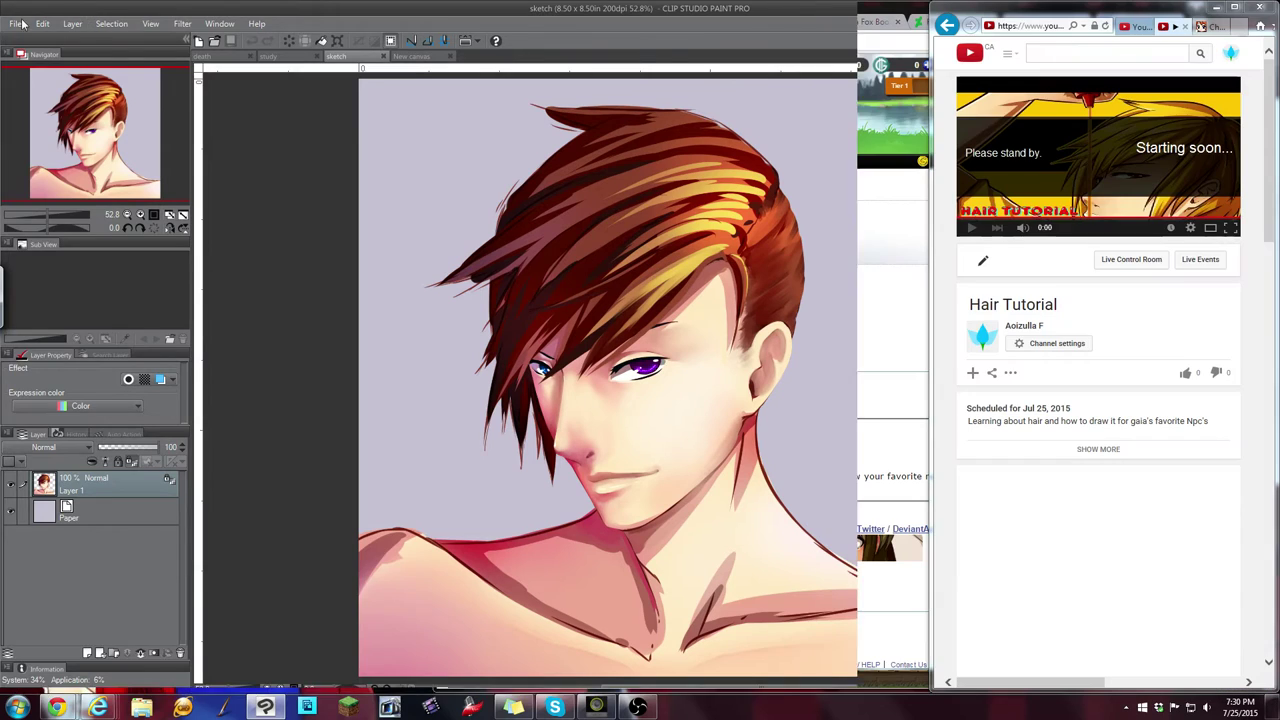
# Resize the drawing window to fit beside the browser, and bring up the chat section of the Hair Tutorial stream page
pyautogui.moveTo(637, 153); pyautogui.dragTo(944, 117)
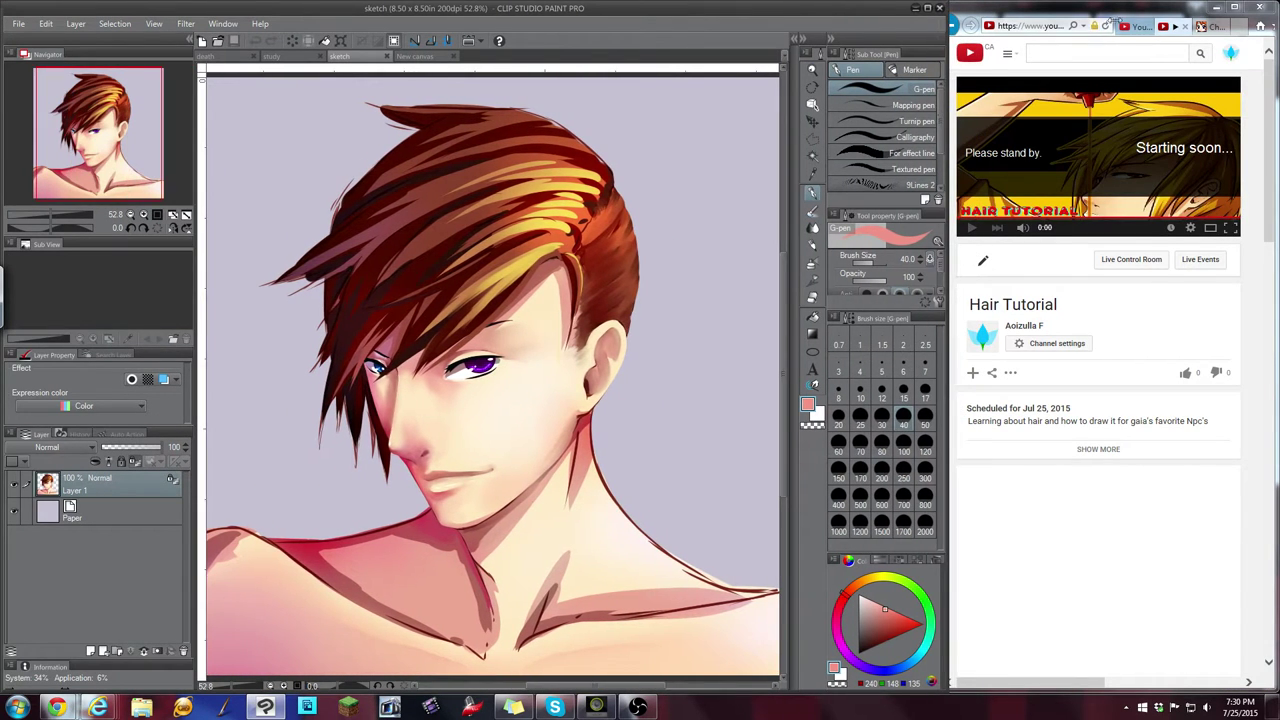
pyautogui.click(1092, 40)
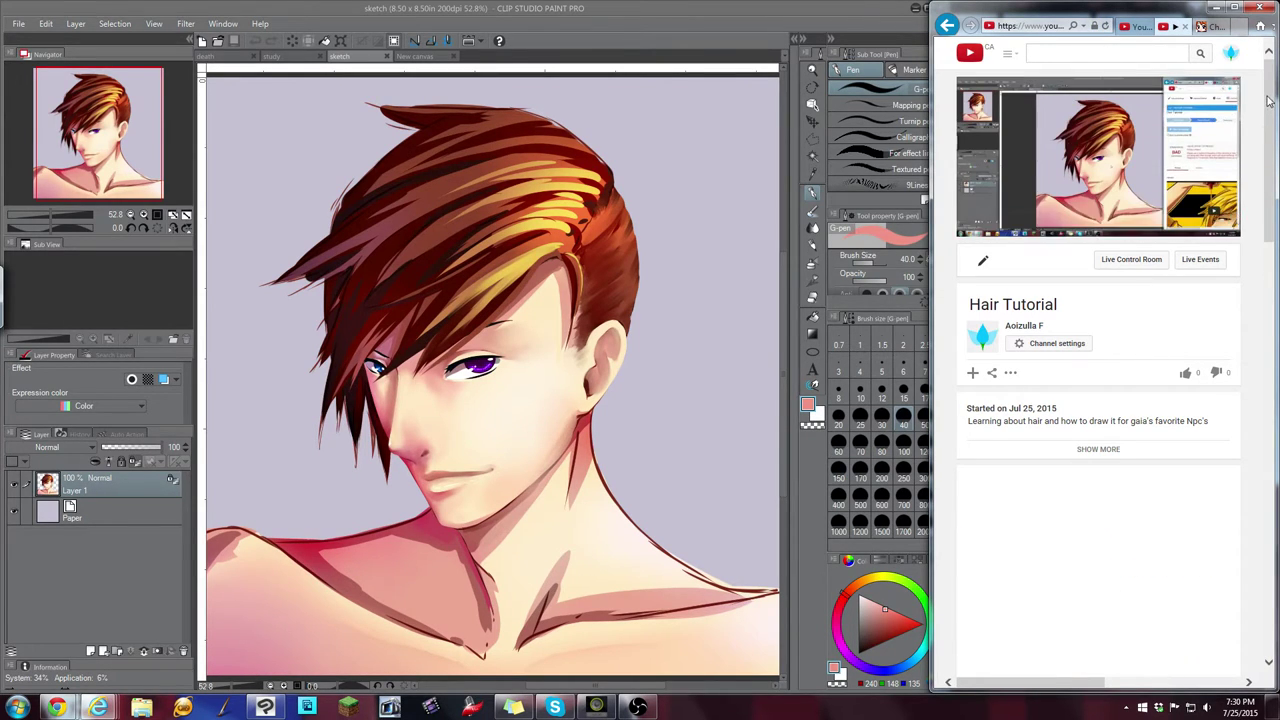
pyautogui.moveTo(1268, 96); pyautogui.dragTo(1269, 106)
pyautogui.scroll(-3, 1266, 104)
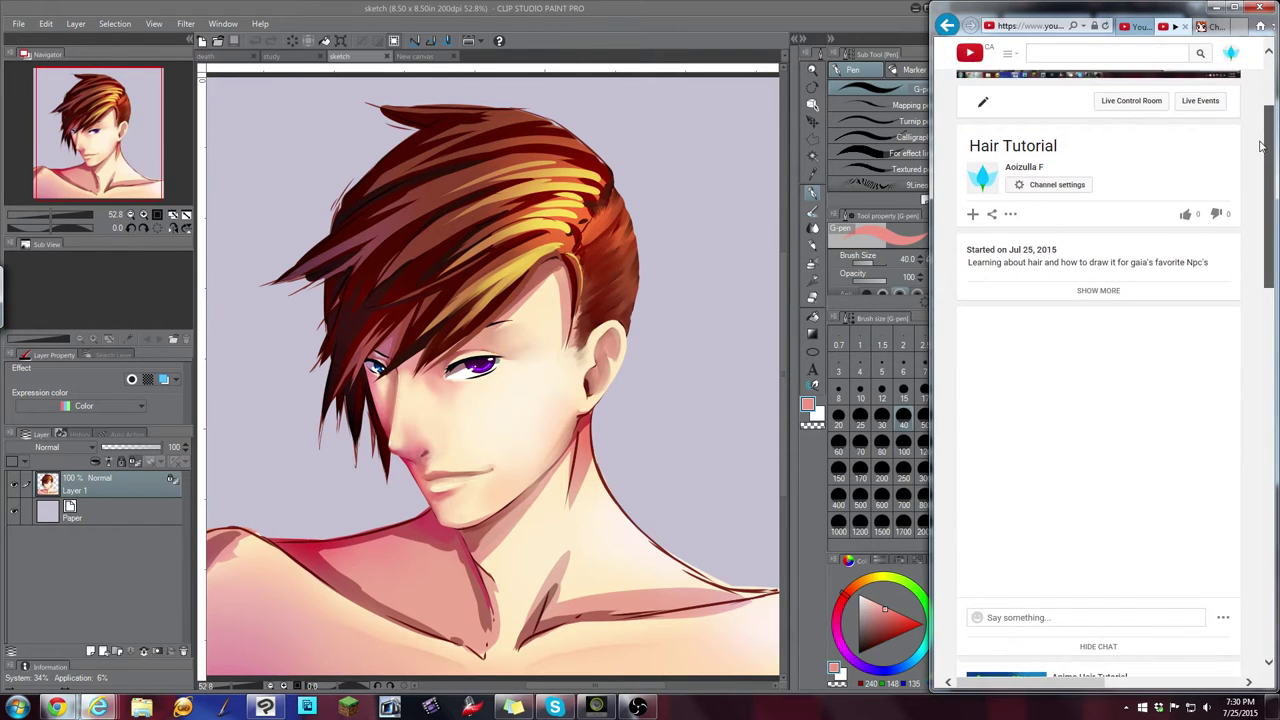
# Check the Gaia Online forum page in the browser, then return to the Hair Tutorial stream page and the Clip Studio Paint canvas
pyautogui.click(1212, 26)
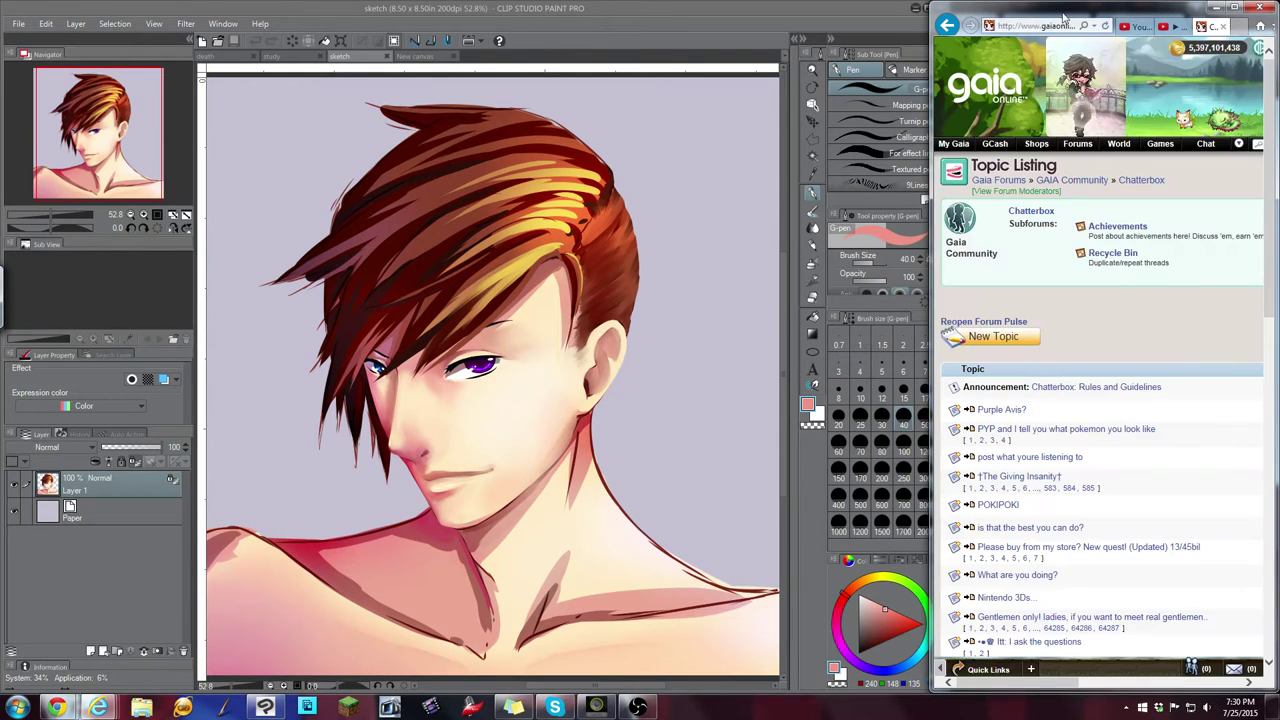
pyautogui.click(1074, 102)
pyautogui.click(683, 11)
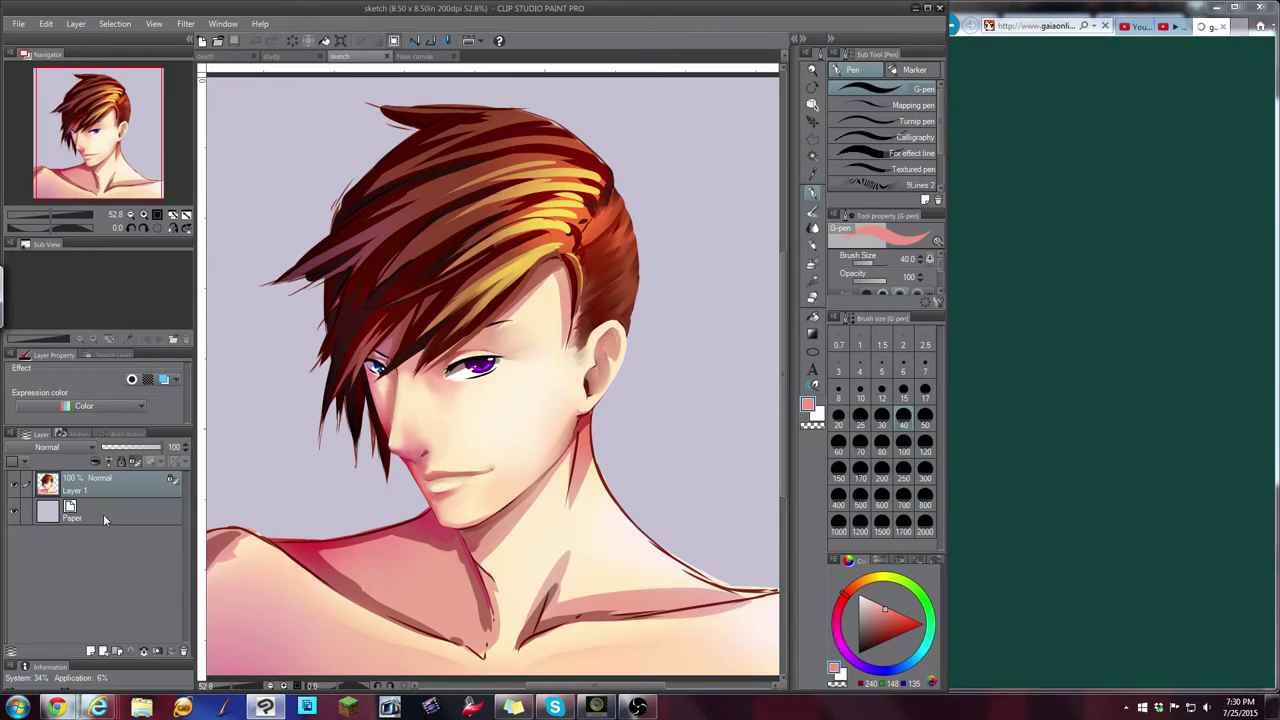
pyautogui.click(1160, 30)
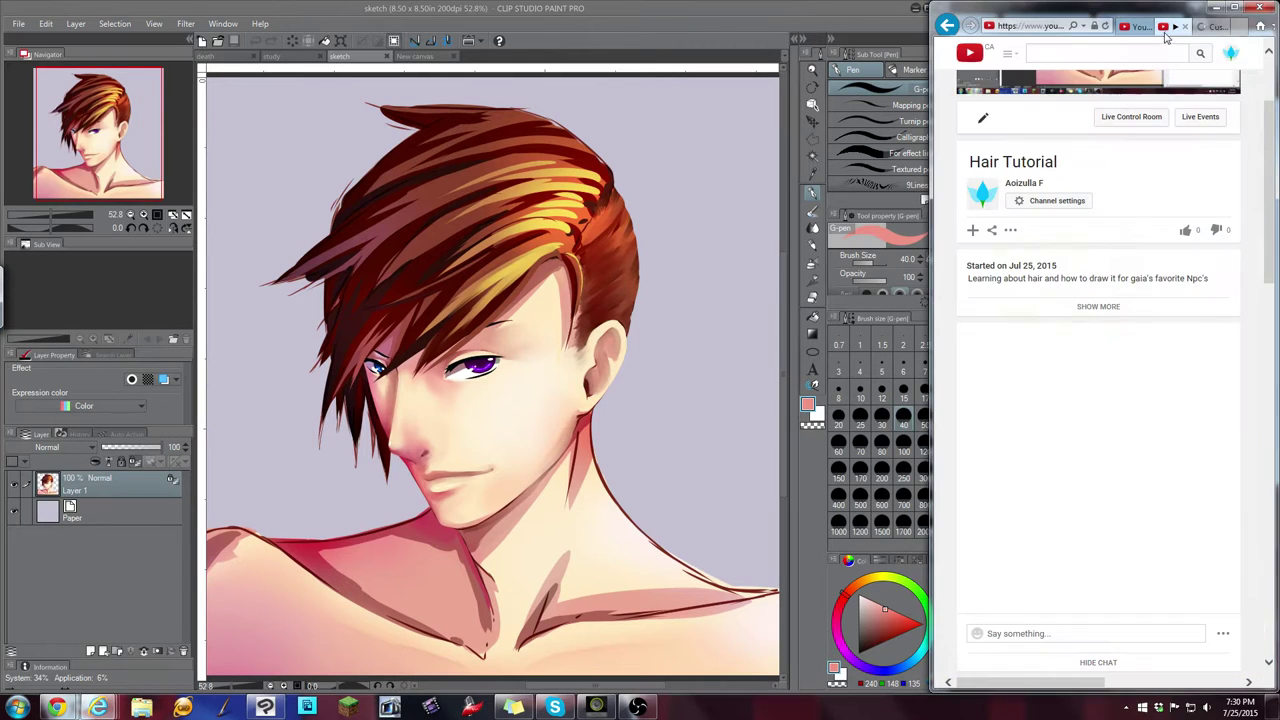
pyautogui.click(645, 68)
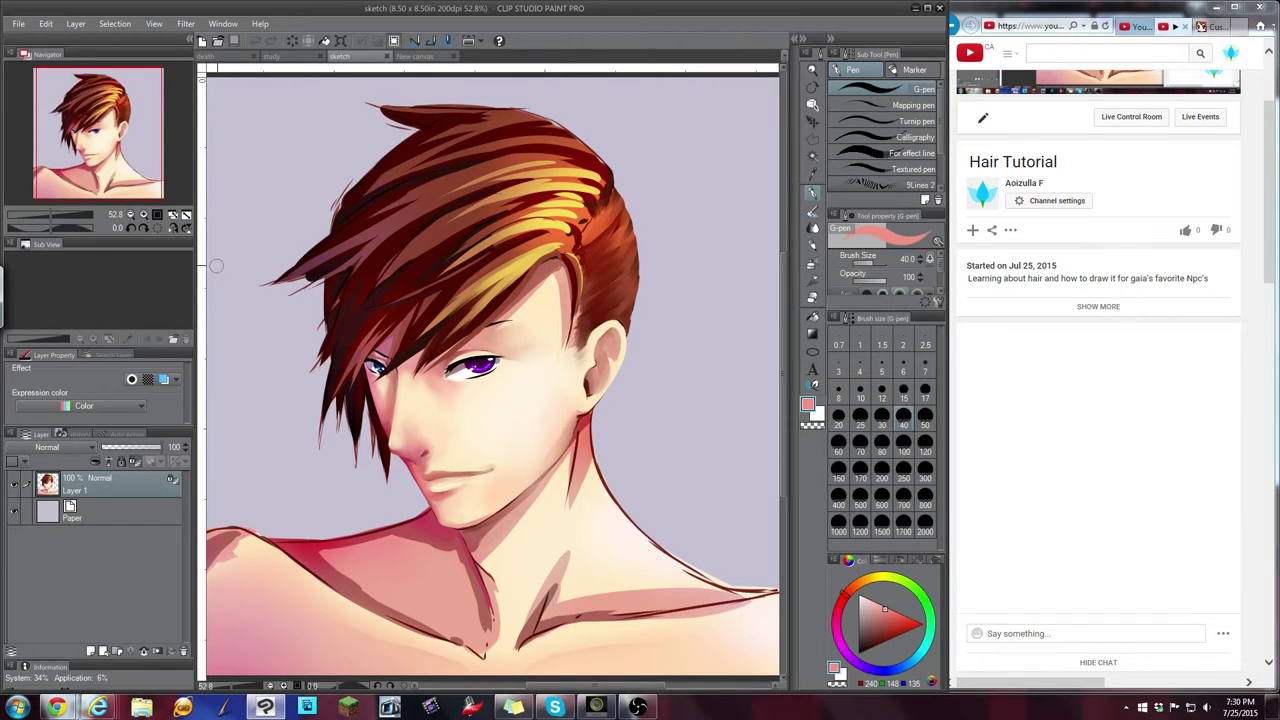
# Begin a text object in the painting's lower-left corner and choose the bubbleboddy font from the full font list
pyautogui.moveTo(133, 184); pyautogui.dragTo(134, 190)
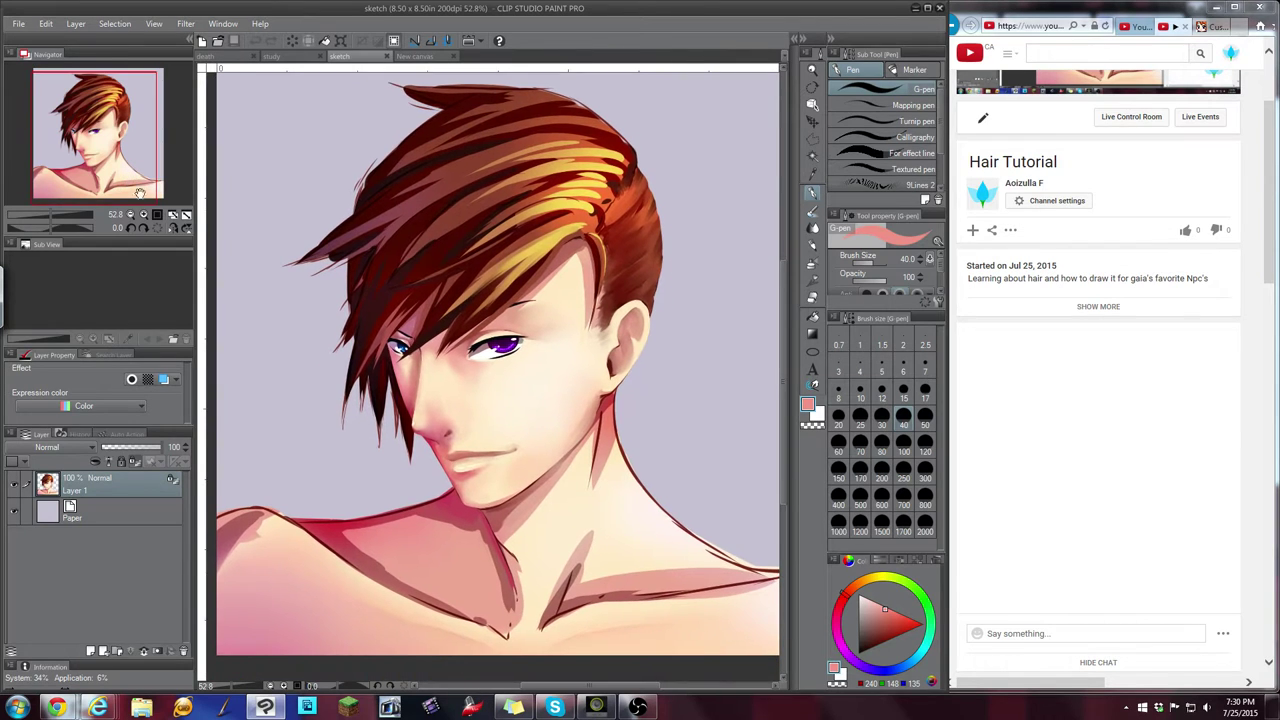
pyautogui.click(131, 214)
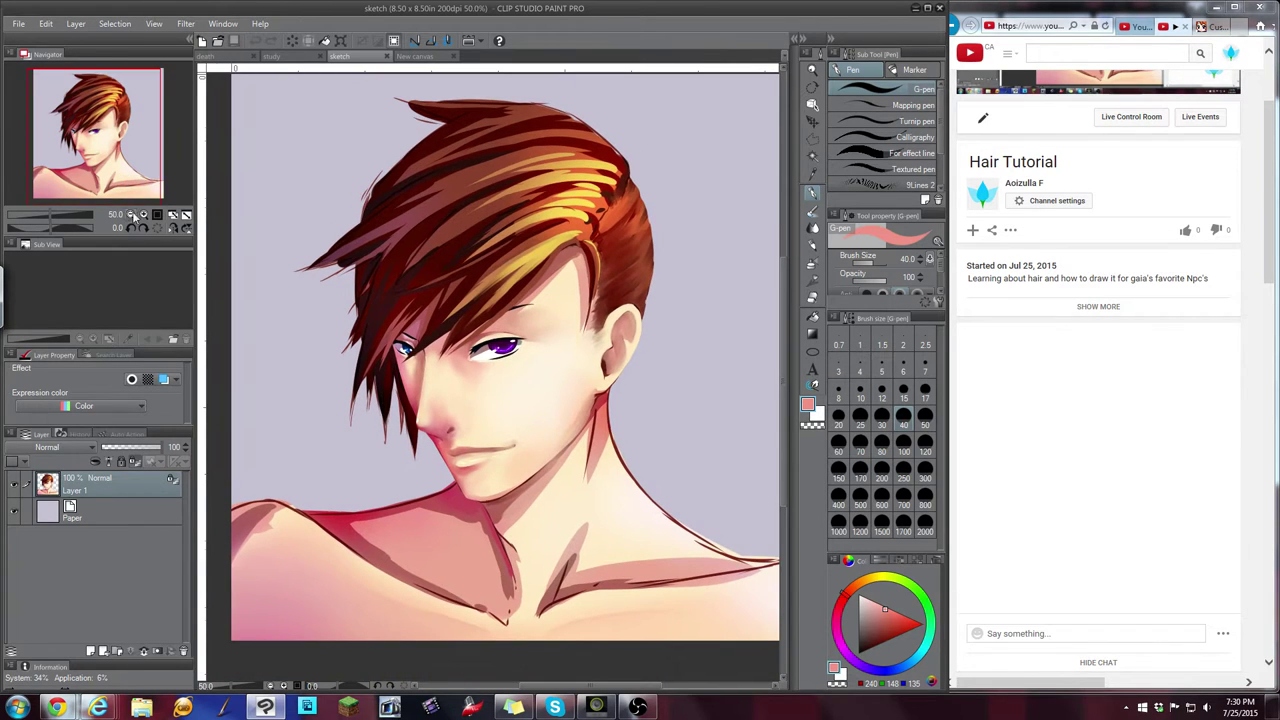
pyautogui.click(812, 369)
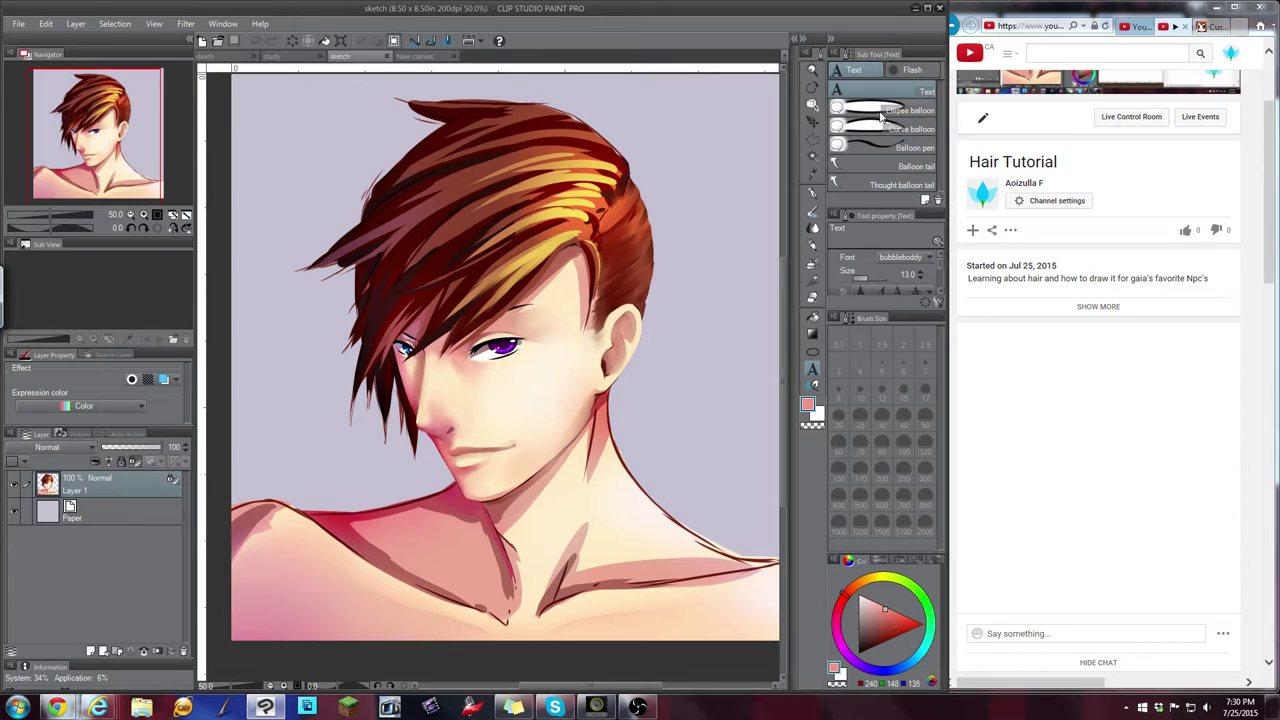
pyautogui.click(269, 618)
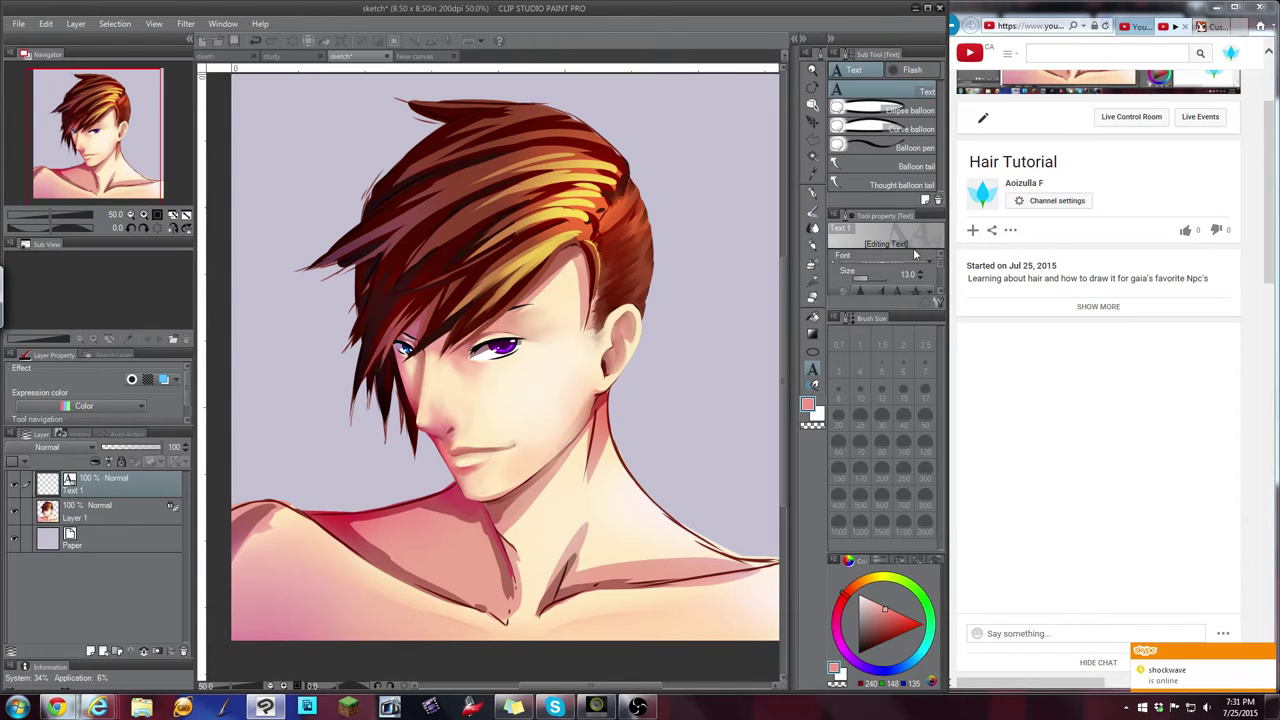
pyautogui.click(906, 259)
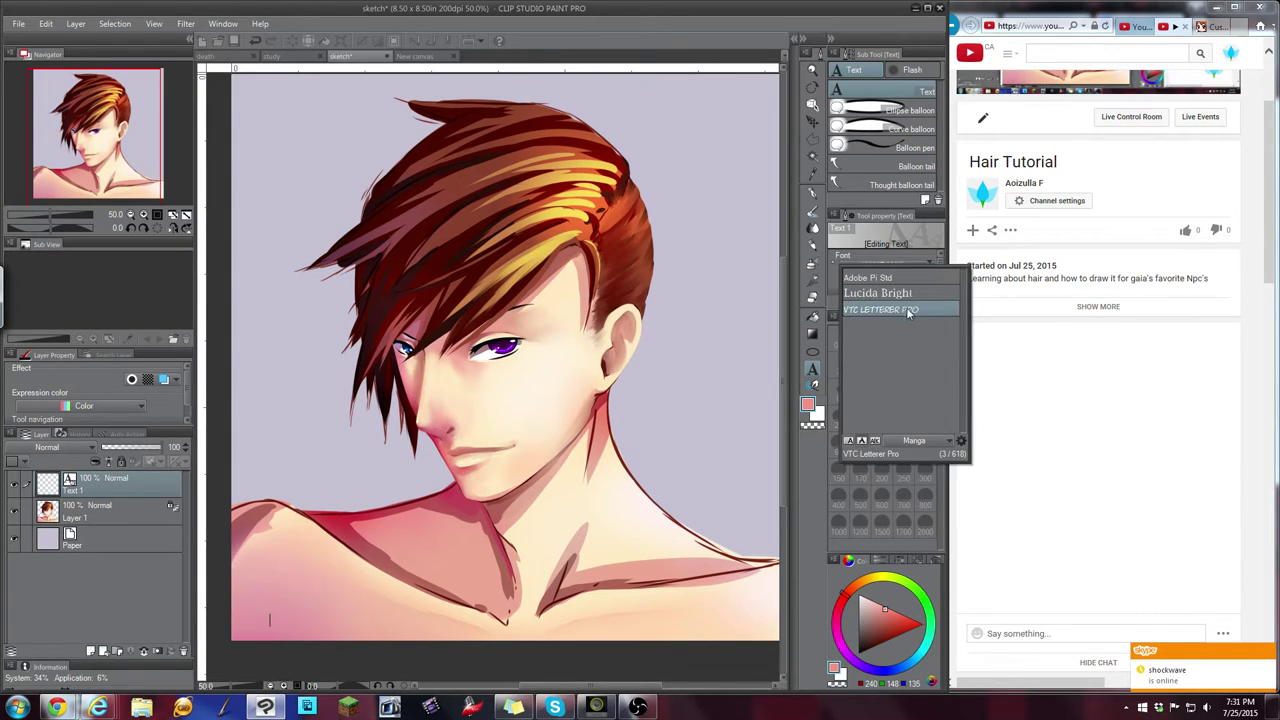
pyautogui.click(914, 440)
pyautogui.click(910, 465)
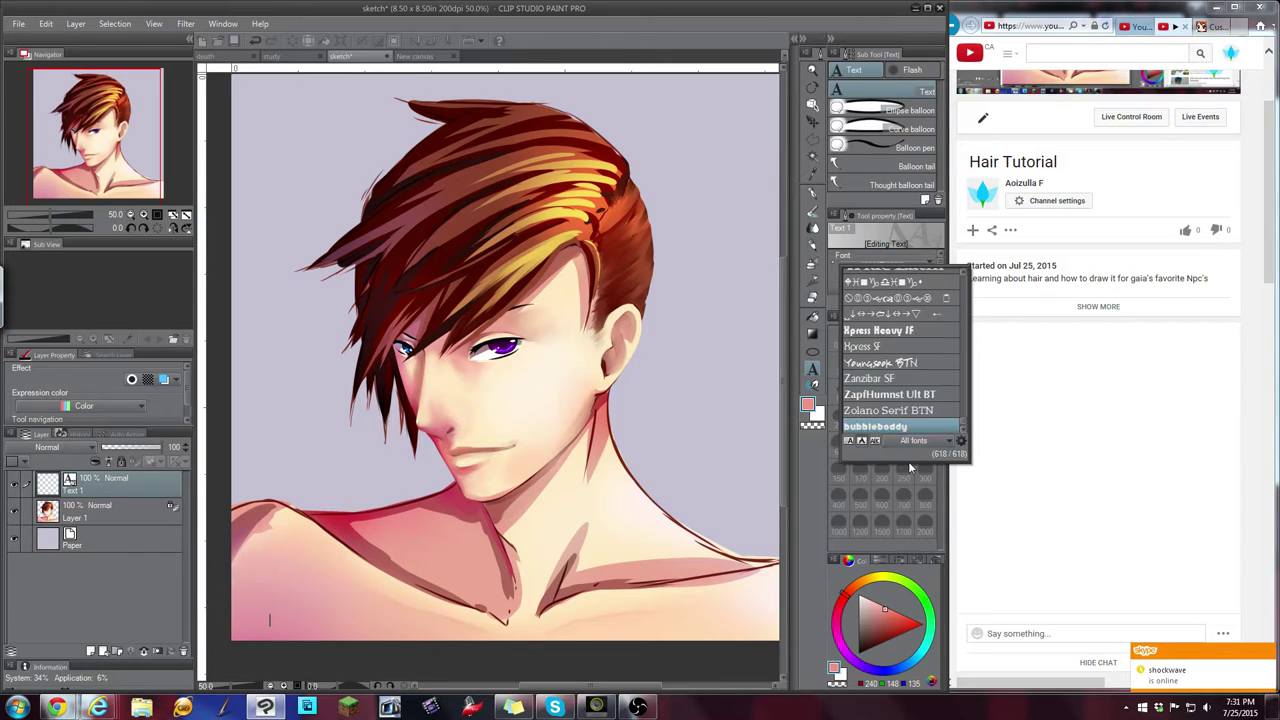
pyautogui.click(938, 428)
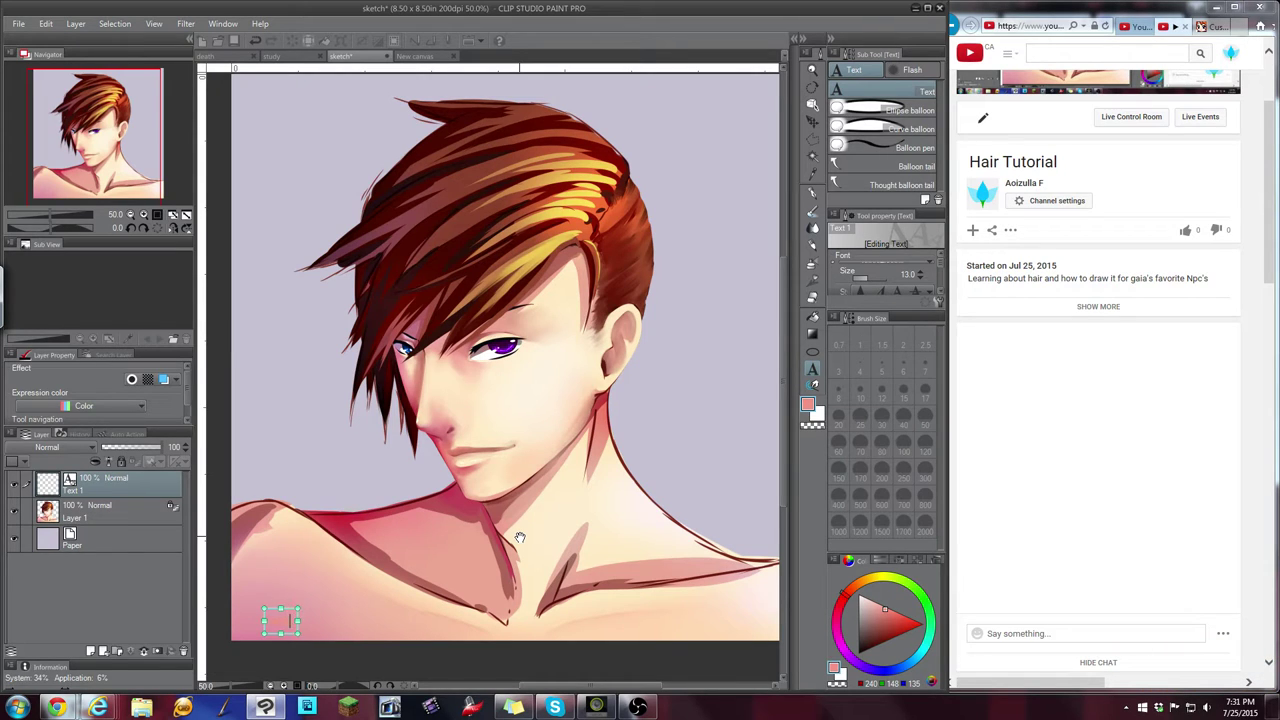
# Write "WHILE WAITING FOR MORE PEOPLE" in white and enlarge the text to size 27.9
pyautogui.moveTo(881, 627); pyautogui.dragTo(837, 567)
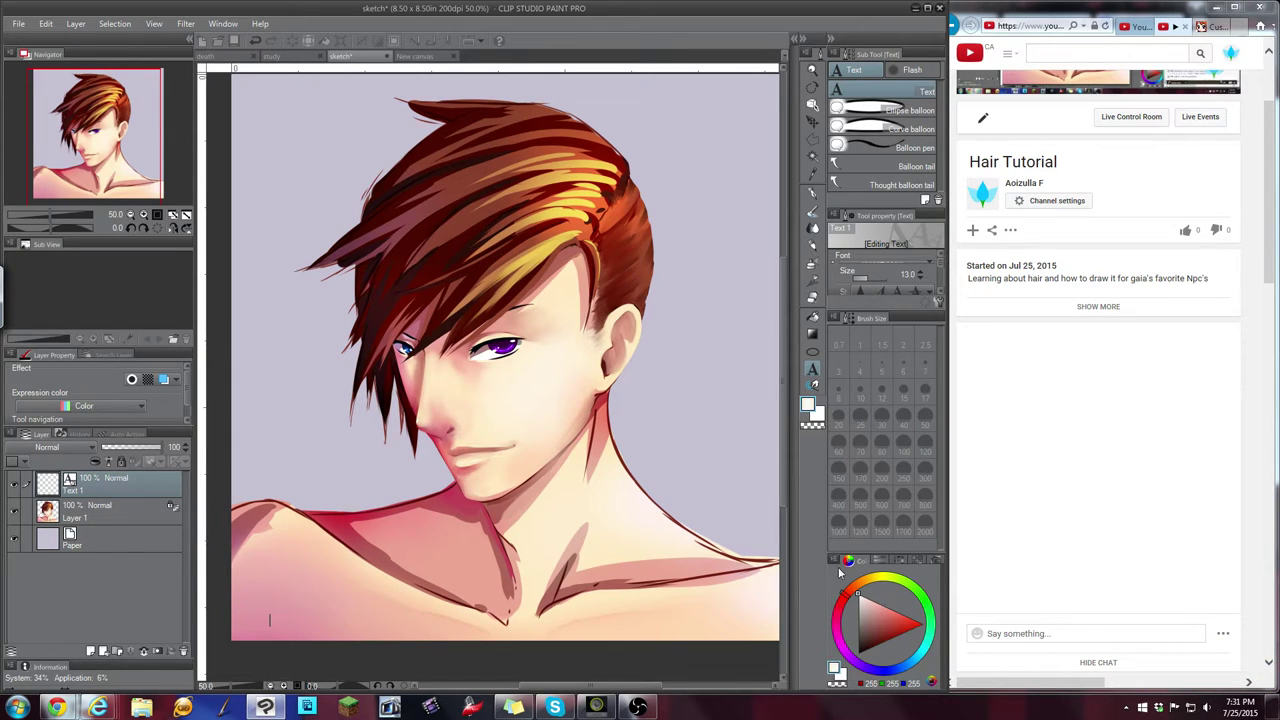
pyautogui.write('WHILE W')
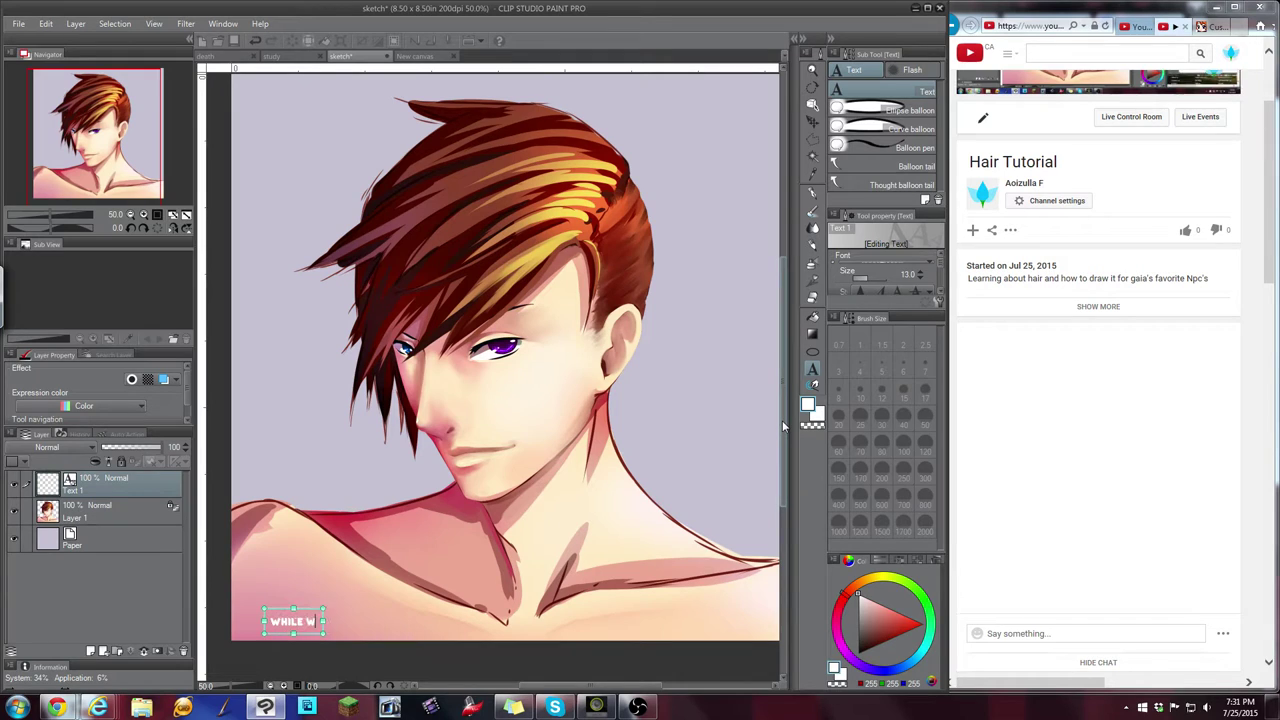
pyautogui.write('AITING FOR MORE PEOPLE')
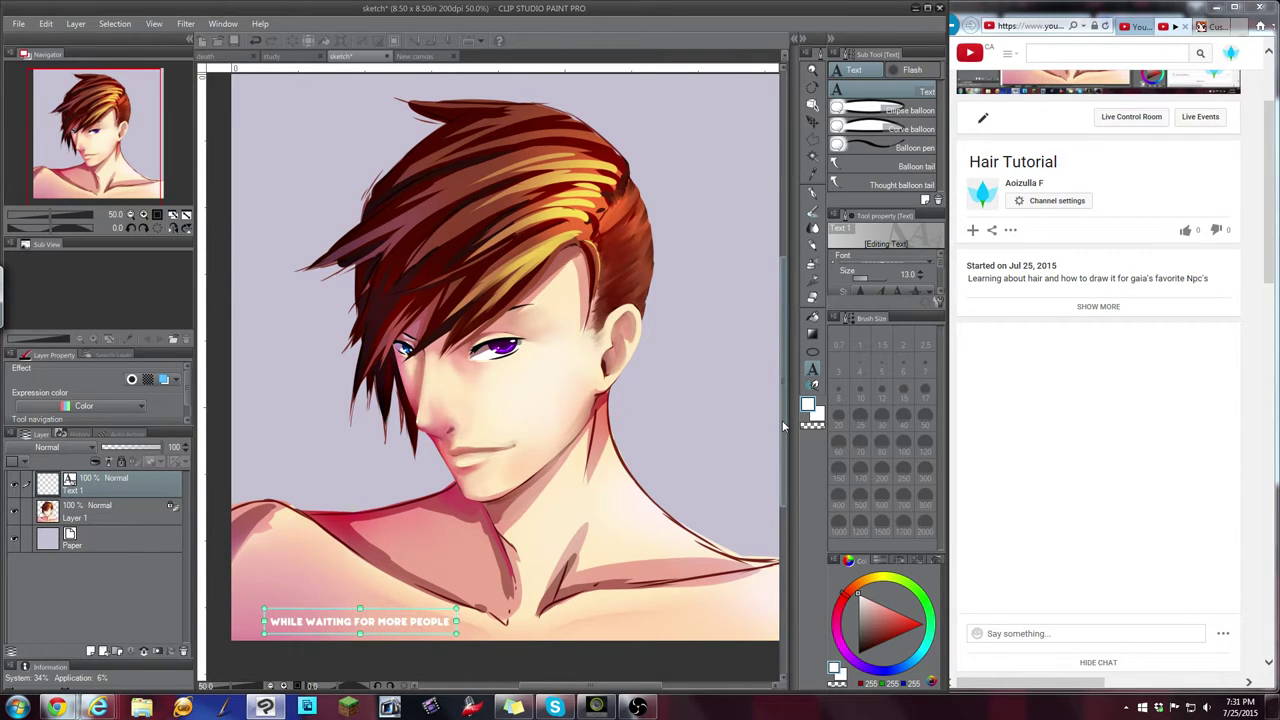
pyautogui.moveTo(457, 607); pyautogui.dragTo(671, 456)
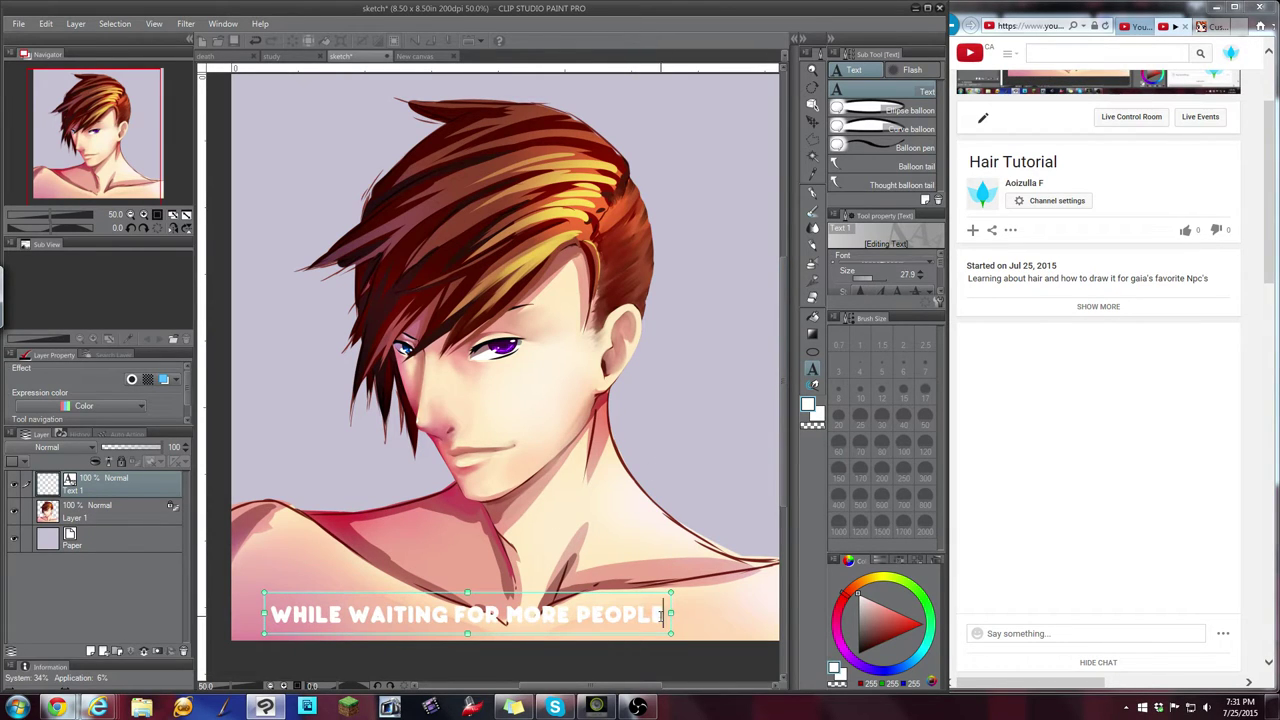
# Add a border effect with a black edge to the caption and move the caption closer to the painting's left edge
pyautogui.click(131, 380)
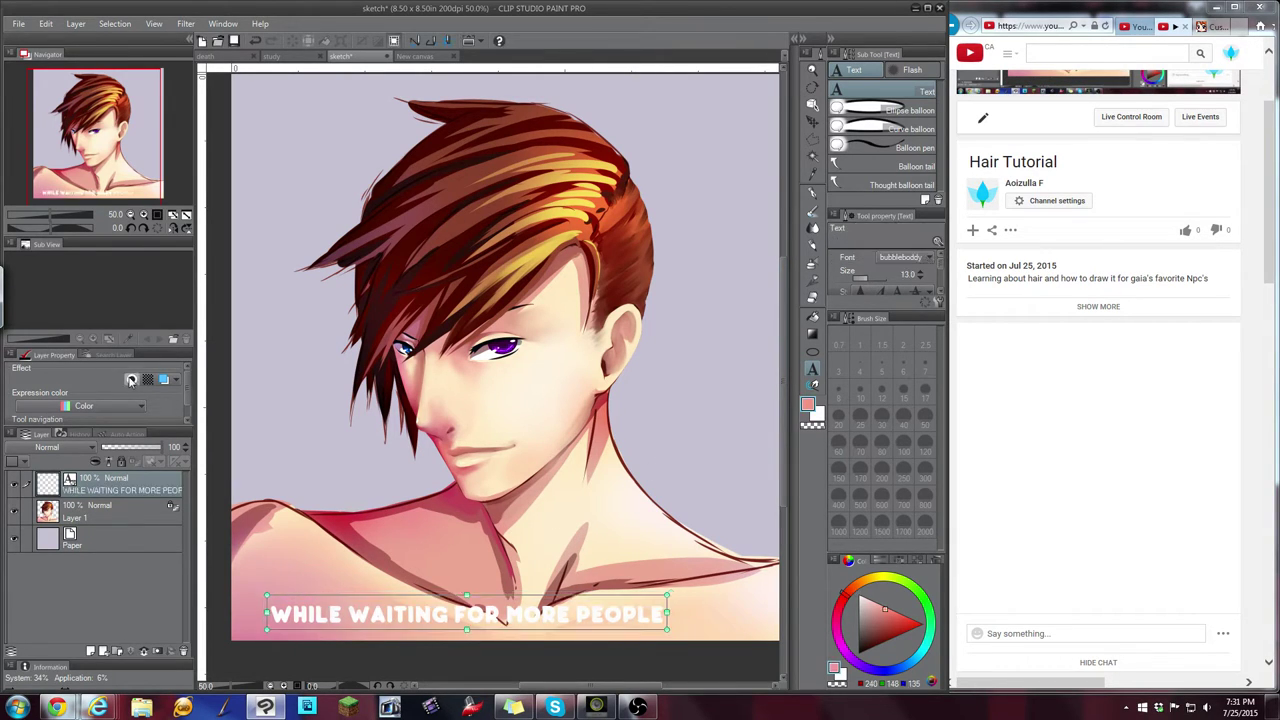
pyautogui.click(131, 381)
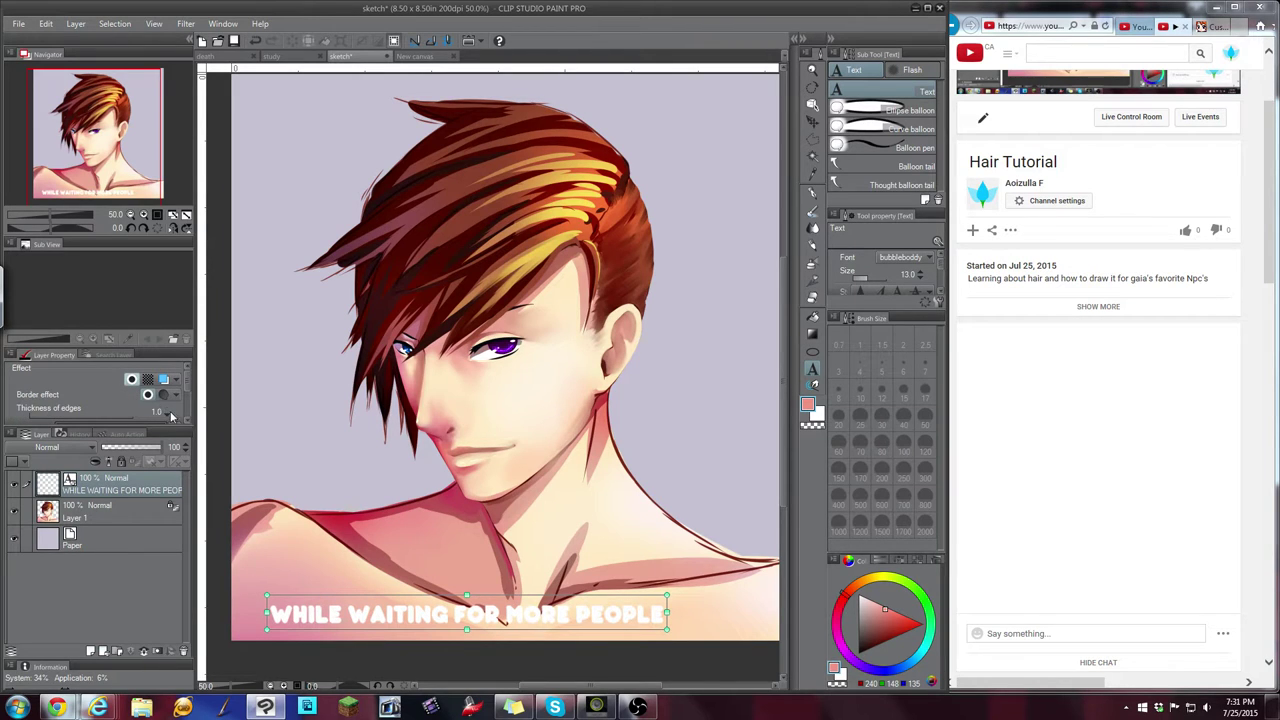
pyautogui.moveTo(862, 620); pyautogui.dragTo(857, 652)
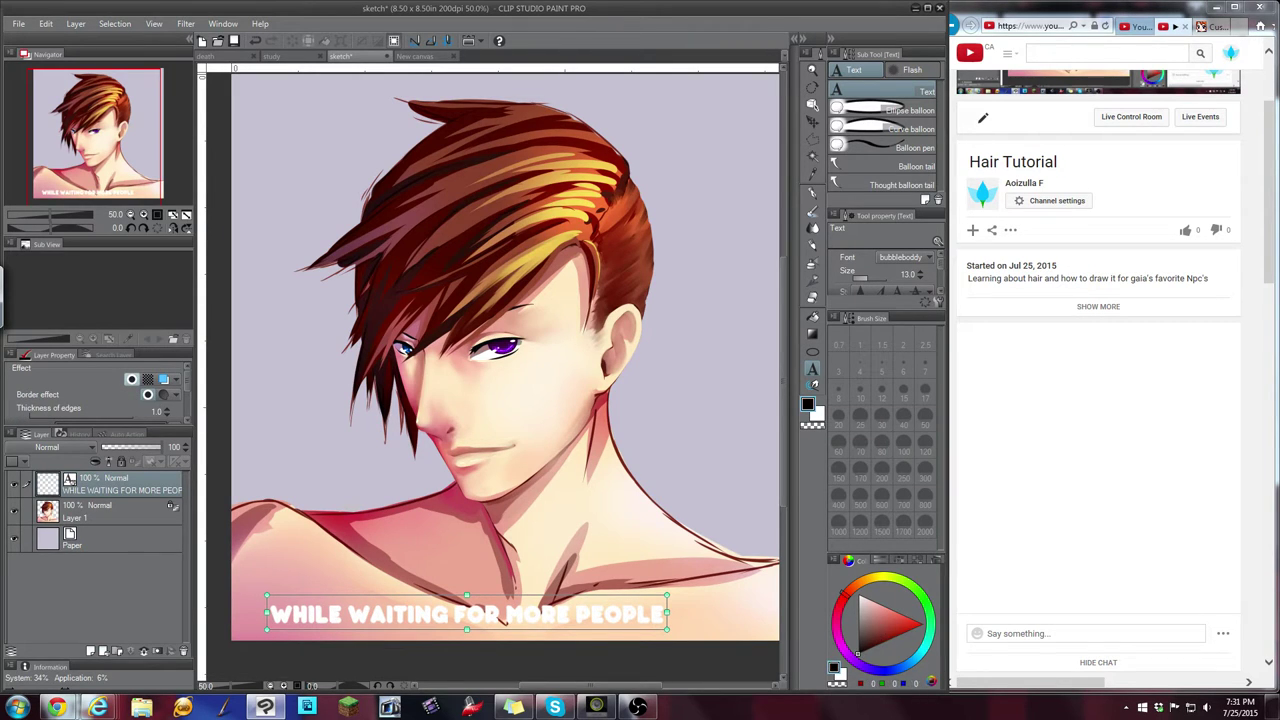
pyautogui.moveTo(187, 386); pyautogui.dragTo(186, 397)
pyautogui.click(174, 405)
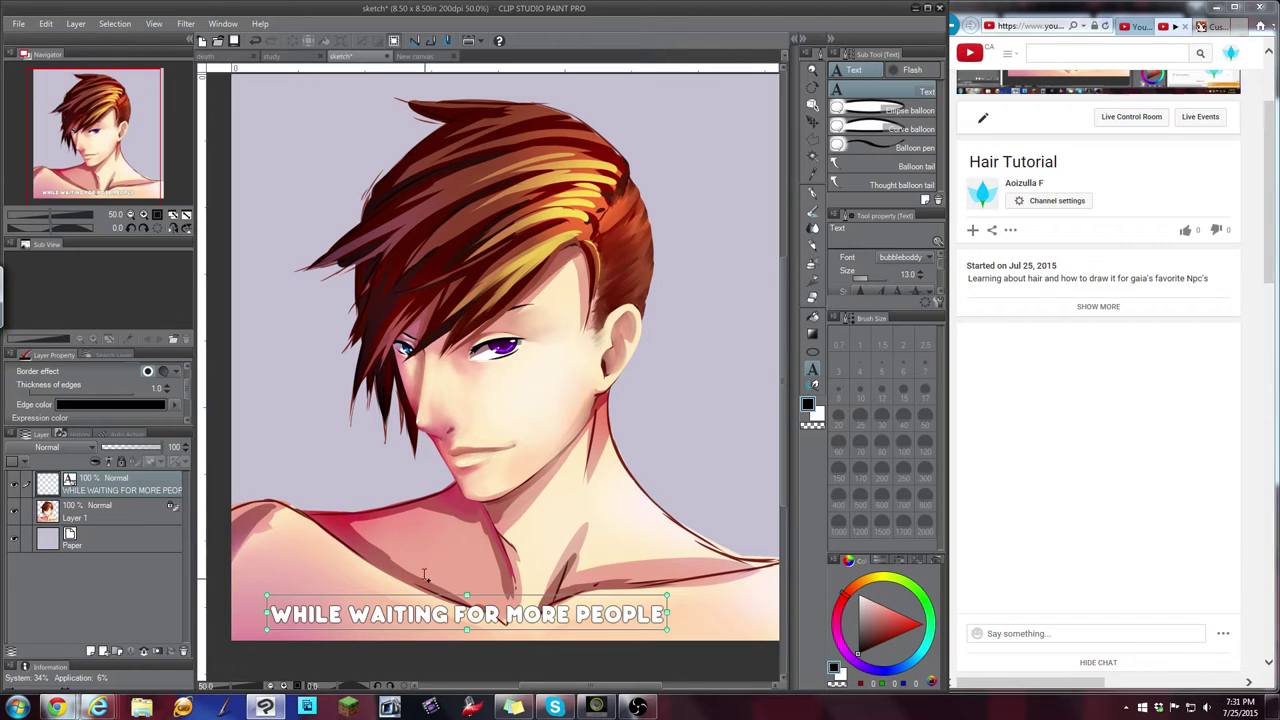
pyautogui.moveTo(430, 605); pyautogui.dragTo(398, 608)
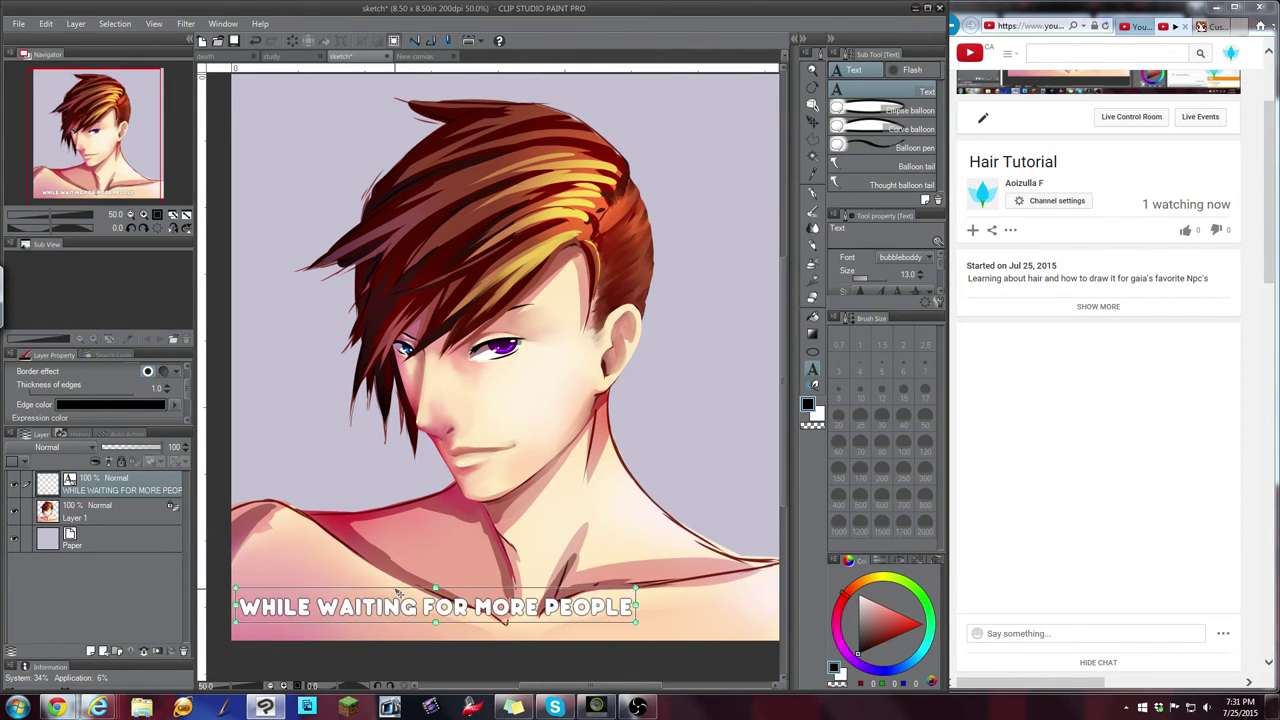
pyautogui.click(101, 138)
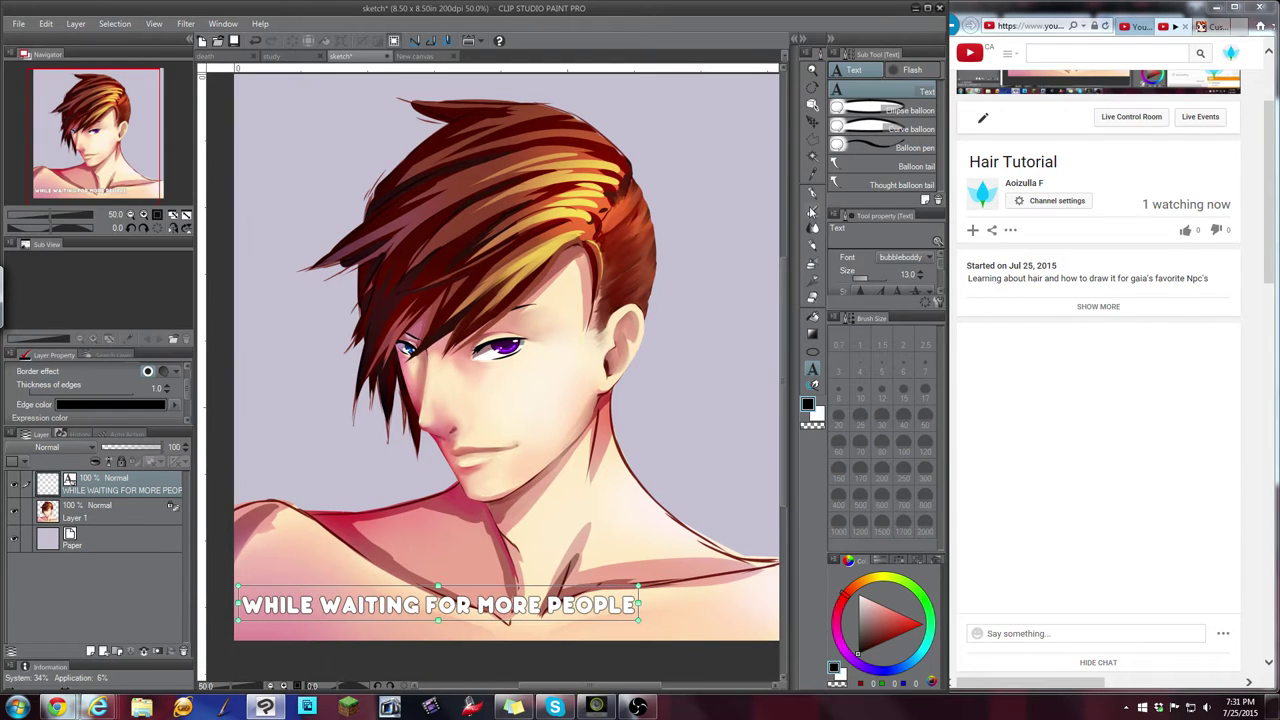
# Set the Dense watercolor brush to size 15 and raise the caption slightly on the painting
pyautogui.click(812, 193)
pyautogui.click(813, 214)
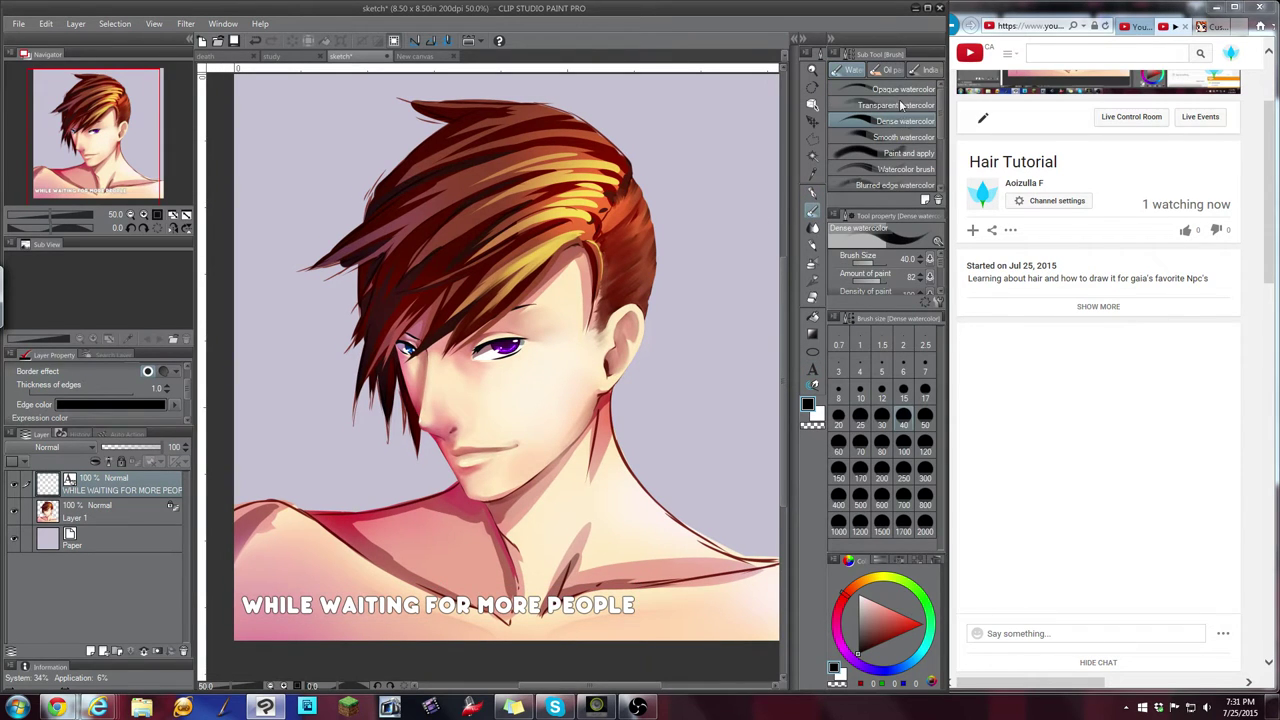
pyautogui.click(904, 392)
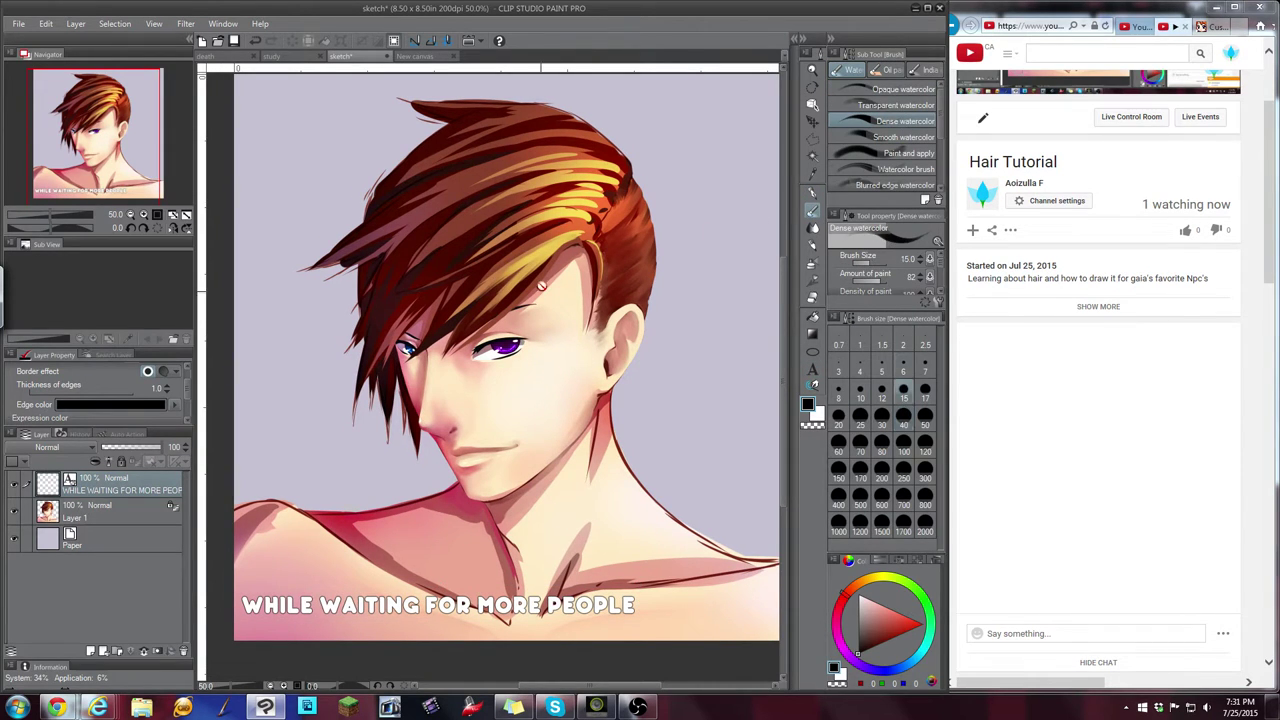
pyautogui.moveTo(340, 603); pyautogui.dragTo(341, 580)
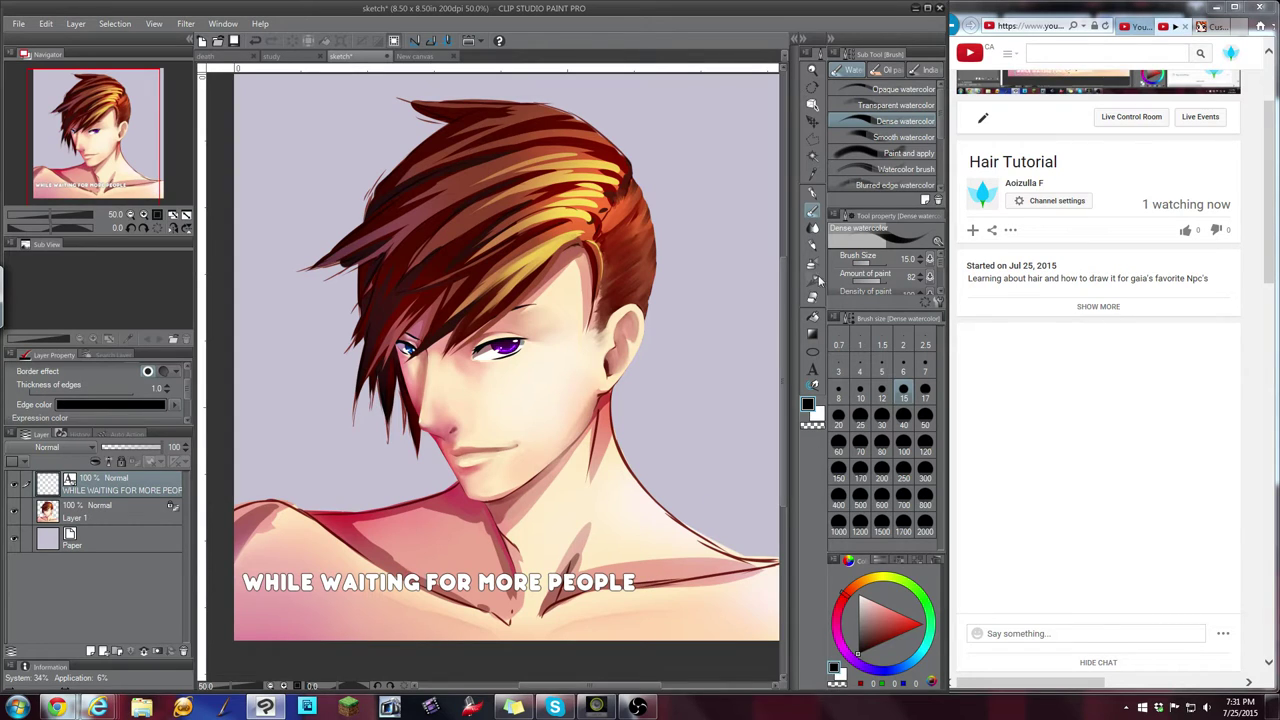
# Add a second line to the caption reading "Please post in the forum or on the"
pyautogui.click(812, 370)
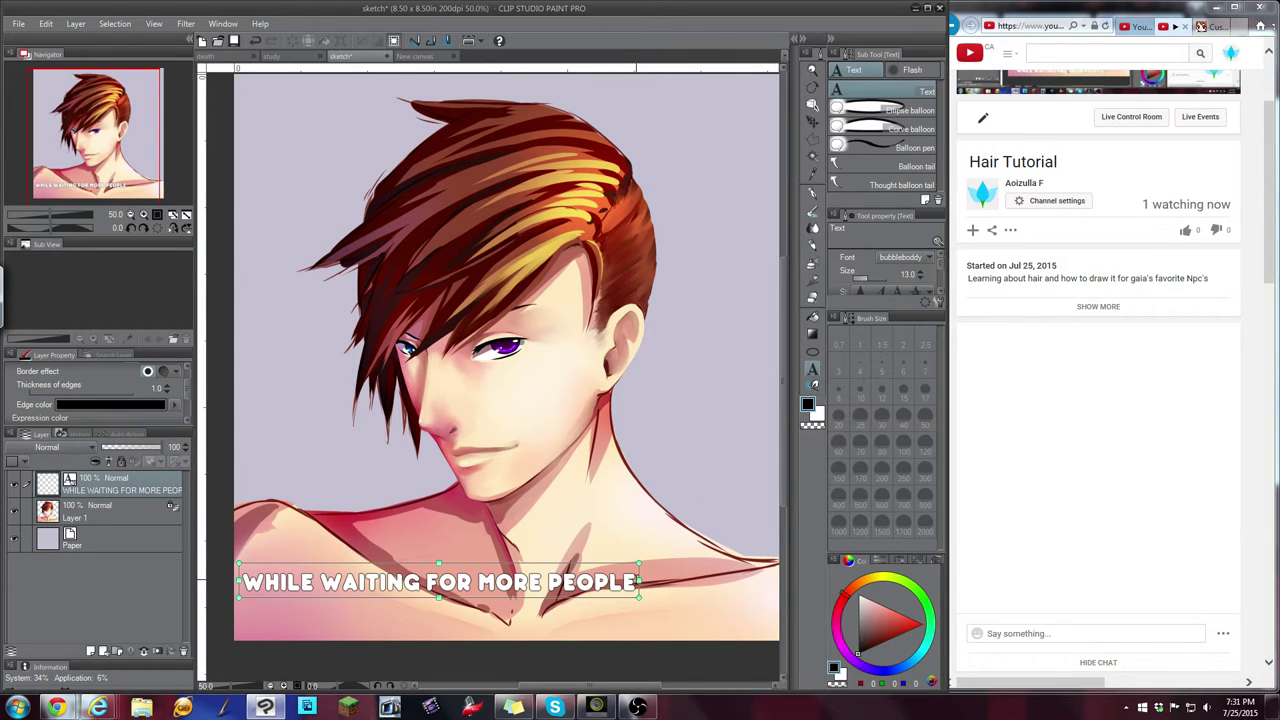
pyautogui.click(636, 581)
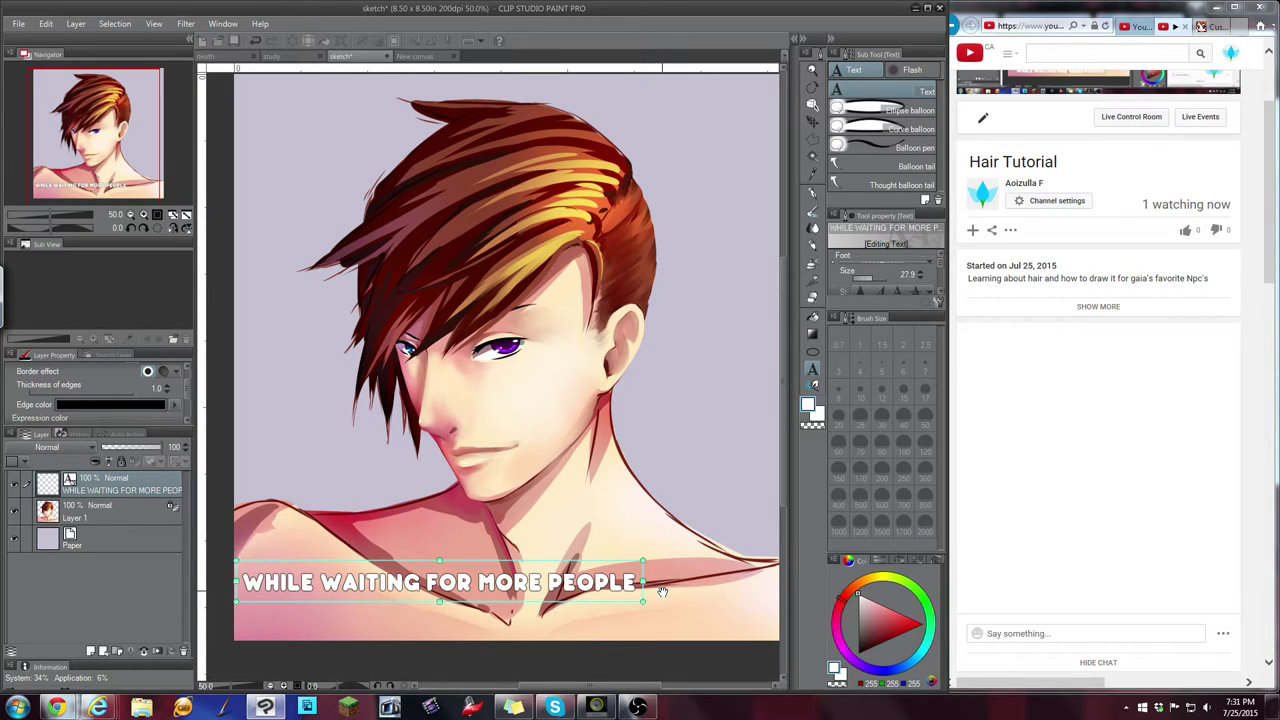
pyautogui.press('Return')
pyautogui.write('Please p')
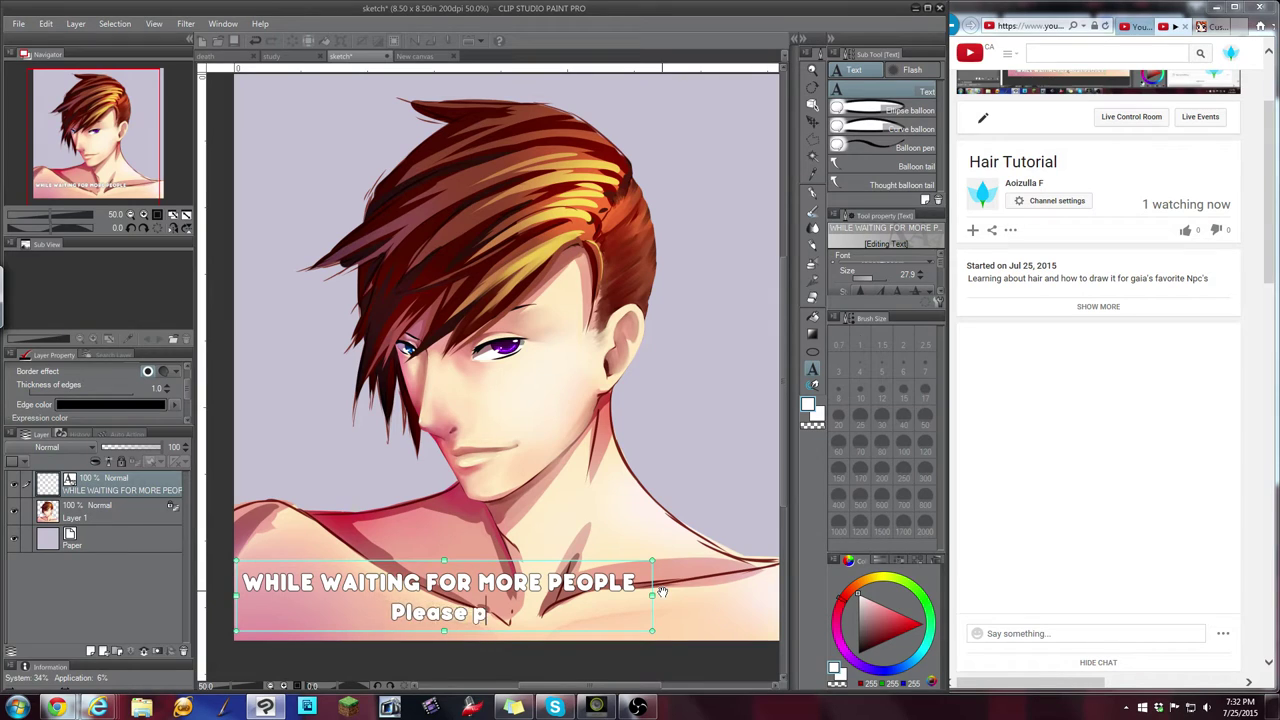
pyautogui.write('ost in the')
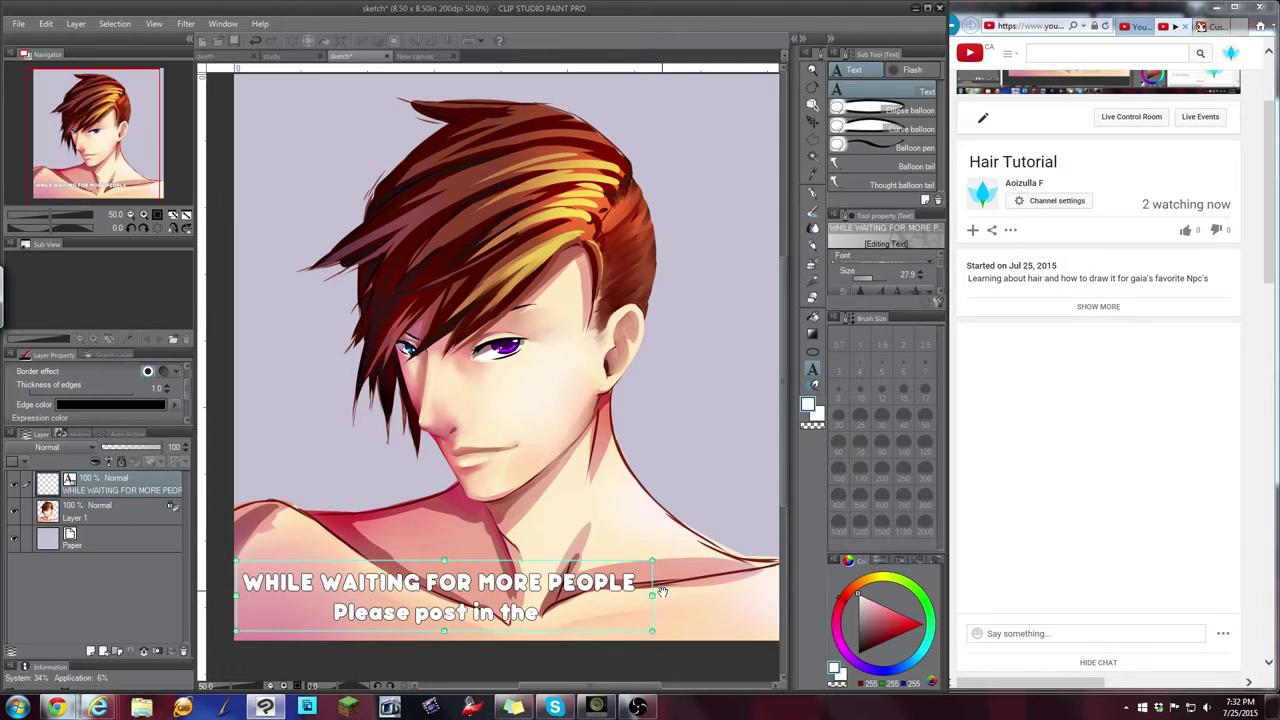
pyautogui.write(' forum')
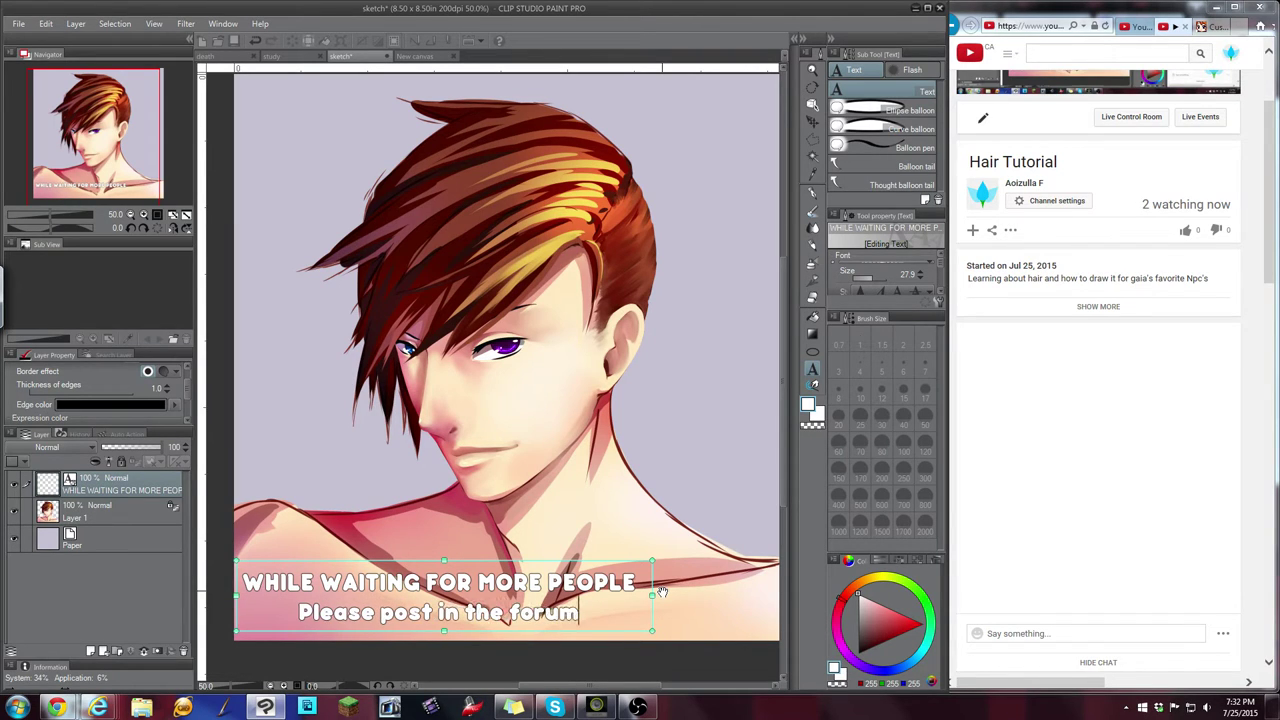
pyautogui.write(' or')
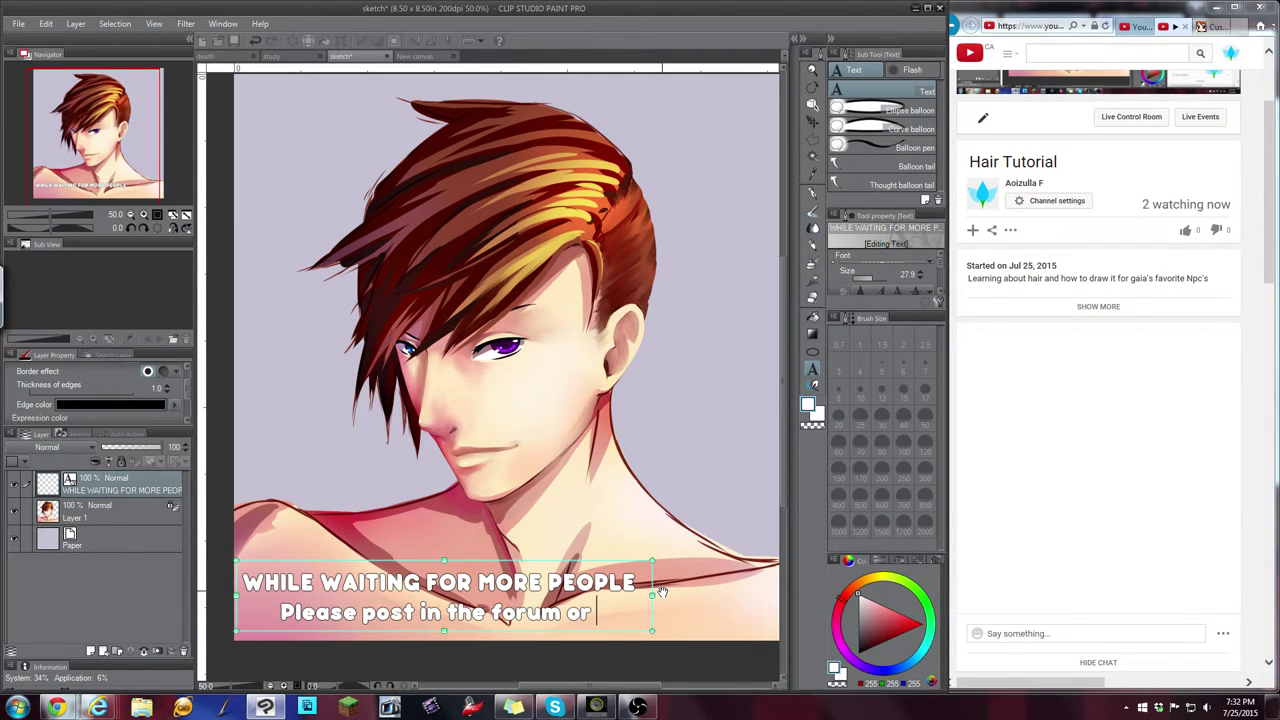
pyautogui.write(' on the')
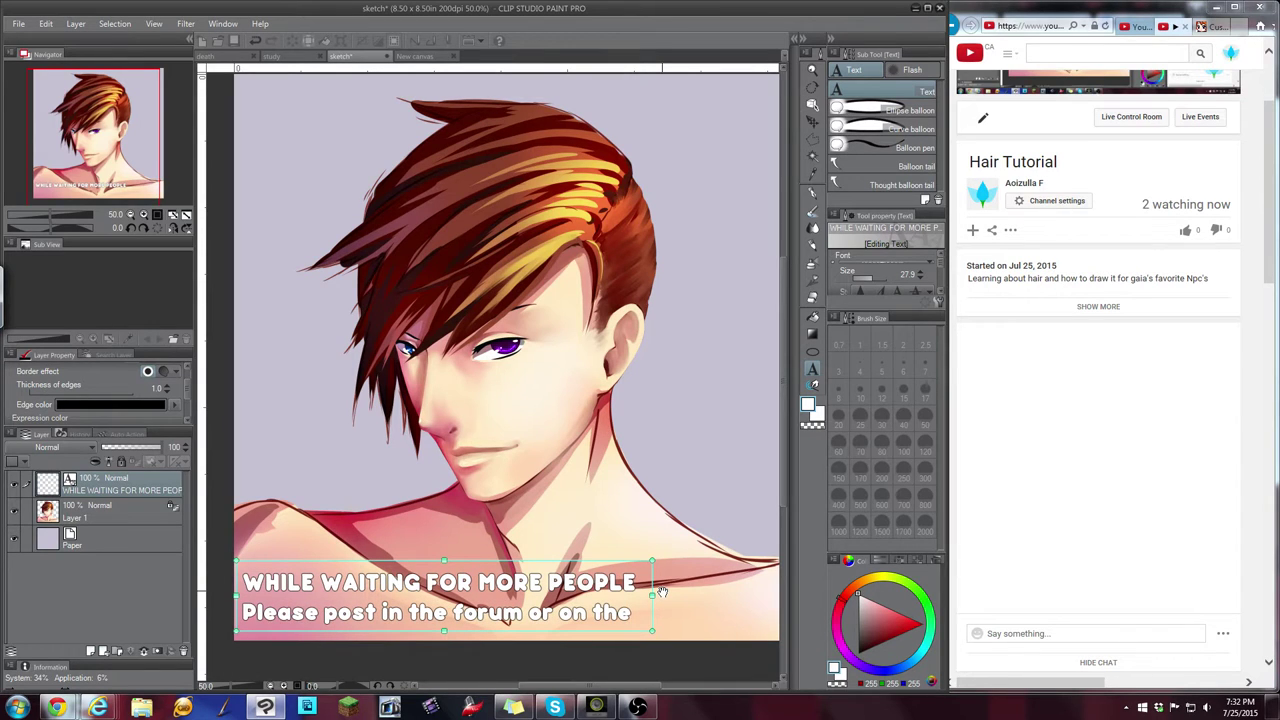
# Move the caption slightly up on the painting and finish its text with "youtube chat!" on a third line
pyautogui.moveTo(613, 559); pyautogui.dragTo(624, 531)
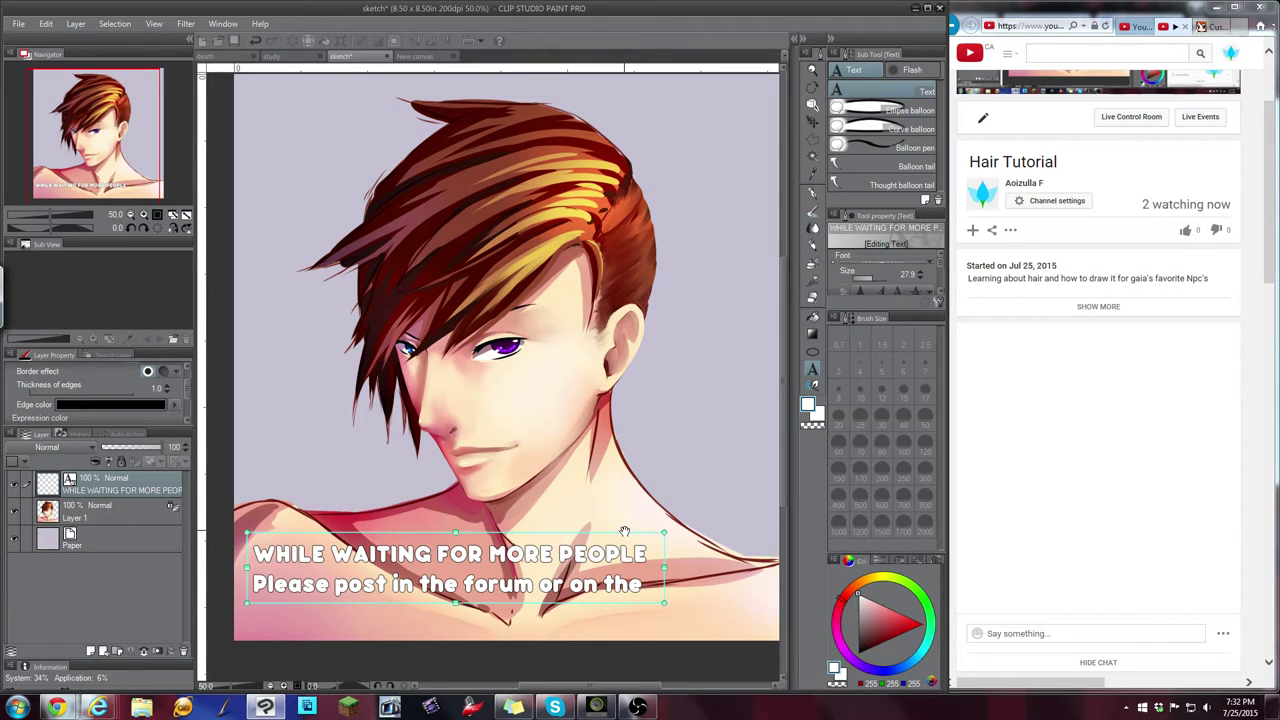
pyautogui.write('yo')
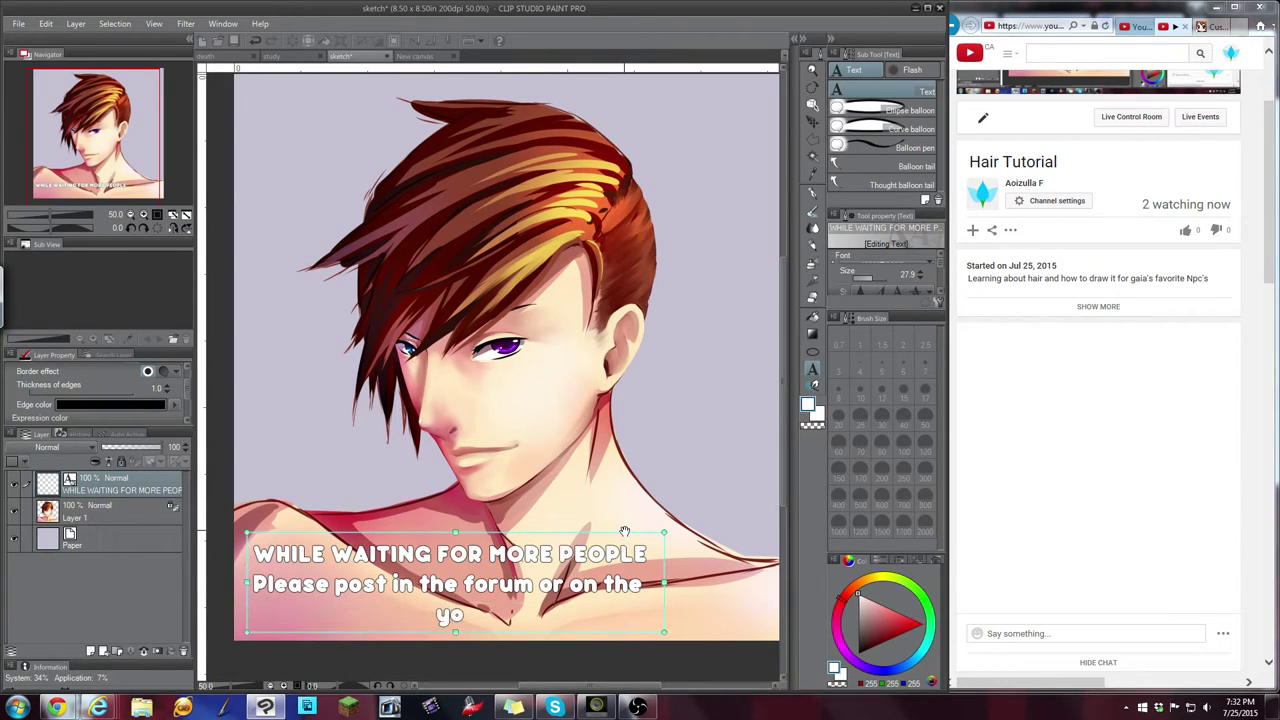
pyautogui.write('utube cha')
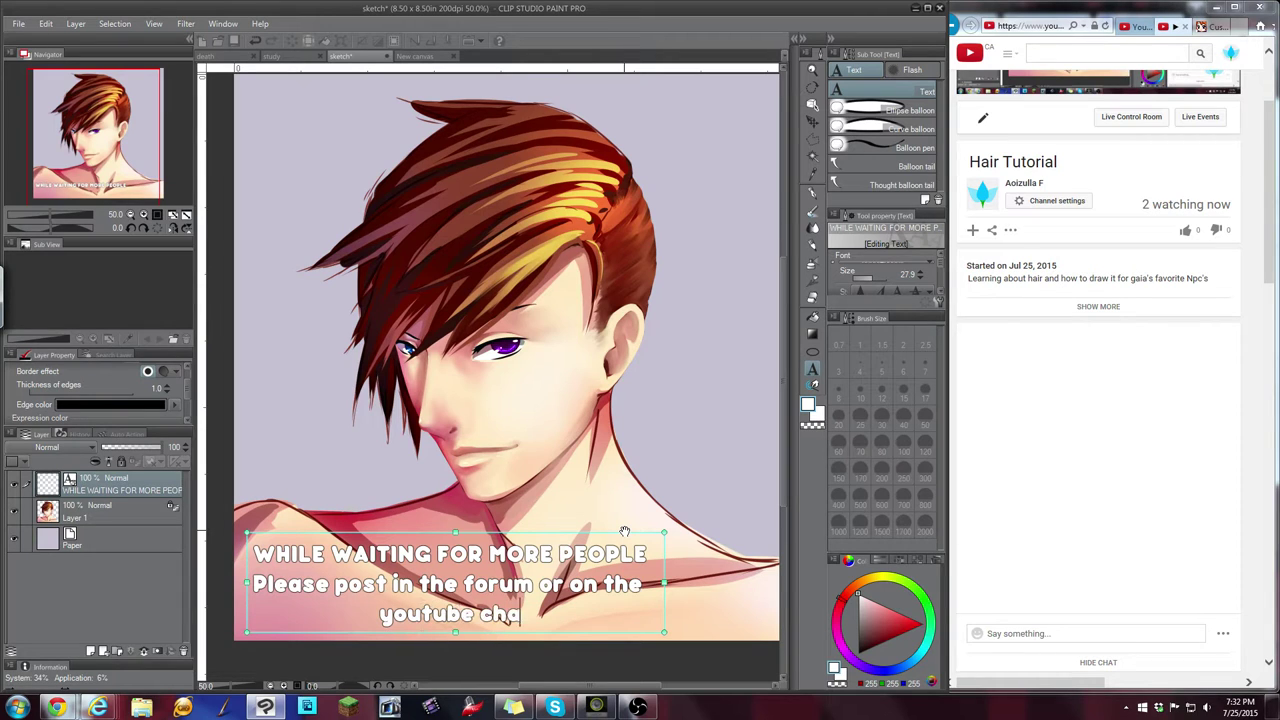
pyautogui.write('t!')
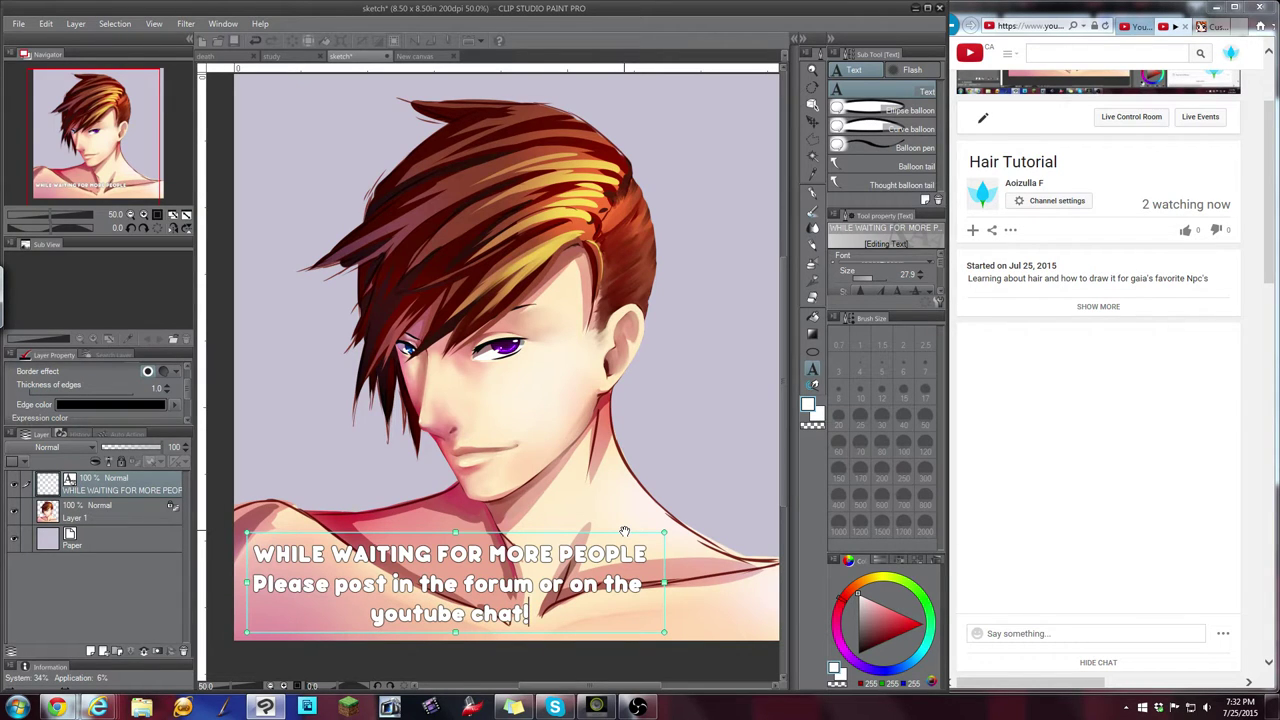
# Switch to the browser, reload the Gaia Online page and return to the Hair Tutorial stream page
pyautogui.click(1214, 28)
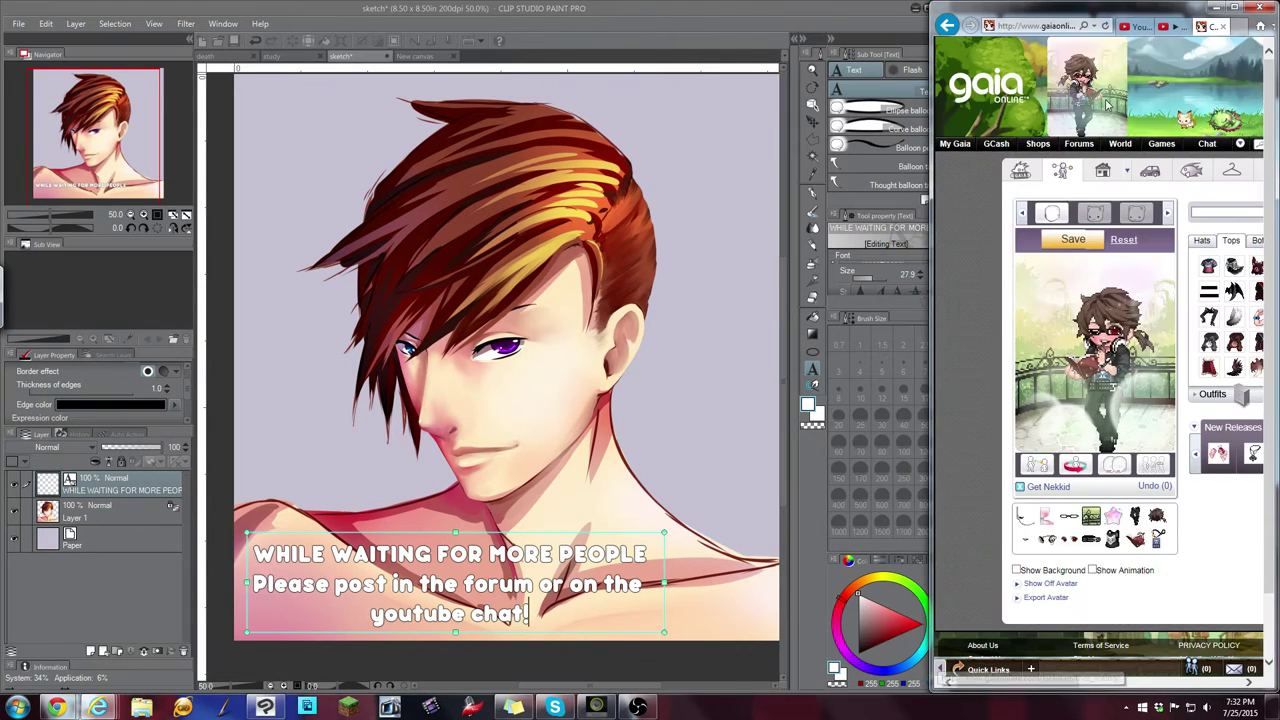
pyautogui.press('F5')
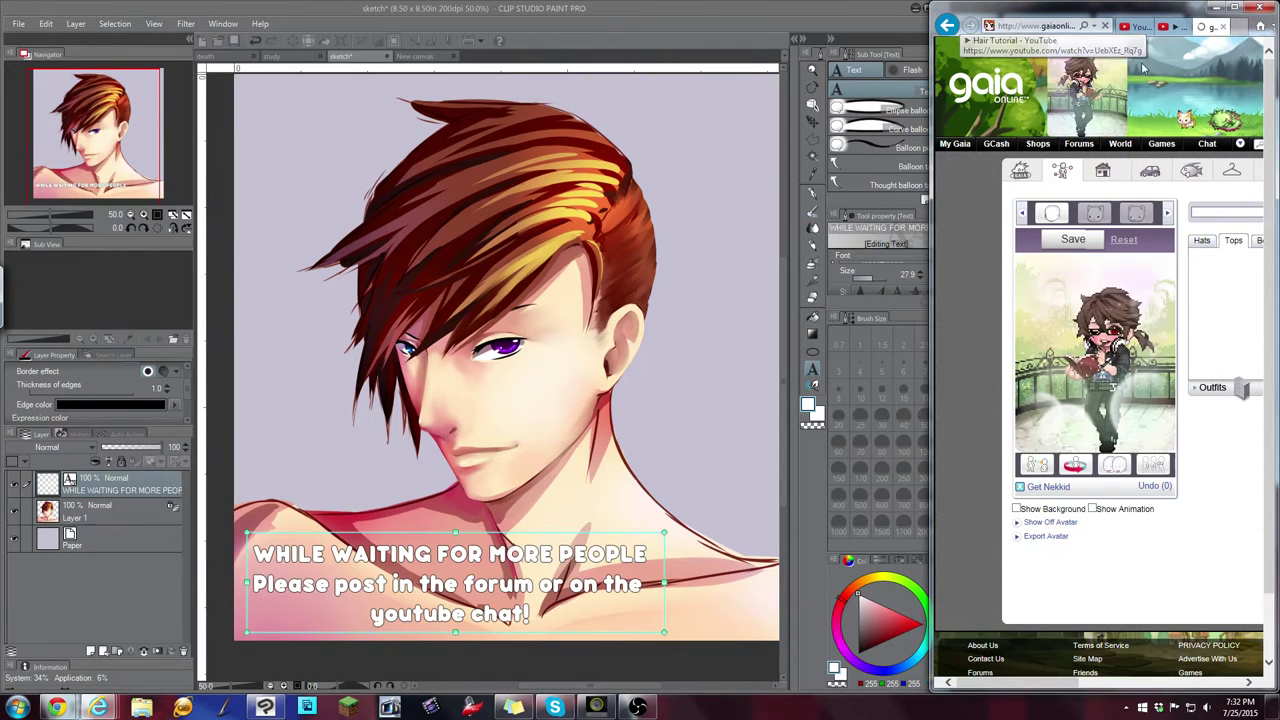
pyautogui.click(1150, 25)
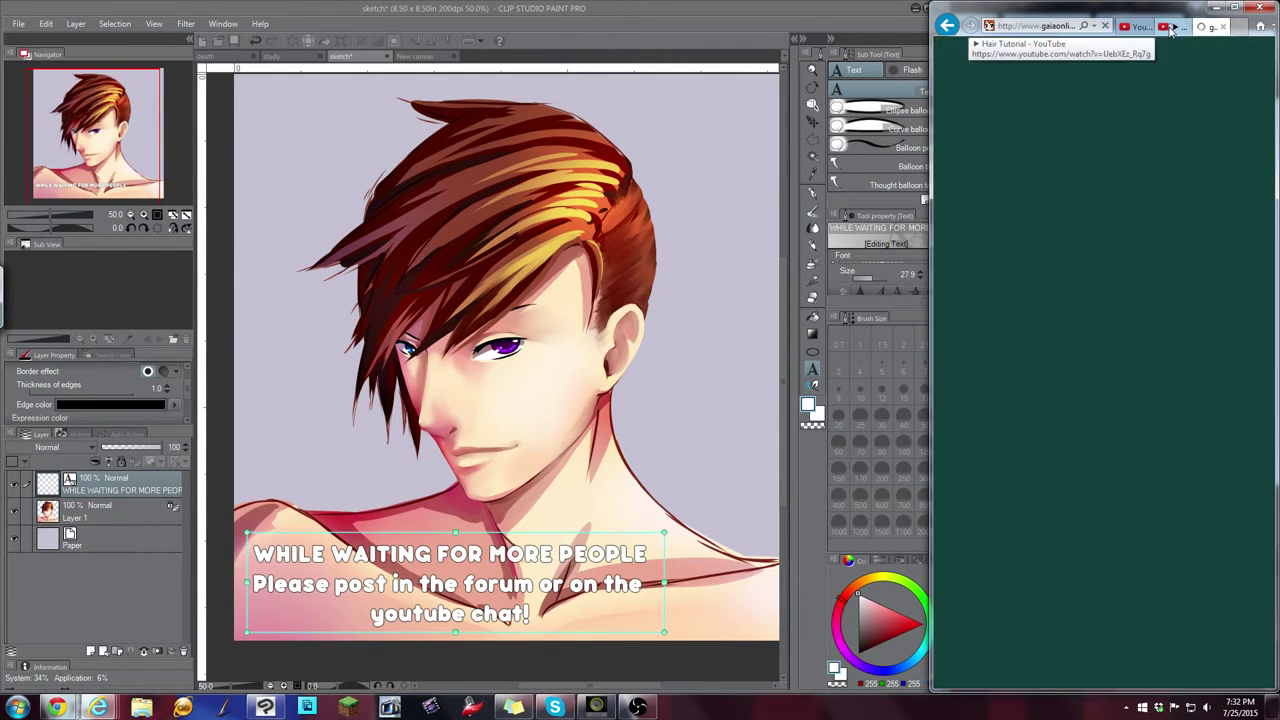
# Finish editing the caption, keep its layer selected and set the Dense watercolor brush to size 25
pyautogui.click(109, 133)
pyautogui.click(109, 129)
pyautogui.click(138, 490)
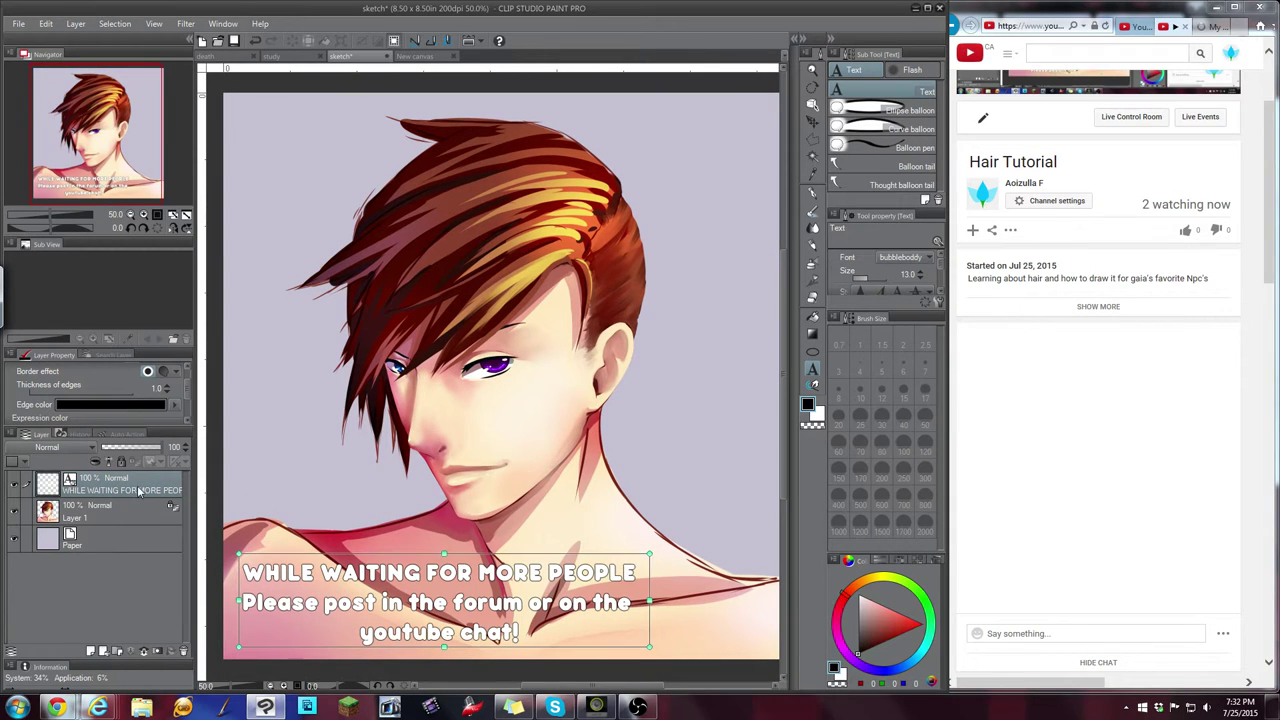
pyautogui.click(813, 193)
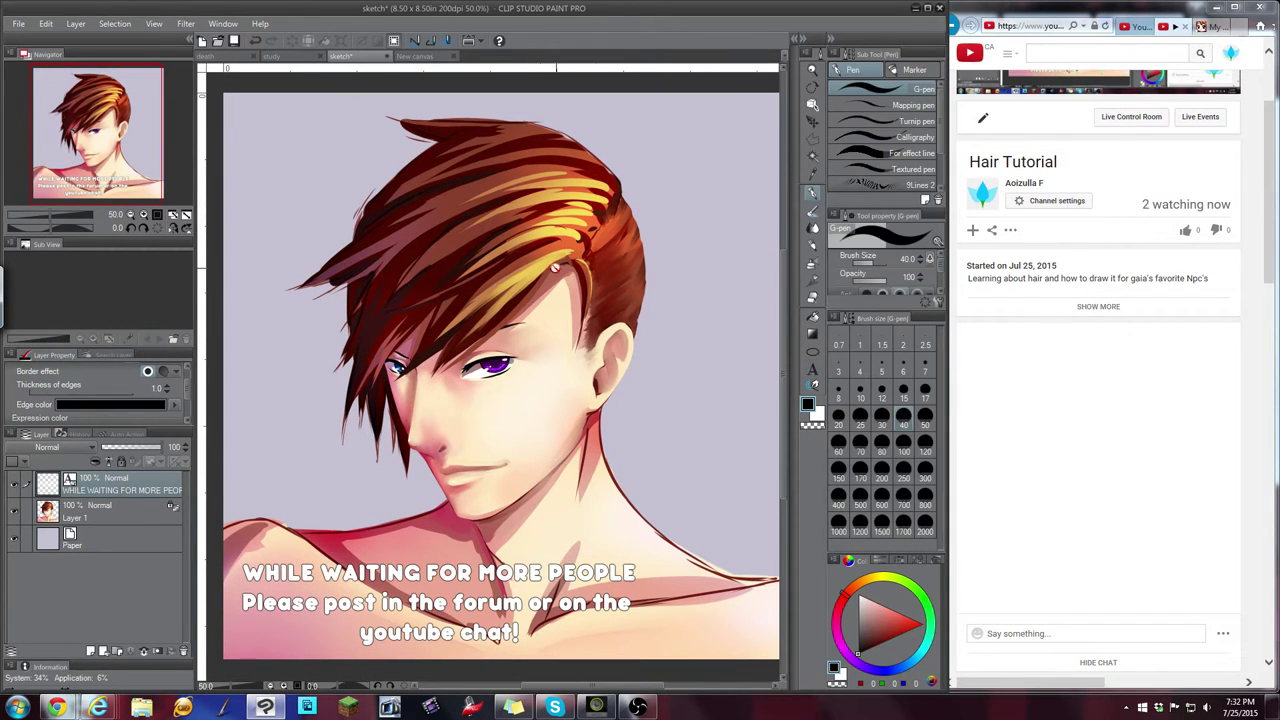
pyautogui.press('b')
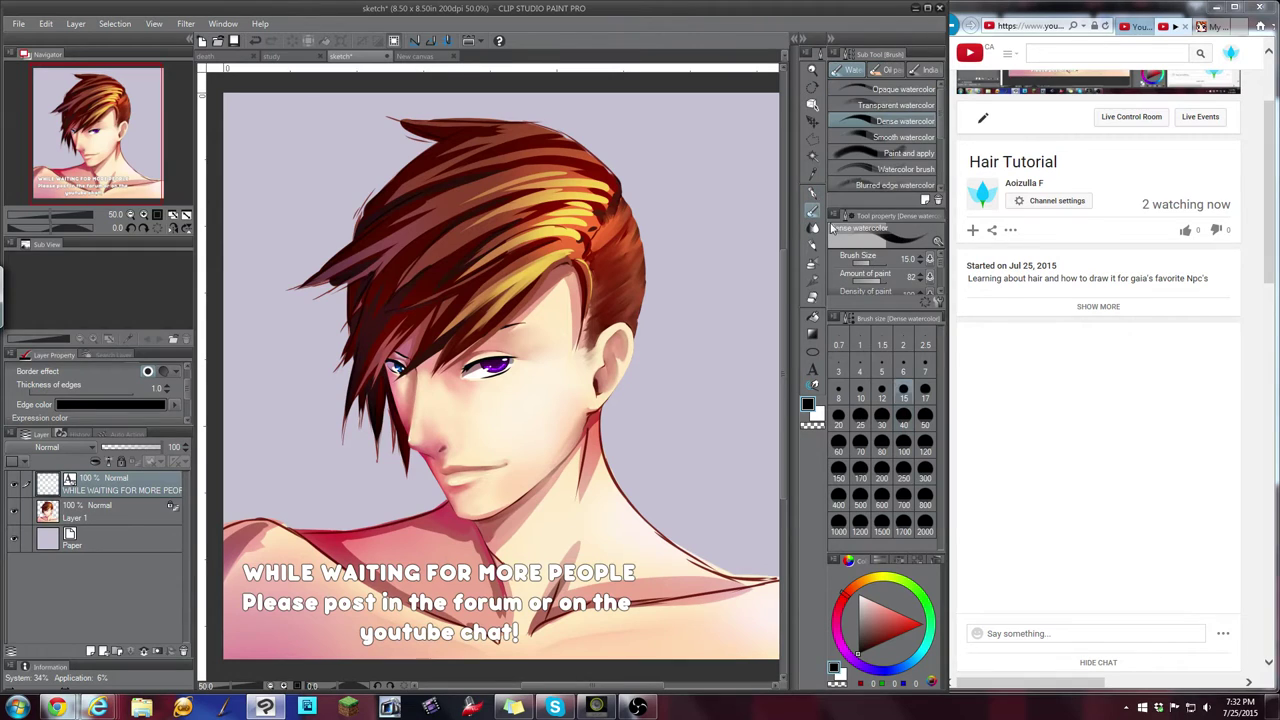
pyautogui.click(859, 418)
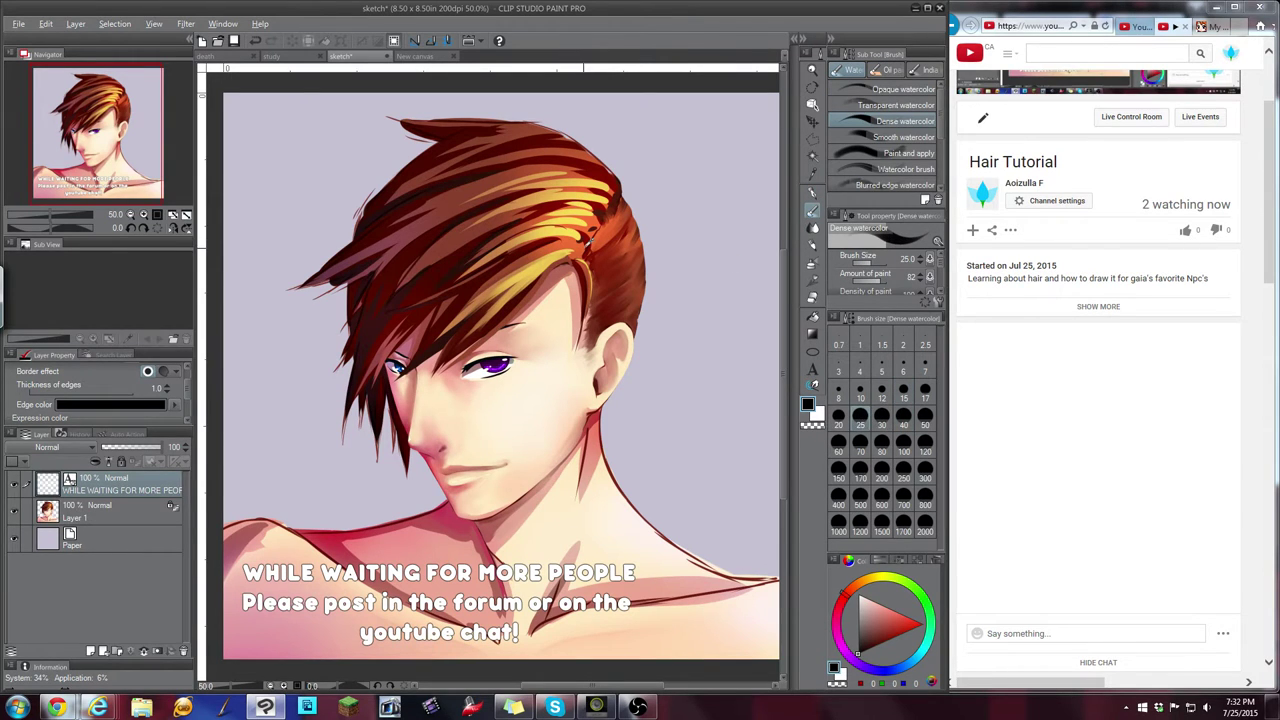
# Sample an orange from the hair and make Layer 1 with the portrait the active layer
pyautogui.keyDown('alt'); pyautogui.click(587, 243); pyautogui.keyUp('alt')
pyautogui.click(135, 512)
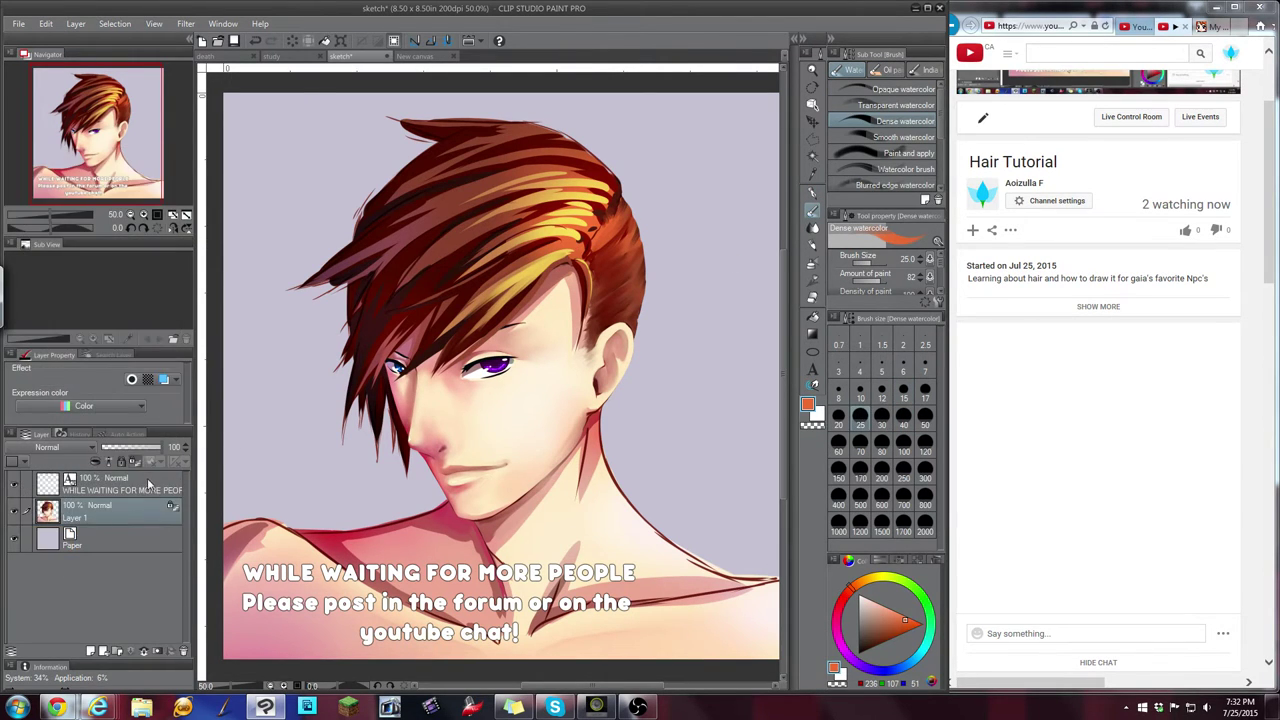
pyautogui.click(148, 485)
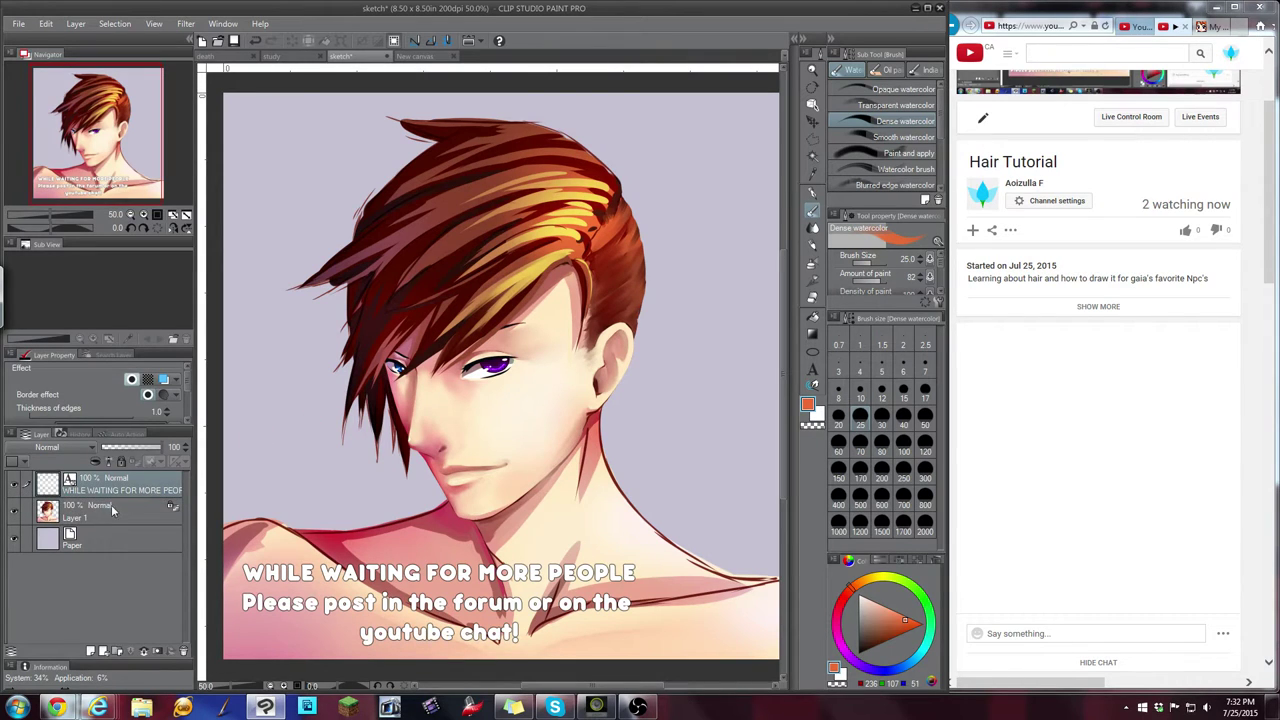
pyautogui.click(112, 511)
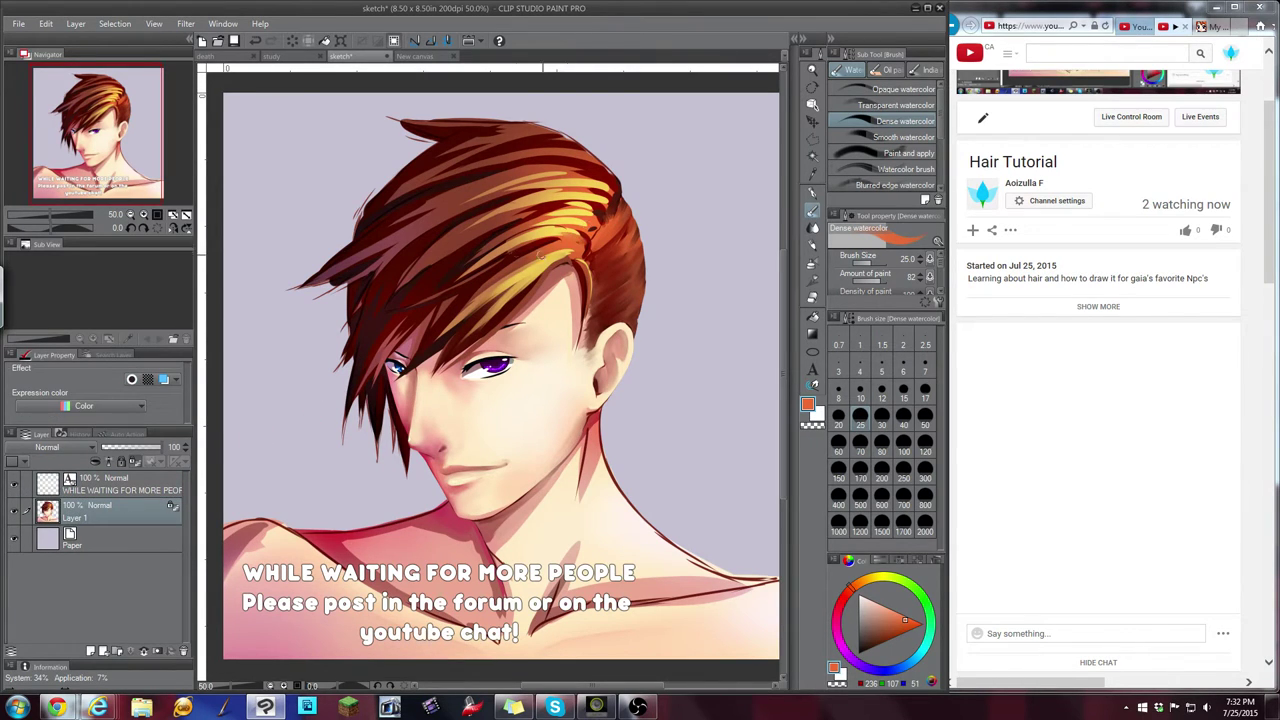
# Paint orange and golden strokes down the fringe above the eye, sampling the gold from the existing highlights
pyautogui.moveTo(1271, 178); pyautogui.dragTo(1271, 169)
pyautogui.moveTo(140, 178); pyautogui.dragTo(141, 182)
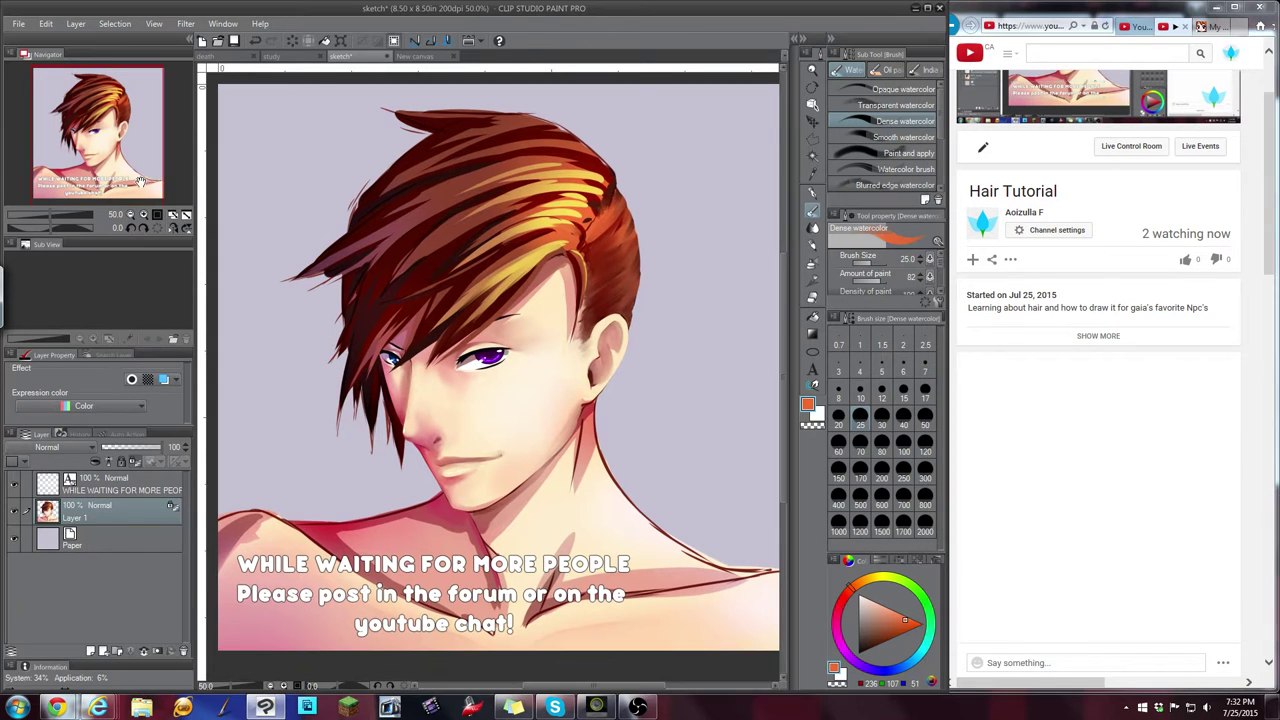
pyautogui.click(52, 218)
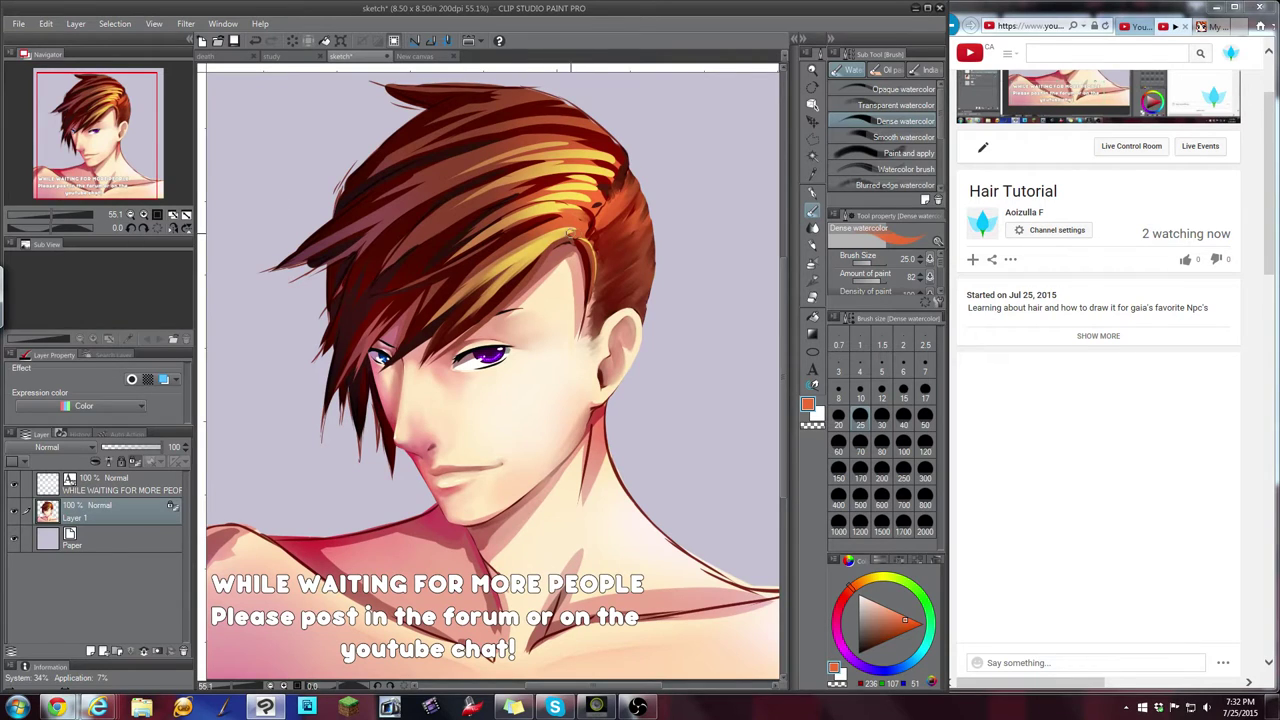
pyautogui.moveTo(567, 240)
pyautogui.mouseDown()
pyautogui.moveTo(520, 258)
pyautogui.moveTo(456, 330)
pyautogui.mouseUp()
pyautogui.keyDown('alt'); pyautogui.click(518, 266); pyautogui.keyUp('alt')
pyautogui.moveTo(492, 292); pyautogui.dragTo(432, 355)
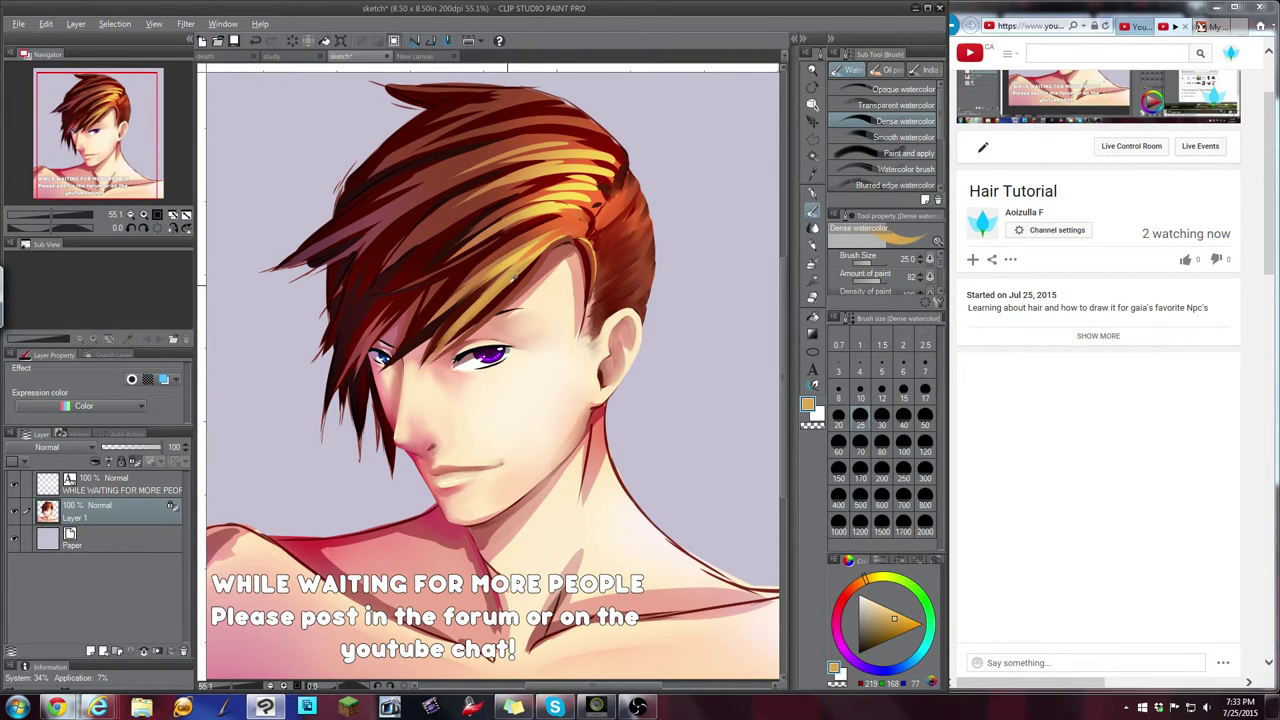
# Rework the fringe strands with dark red and reddish-brown tones sampled from the surrounding hair
pyautogui.keyDown('alt'); pyautogui.click(492, 270); pyautogui.keyUp('alt')
pyautogui.moveTo(548, 246); pyautogui.dragTo(432, 358)
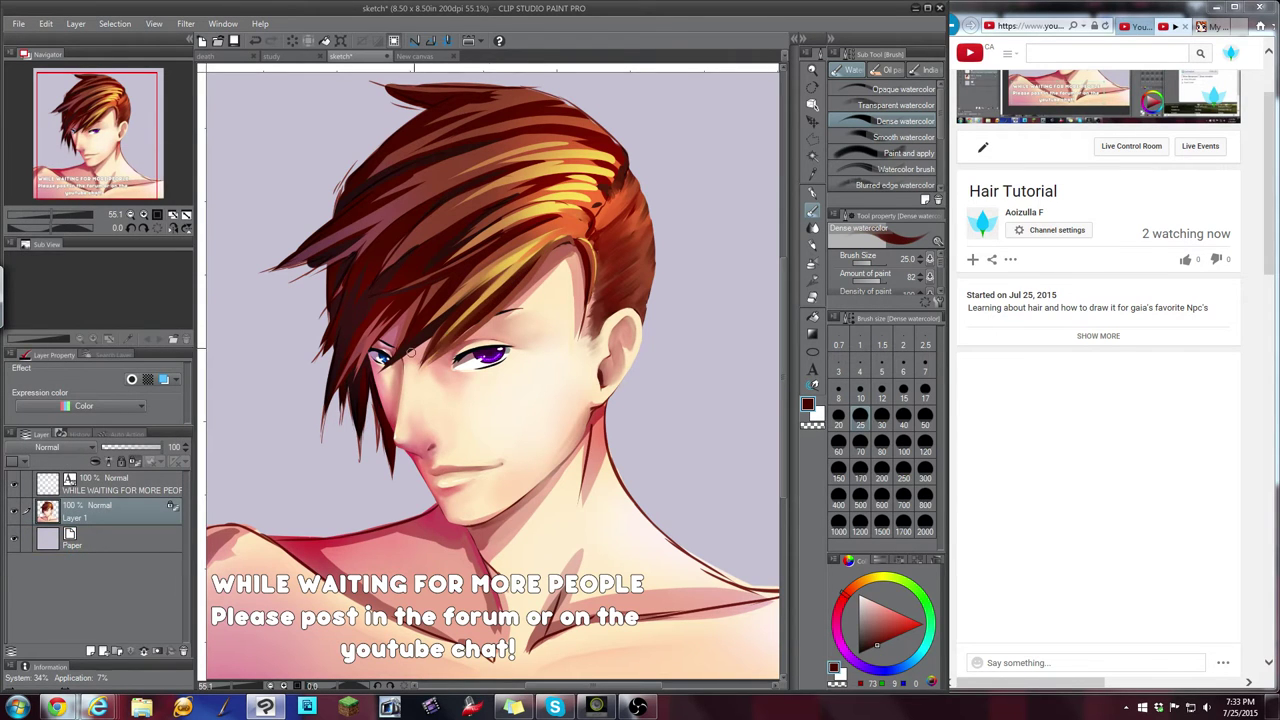
pyautogui.keyDown('alt'); pyautogui.click(475, 275); pyautogui.keyUp('alt')
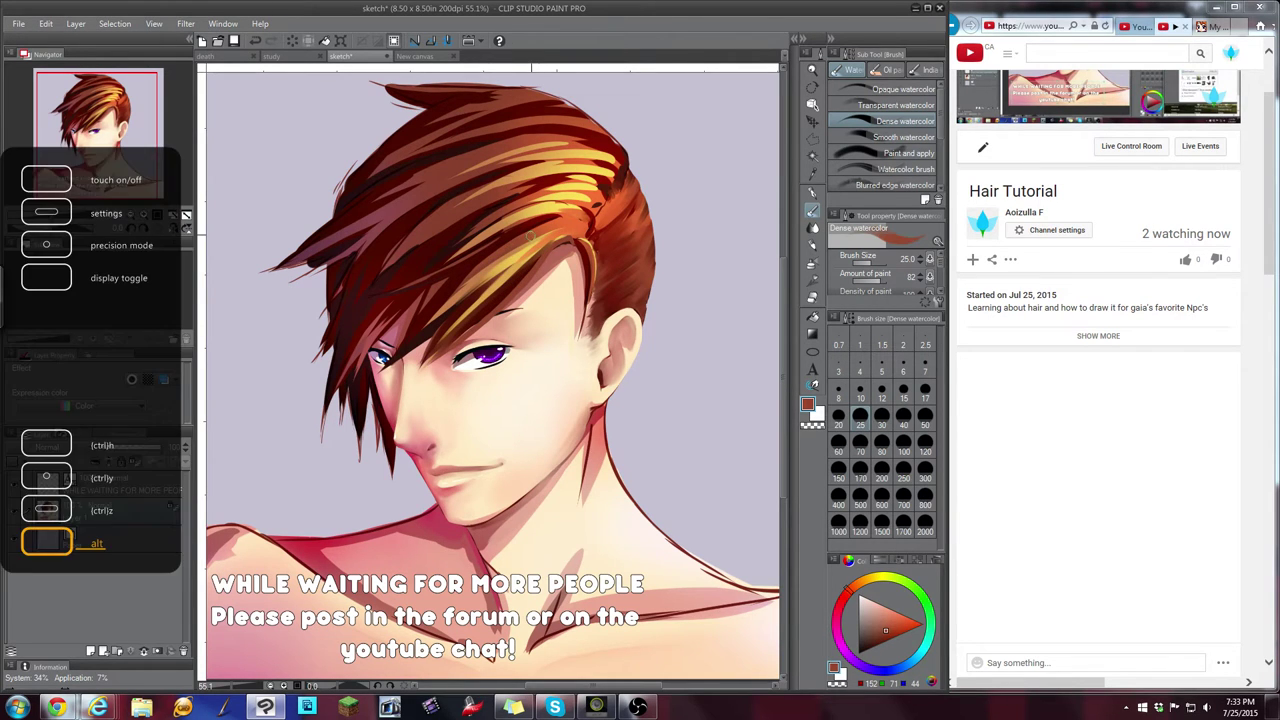
pyautogui.keyDown('alt'); pyautogui.click(450, 278); pyautogui.keyUp('alt')
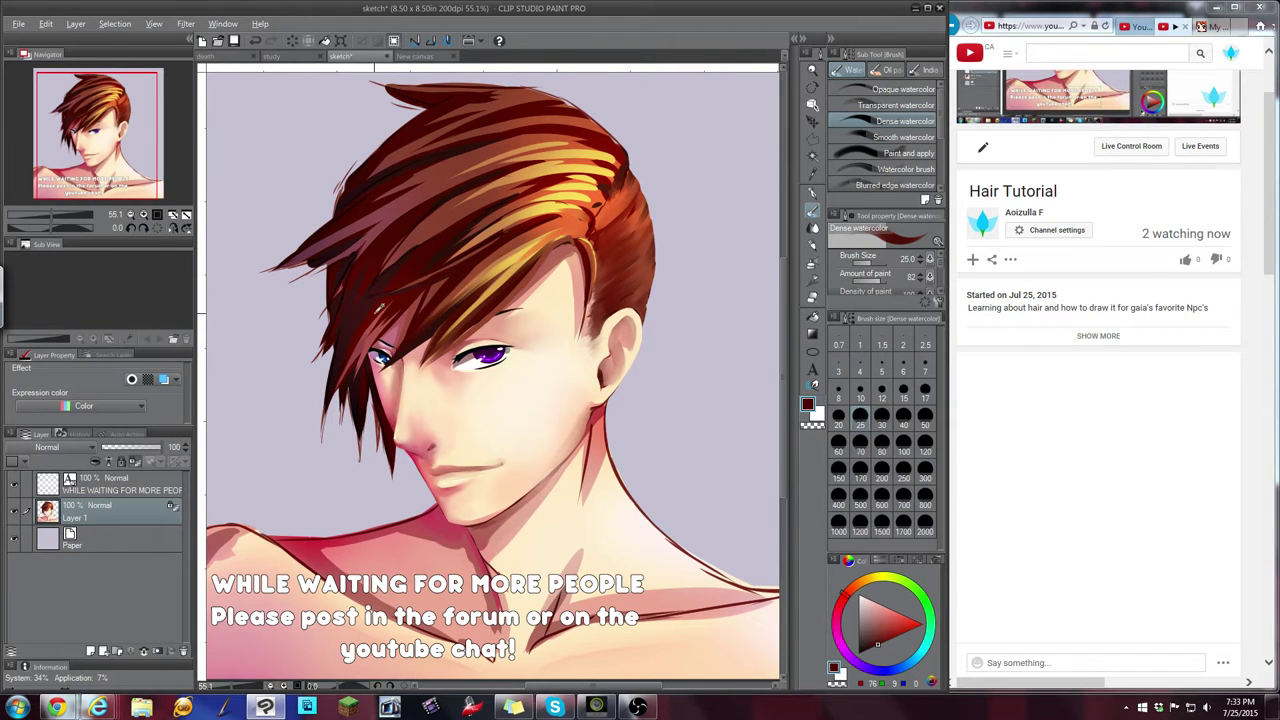
pyautogui.keyDown('alt'); pyautogui.click(367, 302); pyautogui.keyUp('alt')
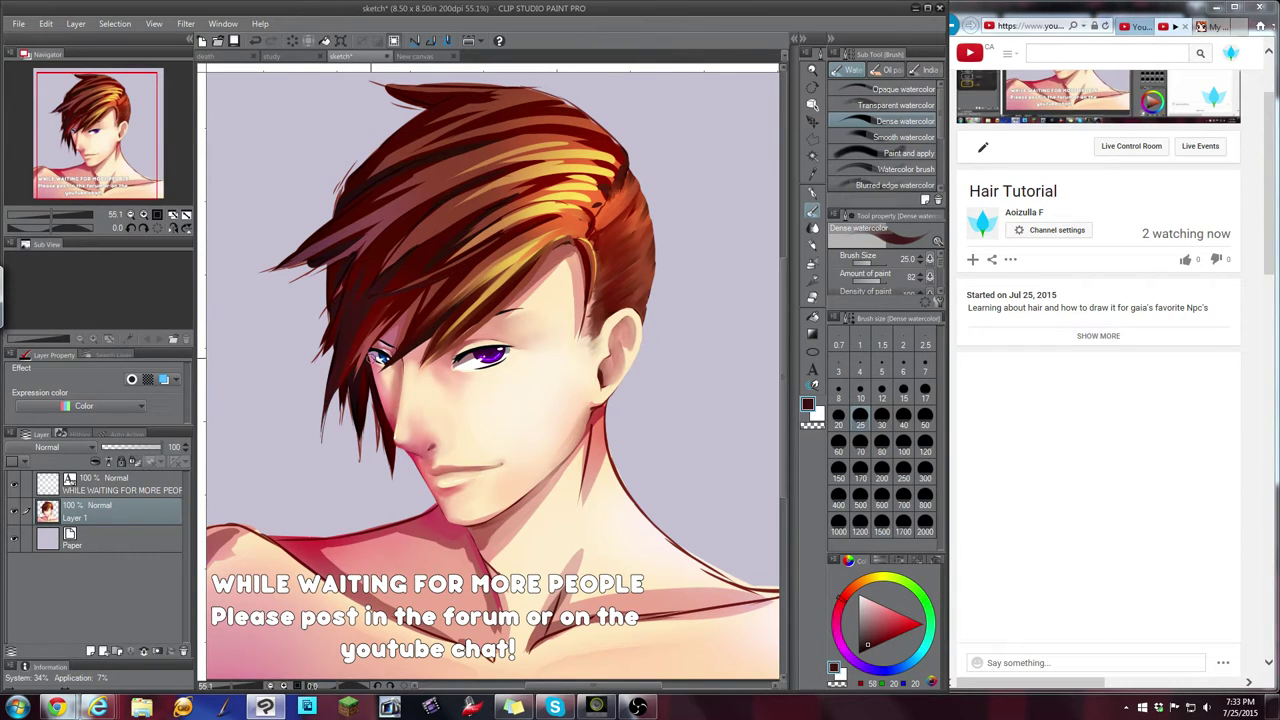
pyautogui.moveTo(335, 368); pyautogui.dragTo(325, 447)
pyautogui.hotkey('ctrl', 'z')
pyautogui.hotkey('ctrl', 'z')
pyautogui.hotkey('ctrl', 'z')
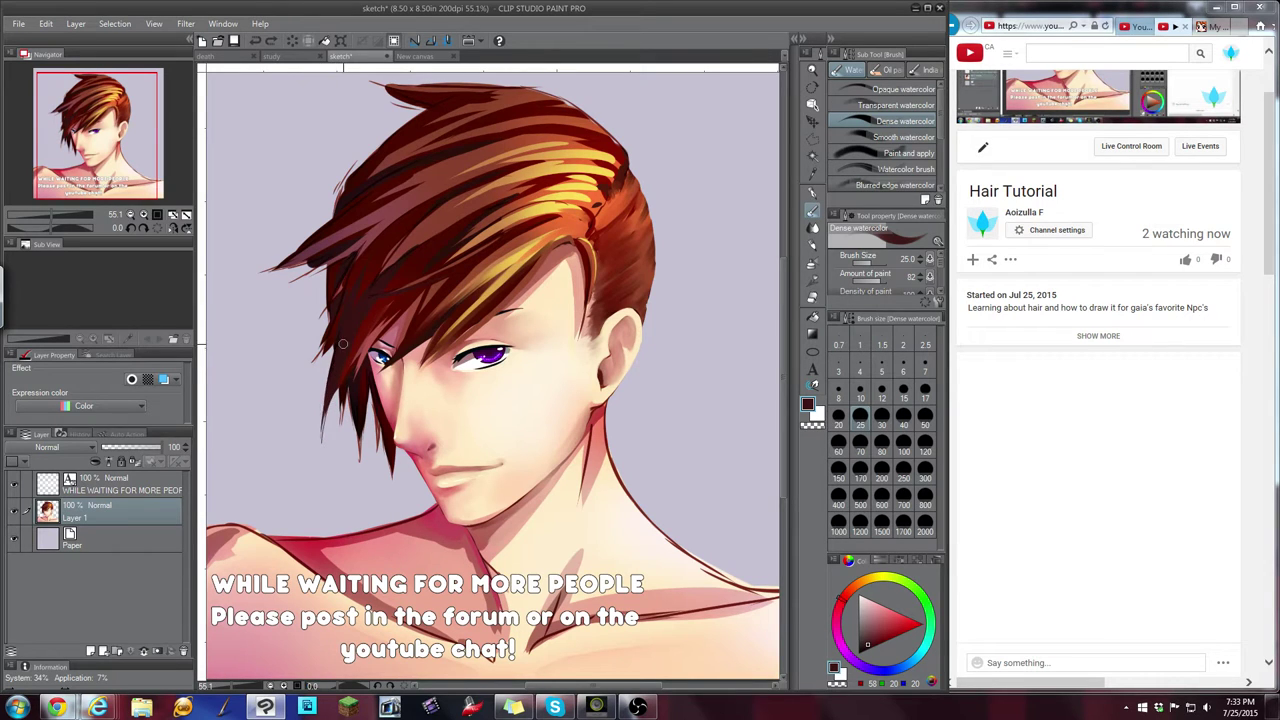
# Lengthen the outer hair tips beside the face with tapered downward strokes in sampled dark reddish brown
pyautogui.moveTo(344, 344); pyautogui.dragTo(320, 451)
pyautogui.moveTo(345, 383)
pyautogui.mouseDown()
pyautogui.moveTo(341, 431)
pyautogui.moveTo(360, 460)
pyautogui.mouseUp()
pyautogui.press('alt')
pyautogui.keyDown('alt'); pyautogui.click(366, 388); pyautogui.keyUp('alt')
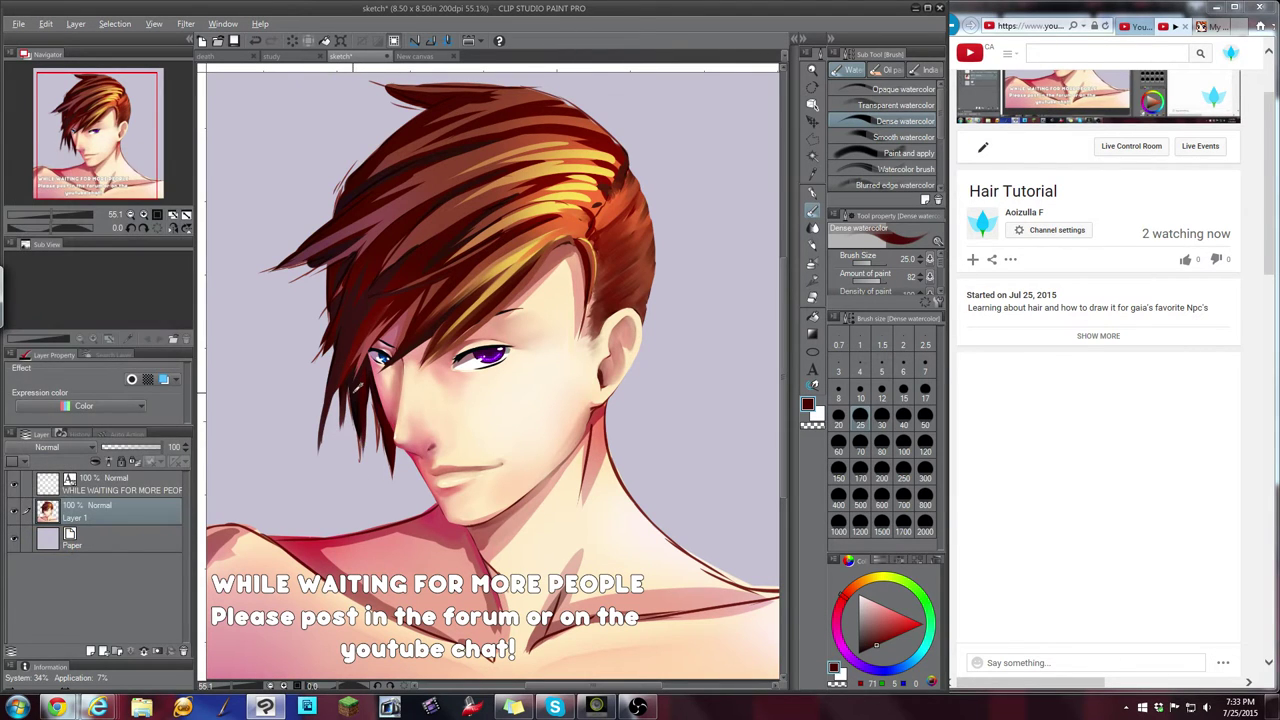
pyautogui.moveTo(358, 391); pyautogui.dragTo(360, 462)
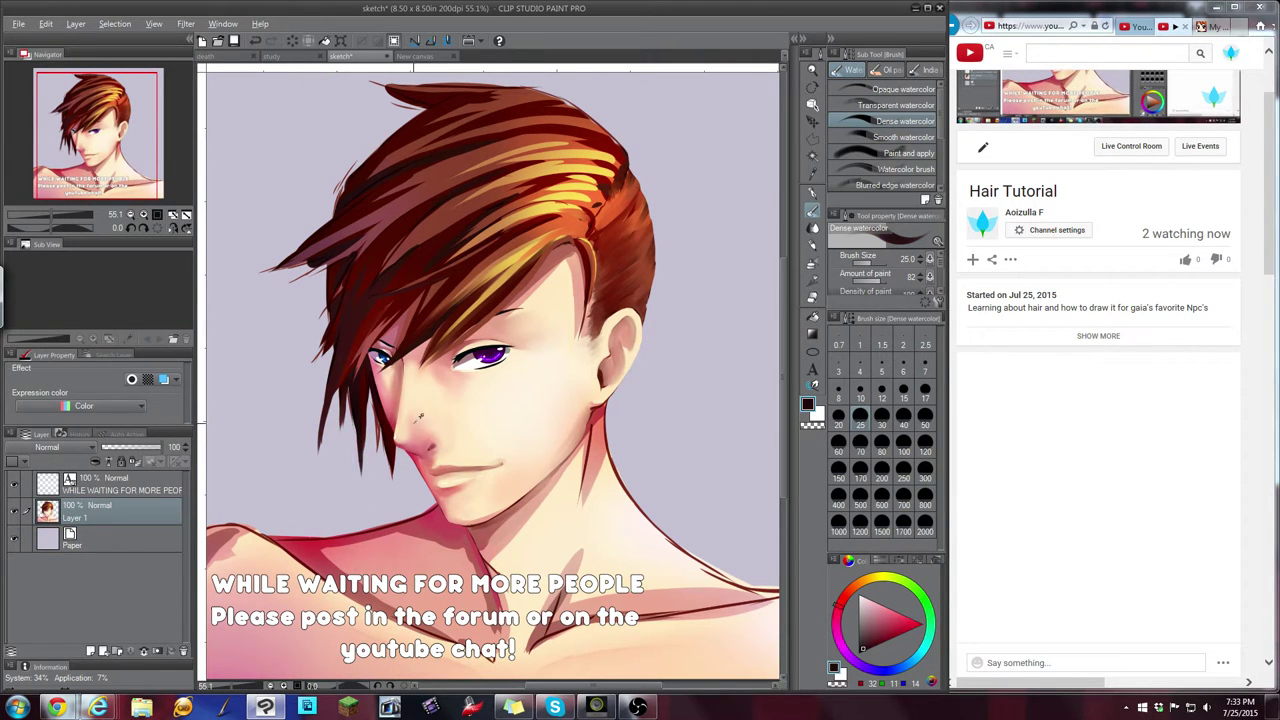
# Sample dark tones from the hair tips and paint another tapered strand down beside the cheek
pyautogui.press('alt')
pyautogui.keyDown('alt'); pyautogui.click(378, 406); pyautogui.keyUp('alt')
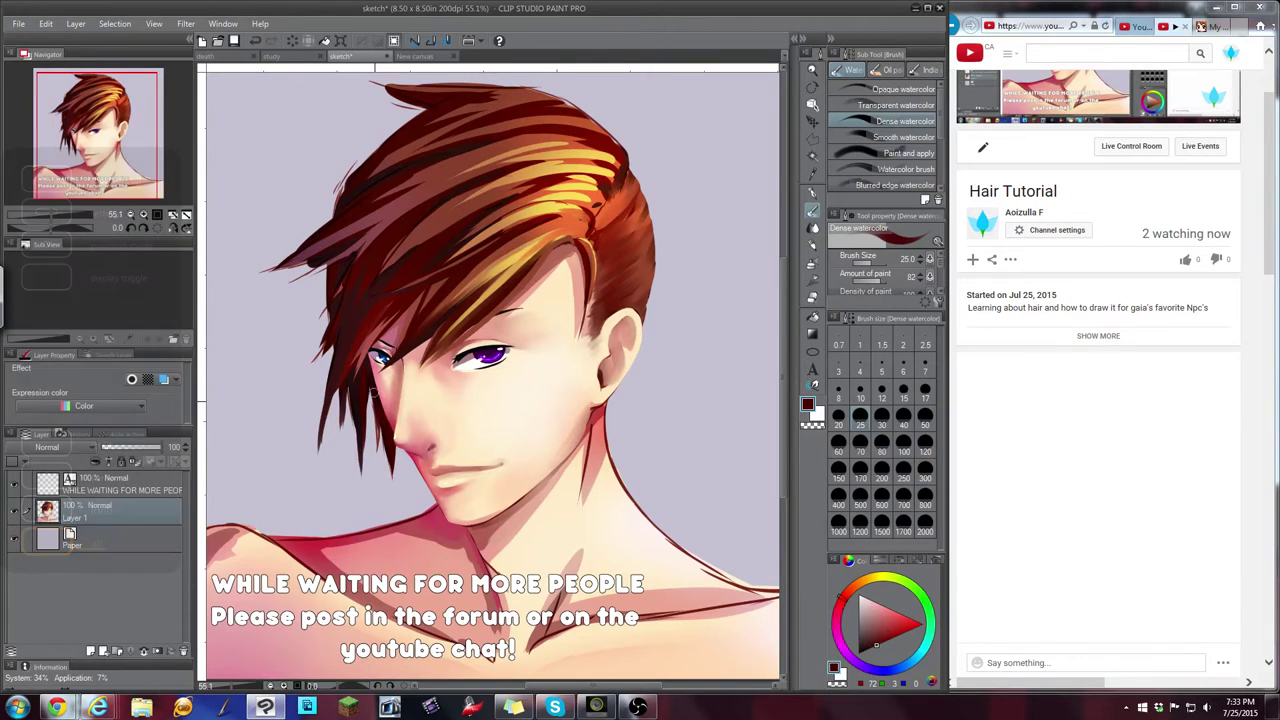
pyautogui.keyDown('alt'); pyautogui.click(354, 393); pyautogui.keyUp('alt')
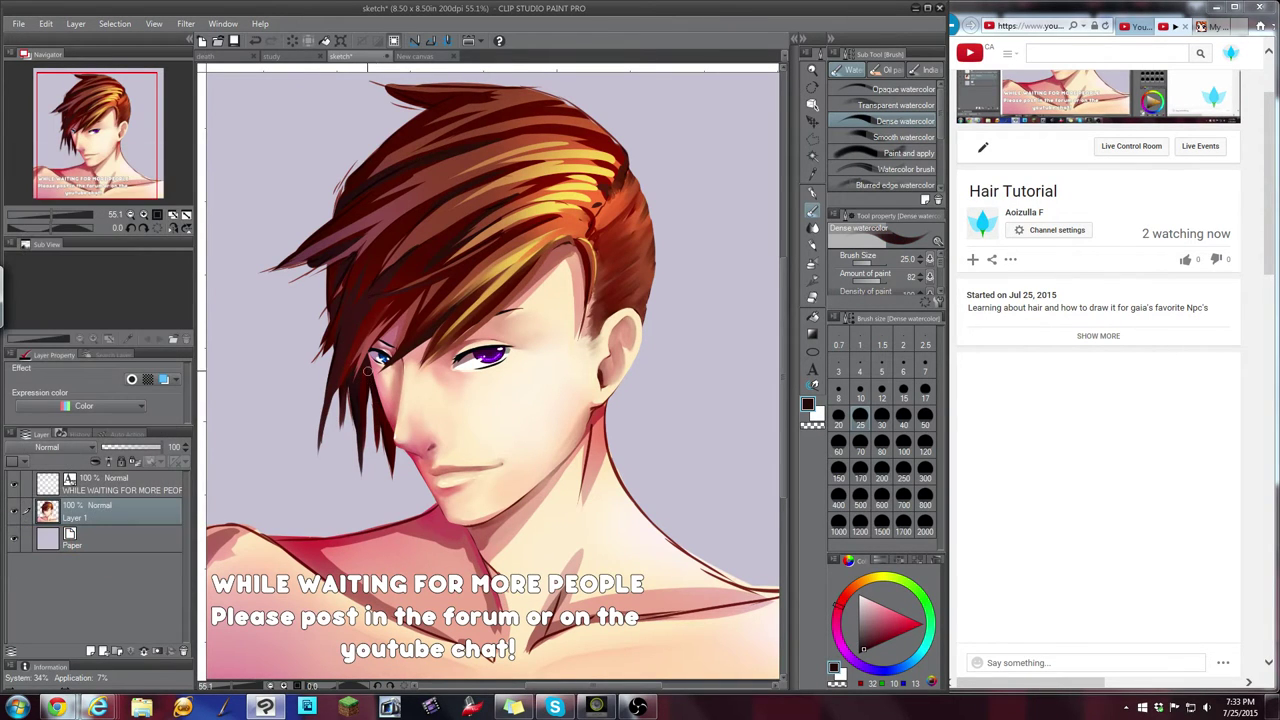
pyautogui.moveTo(369, 376); pyautogui.dragTo(375, 464)
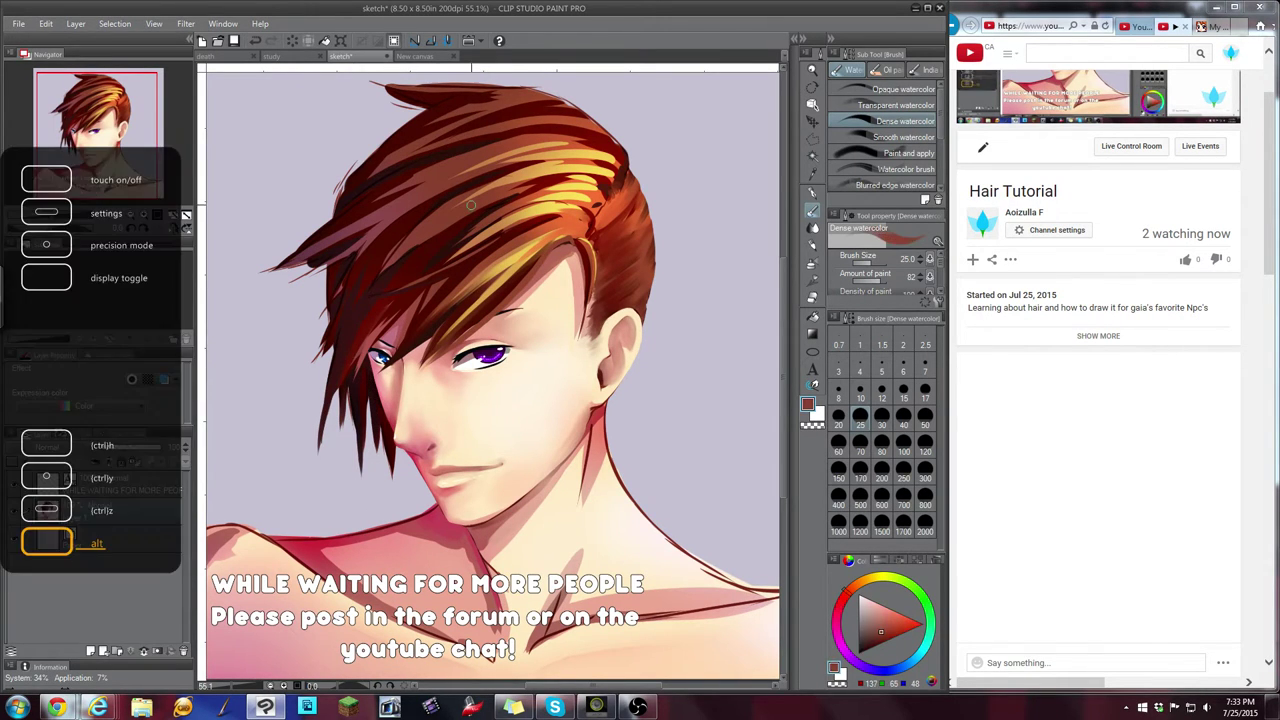
# Touch up the outer front strands of the hair with dark and reddish tones sampled from the surrounding hair
pyautogui.keyDown('alt'); pyautogui.click(353, 322); pyautogui.keyUp('alt')
pyautogui.keyDown('alt'); pyautogui.click(404, 222); pyautogui.keyUp('alt')
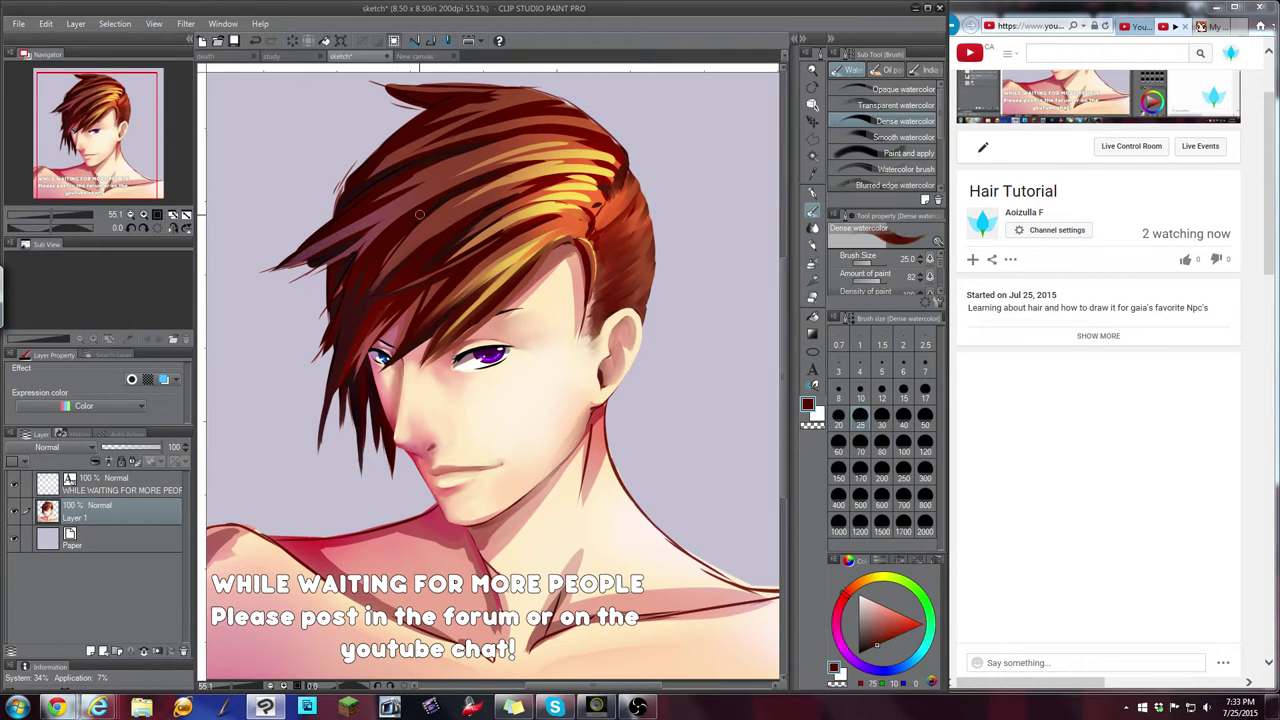
# Glance at the Gaia Online page in the browser, return to Clip Studio Paint, widen its window and zoom the portrait to 58.7%
pyautogui.click(1212, 26)
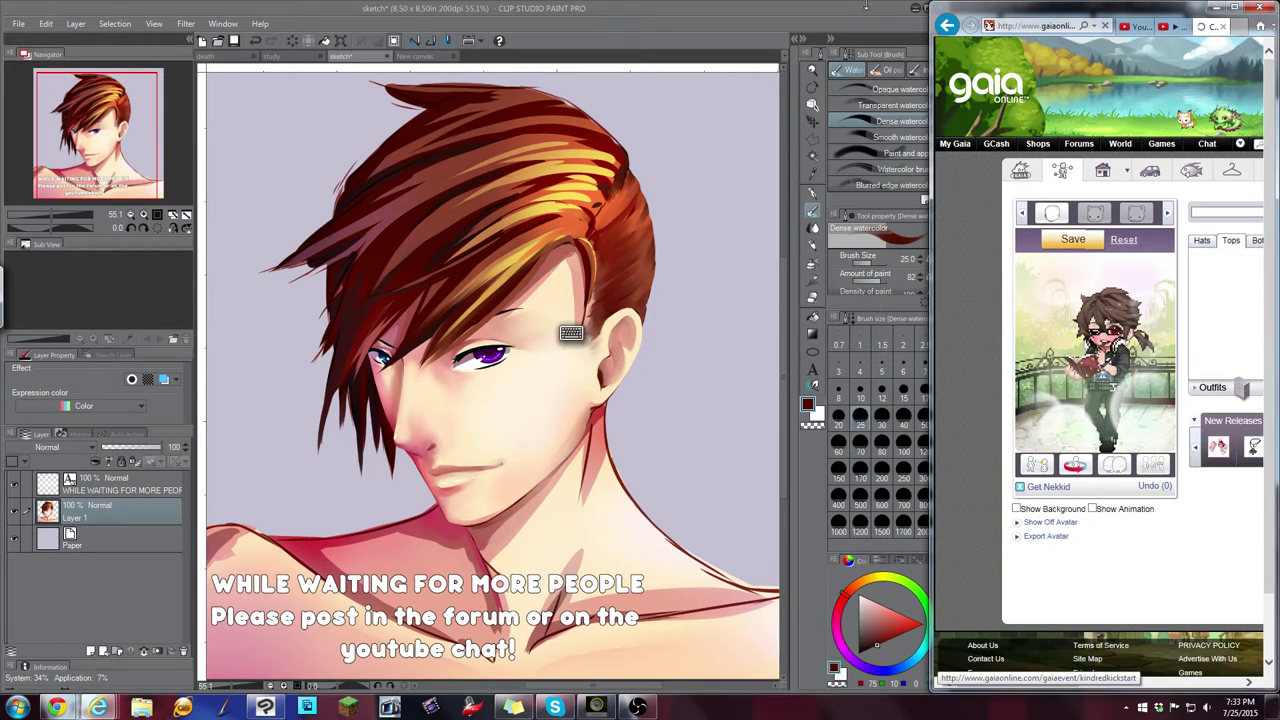
pyautogui.click(572, 334)
pyautogui.moveTo(941, 62); pyautogui.dragTo(1013, 62)
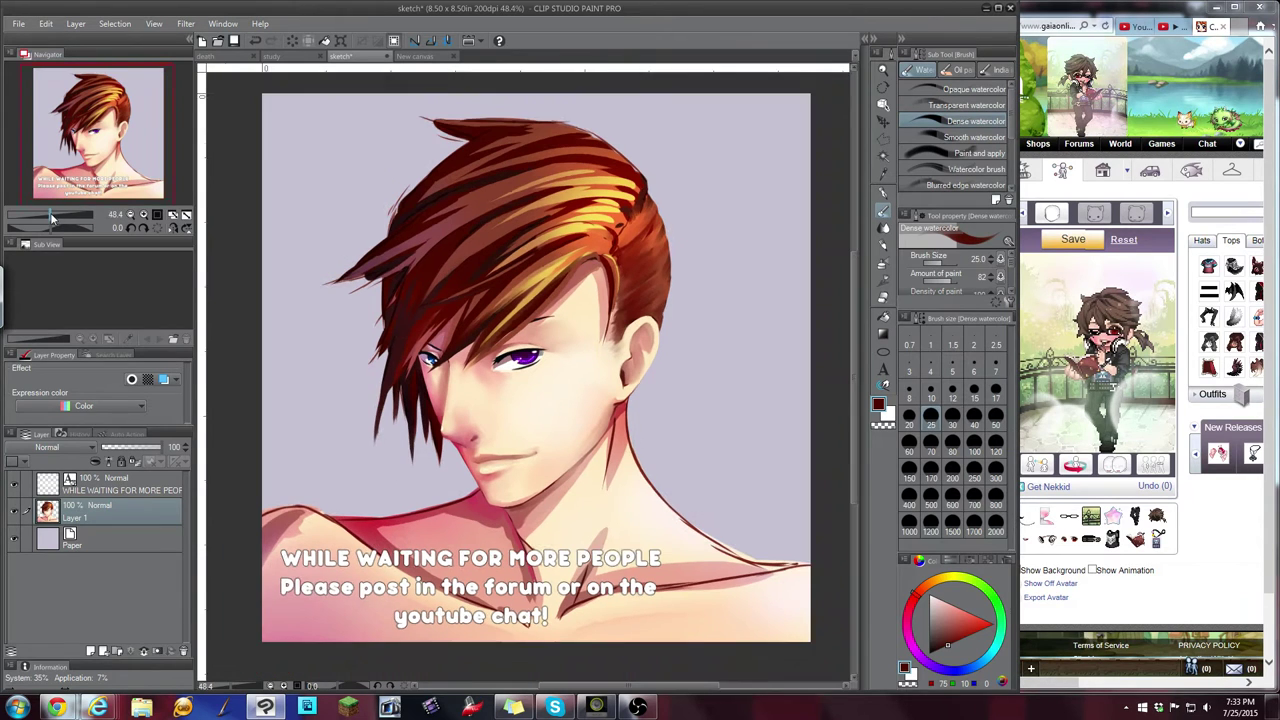
pyautogui.moveTo(56, 217); pyautogui.dragTo(54, 218)
pyautogui.moveTo(97, 137); pyautogui.dragTo(100, 139)
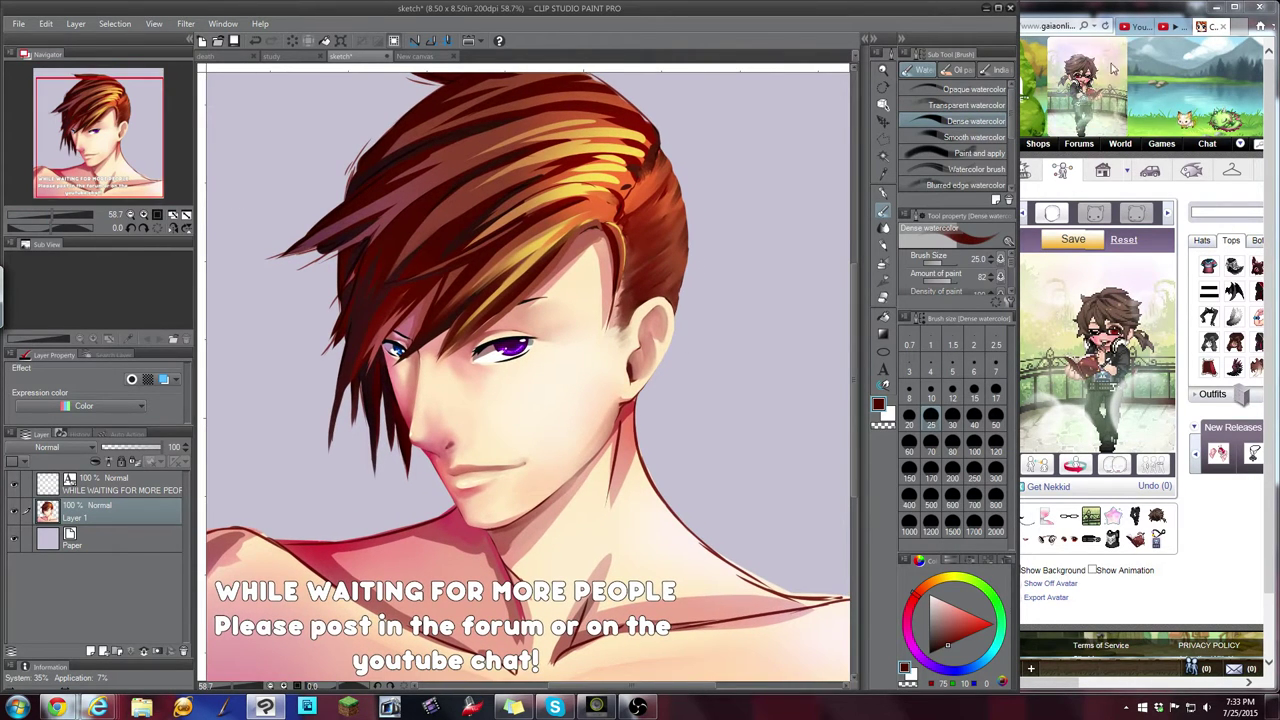
# Switch to the browser and open the forum directory from the Gaia Online home page
pyautogui.click(1105, 26)
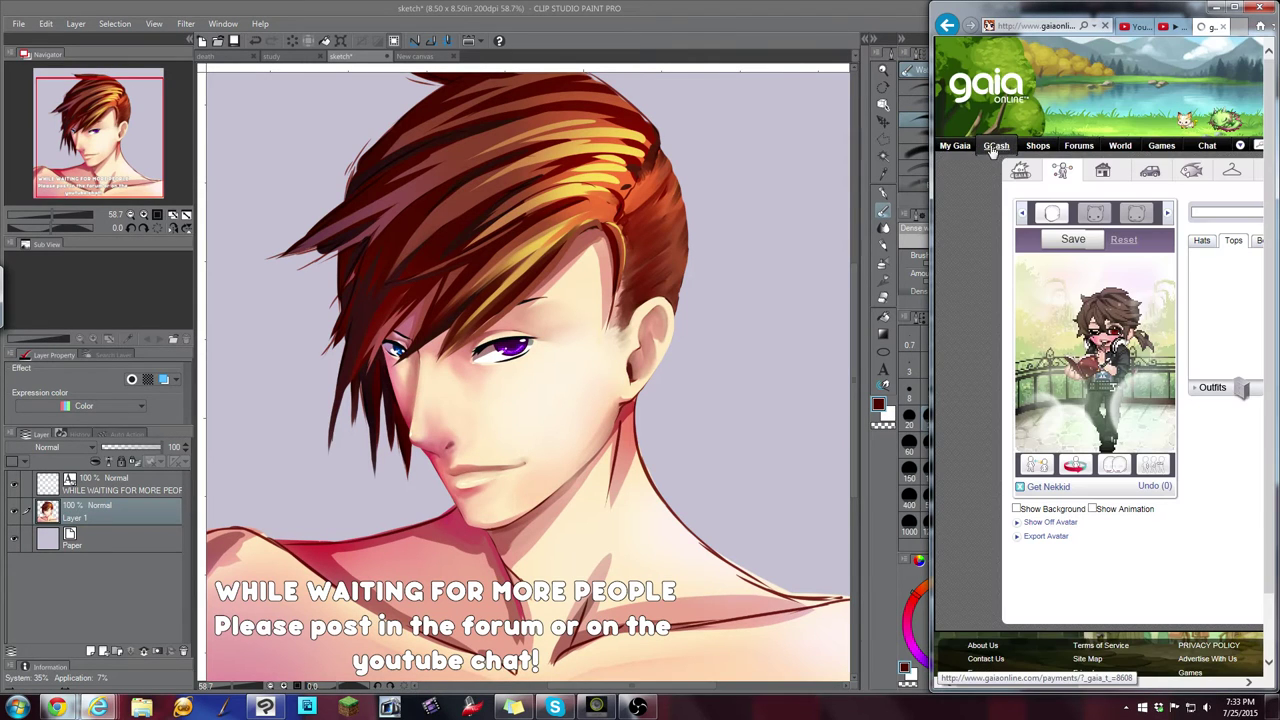
pyautogui.click(958, 146)
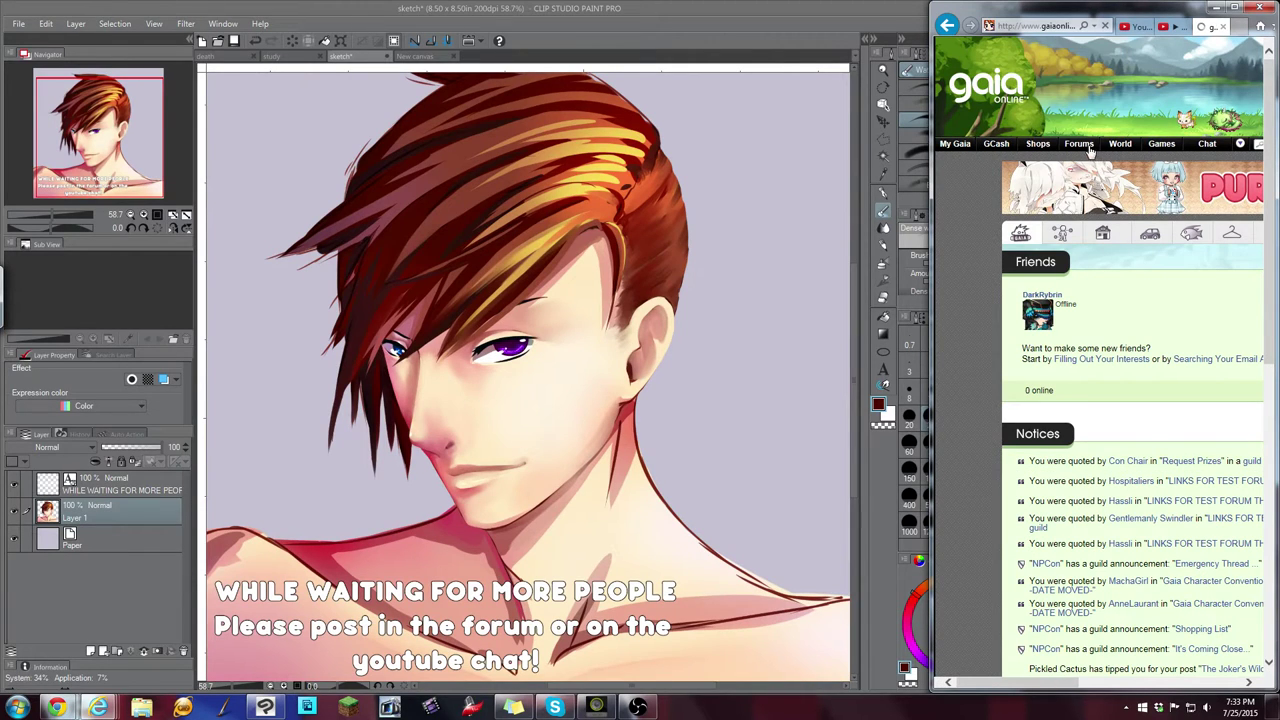
pyautogui.moveTo(1090, 150)
pyautogui.click(1117, 190)
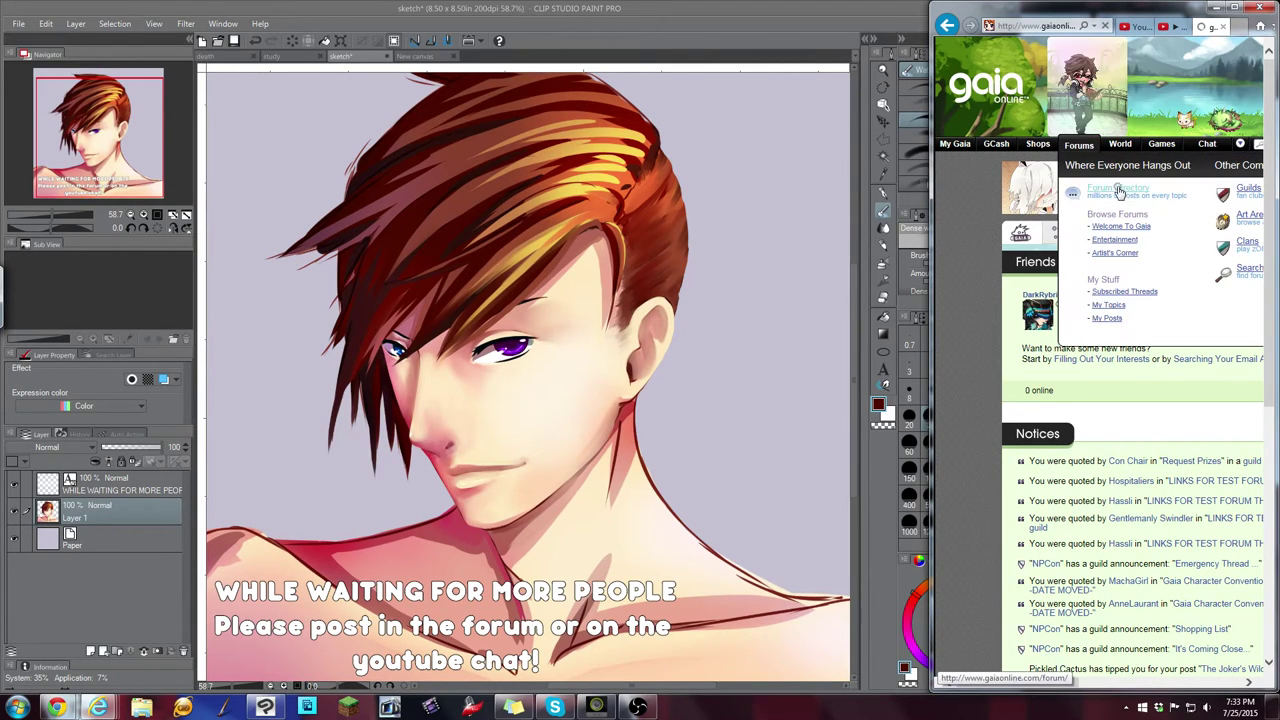
# Open the Official NPCon FanArt Workshop thread from the account's own forum topics and check the YouTube stream page
pyautogui.click(1175, 30)
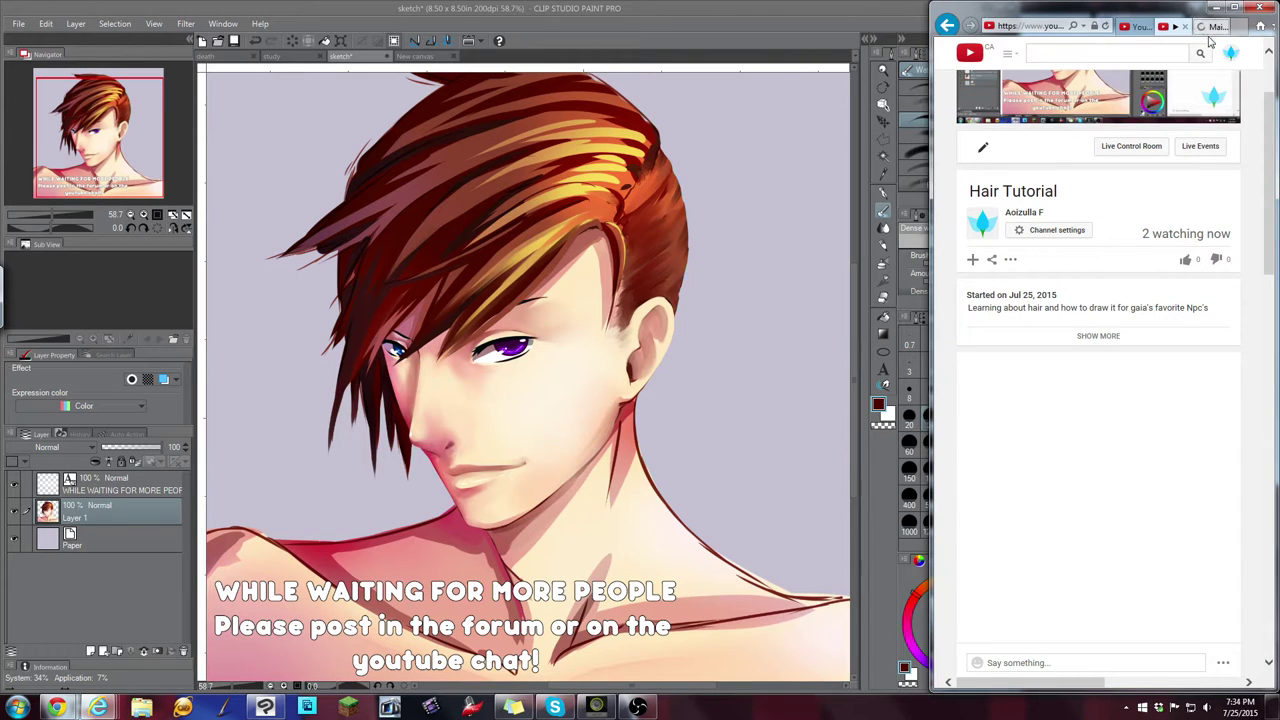
pyautogui.click(1212, 27)
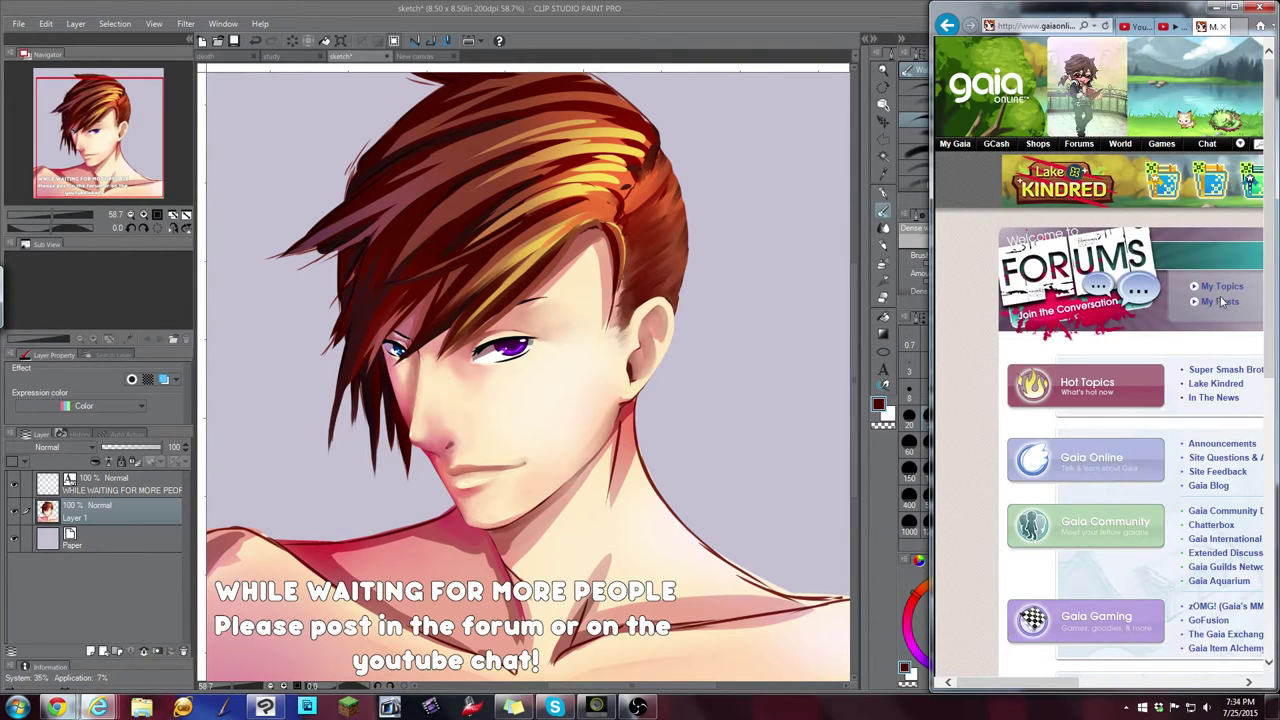
pyautogui.moveTo(1062, 681); pyautogui.dragTo(1126, 681)
pyautogui.click(1082, 289)
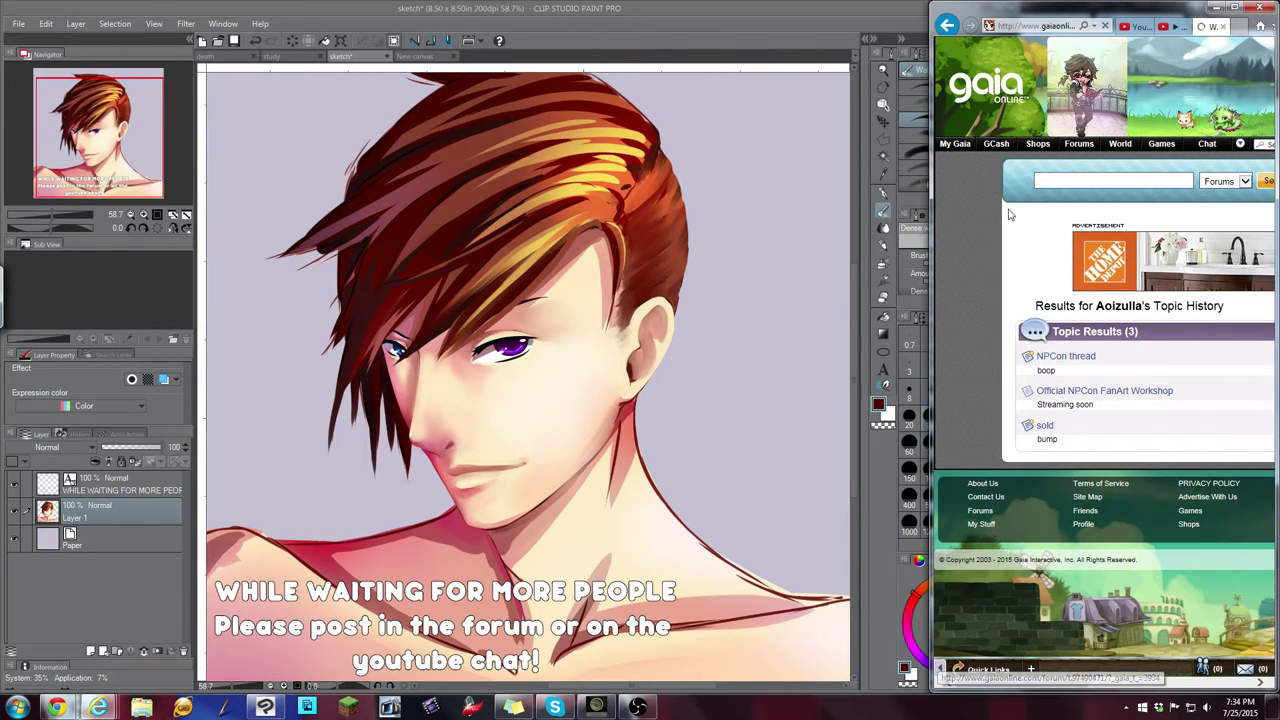
pyautogui.click(1178, 27)
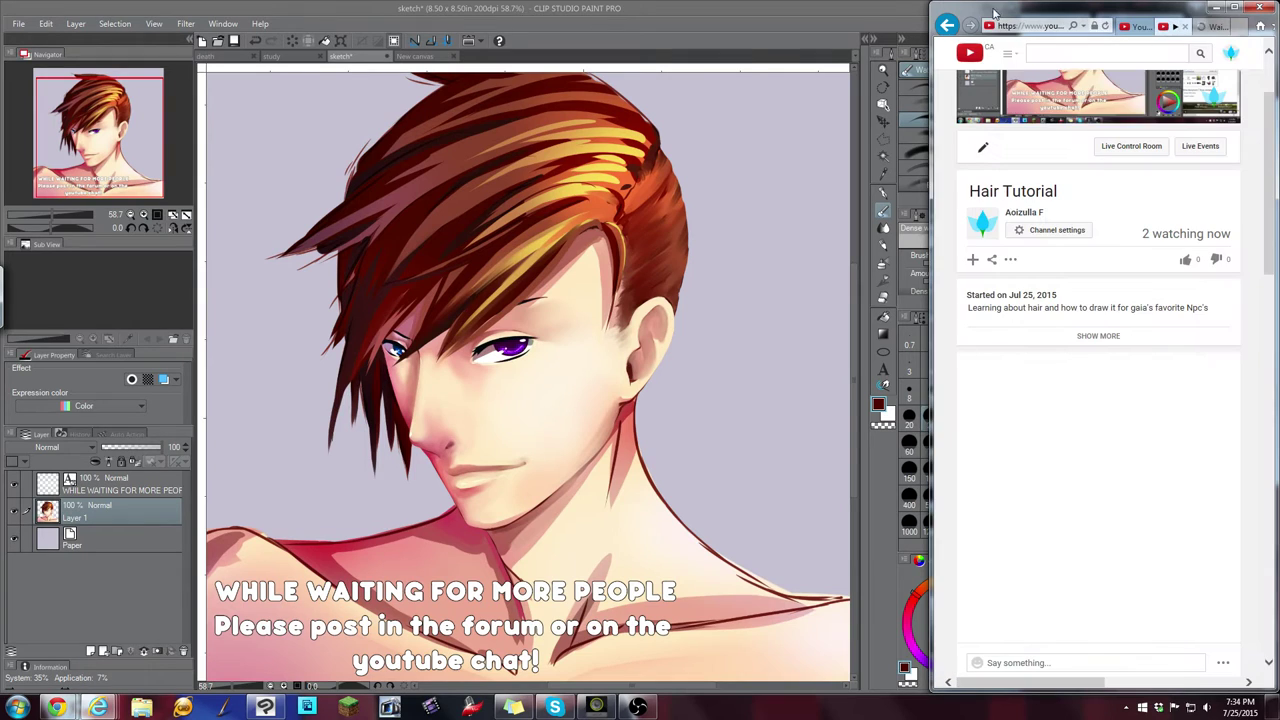
# Switch to Clip Studio Paint and paint orange and golden highlights down the short hair above the ear, toning their lower ends with dark red
pyautogui.click(773, 13)
pyautogui.keyDown('alt'); pyautogui.click(645, 190); pyautogui.keyUp('alt')
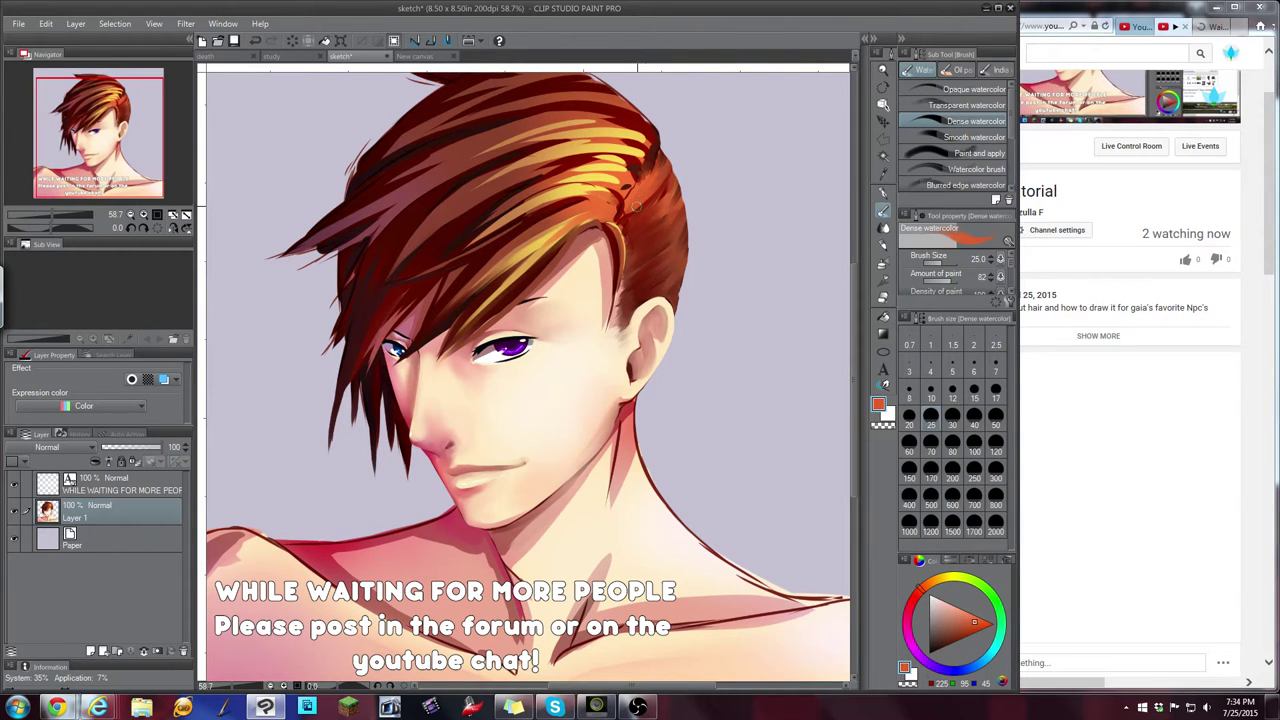
pyautogui.keyDown('alt'); pyautogui.click(642, 172); pyautogui.keyUp('alt')
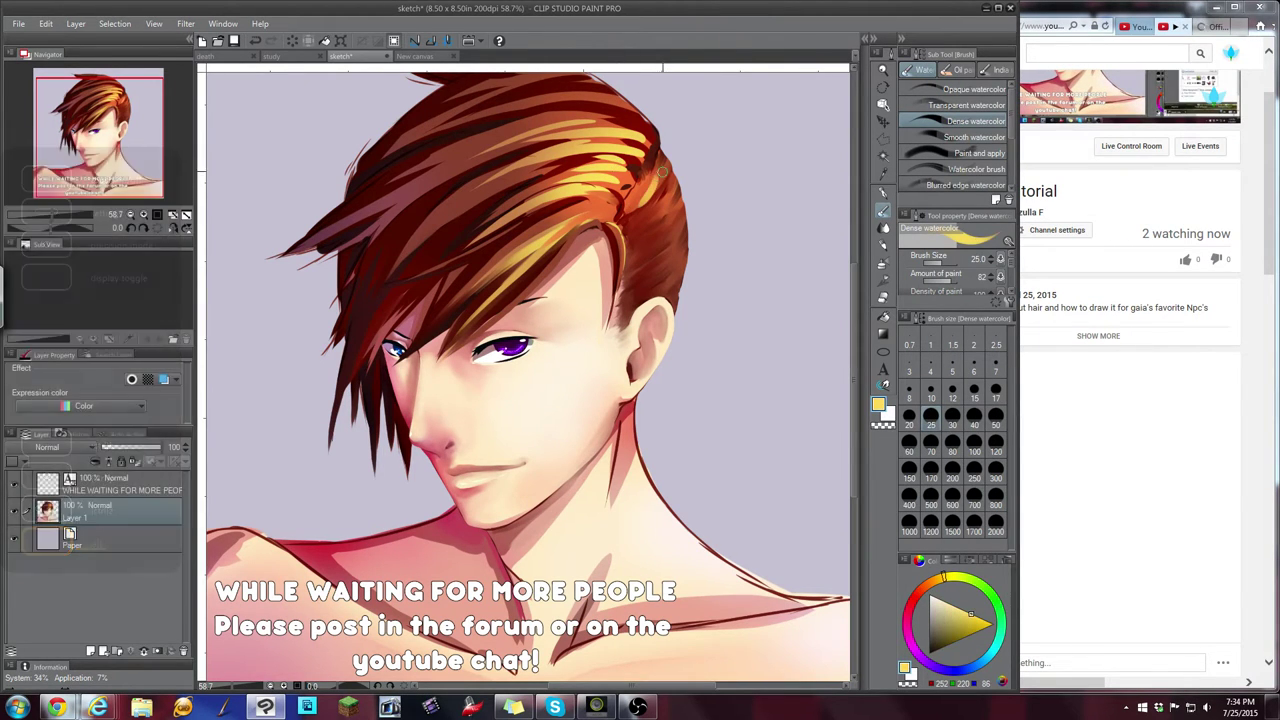
pyautogui.moveTo(655, 185)
pyautogui.mouseDown()
pyautogui.moveTo(646, 214)
pyautogui.moveTo(667, 187)
pyautogui.moveTo(640, 228)
pyautogui.moveTo(673, 189)
pyautogui.moveTo(668, 216)
pyautogui.moveTo(679, 202)
pyautogui.moveTo(648, 244)
pyautogui.moveTo(678, 221)
pyautogui.moveTo(640, 268)
pyautogui.mouseUp()
pyautogui.moveTo(684, 226); pyautogui.dragTo(650, 281)
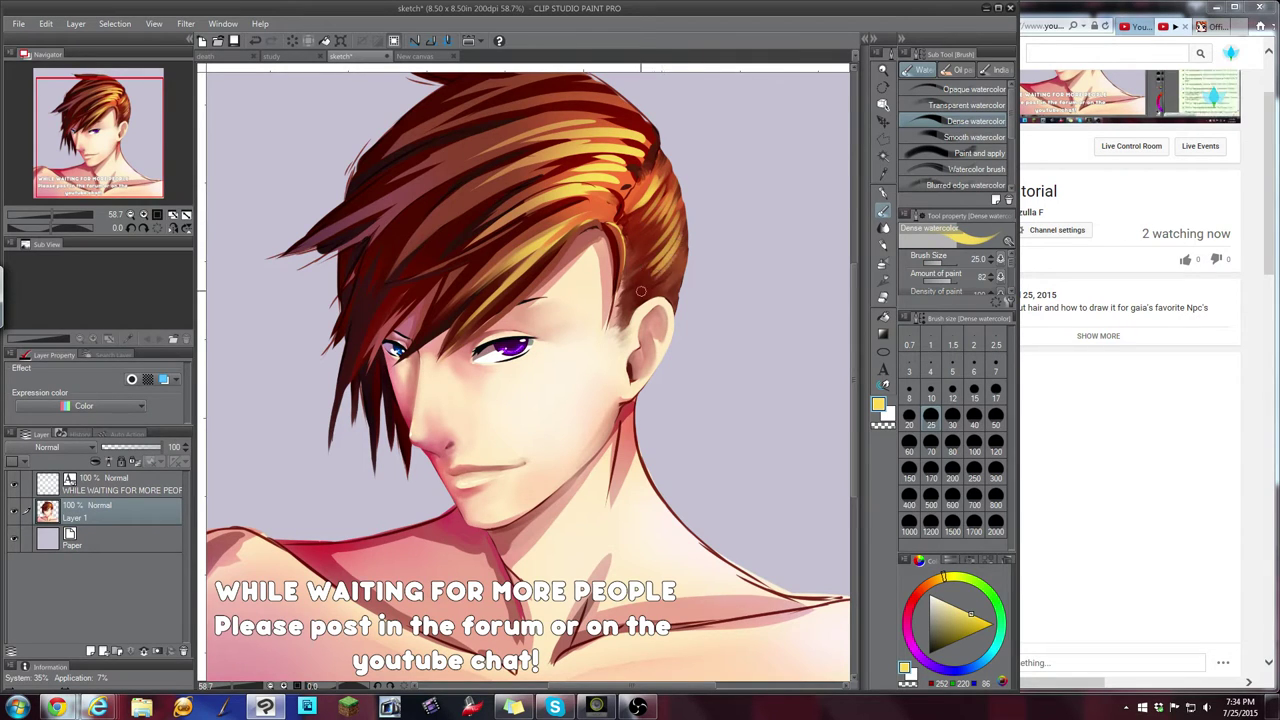
pyautogui.keyDown('alt'); pyautogui.click(650, 270); pyautogui.keyUp('alt')
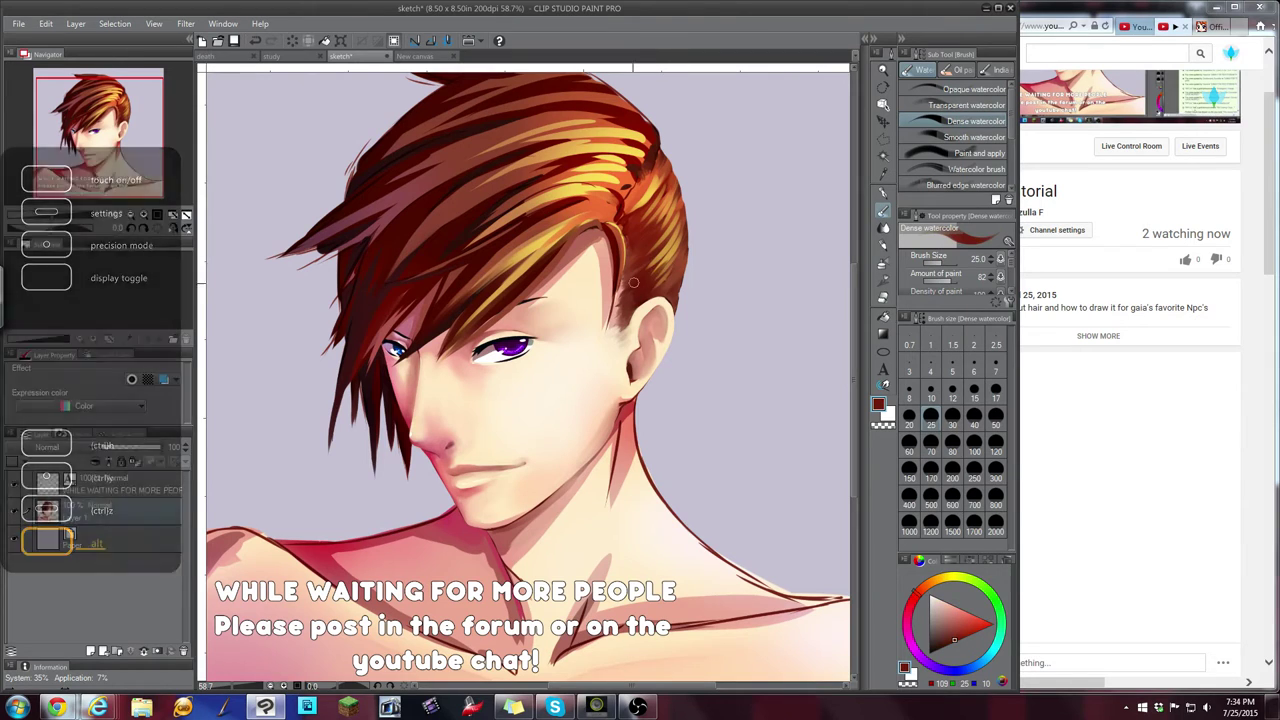
# Refine the long strands from the crown to the outer tips with sampled gold, reddish-brown and dark red tones
pyautogui.keyDown('alt'); pyautogui.click(552, 160); pyautogui.keyUp('alt')
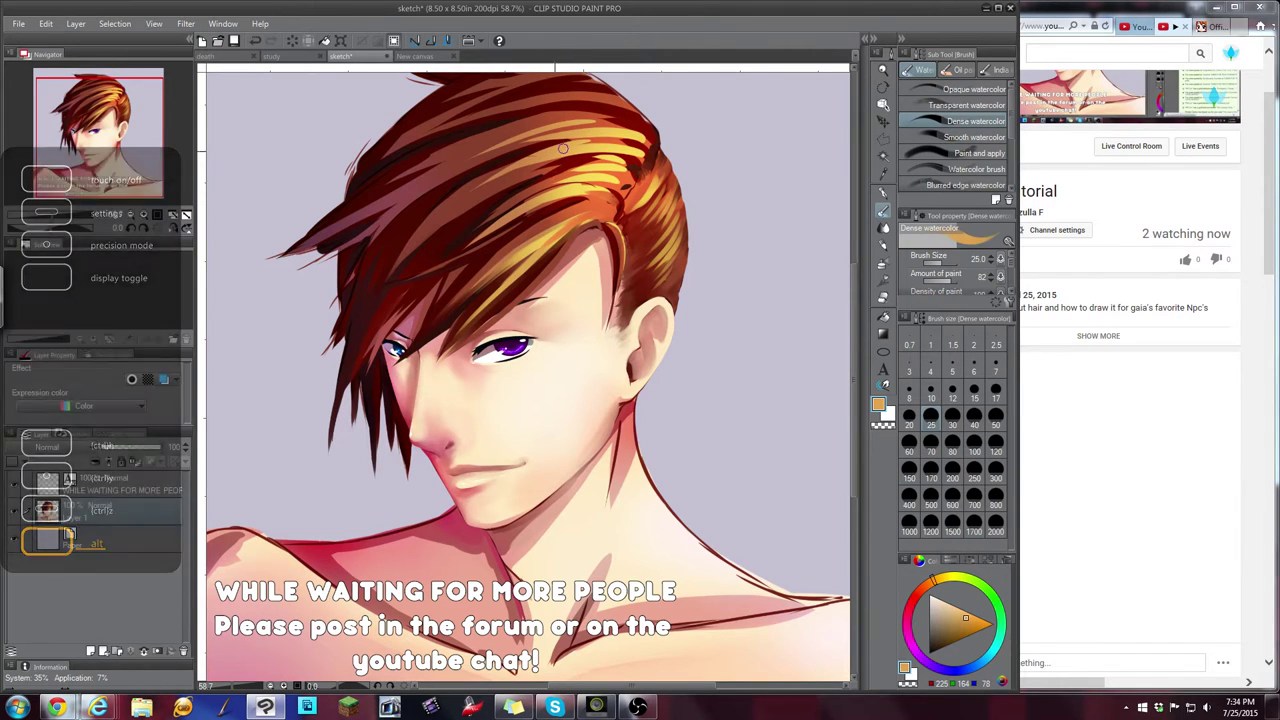
pyautogui.keyDown('alt'); pyautogui.click(494, 184); pyautogui.keyUp('alt')
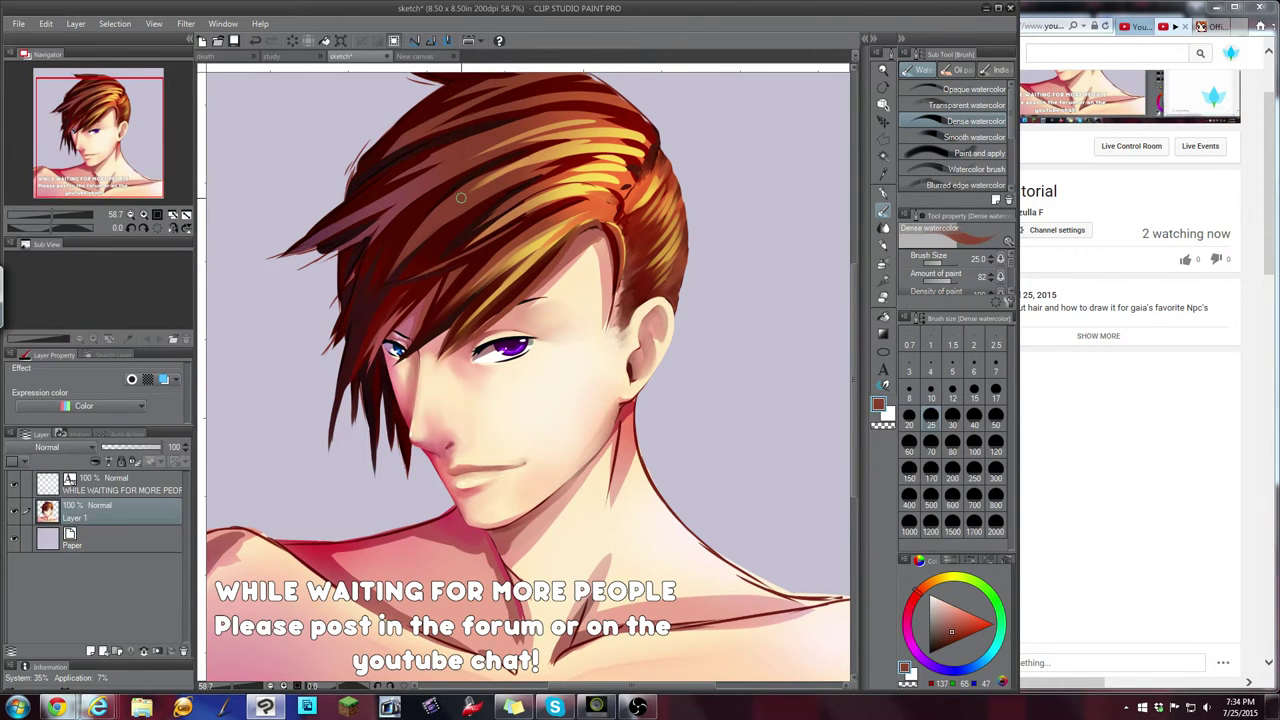
pyautogui.keyDown('alt'); pyautogui.click(412, 215); pyautogui.keyUp('alt')
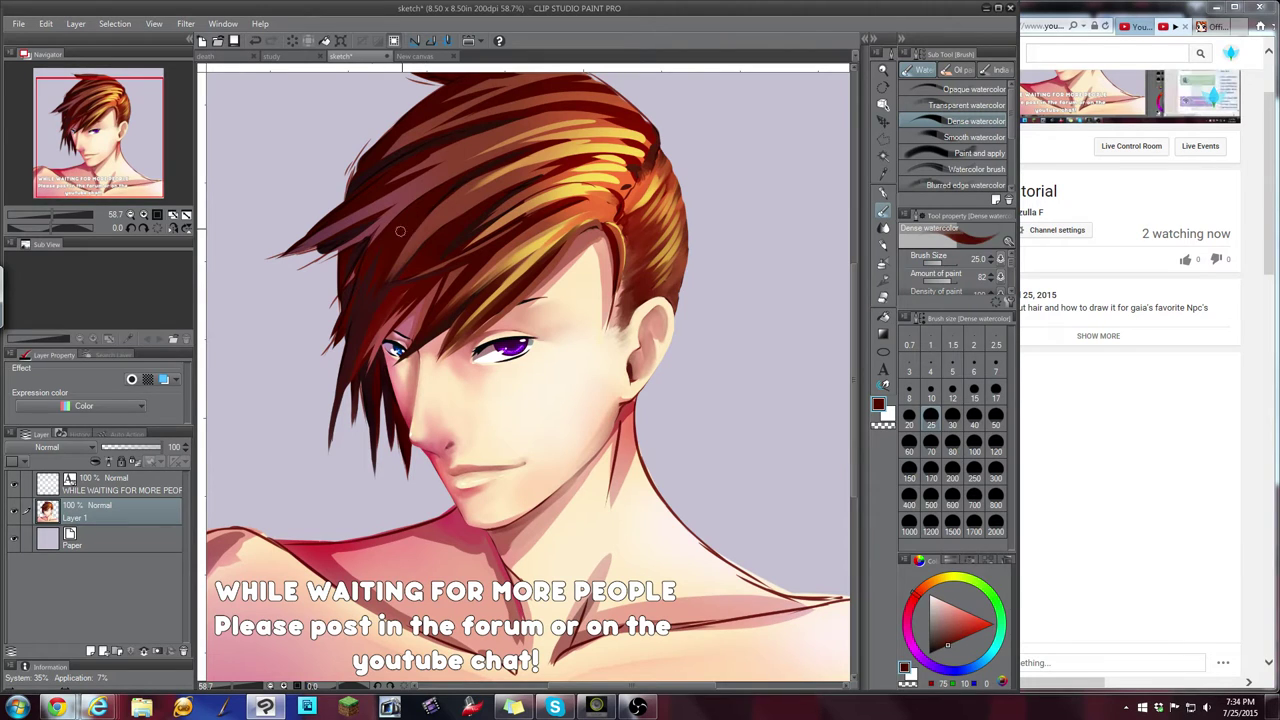
pyautogui.keyDown('alt'); pyautogui.click(354, 340); pyautogui.keyUp('alt')
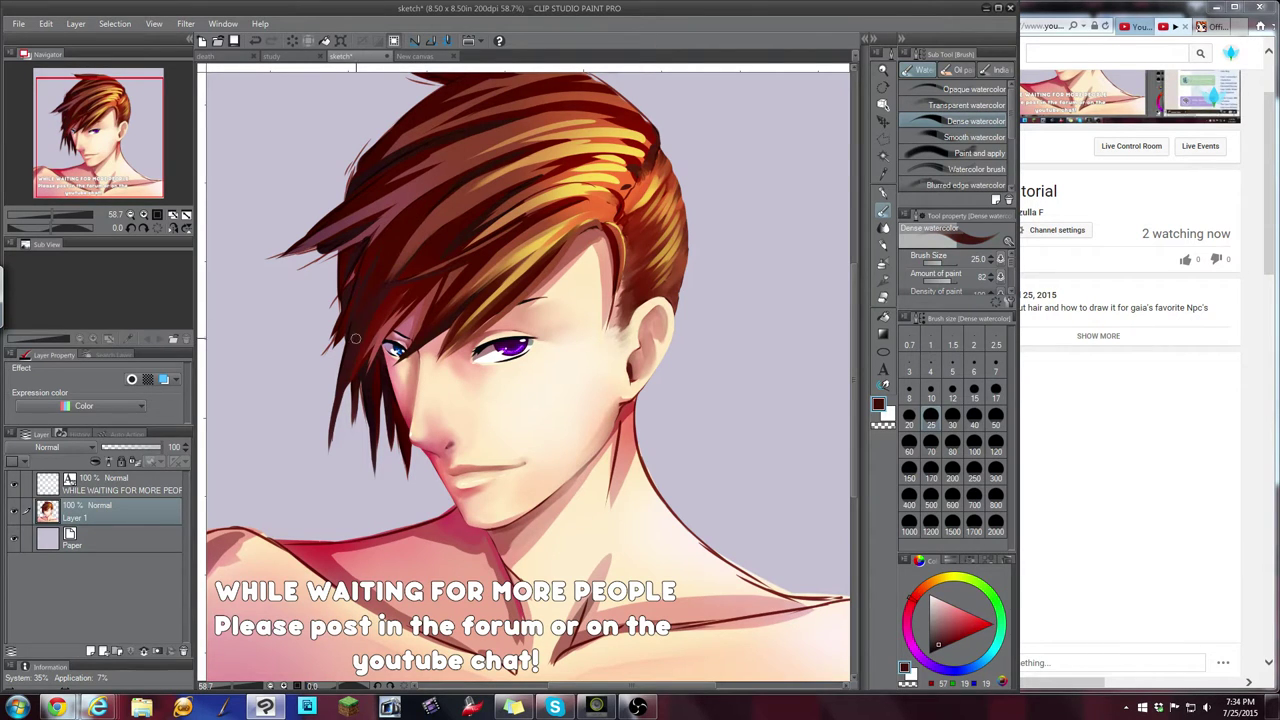
pyautogui.press('alt')
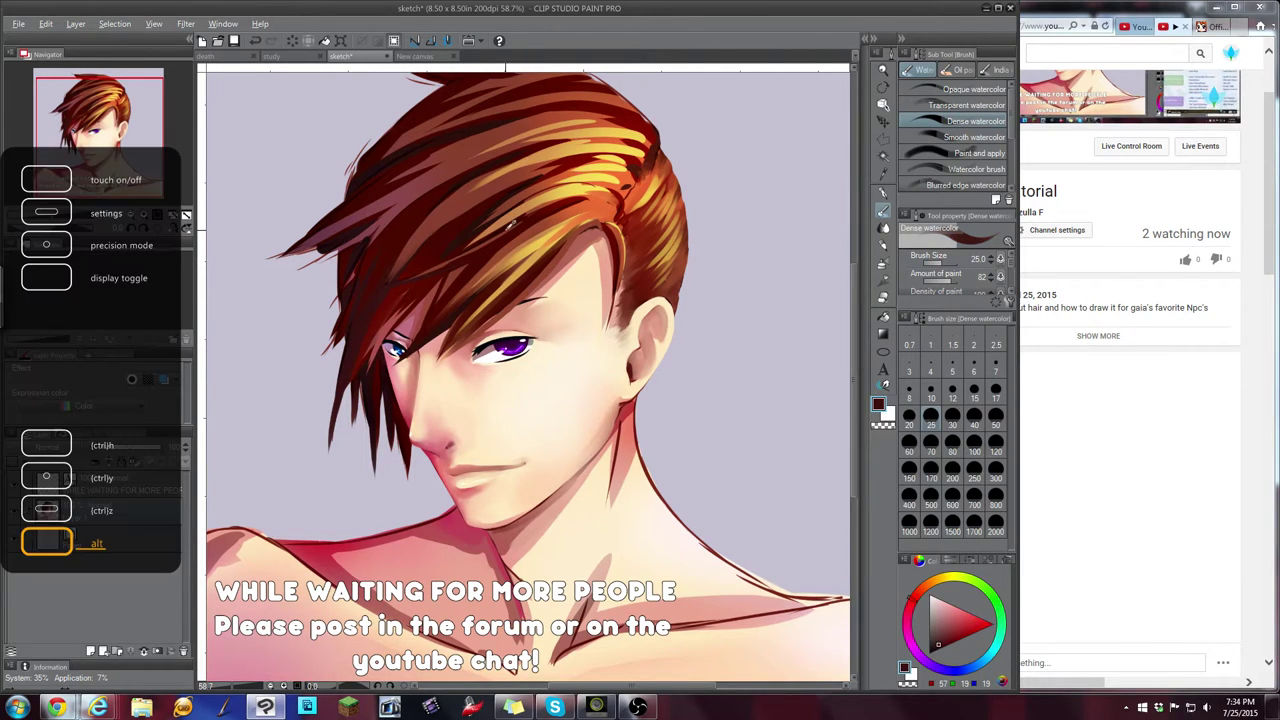
# Soften the highlights around the parting and upper fringe with sampled reddish-brown and orange tones
pyautogui.keyDown('alt'); pyautogui.click(511, 226); pyautogui.keyUp('alt')
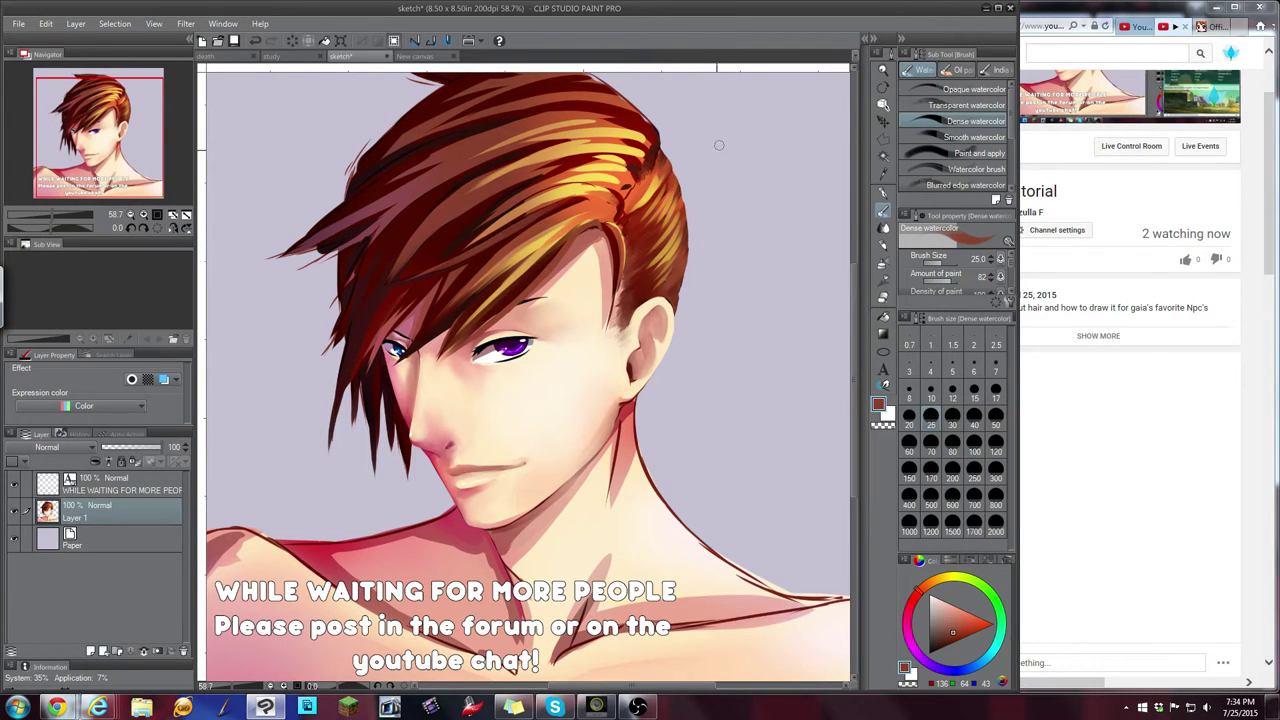
pyautogui.keyDown('alt'); pyautogui.click(596, 204); pyautogui.keyUp('alt')
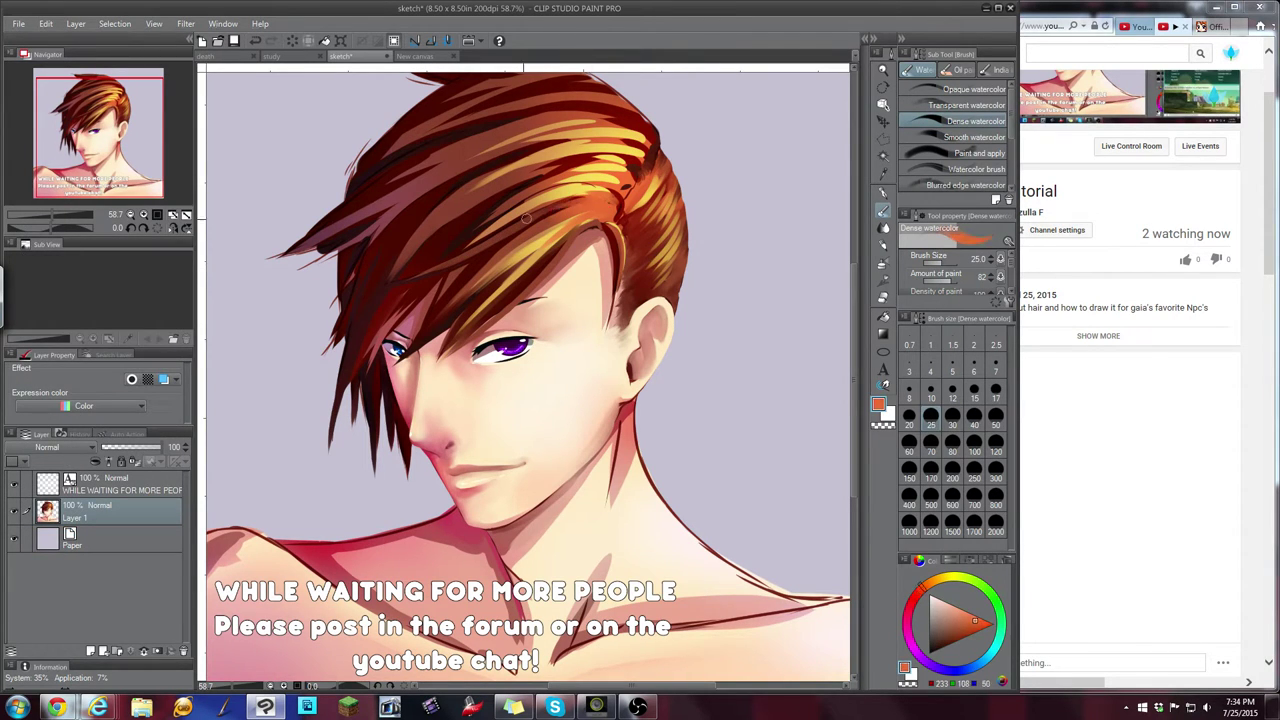
pyautogui.keyDown('alt'); pyautogui.click(625, 188); pyautogui.keyUp('alt')
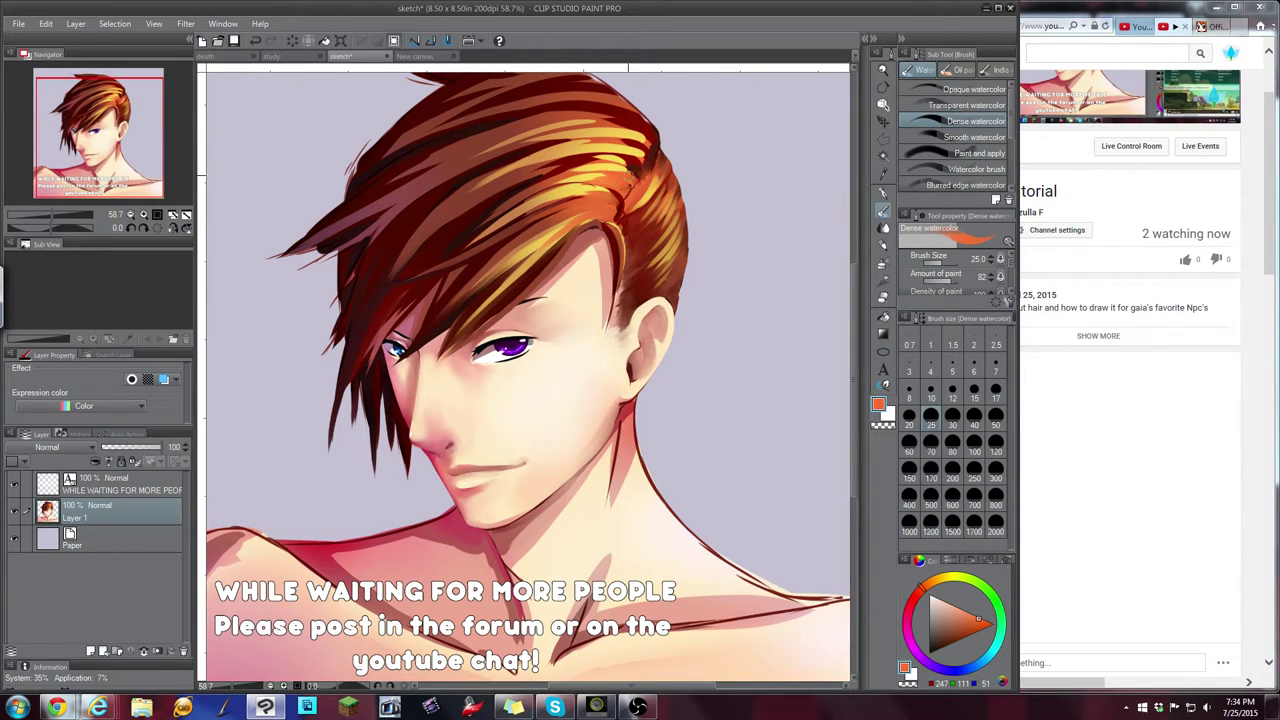
pyautogui.keyDown('alt'); pyautogui.click(556, 174); pyautogui.keyUp('alt')
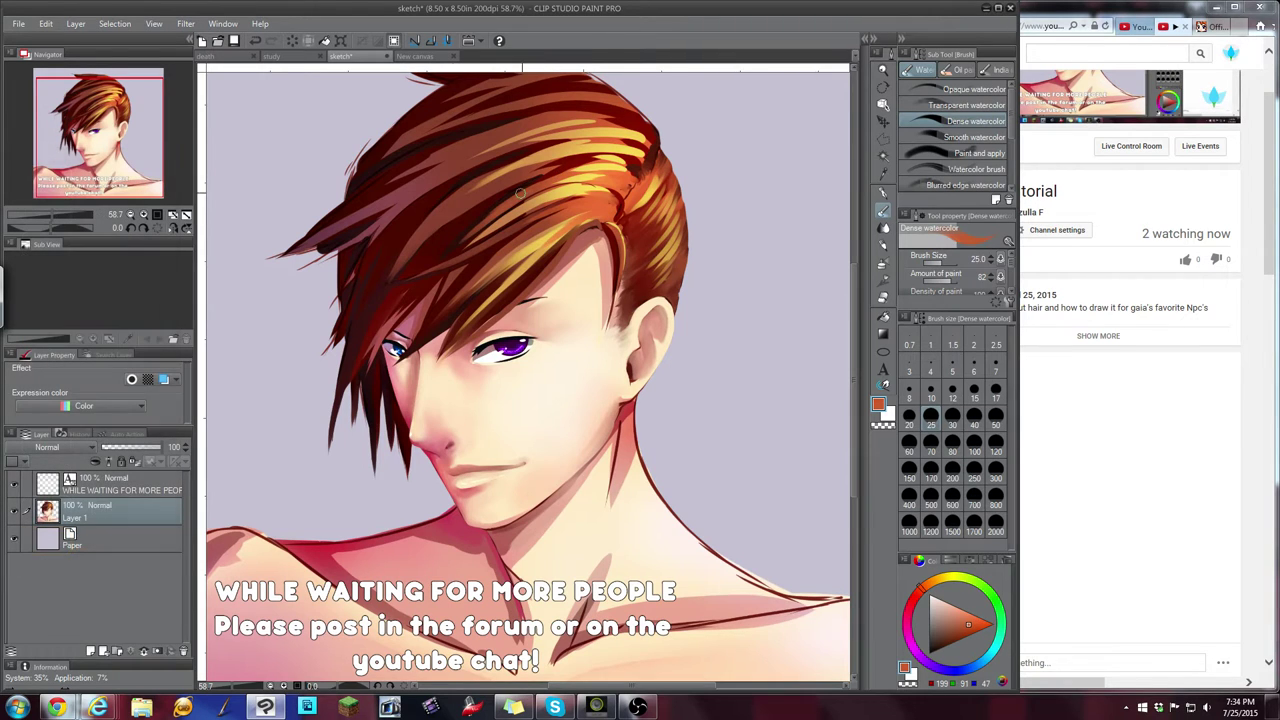
# Paint a tapered dark red strand flaring out beside the face and add muted red strokes to the outer strands above it
pyautogui.keyDown('alt'); pyautogui.click(417, 216); pyautogui.keyUp('alt')
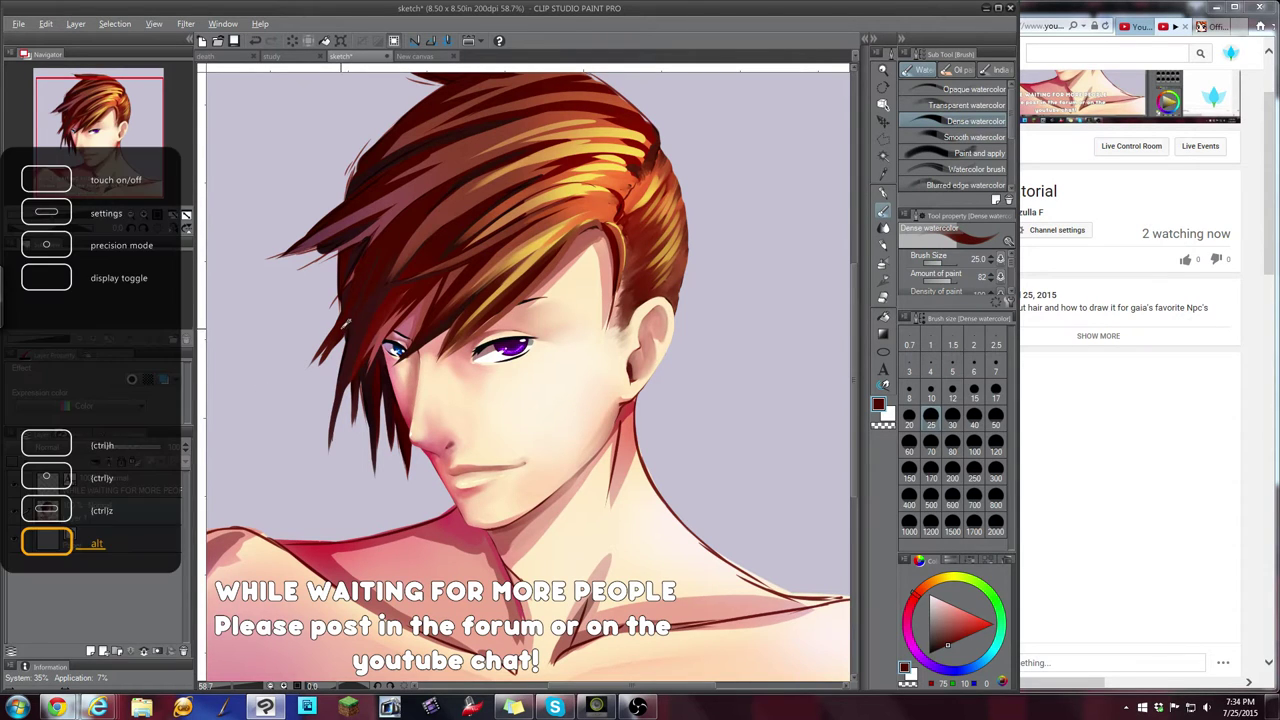
pyautogui.keyDown('alt'); pyautogui.click(345, 325); pyautogui.keyUp('alt')
pyautogui.moveTo(346, 322); pyautogui.dragTo(302, 373)
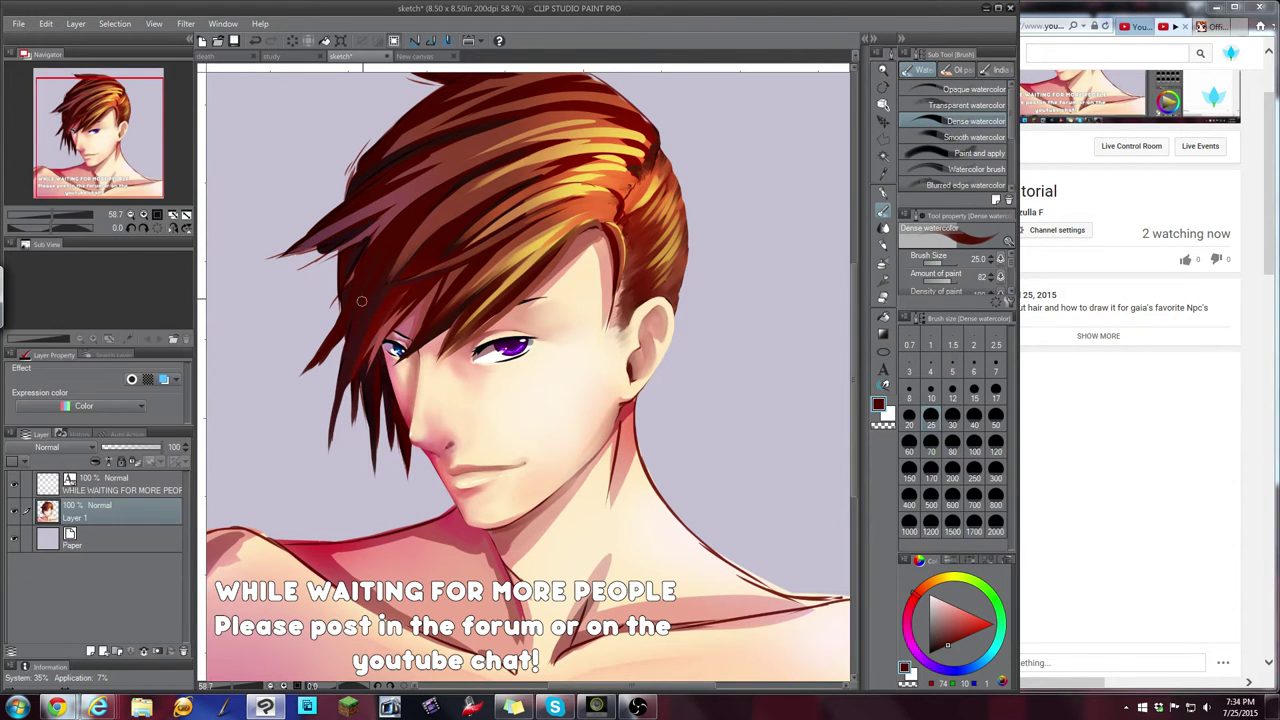
pyautogui.keyDown('alt'); pyautogui.click(394, 212); pyautogui.keyUp('alt')
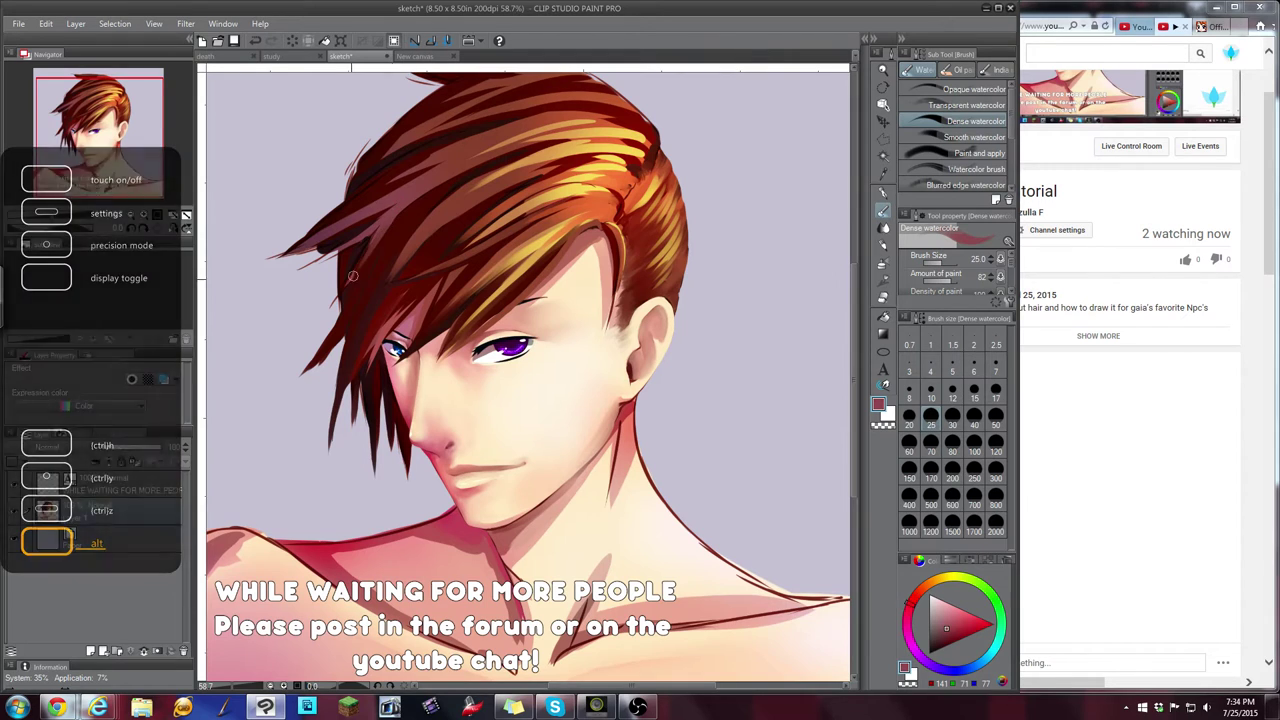
pyautogui.moveTo(377, 230)
pyautogui.mouseDown()
pyautogui.moveTo(338, 301)
pyautogui.moveTo(356, 273)
pyautogui.mouseUp()
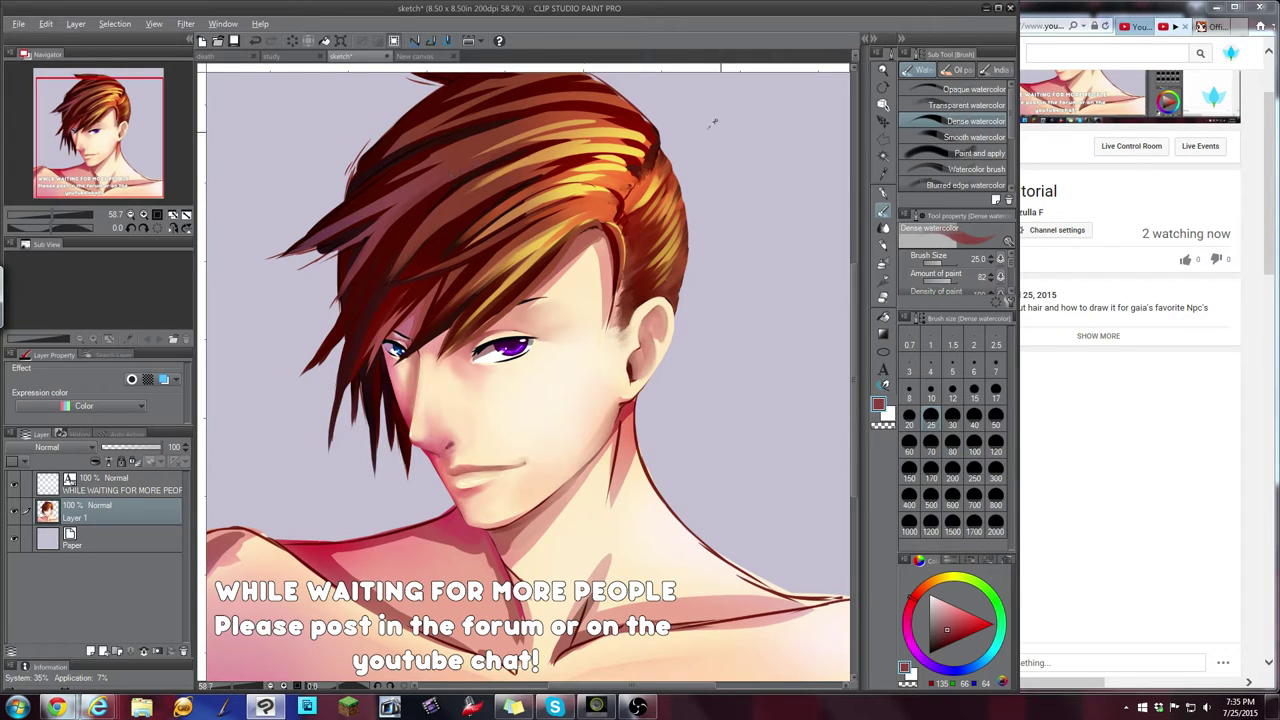
# Switch to the browser and post the quick reply "boop" in the Official NPCon FanArt Workshop thread
pyautogui.click(1135, 182)
pyautogui.click(1213, 26)
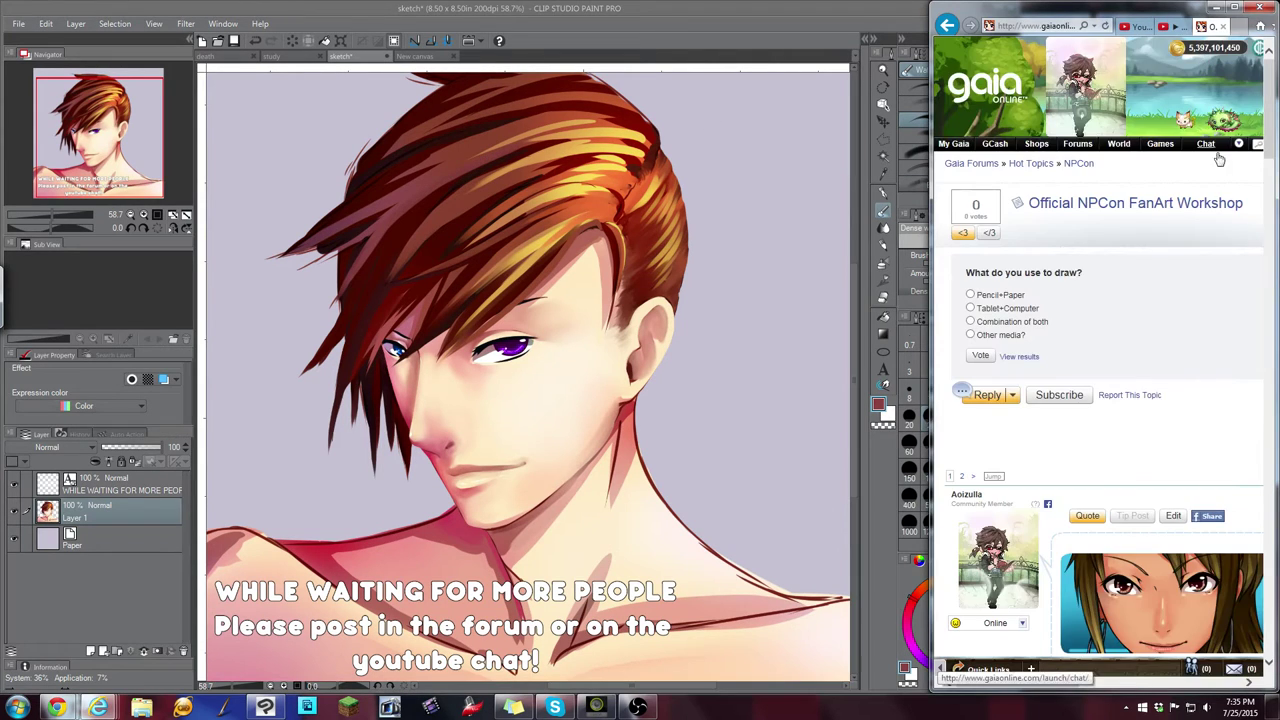
pyautogui.click(1010, 396)
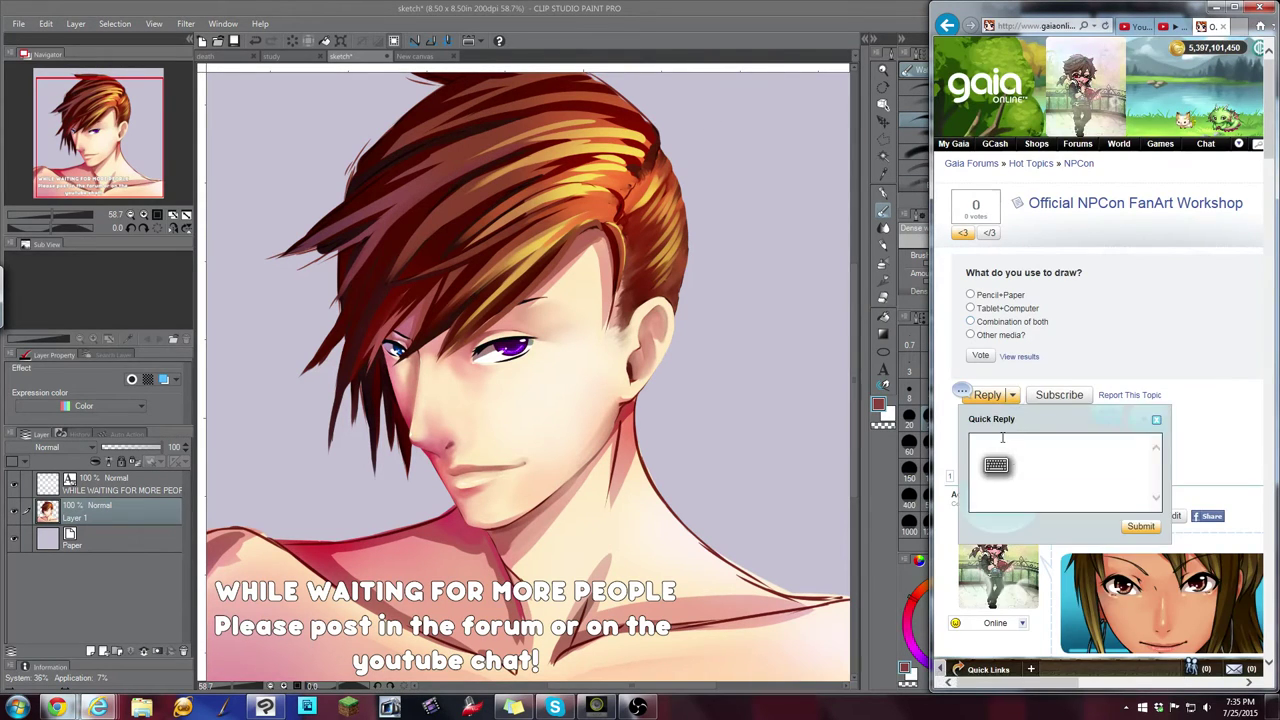
pyautogui.write('boop')
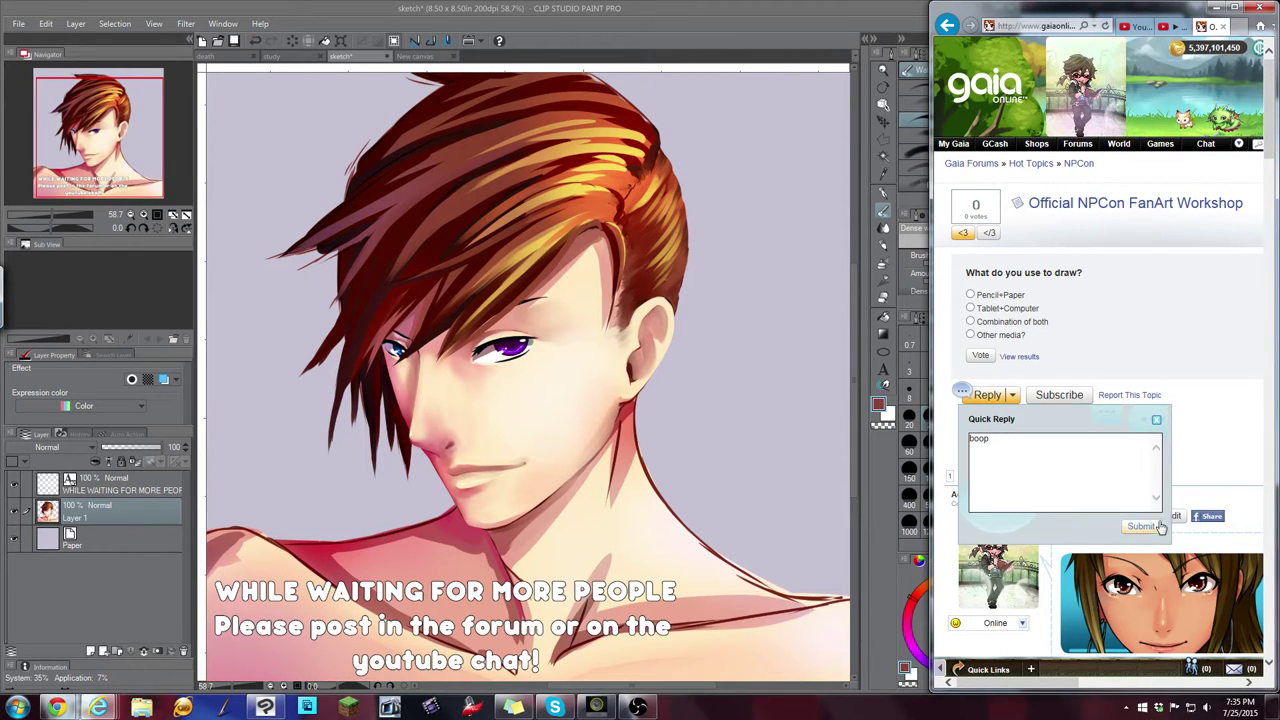
pyautogui.click(1173, 101)
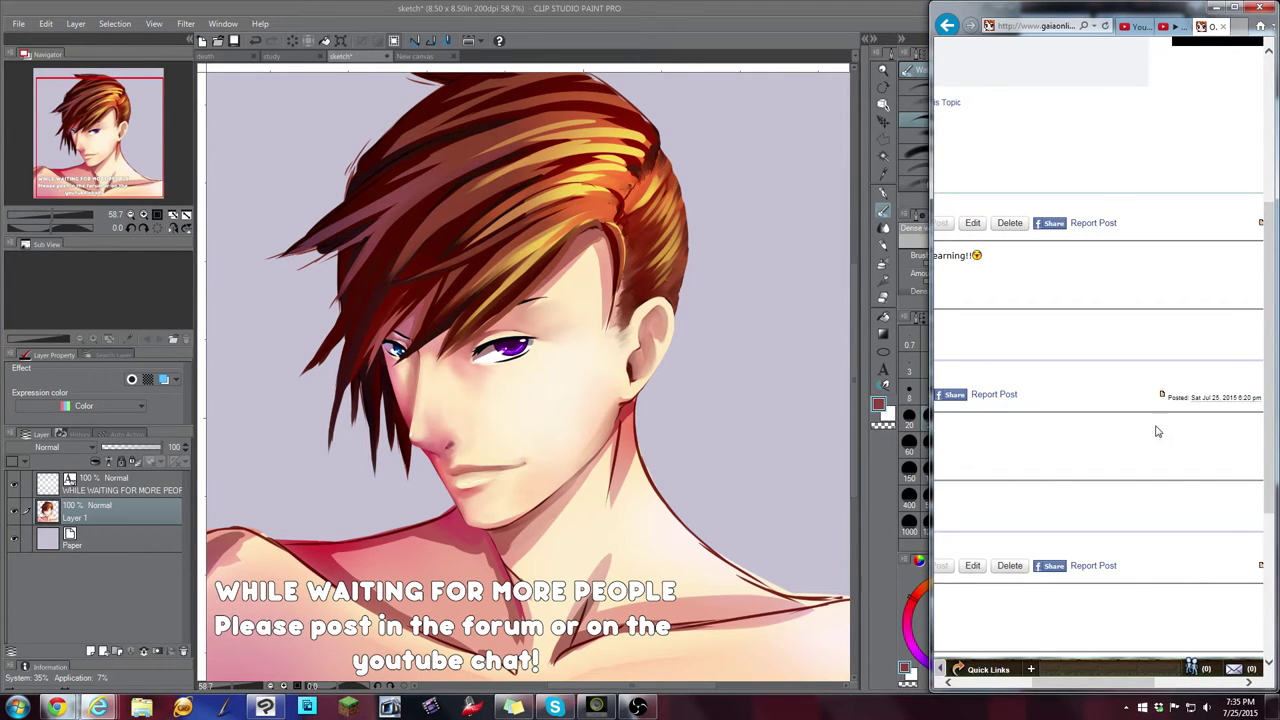
# Open the NPCon thread from My Topics, post the quick reply "boop", and check the Hair Tutorial stream page on YouTube
pyautogui.moveTo(1103, 684); pyautogui.dragTo(1012, 684)
pyautogui.moveTo(1268, 222); pyautogui.dragTo(1255, 60)
pyautogui.moveTo(1077, 147)
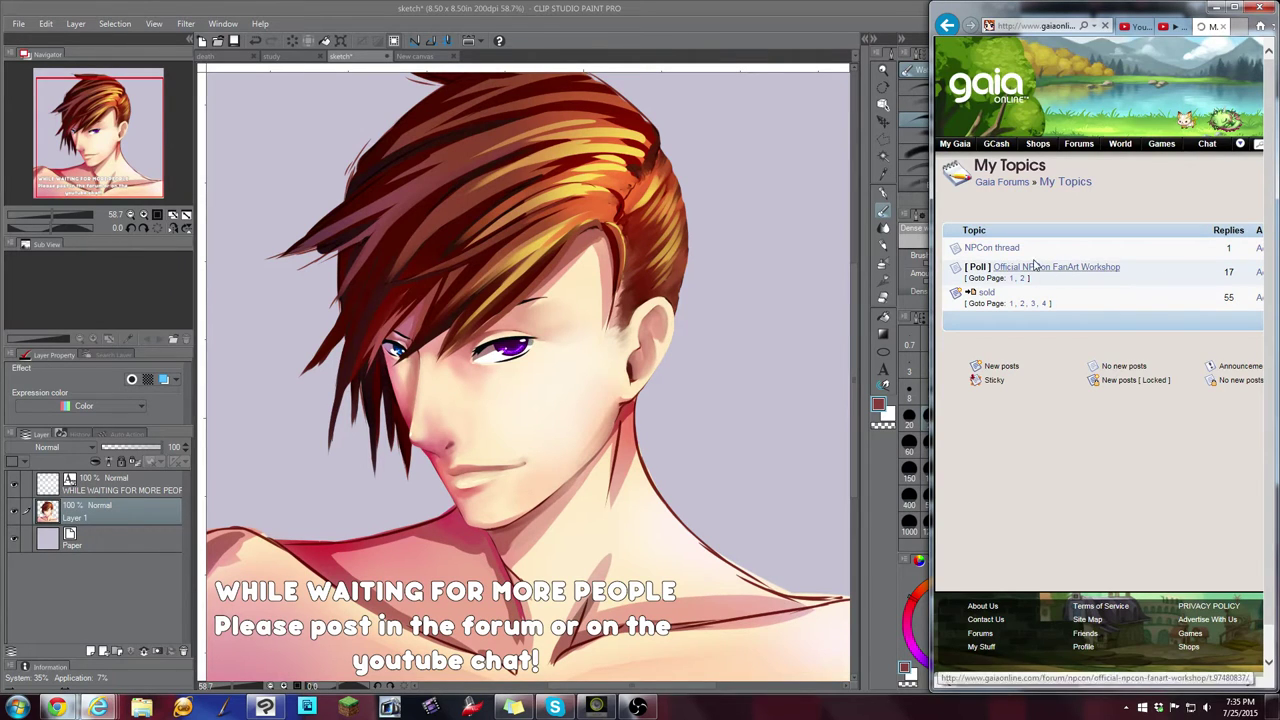
pyautogui.click(1002, 251)
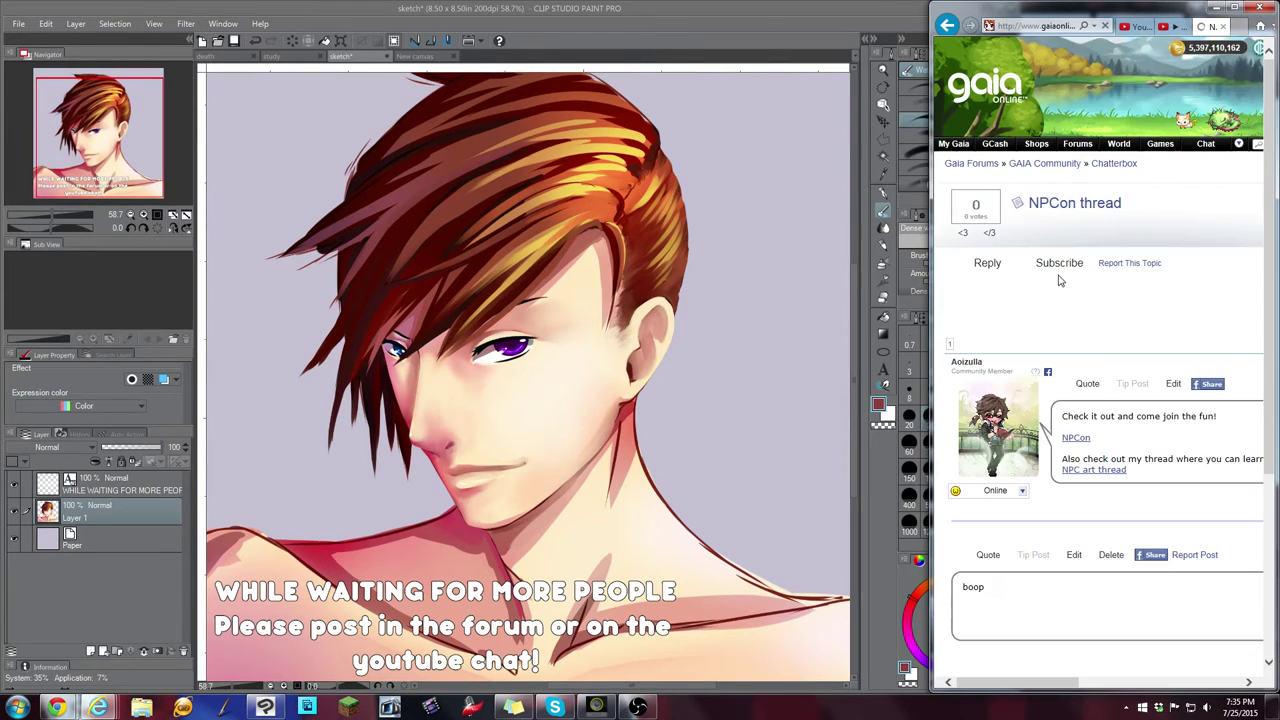
pyautogui.click(1012, 263)
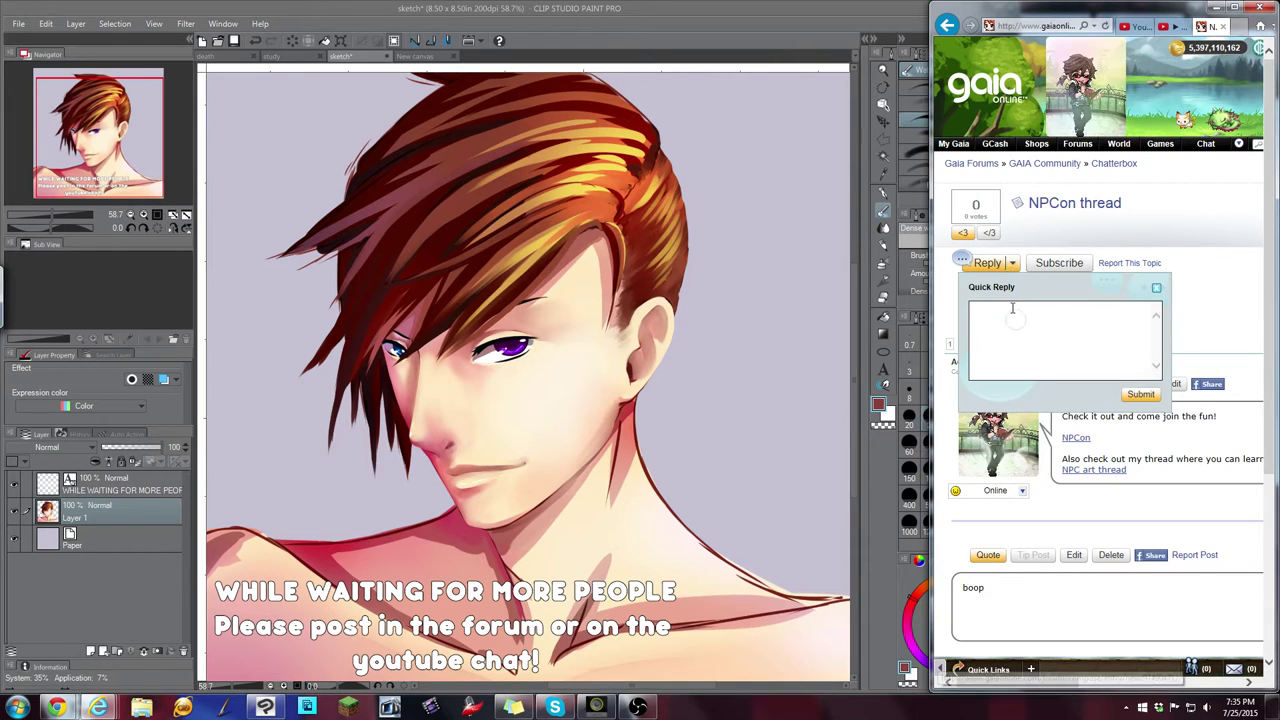
pyautogui.write('boop')
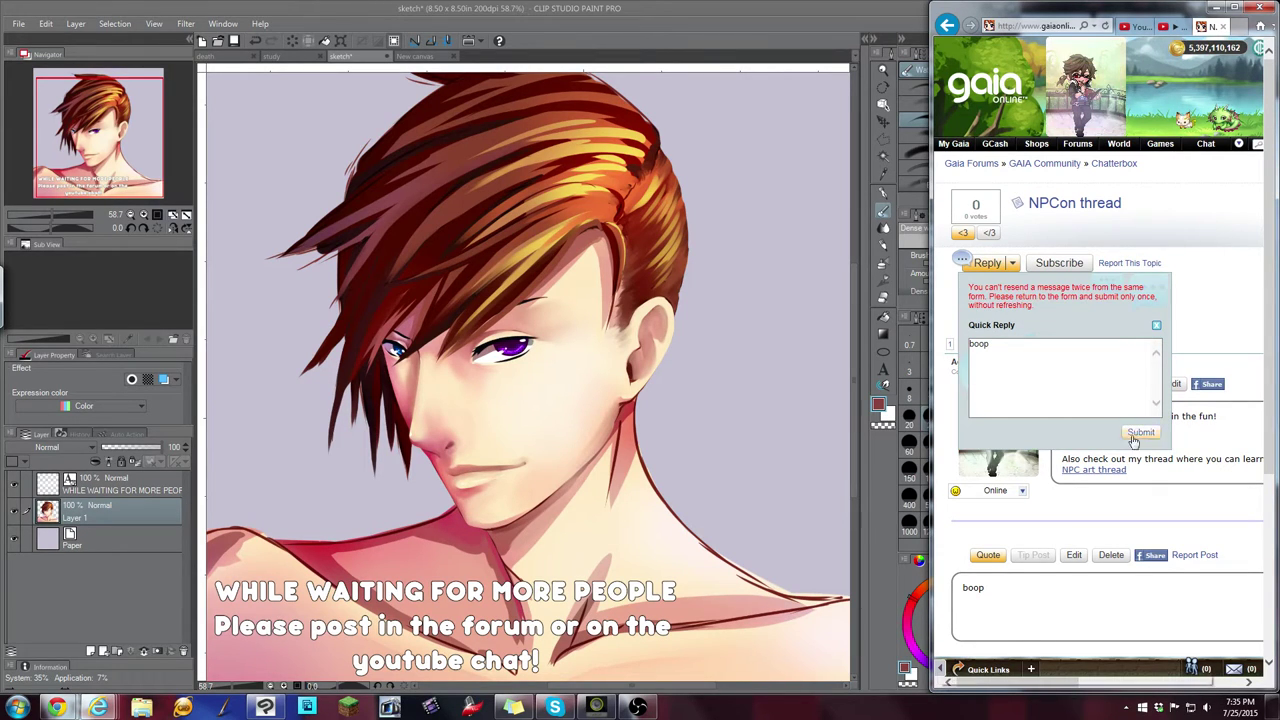
pyautogui.click(1176, 30)
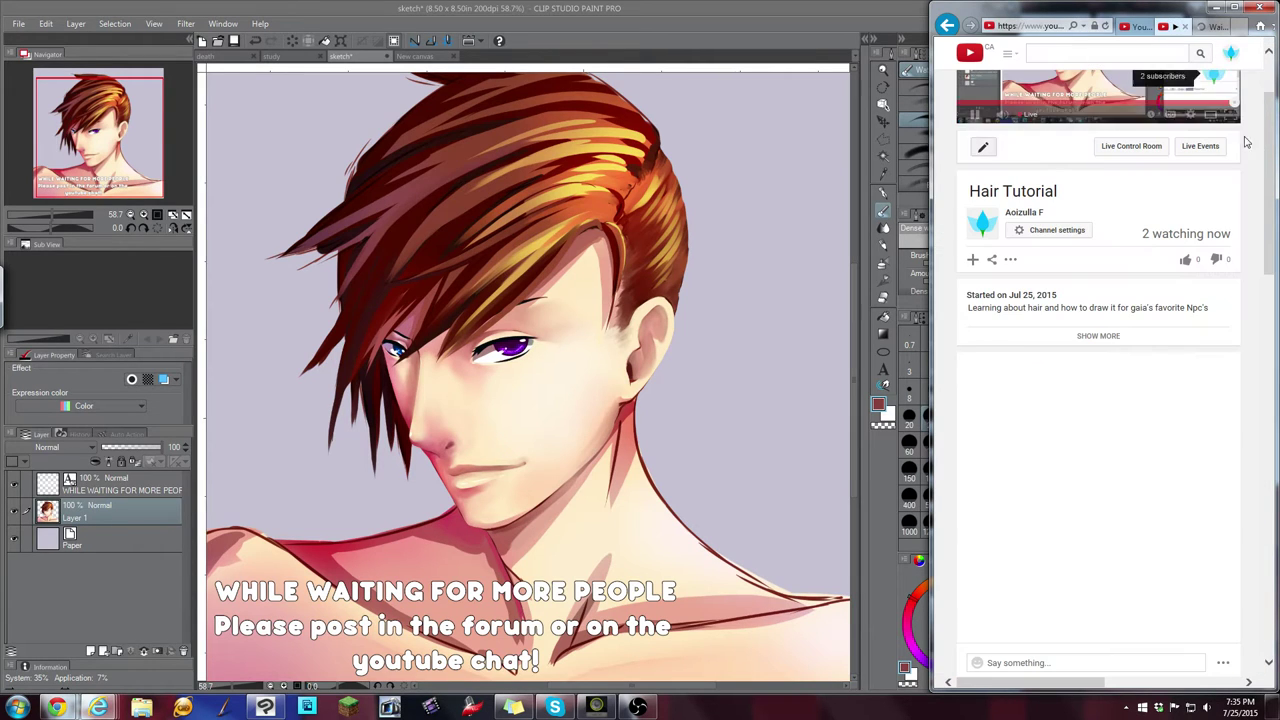
# Switch to Clip Studio Paint and darken the fringe strand above the purple eye with sampled dark red tones
pyautogui.click(716, 21)
pyautogui.keyDown('alt'); pyautogui.click(592, 207); pyautogui.keyUp('alt')
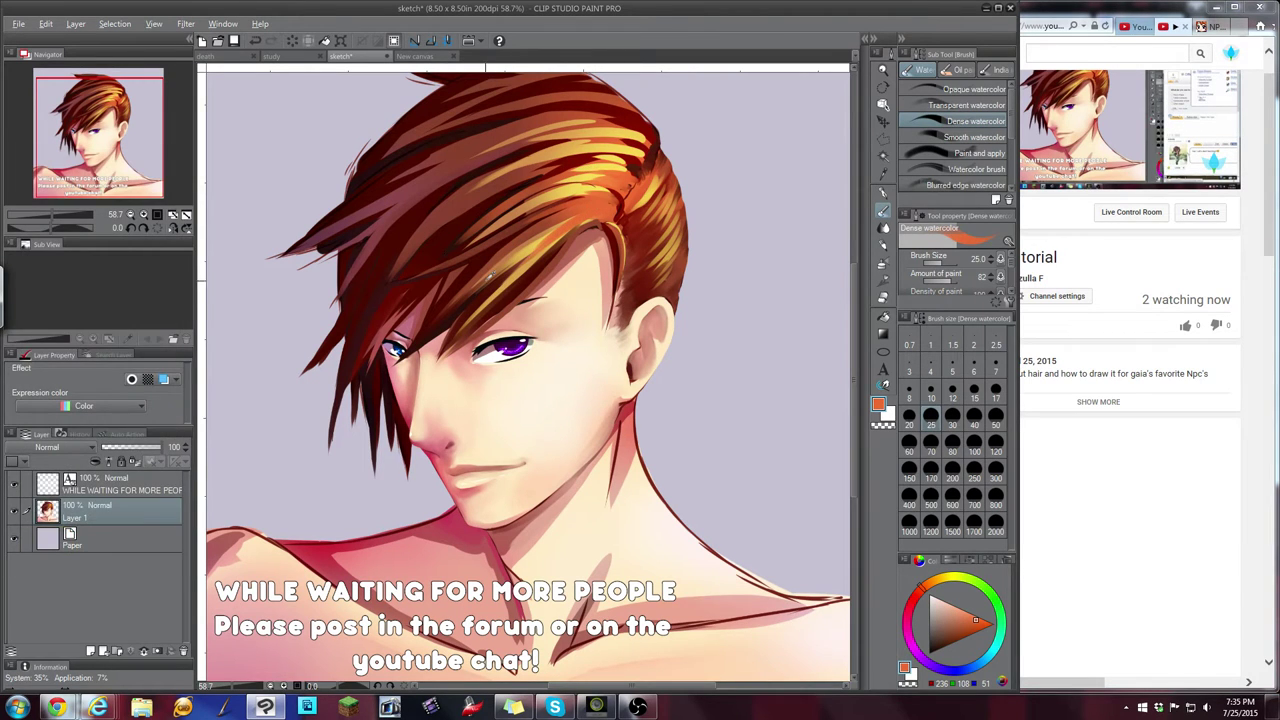
pyautogui.keyDown('alt'); pyautogui.click(478, 304); pyautogui.keyUp('alt')
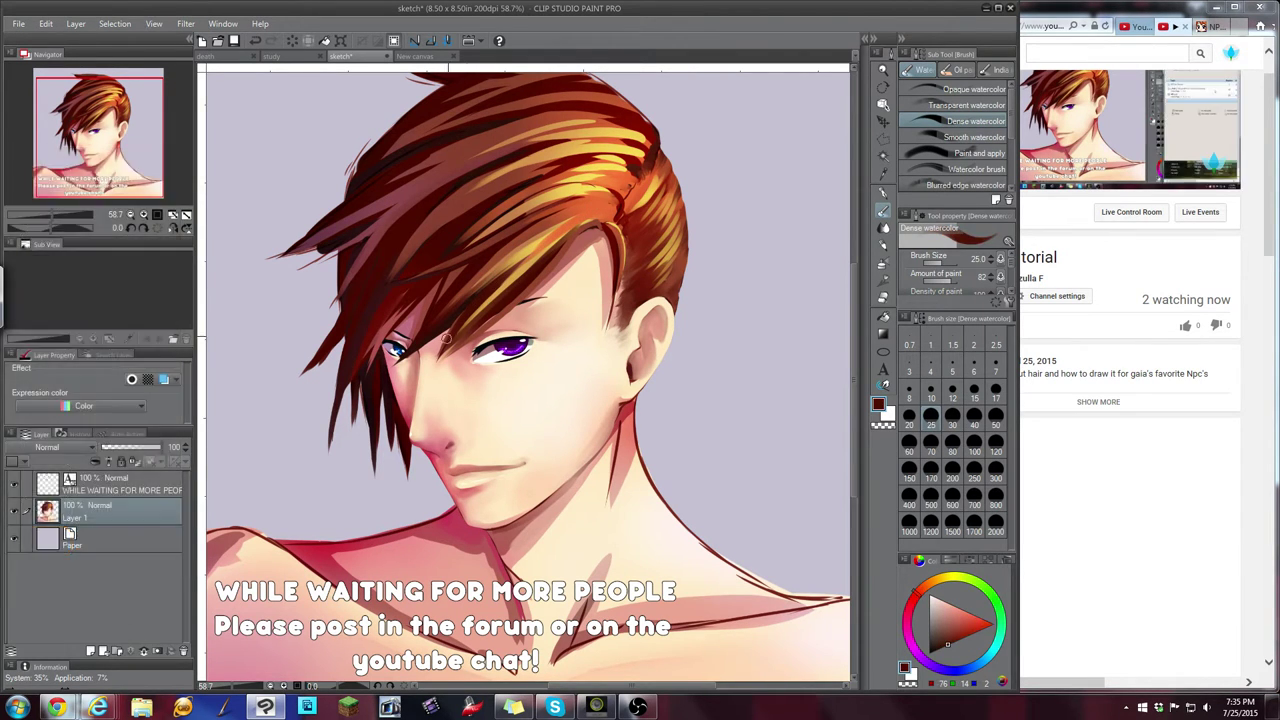
pyautogui.keyDown('alt'); pyautogui.click(453, 316); pyautogui.keyUp('alt')
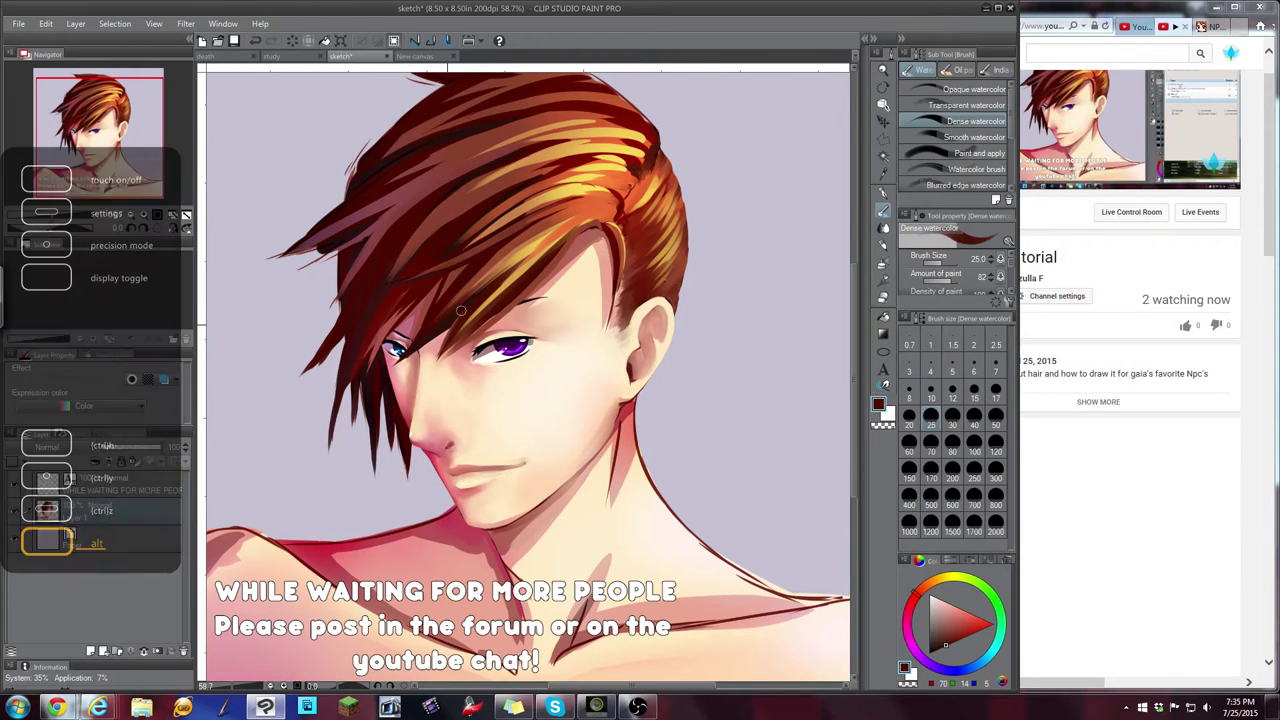
pyautogui.moveTo(470, 302); pyautogui.dragTo(419, 350)
pyautogui.keyDown('alt'); pyautogui.click(386, 286); pyautogui.keyUp('alt')
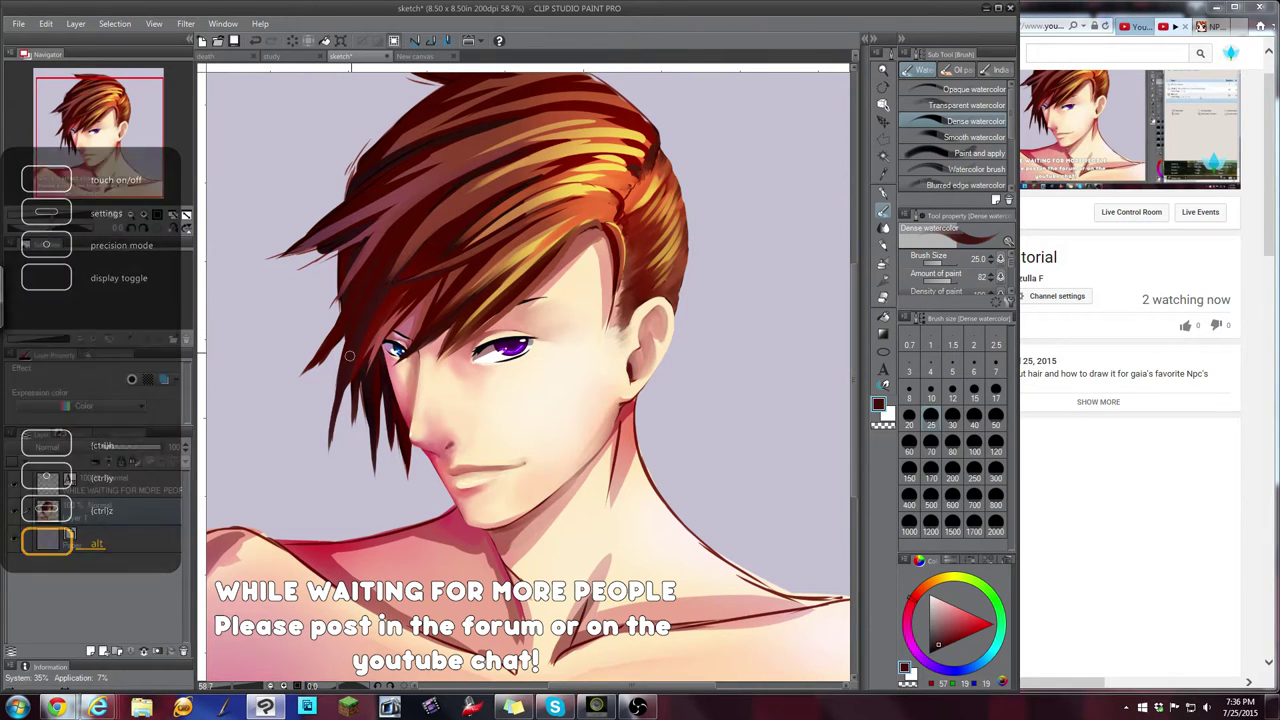
# Open tutorial sheet.png from the OMNIVERSE (D:) drive and examine its Practice section
pyautogui.click(18, 24)
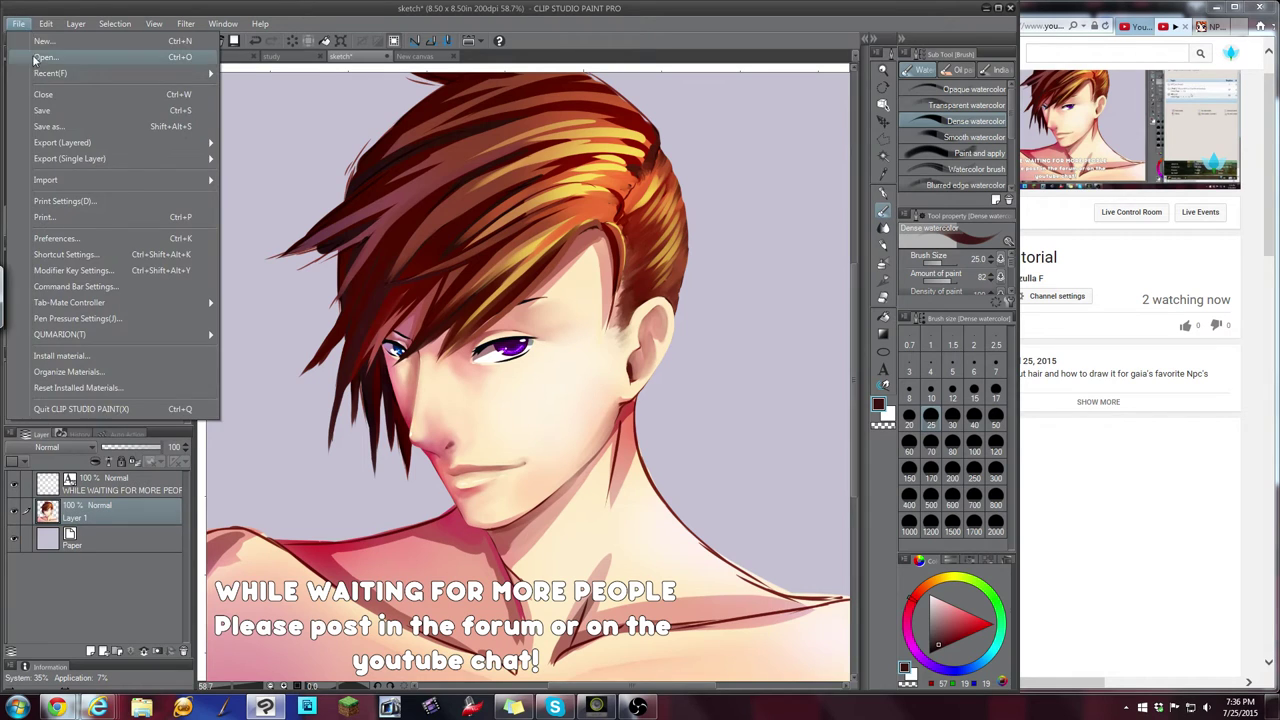
pyautogui.click(45, 57)
pyautogui.scroll(-1, 237, 92)
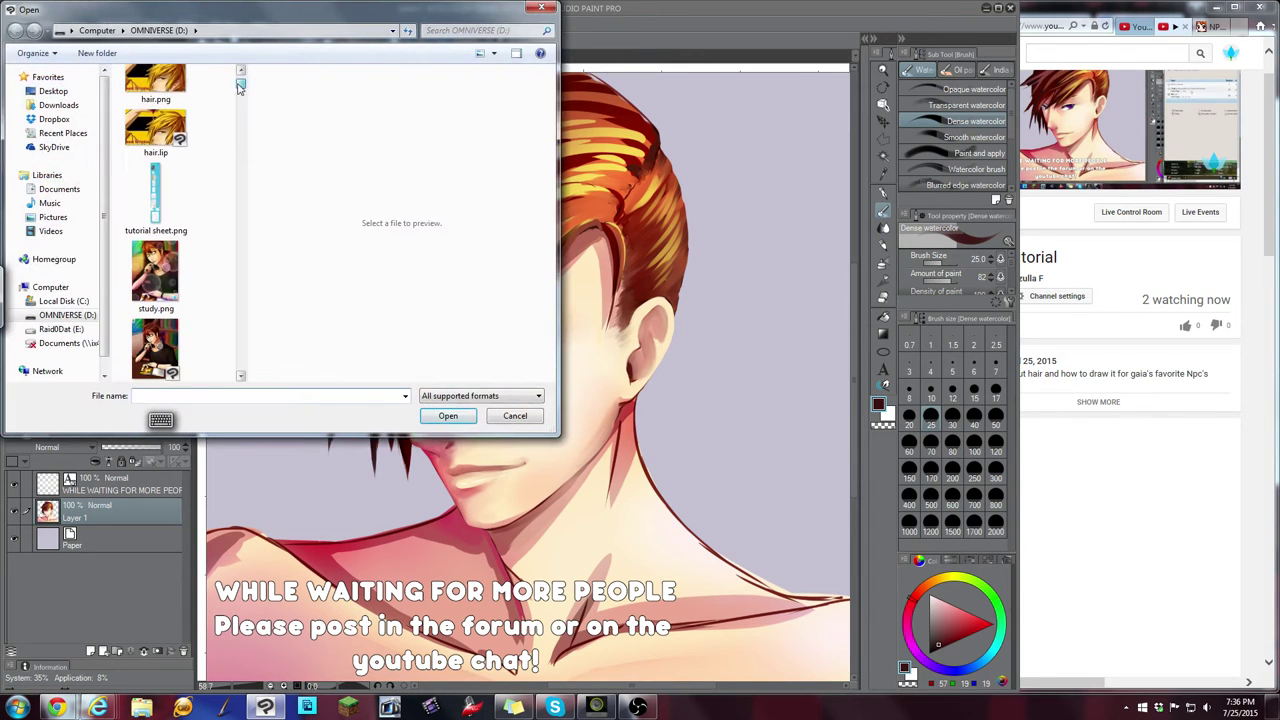
pyautogui.click(156, 200)
pyautogui.press('Escape')
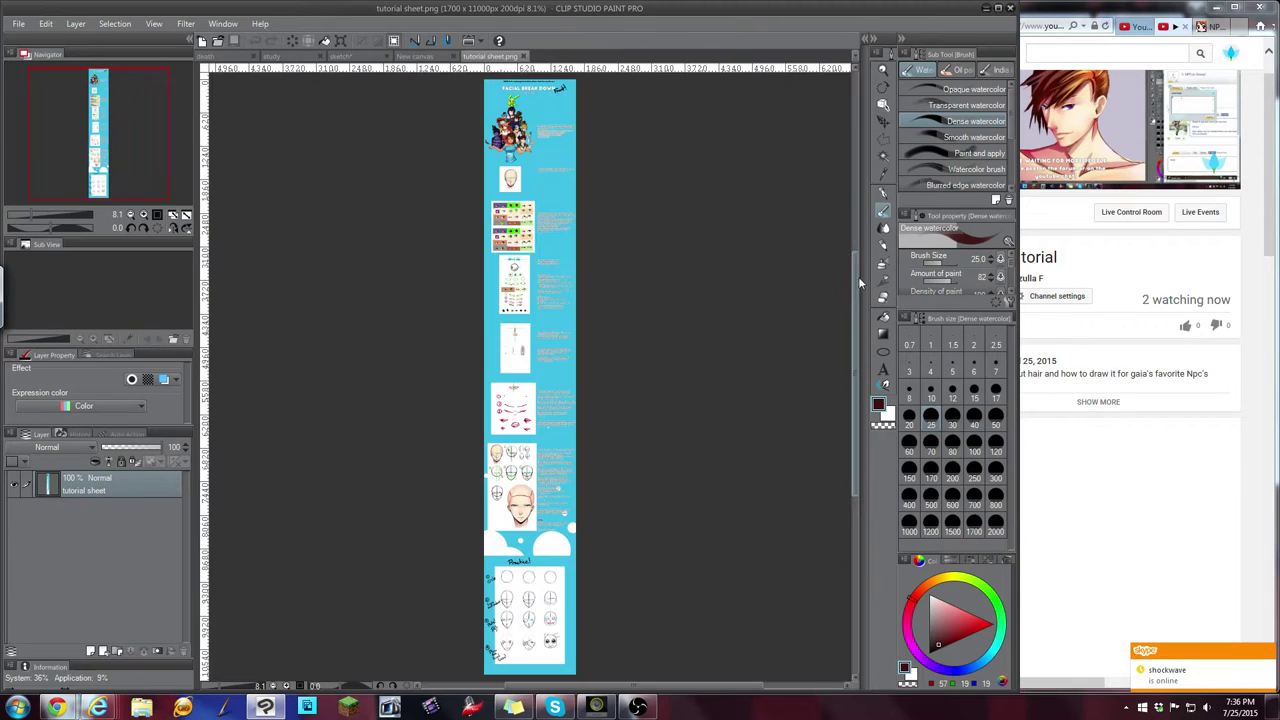
pyautogui.moveTo(855, 272); pyautogui.dragTo(855, 337)
pyautogui.scroll(1, 631, 438)
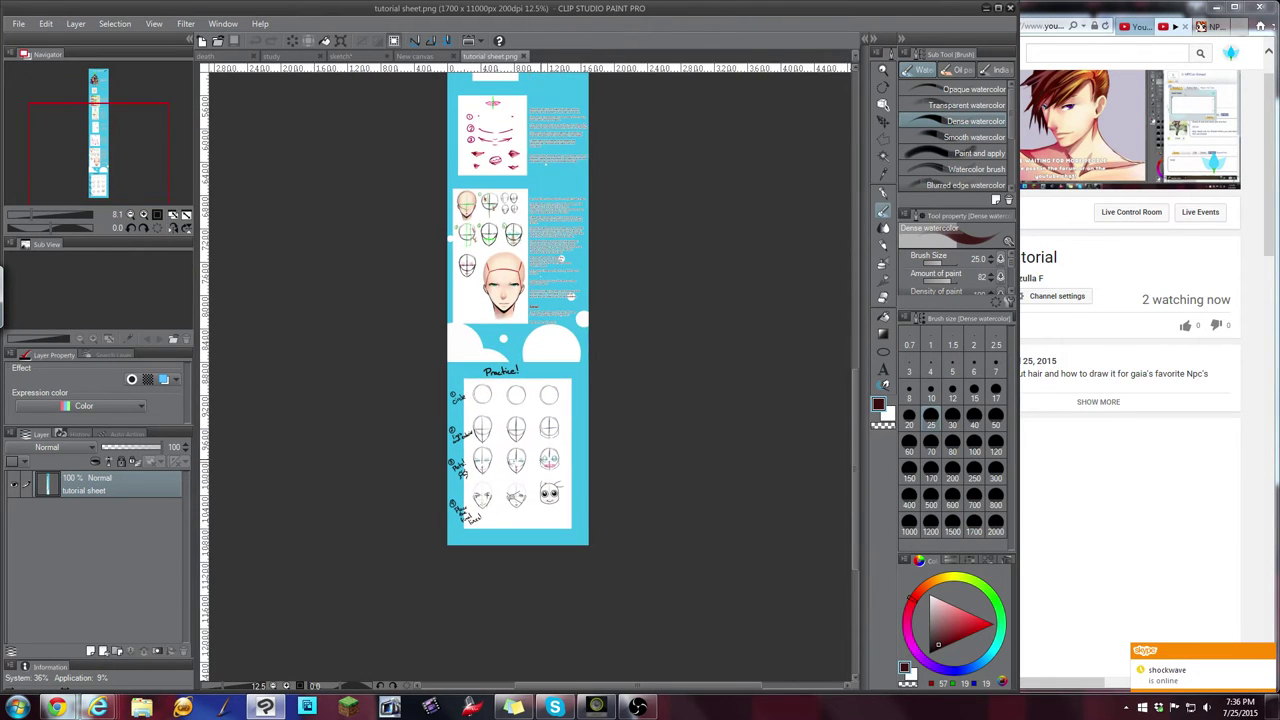
pyautogui.scroll(1, 406, 483)
# Open the layered tutorial sheet document from the same drive and bring its Practice section into view
pyautogui.click(18, 23)
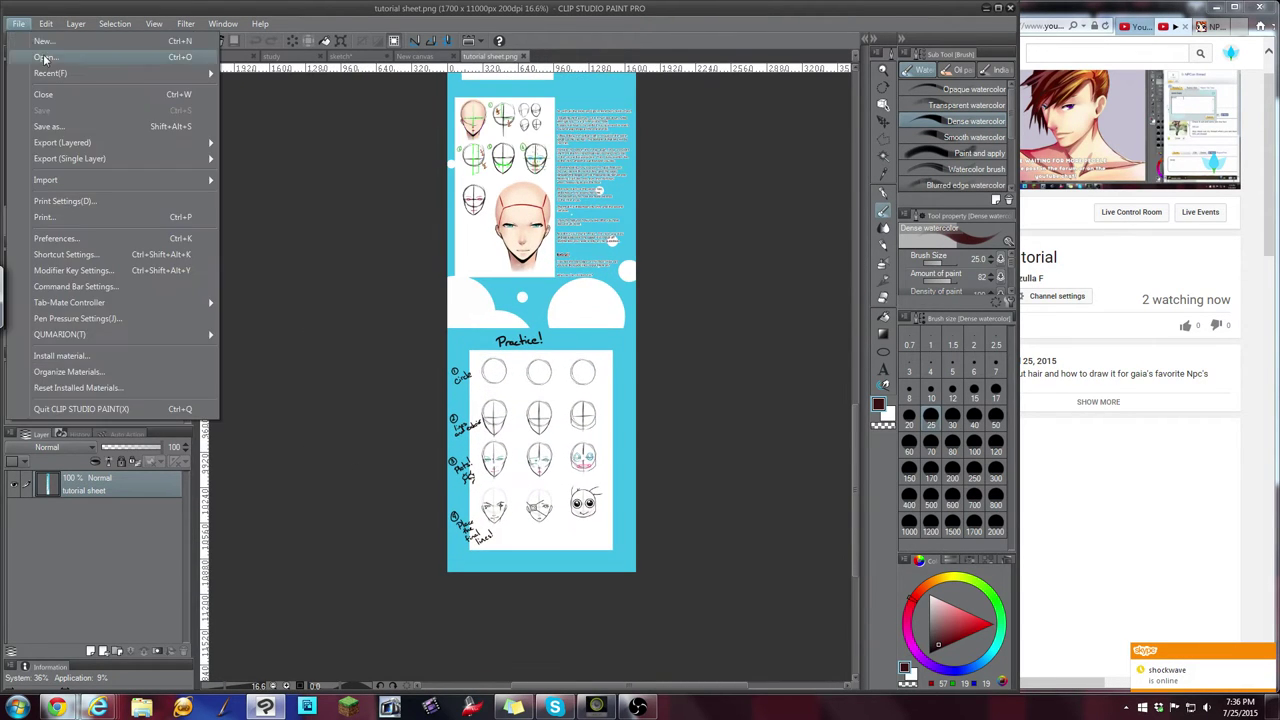
pyautogui.click(47, 58)
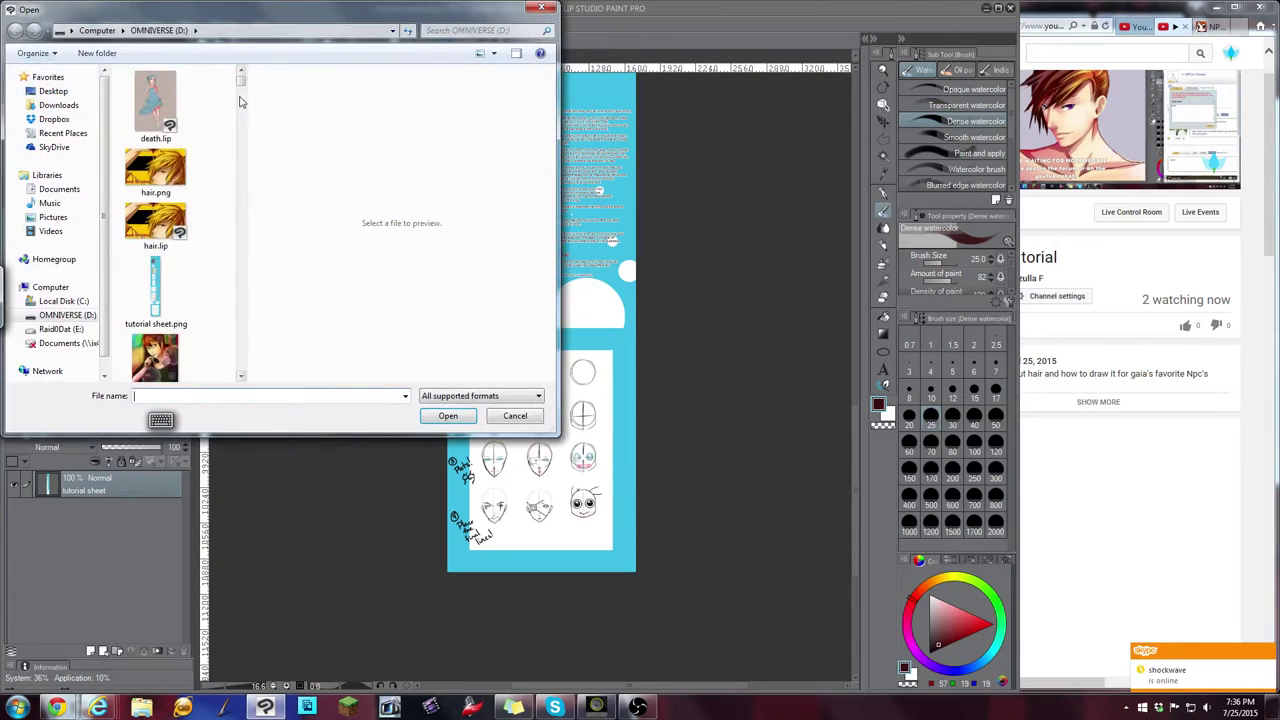
pyautogui.scroll(-1, 242, 90)
pyautogui.moveTo(241, 90); pyautogui.dragTo(241, 96)
pyautogui.doubleClick(162, 244)
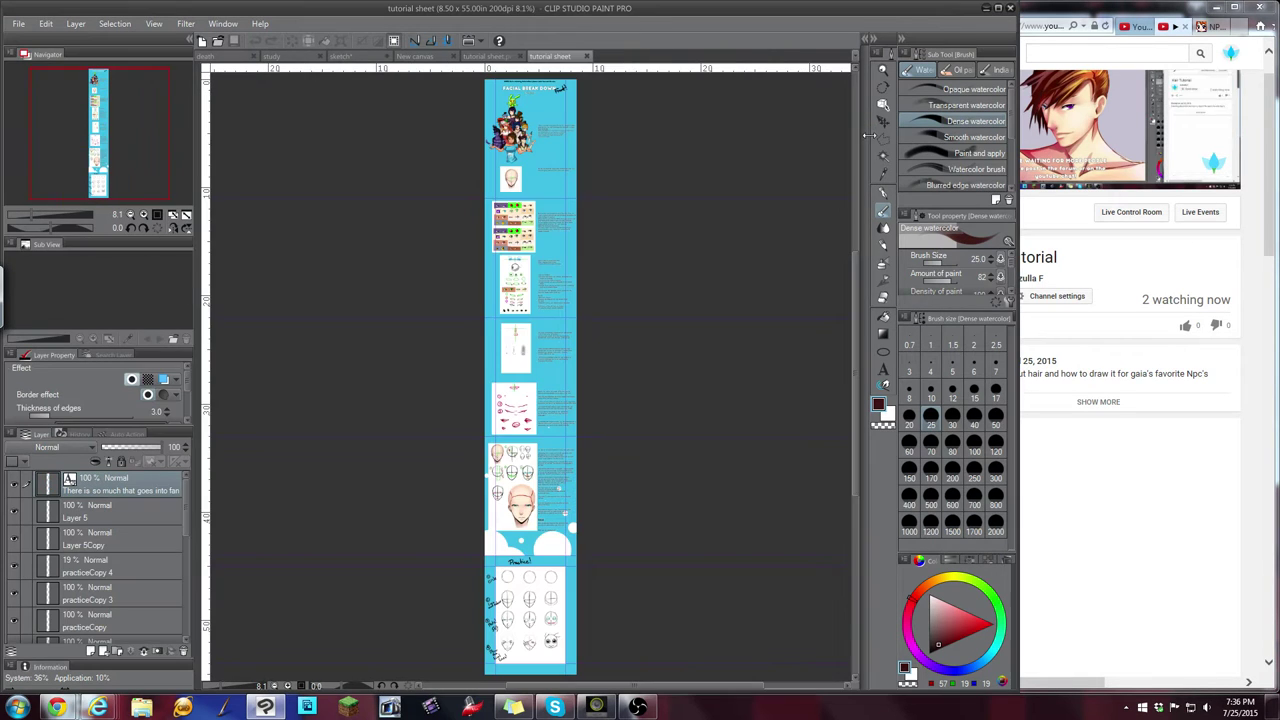
pyautogui.moveTo(857, 261); pyautogui.dragTo(855, 317)
pyautogui.scroll(6, 522, 518)
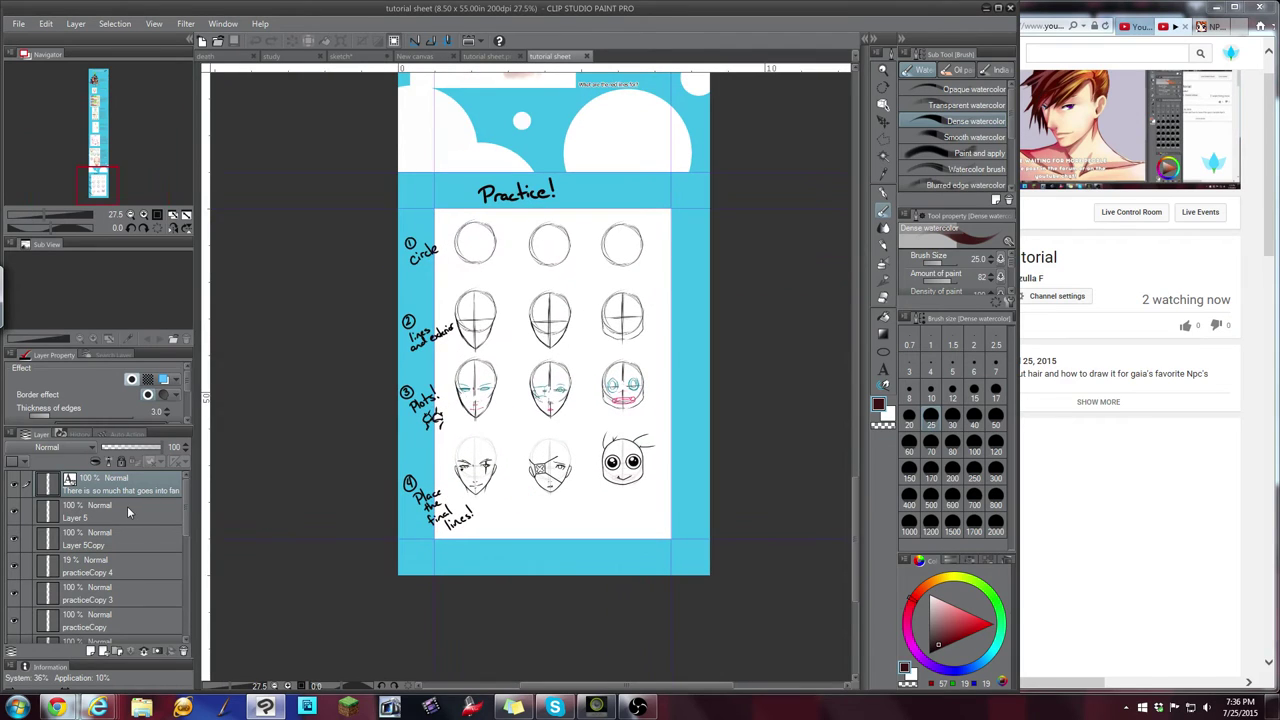
# Identify the layers of the finished practice faces by toggling visibility, and copy Layer 5Copy and practiceCopy 4 into the New canvas document
pyautogui.click(127, 506)
pyautogui.click(14, 540)
pyautogui.click(14, 540)
pyautogui.click(14, 540)
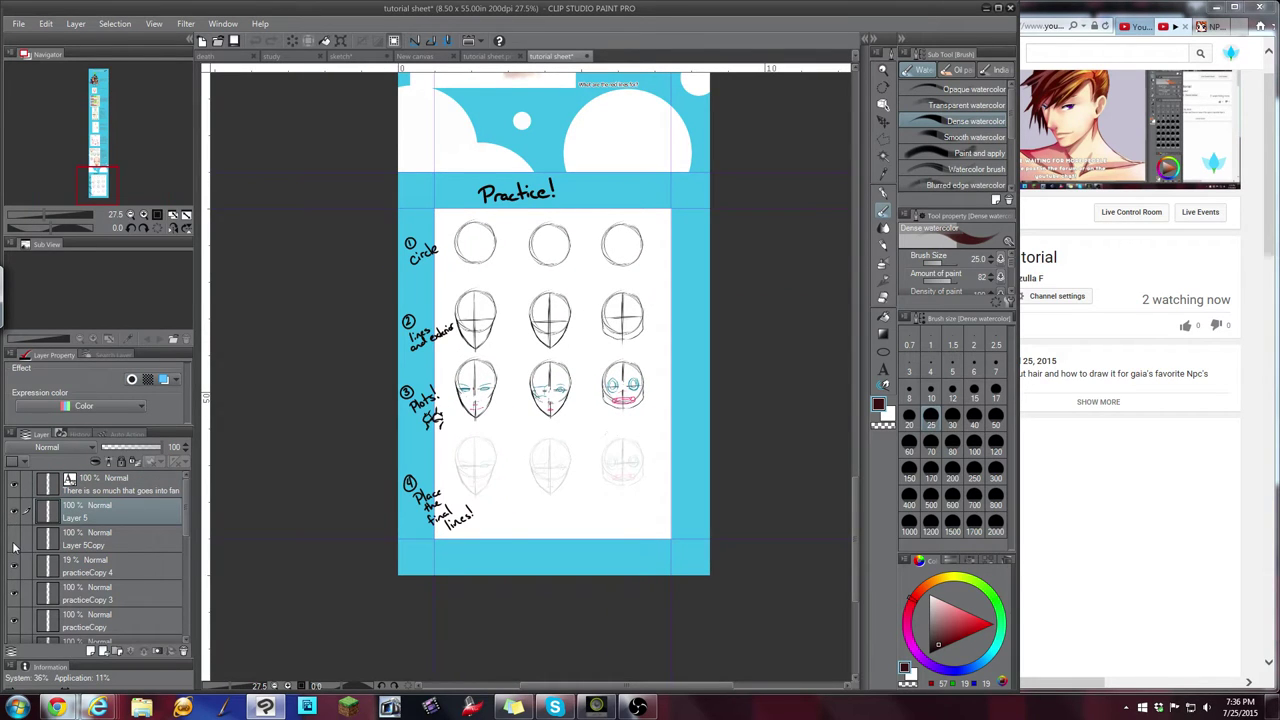
pyautogui.click(14, 540)
pyautogui.click(59, 541)
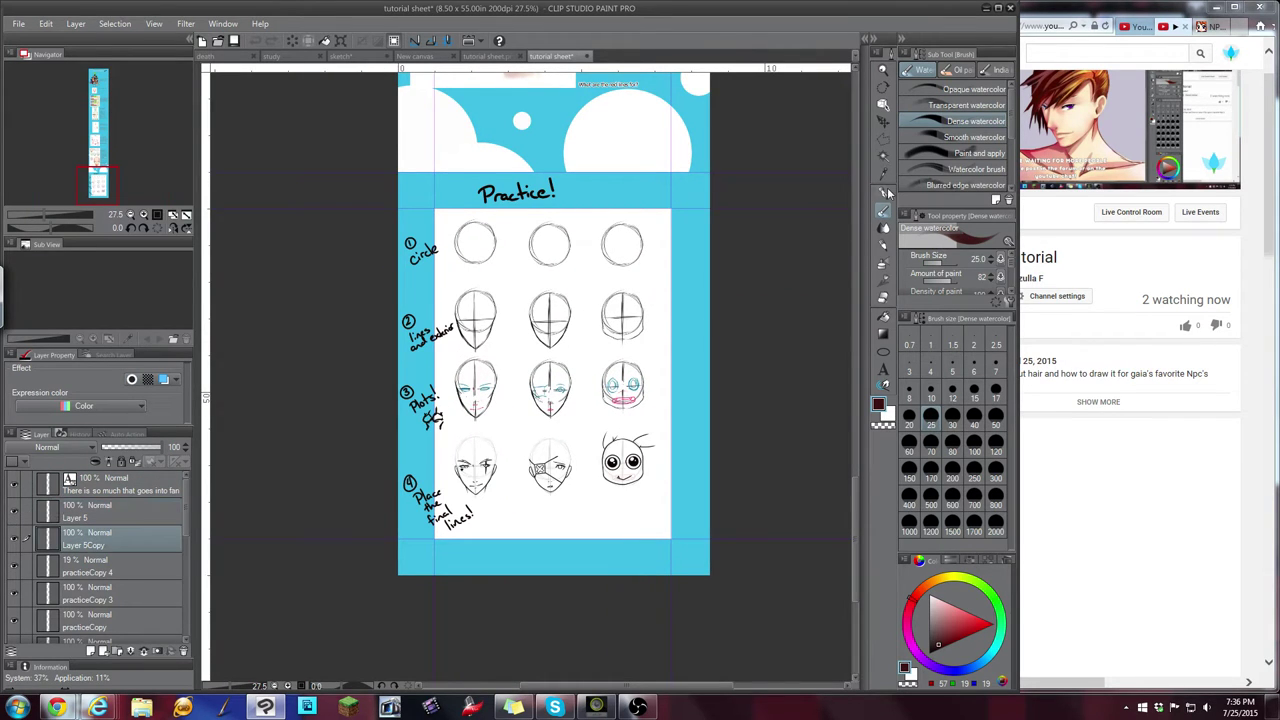
pyautogui.click(15, 540)
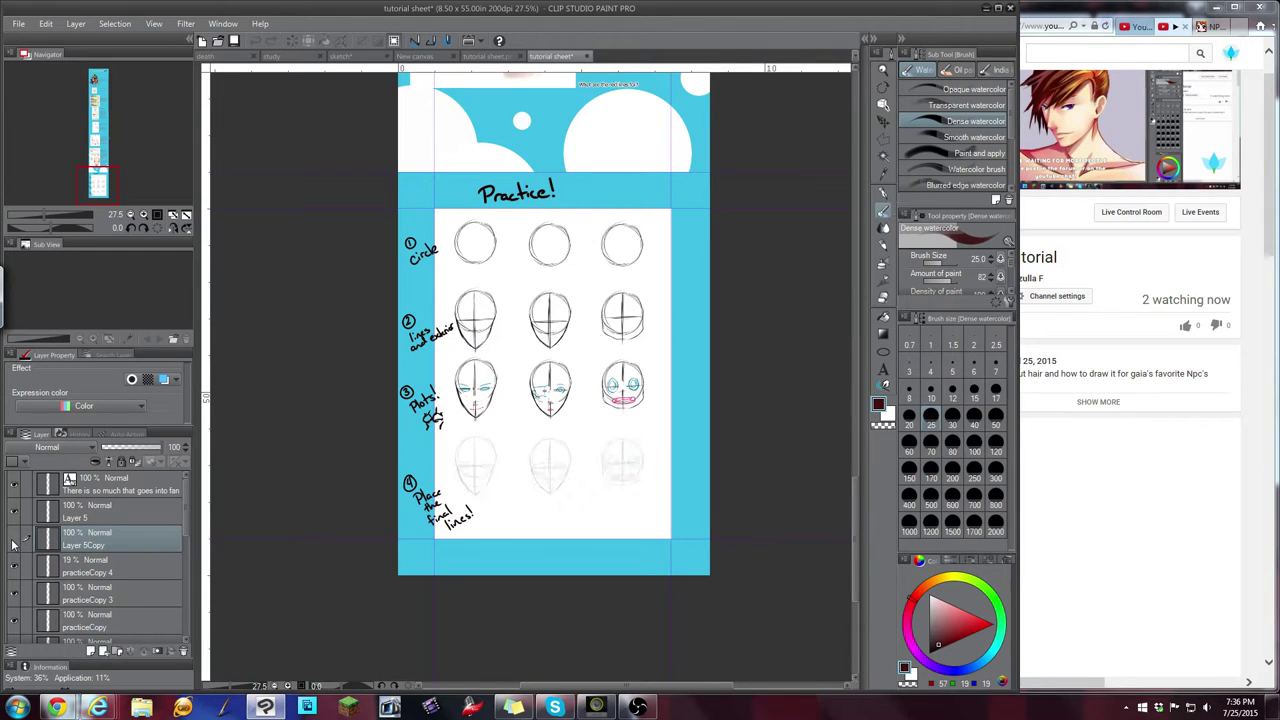
pyautogui.click(15, 540)
pyautogui.click(14, 568)
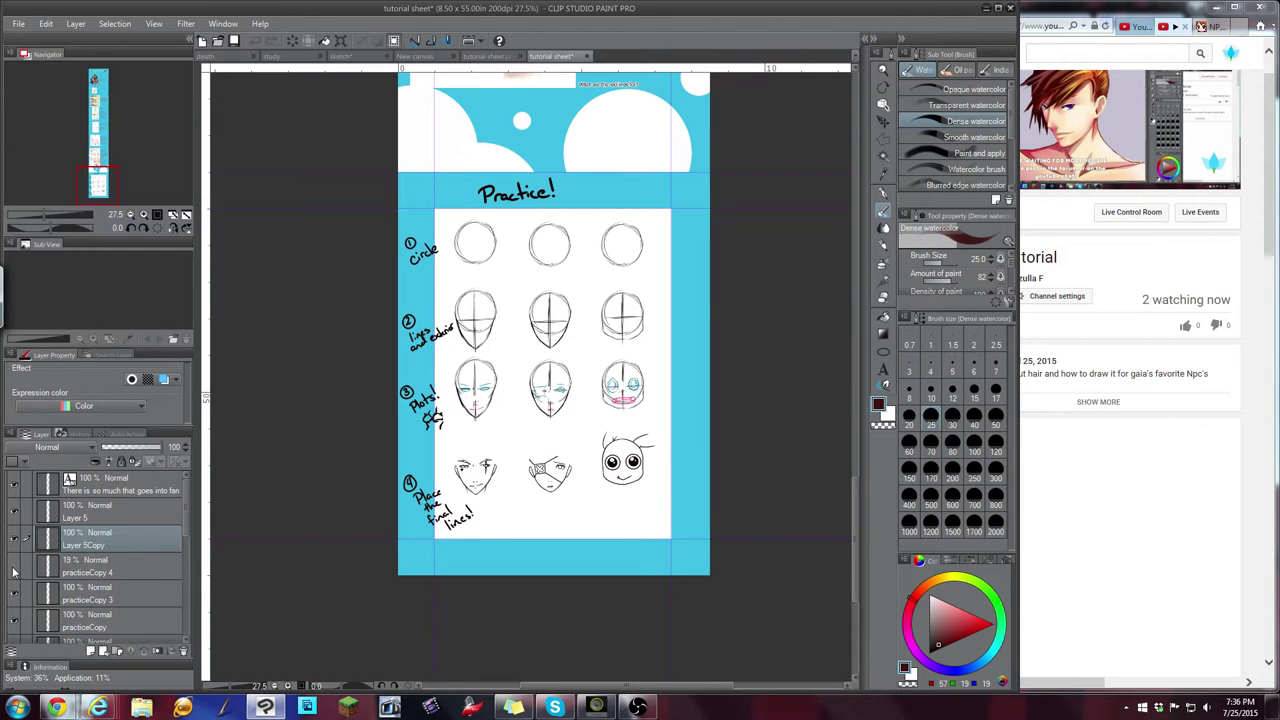
pyautogui.keyDown('ctrl'); pyautogui.click(110, 568); pyautogui.keyUp('ctrl')
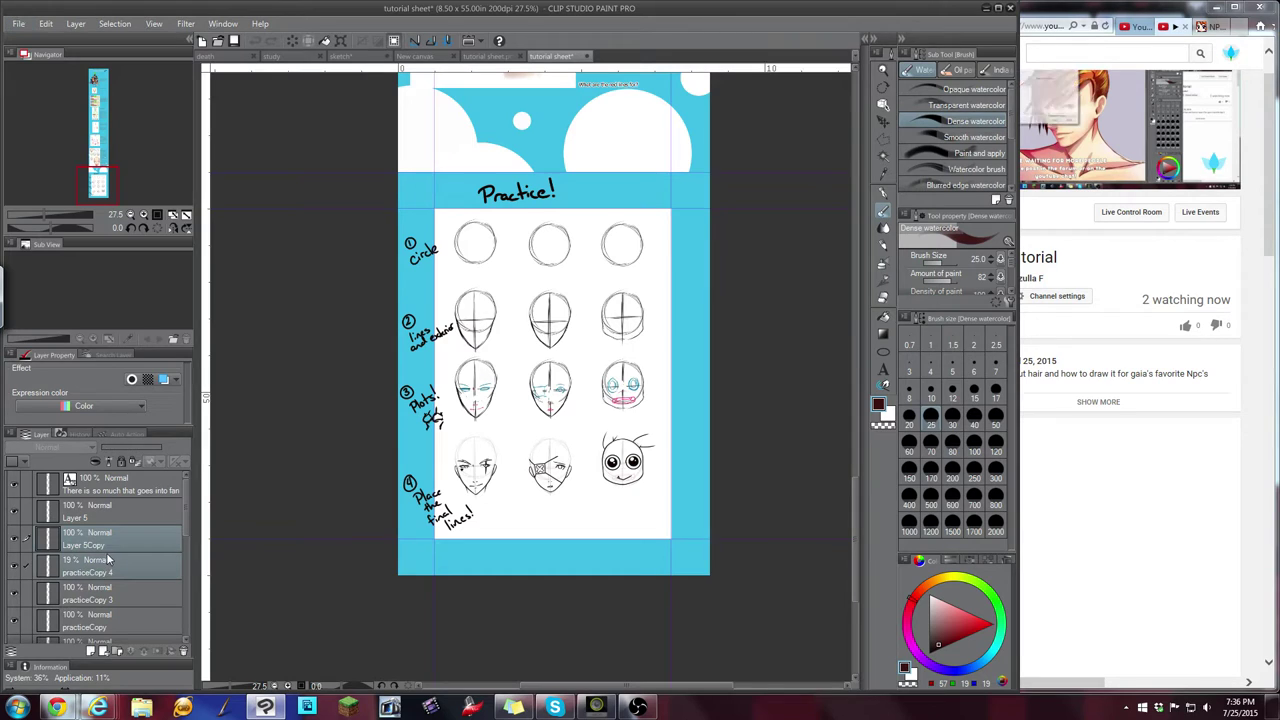
pyautogui.click(427, 58)
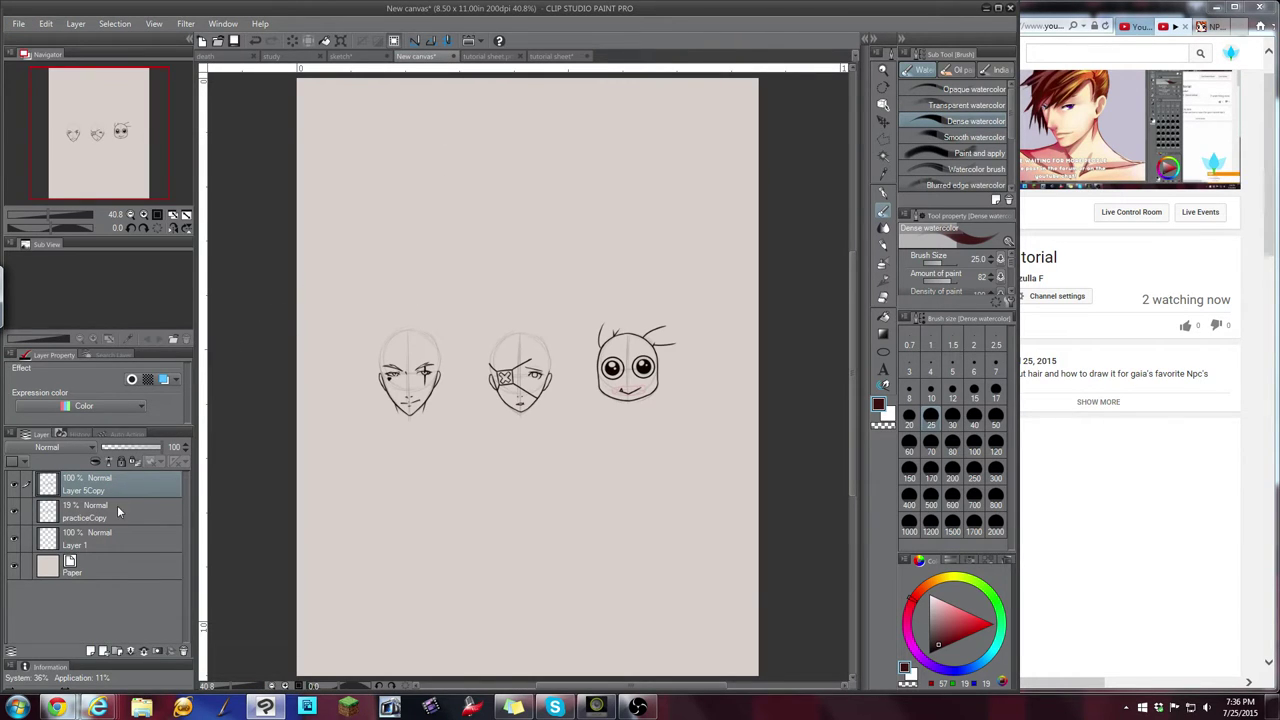
# Create a layer folder in the new canvas and group the two pasted face layers inside it
pyautogui.click(117, 651)
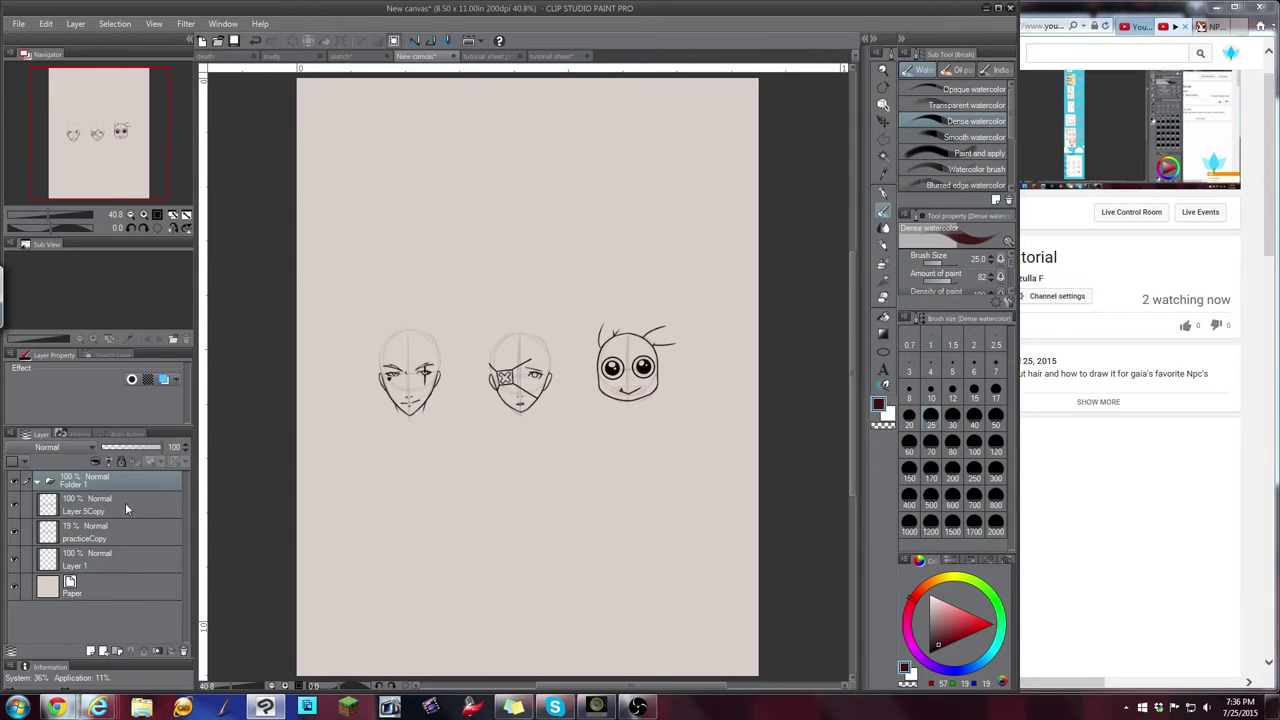
pyautogui.moveTo(136, 507); pyautogui.dragTo(139, 480)
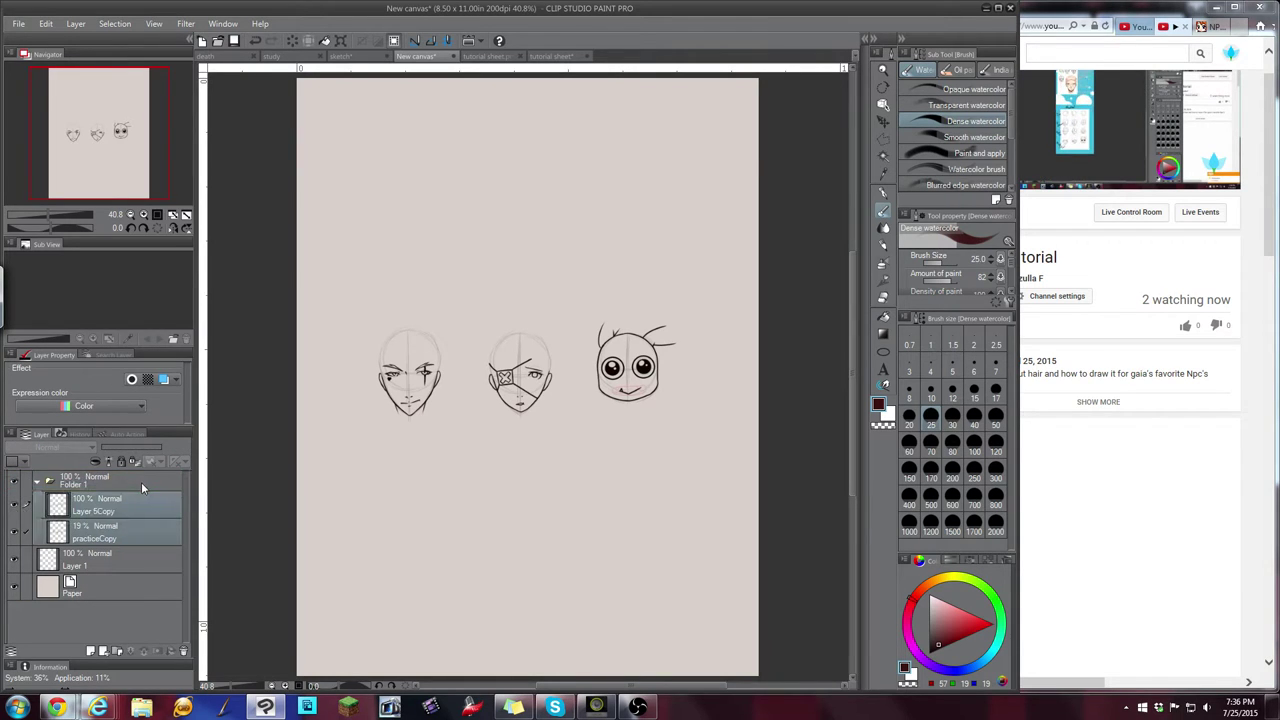
pyautogui.click(142, 482)
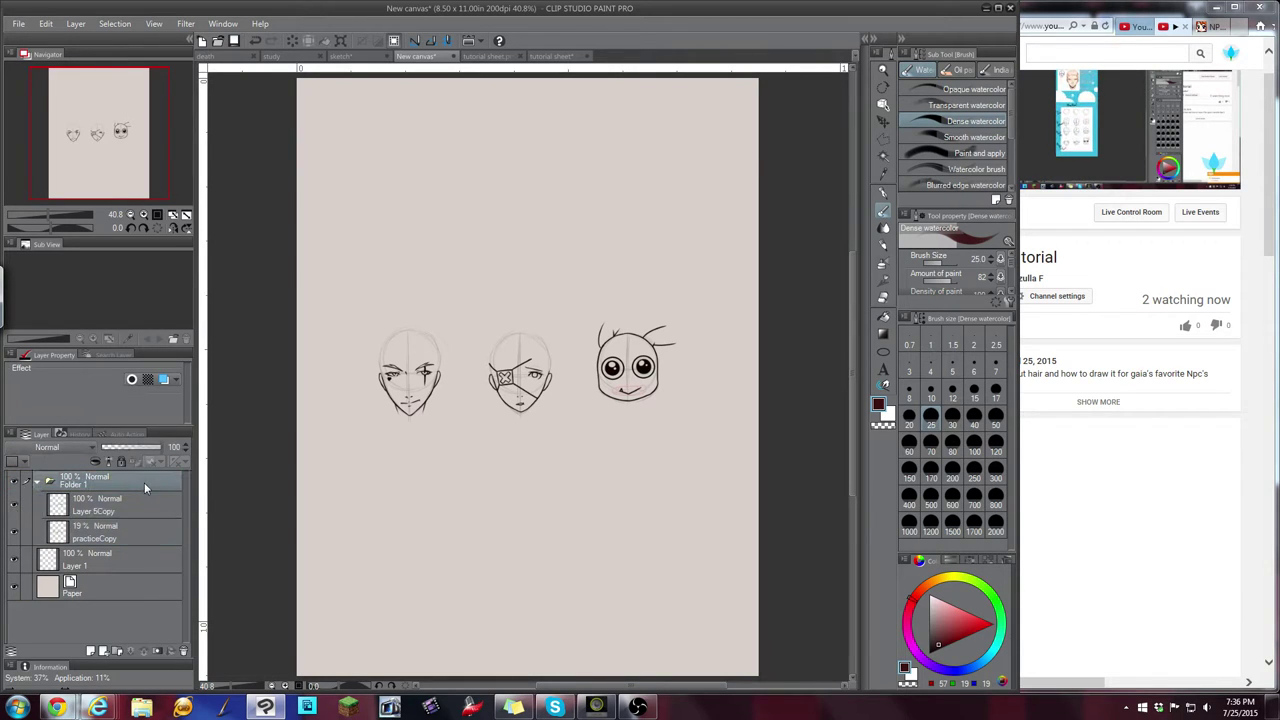
# Enlarge the folder's three faces together and place them in a row near the upper edge of the page
pyautogui.click(340, 40)
pyautogui.moveTo(676, 322); pyautogui.dragTo(762, 218)
pyautogui.moveTo(702, 303); pyautogui.dragTo(646, 118)
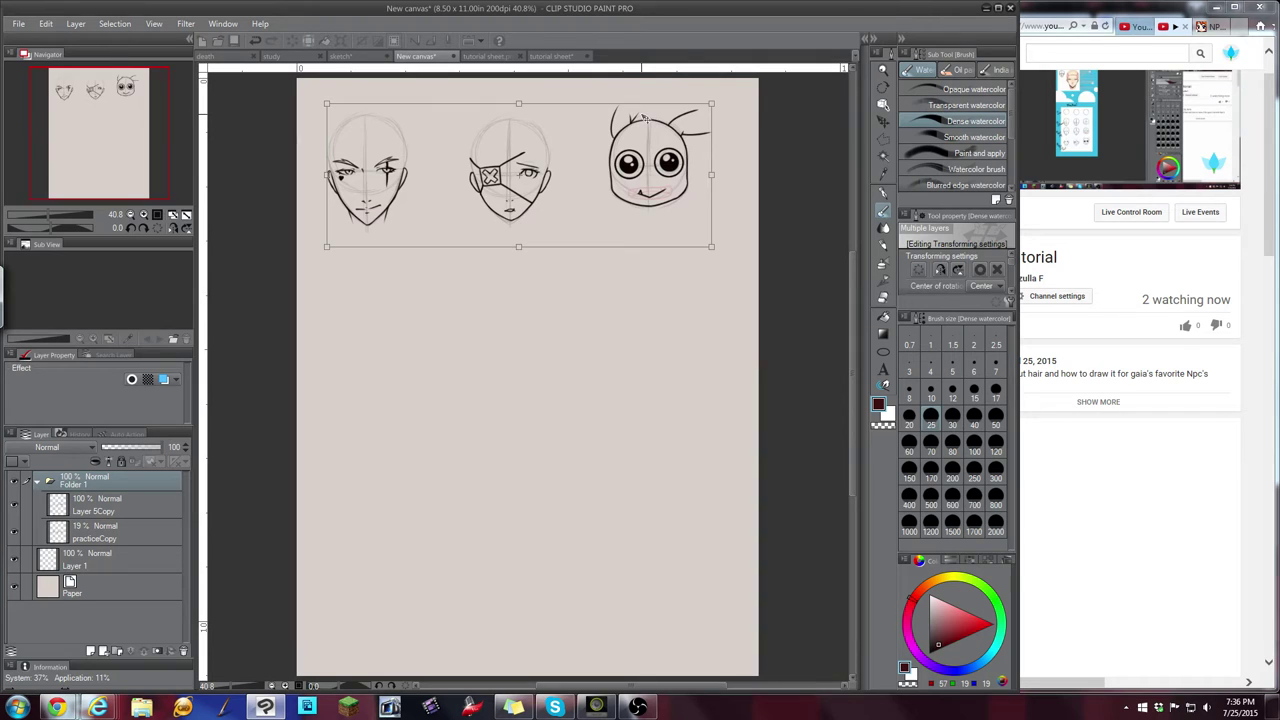
pyautogui.press('Return')
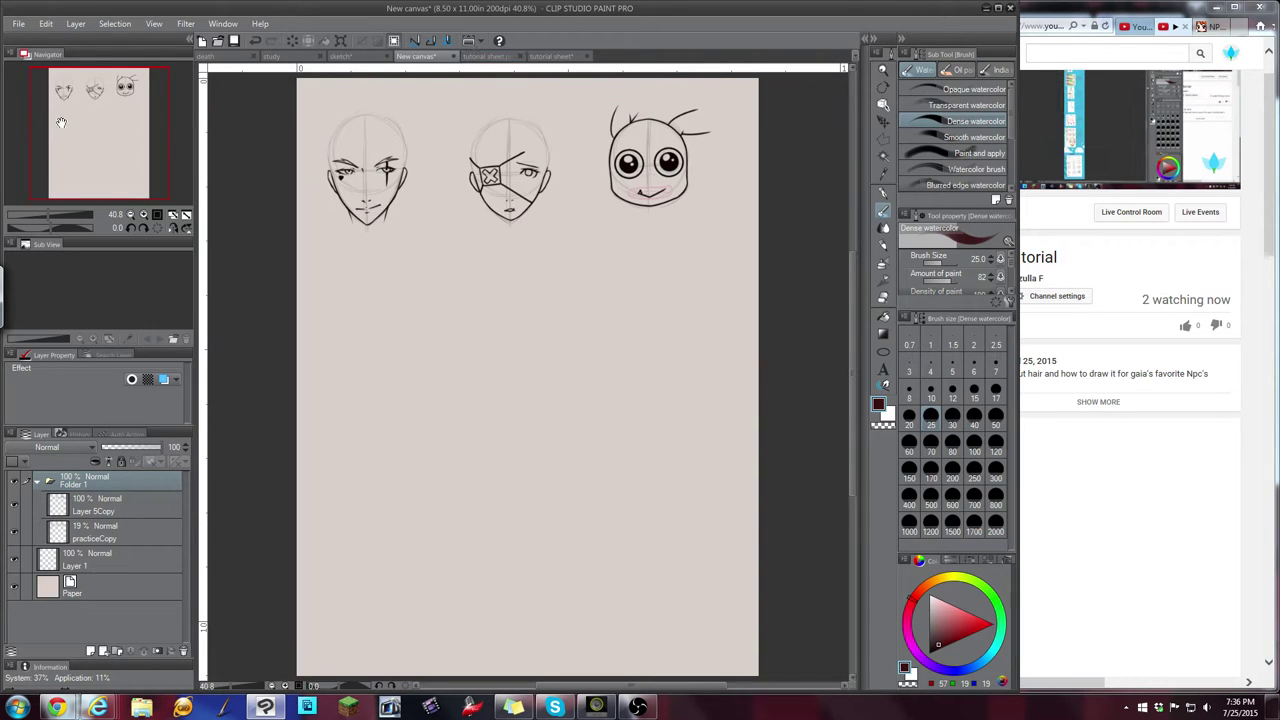
# Go back to the sketch document, reload the NPCon thread in the browser, and check the Hair Tutorial stream page for viewers
pyautogui.click(340, 56)
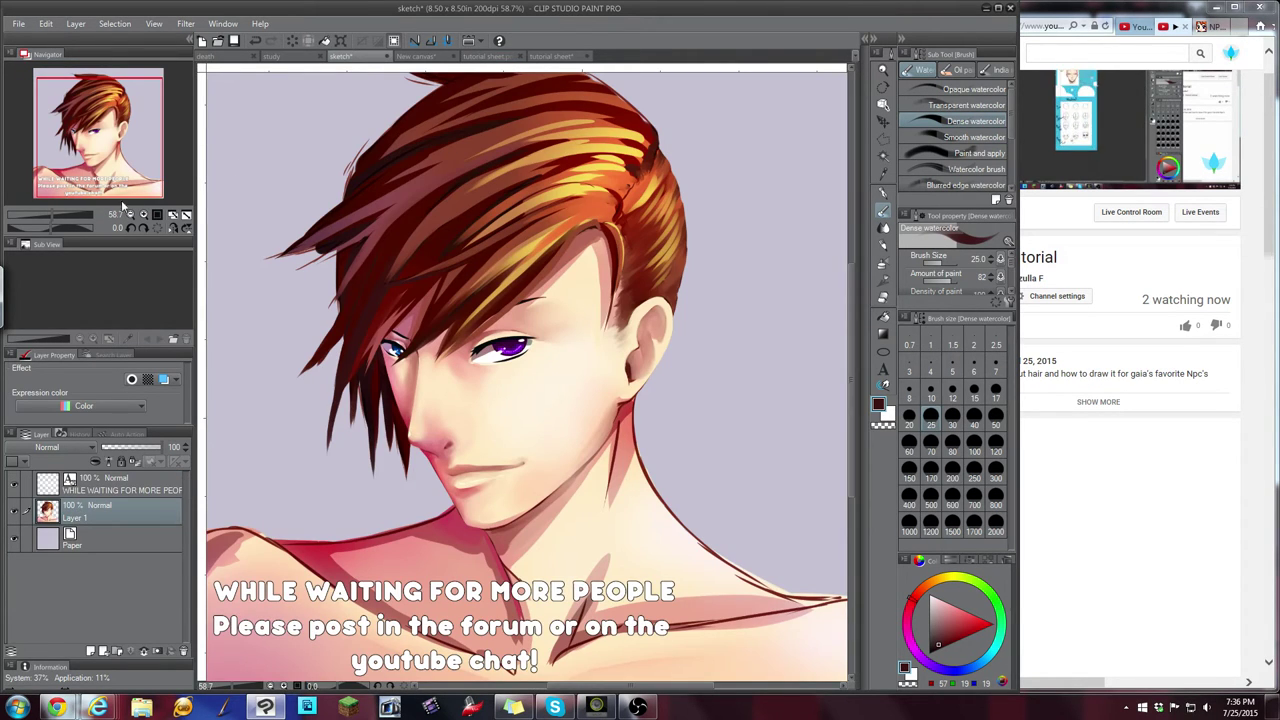
pyautogui.click(1209, 27)
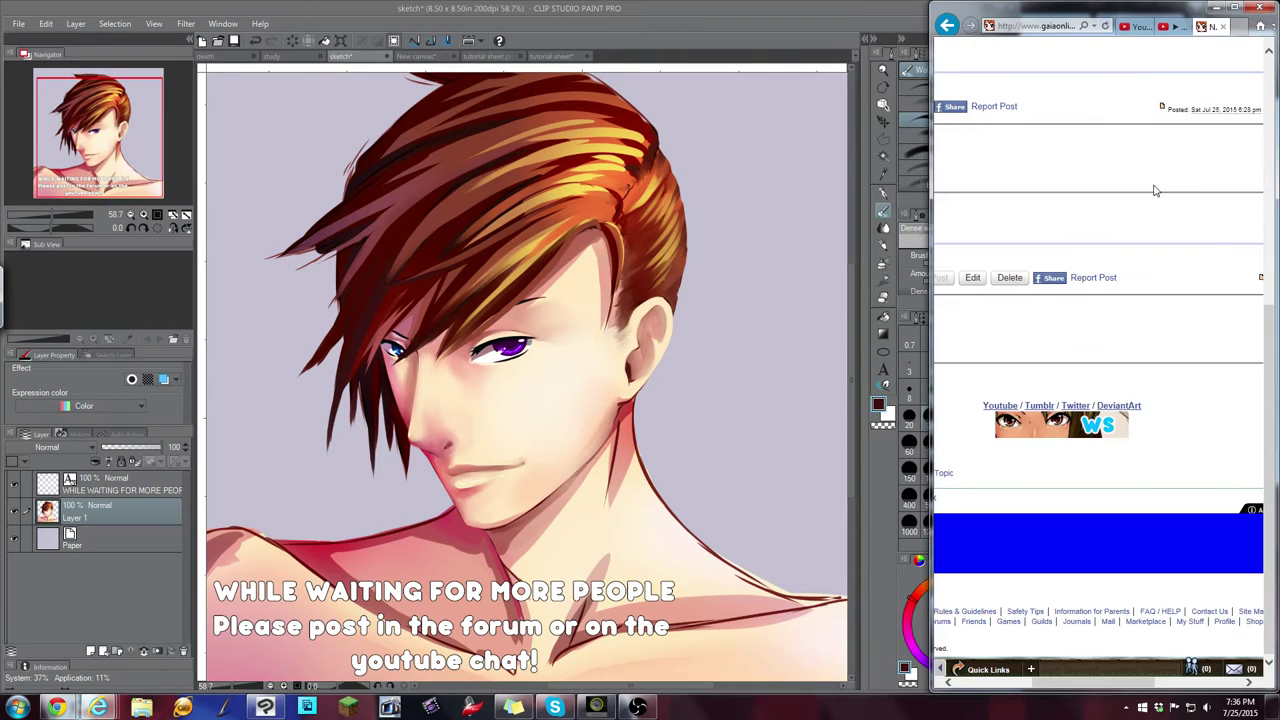
pyautogui.scroll(10, 1270, 330)
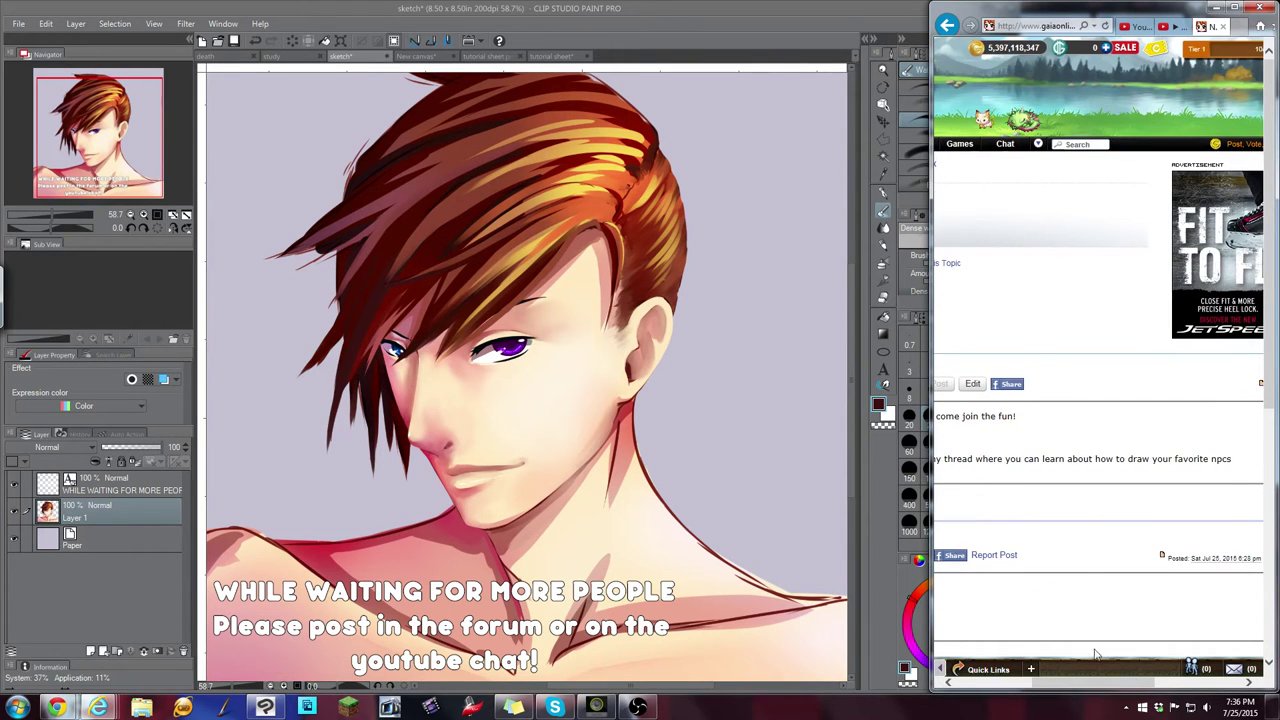
pyautogui.moveTo(1097, 685); pyautogui.dragTo(1022, 685)
pyautogui.click(1105, 26)
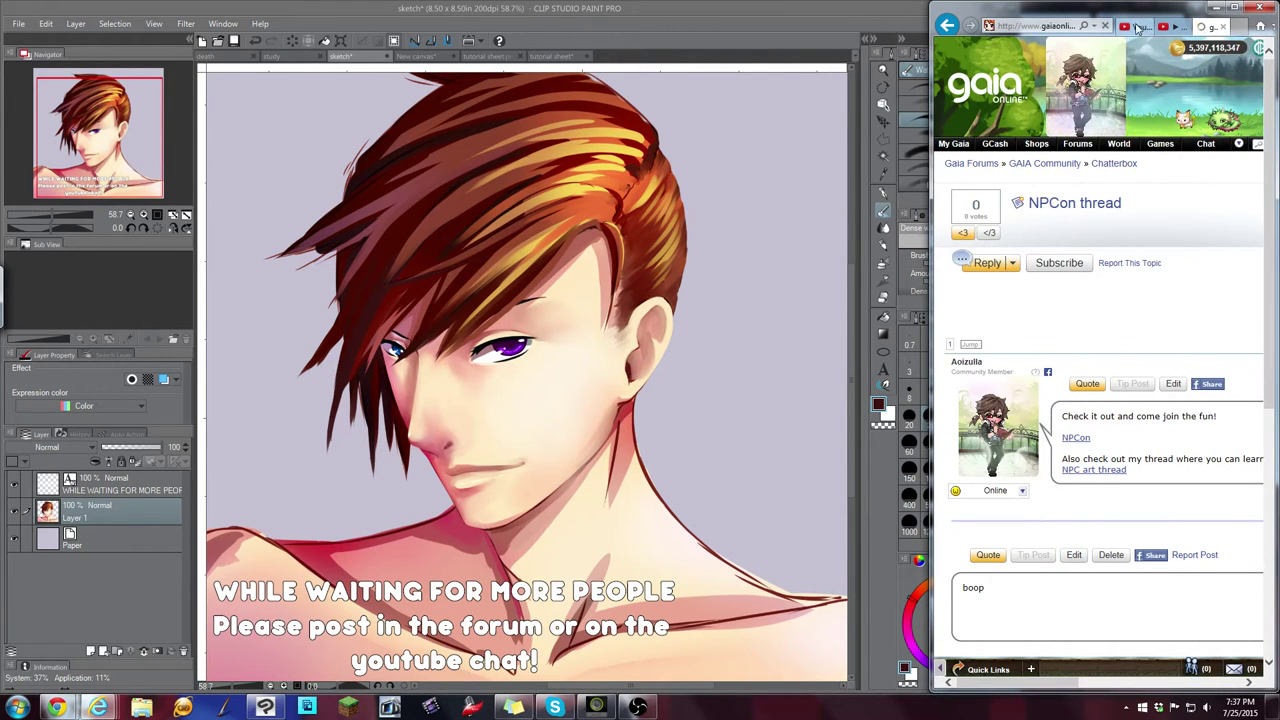
pyautogui.click(1165, 29)
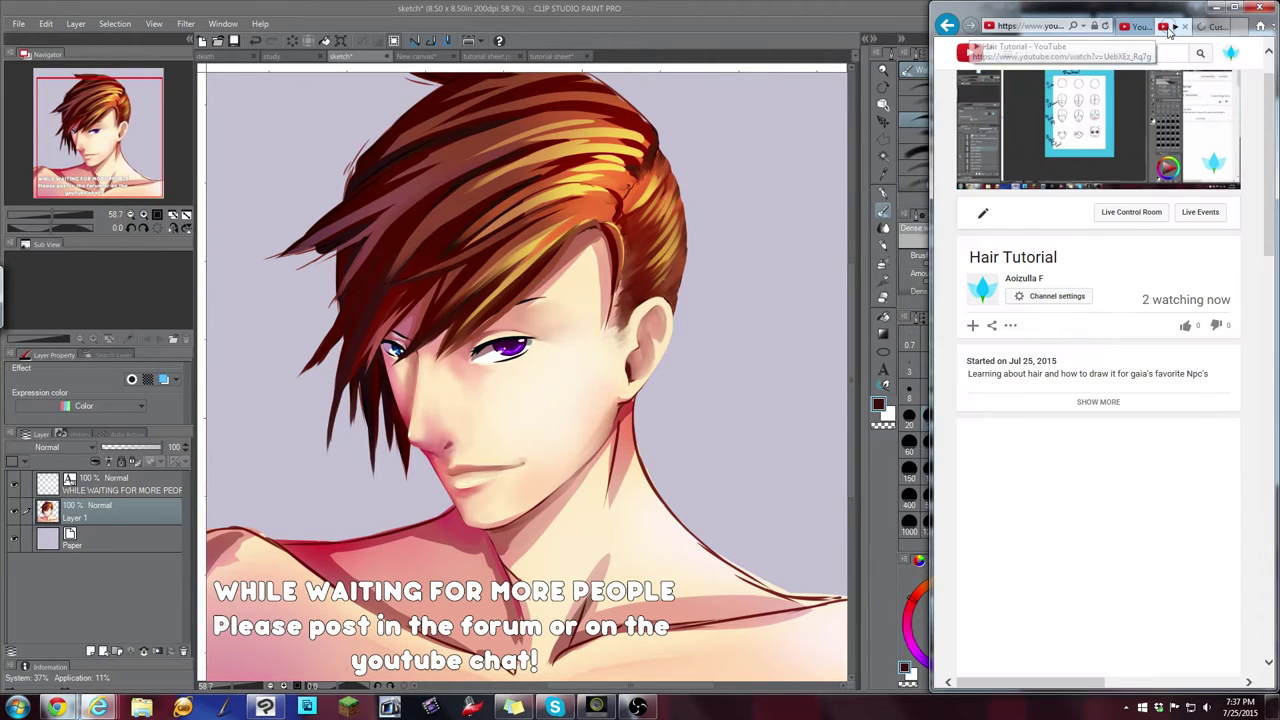
# Return to the sketch and paint thin strands across the side-swept fringe in reds and browns sampled from the hair, using Dense watercolor
pyautogui.click(595, 17)
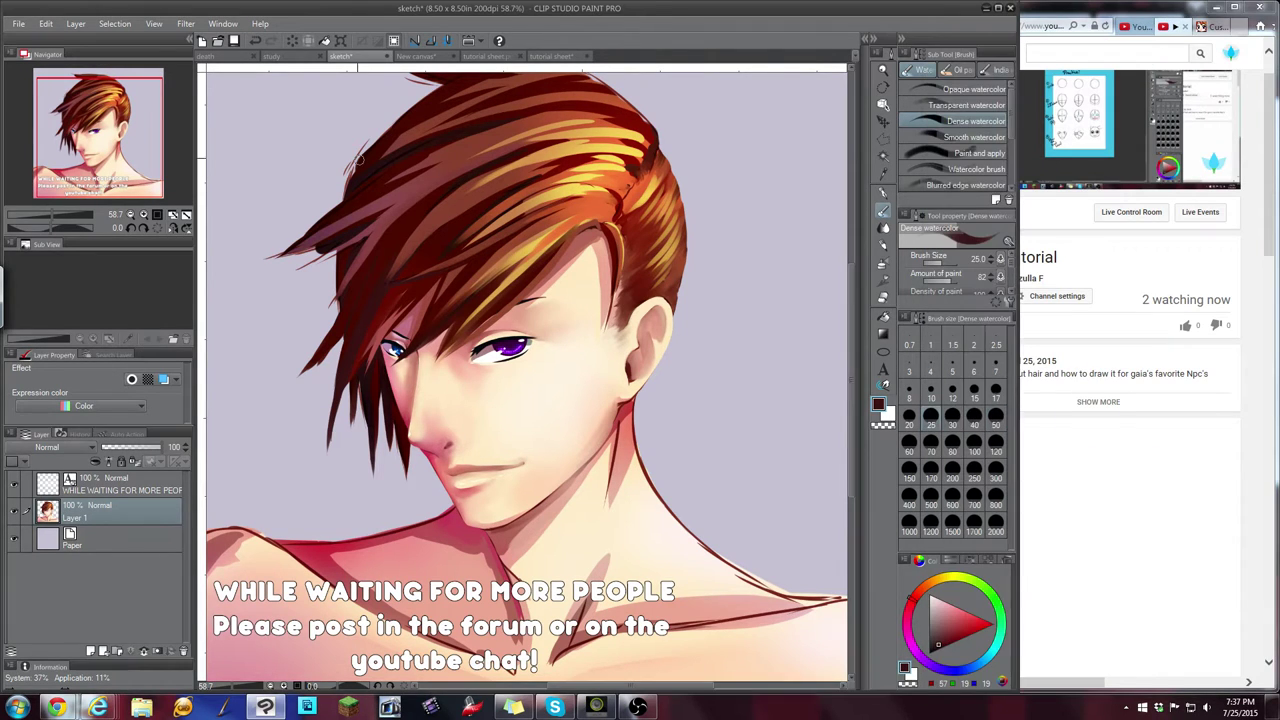
pyautogui.keyDown('alt'); pyautogui.click(381, 154); pyautogui.keyUp('alt')
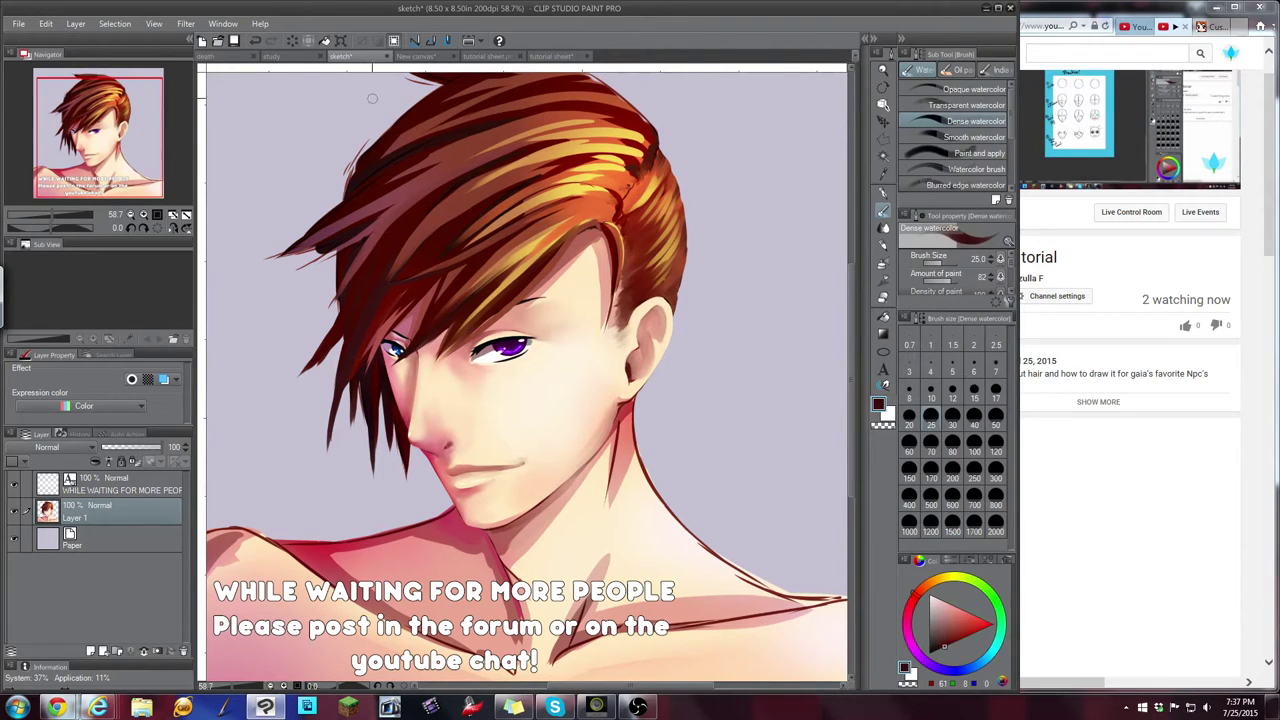
pyautogui.keyDown('alt'); pyautogui.click(380, 159); pyautogui.keyUp('alt')
pyautogui.keyDown('alt'); pyautogui.click(586, 96); pyautogui.keyUp('alt')
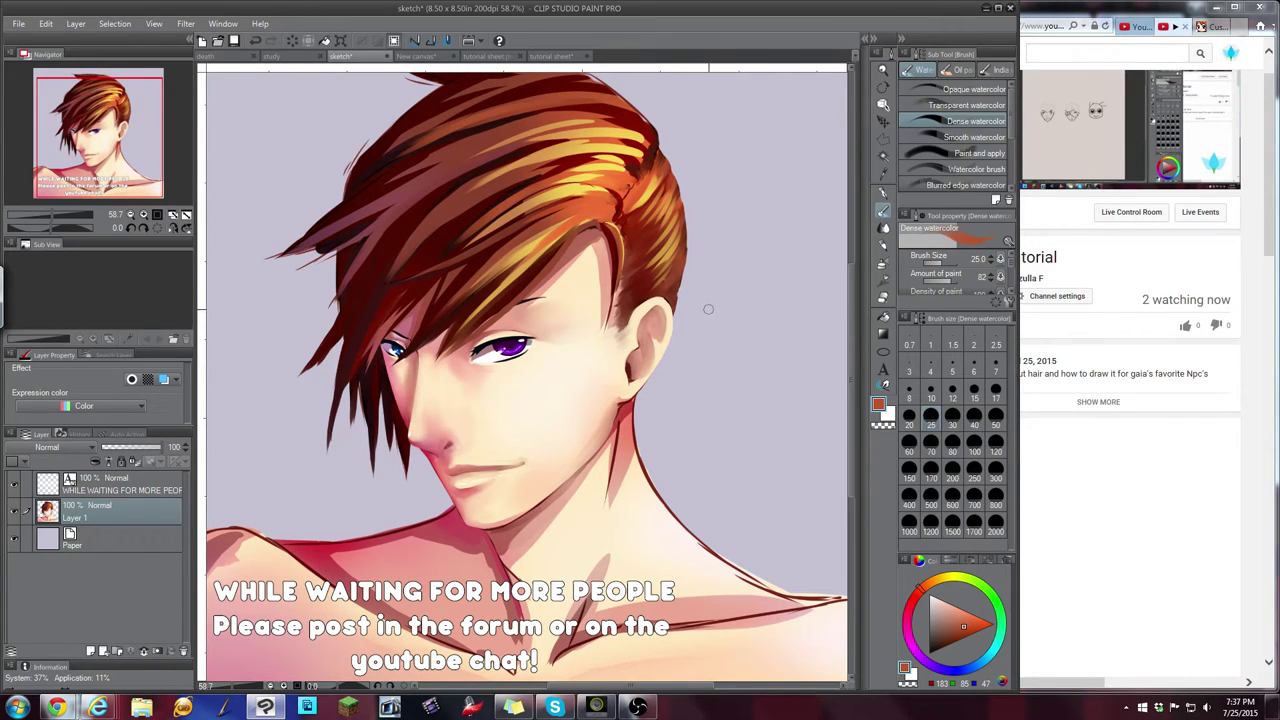
pyautogui.keyDown('alt'); pyautogui.click(600, 206); pyautogui.keyUp('alt')
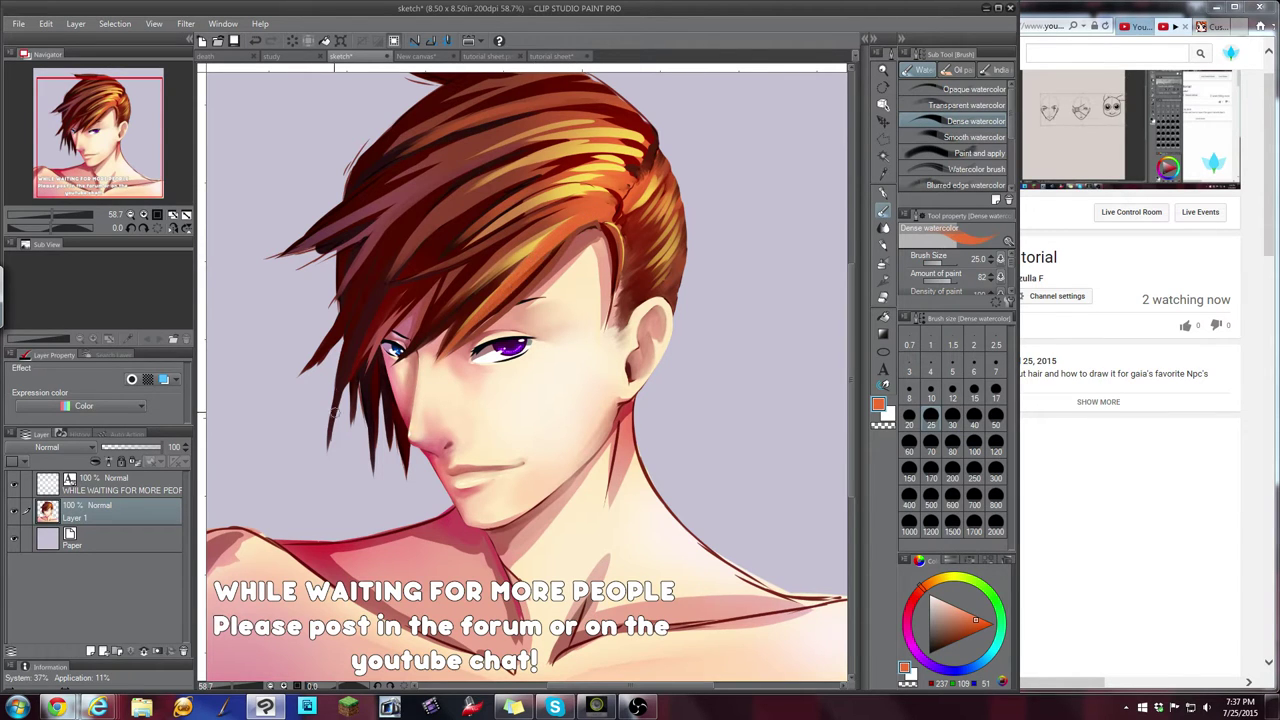
pyautogui.keyDown('alt'); pyautogui.click(489, 205); pyautogui.keyUp('alt')
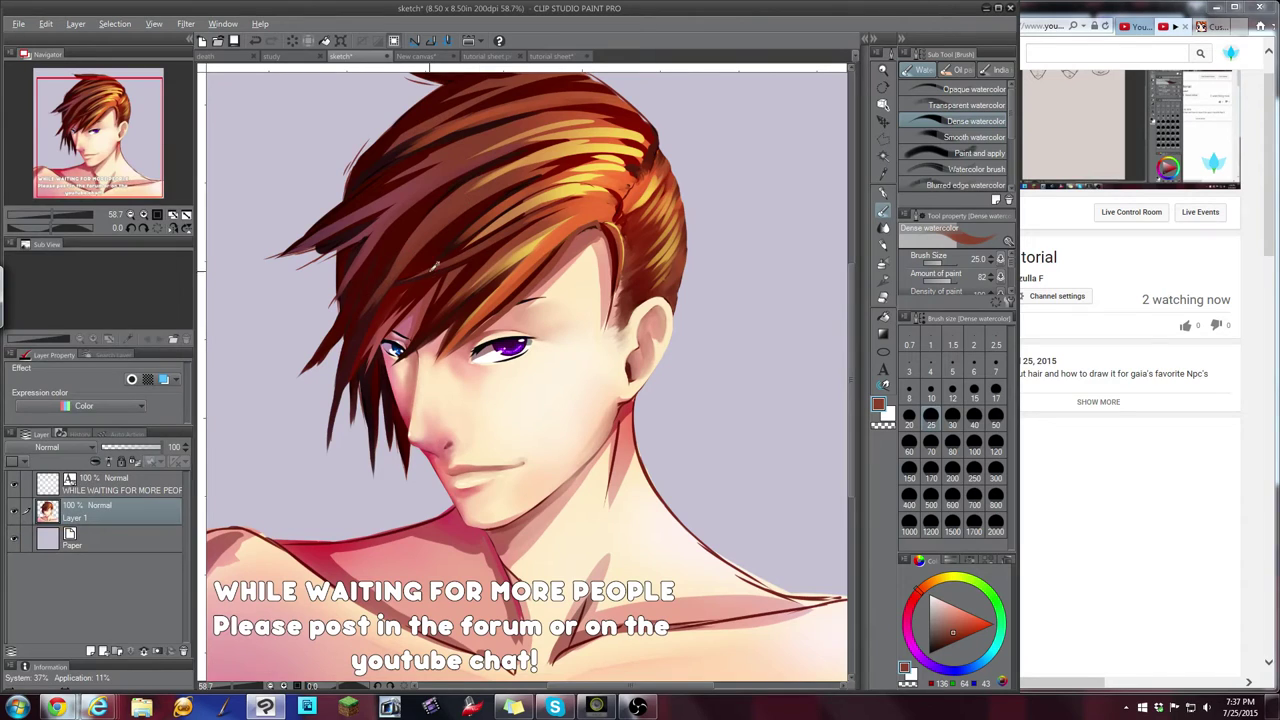
pyautogui.keyDown('alt'); pyautogui.click(465, 257); pyautogui.keyUp('alt')
pyautogui.moveTo(446, 268); pyautogui.dragTo(397, 284)
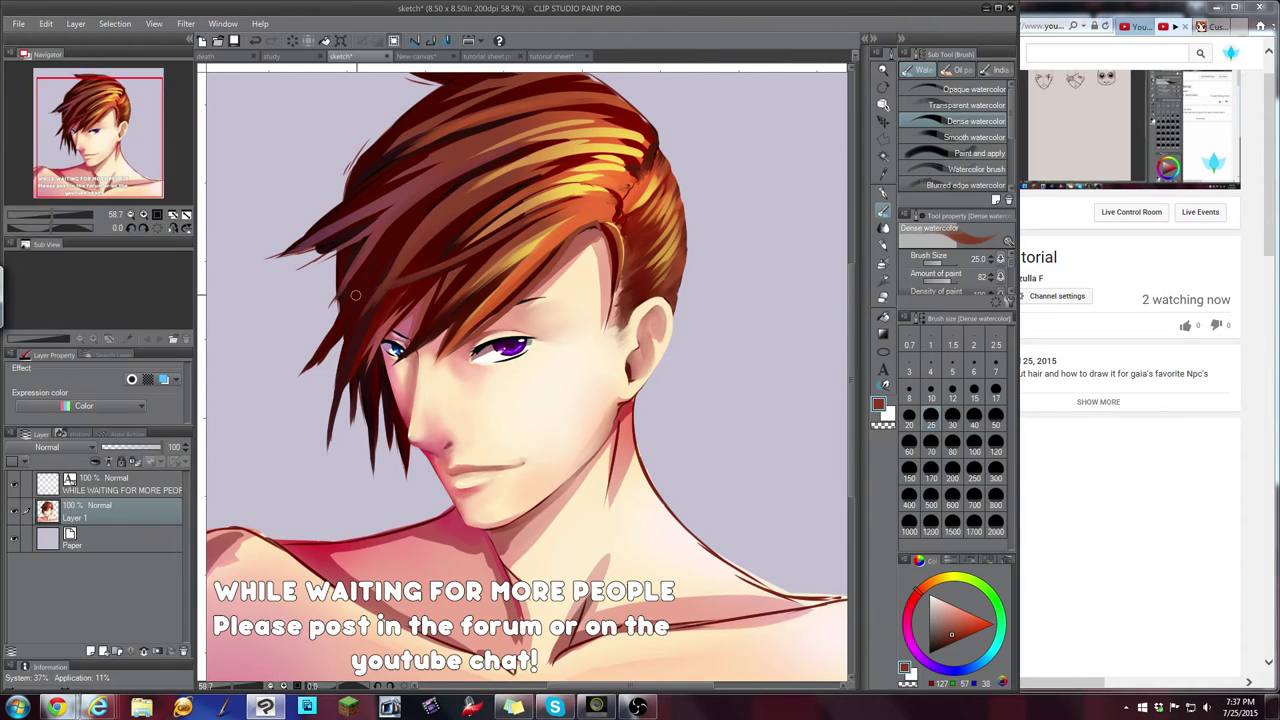
# Paint a dark red strand where the hair parts above the temple, using a color sampled beside it
pyautogui.keyDown('alt'); pyautogui.click(635, 216); pyautogui.keyUp('alt')
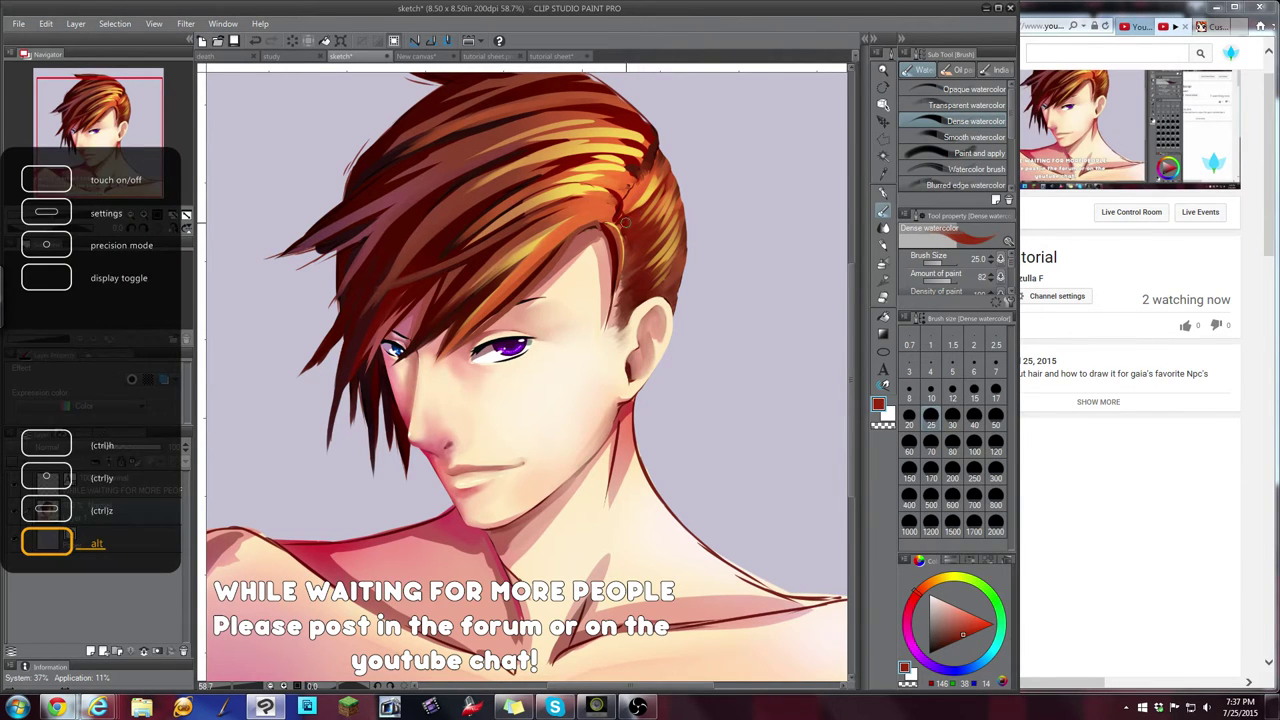
pyautogui.keyDown('alt'); pyautogui.click(632, 220); pyautogui.keyUp('alt')
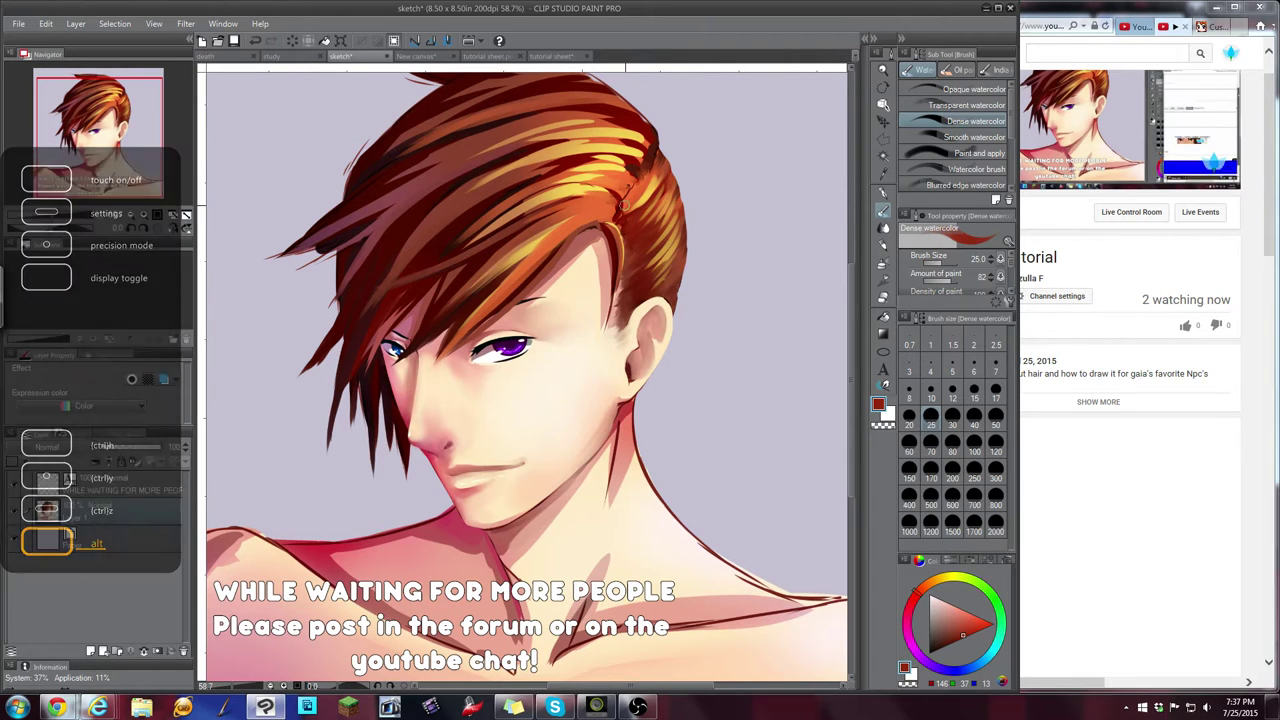
pyautogui.moveTo(631, 200); pyautogui.dragTo(653, 163)
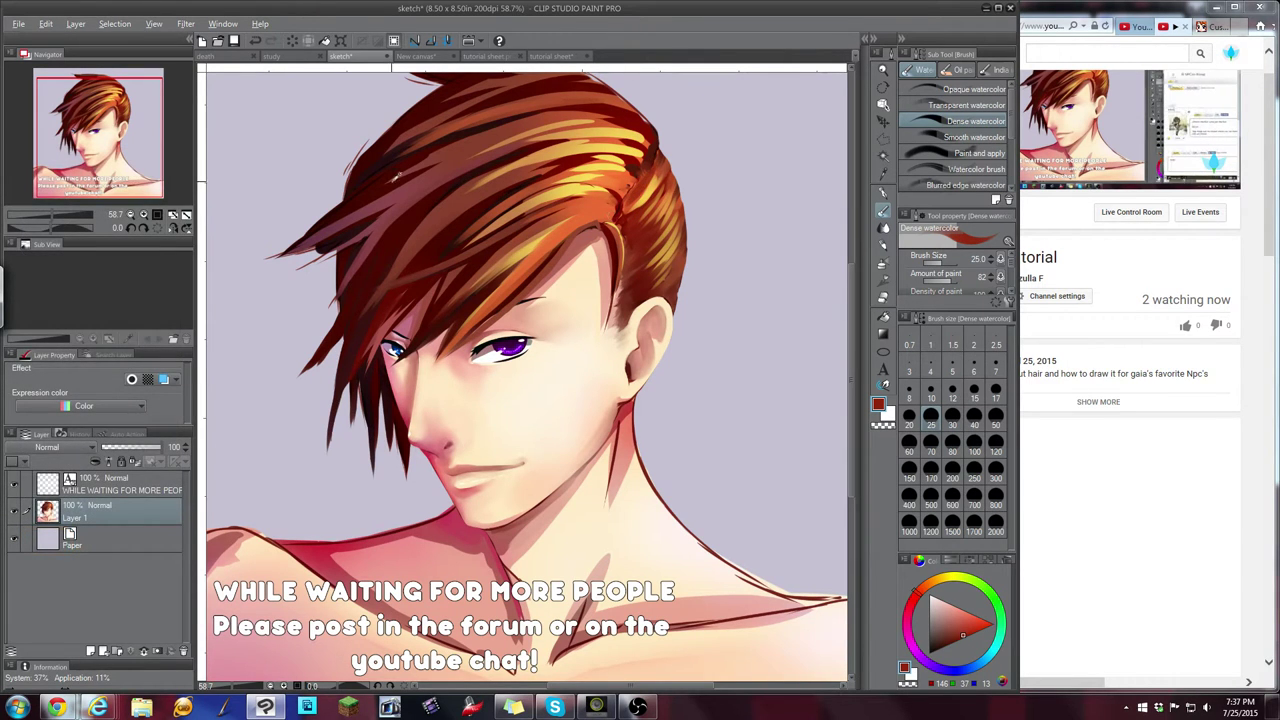
# Extend brown and dark red strands along the outer front edge of the hair with sampled tones, and view the whole portrait
pyautogui.keyDown('alt'); pyautogui.click(478, 145); pyautogui.keyUp('alt')
pyautogui.keyDown('alt'); pyautogui.click(478, 145); pyautogui.keyUp('alt')
pyautogui.moveTo(430, 157); pyautogui.dragTo(356, 201)
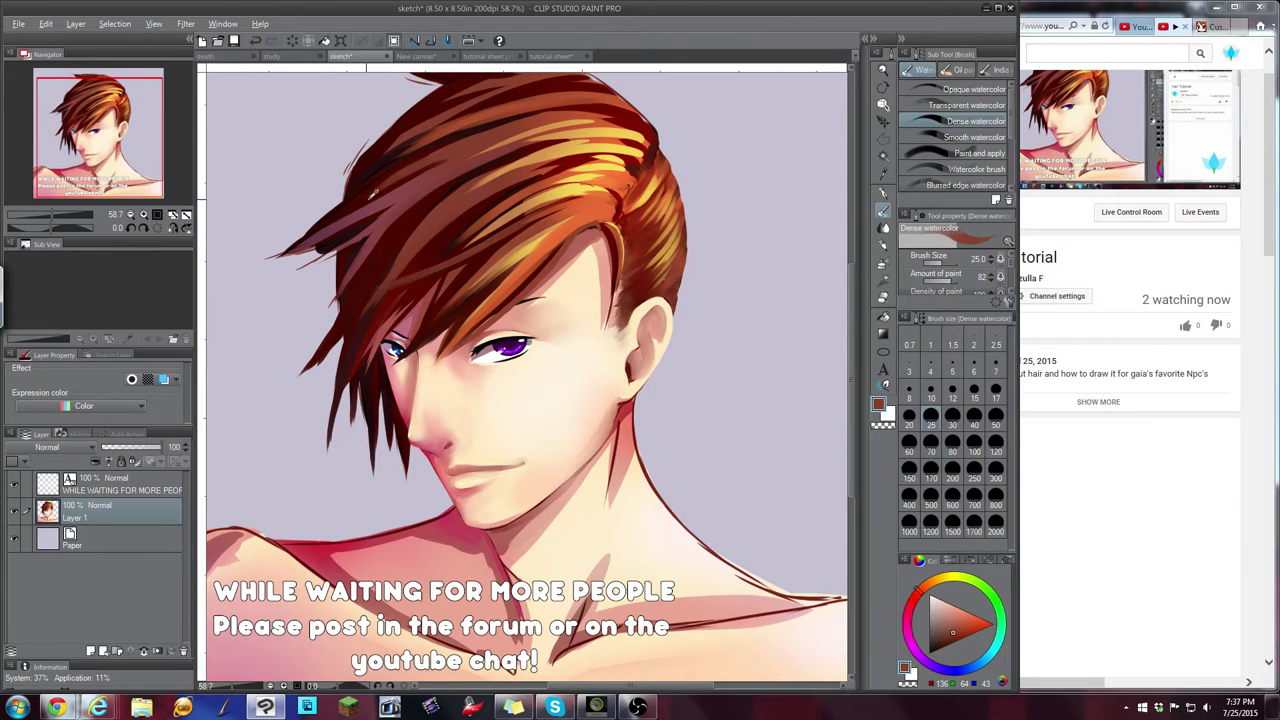
pyautogui.keyDown('alt'); pyautogui.click(371, 197); pyautogui.keyUp('alt')
pyautogui.moveTo(126, 124); pyautogui.dragTo(112, 184)
pyautogui.keyDown('alt'); pyautogui.click(391, 366); pyautogui.keyUp('alt')
pyautogui.click(131, 215)
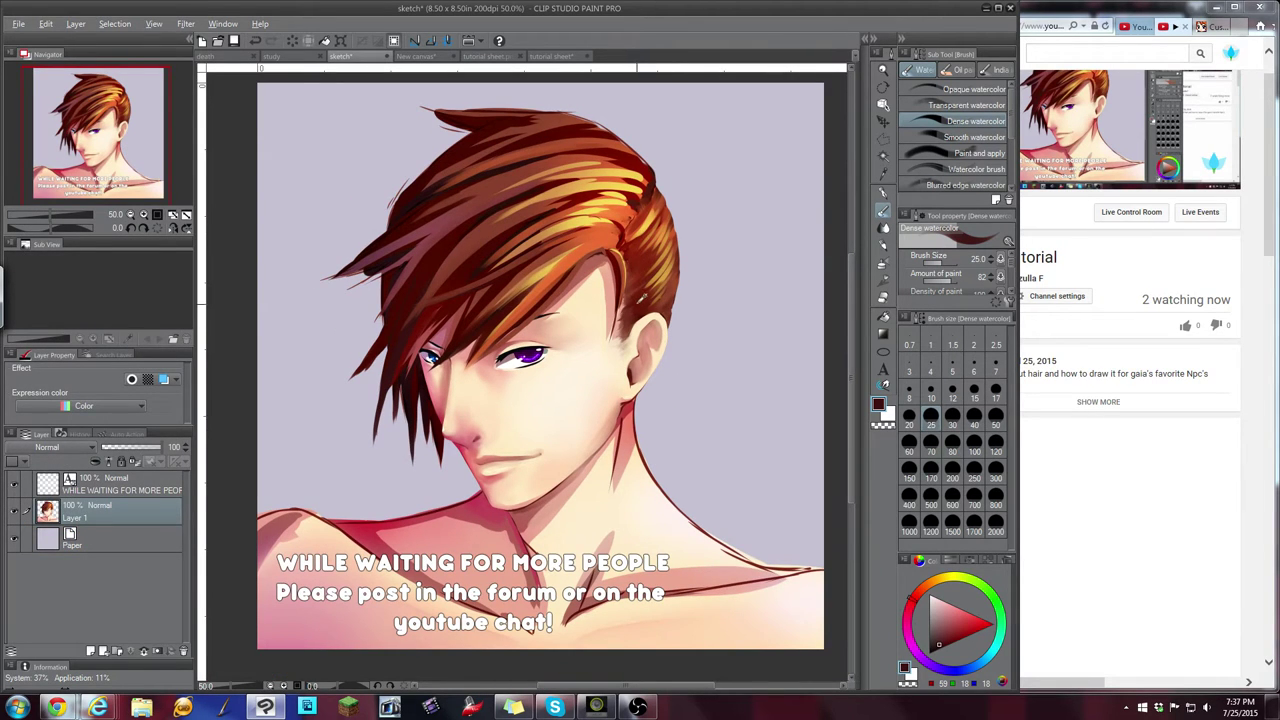
pyautogui.keyDown('alt'); pyautogui.click(646, 301); pyautogui.keyUp('alt')
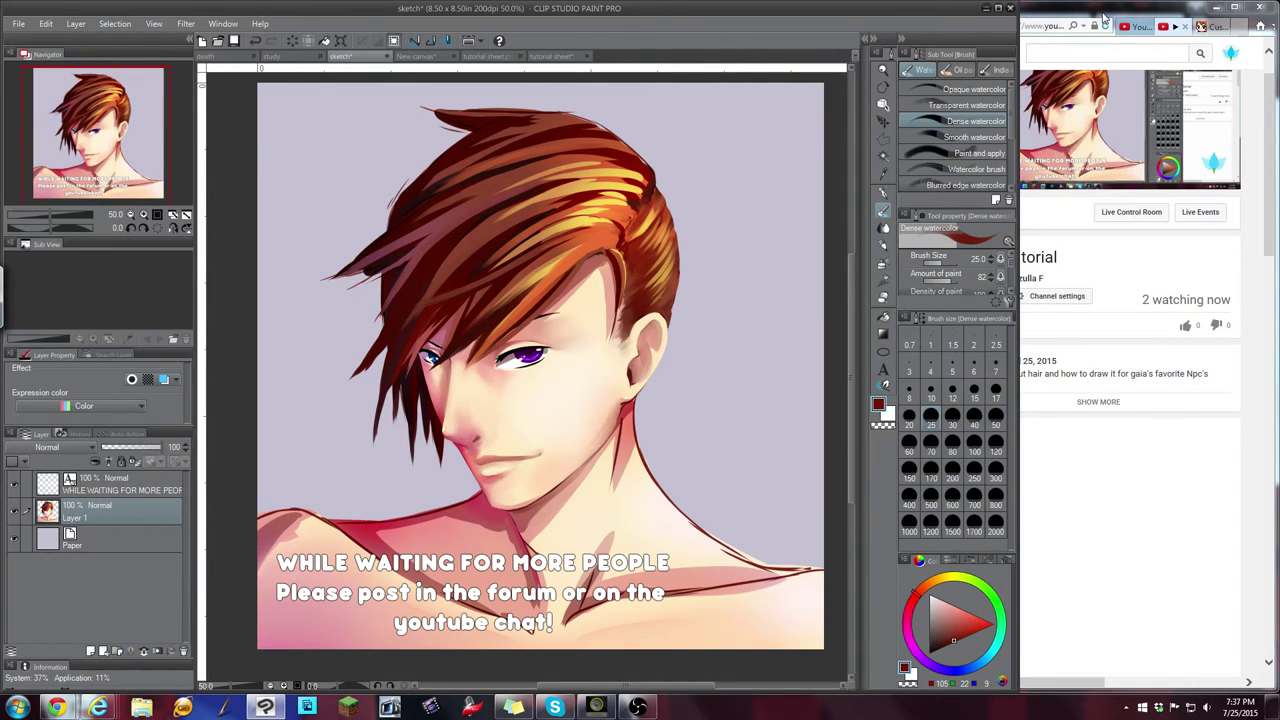
# Check the Hair Tutorial player's volume and the audio levels in Open Broadcaster Software, and return to the sketch
pyautogui.click(1052, 215)
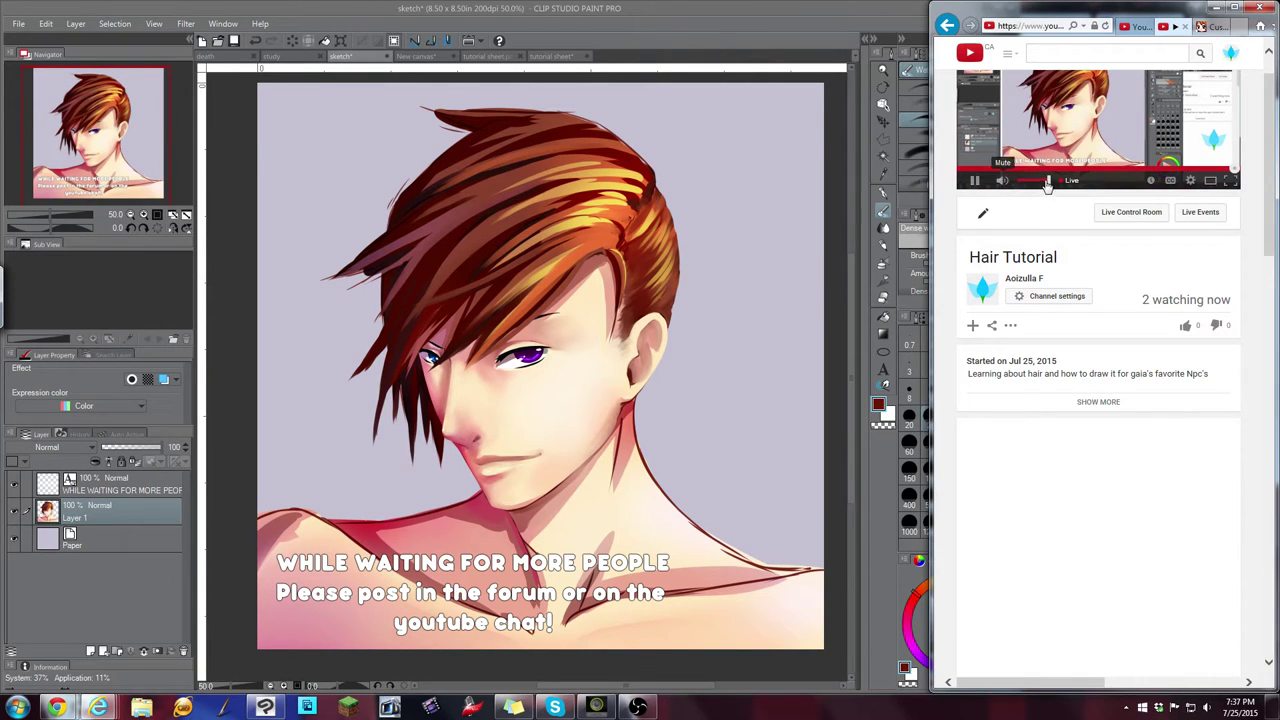
pyautogui.click(834, 38)
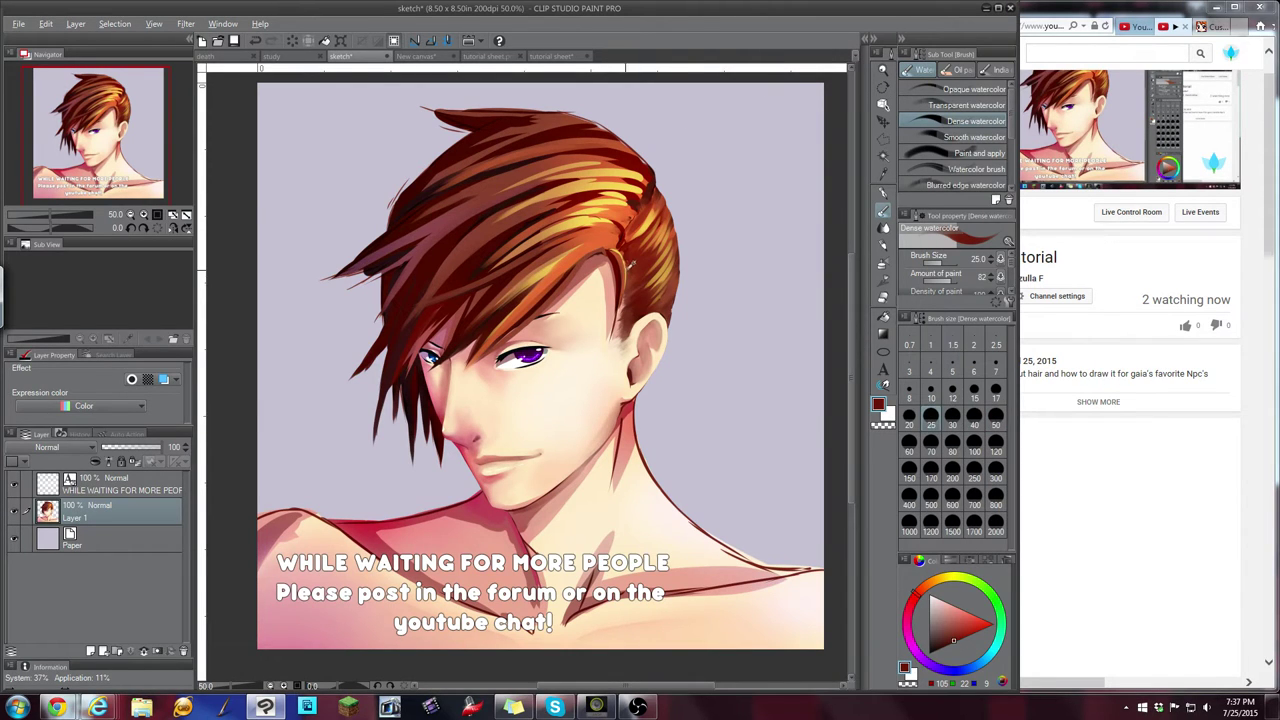
pyautogui.keyDown('alt'); pyautogui.click(624, 260); pyautogui.keyUp('alt')
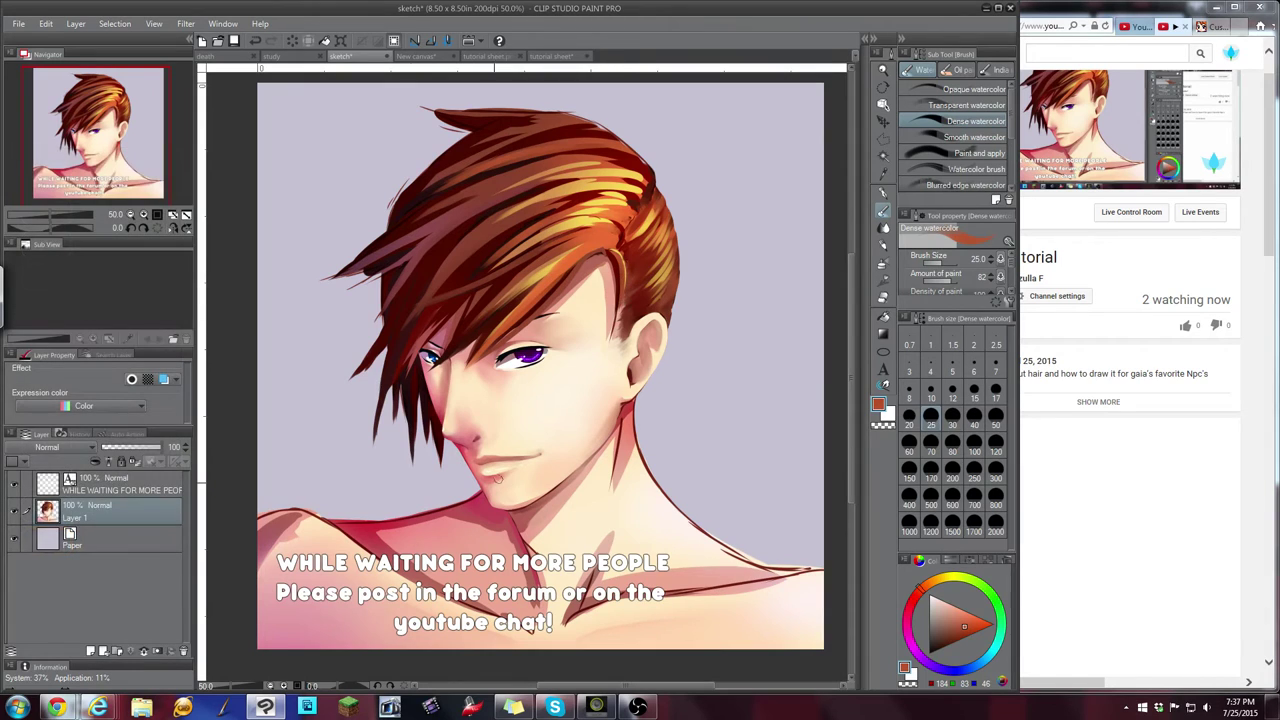
pyautogui.moveTo(265, 708)
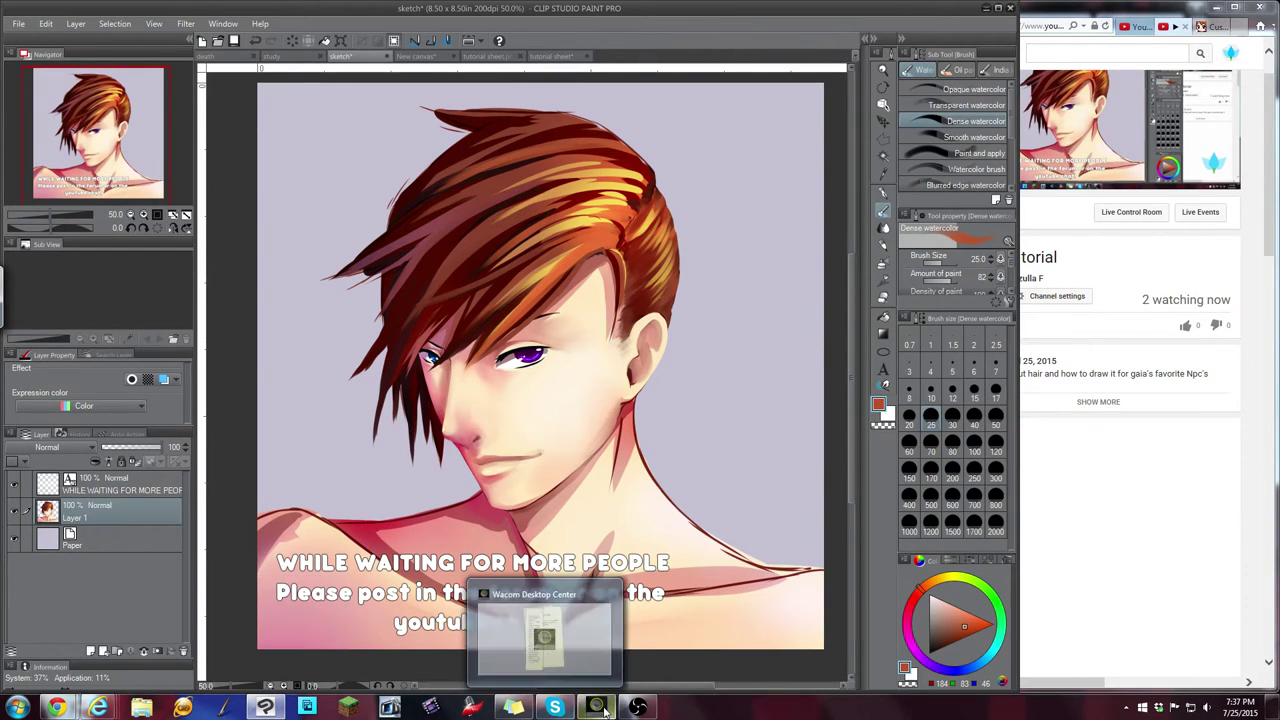
pyautogui.moveTo(638, 708)
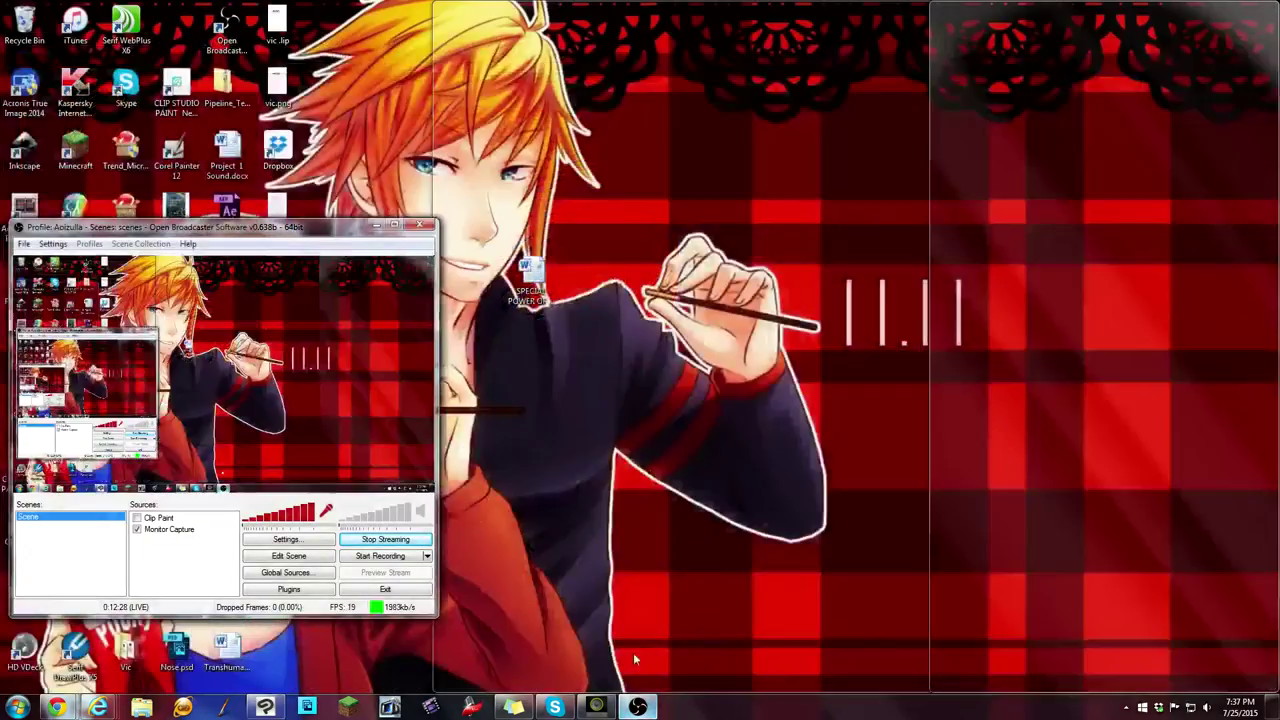
pyautogui.click(633, 645)
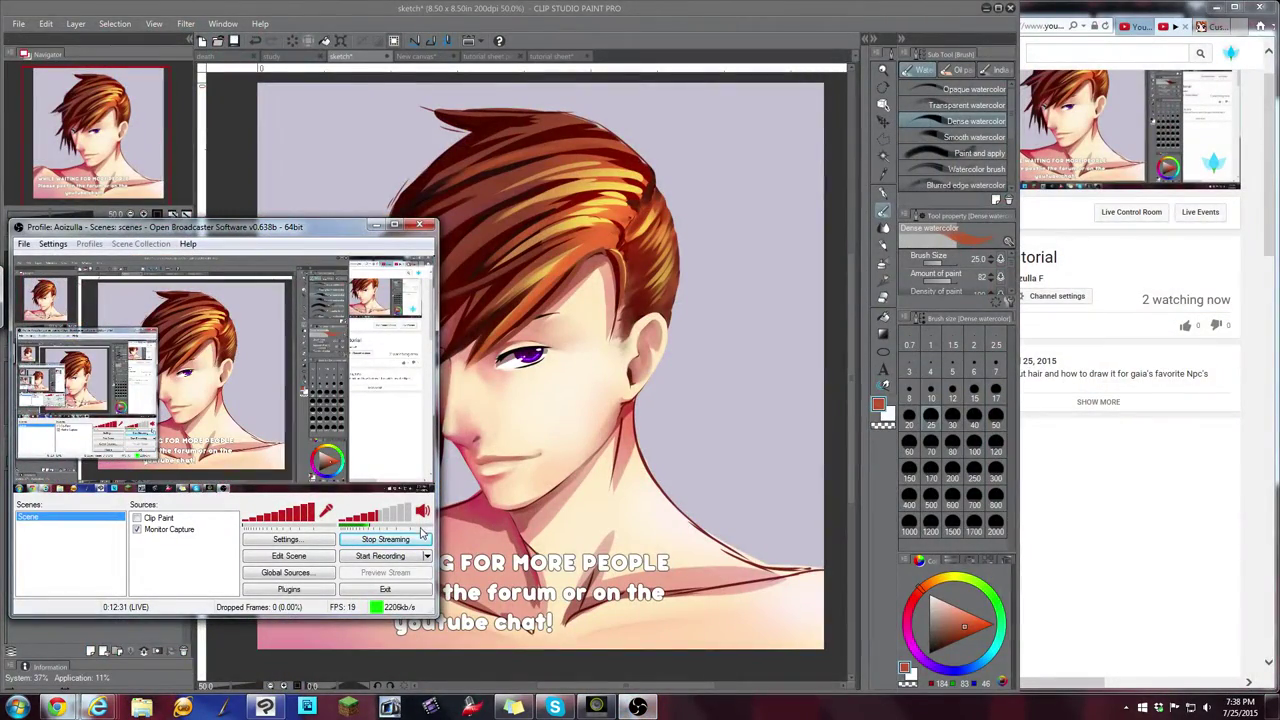
pyautogui.click(657, 40)
# Lengthen the pointed tuft on top of the head and darken the crown's front edge with tones sampled from the hair
pyautogui.keyDown('alt'); pyautogui.click(622, 264); pyautogui.keyUp('alt')
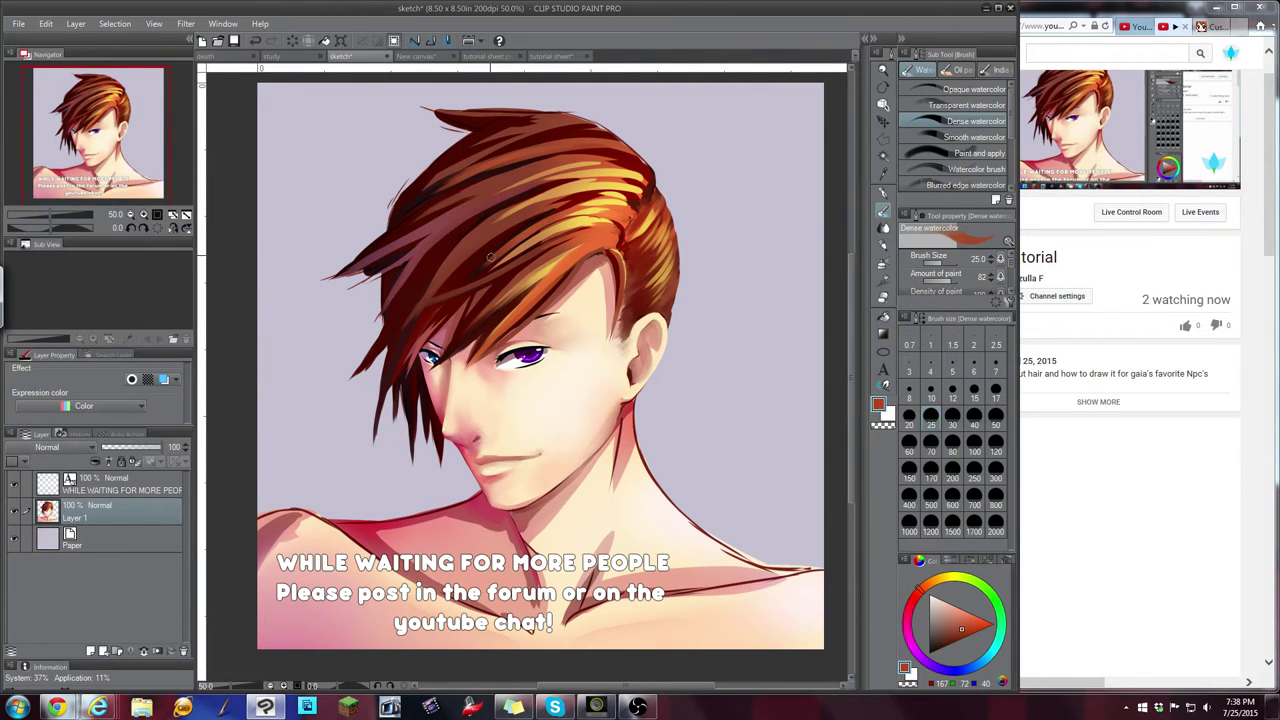
pyautogui.keyDown('alt'); pyautogui.click(478, 117); pyautogui.keyUp('alt')
pyautogui.moveTo(470, 126); pyautogui.dragTo(418, 105)
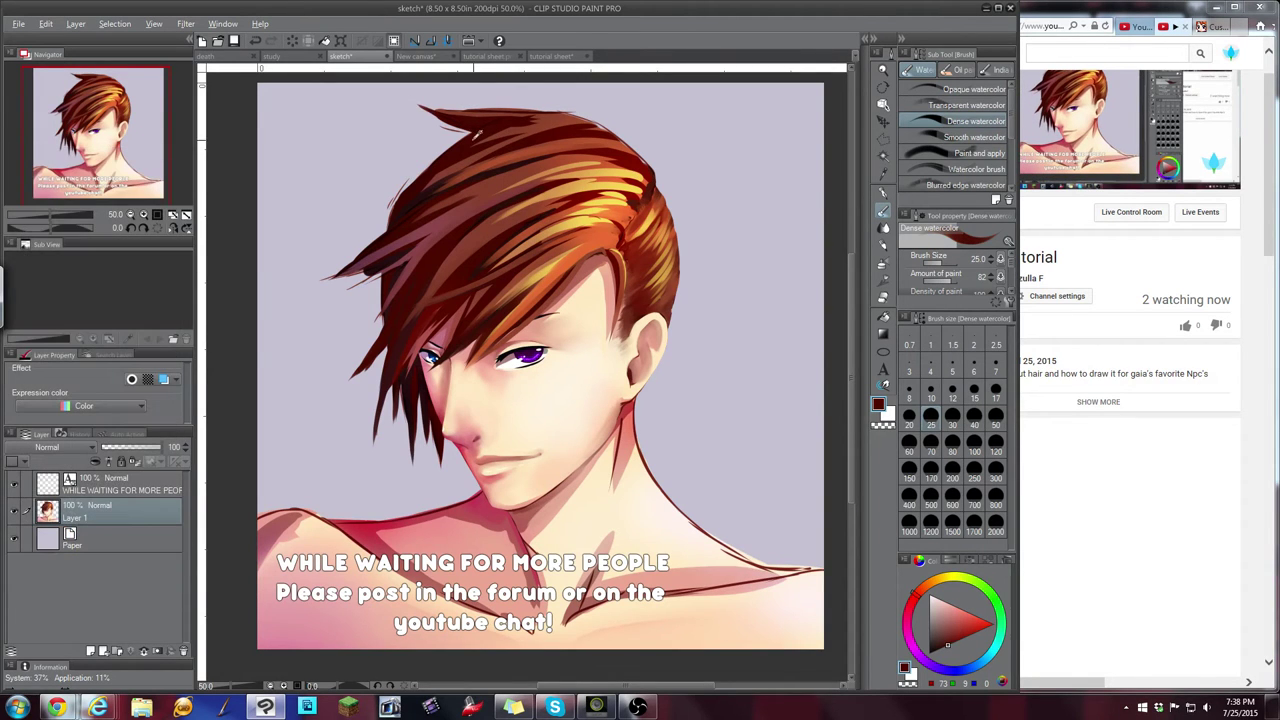
pyautogui.keyDown('alt'); pyautogui.click(512, 127); pyautogui.keyUp('alt')
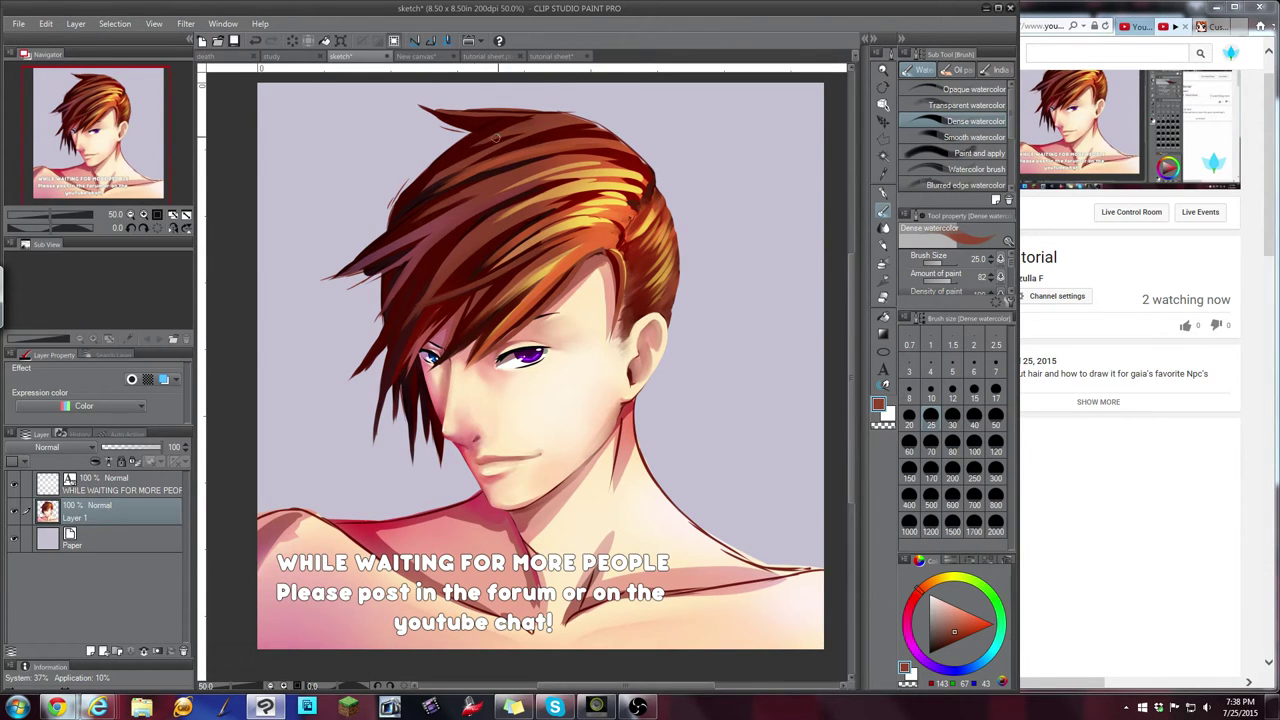
pyautogui.keyDown('alt'); pyautogui.click(466, 152); pyautogui.keyUp('alt')
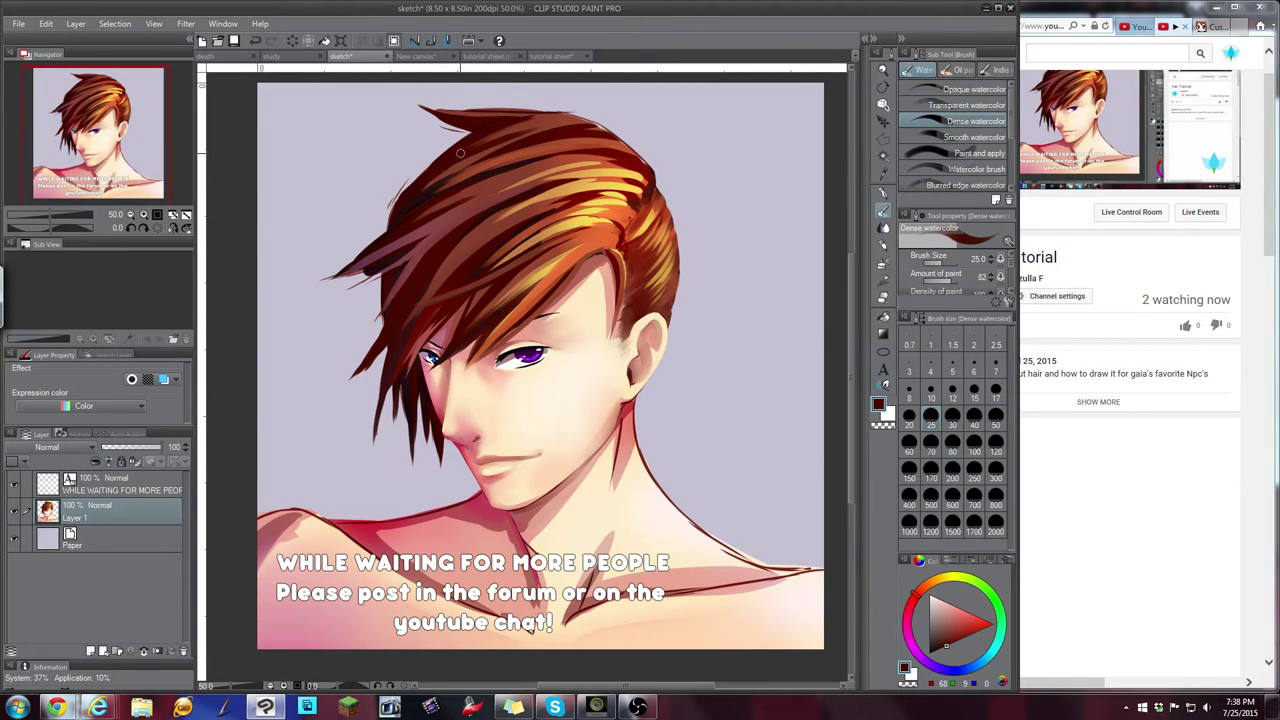
pyautogui.moveTo(438, 157); pyautogui.dragTo(391, 203)
pyautogui.press('alt')
# Touch up the outer edge of the hair behind the ear with sampled dark reds
pyautogui.keyDown('alt'); pyautogui.click(650, 299); pyautogui.keyUp('alt')
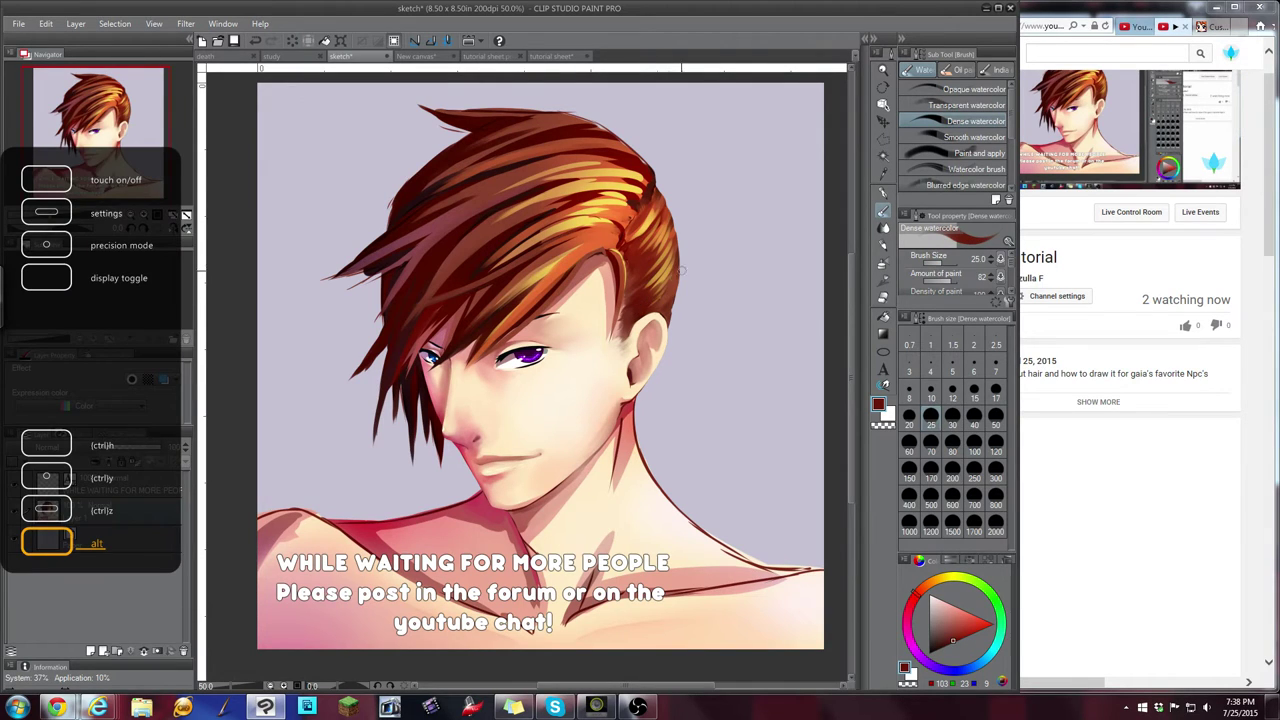
pyautogui.keyDown('alt'); pyautogui.click(680, 274); pyautogui.keyUp('alt')
pyautogui.keyDown('alt'); pyautogui.click(682, 260); pyautogui.keyUp('alt')
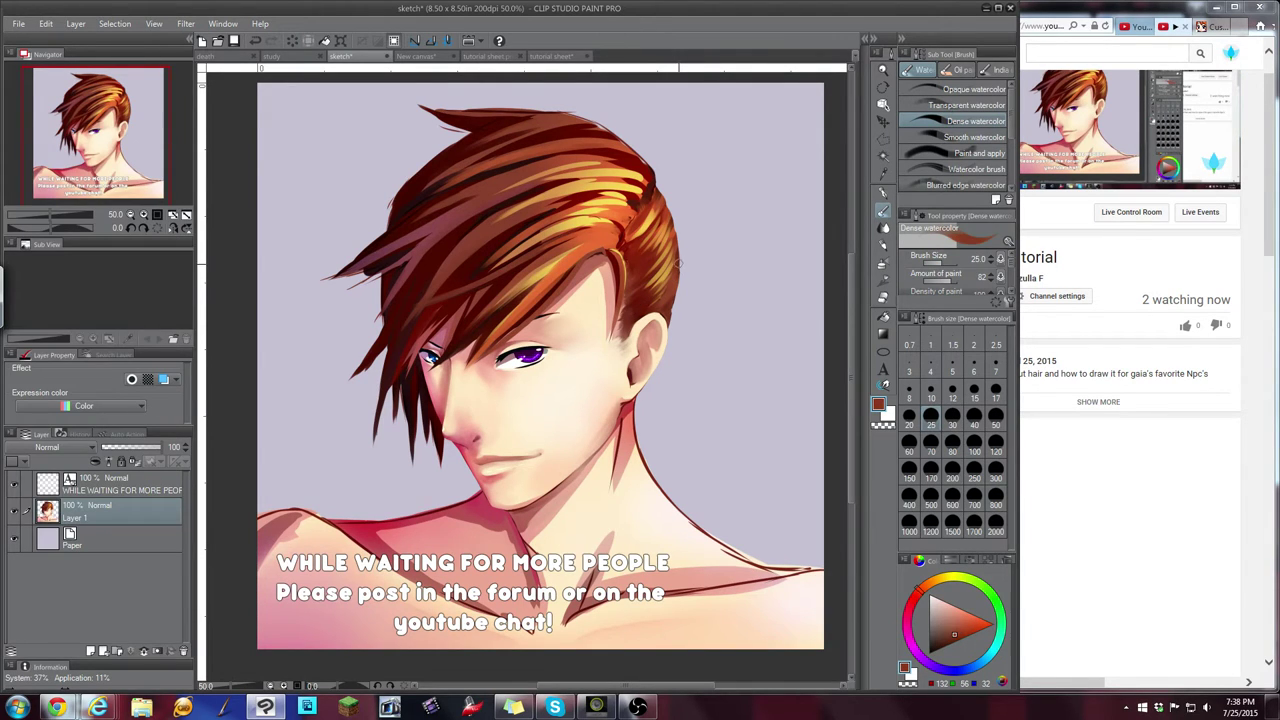
# Paint dark strands through the middle of the swept fringe with deep reds sampled from the hair
pyautogui.keyDown('alt'); pyautogui.click(472, 263); pyautogui.keyUp('alt')
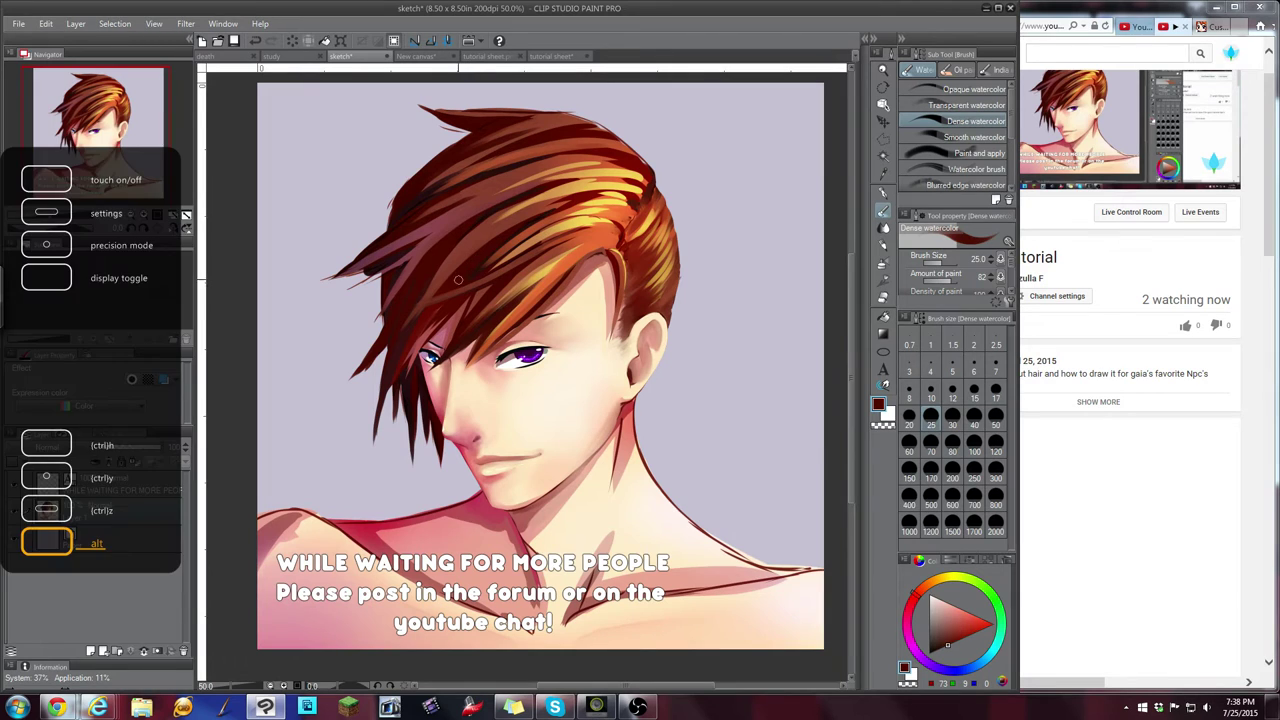
pyautogui.moveTo(479, 258); pyautogui.dragTo(556, 215)
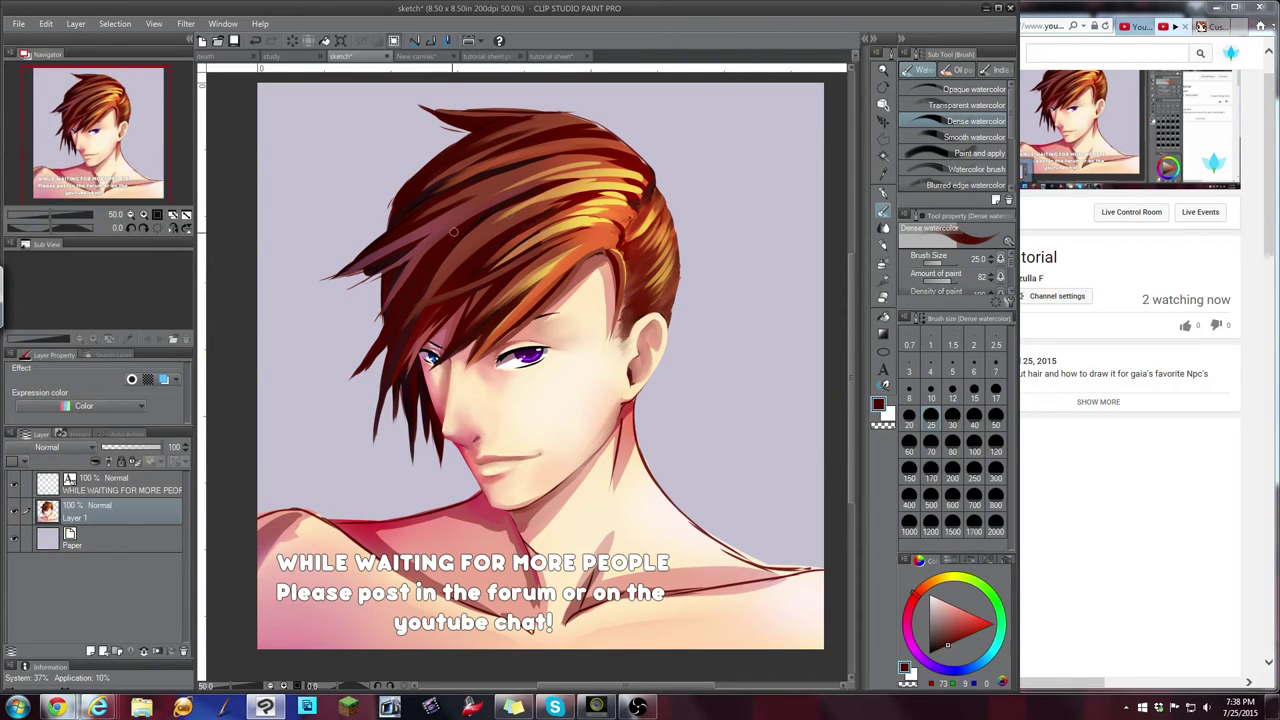
pyautogui.moveTo(434, 264); pyautogui.dragTo(494, 217)
pyautogui.keyDown('alt'); pyautogui.click(519, 198); pyautogui.keyUp('alt')
pyautogui.keyDown('alt'); pyautogui.click(521, 196); pyautogui.keyUp('alt')
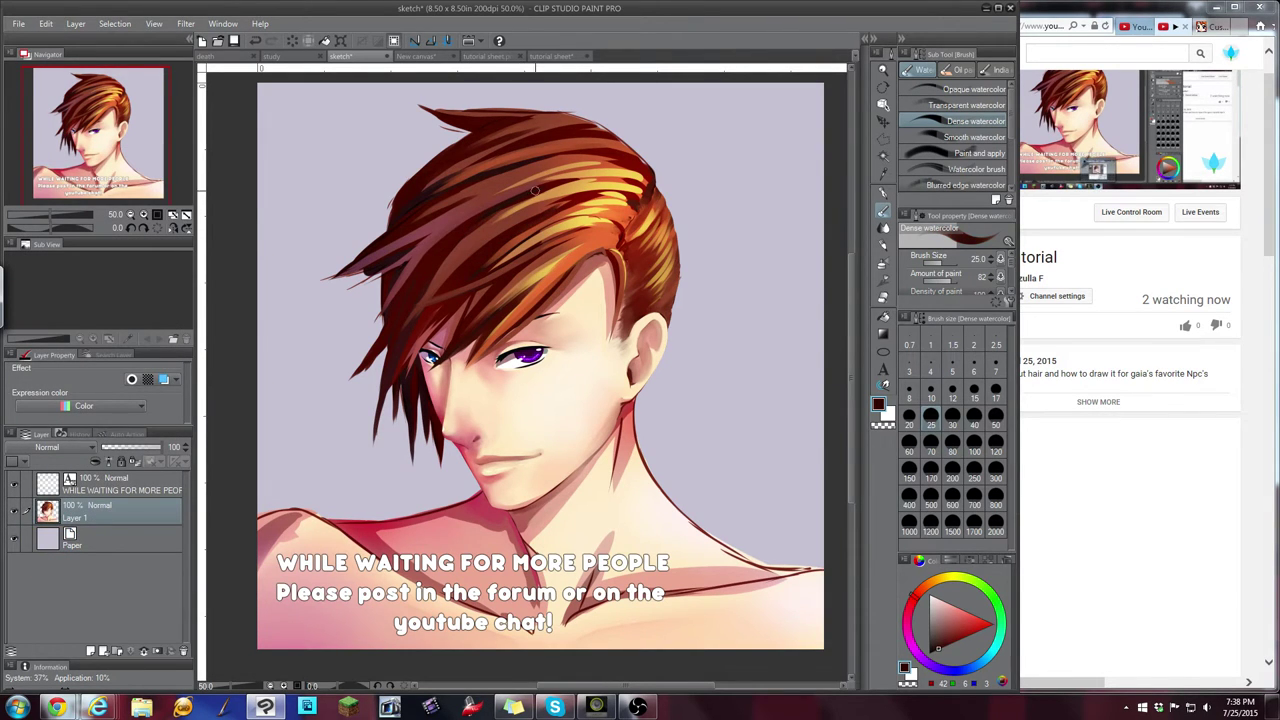
# Mute the Hair Tutorial stream in the browser and open the "Official NPCon FanArt Workshop" thread from the Gaia Online notices
pyautogui.click(1212, 26)
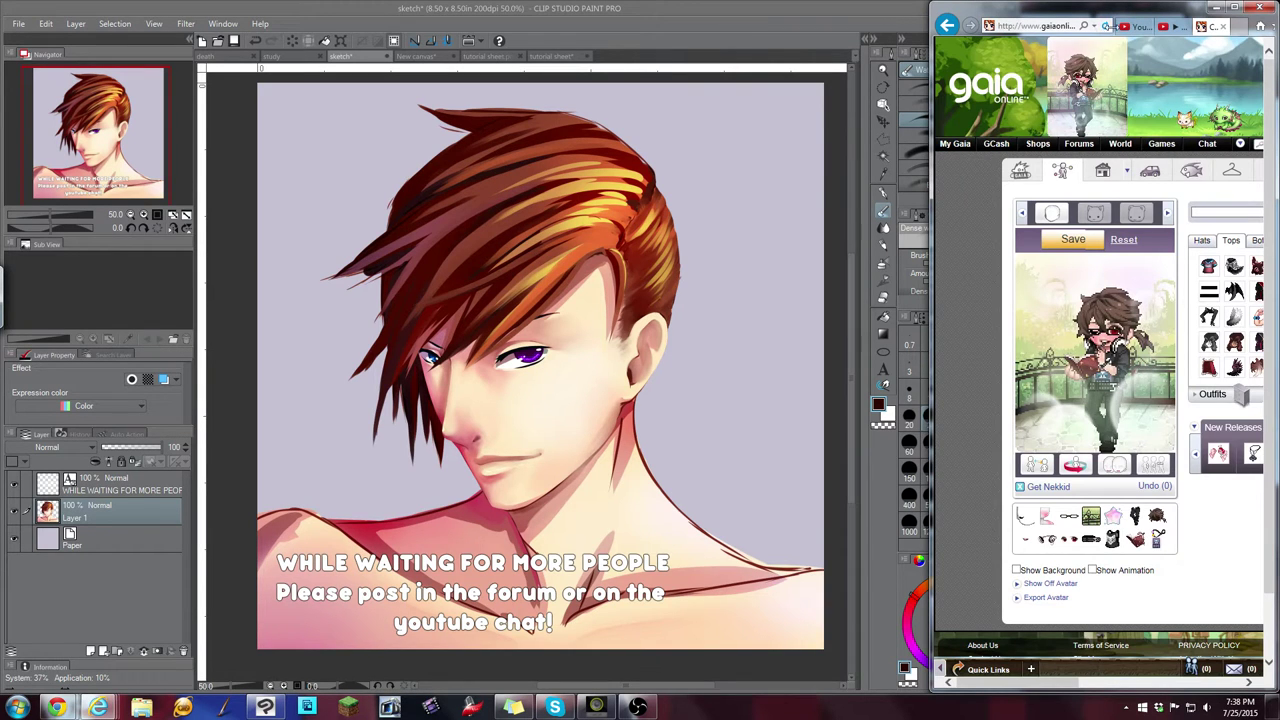
pyautogui.click(1140, 26)
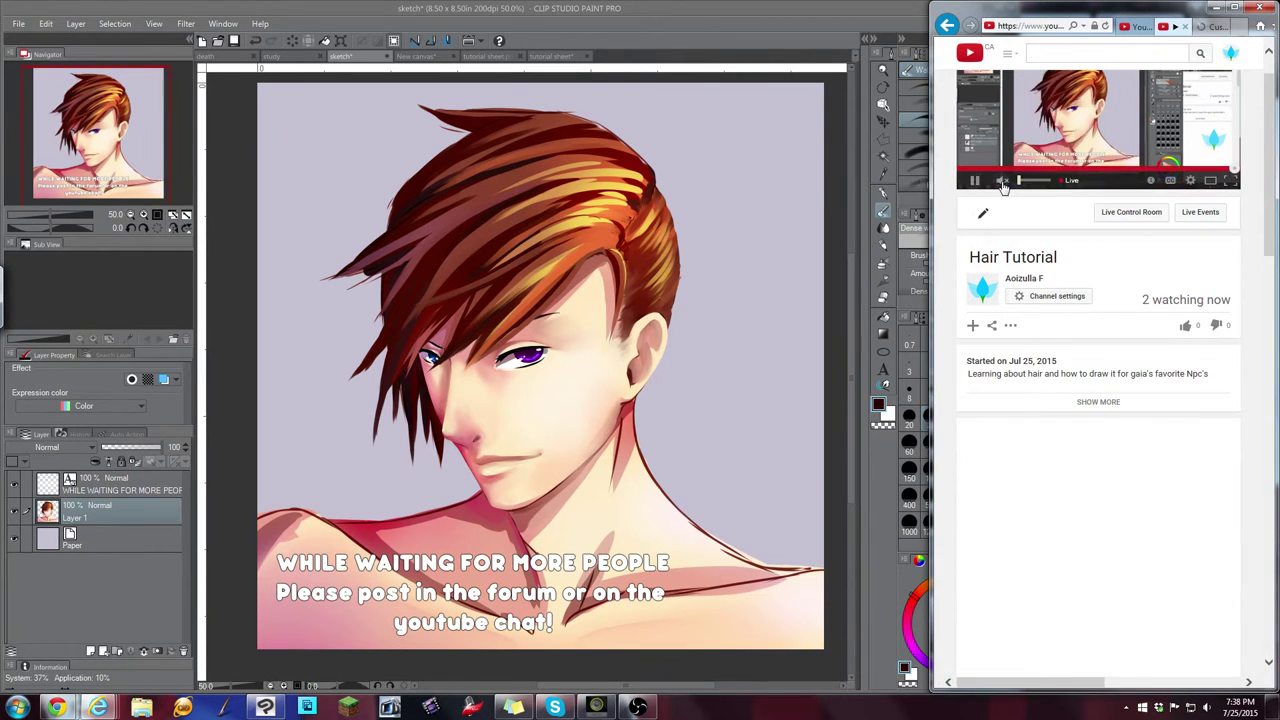
pyautogui.click(1208, 28)
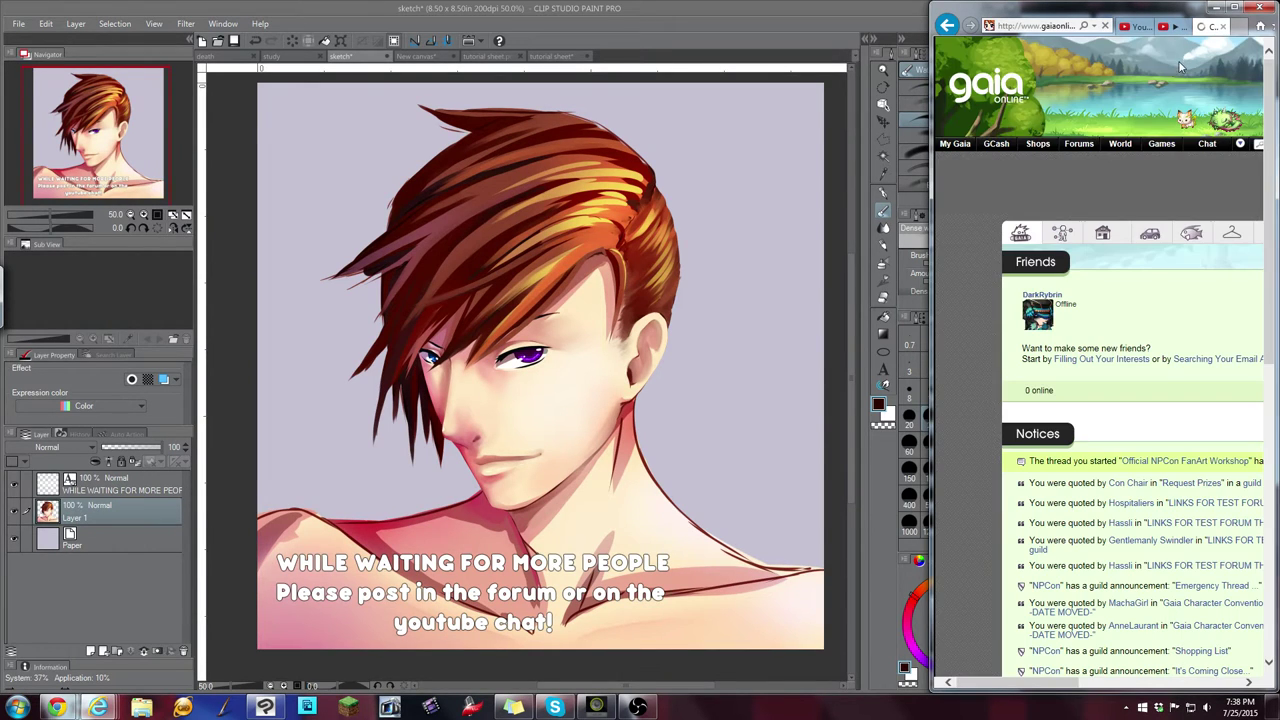
pyautogui.scroll(-3, 1185, 112)
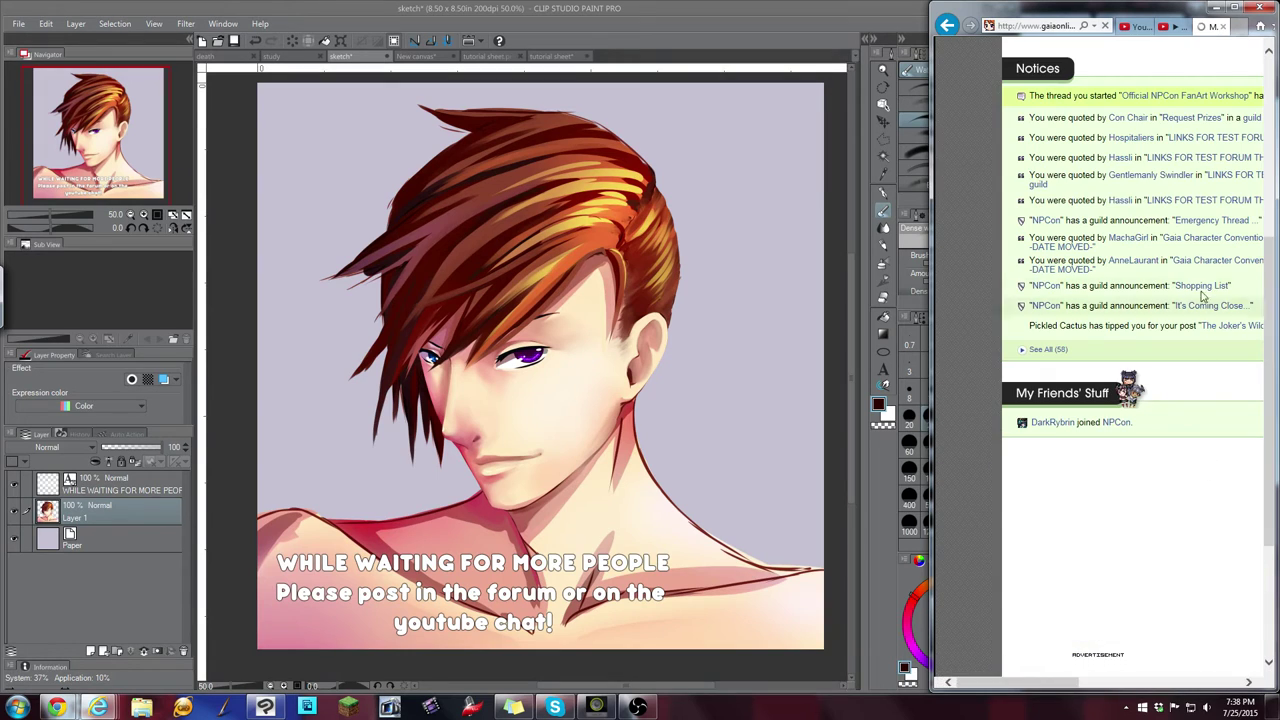
pyautogui.click(1187, 99)
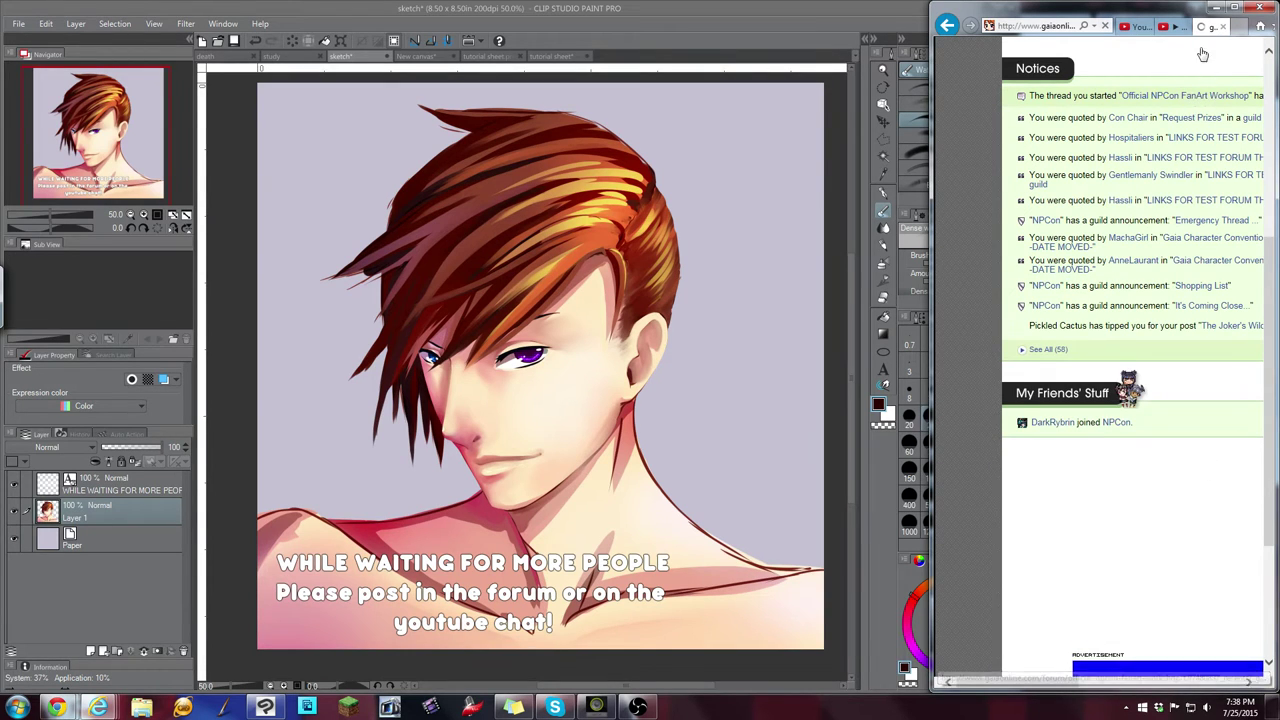
# Find the newest viewer post in the workshop thread and quote its comment about being unable to use the chat in a reply
pyautogui.moveTo(1269, 96); pyautogui.dragTo(1273, 385)
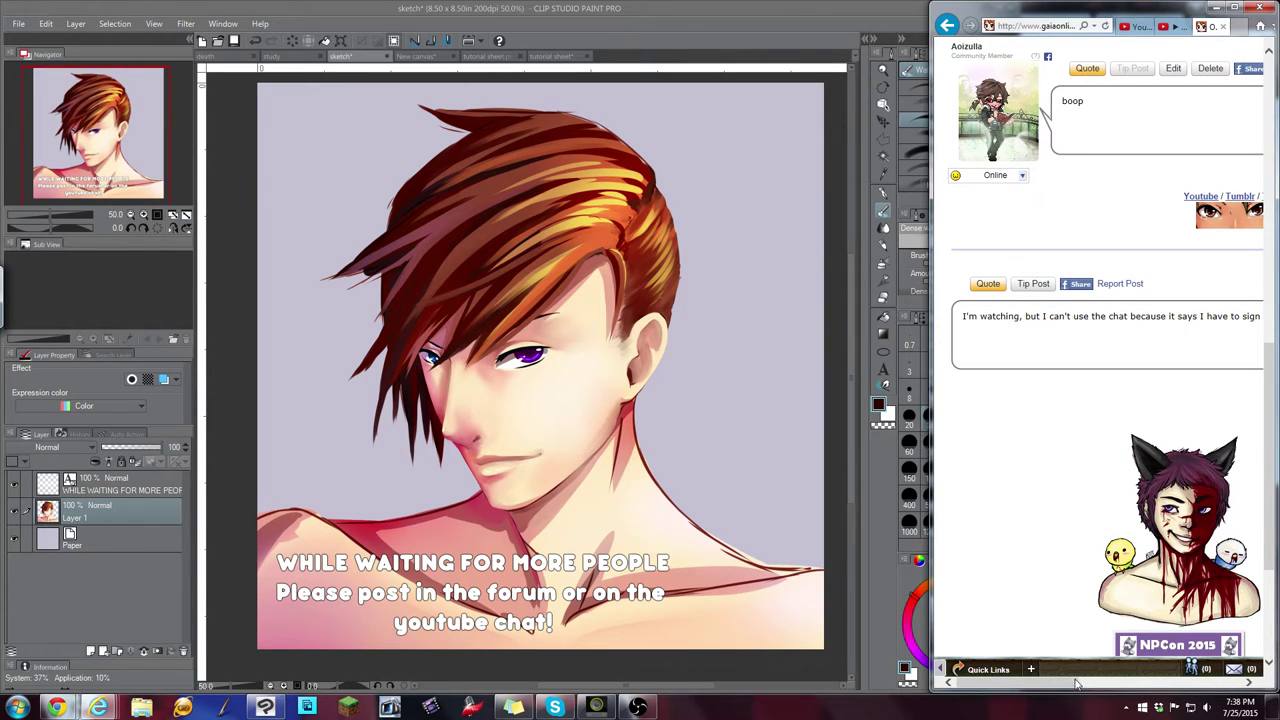
pyautogui.moveTo(1077, 684); pyautogui.dragTo(1056, 577)
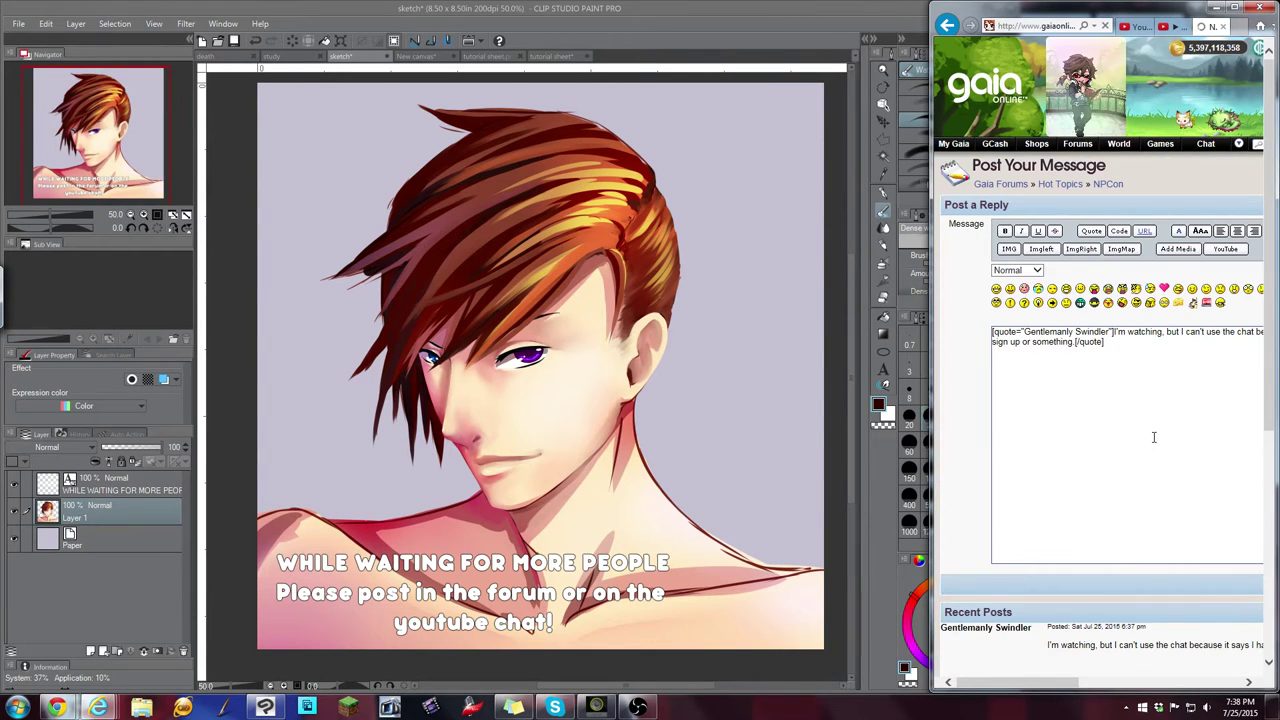
pyautogui.click(1065, 470)
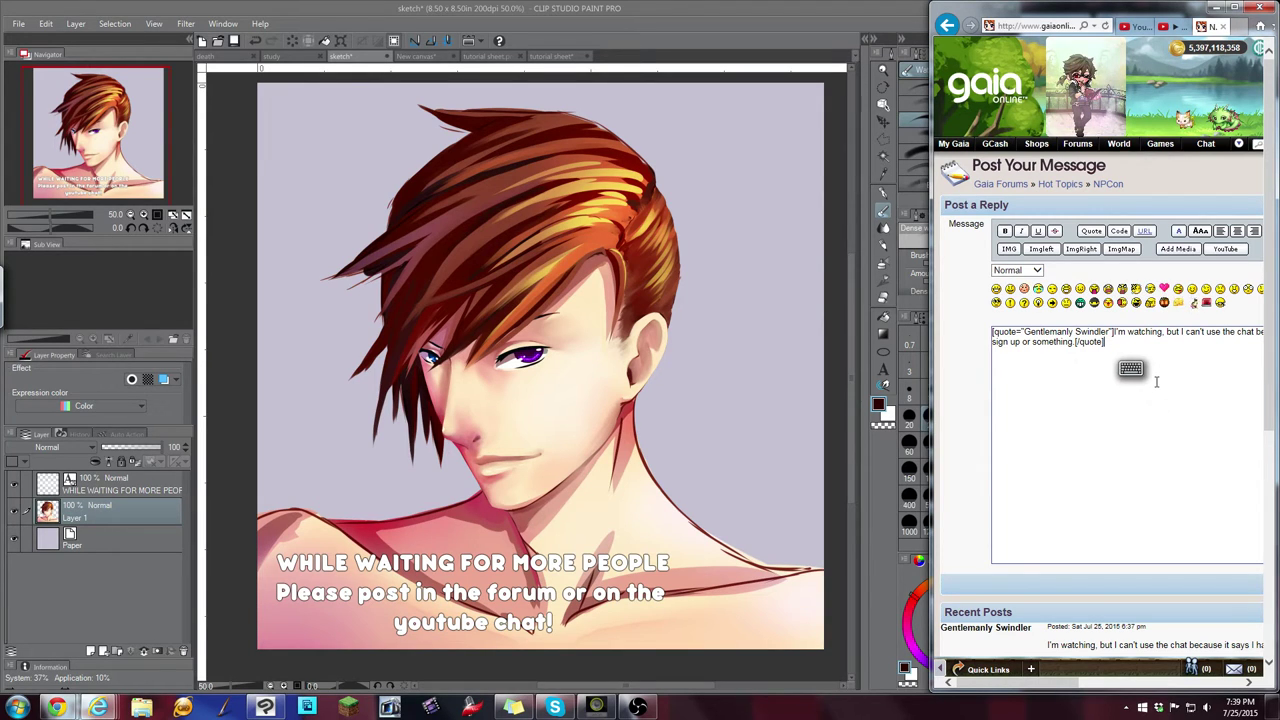
# Write "Thanks! I checki here frequently so its good to put any questions or request here XP" below the quote and submit the reply
pyautogui.press('Return')
pyautogui.write('Thanks')
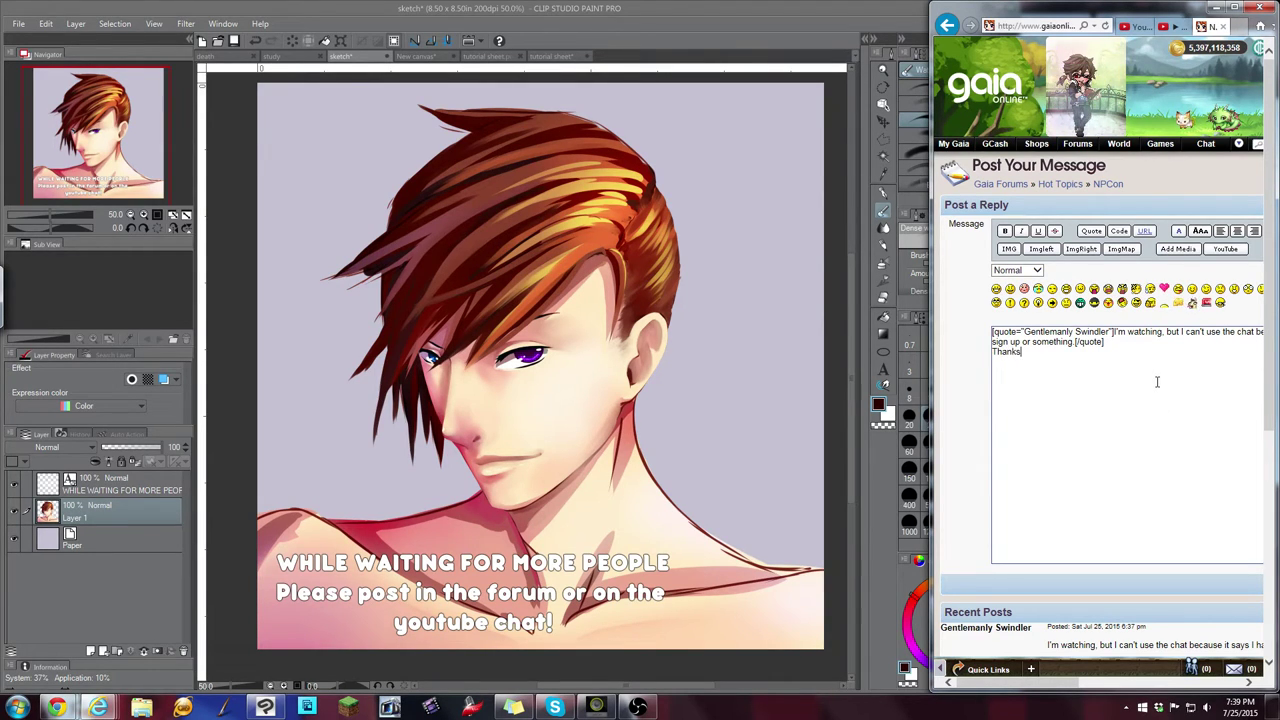
pyautogui.write('! ')
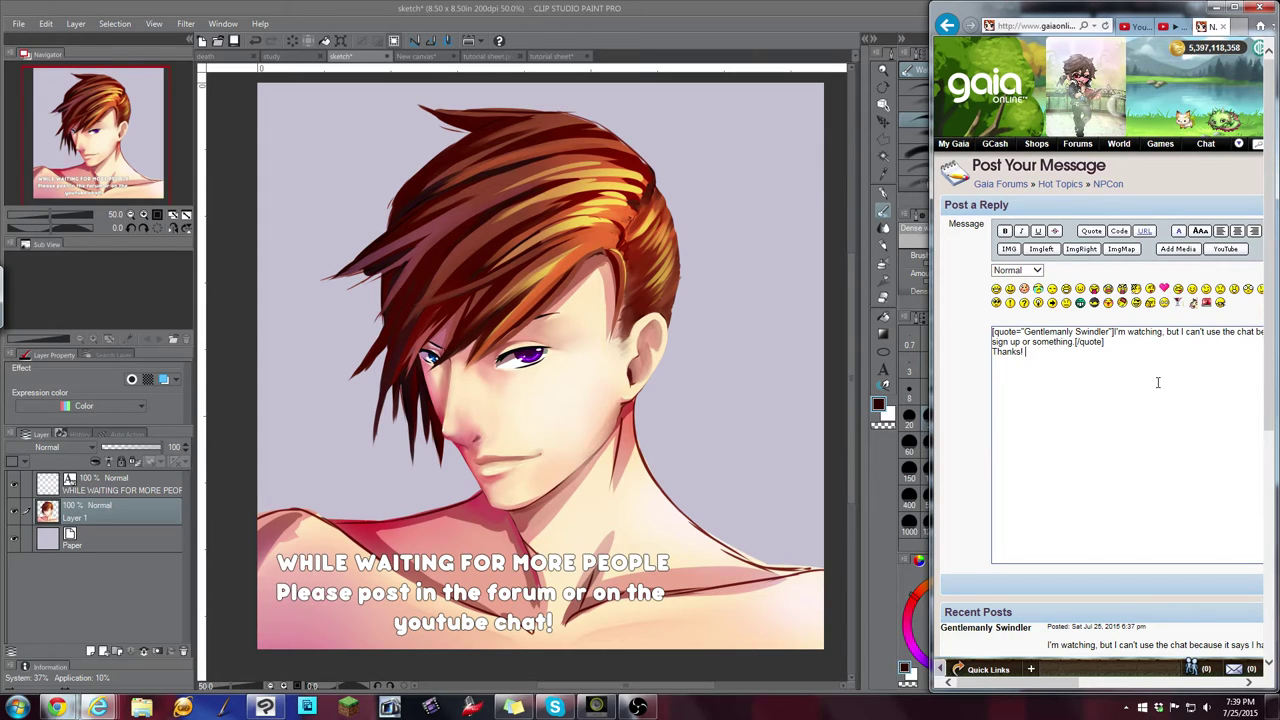
pyautogui.write('I checki her')
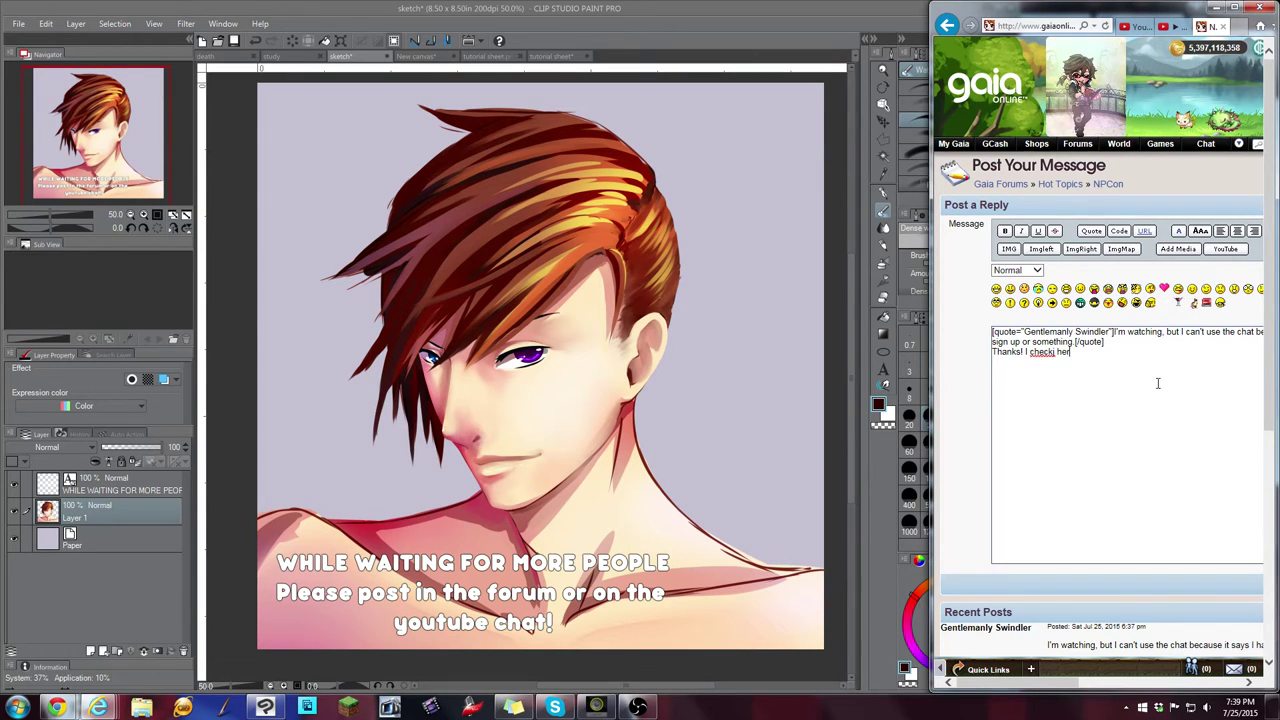
pyautogui.write('e frequ')
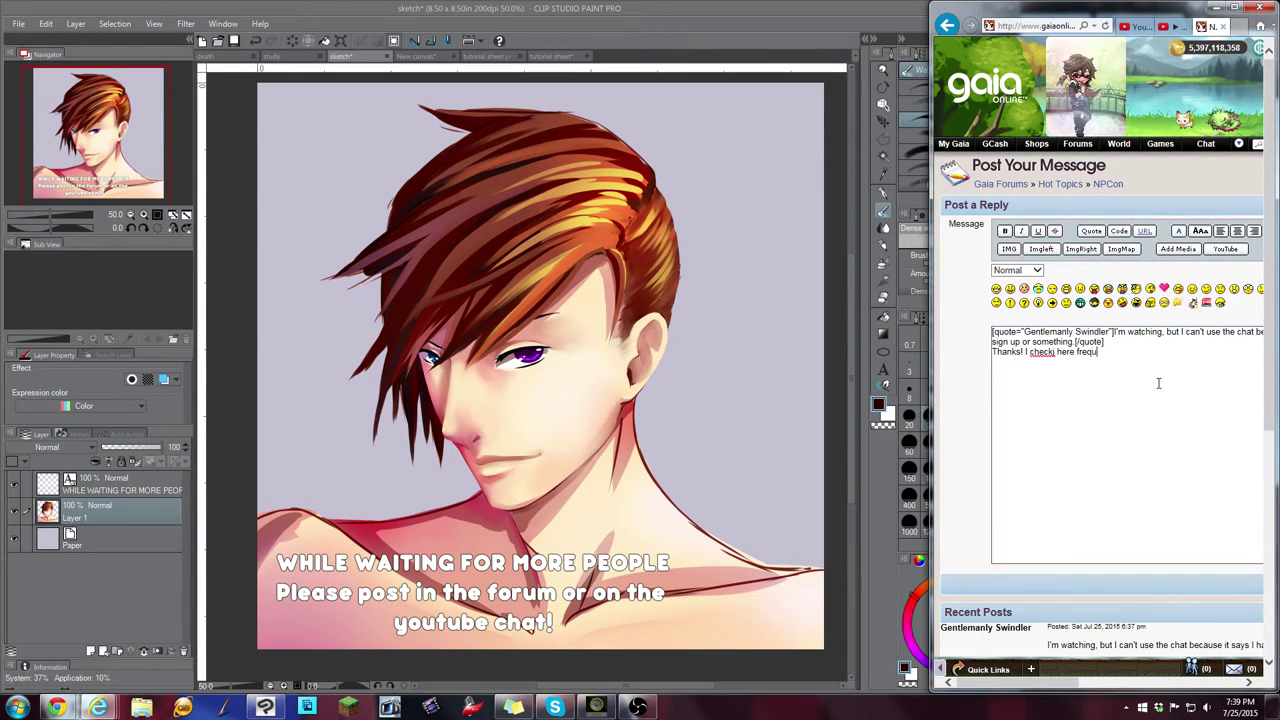
pyautogui.write('ently so its a')
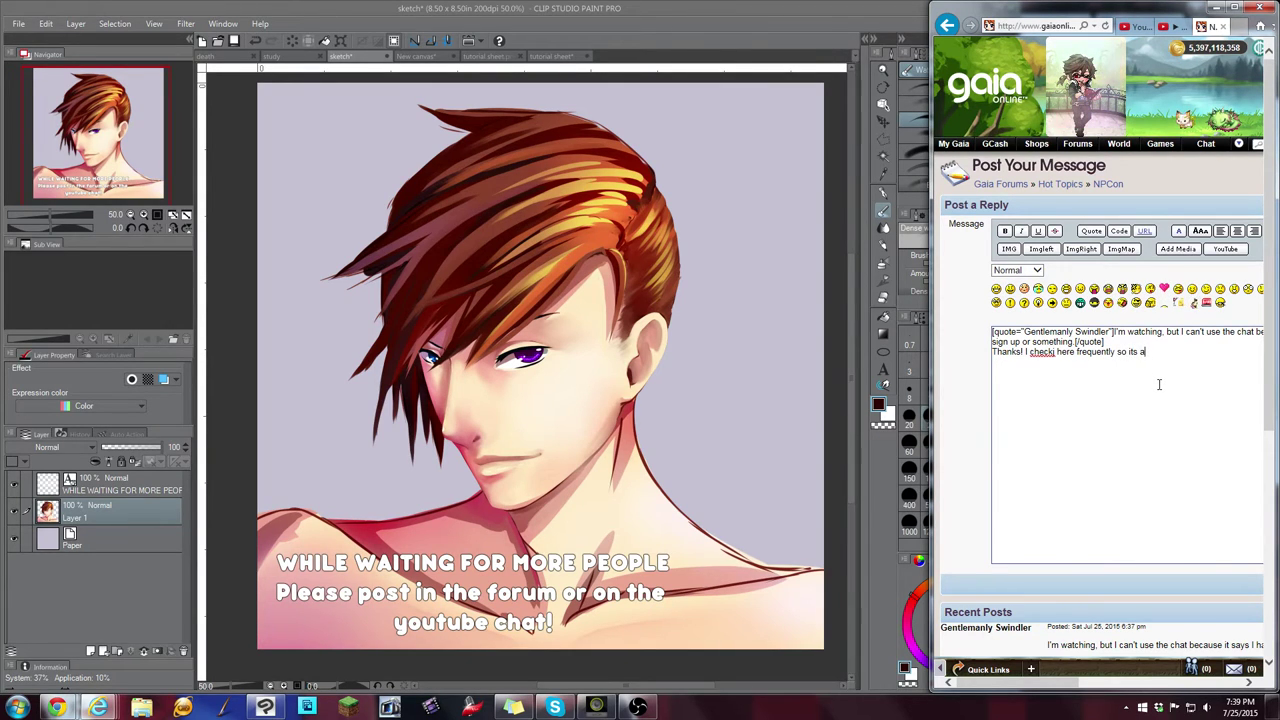
pyautogui.press('BackSpace')
pyautogui.write('good to put any')
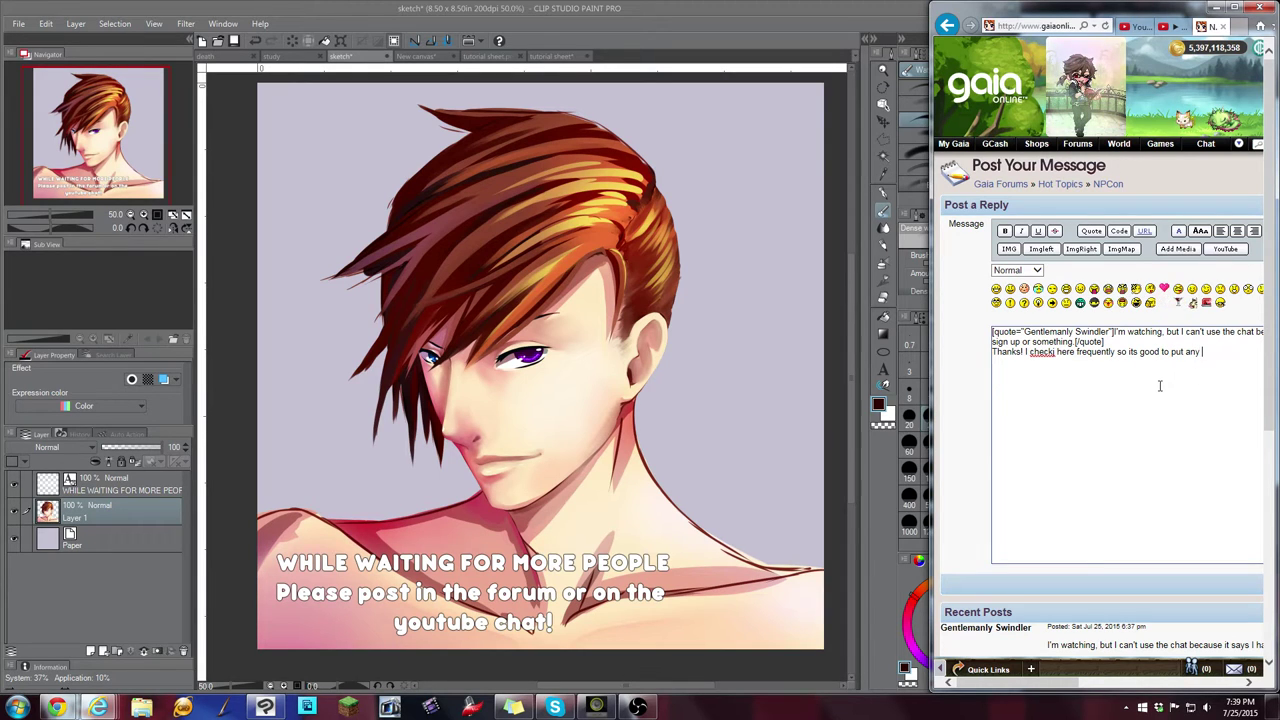
pyautogui.write(' questions')
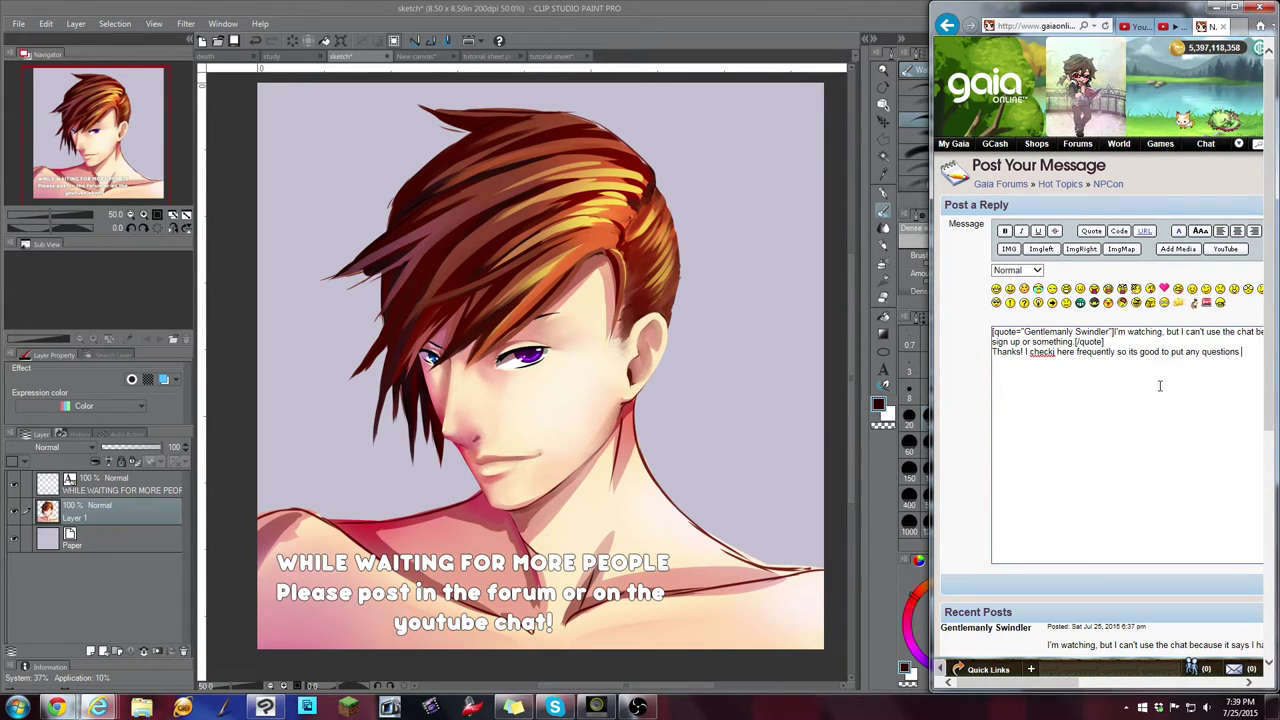
pyautogui.write(' or reques')
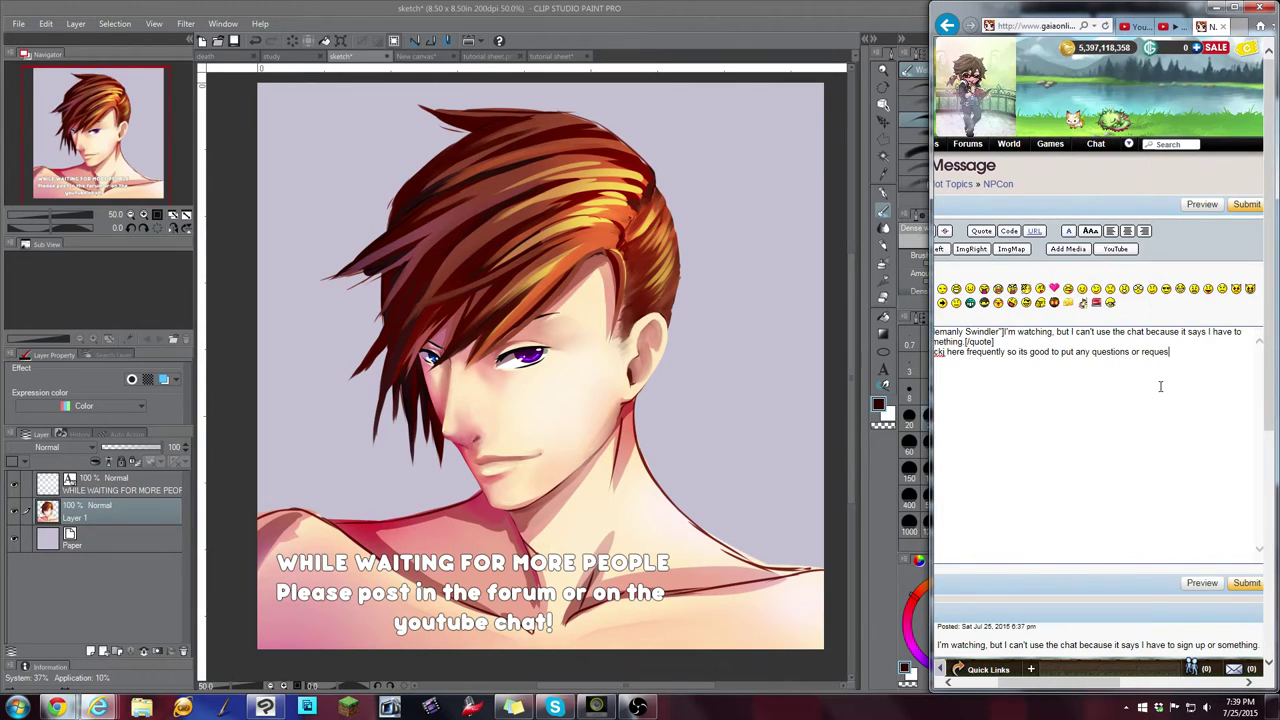
pyautogui.write('t here XP')
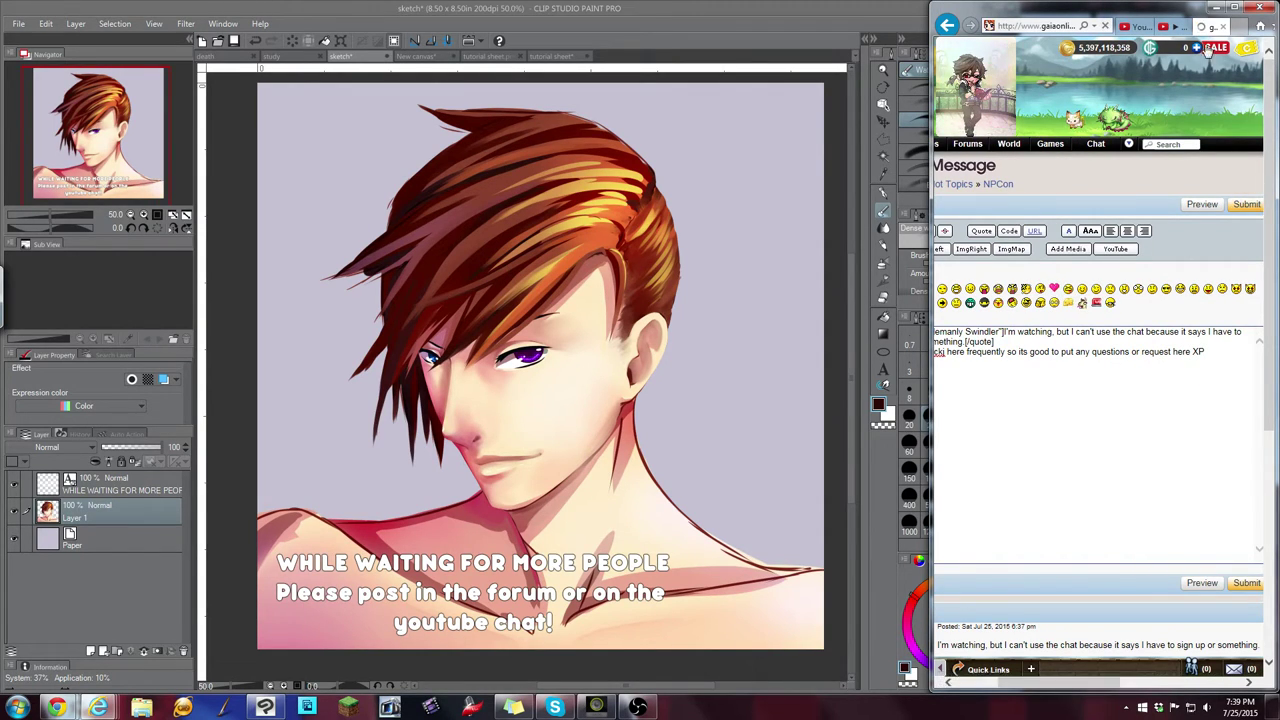
# Switch to Clip Studio Paint, sample highlight and shadow tones from the portrait's hair, and bring up the Hair Tutorial stream in the browser
pyautogui.click(781, 31)
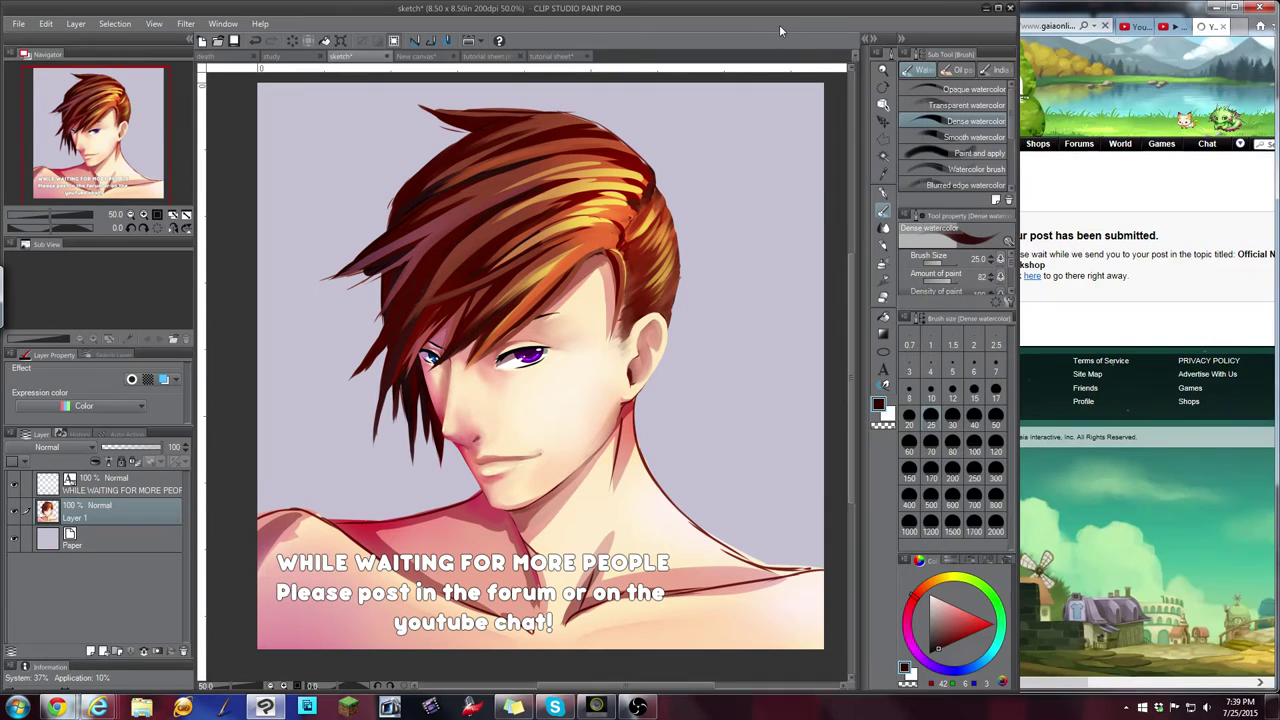
pyautogui.keyDown('alt'); pyautogui.click(558, 284); pyautogui.keyUp('alt')
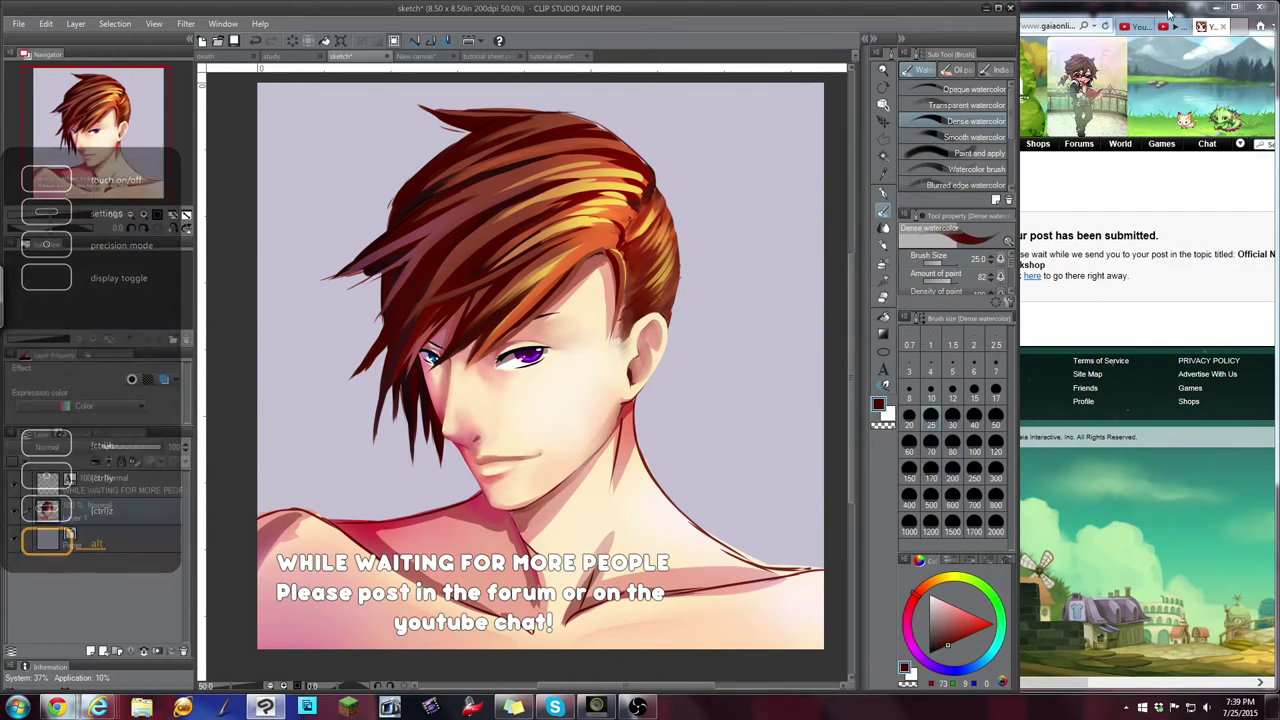
pyautogui.click(1168, 26)
pyautogui.click(763, 29)
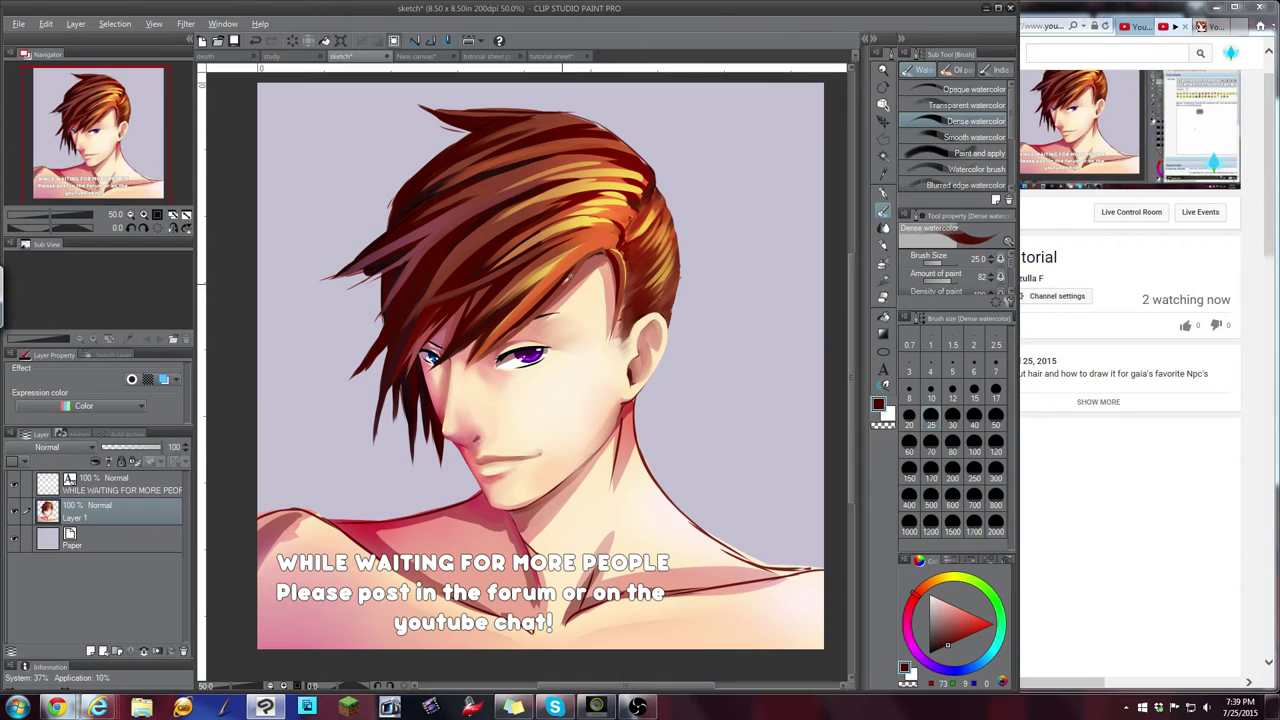
pyautogui.press('alt')
pyautogui.click(87, 142)
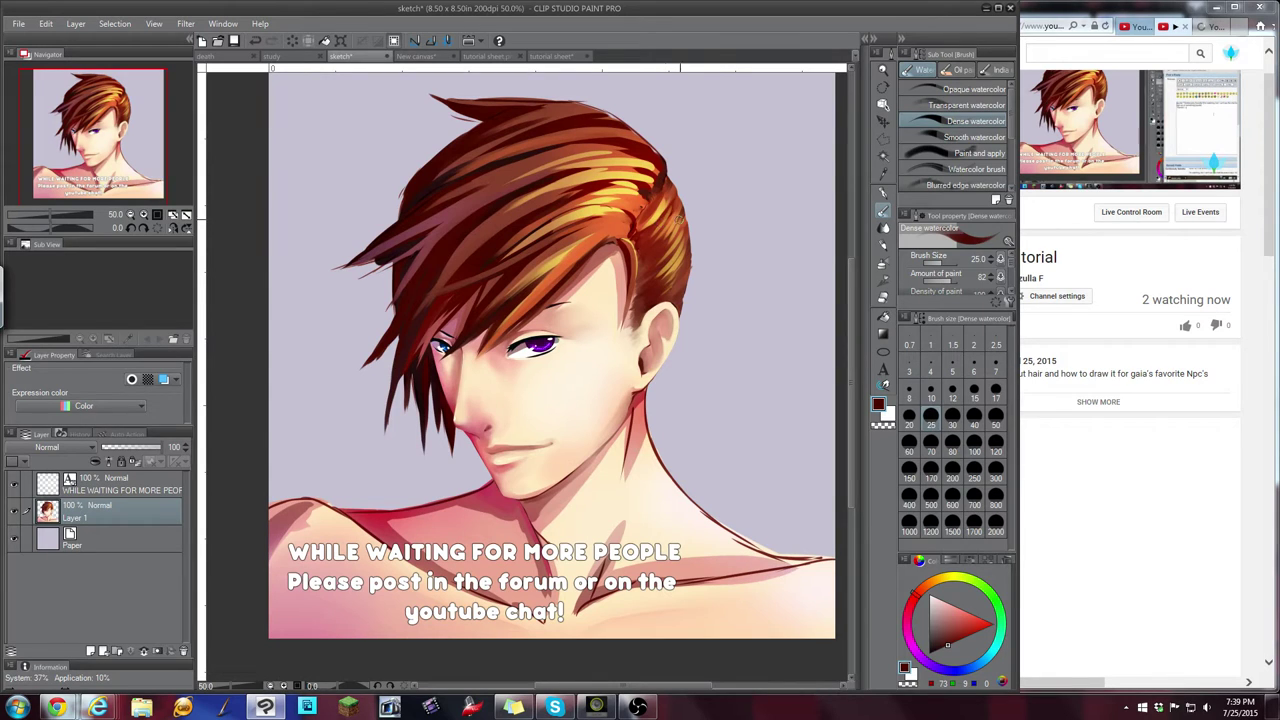
pyautogui.keyDown('alt'); pyautogui.click(663, 209); pyautogui.keyUp('alt')
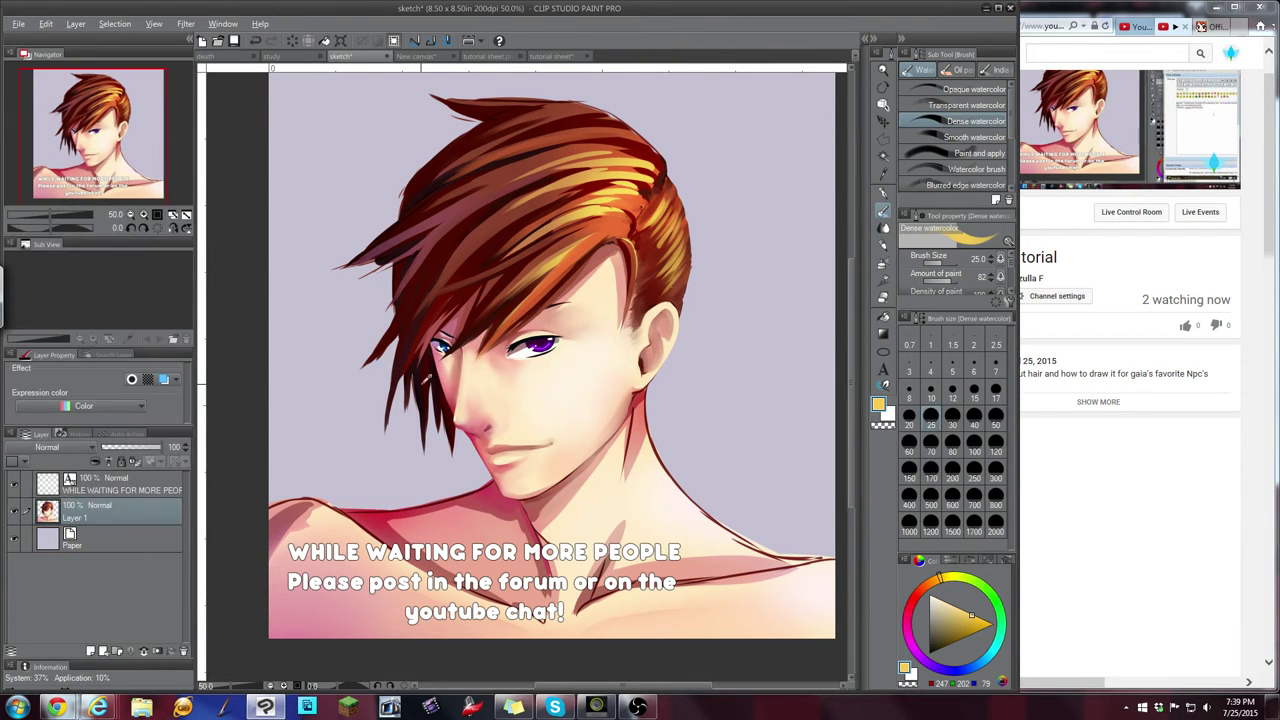
pyautogui.keyDown('alt'); pyautogui.click(420, 384); pyautogui.keyUp('alt')
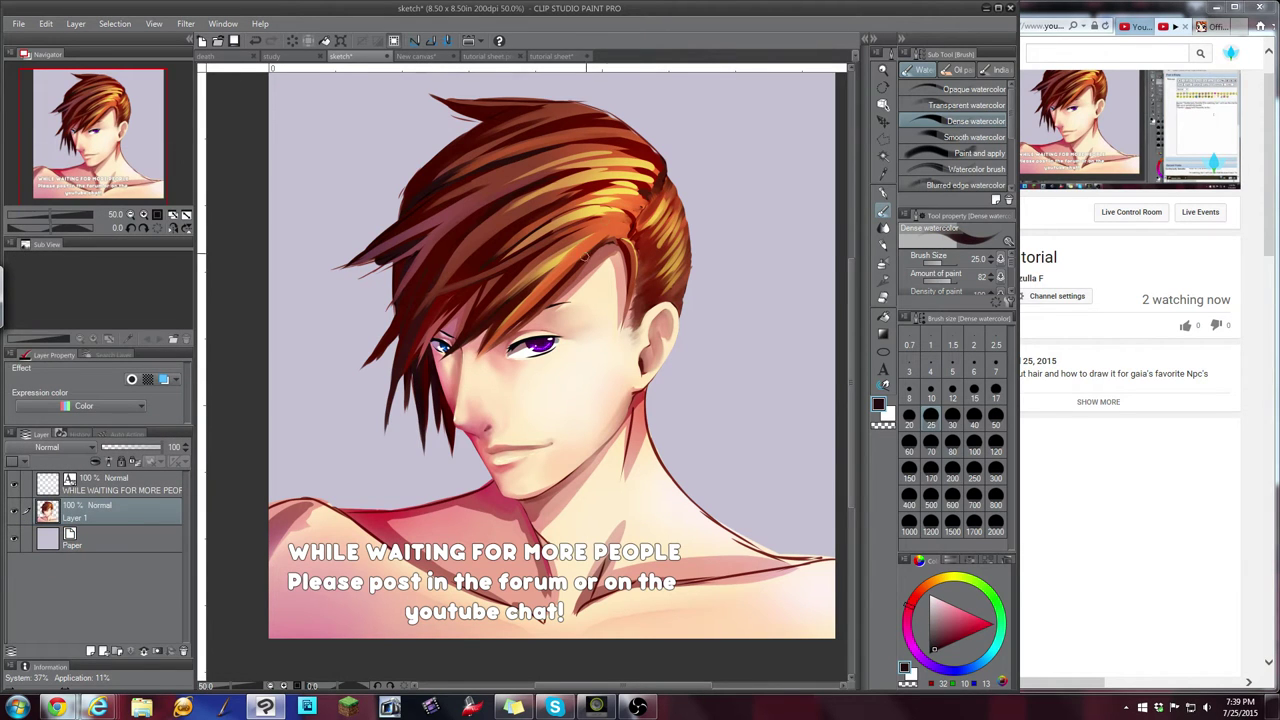
# Sample a red from the portrait's neck and paint a short shading stroke down the side of the neck
pyautogui.click(418, 57)
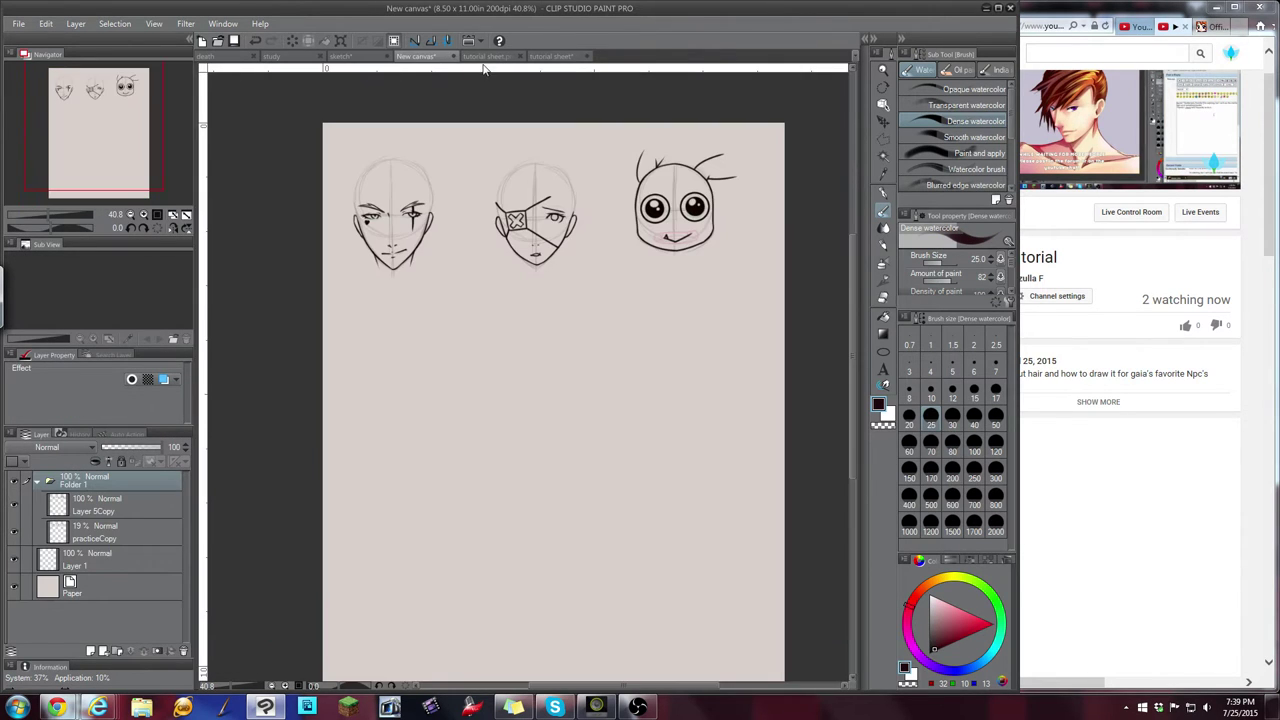
pyautogui.click(340, 57)
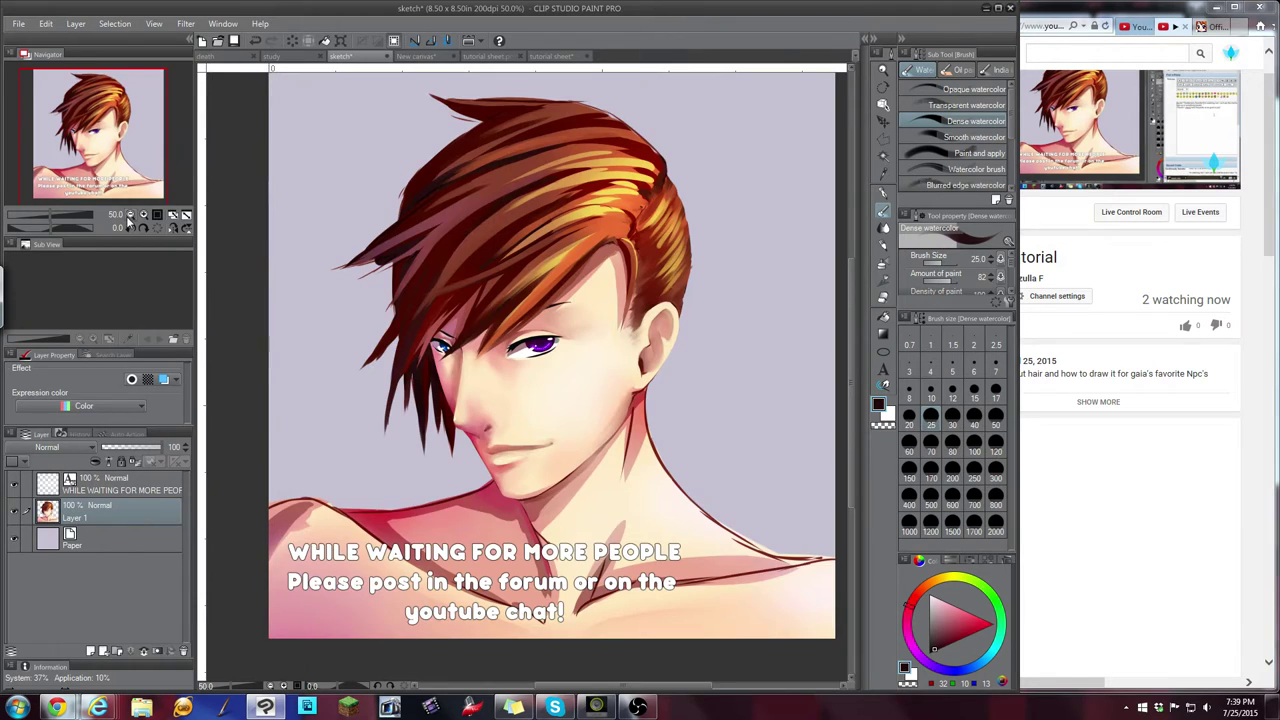
pyautogui.hotkey('ctrl', '-')
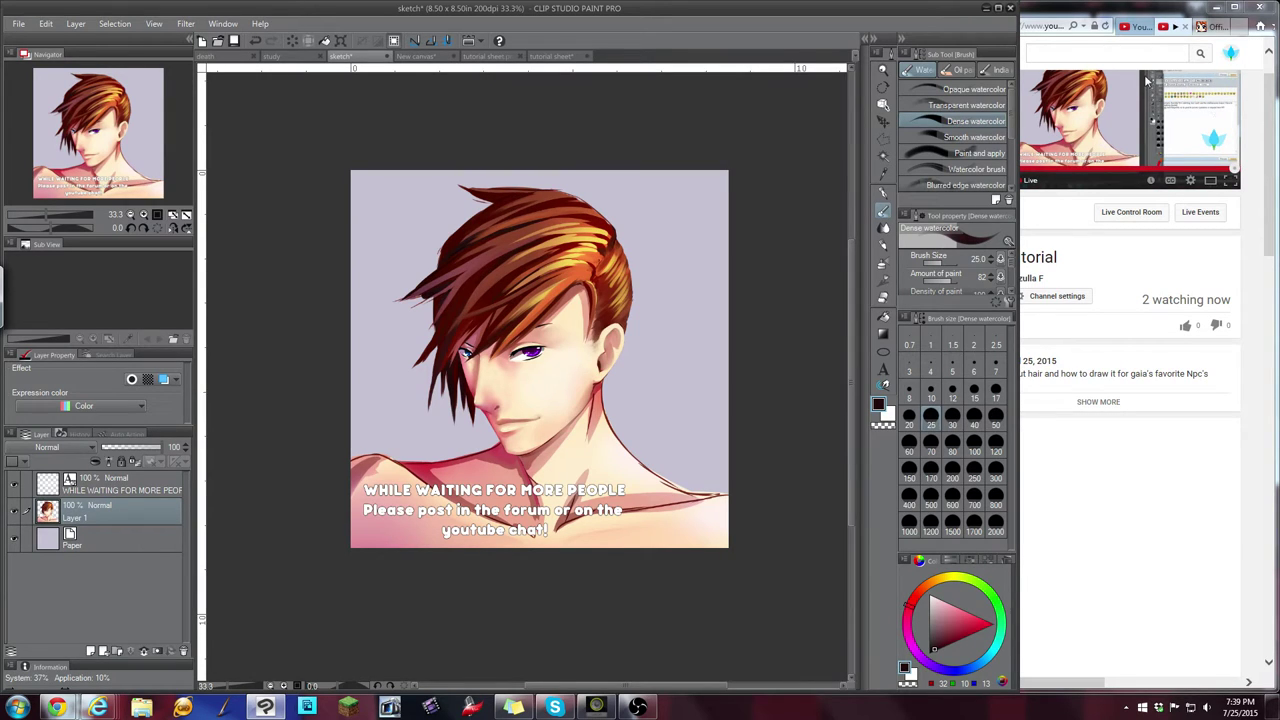
pyautogui.keyDown('alt'); pyautogui.click(597, 390); pyautogui.keyUp('alt')
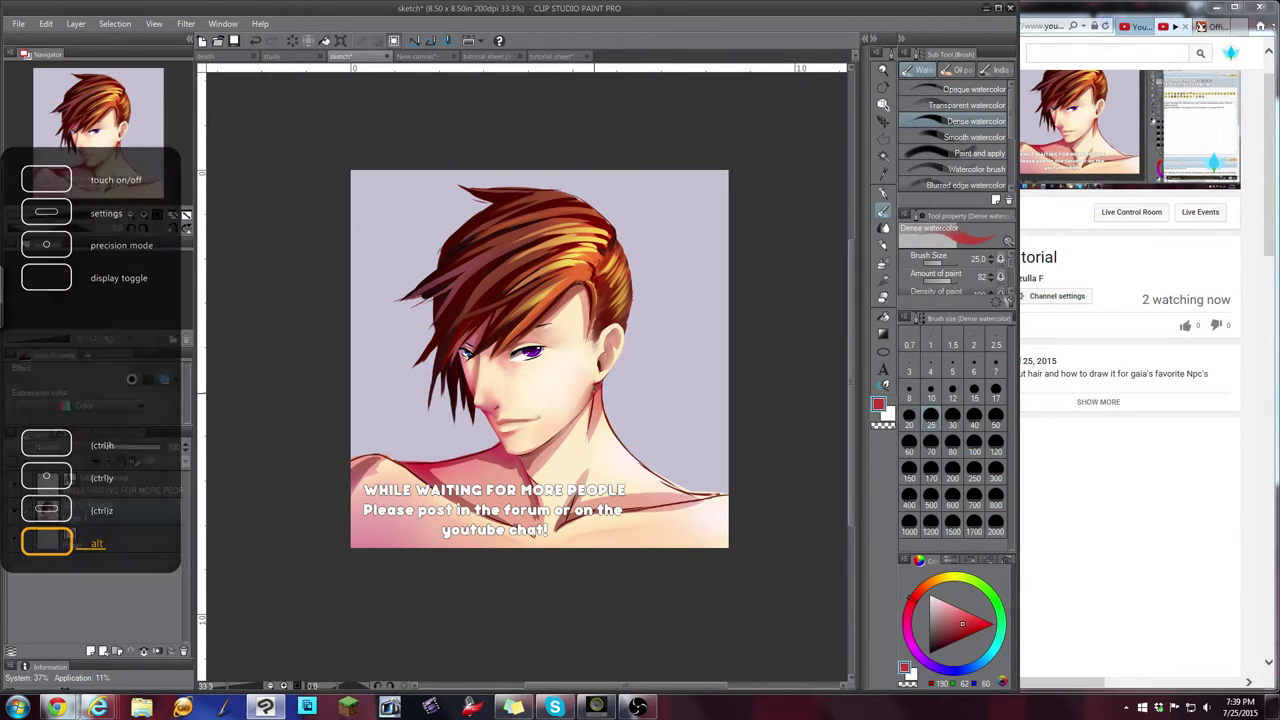
pyautogui.moveTo(589, 404); pyautogui.dragTo(584, 445)
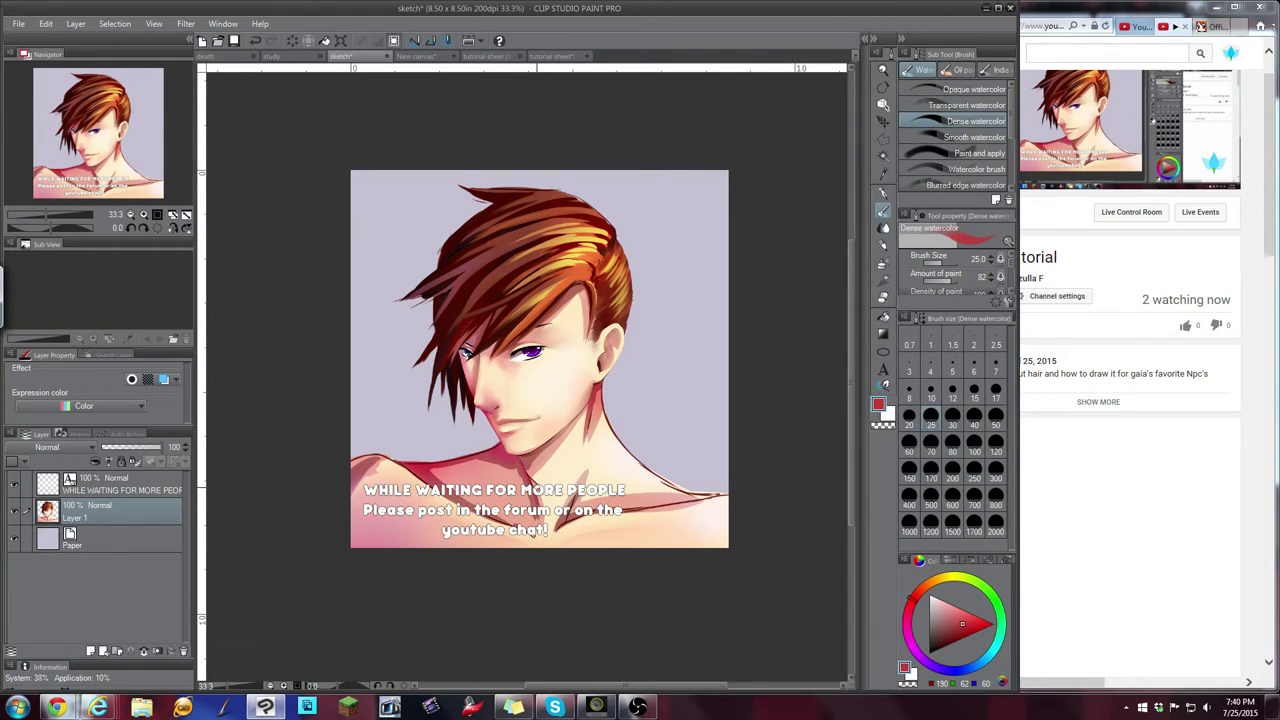
# Check the live broadcast in Open Broadcaster Software, test the Hair Tutorial stream's sound in the browser, and return to Clip Studio Paint
pyautogui.click(1162, 22)
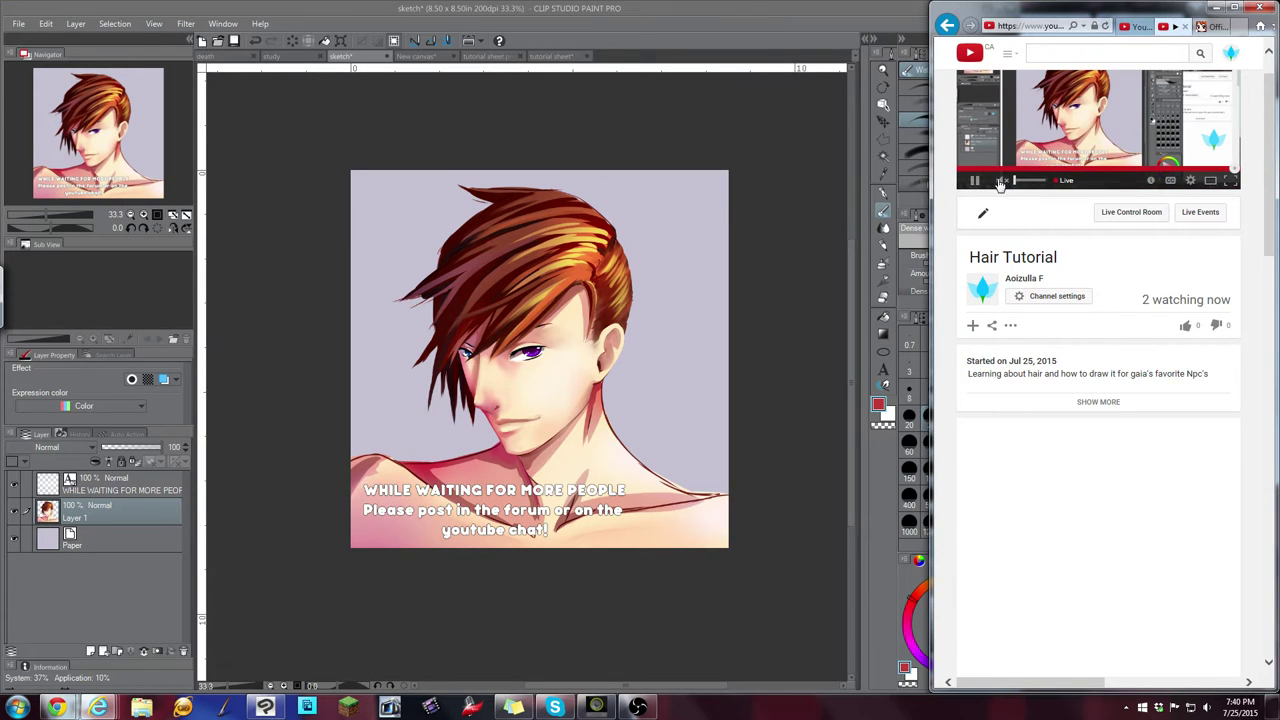
pyautogui.click(638, 707)
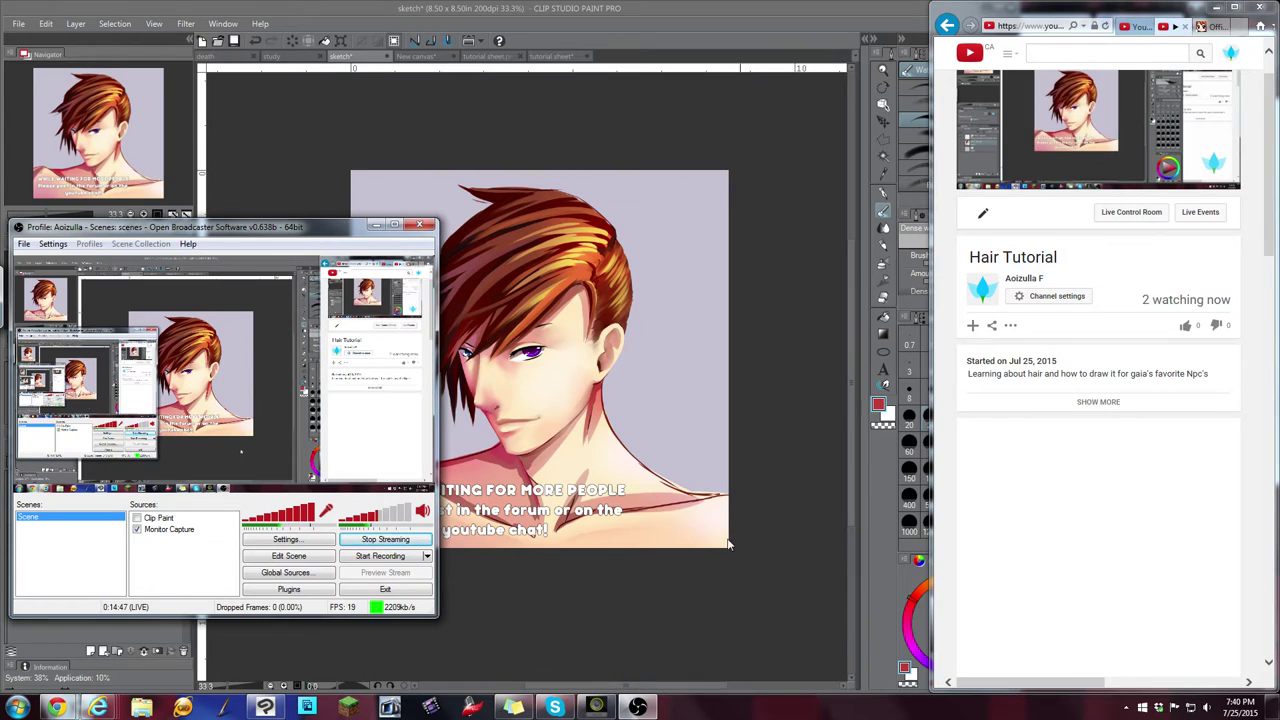
pyautogui.click(1001, 182)
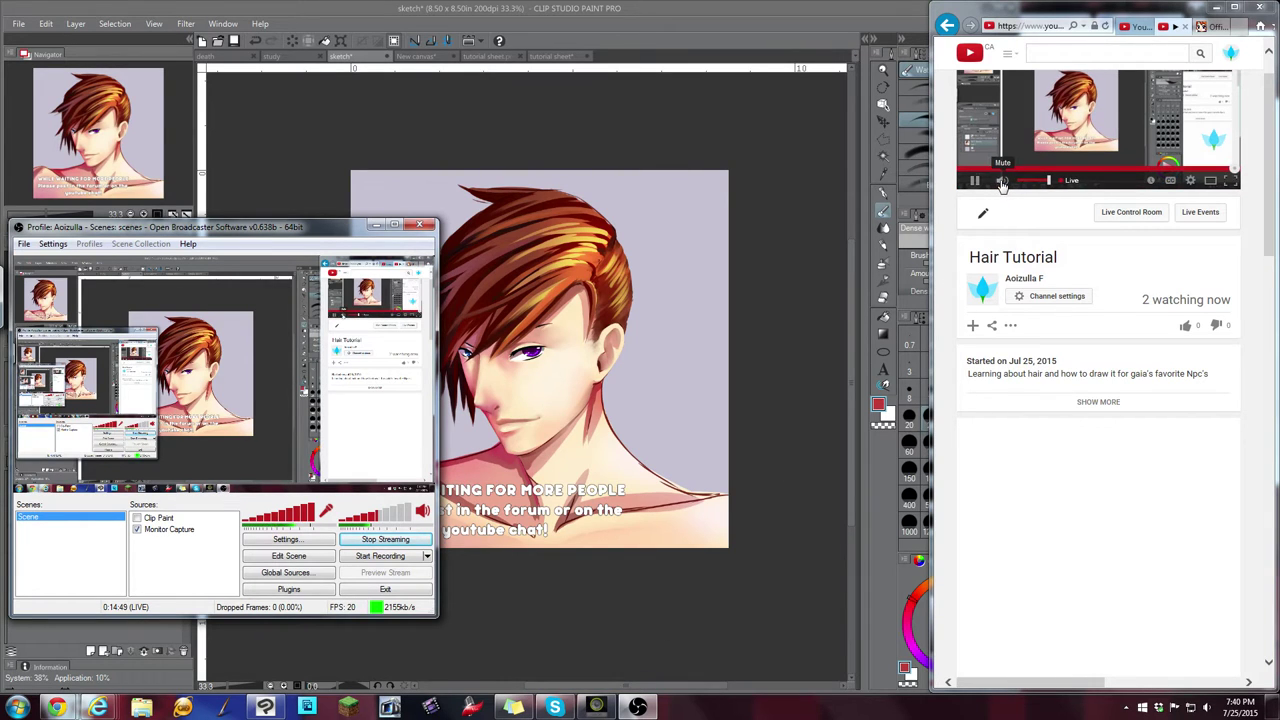
pyautogui.click(789, 29)
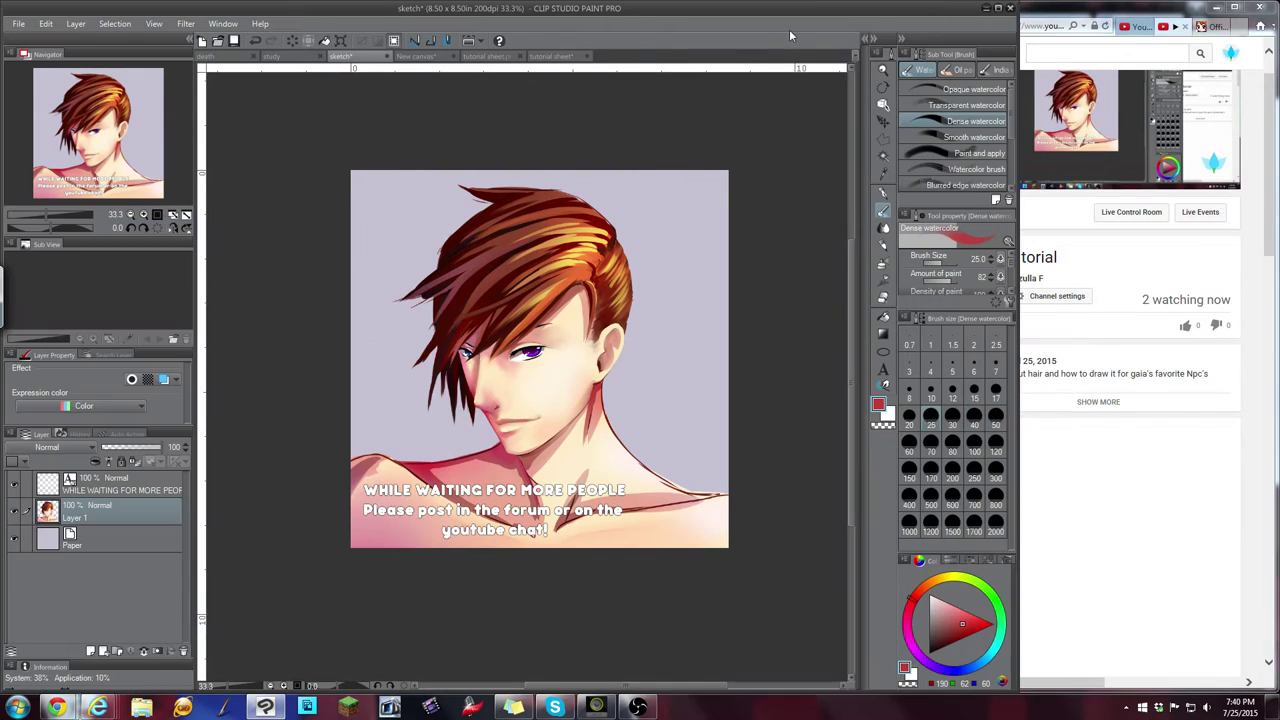
# Examine the tutorial sheet's face, eye, nose and mouth sections alongside the practice faces on the new canvas
pyautogui.click(480, 57)
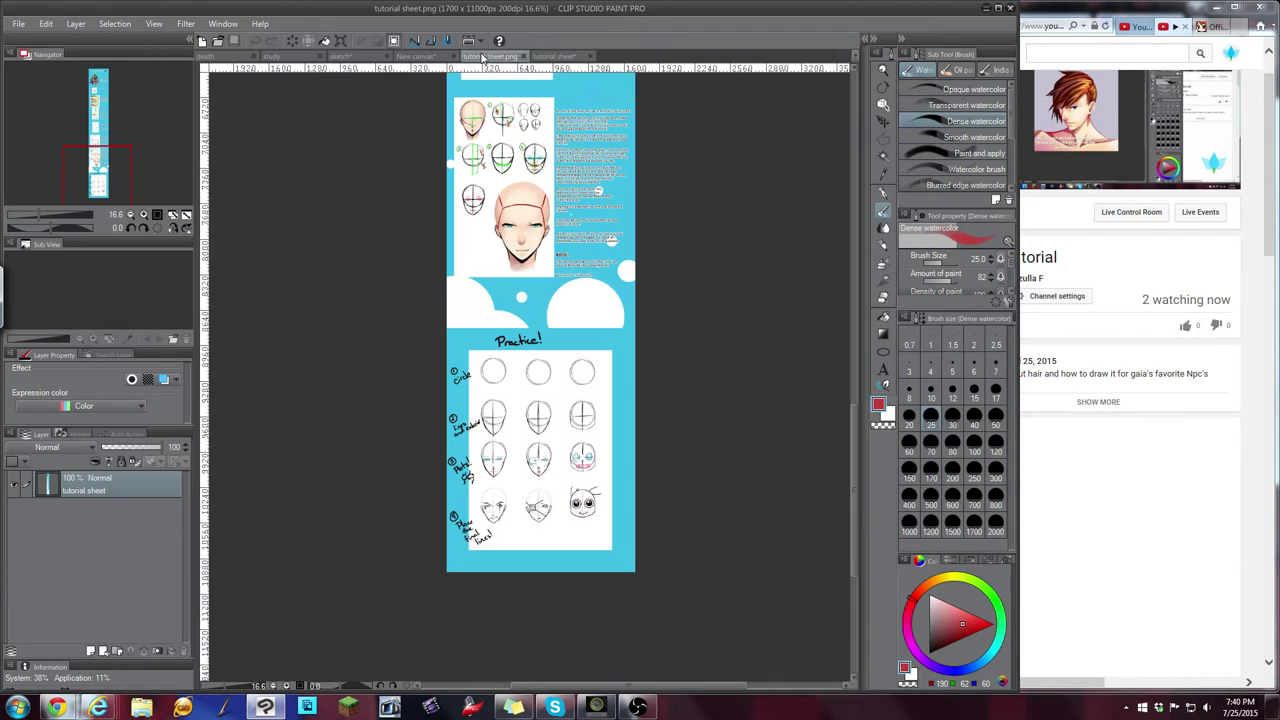
pyautogui.click(424, 57)
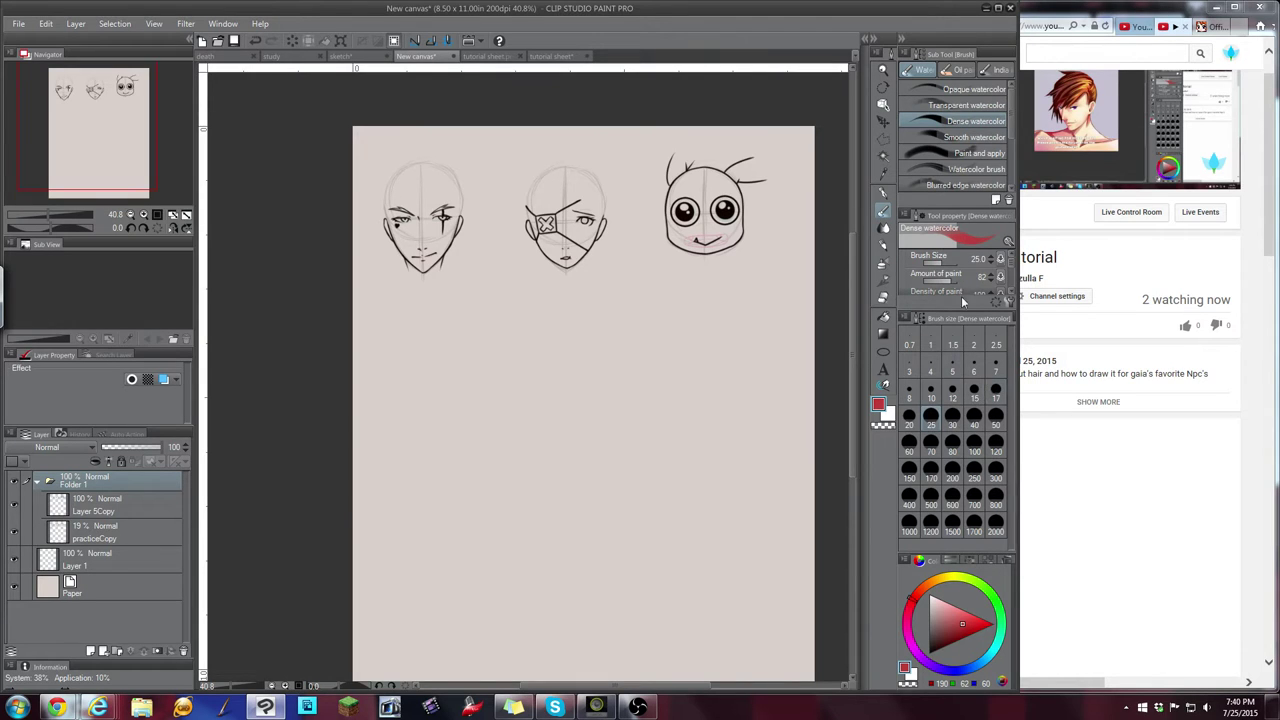
pyautogui.click(490, 58)
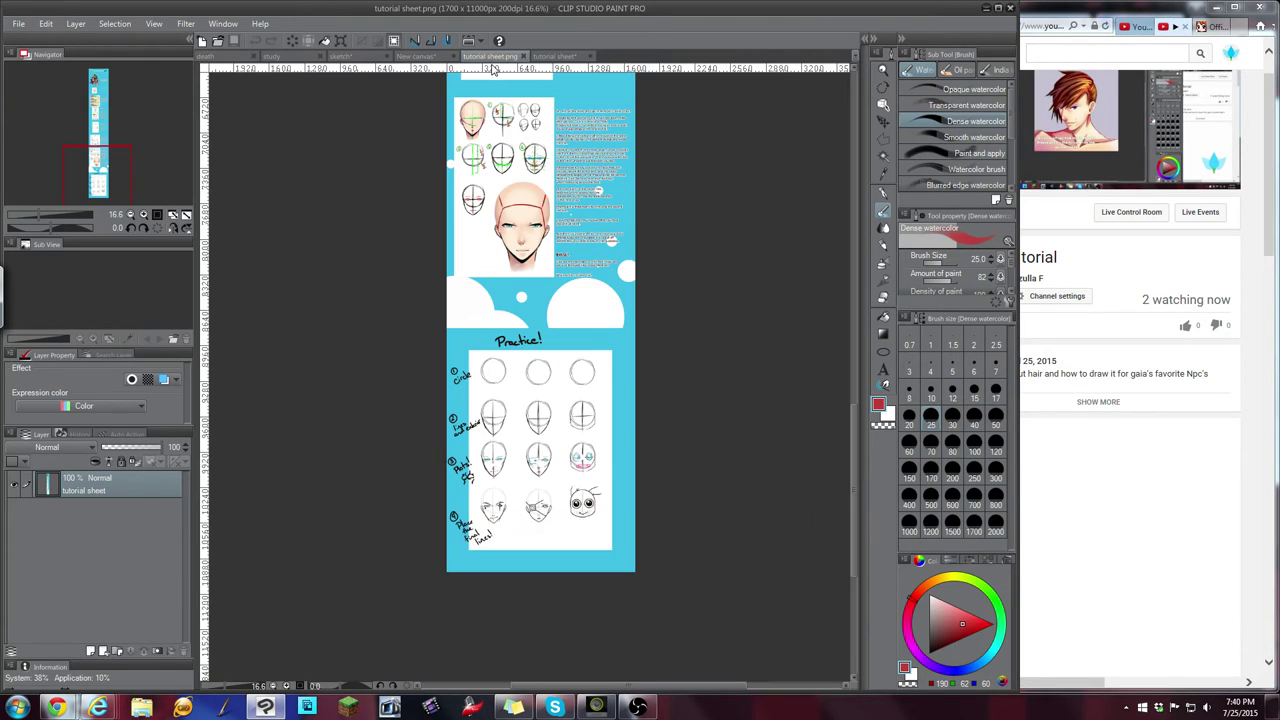
pyautogui.moveTo(135, 187); pyautogui.dragTo(112, 117)
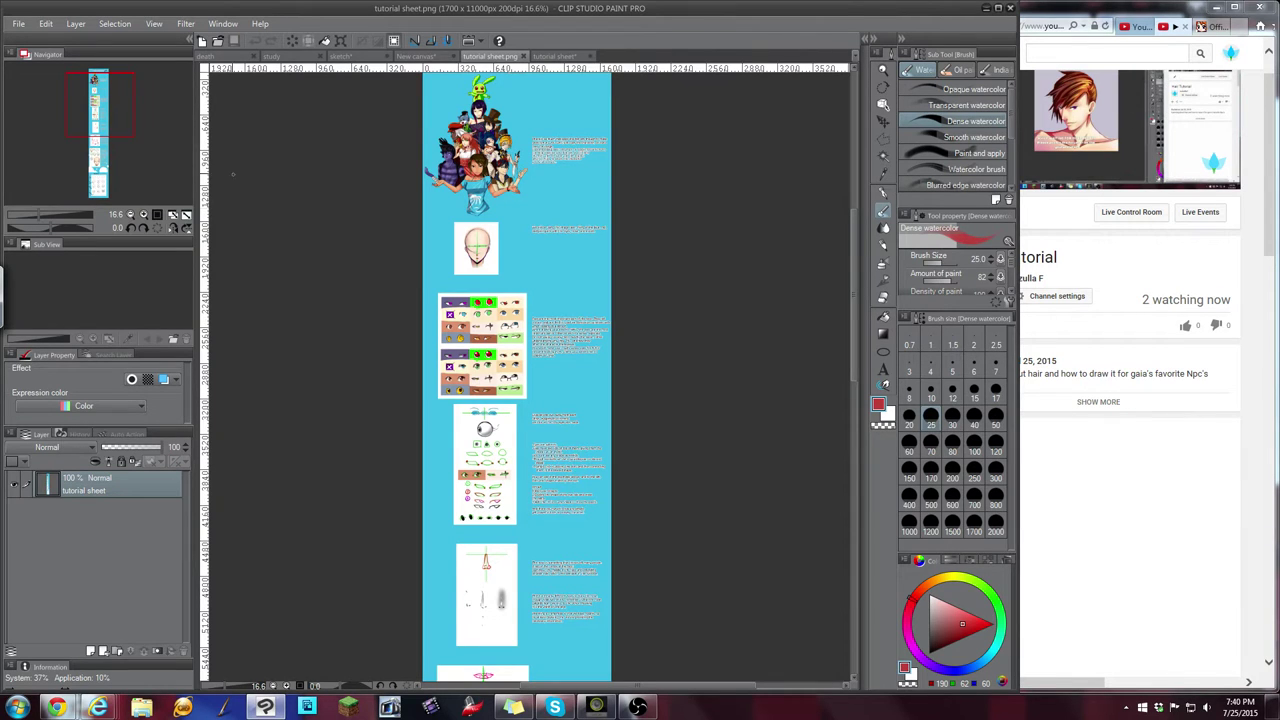
pyautogui.moveTo(120, 116)
pyautogui.mouseDown()
pyautogui.moveTo(127, 143)
pyautogui.moveTo(123, 123)
pyautogui.moveTo(129, 132)
pyautogui.mouseUp()
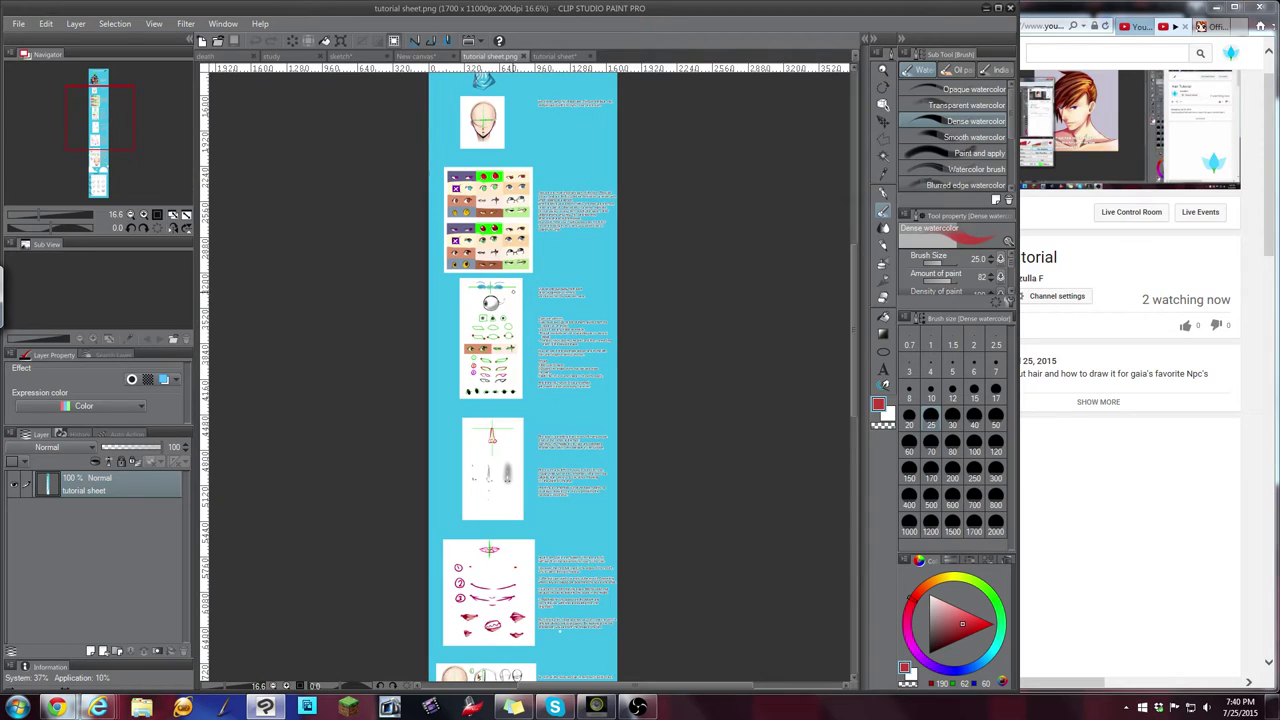
pyautogui.moveTo(102, 116); pyautogui.dragTo(118, 200)
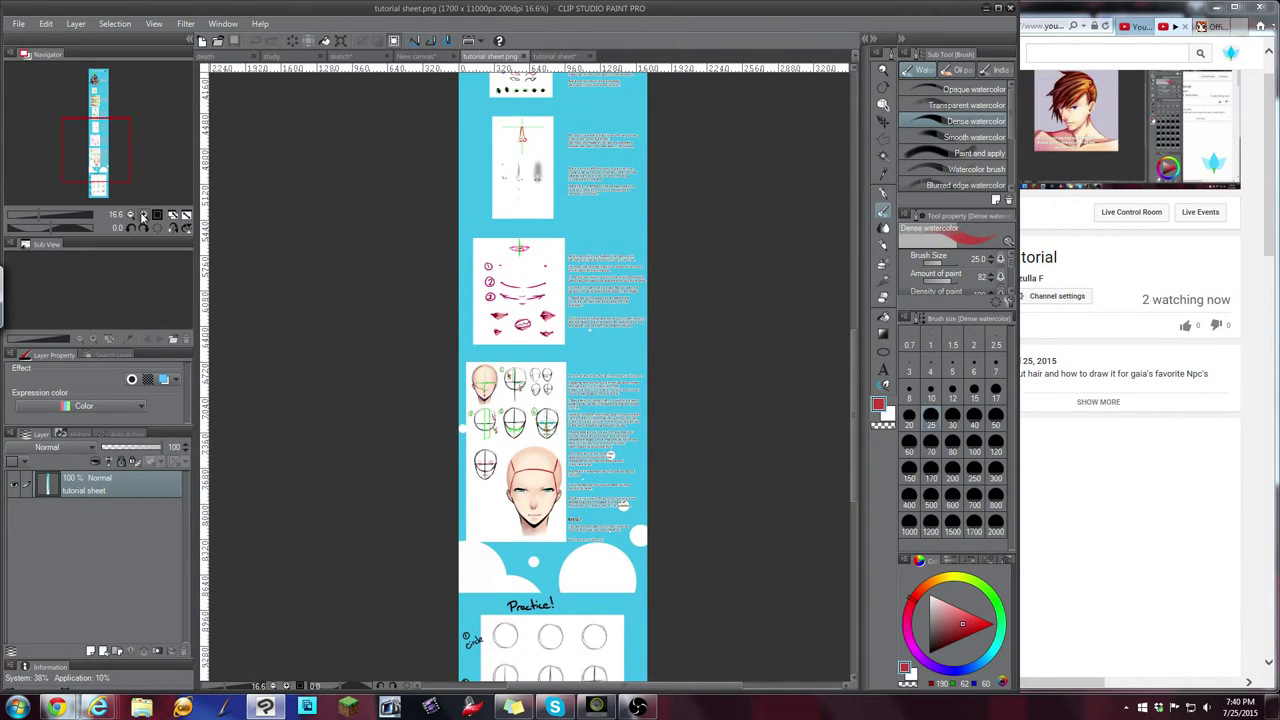
# Examine the tutorial sheet's Practice steps and eye section up close, and switch to the Hair Tutorial stream in the browser
pyautogui.click(143, 215)
pyautogui.click(143, 215)
pyautogui.moveTo(105, 154); pyautogui.dragTo(124, 186)
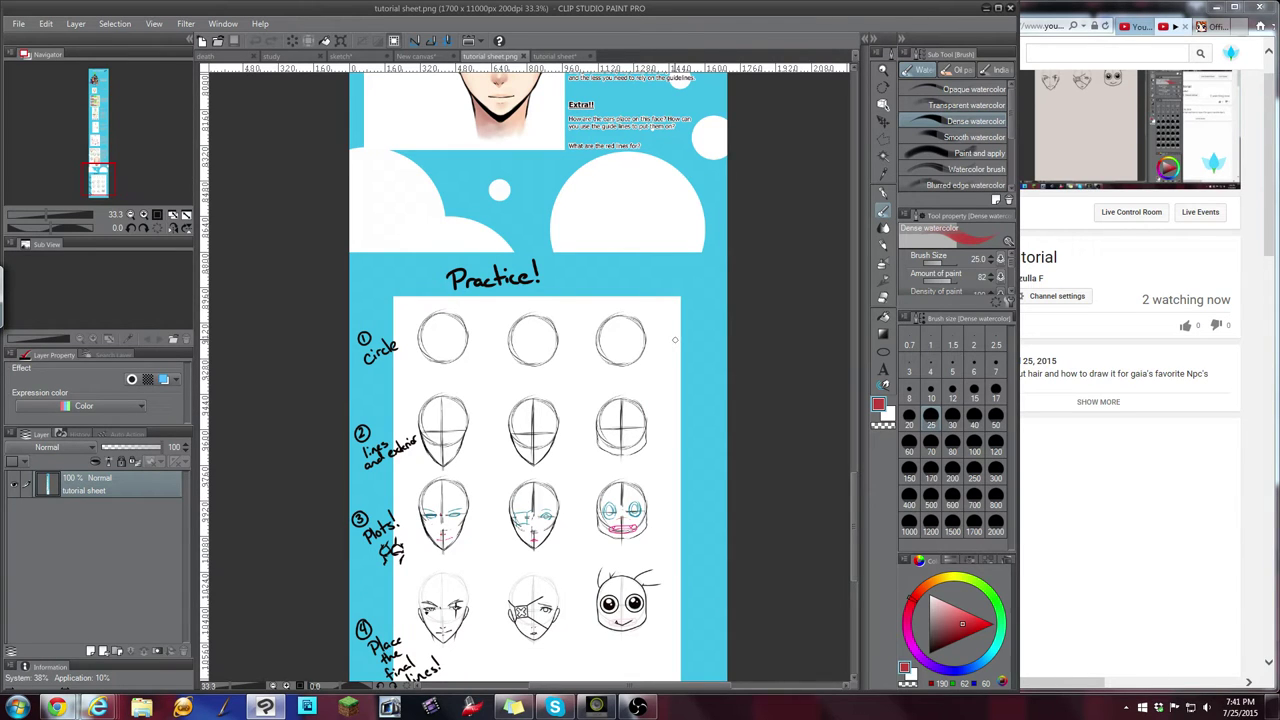
pyautogui.moveTo(92, 179); pyautogui.dragTo(121, 90)
pyautogui.click(1160, 10)
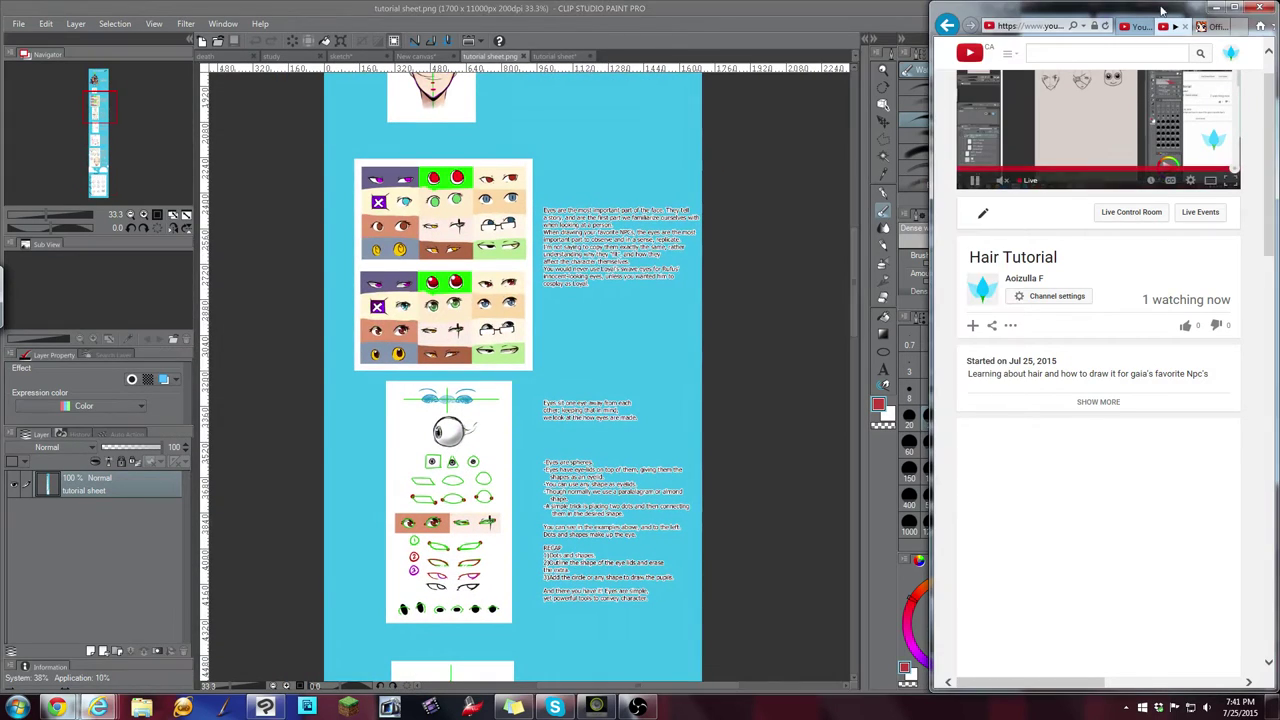
# Go to the Gaia Online forum topic in the browser and open the site's Shops Directory
pyautogui.click(1211, 27)
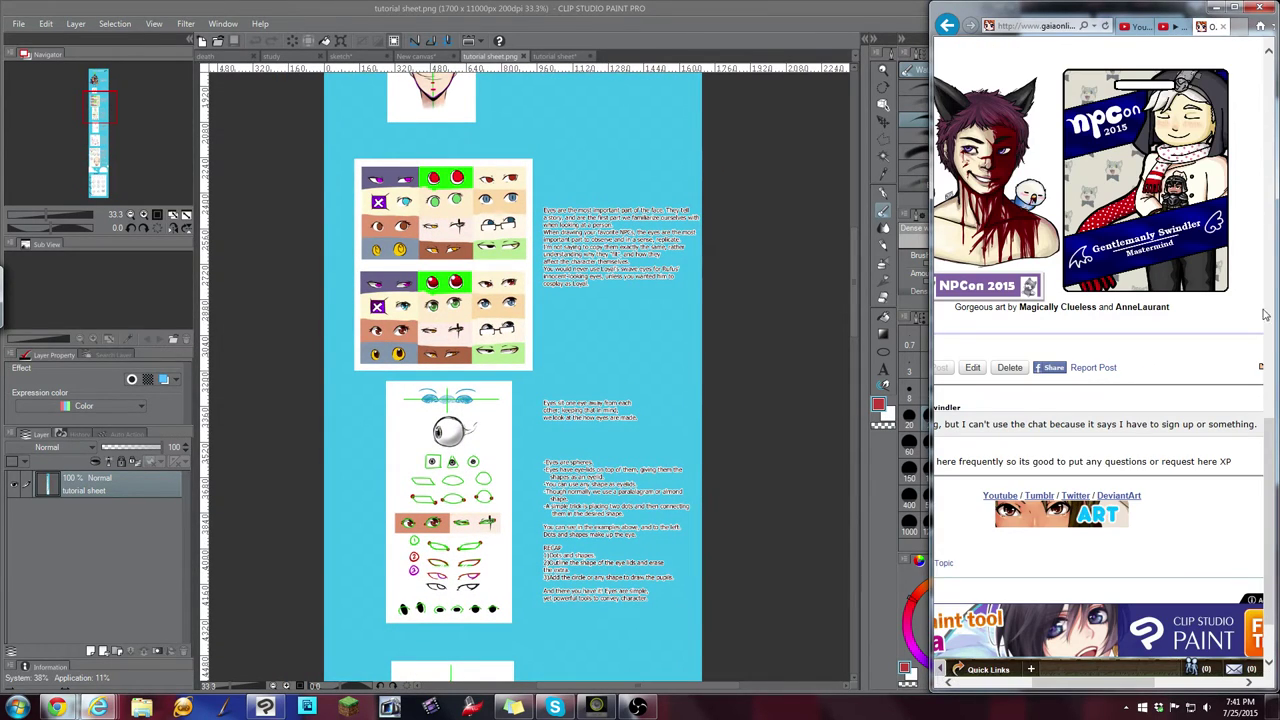
pyautogui.scroll(-5, 1272, 430)
pyautogui.scroll(3, 1275, 67)
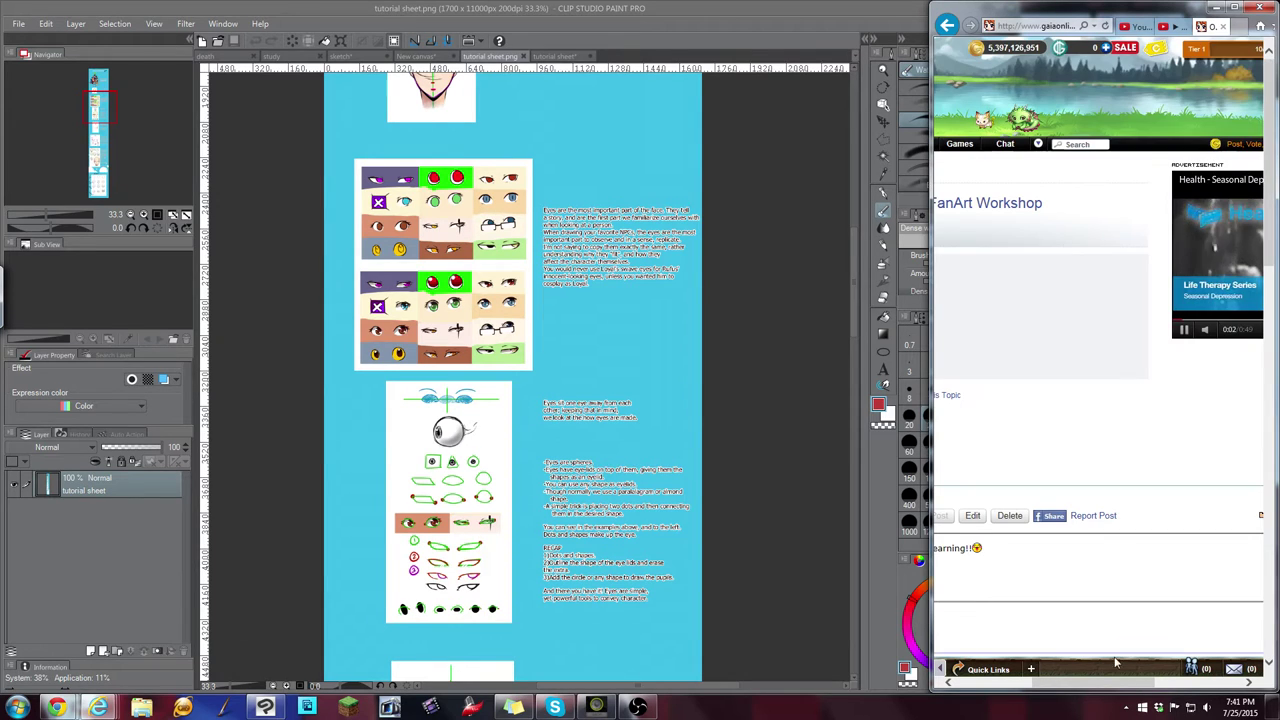
pyautogui.moveTo(986, 144)
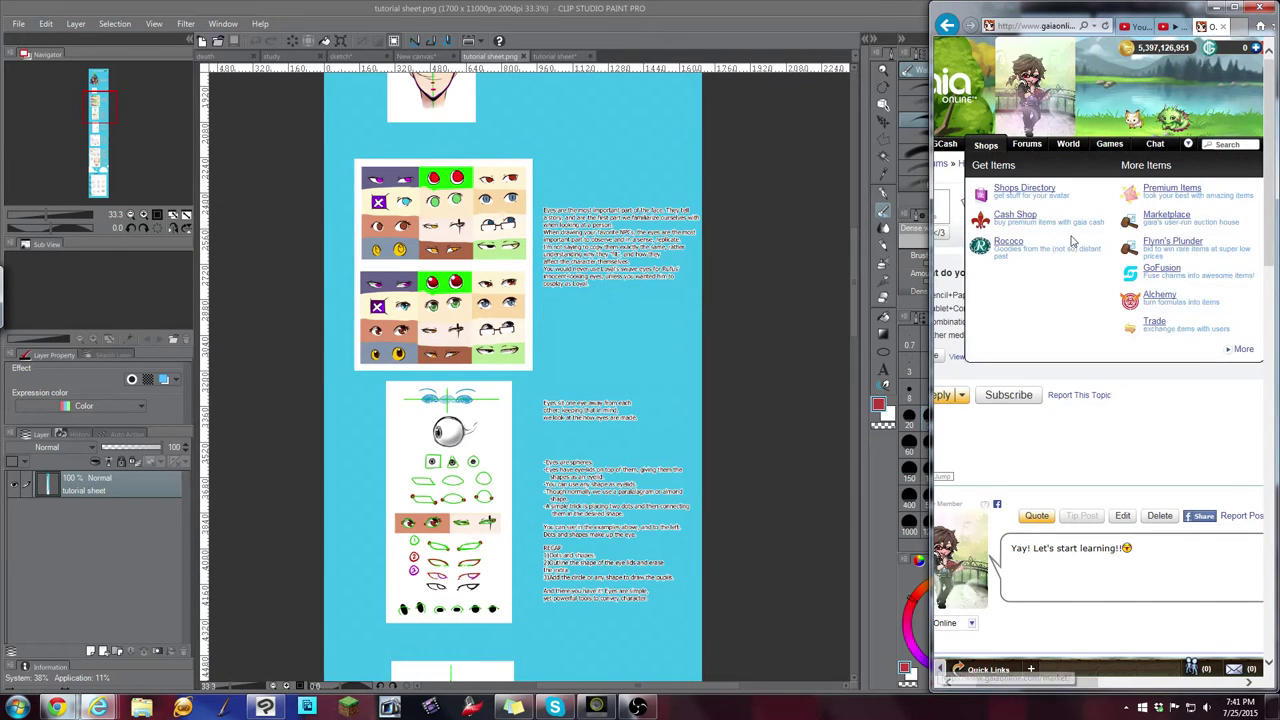
pyautogui.click(1045, 192)
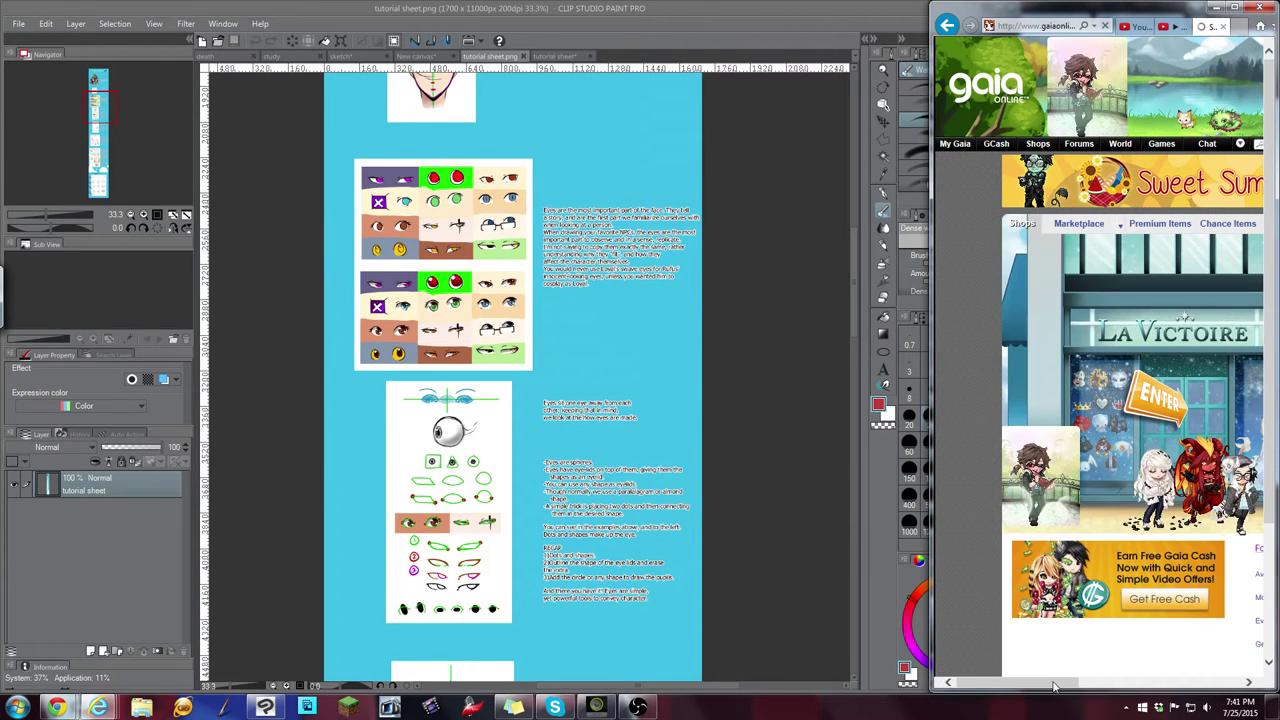
# Bring up the tutorial sheet's mouth and face-building sections, and open the Mecha Neko shop from the Gaia shops directory
pyautogui.moveTo(1057, 683); pyautogui.dragTo(1163, 680)
pyautogui.moveTo(850, 259); pyautogui.dragTo(851, 400)
pyautogui.click(1100, 32)
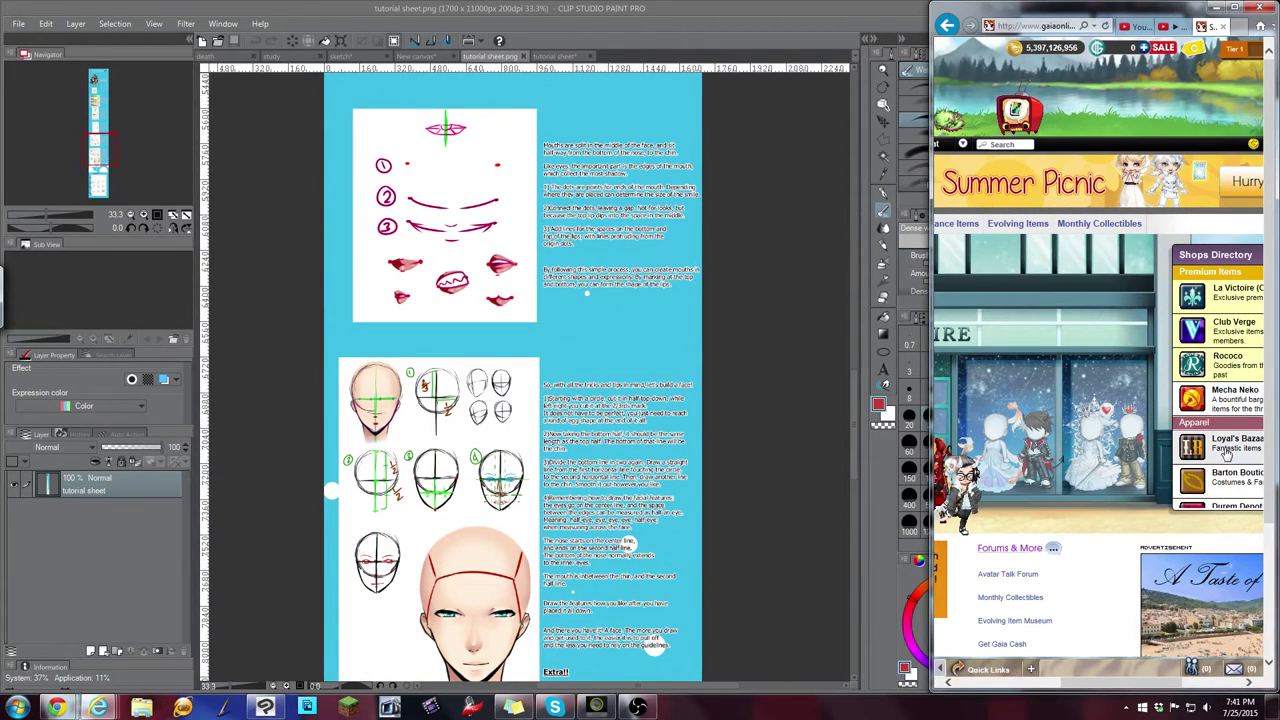
pyautogui.moveTo(1225, 396)
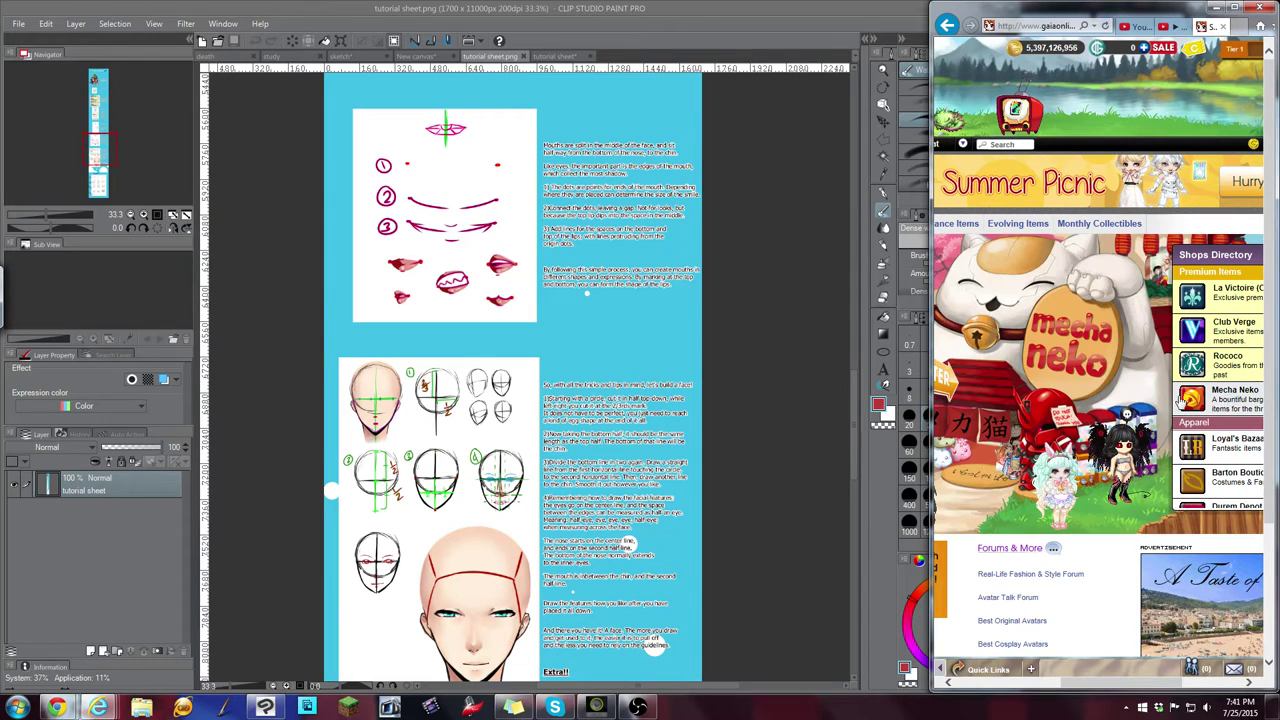
pyautogui.click(950, 386)
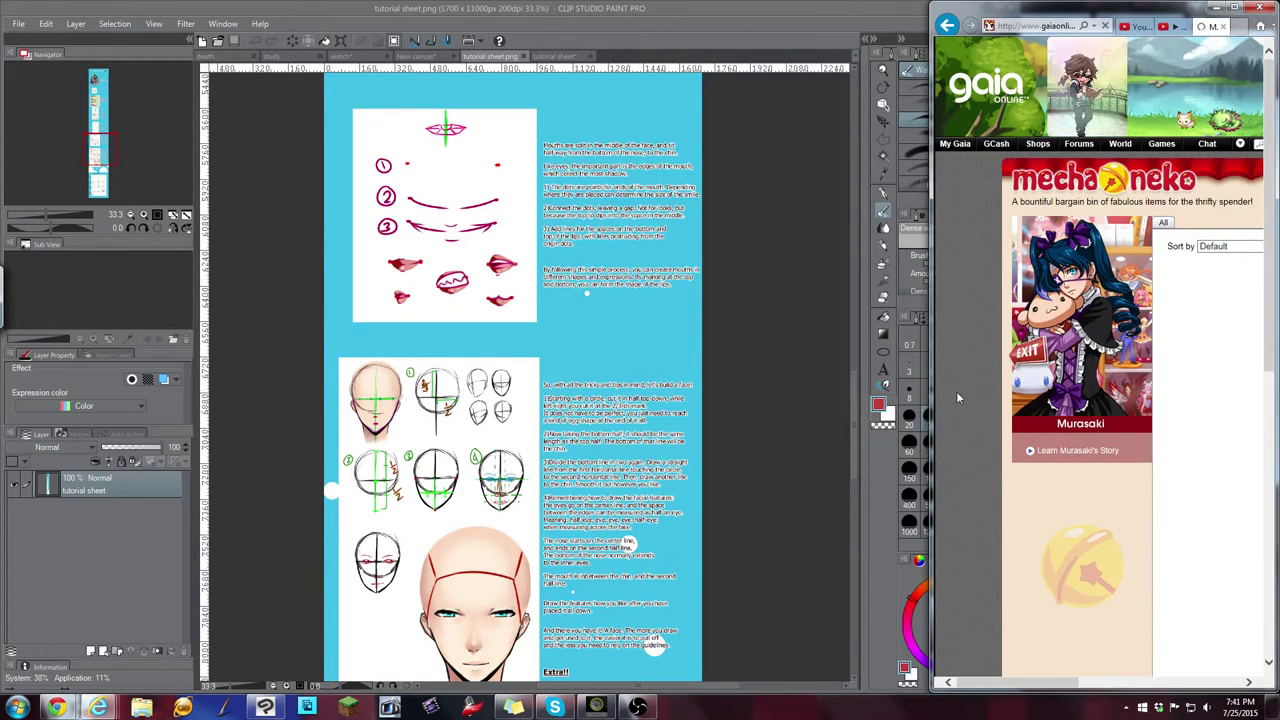
# Switch to Clip Studio Paint and sketch loose red hair strokes with the G-pen over the tutorial sheet's large bald head
pyautogui.click(737, 5)
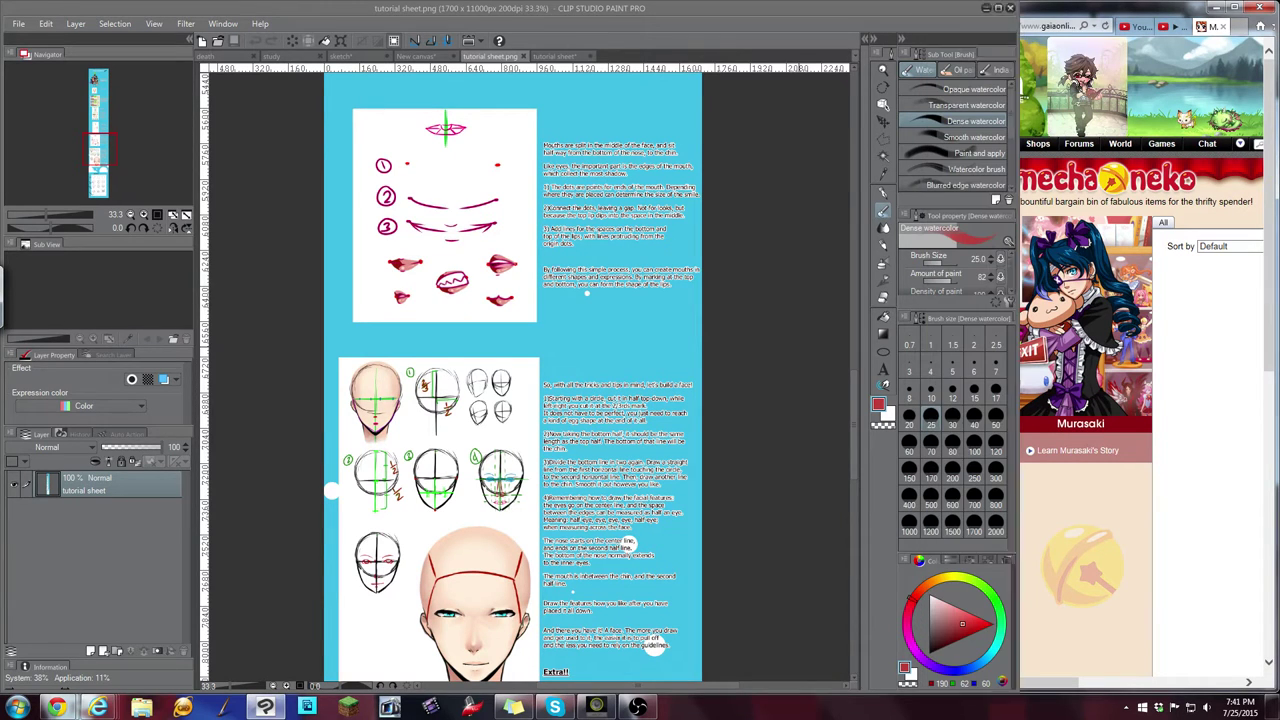
pyautogui.moveTo(104, 151); pyautogui.dragTo(96, 173)
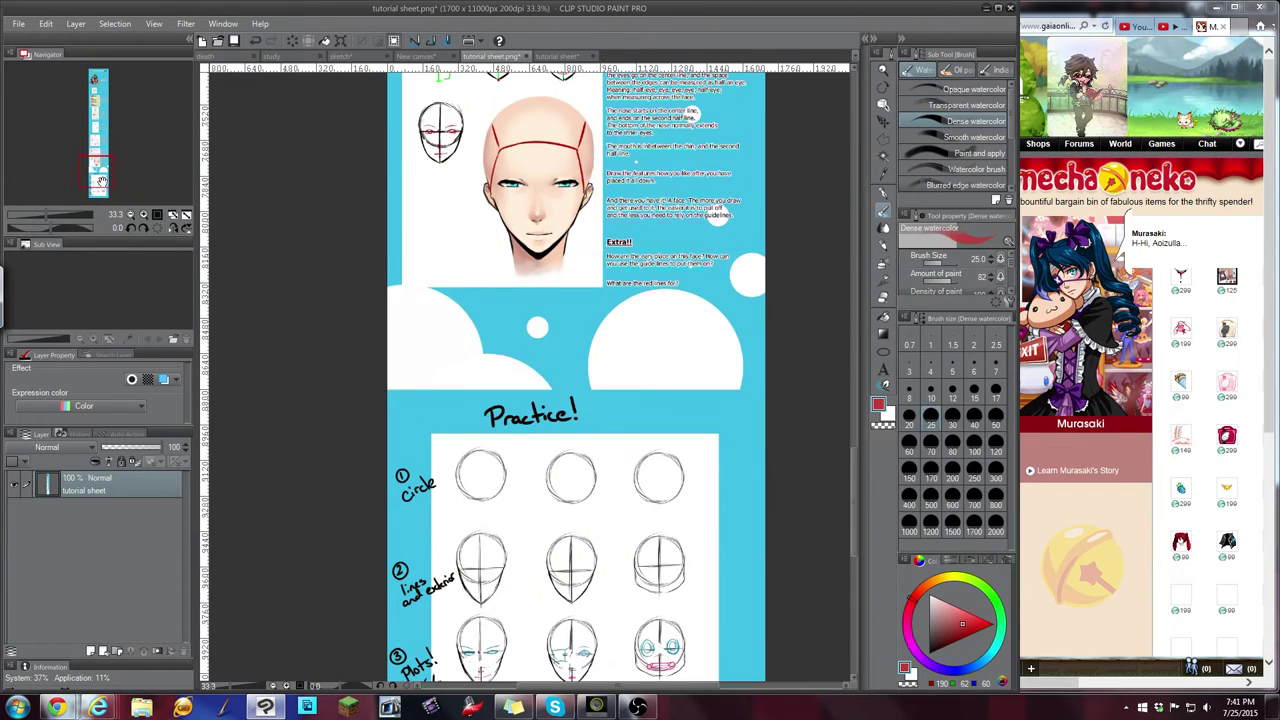
pyautogui.click(883, 192)
pyautogui.moveTo(512, 132)
pyautogui.mouseDown()
pyautogui.moveTo(522, 192)
pyautogui.moveTo(566, 184)
pyautogui.mouseUp()
pyautogui.moveTo(576, 122)
pyautogui.mouseDown()
pyautogui.moveTo(568, 200)
pyautogui.moveTo(578, 156)
pyautogui.moveTo(596, 166)
pyautogui.mouseUp()
pyautogui.moveTo(582, 157); pyautogui.dragTo(598, 180)
pyautogui.moveTo(582, 176); pyautogui.dragTo(598, 181)
pyautogui.moveTo(500, 128); pyautogui.dragTo(490, 152)
pyautogui.moveTo(494, 134)
pyautogui.mouseDown()
pyautogui.moveTo(482, 175)
pyautogui.moveTo(556, 173)
pyautogui.mouseUp()
pyautogui.moveTo(516, 127); pyautogui.dragTo(572, 178)
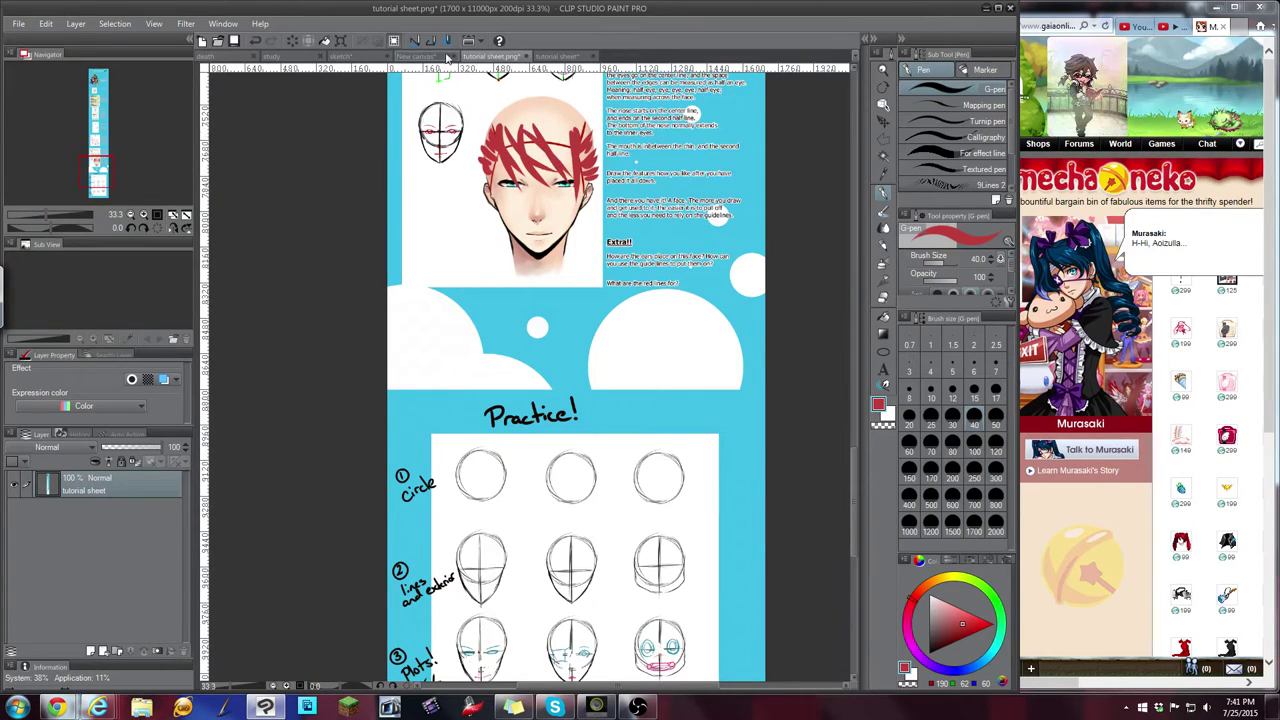
# On the practice-face canvas, set the drawing colour to black and the G-pen size to 6
pyautogui.click(425, 57)
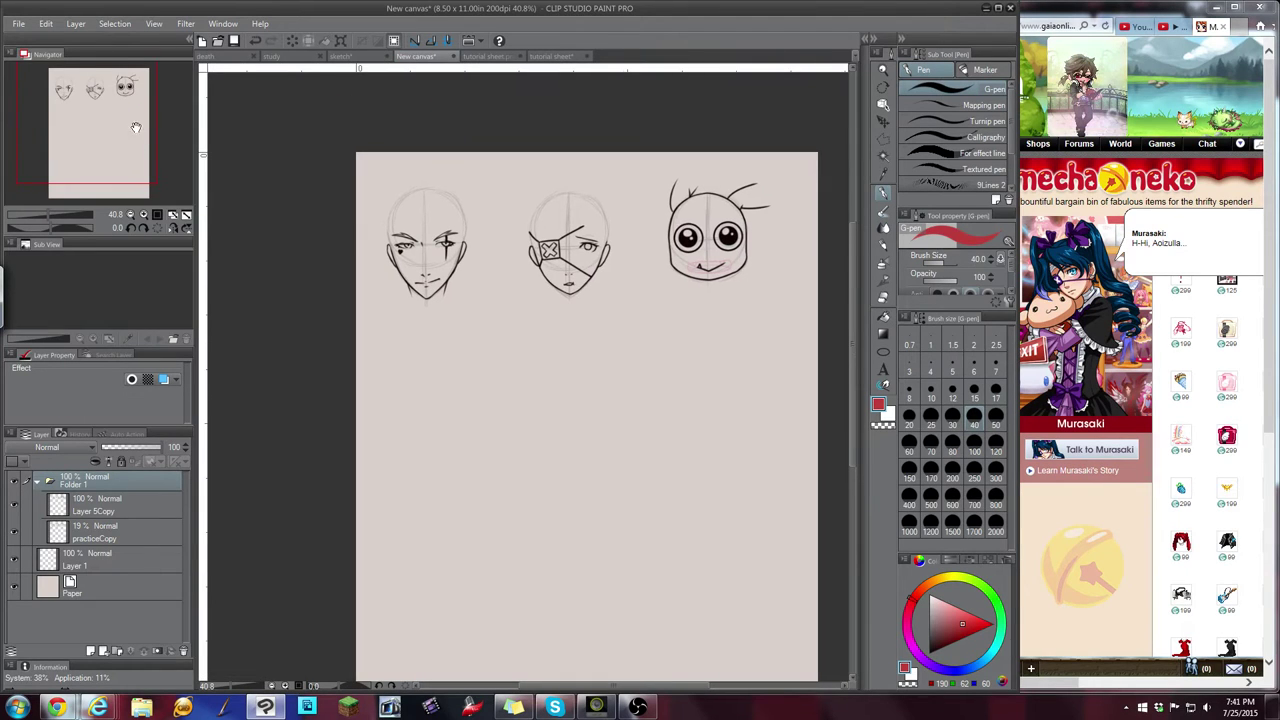
pyautogui.click(492, 57)
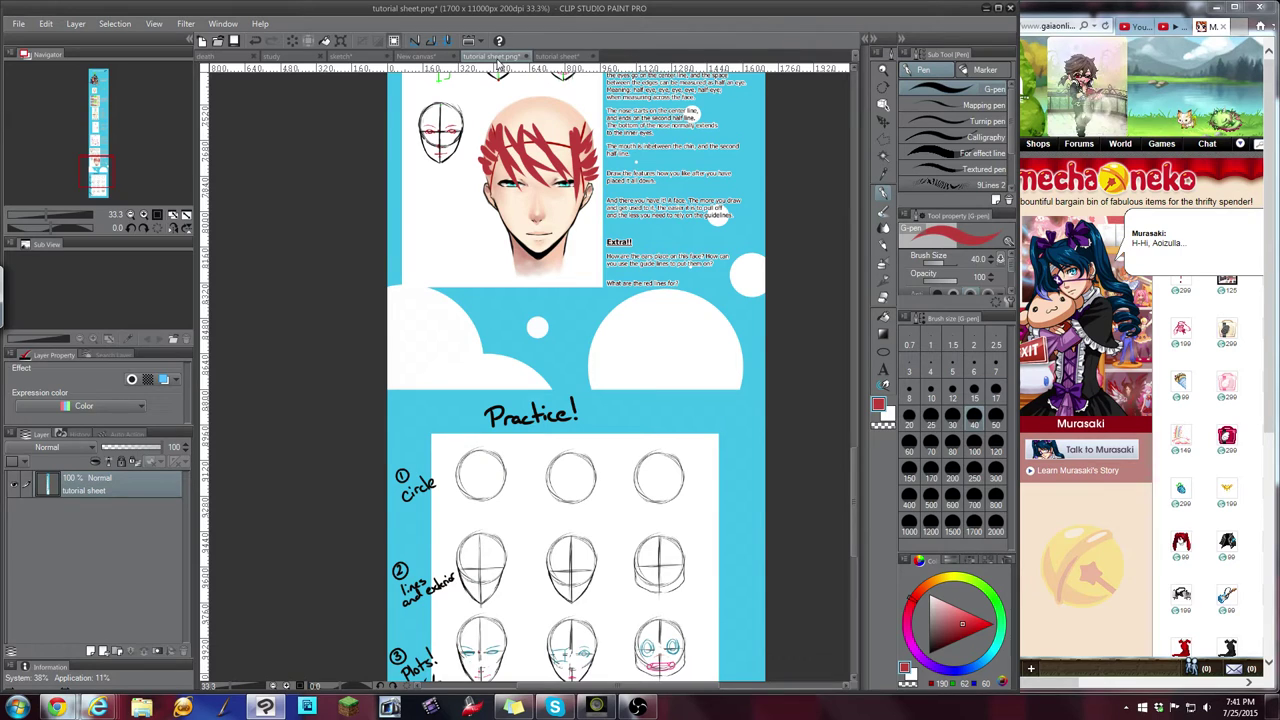
pyautogui.click(416, 57)
pyautogui.click(978, 389)
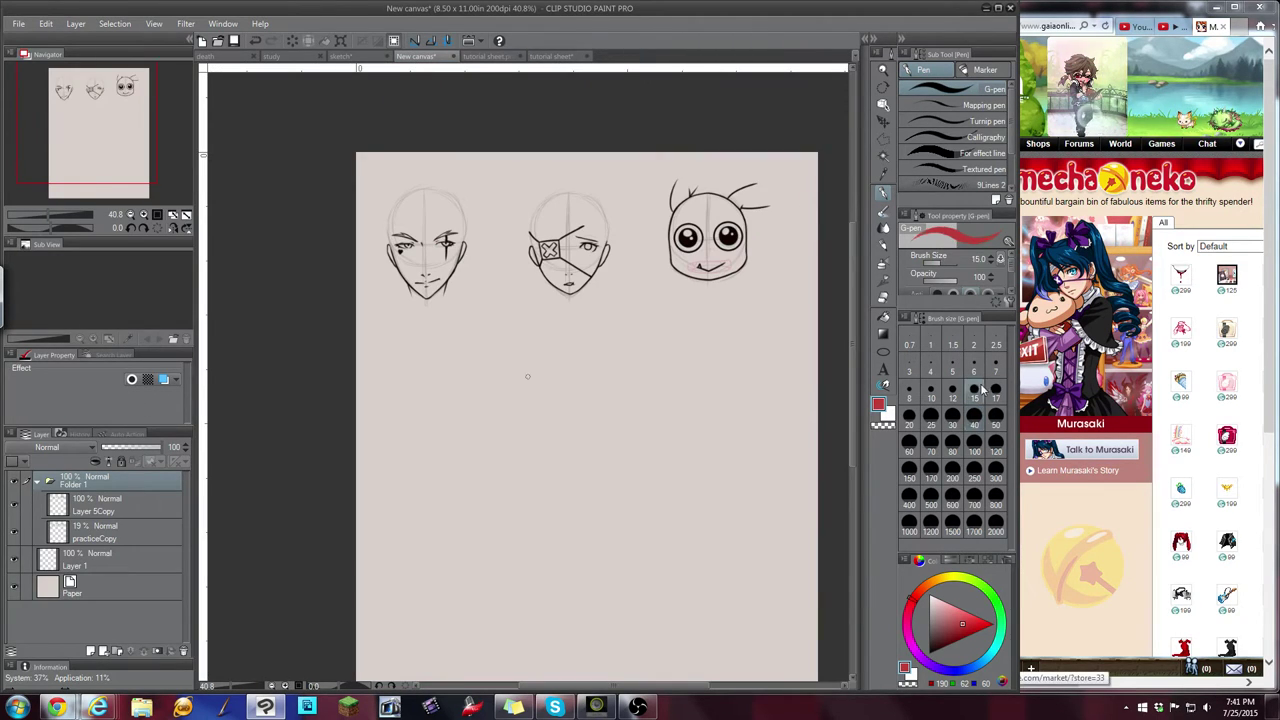
pyautogui.moveTo(948, 642); pyautogui.dragTo(870, 705)
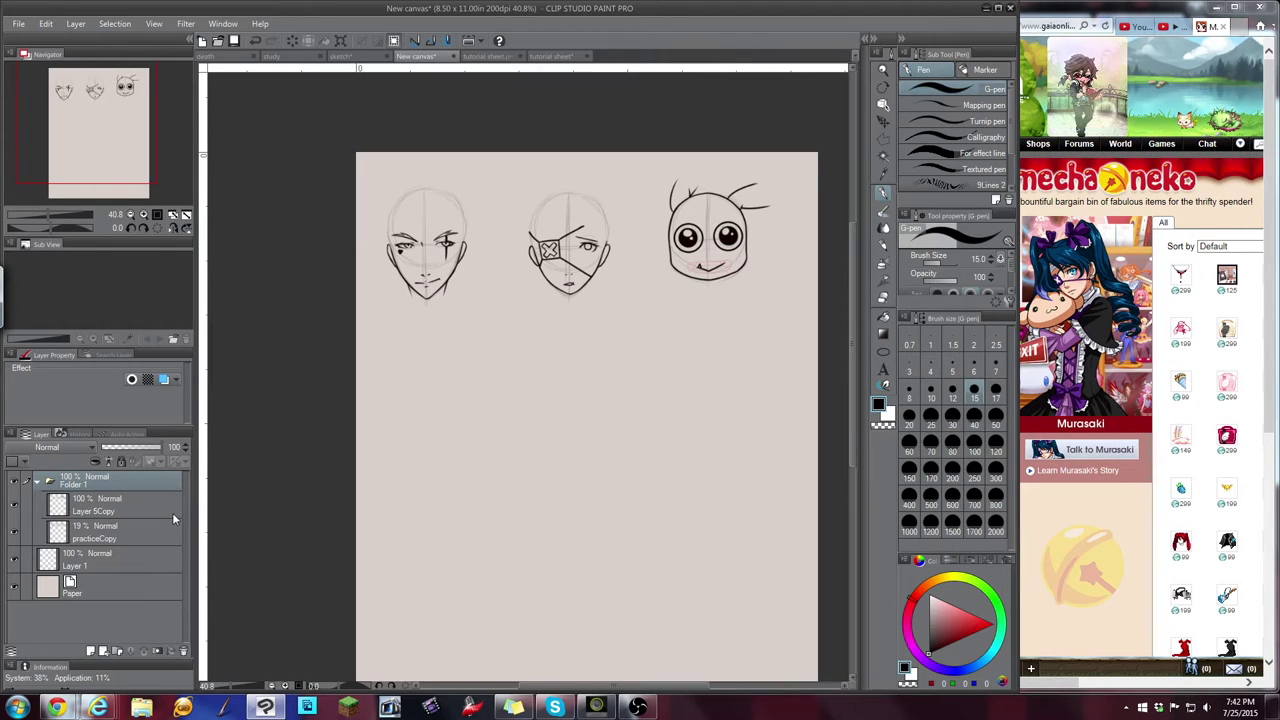
pyautogui.scroll(3, 438, 248)
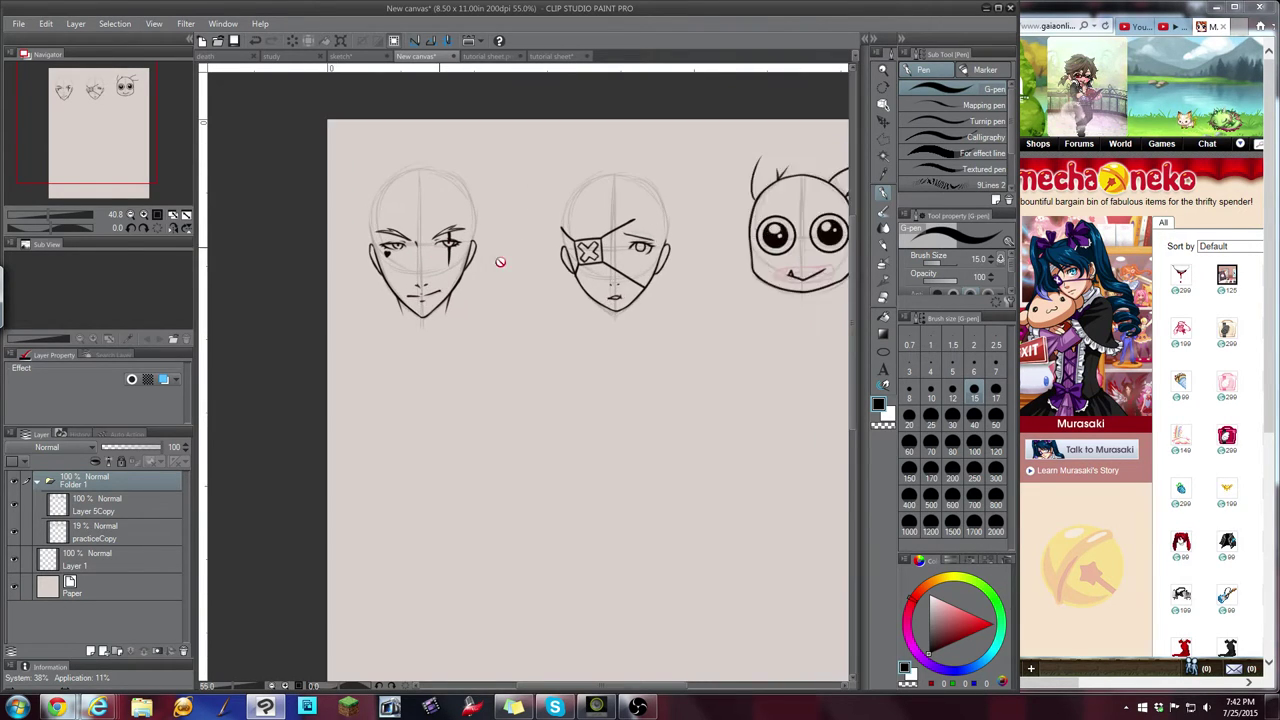
pyautogui.click(974, 370)
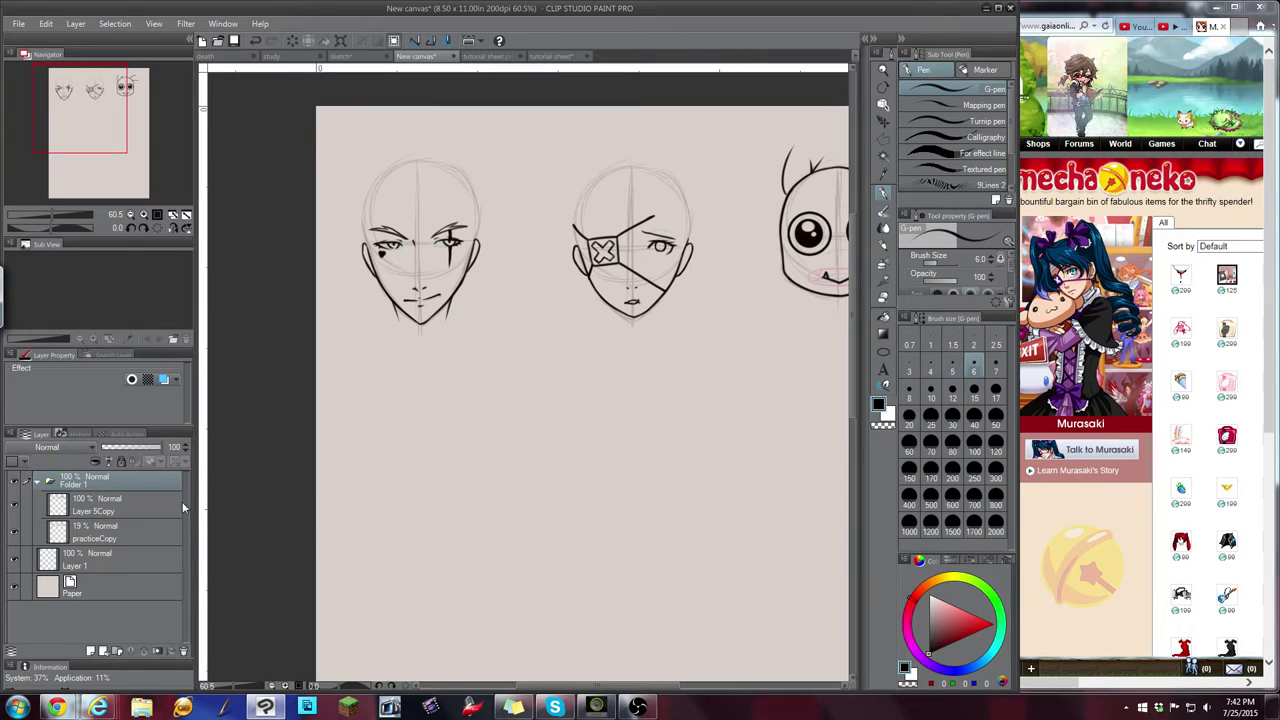
# Select Layer 5Copy and hide its line art to check the construction sketches, then restore it and frame the first two faces
pyautogui.click(60, 500)
pyautogui.click(12, 507)
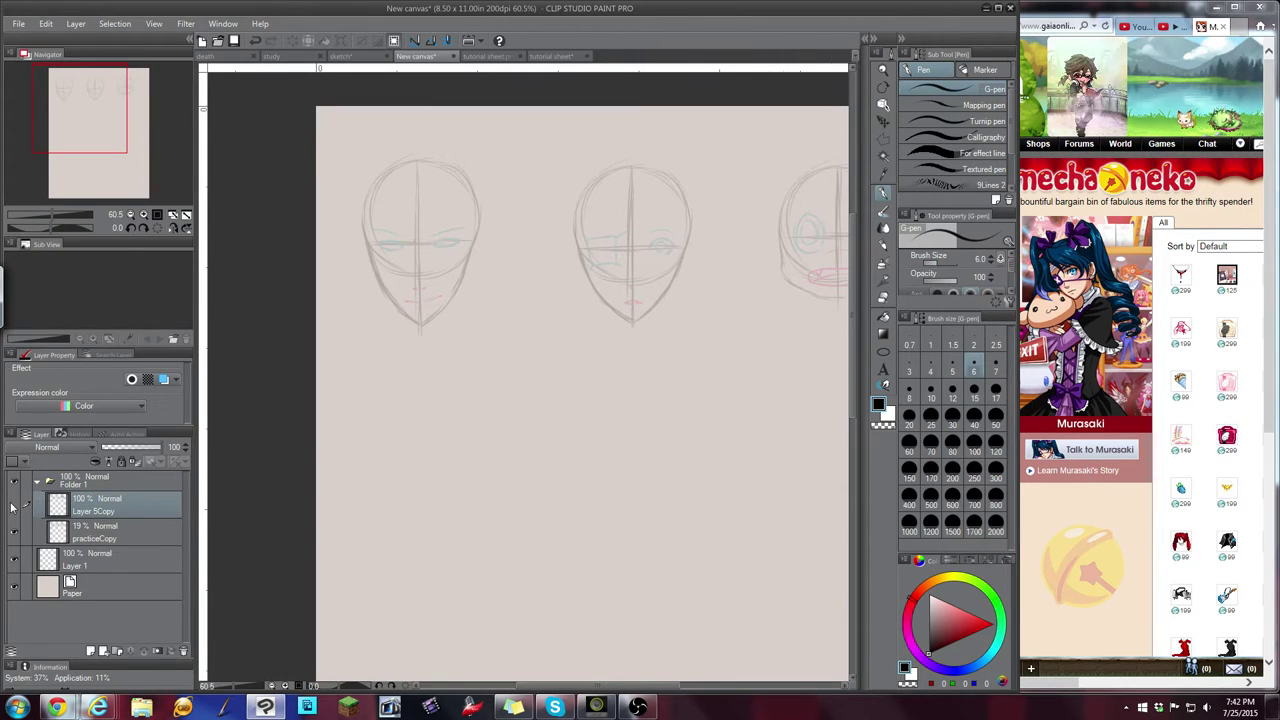
pyautogui.click(12, 507)
pyautogui.moveTo(92, 134); pyautogui.dragTo(86, 124)
pyautogui.scroll(1, 477, 381)
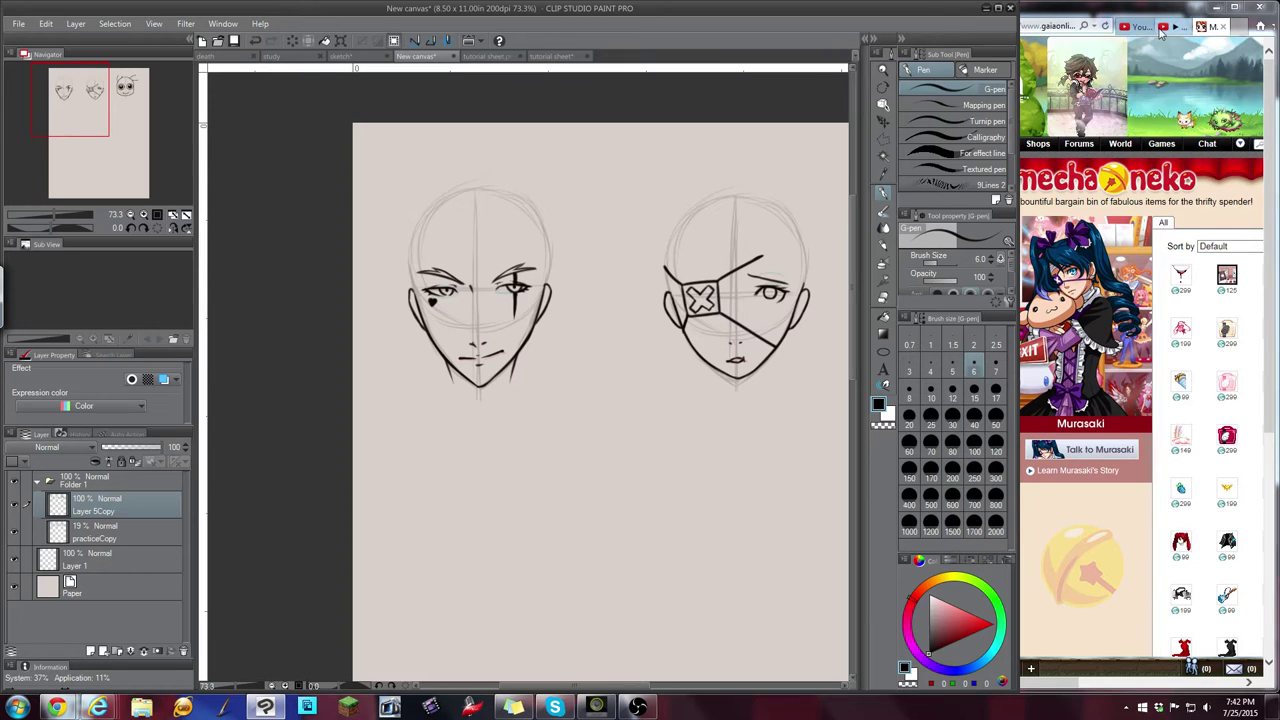
# Open the Loyal's Bazaar page on Gaia Online, bring the blond character into view as reference, and return to Clip Studio Paint
pyautogui.moveTo(1072, 683); pyautogui.dragTo(1164, 680)
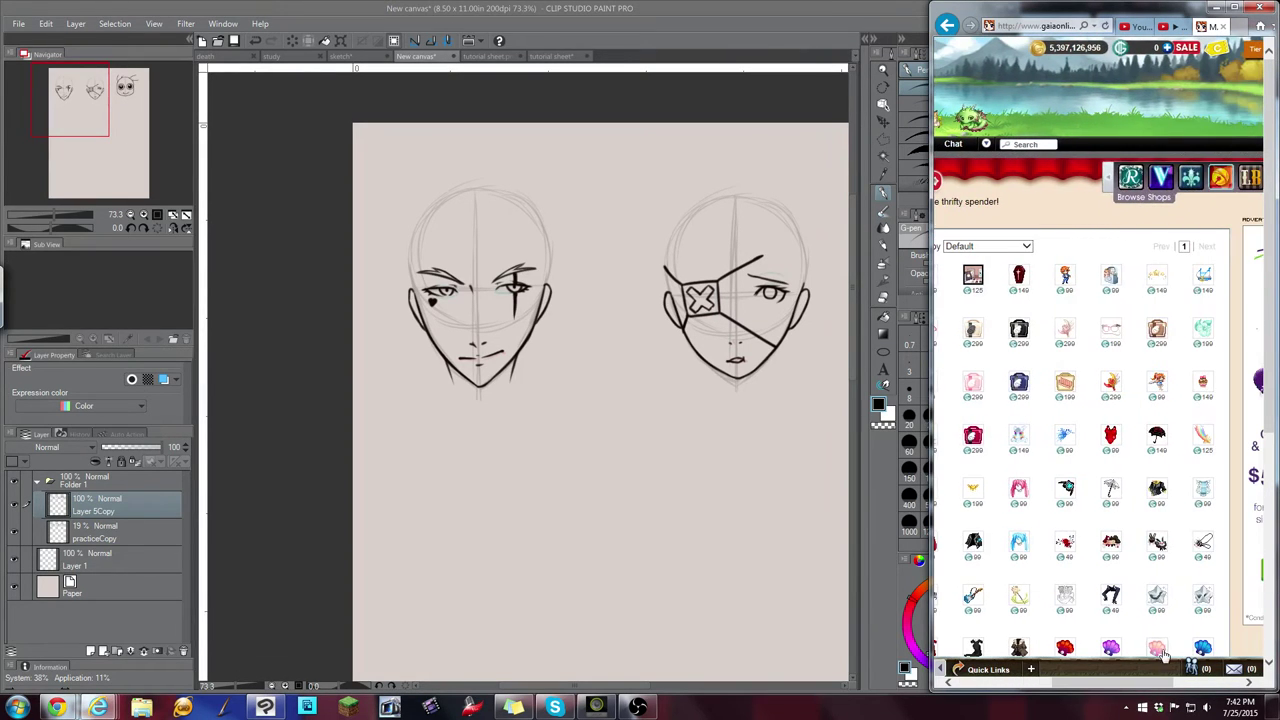
pyautogui.click(1252, 178)
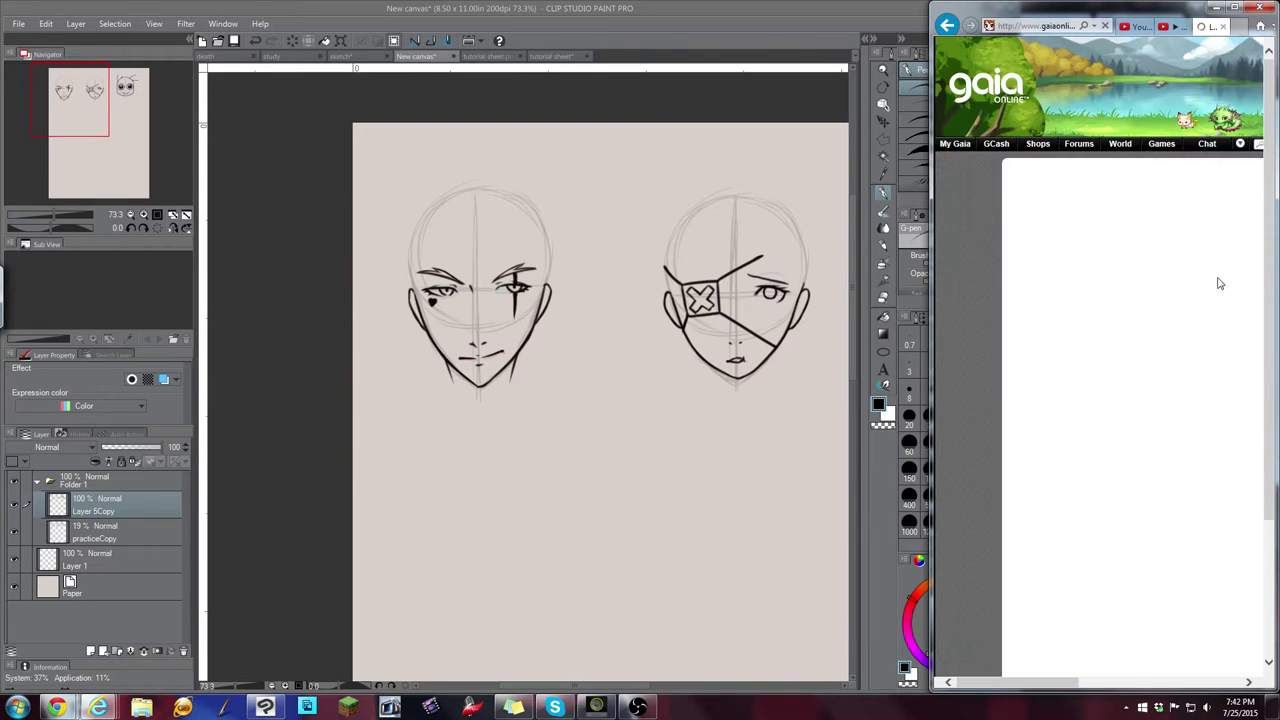
pyautogui.hscroll(2, 1065, 686)
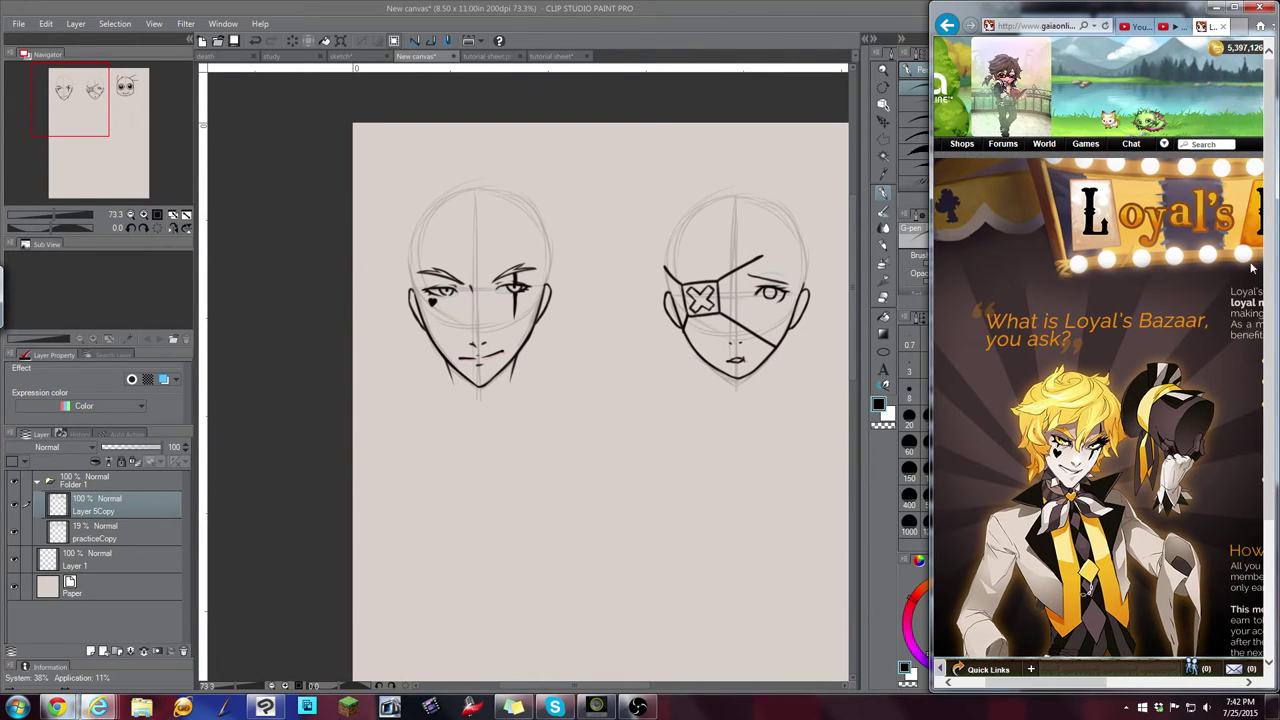
pyautogui.scroll(-1, 1276, 200)
pyautogui.moveTo(1276, 213); pyautogui.dragTo(1276, 258)
pyautogui.click(817, 19)
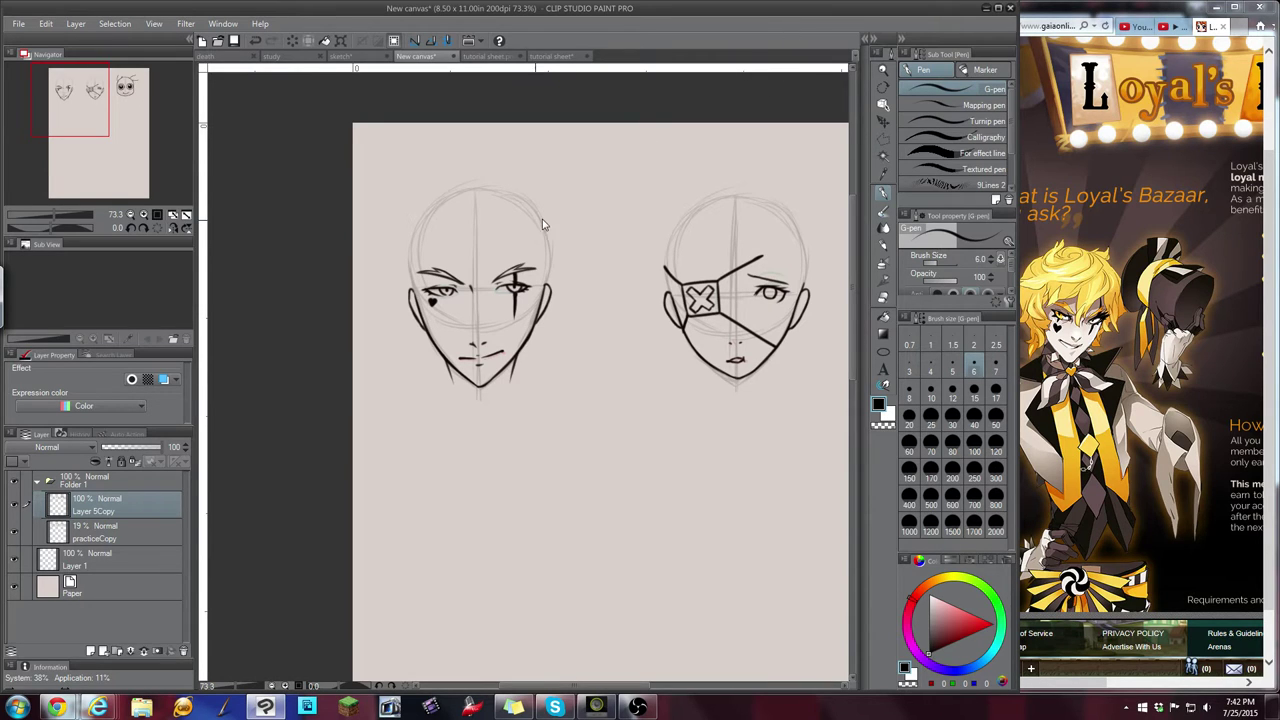
# Add a new raster layer above Layer 5Copy for the hairline and check the large head on the tutorial sheet
pyautogui.scroll(2, 542, 224)
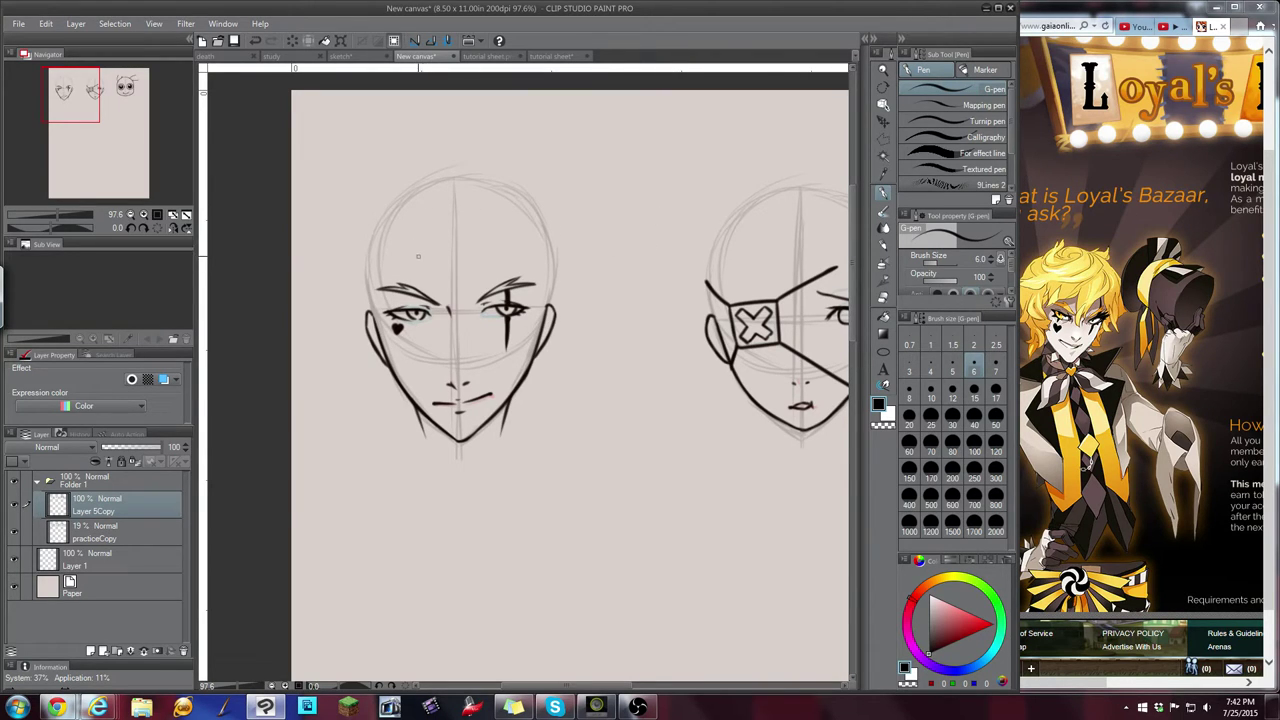
pyautogui.click(14, 505)
pyautogui.click(14, 505)
pyautogui.click(90, 651)
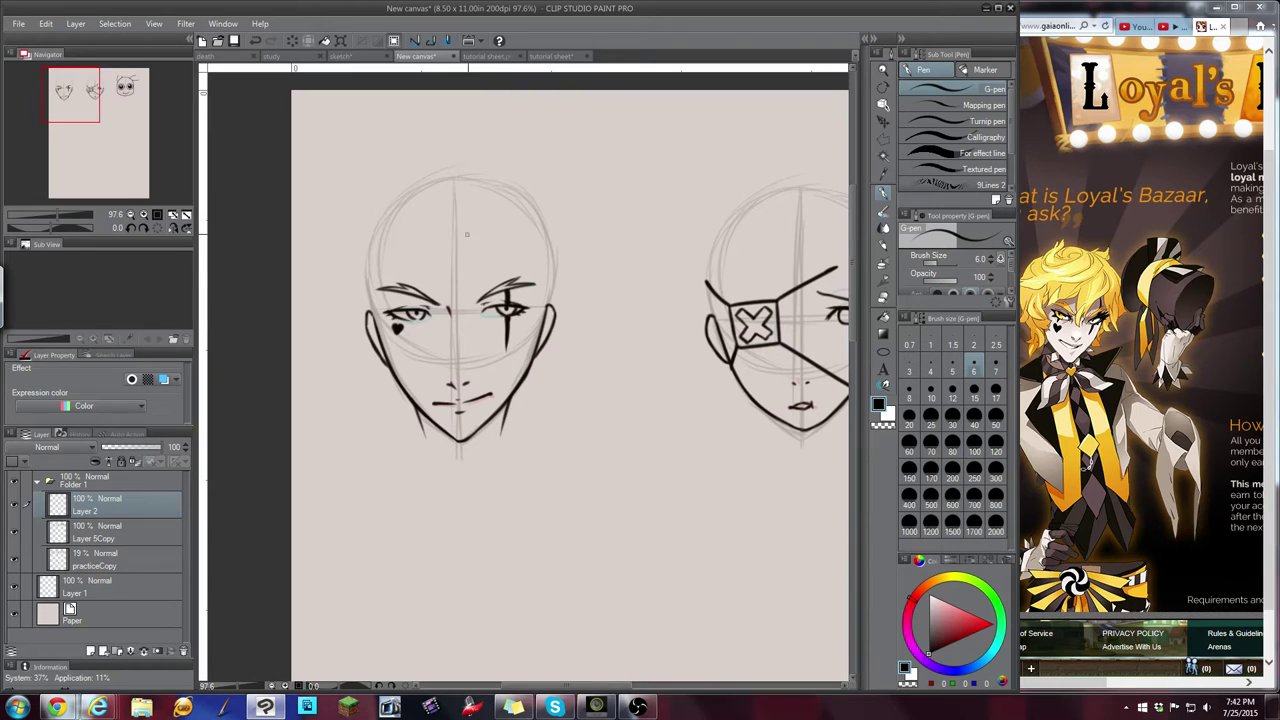
pyautogui.click(486, 56)
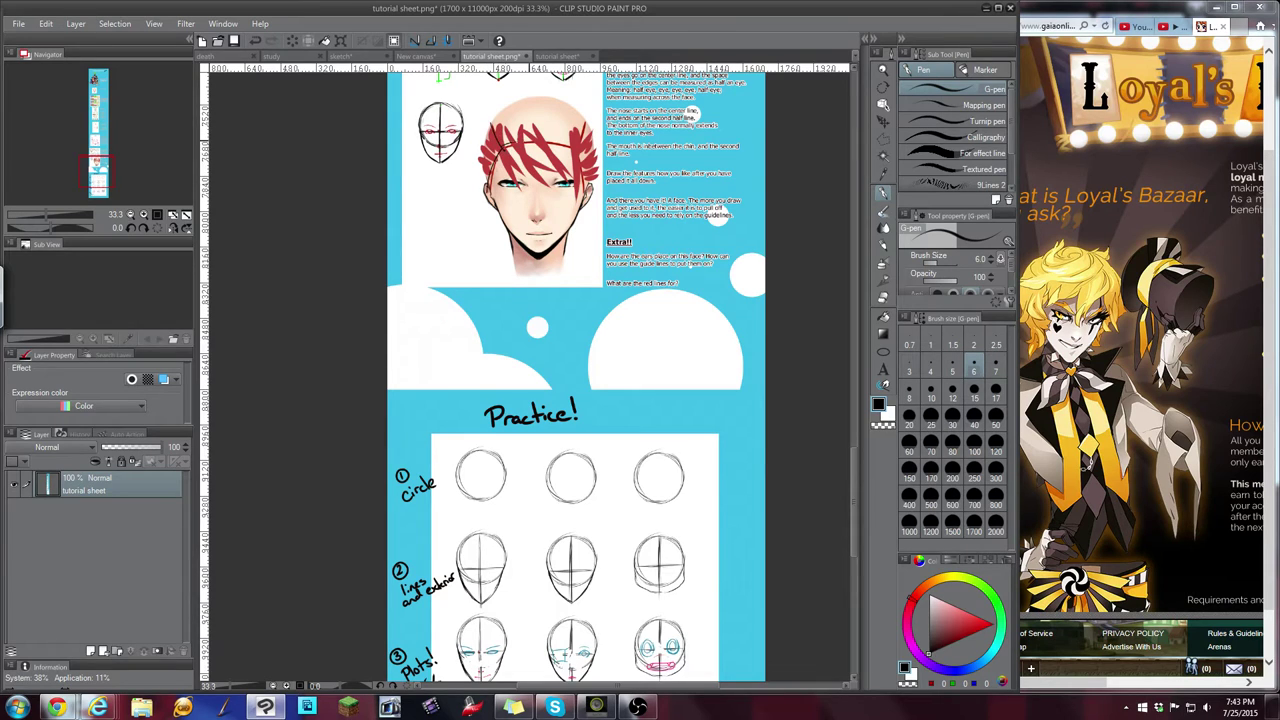
pyautogui.click(420, 56)
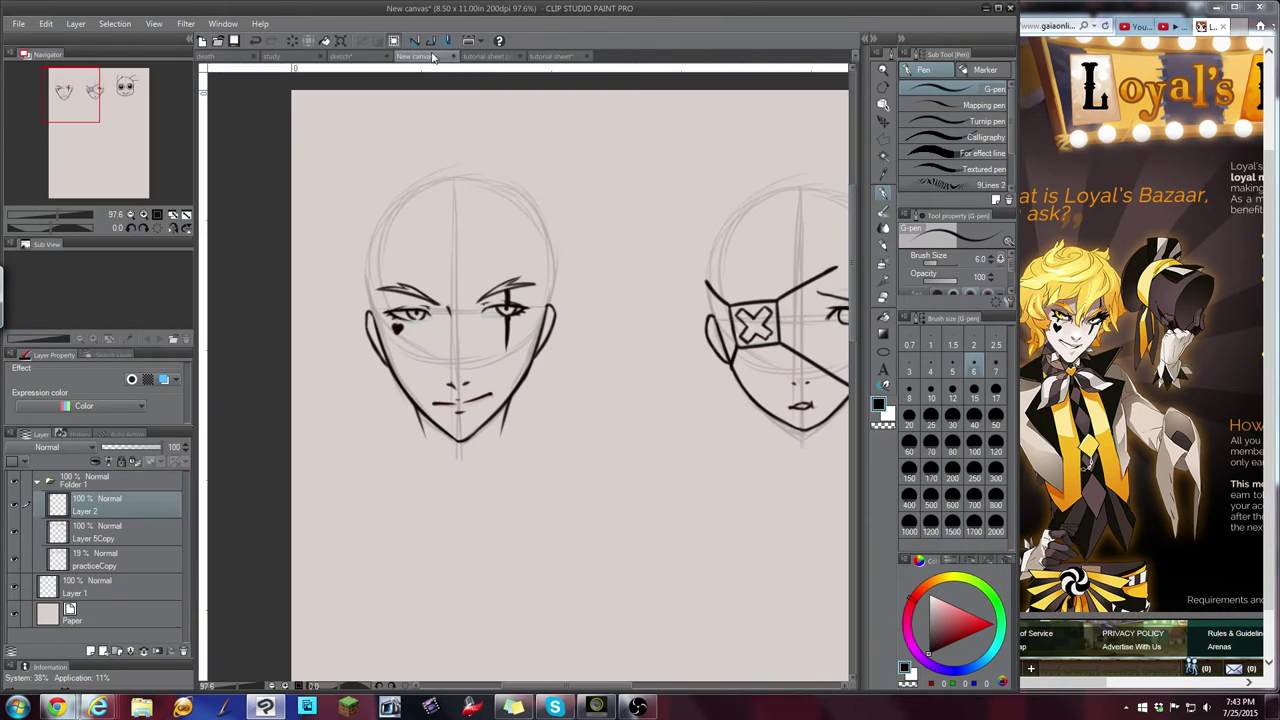
# Draw the first face's hairline across the forehead and down both temples with the G-pen at size 10
pyautogui.click(930, 394)
pyautogui.moveTo(404, 249); pyautogui.dragTo(512, 246)
pyautogui.hotkey('ctrl', 'z')
pyautogui.moveTo(400, 244); pyautogui.dragTo(524, 247)
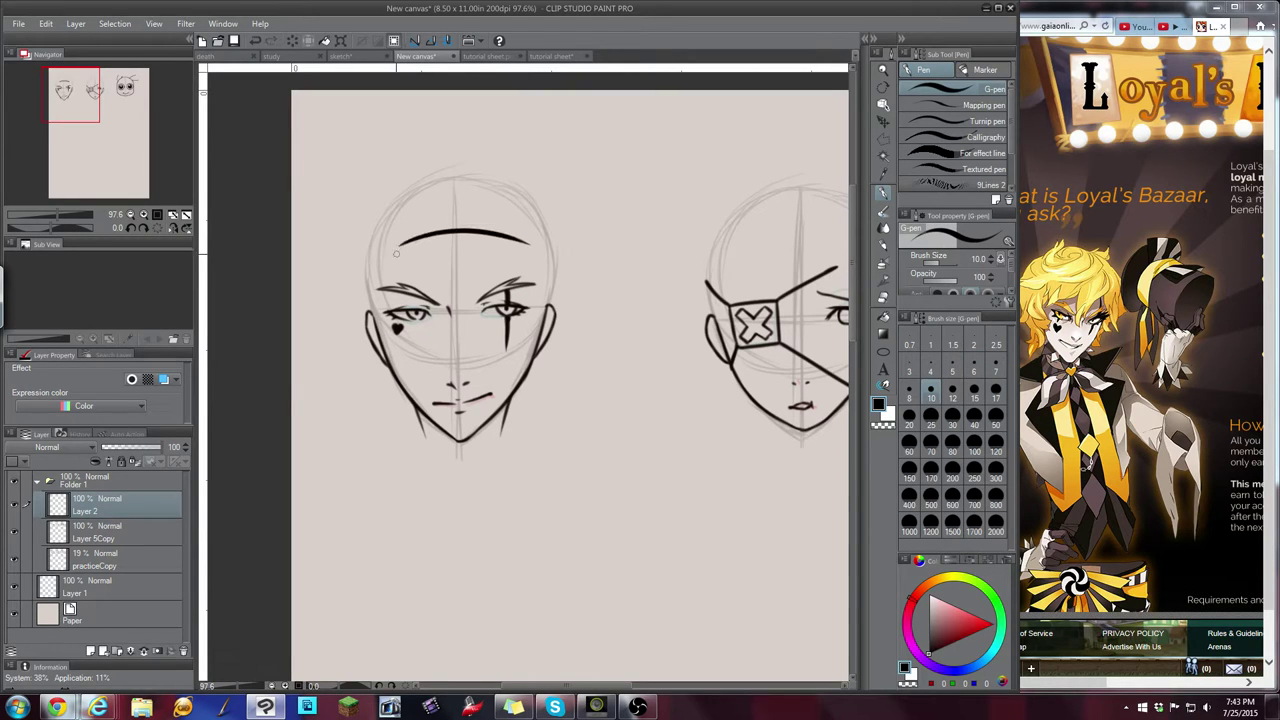
pyautogui.moveTo(399, 246); pyautogui.dragTo(380, 293)
pyautogui.hotkey('ctrl', 'z')
pyautogui.hotkey('ctrl', 'z')
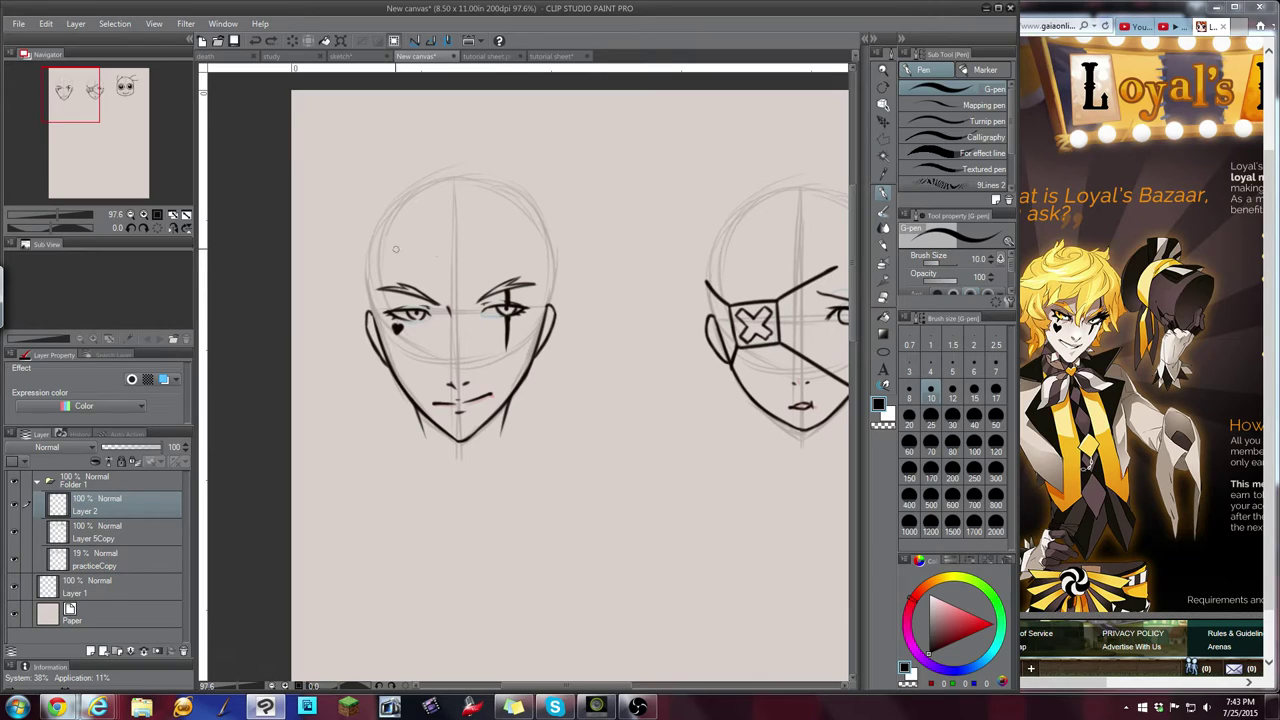
pyautogui.moveTo(398, 242)
pyautogui.mouseDown()
pyautogui.moveTo(430, 234)
pyautogui.moveTo(524, 244)
pyautogui.mouseUp()
pyautogui.hotkey('ctrl', 'z')
pyautogui.moveTo(386, 244)
pyautogui.mouseDown()
pyautogui.moveTo(518, 246)
pyautogui.moveTo(544, 292)
pyautogui.mouseUp()
pyautogui.moveTo(382, 246); pyautogui.dragTo(366, 312)
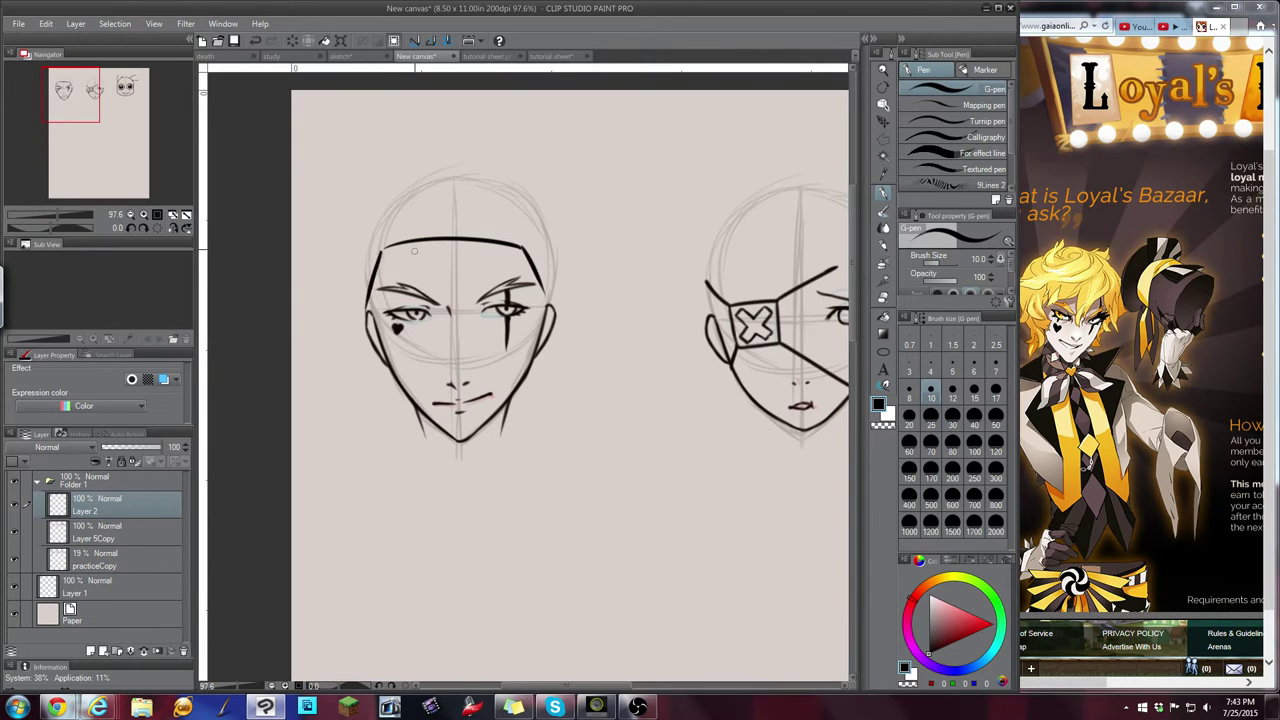
# Add short upward lines from both corners of the first face's hairline
pyautogui.moveTo(384, 248); pyautogui.dragTo(381, 222)
pyautogui.moveTo(521, 245)
pyautogui.mouseDown()
pyautogui.moveTo(534, 211)
pyautogui.moveTo(524, 247)
pyautogui.mouseUp()
pyautogui.hotkey('ctrl', 'z')
# Duplicate Folder 1 with all its face layers and collapse the original folder
pyautogui.click(131, 215)
pyautogui.moveTo(88, 108); pyautogui.dragTo(91, 116)
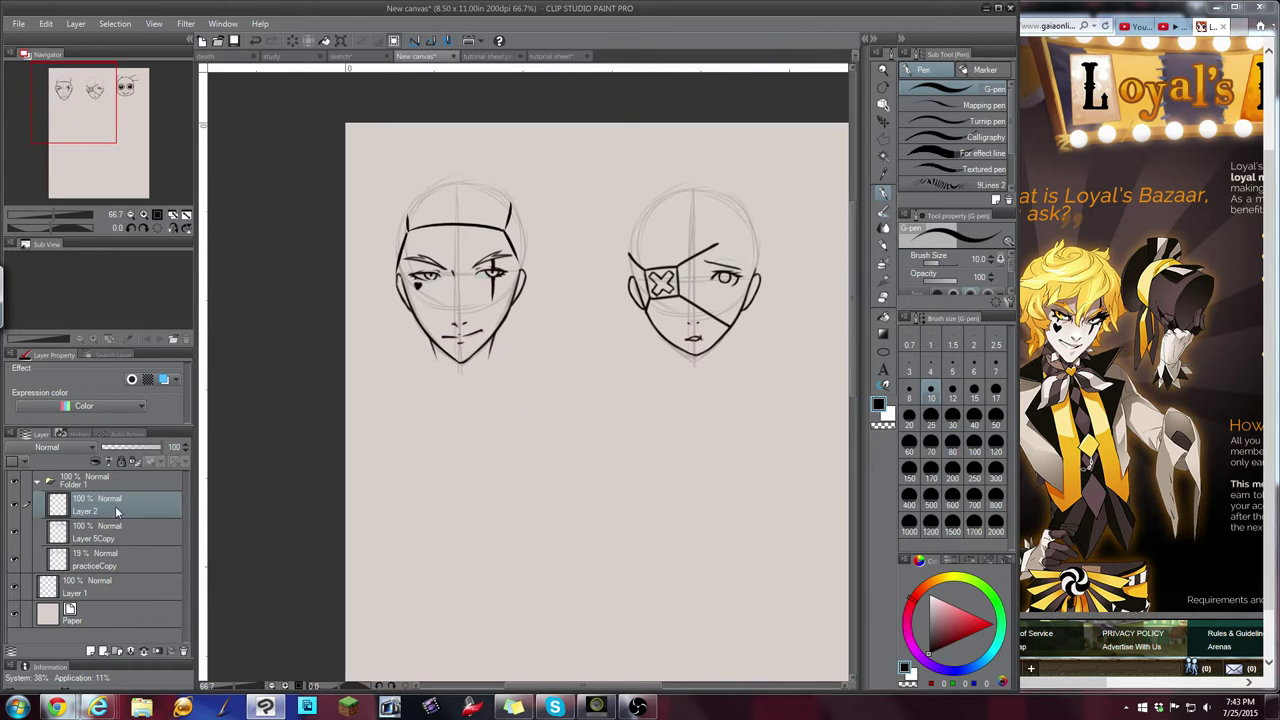
pyautogui.click(111, 537)
pyautogui.click(109, 488)
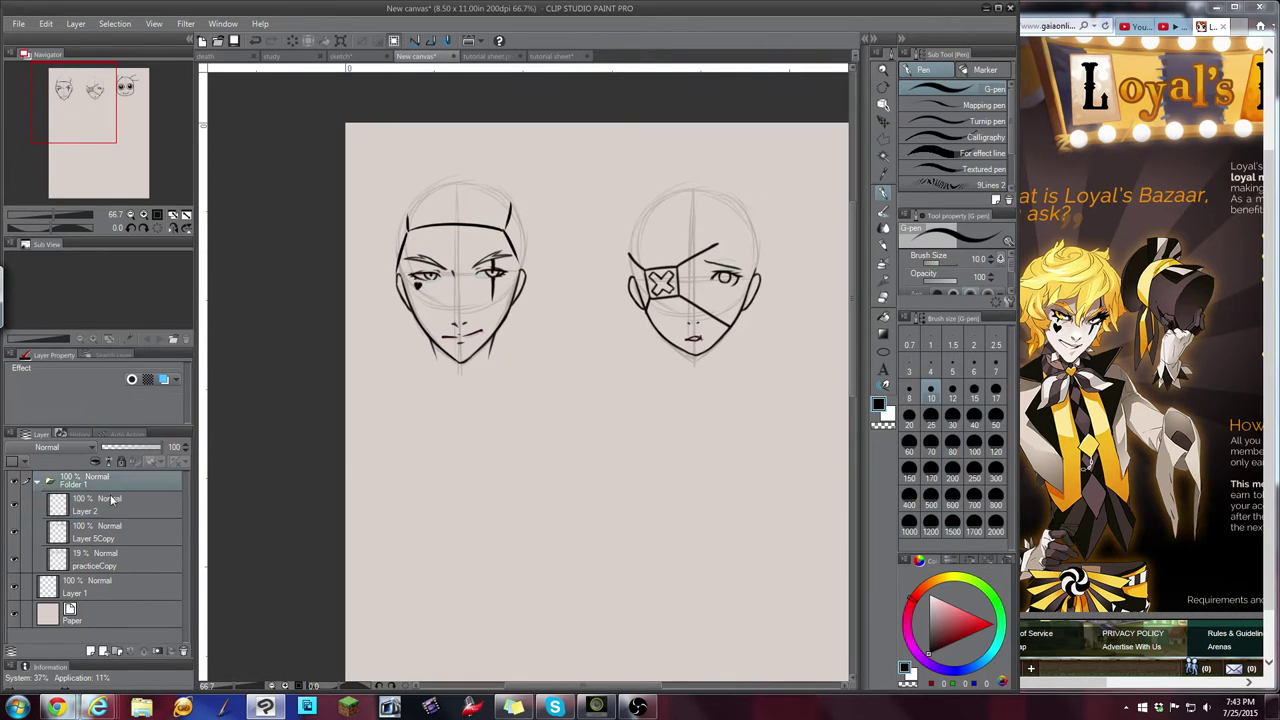
pyautogui.hotkey('ctrl', 'v')
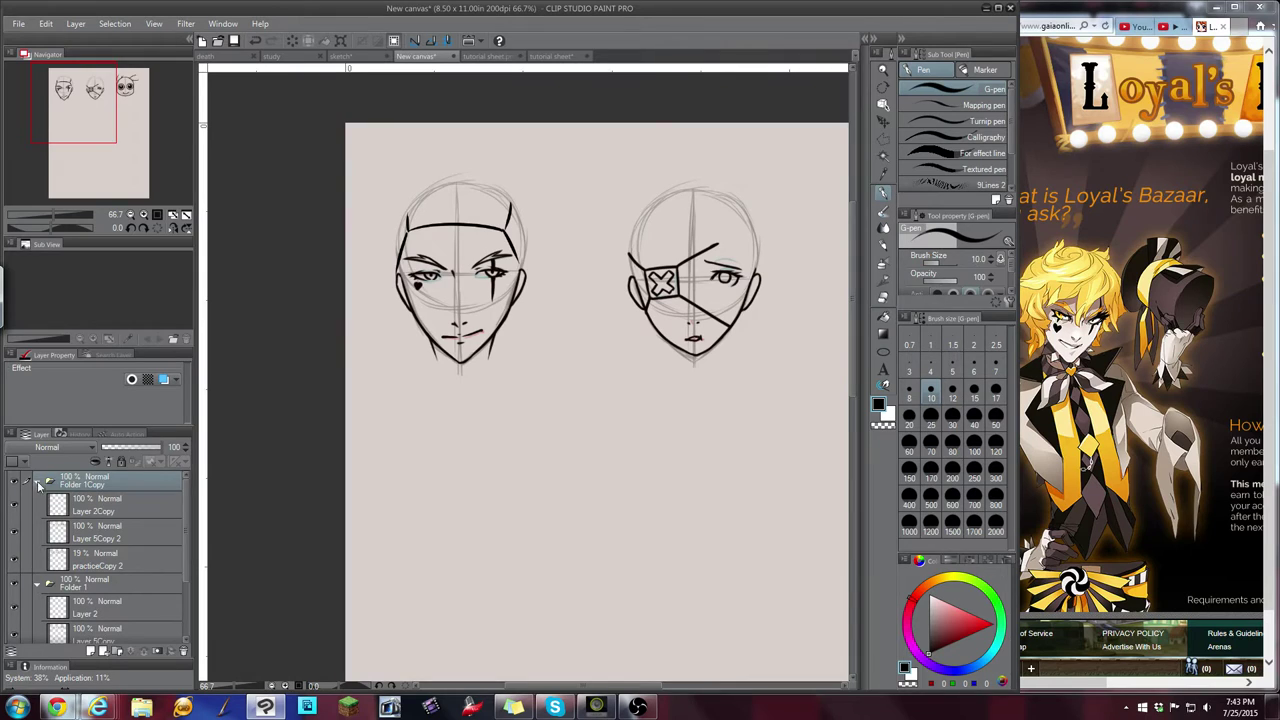
pyautogui.click(38, 481)
pyautogui.click(39, 502)
pyautogui.click(37, 481)
pyautogui.click(100, 505)
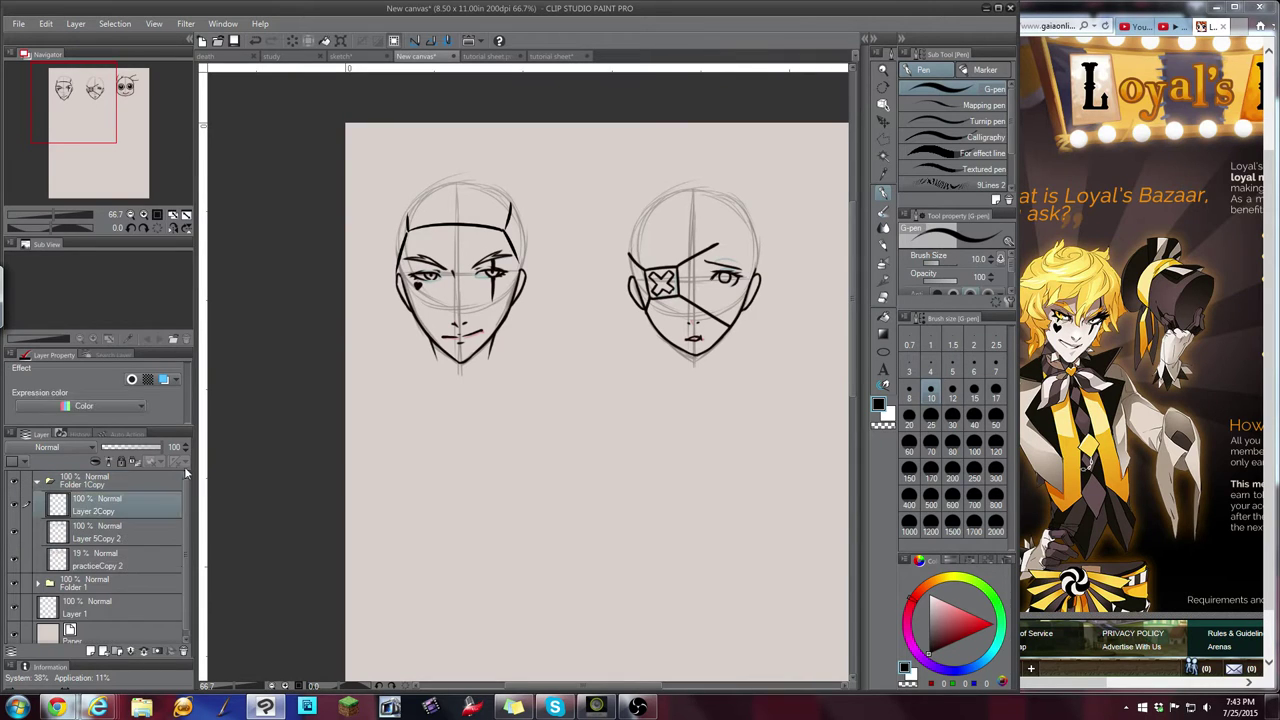
pyautogui.click(130, 216)
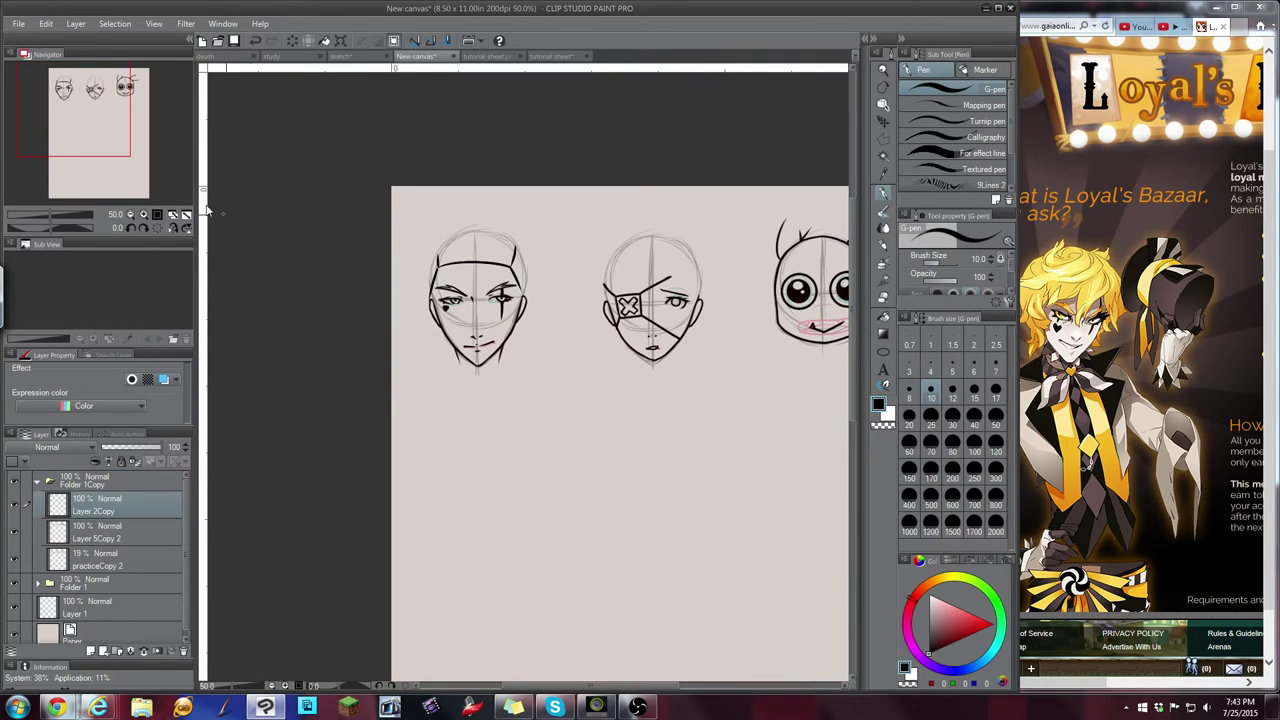
pyautogui.click(393, 41)
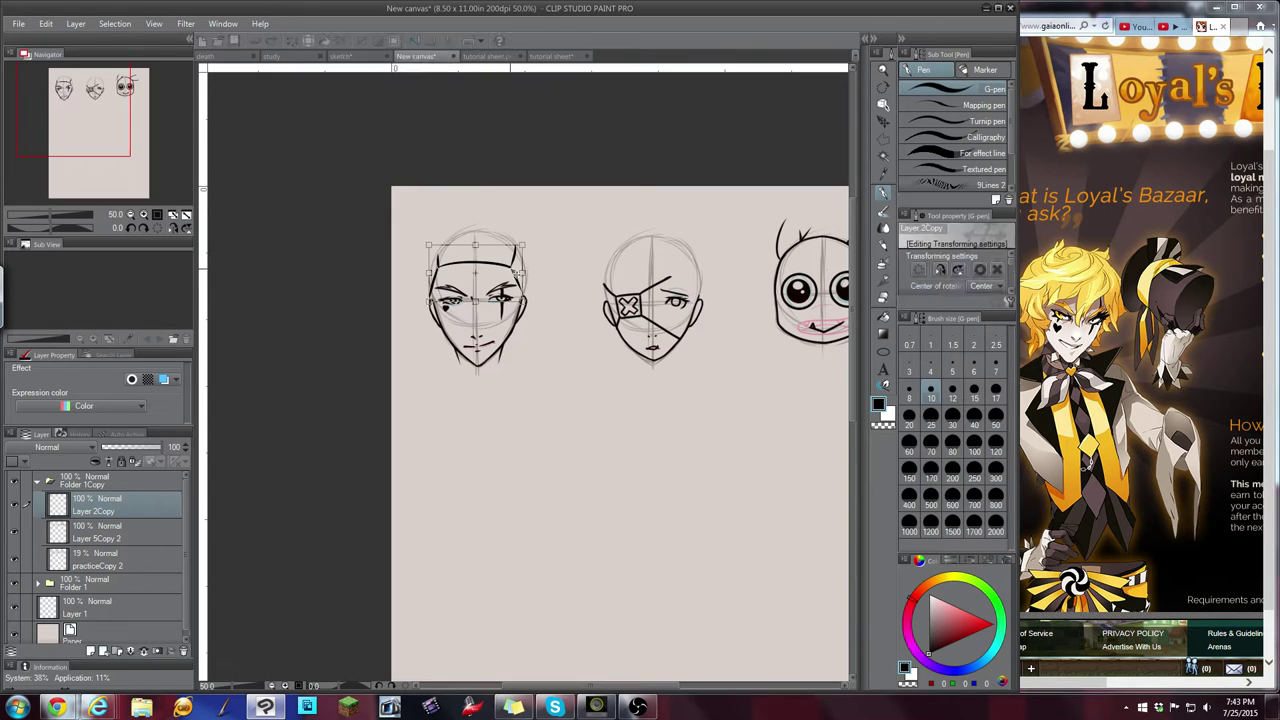
pyautogui.press('Return')
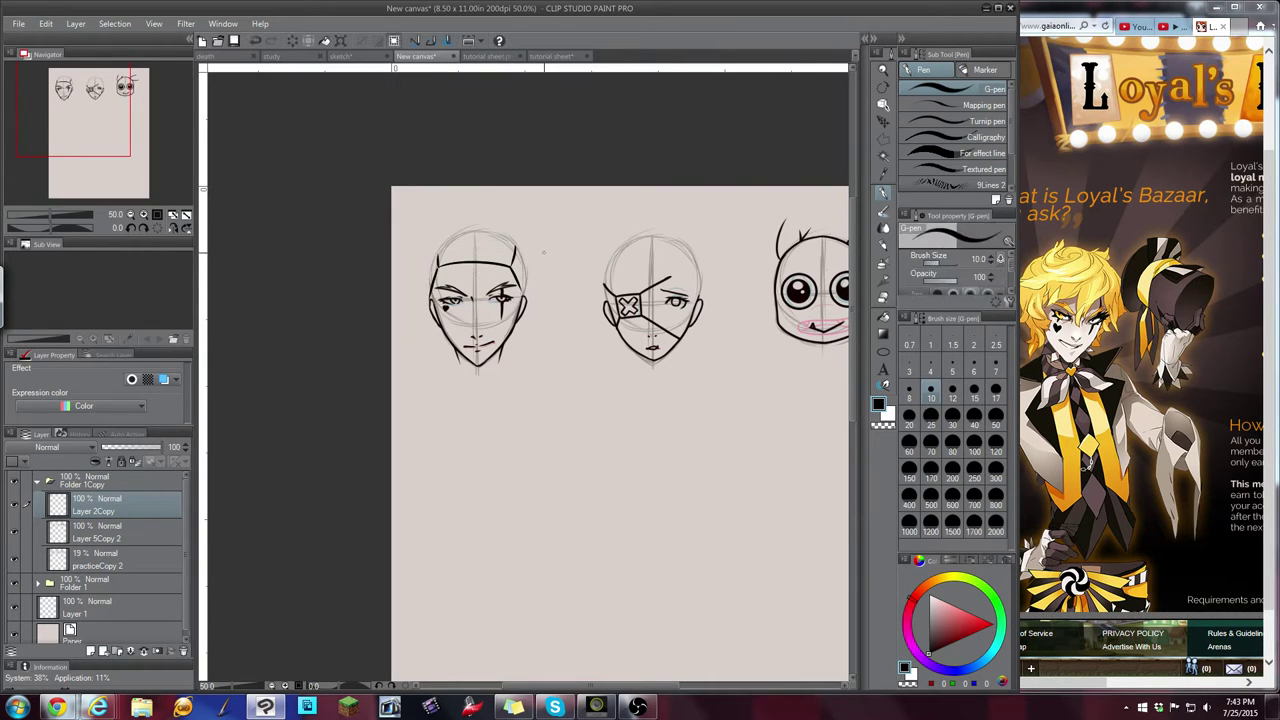
# Move the whole Folder 1Copy straight down to form a second row of faces below the originals
pyautogui.click(153, 482)
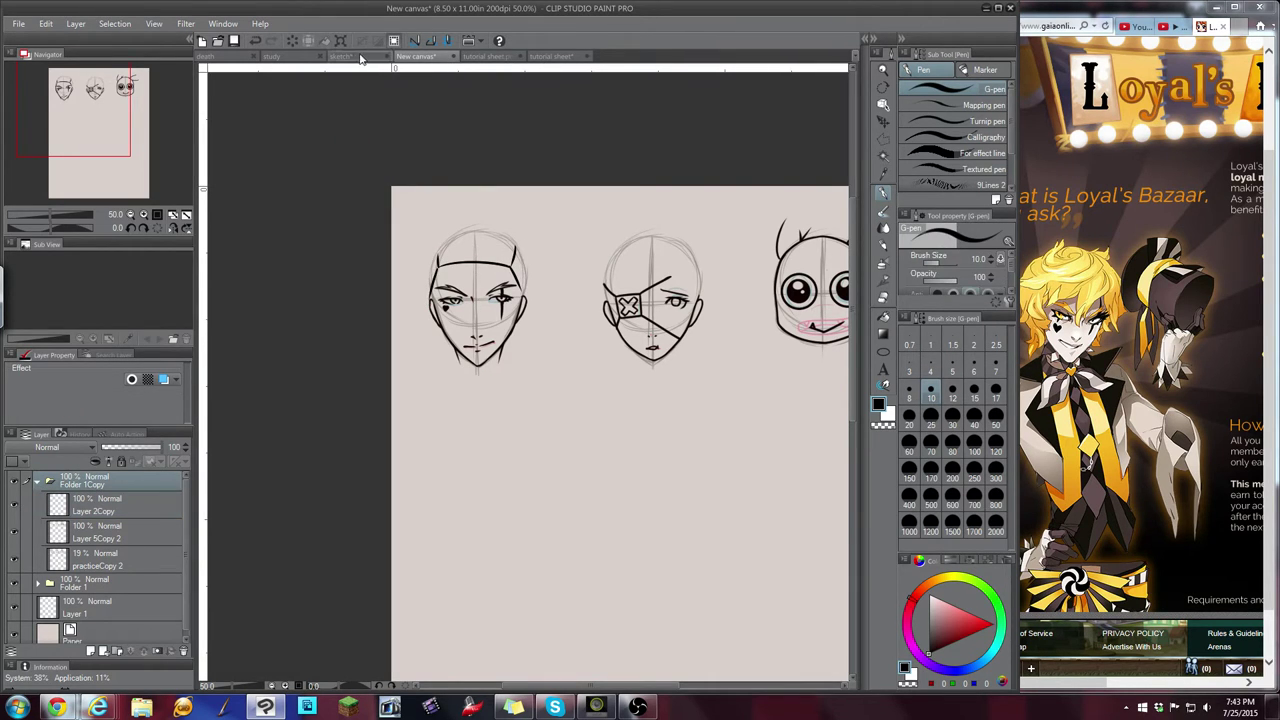
pyautogui.click(393, 41)
pyautogui.moveTo(489, 236); pyautogui.dragTo(489, 420)
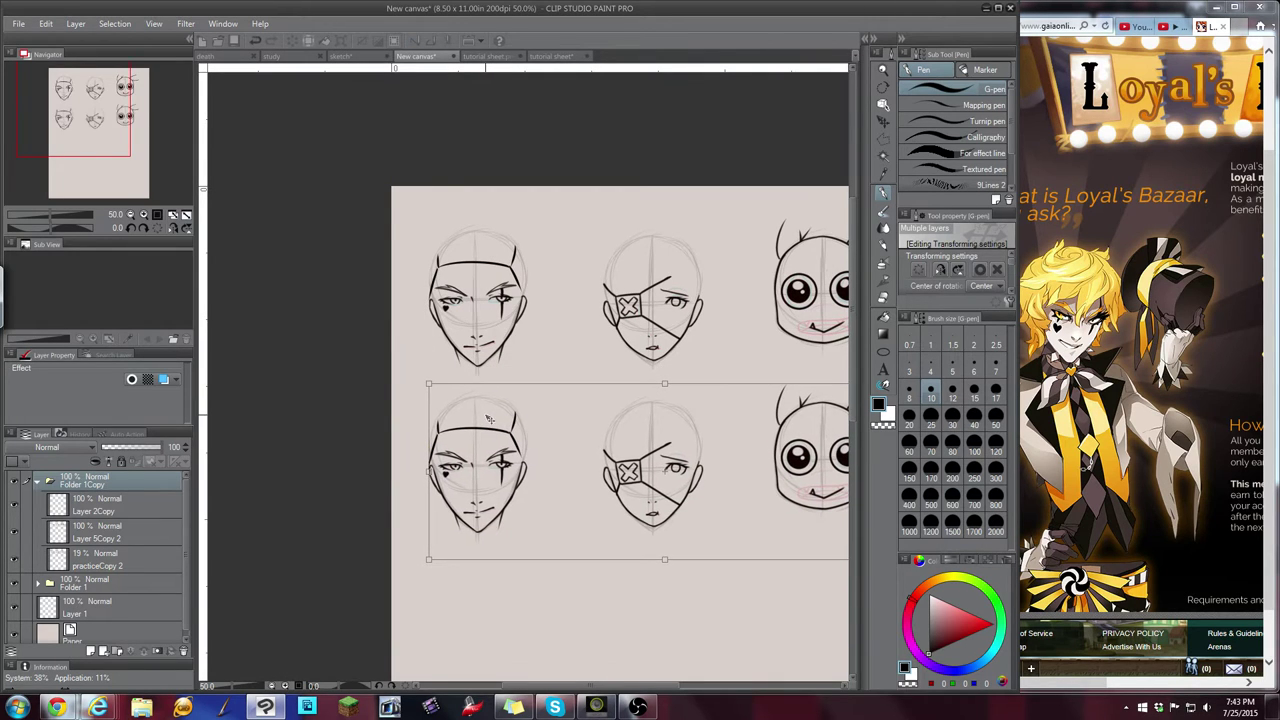
pyautogui.press('Return')
# On Layer 2Copy, draw a swirling curl with small tufts on top of the second row's first face, using the G-pen at size 6
pyautogui.scroll(1, 628, 315)
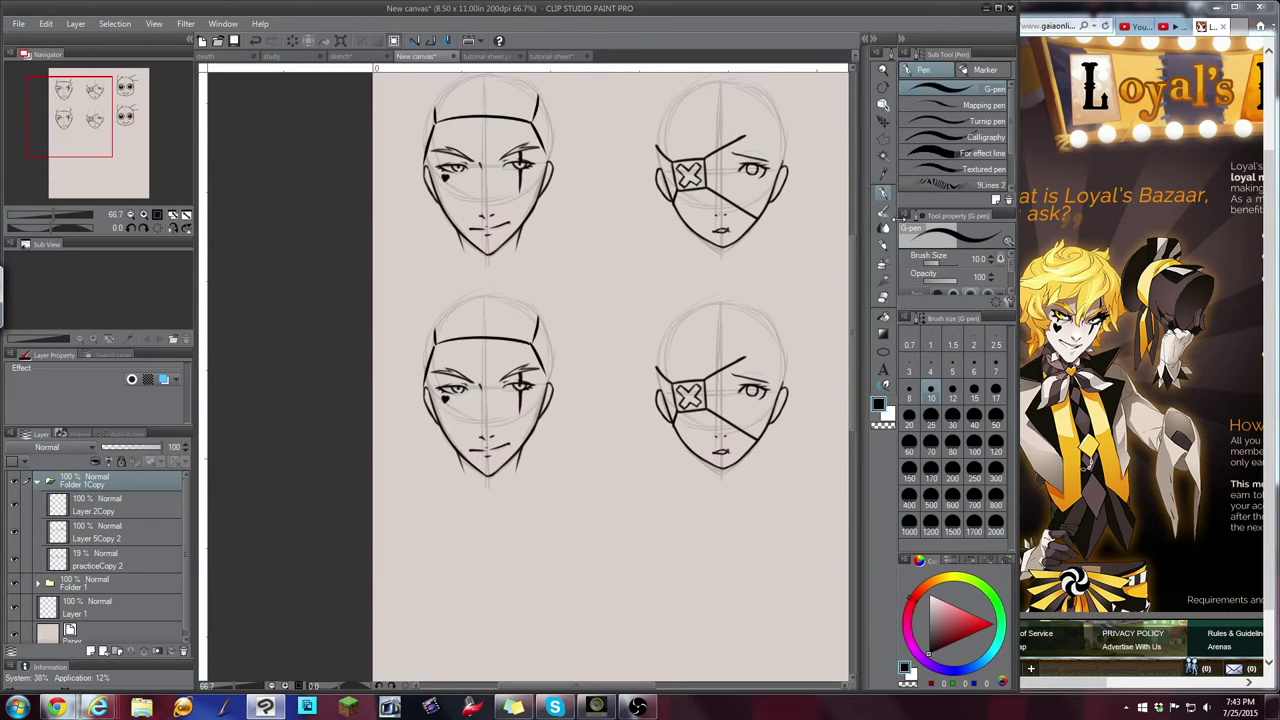
pyautogui.click(973, 371)
pyautogui.scroll(2, 566, 372)
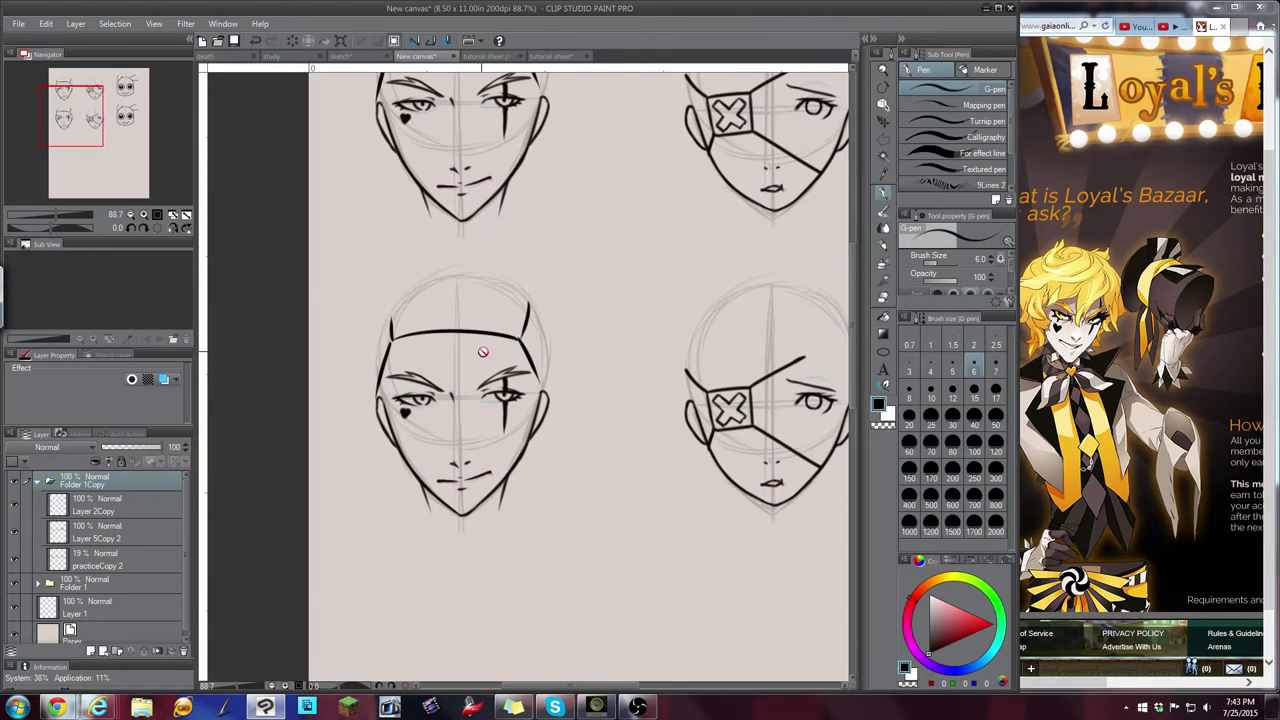
pyautogui.click(104, 508)
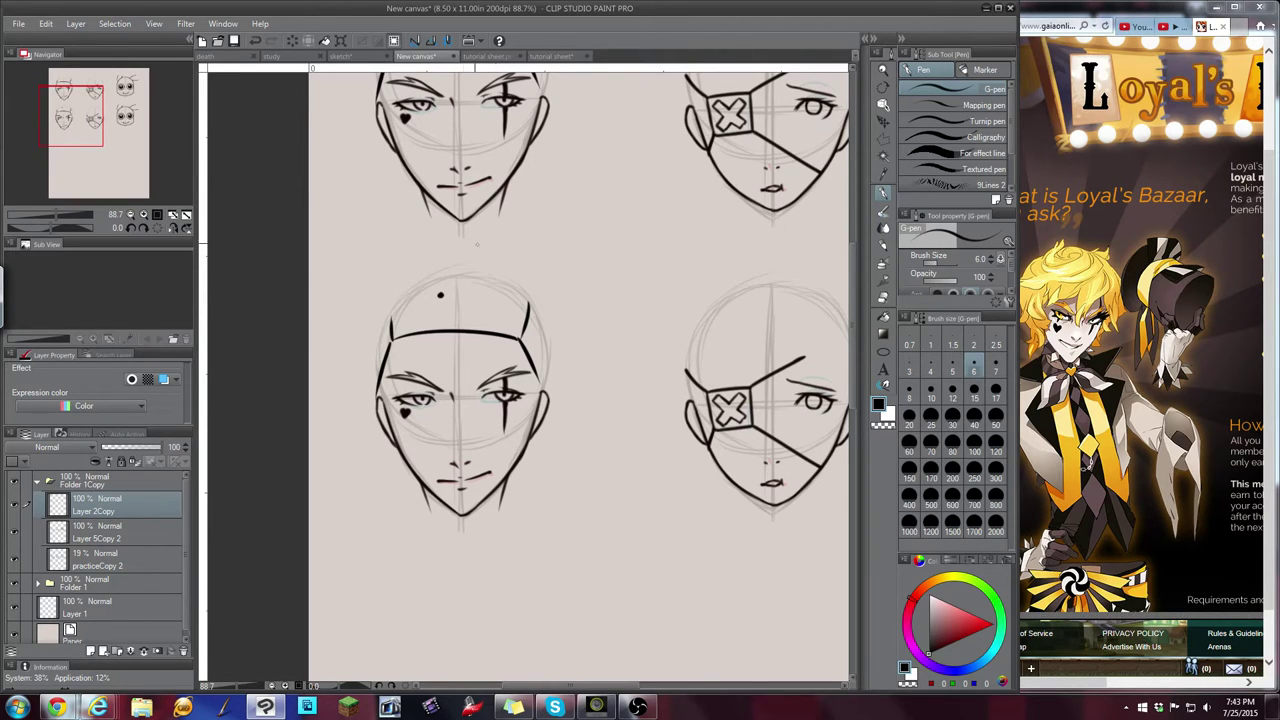
pyautogui.moveTo(440, 294)
pyautogui.mouseDown()
pyautogui.moveTo(491, 270)
pyautogui.moveTo(486, 304)
pyautogui.mouseUp()
pyautogui.moveTo(438, 314)
pyautogui.mouseDown()
pyautogui.moveTo(494, 292)
pyautogui.moveTo(458, 312)
pyautogui.mouseUp()
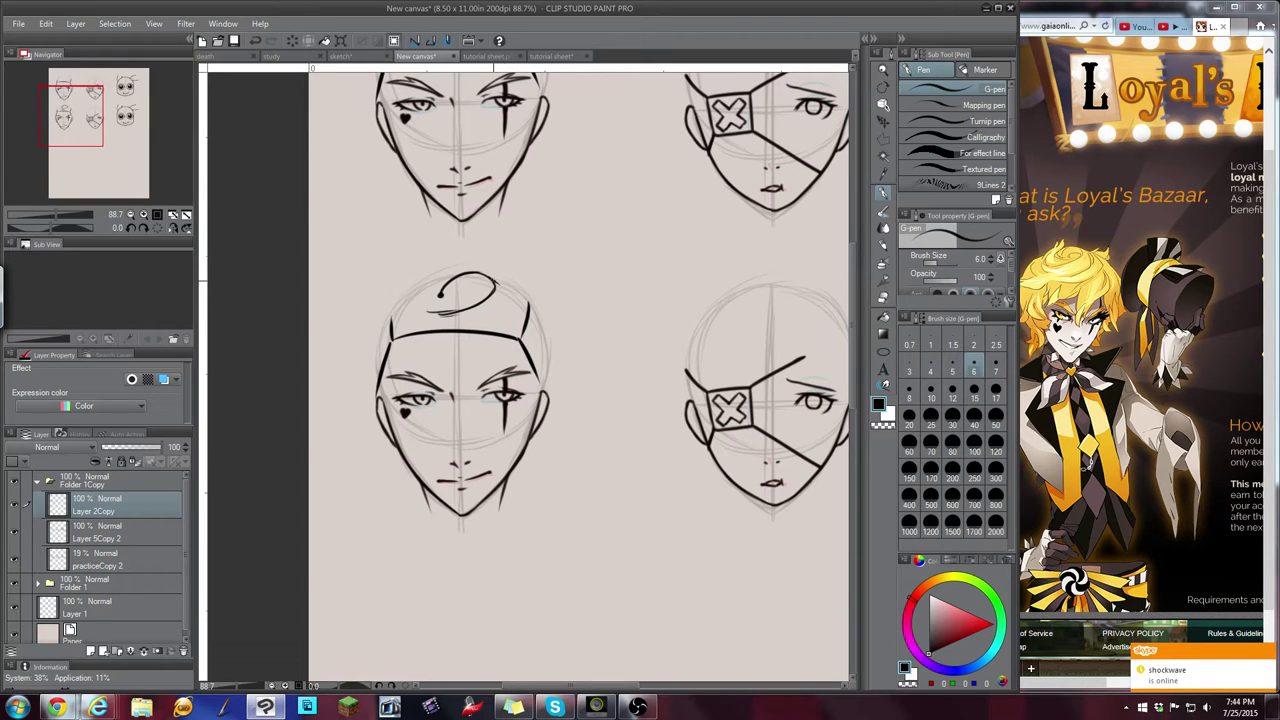
pyautogui.moveTo(490, 280)
pyautogui.mouseDown()
pyautogui.moveTo(520, 298)
pyautogui.moveTo(500, 309)
pyautogui.mouseUp()
pyautogui.moveTo(506, 305); pyautogui.dragTo(482, 315)
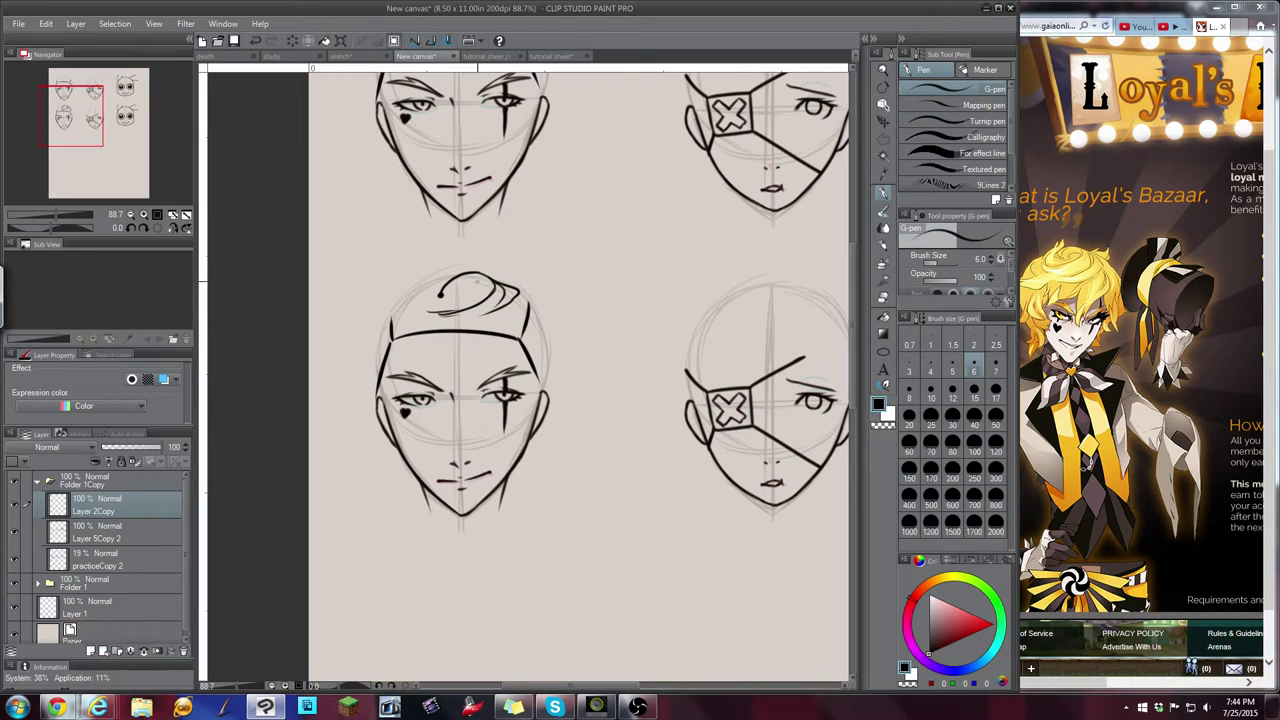
pyautogui.moveTo(444, 290)
pyautogui.mouseDown()
pyautogui.moveTo(486, 292)
pyautogui.moveTo(468, 306)
pyautogui.mouseUp()
pyautogui.moveTo(434, 268)
pyautogui.mouseDown()
pyautogui.moveTo(420, 313)
pyautogui.moveTo(445, 263)
pyautogui.mouseUp()
# Draw bangs sweeping from the curl down between the eyes and across both sides of the forehead
pyautogui.moveTo(500, 308); pyautogui.dragTo(451, 404)
pyautogui.moveTo(470, 358); pyautogui.dragTo(449, 418)
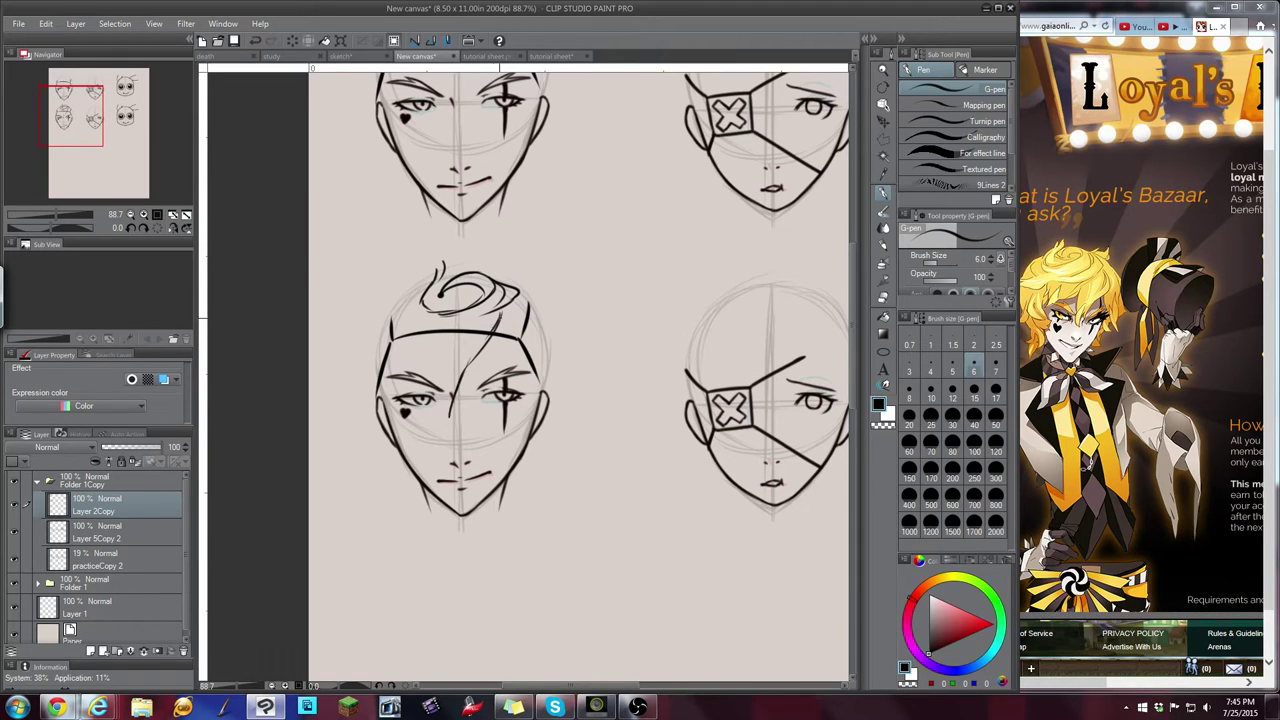
pyautogui.moveTo(498, 308); pyautogui.dragTo(479, 346)
pyautogui.moveTo(451, 412); pyautogui.dragTo(449, 430)
pyautogui.moveTo(410, 338)
pyautogui.mouseDown()
pyautogui.moveTo(388, 388)
pyautogui.moveTo(424, 338)
pyautogui.moveTo(464, 337)
pyautogui.moveTo(430, 355)
pyautogui.mouseUp()
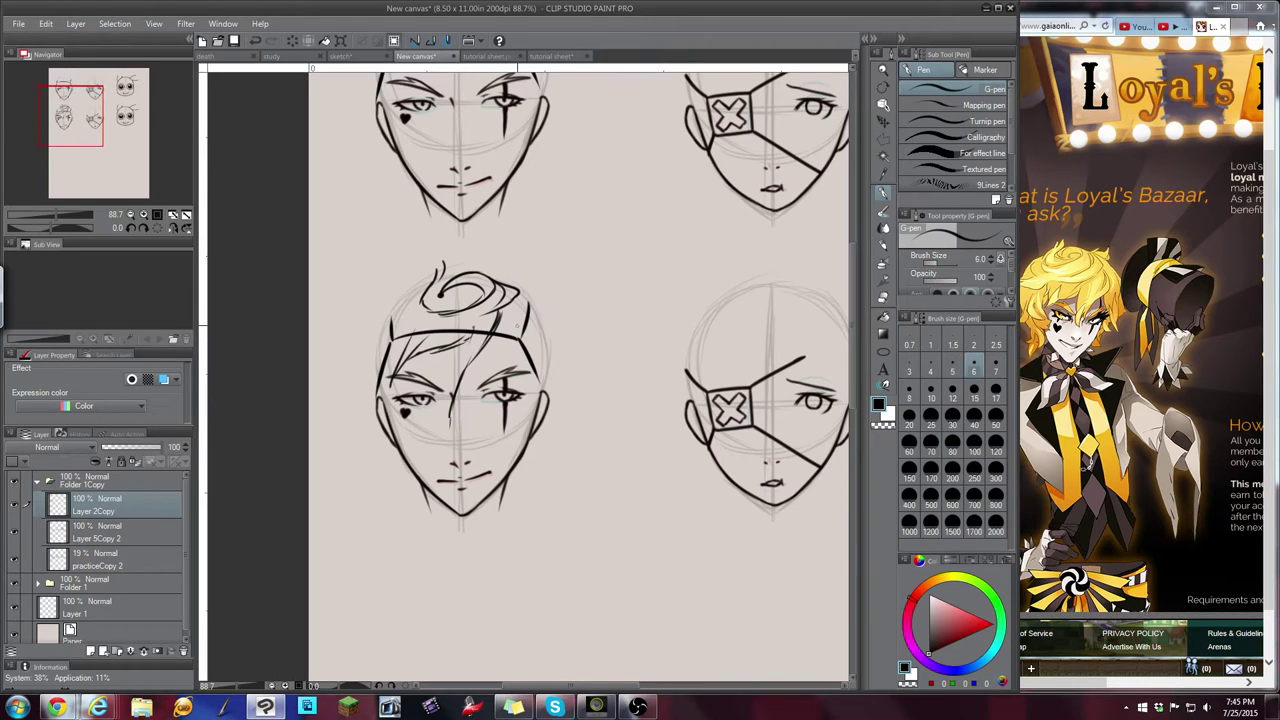
pyautogui.moveTo(528, 305); pyautogui.dragTo(522, 334)
# Enlarge the blond Loyal's Bazaar character in the browser, widen its window to study the hair, and return to the canvas
pyautogui.click(1135, 108)
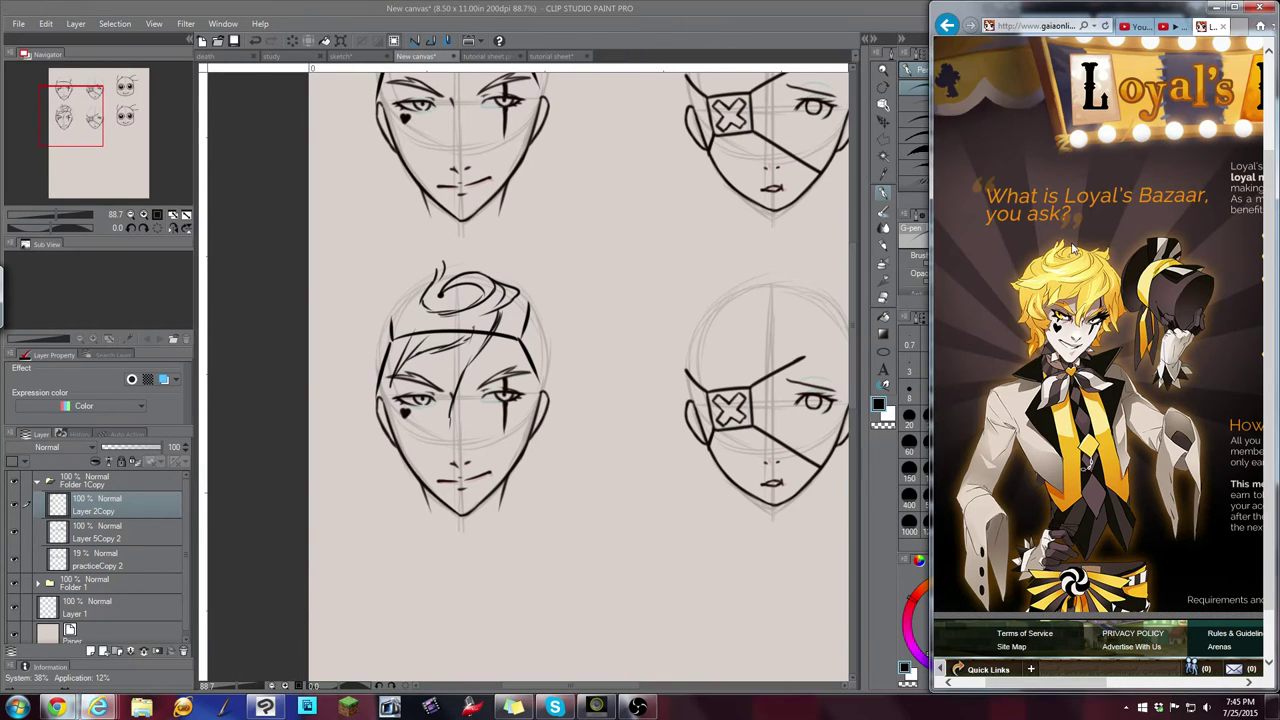
pyautogui.keyDown('ctrl'); pyautogui.scroll(-2, 1073, 252); pyautogui.keyUp('ctrl')
pyautogui.keyDown('ctrl'); pyautogui.scroll(4, 1078, 320); pyautogui.keyUp('ctrl')
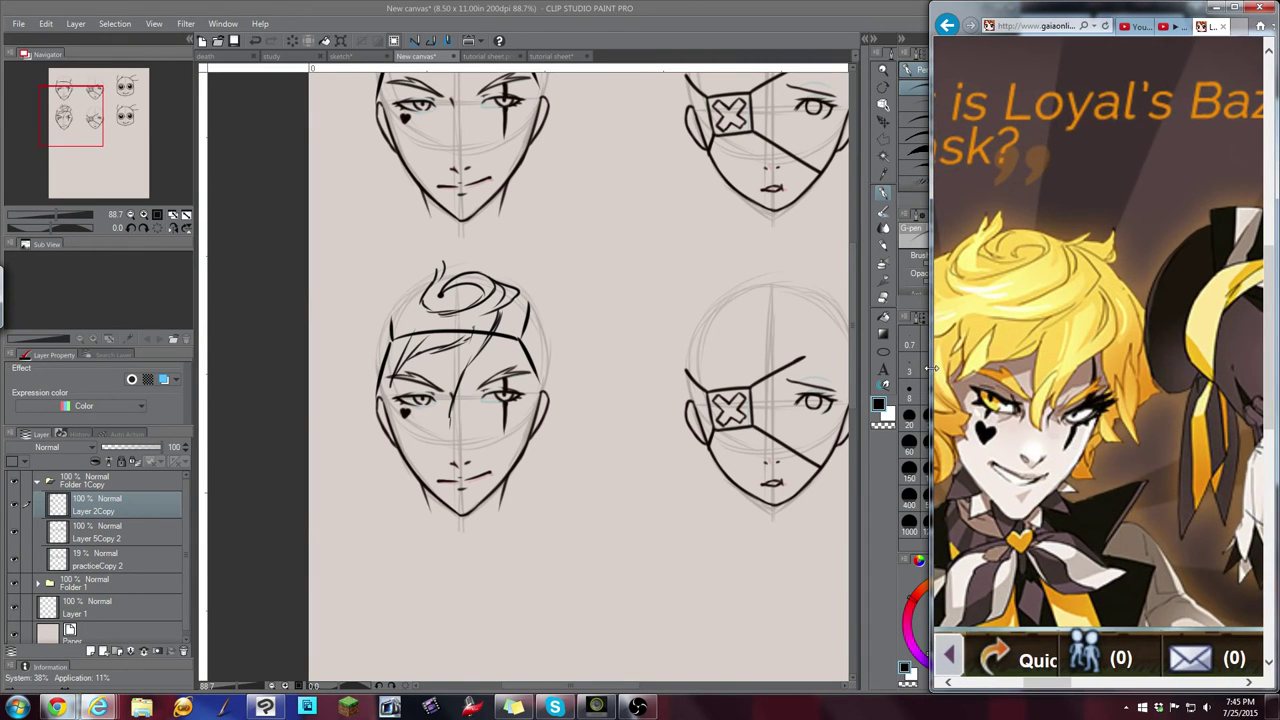
pyautogui.moveTo(932, 369); pyautogui.dragTo(830, 372)
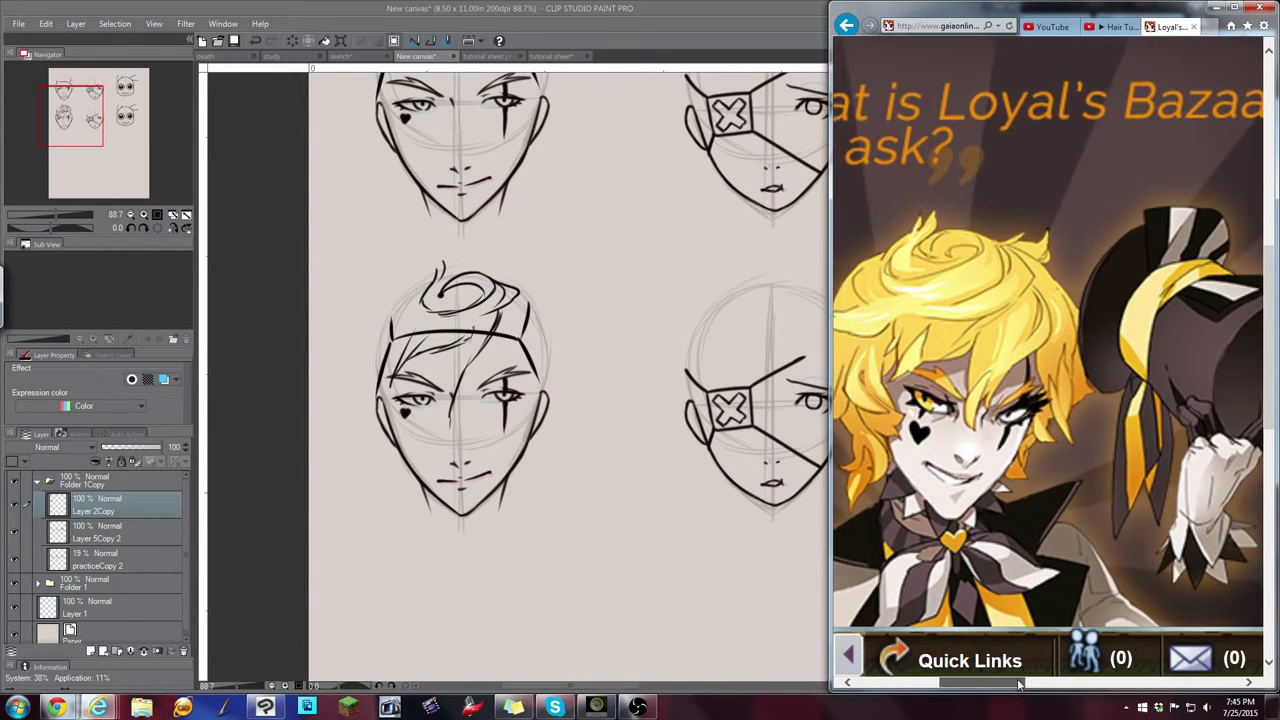
pyautogui.click(697, 12)
# Draw bang strands down the right temple of the second row's first face and undo the last two strokes
pyautogui.moveTo(501, 309)
pyautogui.mouseDown()
pyautogui.moveTo(509, 329)
pyautogui.moveTo(487, 362)
pyautogui.mouseUp()
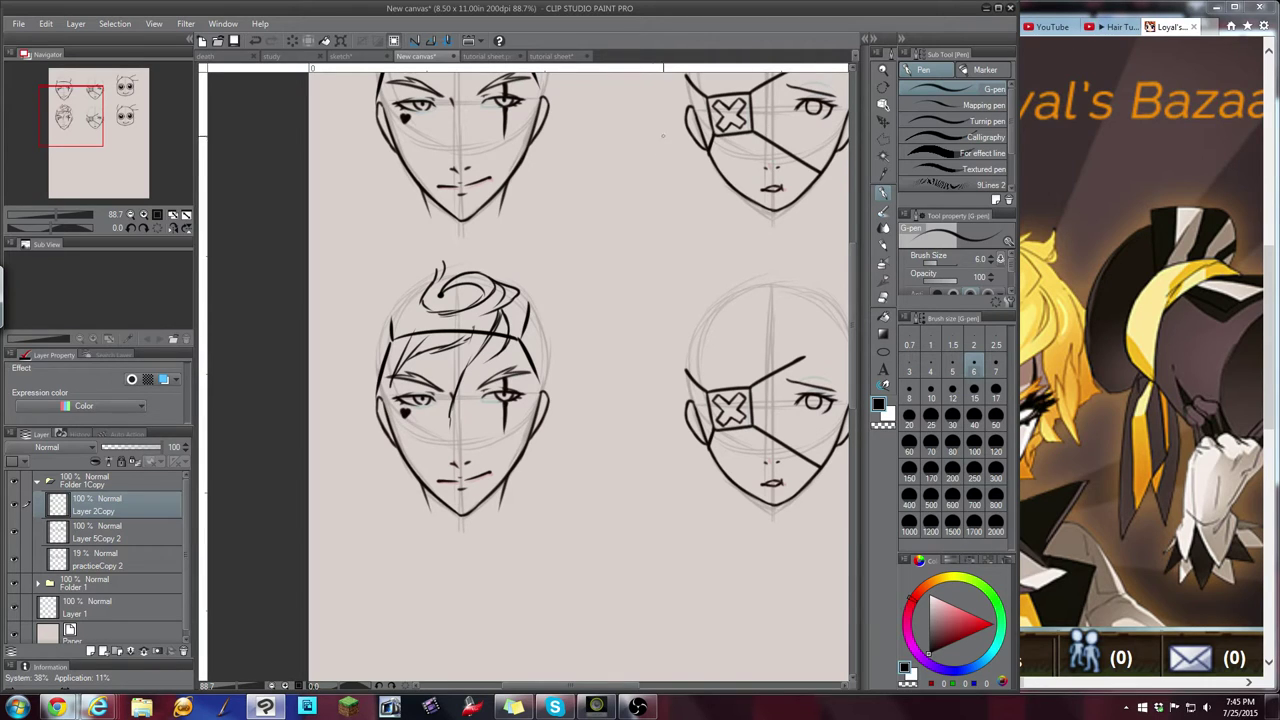
pyautogui.moveTo(519, 322)
pyautogui.mouseDown()
pyautogui.moveTo(507, 348)
pyautogui.moveTo(534, 408)
pyautogui.mouseUp()
pyautogui.moveTo(520, 354); pyautogui.dragTo(531, 447)
pyautogui.moveTo(530, 398); pyautogui.dragTo(560, 444)
pyautogui.hotkey('ctrl', 'z')
pyautogui.hotkey('ctrl', 'z')
# Bring the reference character's full hair into view in the browser and draw loose strands around the face's right ear
pyautogui.click(1068, 14)
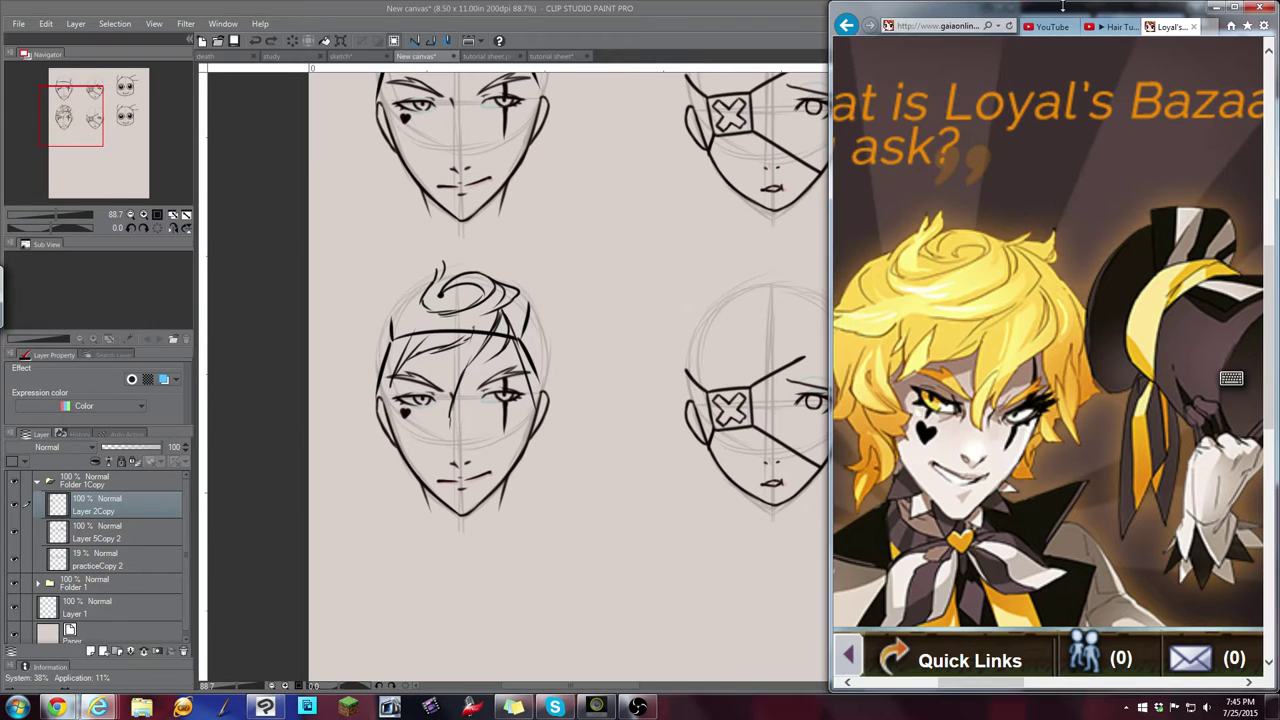
pyautogui.moveTo(1014, 682); pyautogui.dragTo(1005, 681)
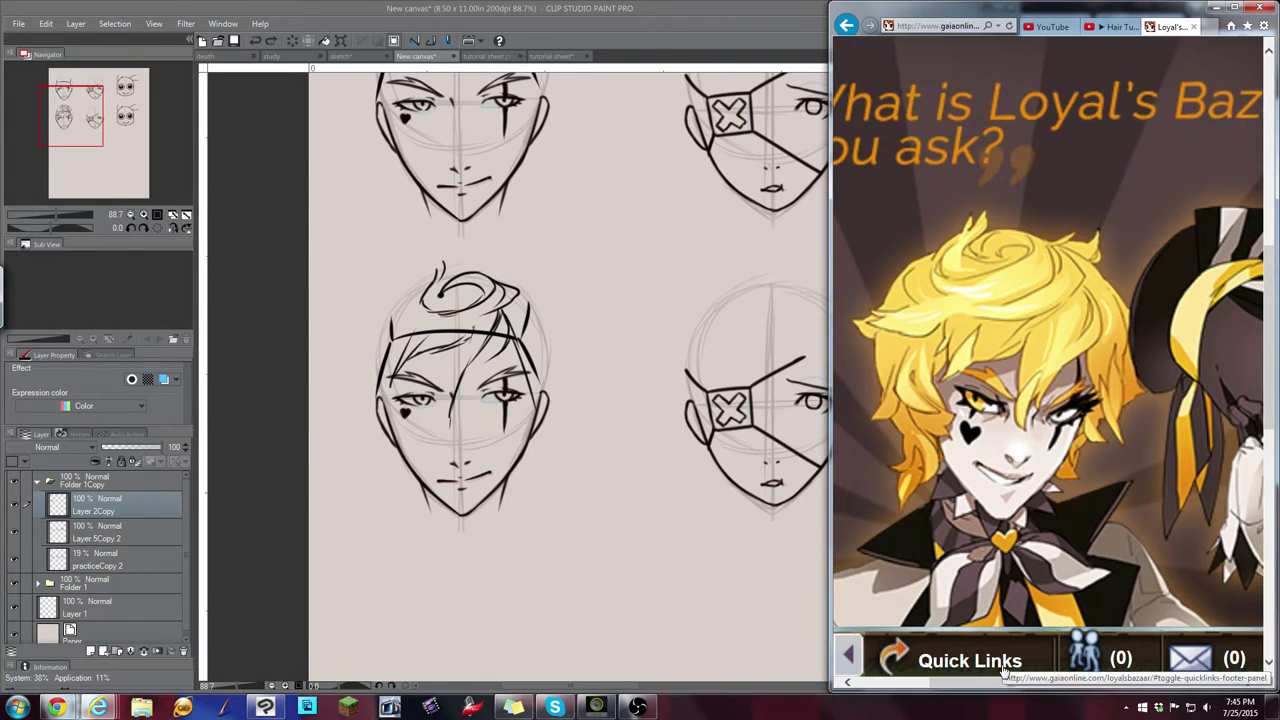
pyautogui.hscroll(-3, 996, 688)
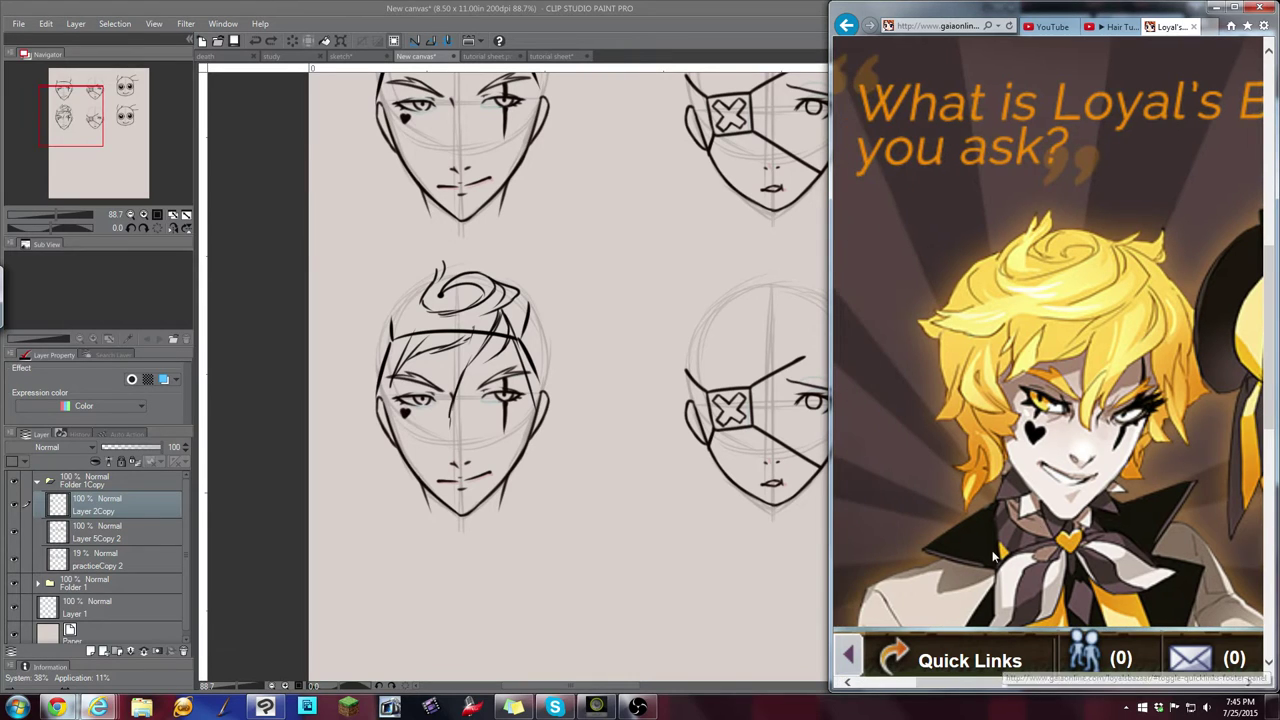
pyautogui.click(723, 20)
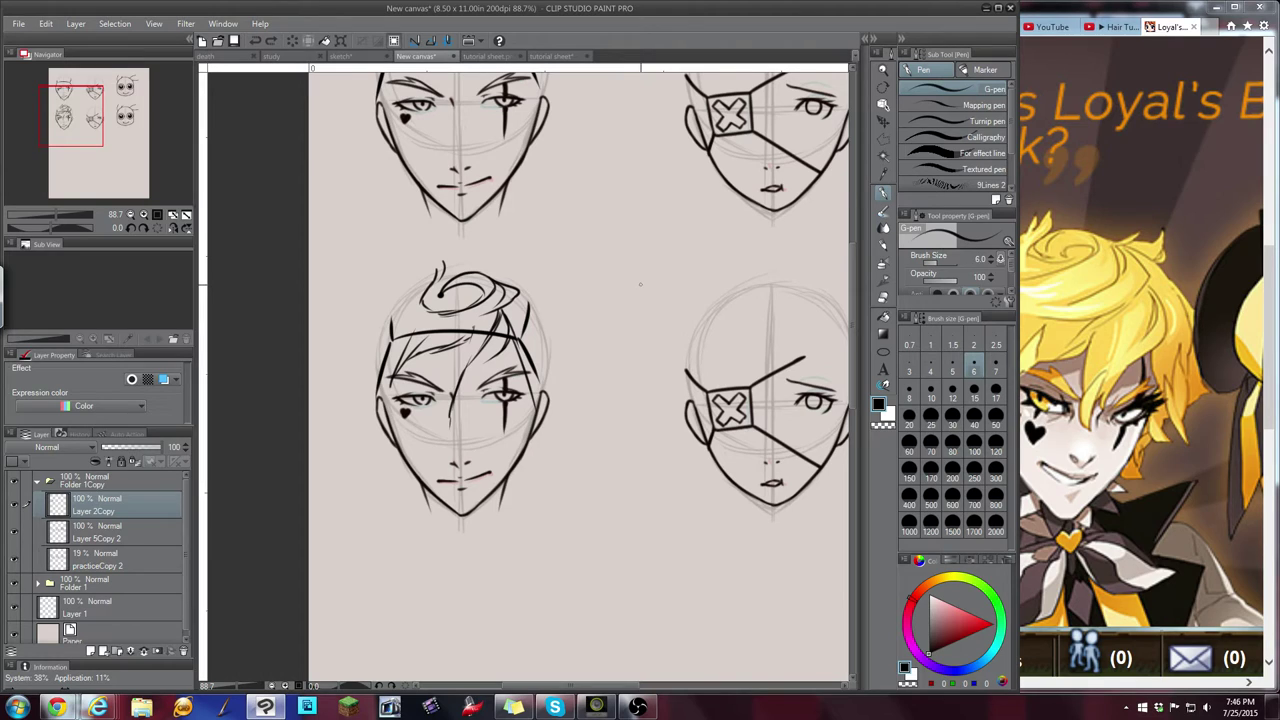
pyautogui.moveTo(521, 344)
pyautogui.mouseDown()
pyautogui.moveTo(566, 401)
pyautogui.moveTo(535, 398)
pyautogui.moveTo(553, 443)
pyautogui.moveTo(541, 468)
pyautogui.mouseUp()
# Restore the browser window to full height and narrow the drawing window to show more of the reference character beside it
pyautogui.click(1151, 20)
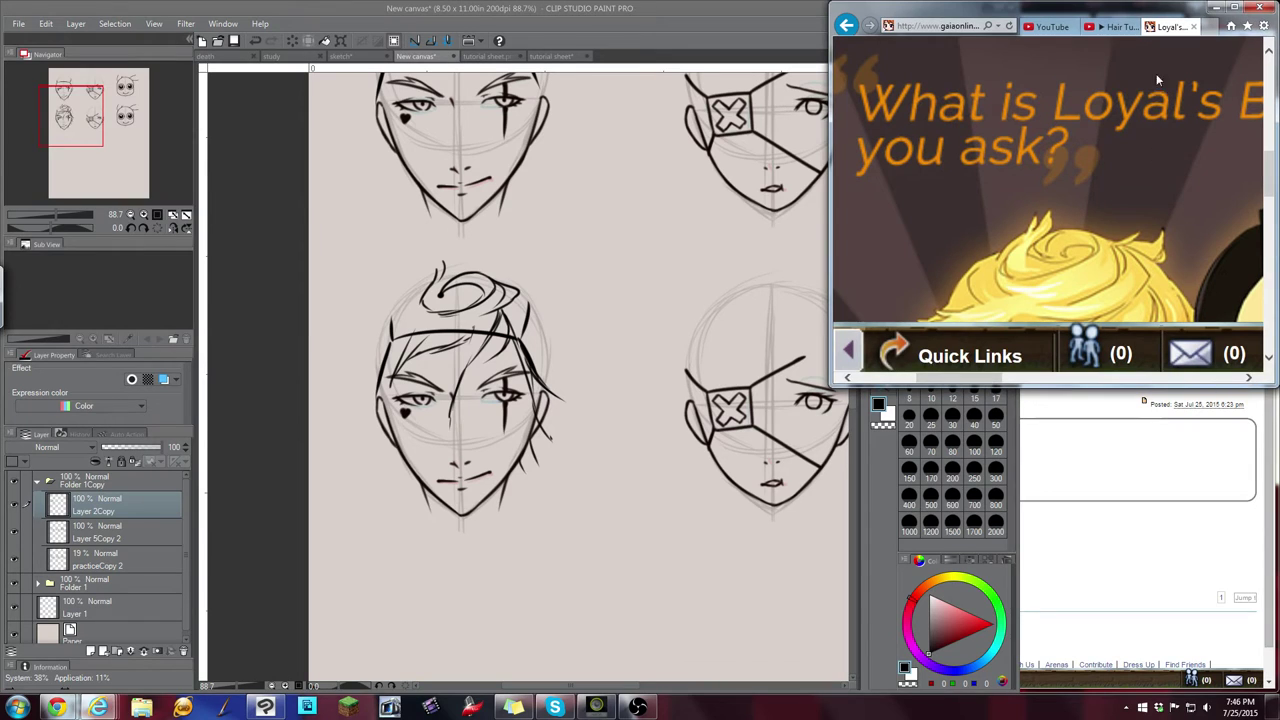
pyautogui.moveTo(1182, 385); pyautogui.dragTo(1208, 694)
pyautogui.click(665, 22)
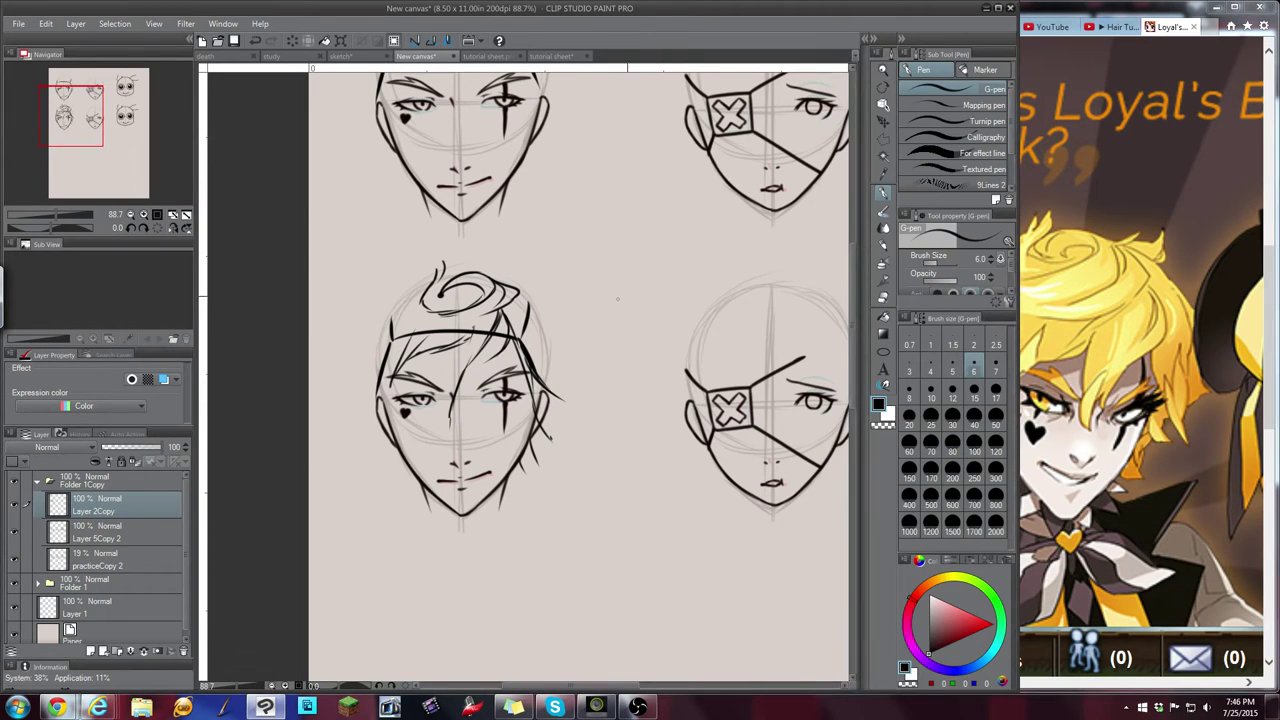
pyautogui.moveTo(1016, 284); pyautogui.dragTo(926, 292)
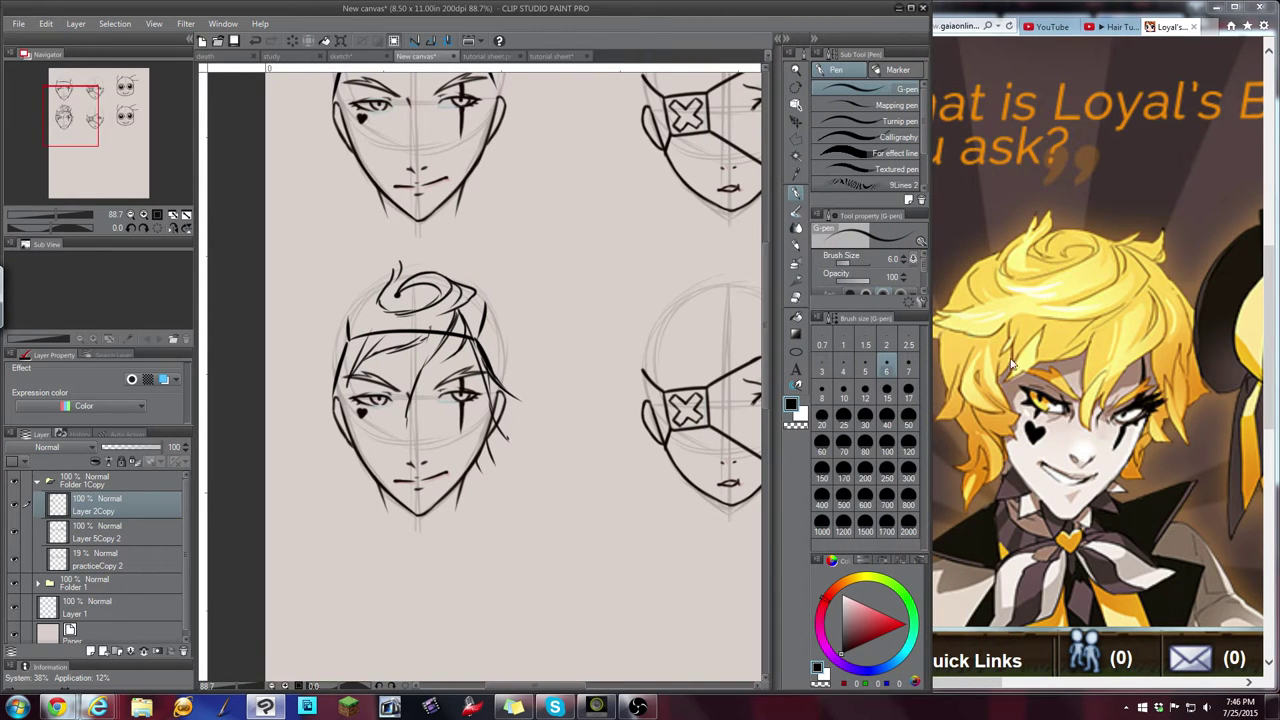
# Draw strands over the left temple and cheek, and outline the hair from the curl down the left side of the crown
pyautogui.moveTo(348, 345); pyautogui.dragTo(378, 420)
pyautogui.moveTo(335, 382)
pyautogui.mouseDown()
pyautogui.moveTo(350, 420)
pyautogui.moveTo(373, 432)
pyautogui.mouseUp()
pyautogui.moveTo(380, 281); pyautogui.dragTo(331, 338)
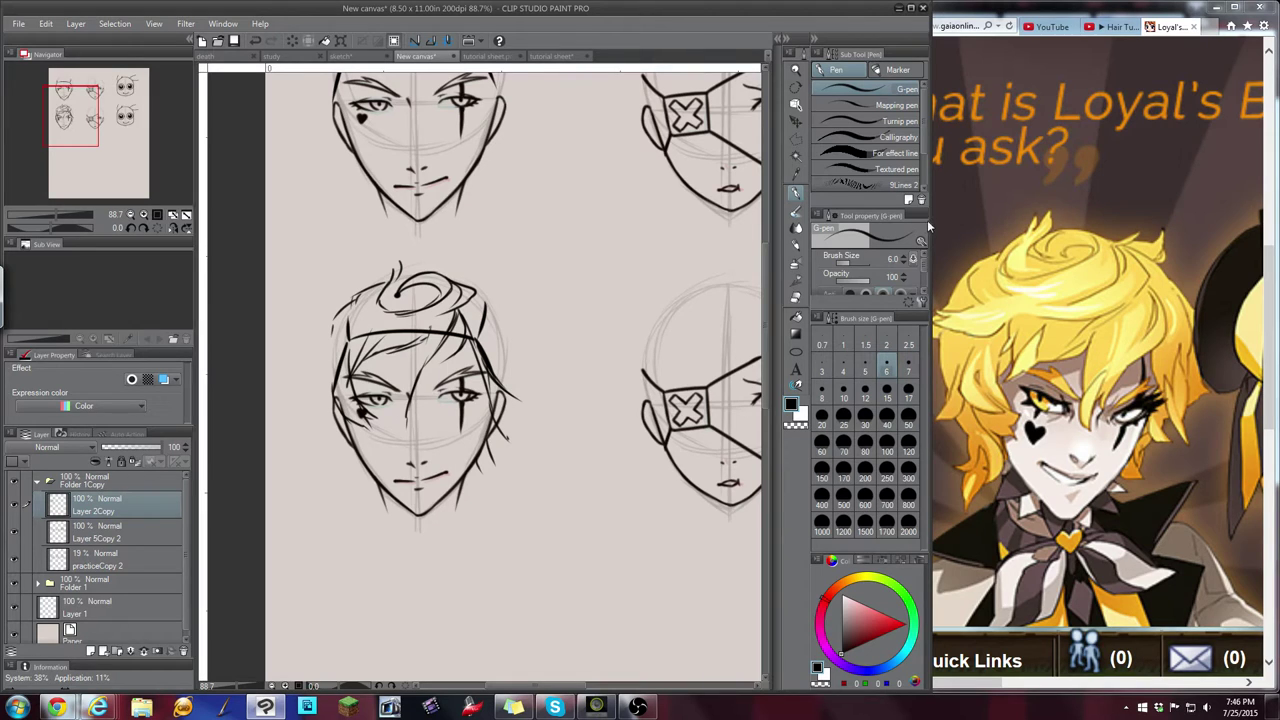
# Narrow the drawing window further to reveal the reference, and draw the left outer hair outline with loose strands beside the jaw
pyautogui.moveTo(928, 221); pyautogui.dragTo(887, 222)
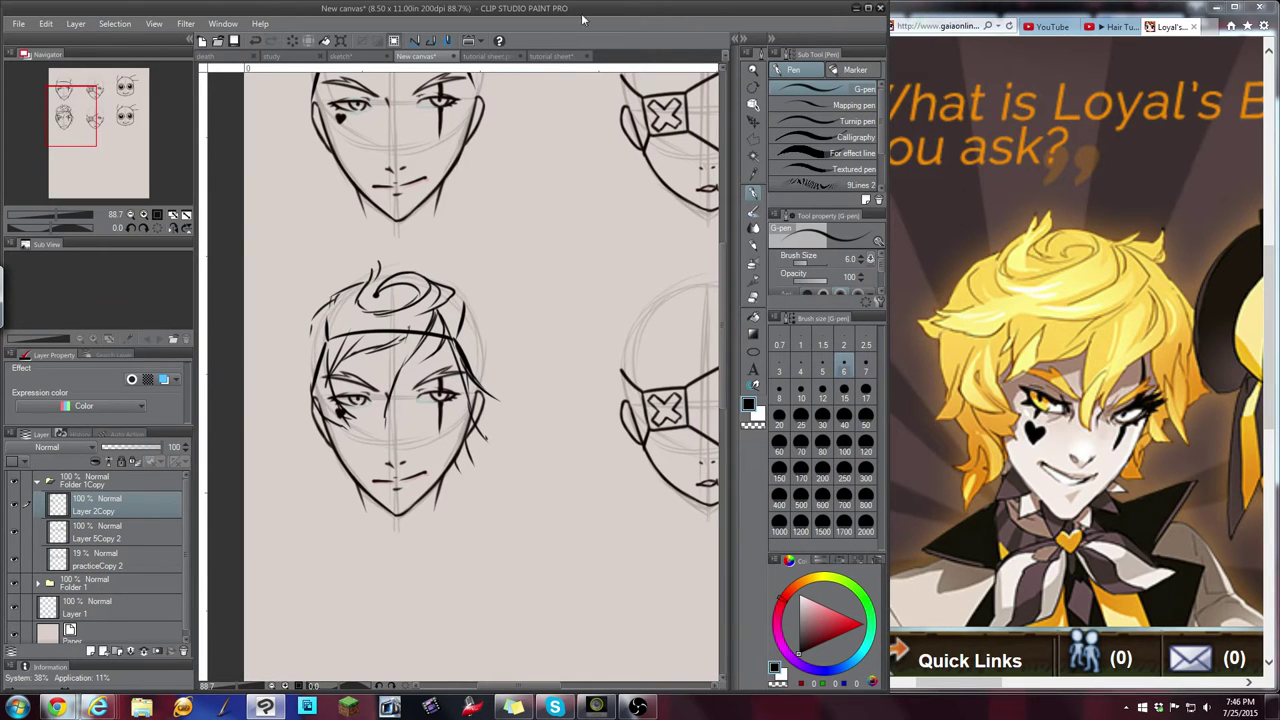
pyautogui.moveTo(311, 324)
pyautogui.mouseDown()
pyautogui.moveTo(293, 338)
pyautogui.moveTo(314, 413)
pyautogui.moveTo(296, 431)
pyautogui.mouseUp()
pyautogui.moveTo(326, 490)
pyautogui.mouseDown()
pyautogui.moveTo(344, 466)
pyautogui.moveTo(309, 467)
pyautogui.moveTo(333, 474)
pyautogui.mouseUp()
pyautogui.moveTo(351, 469); pyautogui.dragTo(342, 495)
pyautogui.moveTo(334, 462); pyautogui.dragTo(340, 520)
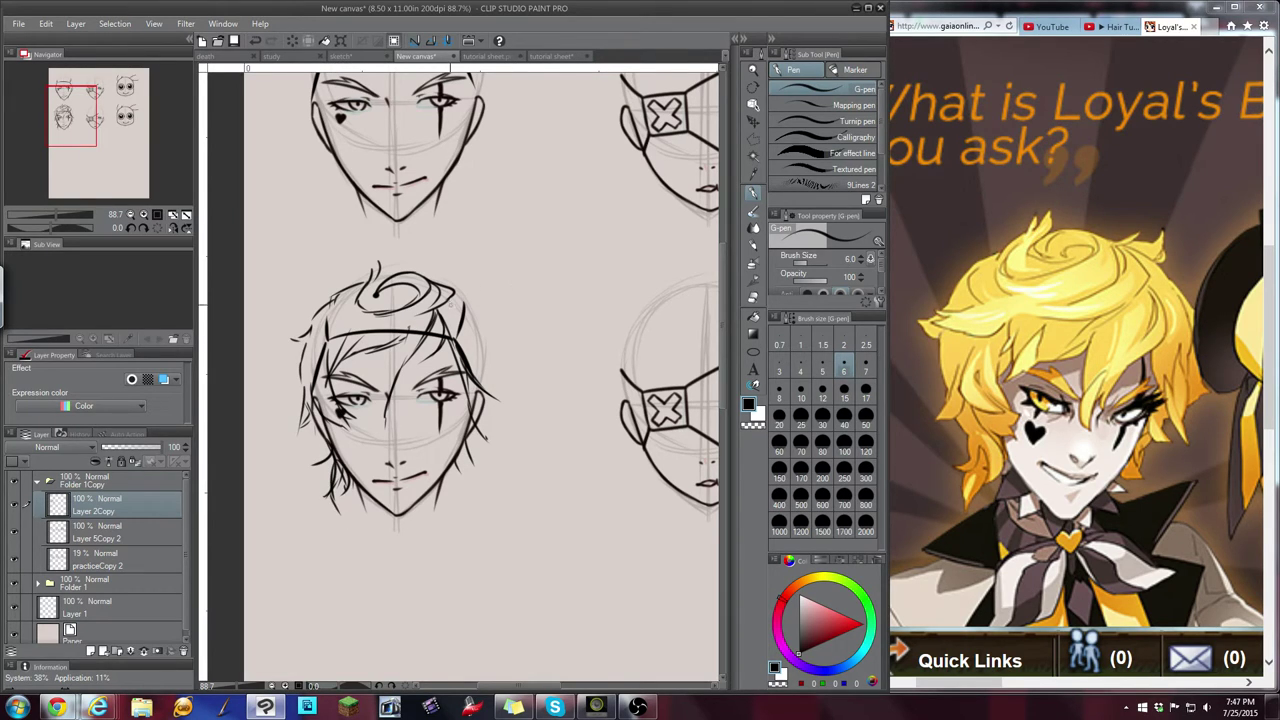
# Draw the right side's outer hair strands and a tuft beside the curl, and shift the hair layer slightly upward
pyautogui.moveTo(452, 297)
pyautogui.mouseDown()
pyautogui.moveTo(474, 322)
pyautogui.moveTo(485, 392)
pyautogui.mouseUp()
pyautogui.moveTo(474, 320); pyautogui.dragTo(477, 373)
pyautogui.moveTo(452, 302); pyautogui.dragTo(494, 428)
pyautogui.moveTo(462, 300); pyautogui.dragTo(509, 380)
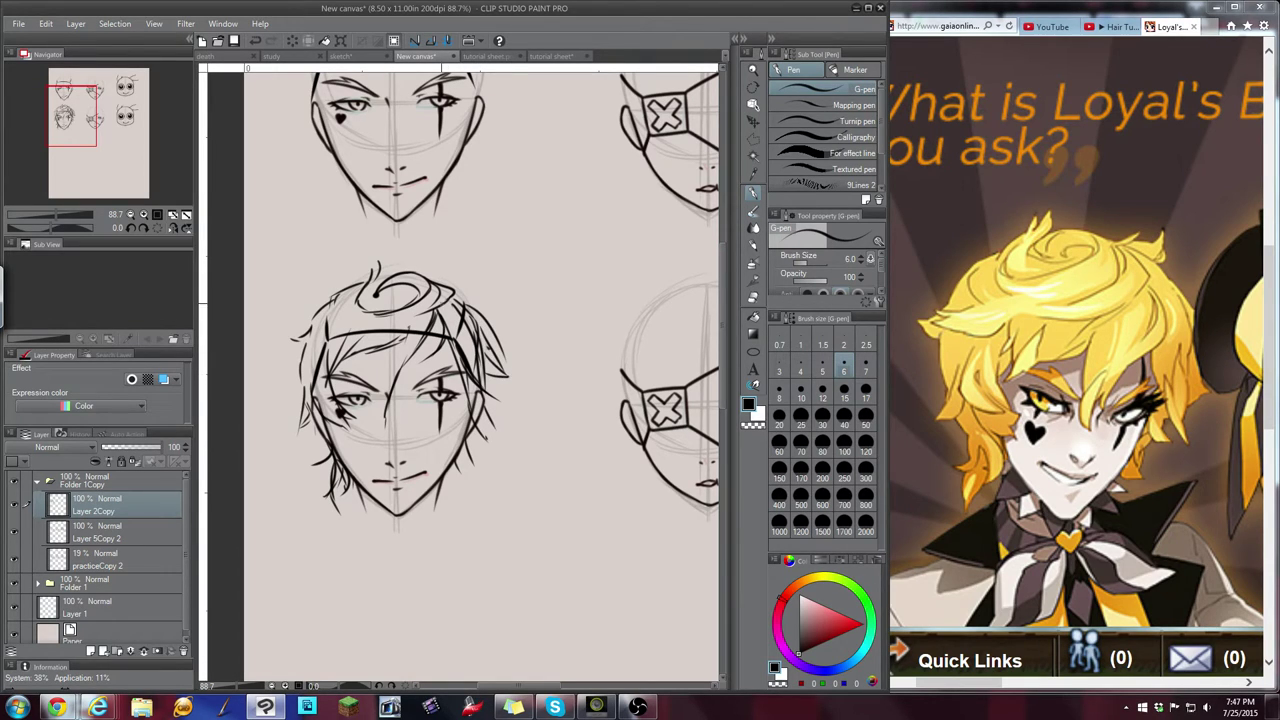
pyautogui.moveTo(447, 286)
pyautogui.mouseDown()
pyautogui.moveTo(463, 272)
pyautogui.moveTo(455, 286)
pyautogui.mouseUp()
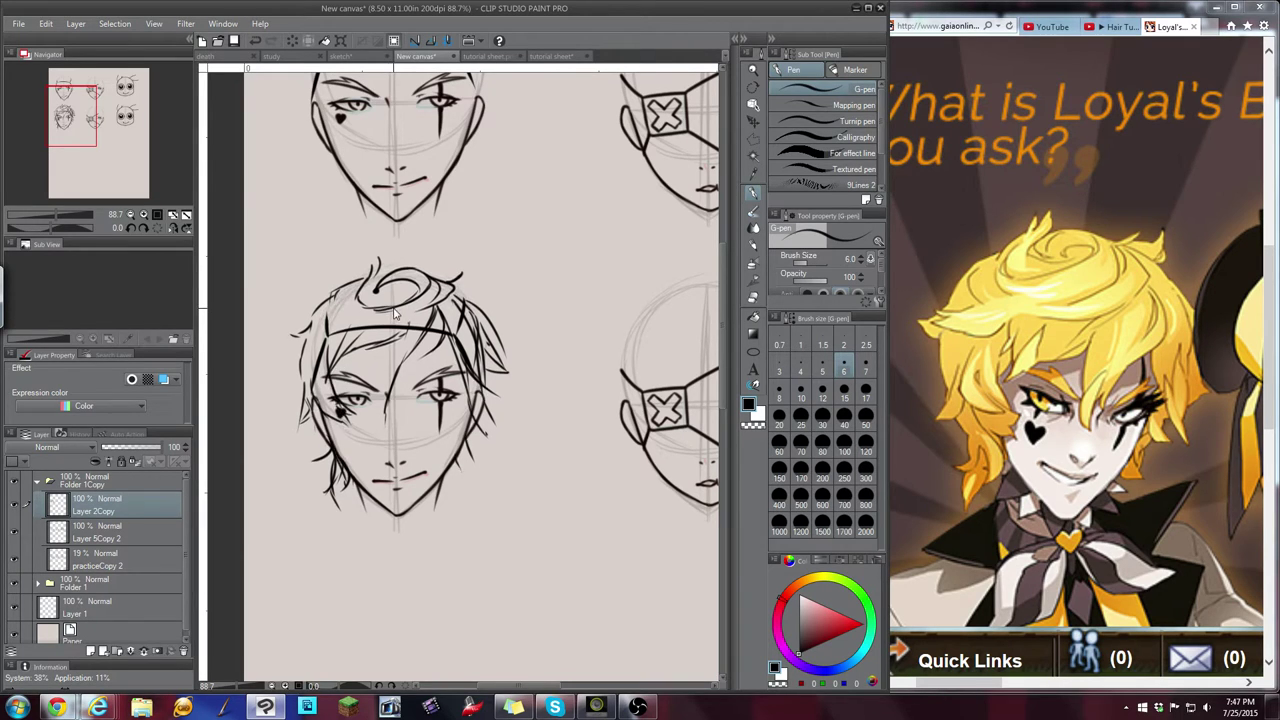
pyautogui.moveTo(394, 310); pyautogui.dragTo(393, 301)
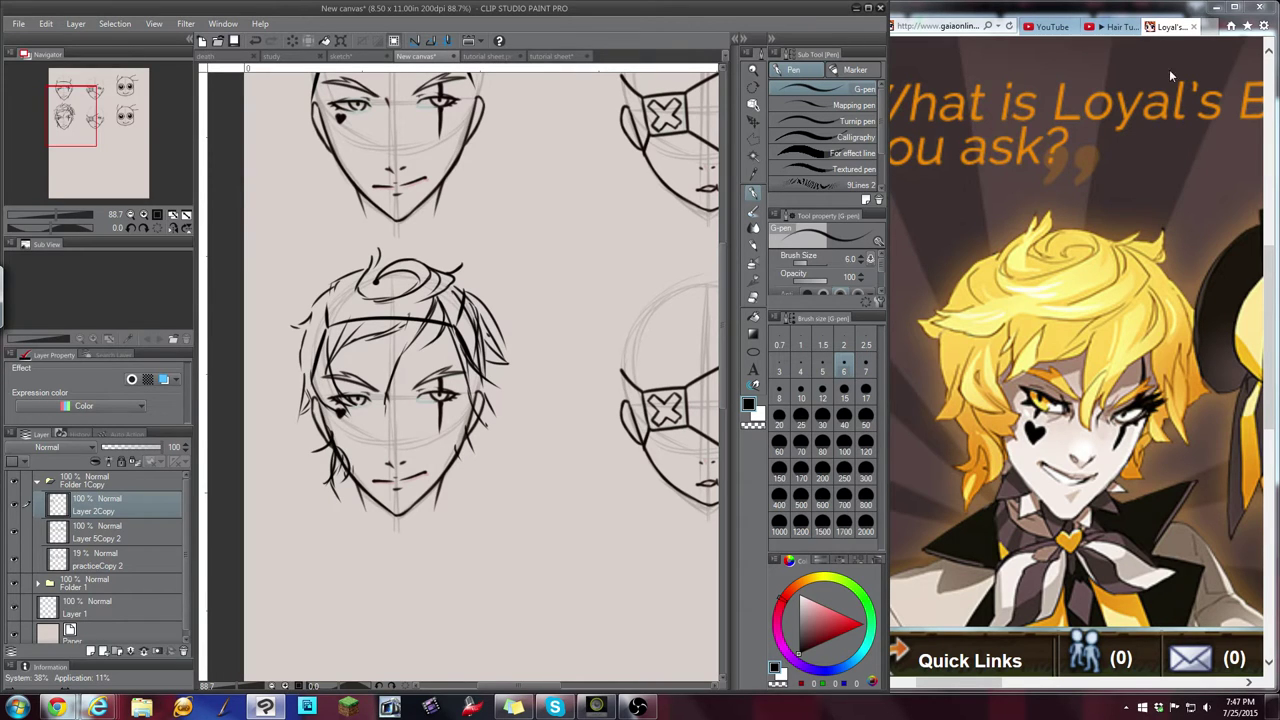
# Look at the Gaia avatar on its customization page, and return to the blond character's hair as the drawing reference
pyautogui.moveTo(1273, 316); pyautogui.dragTo(1276, 130)
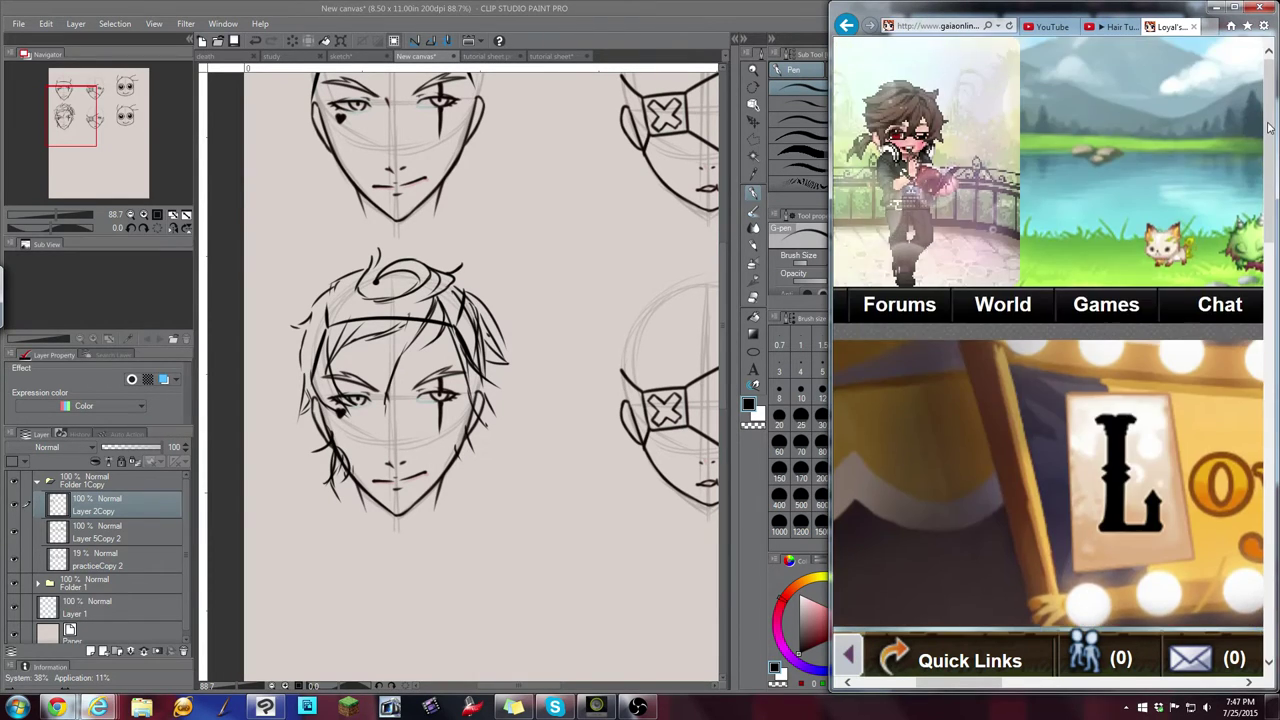
pyautogui.rightClick(1035, 203)
pyautogui.click(1025, 208)
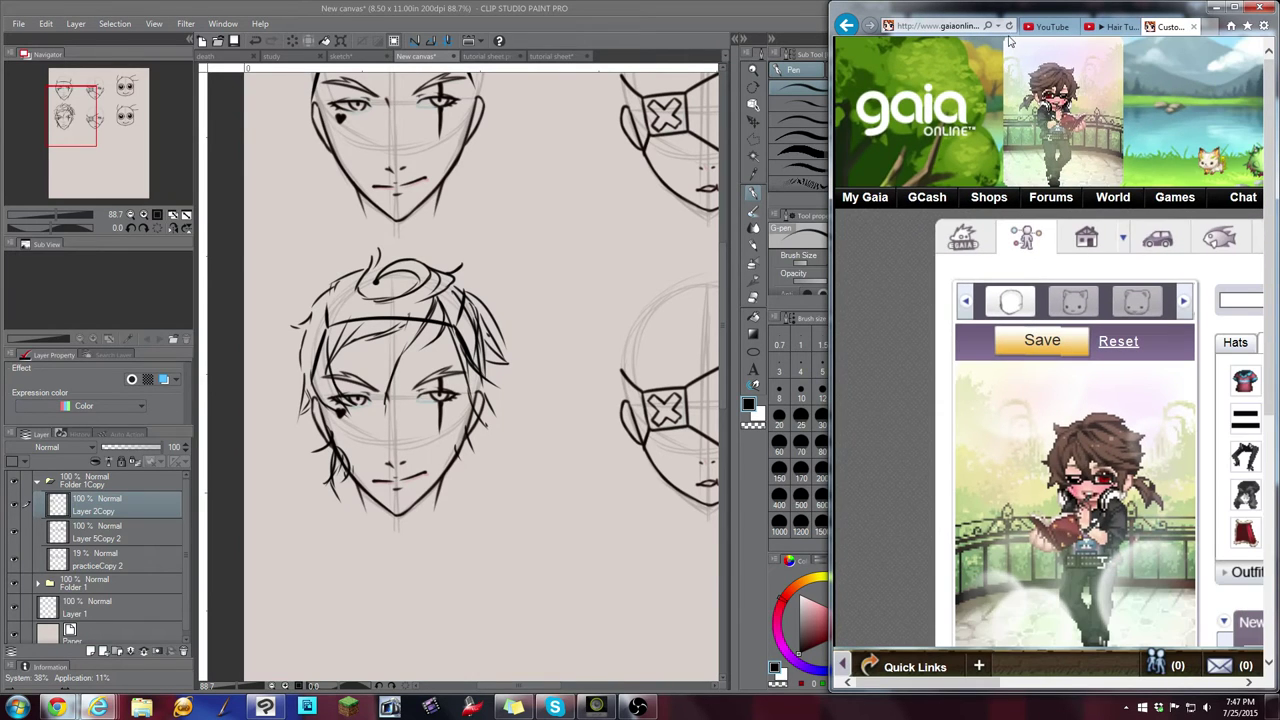
pyautogui.click(846, 25)
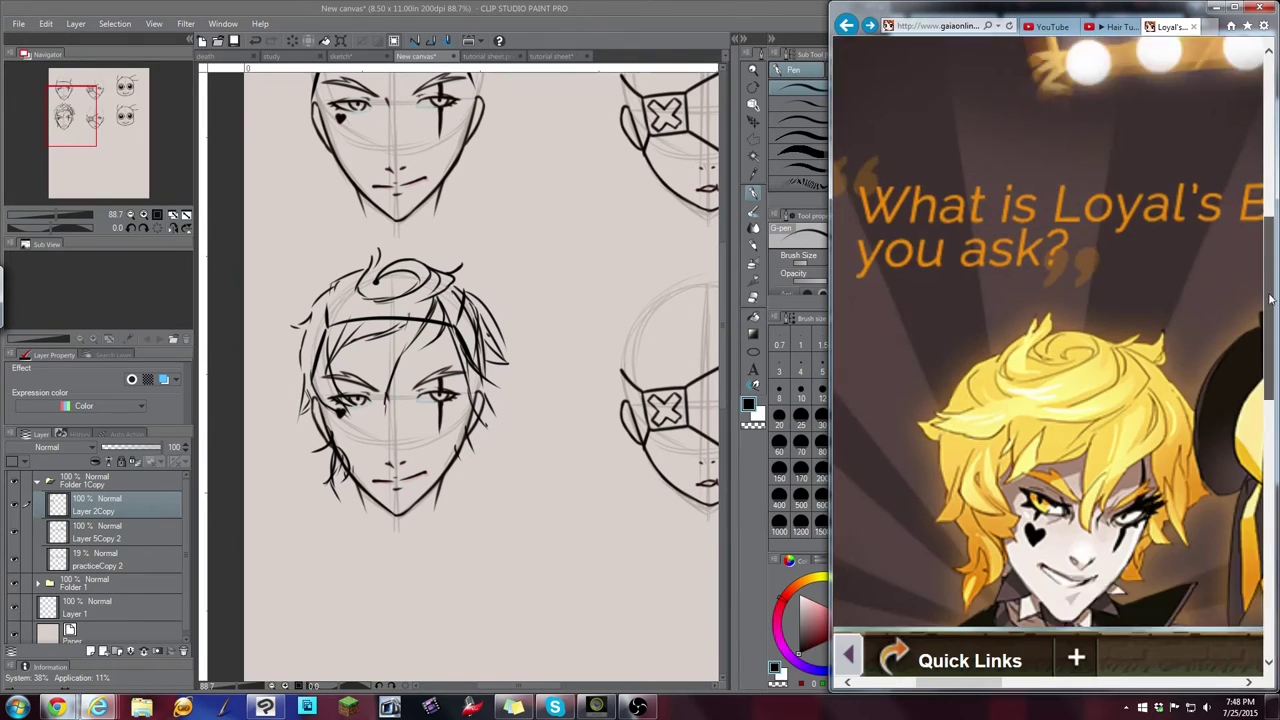
pyautogui.scroll(-2, 1269, 299)
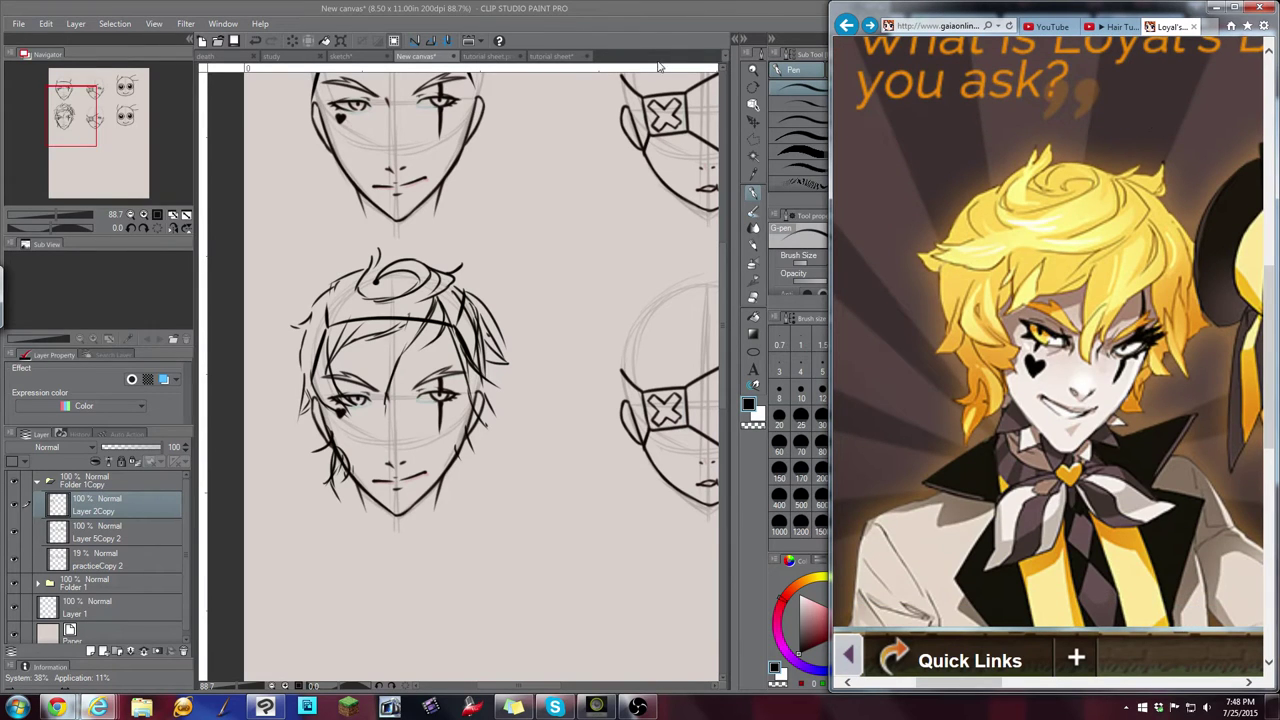
pyautogui.click(657, 63)
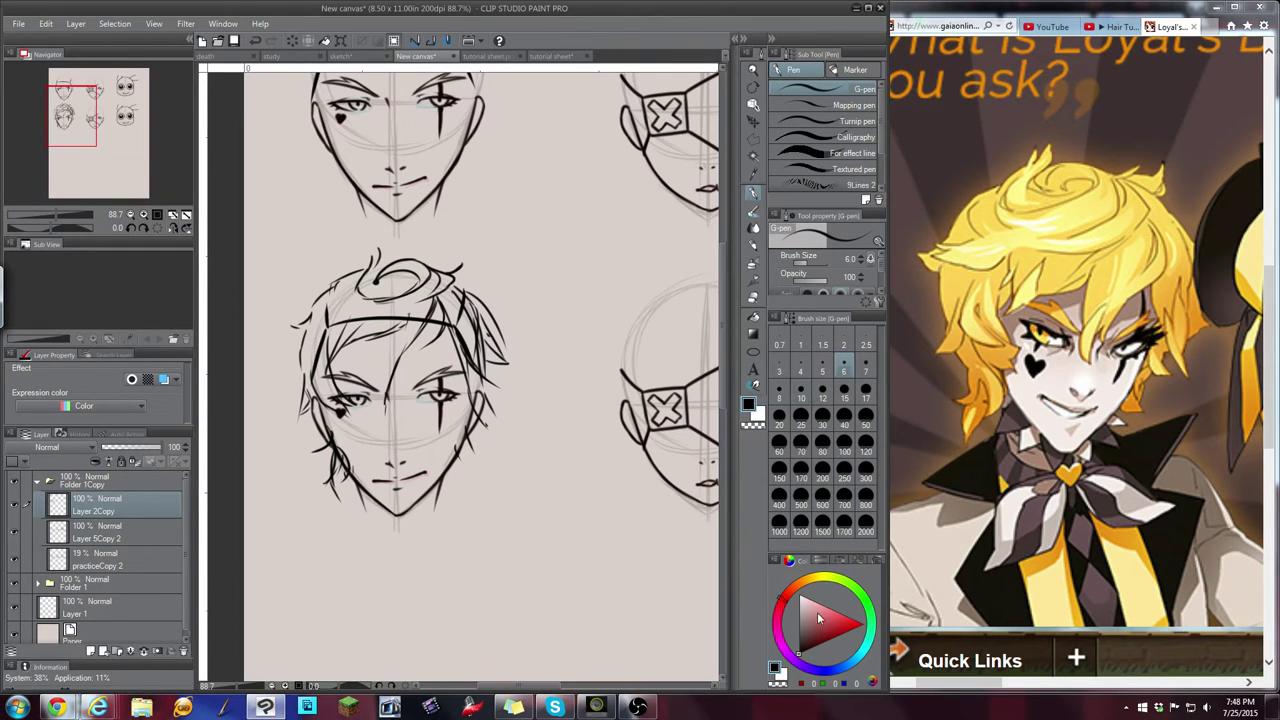
# Mark the hair's whorl point in red, and trace the curl and the central fringe strands over the sketch in green
pyautogui.click(863, 624)
pyautogui.click(375, 283)
pyautogui.click(866, 599)
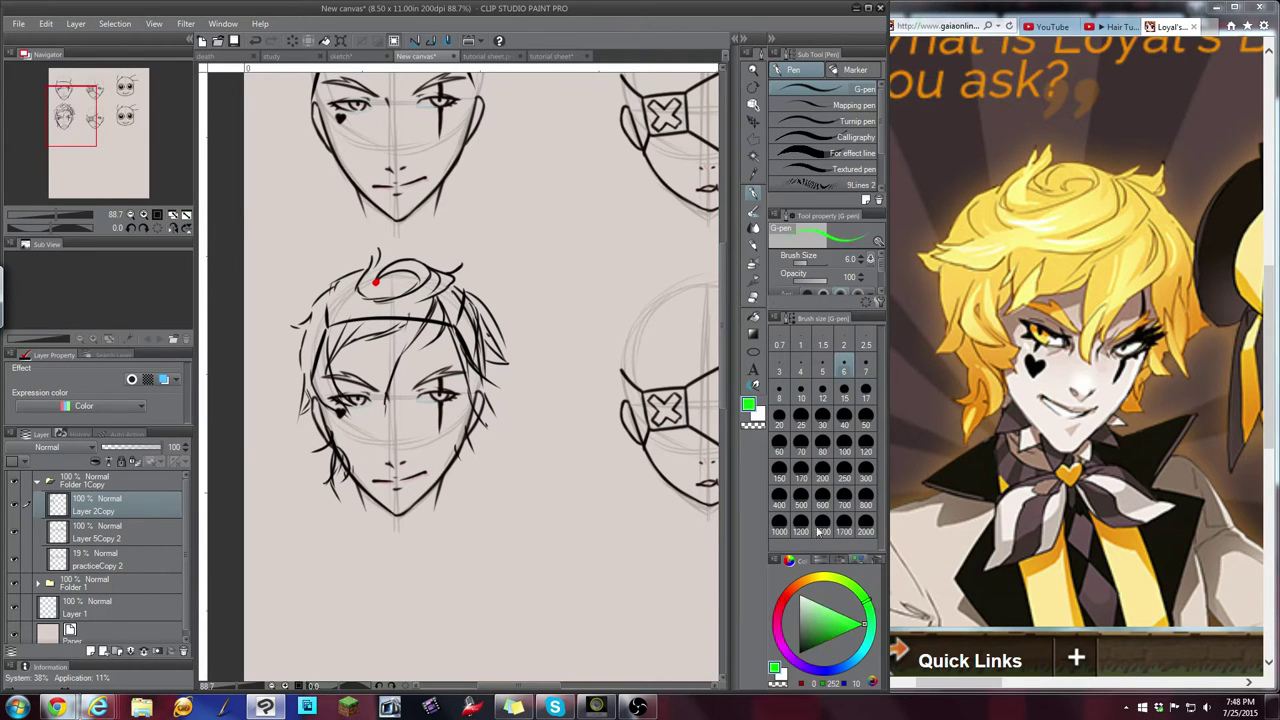
pyautogui.moveTo(376, 278)
pyautogui.mouseDown()
pyautogui.moveTo(429, 282)
pyautogui.moveTo(419, 297)
pyautogui.moveTo(363, 290)
pyautogui.moveTo(379, 248)
pyautogui.moveTo(383, 272)
pyautogui.moveTo(447, 297)
pyautogui.moveTo(416, 334)
pyautogui.mouseUp()
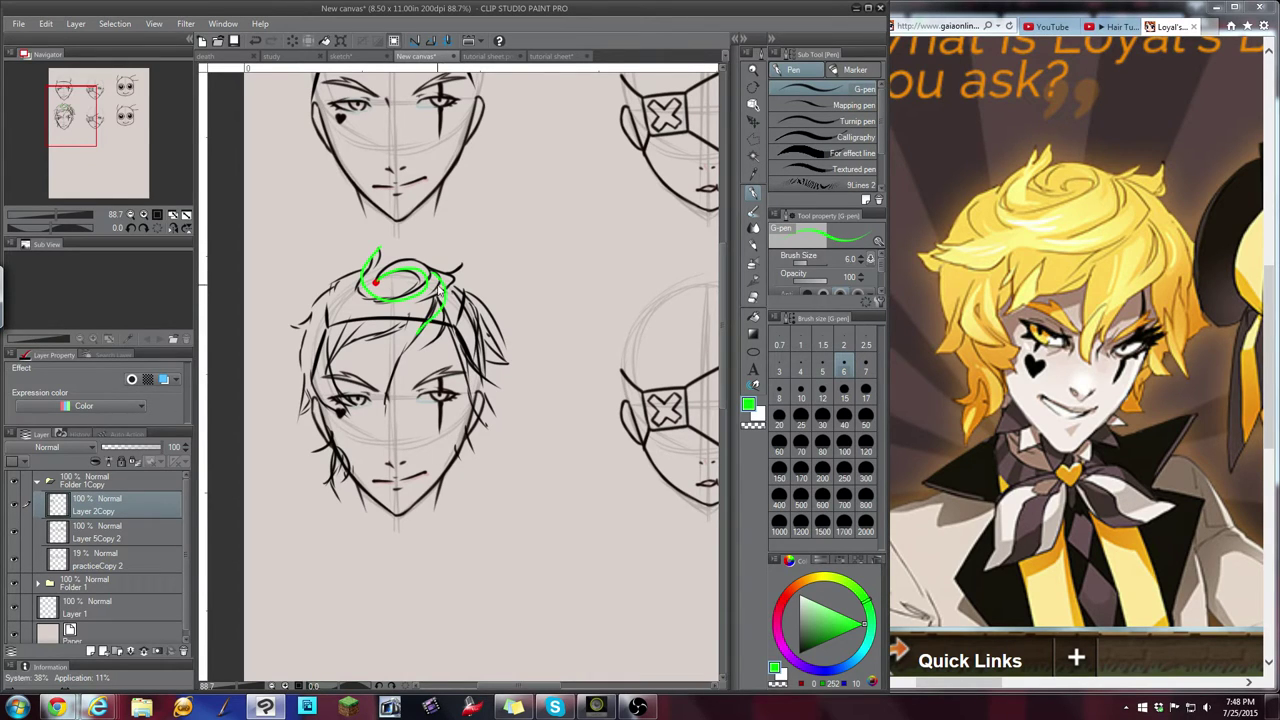
pyautogui.hotkey('ctrl', 'z')
pyautogui.moveTo(438, 271)
pyautogui.mouseDown()
pyautogui.moveTo(443, 303)
pyautogui.moveTo(386, 319)
pyautogui.mouseUp()
pyautogui.hotkey('ctrl', 'z')
pyautogui.moveTo(438, 272)
pyautogui.mouseDown()
pyautogui.moveTo(381, 318)
pyautogui.moveTo(349, 310)
pyautogui.moveTo(433, 308)
pyautogui.moveTo(443, 290)
pyautogui.moveTo(391, 412)
pyautogui.mouseUp()
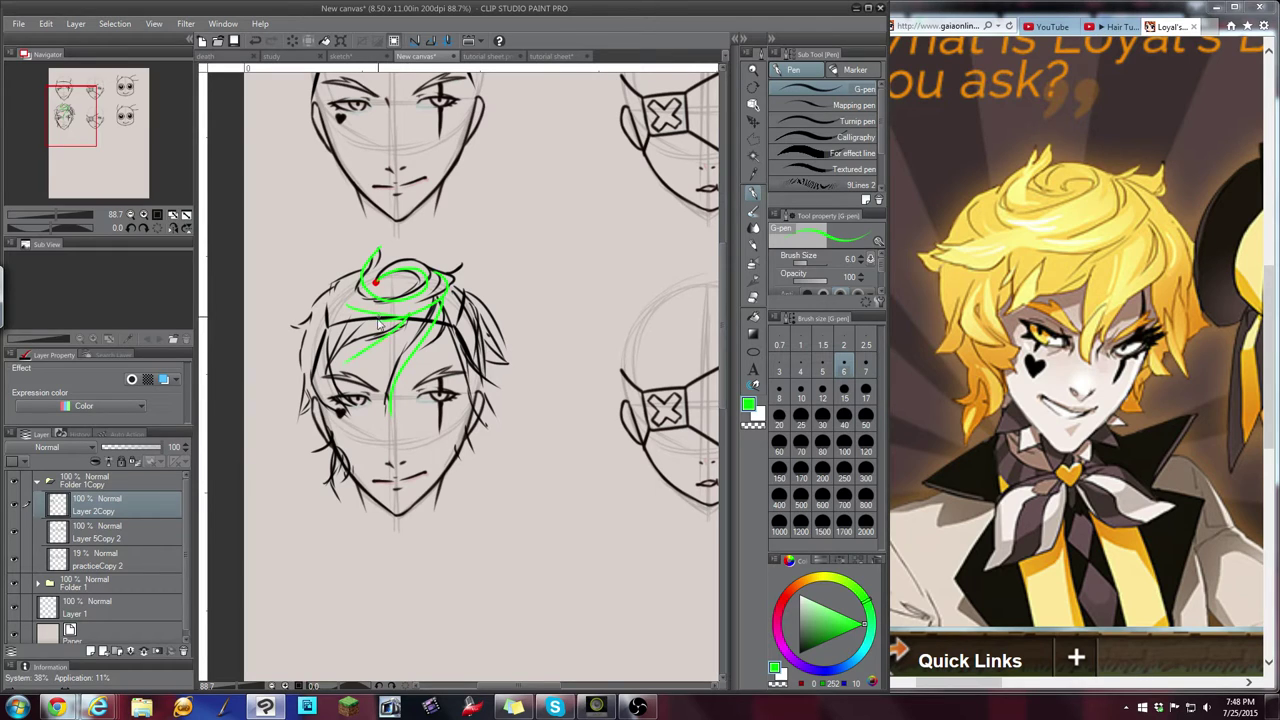
# Trace the flow of the side fringe, temple strands and outer hair silhouette on both sides of the head in green
pyautogui.moveTo(386, 314); pyautogui.dragTo(333, 377)
pyautogui.moveTo(328, 334)
pyautogui.mouseDown()
pyautogui.moveTo(322, 388)
pyautogui.moveTo(343, 412)
pyautogui.mouseUp()
pyautogui.moveTo(450, 305); pyautogui.dragTo(468, 342)
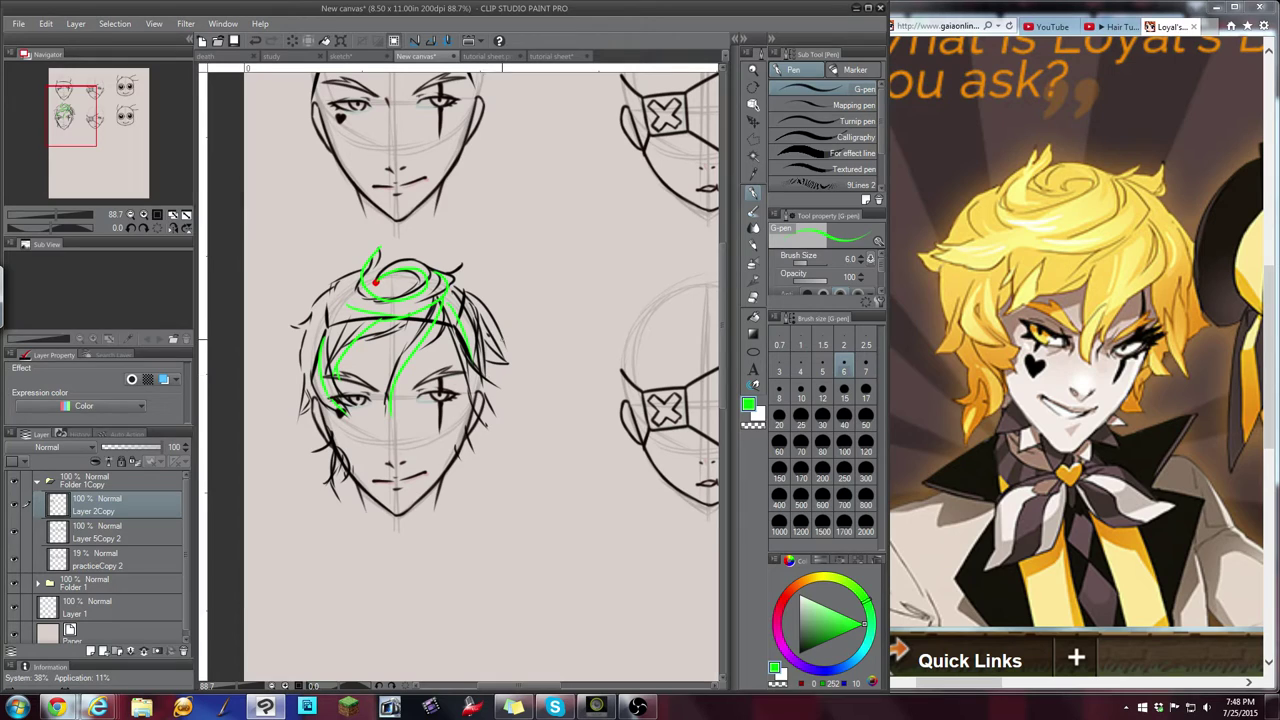
pyautogui.moveTo(468, 342); pyautogui.dragTo(480, 400)
pyautogui.moveTo(456, 284)
pyautogui.mouseDown()
pyautogui.moveTo(508, 355)
pyautogui.moveTo(510, 335)
pyautogui.moveTo(471, 300)
pyautogui.moveTo(514, 366)
pyautogui.mouseUp()
pyautogui.moveTo(362, 270); pyautogui.dragTo(332, 286)
pyautogui.moveTo(326, 297)
pyautogui.mouseDown()
pyautogui.moveTo(310, 311)
pyautogui.moveTo(305, 371)
pyautogui.mouseUp()
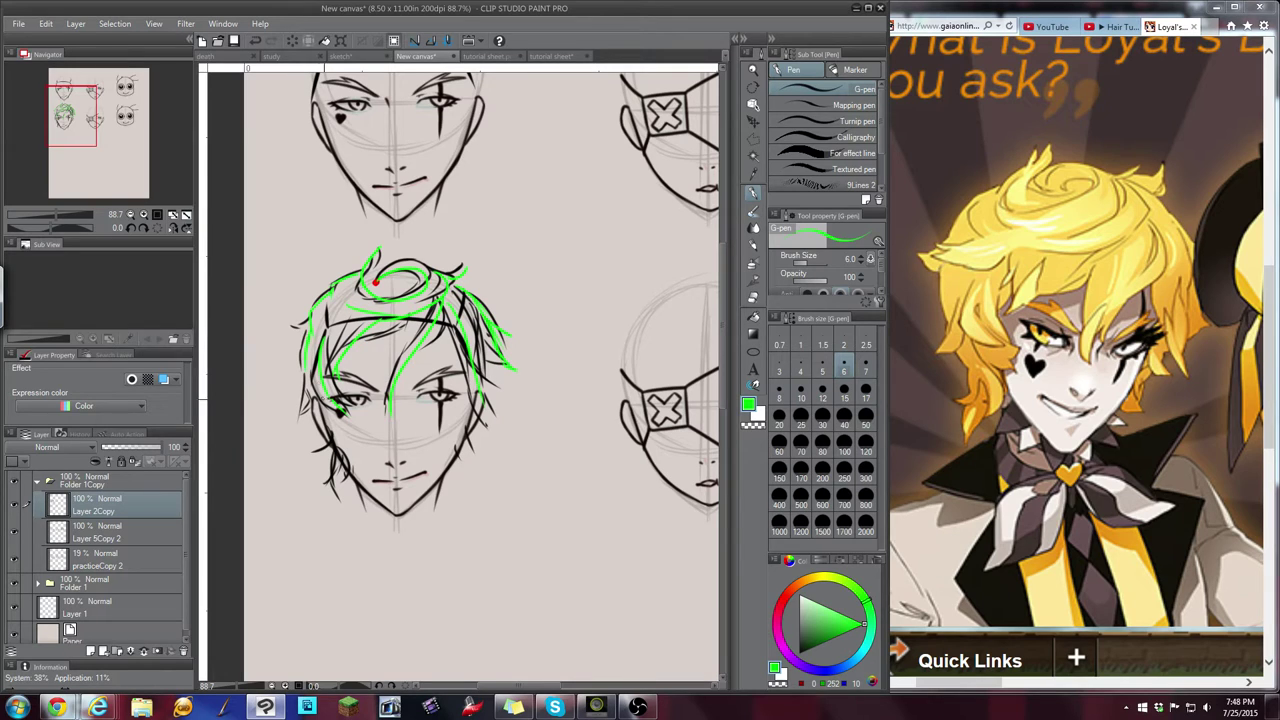
pyautogui.moveTo(337, 453); pyautogui.dragTo(330, 475)
pyautogui.moveTo(312, 321)
pyautogui.mouseDown()
pyautogui.moveTo(288, 331)
pyautogui.moveTo(303, 389)
pyautogui.mouseUp()
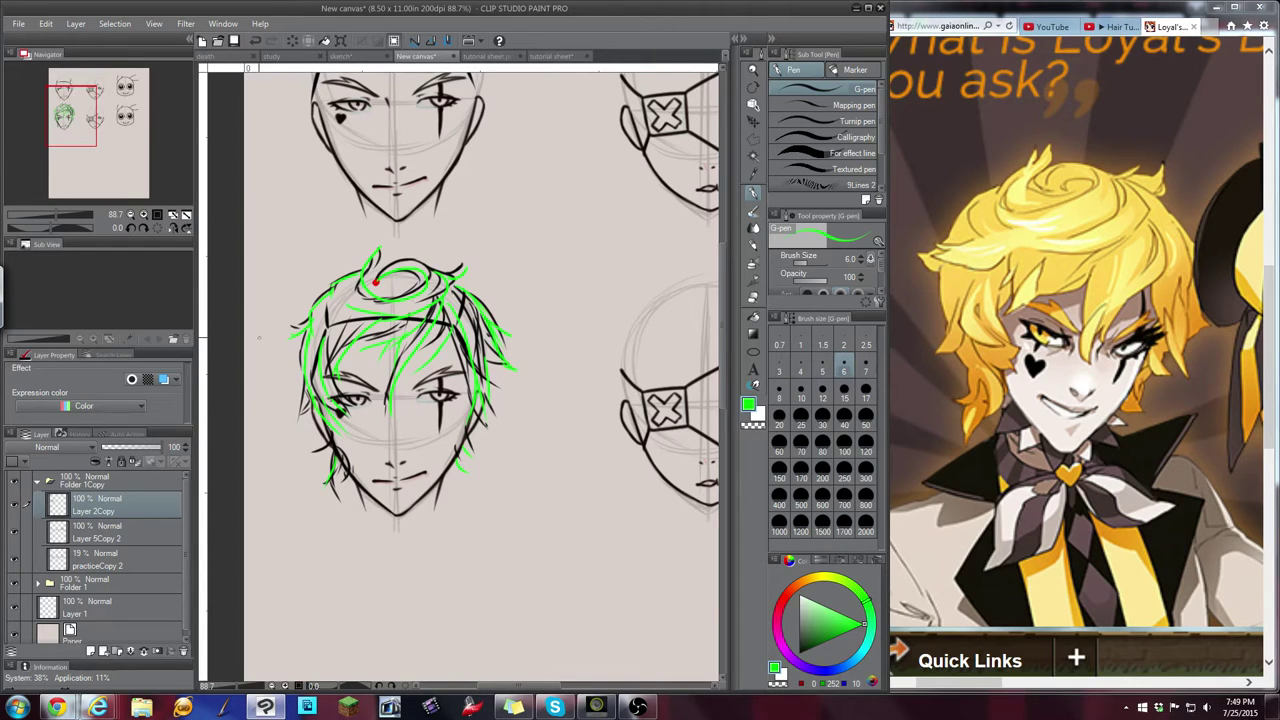
# Duplicate the Folder 1Copy layer folder and move the copy down as a third row of heads
pyautogui.click(39, 483)
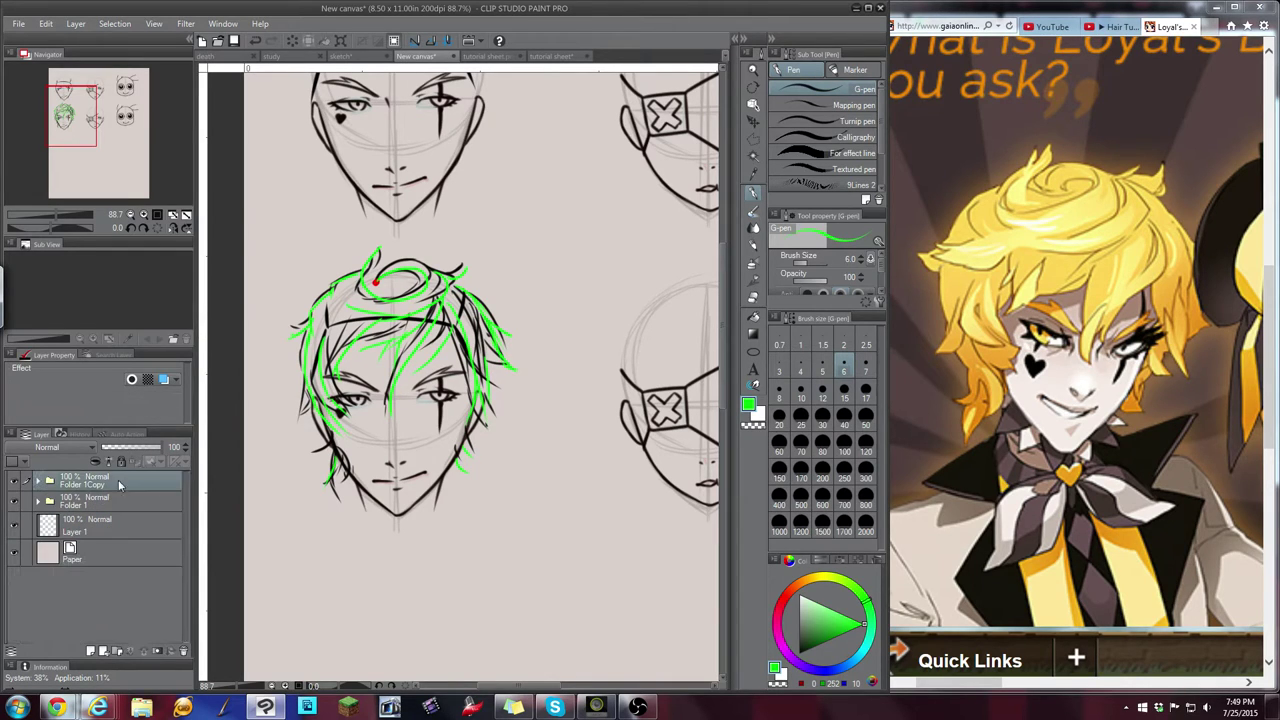
pyautogui.hotkey('ctrl', 'v')
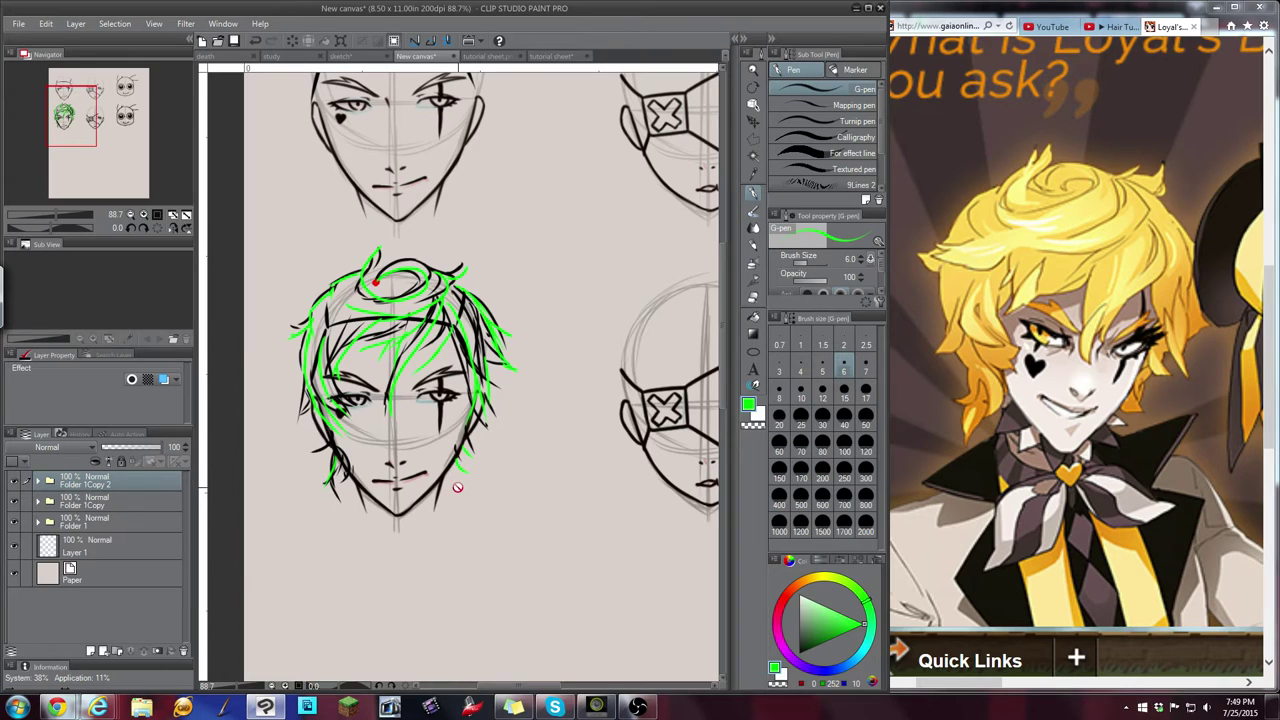
pyautogui.click(133, 216)
pyautogui.hotkey('ctrl', 't')
pyautogui.moveTo(494, 360)
pyautogui.mouseDown()
pyautogui.moveTo(490, 524)
pyautogui.moveTo(506, 544)
pyautogui.mouseUp()
pyautogui.moveTo(100, 129); pyautogui.dragTo(92, 152)
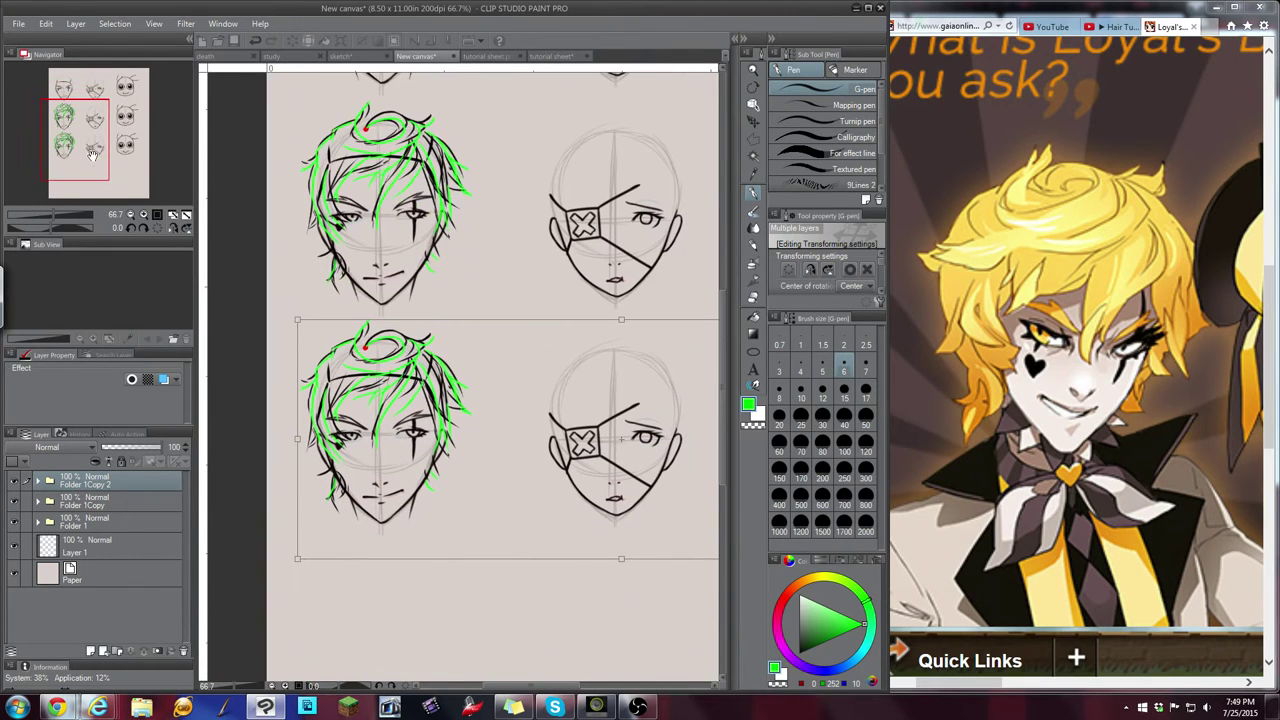
pyautogui.moveTo(462, 386); pyautogui.dragTo(466, 400)
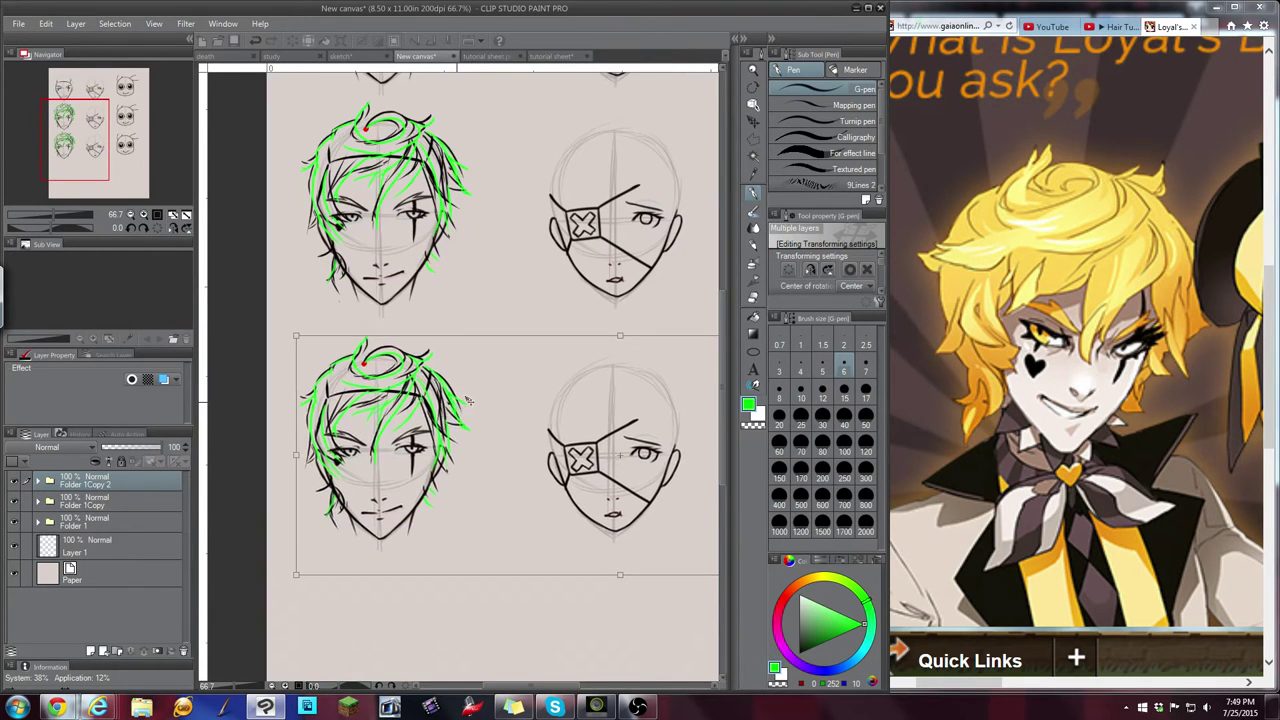
pyautogui.press('Return')
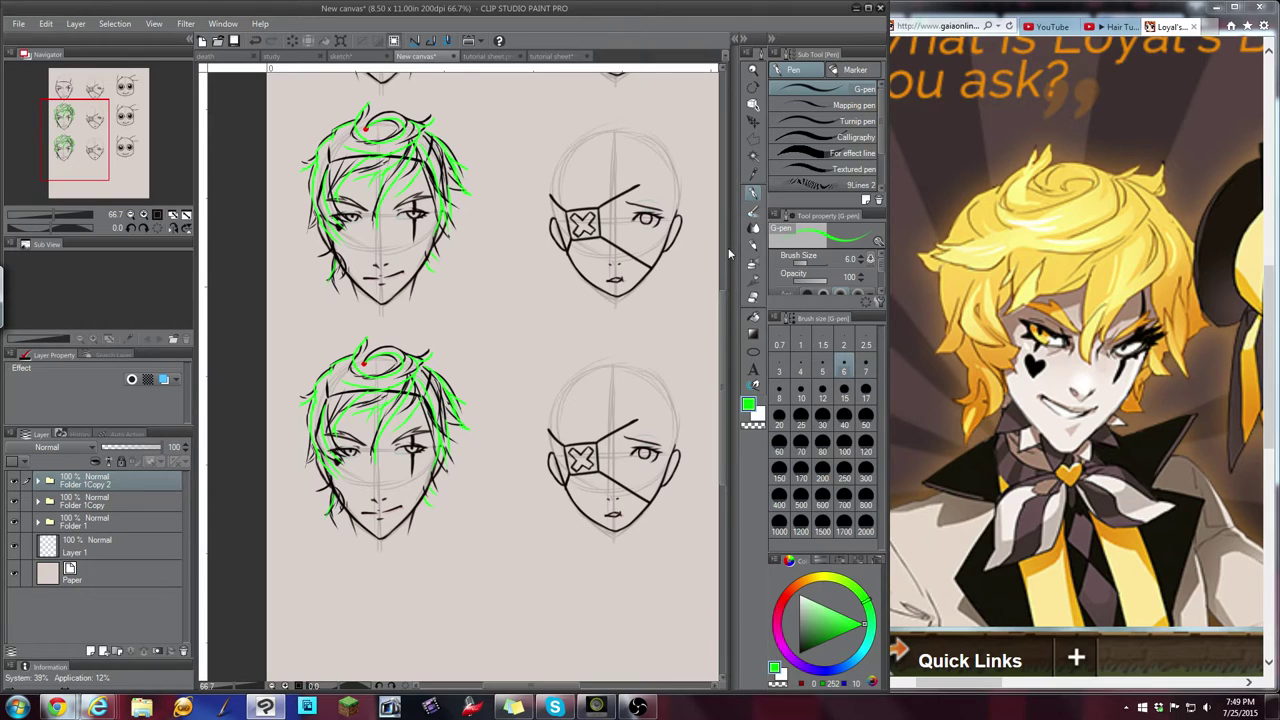
# Lower the opacity of the hair sketch layer, Layer 2Copy 2, in the new bottom row's folder to 34%
pyautogui.moveTo(108, 138); pyautogui.dragTo(117, 183)
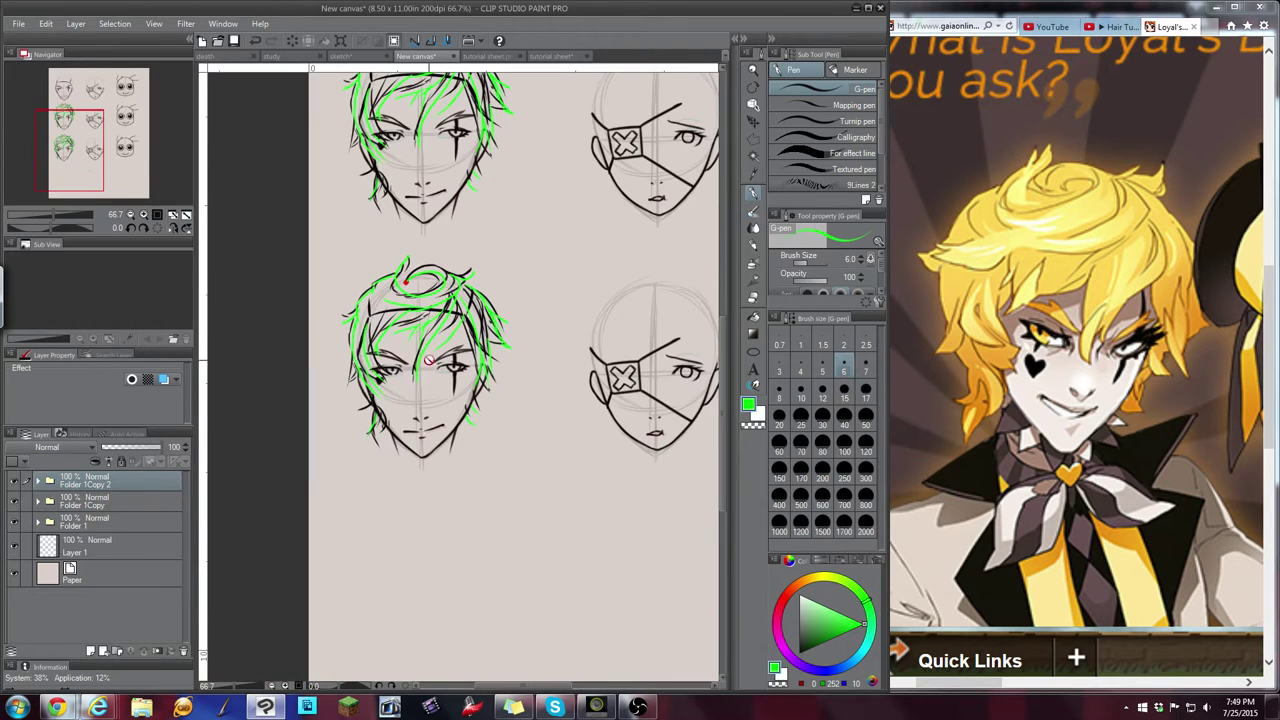
pyautogui.click(40, 482)
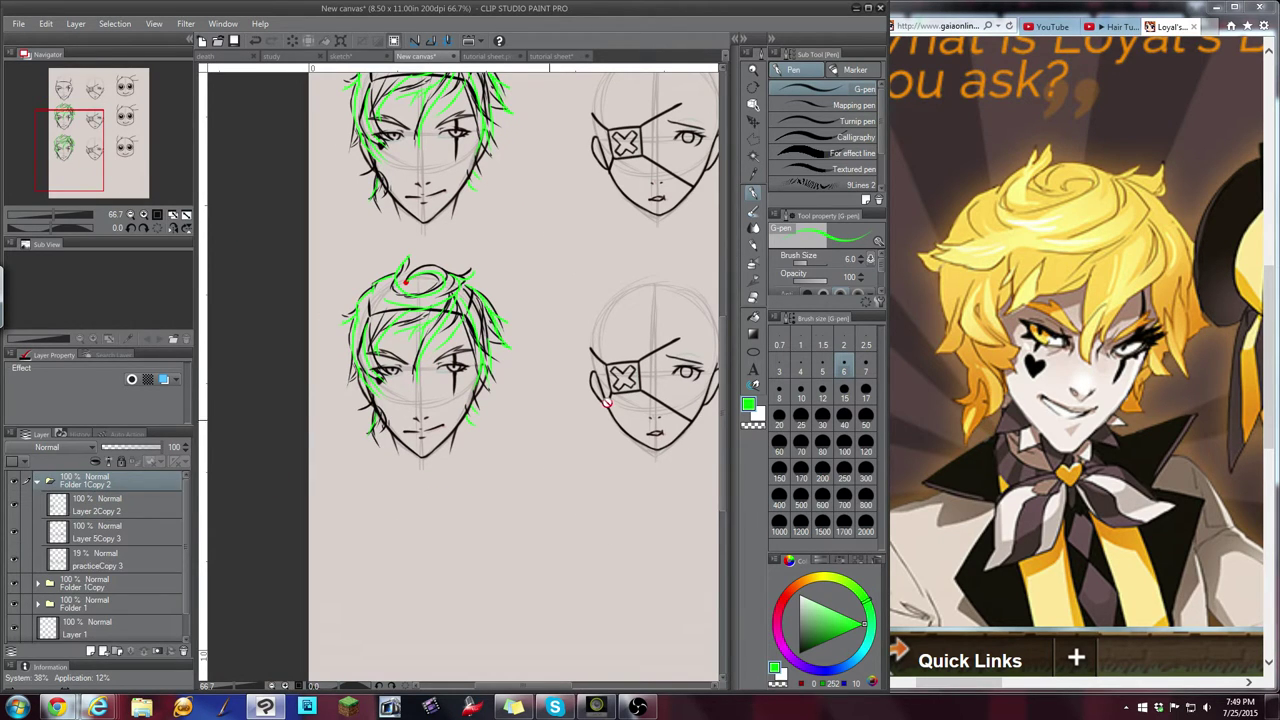
pyautogui.click(100, 505)
pyautogui.moveTo(166, 449); pyautogui.dragTo(125, 452)
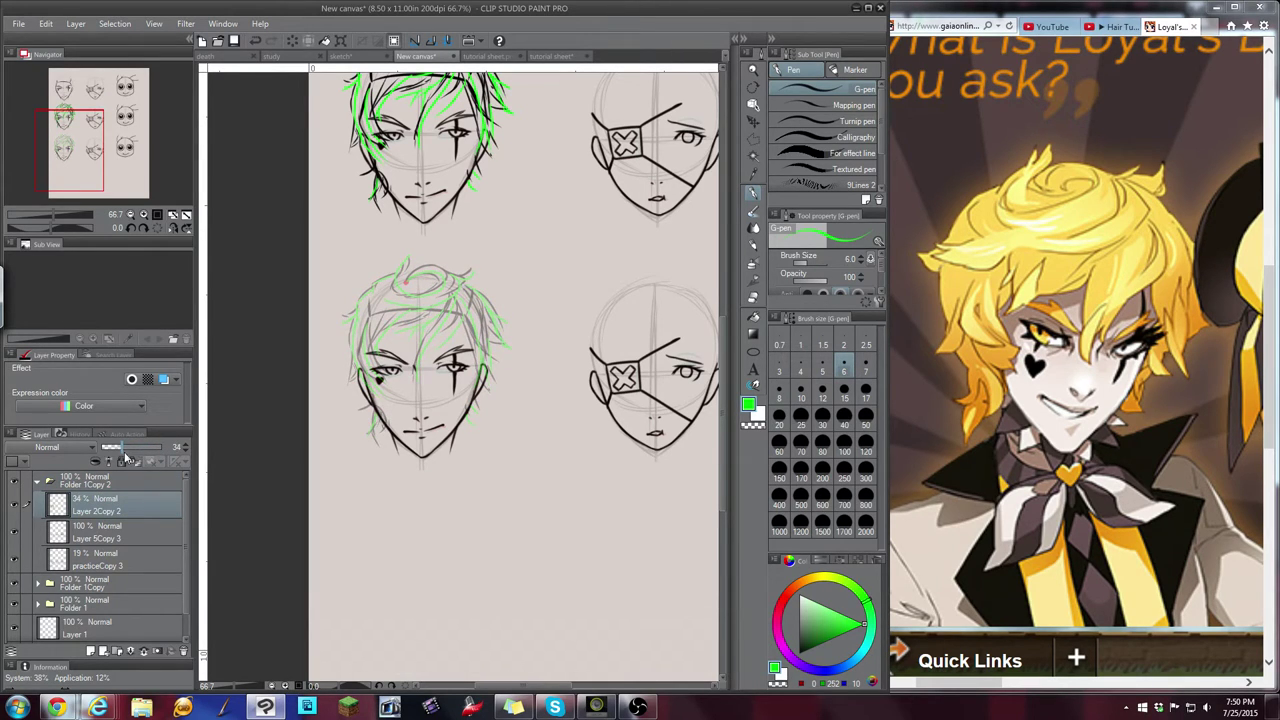
# Add a new layer above the faded hair sketch and set the drawing color to blue
pyautogui.click(91, 651)
pyautogui.scroll(5, 491, 345)
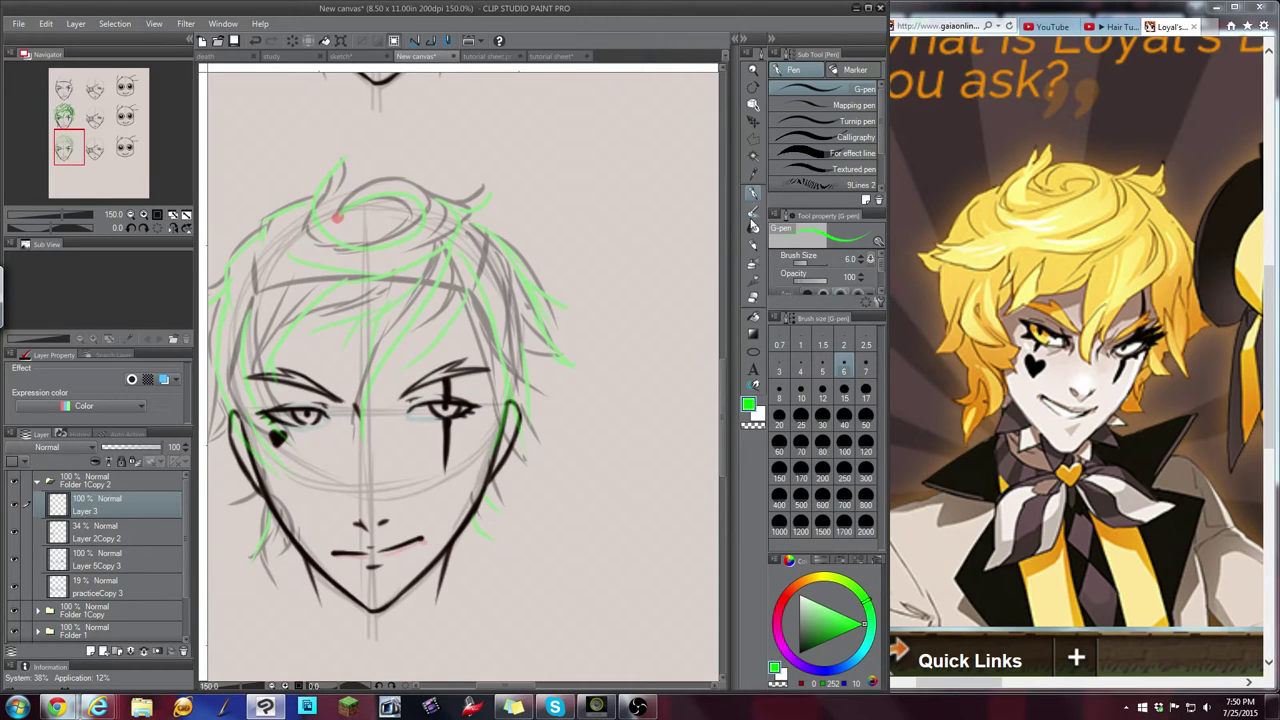
pyautogui.click(870, 624)
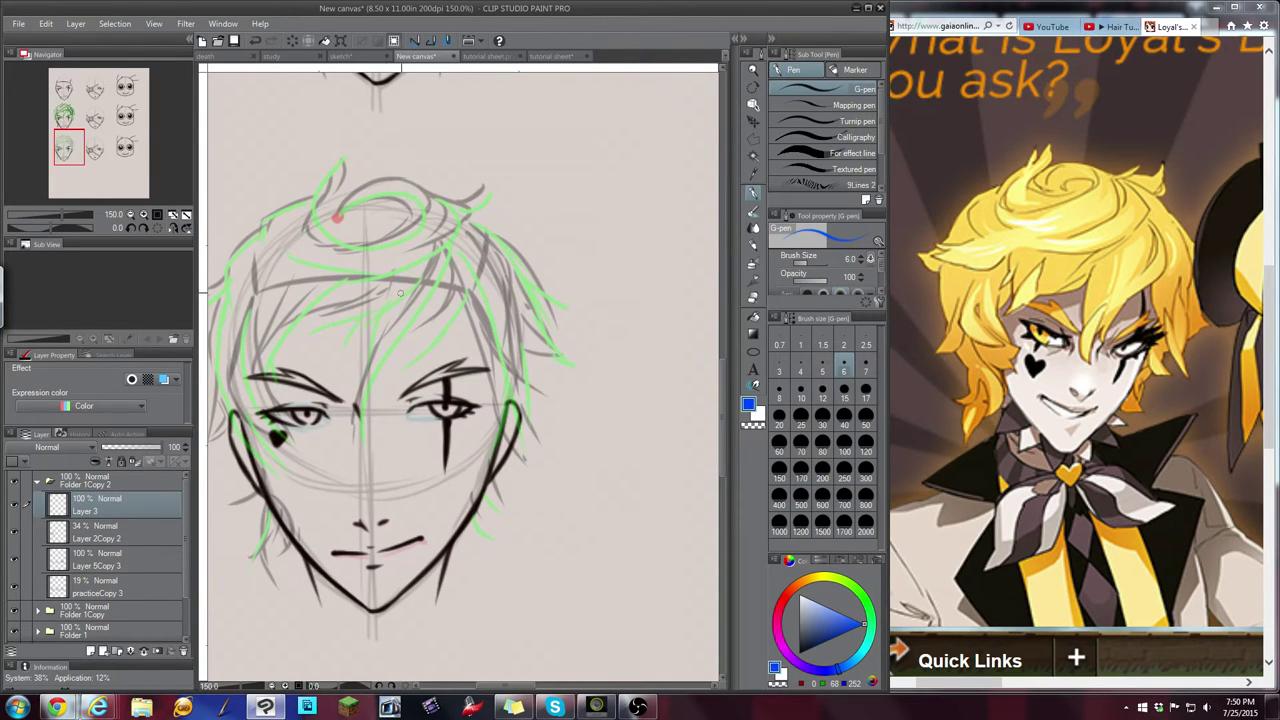
pyautogui.moveTo(457, 274); pyautogui.dragTo(340, 396)
pyautogui.hotkey('ctrl', 'z')
pyautogui.moveTo(450, 224)
pyautogui.mouseDown()
pyautogui.moveTo(445, 332)
pyautogui.moveTo(322, 410)
pyautogui.mouseUp()
pyautogui.moveTo(348, 216)
pyautogui.mouseDown()
pyautogui.moveTo(376, 203)
pyautogui.moveTo(414, 240)
pyautogui.mouseUp()
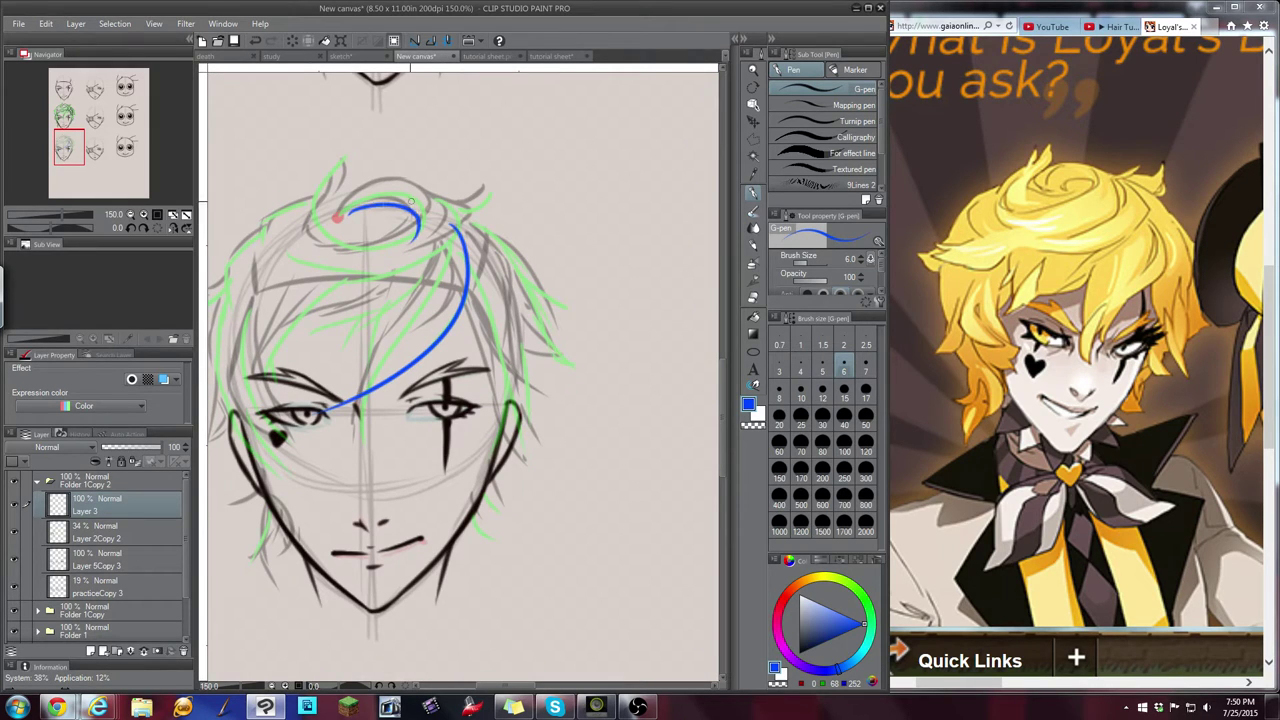
pyautogui.moveTo(355, 203); pyautogui.dragTo(358, 250)
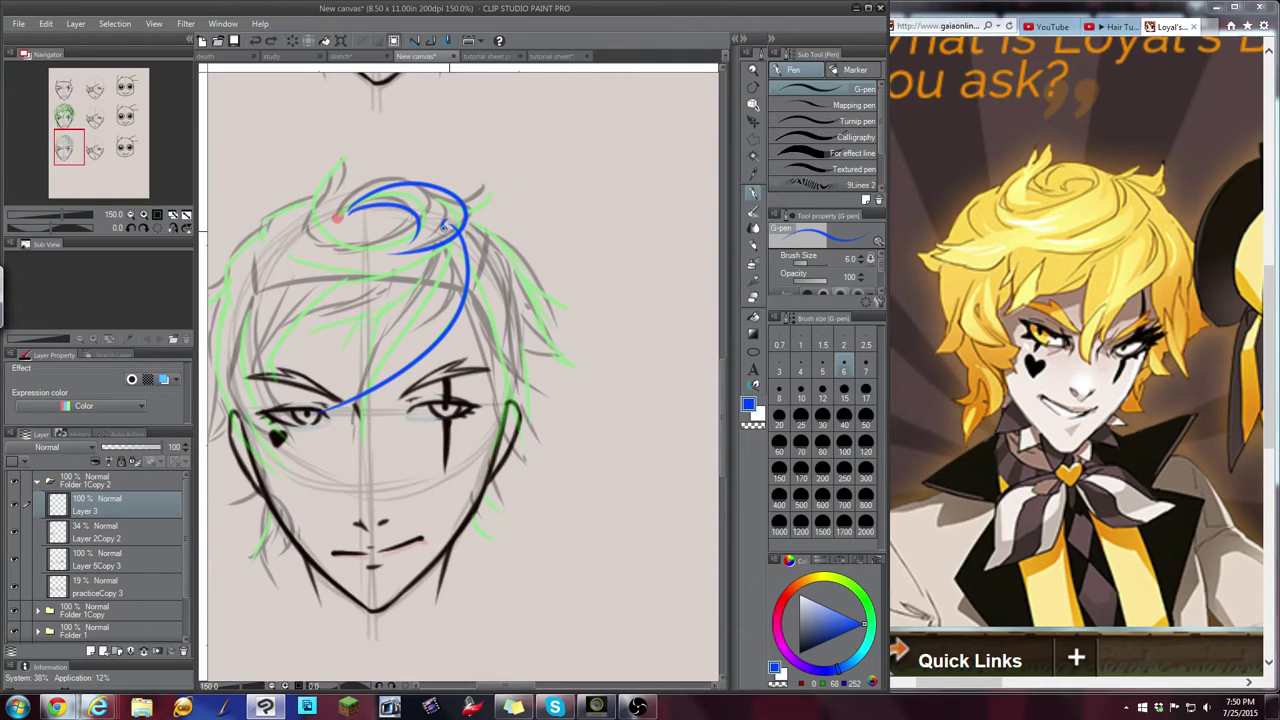
pyautogui.hotkey('ctrl', 'z')
pyautogui.hotkey('ctrl', 'z')
pyautogui.hotkey('ctrl', 'z')
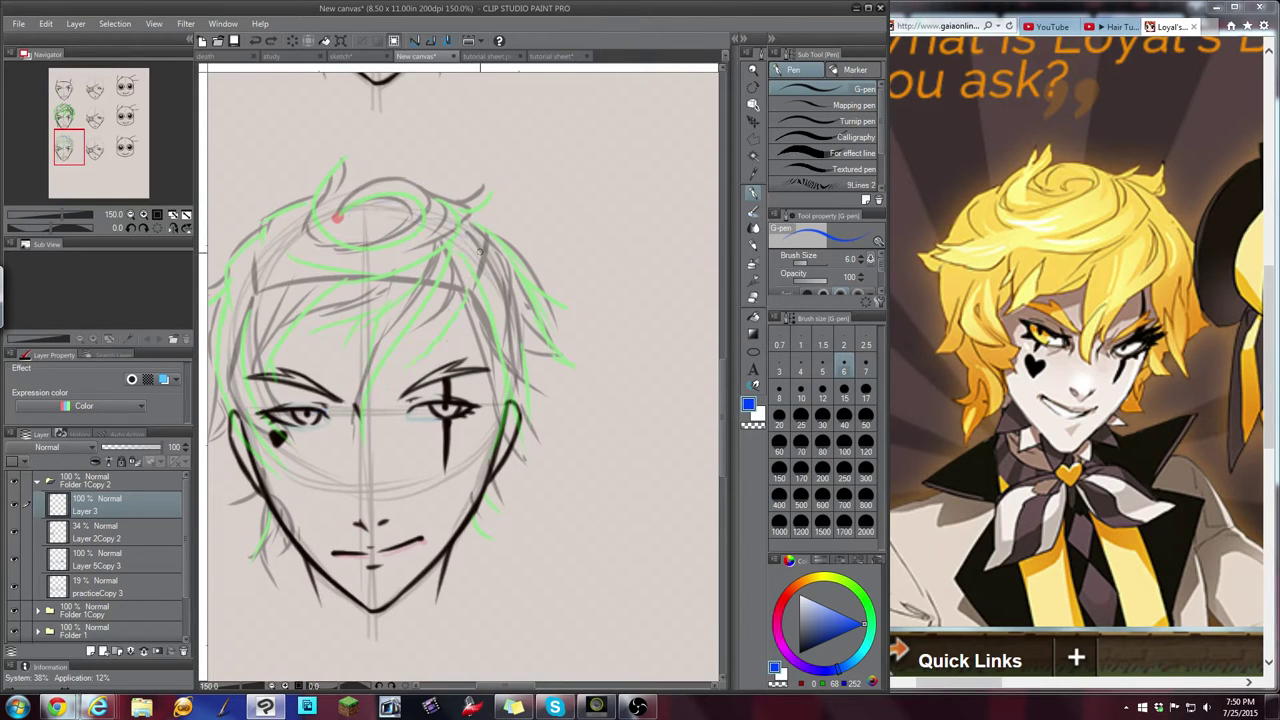
# Draw the curl's small inner hook and its large upper arc in blue, starting at the red whorl point
pyautogui.scroll(2, 360, 218)
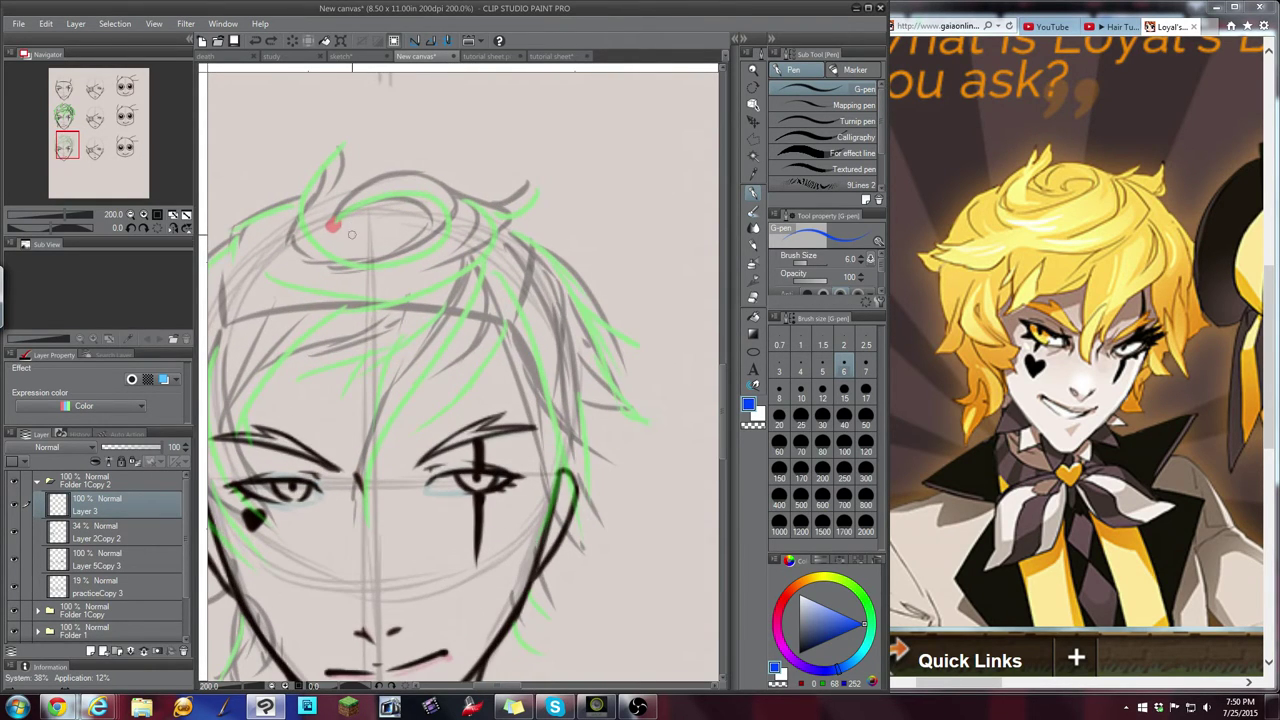
pyautogui.moveTo(348, 229); pyautogui.dragTo(377, 186)
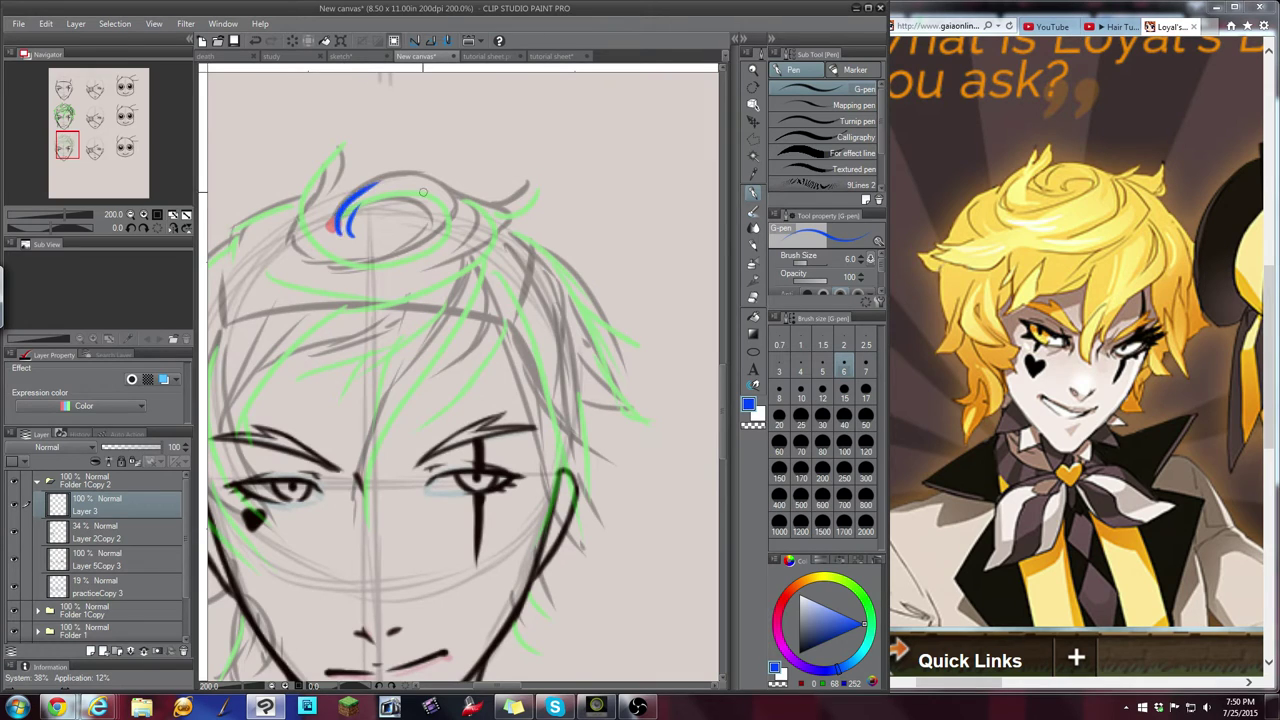
pyautogui.hotkey('ctrl', 'z')
pyautogui.moveTo(338, 238); pyautogui.dragTo(345, 194)
pyautogui.hotkey('ctrl', 'z')
pyautogui.moveTo(341, 238)
pyautogui.mouseDown()
pyautogui.moveTo(320, 205)
pyautogui.moveTo(322, 216)
pyautogui.moveTo(347, 190)
pyautogui.moveTo(479, 211)
pyautogui.moveTo(464, 244)
pyautogui.mouseUp()
pyautogui.hotkey('ctrl', 'z')
pyautogui.hotkey('ctrl', 'z')
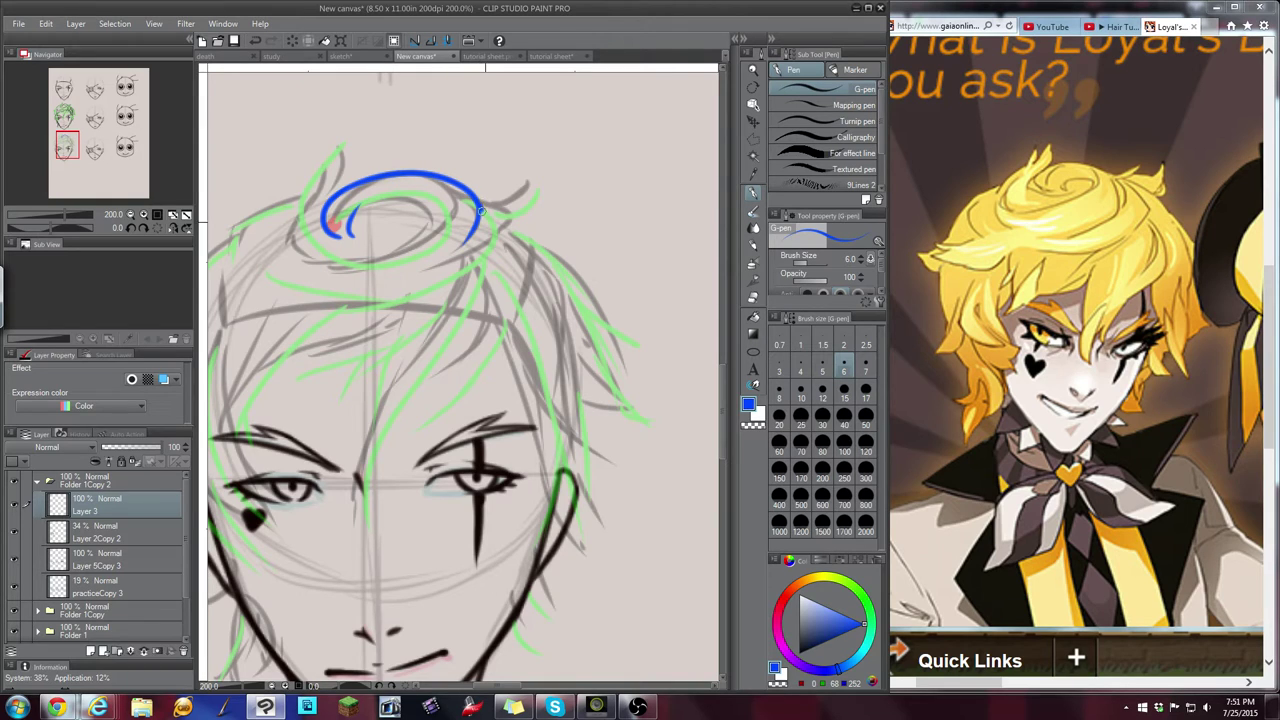
# Draw the curl's right end with a small pointed tuft beside it, and shift the blue line art slightly upward
pyautogui.moveTo(479, 206)
pyautogui.mouseDown()
pyautogui.moveTo(480, 243)
pyautogui.moveTo(466, 253)
pyautogui.mouseUp()
pyautogui.hotkey('ctrl', 'z')
pyautogui.moveTo(512, 184); pyautogui.dragTo(486, 212)
pyautogui.moveTo(74, 142); pyautogui.dragTo(68, 140)
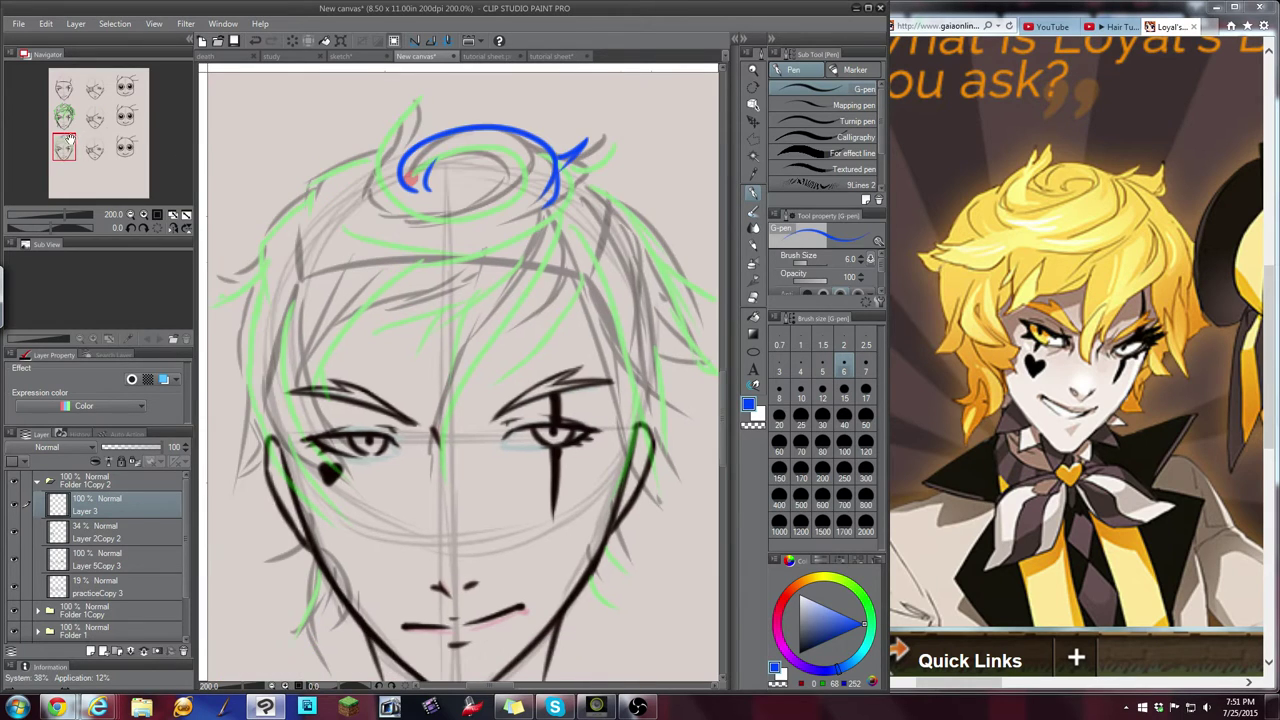
pyautogui.moveTo(403, 179); pyautogui.dragTo(399, 170)
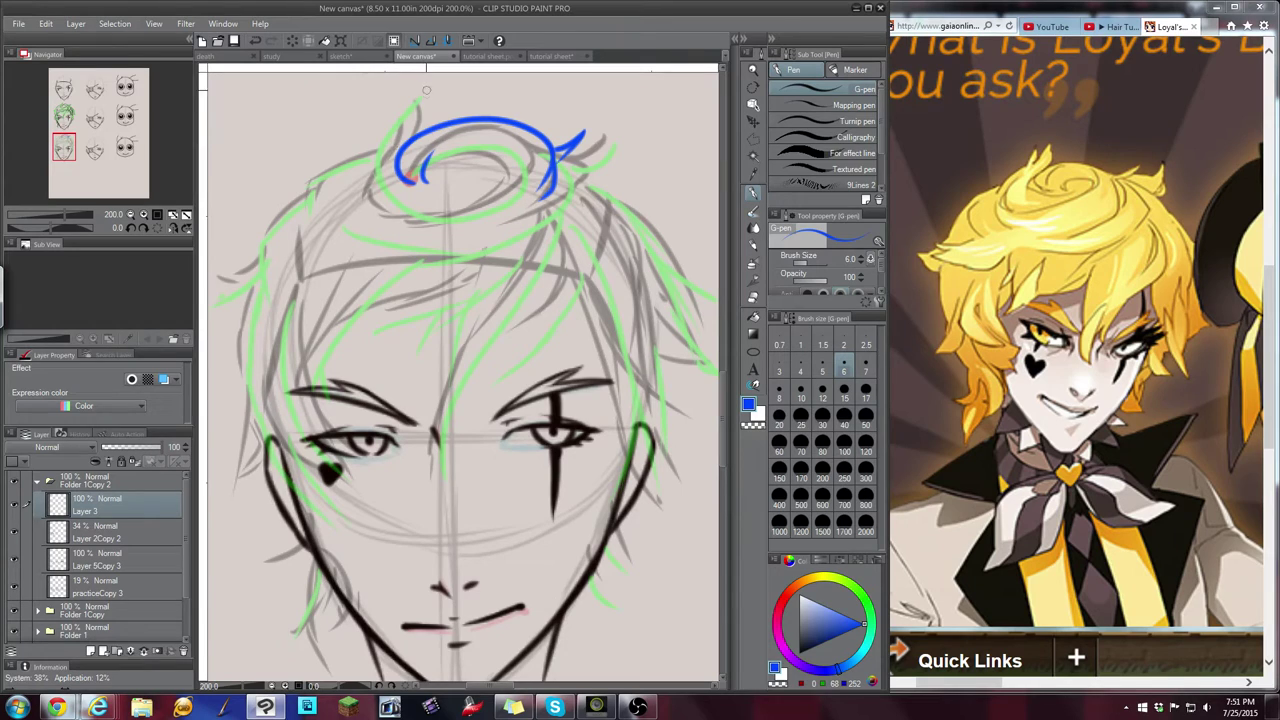
# Draw the pointed tuft rising at the curl's left side and the swirl lines inside the curl
pyautogui.moveTo(427, 85); pyautogui.dragTo(423, 128)
pyautogui.moveTo(425, 80)
pyautogui.mouseDown()
pyautogui.moveTo(382, 130)
pyautogui.moveTo(359, 100)
pyautogui.moveTo(407, 99)
pyautogui.moveTo(375, 140)
pyautogui.mouseUp()
pyautogui.hotkey('ctrl', 'z')
pyautogui.hotkey('ctrl', 'z')
pyautogui.moveTo(406, 96)
pyautogui.mouseDown()
pyautogui.moveTo(358, 182)
pyautogui.moveTo(447, 211)
pyautogui.moveTo(530, 158)
pyautogui.moveTo(470, 205)
pyautogui.moveTo(440, 154)
pyautogui.moveTo(490, 168)
pyautogui.mouseUp()
pyautogui.hotkey('ctrl', 'z')
pyautogui.hotkey('ctrl', 'z')
pyautogui.hotkey('ctrl', 'z')
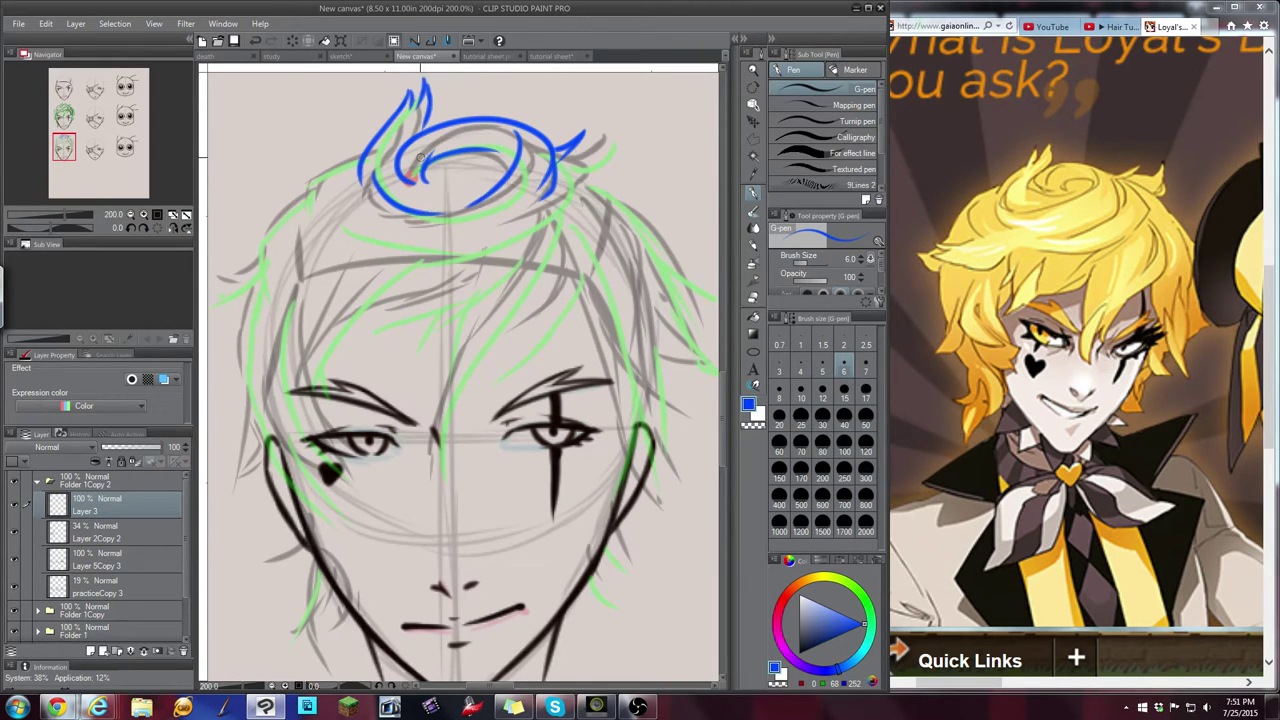
# Draw the curl's inner lower line and wide outer sweep beneath it, and check the line art with the sketch layer hidden
pyautogui.moveTo(402, 172); pyautogui.dragTo(446, 200)
pyautogui.moveTo(374, 163)
pyautogui.mouseDown()
pyautogui.moveTo(373, 226)
pyautogui.moveTo(495, 241)
pyautogui.mouseUp()
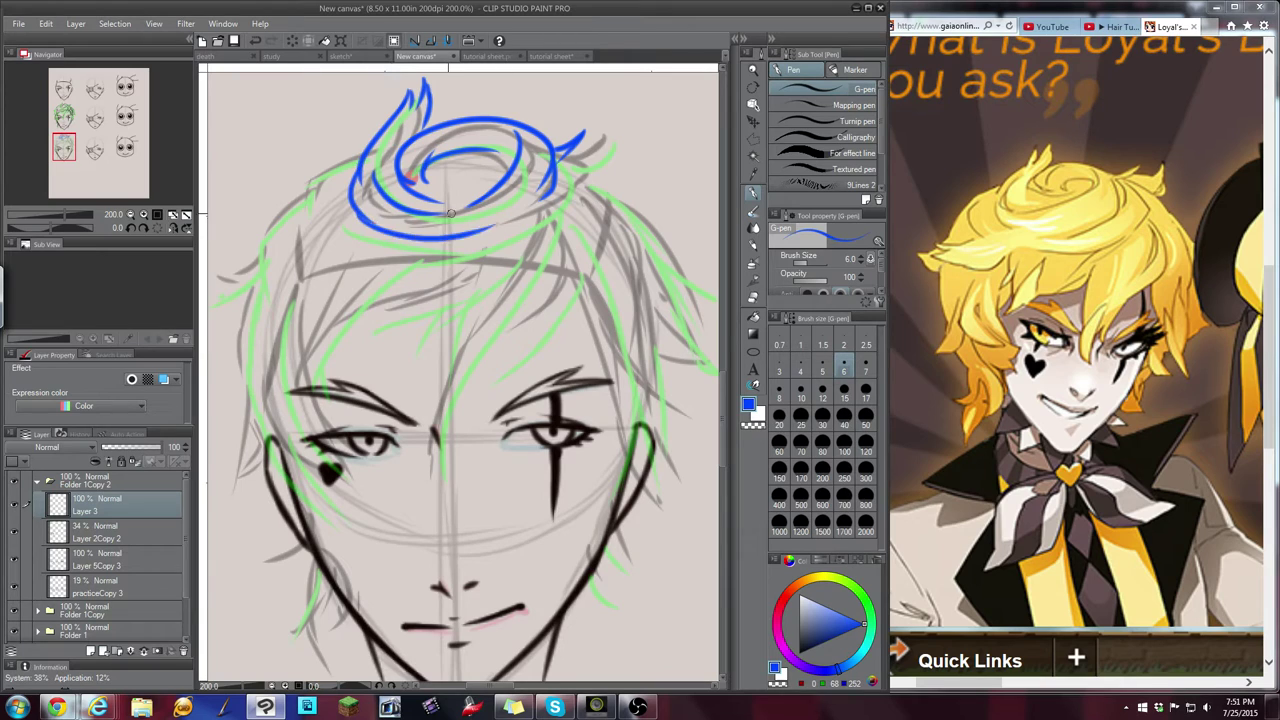
pyautogui.hotkey('ctrl', 'z')
pyautogui.moveTo(358, 212); pyautogui.dragTo(502, 240)
pyautogui.hotkey('ctrl', 'z')
pyautogui.moveTo(355, 205)
pyautogui.mouseDown()
pyautogui.moveTo(382, 238)
pyautogui.moveTo(495, 249)
pyautogui.moveTo(520, 228)
pyautogui.mouseUp()
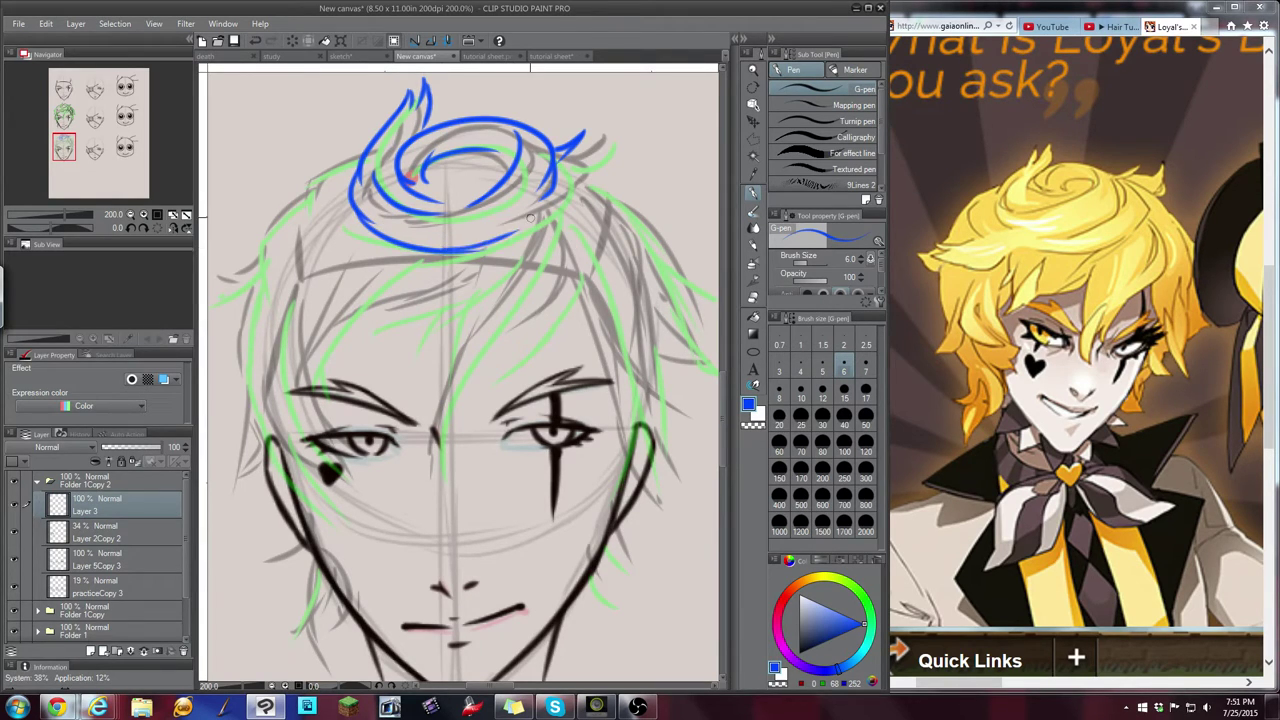
pyautogui.hotkey('ctrl', 'z')
pyautogui.moveTo(446, 252); pyautogui.dragTo(522, 229)
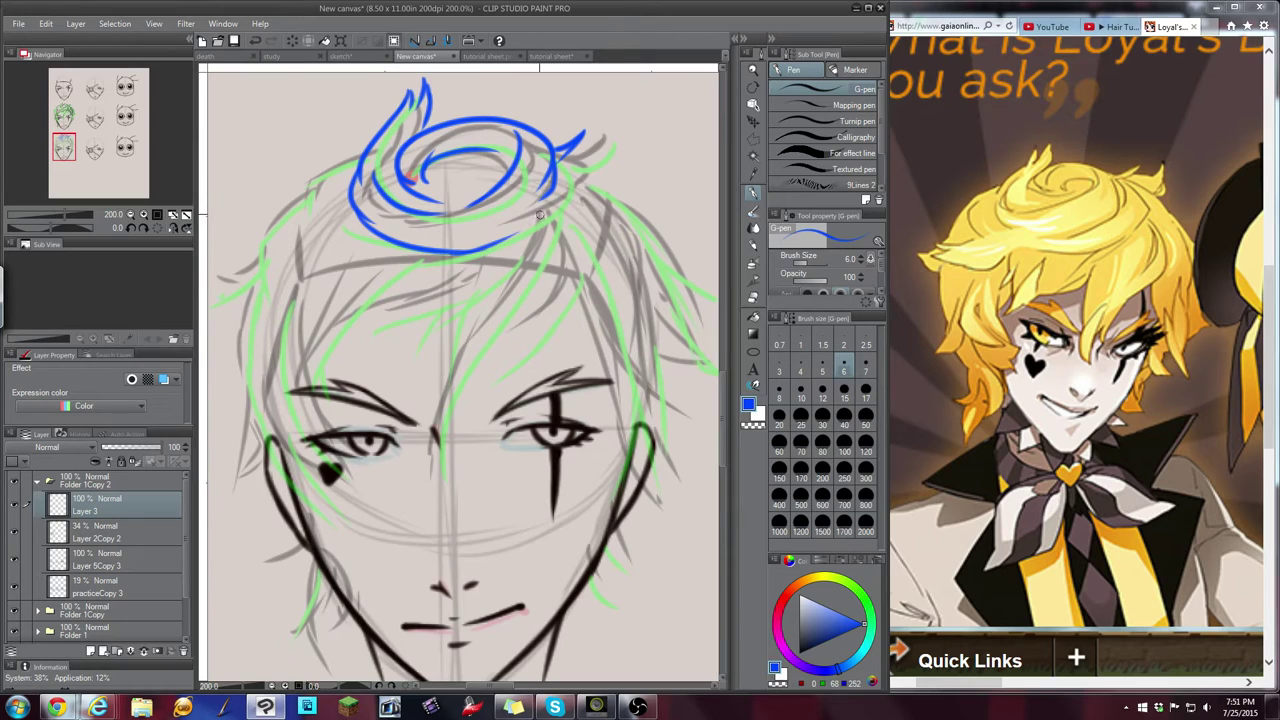
pyautogui.click(14, 532)
pyautogui.click(14, 532)
# Draw the right outer hair outline in blue from the small tuft down to the first pointed tip
pyautogui.moveTo(561, 159); pyautogui.dragTo(621, 187)
pyautogui.hotkey('ctrl', 'z')
pyautogui.hotkey('ctrl', 'z')
pyautogui.moveTo(79, 157); pyautogui.dragTo(85, 157)
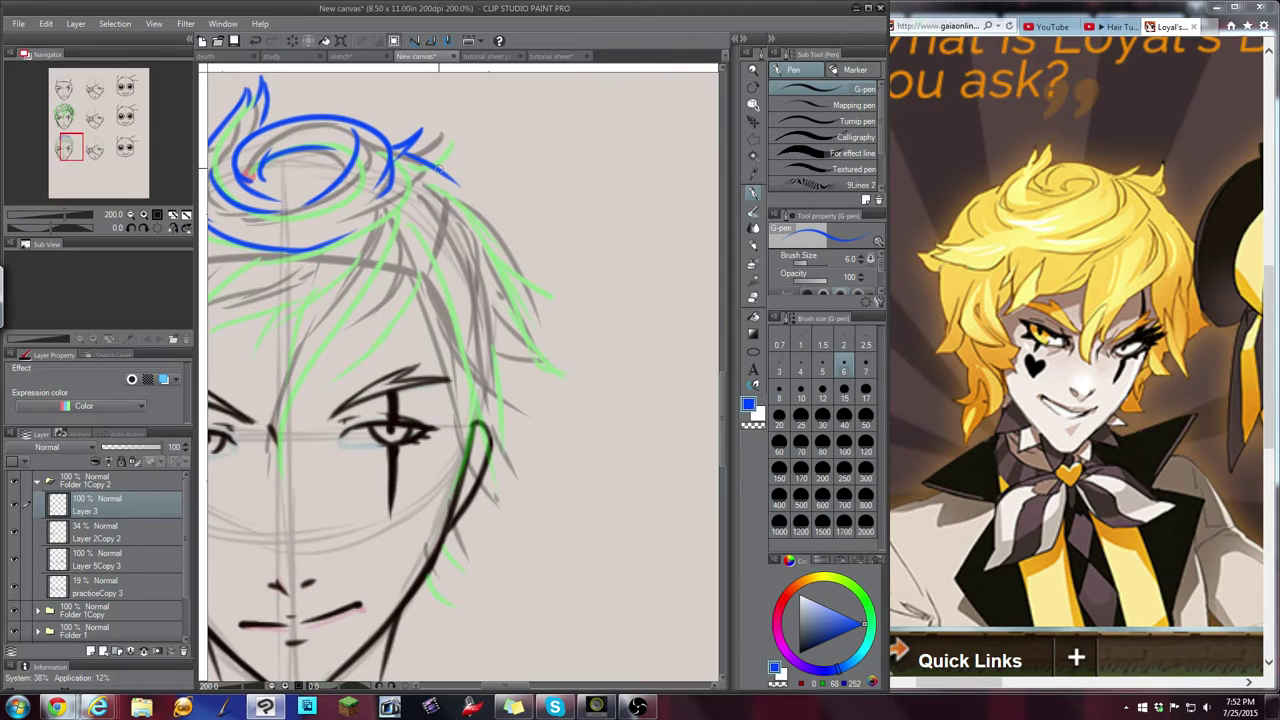
pyautogui.moveTo(445, 173); pyautogui.dragTo(486, 222)
pyautogui.hotkey('ctrl', 'z')
pyautogui.moveTo(447, 176)
pyautogui.mouseDown()
pyautogui.moveTo(524, 286)
pyautogui.moveTo(510, 266)
pyautogui.moveTo(571, 313)
pyautogui.moveTo(525, 301)
pyautogui.moveTo(555, 307)
pyautogui.moveTo(452, 228)
pyautogui.moveTo(529, 302)
pyautogui.moveTo(553, 392)
pyautogui.mouseUp()
pyautogui.hotkey('ctrl', 'z')
pyautogui.hotkey('ctrl', 'z')
pyautogui.hotkey('ctrl', 'z')
pyautogui.hotkey('ctrl', 'z')
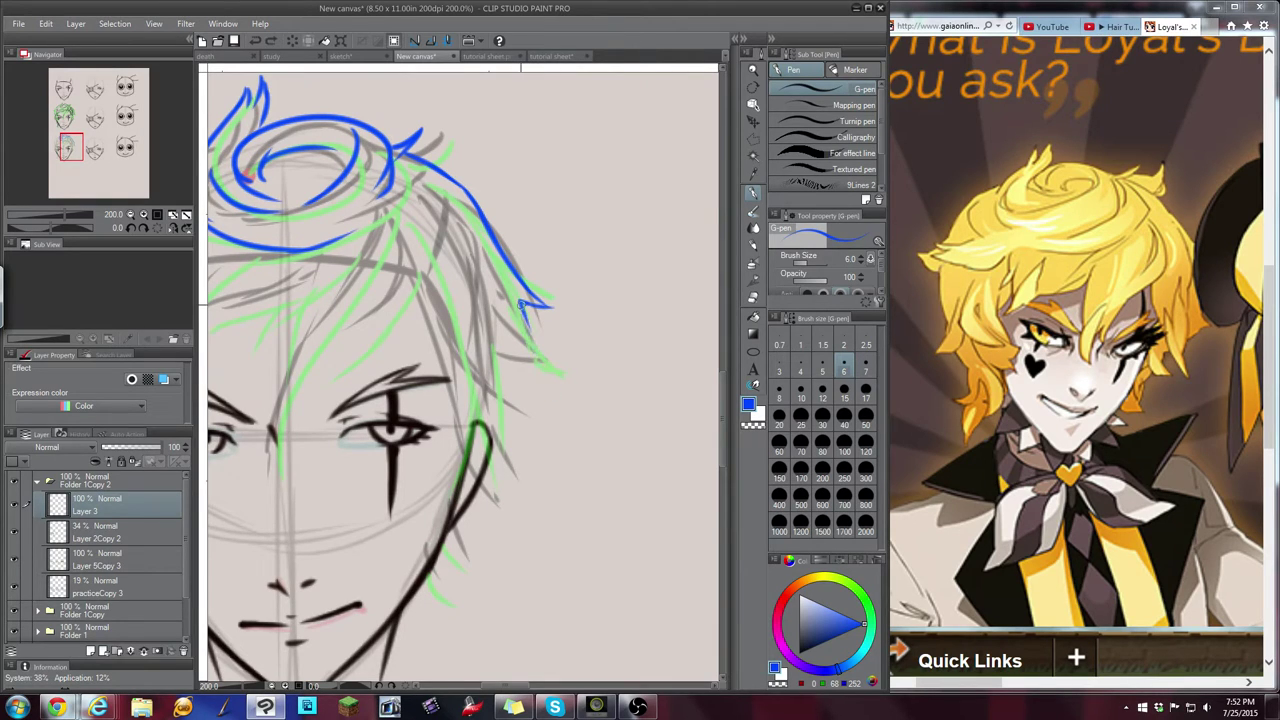
# Extend the right hair outline down to a second, longer pointed tip beside the ear
pyautogui.moveTo(520, 300); pyautogui.dragTo(558, 438)
pyautogui.hotkey('ctrl', 'z')
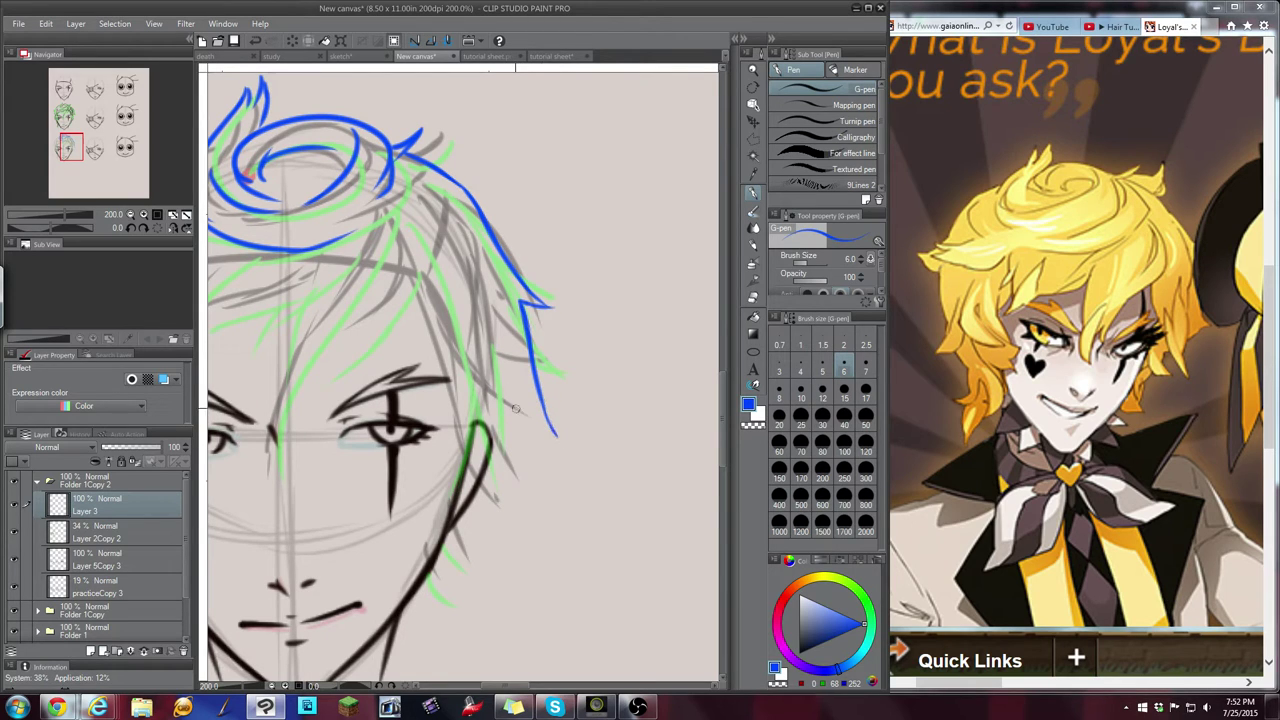
pyautogui.moveTo(507, 398); pyautogui.dragTo(558, 433)
pyautogui.hotkey('ctrl', 'z')
# Enlarge the tuft right of the curl with another pointed strand, and draw the fringe strand curving from it toward the forehead
pyautogui.moveTo(80, 144); pyautogui.dragTo(77, 140)
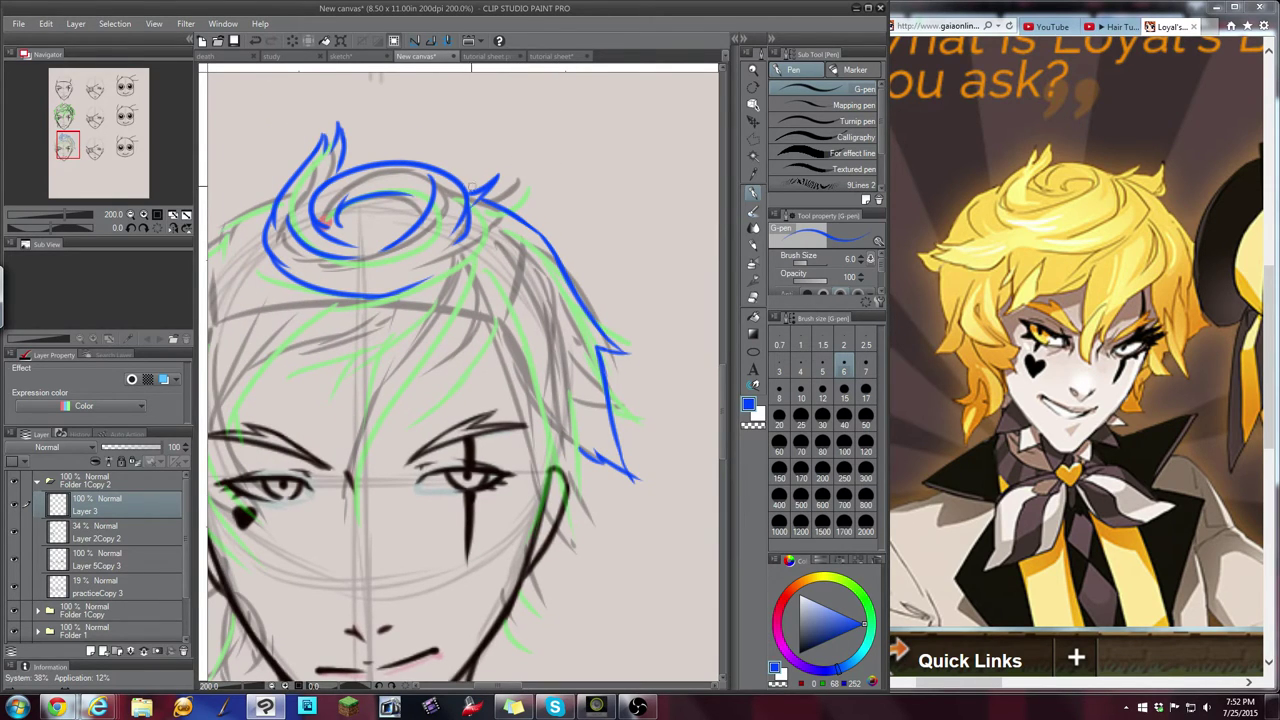
pyautogui.moveTo(466, 186)
pyautogui.mouseDown()
pyautogui.moveTo(520, 149)
pyautogui.moveTo(501, 198)
pyautogui.mouseUp()
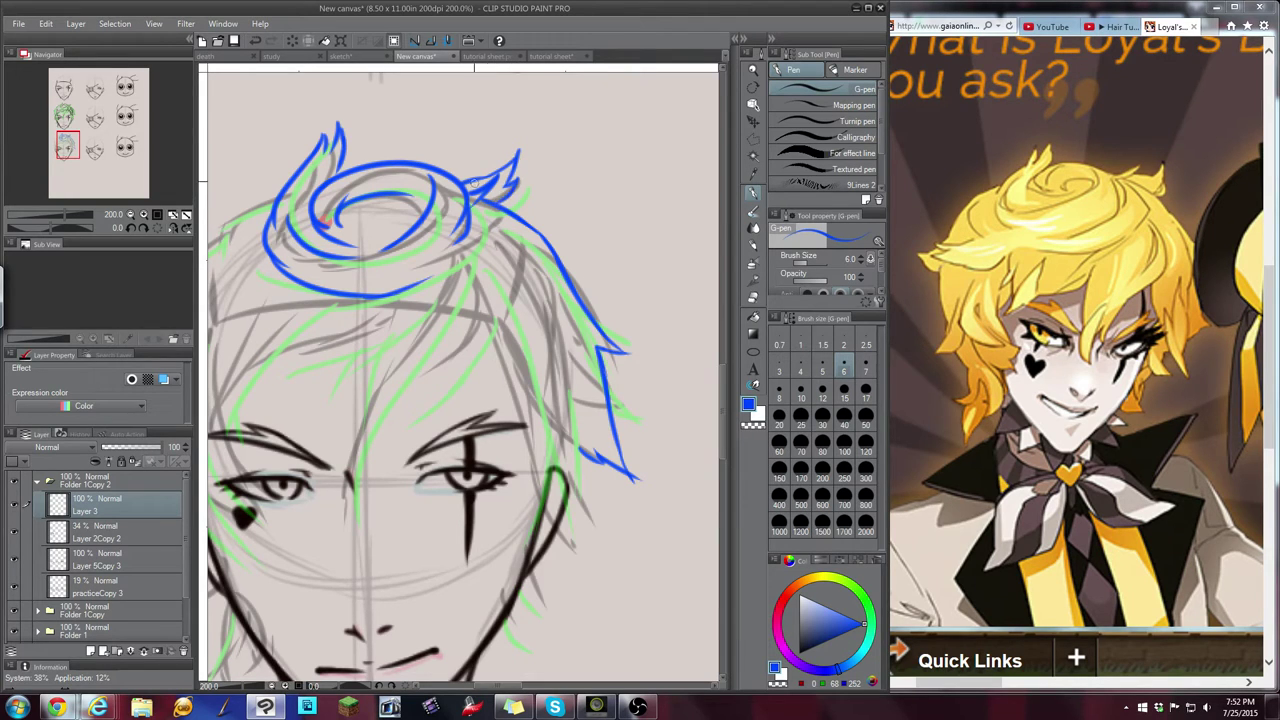
pyautogui.moveTo(72, 146); pyautogui.dragTo(68, 151)
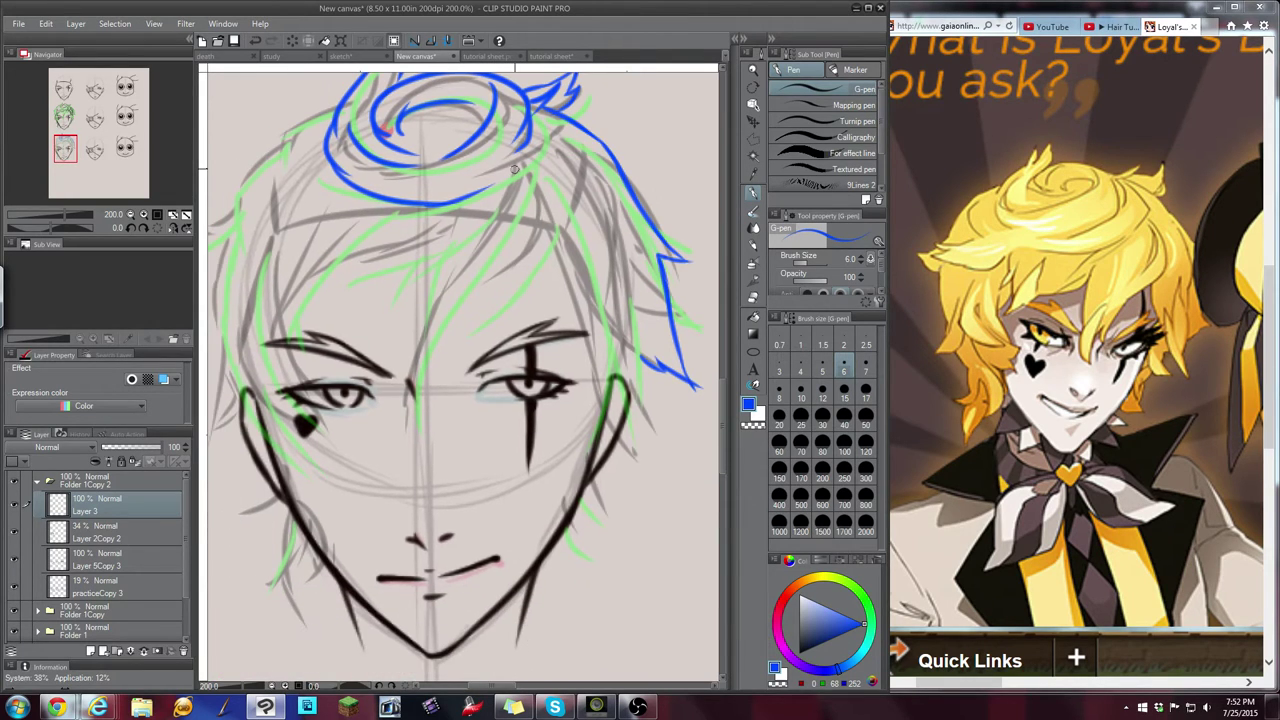
pyautogui.moveTo(539, 112)
pyautogui.mouseDown()
pyautogui.moveTo(583, 172)
pyautogui.moveTo(565, 146)
pyautogui.moveTo(576, 158)
pyautogui.moveTo(490, 232)
pyautogui.mouseUp()
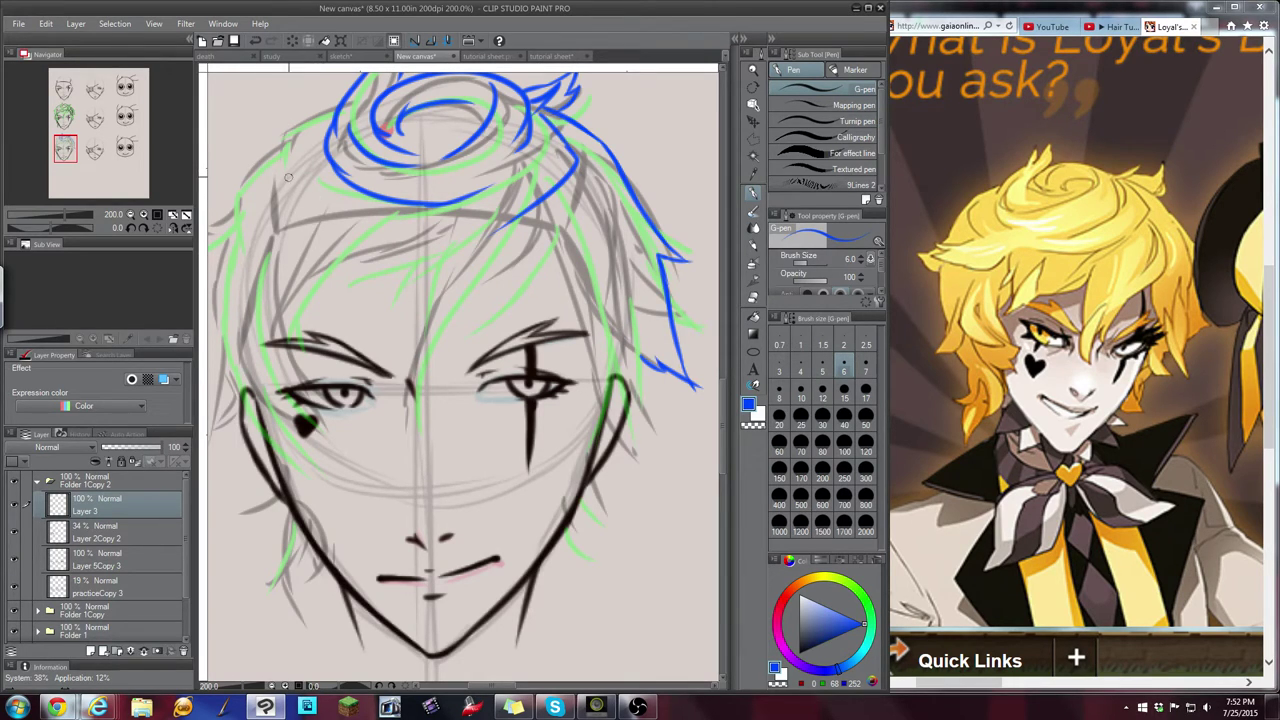
# Draw the curved strand below the curl's left side, a forked lock tip at the hair's left edge, and the first short fringe stroke
pyautogui.moveTo(277, 188); pyautogui.dragTo(358, 238)
pyautogui.moveTo(73, 141); pyautogui.dragTo(70, 140)
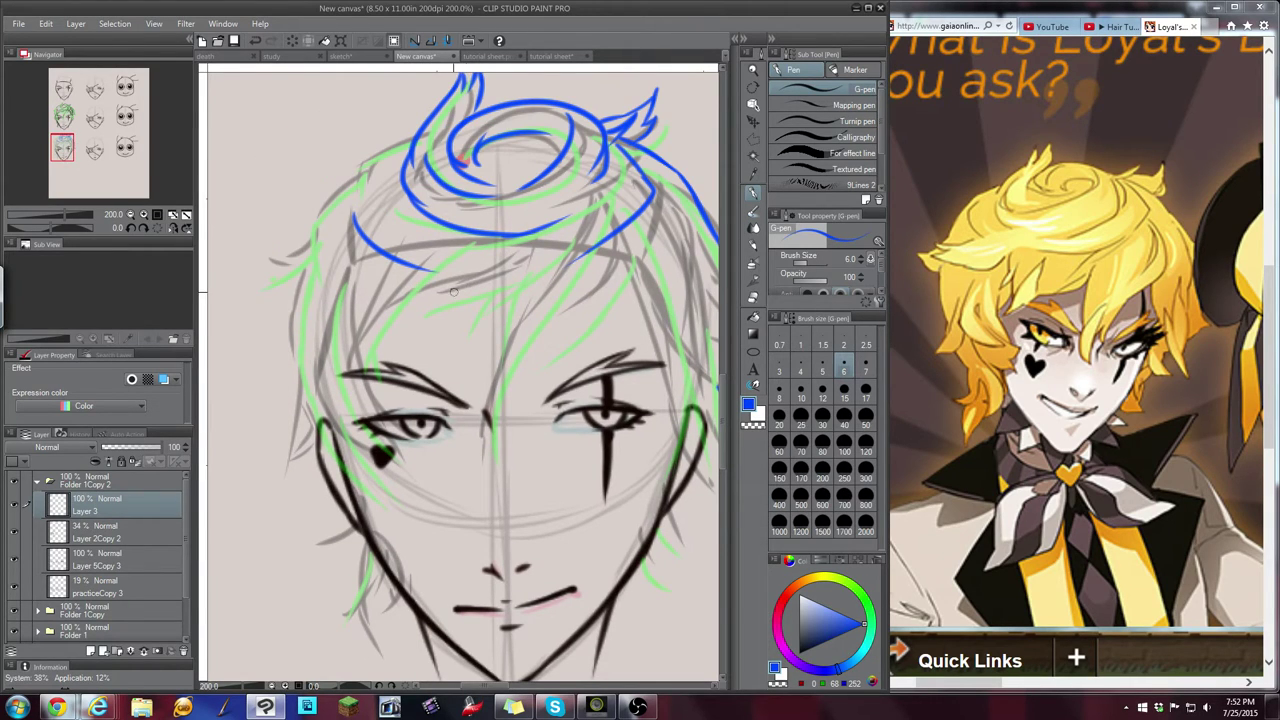
pyautogui.moveTo(458, 282); pyautogui.dragTo(391, 340)
pyautogui.hotkey('ctrl', 'z')
pyautogui.moveTo(445, 301); pyautogui.dragTo(377, 322)
pyautogui.moveTo(375, 262)
pyautogui.mouseDown()
pyautogui.moveTo(312, 286)
pyautogui.moveTo(346, 286)
pyautogui.moveTo(268, 304)
pyautogui.moveTo(357, 315)
pyautogui.mouseUp()
pyautogui.hotkey('ctrl', 'z')
pyautogui.hotkey('ctrl', 'z')
pyautogui.hotkey('ctrl', 'z')
pyautogui.hotkey('ctrl', 'z')
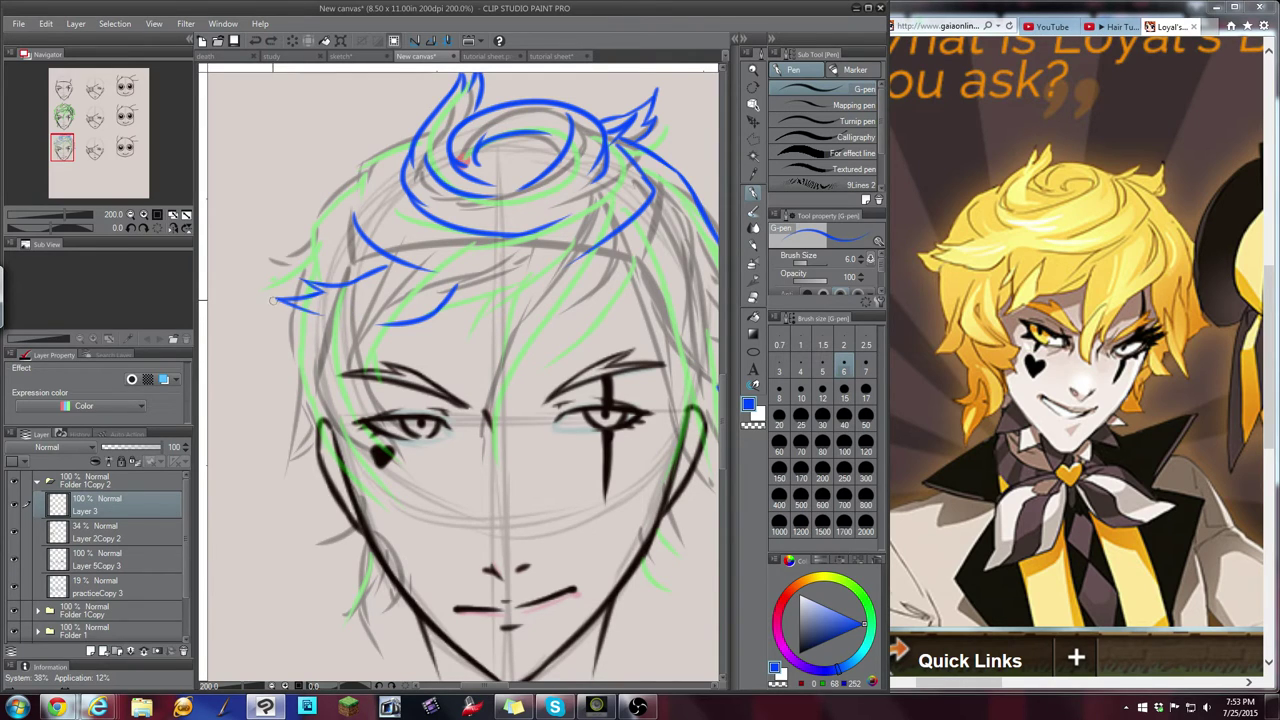
# Join the left lock's lower edge to the fringe, and draw a small pointed spike hanging from it above the left eyebrow
pyautogui.moveTo(277, 298); pyautogui.dragTo(360, 321)
pyautogui.hotkey('ctrl', 'z')
pyautogui.moveTo(441, 304); pyautogui.dragTo(436, 346)
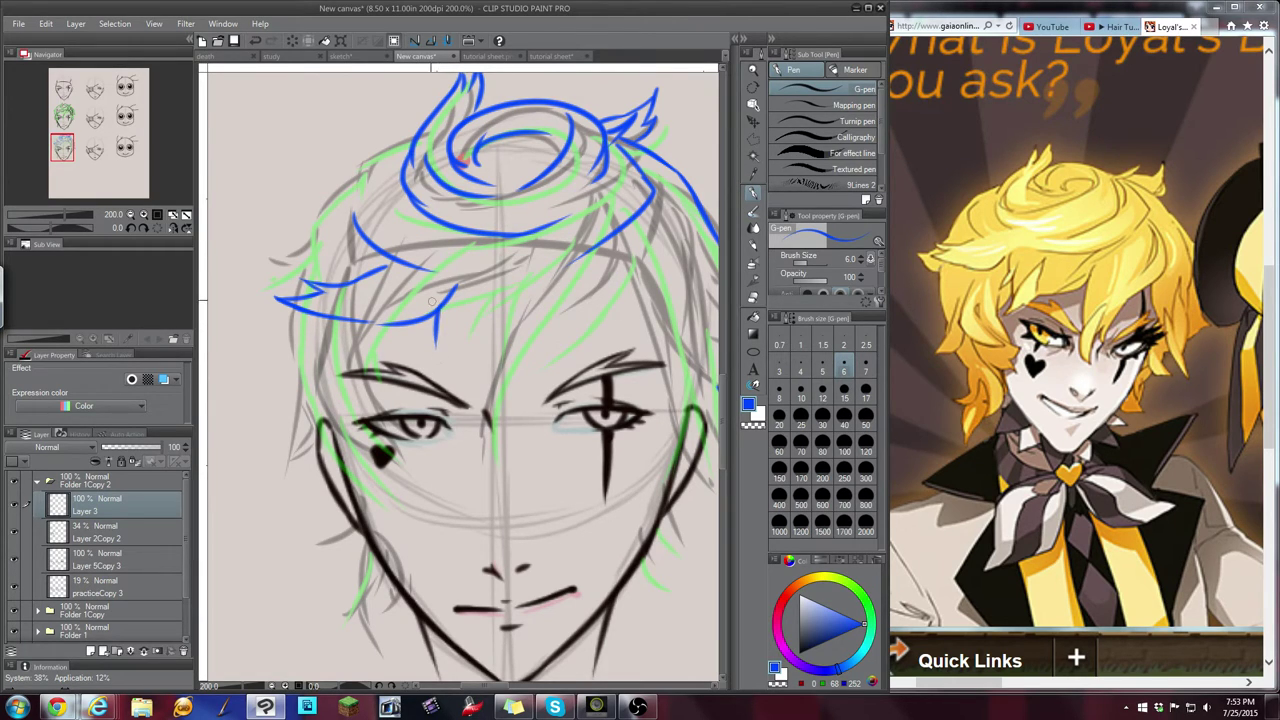
pyautogui.moveTo(444, 305)
pyautogui.mouseDown()
pyautogui.moveTo(442, 293)
pyautogui.moveTo(426, 350)
pyautogui.moveTo(446, 332)
pyautogui.mouseUp()
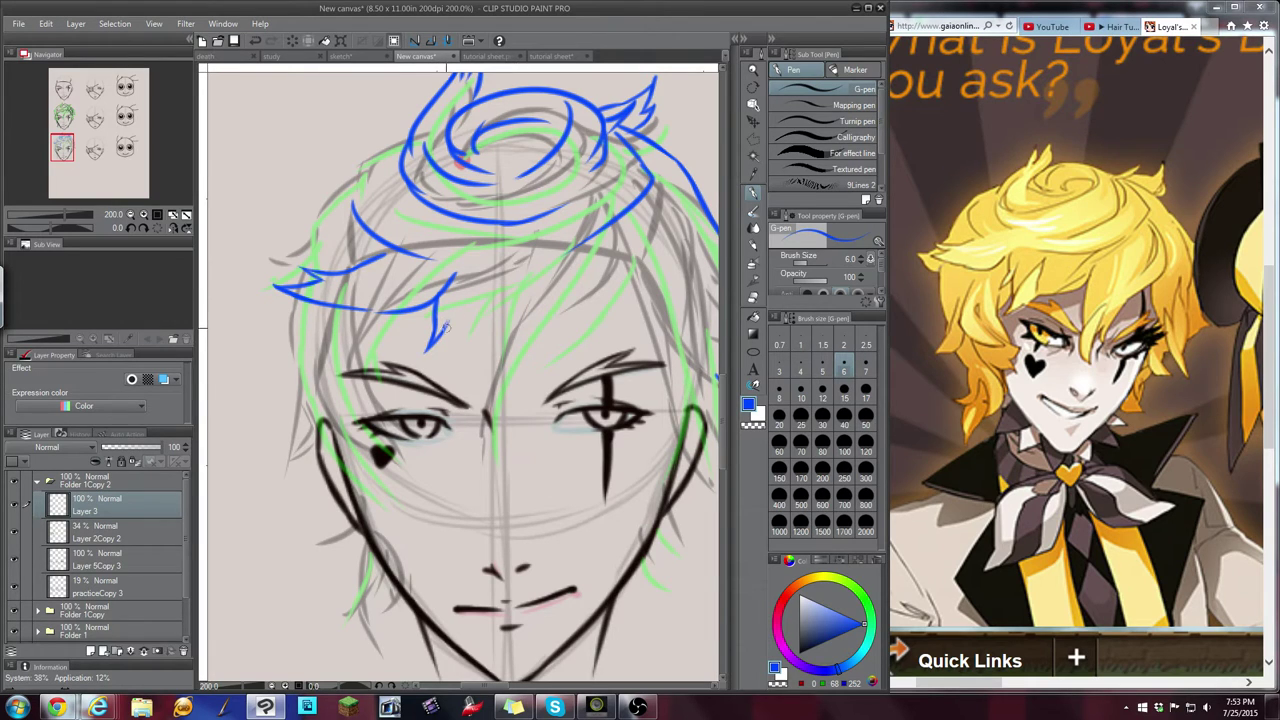
# Add a longer pointed fringe spike reaching down to the inner corner of the left eye
pyautogui.moveTo(457, 302); pyautogui.dragTo(440, 386)
pyautogui.hotkey('ctrl', 'z')
pyautogui.moveTo(455, 318)
pyautogui.mouseDown()
pyautogui.moveTo(444, 434)
pyautogui.moveTo(471, 352)
pyautogui.mouseUp()
pyautogui.hotkey('ctrl', 'z')
pyautogui.moveTo(455, 412); pyautogui.dragTo(483, 338)
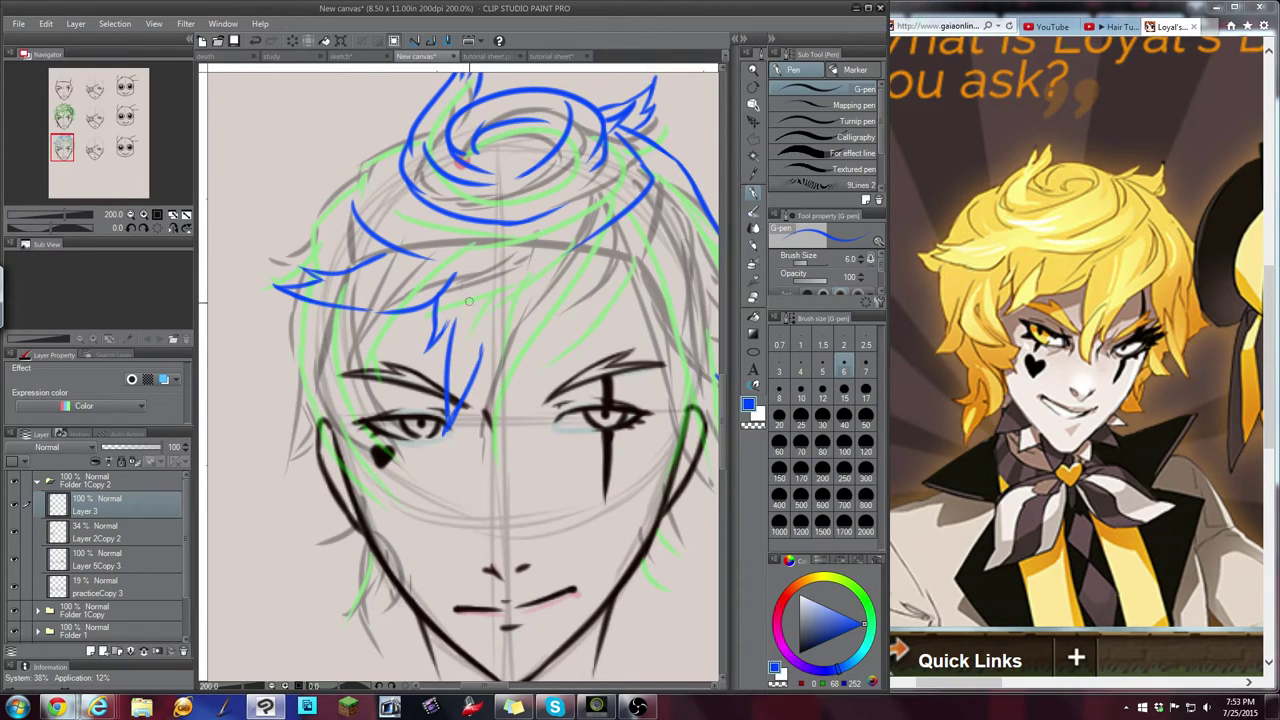
# Draw short strand lines above the long spike, and sweep the fringe's lower edge from the spike up toward the right of the forehead
pyautogui.moveTo(488, 281); pyautogui.dragTo(467, 314)
pyautogui.moveTo(493, 271); pyautogui.dragTo(483, 322)
pyautogui.moveTo(470, 389); pyautogui.dragTo(587, 301)
pyautogui.hotkey('ctrl', 'z')
pyautogui.hotkey('ctrl', 'z')
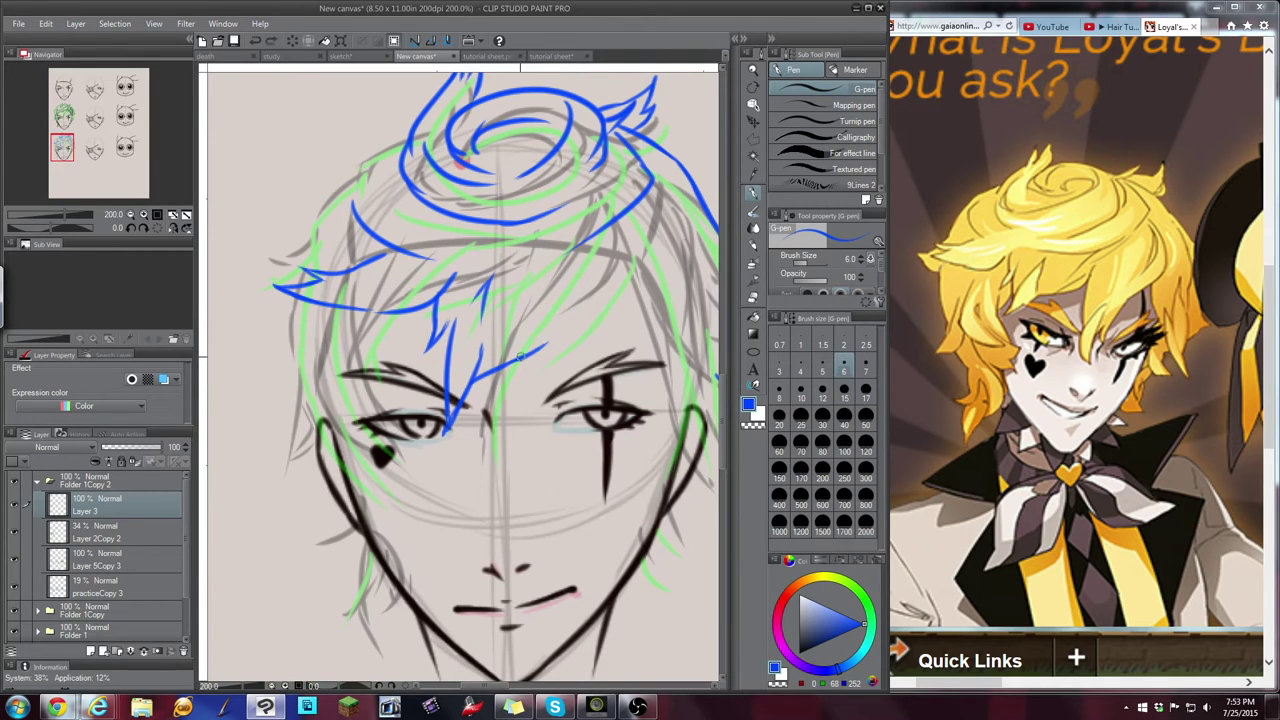
pyautogui.moveTo(517, 358); pyautogui.dragTo(576, 308)
pyautogui.hotkey('ctrl', 'z')
pyautogui.moveTo(517, 360); pyautogui.dragTo(588, 298)
# Draw a long fringe strand curving from the hairline down to a point beside the inner corner of the right eye
pyautogui.moveTo(618, 236)
pyautogui.mouseDown()
pyautogui.moveTo(626, 318)
pyautogui.moveTo(571, 386)
pyautogui.mouseUp()
pyautogui.hotkey('ctrl', 'z')
pyautogui.moveTo(625, 296); pyautogui.dragTo(547, 443)
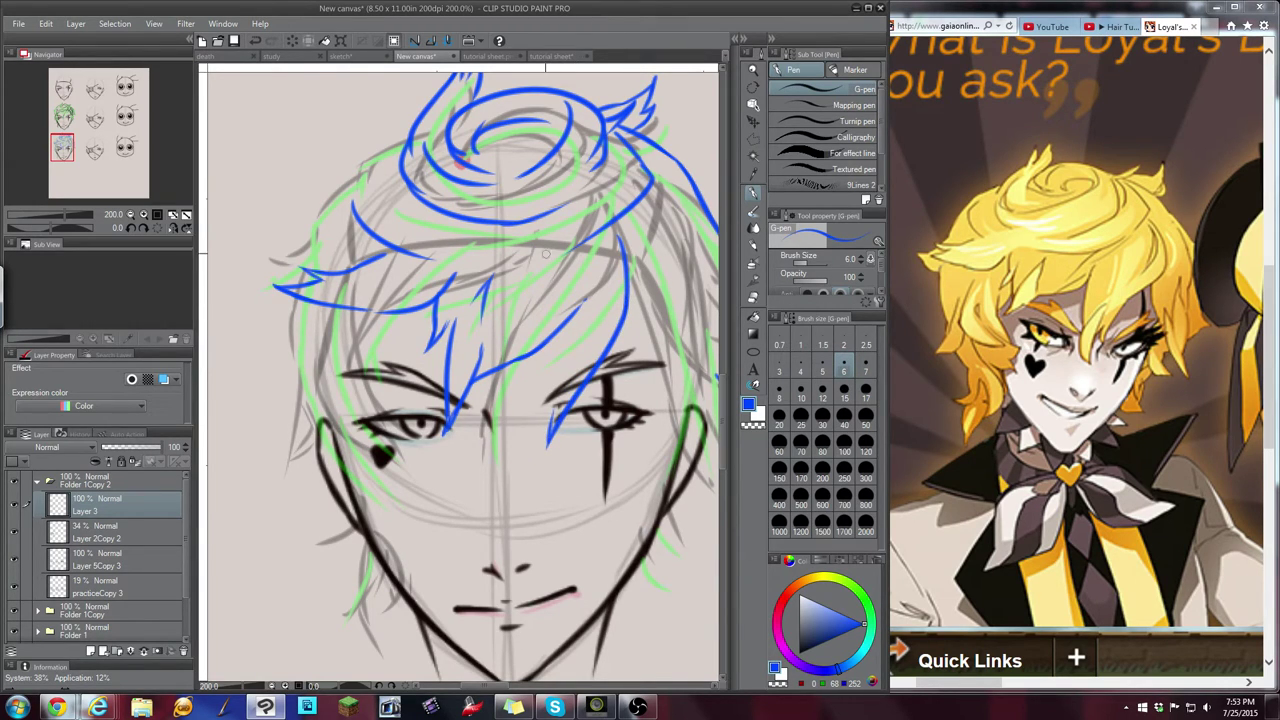
# Erase the long left spike's end with the size 15 hard eraser, and redraw it as a shorter tip angled toward the left eye
pyautogui.click(754, 297)
pyautogui.click(844, 398)
pyautogui.moveTo(470, 382)
pyautogui.mouseDown()
pyautogui.moveTo(440, 380)
pyautogui.moveTo(479, 350)
pyautogui.moveTo(474, 361)
pyautogui.moveTo(462, 374)
pyautogui.moveTo(460, 338)
pyautogui.moveTo(463, 365)
pyautogui.moveTo(421, 401)
pyautogui.mouseUp()
pyautogui.click(754, 192)
pyautogui.moveTo(452, 328); pyautogui.dragTo(418, 398)
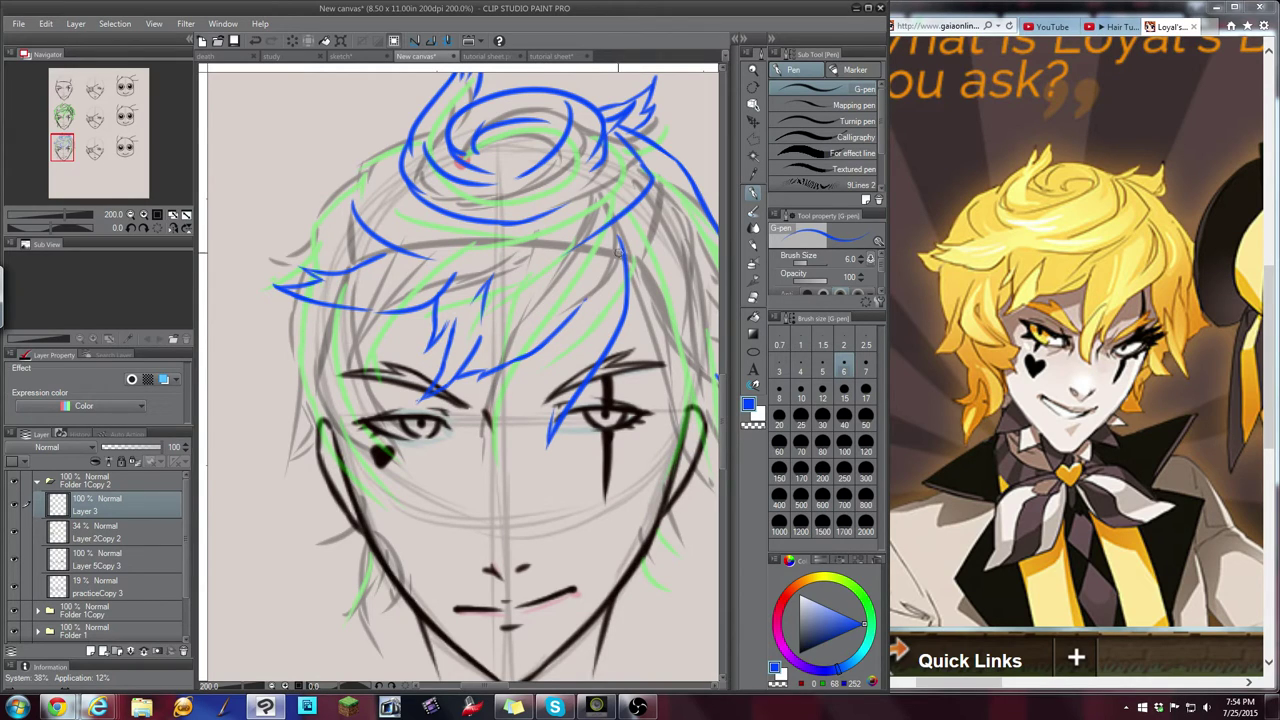
# Add a second curved line beside the right fringe strand to give that lock thickness
pyautogui.moveTo(617, 232); pyautogui.dragTo(647, 295)
pyautogui.hotkey('ctrl', 'z')
pyautogui.moveTo(616, 230)
pyautogui.mouseDown()
pyautogui.moveTo(646, 313)
pyautogui.moveTo(646, 284)
pyautogui.moveTo(627, 337)
pyautogui.mouseUp()
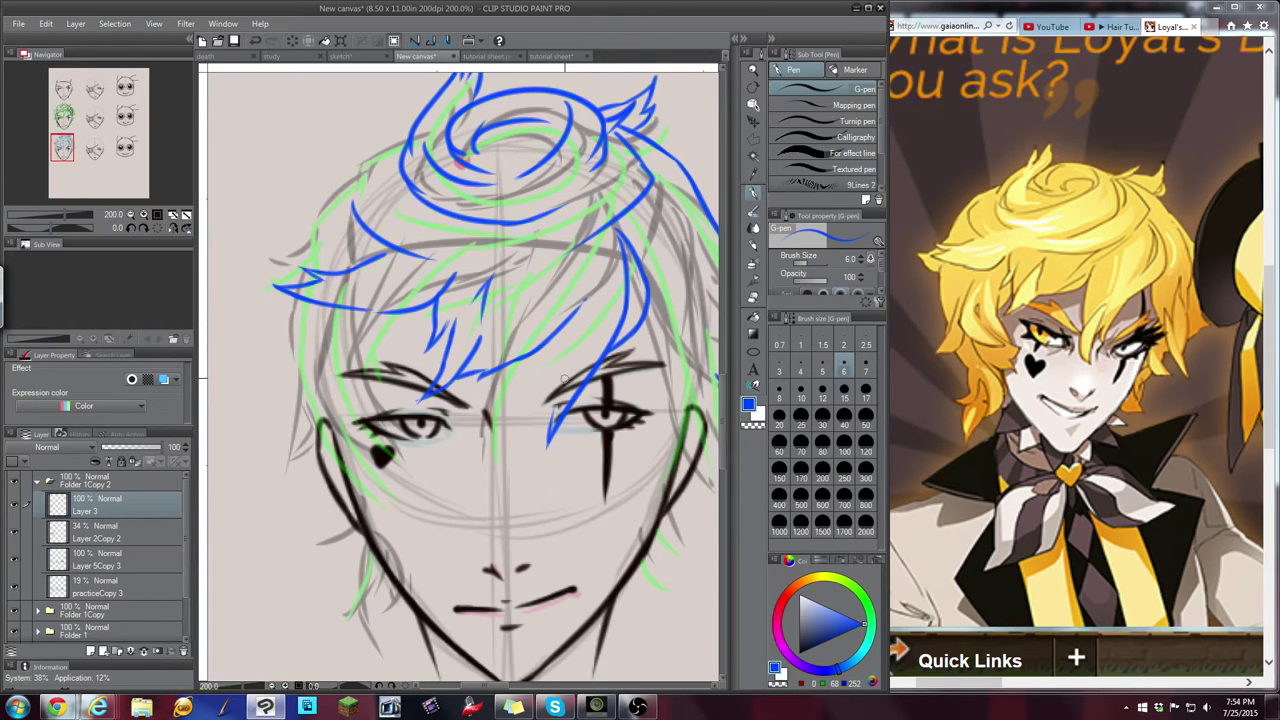
# Draw a second pointed tip beside the right fringe strand, reaching toward the nose bridge, and add short strokes to join it to the fringe
pyautogui.moveTo(564, 378); pyautogui.dragTo(545, 405)
pyautogui.moveTo(513, 455)
pyautogui.mouseDown()
pyautogui.moveTo(519, 396)
pyautogui.moveTo(513, 417)
pyautogui.moveTo(547, 373)
pyautogui.mouseUp()
pyautogui.hotkey('ctrl', 'z')
pyautogui.moveTo(514, 417)
pyautogui.mouseDown()
pyautogui.moveTo(527, 390)
pyautogui.moveTo(580, 353)
pyautogui.mouseUp()
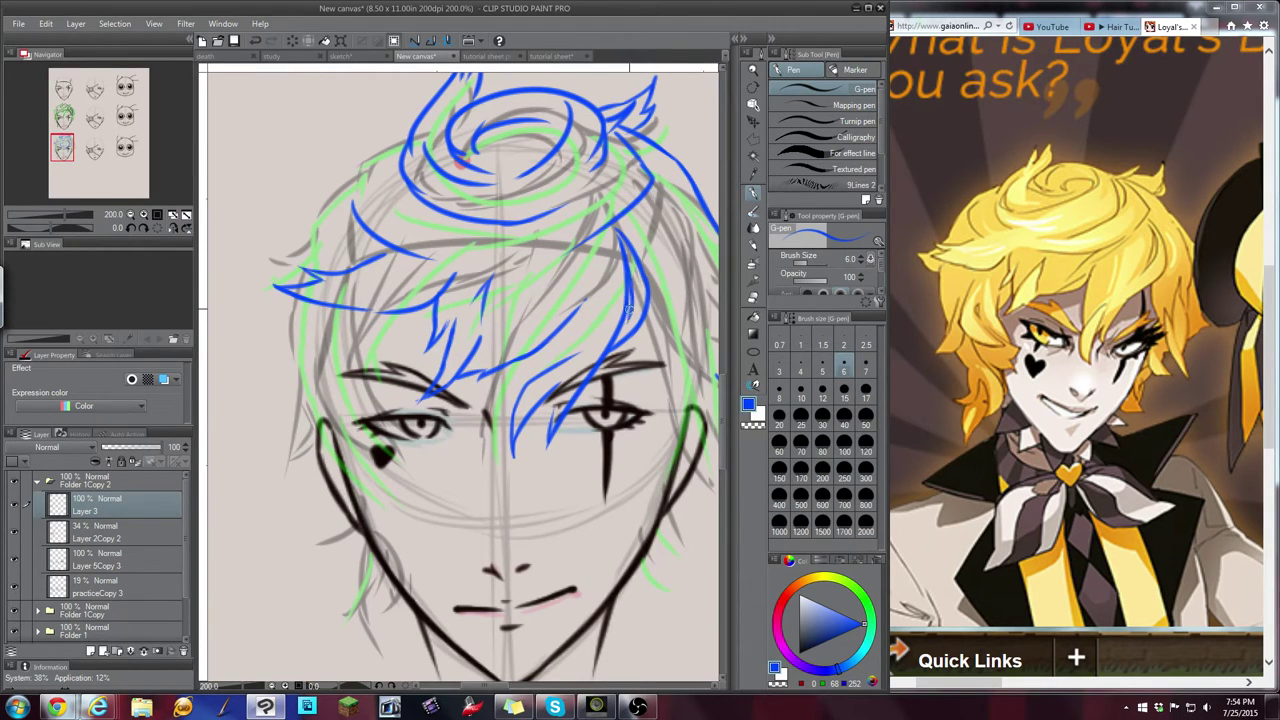
pyautogui.click(754, 297)
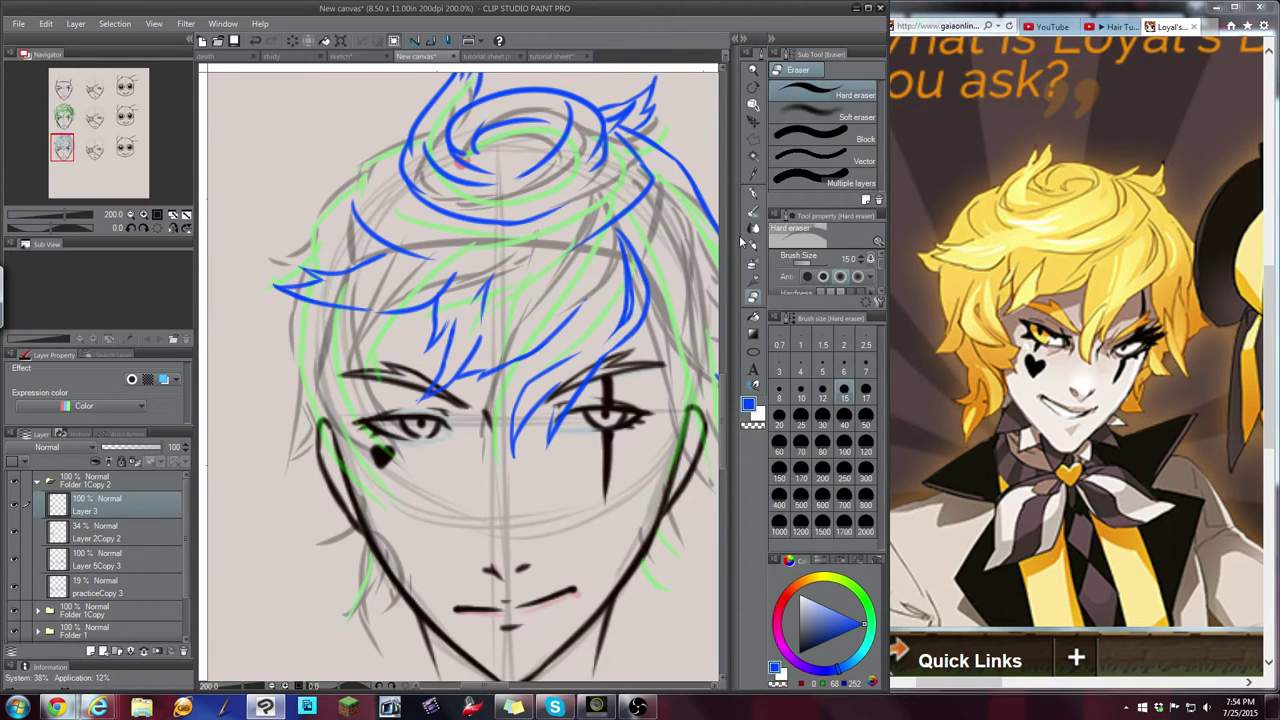
pyautogui.click(755, 190)
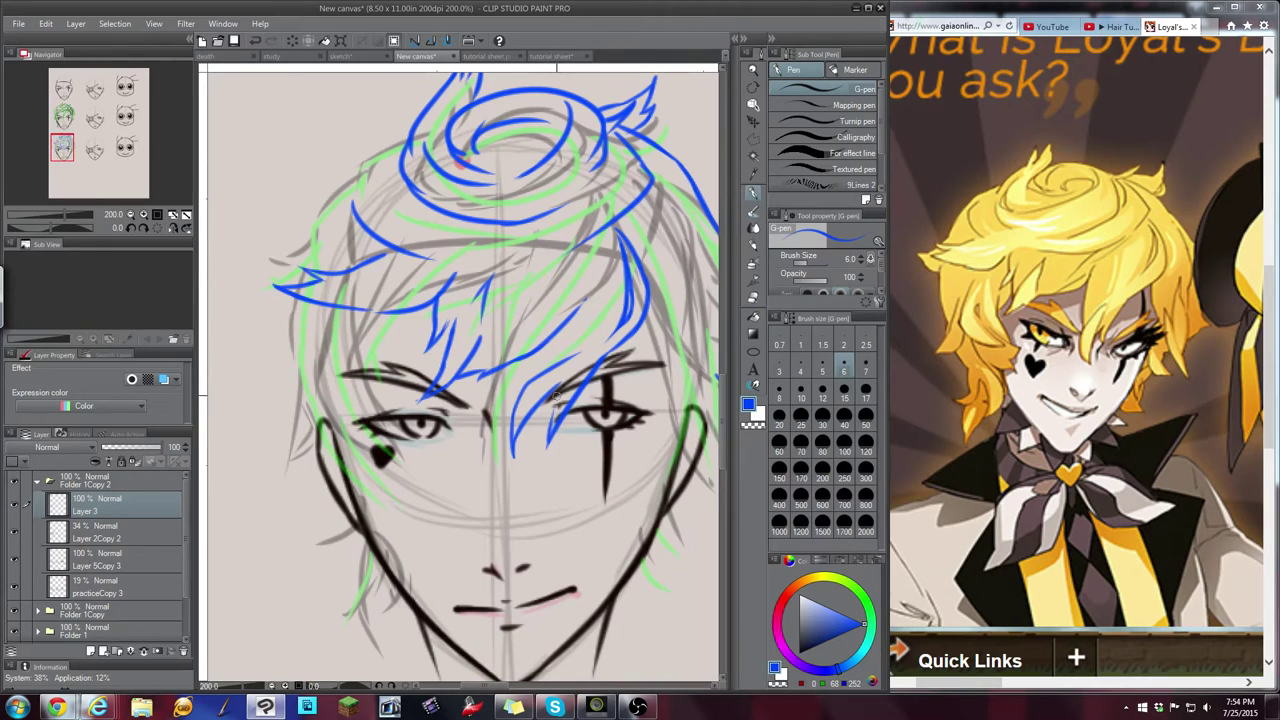
pyautogui.moveTo(559, 404); pyautogui.dragTo(525, 425)
# Switch to the browser, glance at the stream page, and open the Gaia Online Forums page in a new tab
pyautogui.click(1112, 26)
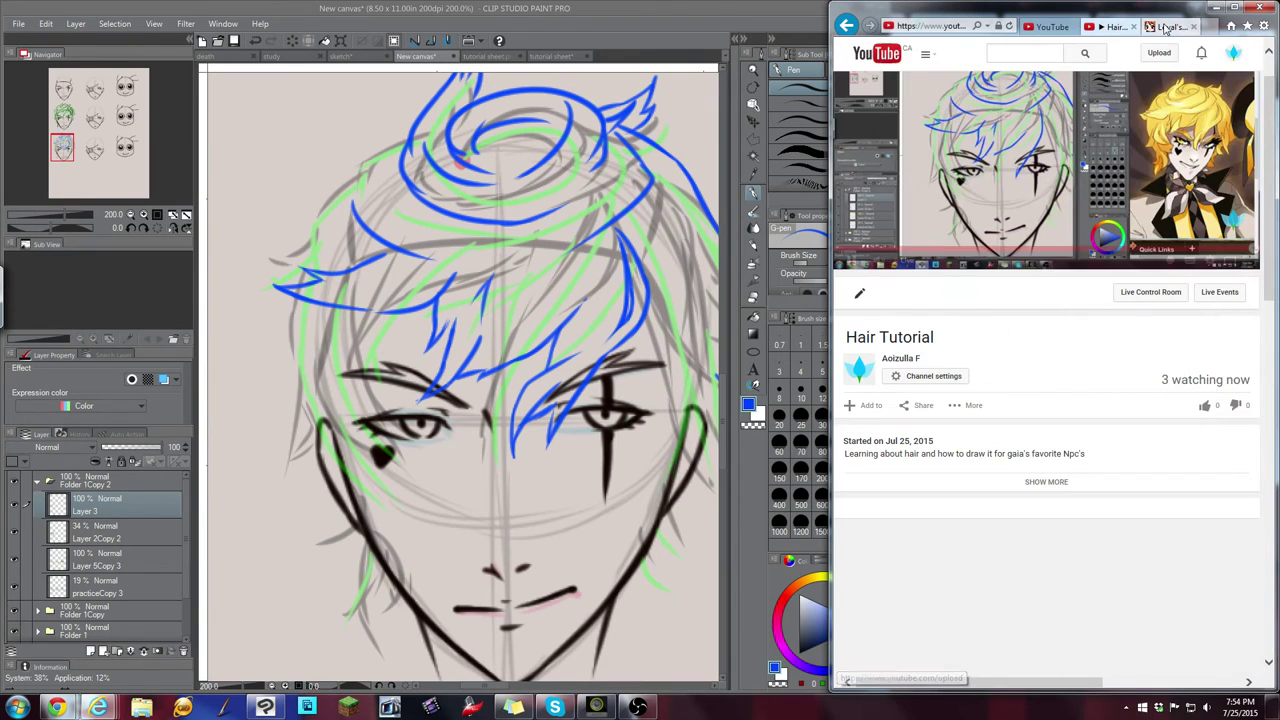
pyautogui.click(1168, 28)
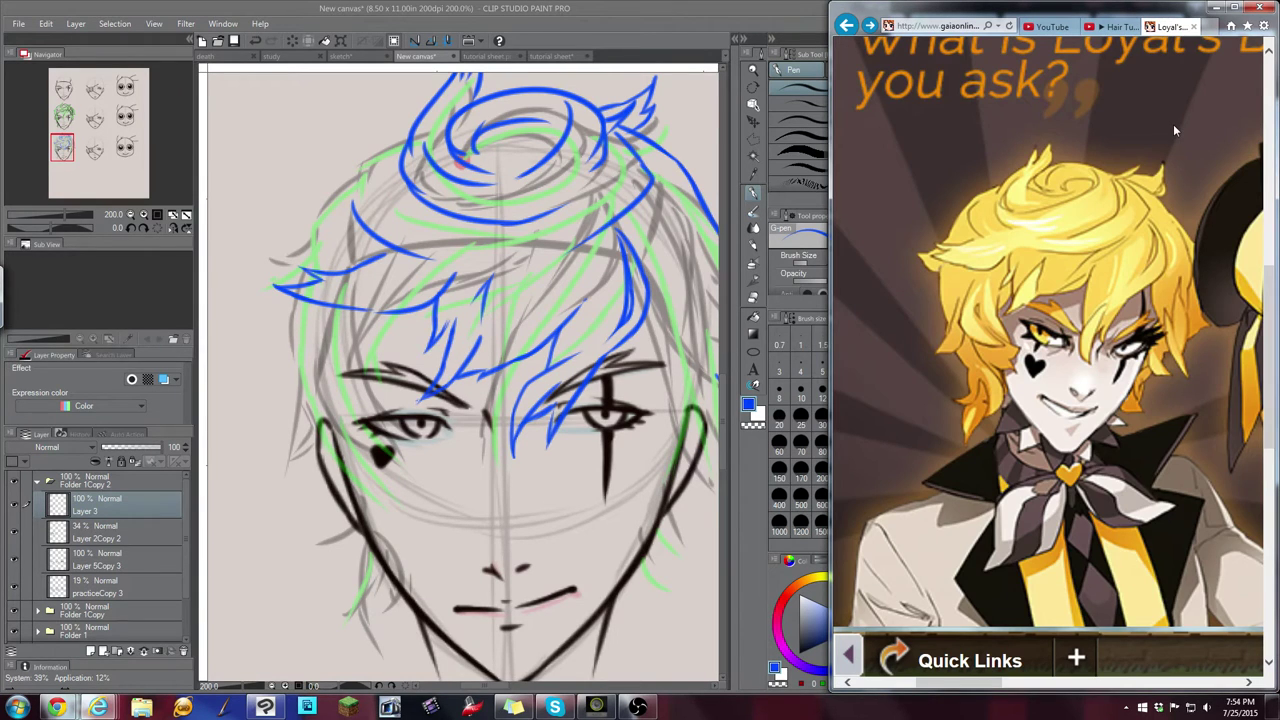
pyautogui.scroll(7, 1173, 124)
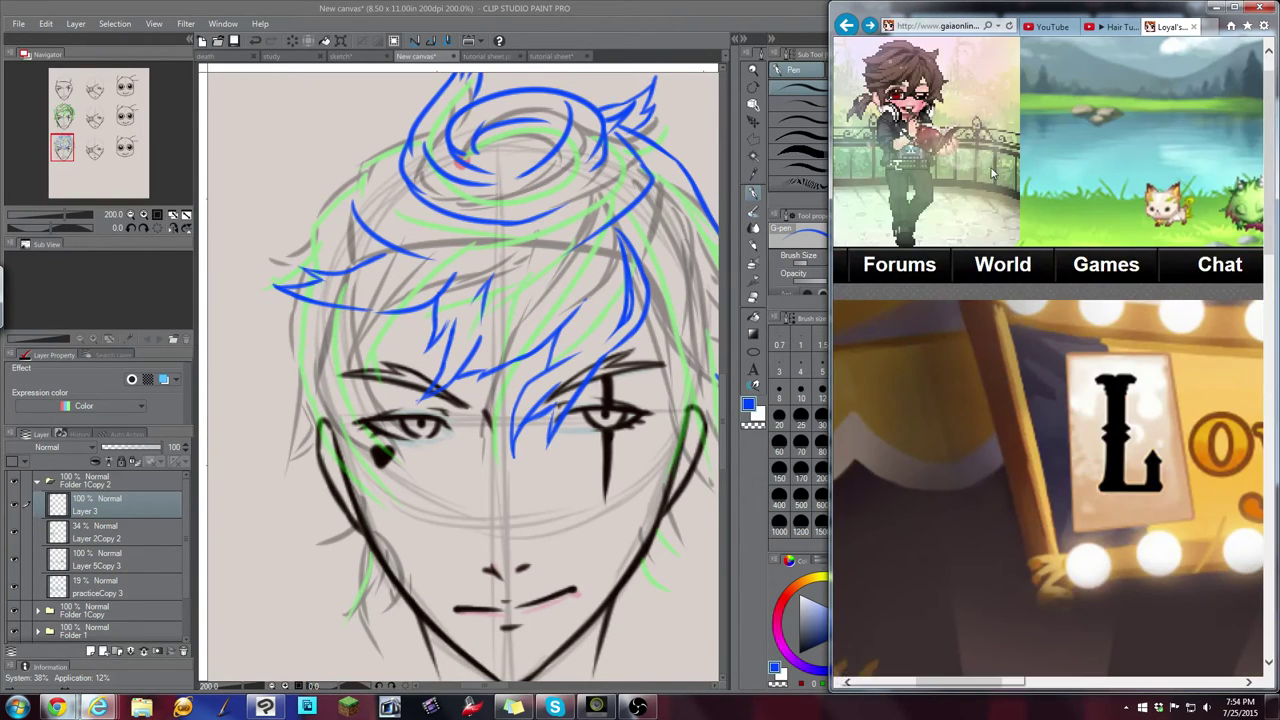
pyautogui.scroll(1, 990, 172)
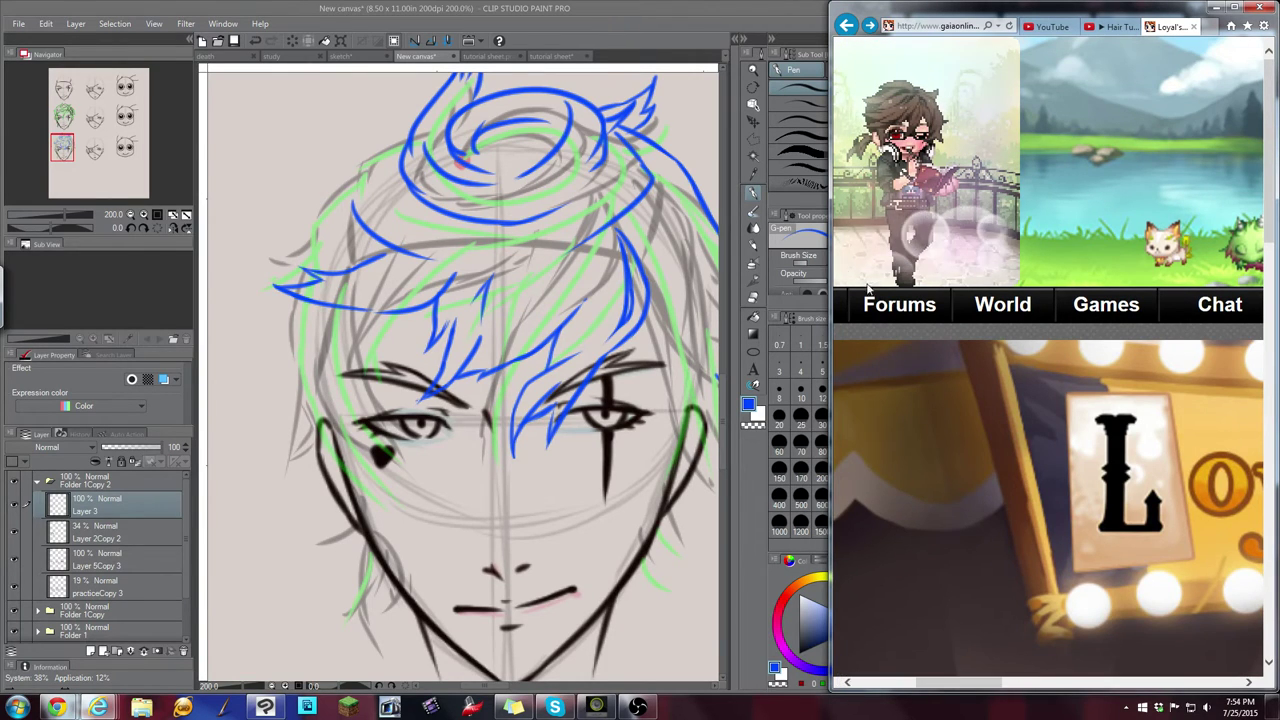
pyautogui.rightClick(893, 312)
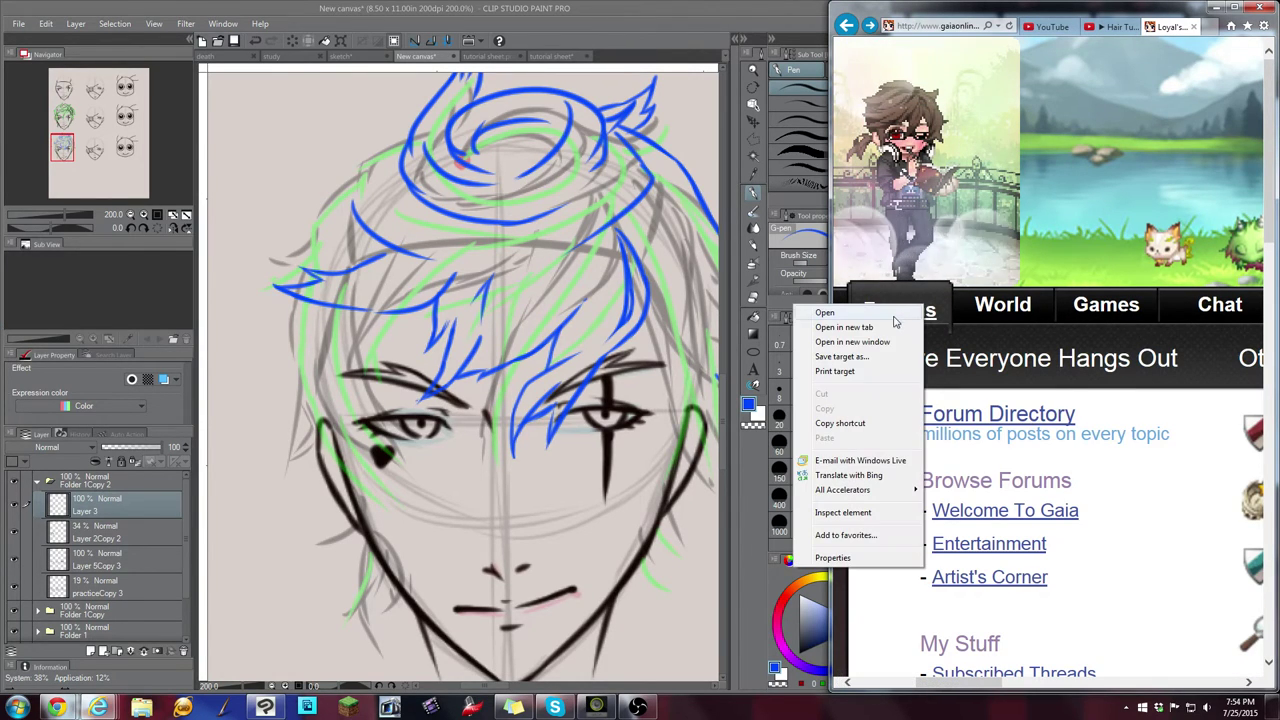
pyautogui.click(893, 326)
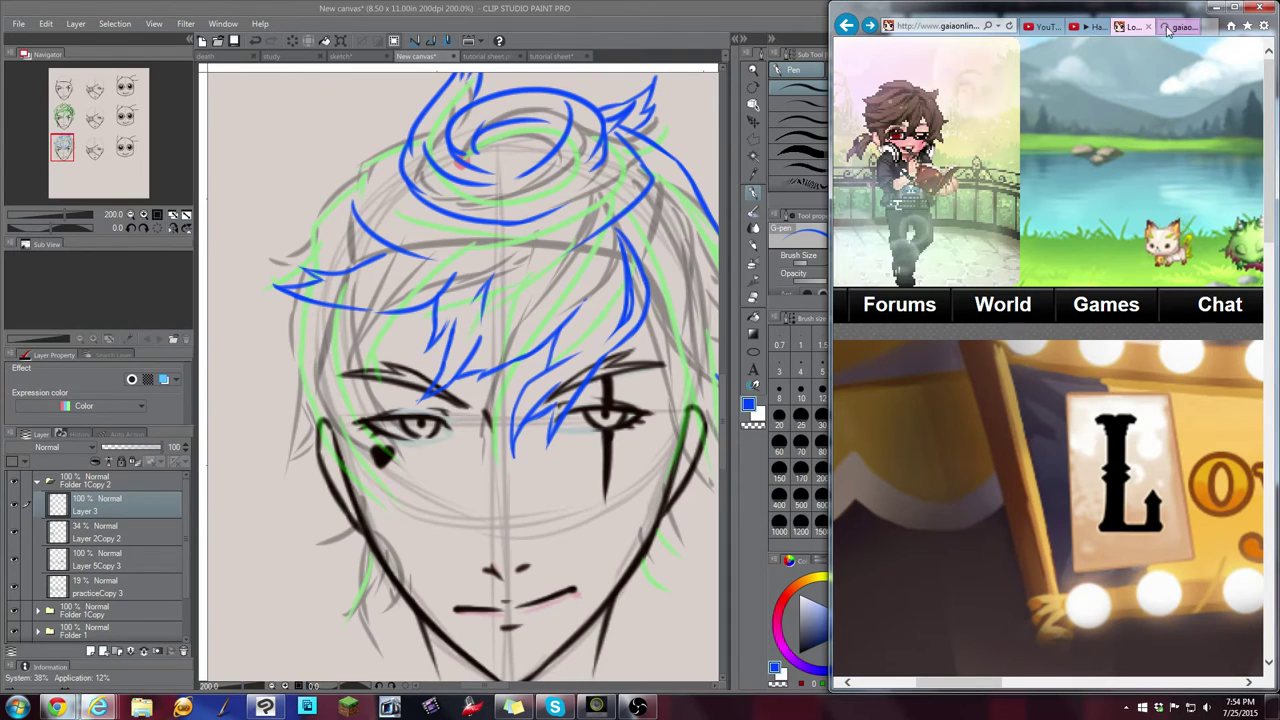
pyautogui.click(1172, 27)
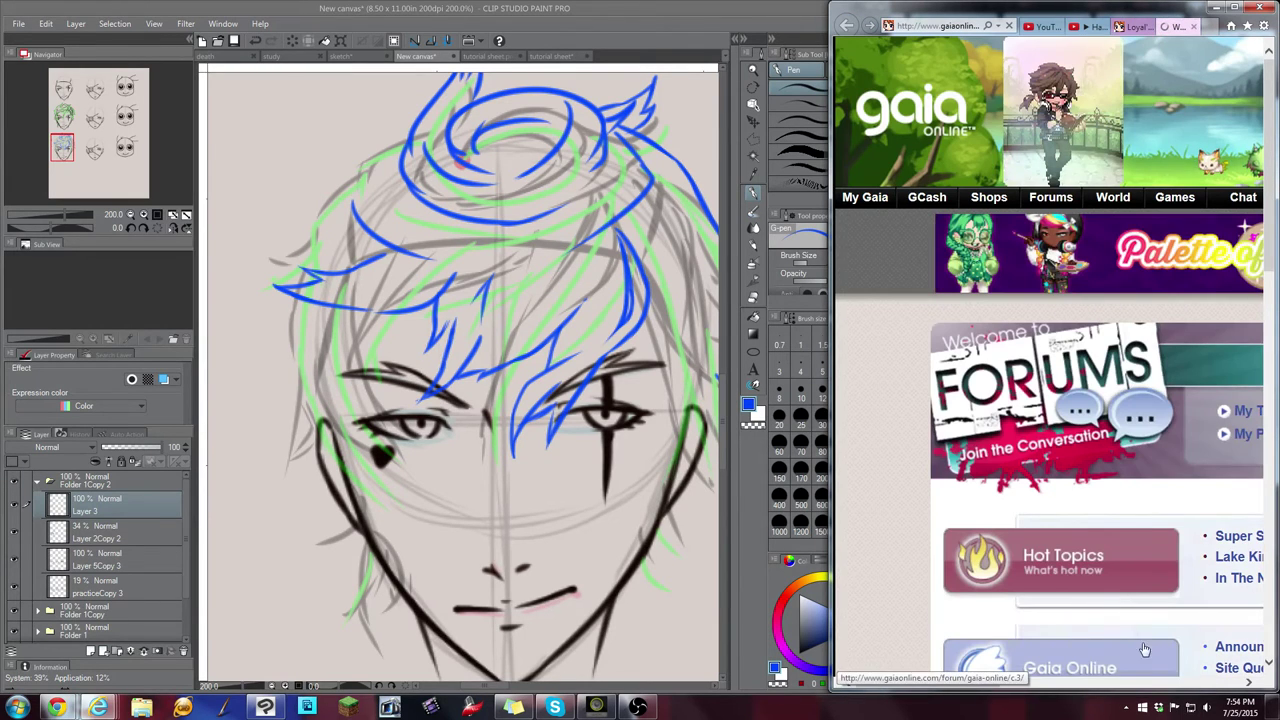
pyautogui.moveTo(974, 684); pyautogui.dragTo(1032, 684)
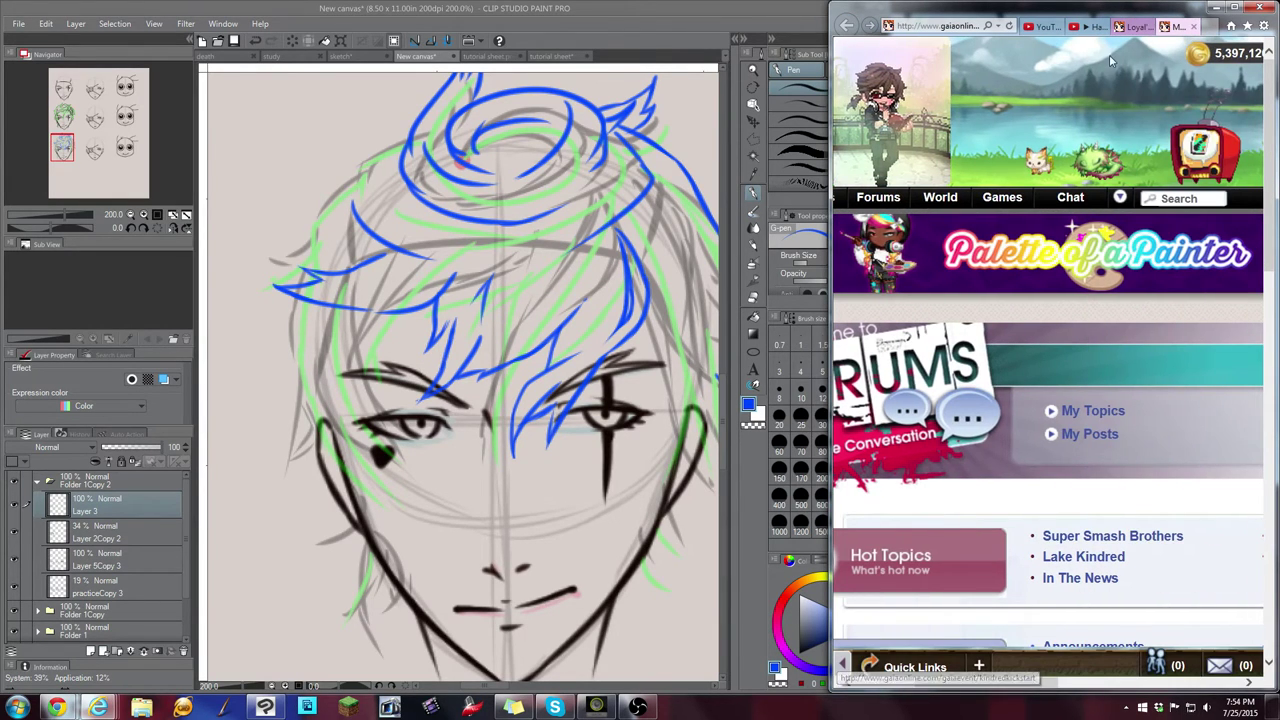
# Check the Hair Tutorial stream page on YouTube, and bring the Loyal reference picture back into view beside the canvas
pyautogui.click(1088, 26)
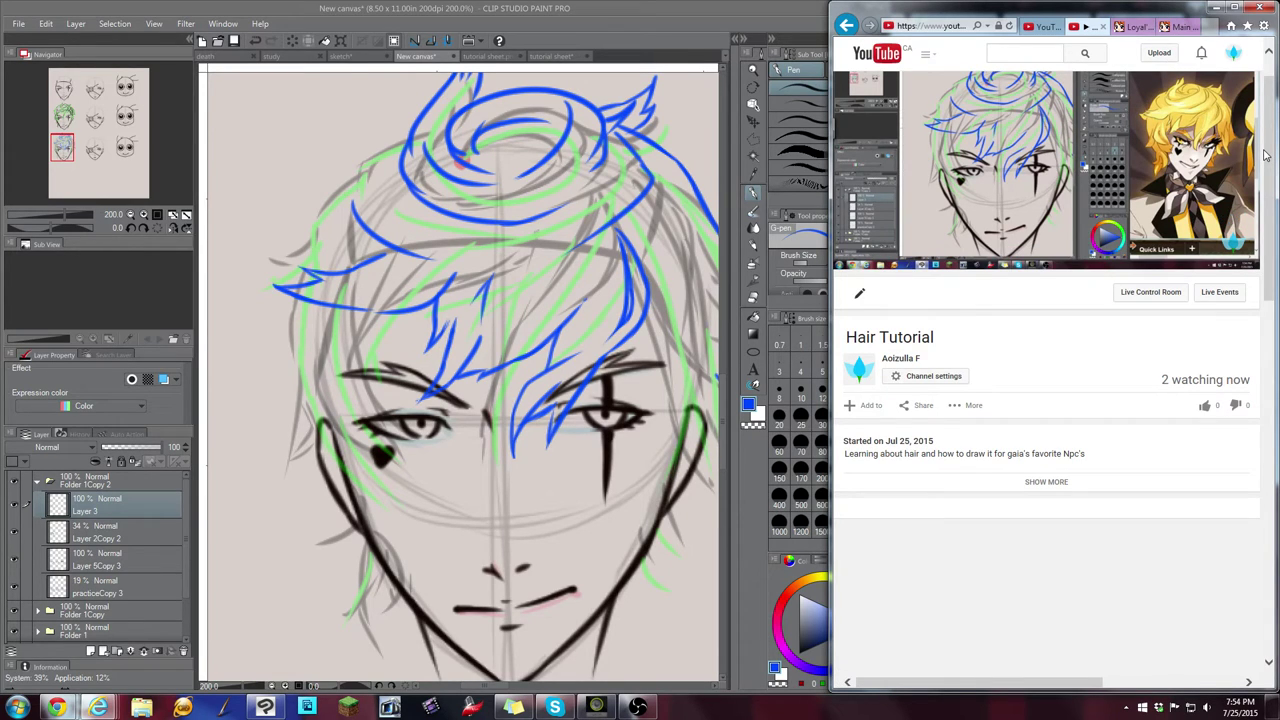
pyautogui.click(615, 12)
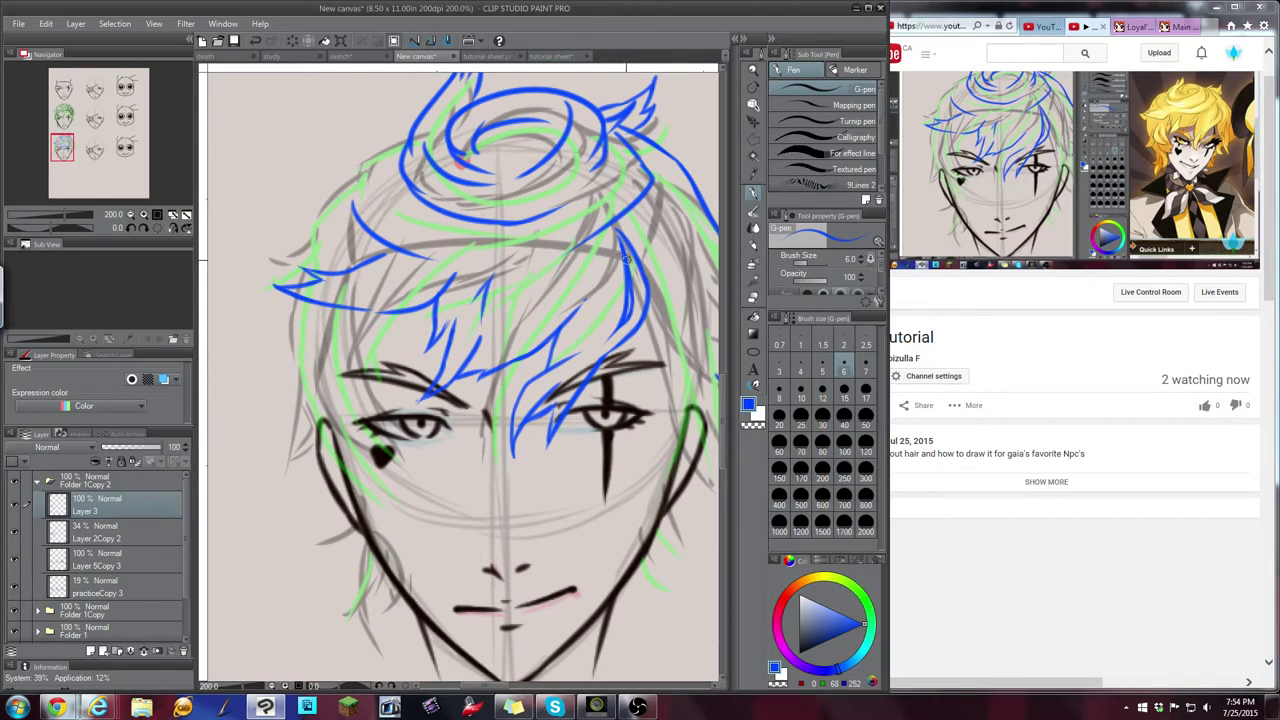
pyautogui.click(1133, 28)
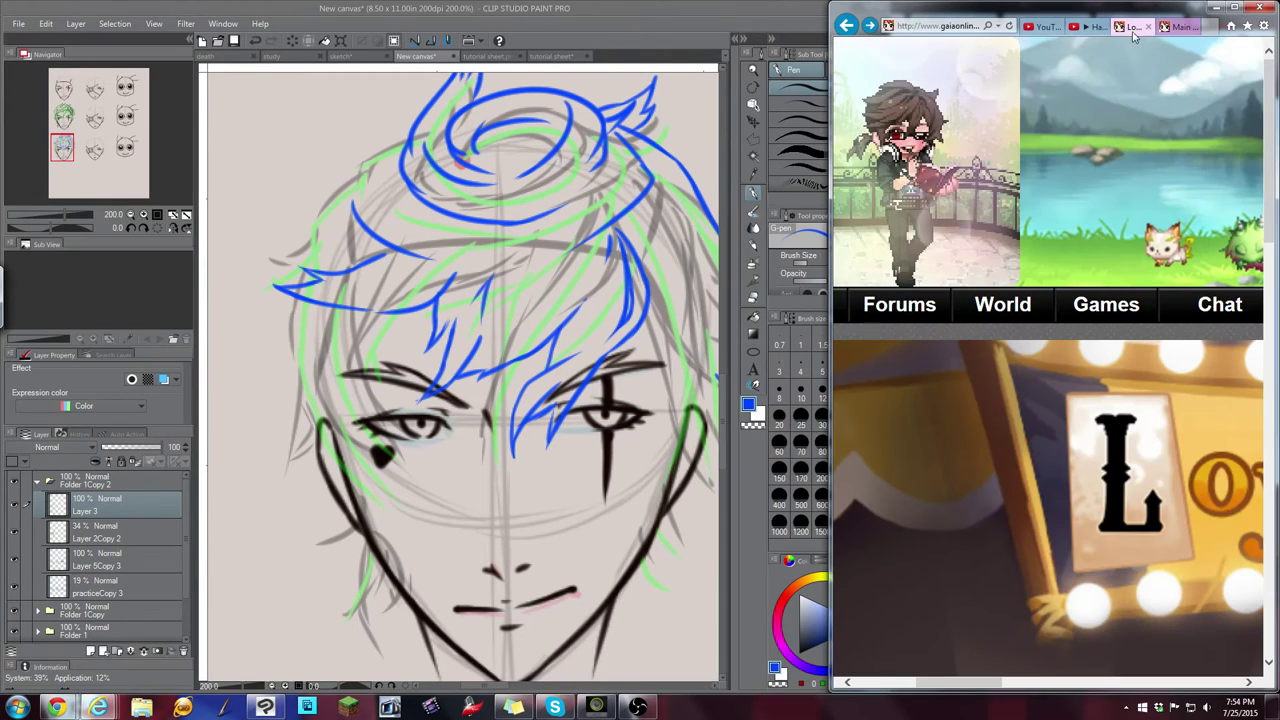
pyautogui.scroll(-7, 1143, 228)
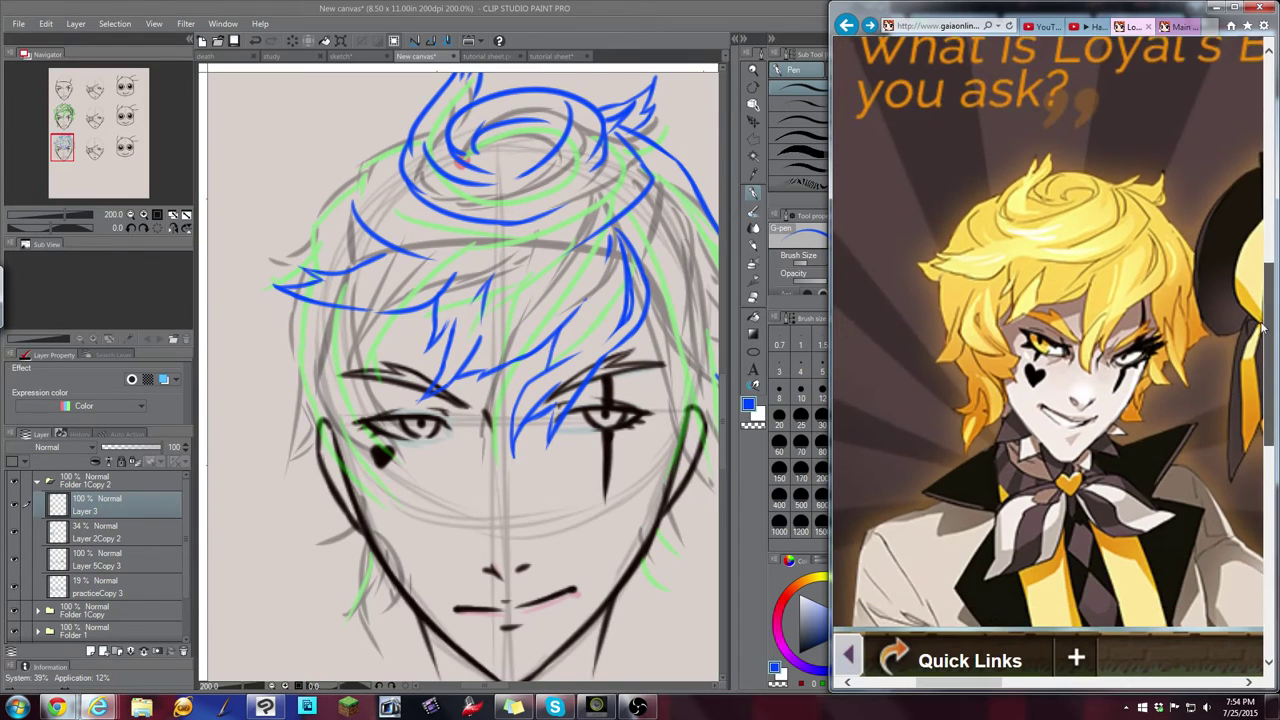
pyautogui.click(656, 14)
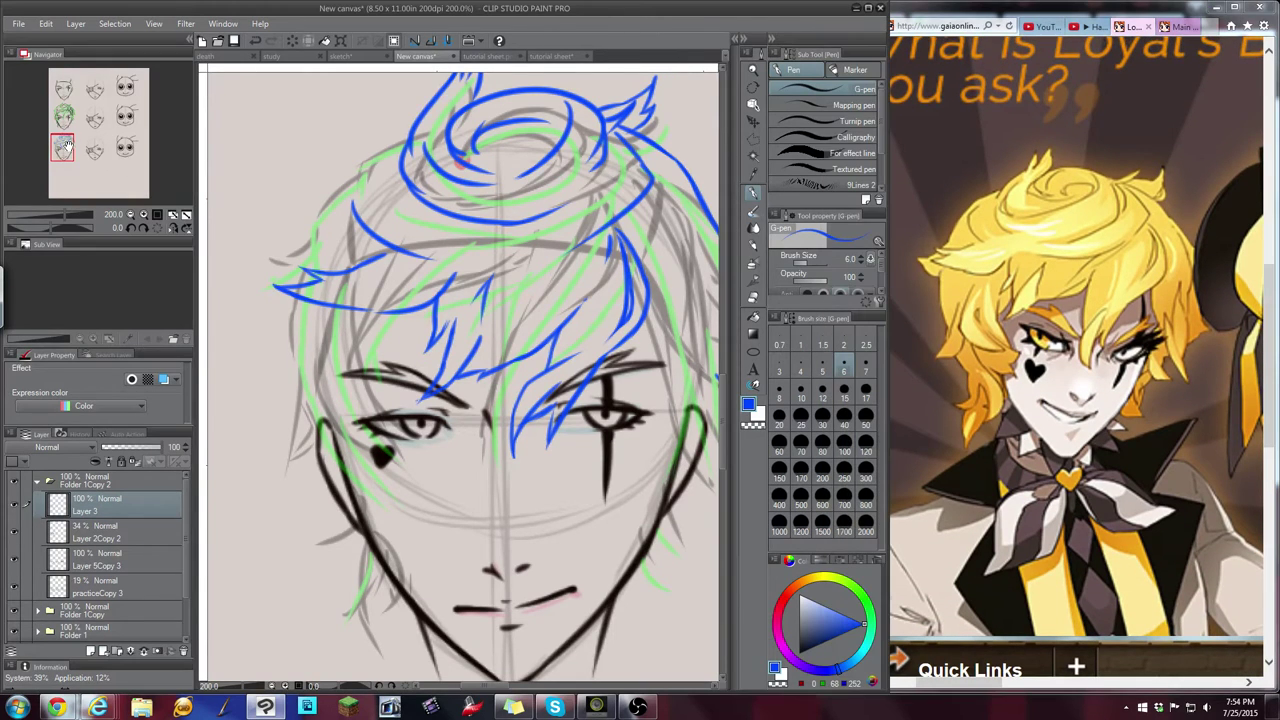
# Outline the crown left of the curl, and draw a long inner strand from the curl's right side down to a pointed tip beside the ear
pyautogui.moveTo(68, 147); pyautogui.dragTo(70, 145)
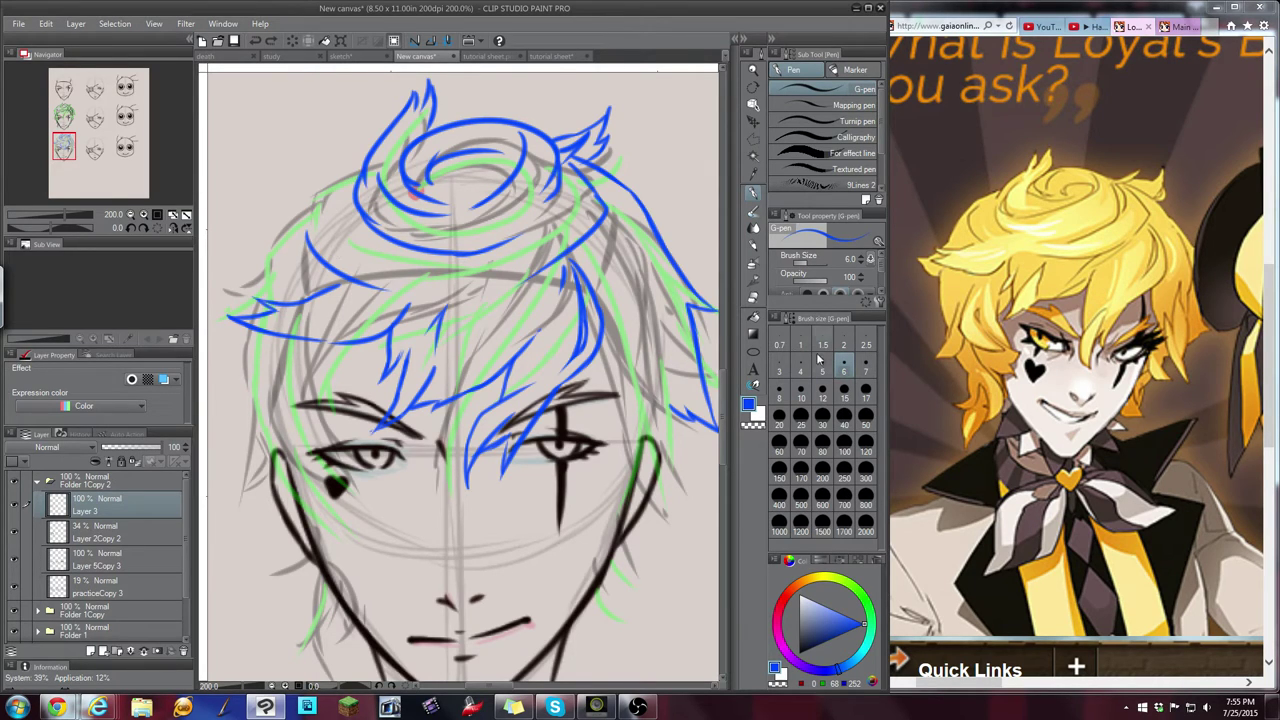
pyautogui.moveTo(355, 186); pyautogui.dragTo(316, 203)
pyautogui.moveTo(603, 202); pyautogui.dragTo(643, 260)
pyautogui.hotkey('ctrl', 'z')
pyautogui.moveTo(601, 194); pyautogui.dragTo(658, 275)
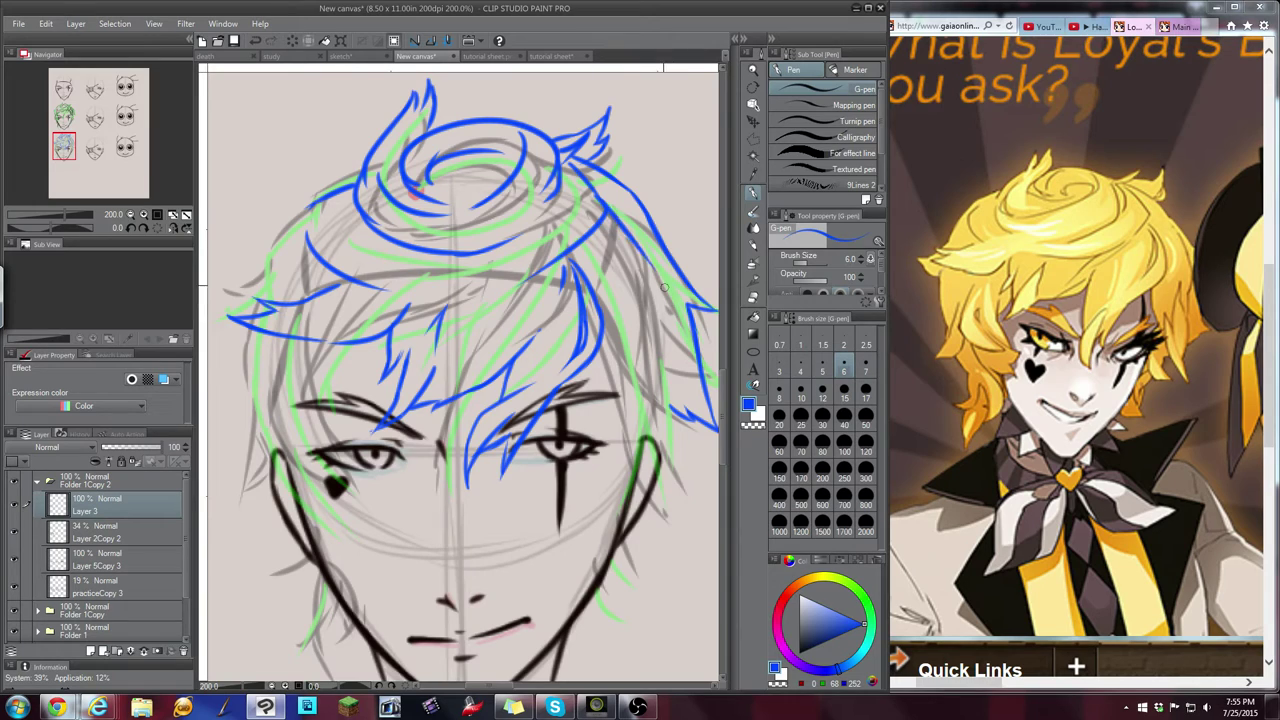
pyautogui.hotkey('ctrl', 'z')
pyautogui.moveTo(601, 198); pyautogui.dragTo(673, 288)
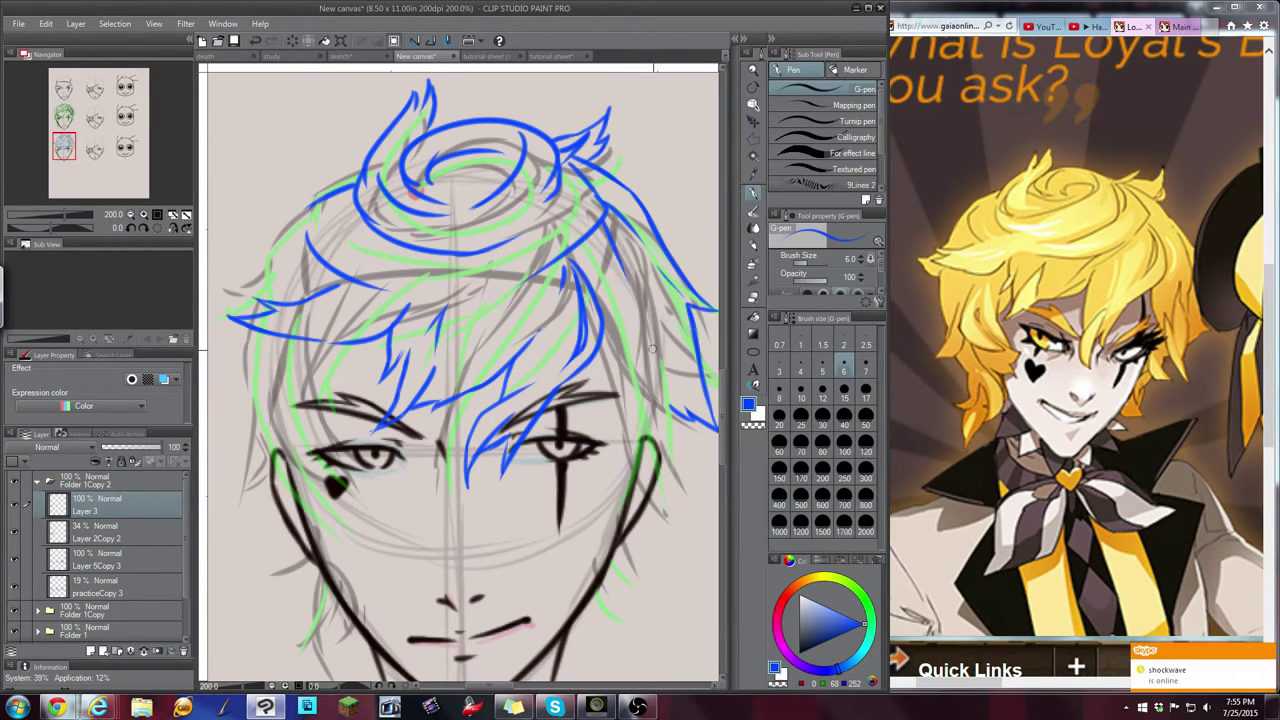
pyautogui.hotkey('ctrl', 'z')
pyautogui.moveTo(606, 220); pyautogui.dragTo(659, 374)
pyautogui.moveTo(89, 145); pyautogui.dragTo(94, 147)
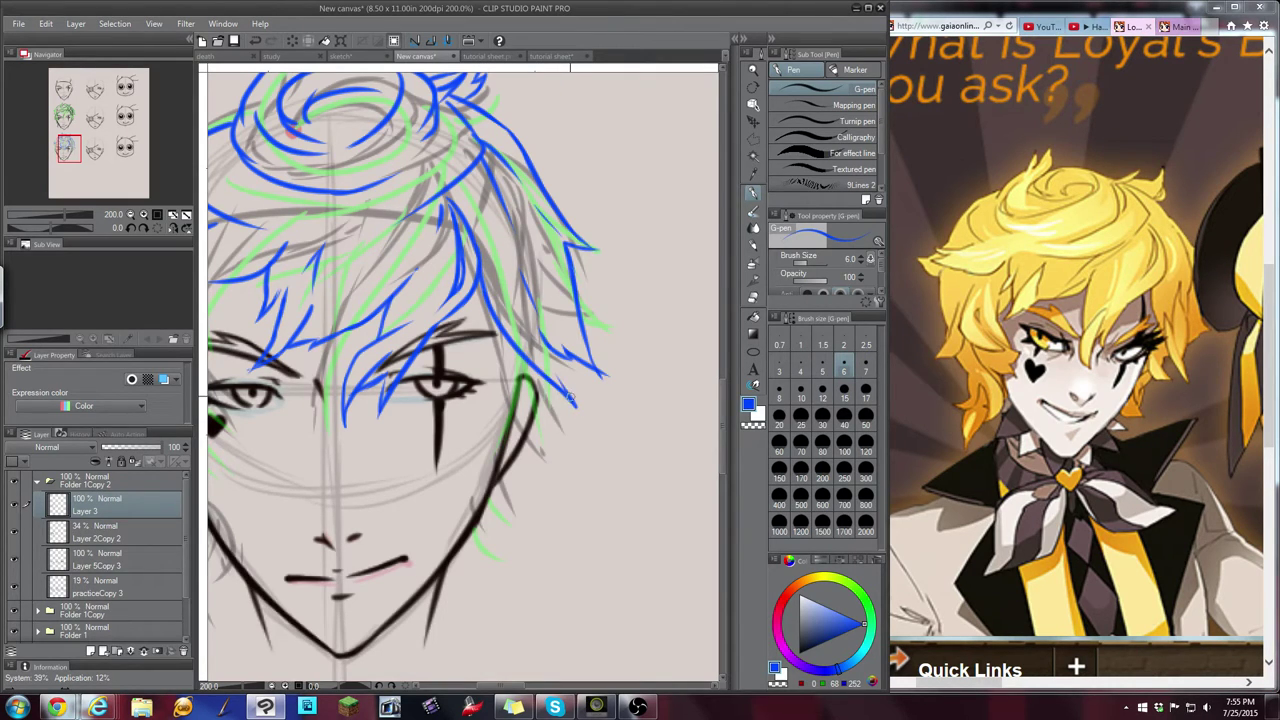
pyautogui.moveTo(571, 398); pyautogui.dragTo(543, 340)
# Draw a smaller outward-flicking pointed lock over the right ear, below the previous tip
pyautogui.moveTo(91, 151); pyautogui.dragTo(88, 162)
pyautogui.moveTo(504, 281); pyautogui.dragTo(551, 331)
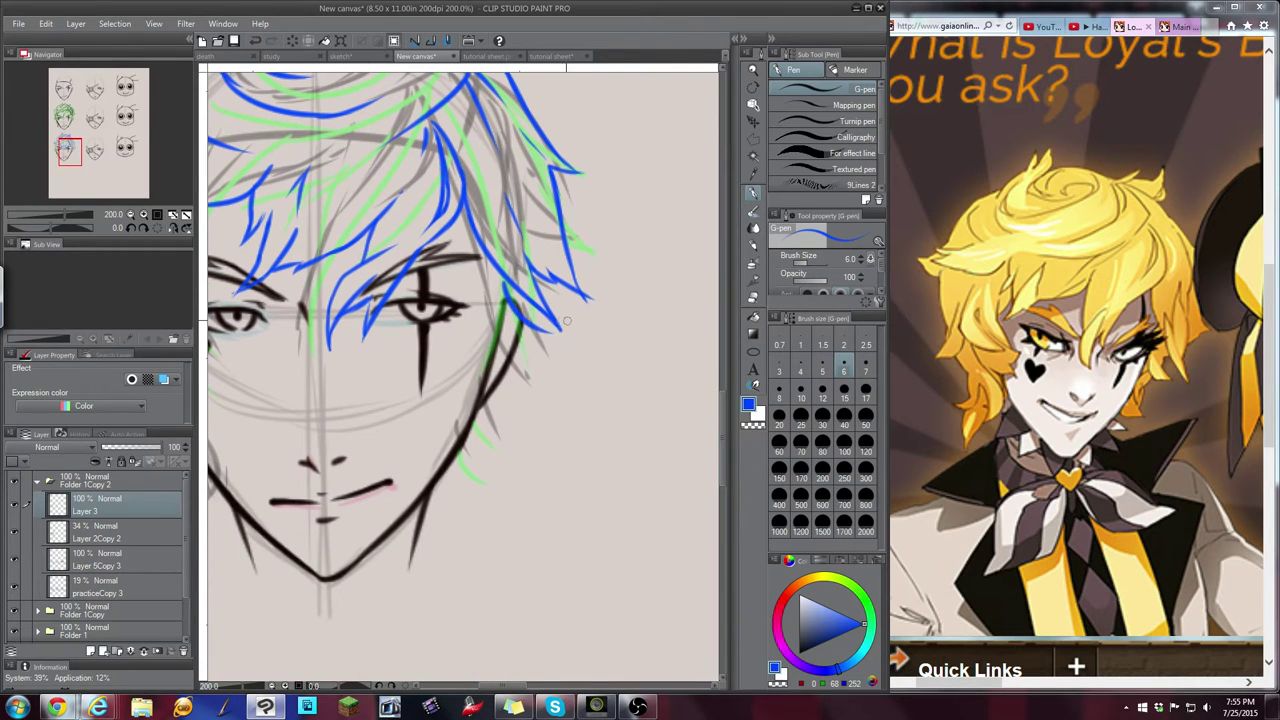
pyautogui.hotkey('ctrl', 'z')
pyautogui.moveTo(503, 278)
pyautogui.mouseDown()
pyautogui.moveTo(510, 318)
pyautogui.moveTo(543, 356)
pyautogui.moveTo(577, 342)
pyautogui.moveTo(573, 352)
pyautogui.mouseUp()
pyautogui.hotkey('ctrl', 'z')
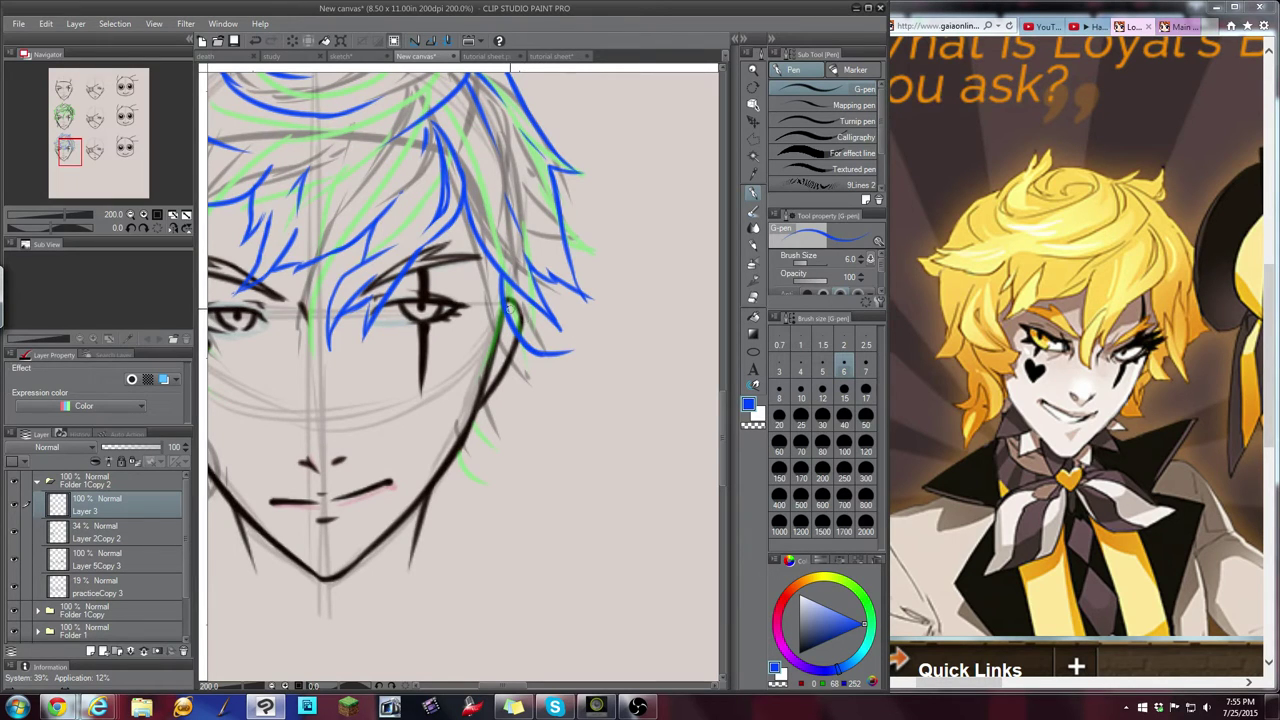
pyautogui.moveTo(510, 308); pyautogui.dragTo(578, 346)
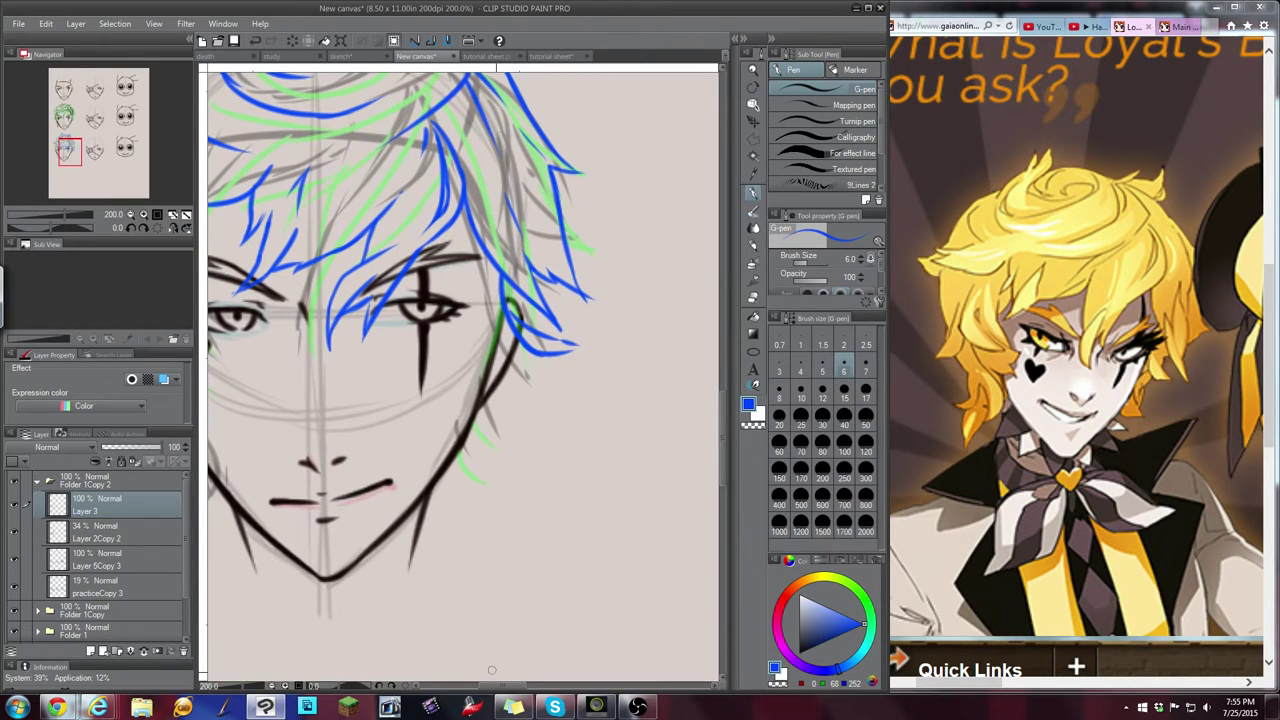
# Check the live stream status in Open Broadcaster Software, and return to the canvas
pyautogui.click(637, 707)
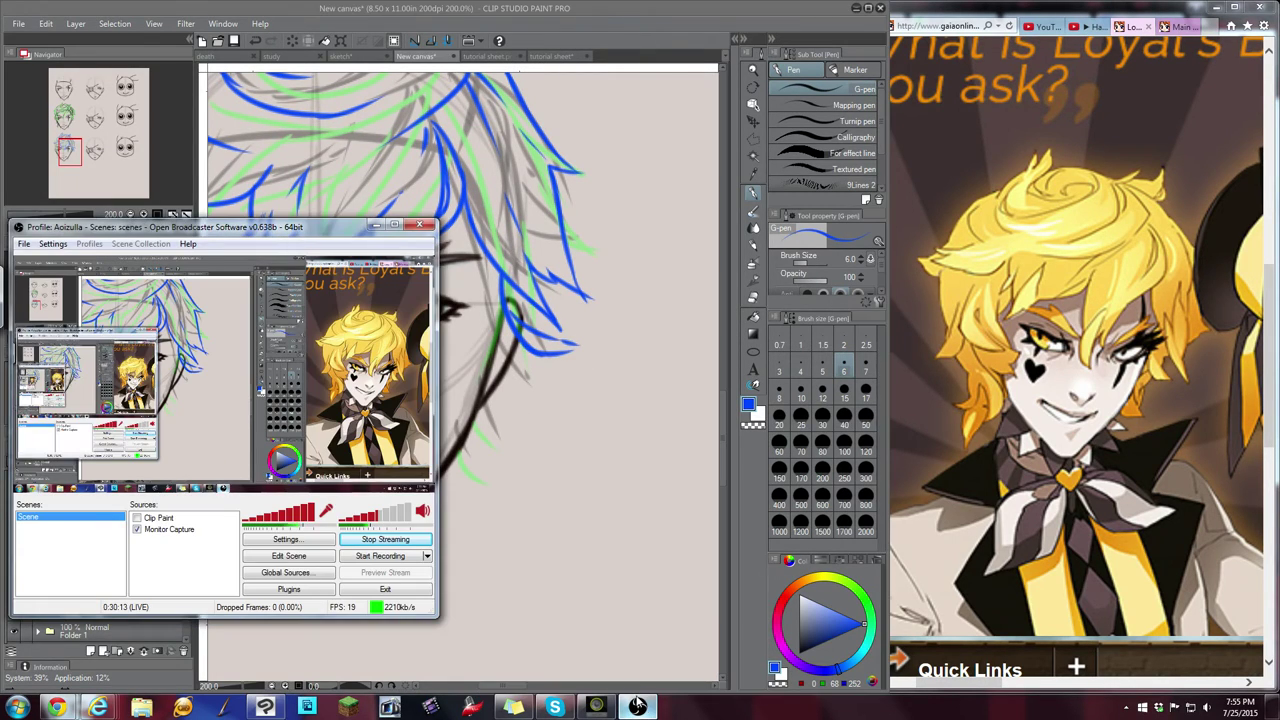
pyautogui.click(651, 16)
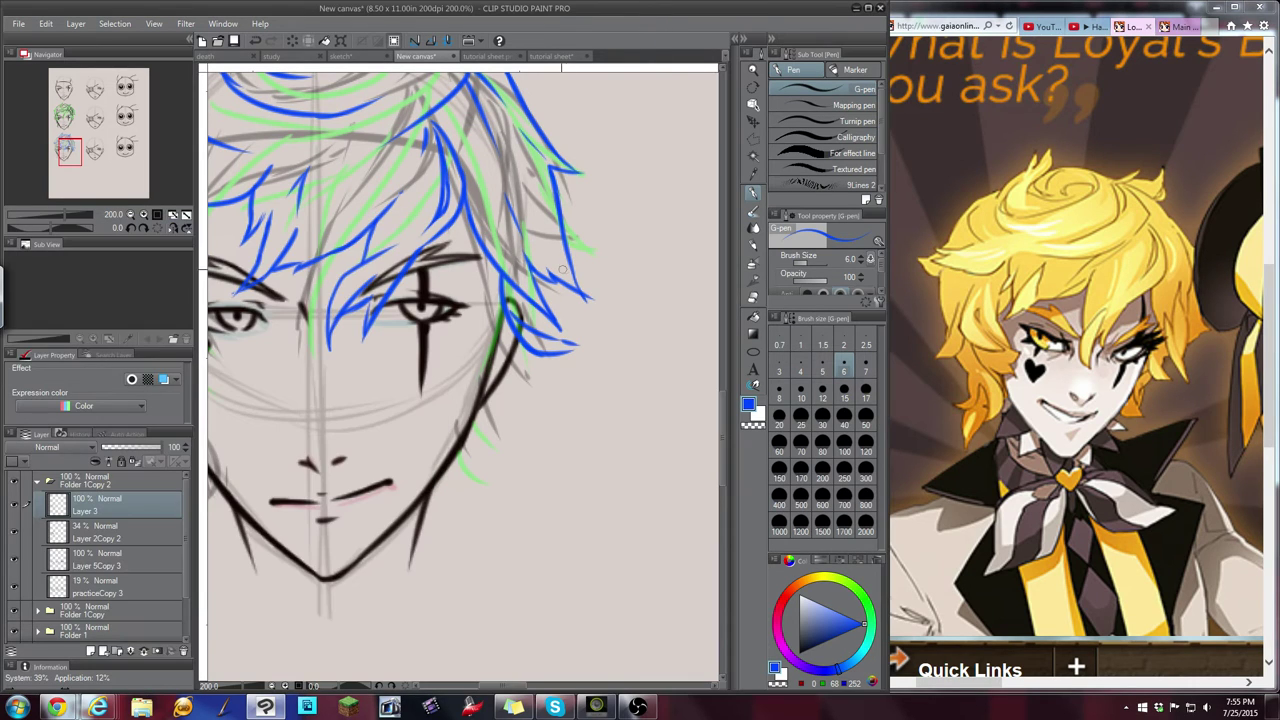
# Draw a curved pointed lock hanging in front of the right ear along the upper jaw, erasing its stray strokes
pyautogui.moveTo(543, 333); pyautogui.dragTo(536, 305)
pyautogui.moveTo(505, 340); pyautogui.dragTo(510, 412)
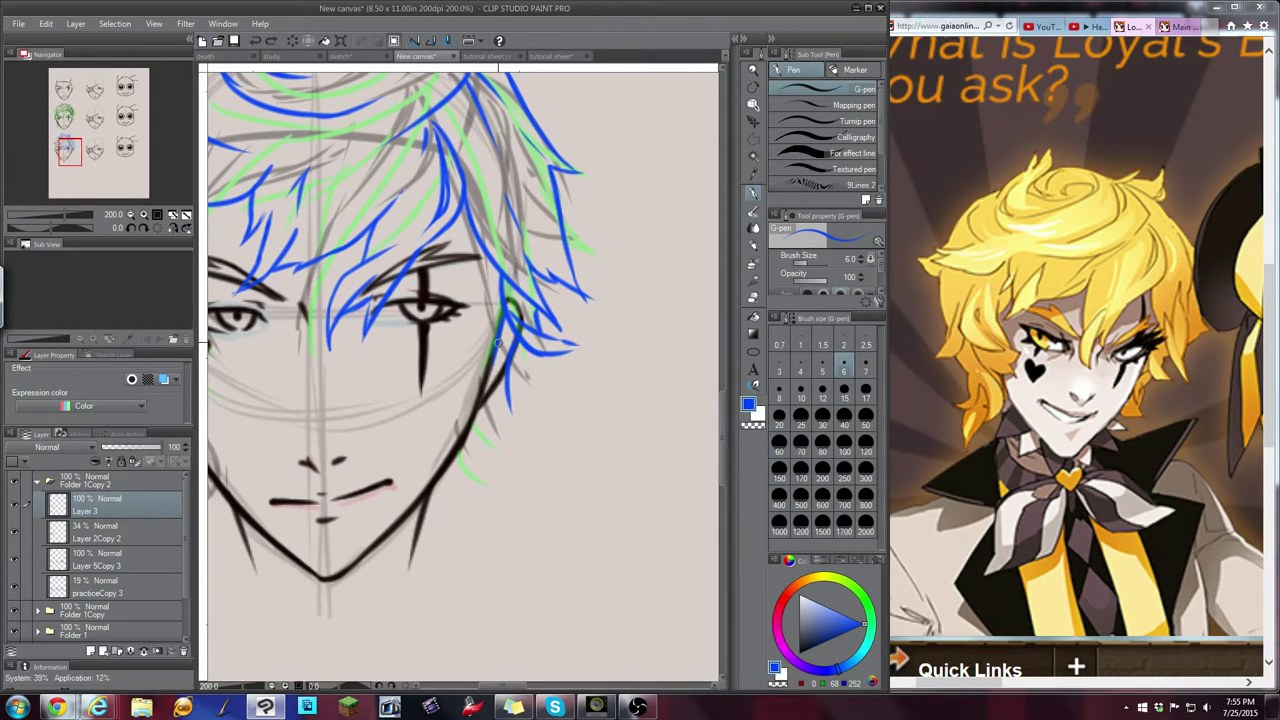
pyautogui.moveTo(497, 378); pyautogui.dragTo(522, 414)
pyautogui.press('e')
pyautogui.moveTo(504, 378); pyautogui.dragTo(514, 402)
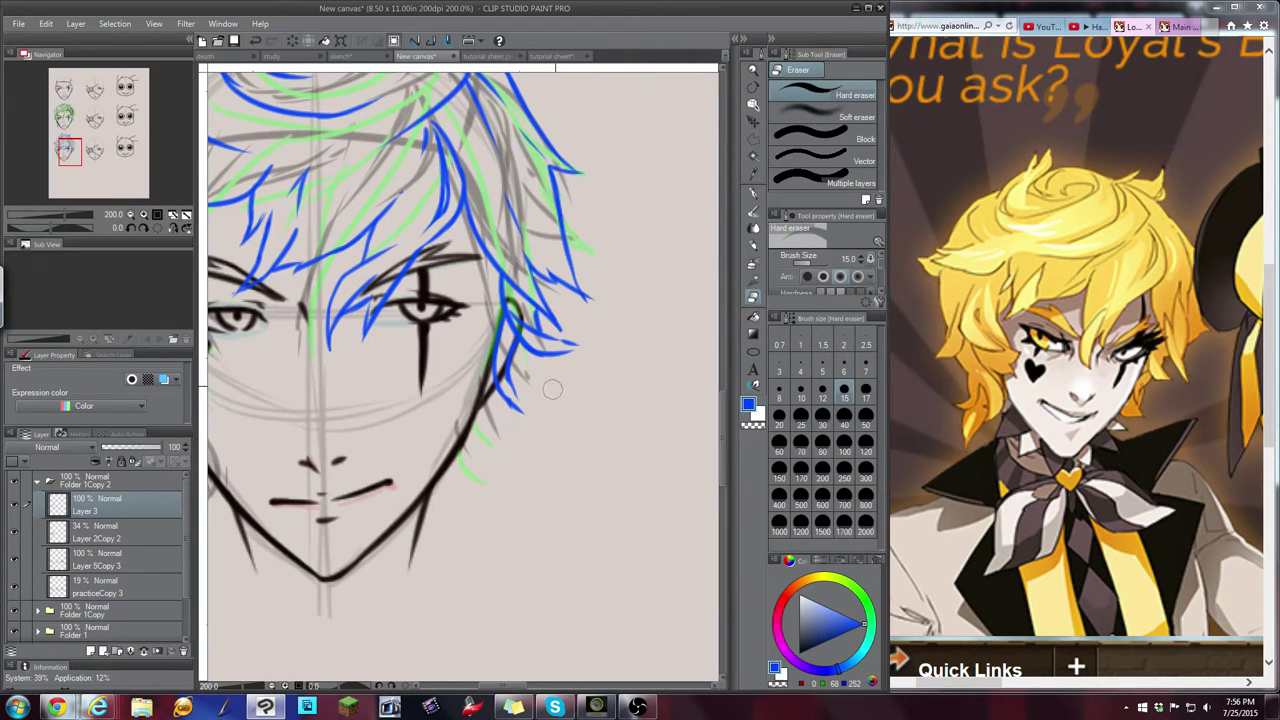
pyautogui.press('p')
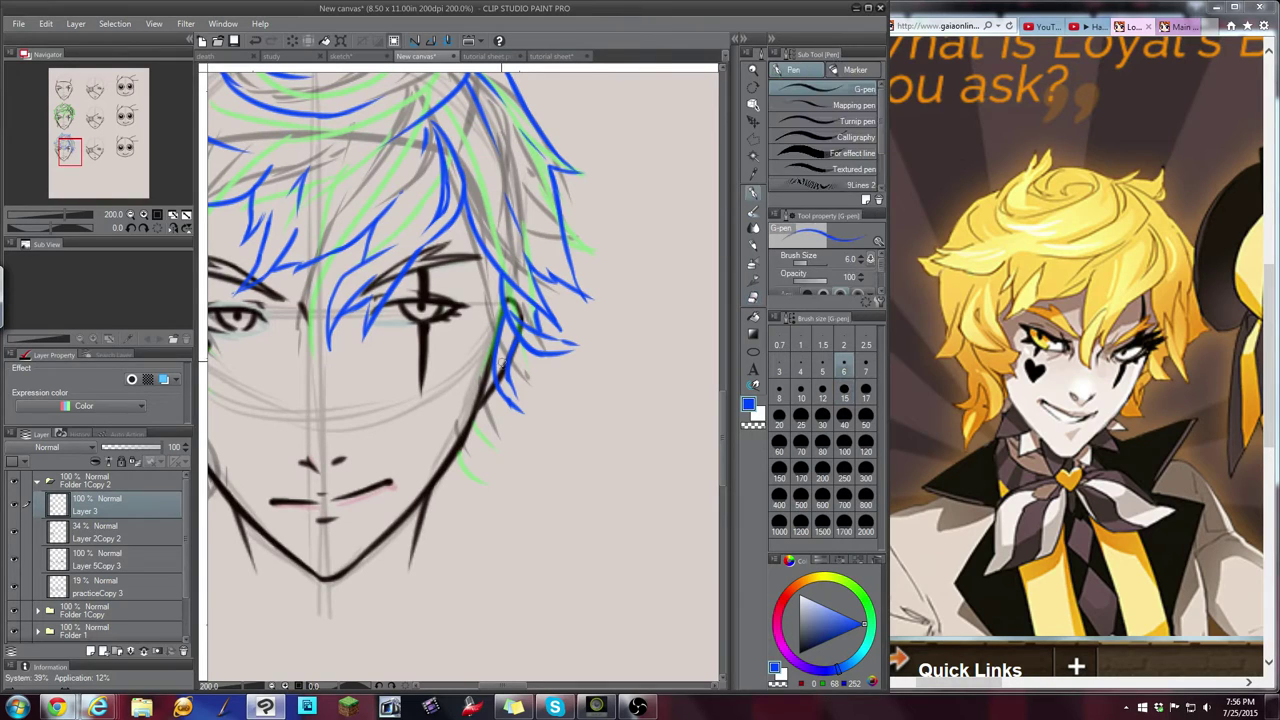
pyautogui.moveTo(502, 363); pyautogui.dragTo(528, 412)
# Hide Layer 2Copy 2 and Layer 5Copy 3, and refine the inner strand lines of the fringe above the right eye
pyautogui.moveTo(70, 151); pyautogui.dragTo(67, 149)
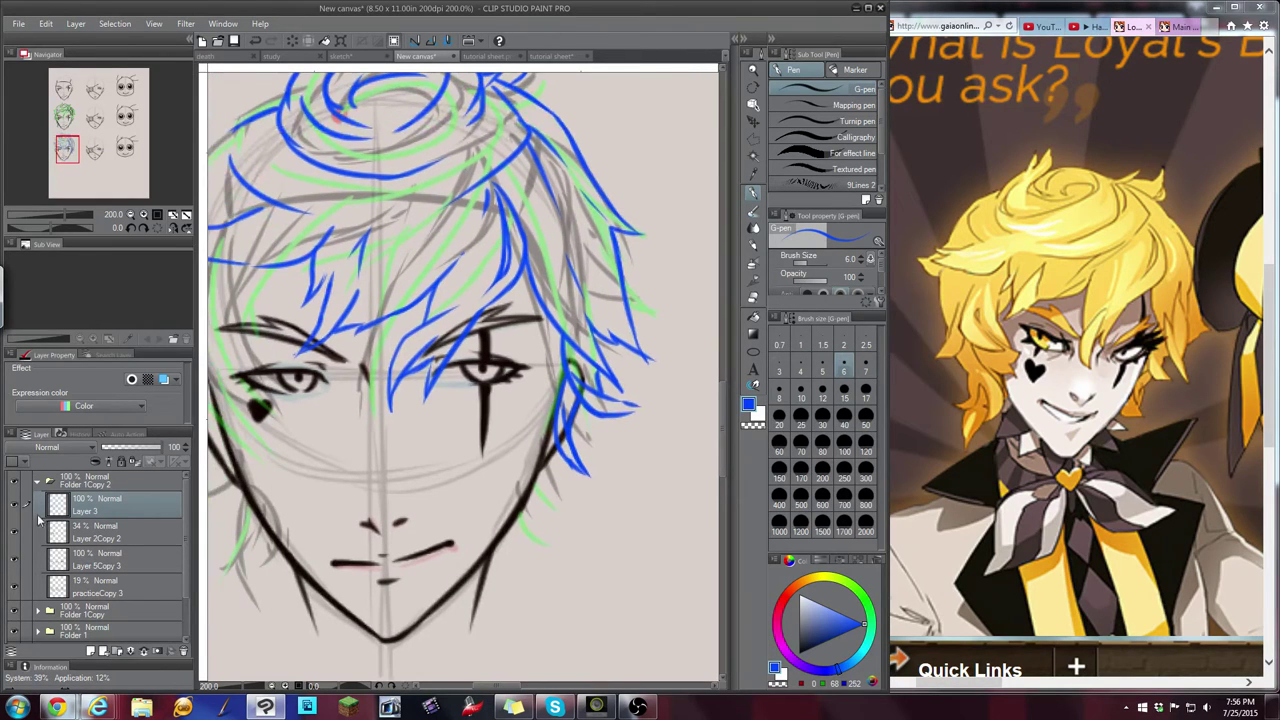
pyautogui.click(14, 532)
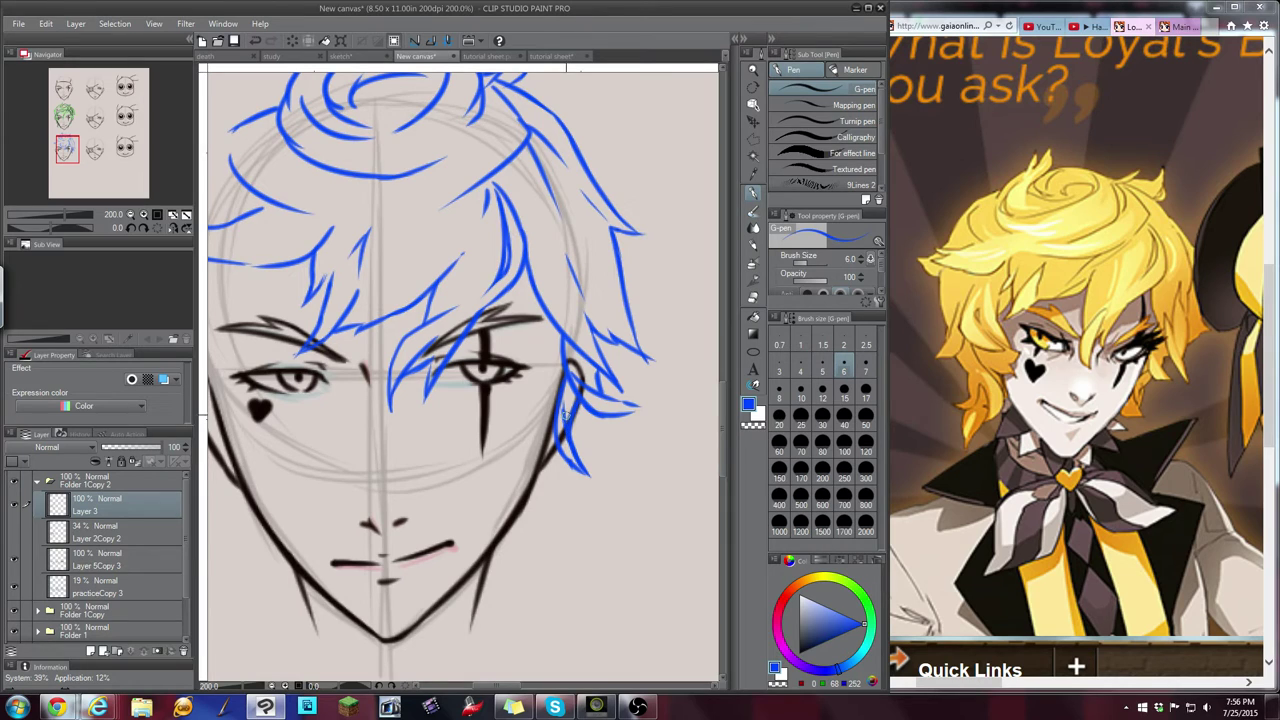
pyautogui.click(13, 562)
pyautogui.scroll(3, 568, 449)
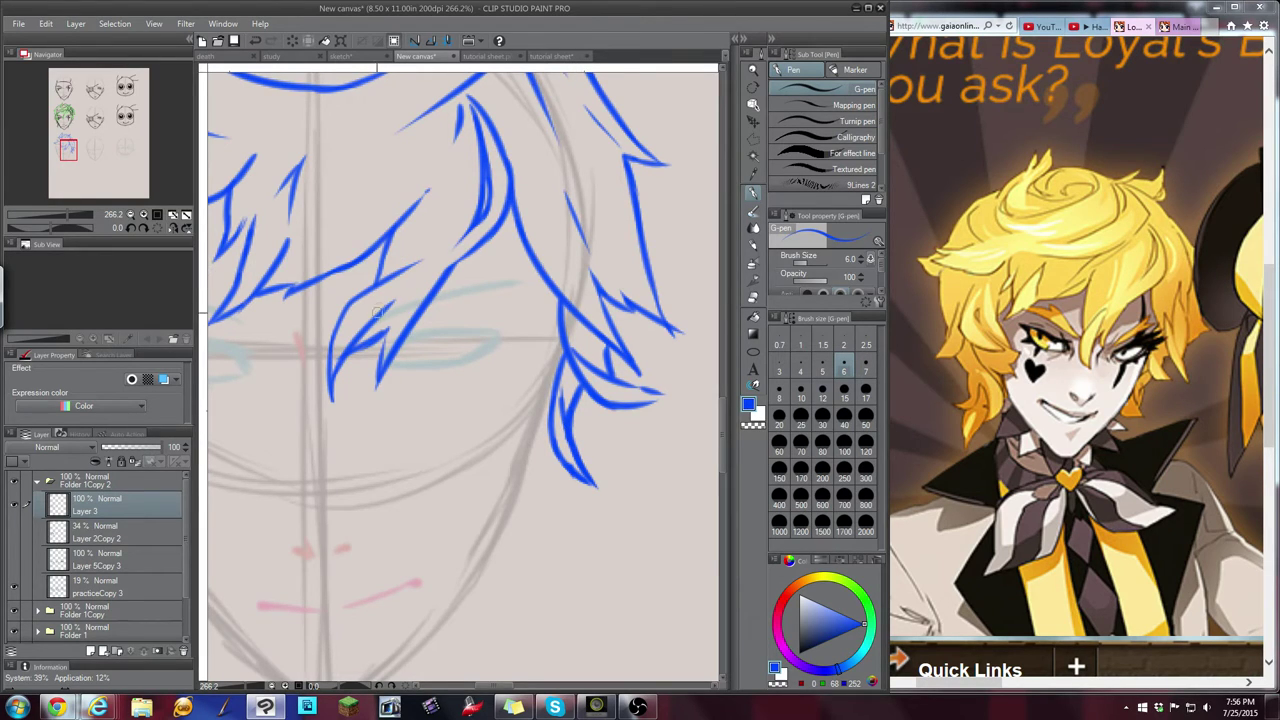
pyautogui.moveTo(350, 356); pyautogui.dragTo(405, 293)
pyautogui.moveTo(479, 244); pyautogui.dragTo(436, 278)
pyautogui.moveTo(480, 218); pyautogui.dragTo(439, 254)
pyautogui.moveTo(390, 234); pyautogui.dragTo(372, 275)
pyautogui.click(753, 297)
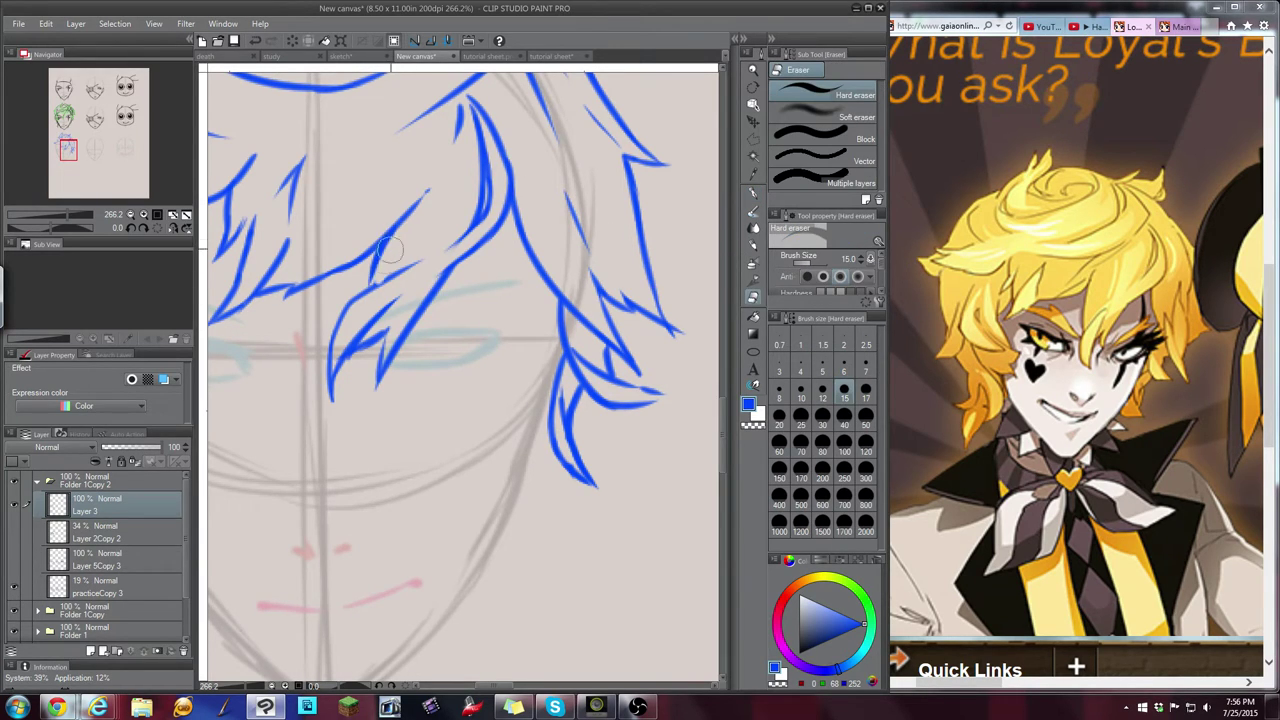
pyautogui.click(753, 194)
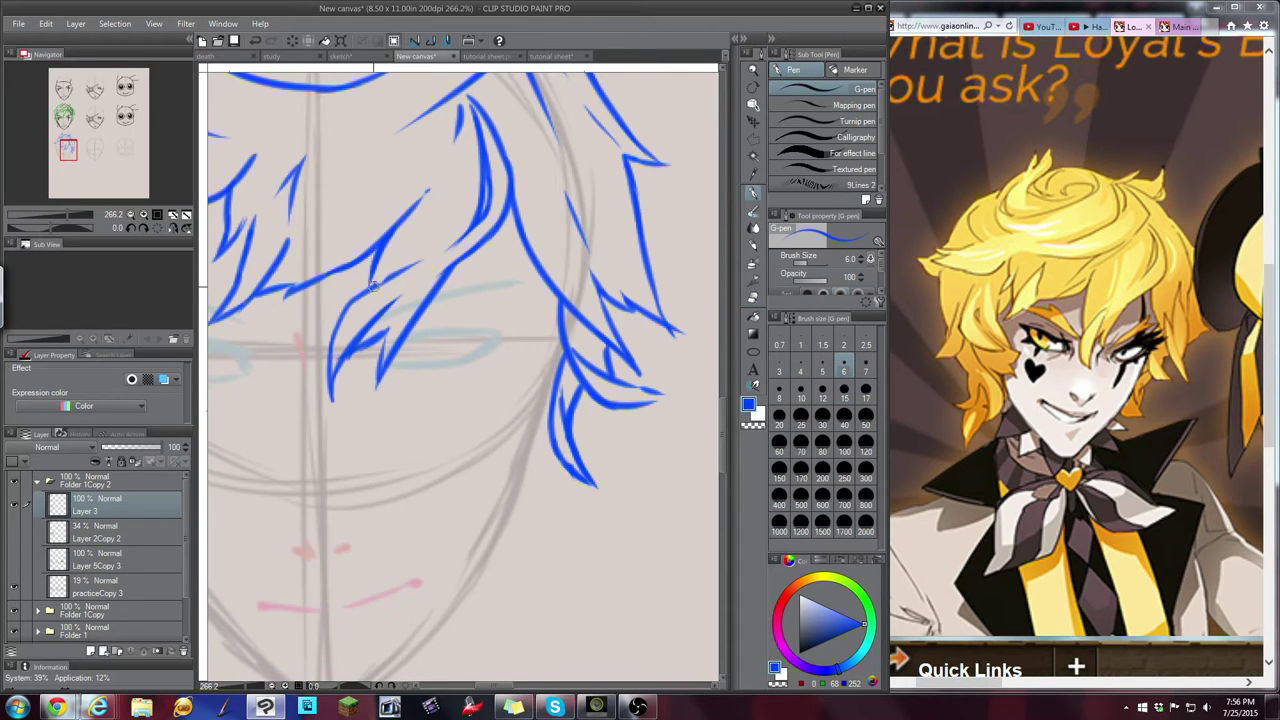
pyautogui.moveTo(374, 287); pyautogui.dragTo(398, 270)
# Remove the pointed fringe strands between the left swoop and the face's centre line, using a polyline selection and the hard eraser
pyautogui.click(131, 215)
pyautogui.moveTo(74, 163); pyautogui.dragTo(66, 169)
pyautogui.scroll(1, 527, 247)
pyautogui.scroll(4, 400, 255)
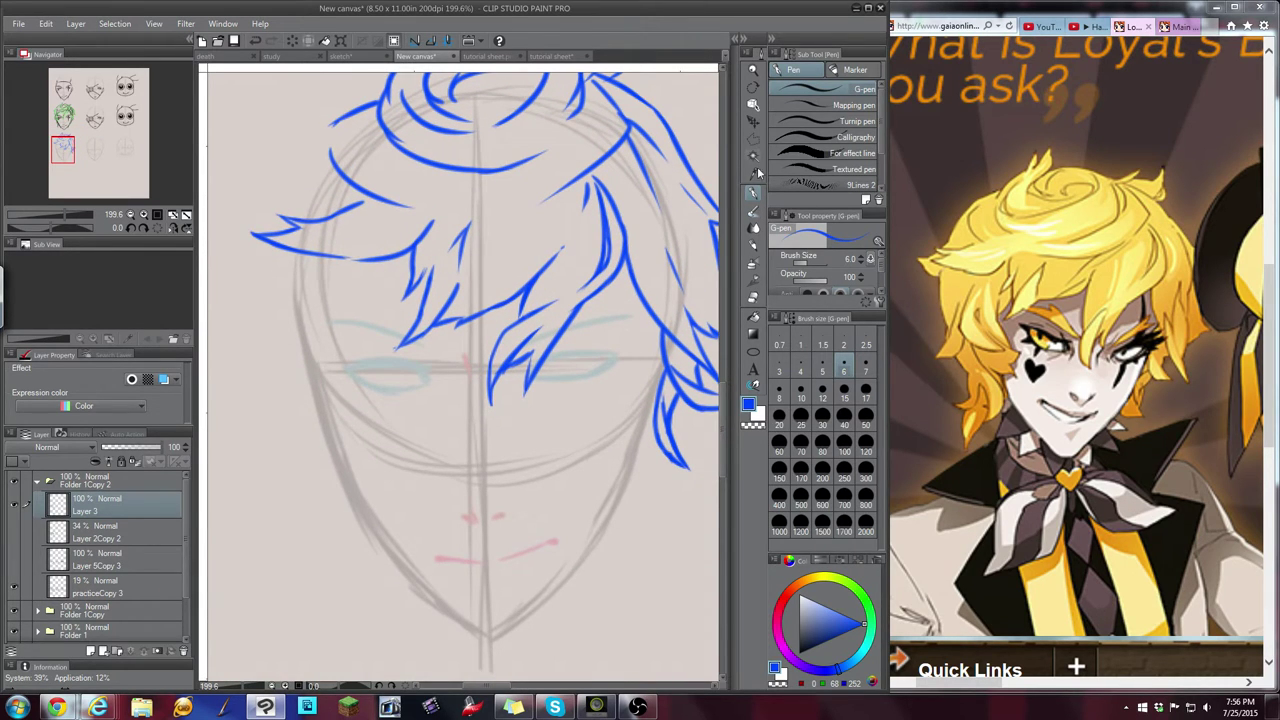
pyautogui.press('m')
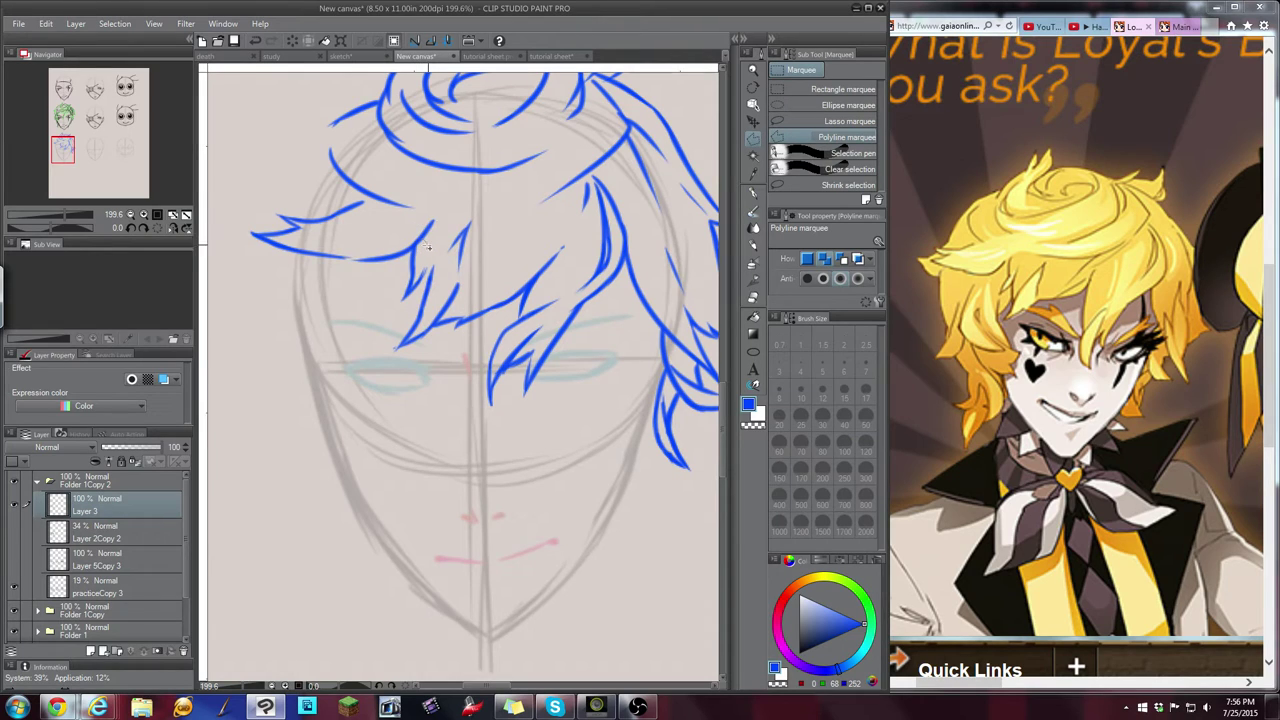
pyautogui.click(435, 242)
pyautogui.click(425, 266)
pyautogui.click(421, 252)
pyautogui.click(435, 240)
pyautogui.press('Delete')
pyautogui.hotkey('ctrl', 'd')
pyautogui.click(755, 300)
pyautogui.moveTo(467, 224)
pyautogui.mouseDown()
pyautogui.moveTo(434, 281)
pyautogui.moveTo(400, 305)
pyautogui.moveTo(410, 264)
pyautogui.moveTo(393, 335)
pyautogui.moveTo(478, 243)
pyautogui.moveTo(454, 300)
pyautogui.mouseUp()
# Redraw the left fringe with the G-pen as longer pointed locks sweeping down over the left eye
pyautogui.click(755, 191)
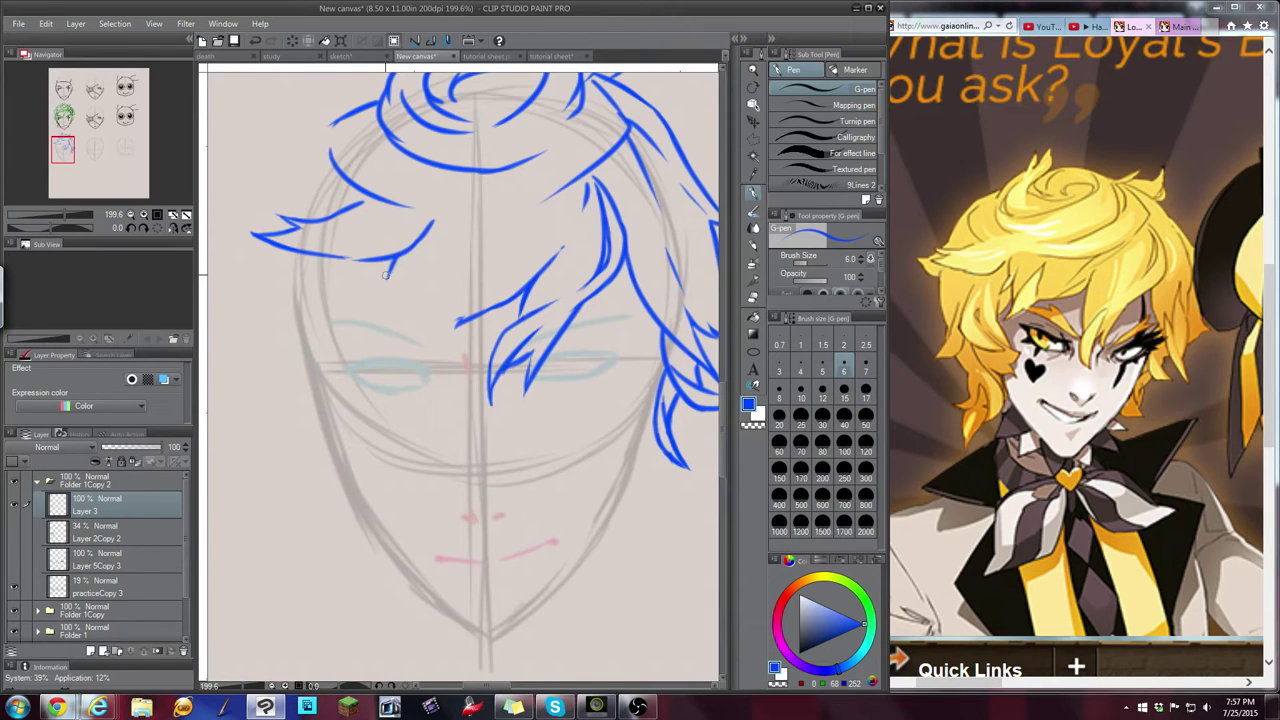
pyautogui.moveTo(398, 251)
pyautogui.mouseDown()
pyautogui.moveTo(376, 297)
pyautogui.moveTo(385, 318)
pyautogui.mouseUp()
pyautogui.moveTo(457, 242)
pyautogui.mouseDown()
pyautogui.moveTo(357, 367)
pyautogui.moveTo(455, 316)
pyautogui.mouseUp()
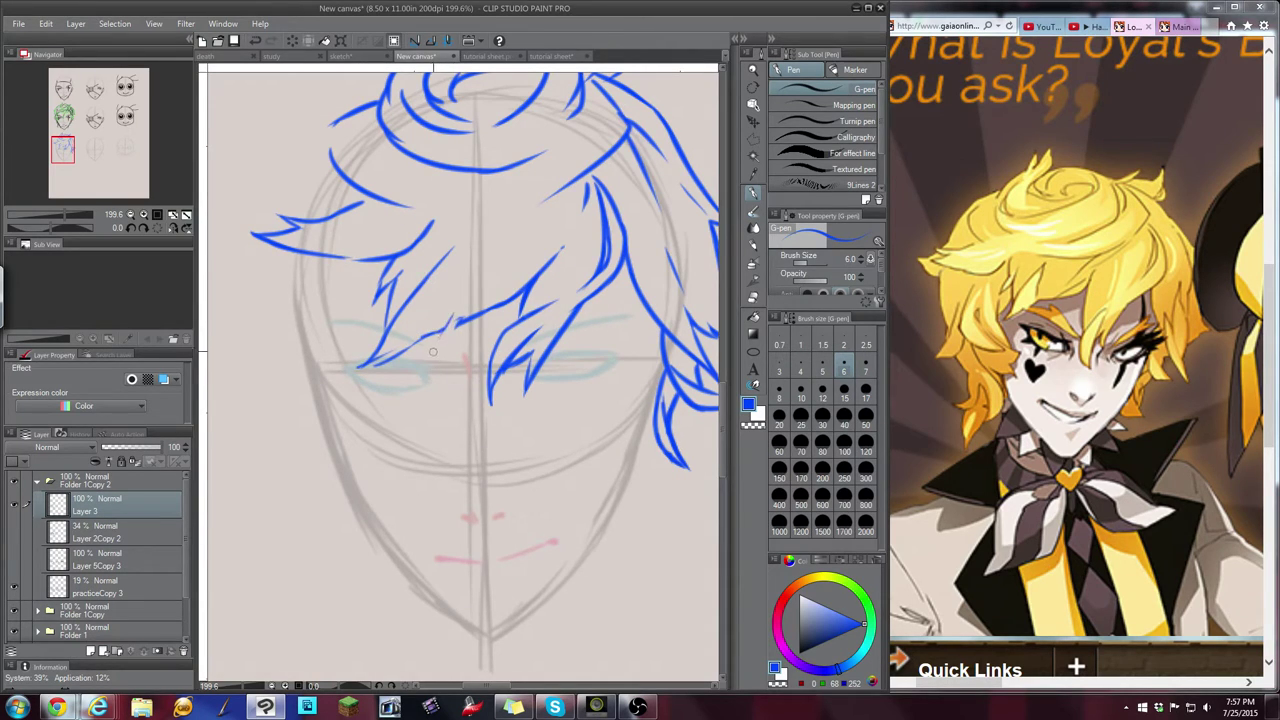
# Show Layer 5Copy 3 and Layer 2Copy 2 again, and draw long side strands from the left temple down past the eye and ear
pyautogui.click(14, 558)
pyautogui.click(14, 531)
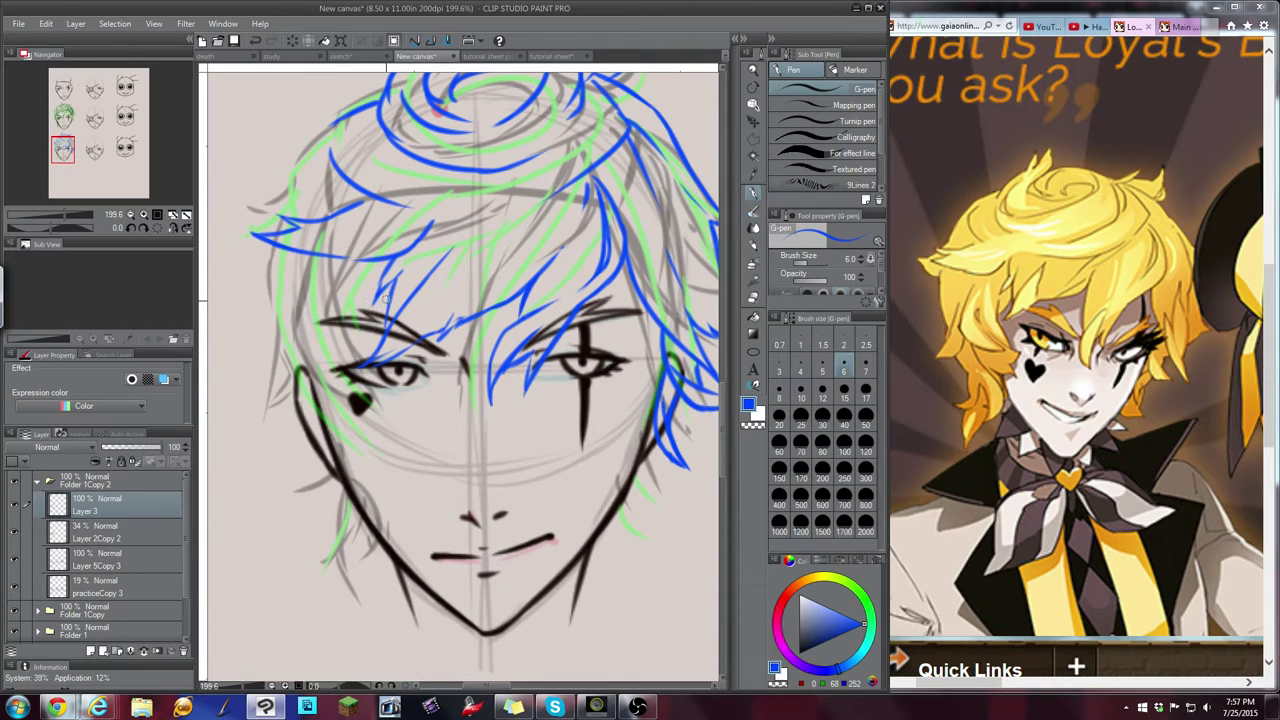
pyautogui.moveTo(389, 297)
pyautogui.mouseDown()
pyautogui.moveTo(346, 343)
pyautogui.moveTo(383, 316)
pyautogui.mouseUp()
pyautogui.moveTo(336, 275); pyautogui.dragTo(337, 359)
pyautogui.hotkey('ctrl', 'z')
pyautogui.moveTo(340, 290)
pyautogui.mouseDown()
pyautogui.moveTo(334, 348)
pyautogui.moveTo(359, 416)
pyautogui.mouseUp()
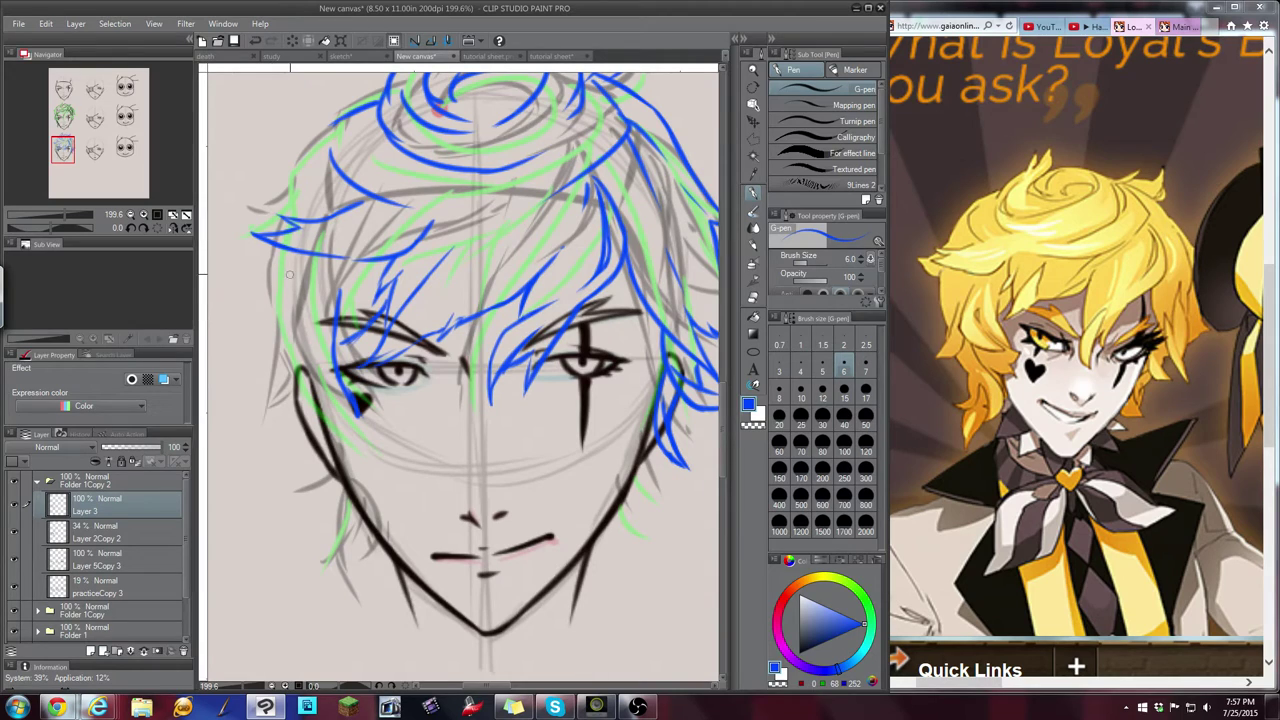
pyautogui.moveTo(289, 274)
pyautogui.mouseDown()
pyautogui.moveTo(279, 352)
pyautogui.moveTo(319, 407)
pyautogui.mouseUp()
pyautogui.hotkey('ctrl', 'z')
pyautogui.moveTo(291, 263)
pyautogui.mouseDown()
pyautogui.moveTo(272, 342)
pyautogui.moveTo(282, 376)
pyautogui.moveTo(335, 402)
pyautogui.mouseUp()
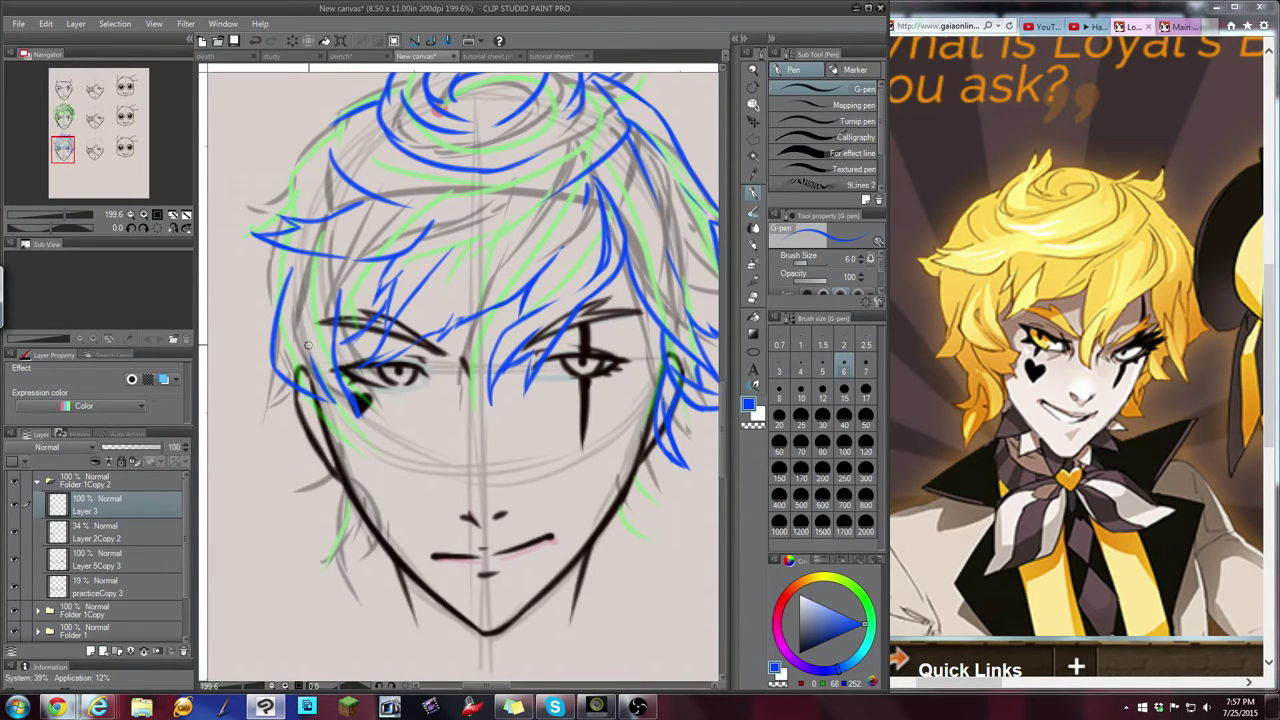
# Switch to the browser and open the Official NPCon FanArt Workshop thread from My Topics on Gaia Online
pyautogui.click(1167, 27)
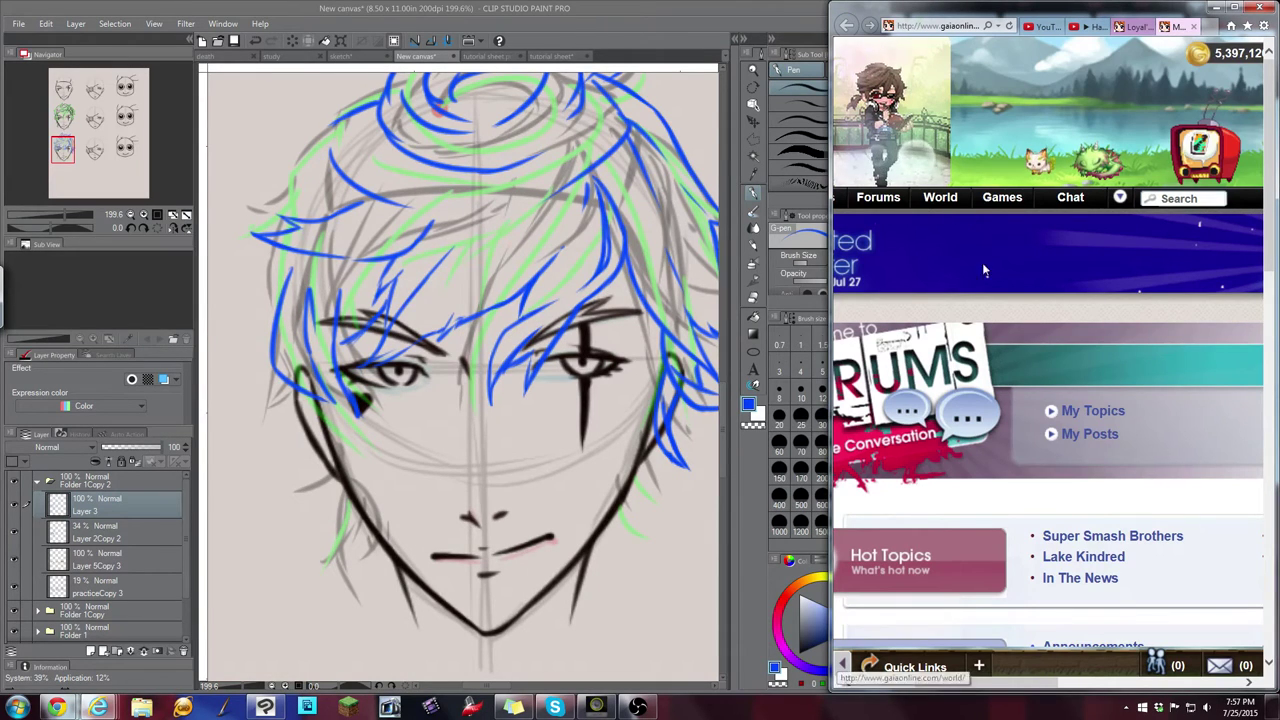
pyautogui.click(1080, 415)
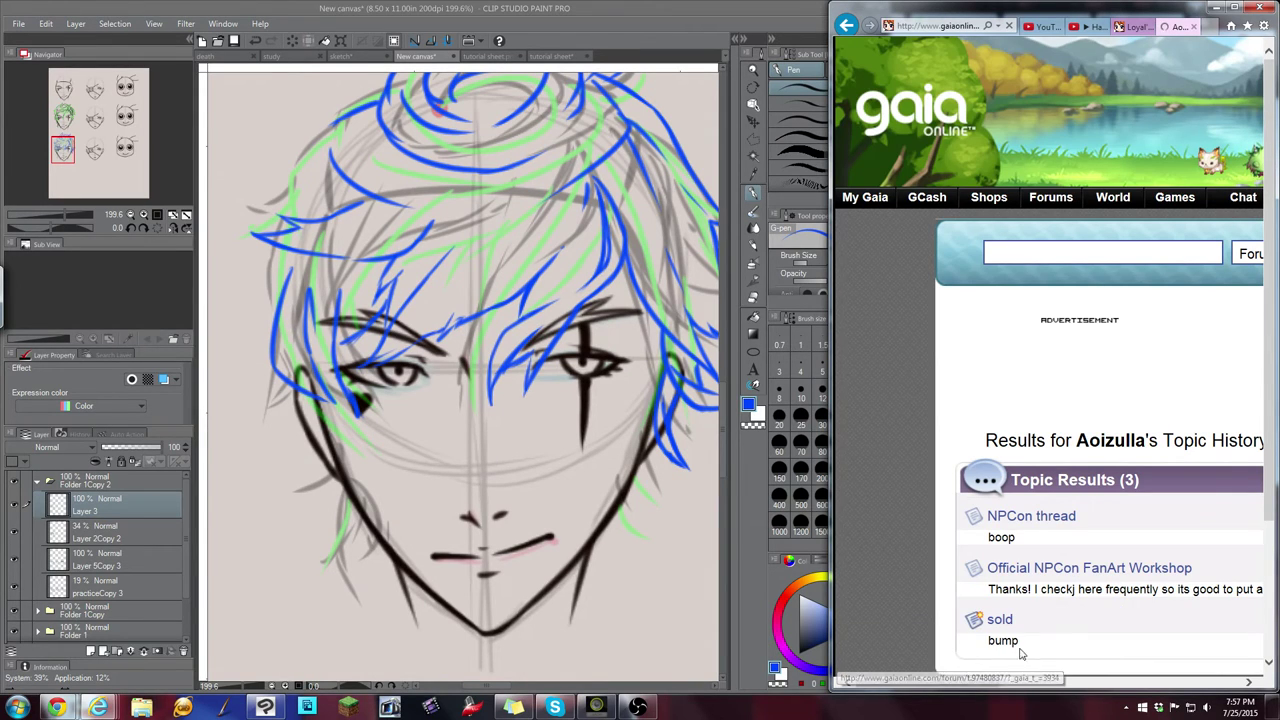
pyautogui.moveTo(990, 681); pyautogui.dragTo(1014, 678)
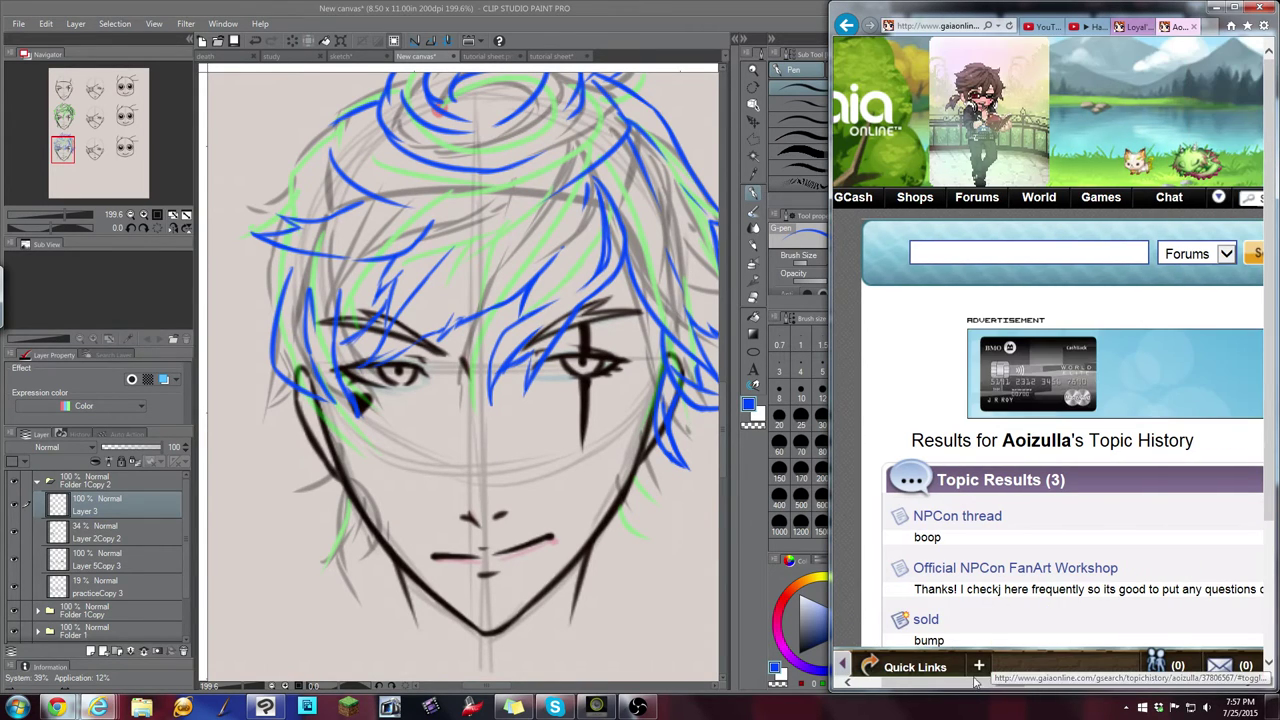
pyautogui.click(1026, 566)
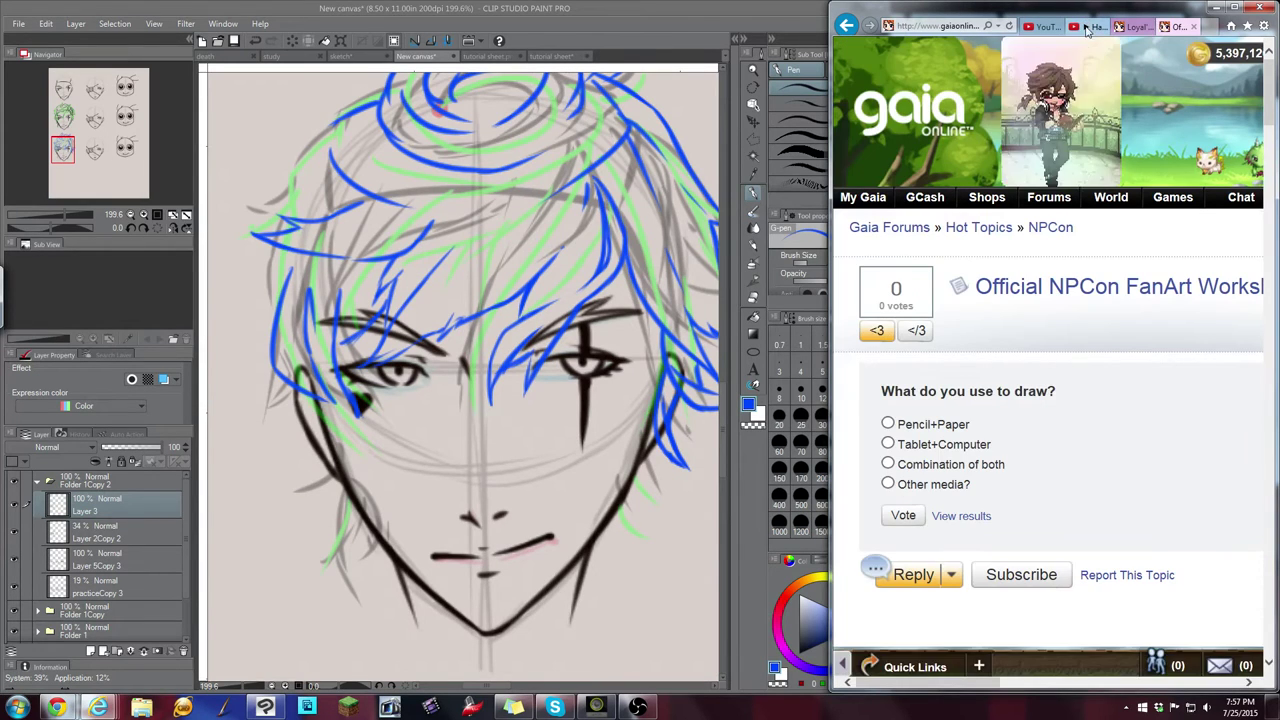
pyautogui.click(1086, 30)
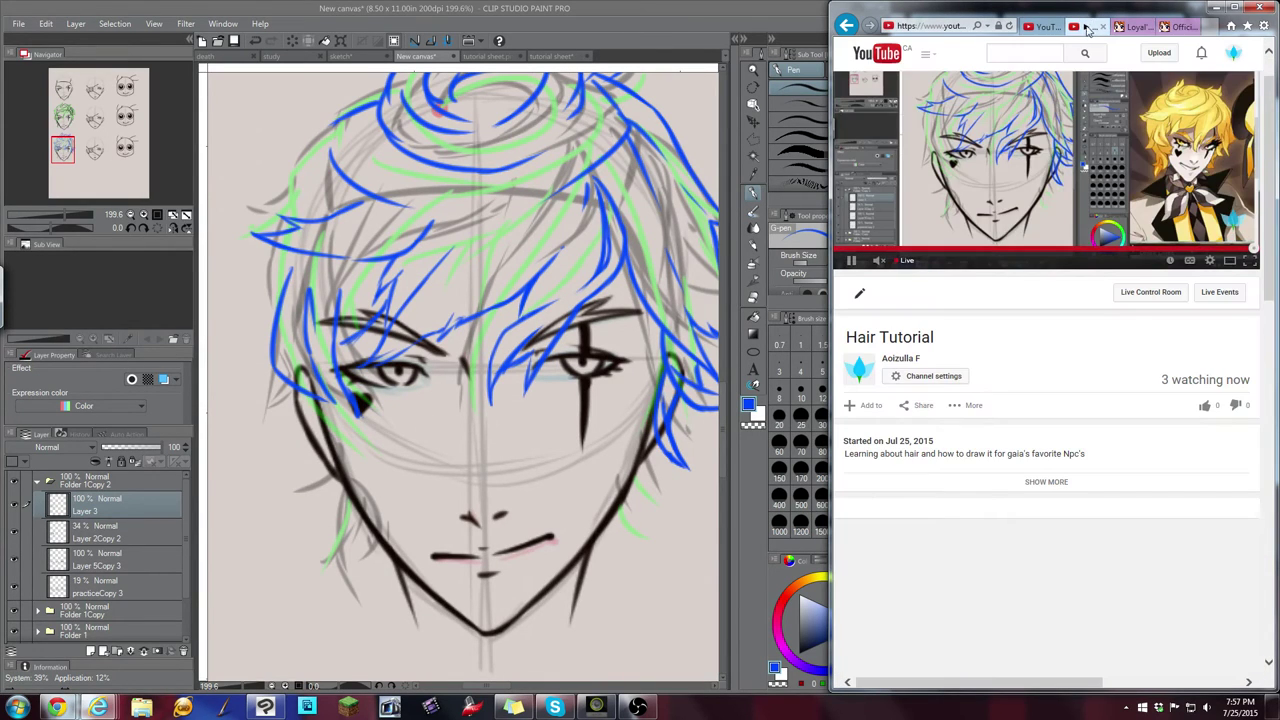
pyautogui.click(1180, 27)
pyautogui.scroll(-5, 1255, 163)
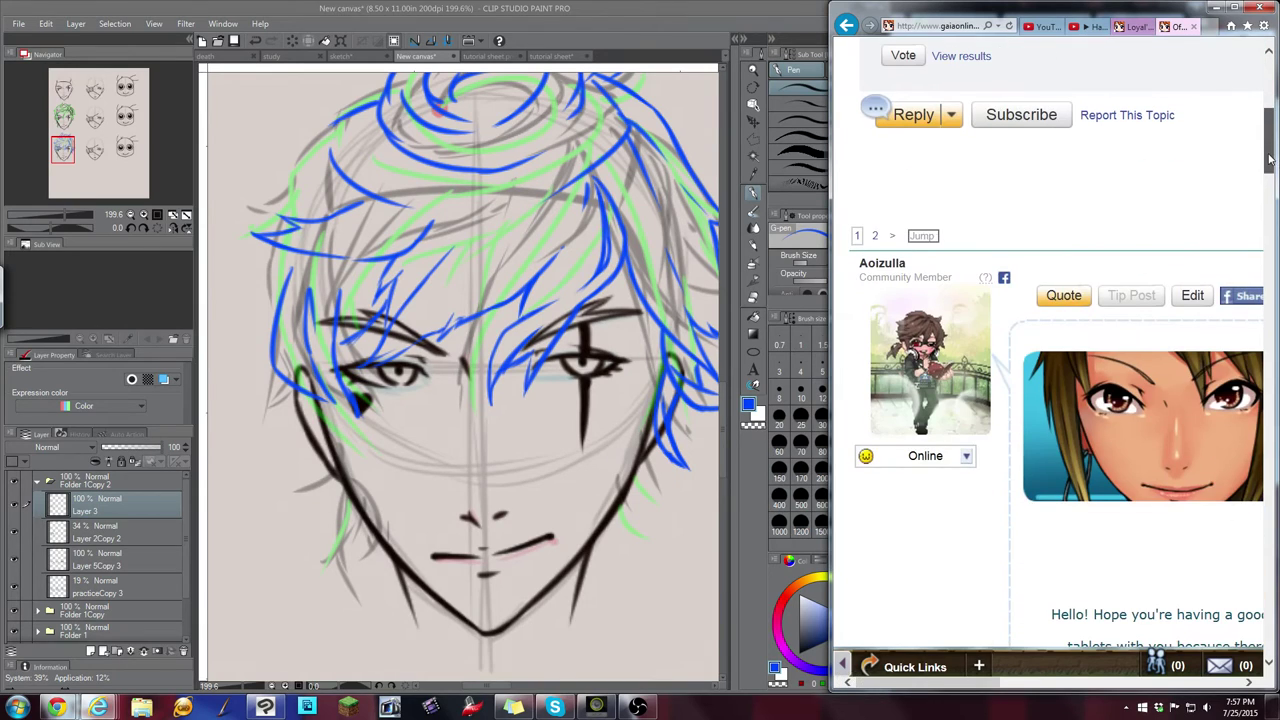
pyautogui.scroll(3, 975, 232)
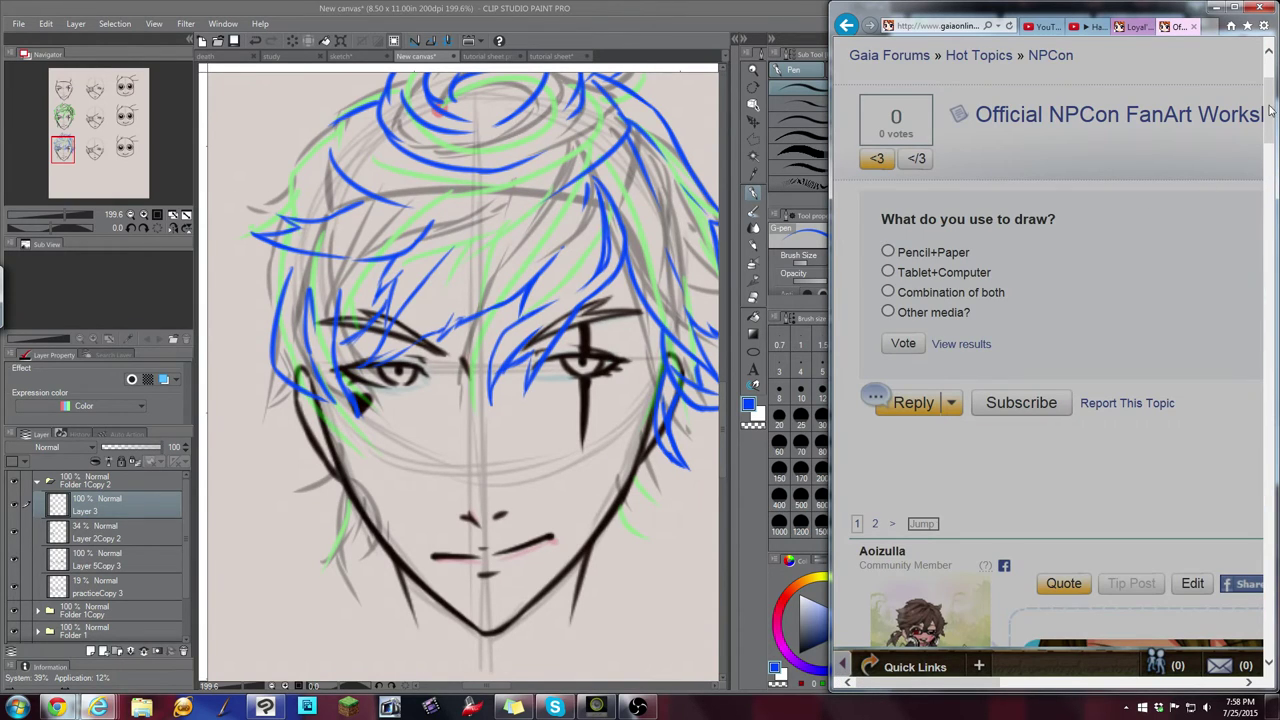
pyautogui.moveTo(1268, 104); pyautogui.dragTo(1261, 144)
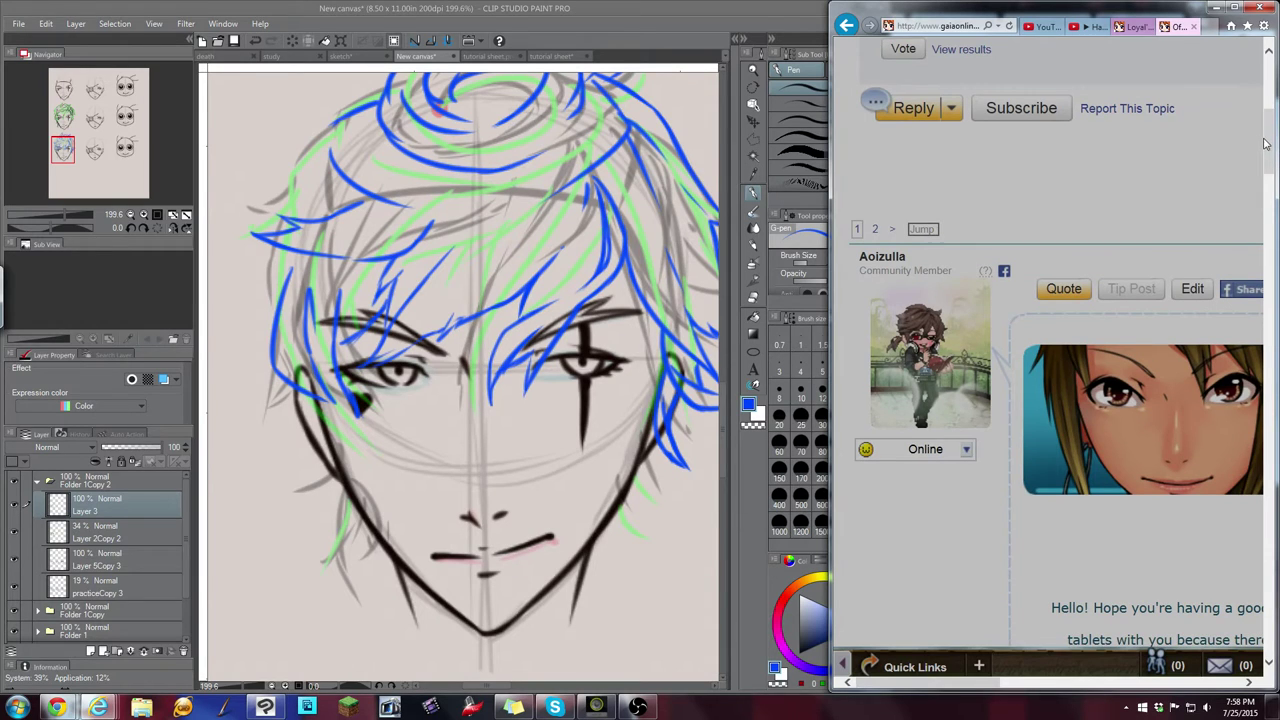
# Copy the workshop thread's address and post it in the Hair Tutorial stream's live chat on YouTube
pyautogui.click(956, 27)
pyautogui.hotkey('ctrl', 'c')
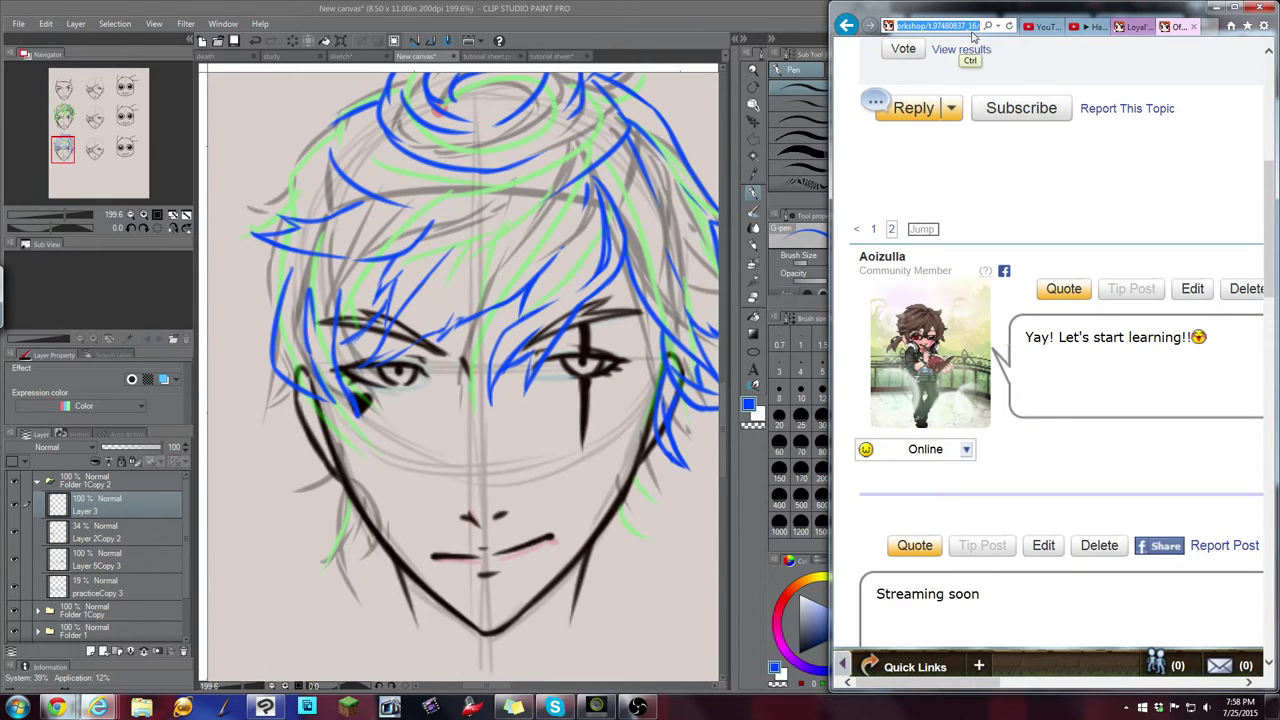
pyautogui.click(1090, 26)
pyautogui.moveTo(1268, 234)
pyautogui.mouseDown()
pyautogui.moveTo(1261, 347)
pyautogui.moveTo(1274, 224)
pyautogui.mouseUp()
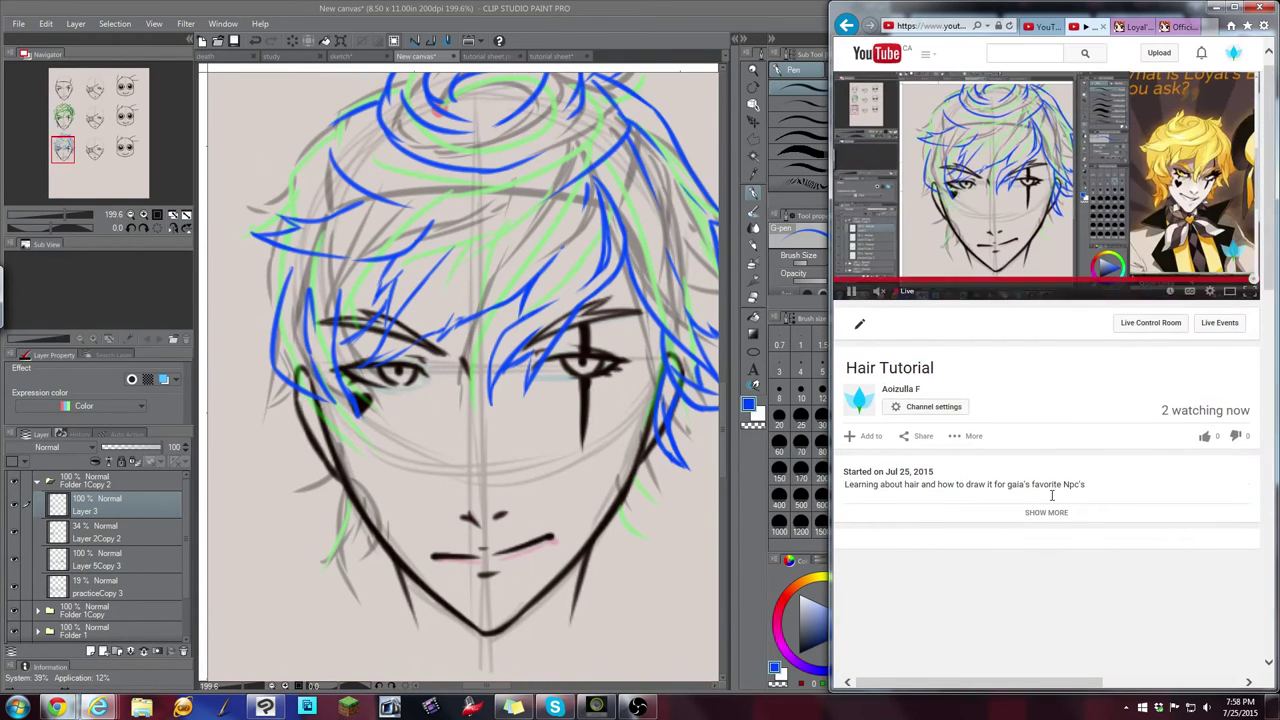
pyautogui.hscroll(3, 1143, 348)
pyautogui.click(1140, 368)
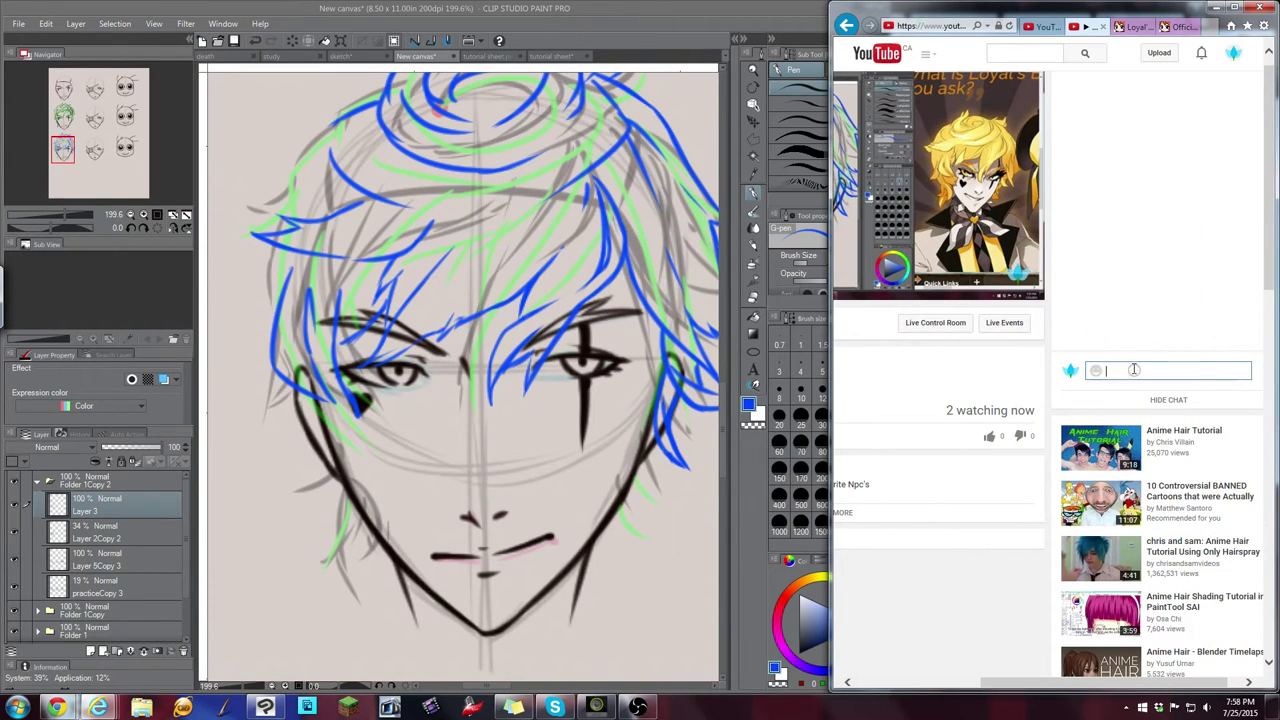
pyautogui.hotkey('ctrl', 'v')
pyautogui.press('Return')
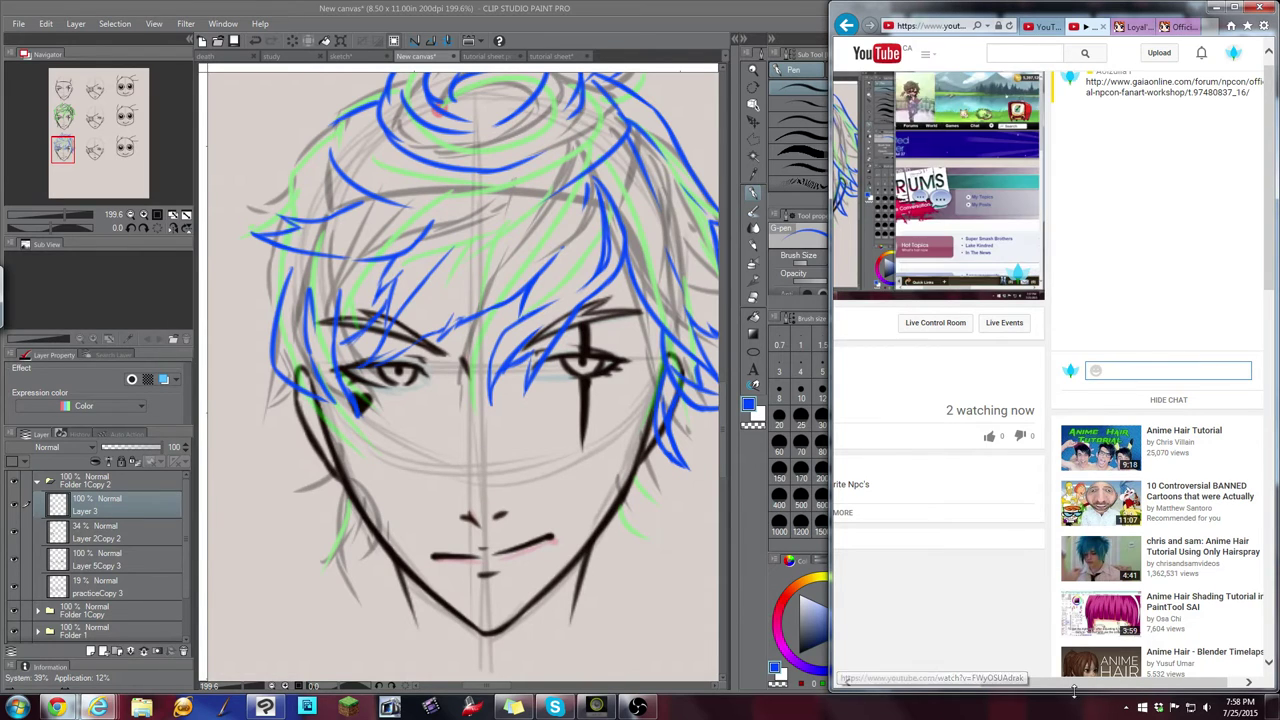
# Bring the Loyal reference picture back into view and return to the canvas in Clip Studio Paint
pyautogui.hscroll(-3, 855, 594)
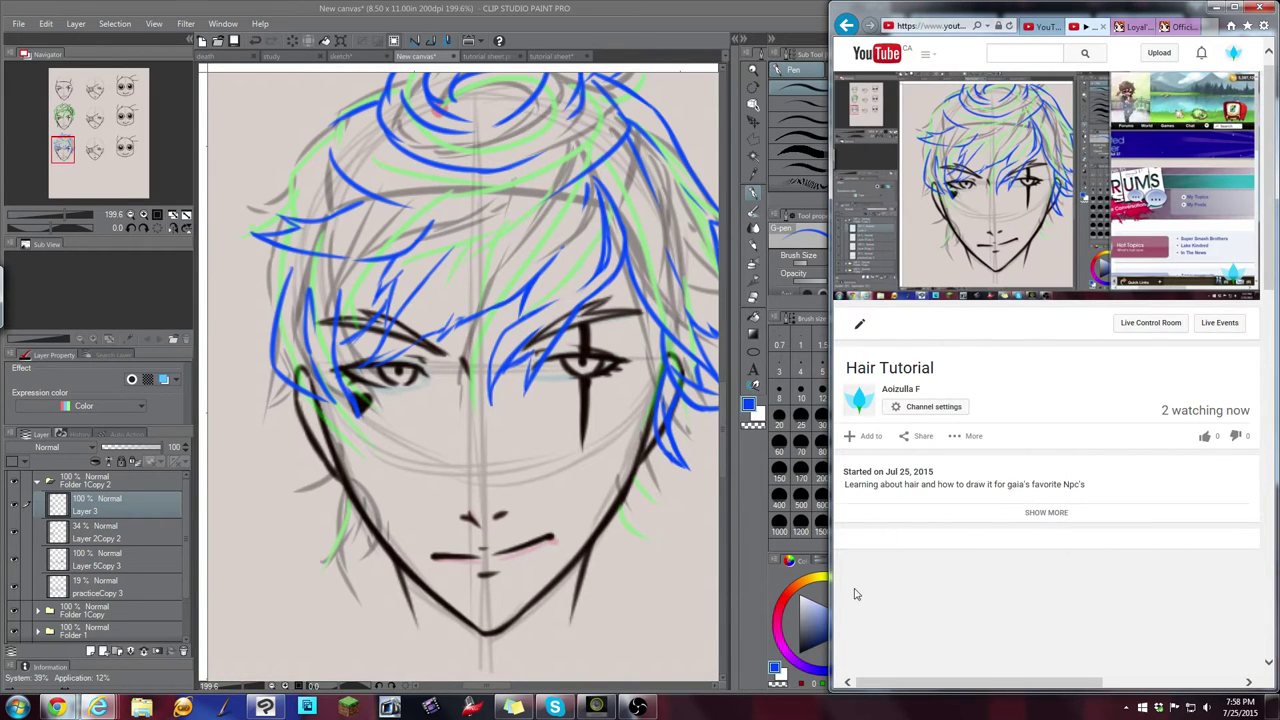
pyautogui.click(1130, 26)
pyautogui.click(598, 29)
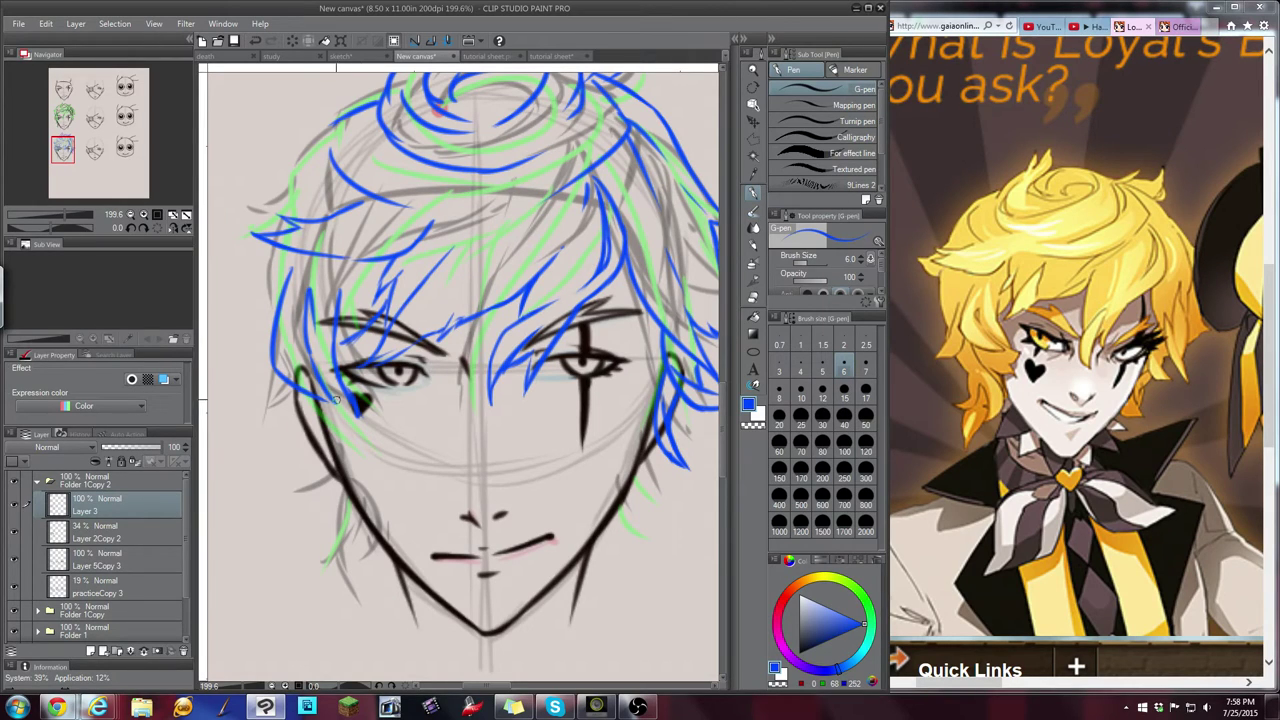
# Draw short pointed locks over the left cheek, from the ear down below the heart mark
pyautogui.hotkey('ctrl', 'z')
pyautogui.moveTo(338, 404)
pyautogui.mouseDown()
pyautogui.moveTo(374, 425)
pyautogui.moveTo(356, 420)
pyautogui.moveTo(372, 425)
pyautogui.moveTo(332, 442)
pyautogui.moveTo(285, 372)
pyautogui.moveTo(361, 460)
pyautogui.mouseUp()
pyautogui.hotkey('ctrl', 'z')
pyautogui.moveTo(307, 409); pyautogui.dragTo(321, 431)
pyautogui.hotkey('ctrl', 'z')
pyautogui.moveTo(293, 388)
pyautogui.mouseDown()
pyautogui.moveTo(300, 432)
pyautogui.moveTo(343, 476)
pyautogui.moveTo(362, 470)
pyautogui.moveTo(345, 462)
pyautogui.moveTo(372, 482)
pyautogui.mouseUp()
pyautogui.hotkey('ctrl', 'z')
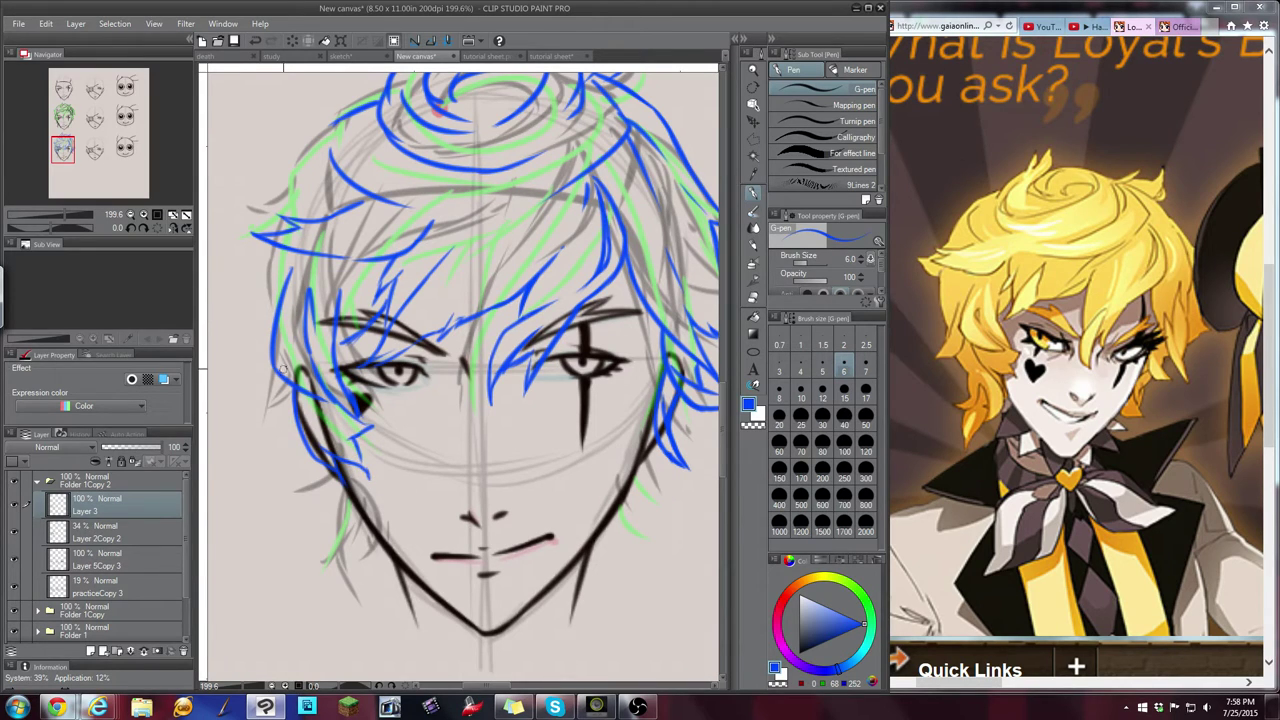
# Outline the left side of the hair from the crown to an outward-flicking tip, with a smaller pointed lock beside the ear
pyautogui.moveTo(277, 373)
pyautogui.mouseDown()
pyautogui.moveTo(255, 416)
pyautogui.moveTo(294, 383)
pyautogui.mouseUp()
pyautogui.hotkey('ctrl', 'z')
pyautogui.moveTo(317, 137)
pyautogui.mouseDown()
pyautogui.moveTo(280, 205)
pyautogui.moveTo(235, 222)
pyautogui.moveTo(250, 235)
pyautogui.moveTo(242, 250)
pyautogui.moveTo(279, 278)
pyautogui.mouseUp()
pyautogui.hotkey('ctrl', 'z')
pyautogui.hotkey('ctrl', 'z')
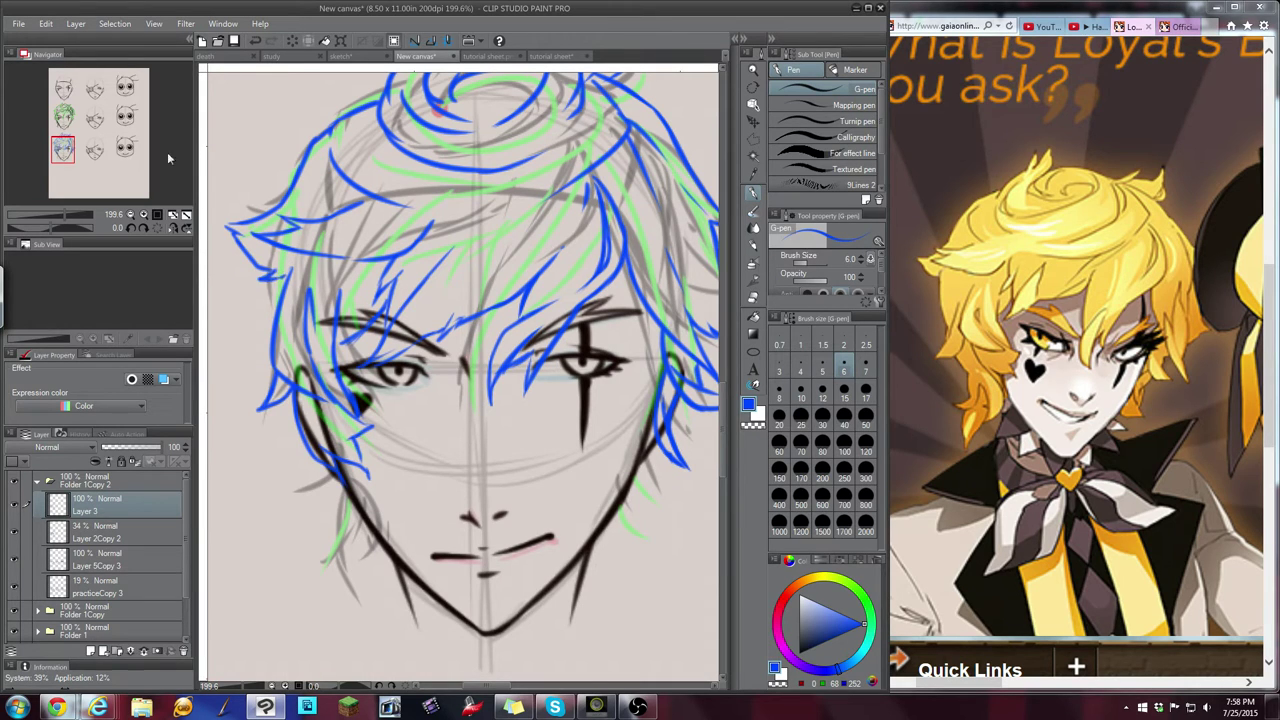
# Draw a wavy lower lock below the left ear, hanging beside the jaw and ending in several pointed tips
pyautogui.click(131, 215)
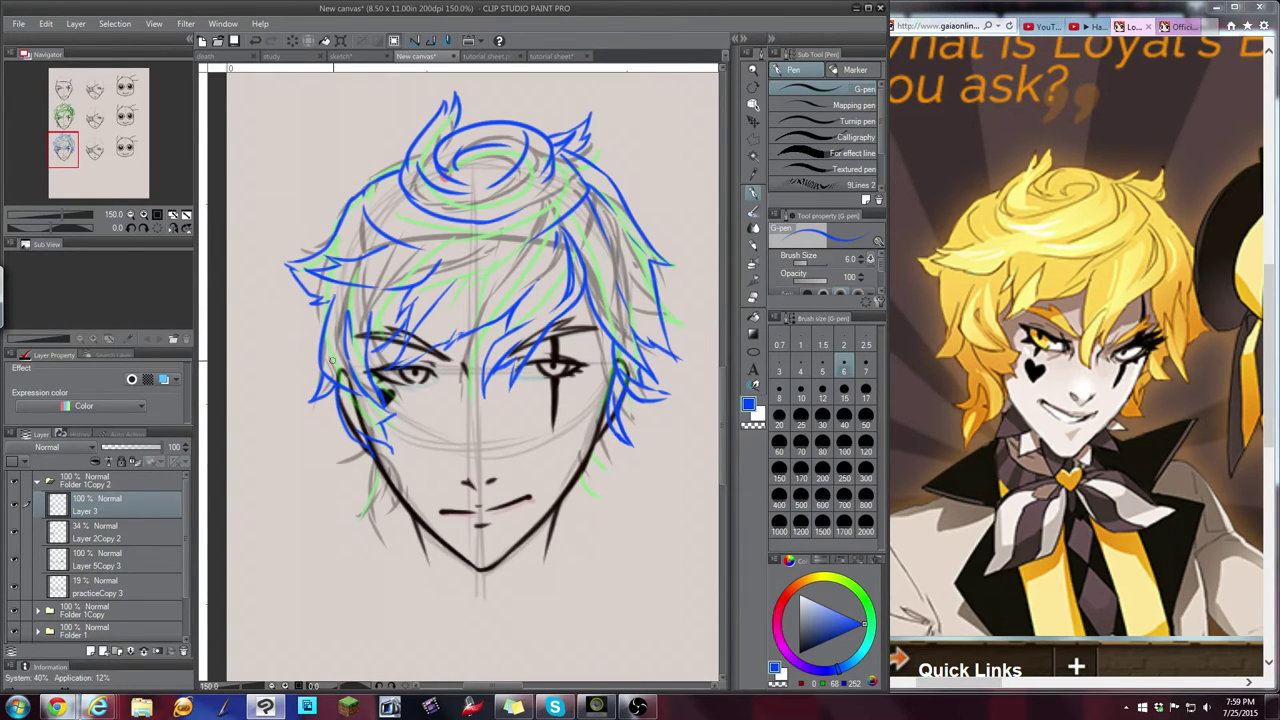
pyautogui.scroll(1, 333, 361)
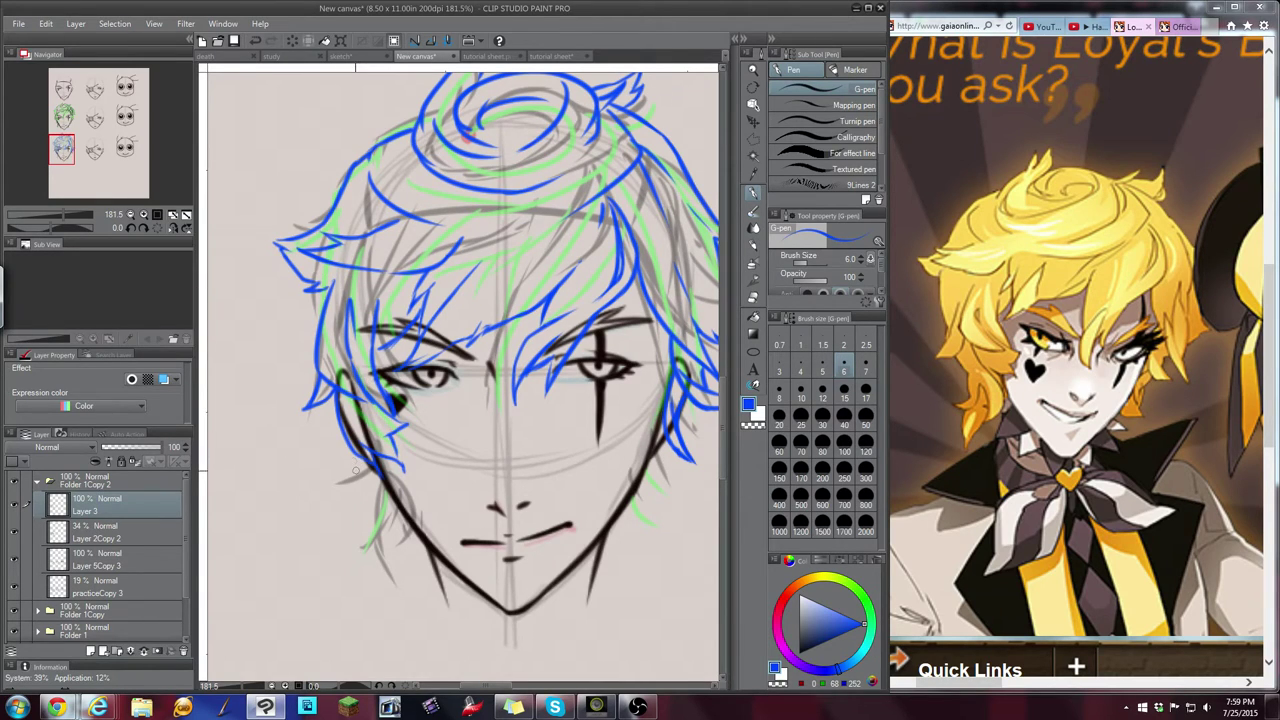
pyautogui.moveTo(338, 416)
pyautogui.mouseDown()
pyautogui.moveTo(373, 493)
pyautogui.moveTo(371, 530)
pyautogui.moveTo(353, 540)
pyautogui.moveTo(368, 538)
pyautogui.mouseUp()
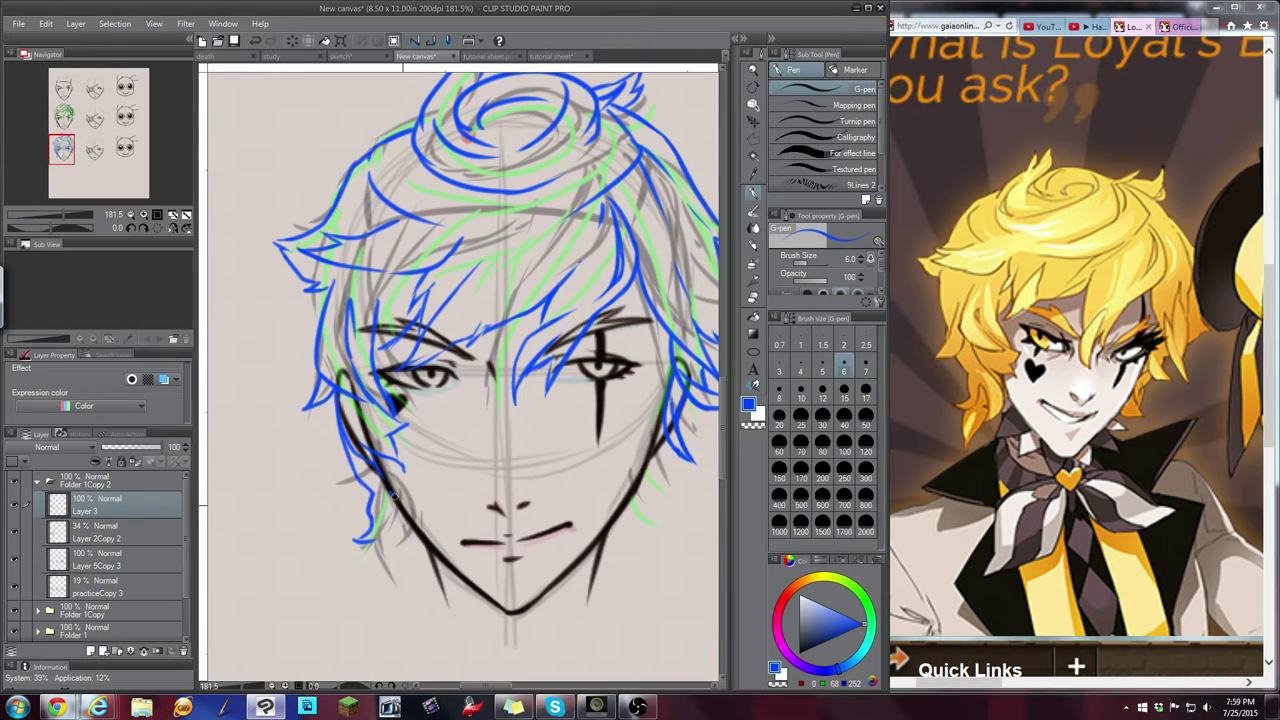
pyautogui.moveTo(394, 495); pyautogui.dragTo(407, 556)
pyautogui.hotkey('ctrl', 'z')
pyautogui.moveTo(393, 500); pyautogui.dragTo(407, 562)
pyautogui.moveTo(382, 521); pyautogui.dragTo(399, 570)
pyautogui.hotkey('ctrl', 'z')
pyautogui.moveTo(390, 524)
pyautogui.mouseDown()
pyautogui.moveTo(379, 542)
pyautogui.moveTo(390, 576)
pyautogui.moveTo(400, 545)
pyautogui.moveTo(380, 536)
pyautogui.moveTo(377, 499)
pyautogui.moveTo(380, 562)
pyautogui.moveTo(424, 564)
pyautogui.mouseUp()
pyautogui.hotkey('ctrl', 'z')
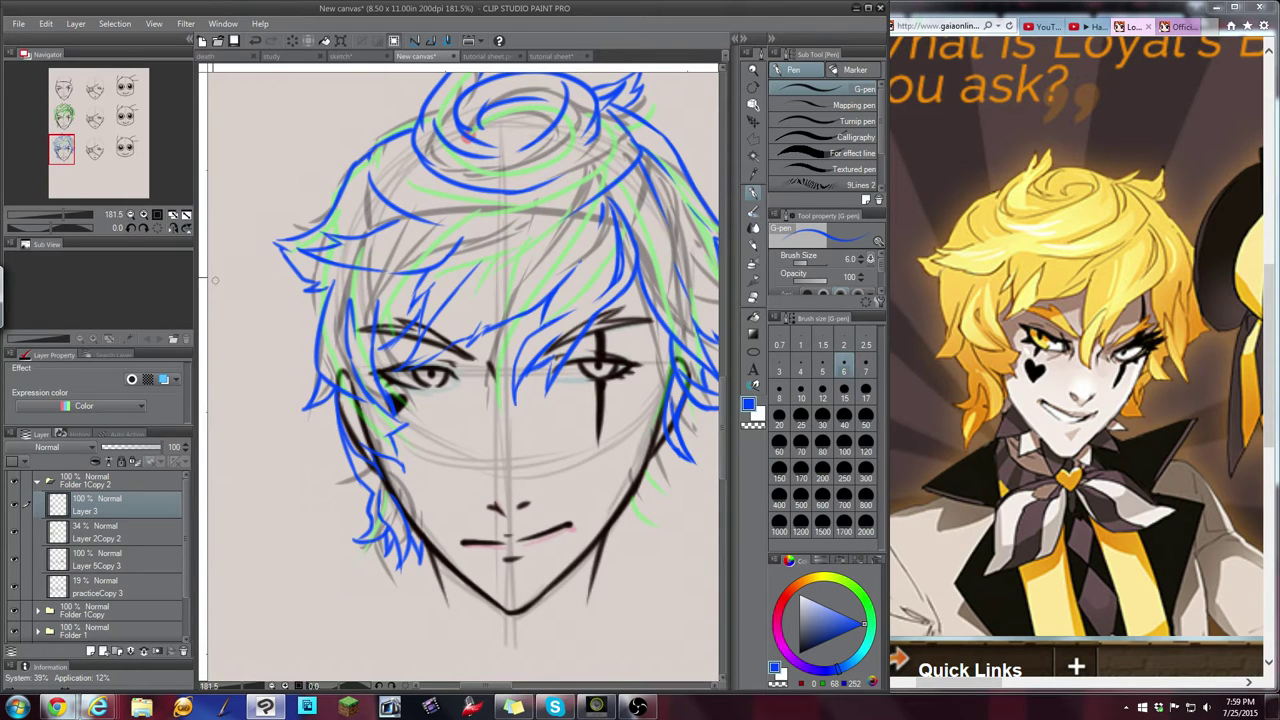
# Rework the outline on the left side of the crown with a short curved stroke and clean the overlap with the Hard eraser
pyautogui.click(130, 215)
pyautogui.click(130, 215)
pyautogui.click(130, 215)
pyautogui.scroll(4, 597, 286)
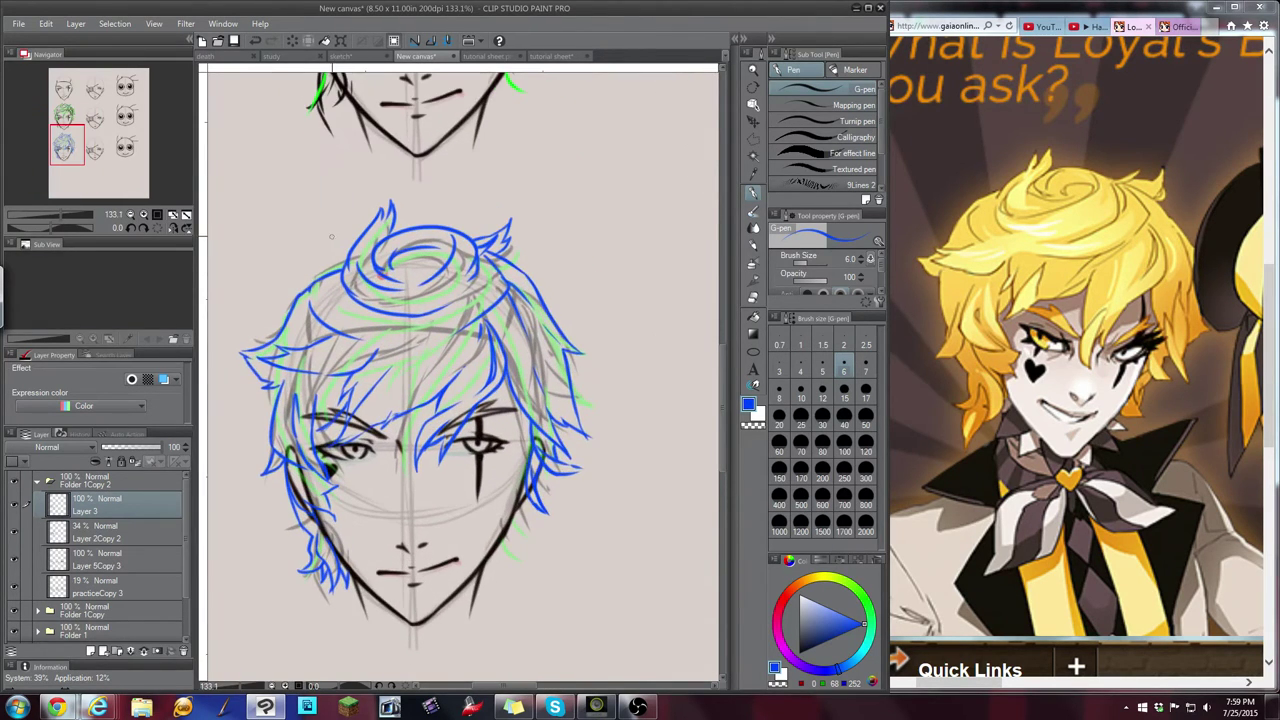
pyautogui.moveTo(348, 254); pyautogui.dragTo(310, 280)
pyautogui.click(753, 296)
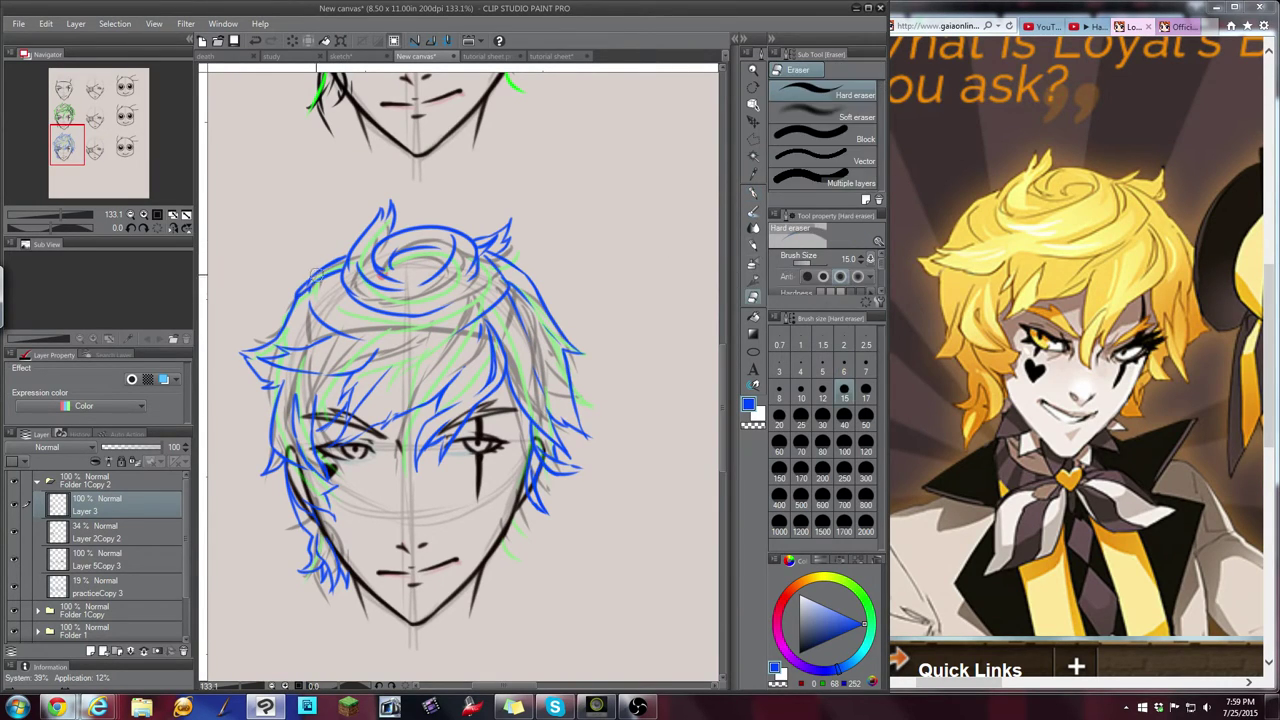
pyautogui.moveTo(316, 288); pyautogui.dragTo(337, 268)
pyautogui.press('p')
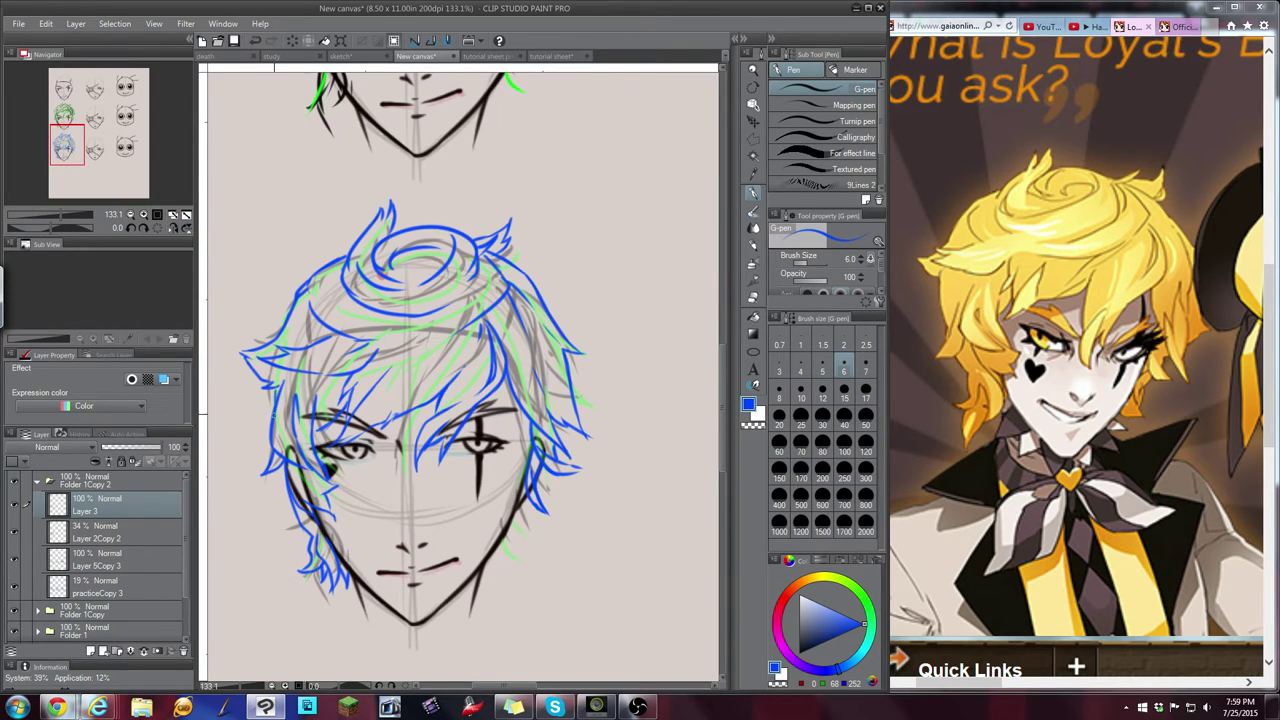
pyautogui.moveTo(276, 388); pyautogui.dragTo(271, 416)
pyautogui.hotkey('ctrl', 'z')
# Hide the rough hair sketch layer Layer 2Copy 2 and the head guideline layer practiceCopy 3
pyautogui.click(13, 532)
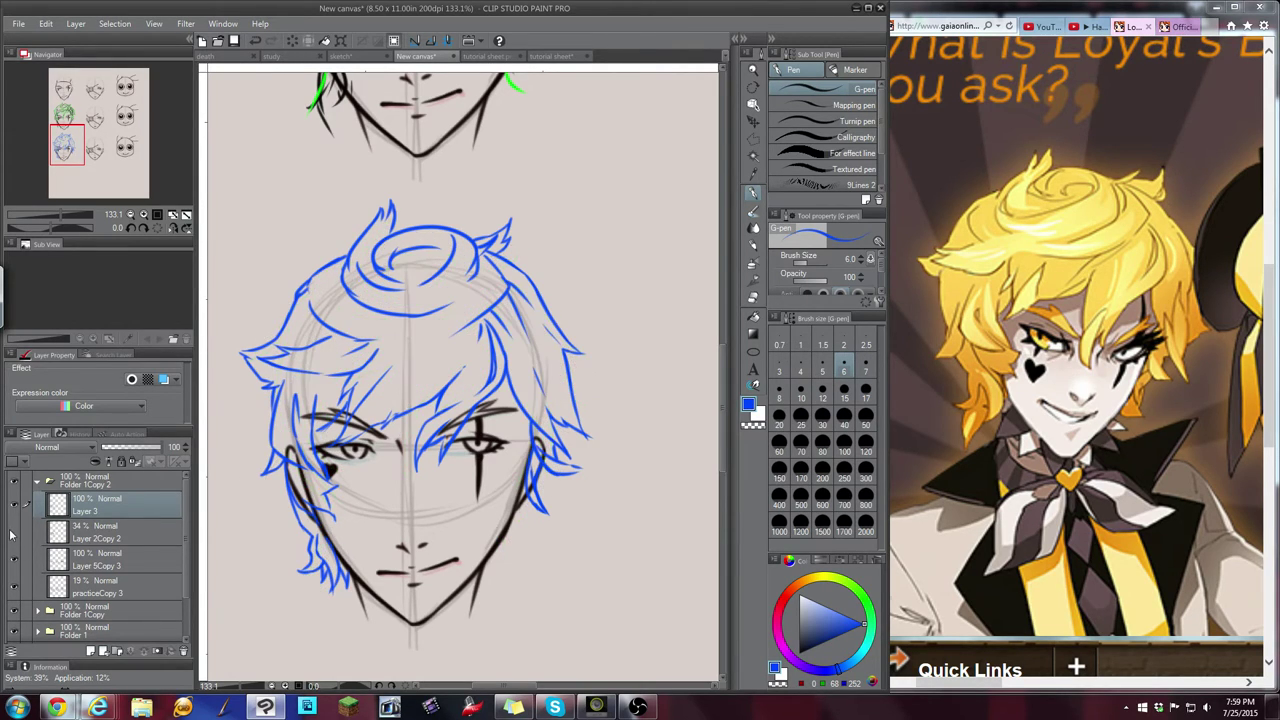
pyautogui.click(13, 560)
pyautogui.click(13, 560)
pyautogui.click(14, 587)
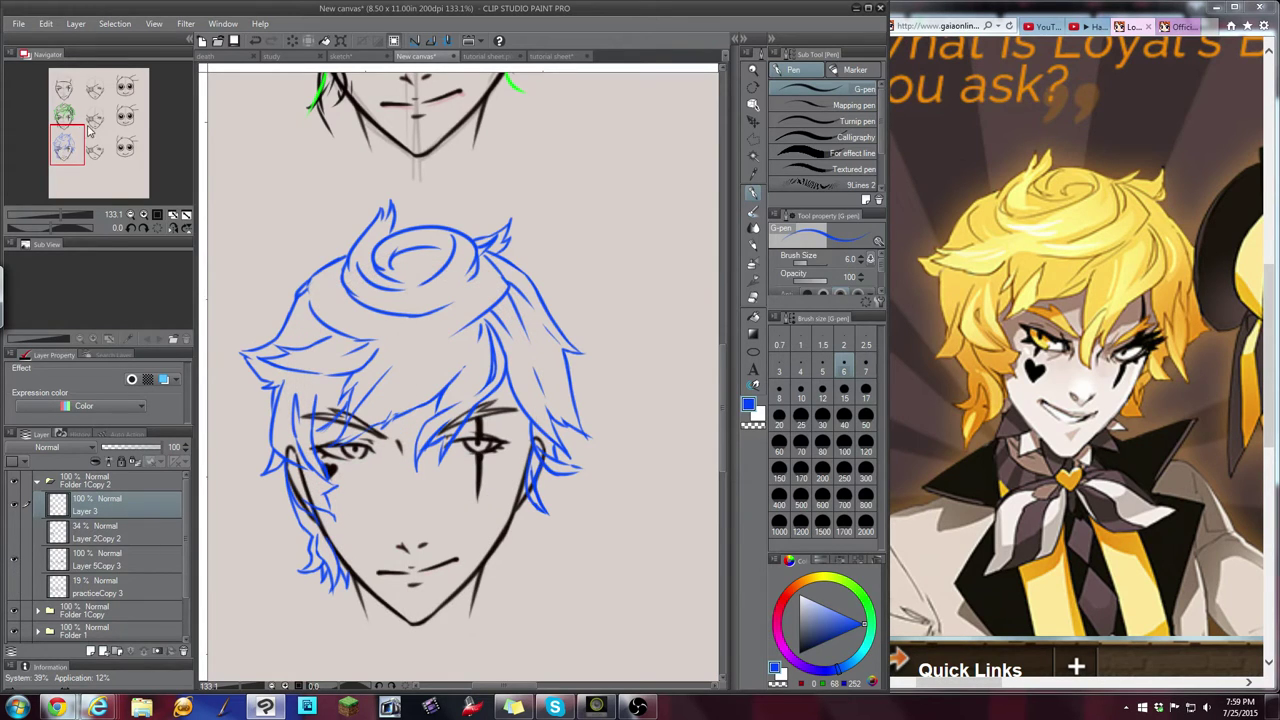
# Draw a pointed lower lock beside the right jaw and add inner strand lines near the parting and right side
pyautogui.moveTo(71, 141); pyautogui.dragTo(72, 145)
pyautogui.moveTo(501, 450)
pyautogui.mouseDown()
pyautogui.moveTo(514, 488)
pyautogui.moveTo(498, 479)
pyautogui.moveTo(510, 487)
pyautogui.moveTo(482, 516)
pyautogui.mouseUp()
pyautogui.hotkey('ctrl', 'z')
pyautogui.hotkey('ctrl', 'z')
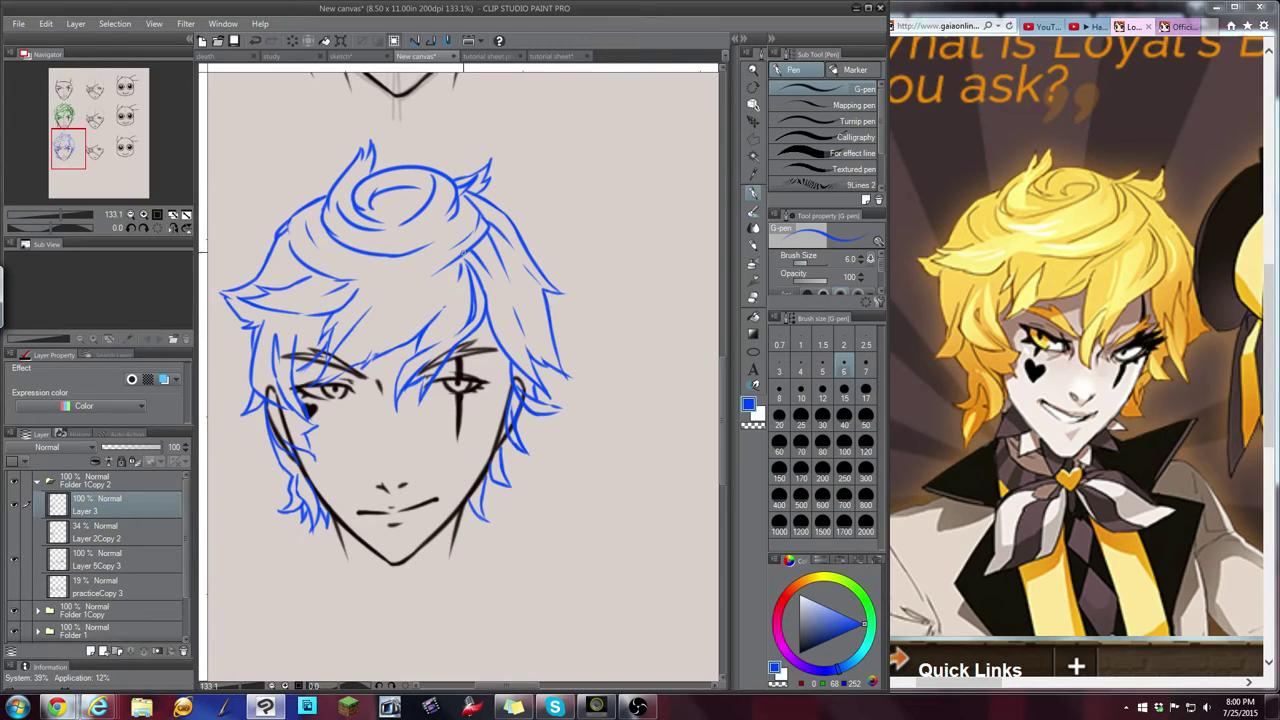
pyautogui.moveTo(461, 253); pyautogui.dragTo(417, 302)
pyautogui.moveTo(489, 317)
pyautogui.mouseDown()
pyautogui.moveTo(532, 387)
pyautogui.moveTo(485, 315)
pyautogui.moveTo(504, 353)
pyautogui.mouseUp()
# Switch to the Gaia Online browser window and go back from Loyal's page to the Mecha Neko shop page
pyautogui.click(130, 214)
pyautogui.click(130, 214)
pyautogui.click(130, 214)
pyautogui.moveTo(81, 164); pyautogui.dragTo(101, 157)
pyautogui.scroll(1, 470, 412)
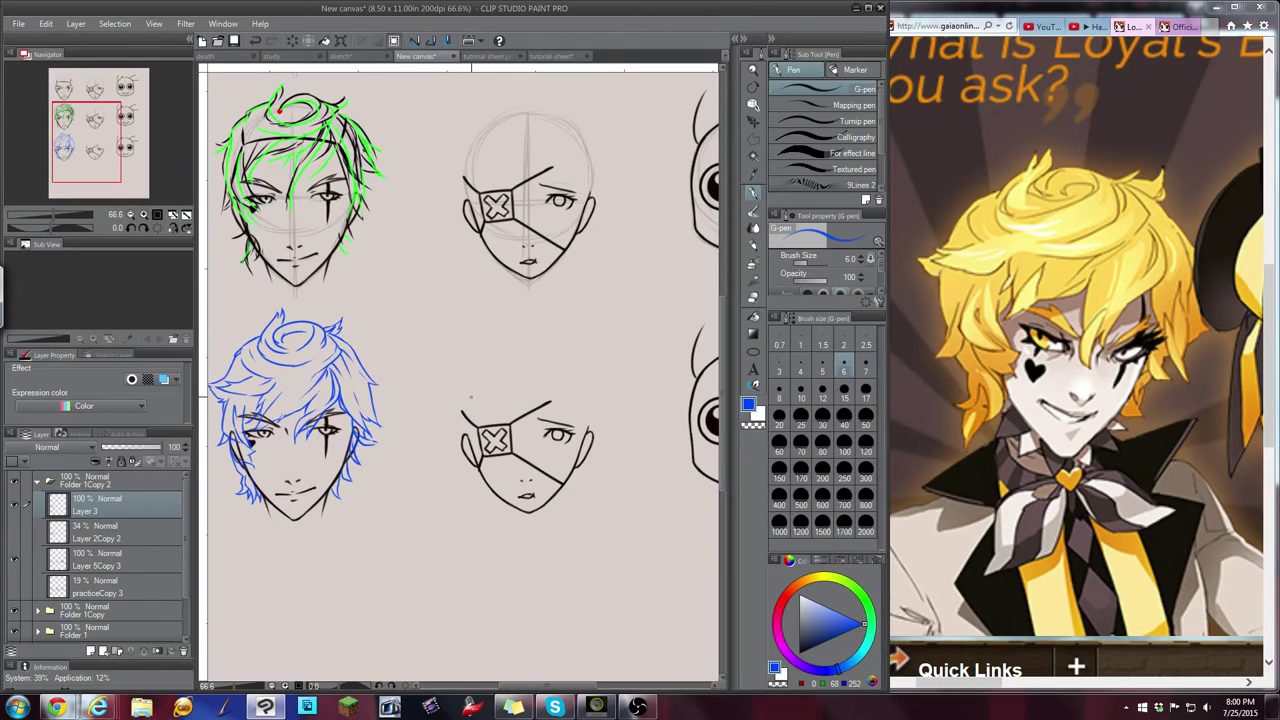
pyautogui.moveTo(106, 138)
pyautogui.mouseDown()
pyautogui.moveTo(108, 126)
pyautogui.moveTo(116, 153)
pyautogui.mouseUp()
pyautogui.click(131, 214)
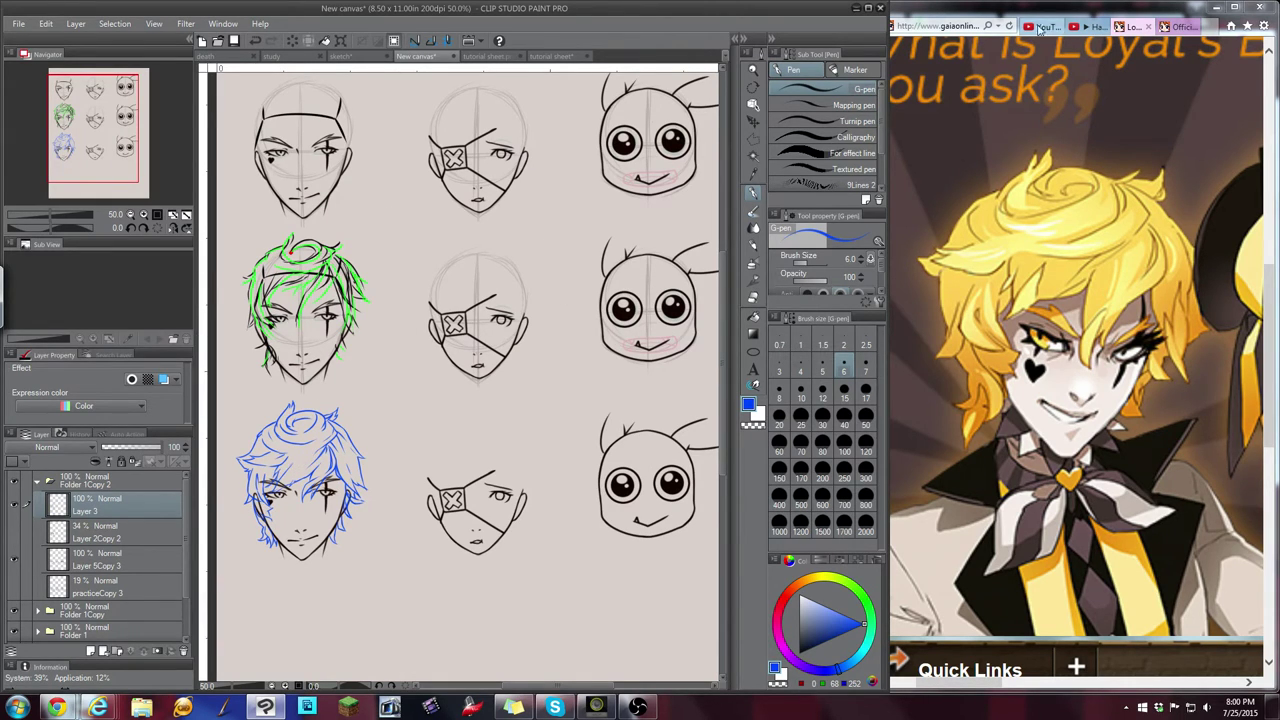
pyautogui.click(1122, 12)
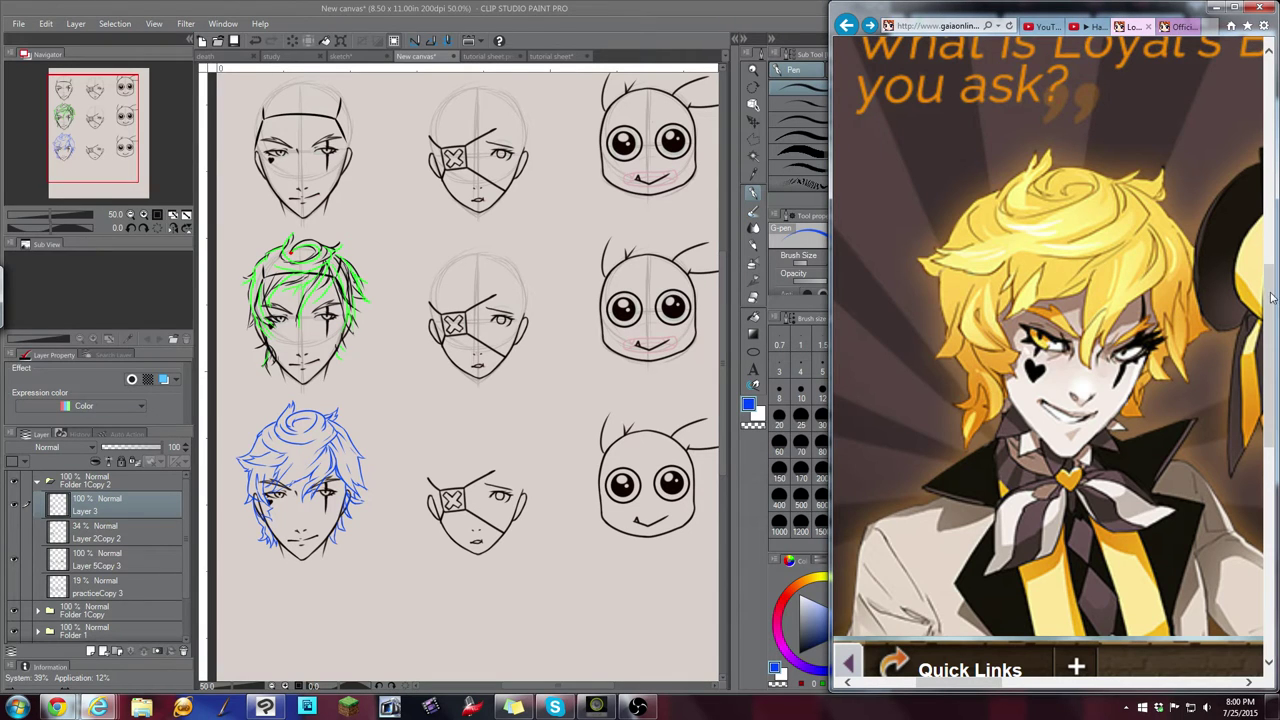
pyautogui.scroll(1, 1270, 295)
pyautogui.scroll(-3, 1140, 287)
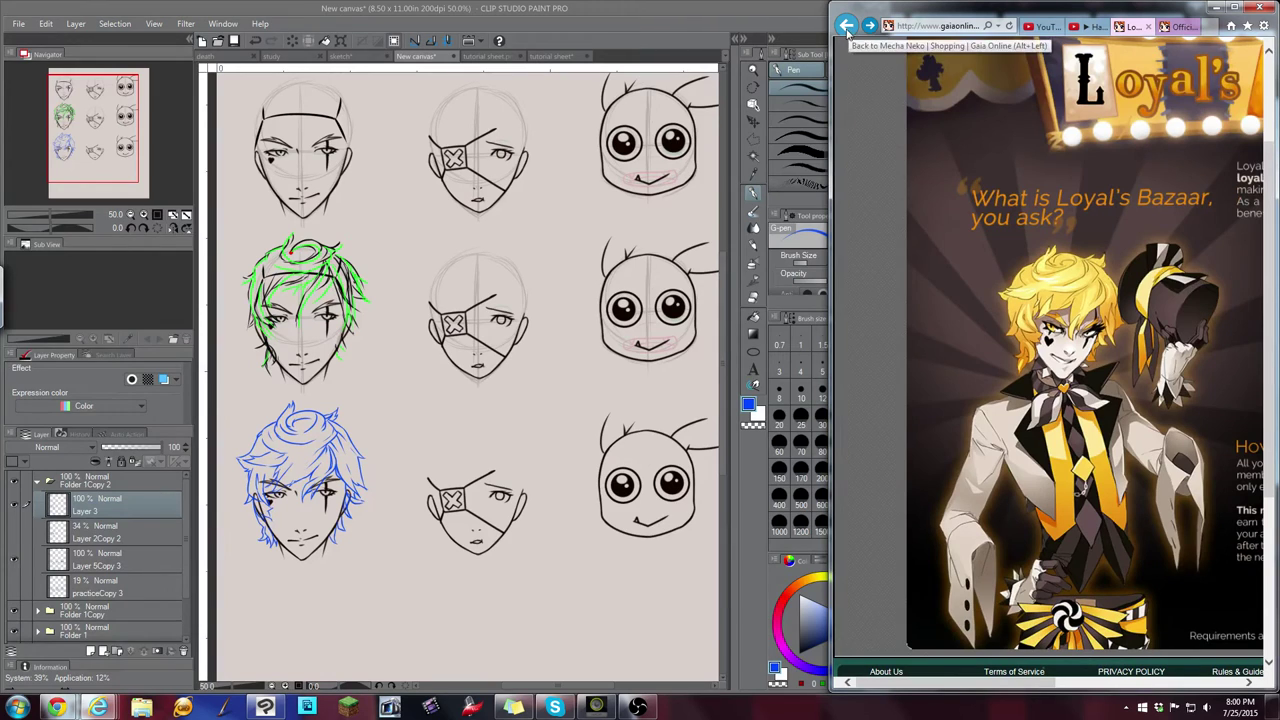
pyautogui.click(845, 31)
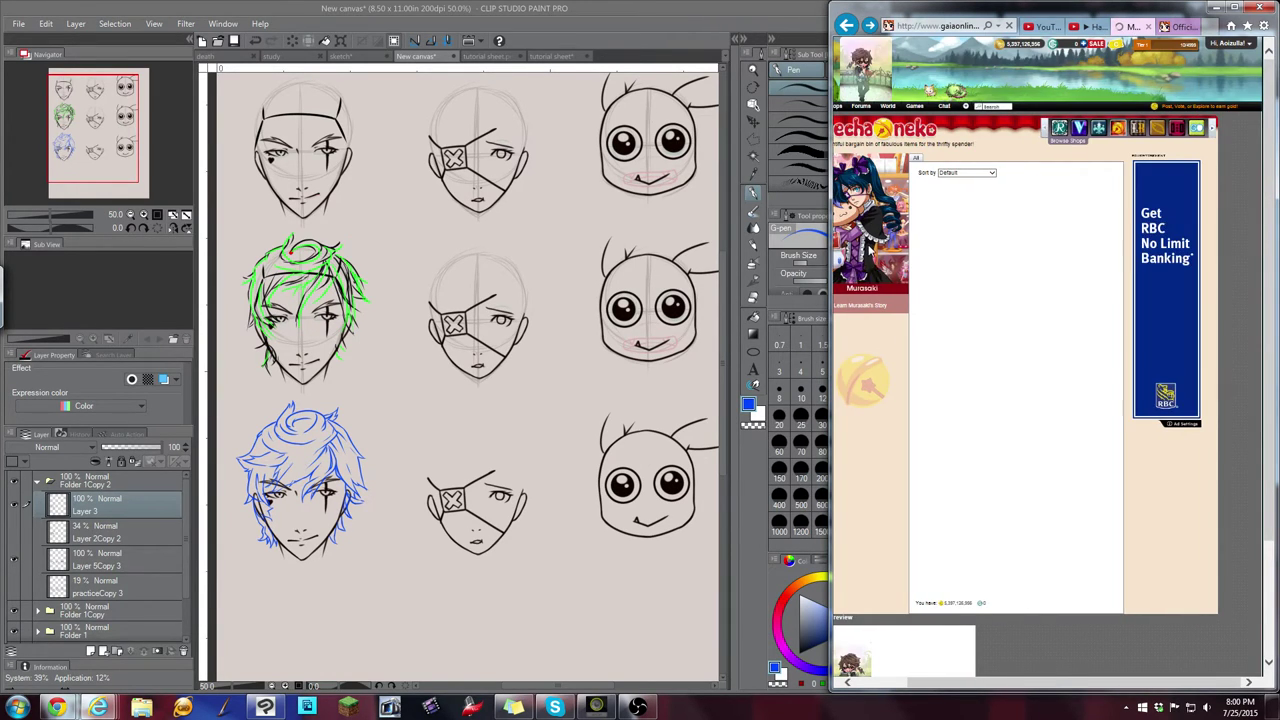
# Bring the enlarged Murasaki portrait on the Mecha Neko page into view as the next hair reference
pyautogui.scroll(3, 870, 254)
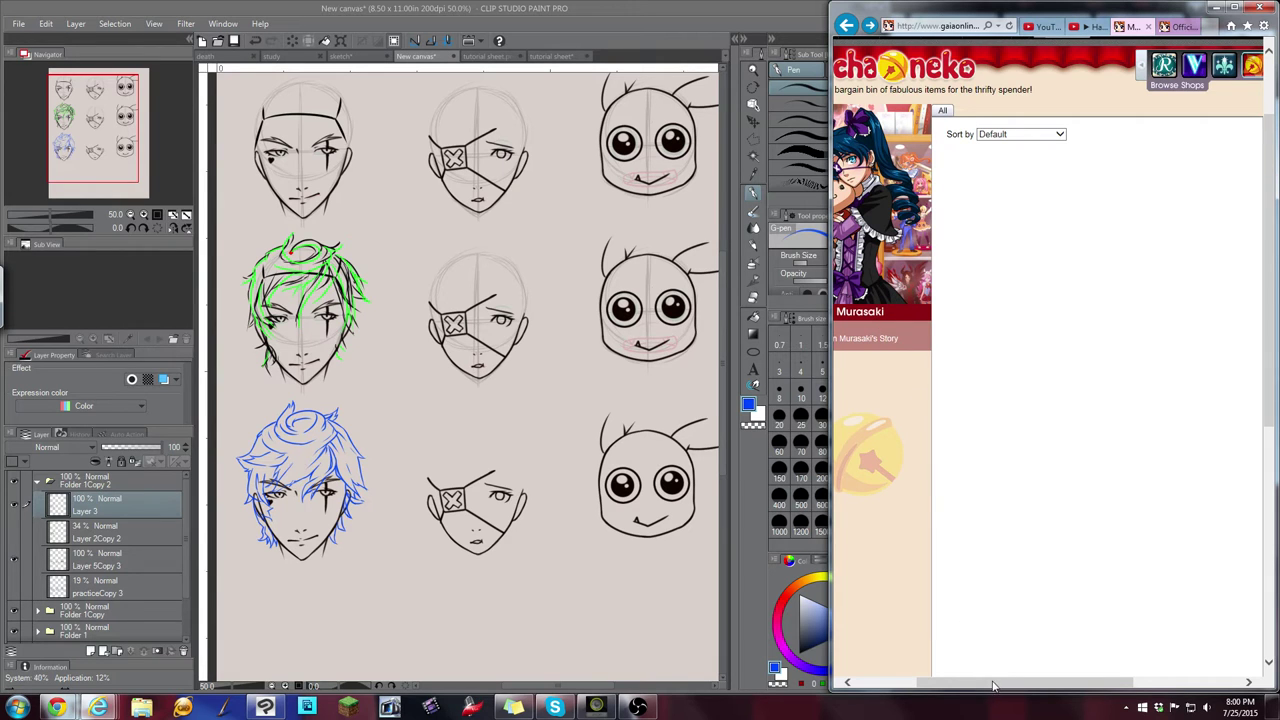
pyautogui.moveTo(991, 682); pyautogui.dragTo(957, 681)
pyautogui.scroll(3, 1006, 495)
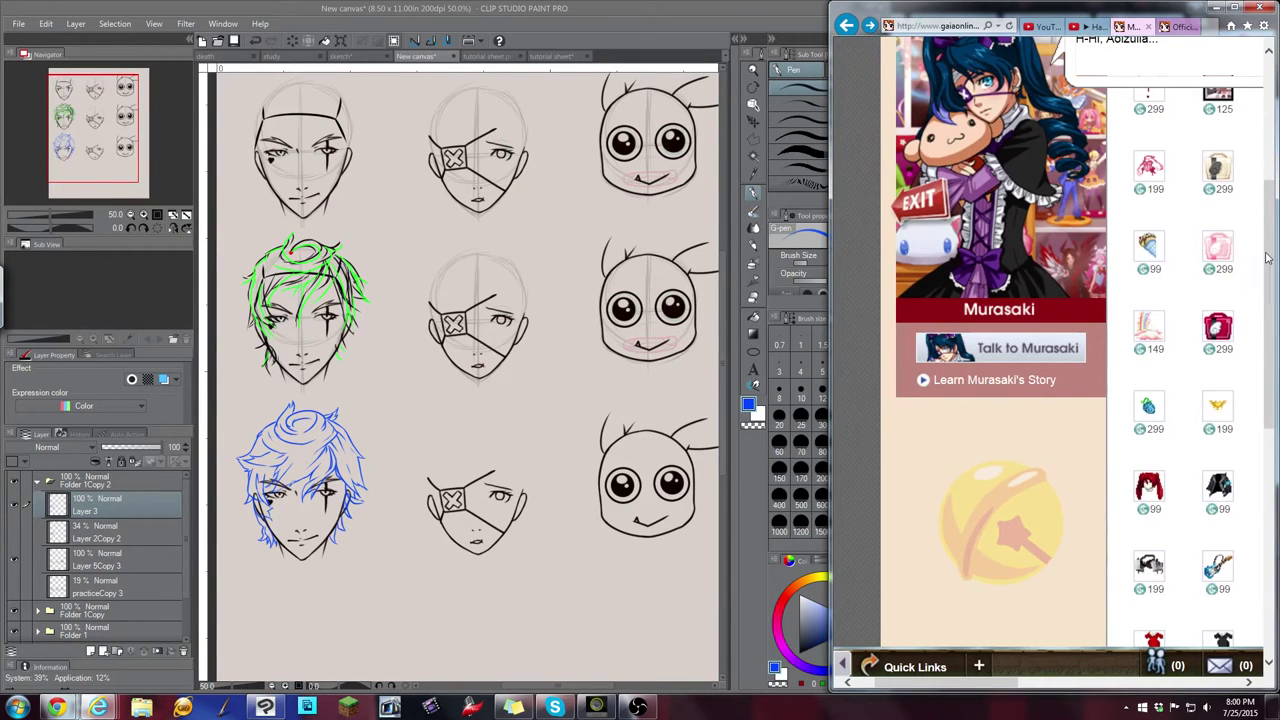
pyautogui.moveTo(1271, 255); pyautogui.dragTo(1273, 174)
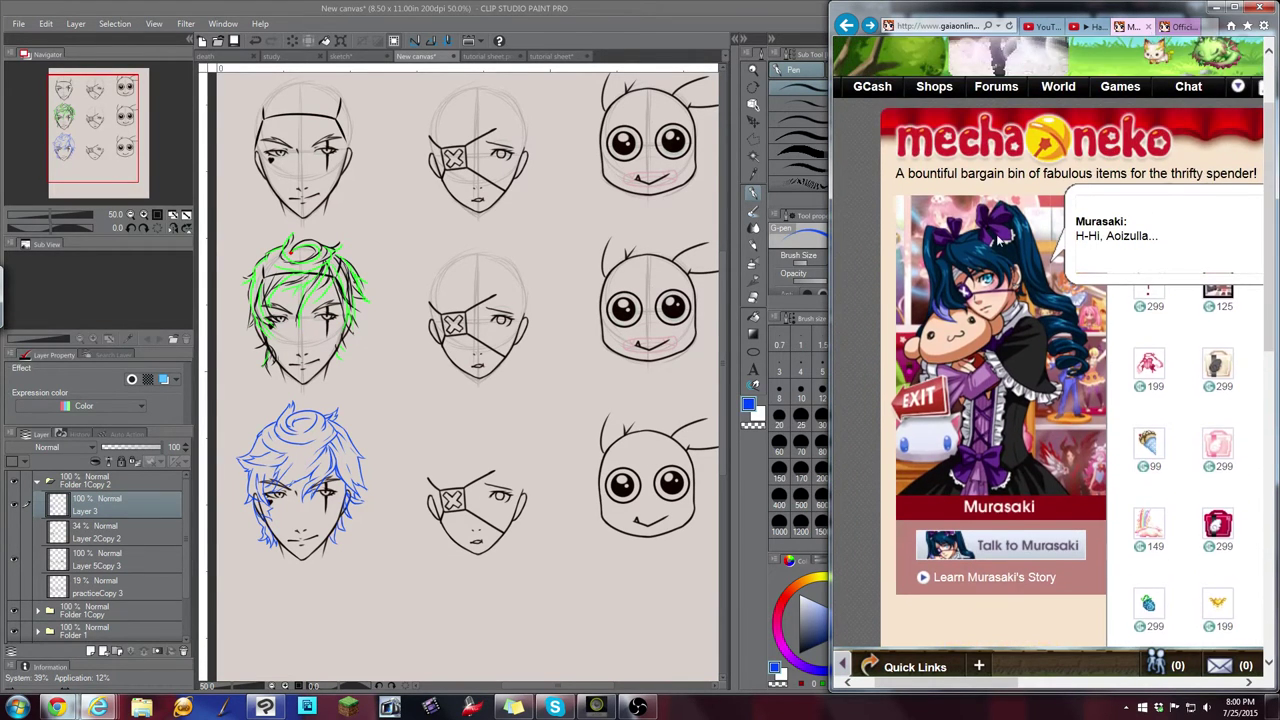
pyautogui.scroll(2, 1012, 366)
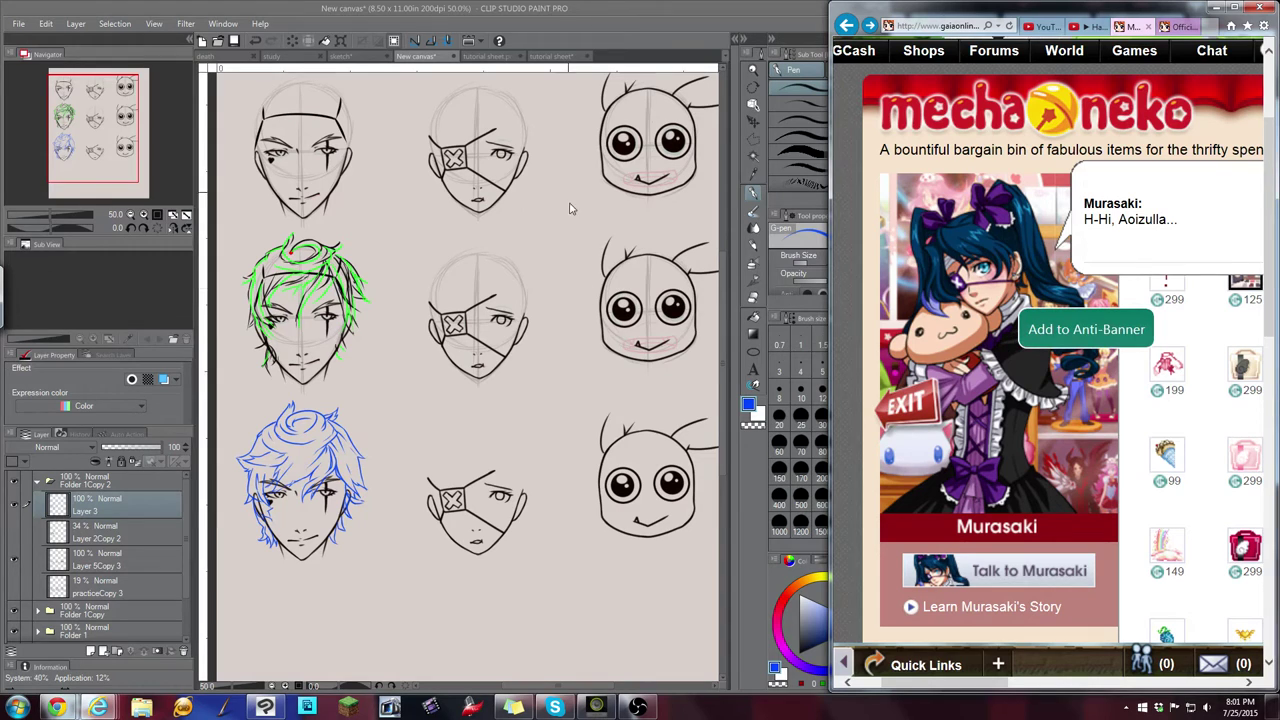
# Clear the anti-banner overlay from the Murasaki picture without adding a blocked URL, and return to the canvas in Clip Studio Paint
pyautogui.click(620, 25)
pyautogui.scroll(1, 557, 277)
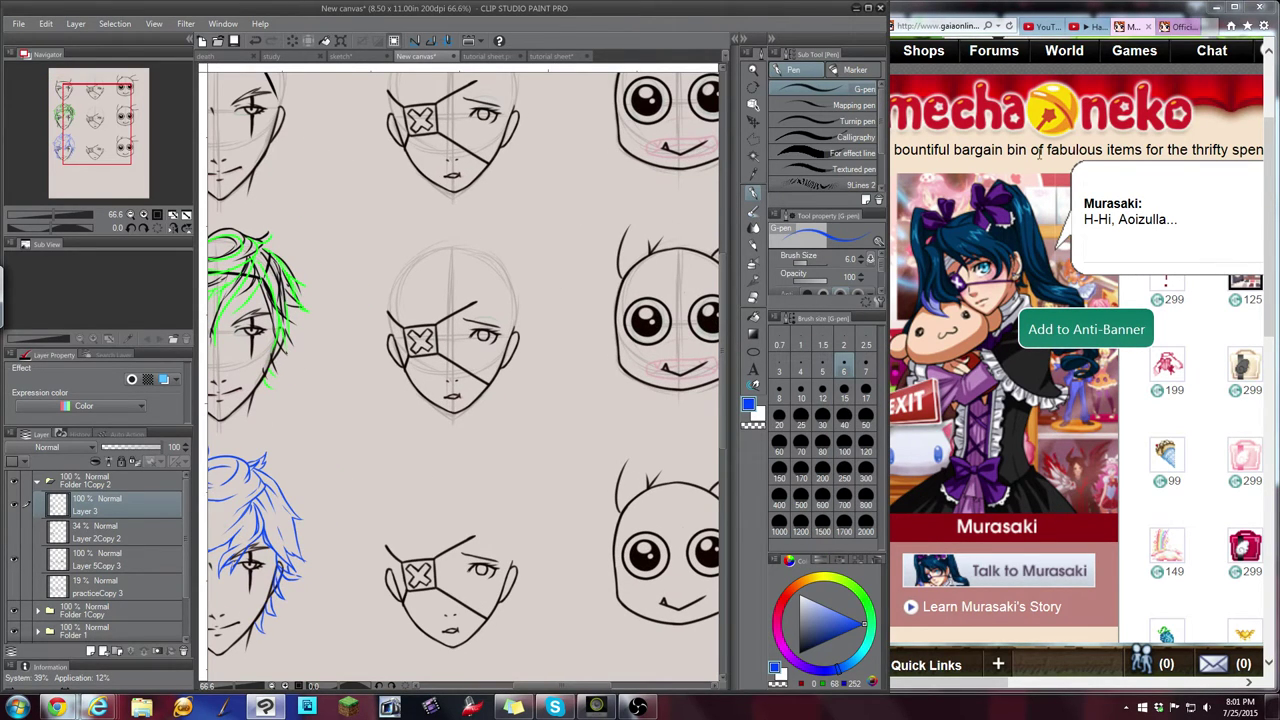
pyautogui.click(1040, 173)
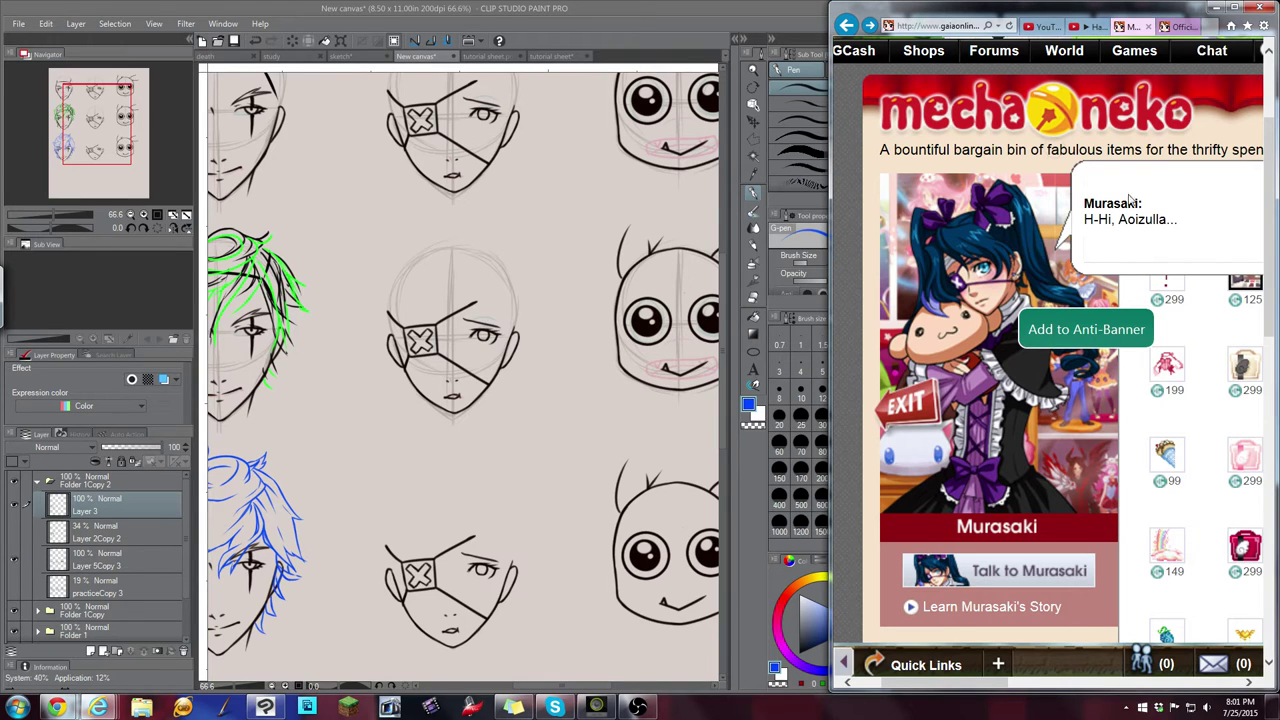
pyautogui.click(1078, 332)
pyautogui.click(784, 245)
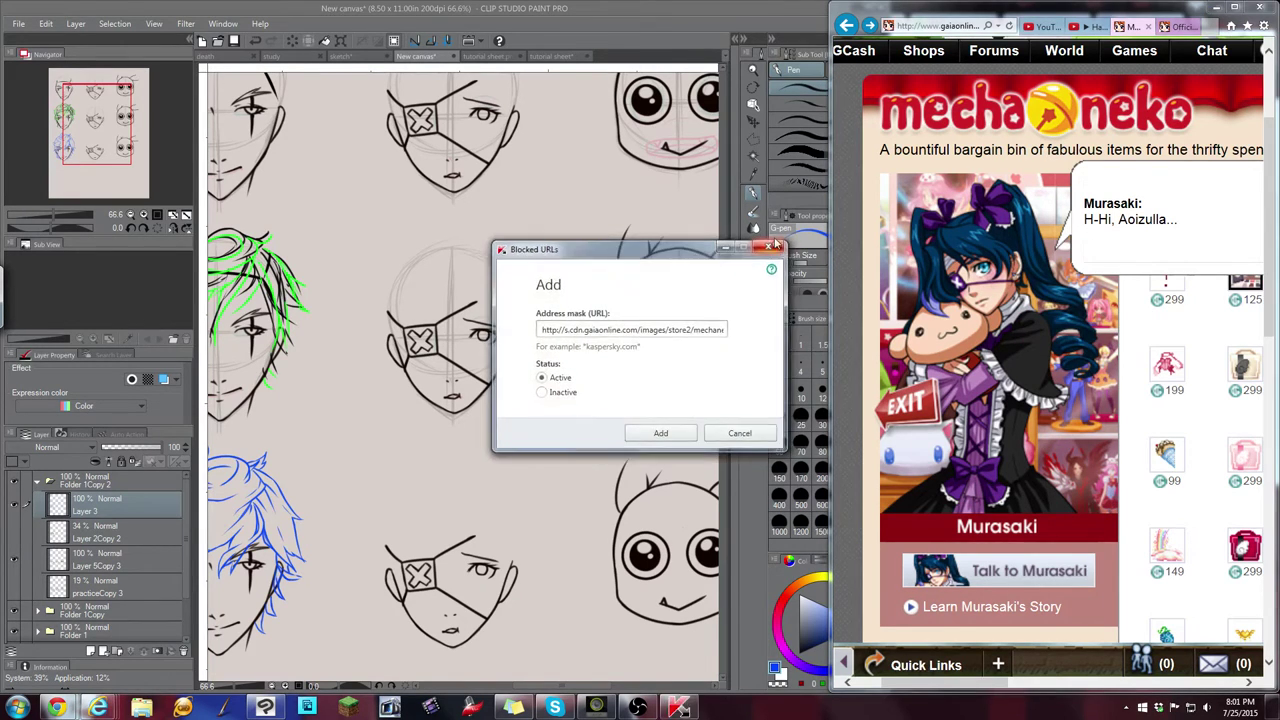
pyautogui.click(606, 33)
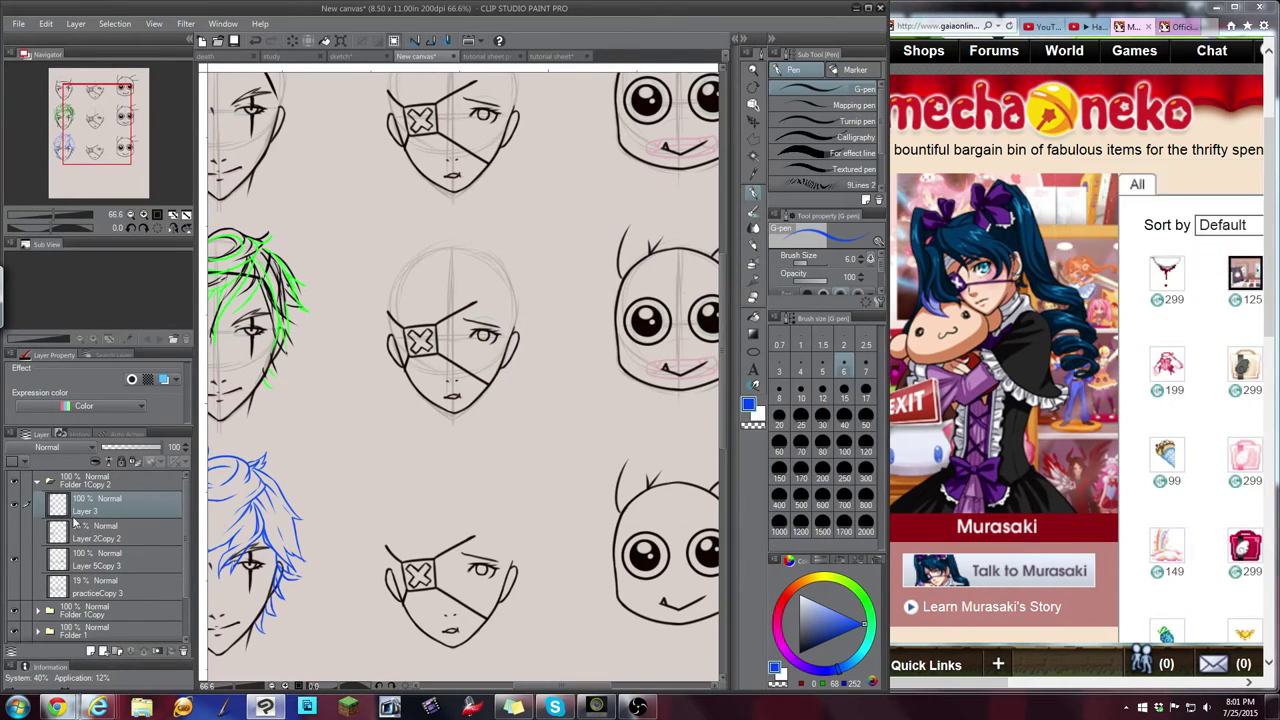
# Collapse Folder 1Copy 2, expand Folder 1Copy, check which of its layers holds what, and make Layer 2Copy active
pyautogui.click(38, 486)
pyautogui.click(37, 503)
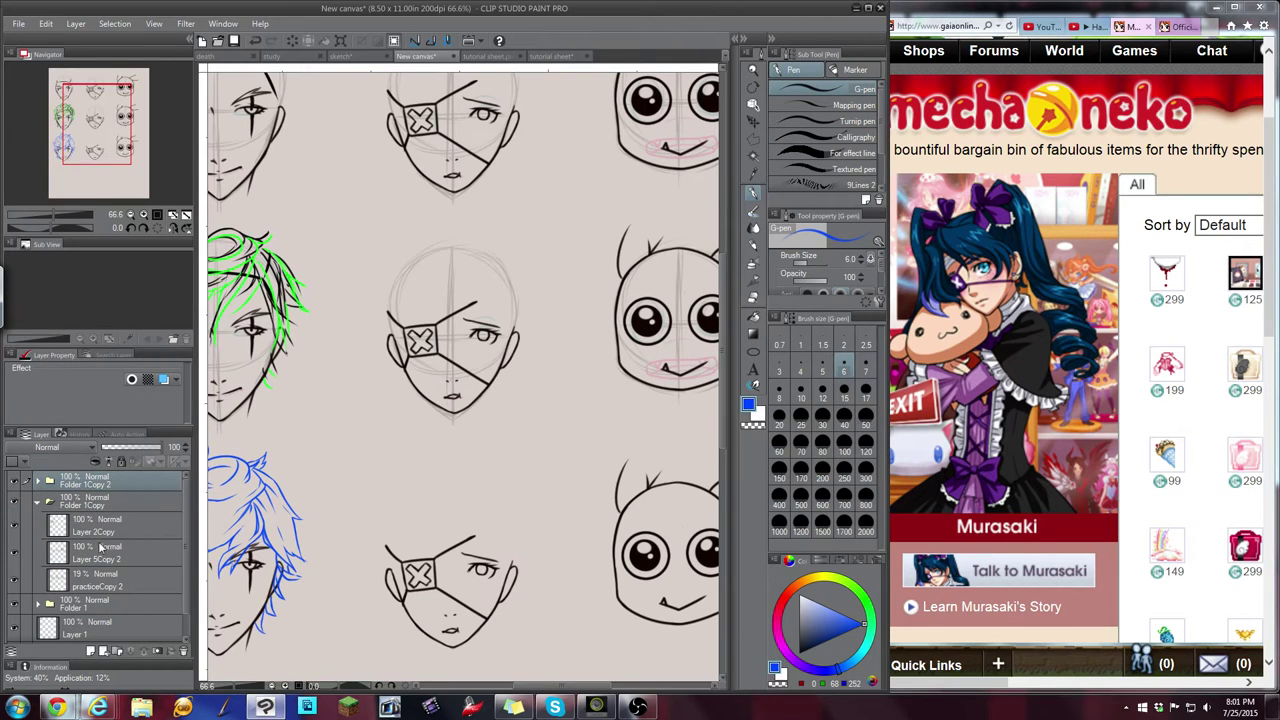
pyautogui.click(104, 545)
pyautogui.click(14, 553)
pyautogui.click(14, 553)
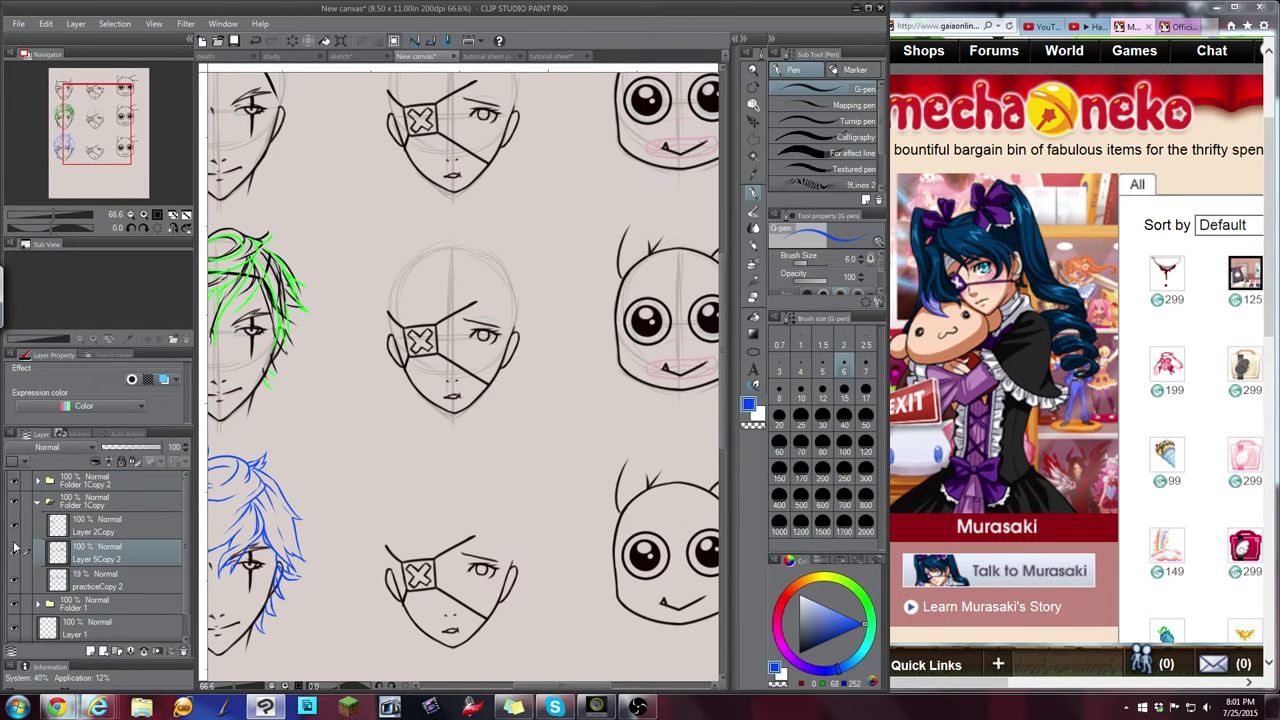
pyautogui.click(13, 531)
pyautogui.click(13, 531)
pyautogui.click(88, 518)
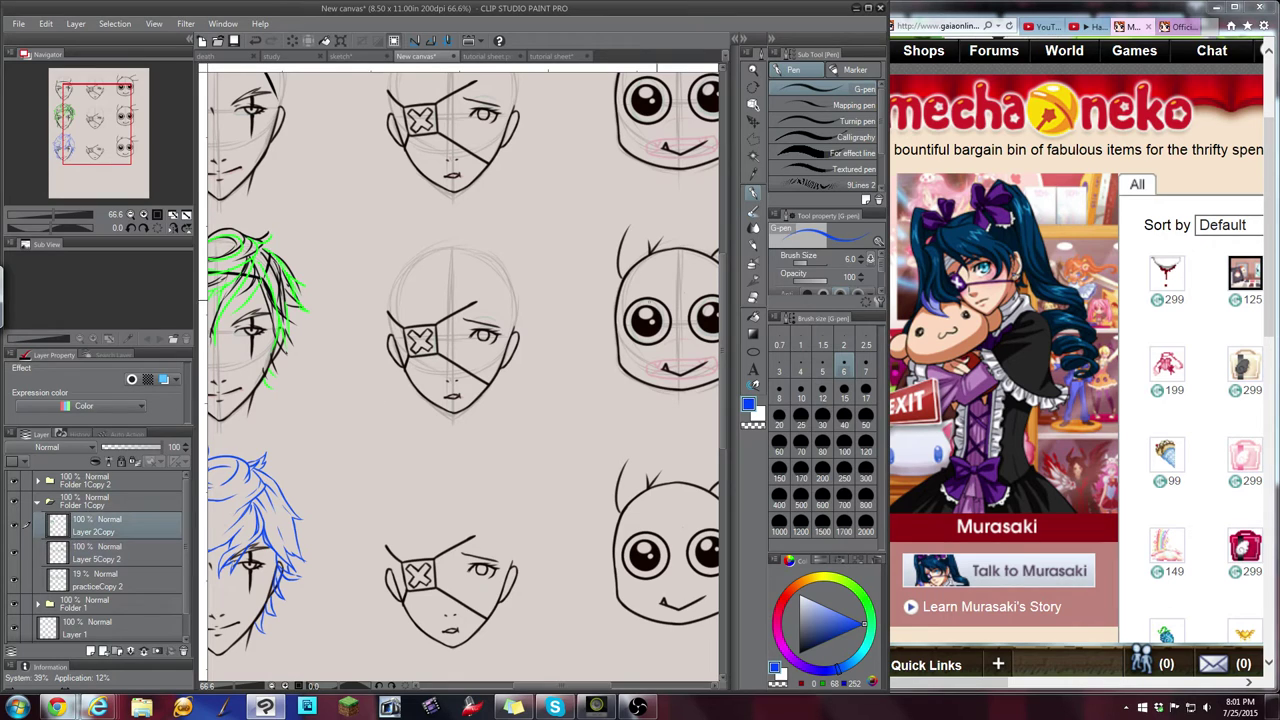
# Set the pen to red and mark both pigtail points on the middle eyepatch face's upper head, with short strands radiating from each
pyautogui.scroll(2, 422, 263)
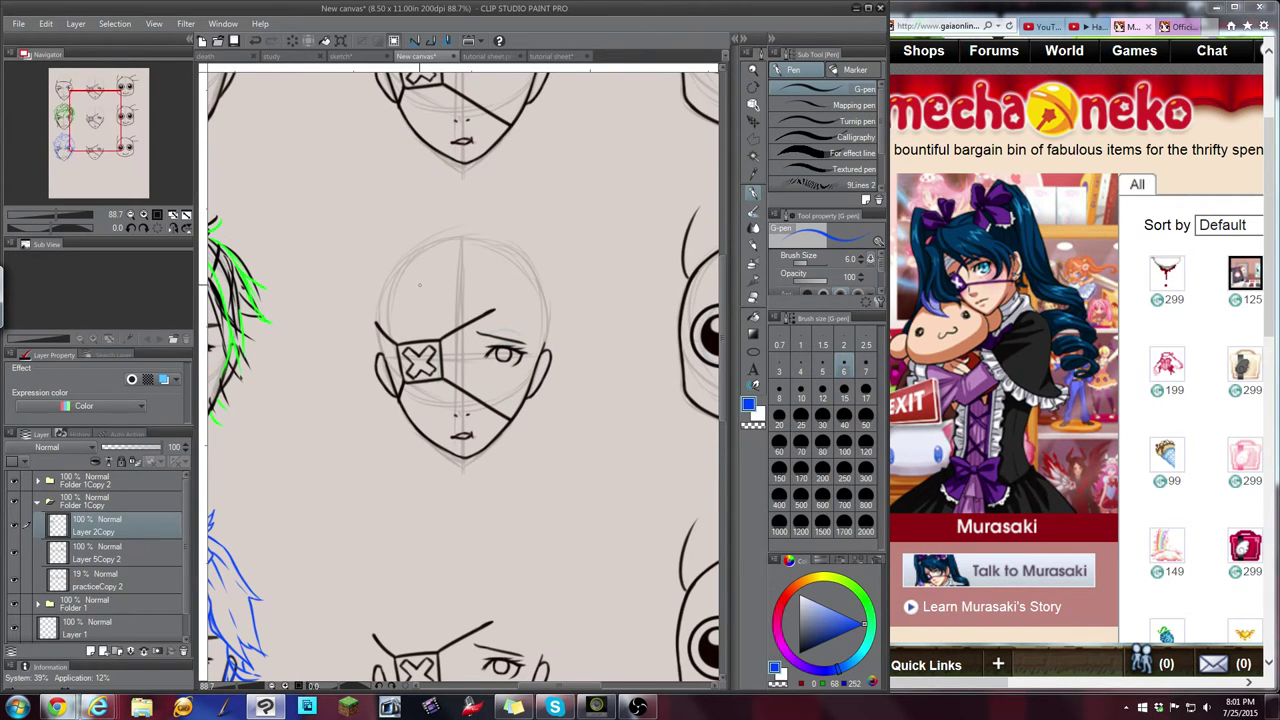
pyautogui.scroll(1, 419, 285)
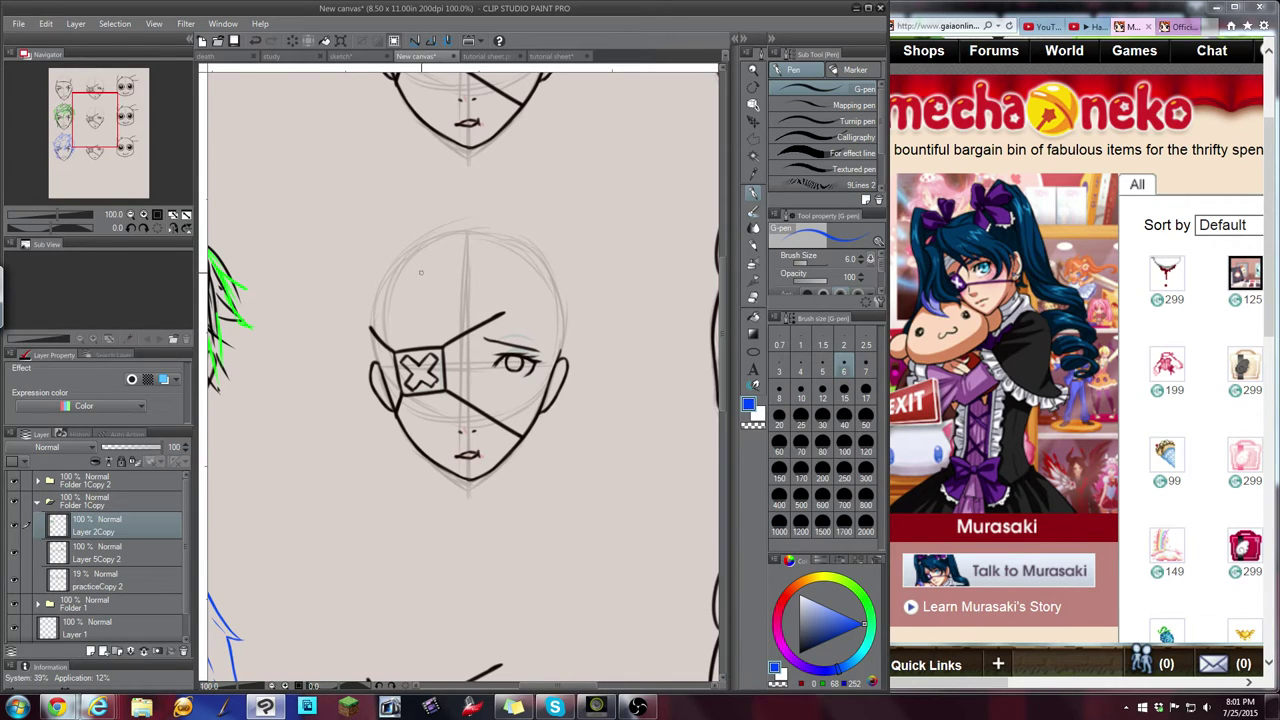
pyautogui.moveTo(421, 274); pyautogui.dragTo(422, 294)
pyautogui.hotkey('ctrl', 'z')
pyautogui.click(786, 595)
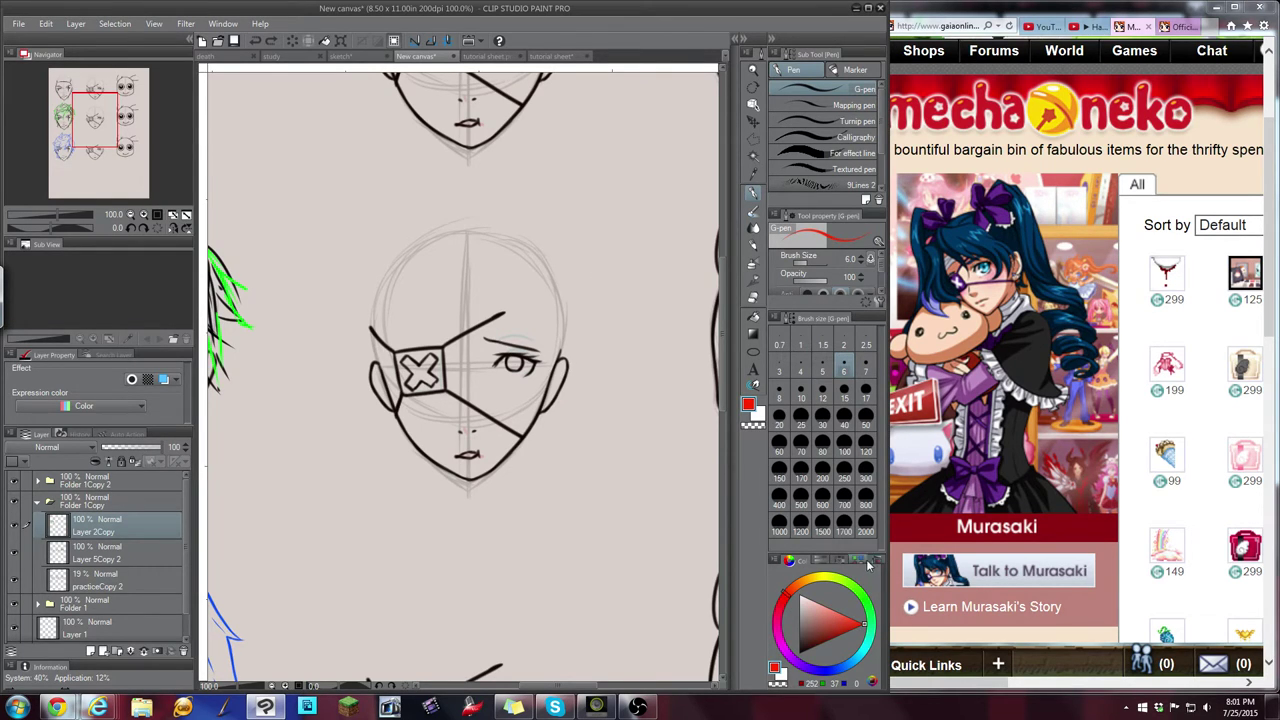
pyautogui.click(550, 274)
pyautogui.moveTo(382, 279); pyautogui.dragTo(442, 243)
pyautogui.moveTo(382, 279)
pyautogui.mouseDown()
pyautogui.moveTo(431, 278)
pyautogui.moveTo(400, 305)
pyautogui.moveTo(380, 301)
pyautogui.mouseUp()
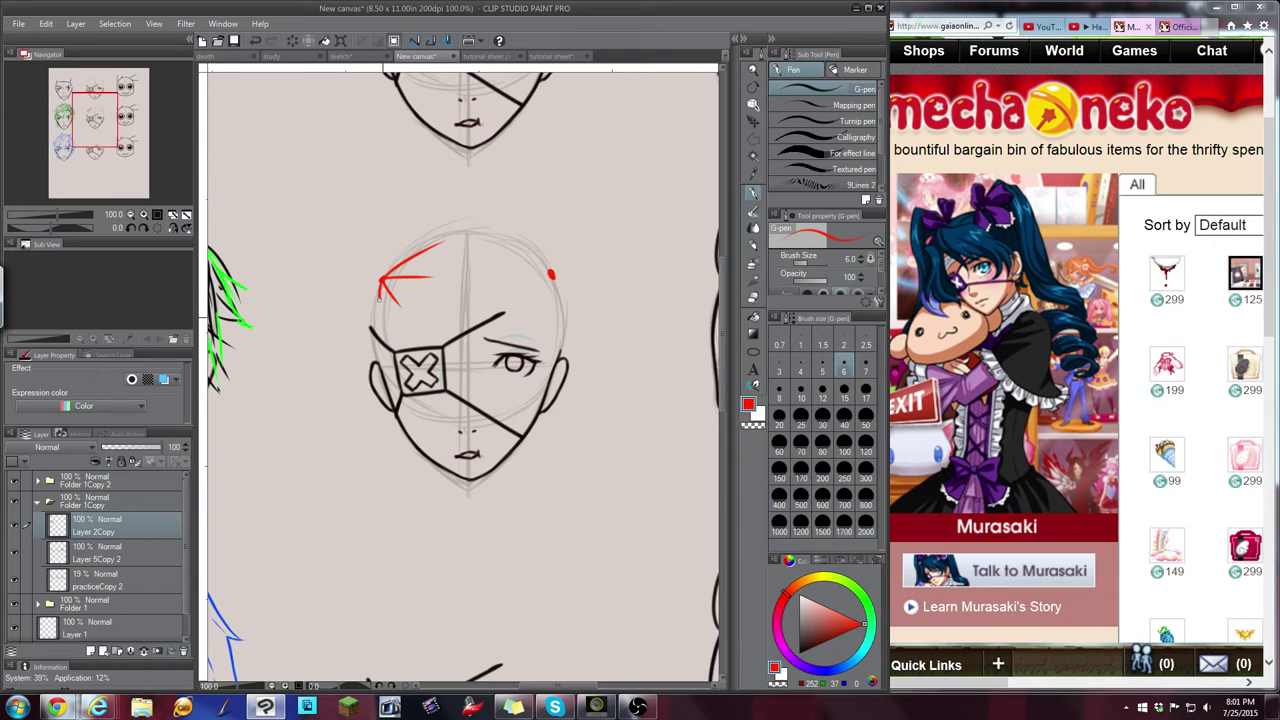
pyautogui.moveTo(550, 273)
pyautogui.mouseDown()
pyautogui.moveTo(497, 254)
pyautogui.moveTo(539, 301)
pyautogui.mouseUp()
# Sketch a red hairline across the forehead above the eyepatch and continue it down both temples toward the ears
pyautogui.moveTo(452, 296); pyautogui.dragTo(528, 283)
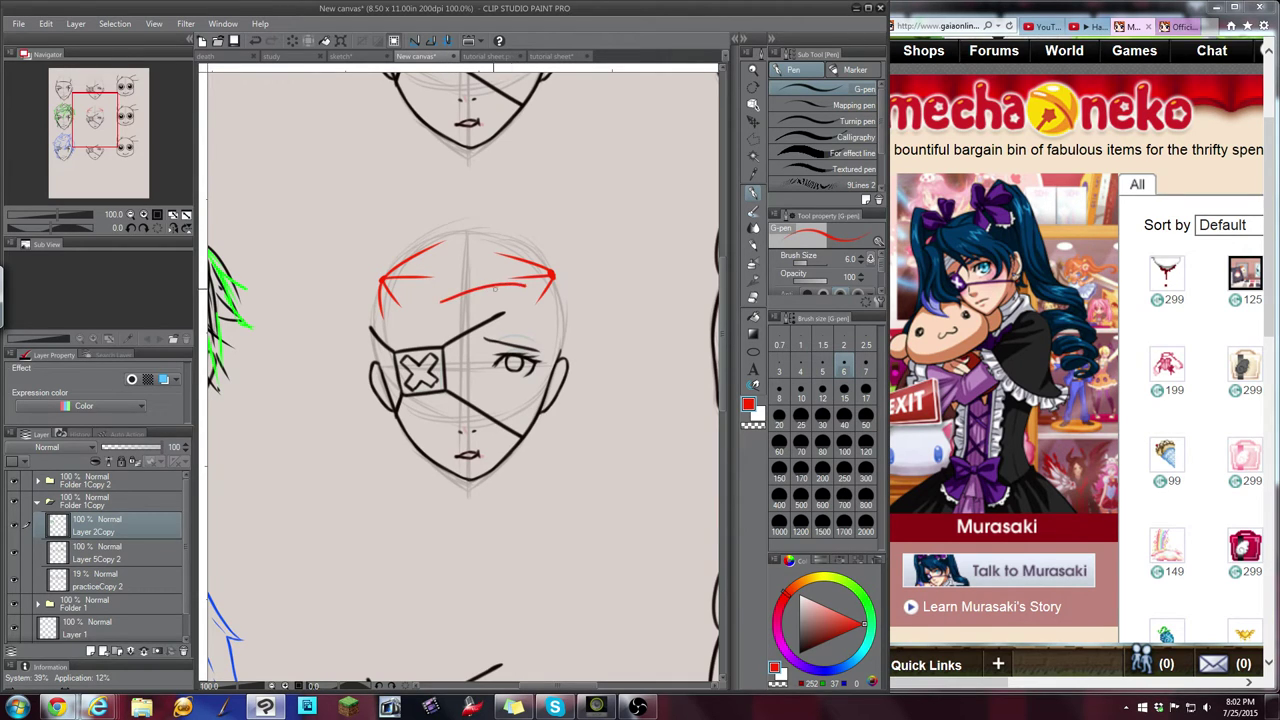
pyautogui.hotkey('ctrl', 'z')
pyautogui.moveTo(430, 303); pyautogui.dragTo(519, 294)
pyautogui.moveTo(415, 308); pyautogui.dragTo(398, 313)
pyautogui.moveTo(527, 306); pyautogui.dragTo(550, 360)
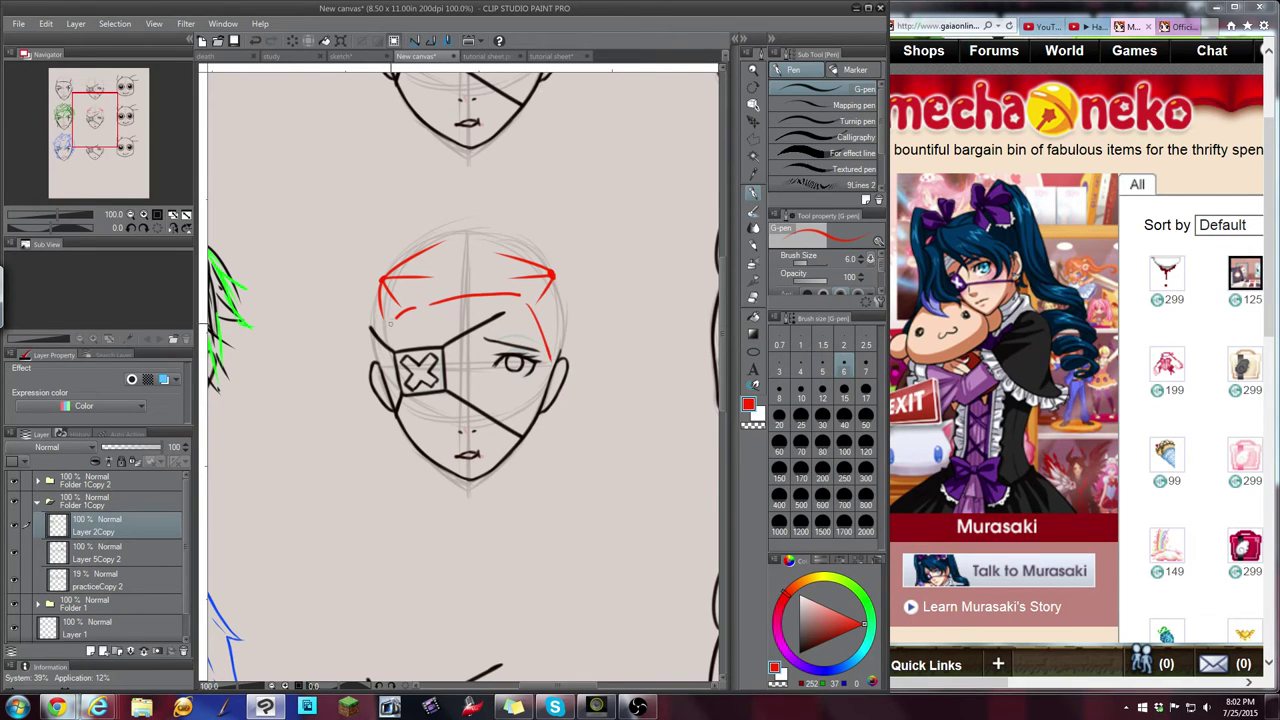
pyautogui.moveTo(390, 322); pyautogui.dragTo(382, 356)
# Sketch red bangs sweeping from the forehead toward the right eye, with longer side strands running down to the right ear
pyautogui.moveTo(430, 302)
pyautogui.mouseDown()
pyautogui.moveTo(427, 271)
pyautogui.moveTo(496, 362)
pyautogui.mouseUp()
pyautogui.hotkey('ctrl', 'z')
pyautogui.moveTo(463, 312); pyautogui.dragTo(496, 350)
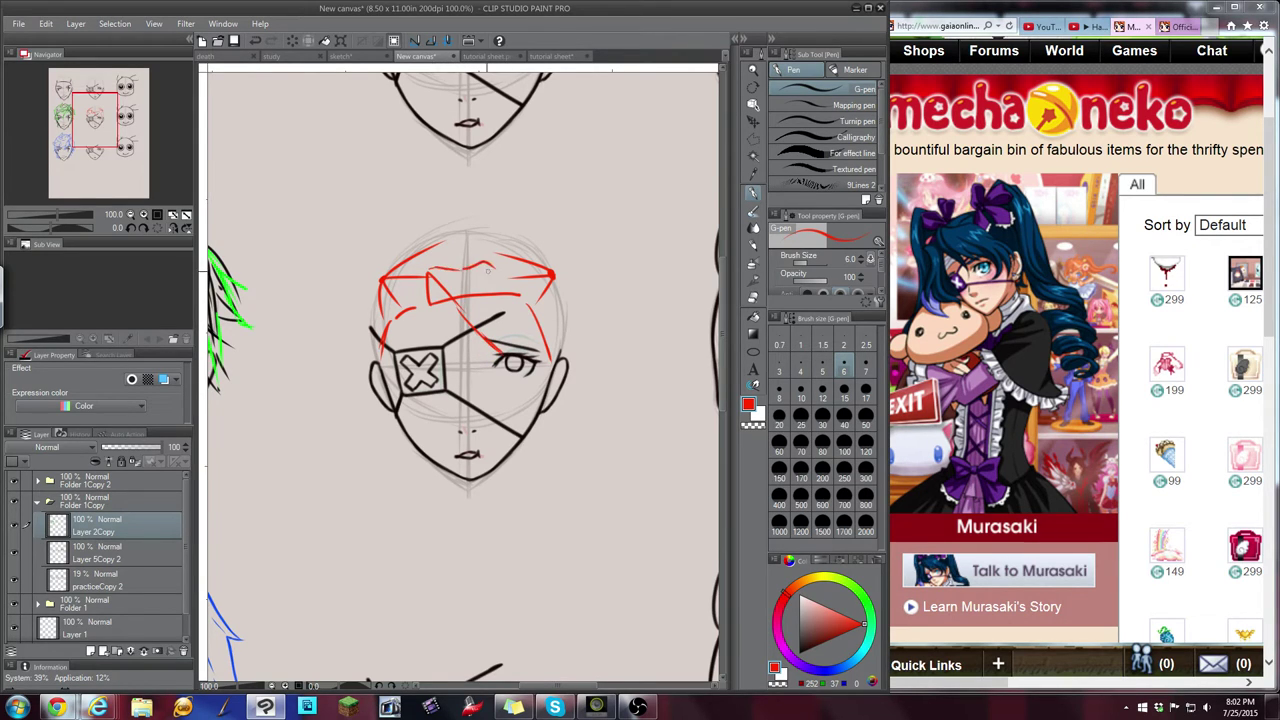
pyautogui.hotkey('ctrl', 'z')
pyautogui.moveTo(432, 271)
pyautogui.mouseDown()
pyautogui.moveTo(514, 276)
pyautogui.moveTo(538, 350)
pyautogui.mouseUp()
pyautogui.moveTo(517, 289)
pyautogui.mouseDown()
pyautogui.moveTo(562, 357)
pyautogui.moveTo(544, 403)
pyautogui.mouseUp()
pyautogui.moveTo(526, 330); pyautogui.dragTo(546, 400)
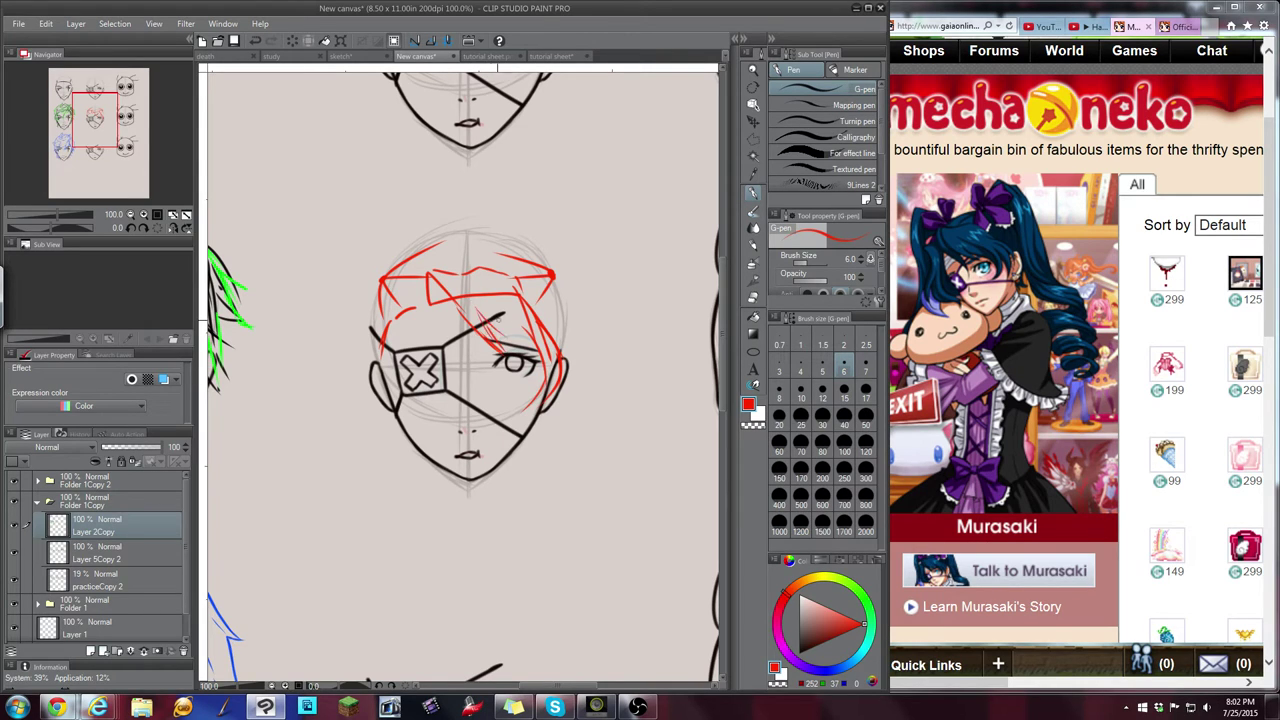
# Sketch red side hair strands falling from the hairline over the eyepatch strap and ear of the middle eyepatch head
pyautogui.moveTo(492, 322); pyautogui.dragTo(532, 349)
pyautogui.hotkey('ctrl', 'z')
pyautogui.moveTo(405, 287); pyautogui.dragTo(420, 302)
pyautogui.moveTo(406, 287)
pyautogui.mouseDown()
pyautogui.moveTo(395, 327)
pyautogui.moveTo(391, 299)
pyautogui.moveTo(384, 364)
pyautogui.mouseUp()
pyautogui.moveTo(392, 318)
pyautogui.mouseDown()
pyautogui.moveTo(382, 406)
pyautogui.moveTo(418, 434)
pyautogui.mouseUp()
pyautogui.moveTo(409, 314); pyautogui.dragTo(400, 370)
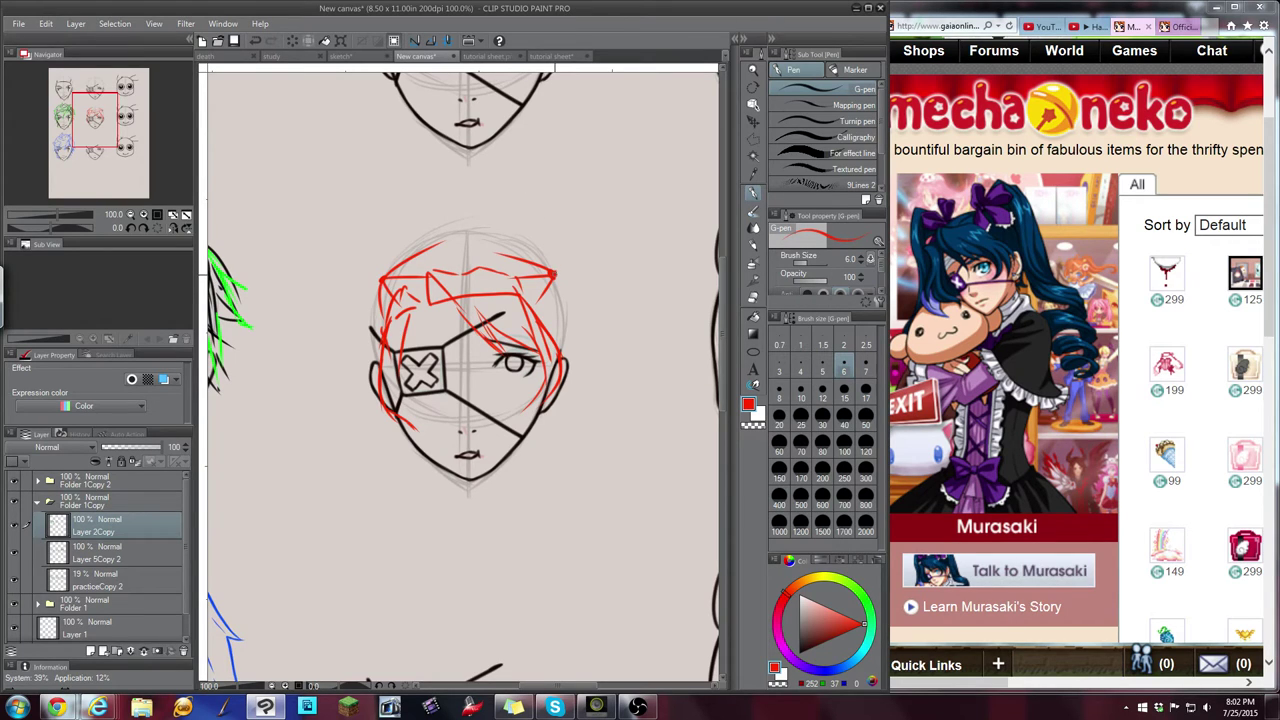
# Sketch the outlines of two long red pigtails on both sides of the head, flaring into pointed curls below the chin
pyautogui.moveTo(553, 272)
pyautogui.mouseDown()
pyautogui.moveTo(558, 240)
pyautogui.moveTo(604, 254)
pyautogui.moveTo(631, 505)
pyautogui.moveTo(684, 528)
pyautogui.moveTo(592, 586)
pyautogui.moveTo(654, 612)
pyautogui.mouseUp()
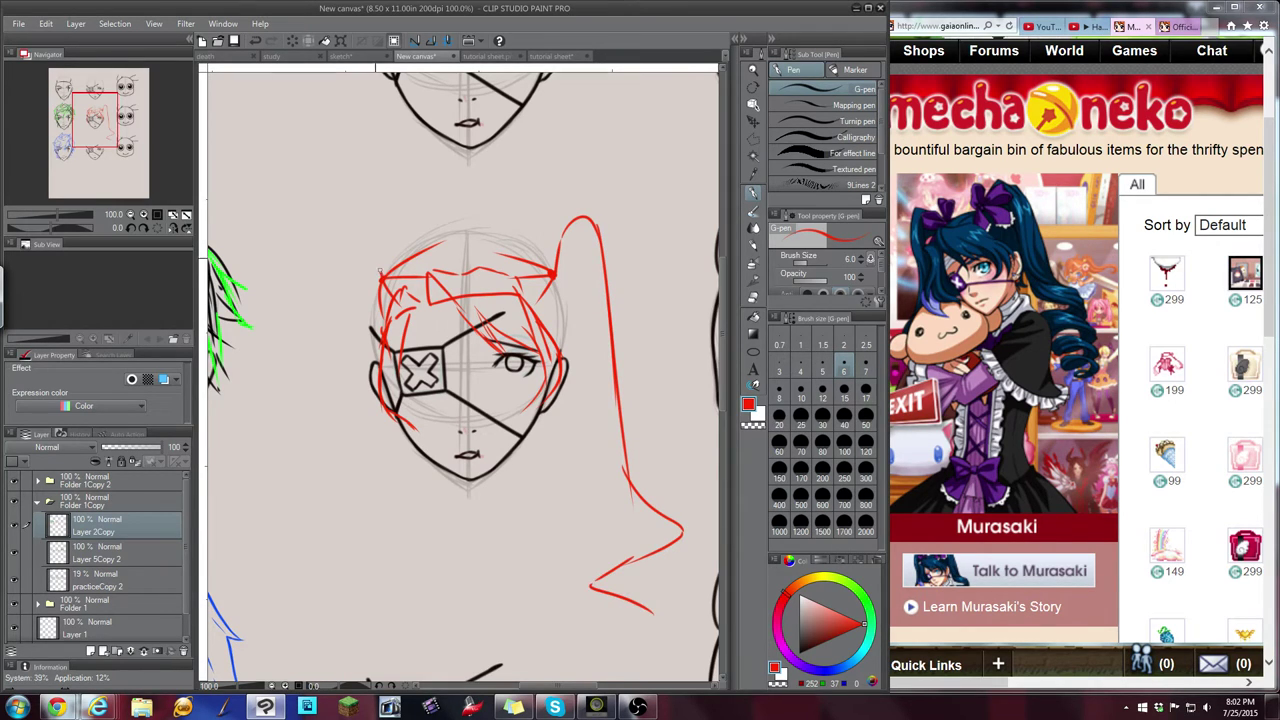
pyautogui.moveTo(381, 280)
pyautogui.mouseDown()
pyautogui.moveTo(361, 238)
pyautogui.moveTo(342, 258)
pyautogui.moveTo(337, 336)
pyautogui.mouseUp()
pyautogui.moveTo(340, 267); pyautogui.dragTo(324, 458)
pyautogui.moveTo(334, 355)
pyautogui.mouseDown()
pyautogui.moveTo(332, 488)
pyautogui.moveTo(288, 525)
pyautogui.moveTo(295, 562)
pyautogui.moveTo(334, 578)
pyautogui.moveTo(353, 612)
pyautogui.mouseUp()
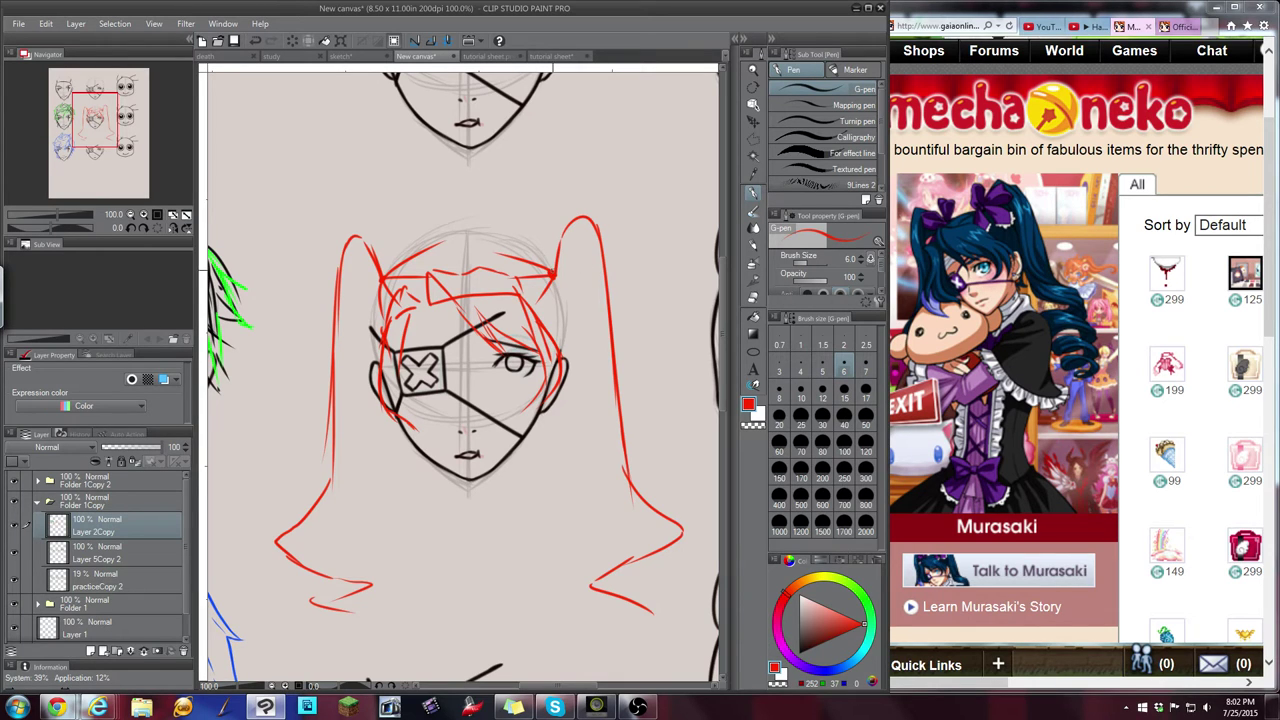
# Sketch the upper loops of a red ribbon bow at the base of the pigtail on the uncovered-eye side
pyautogui.moveTo(553, 271); pyautogui.dragTo(527, 251)
pyautogui.click(143, 214)
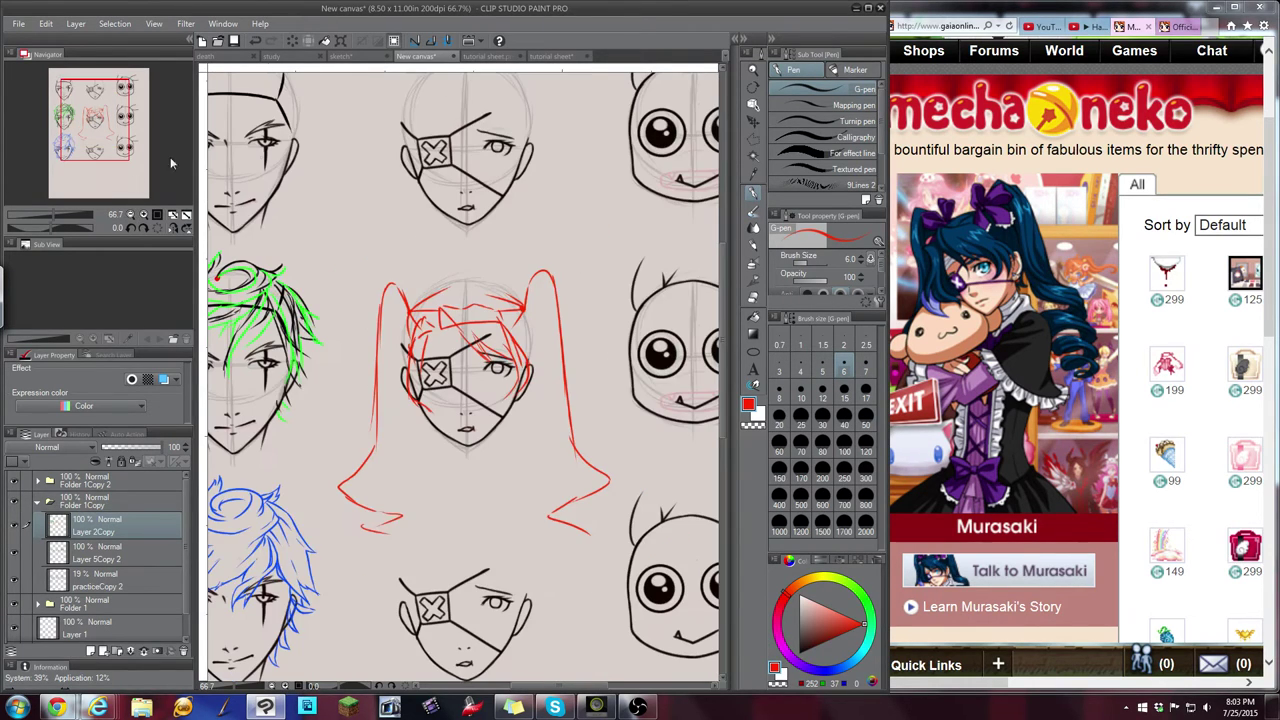
pyautogui.scroll(7, 524, 298)
pyautogui.moveTo(528, 317)
pyautogui.mouseDown()
pyautogui.moveTo(526, 273)
pyautogui.moveTo(543, 266)
pyautogui.moveTo(570, 323)
pyautogui.moveTo(559, 339)
pyautogui.moveTo(513, 296)
pyautogui.moveTo(508, 269)
pyautogui.moveTo(492, 275)
pyautogui.moveTo(487, 304)
pyautogui.moveTo(514, 321)
pyautogui.moveTo(544, 294)
pyautogui.moveTo(501, 289)
pyautogui.mouseUp()
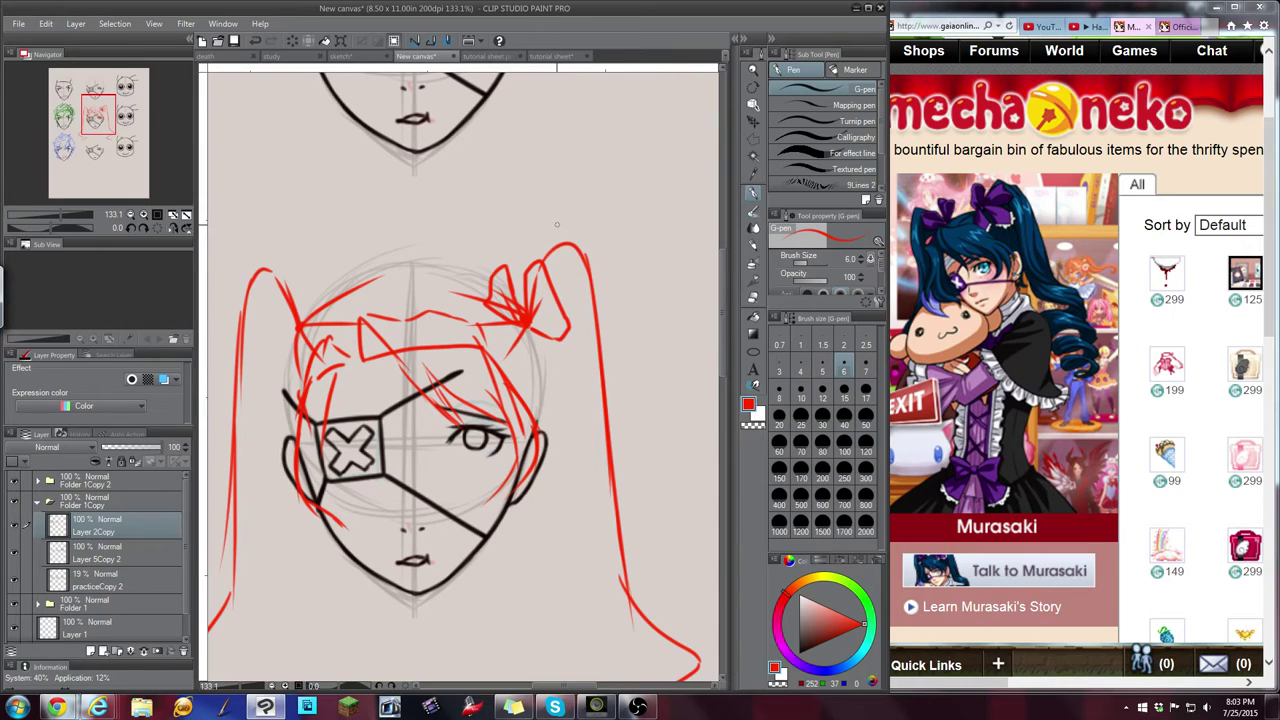
# In the browser, reload the fanart workshop forum thread, read the newest replies, and bring back the Mecha Neko reference page
pyautogui.click(1177, 26)
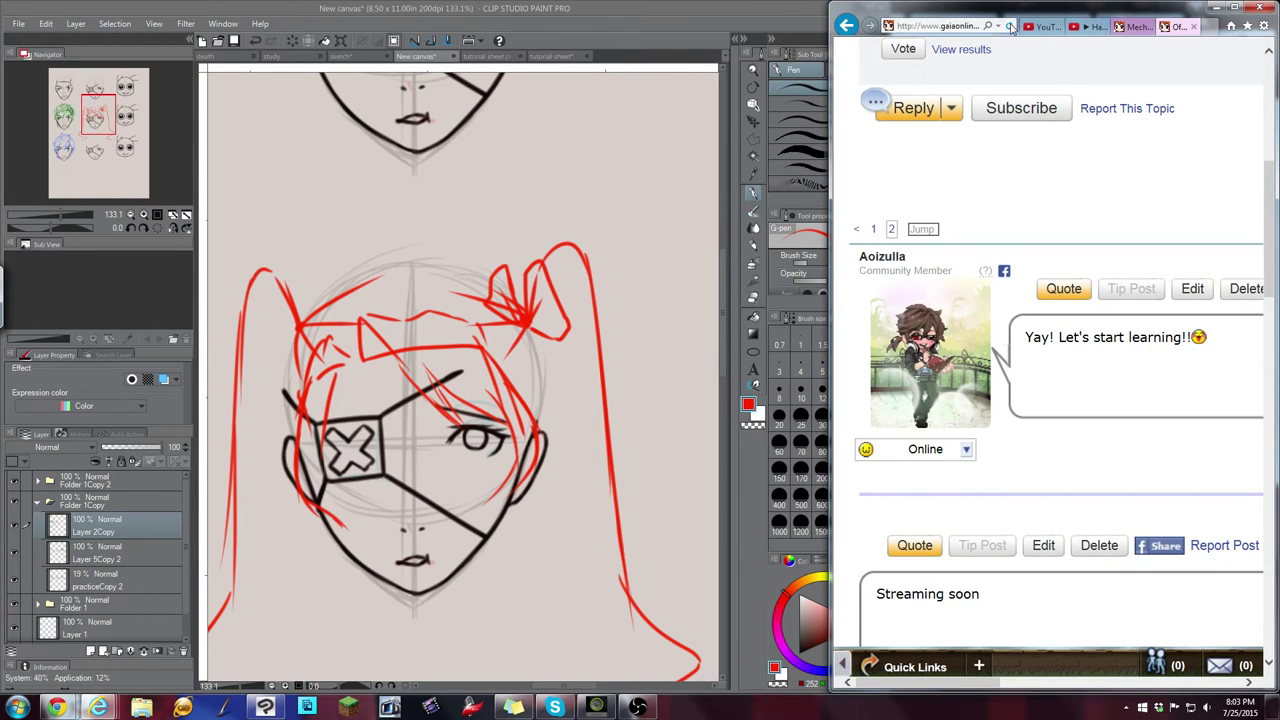
pyautogui.click(1010, 27)
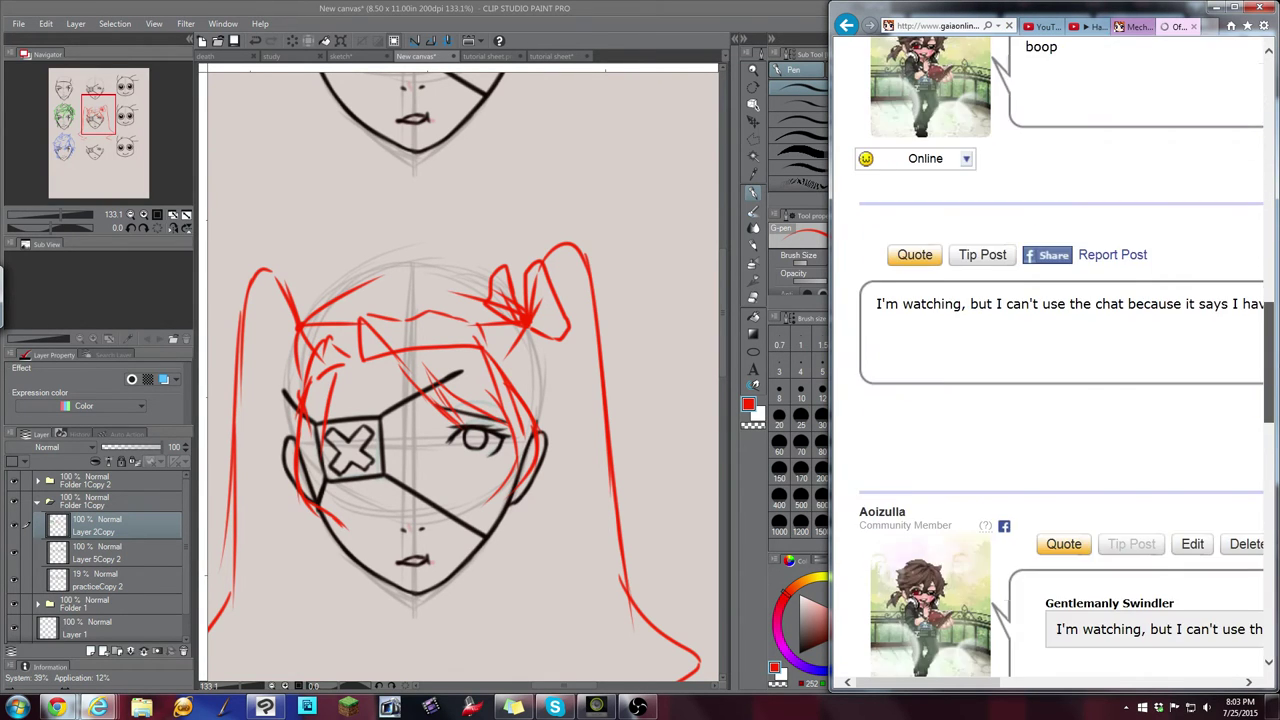
pyautogui.moveTo(1269, 460); pyautogui.dragTo(1269, 522)
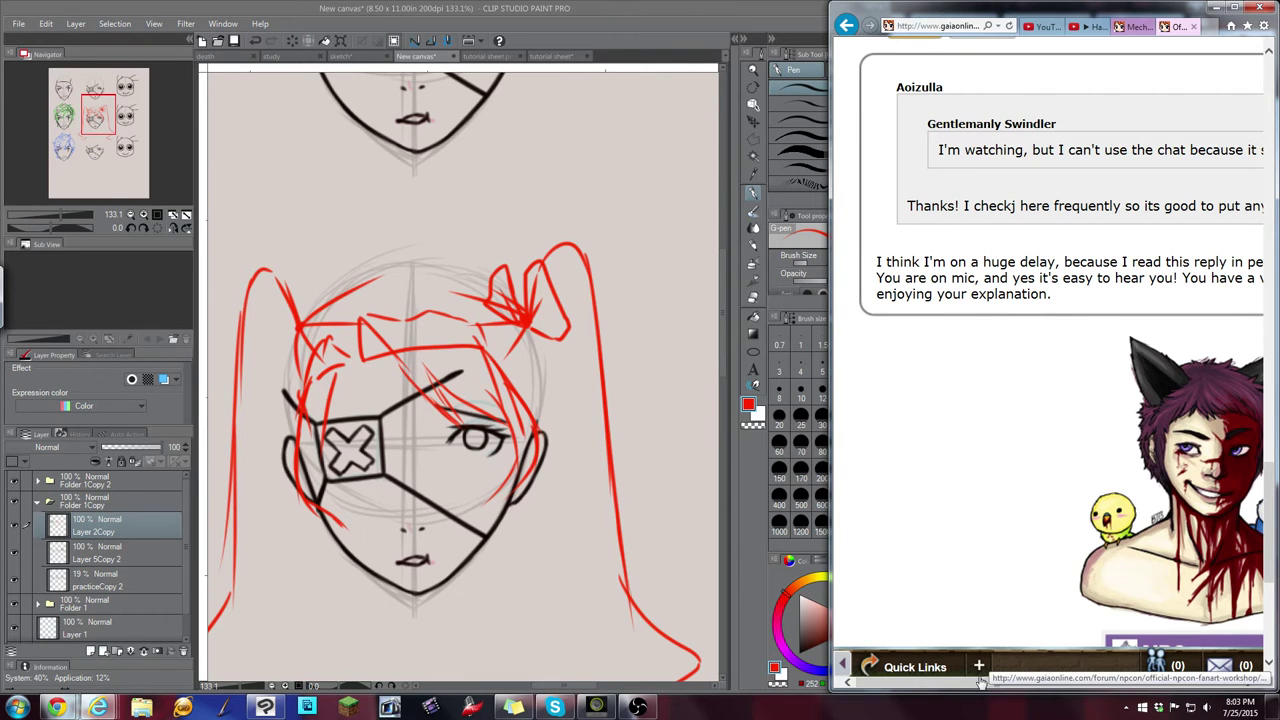
pyautogui.moveTo(982, 686)
pyautogui.mouseDown()
pyautogui.moveTo(1110, 676)
pyautogui.moveTo(966, 695)
pyautogui.mouseUp()
pyautogui.moveTo(1266, 500); pyautogui.dragTo(1251, 450)
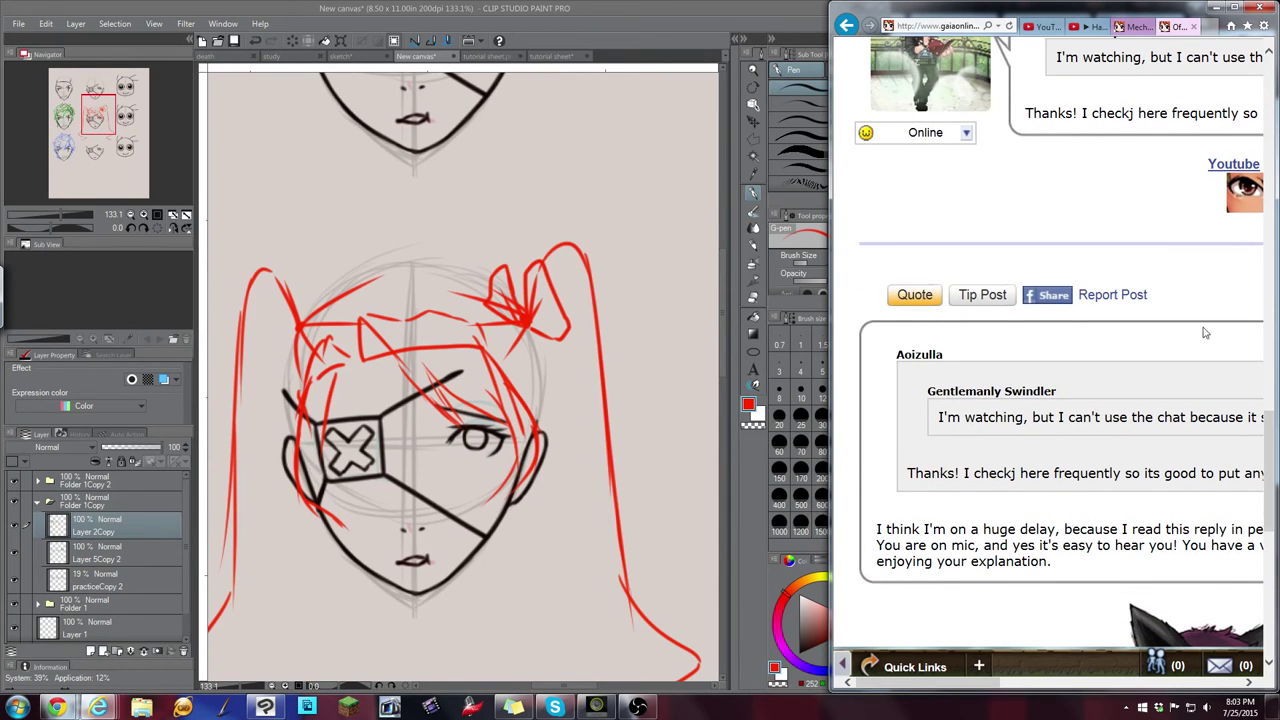
pyautogui.click(1136, 30)
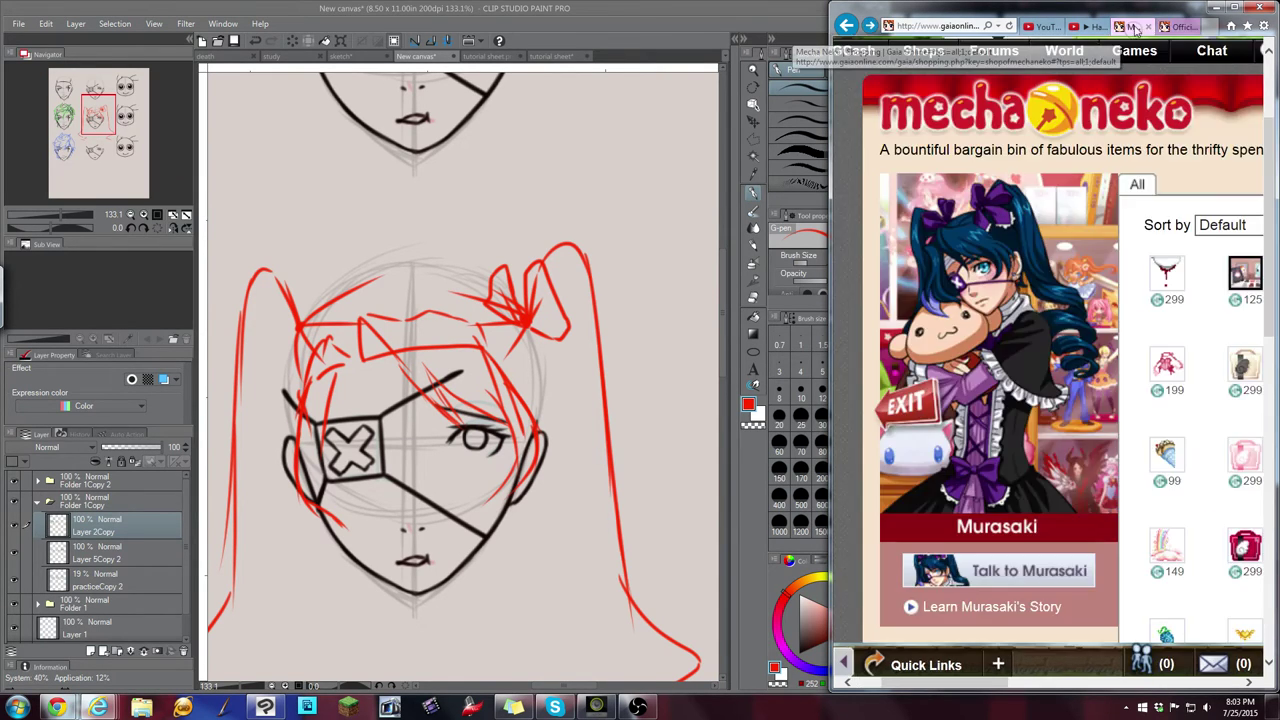
pyautogui.click(678, 29)
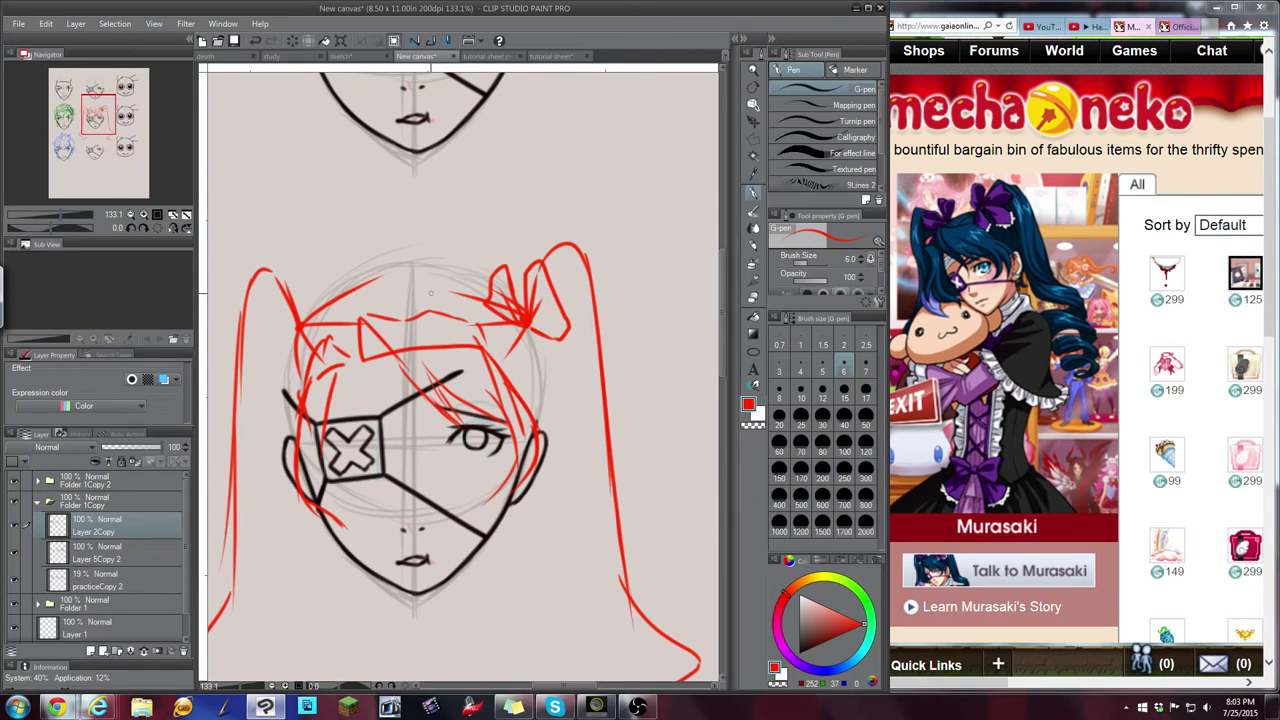
# Sketch a matching bow on the eyepatch-side pigtail, add ribbon tails to both bows, and begin the crown's hair outline and parting
pyautogui.moveTo(300, 322)
pyautogui.mouseDown()
pyautogui.moveTo(325, 282)
pyautogui.moveTo(314, 340)
pyautogui.moveTo(297, 281)
pyautogui.moveTo(275, 300)
pyautogui.moveTo(297, 325)
pyautogui.mouseUp()
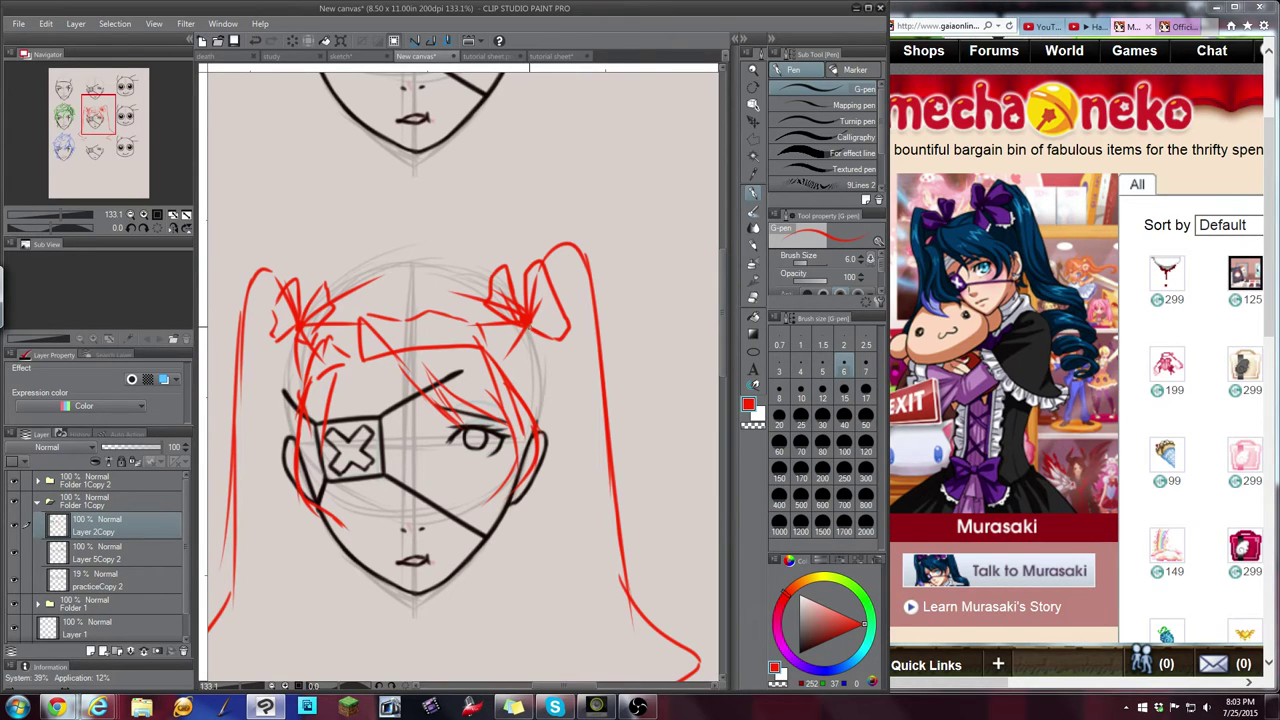
pyautogui.moveTo(530, 326)
pyautogui.mouseDown()
pyautogui.moveTo(542, 378)
pyautogui.moveTo(570, 360)
pyautogui.mouseUp()
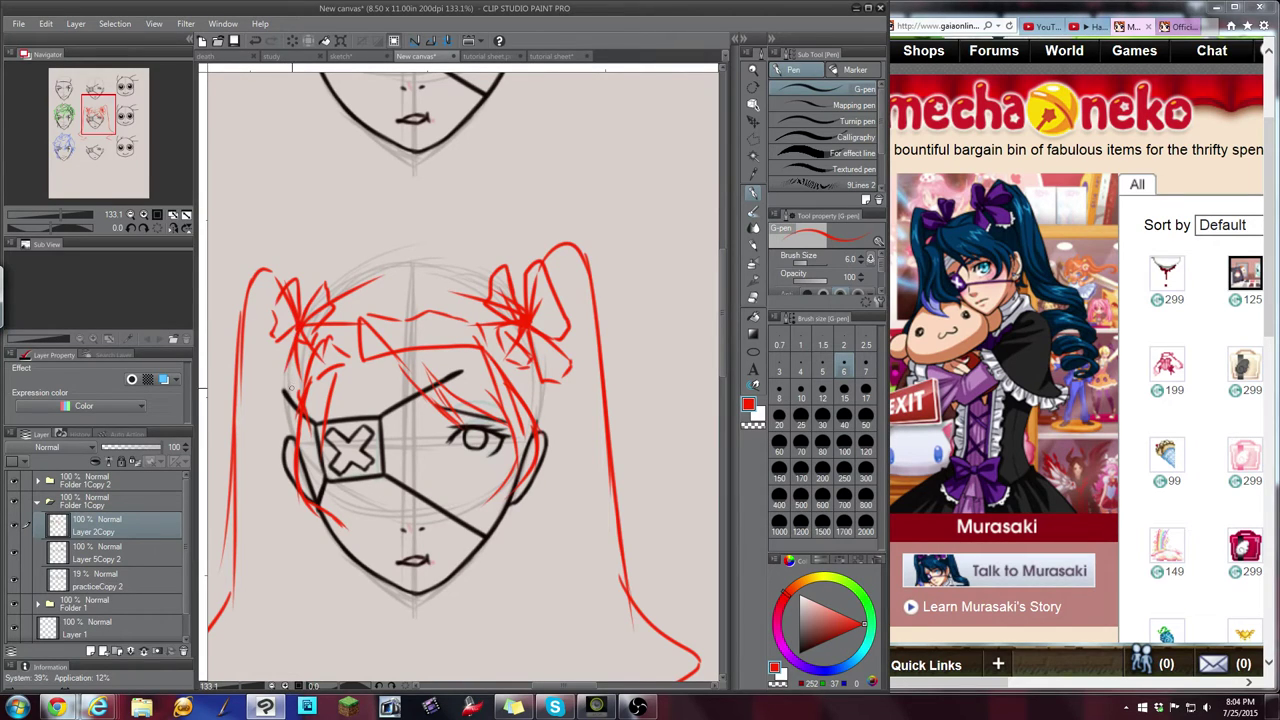
pyautogui.moveTo(305, 331)
pyautogui.mouseDown()
pyautogui.moveTo(300, 361)
pyautogui.moveTo(270, 362)
pyautogui.mouseUp()
pyautogui.moveTo(294, 331); pyautogui.dragTo(273, 381)
pyautogui.moveTo(334, 289)
pyautogui.mouseDown()
pyautogui.moveTo(387, 267)
pyautogui.moveTo(419, 270)
pyautogui.moveTo(407, 302)
pyautogui.mouseUp()
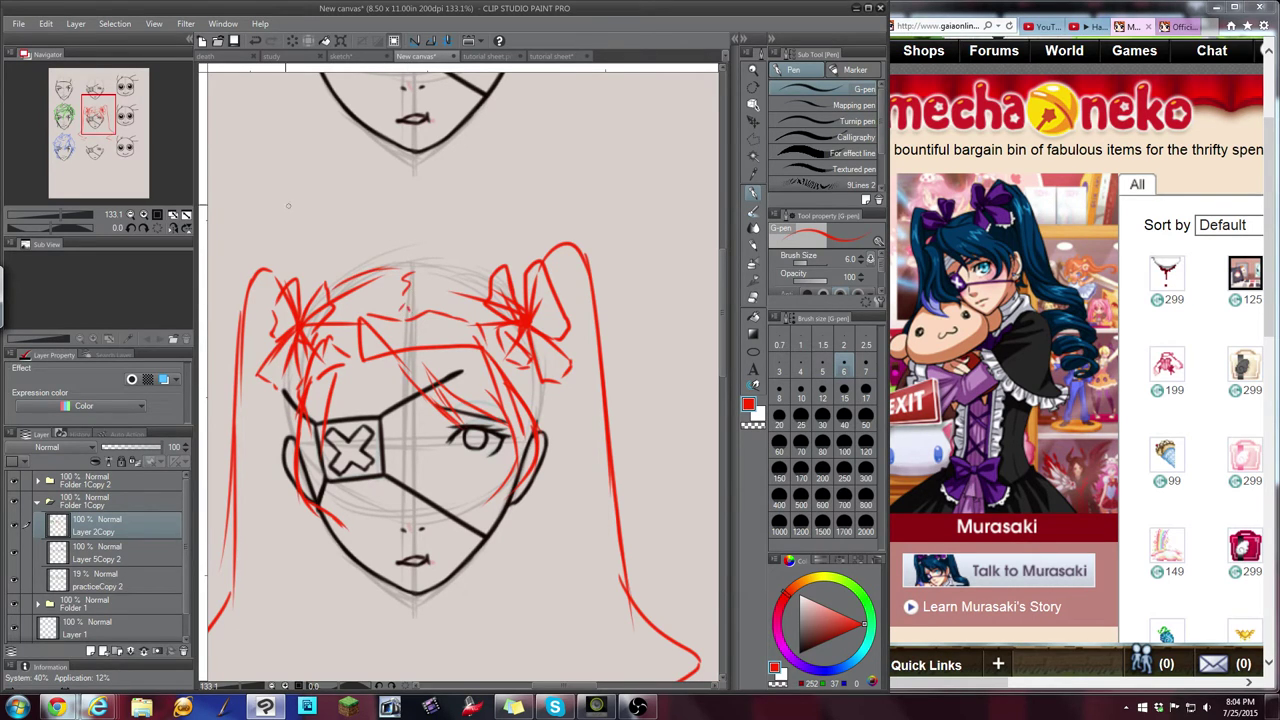
# Check the Hair Tutorial live stream page on YouTube and return to the Mecha Neko reference page
pyautogui.moveTo(97, 113); pyautogui.dragTo(96, 110)
pyautogui.click(1086, 28)
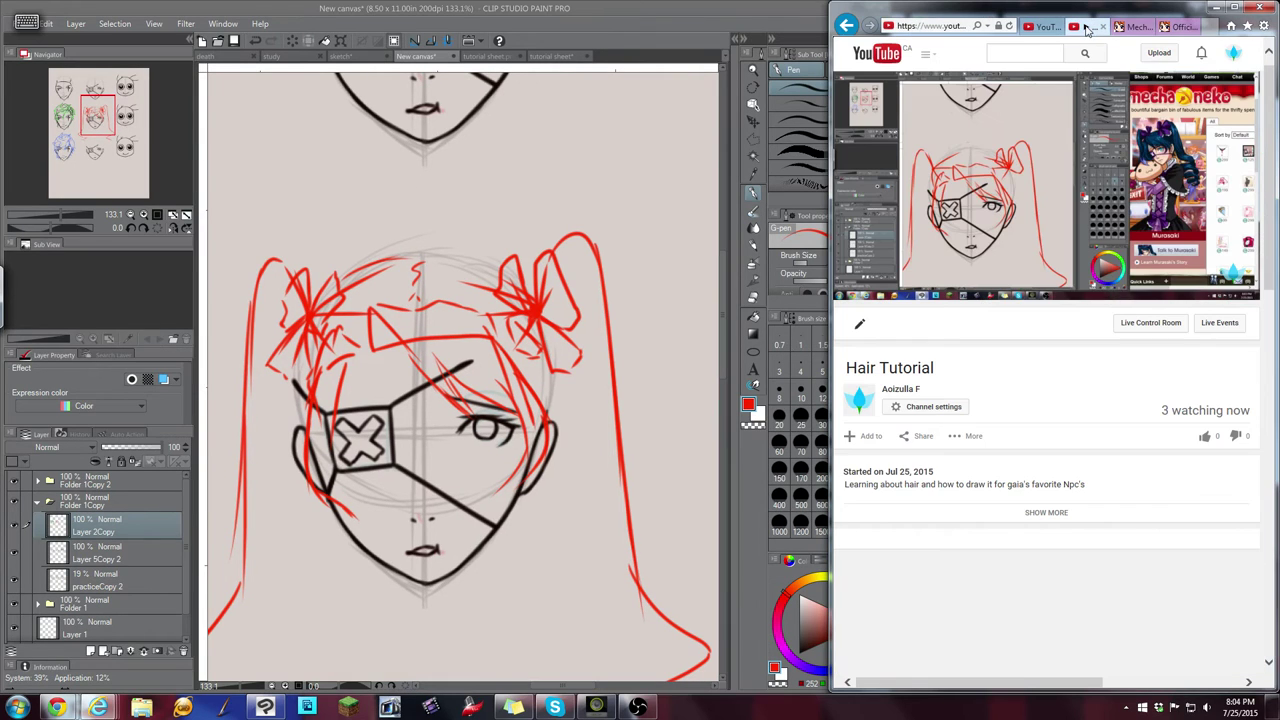
pyautogui.click(1135, 27)
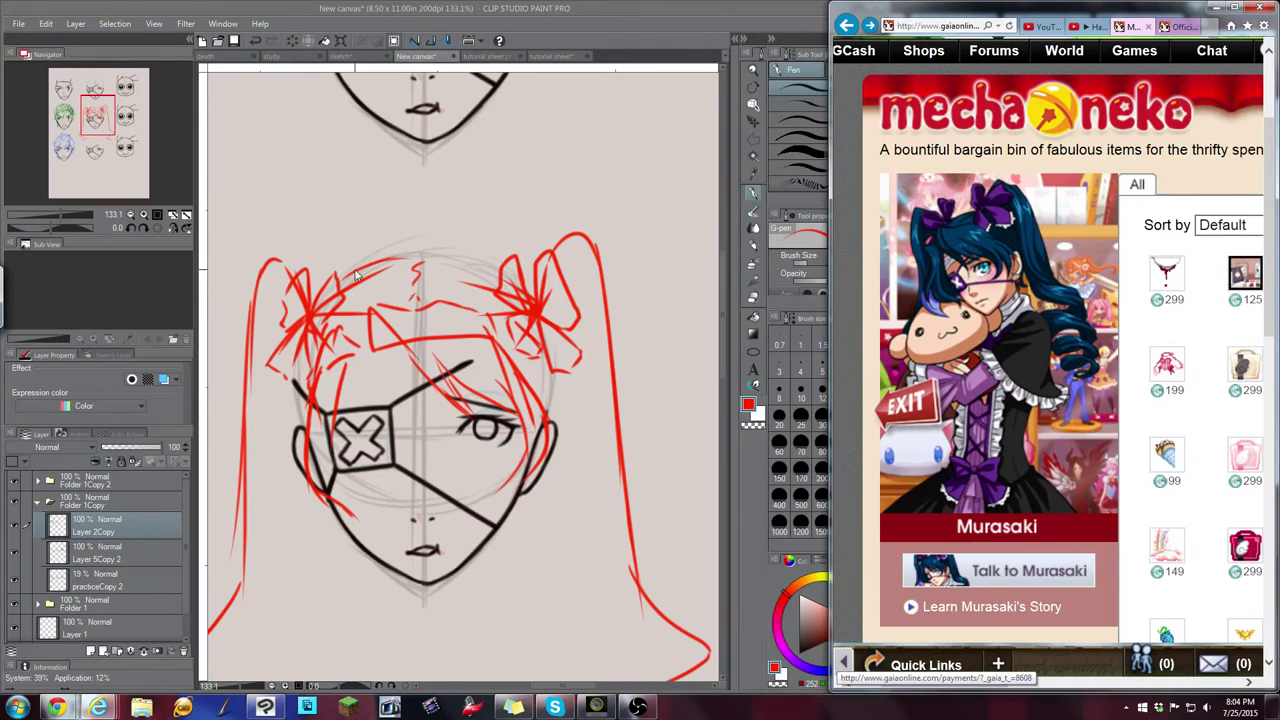
# Complete the red hair outline across the crown from one bow to the other
pyautogui.click(636, 32)
pyautogui.moveTo(336, 278)
pyautogui.mouseDown()
pyautogui.moveTo(385, 255)
pyautogui.moveTo(491, 254)
pyautogui.moveTo(339, 297)
pyautogui.mouseUp()
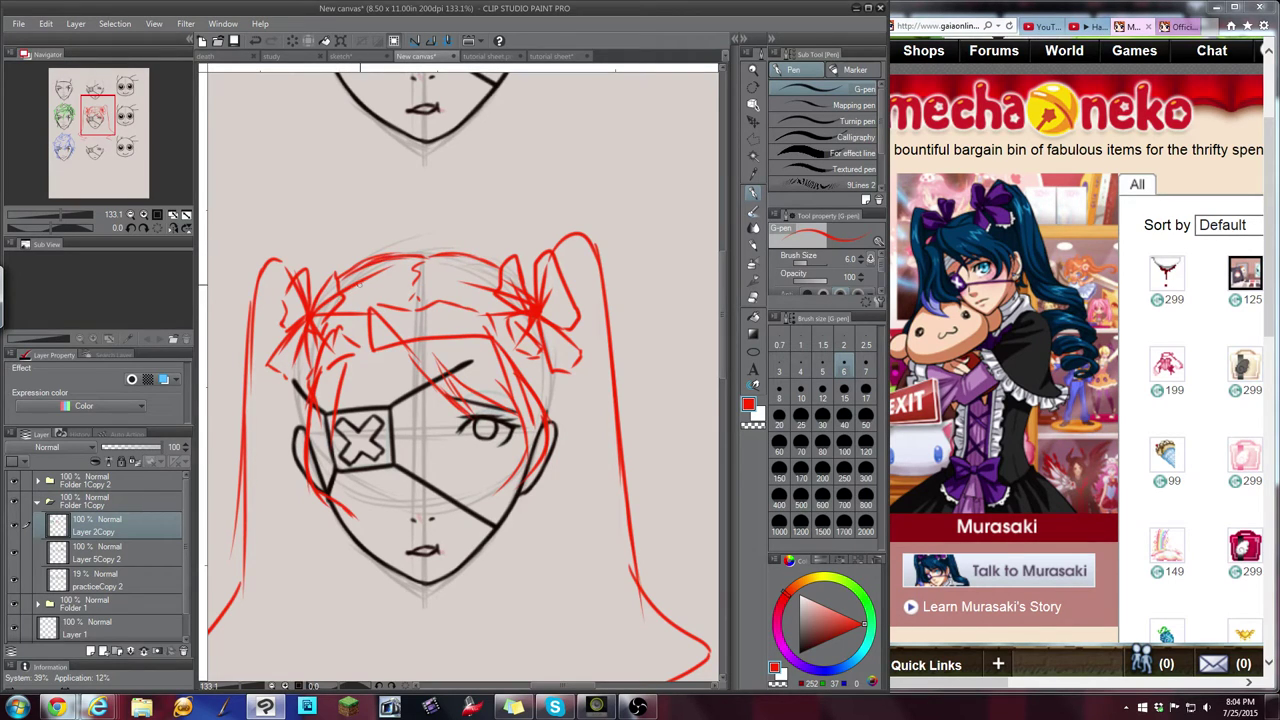
# Duplicate the red hair sketch layer, Layer 2Copy, and move the duplicate into Folder 1Copy 2
pyautogui.moveTo(98, 115); pyautogui.dragTo(95, 119)
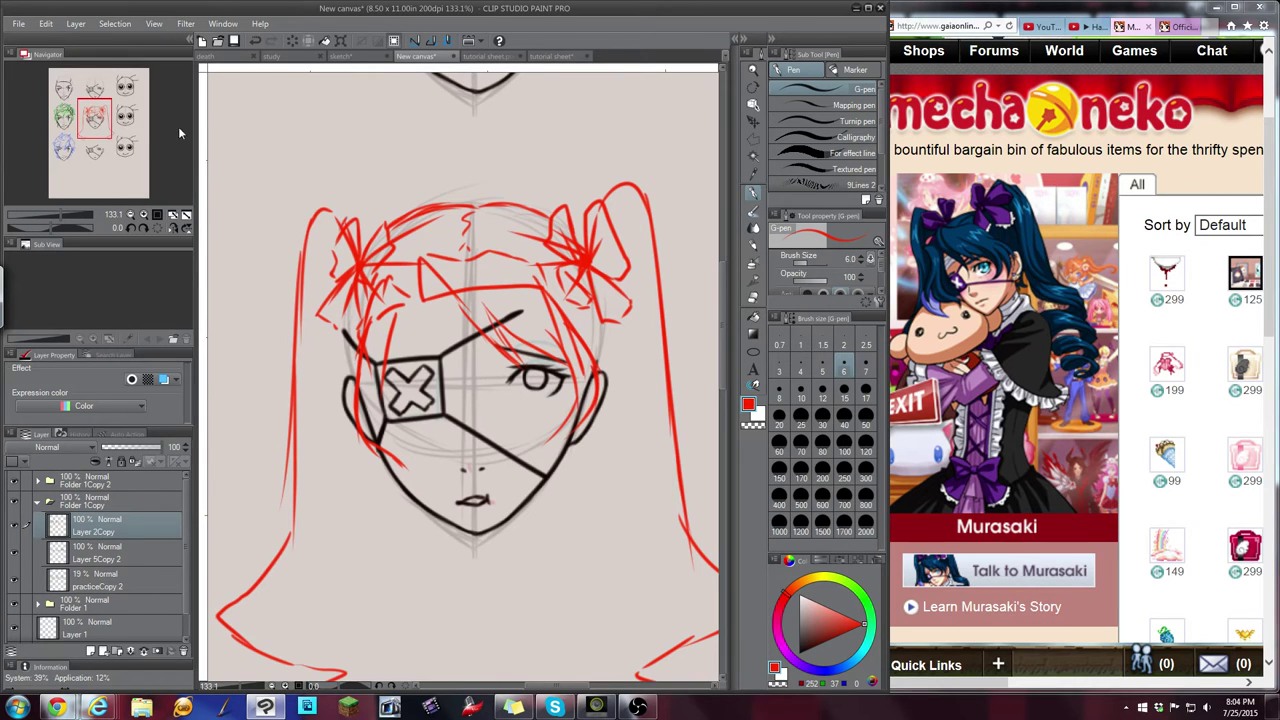
pyautogui.click(131, 215)
pyautogui.click(131, 215)
pyautogui.click(131, 215)
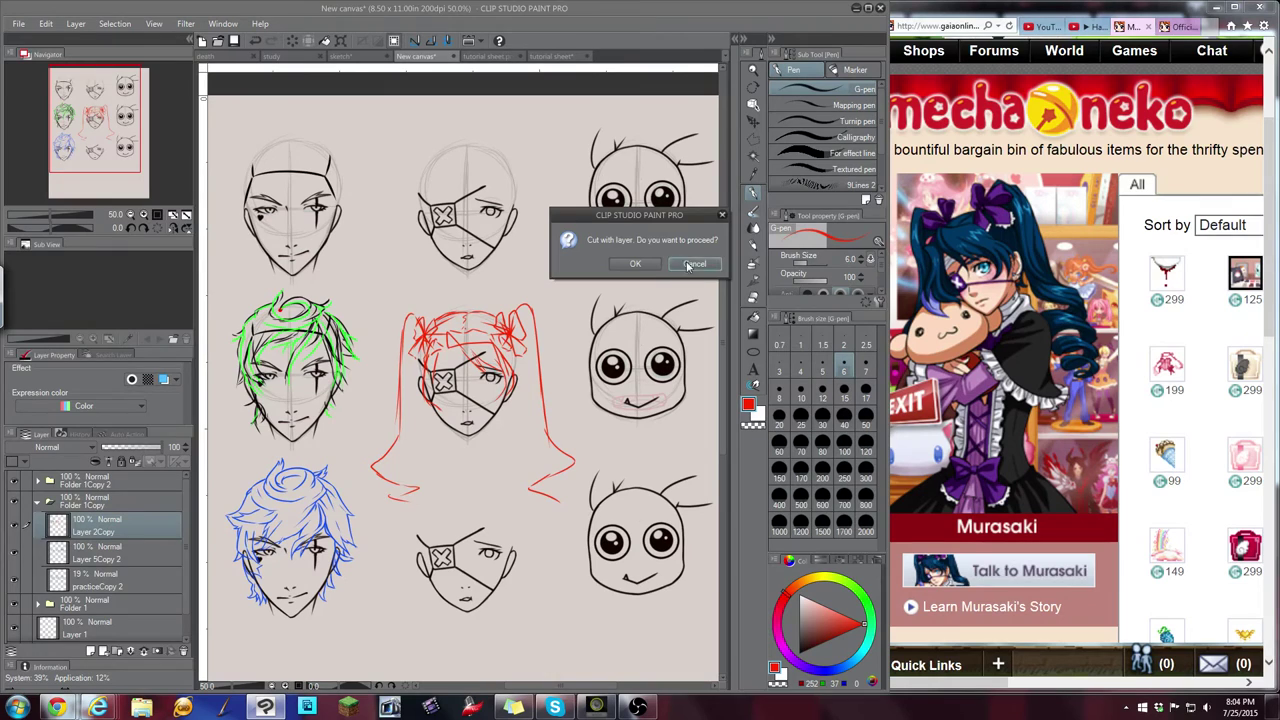
pyautogui.hotkey('ctrl', 'c')
pyautogui.hotkey('ctrl', 'v')
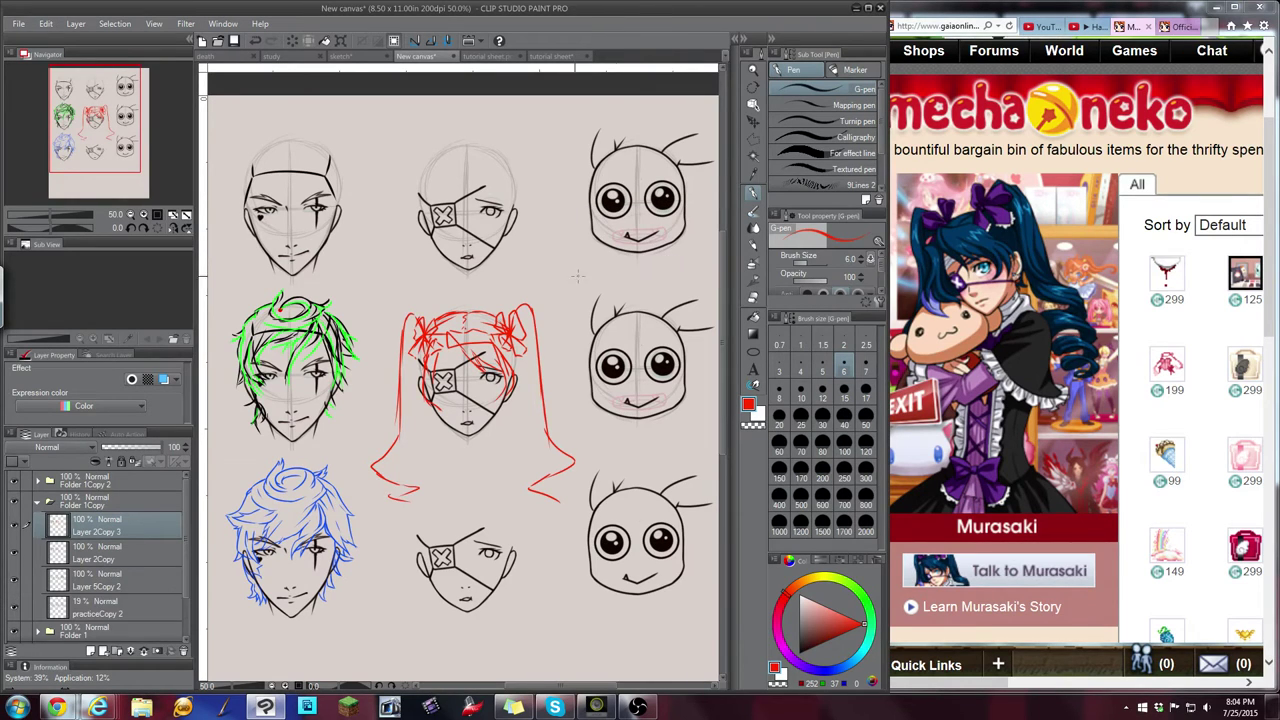
pyautogui.moveTo(70, 528); pyautogui.dragTo(60, 486)
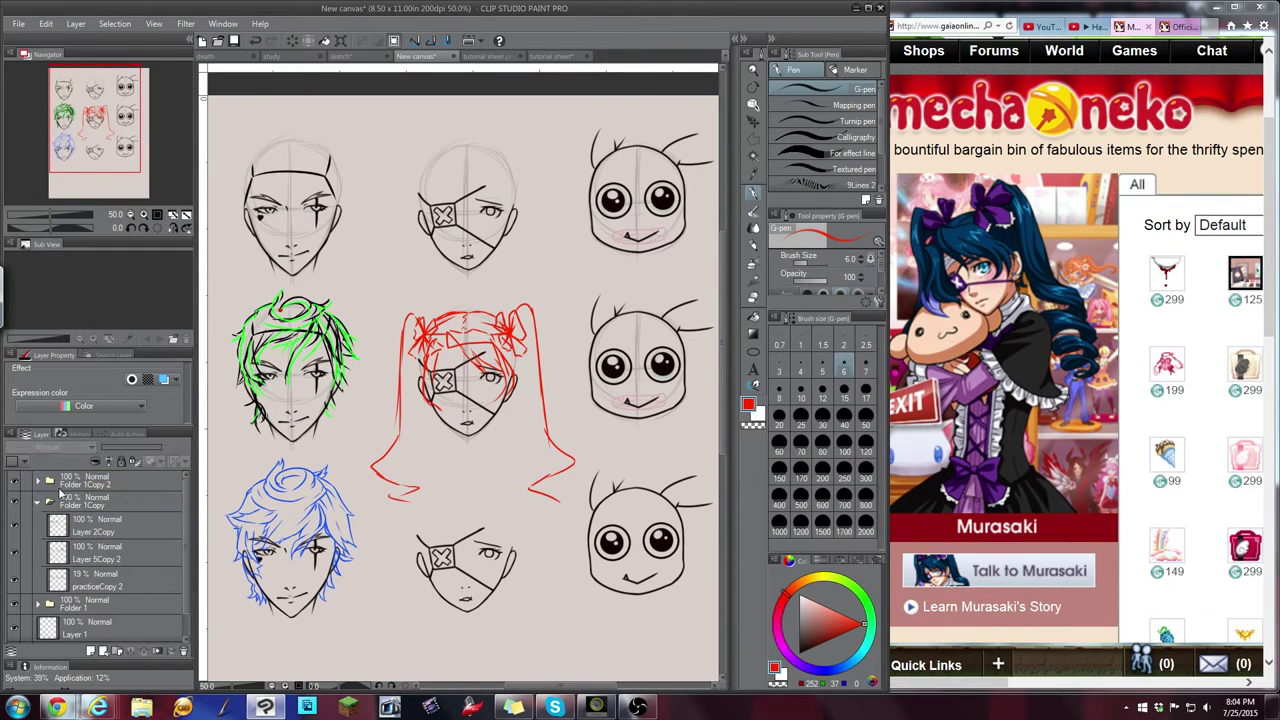
pyautogui.click(38, 605)
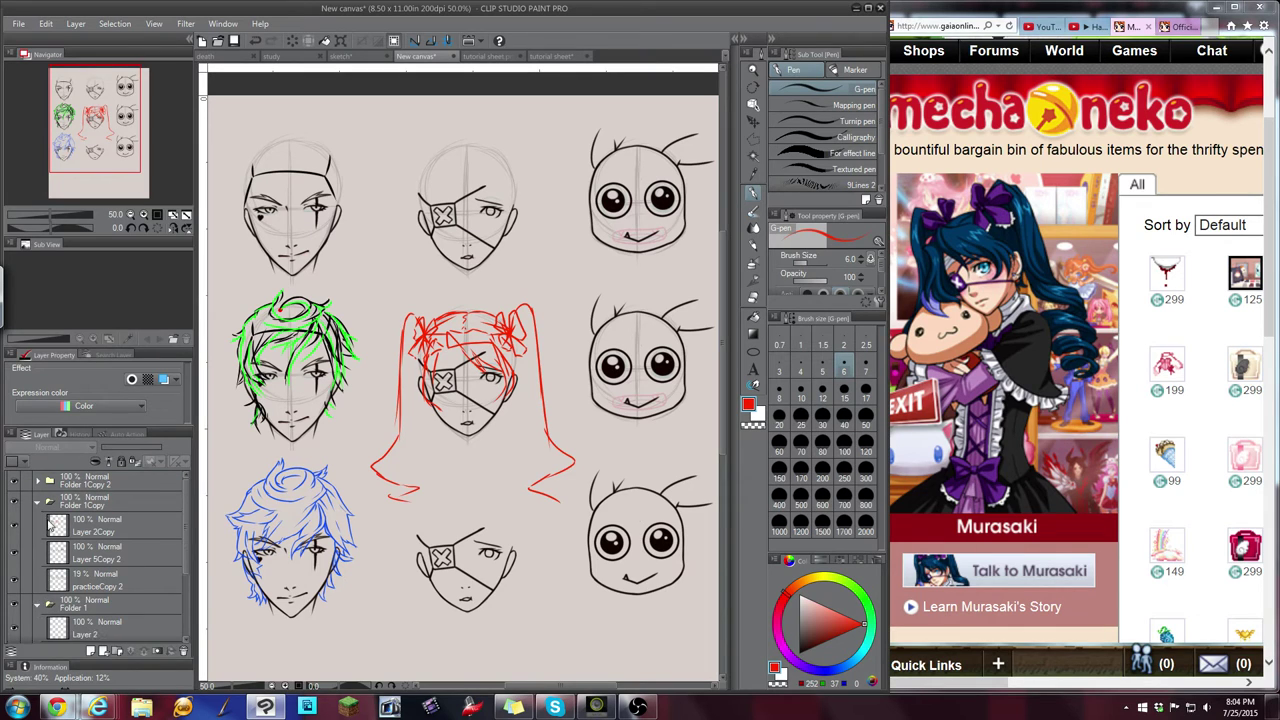
pyautogui.click(15, 526)
pyautogui.click(89, 521)
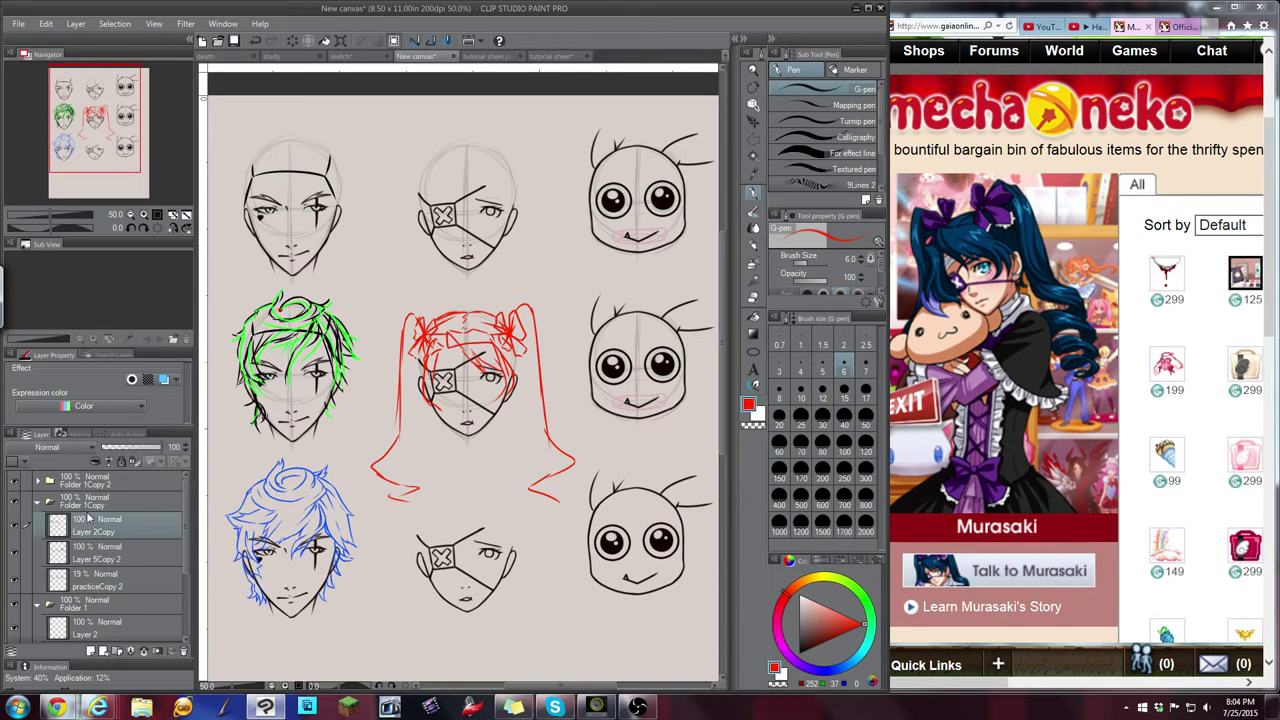
pyautogui.moveTo(436, 356); pyautogui.dragTo(435, 444)
pyautogui.hotkey('ctrl', 'z')
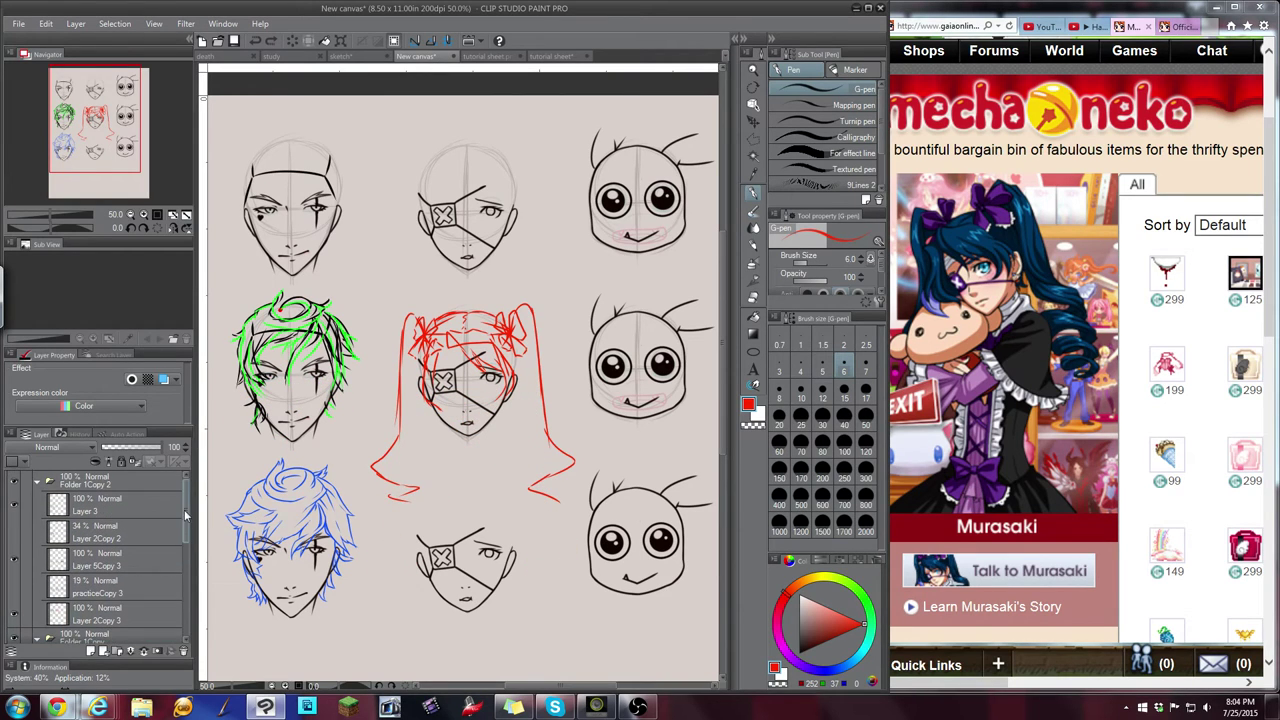
# Show the 34% opacity Layer 2Copy 2 in Folder 1Copy 2 and delete the duplicate Layer 2Copy 3 from that folder
pyautogui.click(17, 533)
pyautogui.click(105, 537)
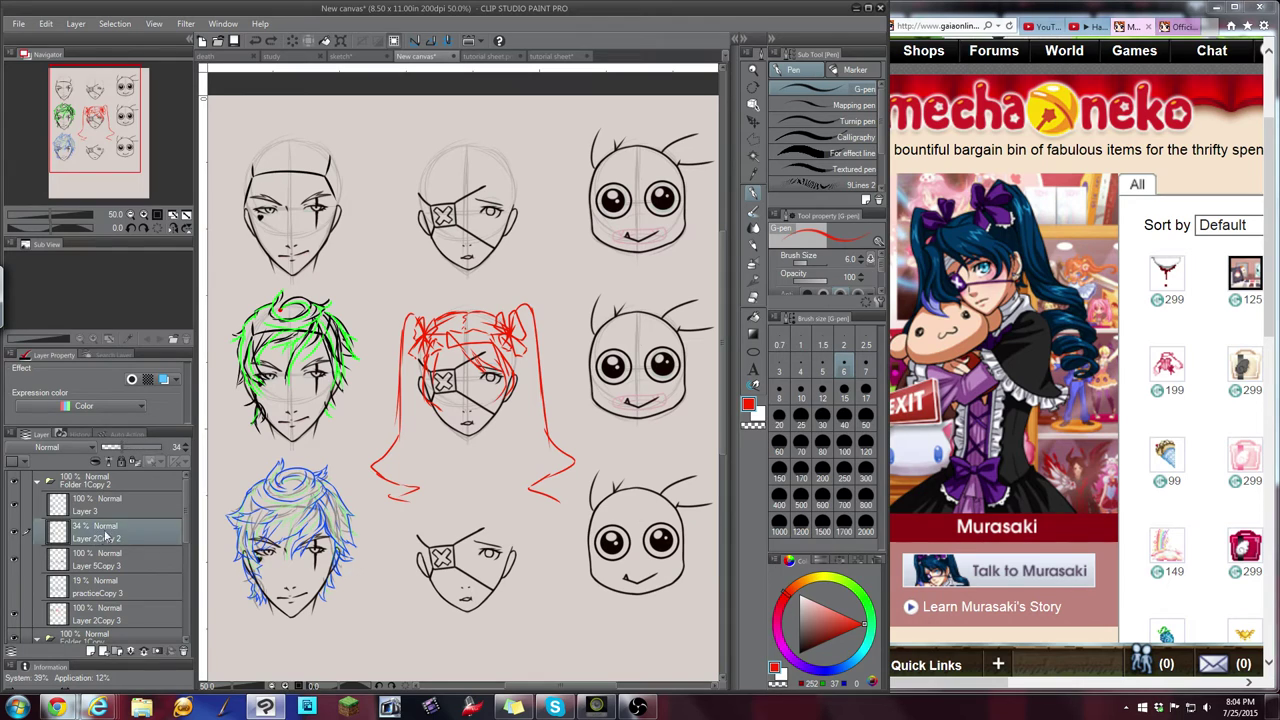
pyautogui.click(105, 510)
pyautogui.scroll(-2, 185, 525)
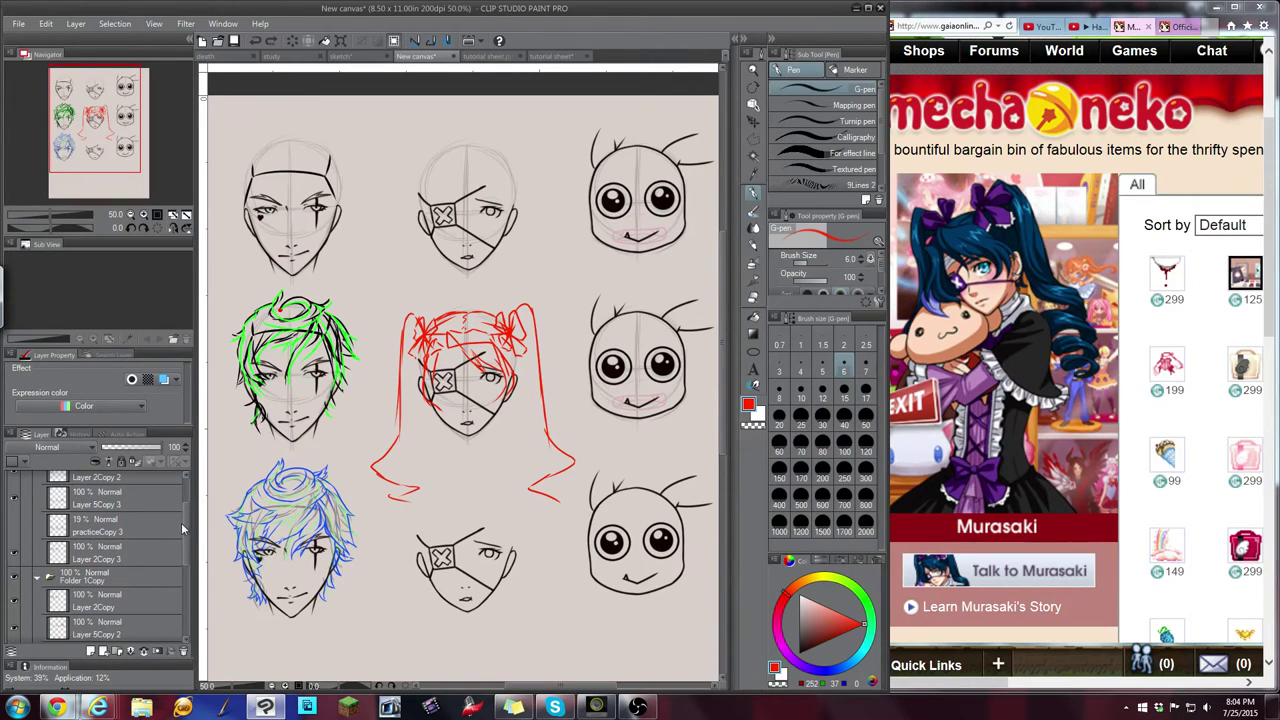
pyautogui.moveTo(185, 525); pyautogui.dragTo(186, 530)
pyautogui.click(147, 564)
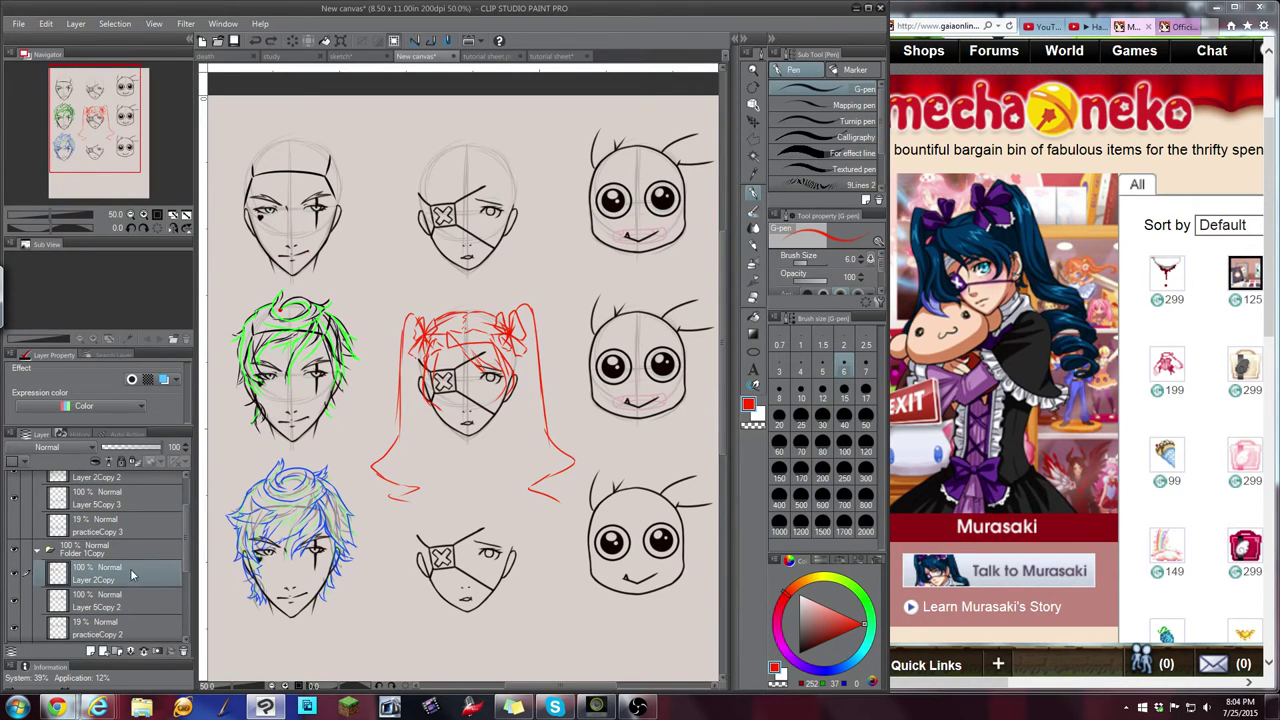
# Duplicate Layer 2Copy from Folder 1Copy and place the duplicate above Layer 3 in Folder 1Copy 2
pyautogui.hotkey('ctrl', 'c')
pyautogui.hotkey('ctrl', 'v')
pyautogui.moveTo(132, 575); pyautogui.dragTo(141, 512)
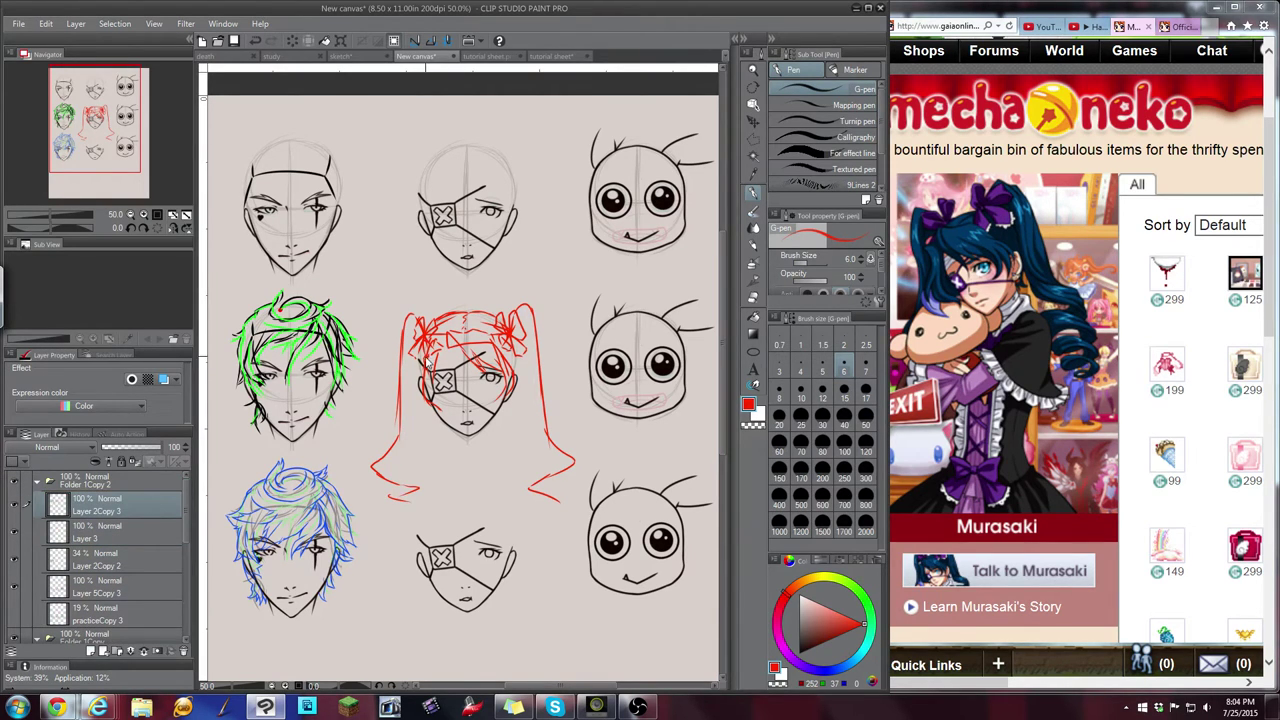
# Move the duplicated hair sketch down onto the bottom-row heads and show the practiceCopy 3 guide layer to align it
pyautogui.moveTo(429, 362); pyautogui.dragTo(425, 543)
pyautogui.click(16, 614)
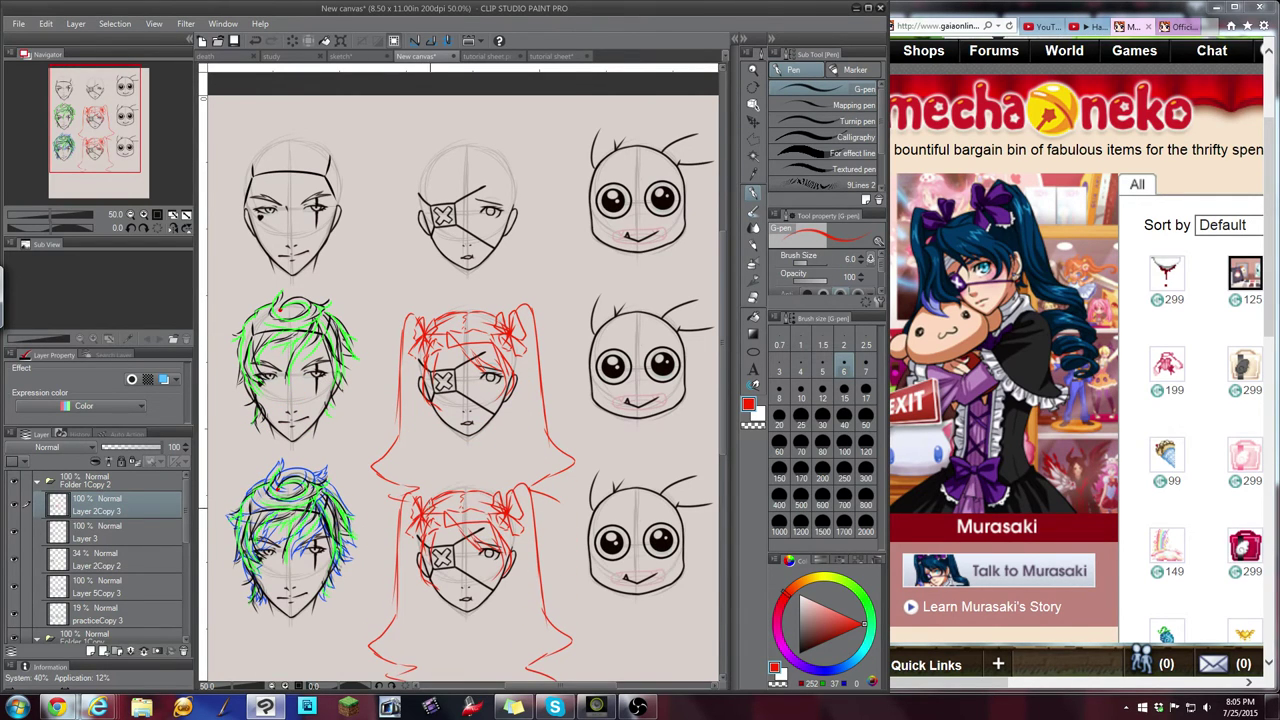
pyautogui.moveTo(425, 514); pyautogui.dragTo(423, 508)
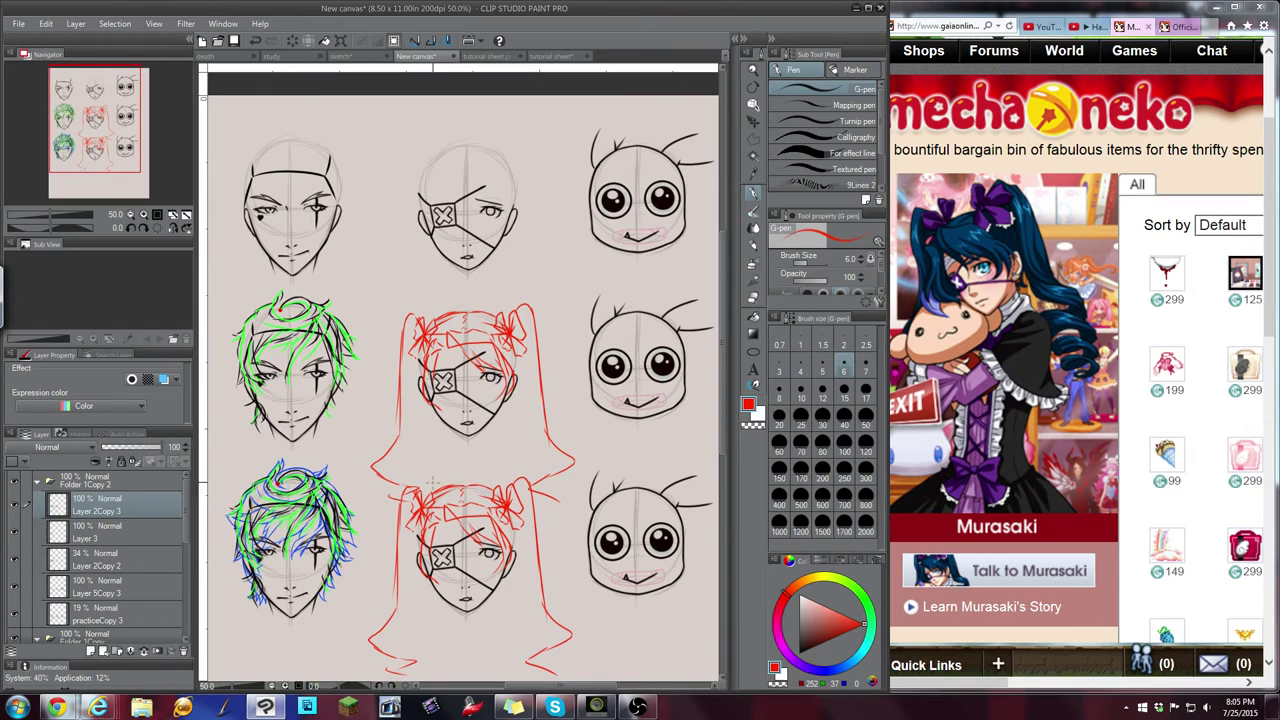
# Erase the duplicated green hair over the bottom blue-haired head with a size 100 hard eraser and realign the red pigtail copy
pyautogui.click(755, 298)
pyautogui.click(844, 451)
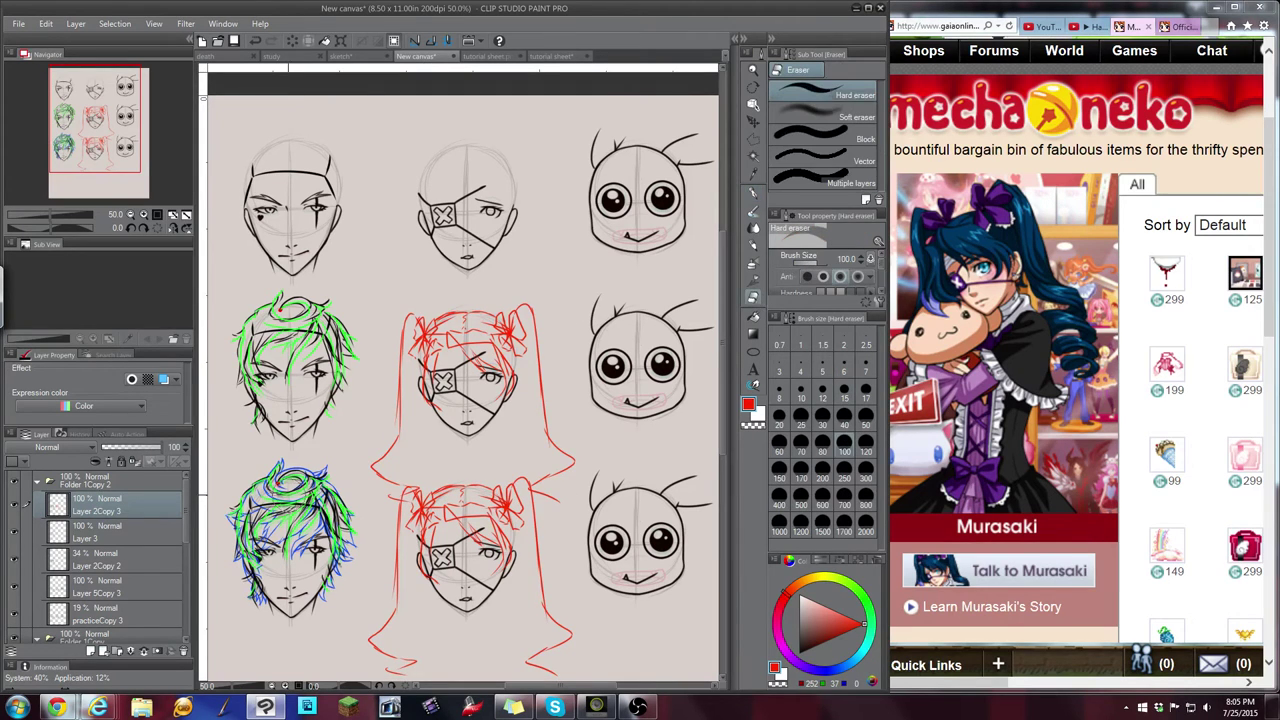
pyautogui.moveTo(296, 452)
pyautogui.mouseDown()
pyautogui.moveTo(326, 460)
pyautogui.moveTo(326, 608)
pyautogui.moveTo(342, 586)
pyautogui.moveTo(342, 501)
pyautogui.moveTo(268, 454)
pyautogui.moveTo(232, 478)
pyautogui.moveTo(238, 495)
pyautogui.mouseUp()
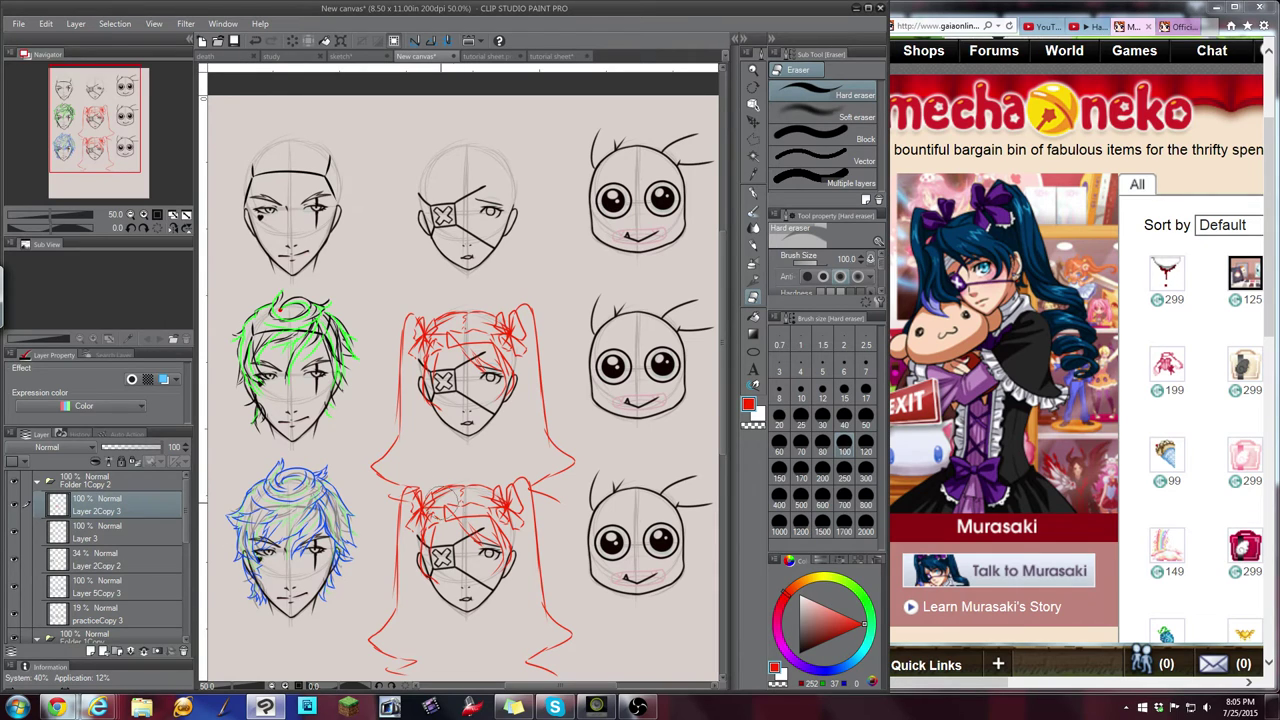
pyautogui.moveTo(421, 512); pyautogui.dragTo(423, 509)
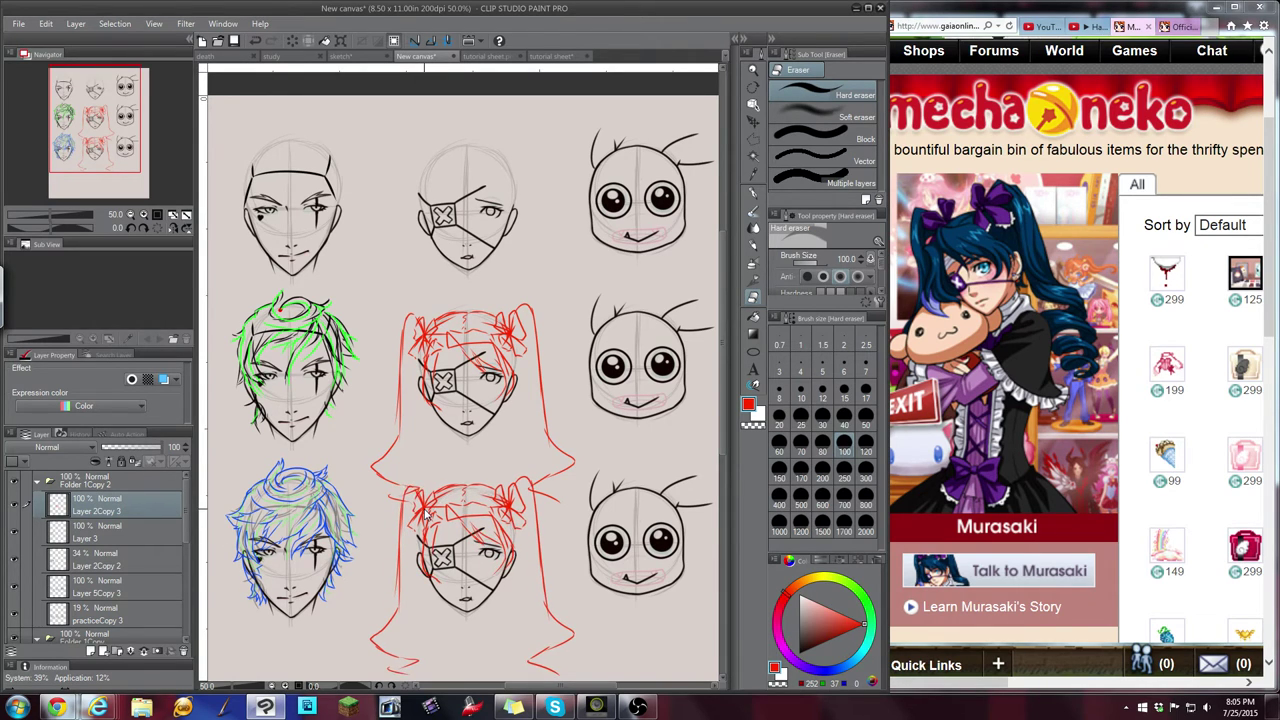
# Identify Layer 3 by toggling its visibility, and move Layer 2Copy 3 beneath it in Folder 1Copy 2
pyautogui.click(14, 534)
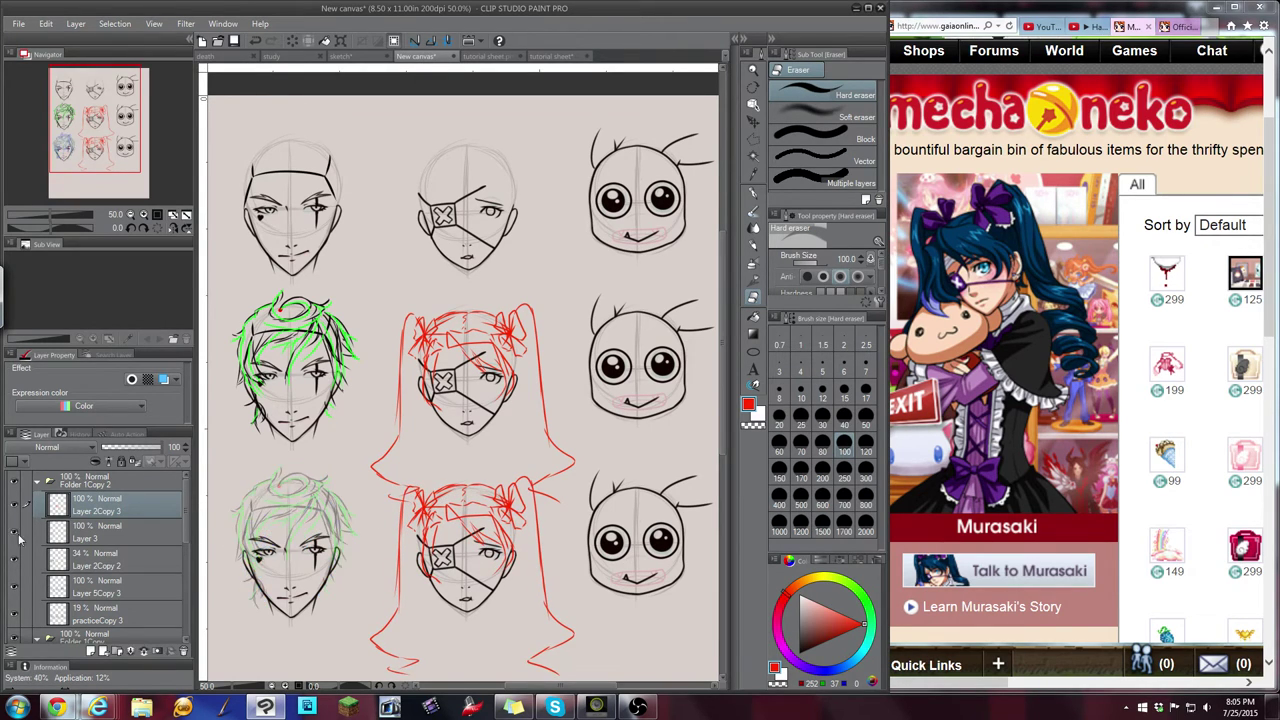
pyautogui.click(14, 534)
pyautogui.moveTo(92, 510)
pyautogui.mouseDown()
pyautogui.moveTo(100, 540)
pyautogui.moveTo(113, 538)
pyautogui.mouseUp()
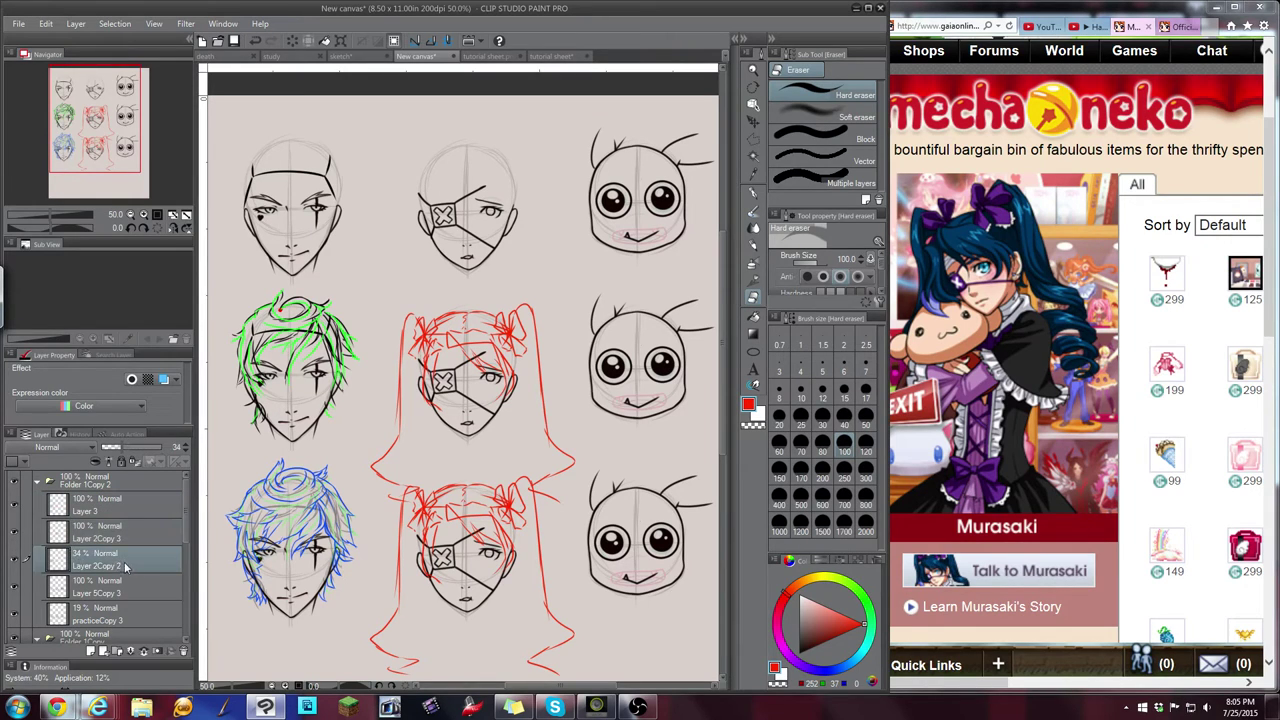
# Lower the opacity of Layer 2Copy 2 to 23% and of Layer 2Copy 3 to 59%
pyautogui.click(117, 566)
pyautogui.click(18, 560)
pyautogui.click(18, 560)
pyautogui.moveTo(132, 447)
pyautogui.mouseDown()
pyautogui.moveTo(163, 452)
pyautogui.moveTo(113, 452)
pyautogui.mouseUp()
pyautogui.click(120, 538)
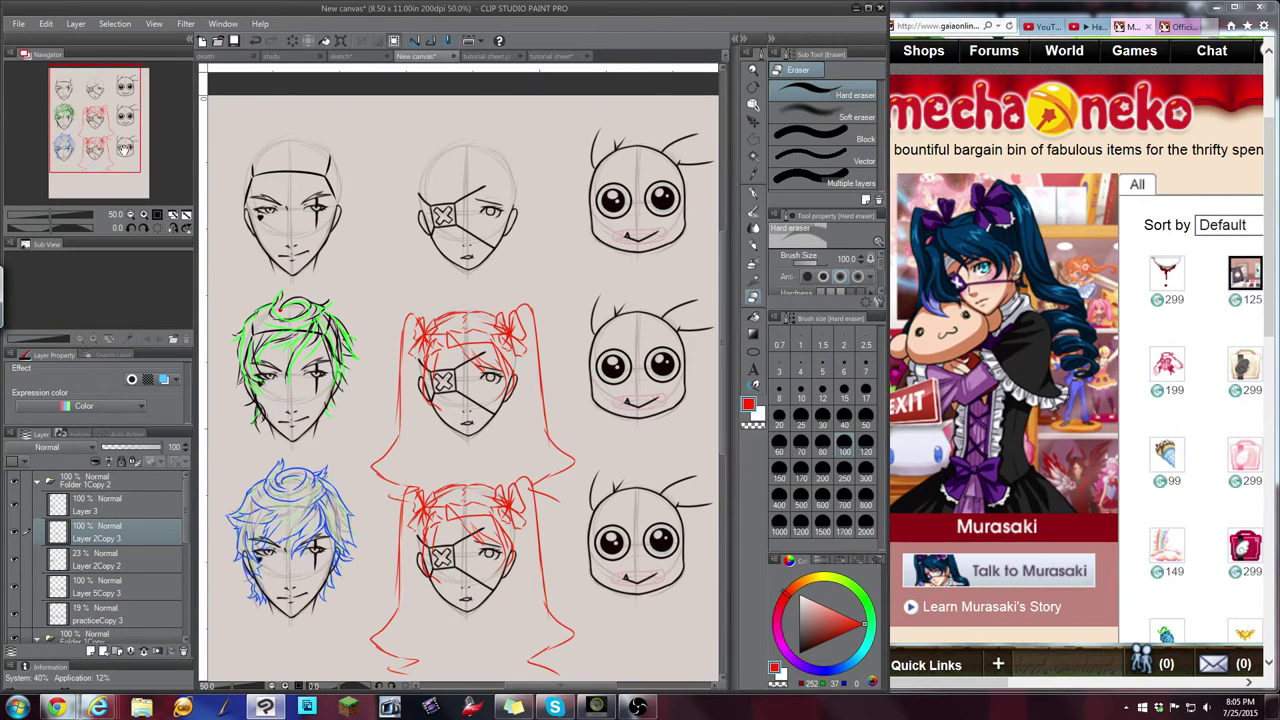
pyautogui.moveTo(125, 150); pyautogui.dragTo(129, 166)
pyautogui.moveTo(162, 450); pyautogui.dragTo(138, 450)
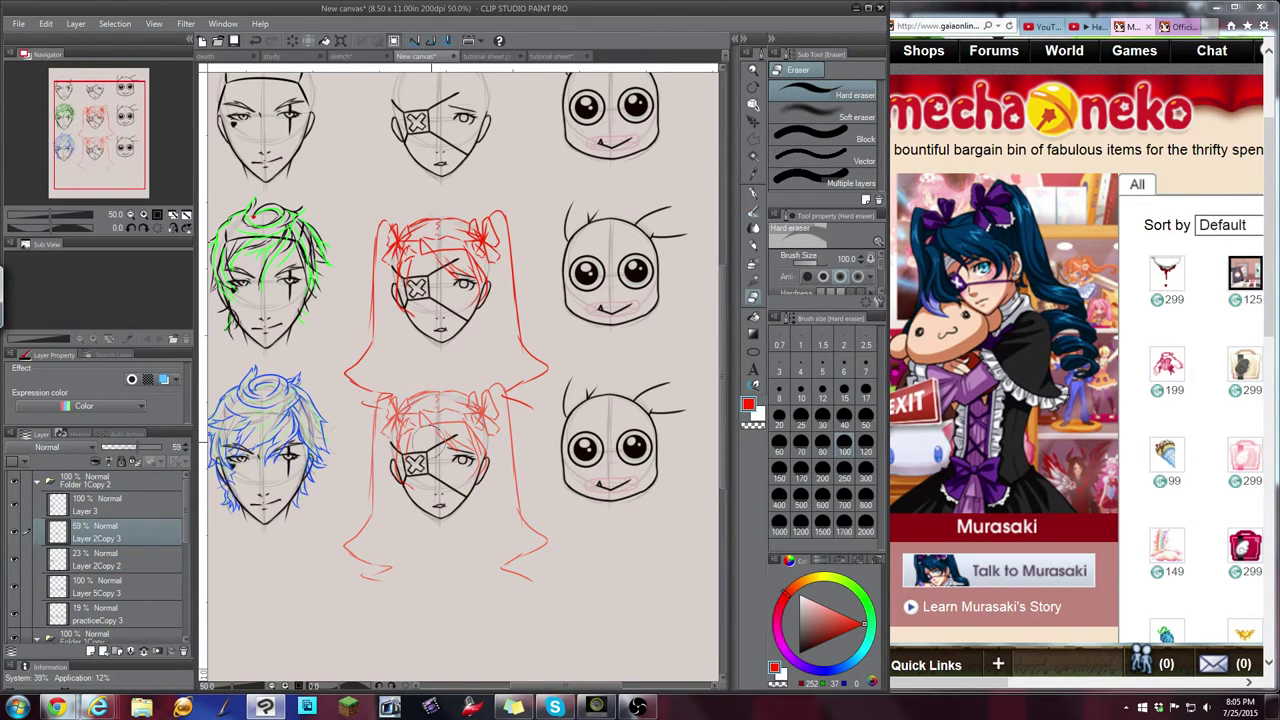
# Collapse Folder 1Copy 2 and Folder 1Copy, and hide Folder 1Copy to clear the middle row of heads
pyautogui.scroll(3, 467, 459)
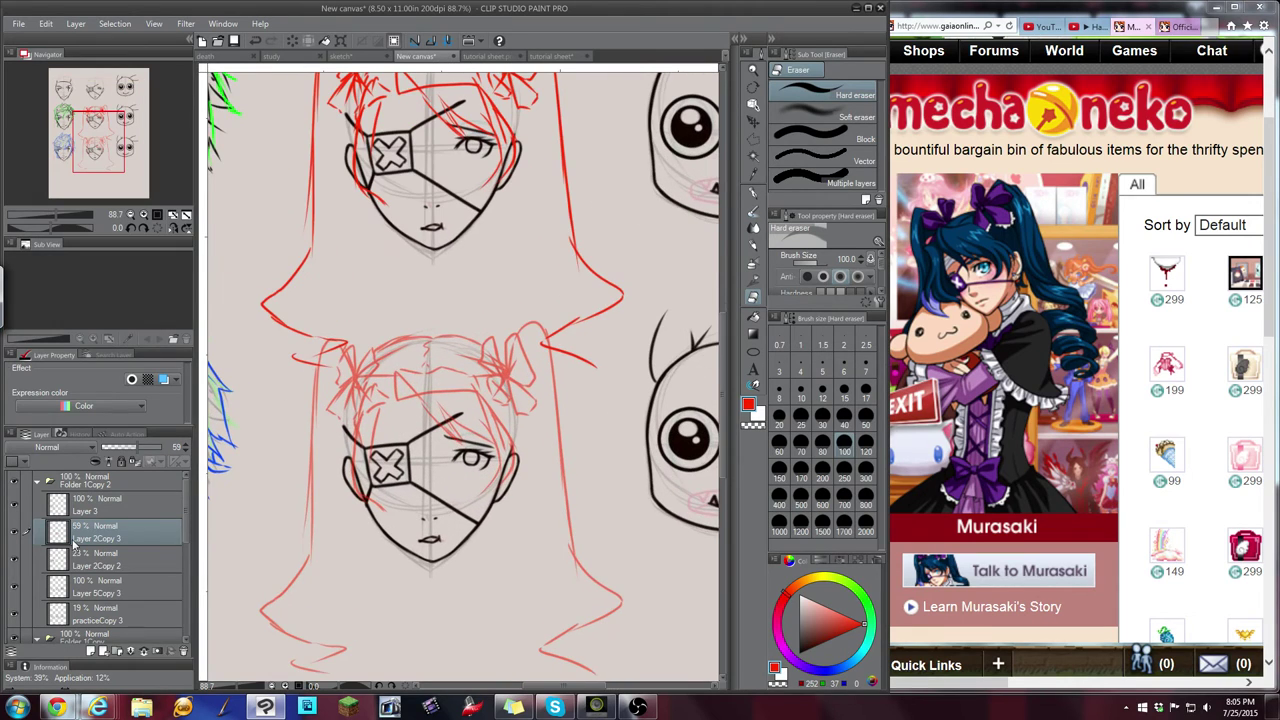
pyautogui.click(38, 482)
pyautogui.click(38, 503)
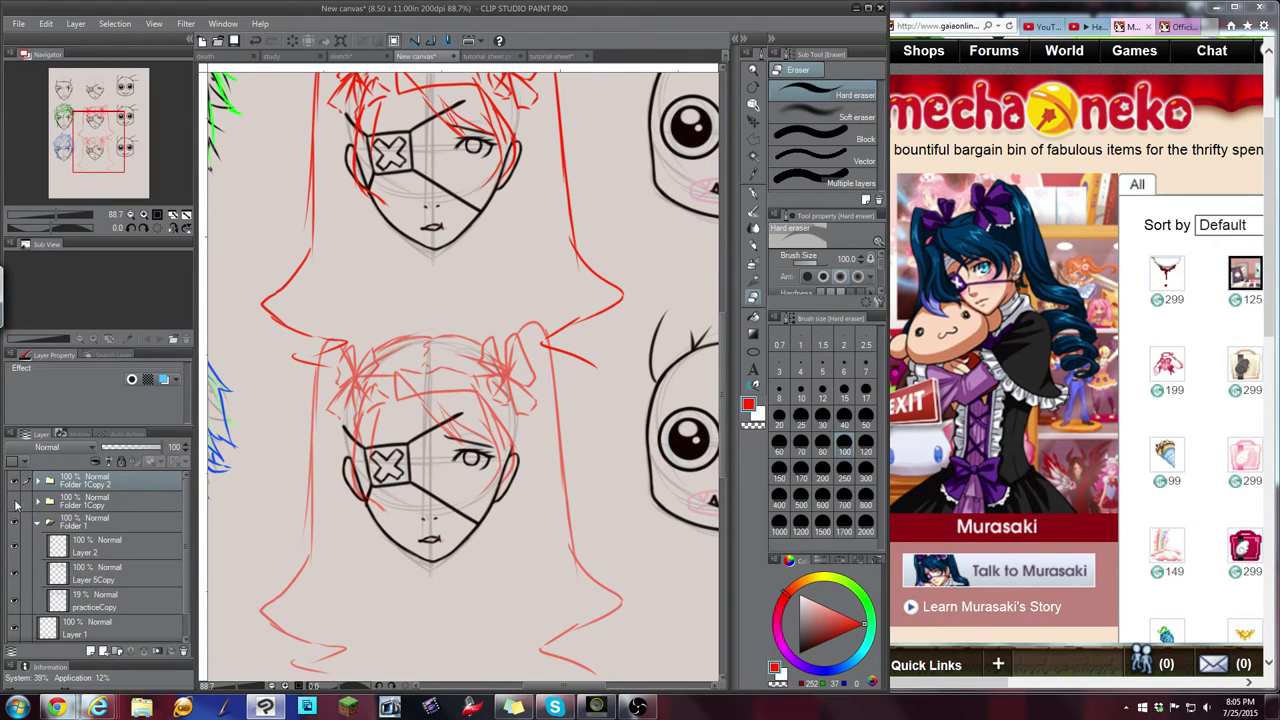
pyautogui.click(14, 503)
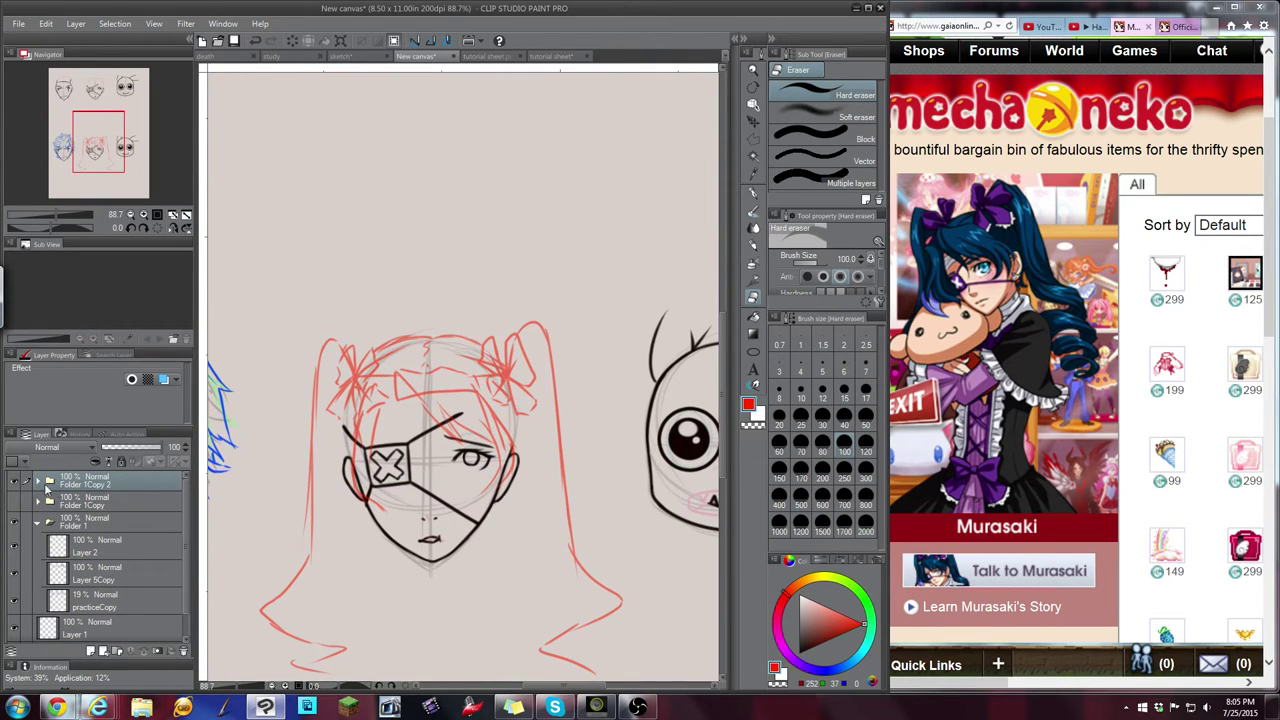
# Expand Folder 1Copy 2 and toggle the visibility of Layer 3 and Layer 2Copy 3 to check what each contains
pyautogui.click(38, 481)
pyautogui.click(93, 511)
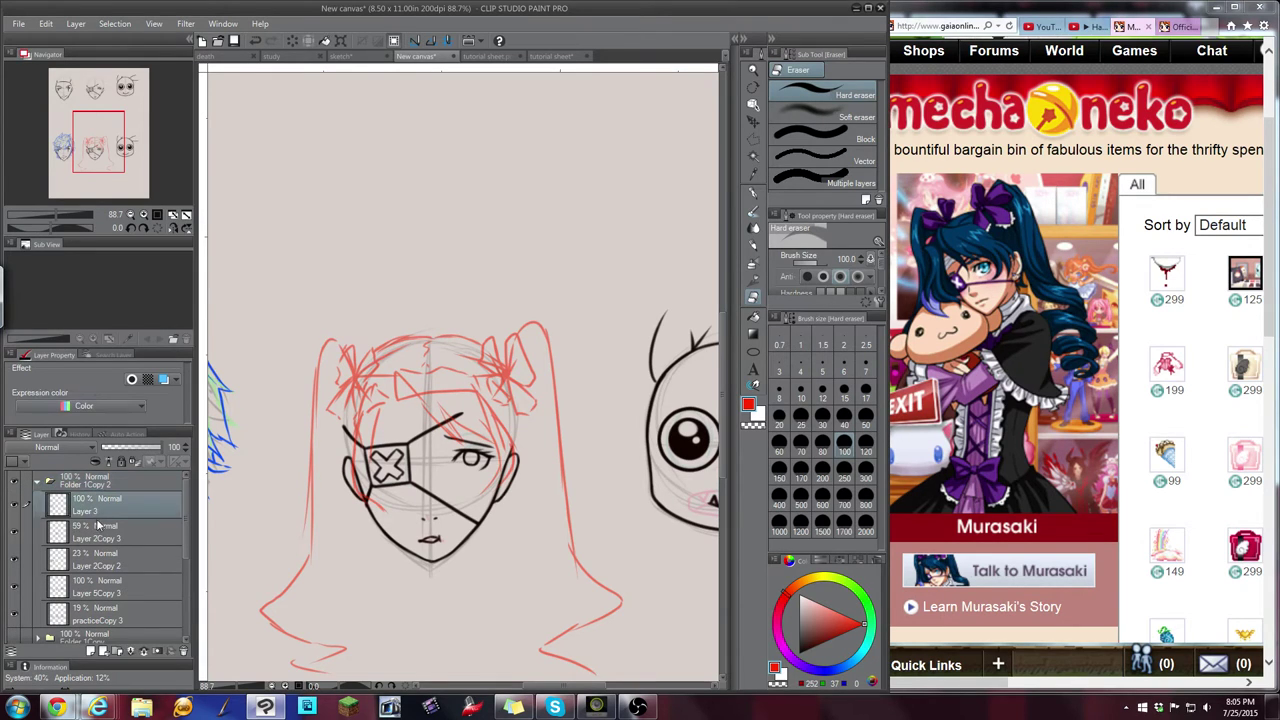
pyautogui.click(15, 507)
pyautogui.click(15, 507)
pyautogui.click(15, 534)
pyautogui.click(16, 535)
pyautogui.click(80, 533)
pyautogui.click(80, 512)
pyautogui.moveTo(97, 145); pyautogui.dragTo(91, 147)
pyautogui.click(15, 507)
pyautogui.click(15, 507)
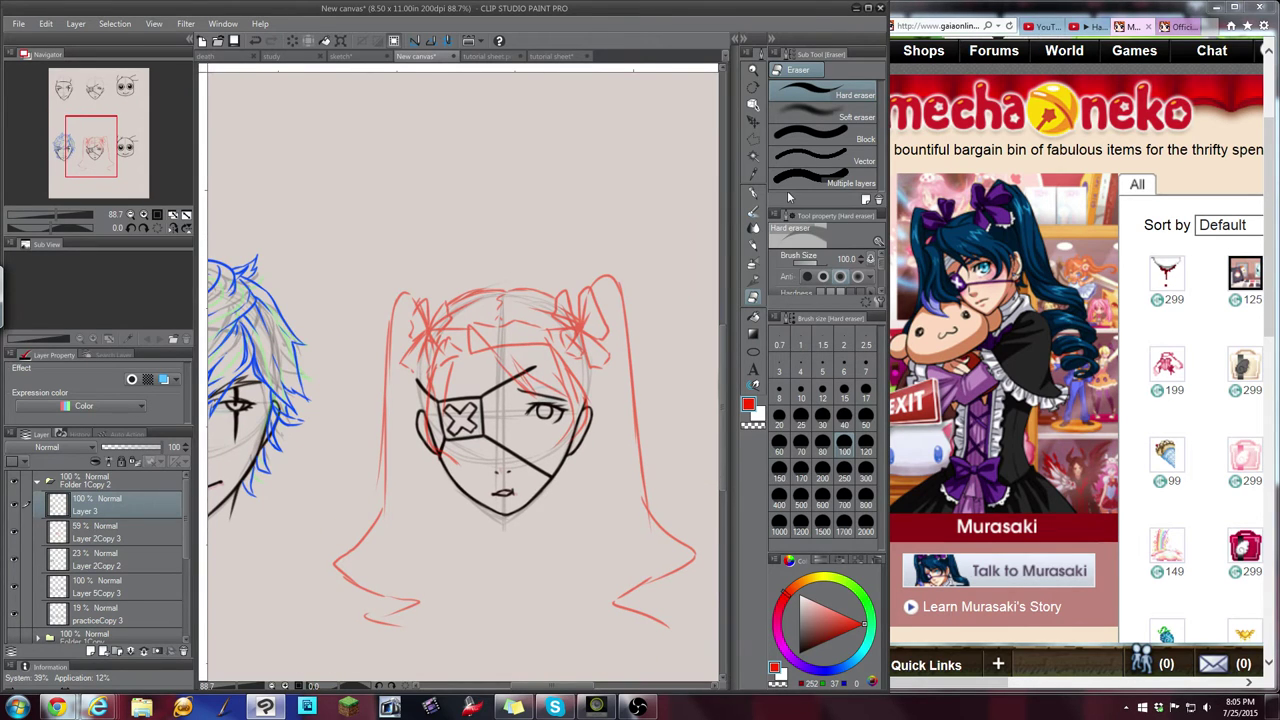
# Add a new layer above Layer 3 and draw a short dark red stroke at the bangs' parting with the size 6 G-pen
pyautogui.click(752, 196)
pyautogui.click(92, 651)
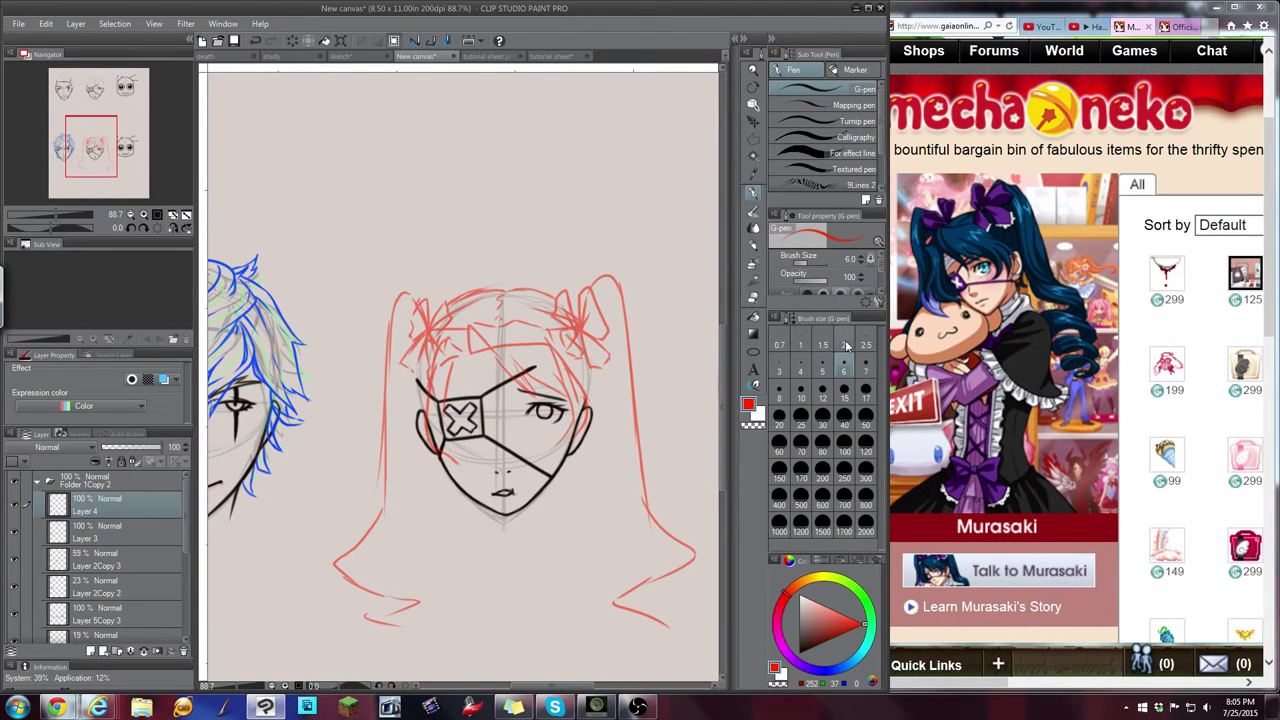
pyautogui.scroll(1, 493, 367)
pyautogui.scroll(2, 494, 368)
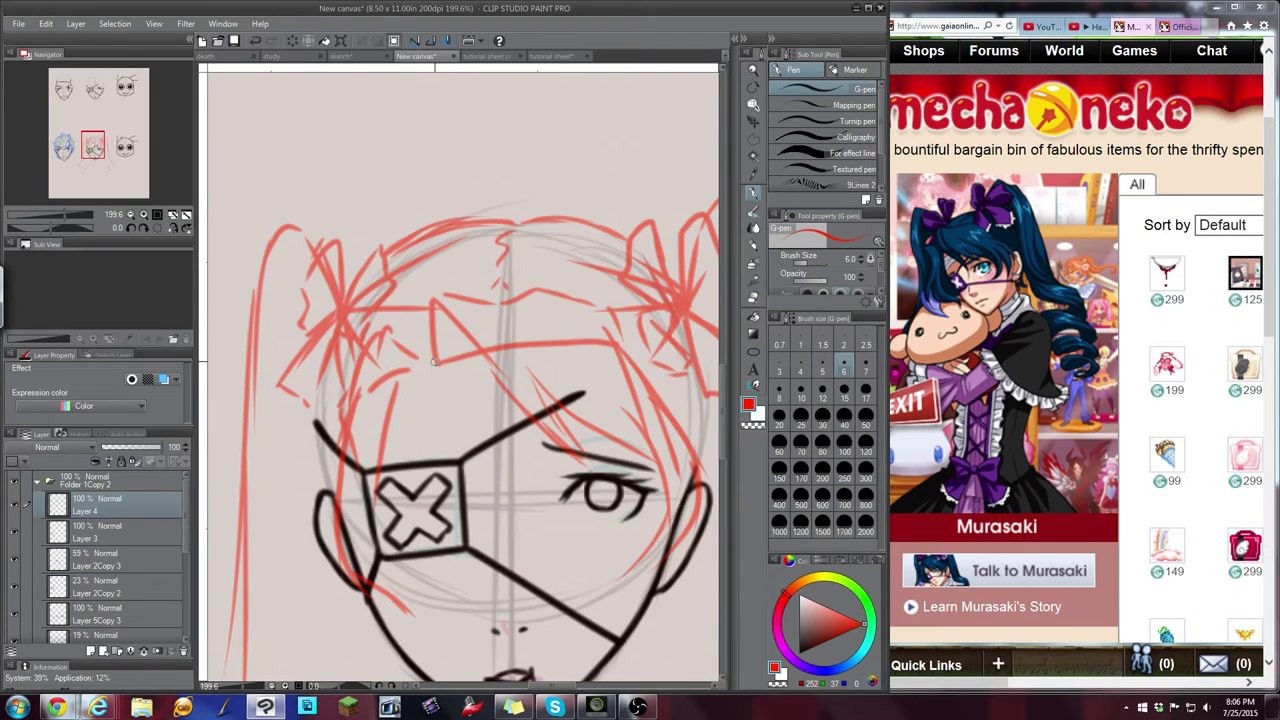
pyautogui.moveTo(434, 366); pyautogui.dragTo(431, 310)
pyautogui.hotkey('ctrl', 'z')
pyautogui.click(815, 646)
pyautogui.moveTo(432, 308); pyautogui.dragTo(434, 365)
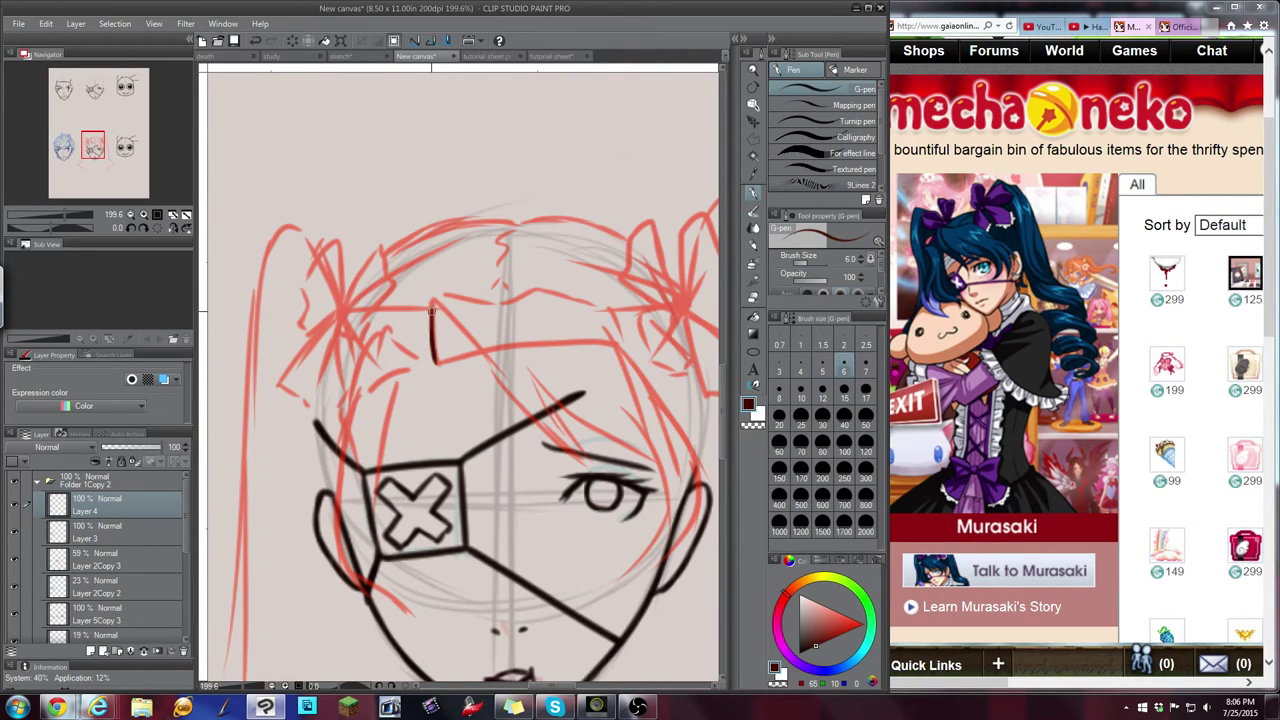
# Draw the long bang strand sweeping from the parting across the eyepatch strap to the inner corner of the visible eye
pyautogui.moveTo(432, 308)
pyautogui.mouseDown()
pyautogui.moveTo(457, 331)
pyautogui.moveTo(459, 314)
pyautogui.moveTo(446, 318)
pyautogui.moveTo(503, 397)
pyautogui.mouseUp()
pyautogui.moveTo(472, 350); pyautogui.dragTo(531, 430)
pyautogui.moveTo(474, 350); pyautogui.dragTo(536, 438)
pyautogui.moveTo(500, 394); pyautogui.dragTo(587, 469)
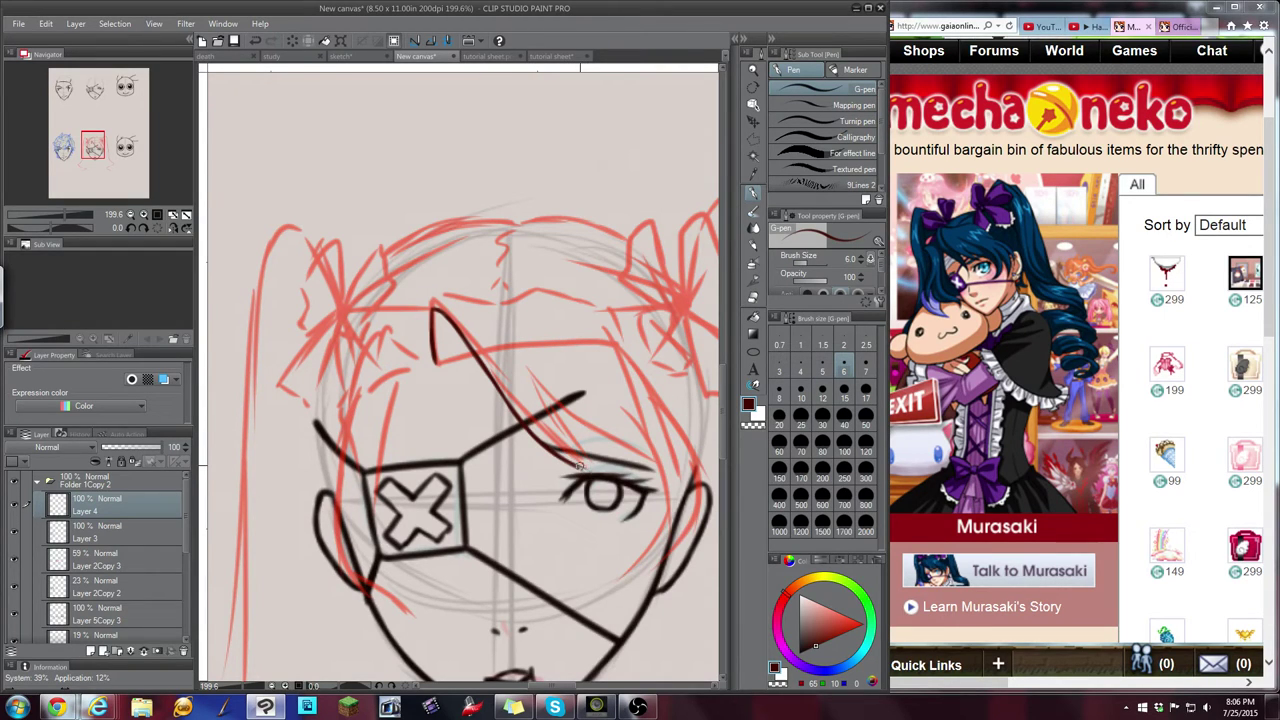
pyautogui.hotkey('ctrl', 'z')
pyautogui.hotkey('ctrl', 'z')
pyautogui.hotkey('ctrl', 'z')
pyautogui.moveTo(527, 425)
pyautogui.mouseDown()
pyautogui.moveTo(561, 484)
pyautogui.moveTo(563, 515)
pyautogui.moveTo(553, 467)
pyautogui.moveTo(565, 533)
pyautogui.mouseUp()
pyautogui.hotkey('ctrl', 'z')
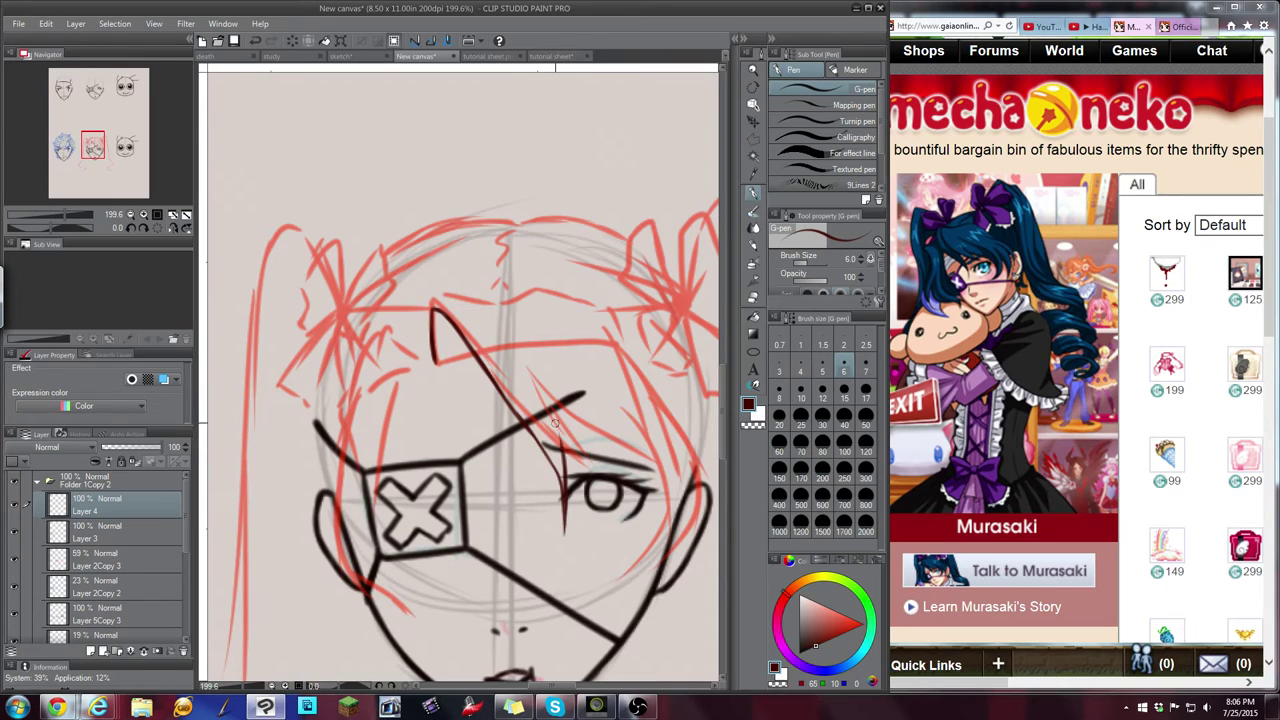
# Add pointed bang tips above the visible eye and rework the peak of the bangs at the parting
pyautogui.moveTo(560, 454)
pyautogui.mouseDown()
pyautogui.moveTo(550, 411)
pyautogui.moveTo(606, 472)
pyautogui.moveTo(586, 433)
pyautogui.mouseUp()
pyautogui.hotkey('ctrl', 'z')
pyautogui.moveTo(609, 475)
pyautogui.mouseDown()
pyautogui.moveTo(567, 393)
pyautogui.moveTo(571, 410)
pyautogui.moveTo(558, 405)
pyautogui.moveTo(578, 423)
pyautogui.moveTo(558, 404)
pyautogui.moveTo(640, 444)
pyautogui.mouseUp()
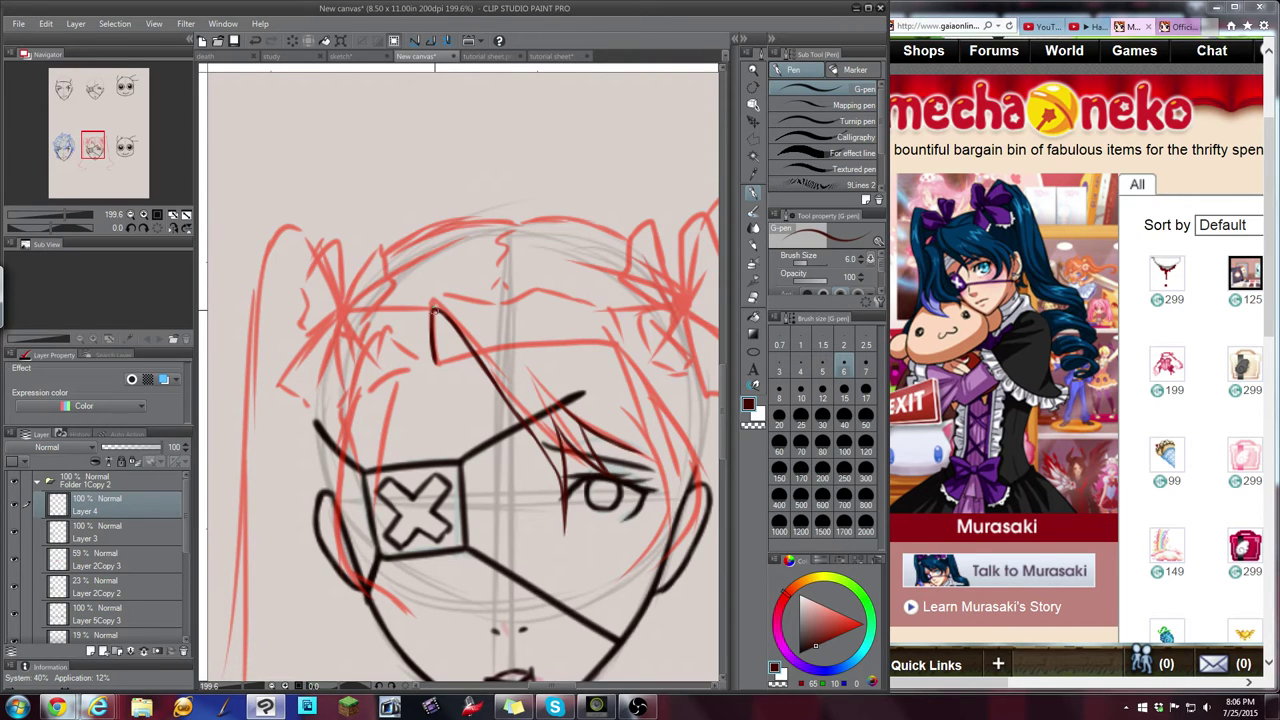
pyautogui.moveTo(436, 303); pyautogui.dragTo(452, 300)
pyautogui.hotkey('ctrl', 'z')
pyautogui.moveTo(433, 362)
pyautogui.mouseDown()
pyautogui.moveTo(430, 304)
pyautogui.moveTo(445, 296)
pyautogui.mouseUp()
# Lower the opacity of Layer 2Copy 3 to 27% and make Layer 4 active again
pyautogui.click(105, 558)
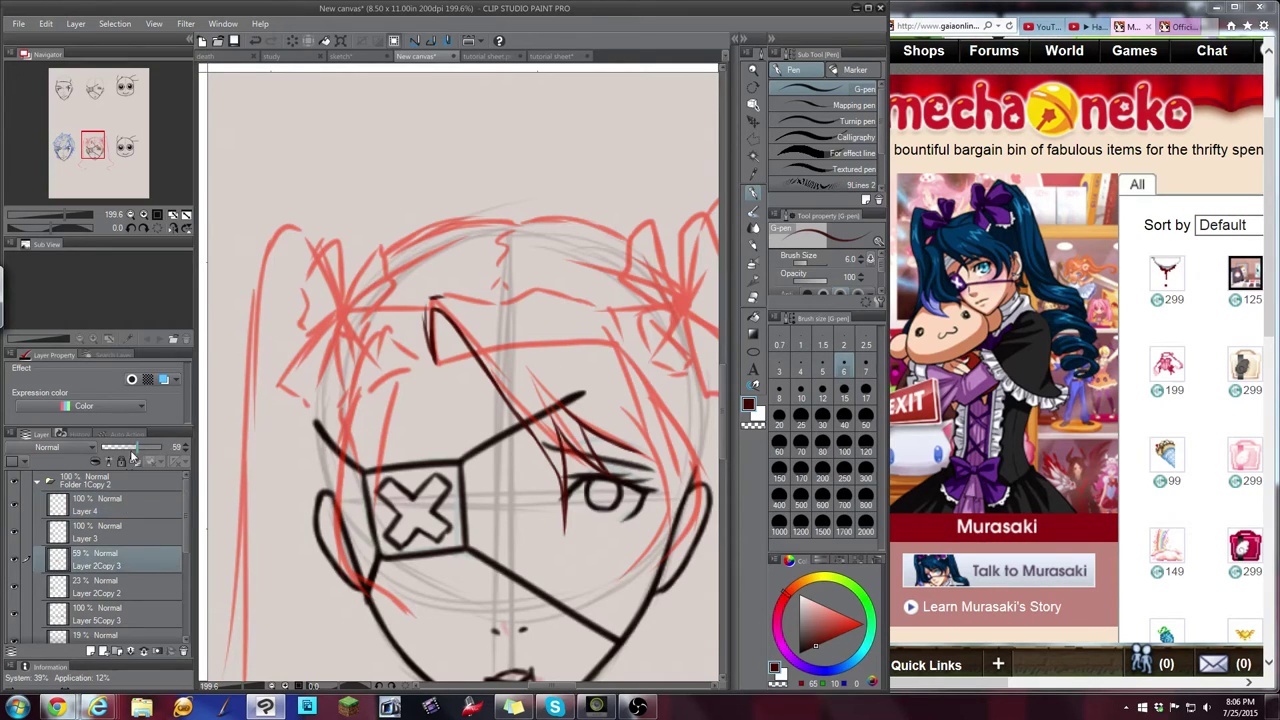
pyautogui.moveTo(131, 449); pyautogui.dragTo(120, 450)
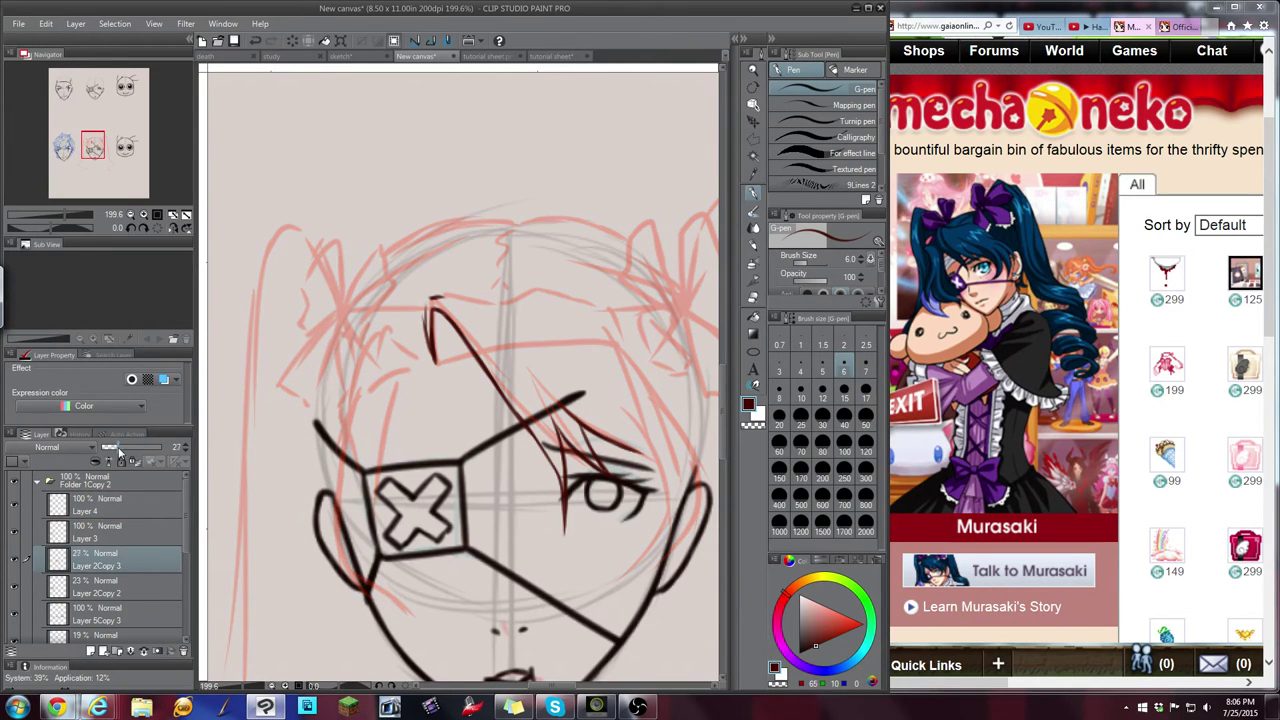
pyautogui.click(122, 510)
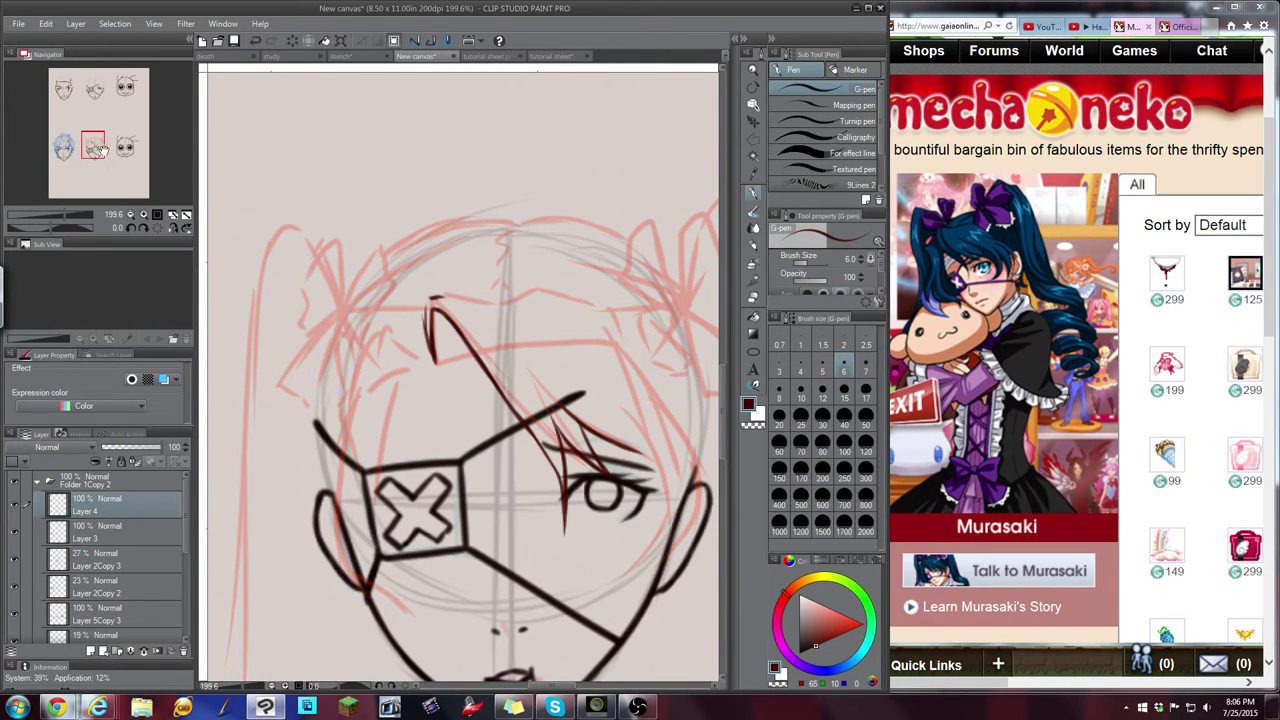
# Extend the top of the bangs' peak and draw the curved strands running past the visible eye toward the ear
pyautogui.moveTo(97, 144); pyautogui.dragTo(100, 148)
pyautogui.moveTo(377, 224); pyautogui.dragTo(392, 223)
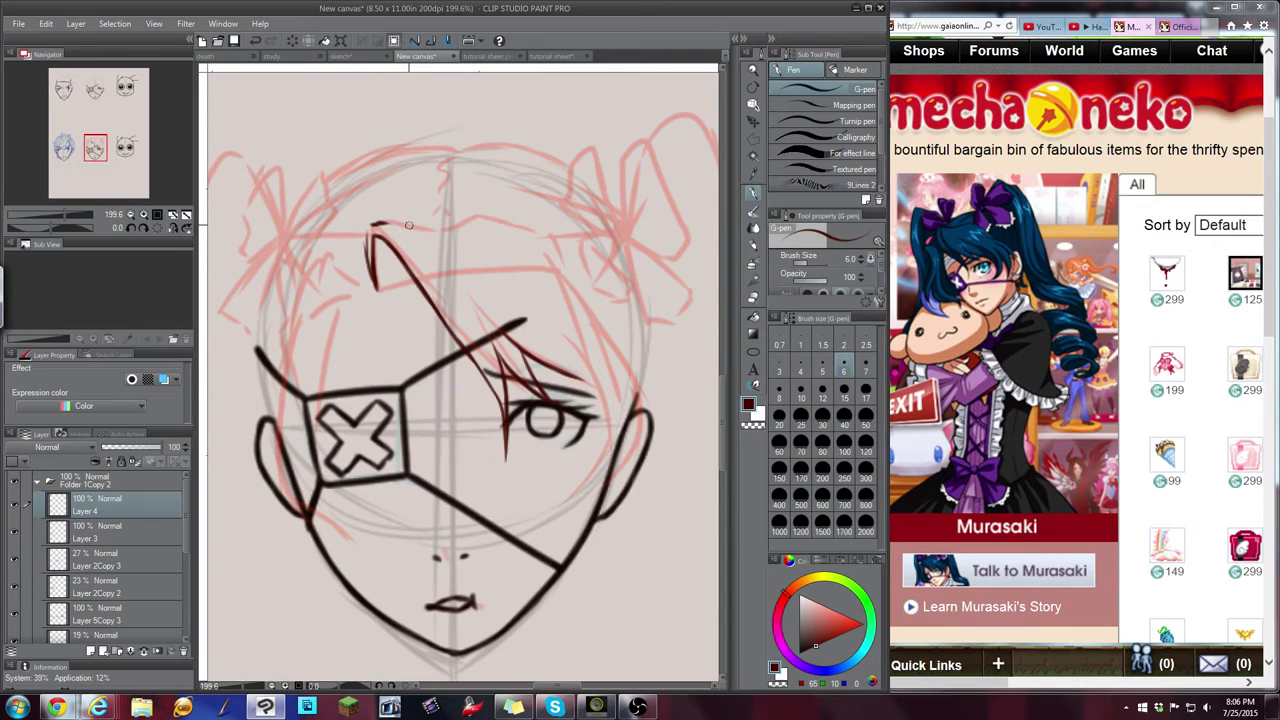
pyautogui.moveTo(406, 224)
pyautogui.mouseDown()
pyautogui.moveTo(438, 246)
pyautogui.moveTo(381, 222)
pyautogui.moveTo(417, 231)
pyautogui.mouseUp()
pyautogui.moveTo(561, 369); pyautogui.dragTo(596, 382)
pyautogui.moveTo(558, 333)
pyautogui.mouseDown()
pyautogui.moveTo(609, 424)
pyautogui.moveTo(599, 480)
pyautogui.mouseUp()
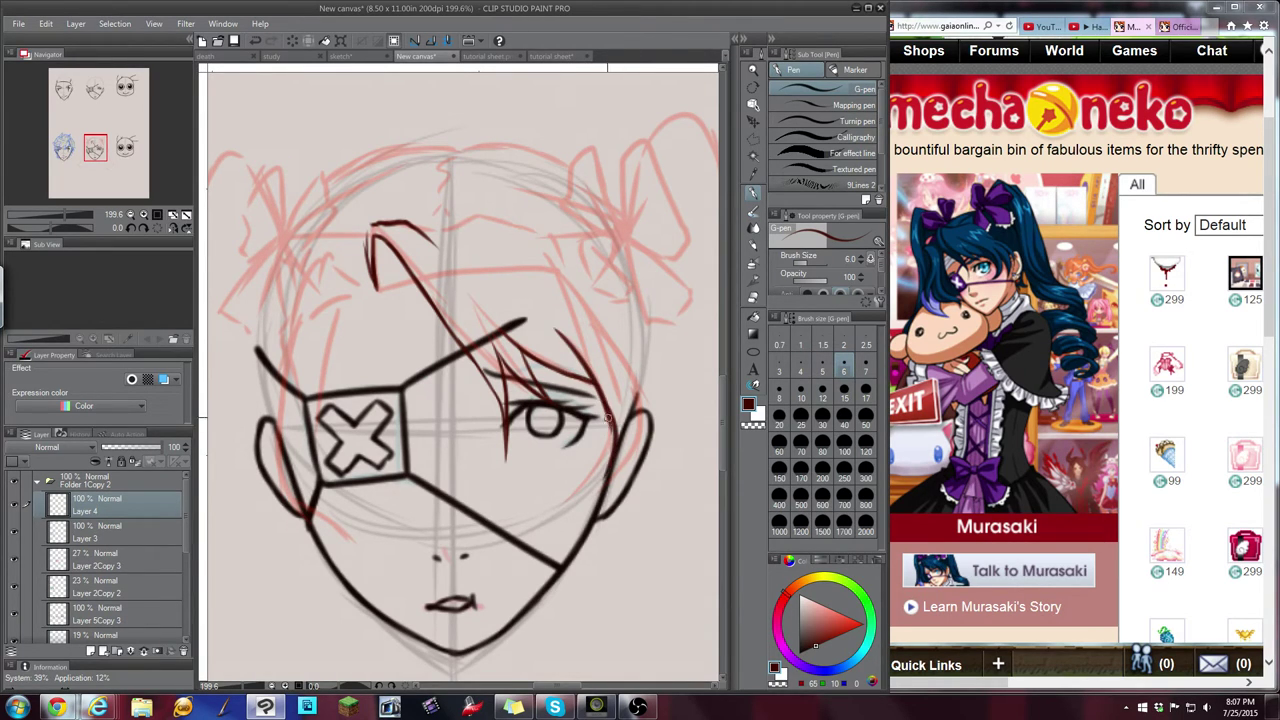
pyautogui.hotkey('ctrl', 'z')
pyautogui.moveTo(605, 402)
pyautogui.mouseDown()
pyautogui.moveTo(595, 480)
pyautogui.moveTo(628, 428)
pyautogui.moveTo(631, 387)
pyautogui.mouseUp()
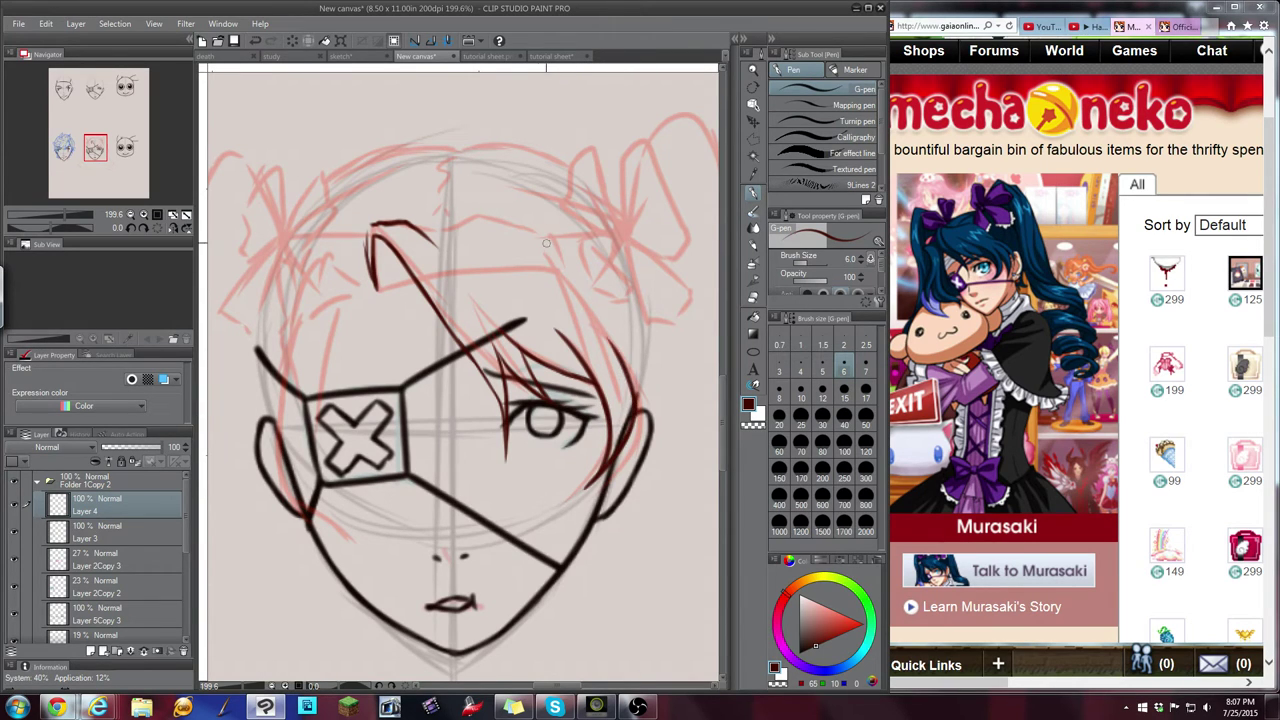
# Draw the outer edge of the bangs above the visible eye and join it to the peak with a wavy top line
pyautogui.moveTo(539, 235); pyautogui.dragTo(603, 338)
pyautogui.hotkey('ctrl', 'z')
pyautogui.moveTo(541, 236); pyautogui.dragTo(605, 332)
pyautogui.moveTo(573, 285)
pyautogui.mouseDown()
pyautogui.moveTo(611, 342)
pyautogui.moveTo(560, 297)
pyautogui.mouseUp()
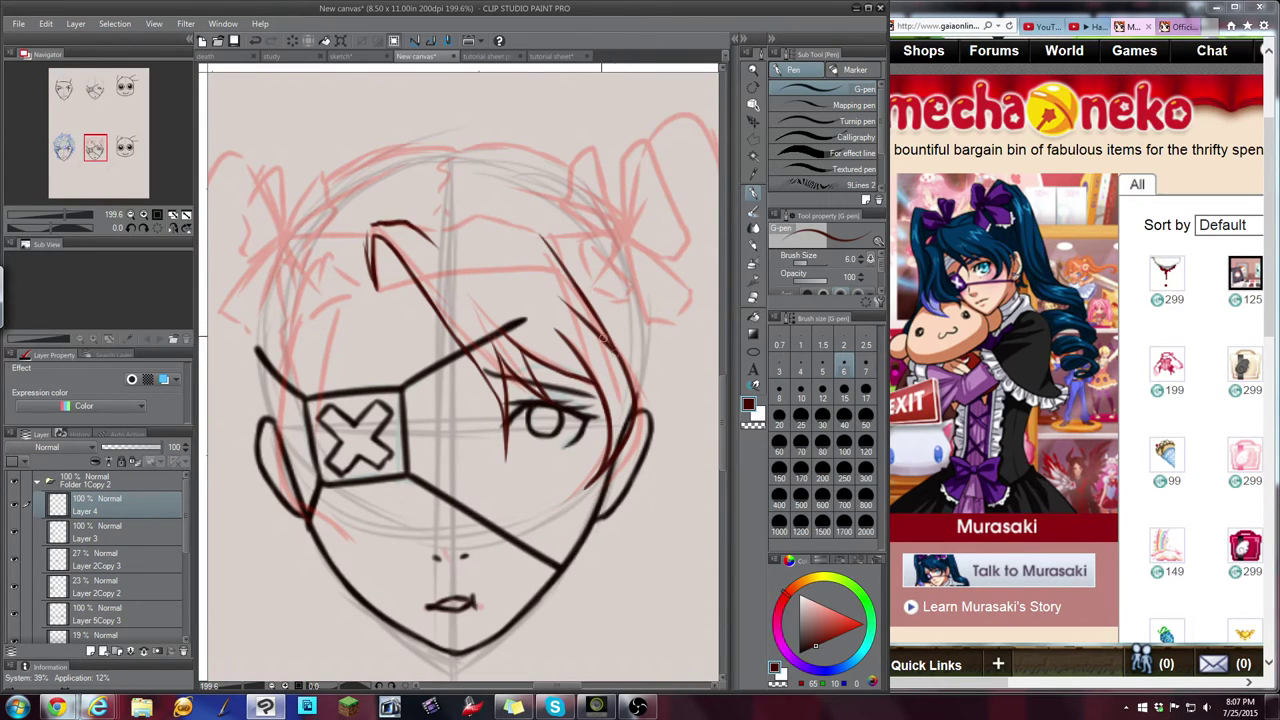
pyautogui.moveTo(491, 226)
pyautogui.mouseDown()
pyautogui.moveTo(512, 253)
pyautogui.moveTo(485, 225)
pyautogui.moveTo(460, 226)
pyautogui.moveTo(502, 236)
pyautogui.mouseUp()
pyautogui.moveTo(462, 232); pyautogui.dragTo(414, 226)
pyautogui.moveTo(497, 226); pyautogui.dragTo(545, 237)
pyautogui.hotkey('ctrl', 'z')
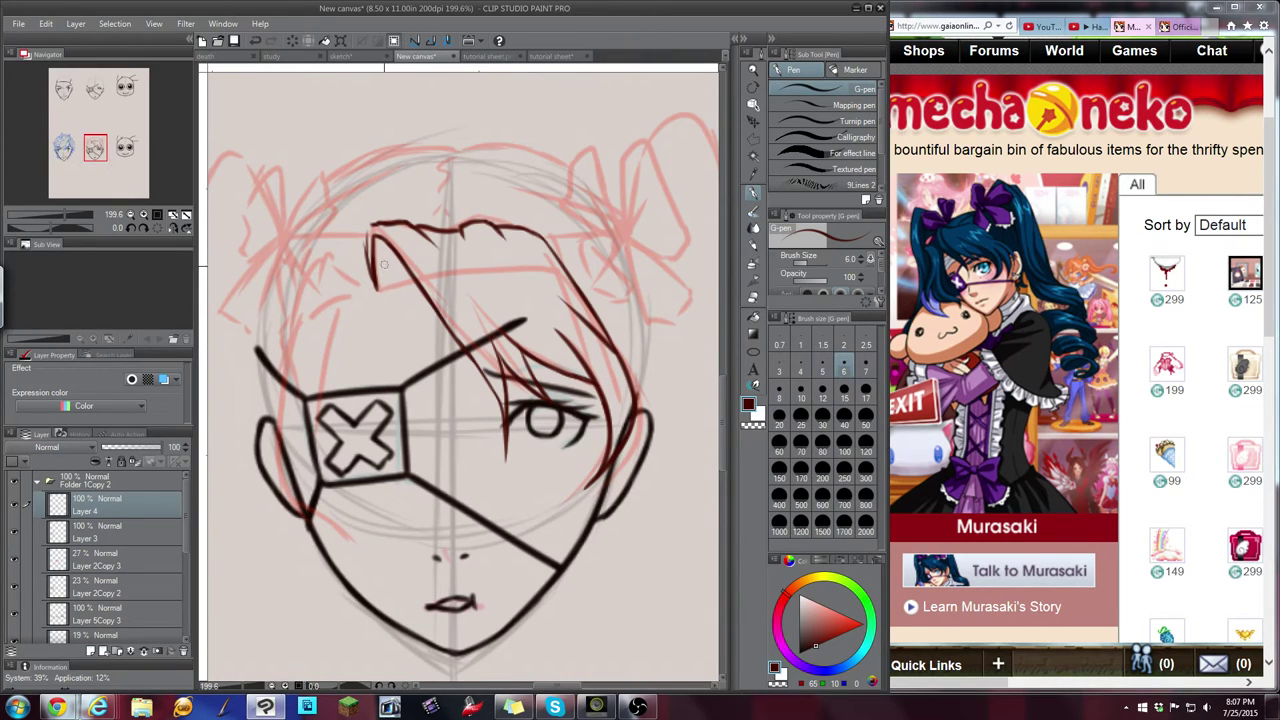
# Add short jagged hair strokes along the hairline beneath the bangs' peak with the G-pen
pyautogui.moveTo(381, 291); pyautogui.dragTo(410, 277)
pyautogui.moveTo(498, 117)
pyautogui.mouseDown()
pyautogui.moveTo(504, 132)
pyautogui.moveTo(535, 115)
pyautogui.mouseUp()
pyautogui.click(756, 297)
pyautogui.click(753, 192)
# Draw the inner side lock hanging over the eyepatch's outer edge, ending in a curved tip beside the jaw
pyautogui.moveTo(324, 250)
pyautogui.mouseDown()
pyautogui.moveTo(362, 290)
pyautogui.moveTo(326, 323)
pyautogui.moveTo(316, 450)
pyautogui.moveTo(342, 530)
pyautogui.moveTo(334, 548)
pyautogui.mouseUp()
pyautogui.hotkey('ctrl', 'z')
pyautogui.hotkey('ctrl', 'z')
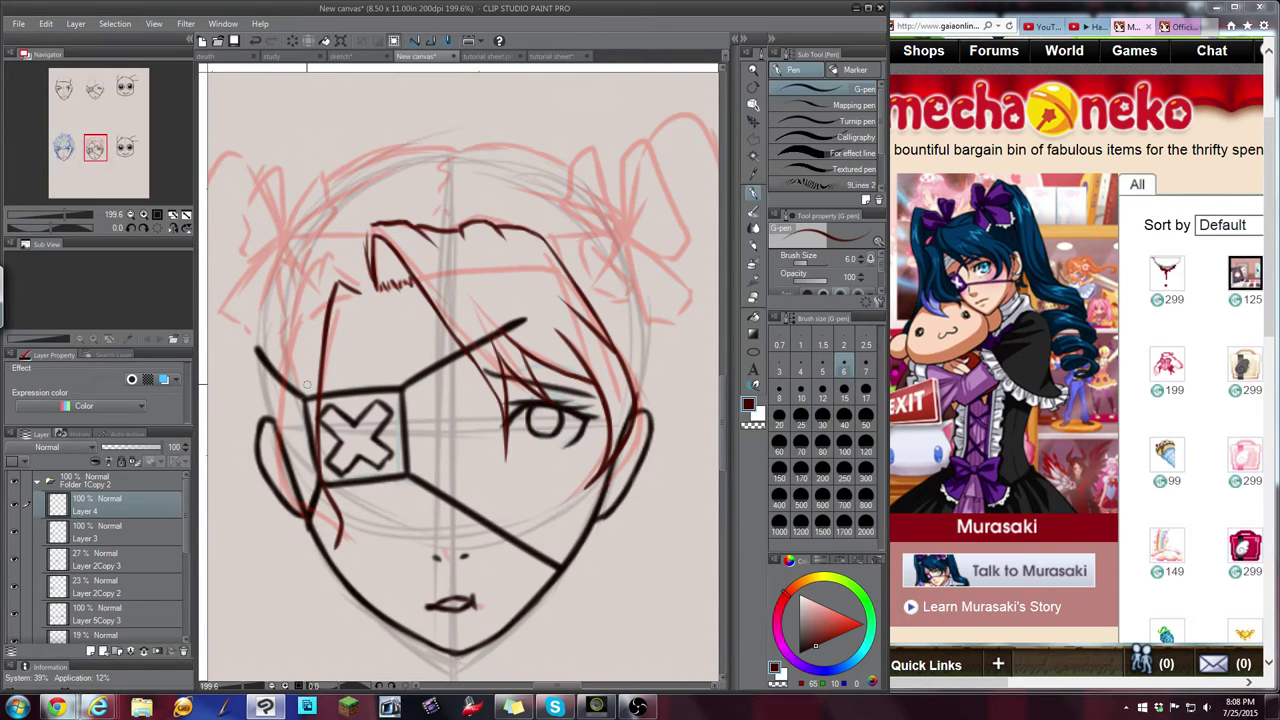
pyautogui.moveTo(299, 395); pyautogui.dragTo(303, 487)
pyautogui.hotkey('ctrl', 'z')
pyautogui.moveTo(299, 435); pyautogui.dragTo(331, 556)
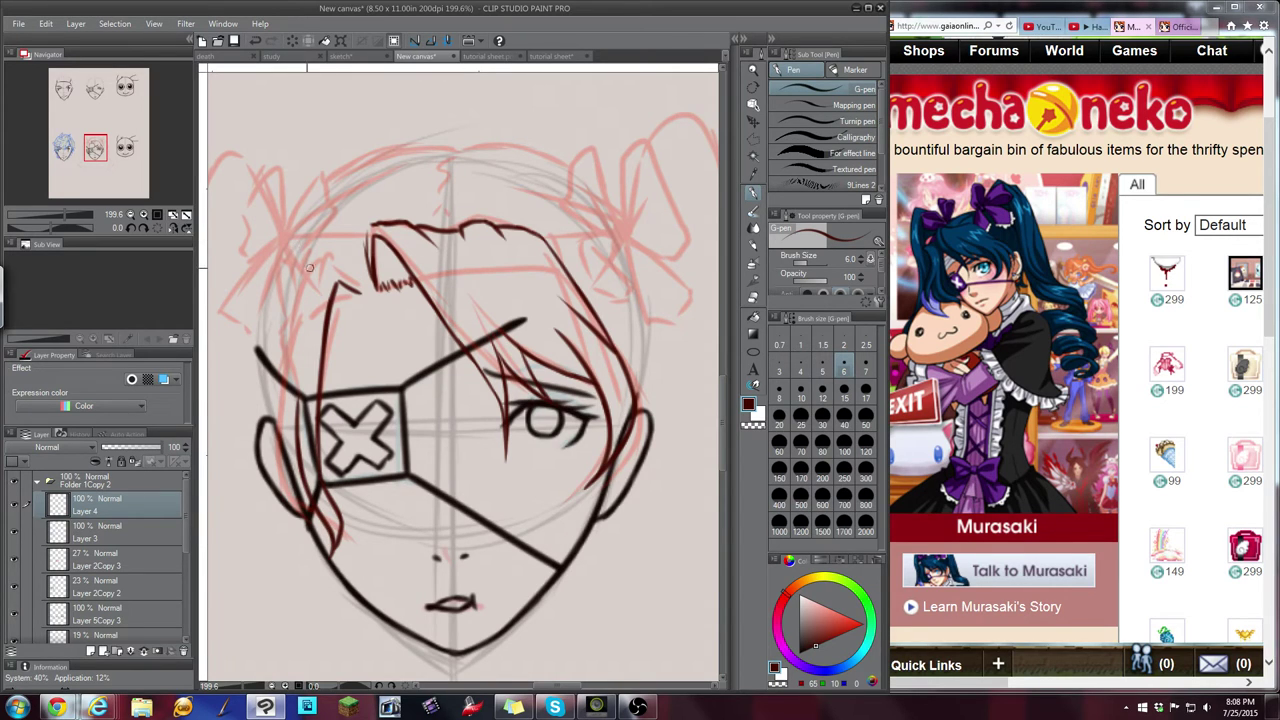
# Draw the outer side lock down over the ear beside the eyepatch, and close its top with a wavy edge and hatching
pyautogui.moveTo(299, 272); pyautogui.dragTo(283, 347)
pyautogui.moveTo(293, 298); pyautogui.dragTo(274, 431)
pyautogui.moveTo(281, 368); pyautogui.dragTo(275, 482)
pyautogui.hotkey('ctrl', 'z')
pyautogui.hotkey('ctrl', 'z')
pyautogui.moveTo(302, 274)
pyautogui.mouseDown()
pyautogui.moveTo(256, 515)
pyautogui.moveTo(272, 538)
pyautogui.mouseUp()
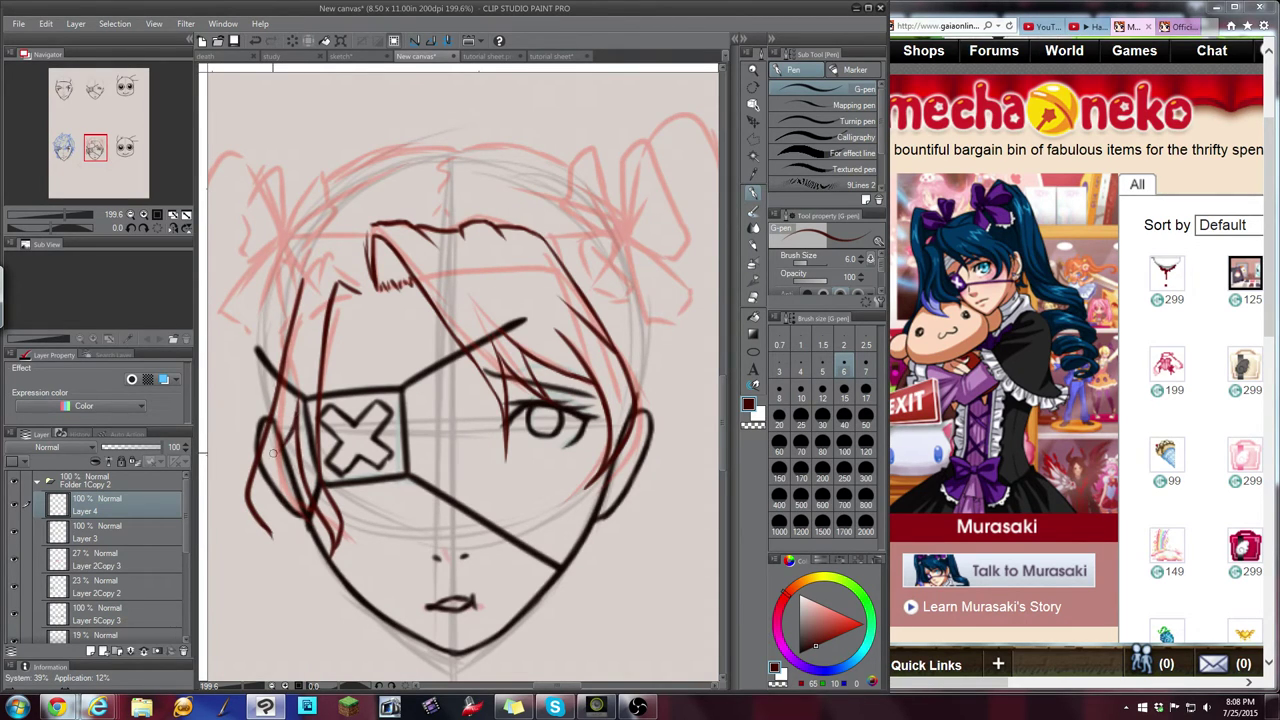
pyautogui.moveTo(290, 428)
pyautogui.mouseDown()
pyautogui.moveTo(262, 496)
pyautogui.moveTo(273, 545)
pyautogui.mouseUp()
pyautogui.moveTo(300, 290)
pyautogui.mouseDown()
pyautogui.moveTo(300, 271)
pyautogui.moveTo(338, 268)
pyautogui.mouseUp()
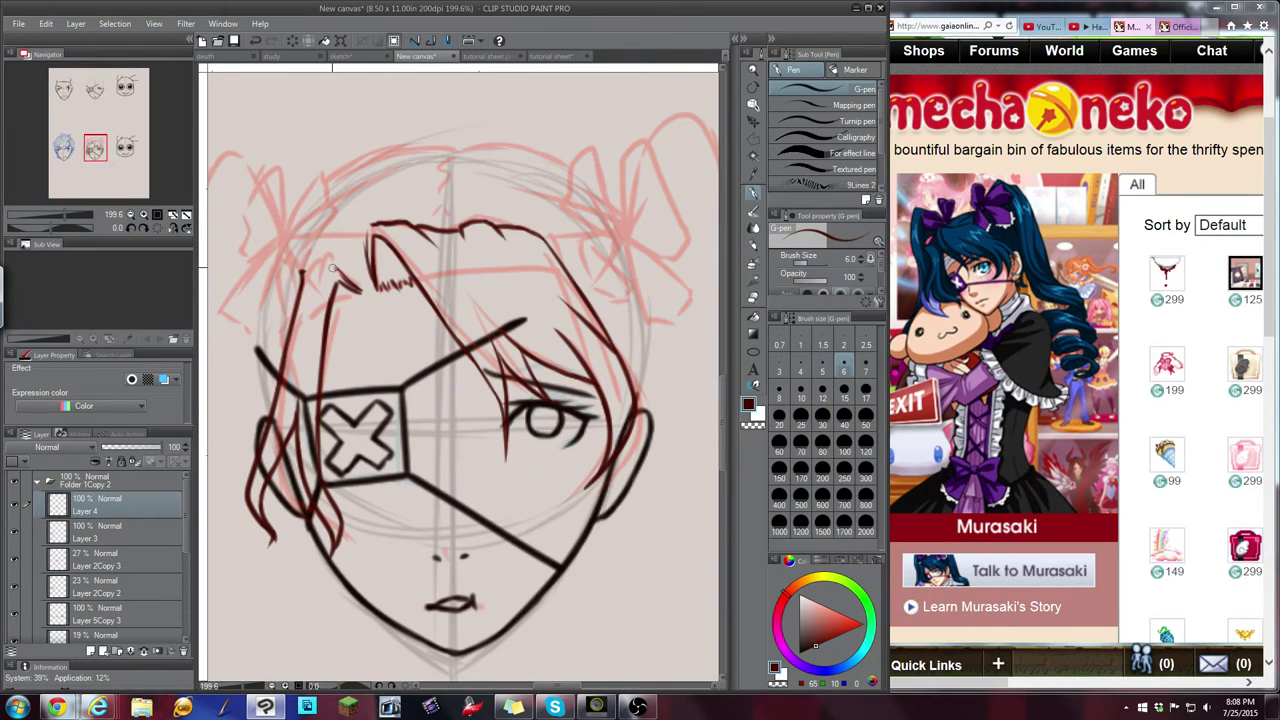
pyautogui.moveTo(337, 272)
pyautogui.mouseDown()
pyautogui.moveTo(306, 317)
pyautogui.moveTo(303, 273)
pyautogui.moveTo(372, 292)
pyautogui.moveTo(337, 300)
pyautogui.mouseUp()
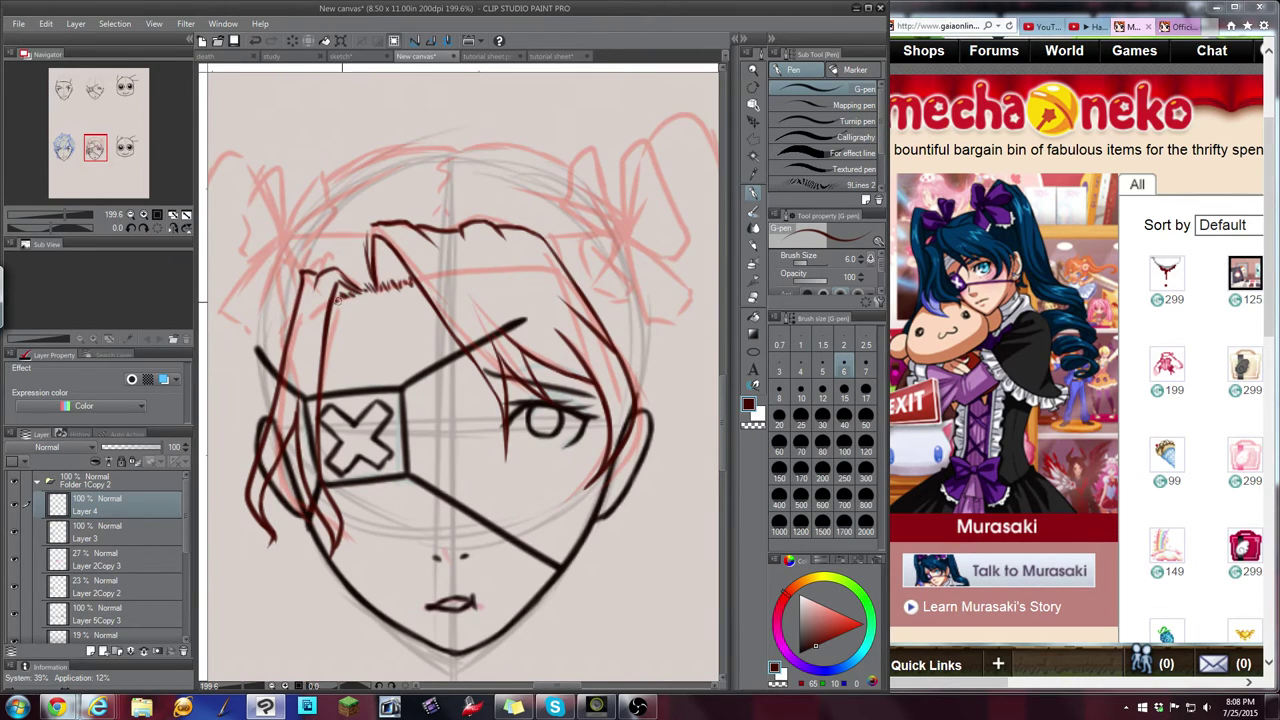
# Hide Layer 3 and Layer 2Copy 3 to leave the dark hair lines over the head
pyautogui.click(15, 535)
pyautogui.click(15, 535)
pyautogui.click(15, 561)
pyautogui.click(14, 540)
pyautogui.click(14, 540)
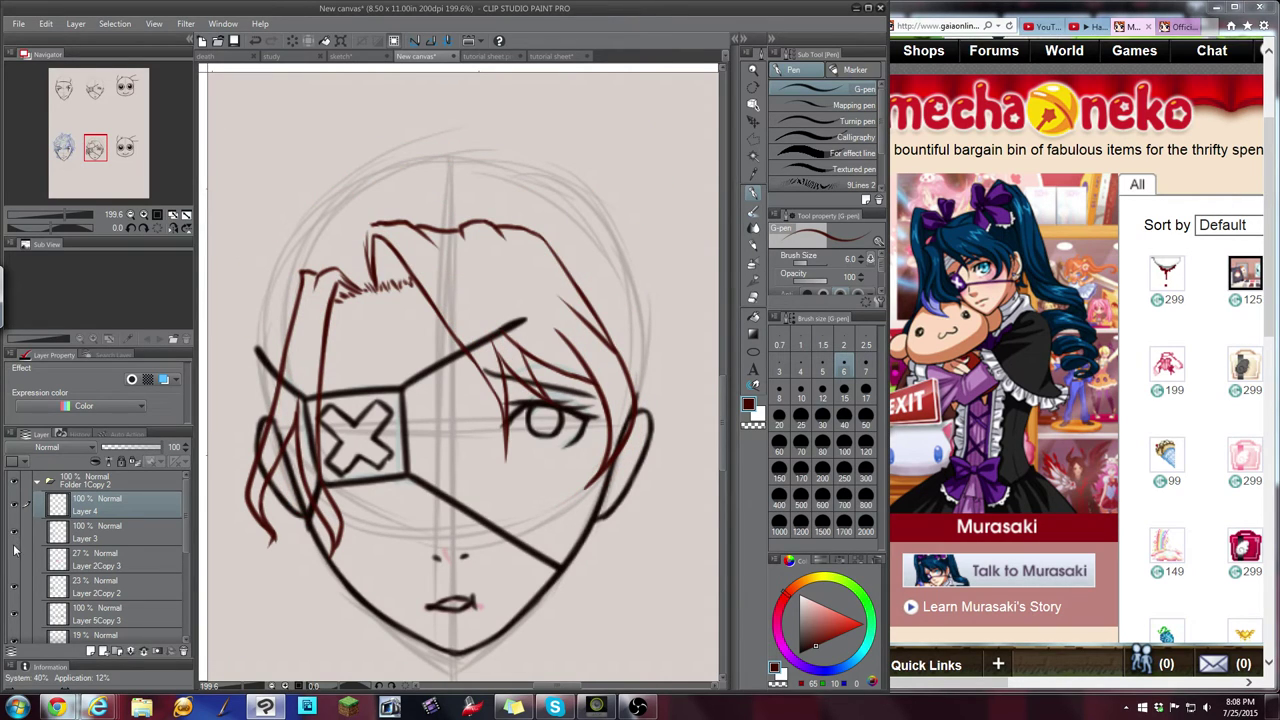
pyautogui.click(14, 540)
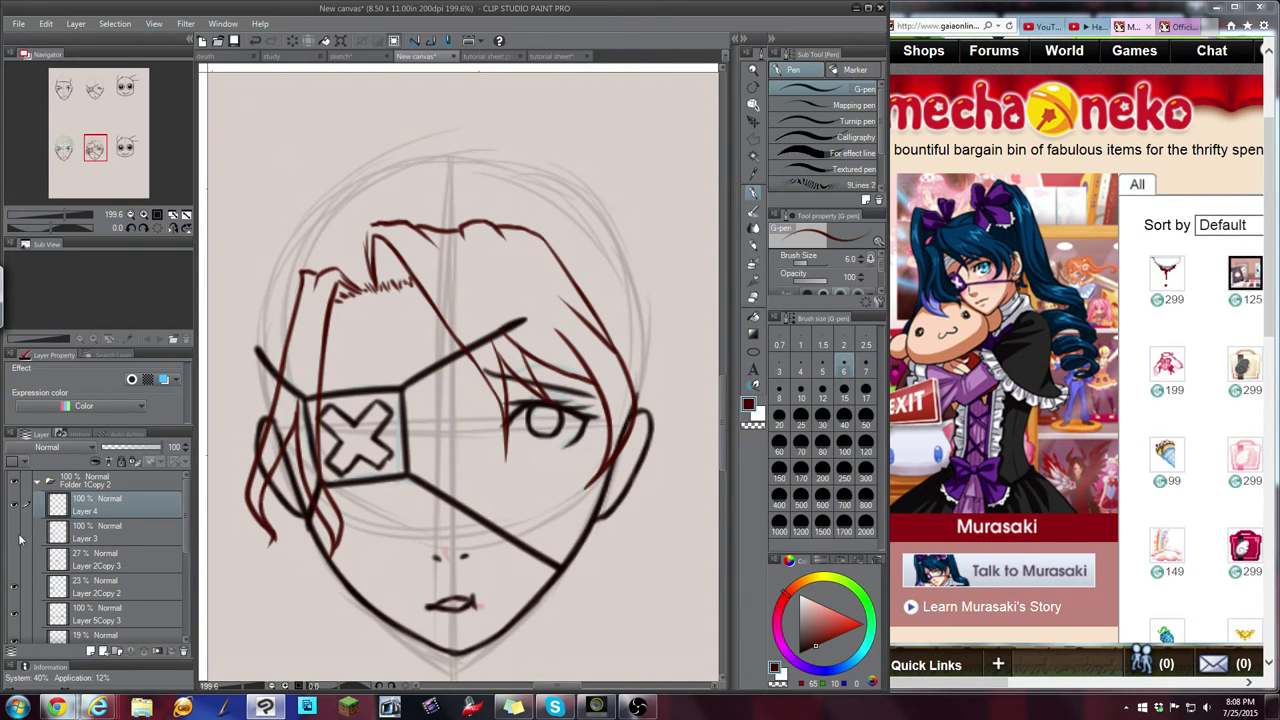
# Toggle the face and practice guide layers off and on to inspect the hair lines, and show Layer 2Copy 3 again
pyautogui.click(130, 214)
pyautogui.click(14, 636)
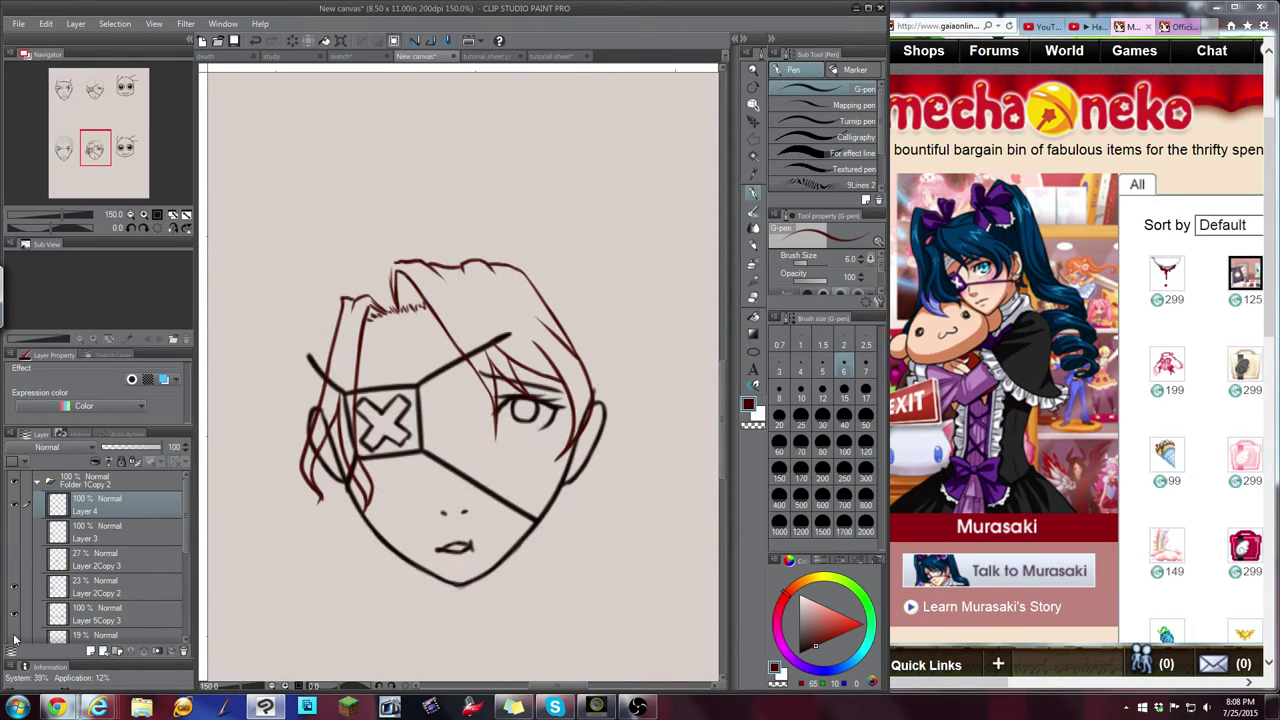
pyautogui.click(14, 615)
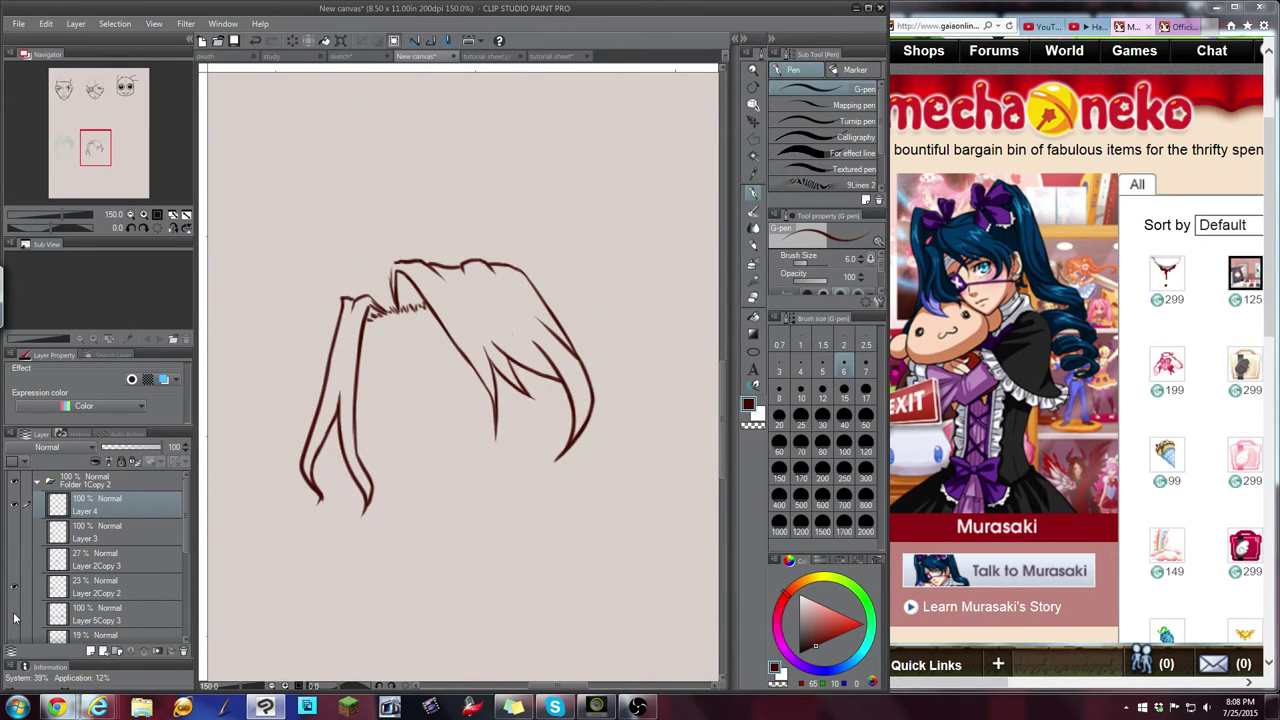
pyautogui.click(14, 617)
pyautogui.click(14, 636)
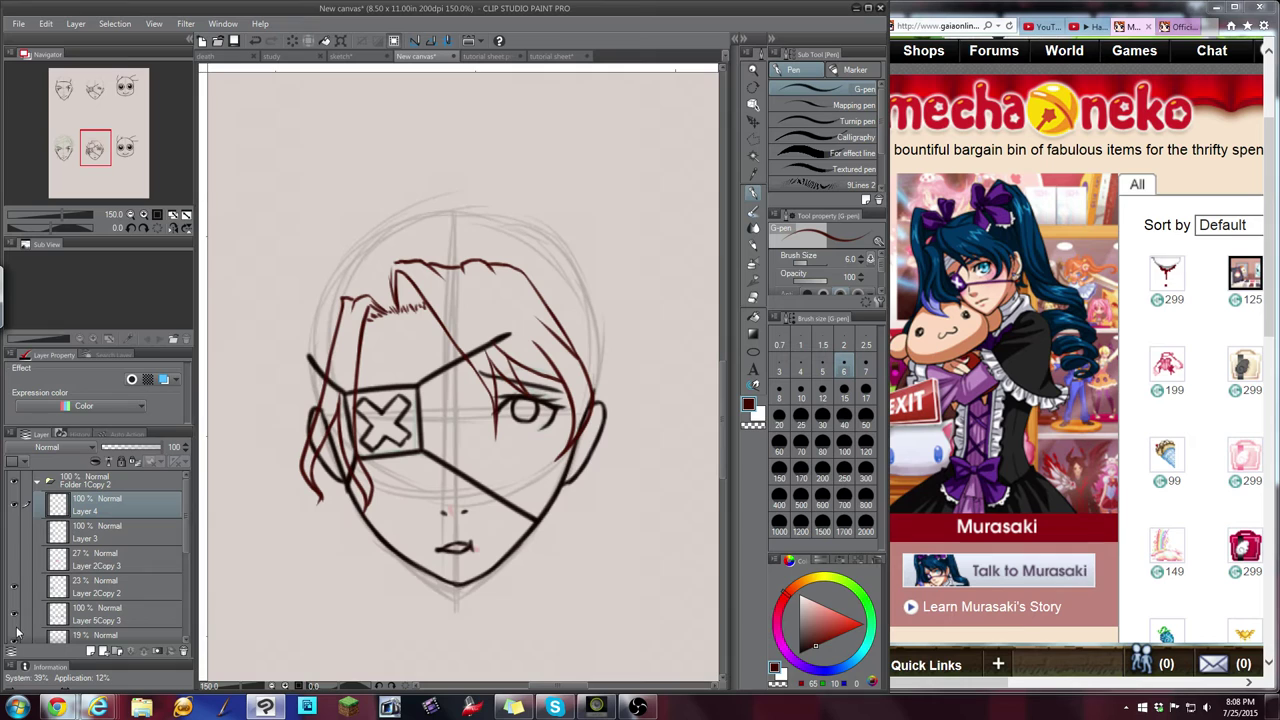
pyautogui.click(14, 561)
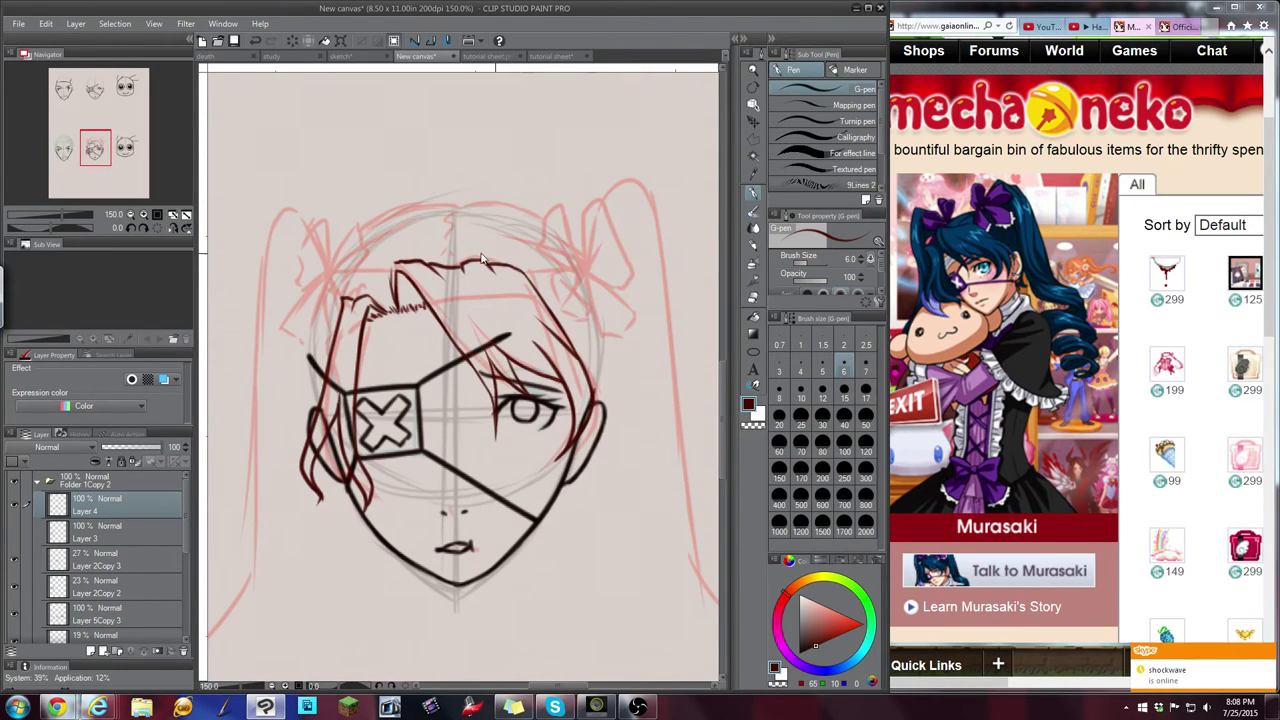
# Draw the crown outline from the center part toward the bow on the eyepatch side
pyautogui.scroll(2, 424, 253)
pyautogui.scroll(1, 424, 253)
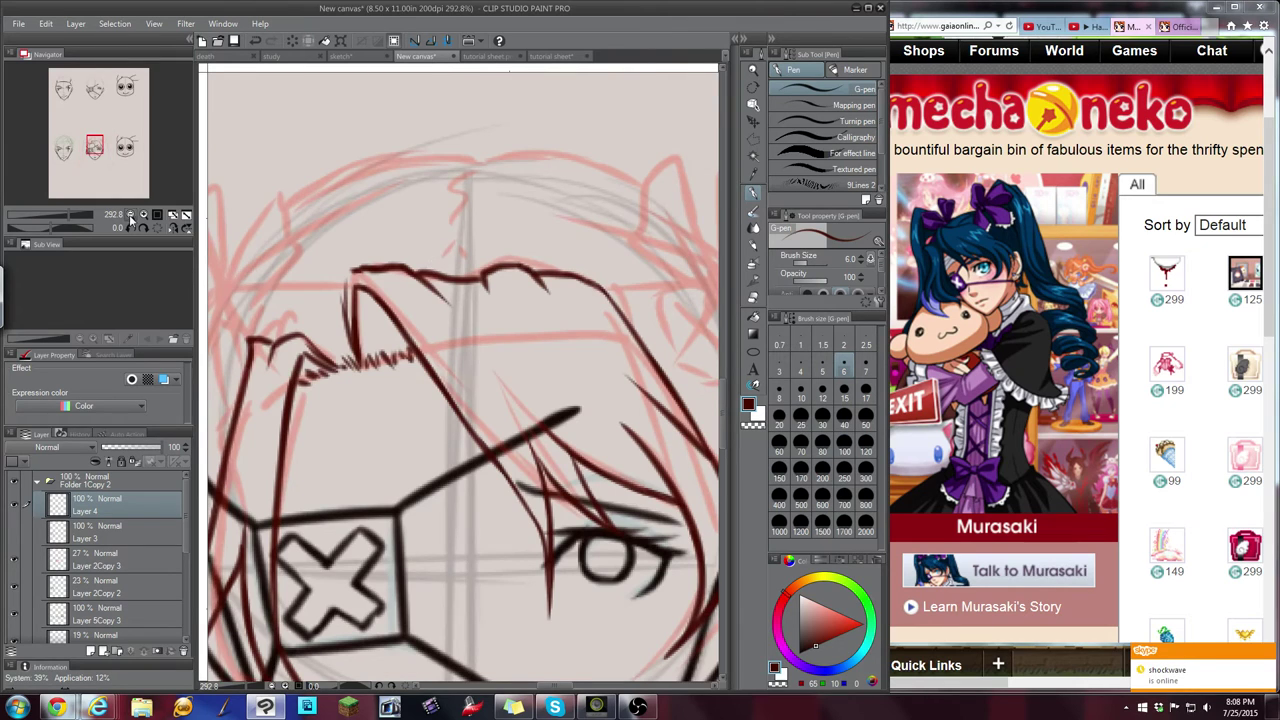
pyautogui.scroll(-2, 440, 240)
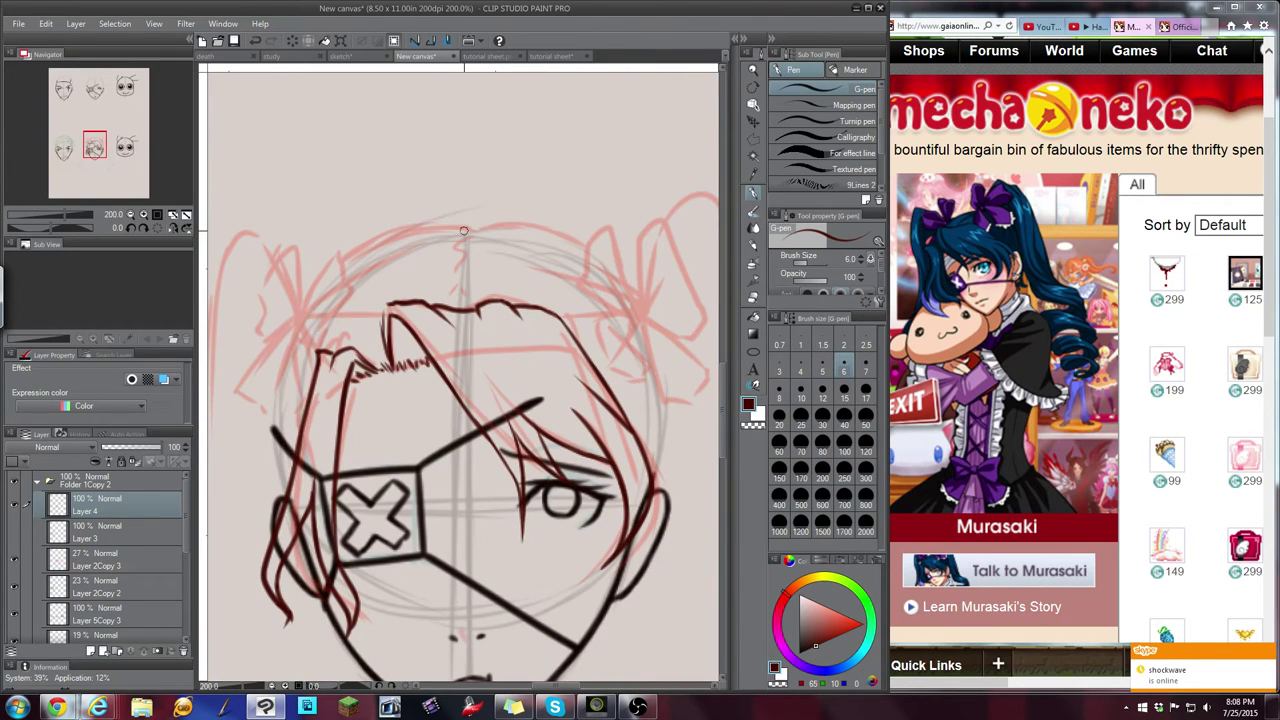
pyautogui.moveTo(461, 230)
pyautogui.mouseDown()
pyautogui.moveTo(372, 239)
pyautogui.moveTo(409, 232)
pyautogui.moveTo(370, 245)
pyautogui.mouseUp()
pyautogui.hotkey('ctrl', 'z')
pyautogui.hotkey('ctrl', 'z')
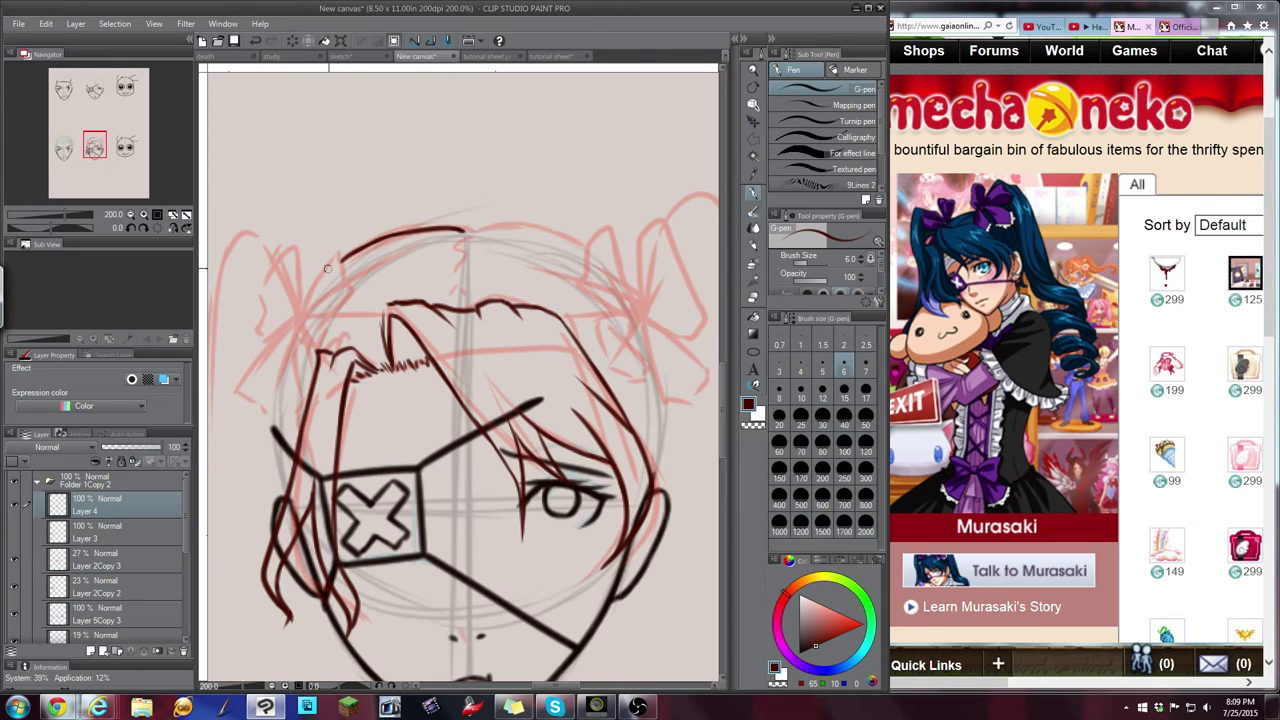
# Draw the inner loop of the eyepatch-side bow with fold lines running toward its knot
pyautogui.moveTo(338, 256); pyautogui.dragTo(355, 286)
pyautogui.moveTo(357, 286)
pyautogui.mouseDown()
pyautogui.moveTo(314, 314)
pyautogui.moveTo(334, 310)
pyautogui.mouseUp()
pyautogui.moveTo(337, 257)
pyautogui.mouseDown()
pyautogui.moveTo(300, 315)
pyautogui.moveTo(337, 284)
pyautogui.moveTo(304, 317)
pyautogui.moveTo(351, 290)
pyautogui.moveTo(307, 312)
pyautogui.mouseUp()
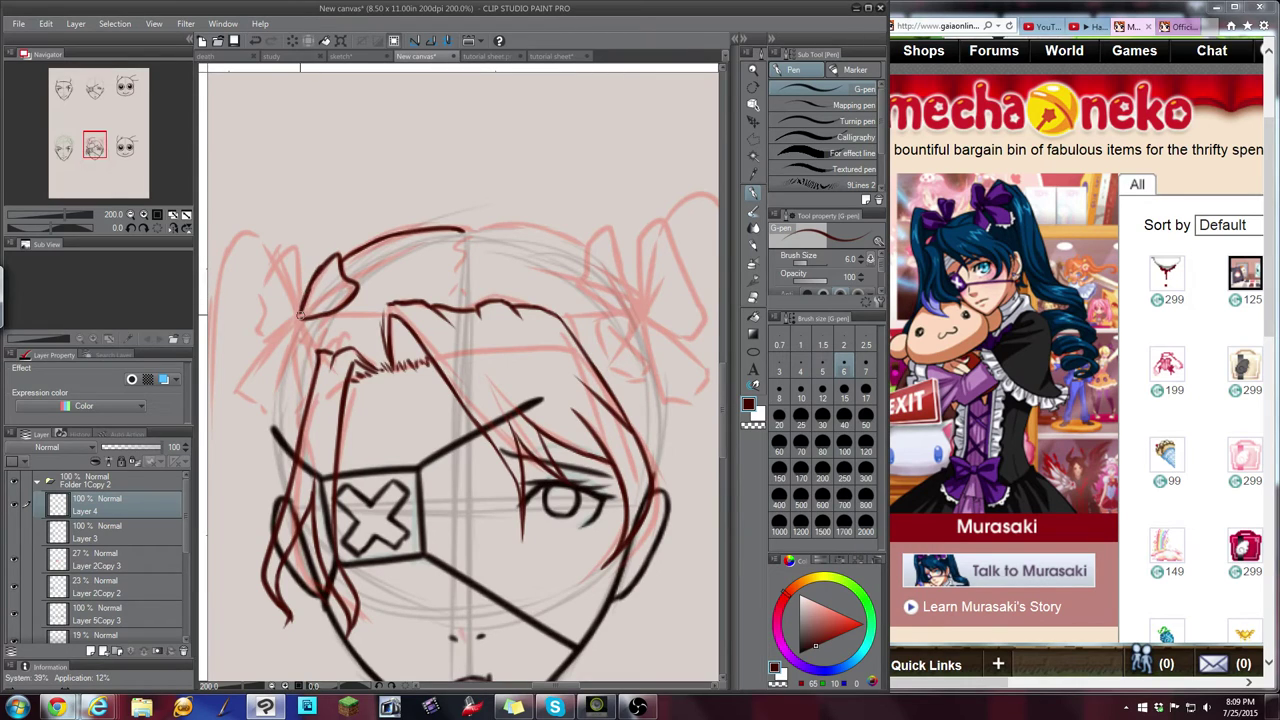
pyautogui.hotkey('ctrl', 'z')
pyautogui.hotkey('ctrl', 'z')
pyautogui.hotkey('ctrl', 'z')
pyautogui.hotkey('ctrl', 'z')
pyautogui.hotkey('ctrl', 'z')
pyautogui.hotkey('ctrl', 'z')
# Draw the knot and both upper loops of the bow on the open-eye side
pyautogui.moveTo(631, 291)
pyautogui.mouseDown()
pyautogui.moveTo(647, 307)
pyautogui.moveTo(615, 232)
pyautogui.mouseUp()
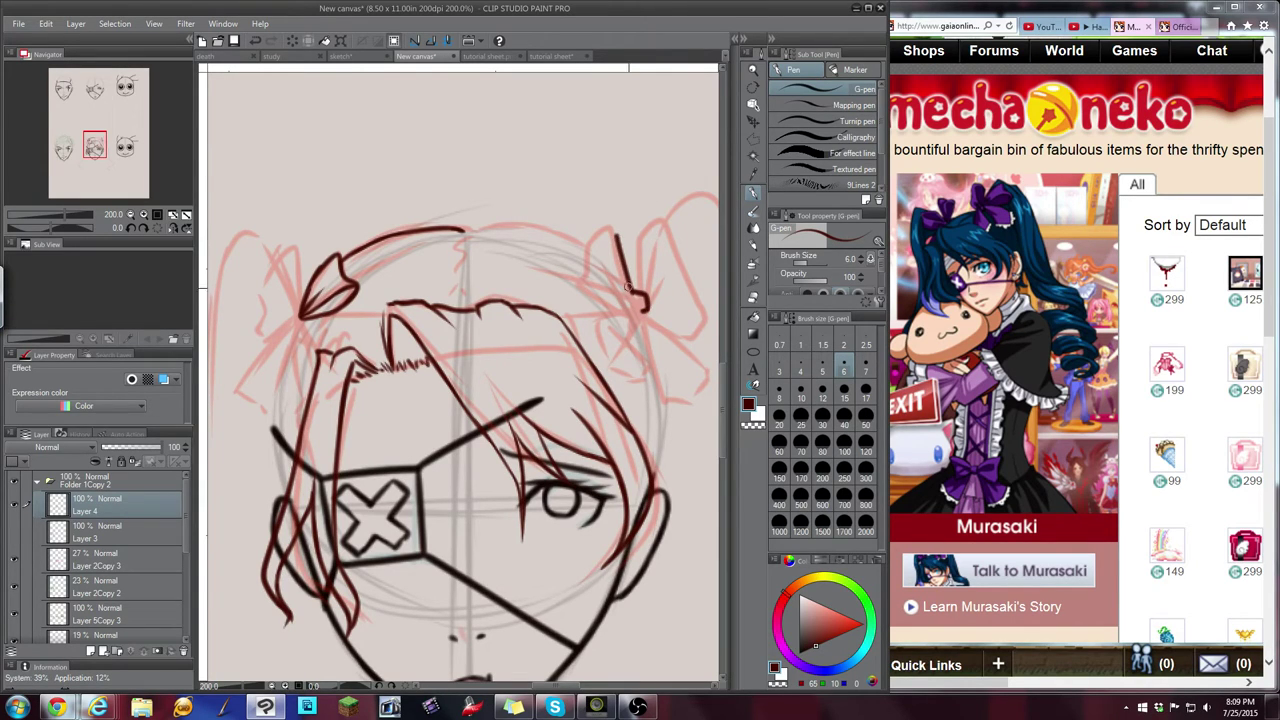
pyautogui.moveTo(635, 310)
pyautogui.mouseDown()
pyautogui.moveTo(588, 297)
pyautogui.moveTo(632, 306)
pyautogui.mouseUp()
pyautogui.moveTo(585, 288)
pyautogui.mouseDown()
pyautogui.moveTo(630, 300)
pyautogui.moveTo(591, 248)
pyautogui.moveTo(596, 228)
pyautogui.moveTo(614, 233)
pyautogui.mouseUp()
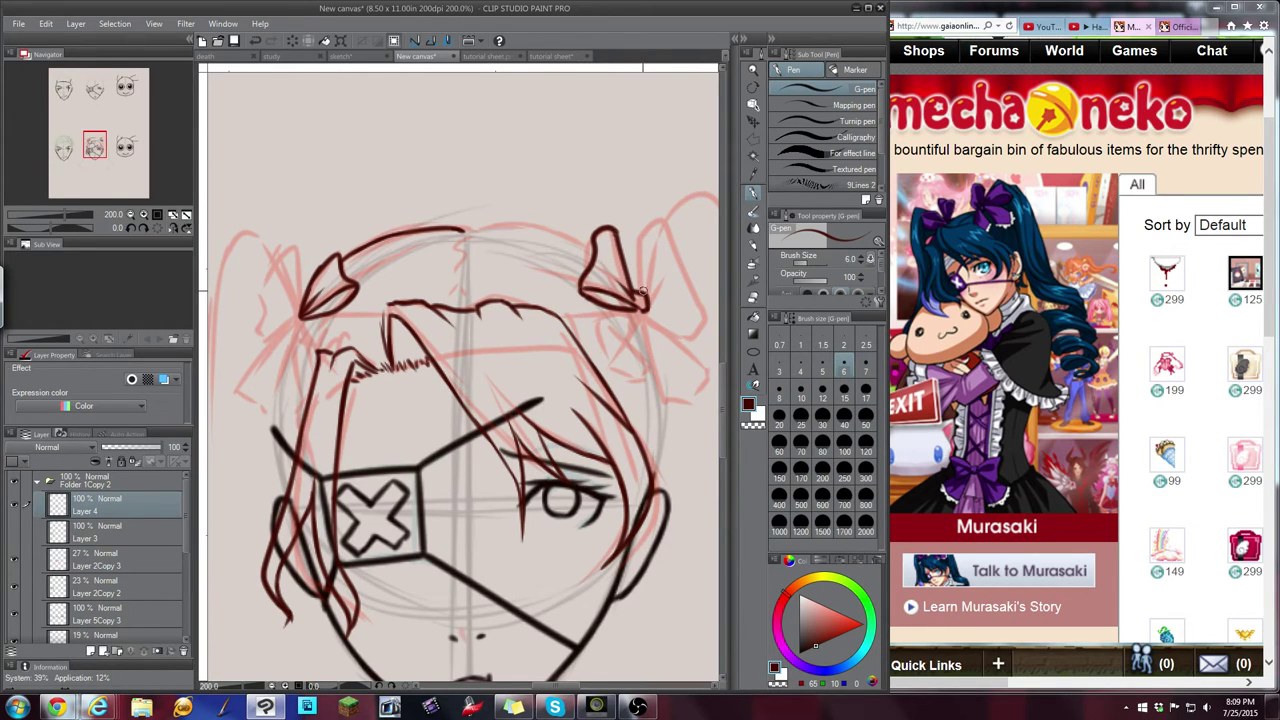
pyautogui.moveTo(643, 292)
pyautogui.mouseDown()
pyautogui.moveTo(654, 226)
pyautogui.moveTo(671, 256)
pyautogui.mouseUp()
pyautogui.moveTo(649, 307); pyautogui.dragTo(689, 316)
pyautogui.moveTo(667, 248)
pyautogui.mouseDown()
pyautogui.moveTo(691, 311)
pyautogui.moveTo(640, 298)
pyautogui.moveTo(655, 268)
pyautogui.mouseUp()
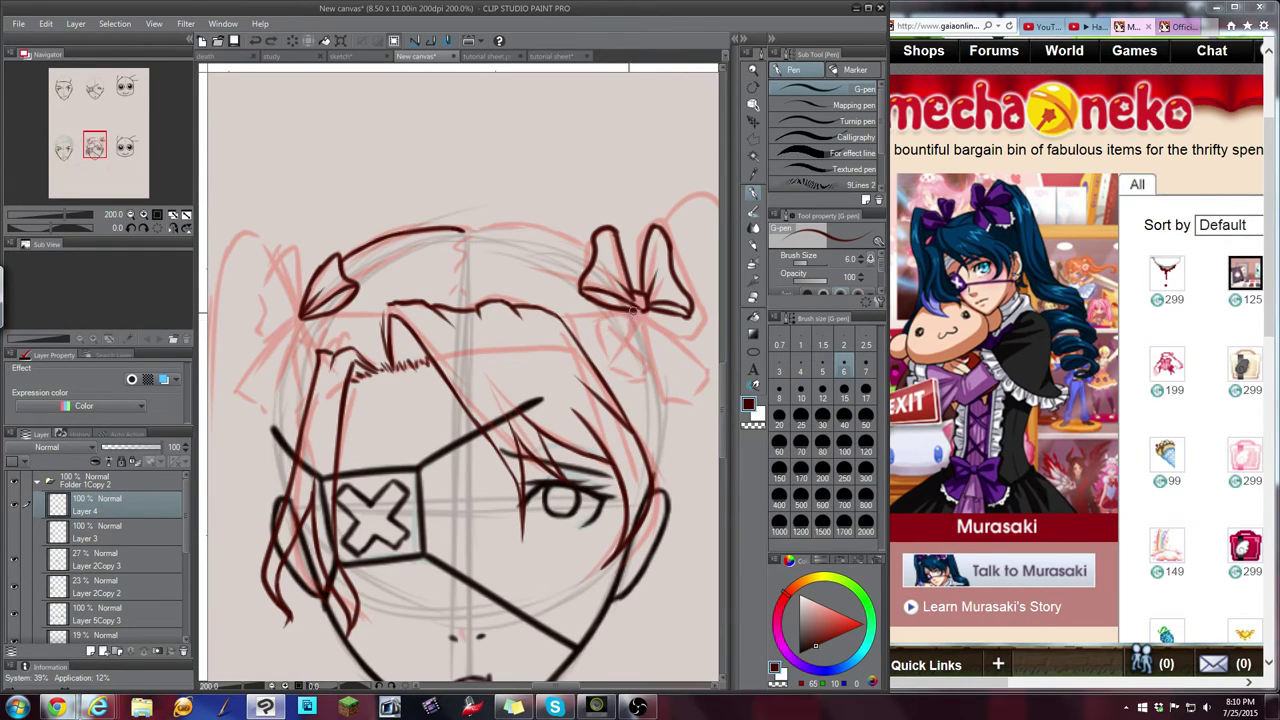
# Draw the two ribbon tails of the open-eye-side bow, and add a short notch at the crown's center part
pyautogui.moveTo(633, 310)
pyautogui.mouseDown()
pyautogui.moveTo(619, 351)
pyautogui.moveTo(599, 329)
pyautogui.moveTo(620, 354)
pyautogui.moveTo(598, 327)
pyautogui.moveTo(619, 354)
pyautogui.mouseUp()
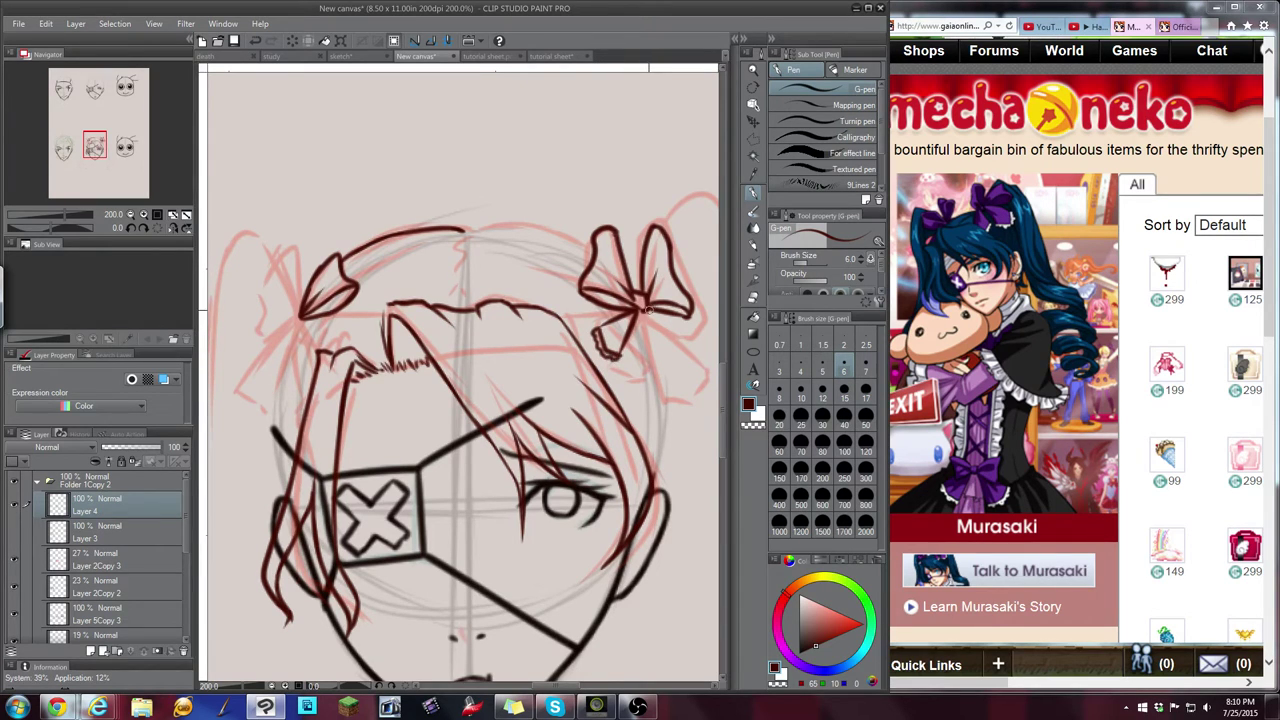
pyautogui.moveTo(647, 309); pyautogui.dragTo(680, 352)
pyautogui.moveTo(640, 312)
pyautogui.mouseDown()
pyautogui.moveTo(649, 362)
pyautogui.moveTo(682, 352)
pyautogui.moveTo(650, 364)
pyautogui.moveTo(685, 356)
pyautogui.mouseUp()
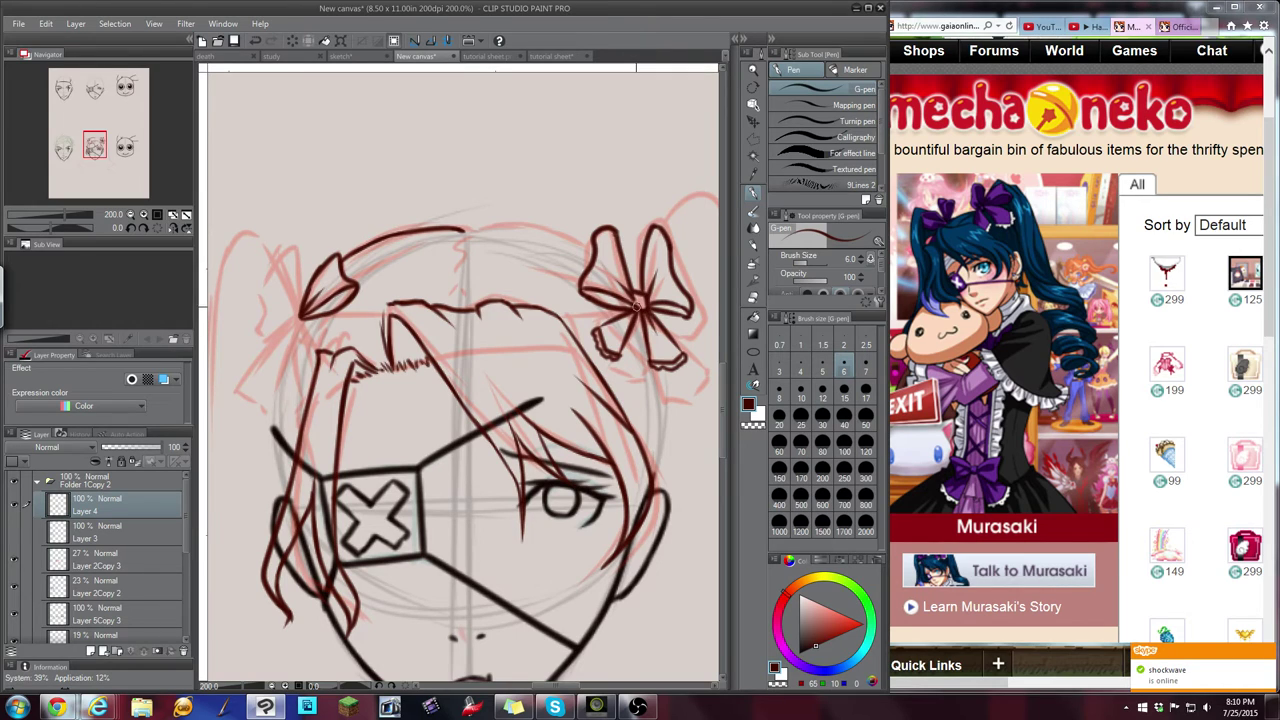
pyautogui.moveTo(462, 231); pyautogui.dragTo(460, 248)
# Draw the outer loop and the hanging ribbon tails of the eyepatch-side bow
pyautogui.moveTo(300, 307)
pyautogui.mouseDown()
pyautogui.moveTo(291, 324)
pyautogui.moveTo(293, 250)
pyautogui.mouseUp()
pyautogui.moveTo(292, 319); pyautogui.dragTo(262, 323)
pyautogui.hotkey('ctrl', 'z')
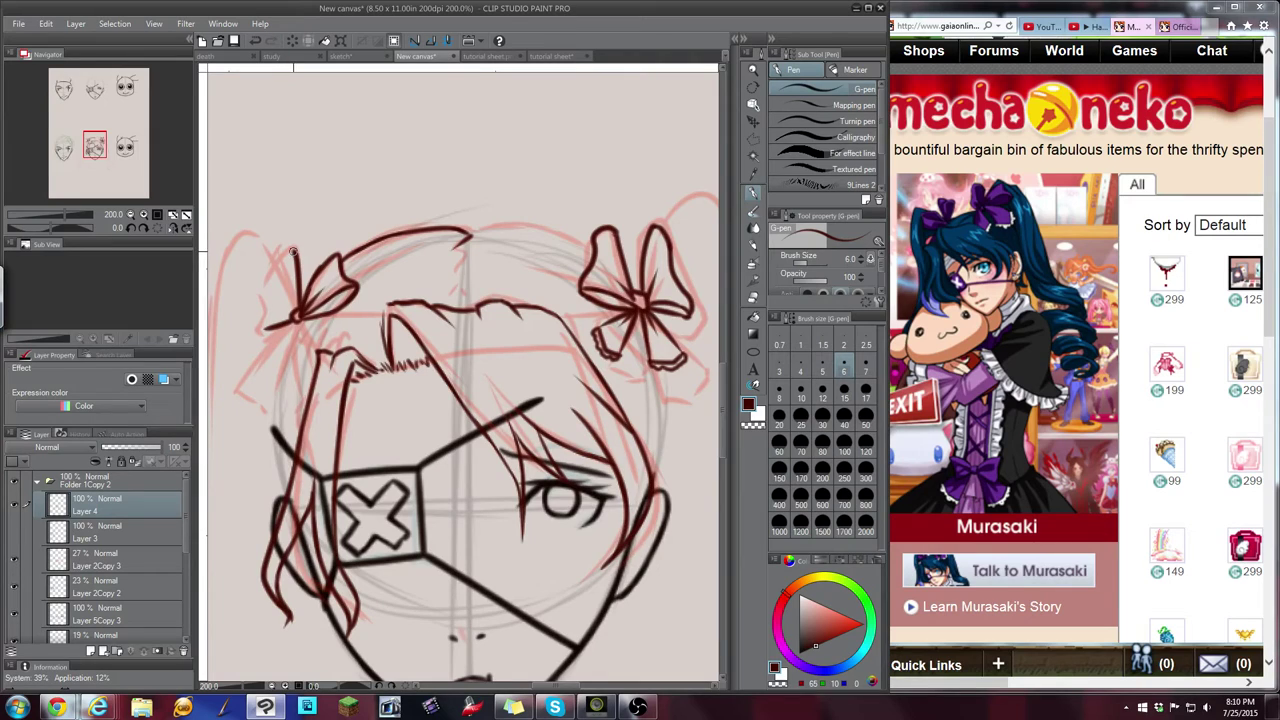
pyautogui.moveTo(293, 251)
pyautogui.mouseDown()
pyautogui.moveTo(272, 276)
pyautogui.moveTo(257, 322)
pyautogui.moveTo(266, 328)
pyautogui.moveTo(279, 305)
pyautogui.moveTo(248, 366)
pyautogui.mouseUp()
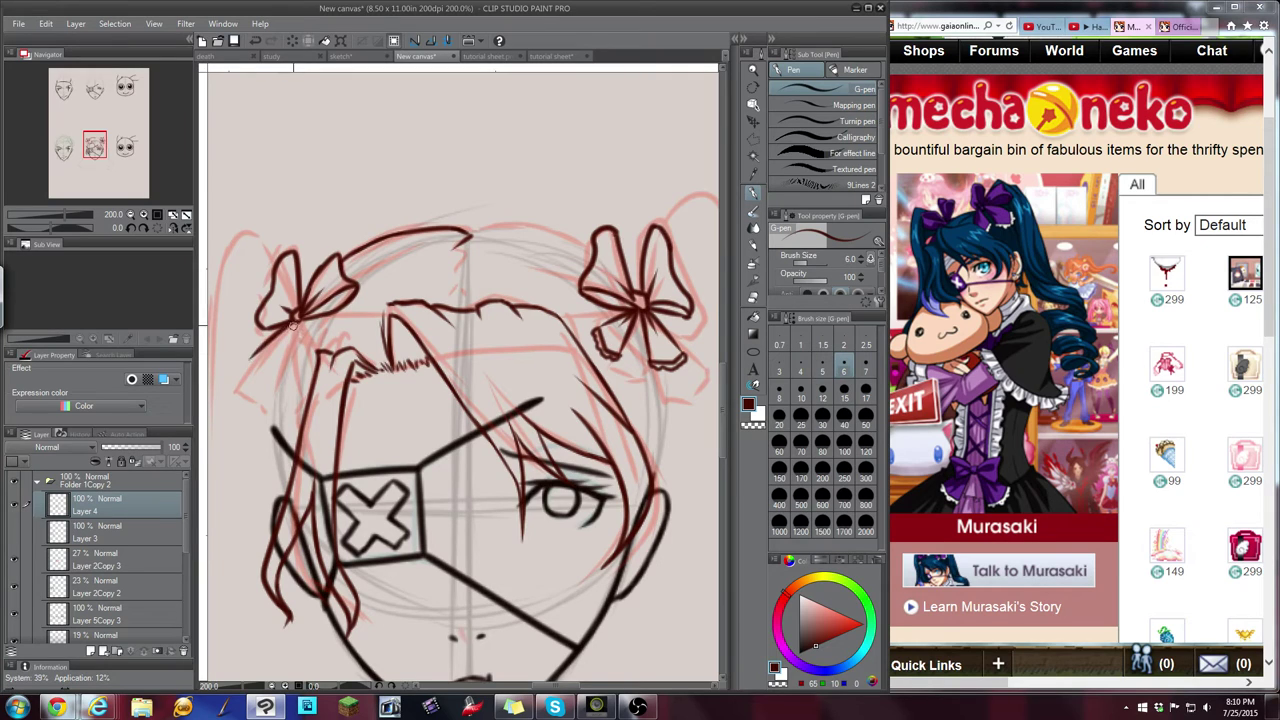
pyautogui.moveTo(292, 322)
pyautogui.mouseDown()
pyautogui.moveTo(267, 381)
pyautogui.moveTo(272, 371)
pyautogui.mouseUp()
pyautogui.moveTo(297, 323); pyautogui.dragTo(299, 366)
pyautogui.moveTo(303, 318)
pyautogui.mouseDown()
pyautogui.moveTo(320, 346)
pyautogui.moveTo(297, 369)
pyautogui.moveTo(251, 371)
pyautogui.moveTo(270, 376)
pyautogui.mouseUp()
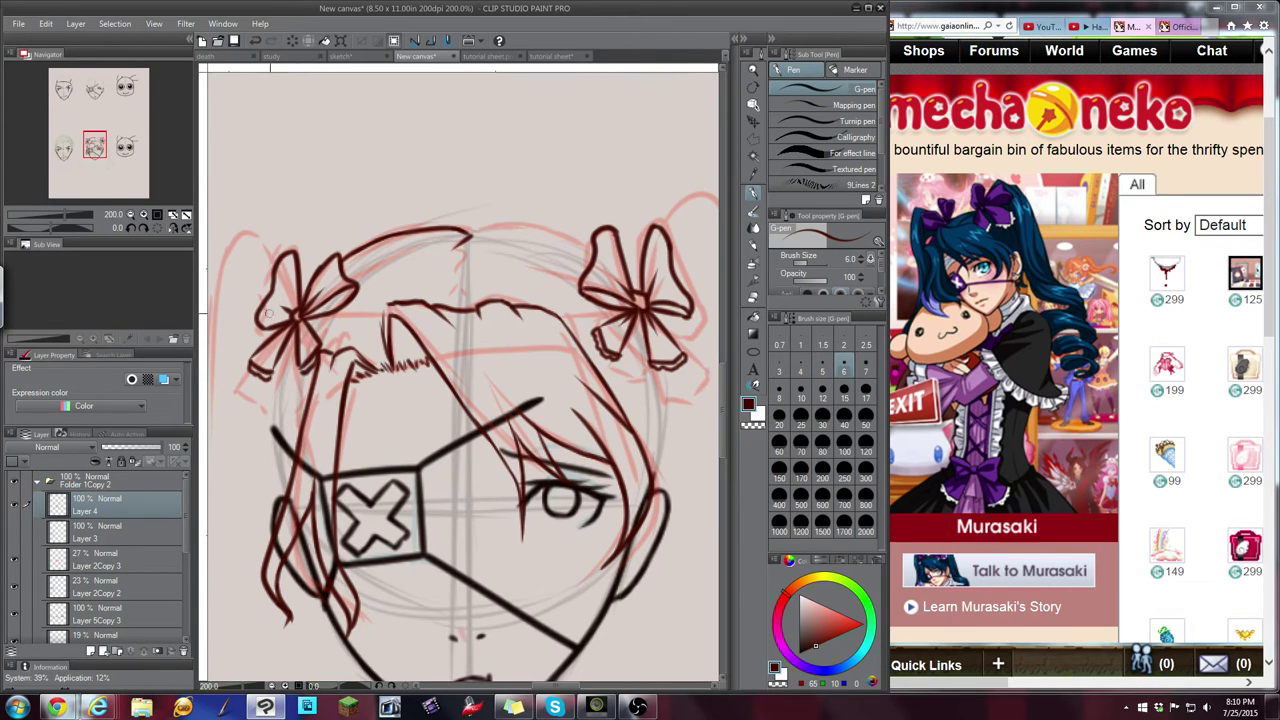
# Draw the crown outline from the center part across to the open-eye-side bow
pyautogui.moveTo(471, 233); pyautogui.dragTo(577, 235)
pyautogui.moveTo(467, 255)
pyautogui.mouseDown()
pyautogui.moveTo(541, 244)
pyautogui.moveTo(528, 235)
pyautogui.moveTo(497, 254)
pyautogui.mouseUp()
pyautogui.hotkey('ctrl', 'z')
pyautogui.hotkey('ctrl', 'z')
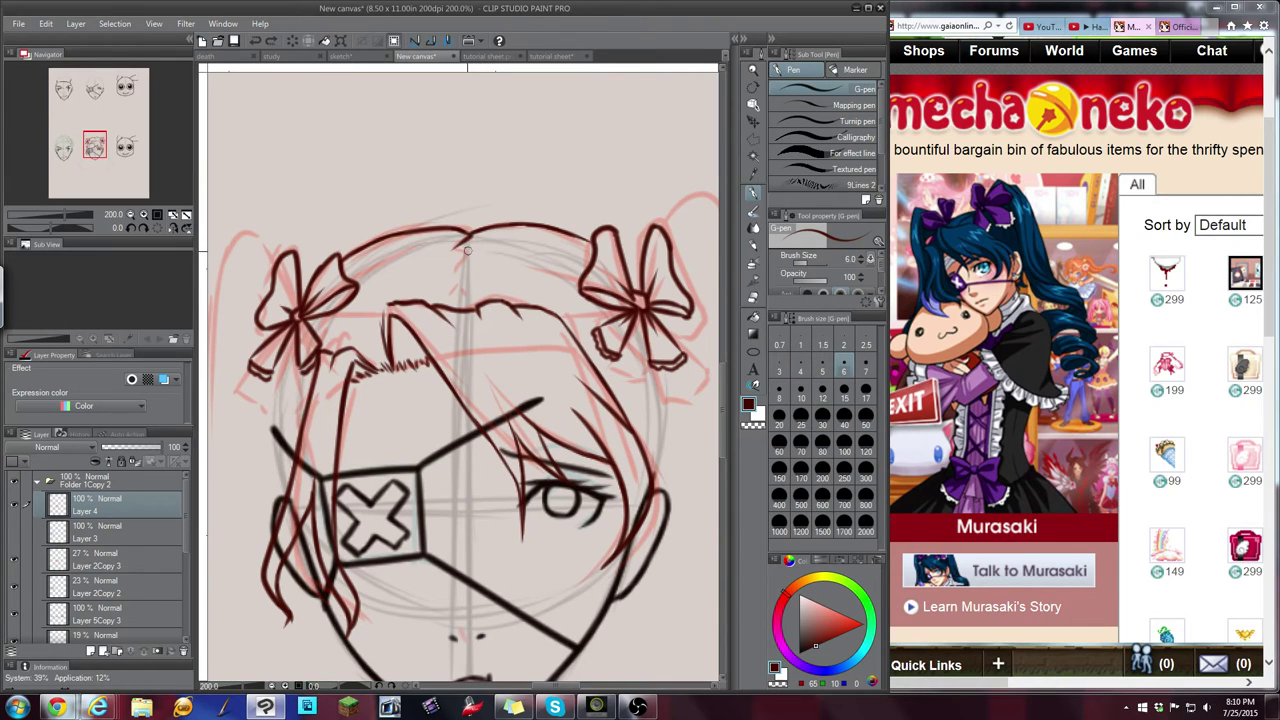
# Add curved strand lines beneath the crown outline on both sides of the part, and extend the part line
pyautogui.moveTo(466, 255); pyautogui.dragTo(505, 252)
pyautogui.moveTo(488, 254); pyautogui.dragTo(558, 269)
pyautogui.hotkey('ctrl', 'z')
pyautogui.moveTo(467, 283); pyautogui.dragTo(562, 300)
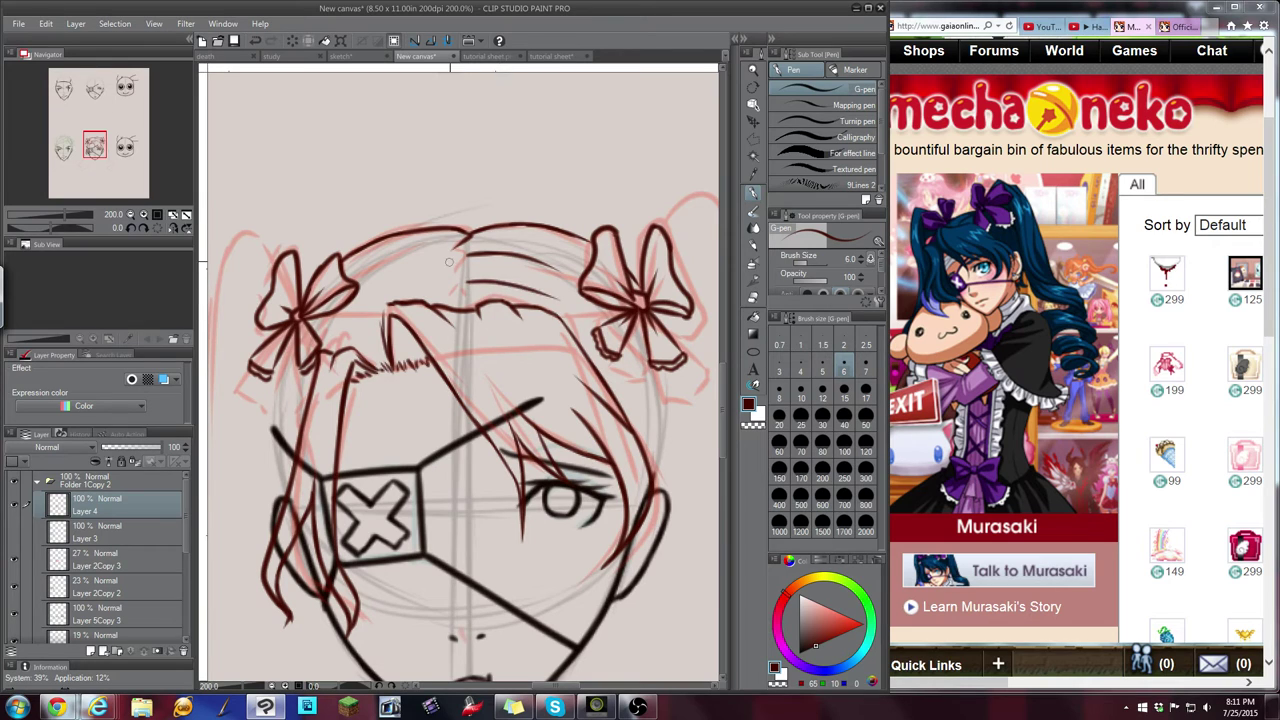
pyautogui.moveTo(463, 268); pyautogui.dragTo(373, 281)
pyautogui.hotkey('ctrl', 'z')
pyautogui.moveTo(462, 242); pyautogui.dragTo(475, 256)
# Draw the side hair edges from beneath both bows down toward the ears, with inner strand lines
pyautogui.moveTo(283, 357); pyautogui.dragTo(274, 420)
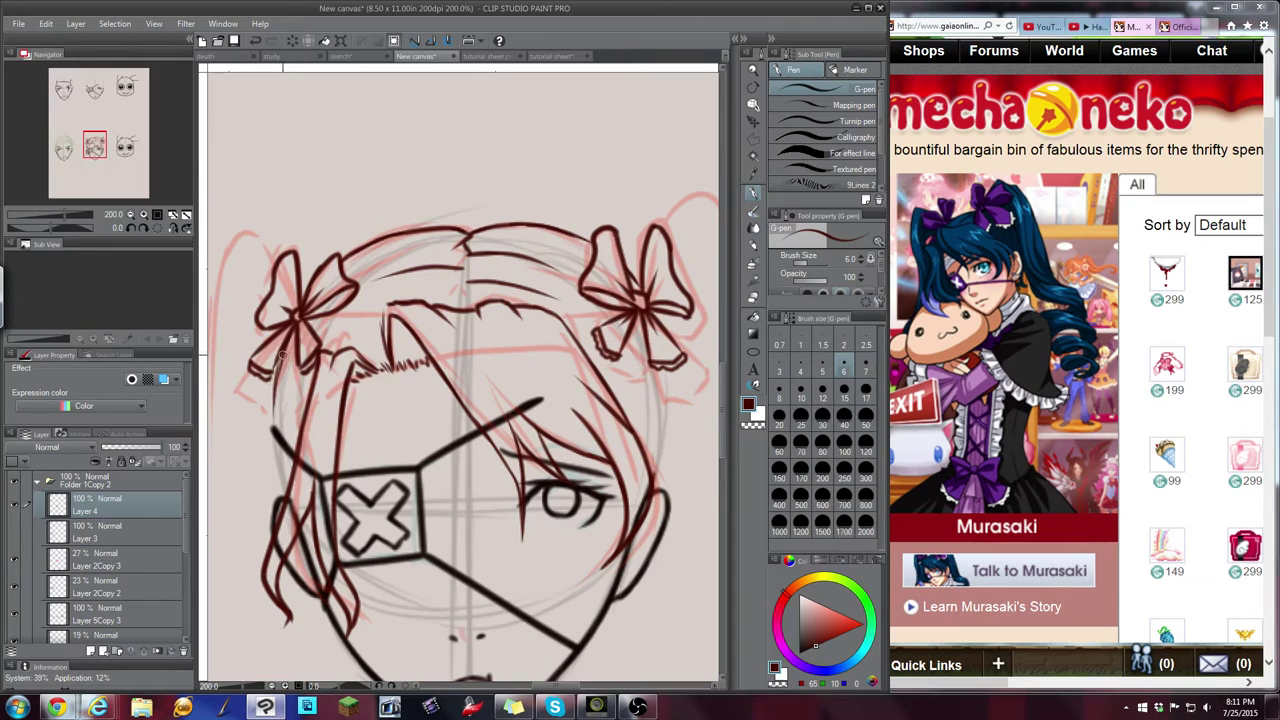
pyautogui.moveTo(282, 356); pyautogui.dragTo(282, 481)
pyautogui.moveTo(276, 437); pyautogui.dragTo(284, 490)
pyautogui.moveTo(662, 364); pyautogui.dragTo(662, 422)
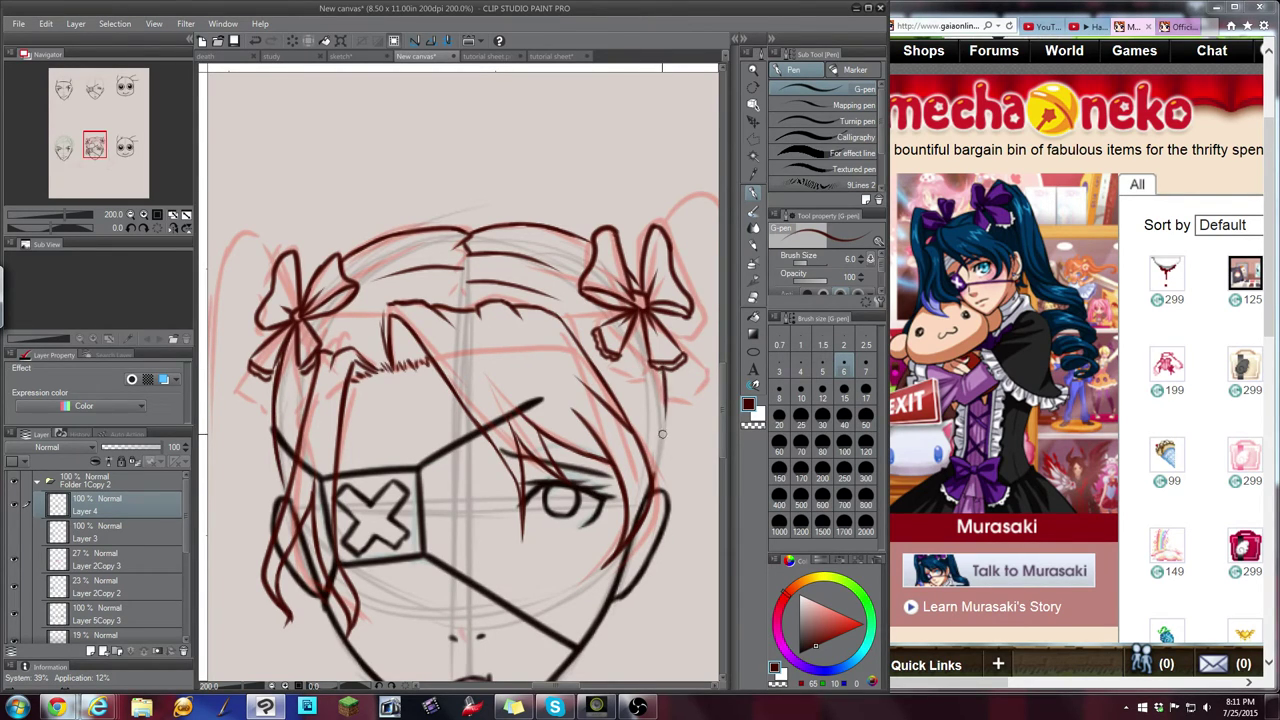
pyautogui.hotkey('ctrl', 'z')
pyautogui.moveTo(662, 366); pyautogui.dragTo(656, 484)
pyautogui.moveTo(663, 369); pyautogui.dragTo(650, 416)
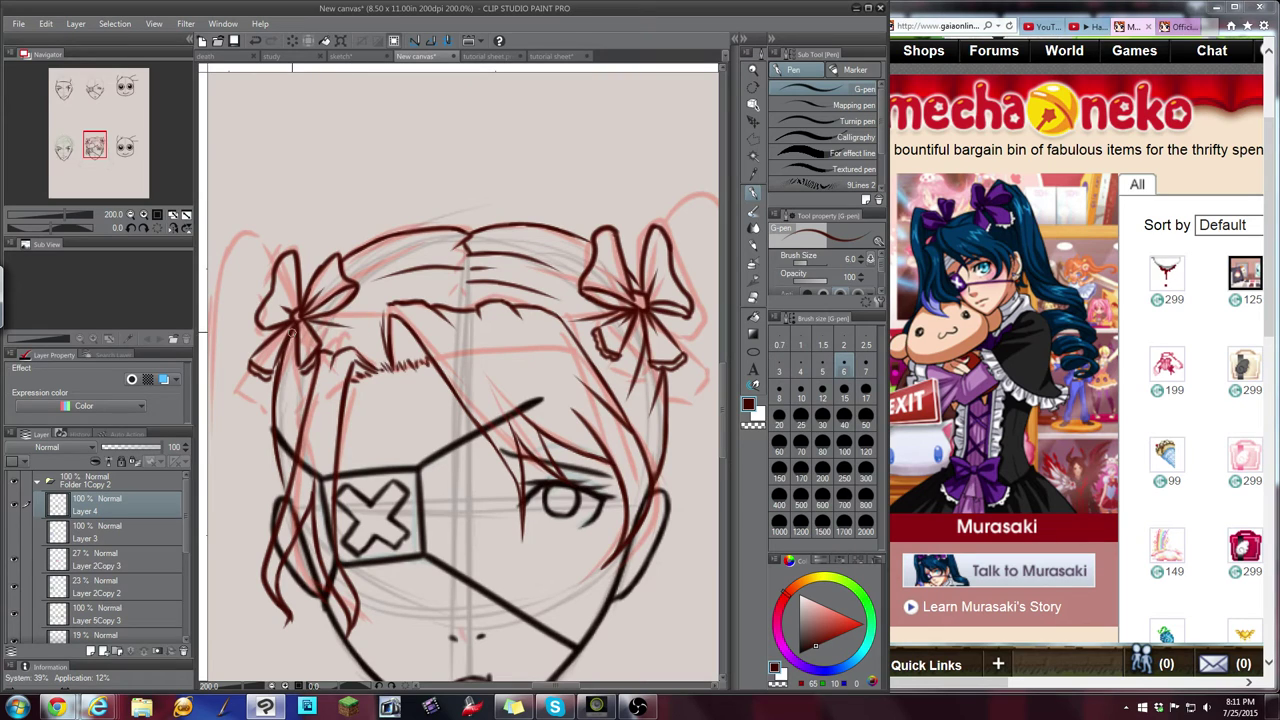
pyautogui.moveTo(292, 332); pyautogui.dragTo(304, 427)
pyautogui.moveTo(281, 371); pyautogui.dragTo(295, 453)
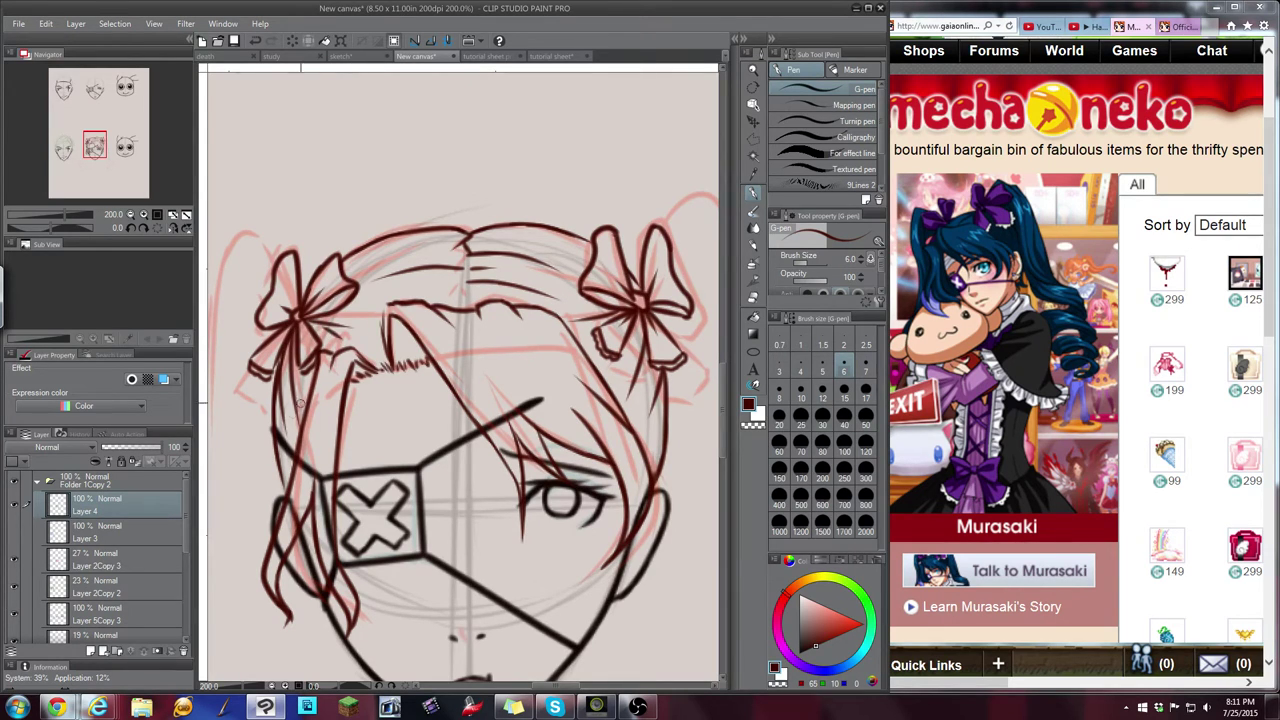
# Hide the sketch, face and guide layers to inspect the hair lines alone, and show those layers again
pyautogui.scroll(-2, 301, 403)
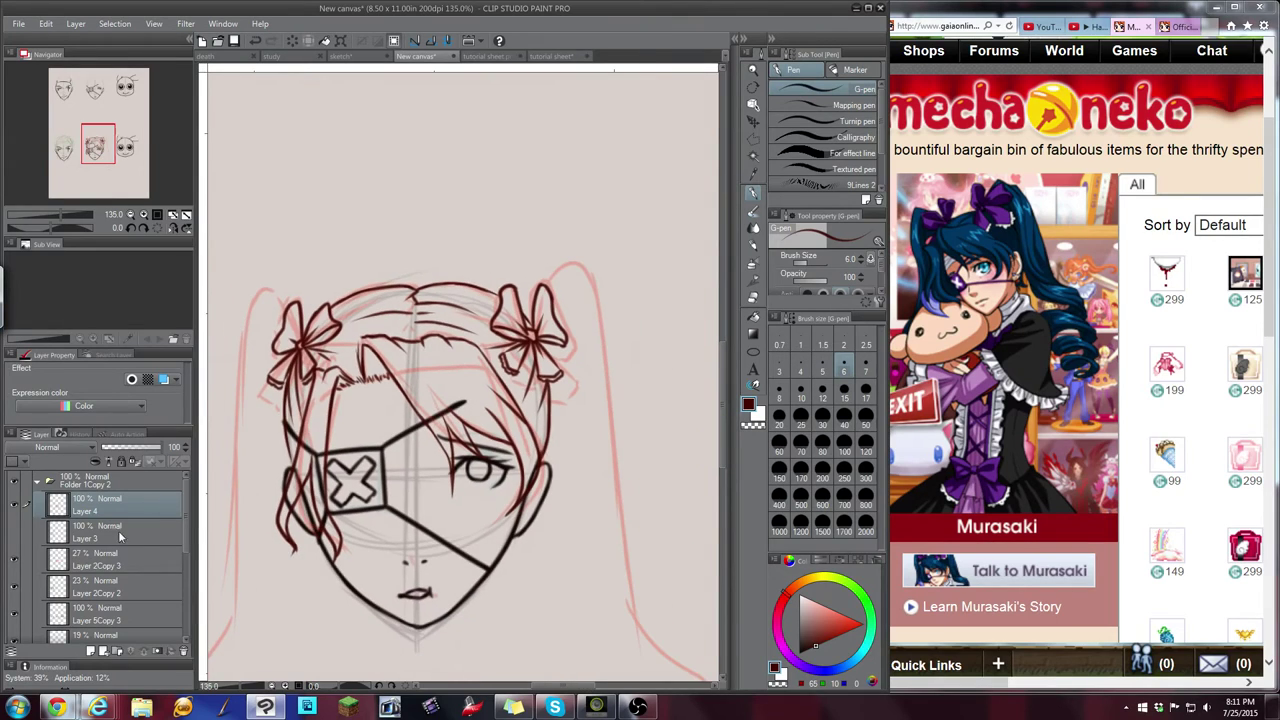
pyautogui.click(15, 560)
pyautogui.click(13, 617)
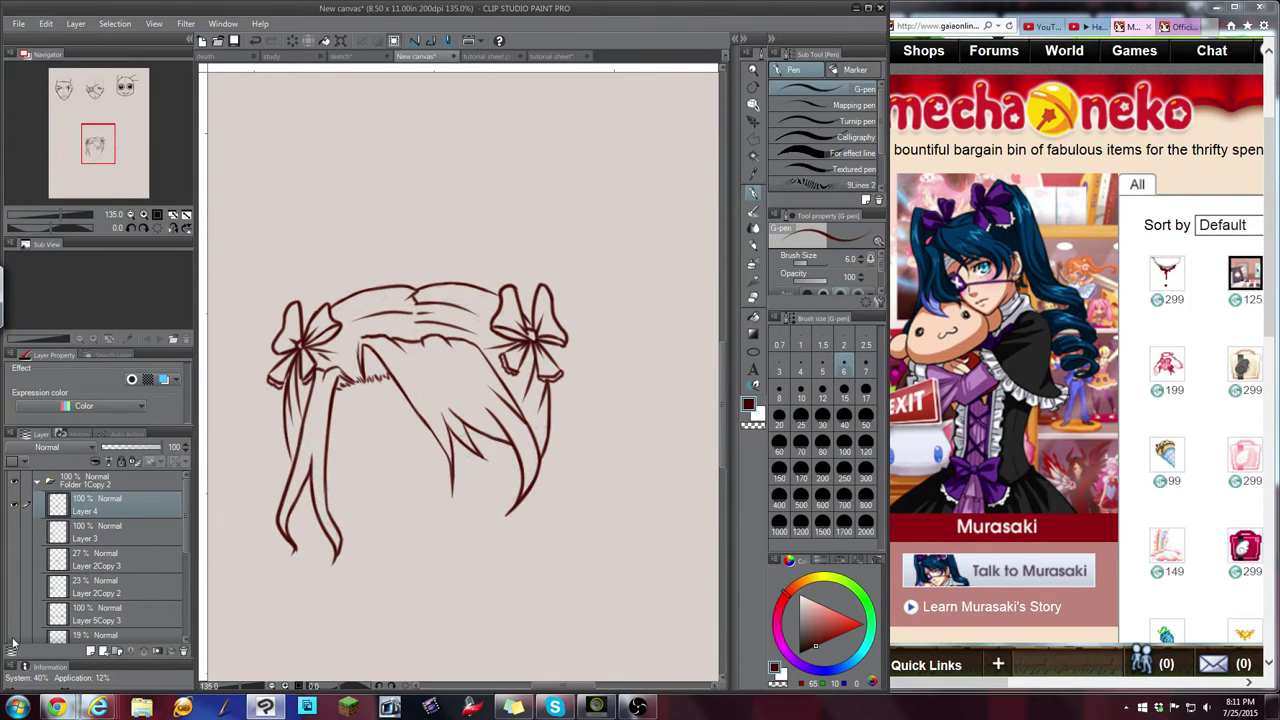
pyautogui.moveTo(105, 145); pyautogui.dragTo(103, 151)
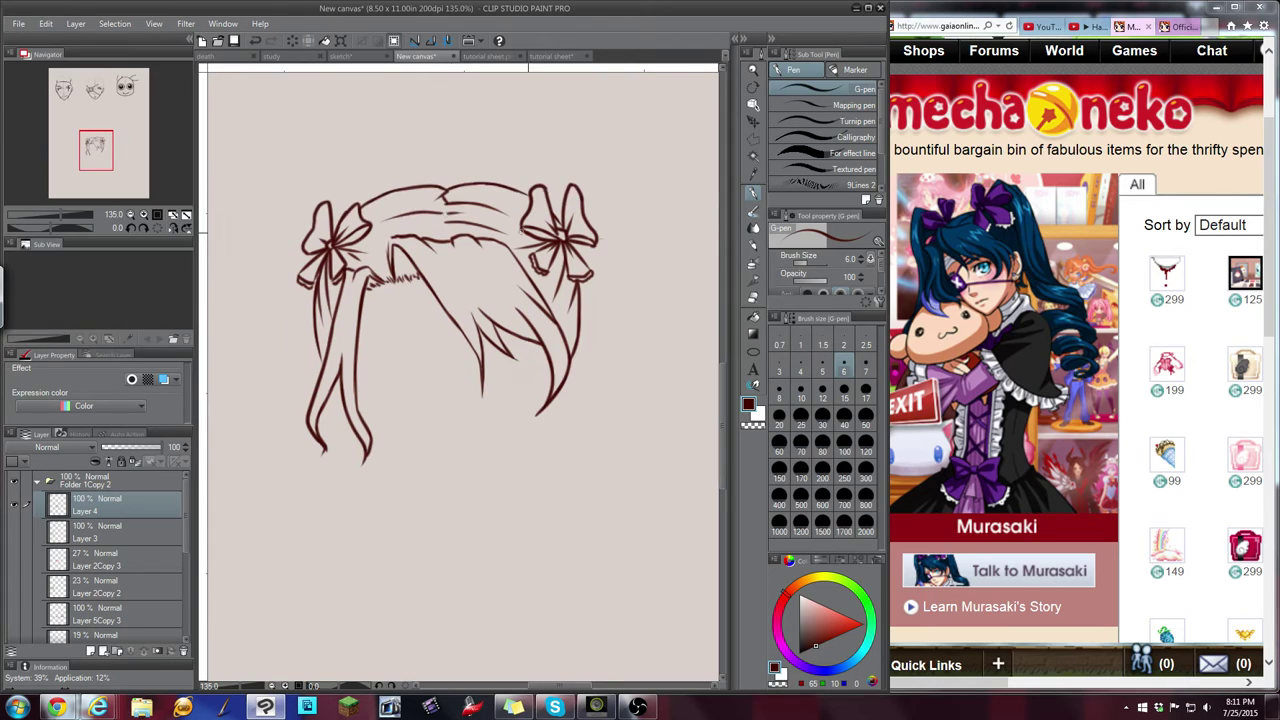
pyautogui.click(14, 638)
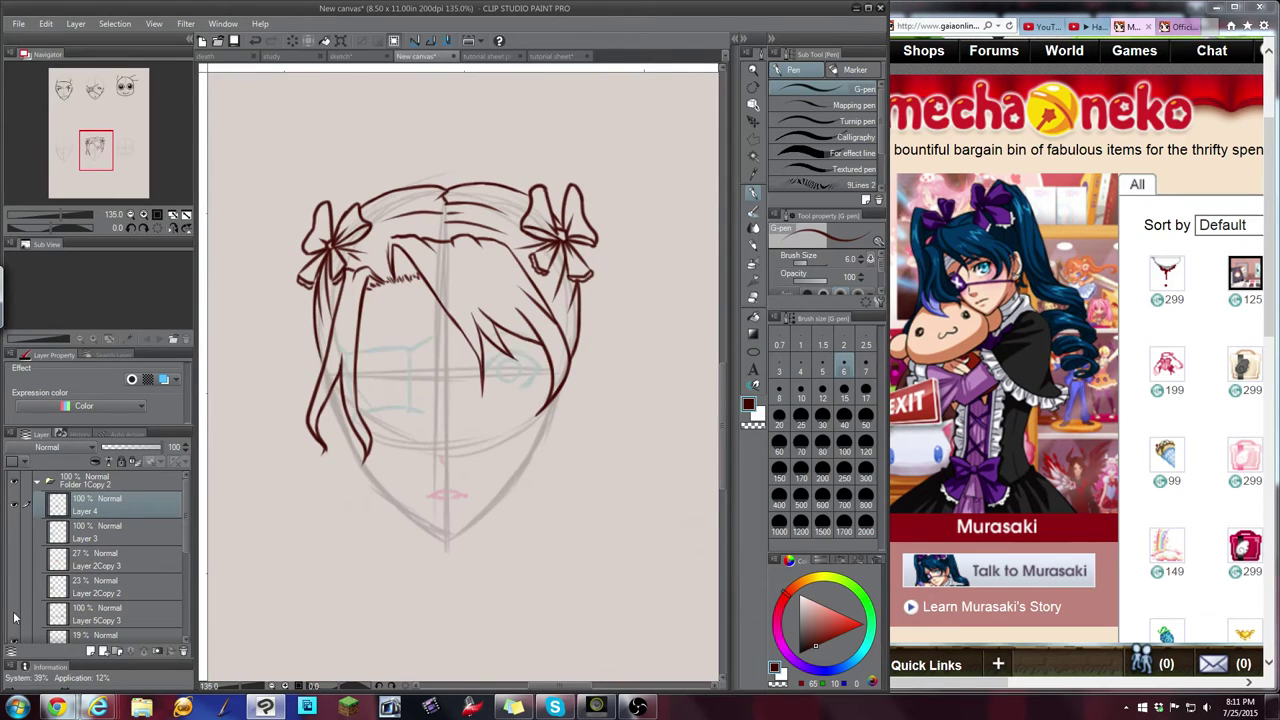
pyautogui.click(14, 614)
pyautogui.click(14, 587)
pyautogui.click(15, 560)
pyautogui.click(15, 563)
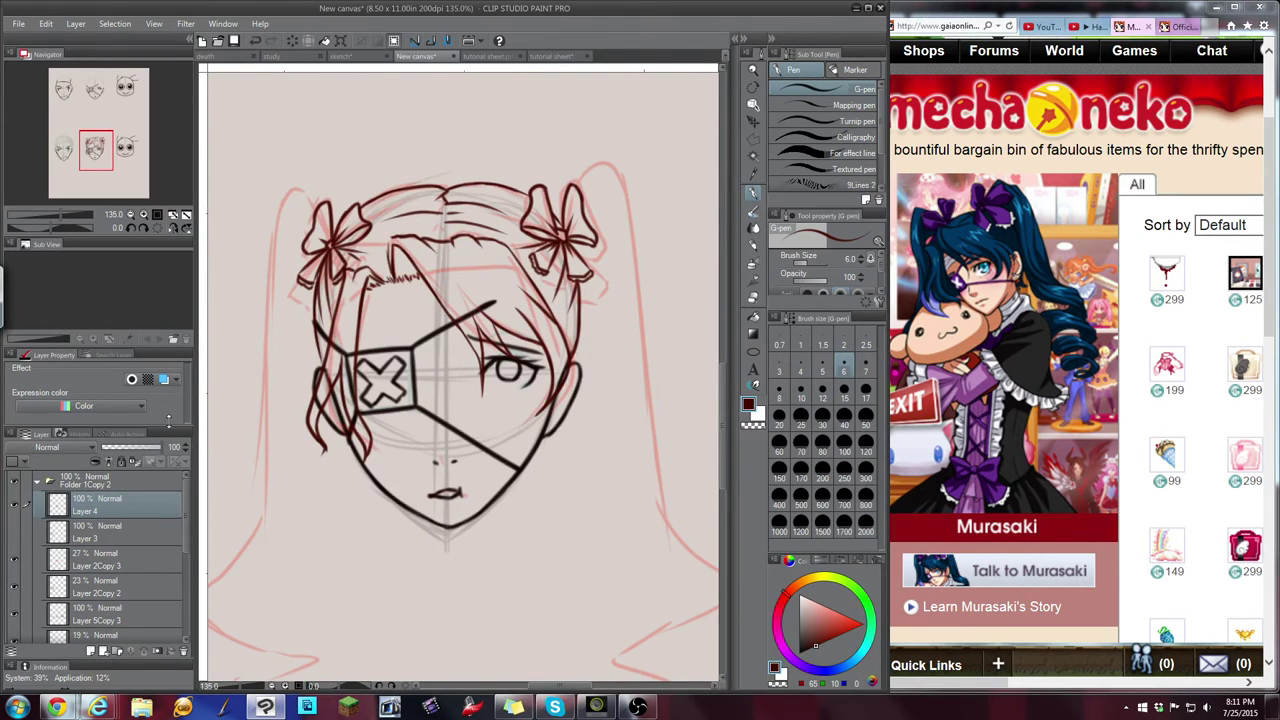
# Draw the eyepatch-side pigtail's arched top and long outer edge down to jaw level
pyautogui.moveTo(93, 131); pyautogui.dragTo(83, 131)
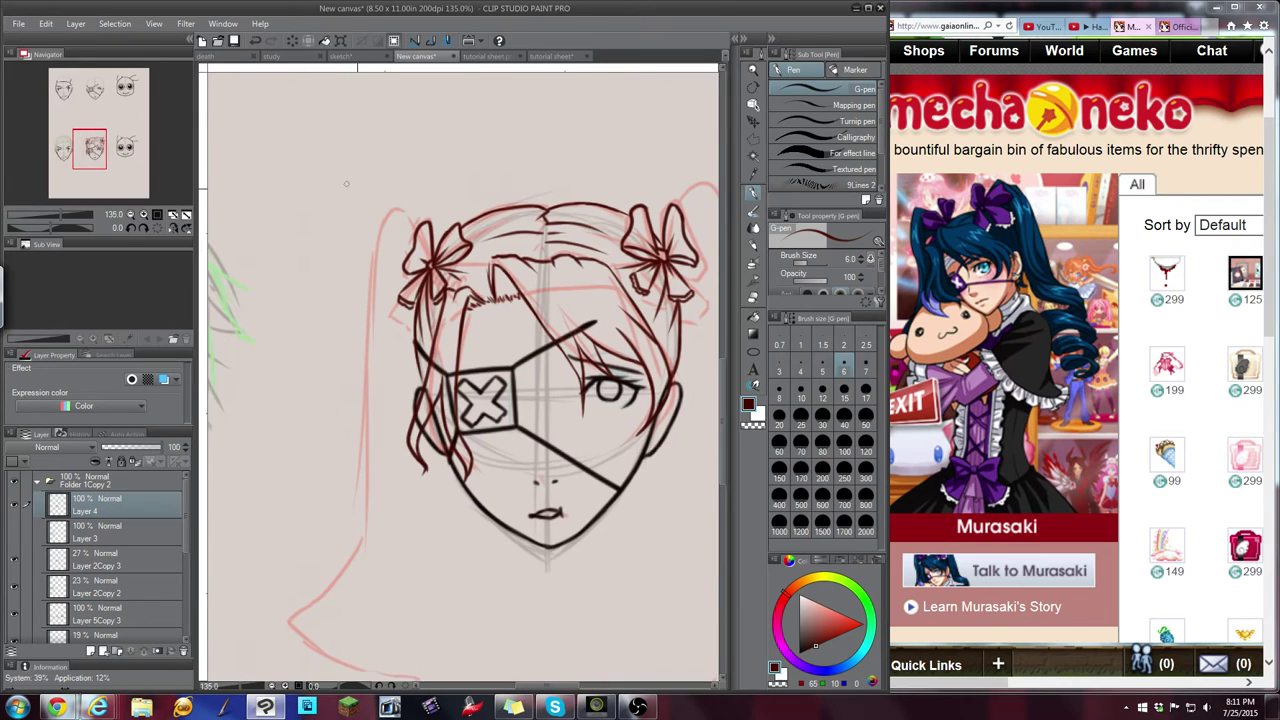
pyautogui.scroll(2, 443, 228)
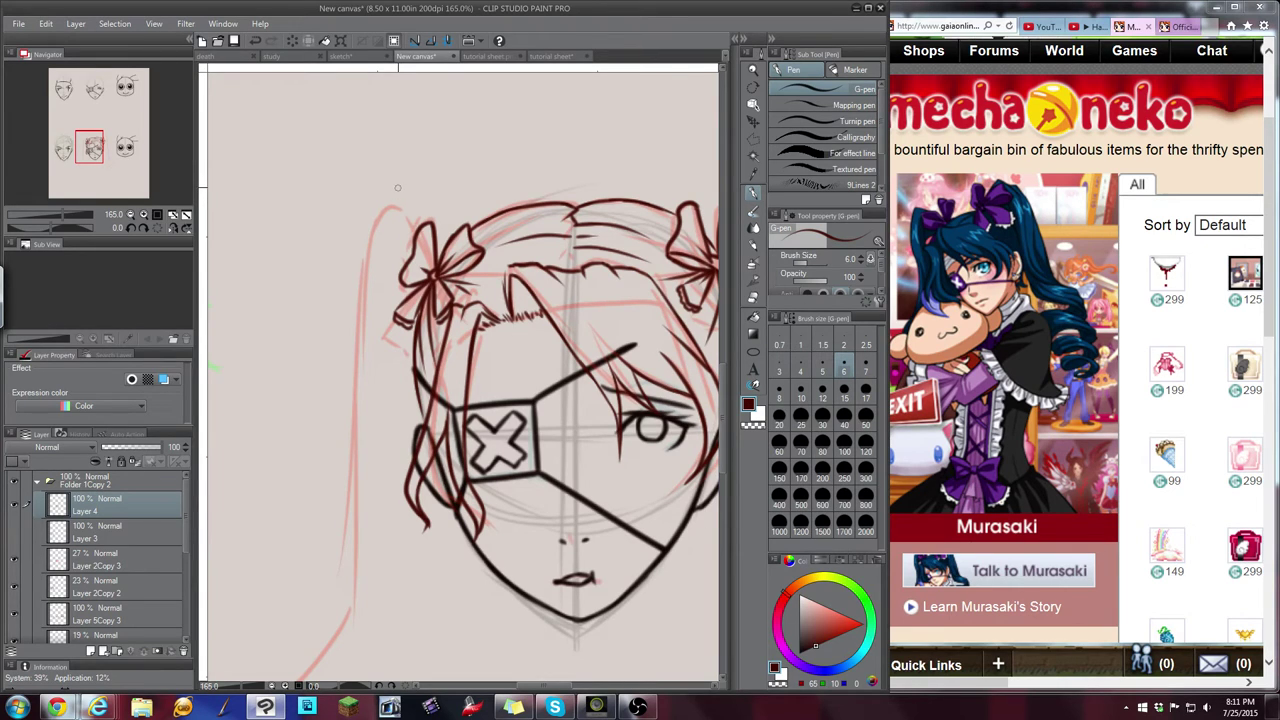
pyautogui.moveTo(414, 228)
pyautogui.mouseDown()
pyautogui.moveTo(390, 196)
pyautogui.moveTo(372, 212)
pyautogui.moveTo(358, 584)
pyautogui.mouseUp()
pyautogui.hotkey('ctrl', 'z')
pyautogui.moveTo(376, 202)
pyautogui.mouseDown()
pyautogui.moveTo(357, 298)
pyautogui.moveTo(354, 638)
pyautogui.mouseUp()
pyautogui.hotkey('ctrl', 'z')
pyautogui.moveTo(380, 200); pyautogui.dragTo(355, 576)
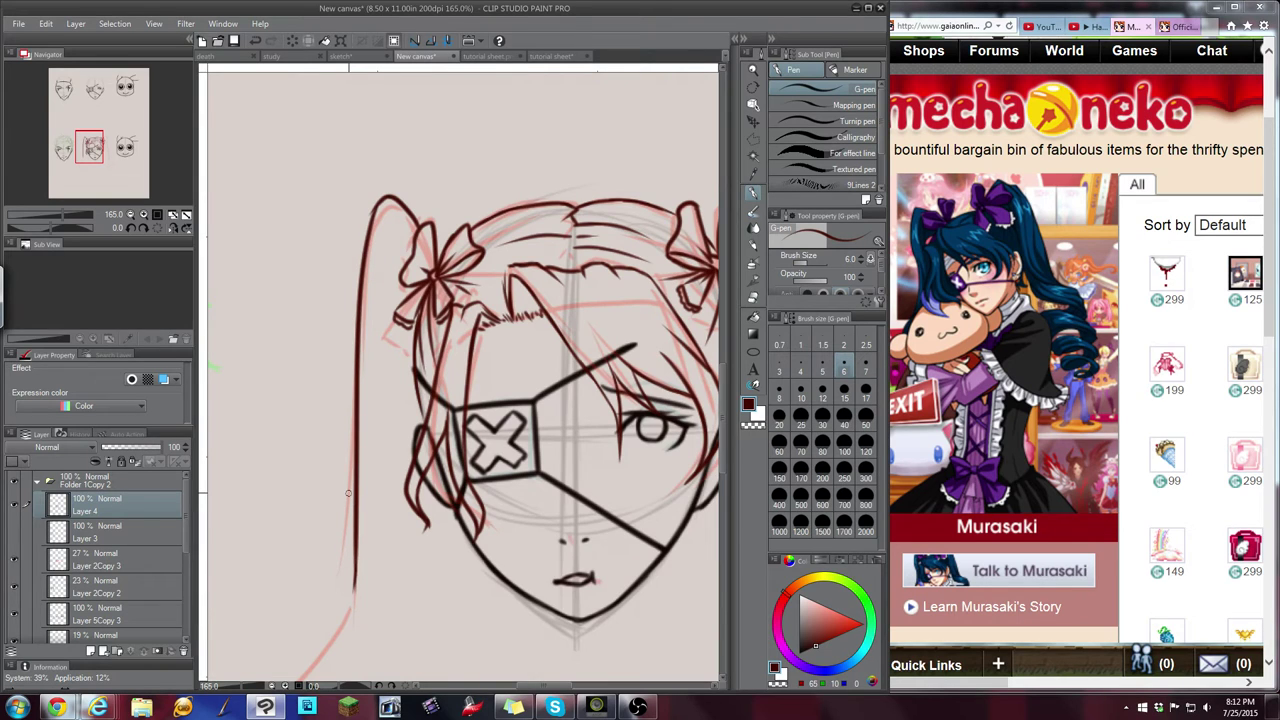
# Draw the inner edge of the eyepatch-side pigtail from beside the bow down to jaw level
pyautogui.moveTo(78, 132); pyautogui.dragTo(83, 151)
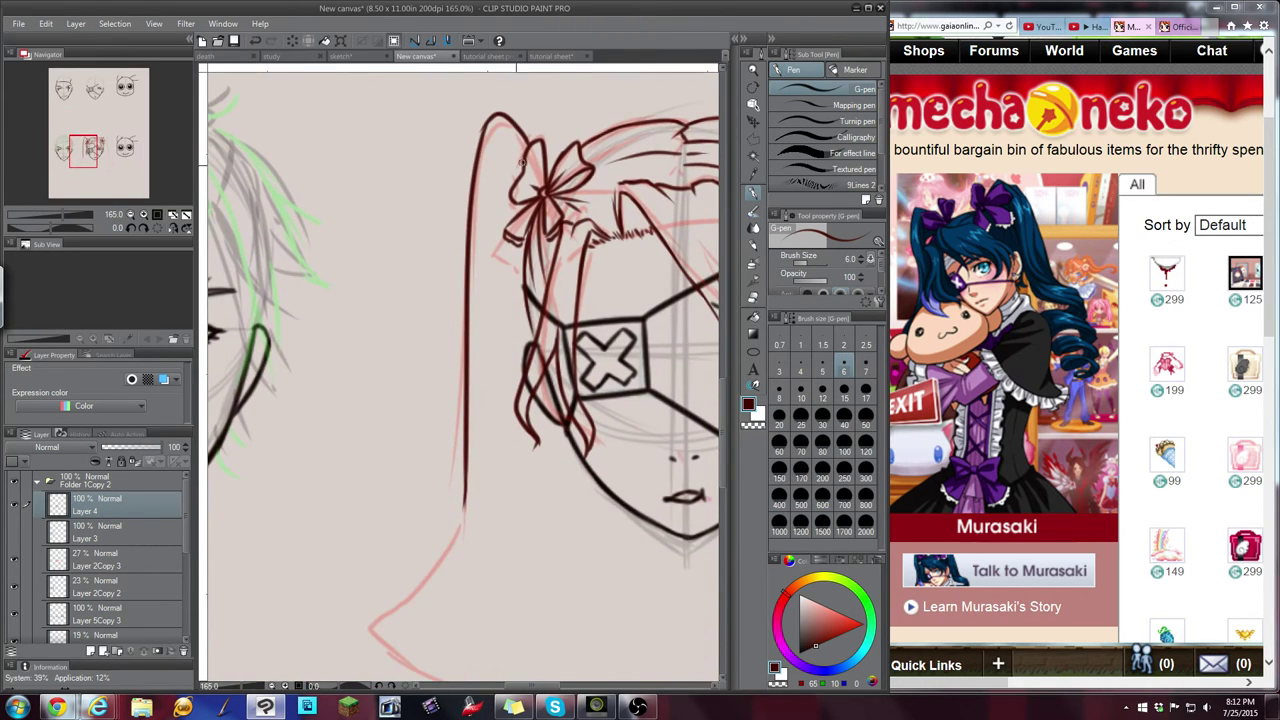
pyautogui.moveTo(508, 172); pyautogui.dragTo(495, 234)
pyautogui.hotkey('ctrl', 'z')
pyautogui.moveTo(508, 170); pyautogui.dragTo(500, 498)
pyautogui.hotkey('ctrl', 'z')
pyautogui.moveTo(506, 172); pyautogui.dragTo(490, 500)
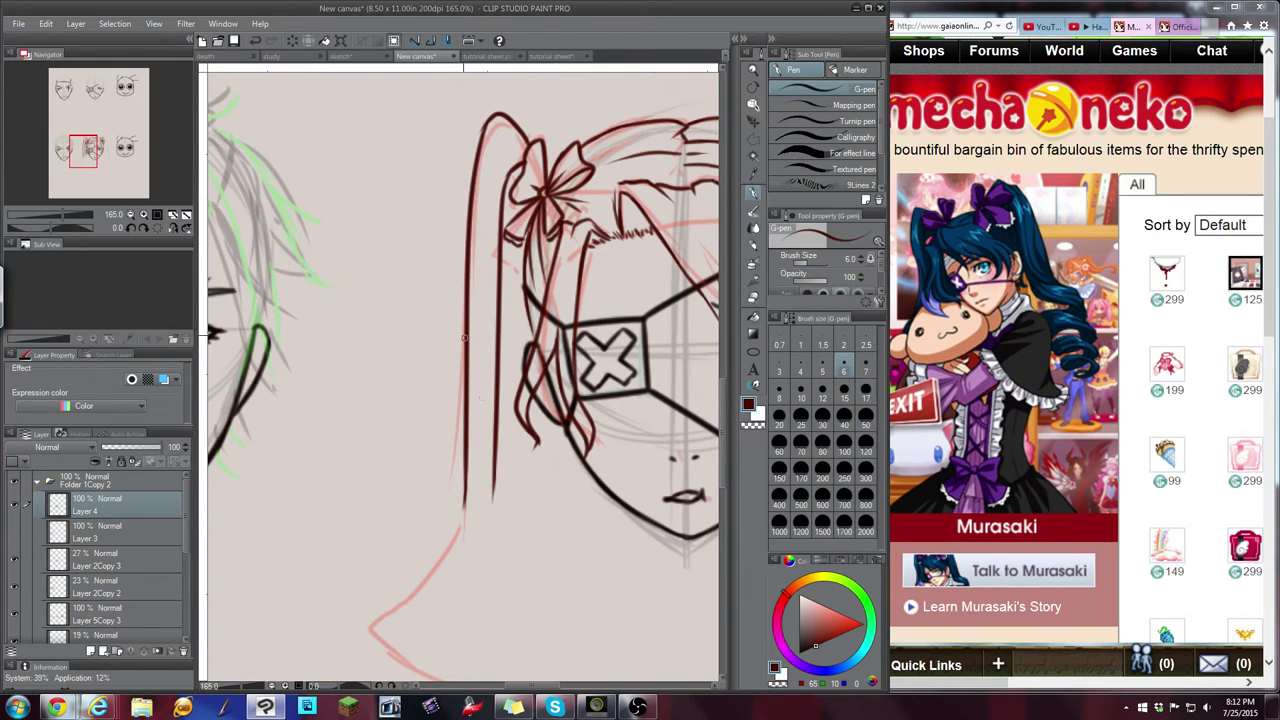
# Draw an extra strand line outside the pigtail's outer edge, running from the arched top down to jaw level
pyautogui.moveTo(88, 151)
pyautogui.mouseDown()
pyautogui.moveTo(88, 163)
pyautogui.moveTo(84, 149)
pyautogui.mouseUp()
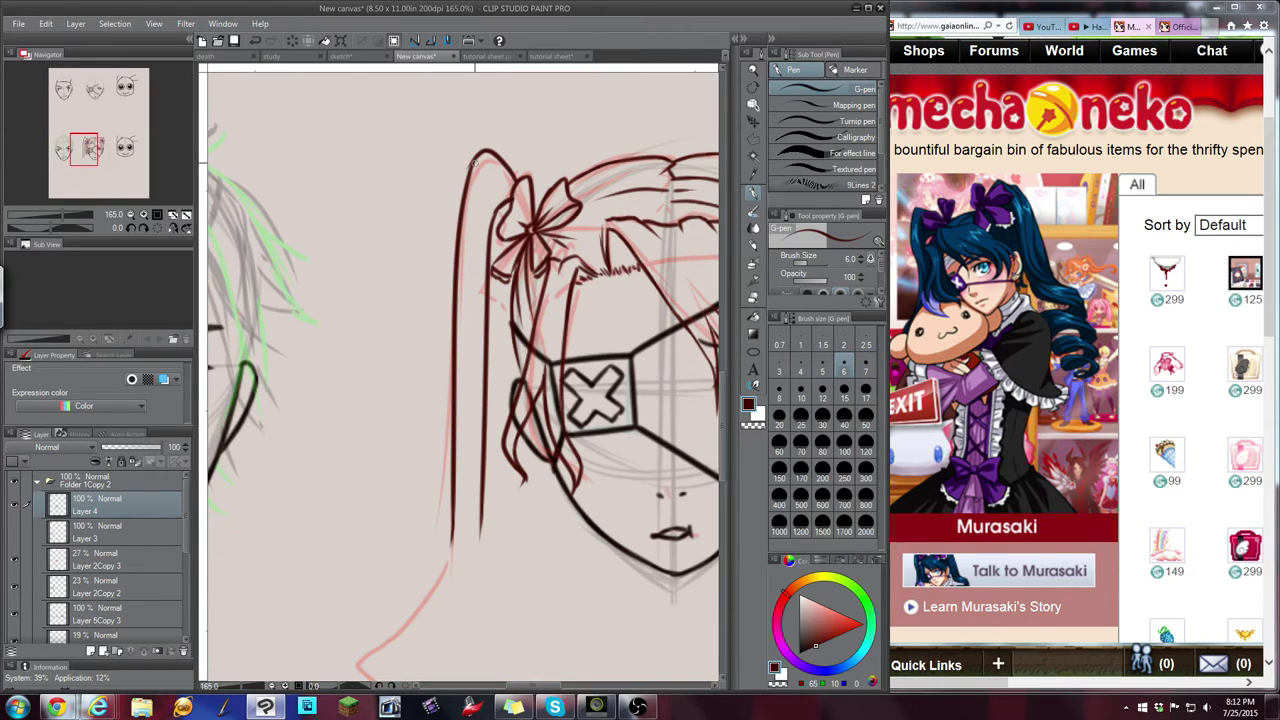
pyautogui.moveTo(473, 160)
pyautogui.mouseDown()
pyautogui.moveTo(455, 183)
pyautogui.moveTo(450, 238)
pyautogui.mouseUp()
pyautogui.moveTo(453, 192); pyautogui.dragTo(450, 325)
pyautogui.hotkey('ctrl', 'z')
pyautogui.moveTo(459, 176); pyautogui.dragTo(444, 468)
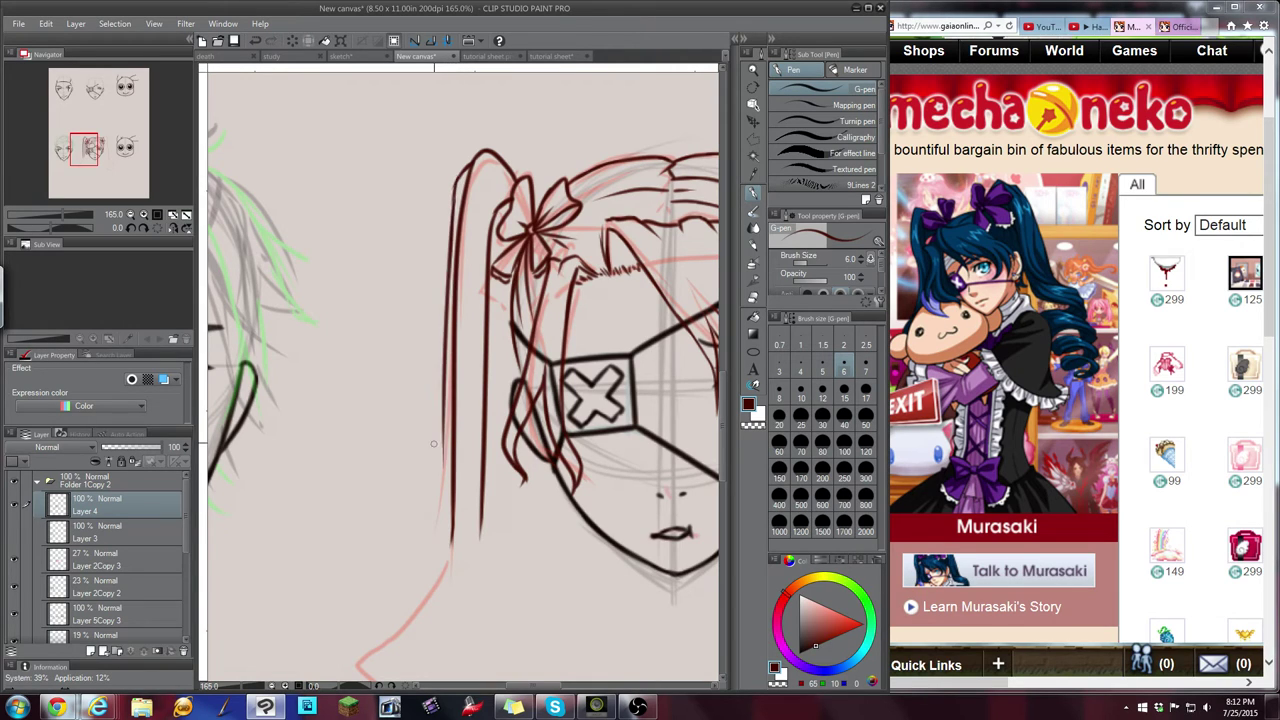
pyautogui.hotkey('ctrl', 'z')
pyautogui.moveTo(453, 234); pyautogui.dragTo(443, 523)
pyautogui.hotkey('ctrl', 'z')
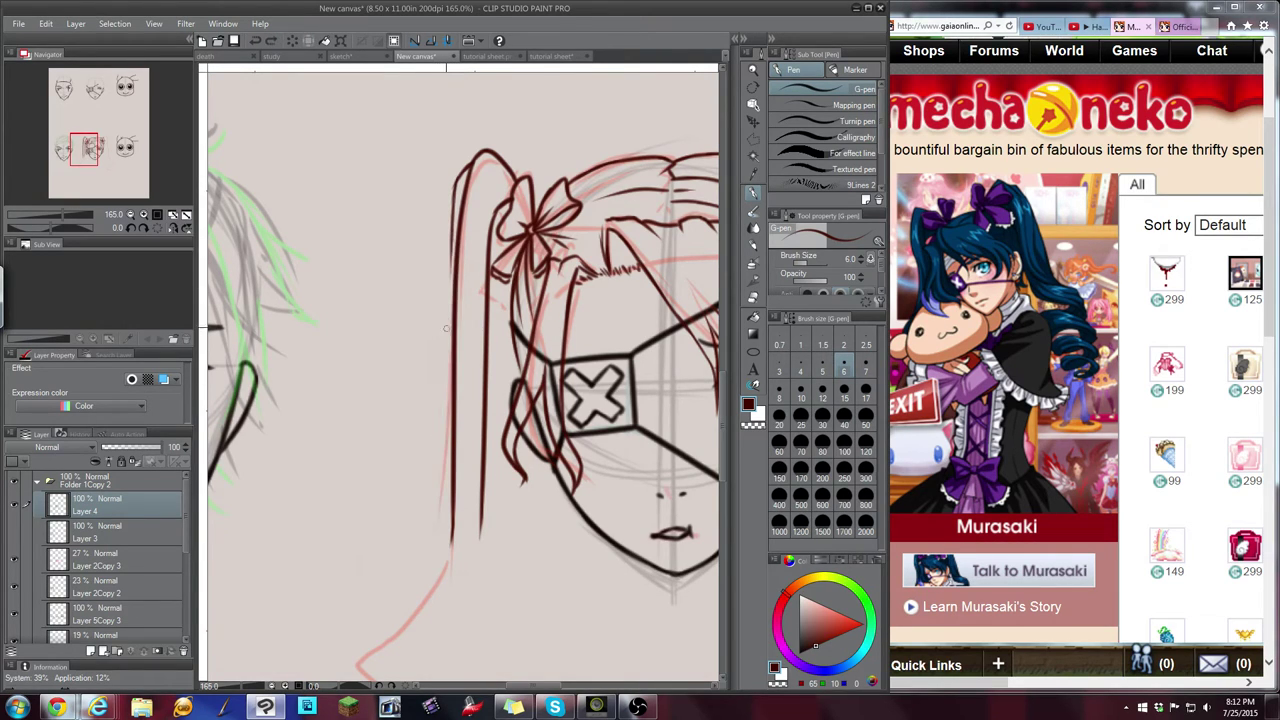
pyautogui.moveTo(446, 229); pyautogui.dragTo(440, 528)
pyautogui.hotkey('ctrl', 'z')
pyautogui.moveTo(450, 234); pyautogui.dragTo(439, 552)
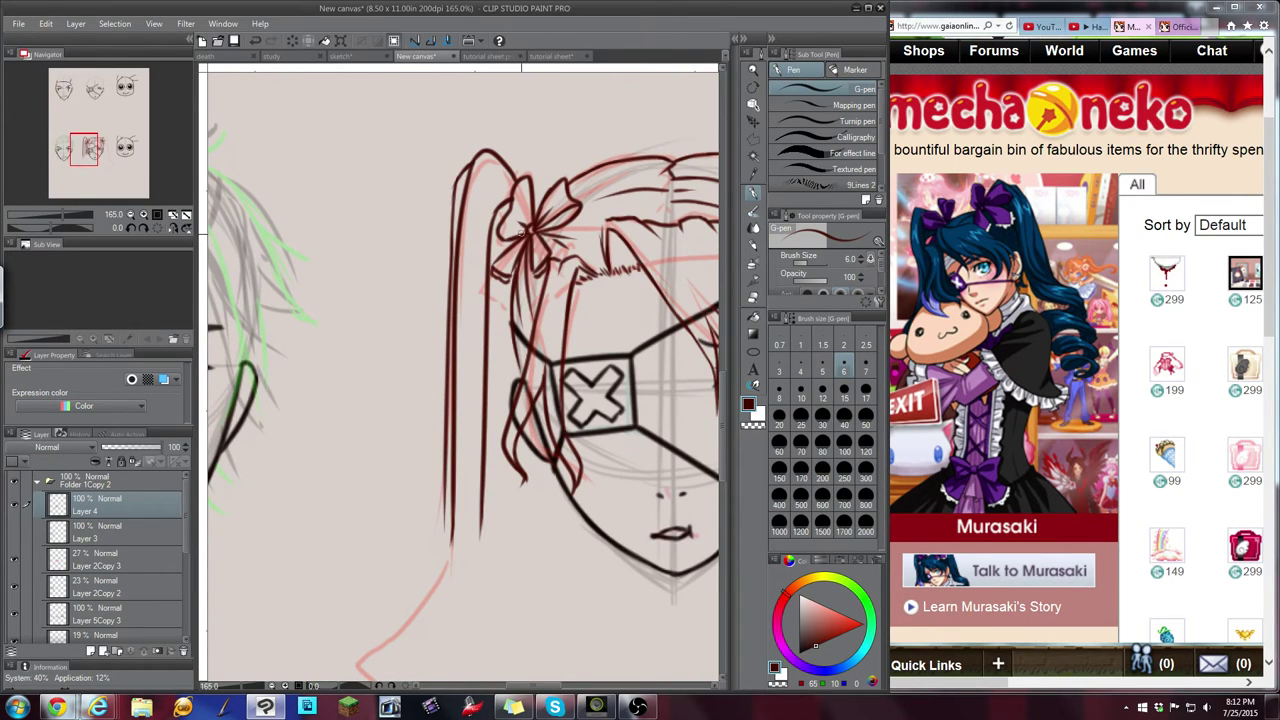
# Draw another long strand line from beneath the eyepatch-side bow, alongside the pigtail's inner edge
pyautogui.moveTo(502, 278); pyautogui.dragTo(494, 440)
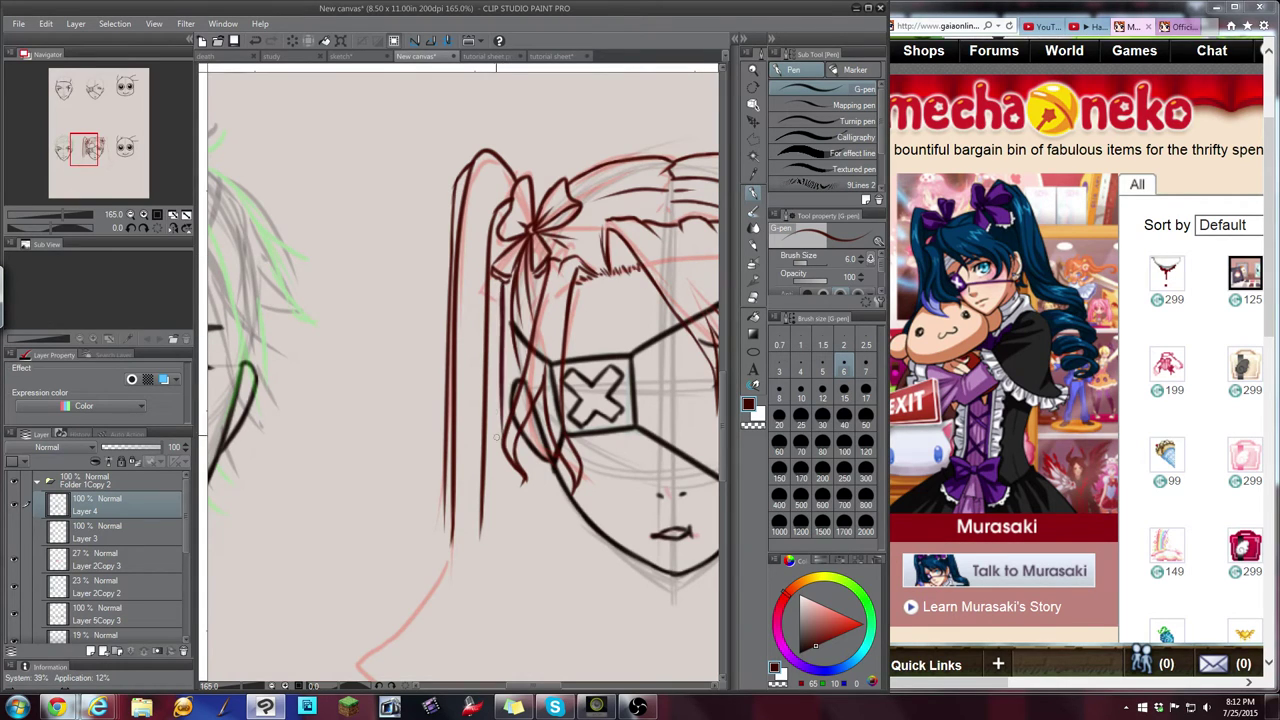
pyautogui.hotkey('ctrl', 'z')
pyautogui.moveTo(503, 279); pyautogui.dragTo(498, 502)
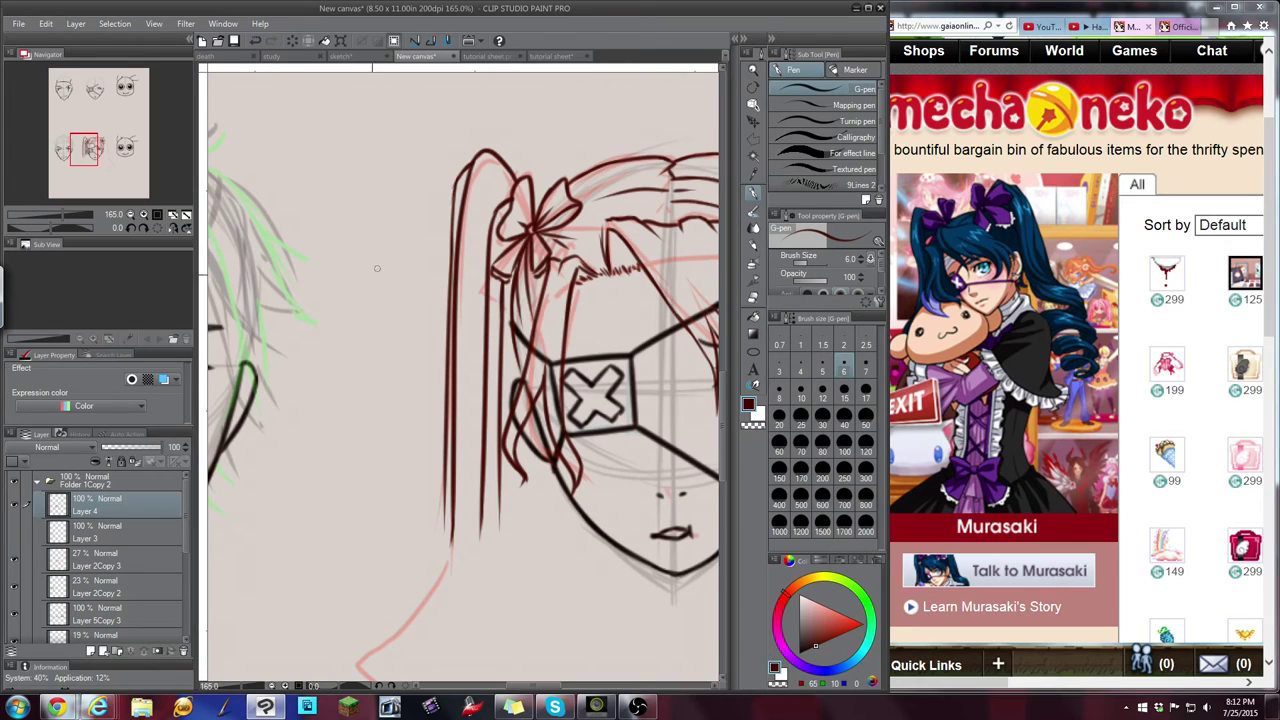
pyautogui.moveTo(87, 148); pyautogui.dragTo(88, 152)
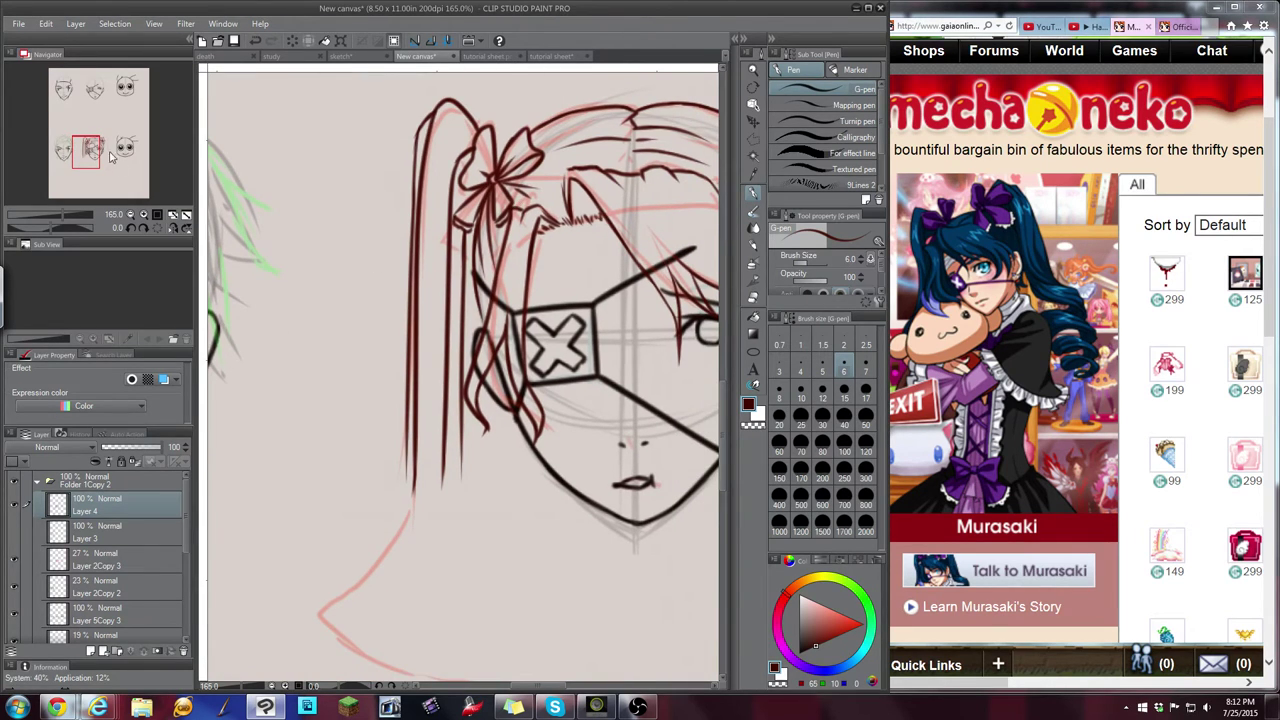
# Extend the eyepatch-side pigtail's outer edge and middle strand below jaw level, bending them outward along the sketch into the first curl
pyautogui.moveTo(89, 146); pyautogui.dragTo(92, 151)
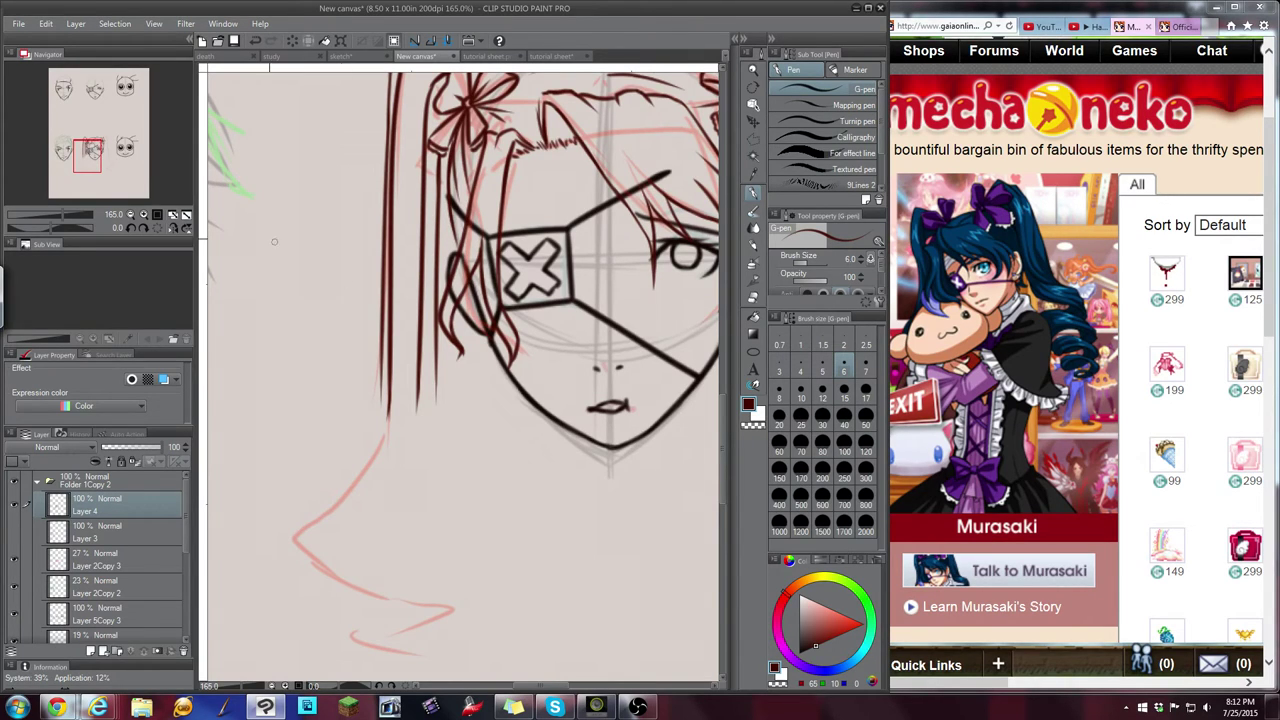
pyautogui.moveTo(84, 149); pyautogui.dragTo(89, 152)
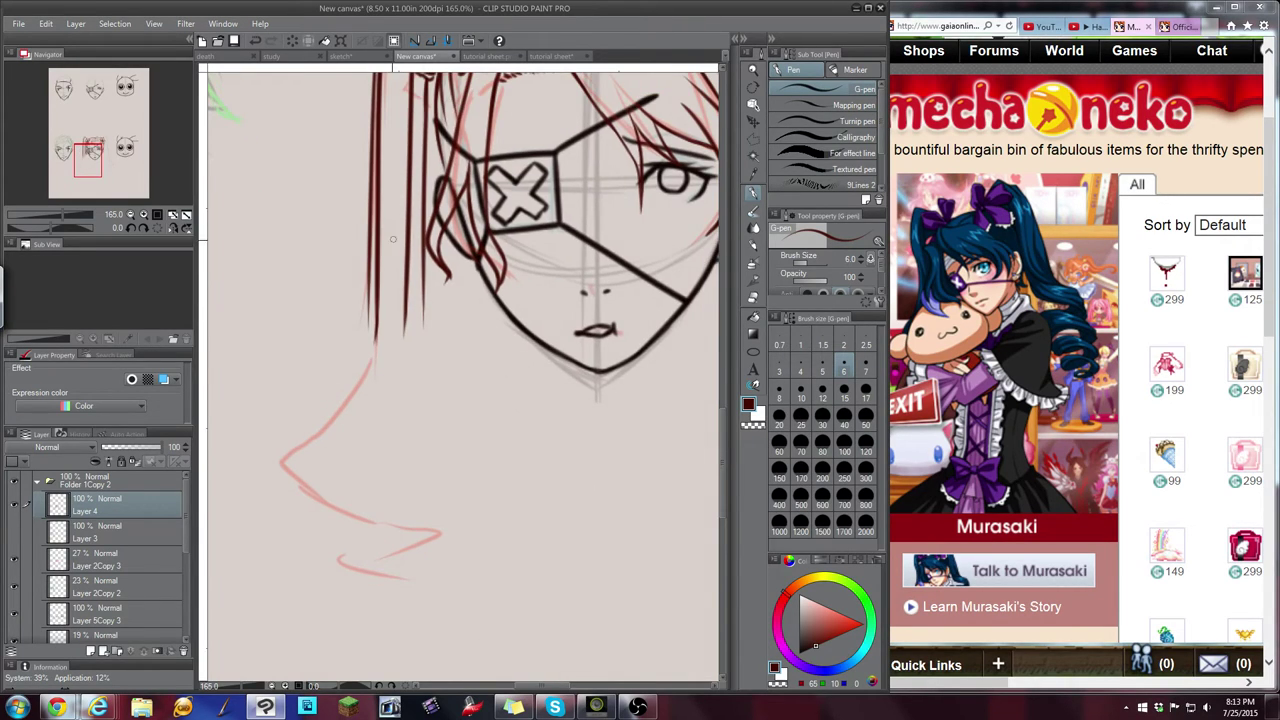
pyautogui.moveTo(375, 331); pyautogui.dragTo(352, 372)
pyautogui.moveTo(405, 312)
pyautogui.mouseDown()
pyautogui.moveTo(404, 336)
pyautogui.moveTo(362, 379)
pyautogui.mouseUp()
pyautogui.hotkey('ctrl', 'z')
pyautogui.hotkey('ctrl', 'z')
pyautogui.moveTo(403, 337); pyautogui.dragTo(372, 372)
pyautogui.moveTo(424, 291); pyautogui.dragTo(423, 332)
pyautogui.moveTo(411, 319); pyautogui.dragTo(342, 390)
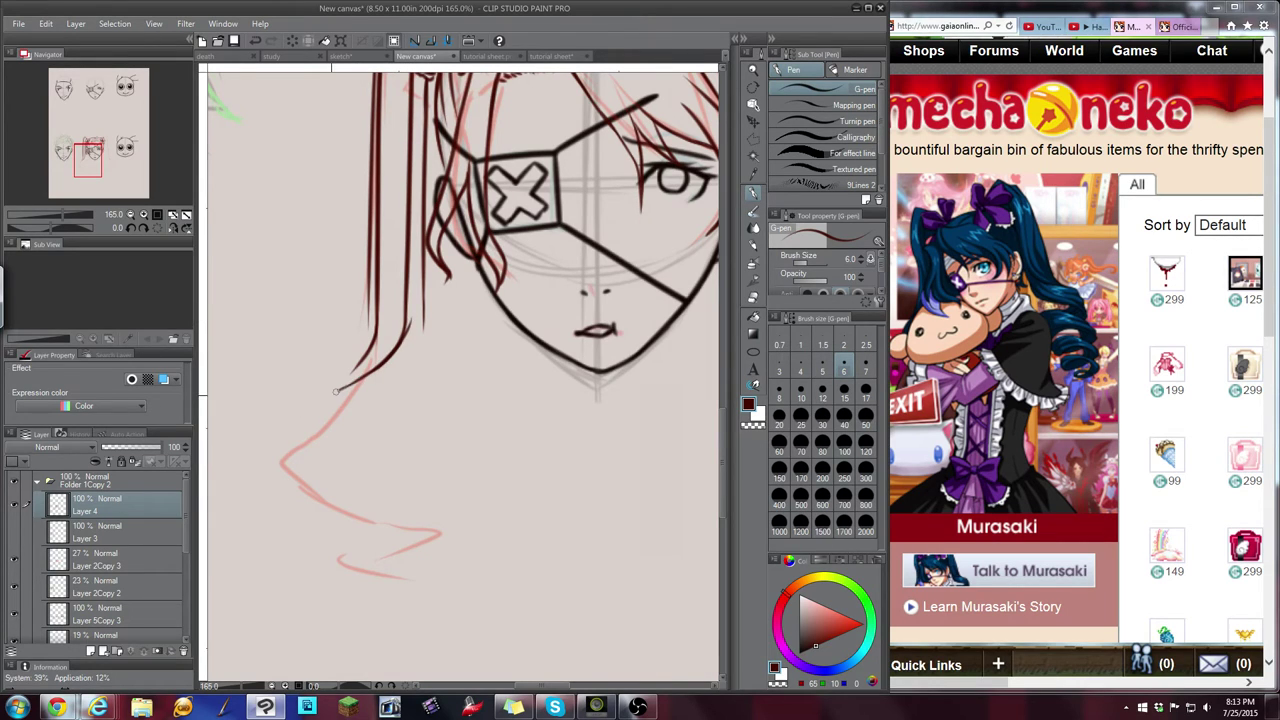
# Sweep the eyepatch-side pigtail's inner edge outward to a narrow tip and add a short strand along its outer bend
pyautogui.moveTo(423, 313)
pyautogui.mouseDown()
pyautogui.moveTo(416, 366)
pyautogui.moveTo(394, 390)
pyautogui.moveTo(332, 416)
pyautogui.moveTo(322, 406)
pyautogui.moveTo(326, 417)
pyautogui.mouseUp()
pyautogui.hotkey('ctrl', 'z')
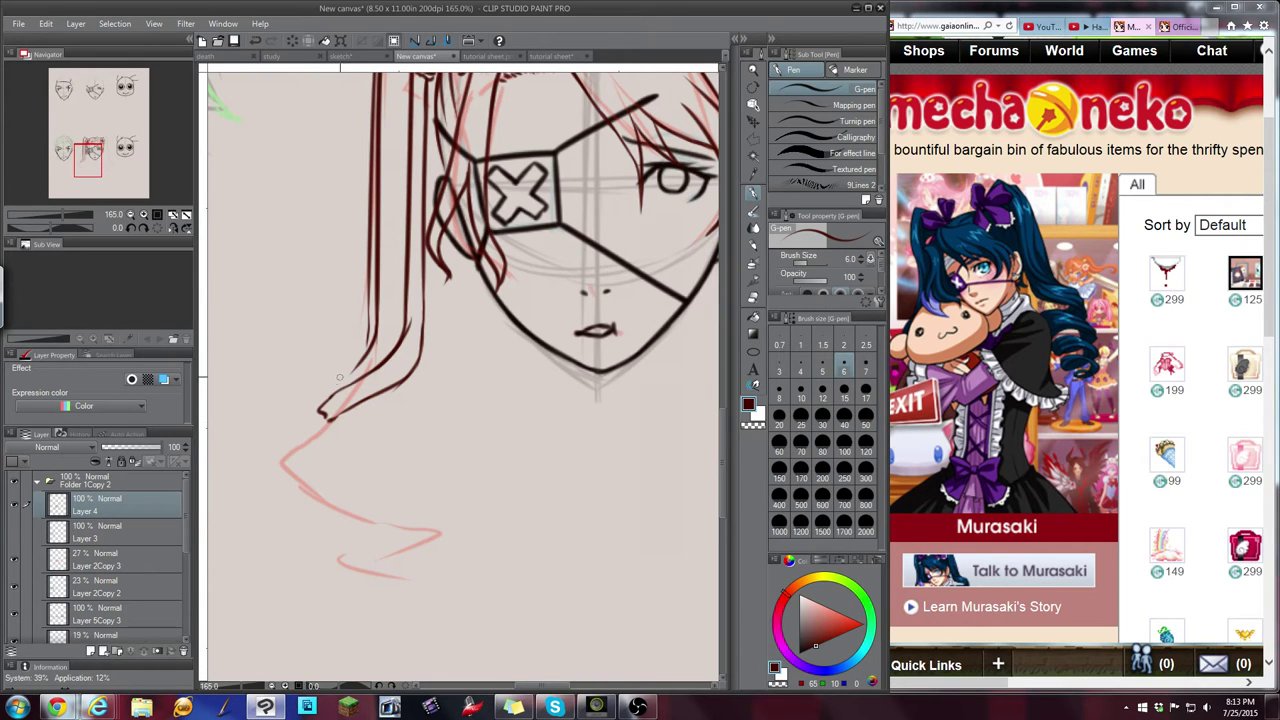
pyautogui.moveTo(356, 365); pyautogui.dragTo(328, 394)
pyautogui.hotkey('ctrl', 'z')
pyautogui.moveTo(366, 338); pyautogui.dragTo(334, 388)
# Draw the first curl's lower and upper edges slanting from the pigtail's outward tip back toward the face
pyautogui.moveTo(327, 418); pyautogui.dragTo(432, 482)
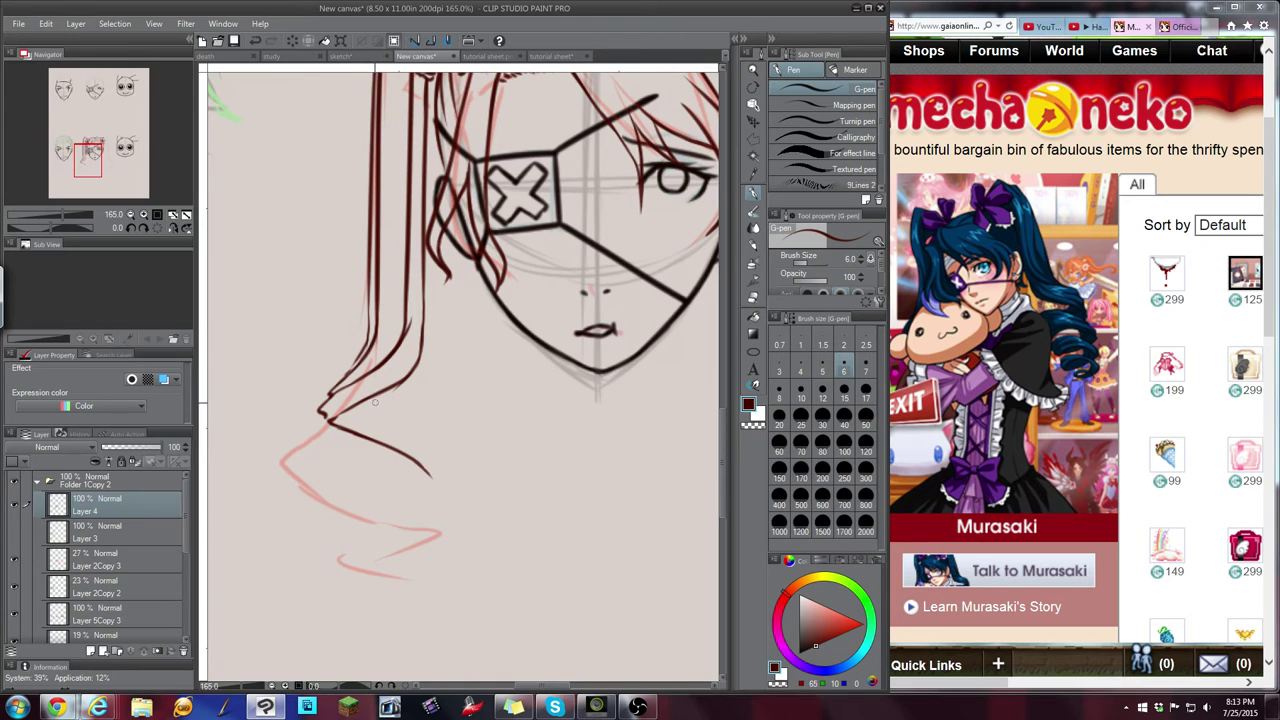
pyautogui.hotkey('ctrl', 'z')
pyautogui.moveTo(366, 400); pyautogui.dragTo(432, 433)
pyautogui.hotkey('ctrl', 'z')
pyautogui.moveTo(345, 412); pyautogui.dragTo(448, 446)
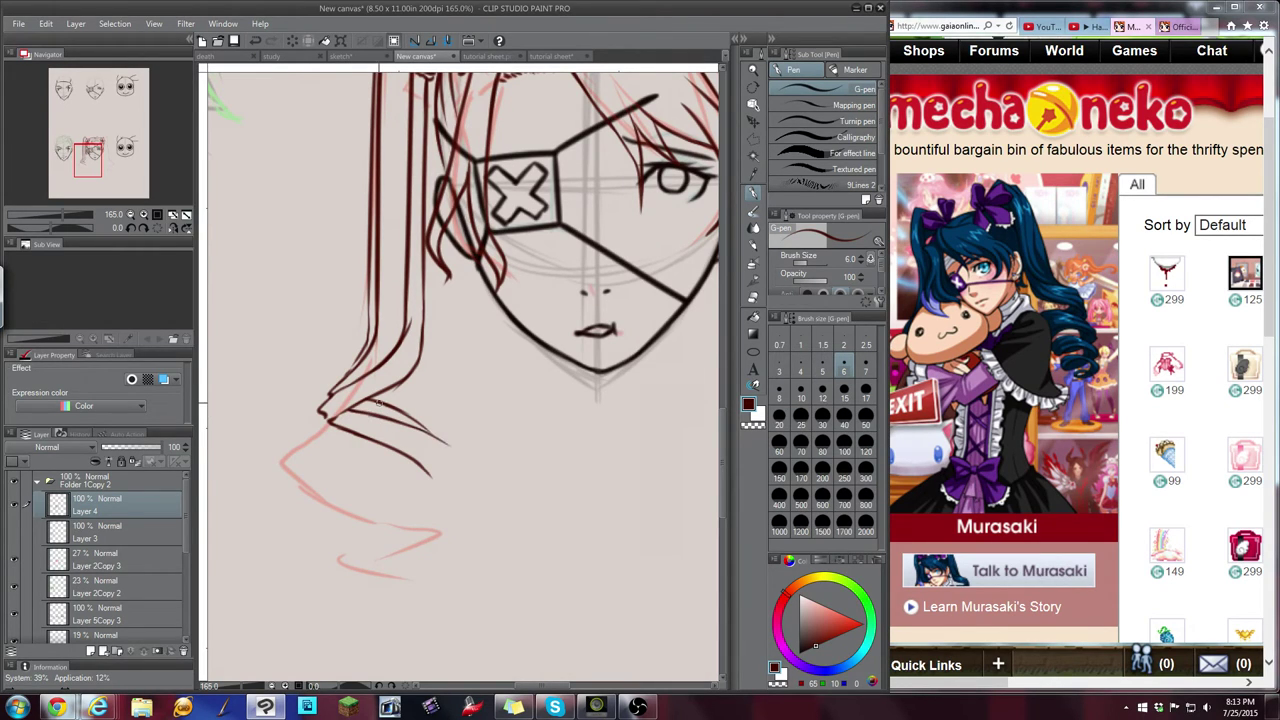
pyautogui.moveTo(372, 396); pyautogui.dragTo(392, 405)
# Round off the first curl's face-side turn and start the band slanting back outward beneath it
pyautogui.moveTo(425, 470)
pyautogui.mouseDown()
pyautogui.moveTo(430, 484)
pyautogui.moveTo(385, 502)
pyautogui.mouseUp()
pyautogui.moveTo(440, 443)
pyautogui.mouseDown()
pyautogui.moveTo(429, 488)
pyautogui.moveTo(395, 475)
pyautogui.moveTo(413, 468)
pyautogui.moveTo(346, 493)
pyautogui.mouseUp()
pyautogui.hotkey('ctrl', 'z')
pyautogui.hotkey('ctrl', 'z')
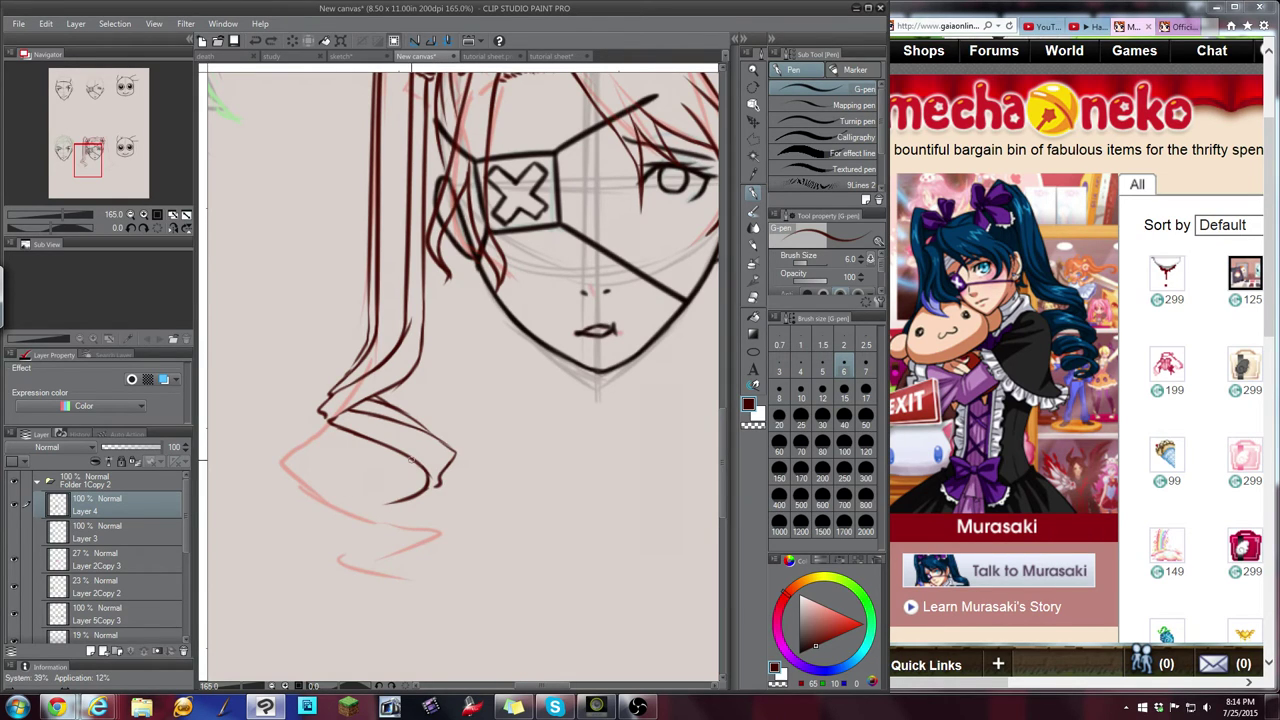
pyautogui.moveTo(412, 461); pyautogui.dragTo(349, 489)
pyautogui.hscroll(2, 282, 340)
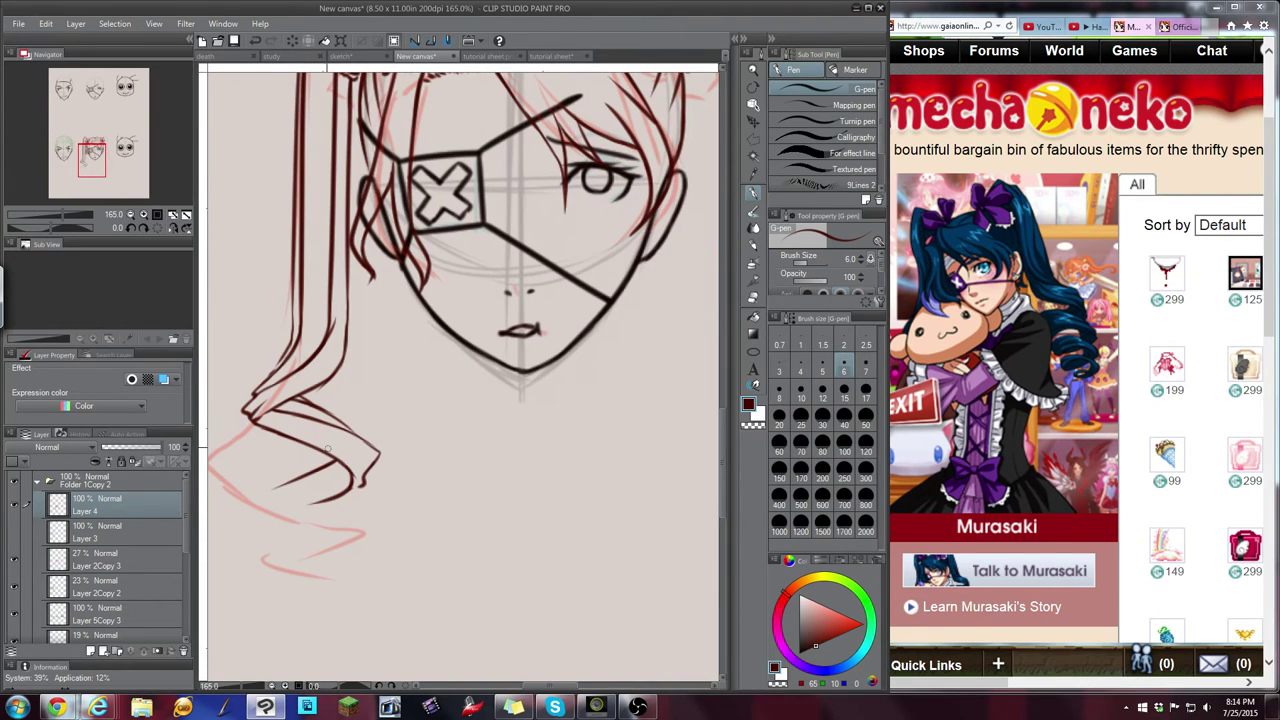
pyautogui.moveTo(362, 487); pyautogui.dragTo(363, 458)
# Add a thin strand line inside the lower length of the eyepatch-side pigtail, just above the curls
pyautogui.click(90, 151)
pyautogui.moveTo(397, 161)
pyautogui.mouseDown()
pyautogui.moveTo(369, 174)
pyautogui.moveTo(358, 223)
pyautogui.mouseUp()
pyautogui.moveTo(100, 147); pyautogui.dragTo(101, 151)
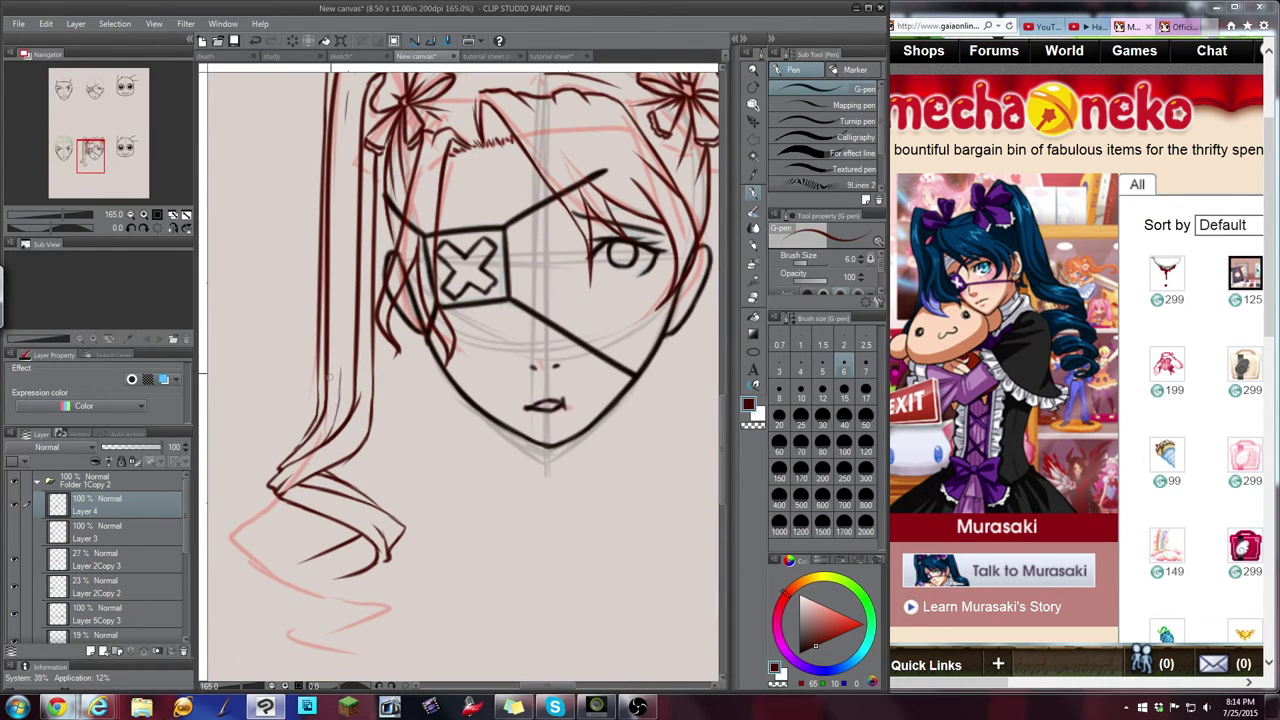
pyautogui.moveTo(93, 147); pyautogui.dragTo(91, 140)
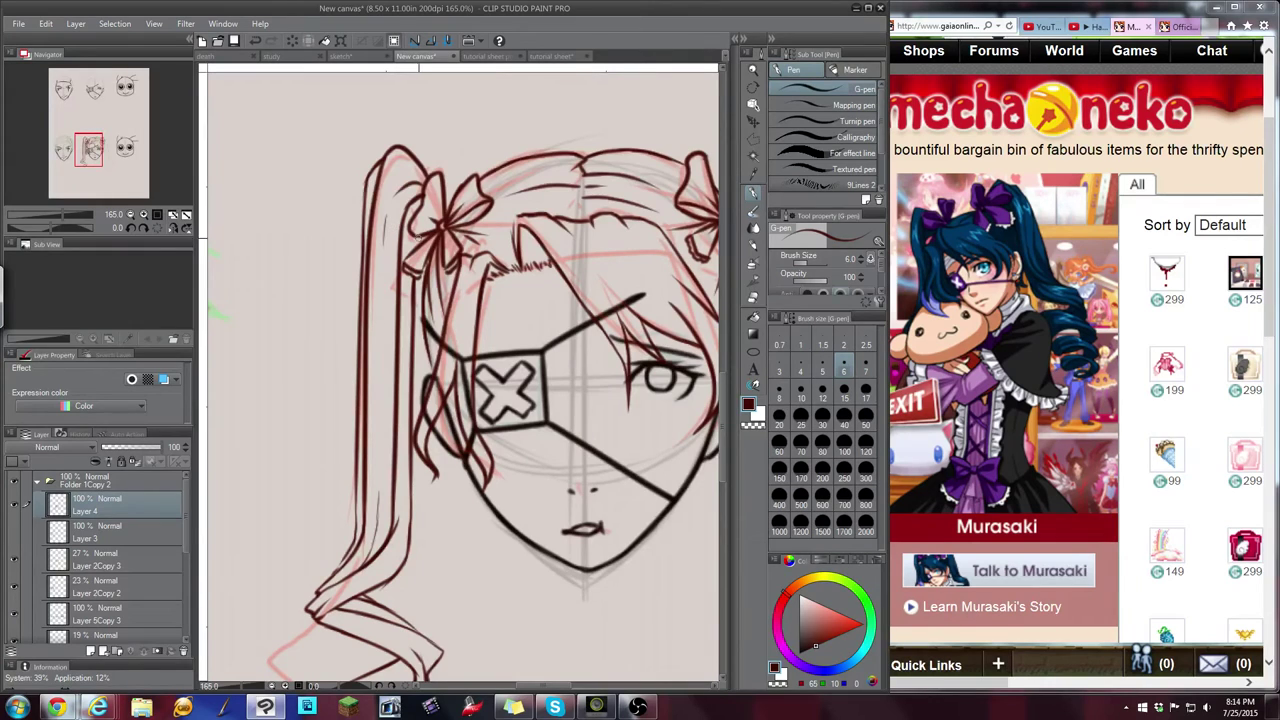
# Draw the second curl's outward bend and its edges running back toward the face below the first curl
pyautogui.moveTo(90, 145); pyautogui.dragTo(91, 160)
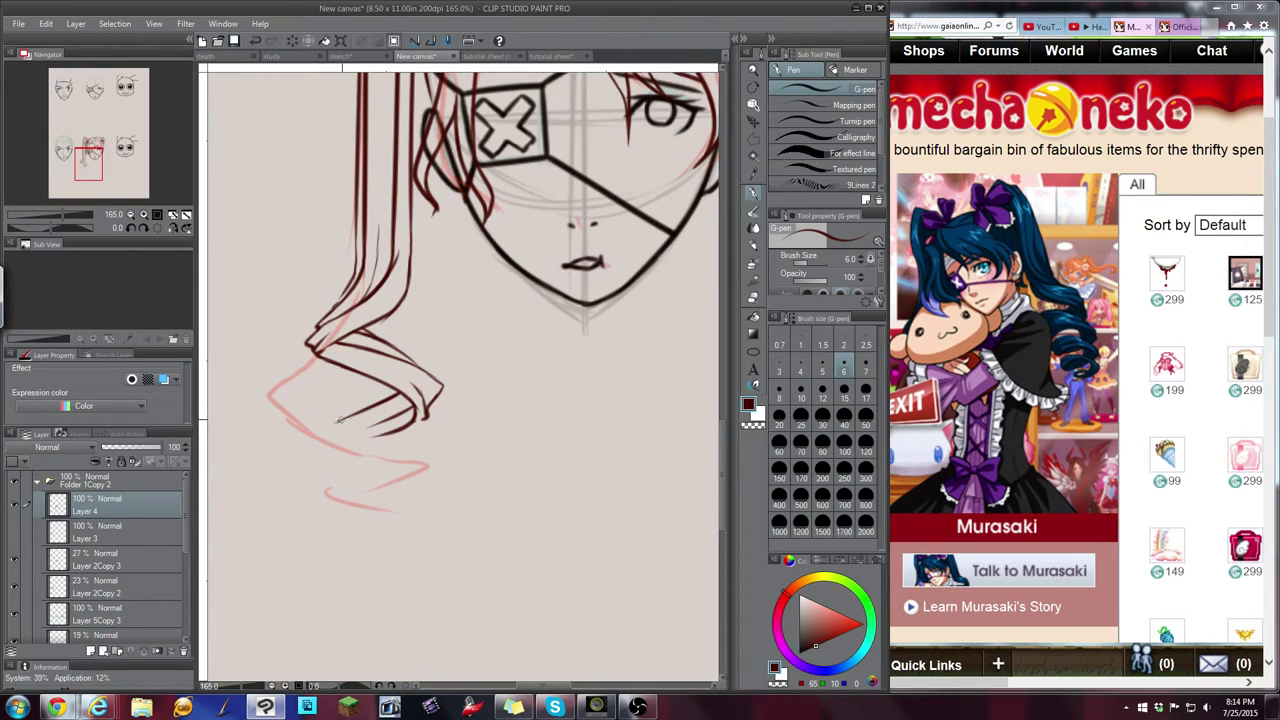
pyautogui.moveTo(346, 418)
pyautogui.mouseDown()
pyautogui.moveTo(322, 436)
pyautogui.moveTo(379, 435)
pyautogui.moveTo(333, 441)
pyautogui.mouseUp()
pyautogui.moveTo(384, 392); pyautogui.dragTo(340, 420)
pyautogui.moveTo(343, 450)
pyautogui.mouseDown()
pyautogui.moveTo(422, 470)
pyautogui.moveTo(404, 444)
pyautogui.moveTo(431, 463)
pyautogui.mouseUp()
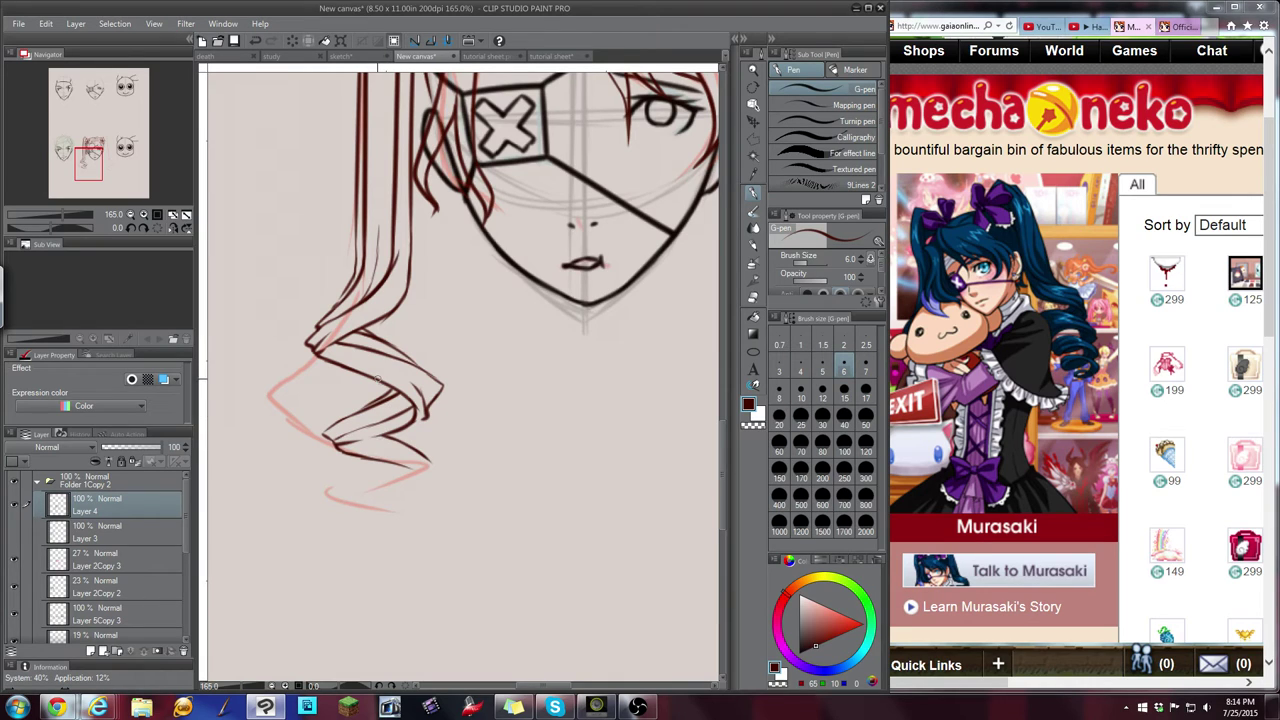
# Finish the eyepatch-side pigtail with a last face-side turn, a tapered curled tip and small strand lines in the curls
pyautogui.moveTo(427, 459); pyautogui.dragTo(414, 476)
pyautogui.moveTo(399, 465)
pyautogui.mouseDown()
pyautogui.moveTo(405, 474)
pyautogui.moveTo(350, 489)
pyautogui.mouseUp()
pyautogui.hotkey('ctrl', 'z')
pyautogui.moveTo(428, 468)
pyautogui.mouseDown()
pyautogui.moveTo(356, 488)
pyautogui.moveTo(357, 511)
pyautogui.moveTo(360, 486)
pyautogui.moveTo(340, 510)
pyautogui.mouseUp()
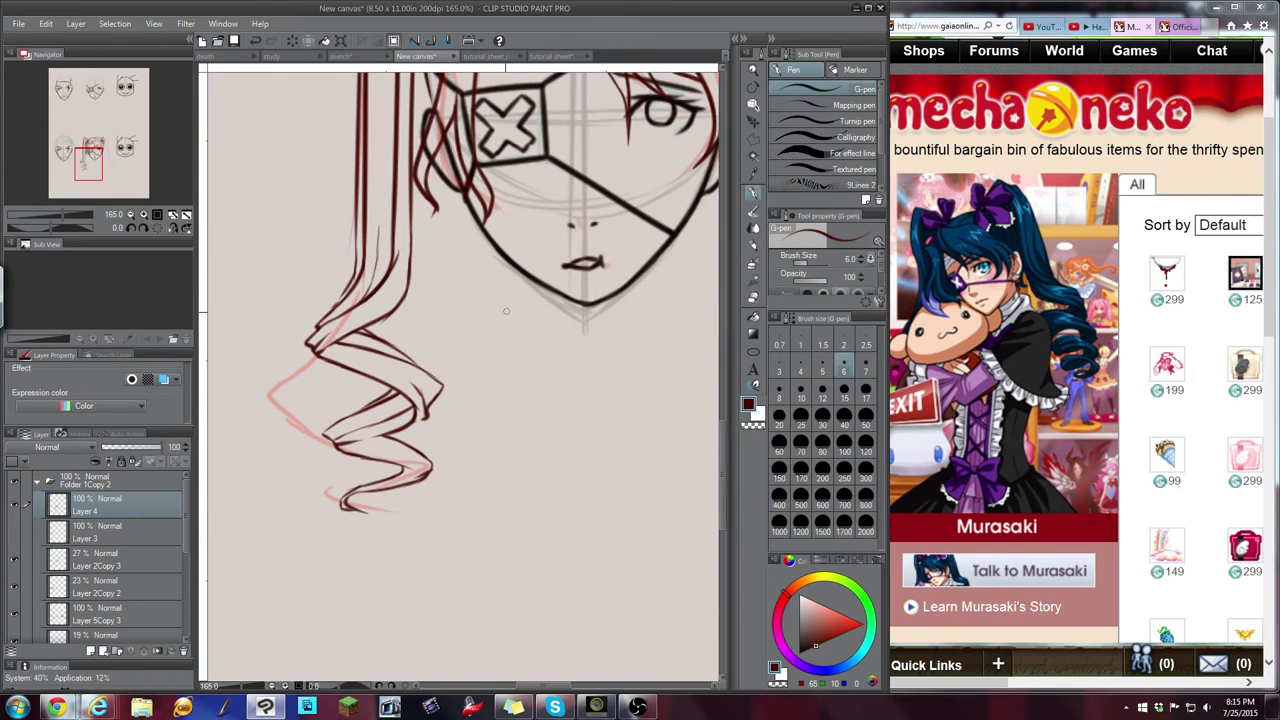
pyautogui.moveTo(422, 416)
pyautogui.mouseDown()
pyautogui.moveTo(364, 399)
pyautogui.moveTo(348, 440)
pyautogui.moveTo(390, 451)
pyautogui.mouseUp()
pyautogui.moveTo(414, 457); pyautogui.dragTo(424, 464)
# Draw the open-eye-side pigtail's long outer and inner edges from beside the bow down to about jaw level
pyautogui.moveTo(92, 173); pyautogui.dragTo(95, 155)
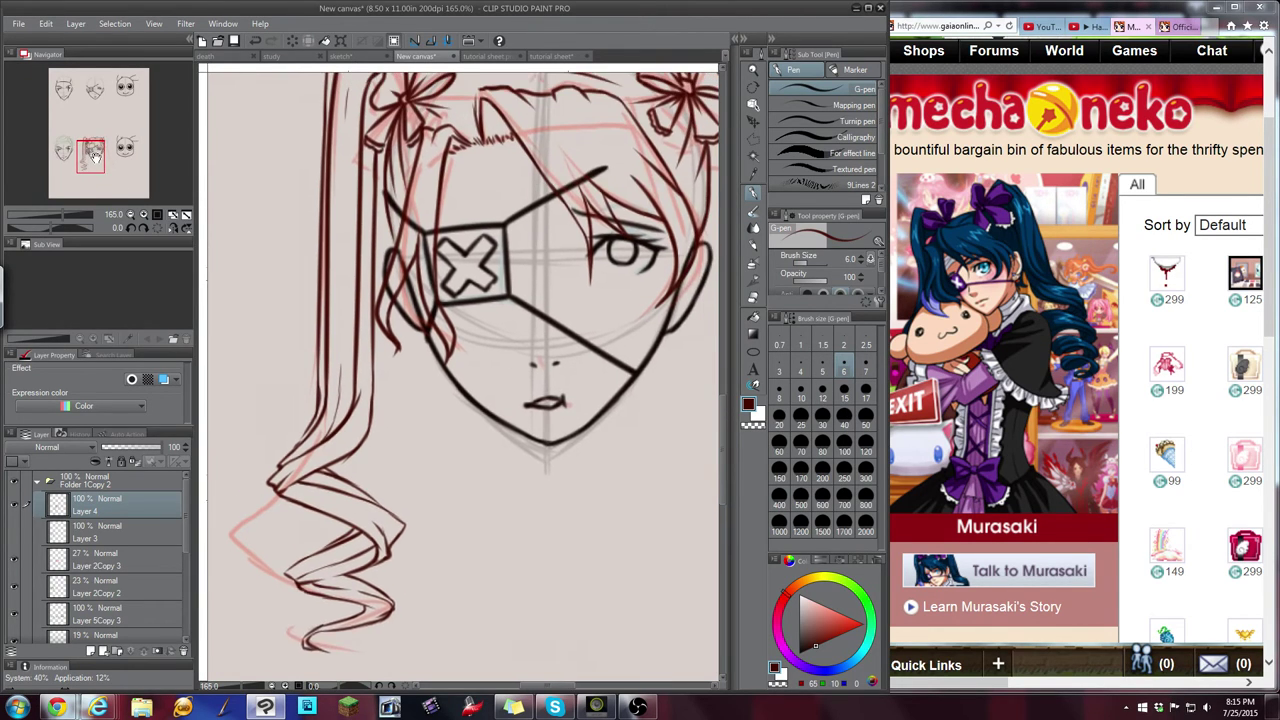
pyautogui.scroll(-1, 128, 212)
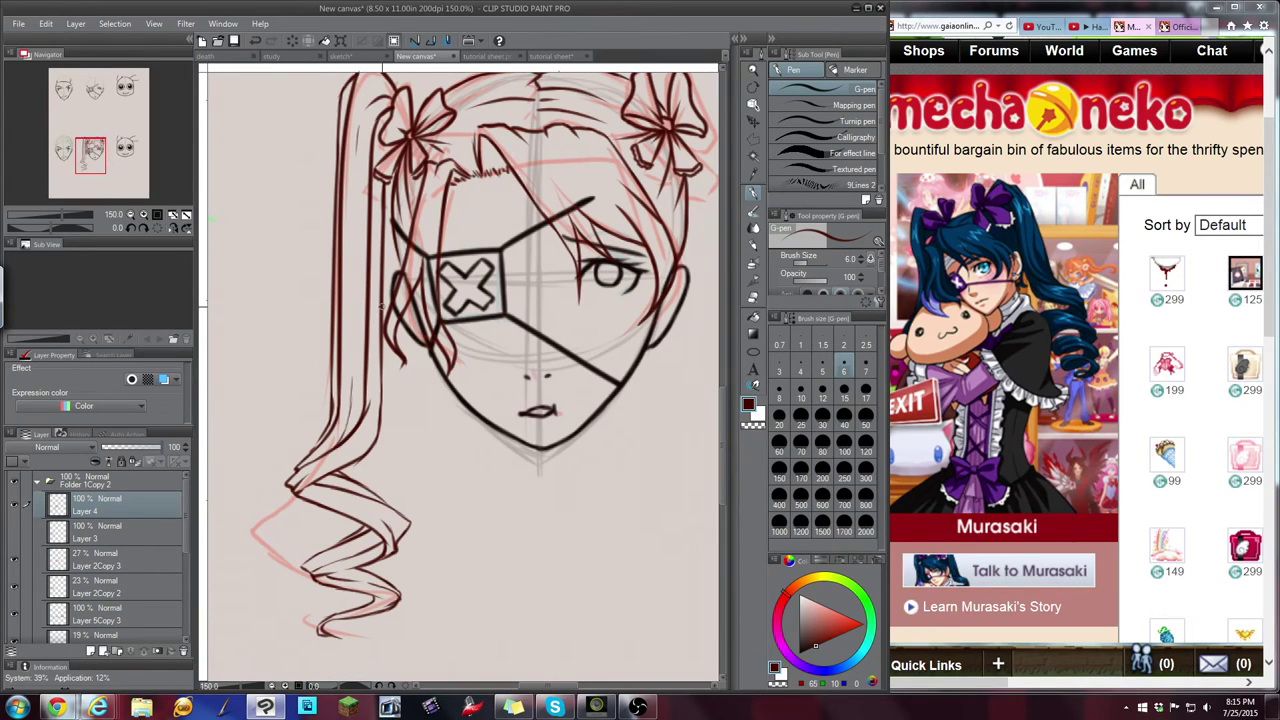
pyautogui.moveTo(98, 153); pyautogui.dragTo(107, 152)
pyautogui.click(132, 215)
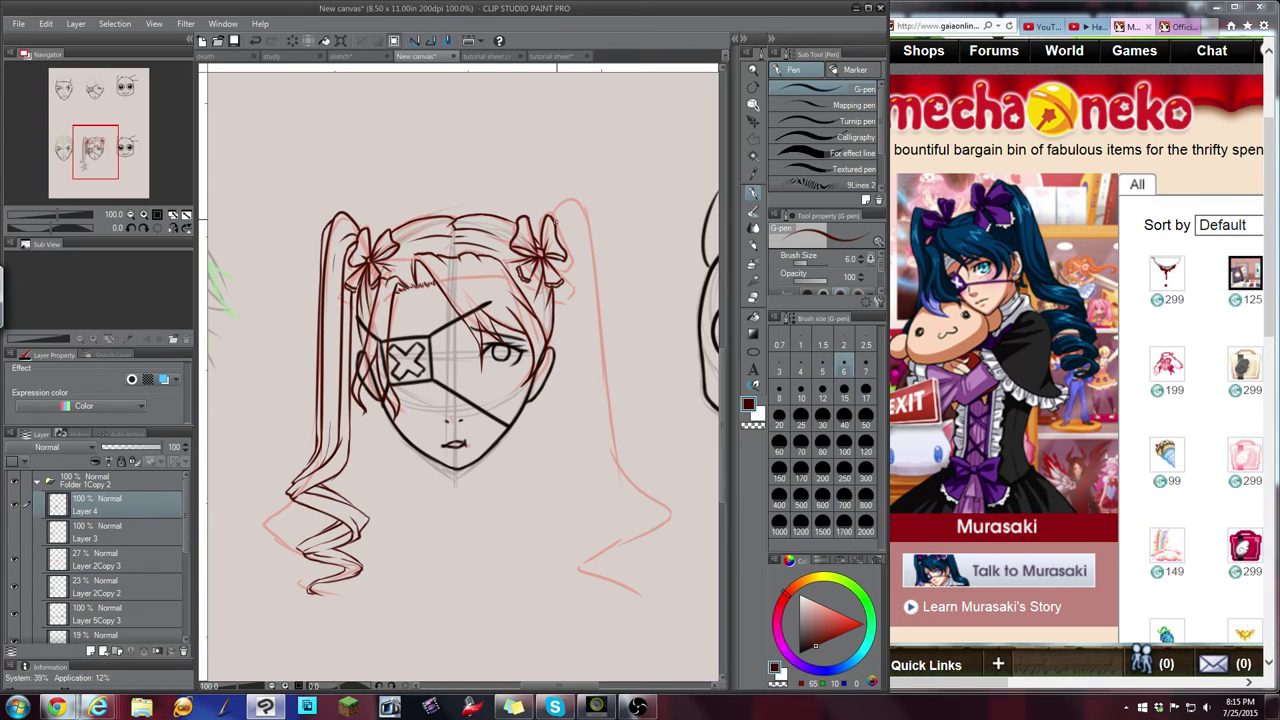
pyautogui.moveTo(583, 222); pyautogui.dragTo(591, 338)
pyautogui.hotkey('ctrl', 'z')
pyautogui.moveTo(584, 216); pyautogui.dragTo(604, 464)
pyautogui.hotkey('ctrl', 'z')
pyautogui.moveTo(585, 222); pyautogui.dragTo(600, 446)
pyautogui.hotkey('ctrl', 'z')
pyautogui.moveTo(583, 218); pyautogui.dragTo(591, 446)
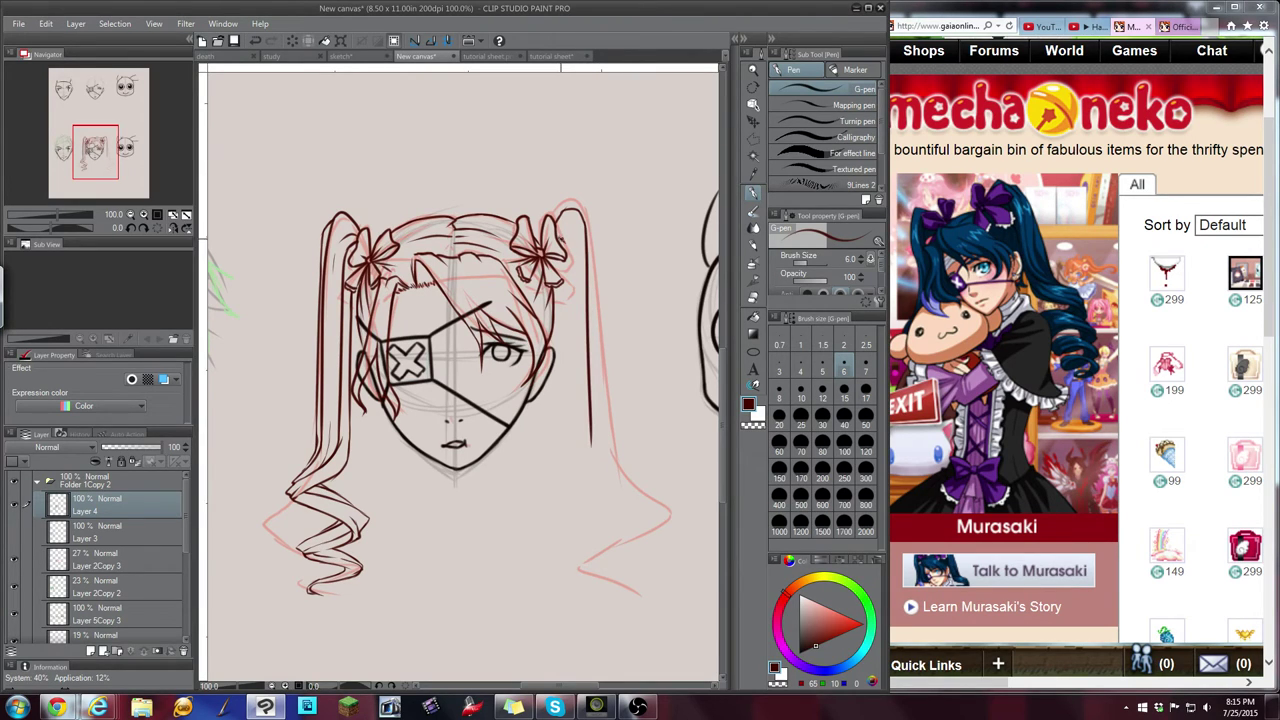
pyautogui.moveTo(563, 238)
pyautogui.mouseDown()
pyautogui.moveTo(571, 290)
pyautogui.moveTo(568, 248)
pyautogui.moveTo(568, 475)
pyautogui.mouseUp()
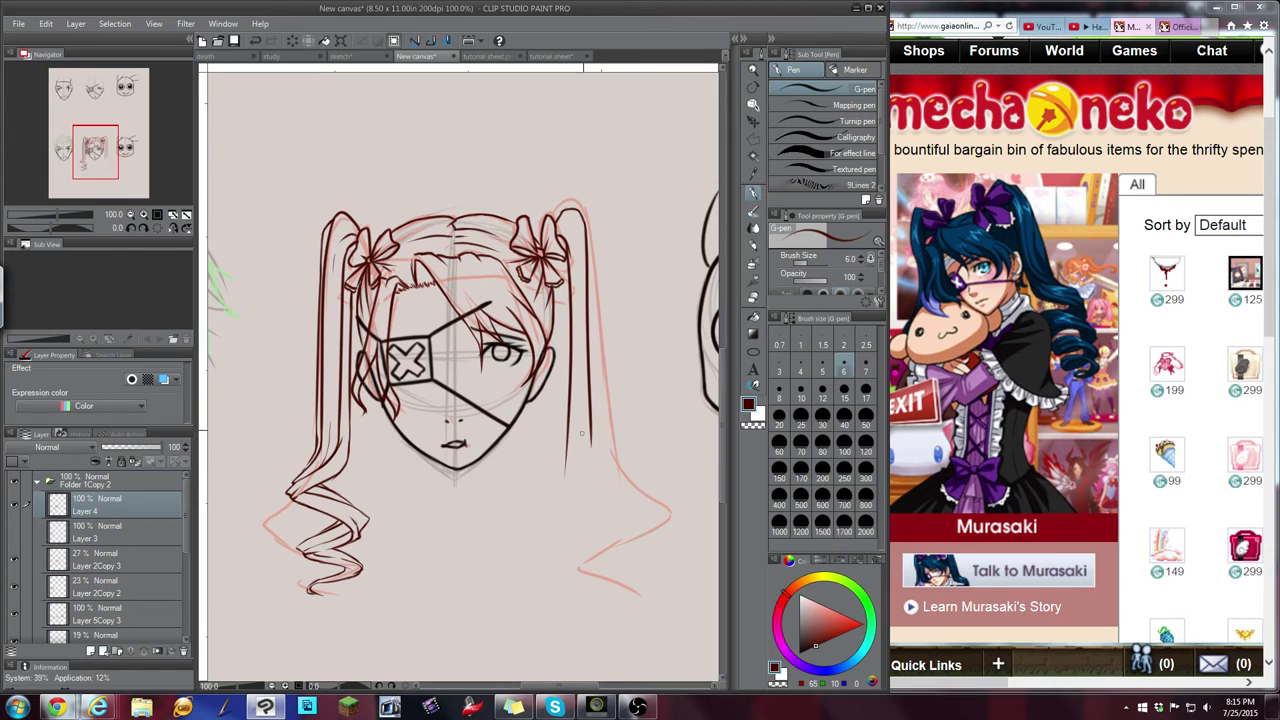
# Switch to the browser, check the Hair Tutorial stream page and read the latest replies in the NPCon FanArt Workshop forum thread
pyautogui.click(1045, 26)
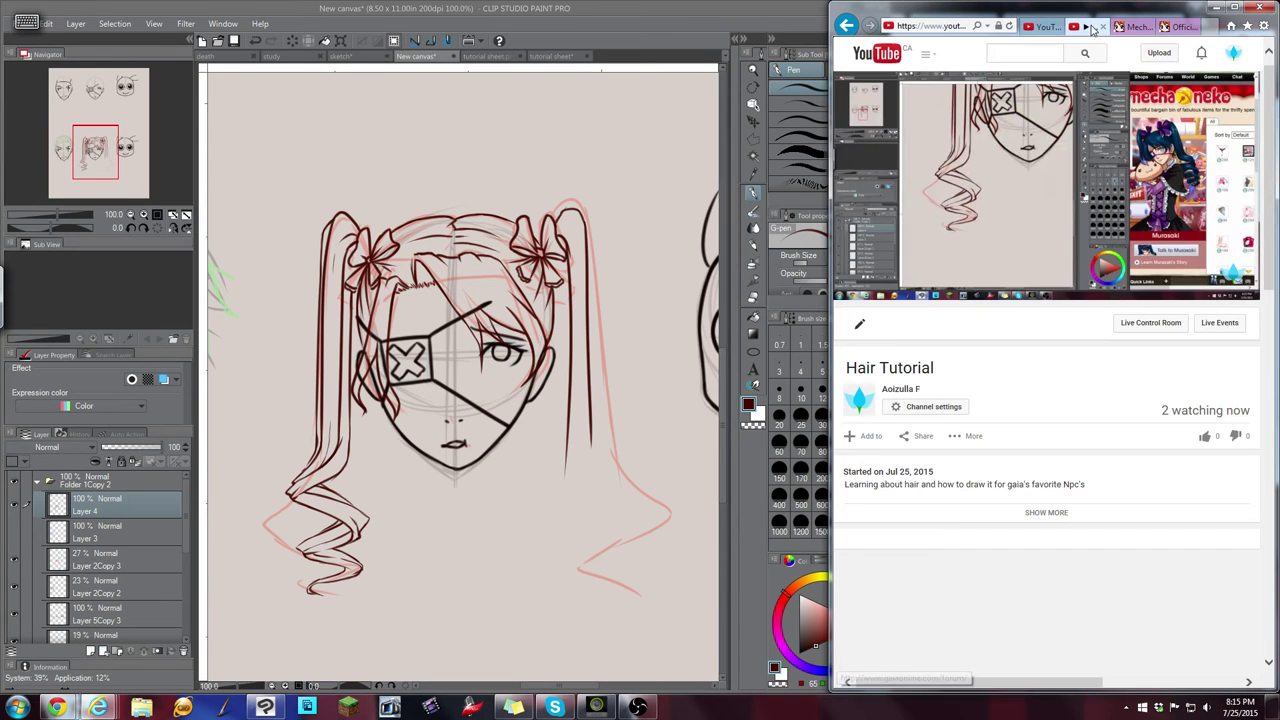
pyautogui.click(1178, 30)
pyautogui.moveTo(1272, 470); pyautogui.dragTo(1236, 96)
pyautogui.click(1178, 69)
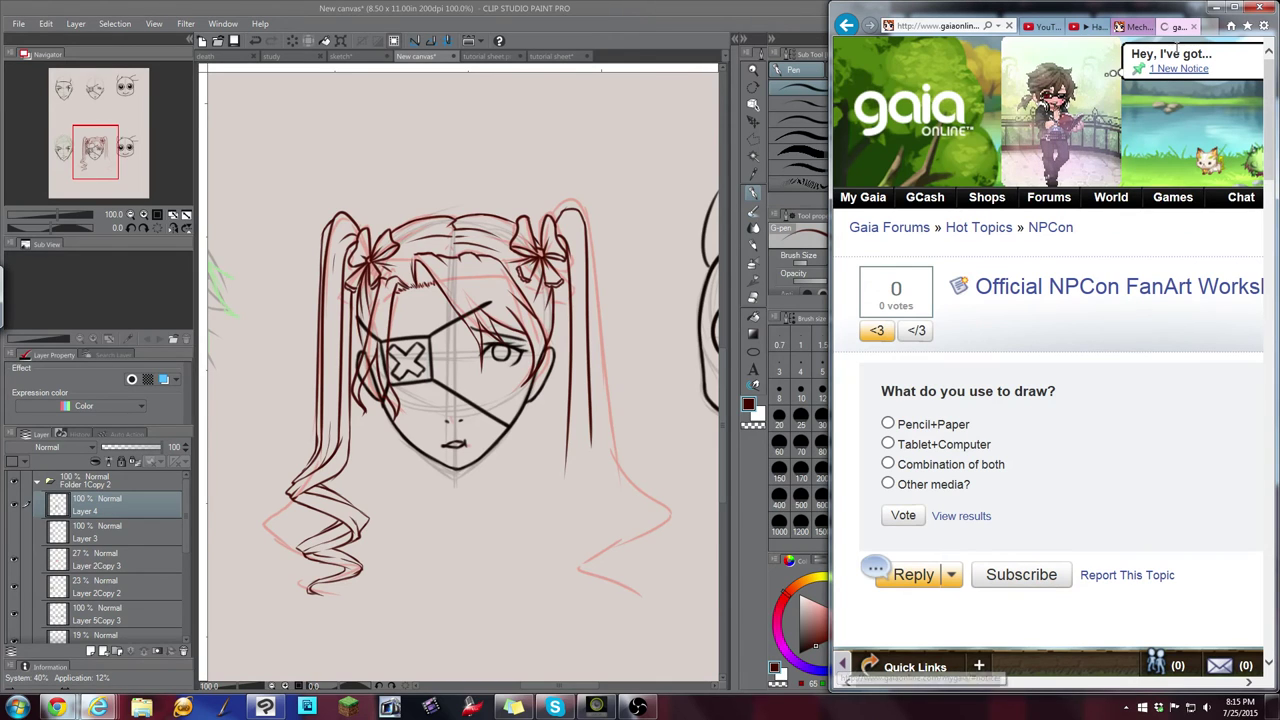
pyautogui.click(1178, 69)
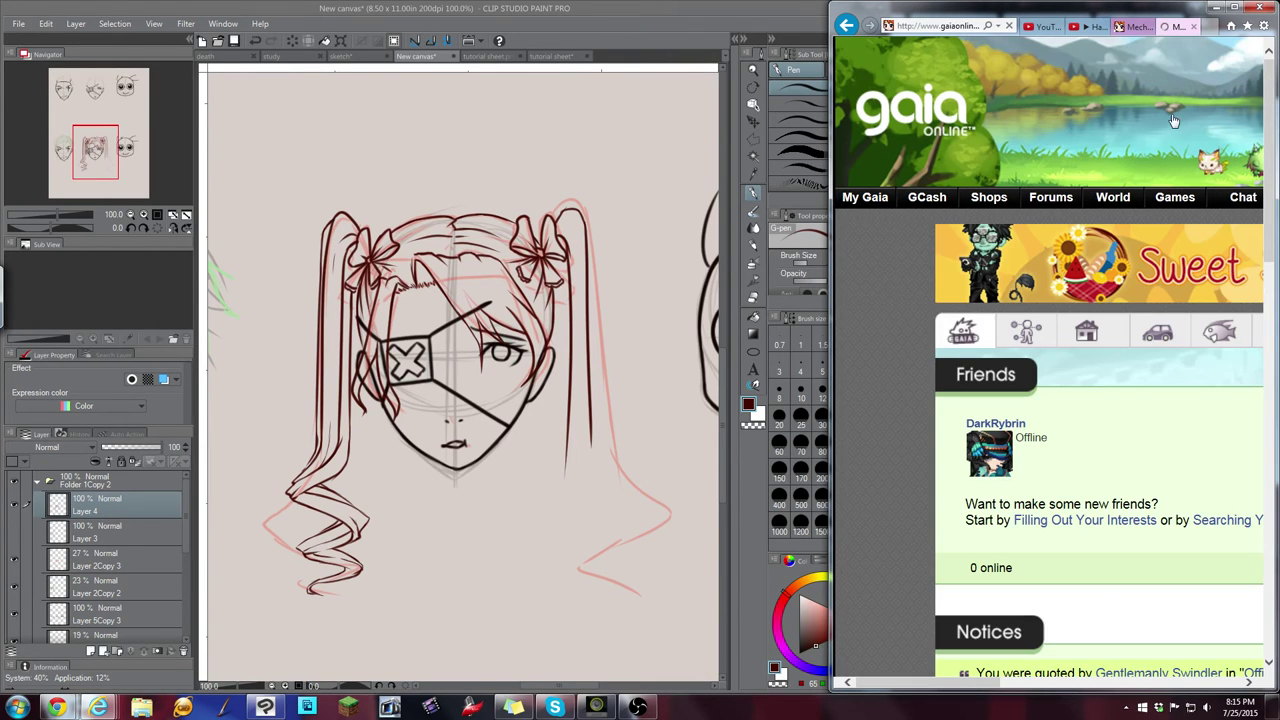
pyautogui.scroll(-5, 1200, 300)
pyautogui.scroll(5, 1228, 459)
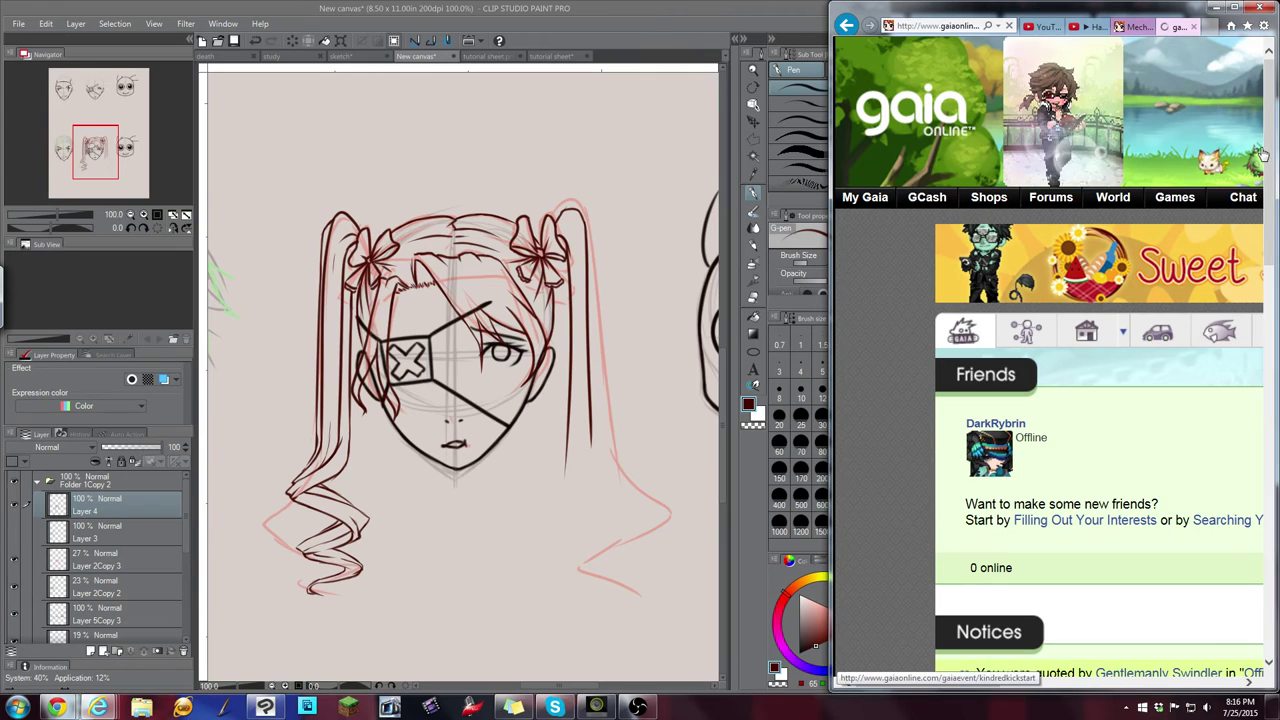
pyautogui.click(1259, 157)
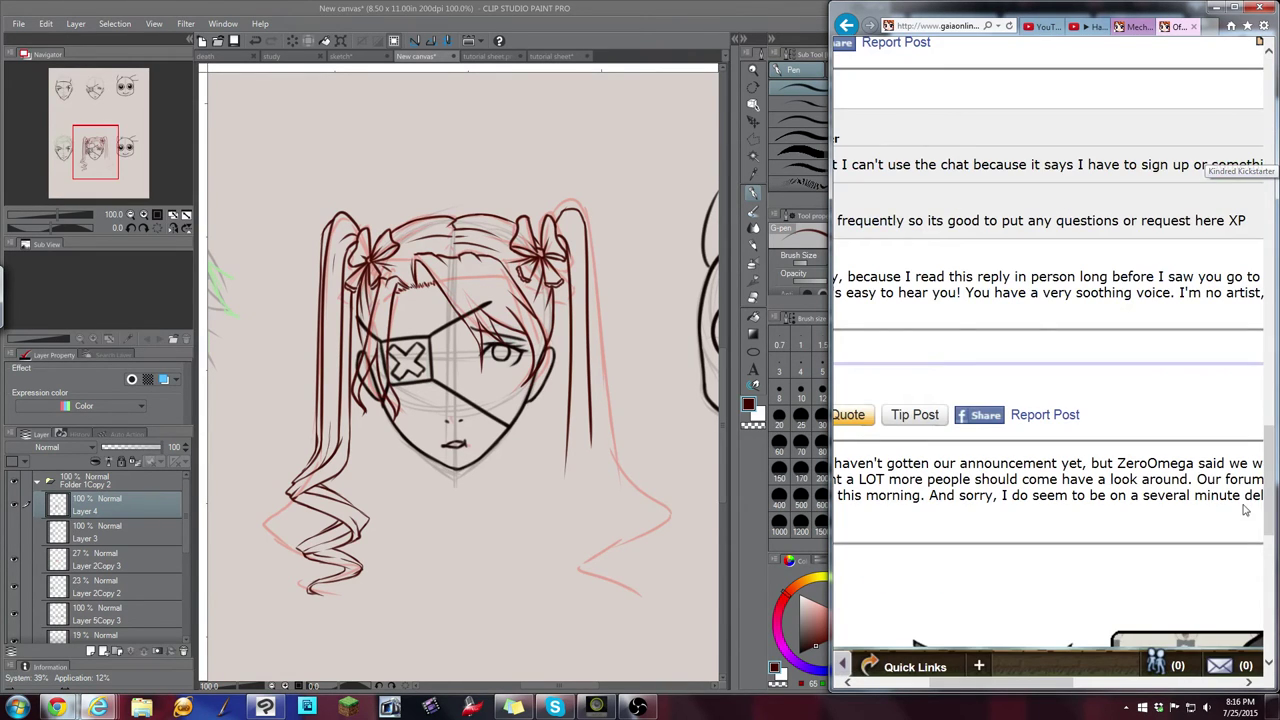
pyautogui.scroll(-2, 1180, 450)
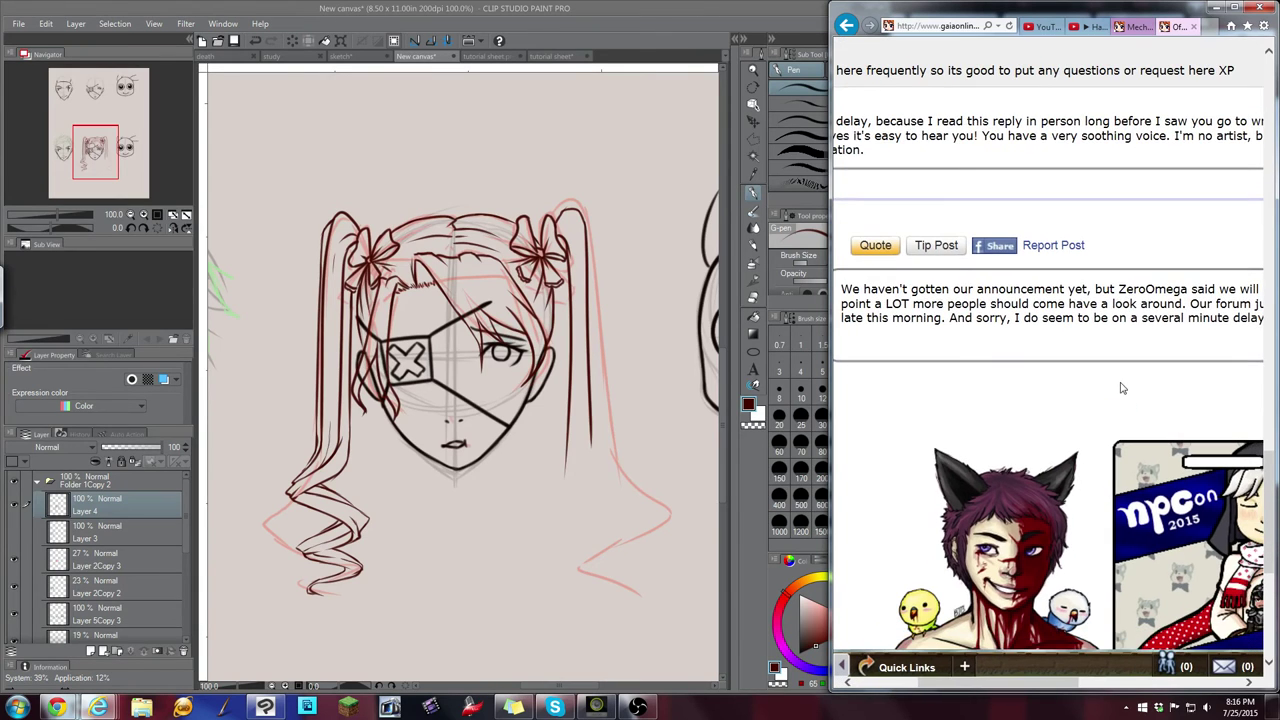
pyautogui.scroll(-3, 1122, 388)
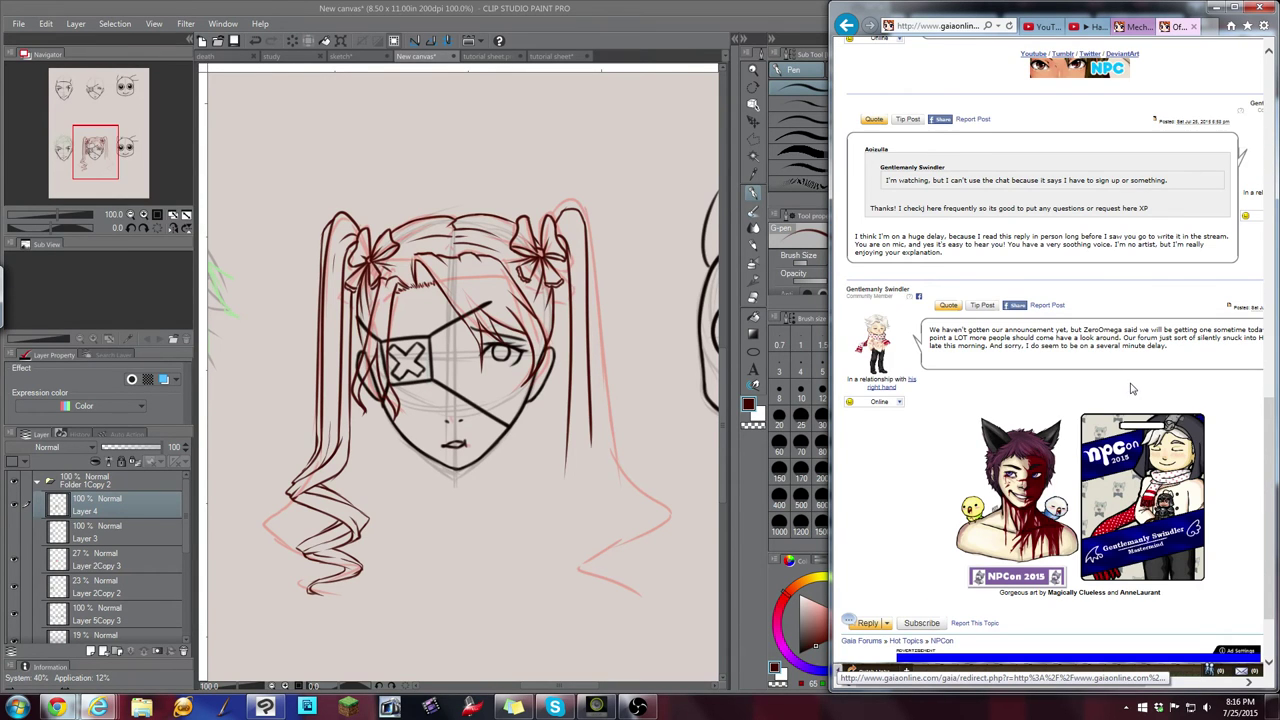
pyautogui.scroll(2, 1130, 390)
pyautogui.moveTo(1112, 685); pyautogui.dragTo(1063, 684)
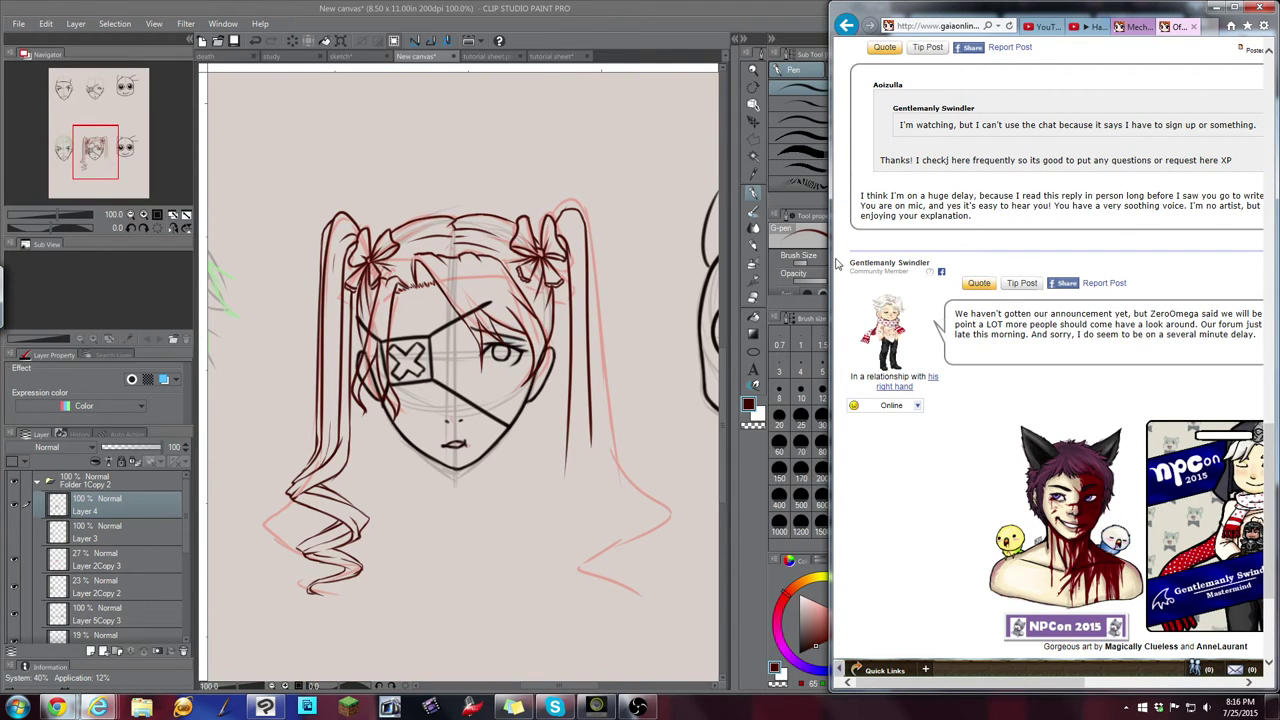
# Return to Clip Studio Paint and add a strand line inside the upper part of the open-eye-side pigtail beside the bow
pyautogui.click(660, 32)
pyautogui.scroll(1, 571, 220)
pyautogui.scroll(3, 572, 233)
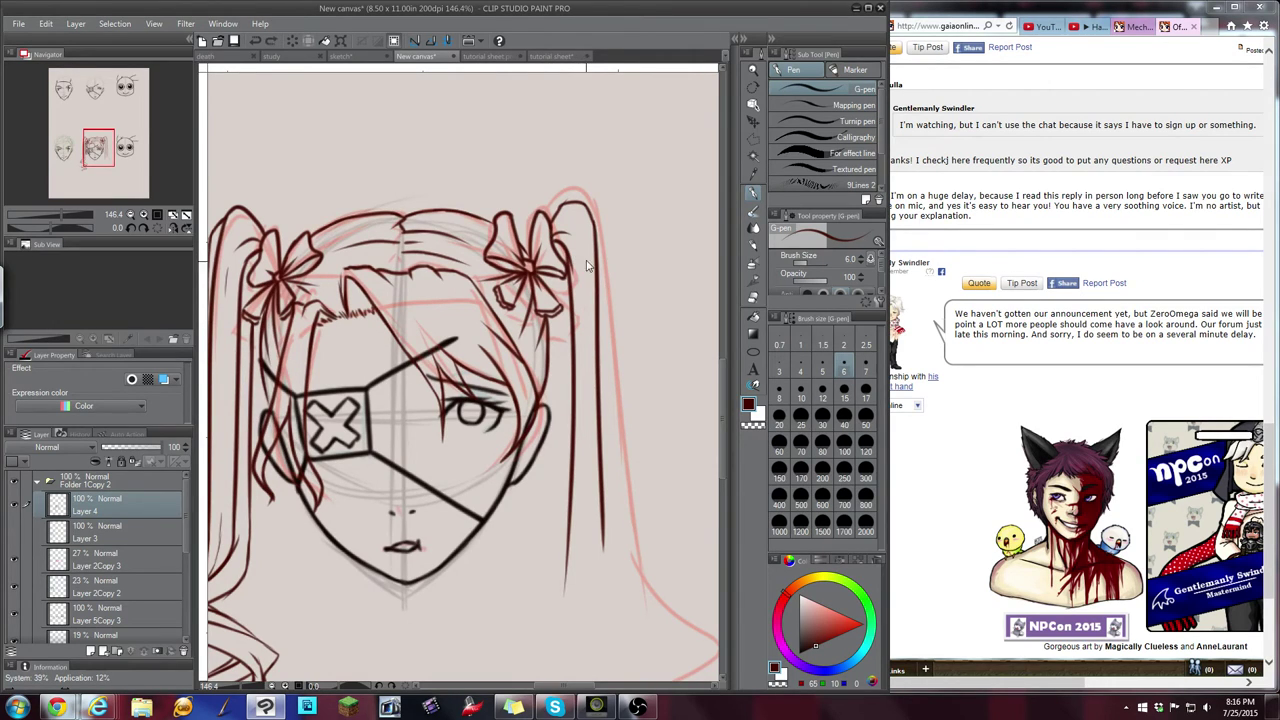
pyautogui.moveTo(583, 283); pyautogui.dragTo(588, 374)
# Extend the open-eye-side pigtail's two edges below jaw level, curving their lower ends outward away from the face
pyautogui.moveTo(139, 167); pyautogui.dragTo(129, 176)
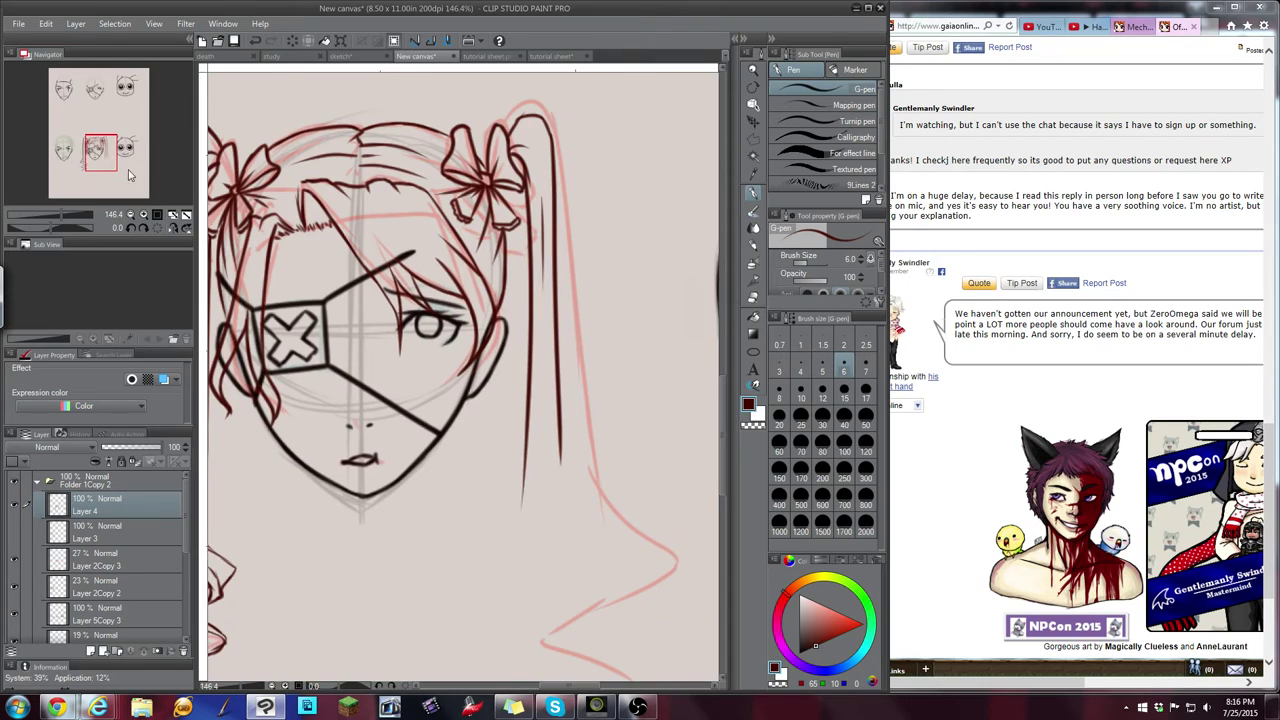
pyautogui.moveTo(526, 438); pyautogui.dragTo(523, 506)
pyautogui.hotkey('ctrl', 'z')
pyautogui.moveTo(526, 460)
pyautogui.mouseDown()
pyautogui.moveTo(531, 508)
pyautogui.moveTo(584, 530)
pyautogui.mouseUp()
pyautogui.hotkey('ctrl', 'z')
pyautogui.moveTo(523, 492); pyautogui.dragTo(550, 528)
pyautogui.moveTo(556, 418); pyautogui.dragTo(562, 482)
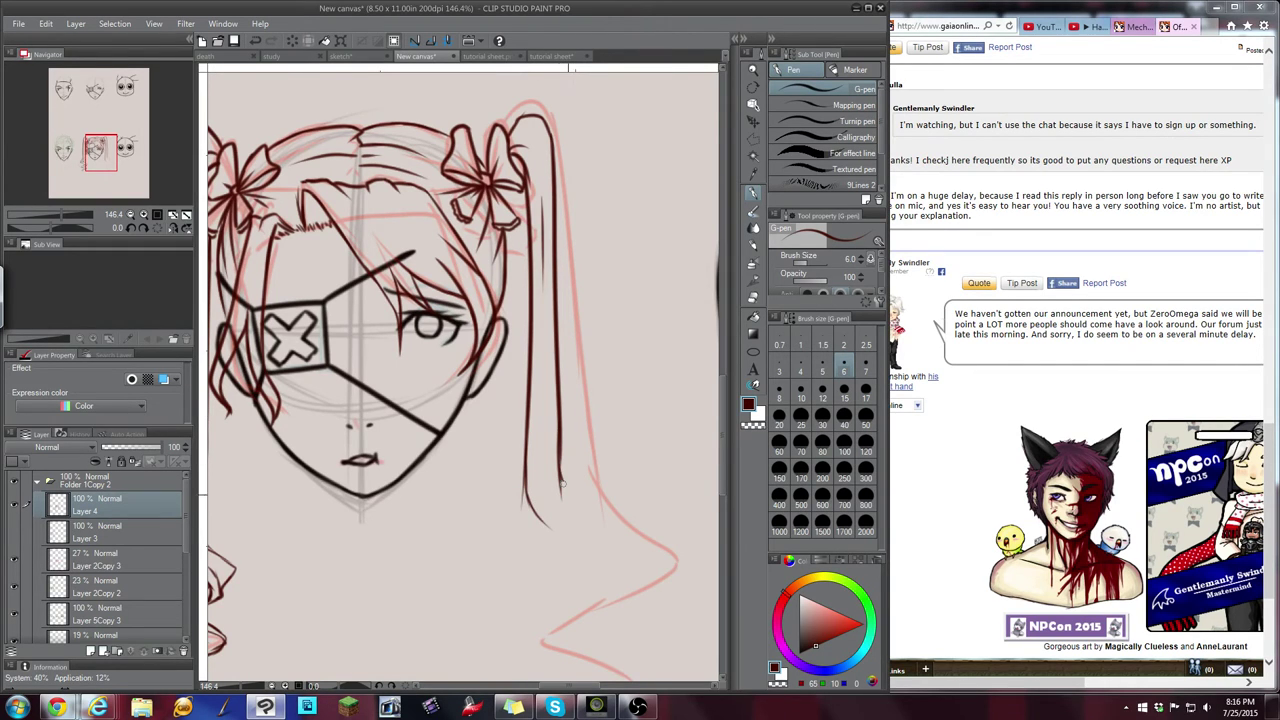
# Check the live stream page and the Open Broadcaster Software status, and bring back the Mecha Neko page with the Murasaki reference
pyautogui.click(1085, 27)
pyautogui.click(638, 707)
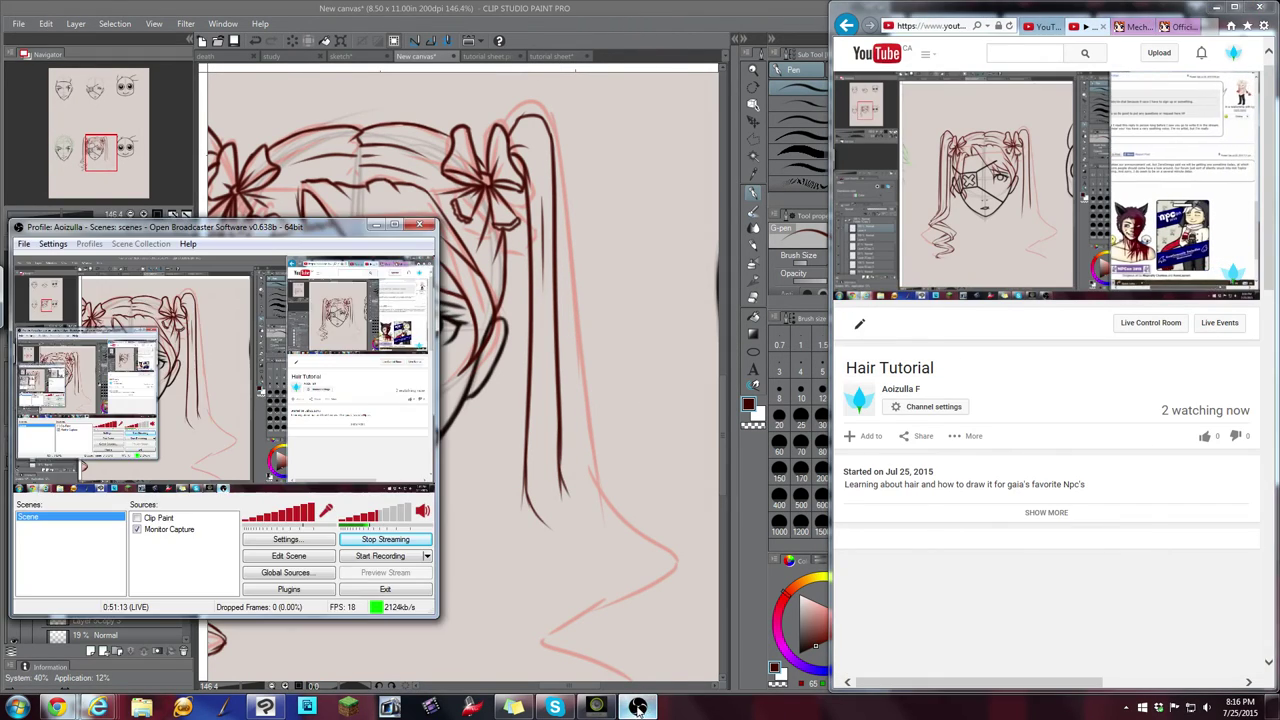
pyautogui.click(375, 226)
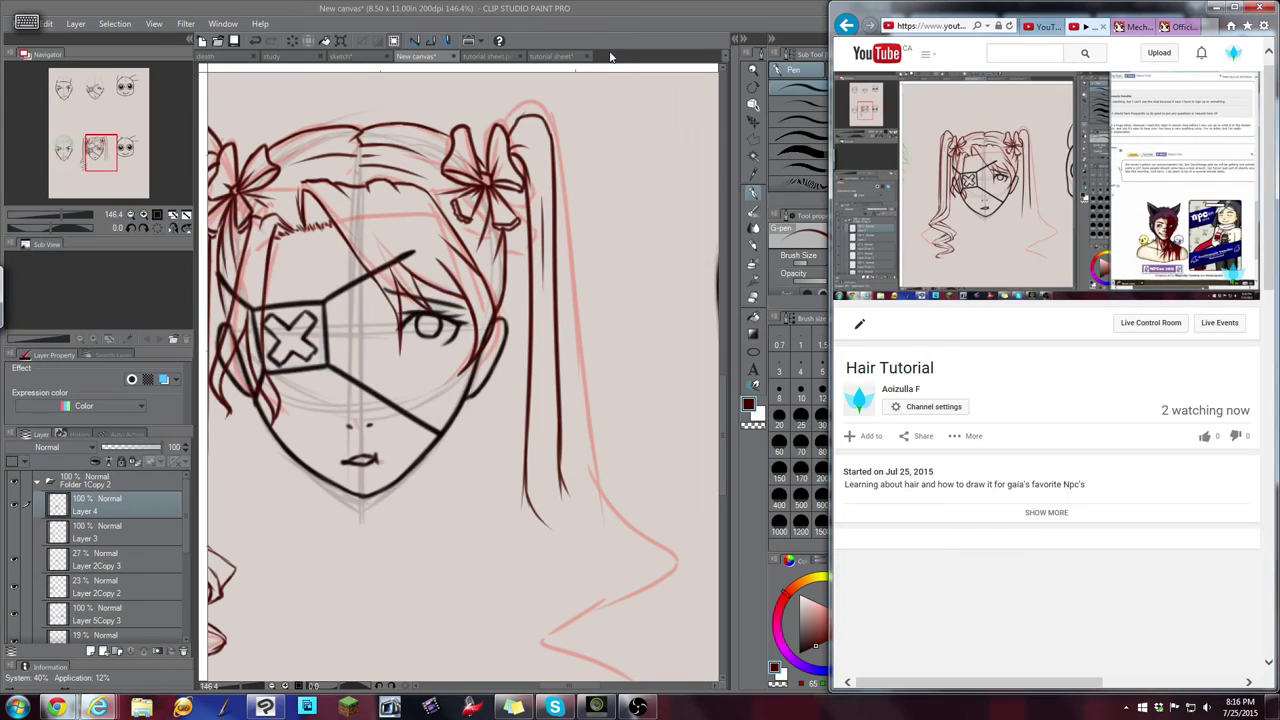
pyautogui.click(1118, 26)
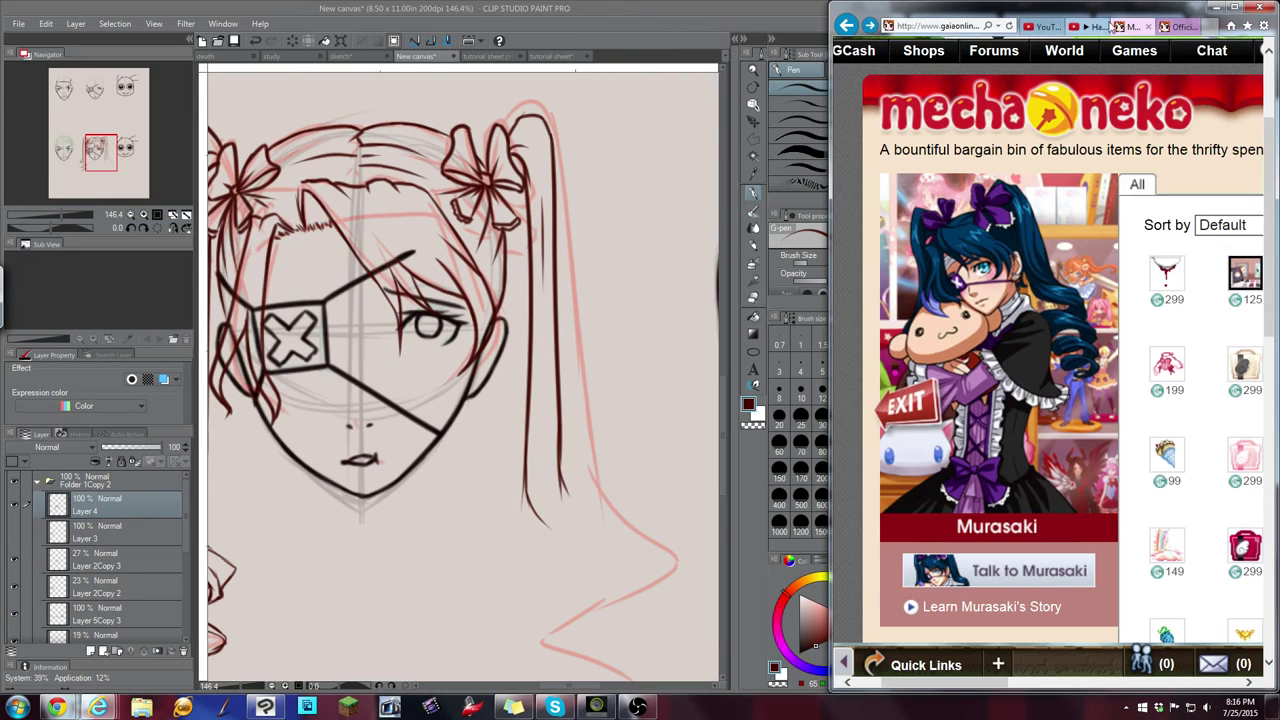
pyautogui.click(668, 28)
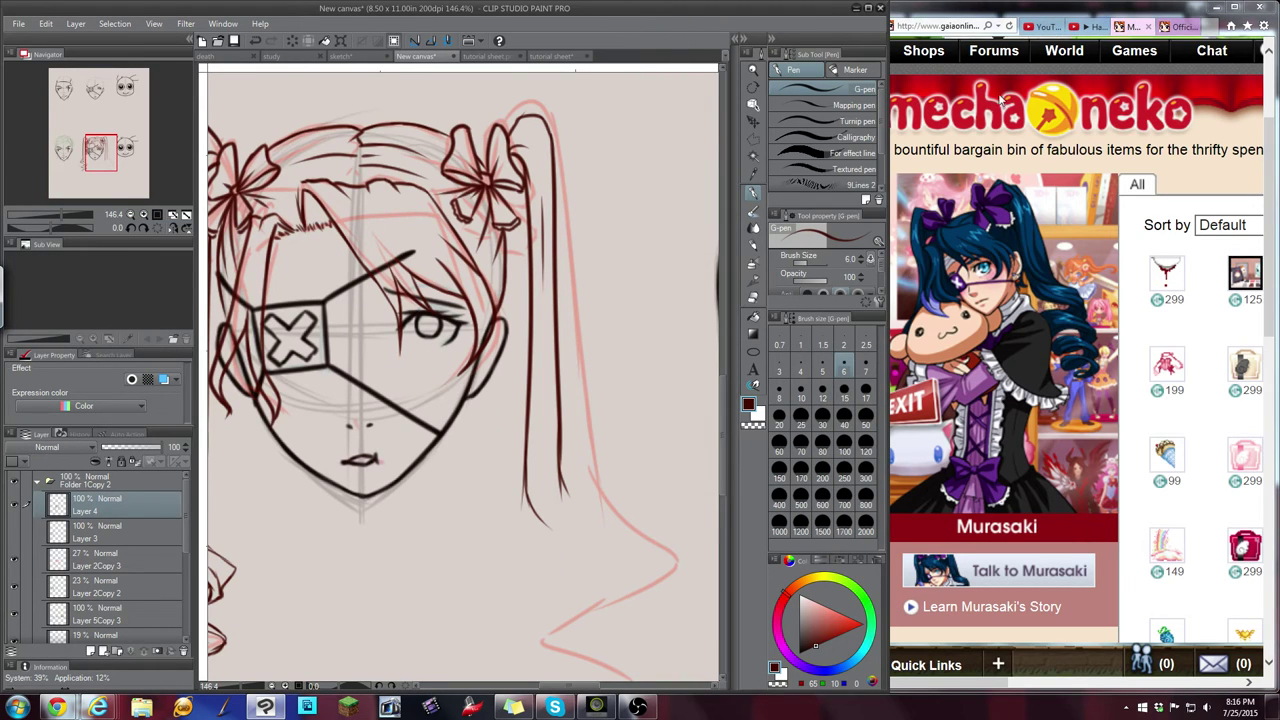
# Lengthen the outward-curving lower end of the open-eye-side pigtail's inner edge toward the sketched curl
pyautogui.moveTo(106, 162); pyautogui.dragTo(99, 168)
pyautogui.scroll(-2, 712, 370)
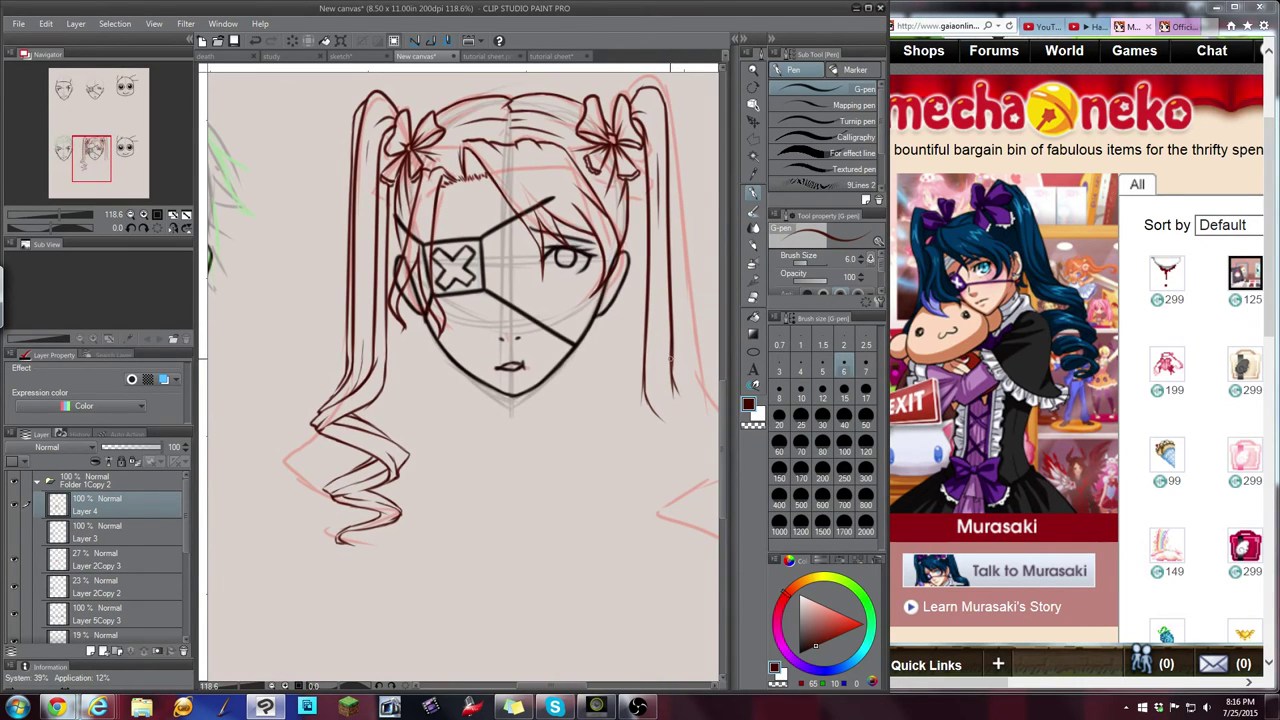
pyautogui.moveTo(648, 401); pyautogui.dragTo(690, 424)
pyautogui.moveTo(88, 164); pyautogui.dragTo(102, 155)
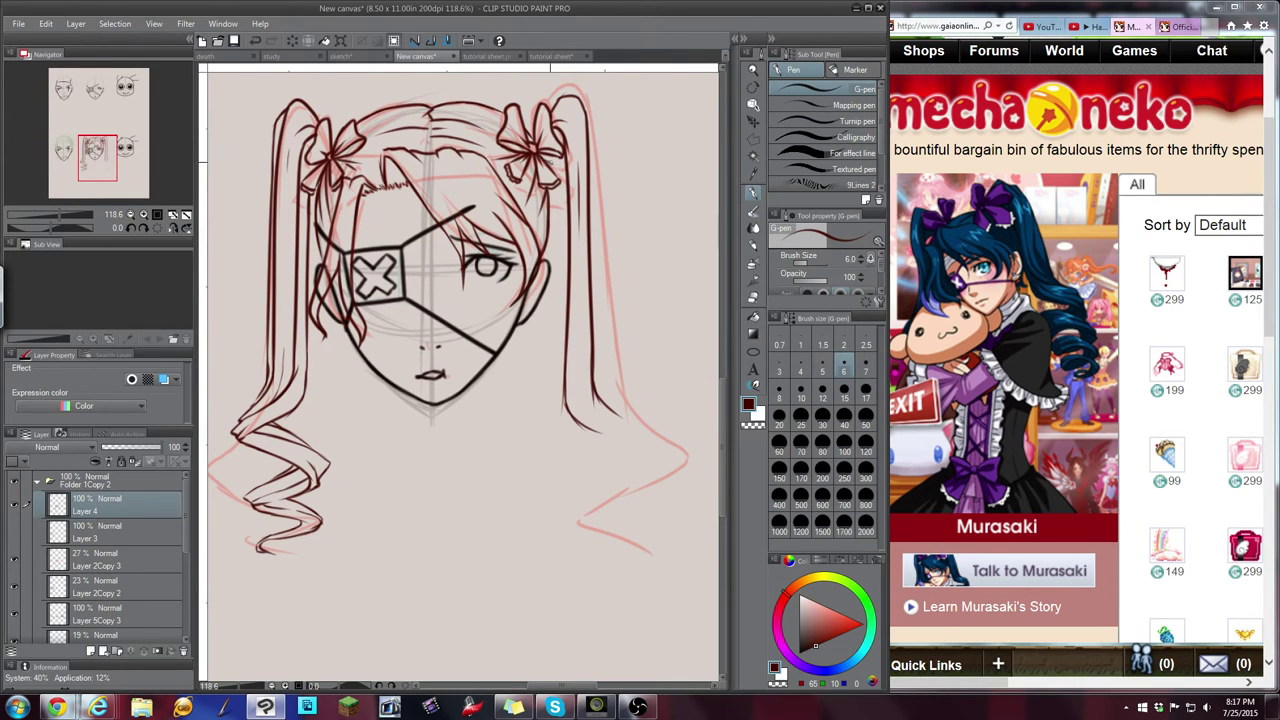
# Undo the last stroke, then redraw the open-eye-side pigtail's inner edge and add its long outer edge, curving outward at the first curl
pyautogui.hotkey('ctrl', 'z')
pyautogui.moveTo(554, 186); pyautogui.dragTo(555, 333)
pyautogui.moveTo(556, 253); pyautogui.dragTo(555, 386)
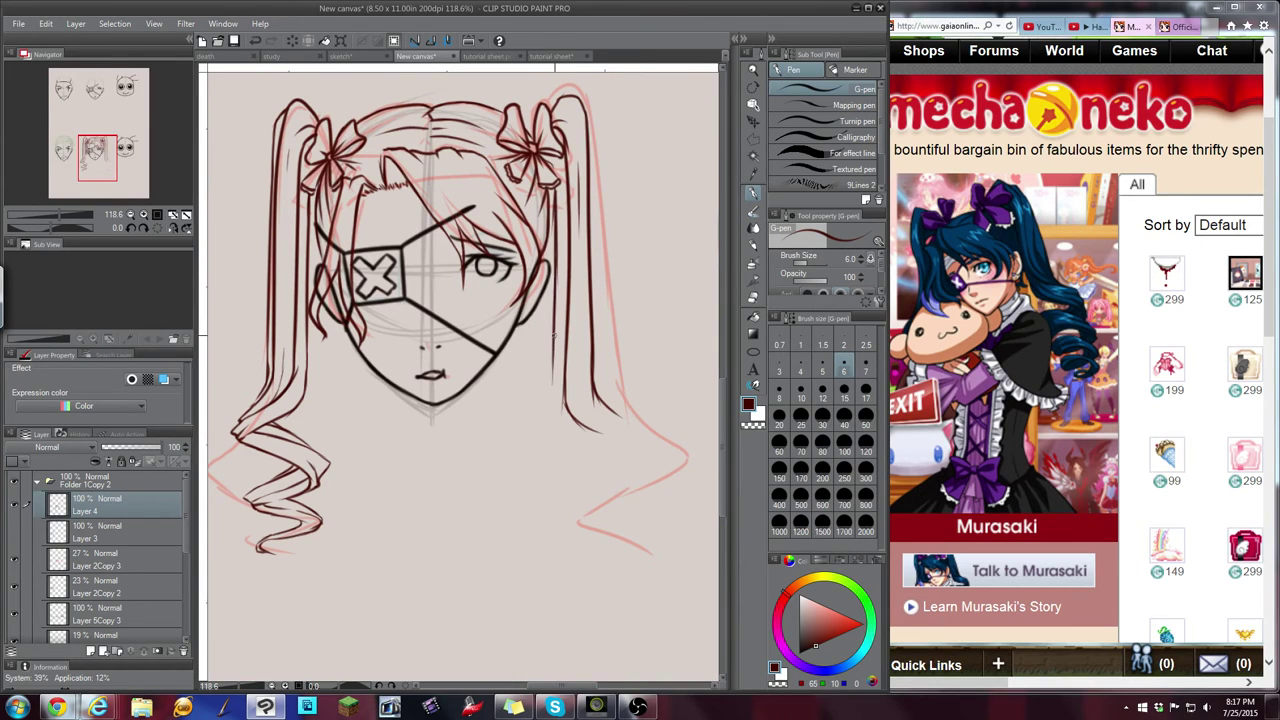
pyautogui.moveTo(556, 334); pyautogui.dragTo(566, 428)
pyautogui.moveTo(591, 116); pyautogui.dragTo(596, 407)
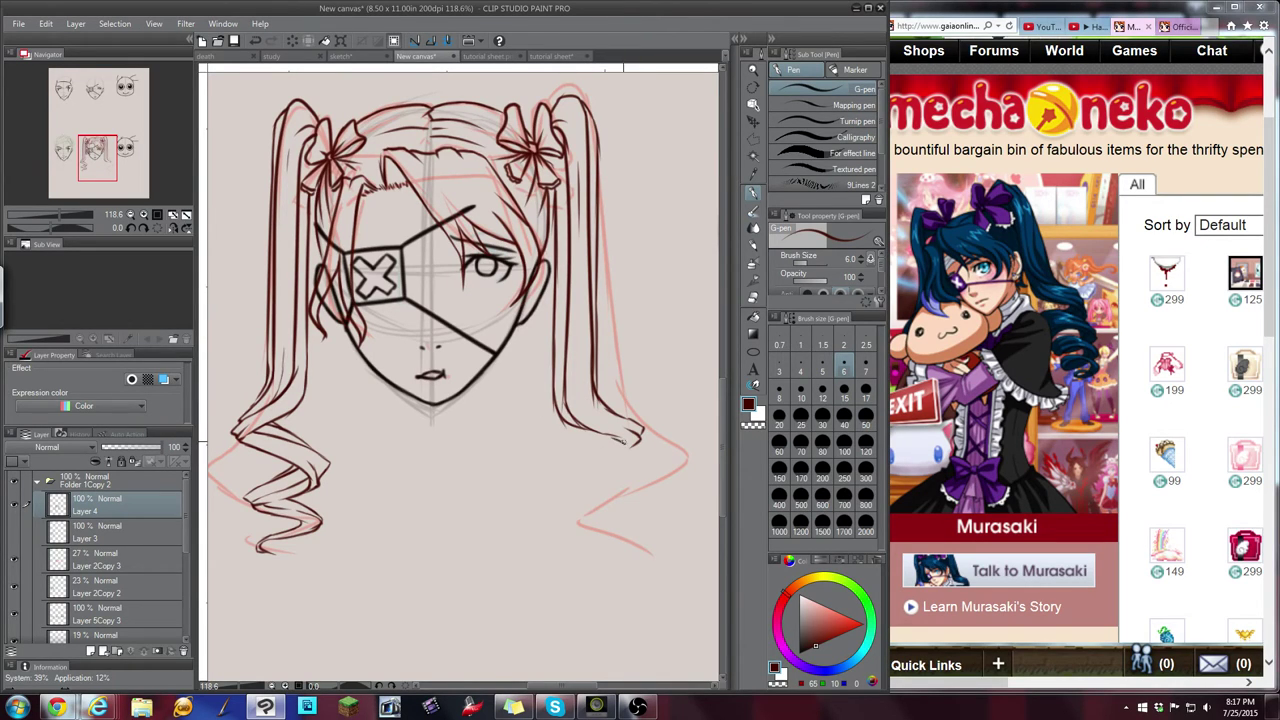
# Draw the zigzagging ringlet curls at the lower end of the open-eye-side pigtail, mirroring the curls of the other pigtail
pyautogui.moveTo(601, 436)
pyautogui.mouseDown()
pyautogui.moveTo(562, 457)
pyautogui.moveTo(556, 486)
pyautogui.mouseUp()
pyautogui.moveTo(636, 441); pyautogui.dragTo(566, 482)
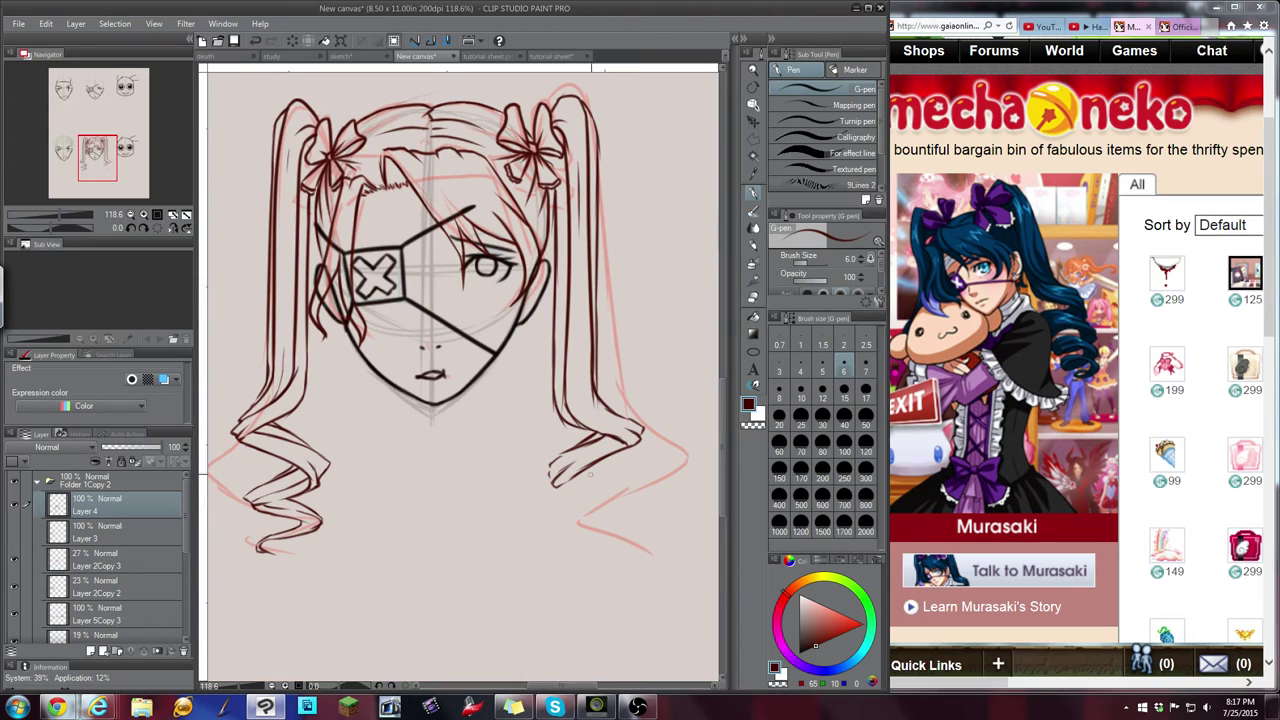
pyautogui.moveTo(597, 483)
pyautogui.mouseDown()
pyautogui.moveTo(627, 493)
pyautogui.moveTo(611, 498)
pyautogui.mouseUp()
pyautogui.hotkey('ctrl', 'z')
pyautogui.moveTo(641, 503)
pyautogui.mouseDown()
pyautogui.moveTo(547, 498)
pyautogui.moveTo(608, 543)
pyautogui.mouseUp()
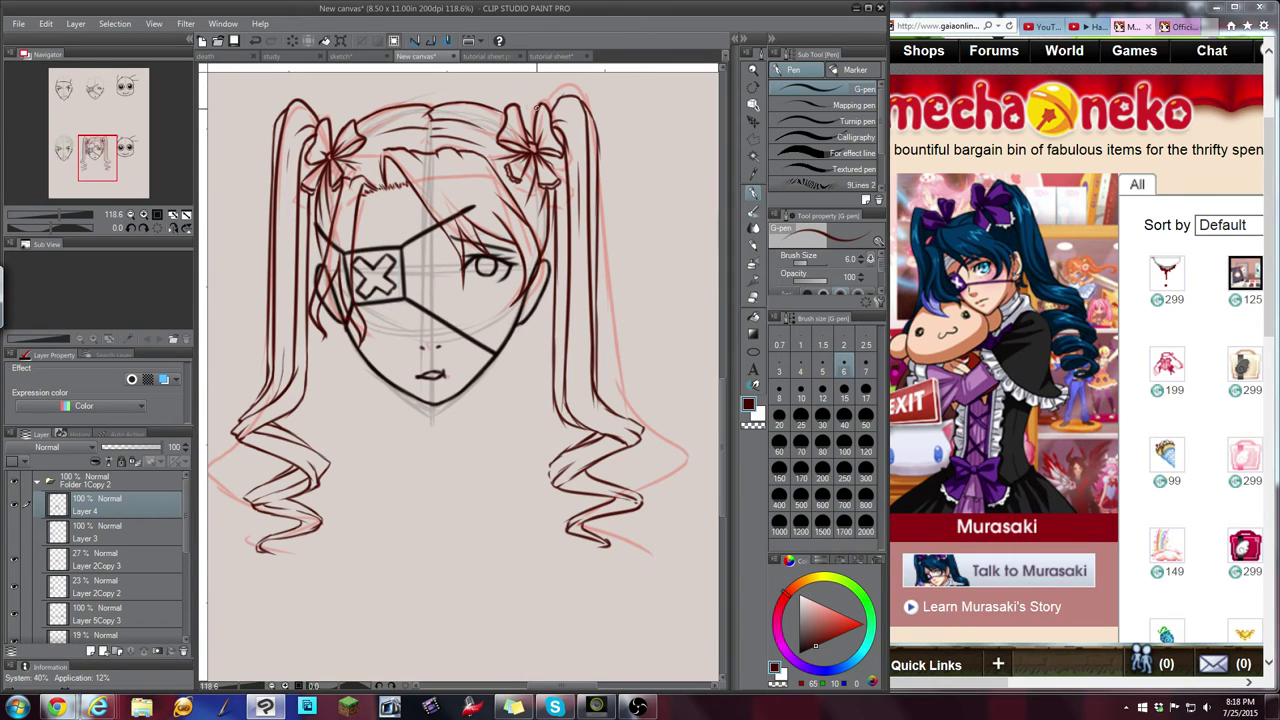
pyautogui.moveTo(659, 176); pyautogui.dragTo(643, 309)
pyautogui.moveTo(687, 173); pyautogui.dragTo(664, 353)
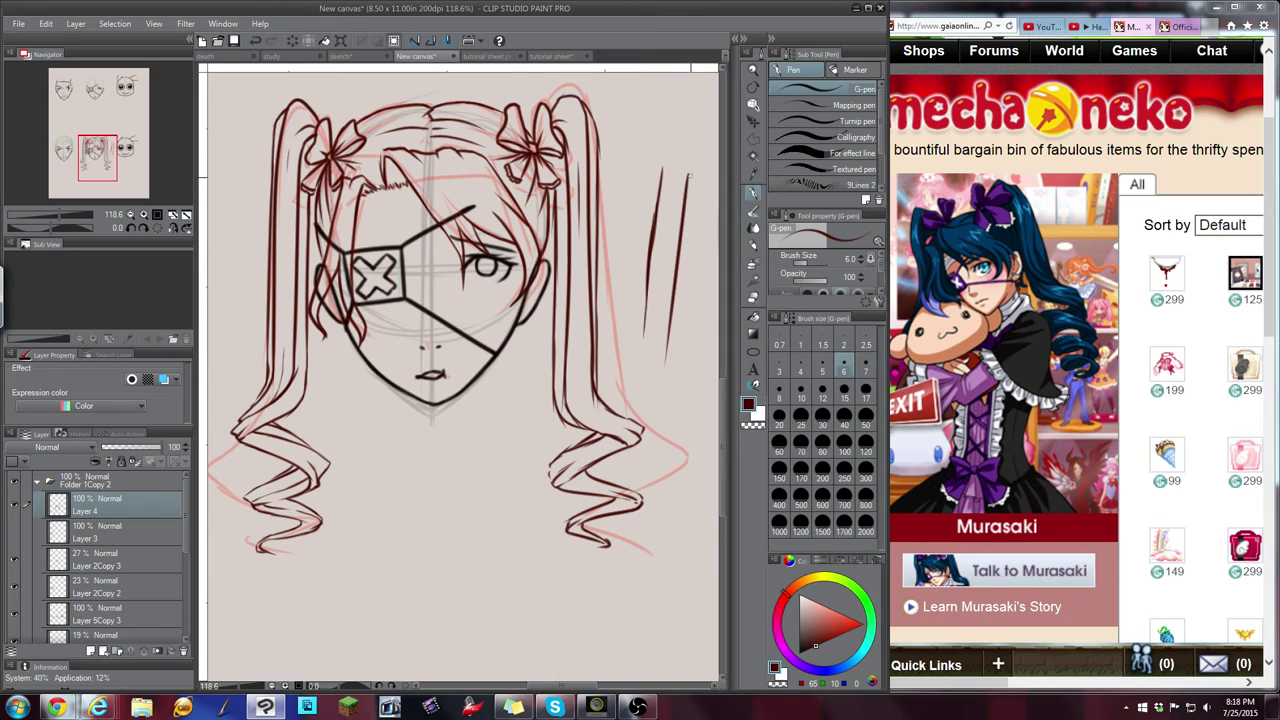
pyautogui.click(755, 298)
pyautogui.moveTo(680, 170)
pyautogui.mouseDown()
pyautogui.moveTo(663, 149)
pyautogui.moveTo(665, 370)
pyautogui.mouseUp()
pyautogui.click(754, 192)
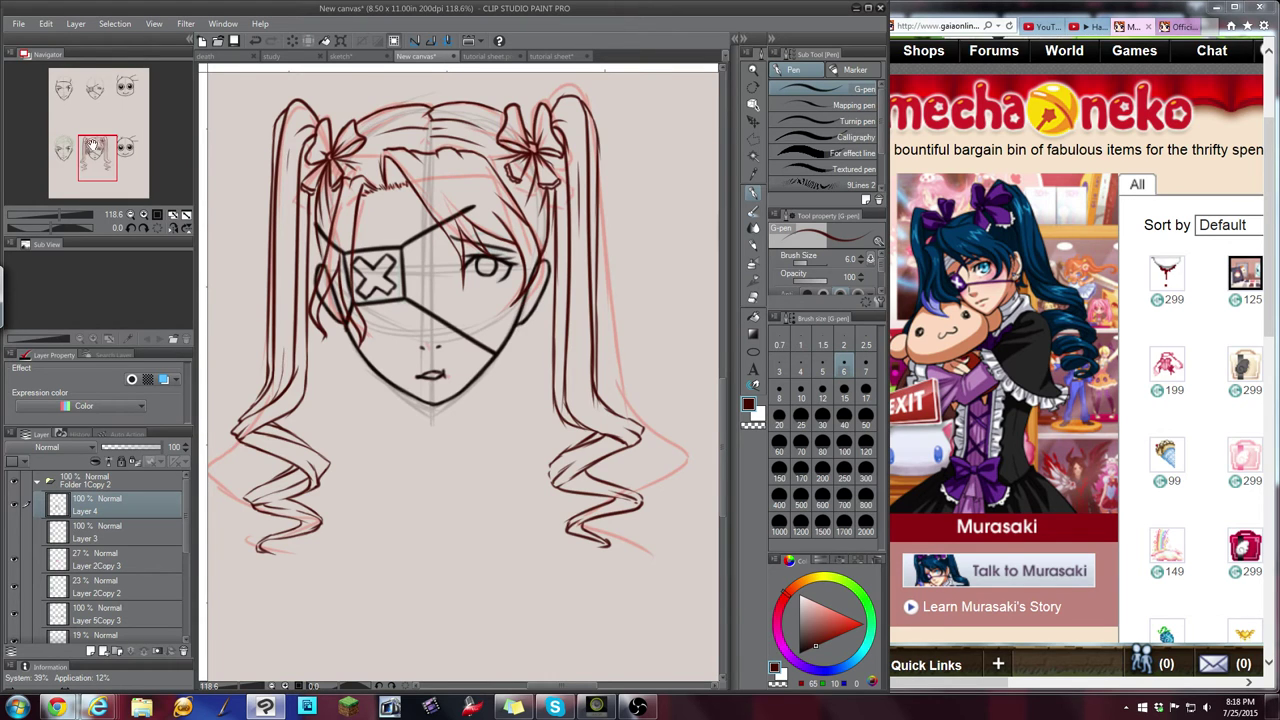
pyautogui.moveTo(92, 147); pyautogui.dragTo(89, 142)
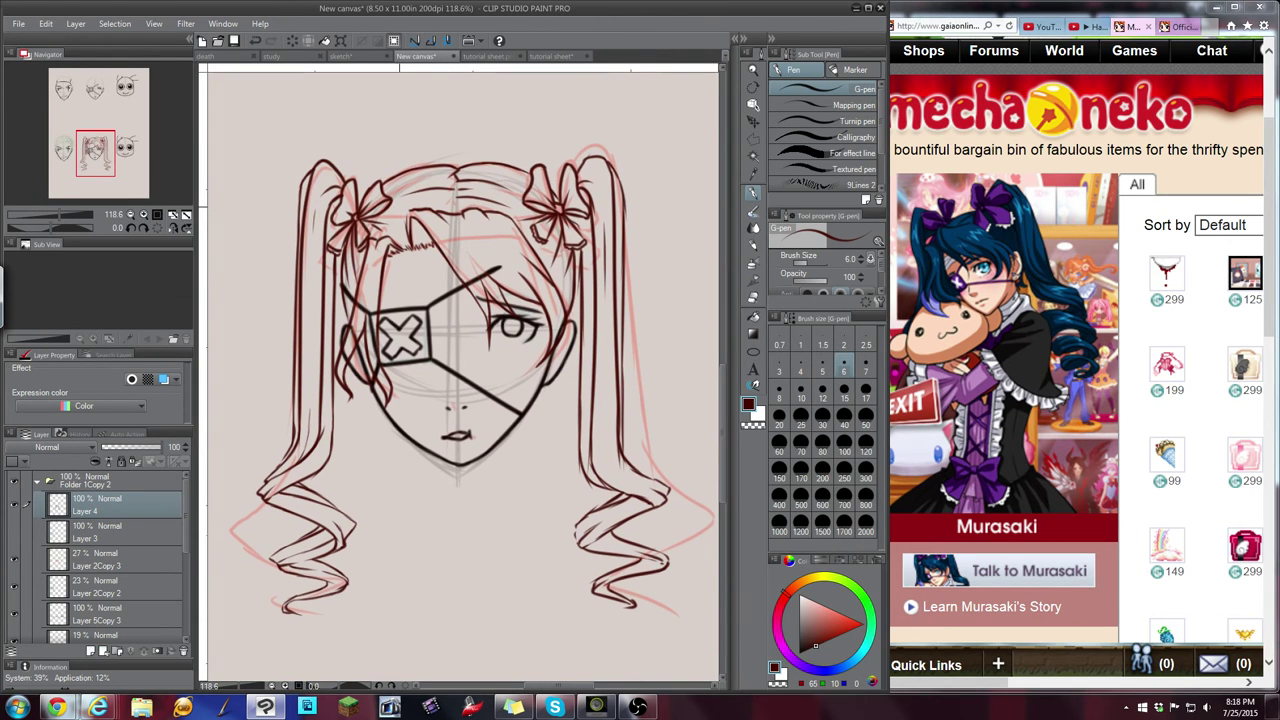
pyautogui.scroll(3, 406, 220)
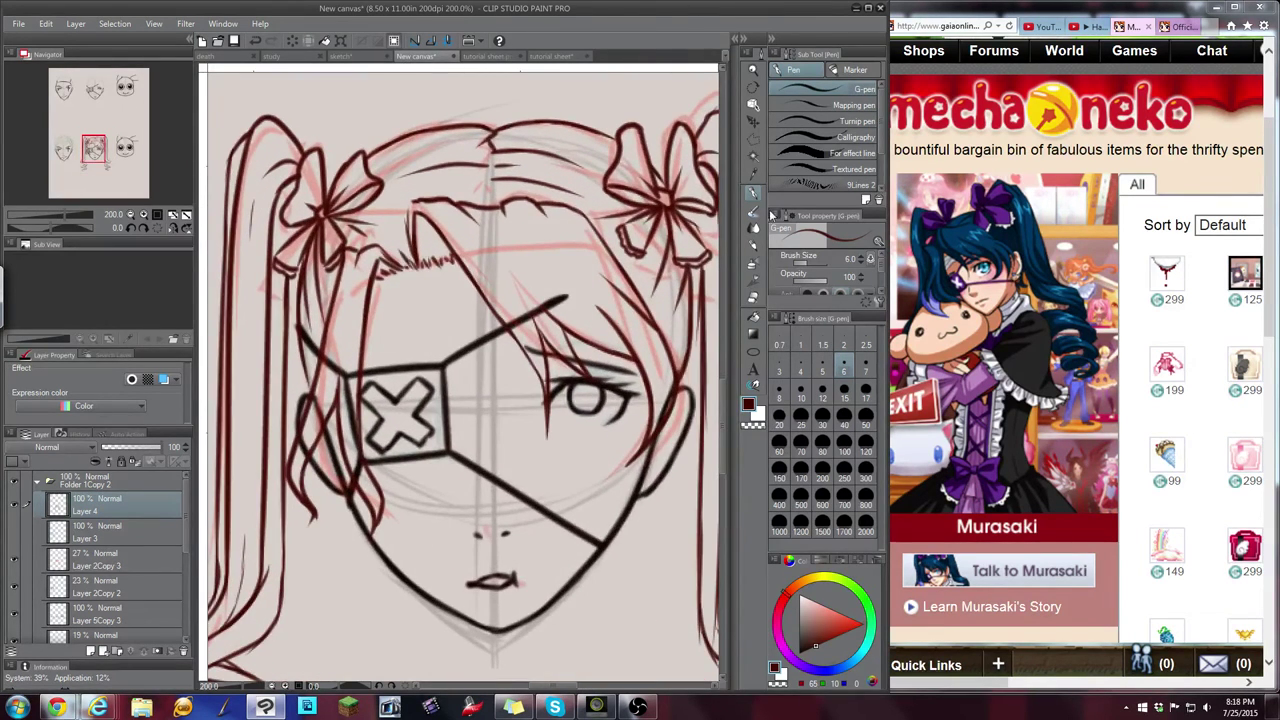
pyautogui.moveTo(94, 148); pyautogui.dragTo(95, 153)
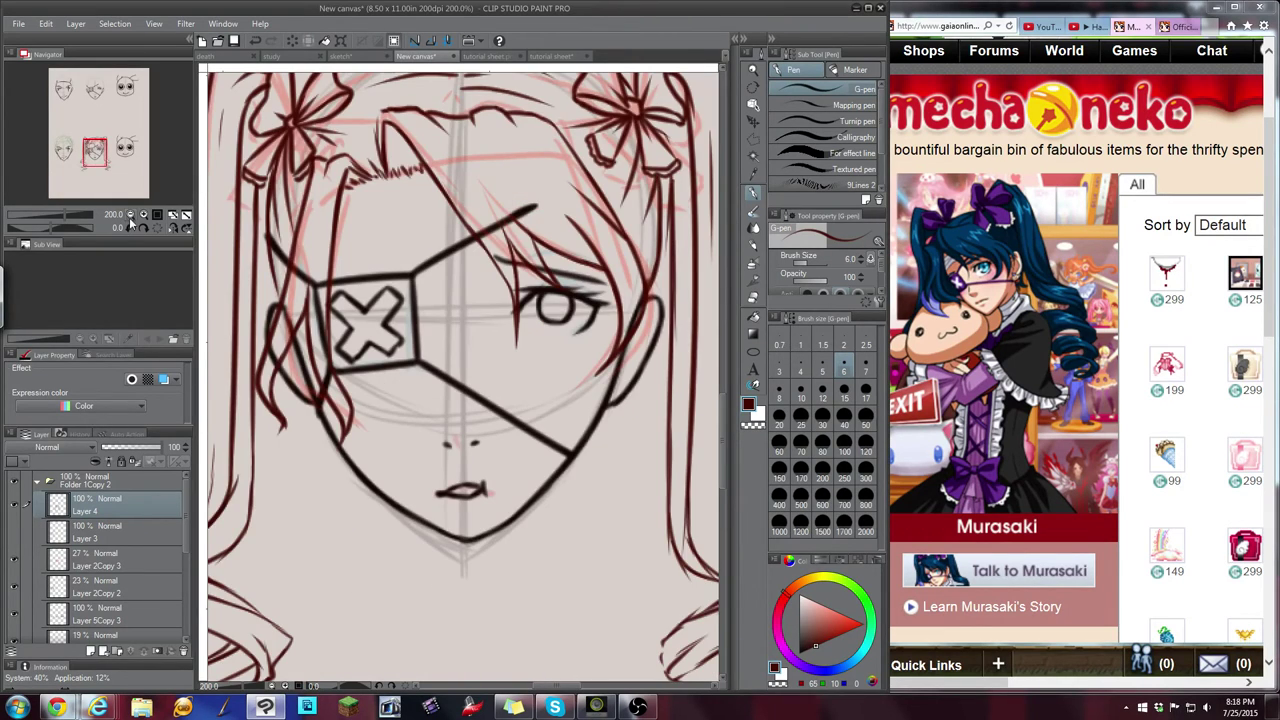
pyautogui.click(129, 216)
pyautogui.click(129, 216)
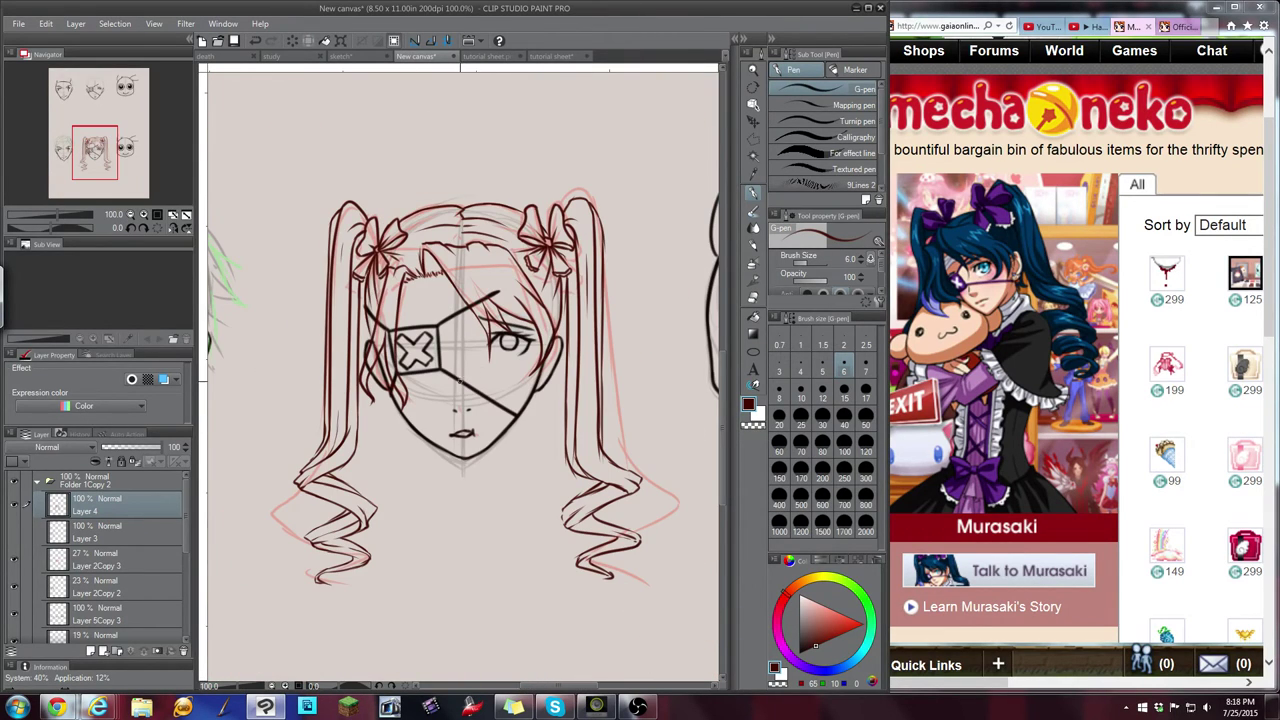
# Hide the 19% guide layer and the sketch layers Layer 2Copy 3 and Layer 2Copy 2, keeping Layer 5Copy 3 visible
pyautogui.click(17, 641)
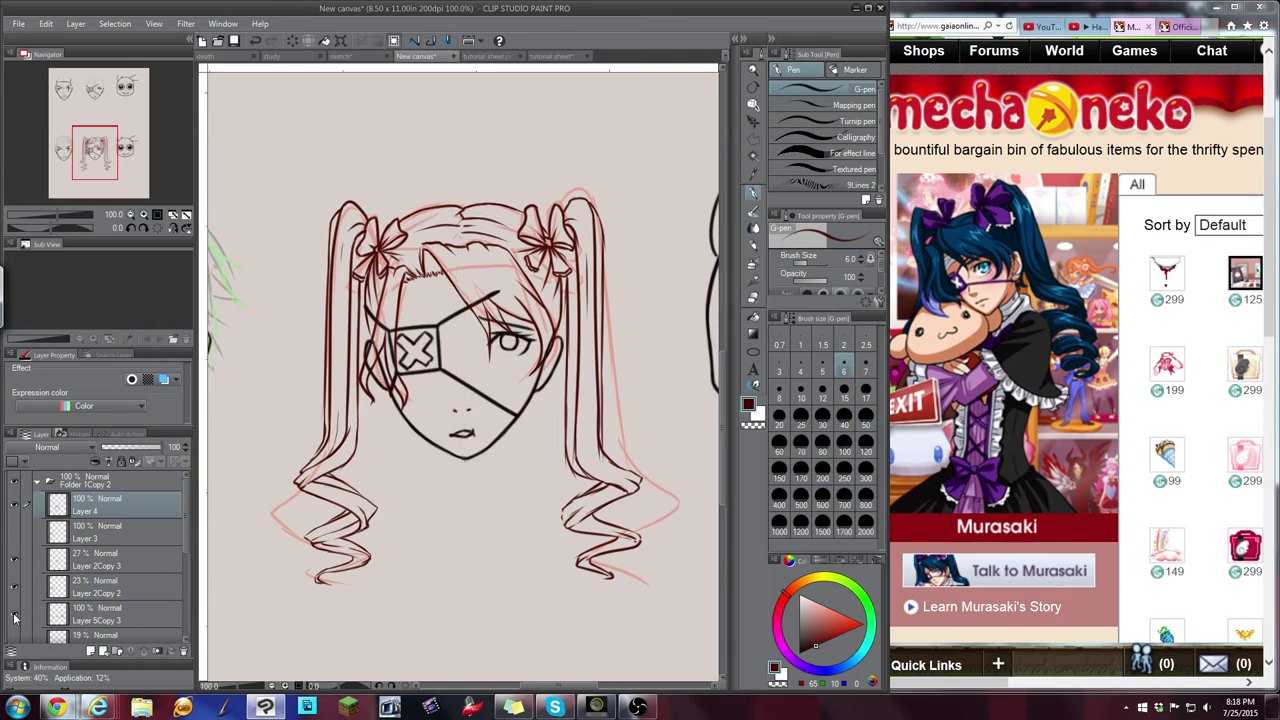
pyautogui.click(15, 588)
pyautogui.click(14, 562)
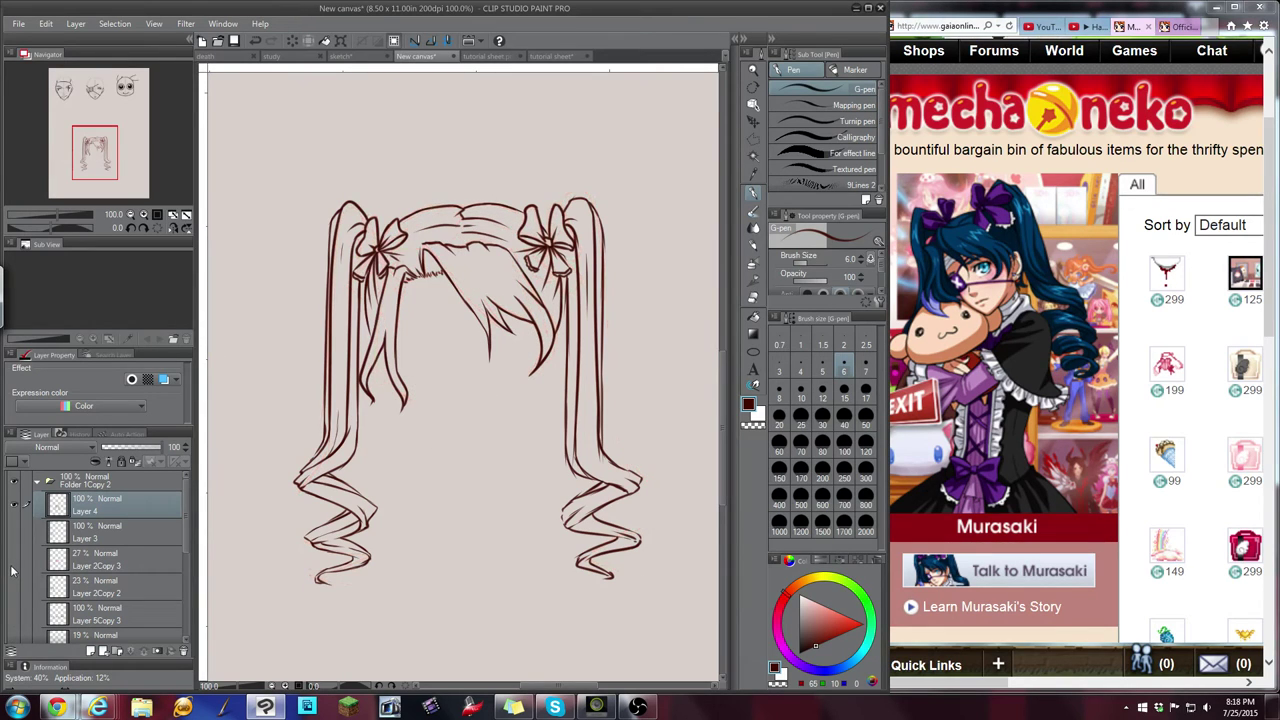
pyautogui.click(13, 568)
pyautogui.click(14, 568)
pyautogui.click(15, 590)
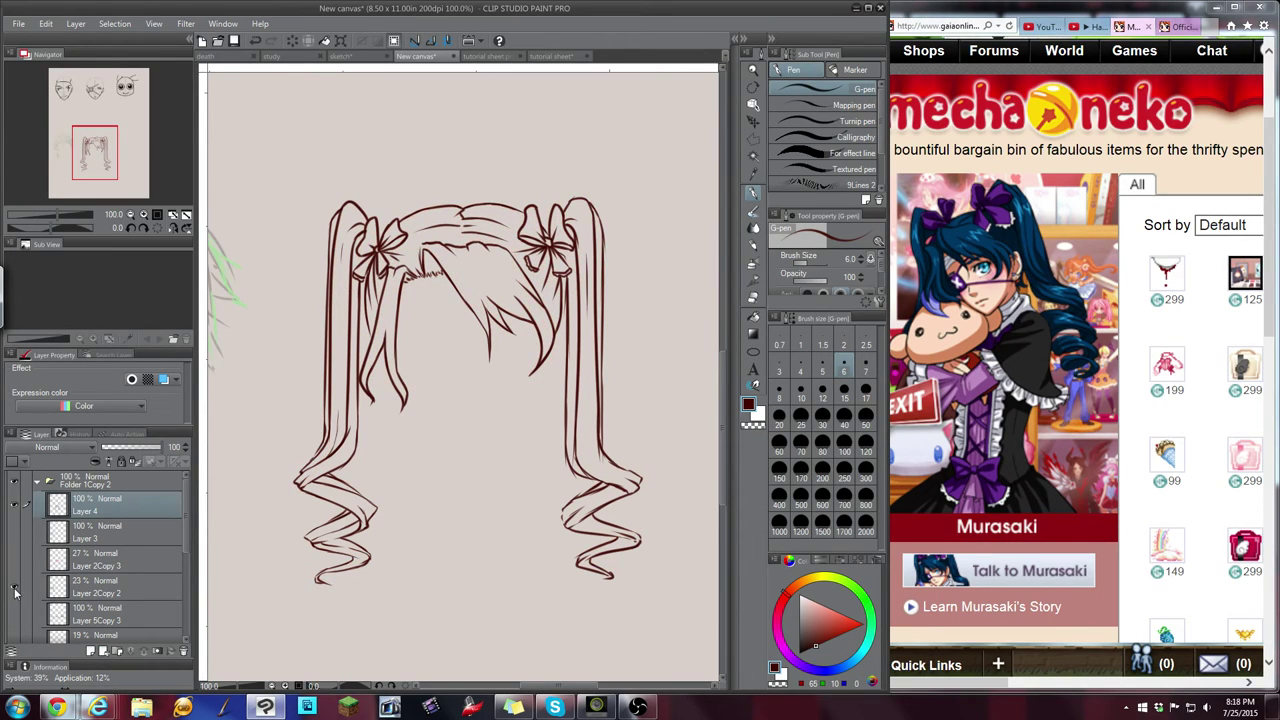
pyautogui.click(15, 590)
pyautogui.click(16, 616)
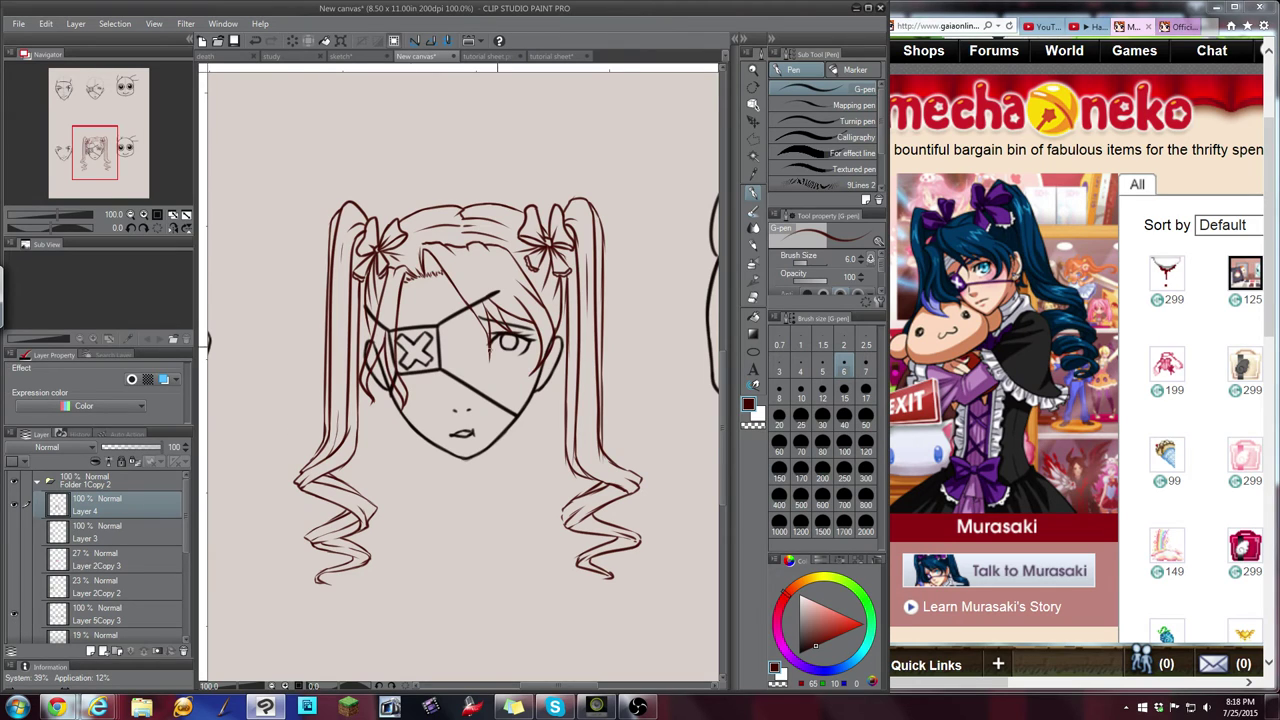
# Erase the eyepatch strap and face lines overlapping the hair on Layer 5Copy 3, using the Hard eraser at size 15
pyautogui.click(754, 297)
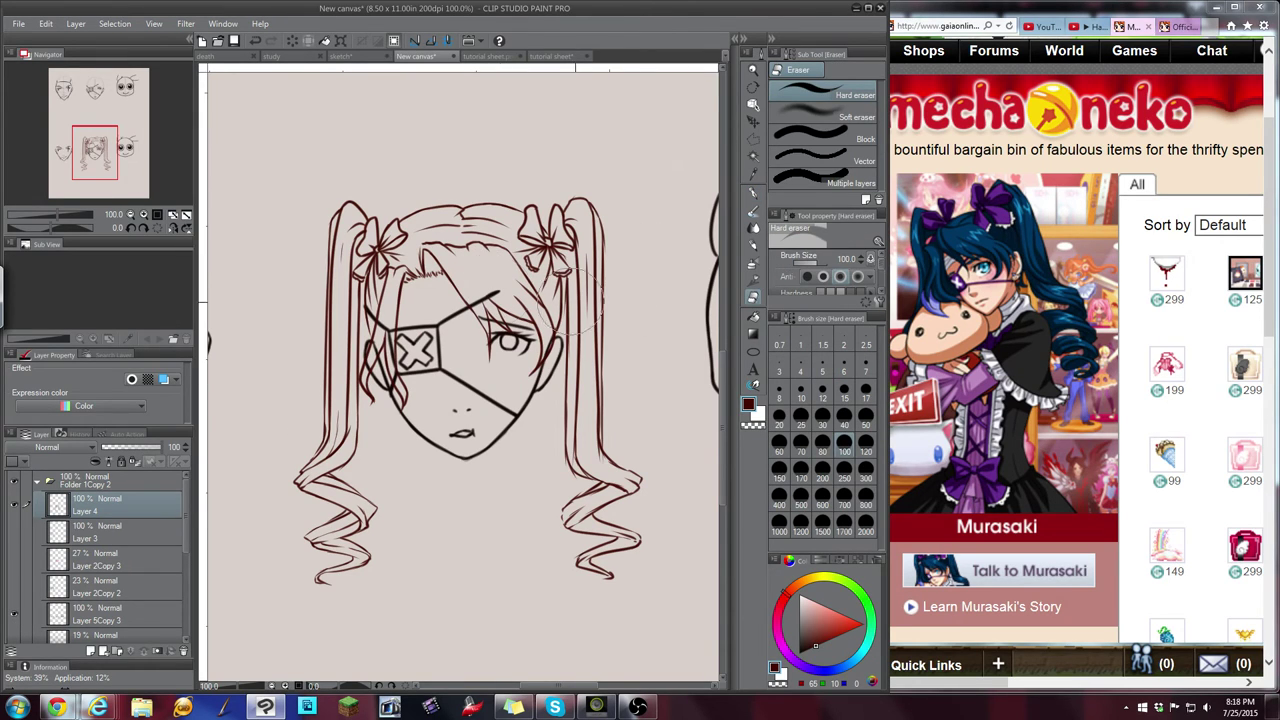
pyautogui.scroll(1, 600, 305)
pyautogui.click(845, 390)
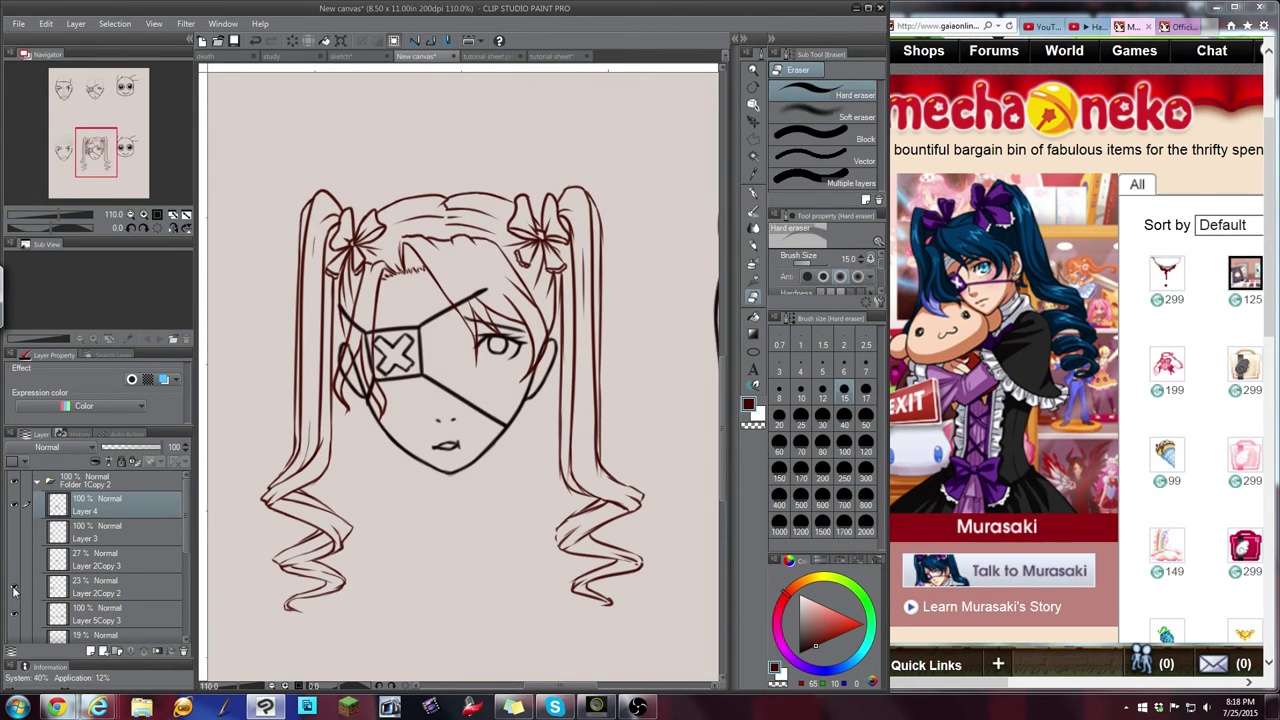
pyautogui.click(72, 610)
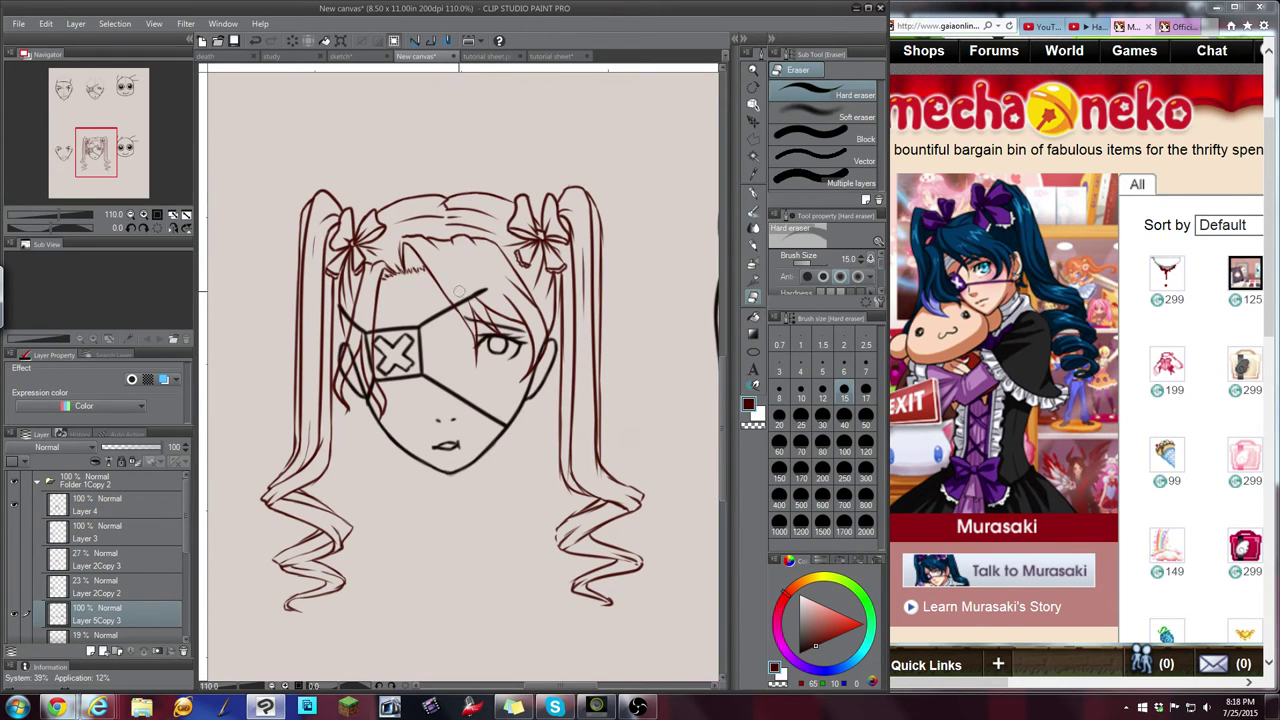
pyautogui.scroll(3, 458, 291)
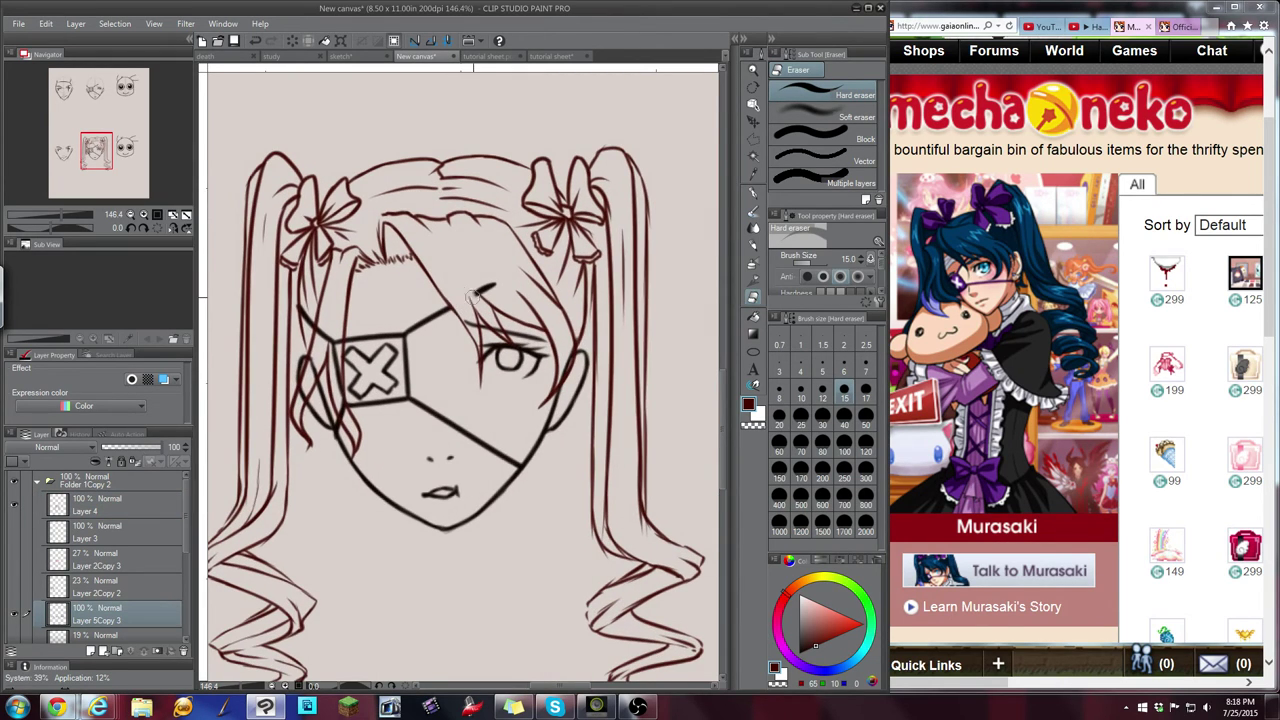
pyautogui.moveTo(472, 296); pyautogui.dragTo(500, 282)
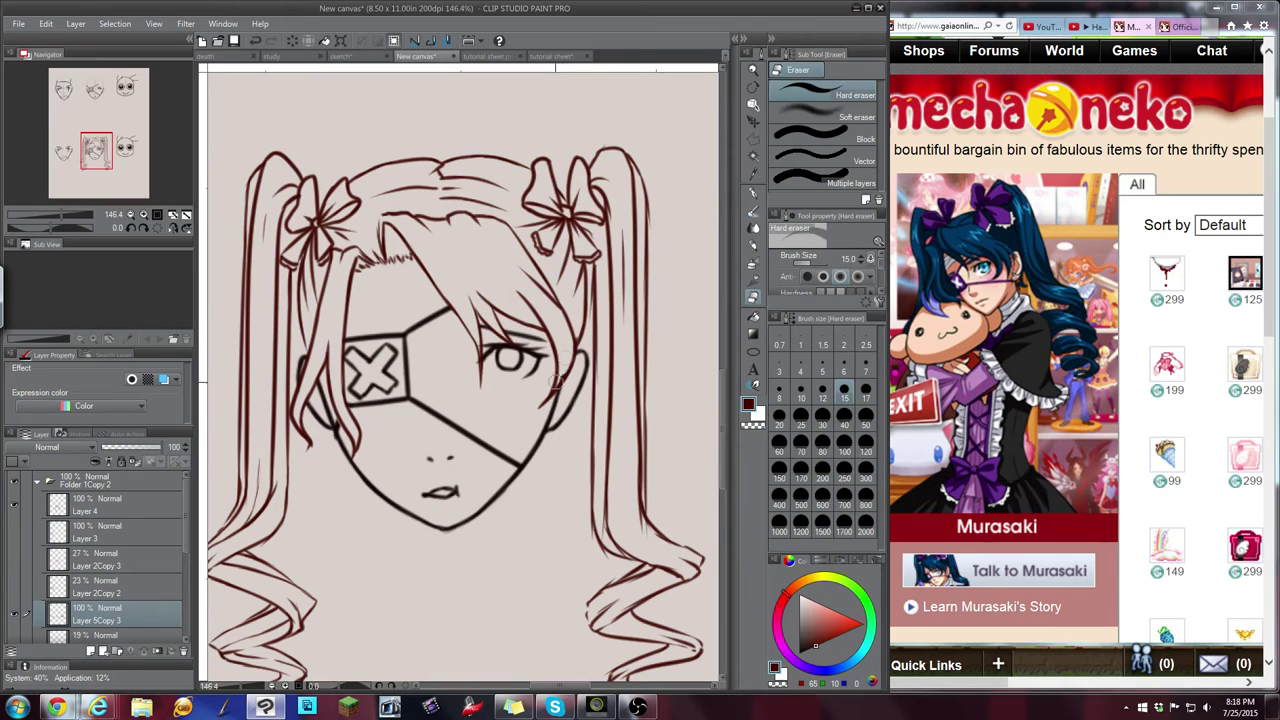
# Show Layer 3 with the blue hair, keeping the Layer 2Copy 3 sketch hidden, with the whole page in view
pyautogui.click(130, 215)
pyautogui.click(130, 215)
pyautogui.moveTo(105, 160); pyautogui.dragTo(114, 155)
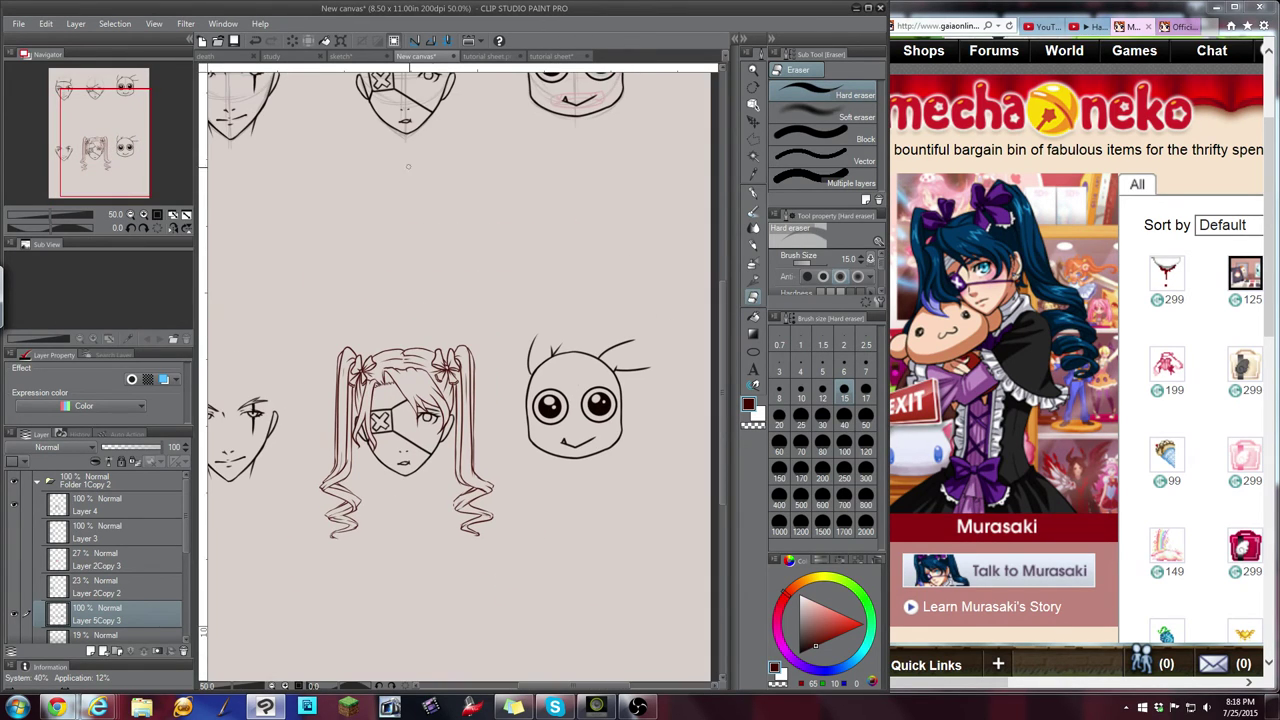
pyautogui.scroll(-1, 129, 143)
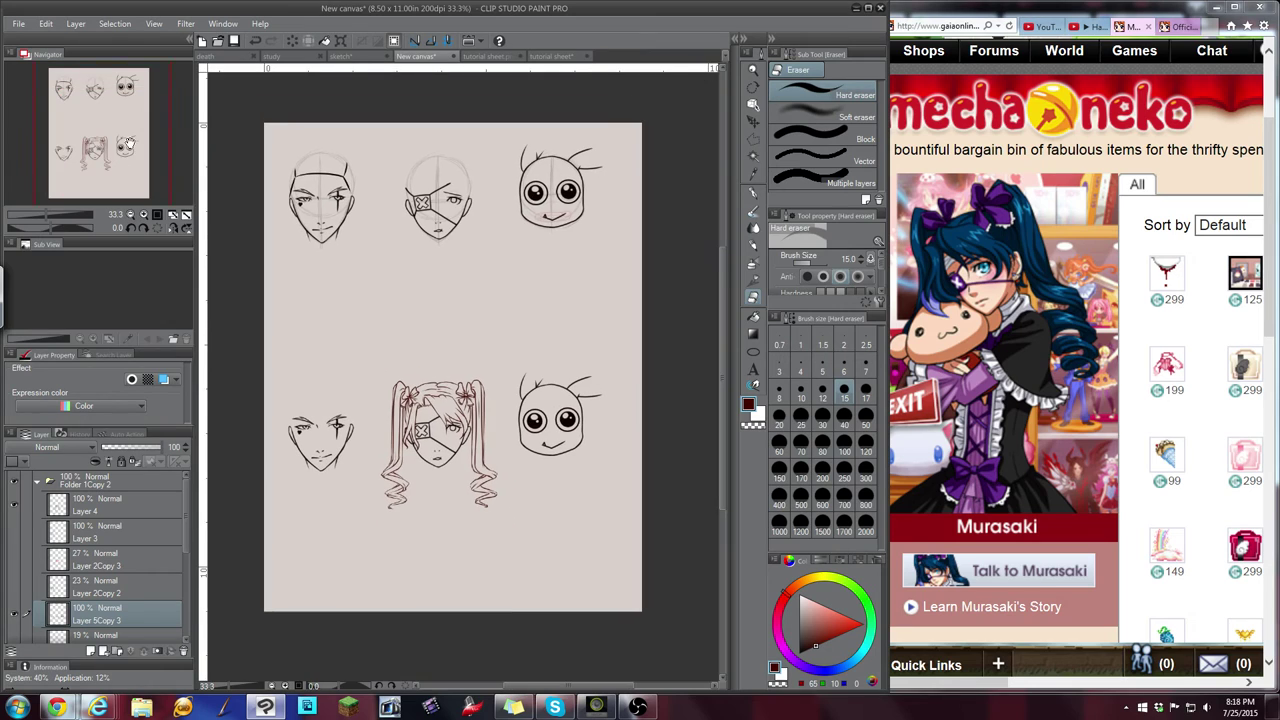
pyautogui.click(14, 567)
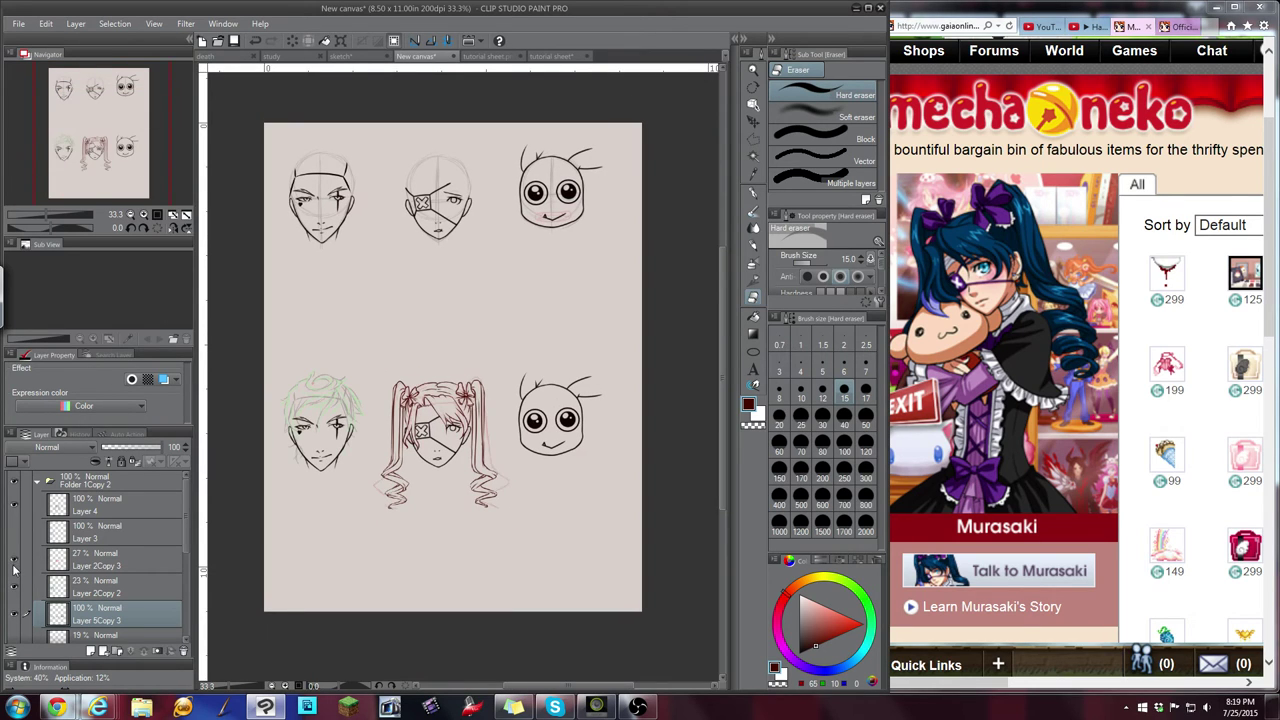
pyautogui.click(14, 567)
pyautogui.click(14, 535)
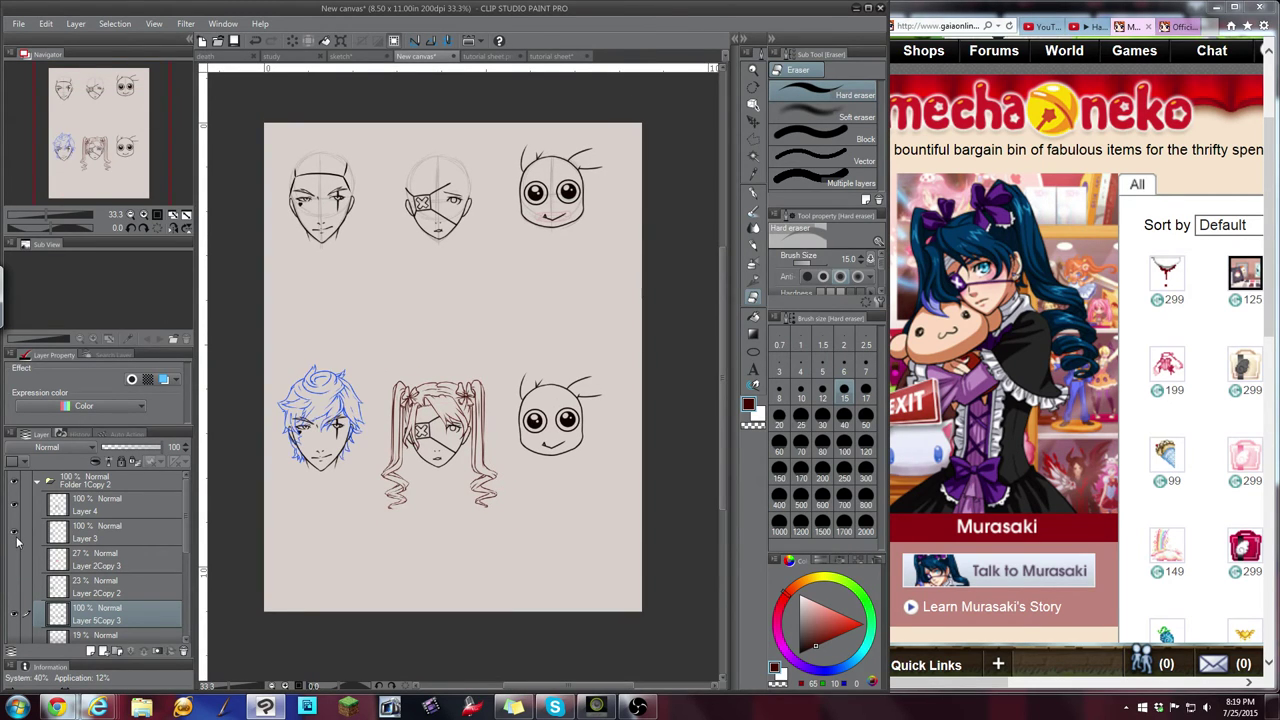
pyautogui.moveTo(102, 135); pyautogui.dragTo(96, 143)
pyautogui.scroll(4, 430, 365)
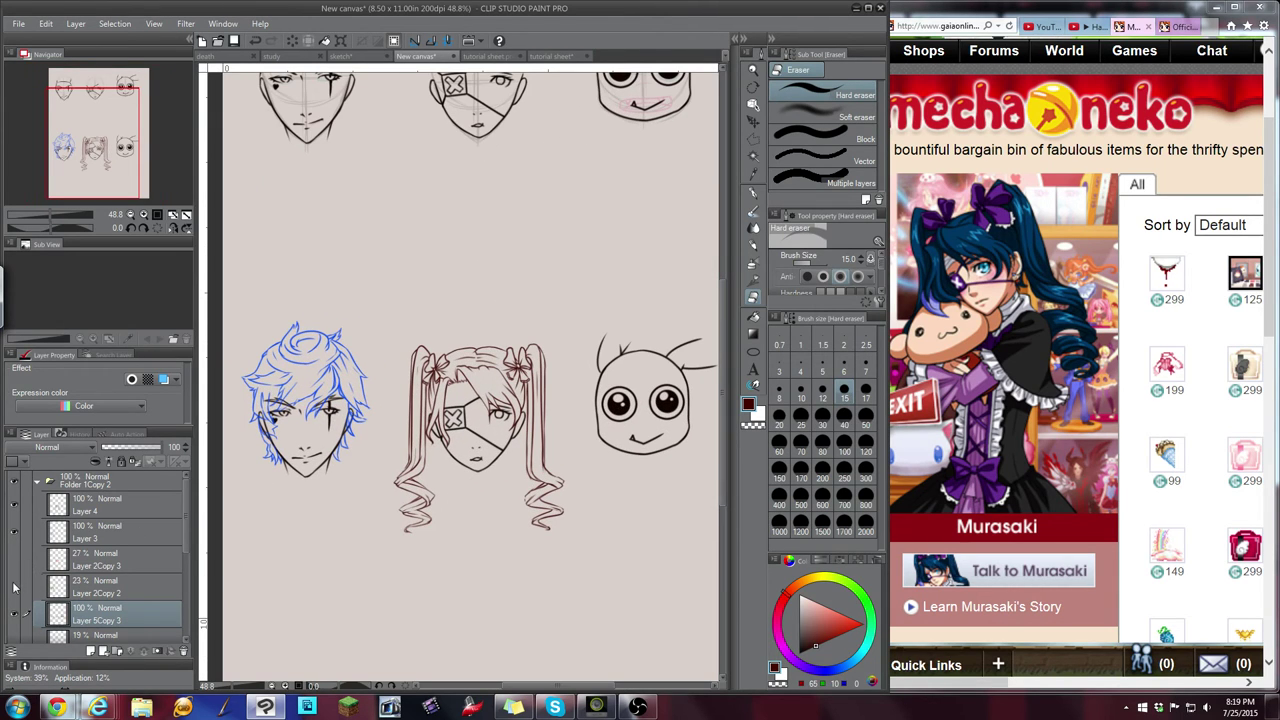
pyautogui.hotkey('ctrl', '-')
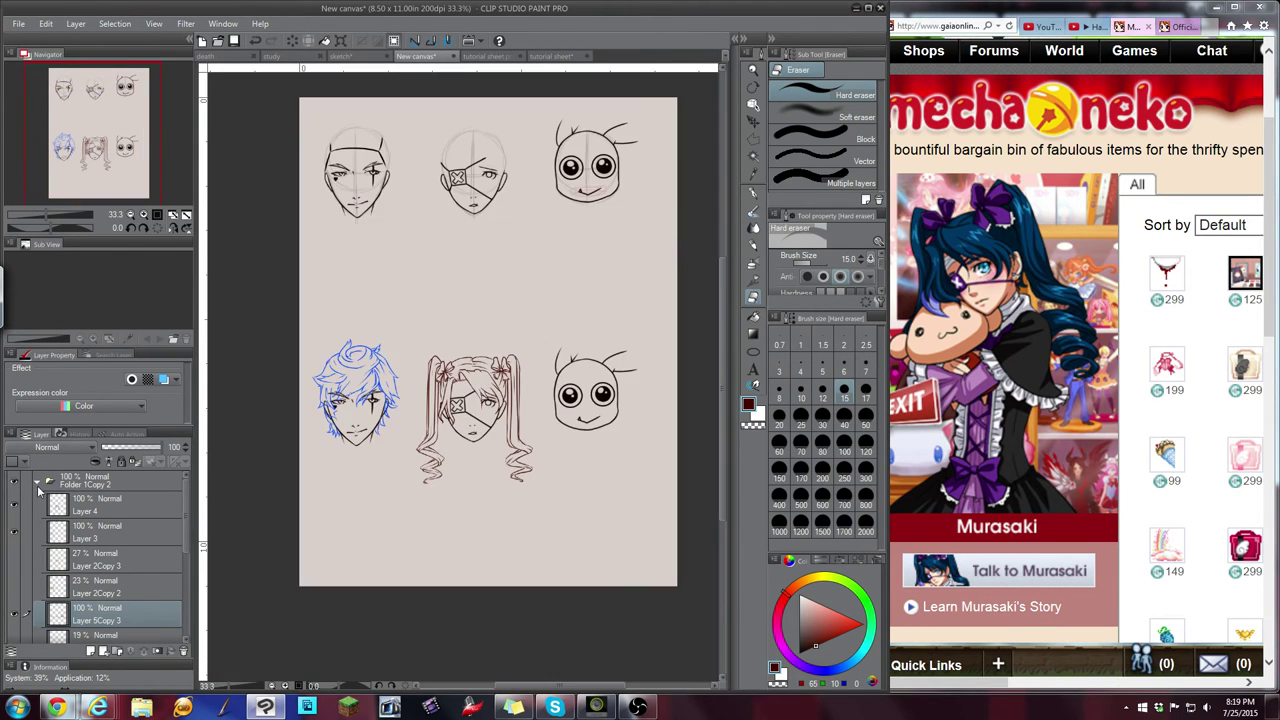
# Collapse Folder 1Copy 2 and Folder 1 in the layer list and show the middle row of heads in Folder 1Copy
pyautogui.click(37, 482)
pyautogui.click(14, 503)
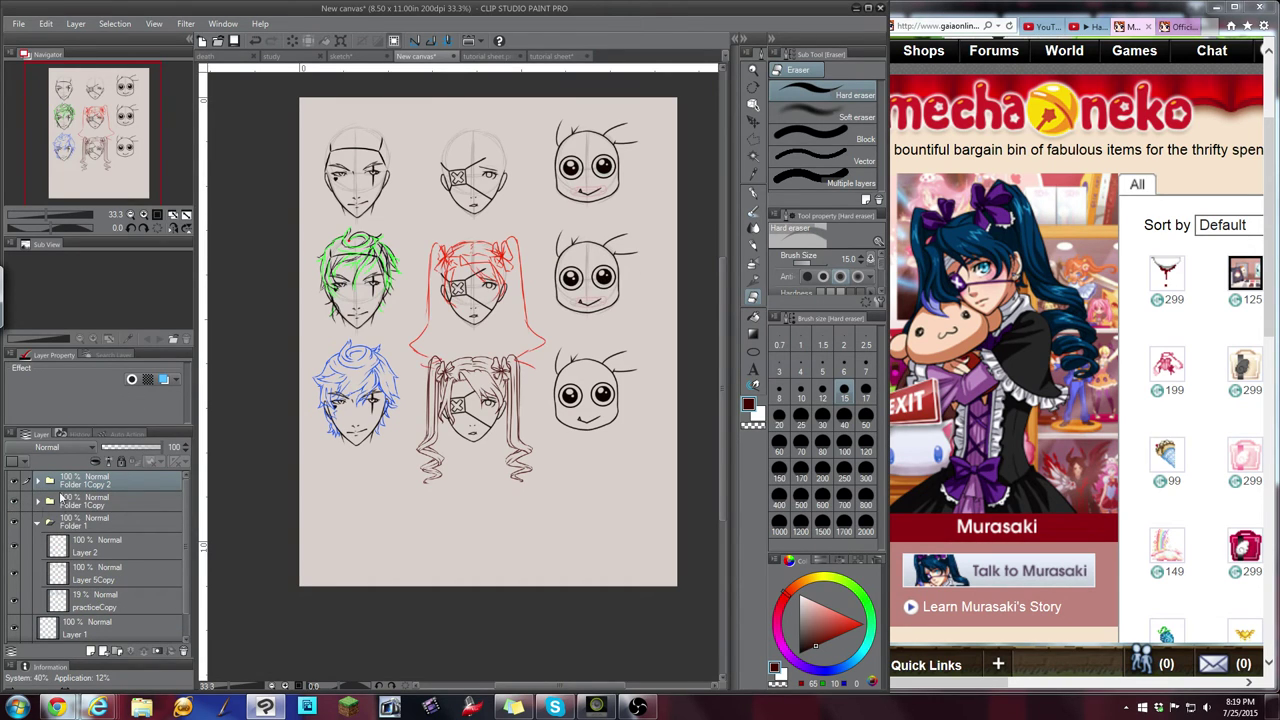
pyautogui.click(37, 522)
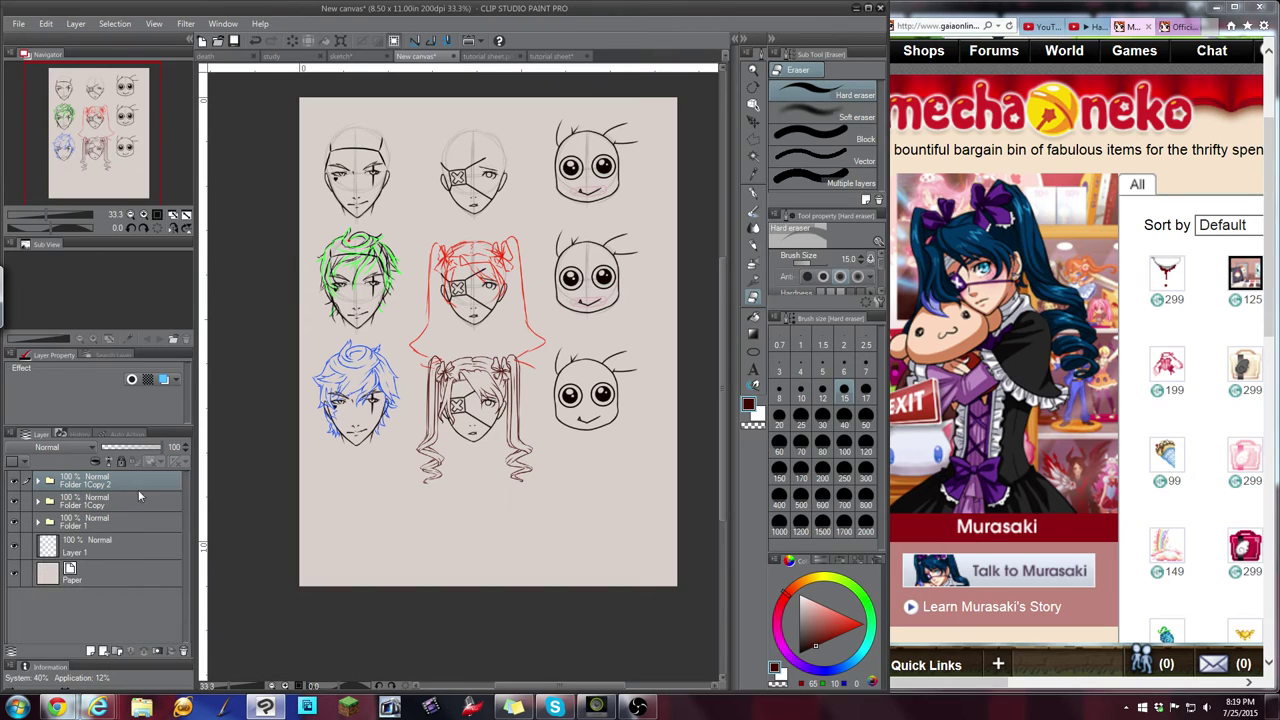
# Duplicate Folder 1Copy 2 and undo the stray changes made to the copied blue hair layer
pyautogui.hotkey('ctrl', 'v')
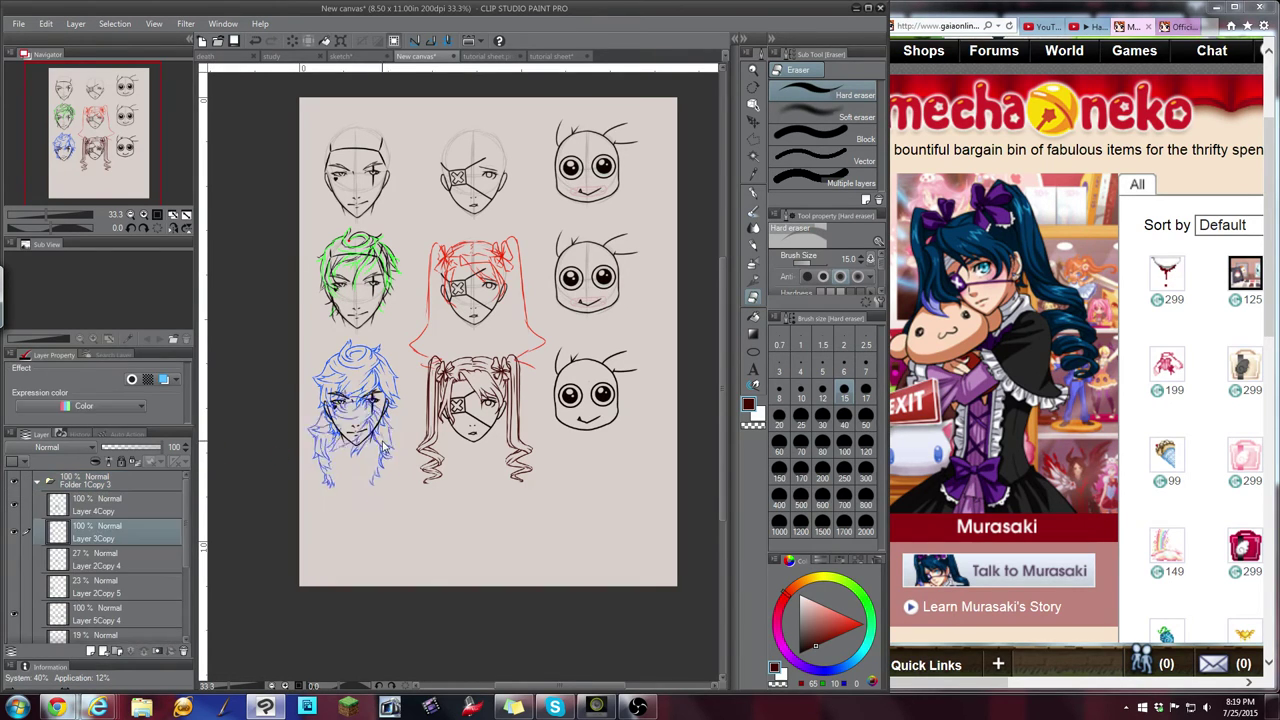
pyautogui.hotkey('ctrl', 'z')
pyautogui.hotkey('ctrl', 'z')
pyautogui.hotkey('ctrl', 'z')
pyautogui.hotkey('ctrl', 'z')
pyautogui.hotkey('ctrl', 'z')
pyautogui.hotkey('ctrl', 'z')
pyautogui.hotkey('ctrl', 'z')
pyautogui.hotkey('ctrl', 'z')
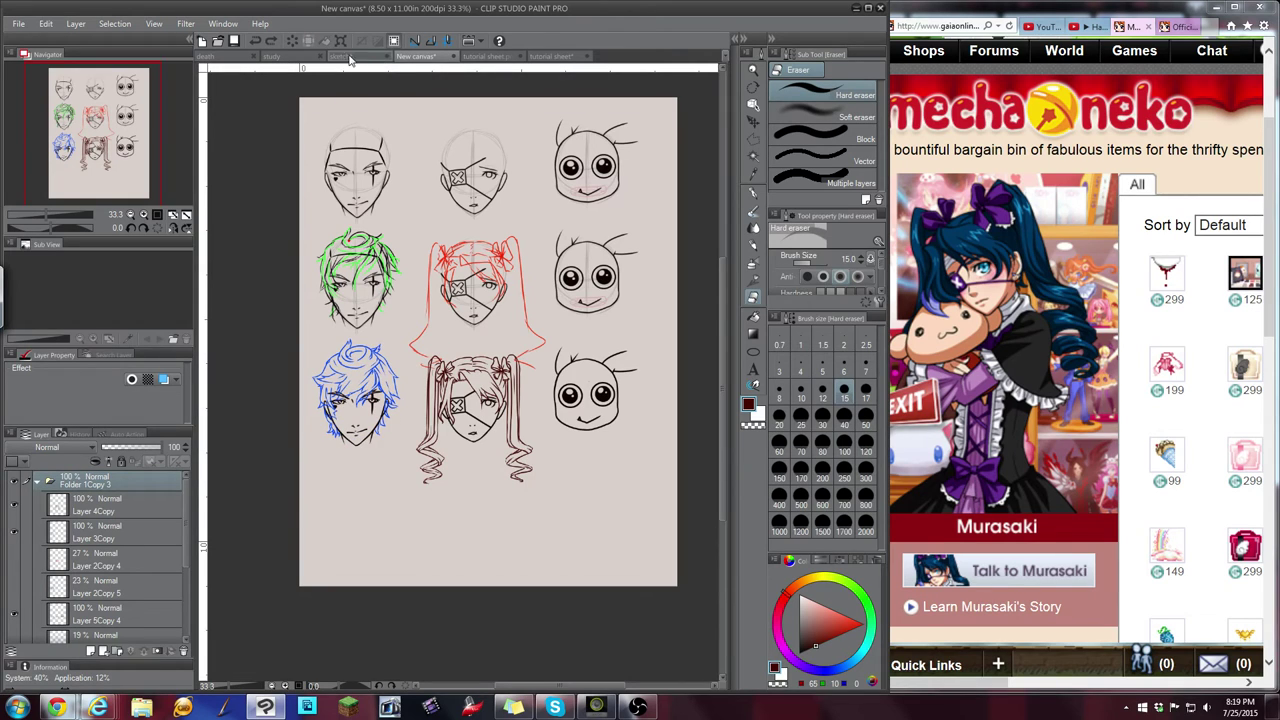
# Move the duplicated heads folder straight down to form a fourth row on the page
pyautogui.hotkey('ctrl', 't')
pyautogui.moveTo(596, 444); pyautogui.dragTo(596, 478)
pyautogui.press('Return')
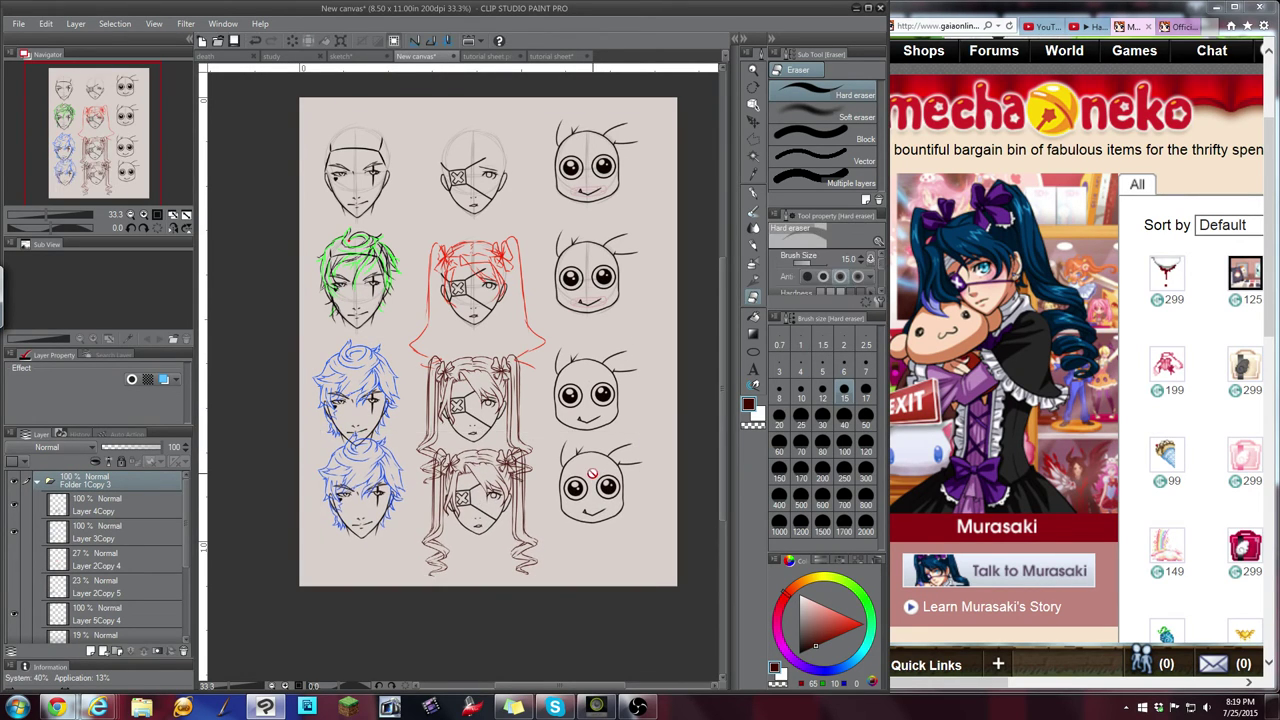
# Collapse Folder 1Copy 3 and hide Folder 1Copy 2, keeping Folder 1Copy visible
pyautogui.click(38, 481)
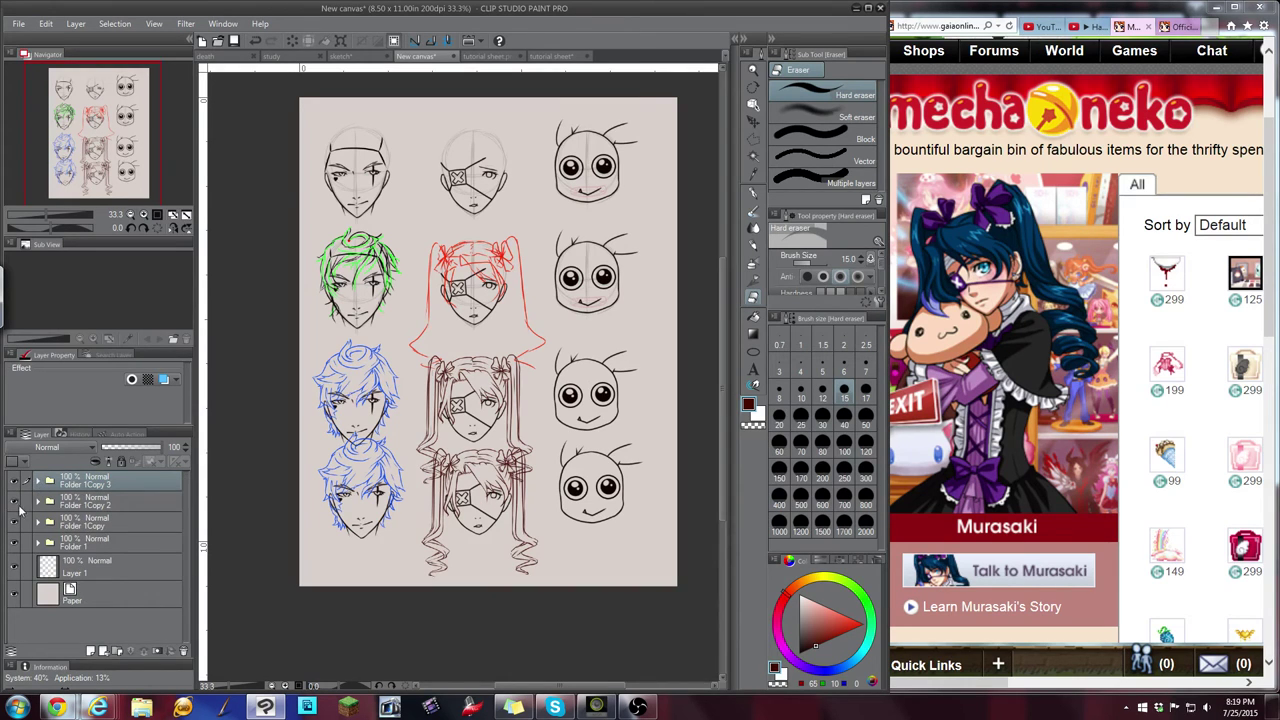
pyautogui.click(16, 508)
pyautogui.click(15, 527)
pyautogui.click(16, 522)
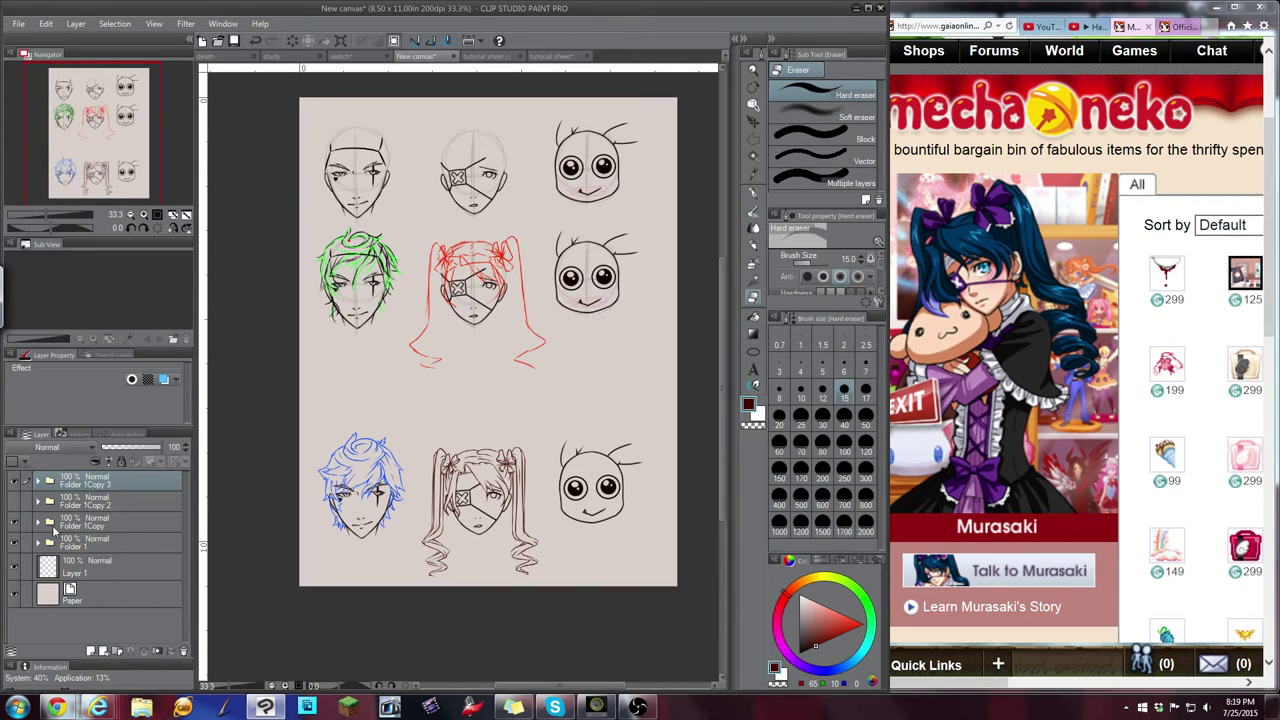
# Expand Folder 1Copy 3 and merge its two hair layers, Layer 4Copy and Layer 3Copy, into one layer
pyautogui.click(38, 483)
pyautogui.click(88, 510)
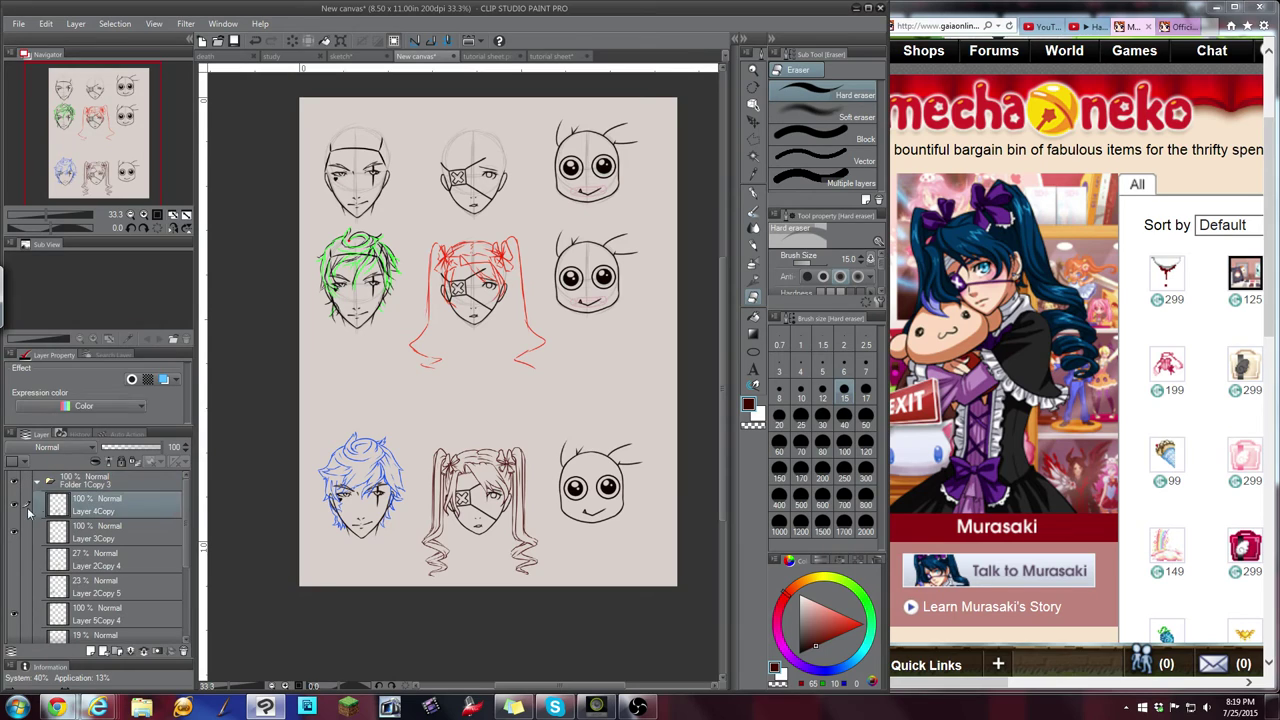
pyautogui.click(15, 506)
pyautogui.click(15, 506)
pyautogui.click(15, 533)
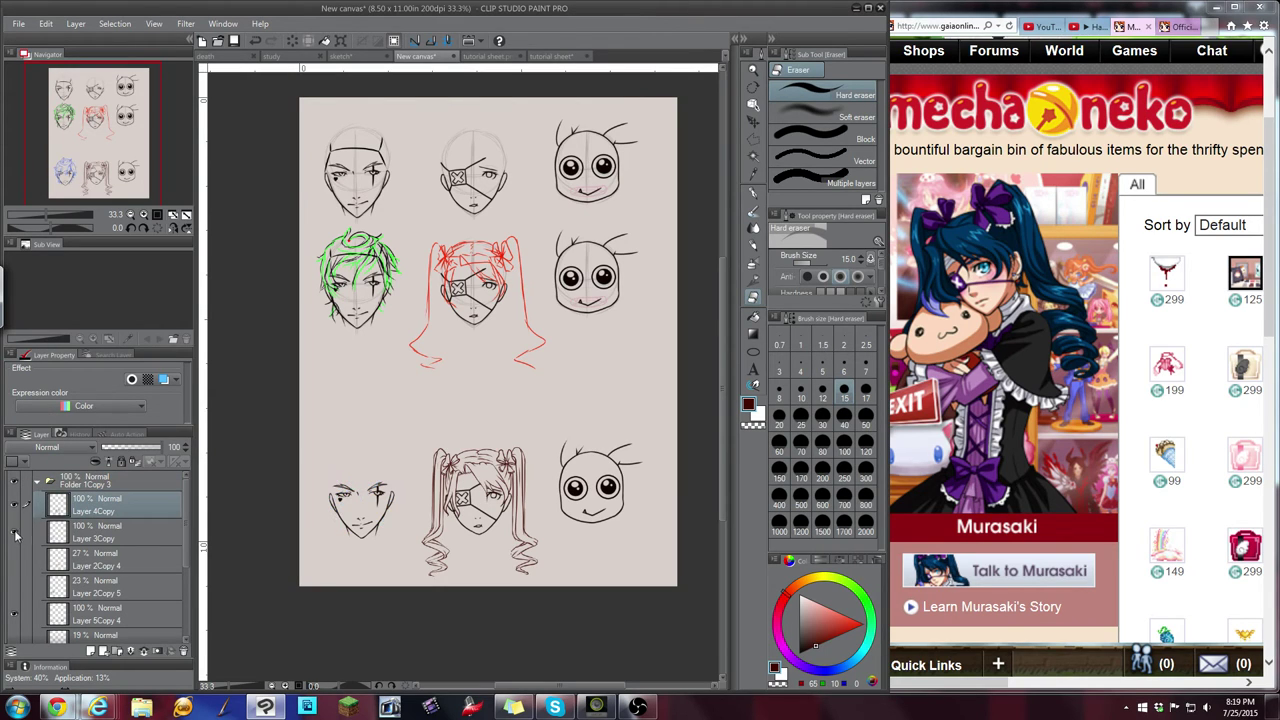
pyautogui.click(15, 533)
pyautogui.keyDown('ctrl'); pyautogui.click(100, 533); pyautogui.keyUp('ctrl')
pyautogui.click(106, 495)
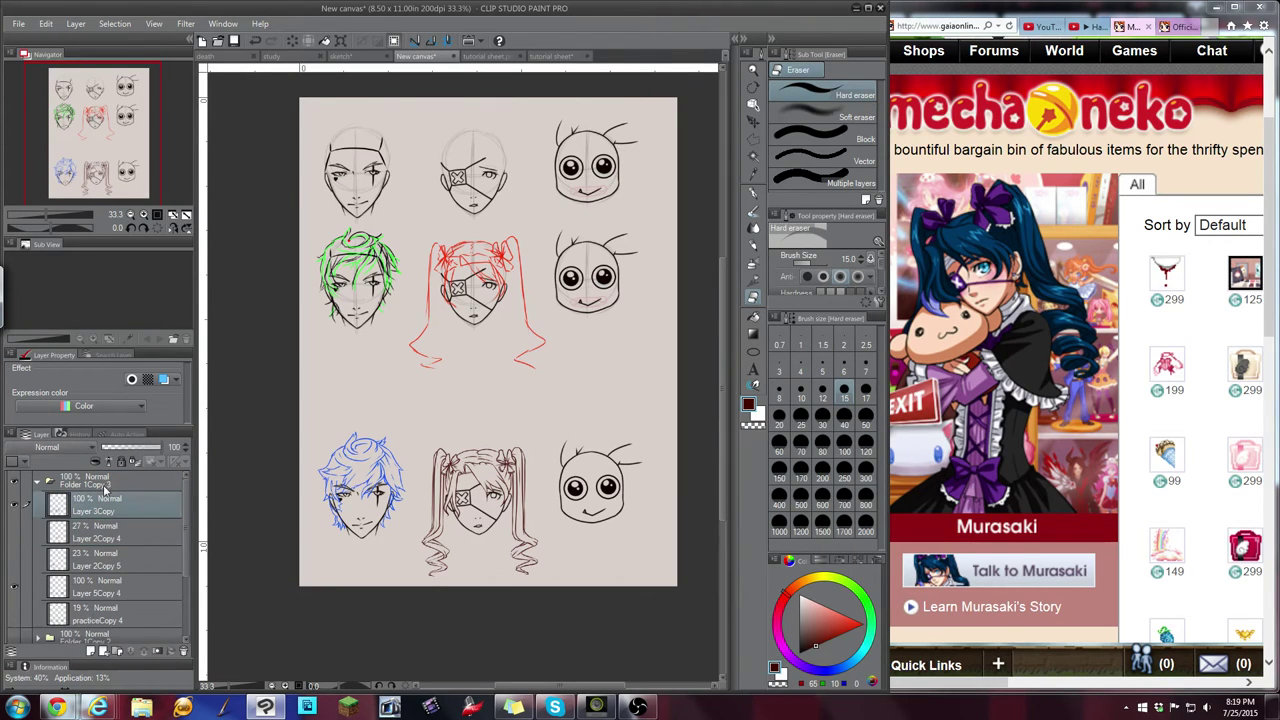
# Add a new raster layer above Layer 3Copy in Folder 1Copy 3 for inking the blue-haired head
pyautogui.click(89, 651)
pyautogui.moveTo(103, 141); pyautogui.dragTo(75, 156)
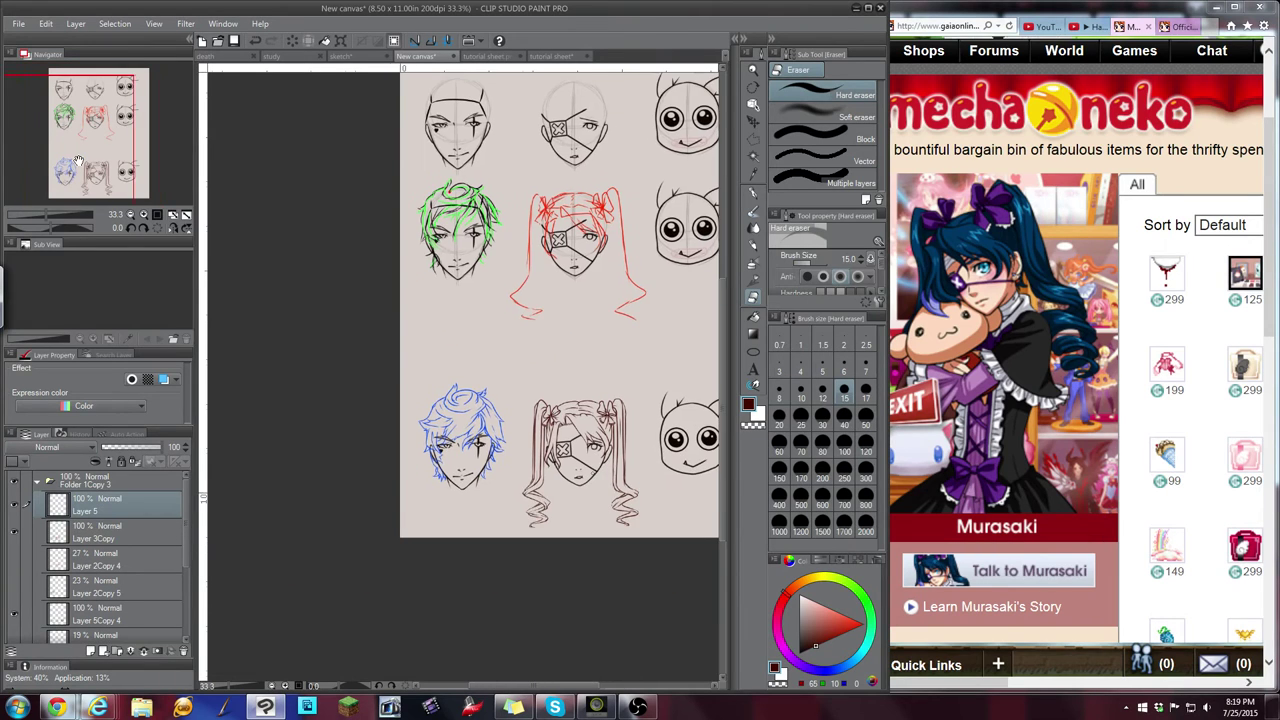
pyautogui.click(44, 215)
pyautogui.scroll(2, 443, 506)
pyautogui.scroll(5, 471, 430)
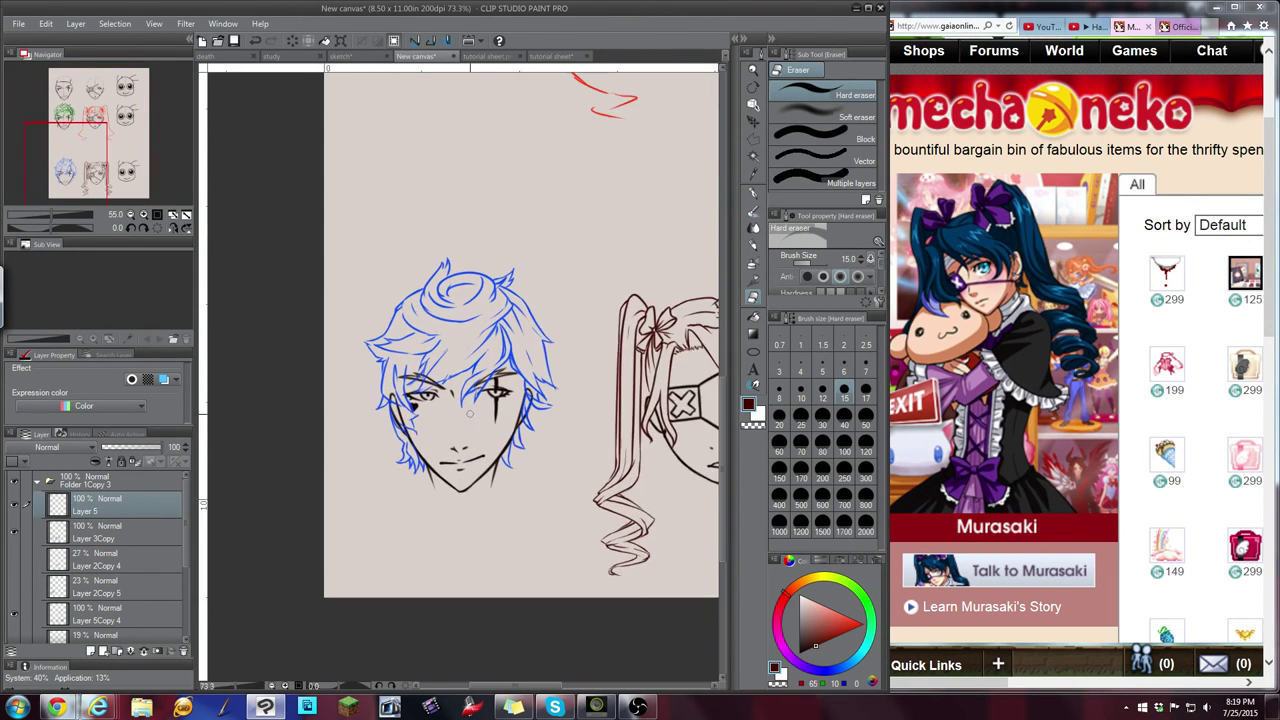
pyautogui.moveTo(158, 448)
pyautogui.mouseDown()
pyautogui.moveTo(143, 450)
pyautogui.moveTo(172, 441)
pyautogui.mouseUp()
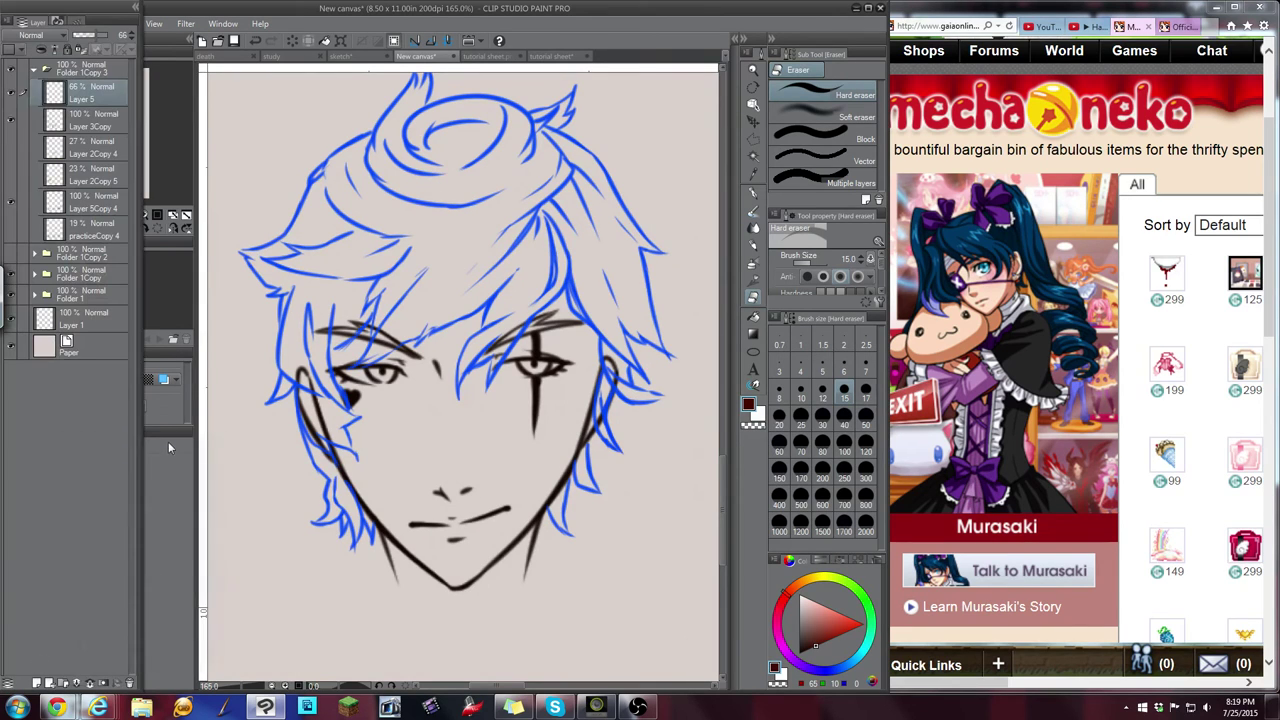
pyautogui.moveTo(58, 22); pyautogui.dragTo(280, 352)
pyautogui.moveTo(75, 21); pyautogui.dragTo(571, 97)
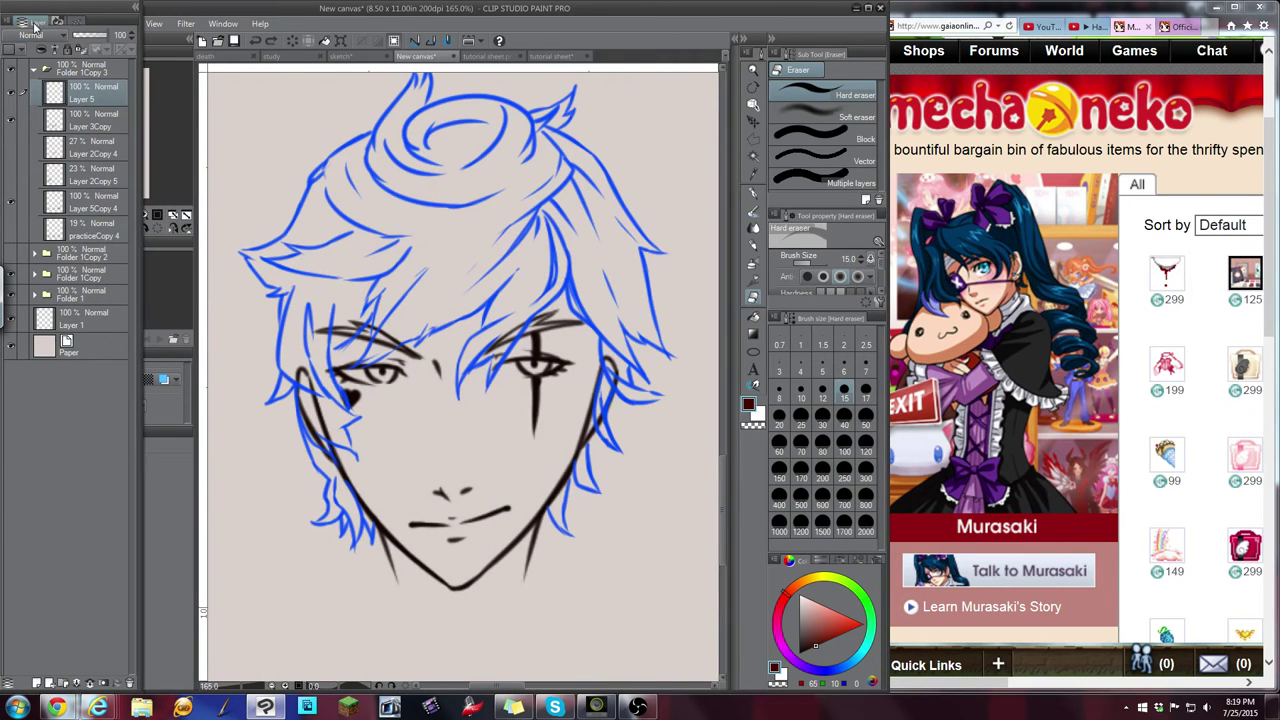
pyautogui.moveTo(36, 22); pyautogui.dragTo(177, 499)
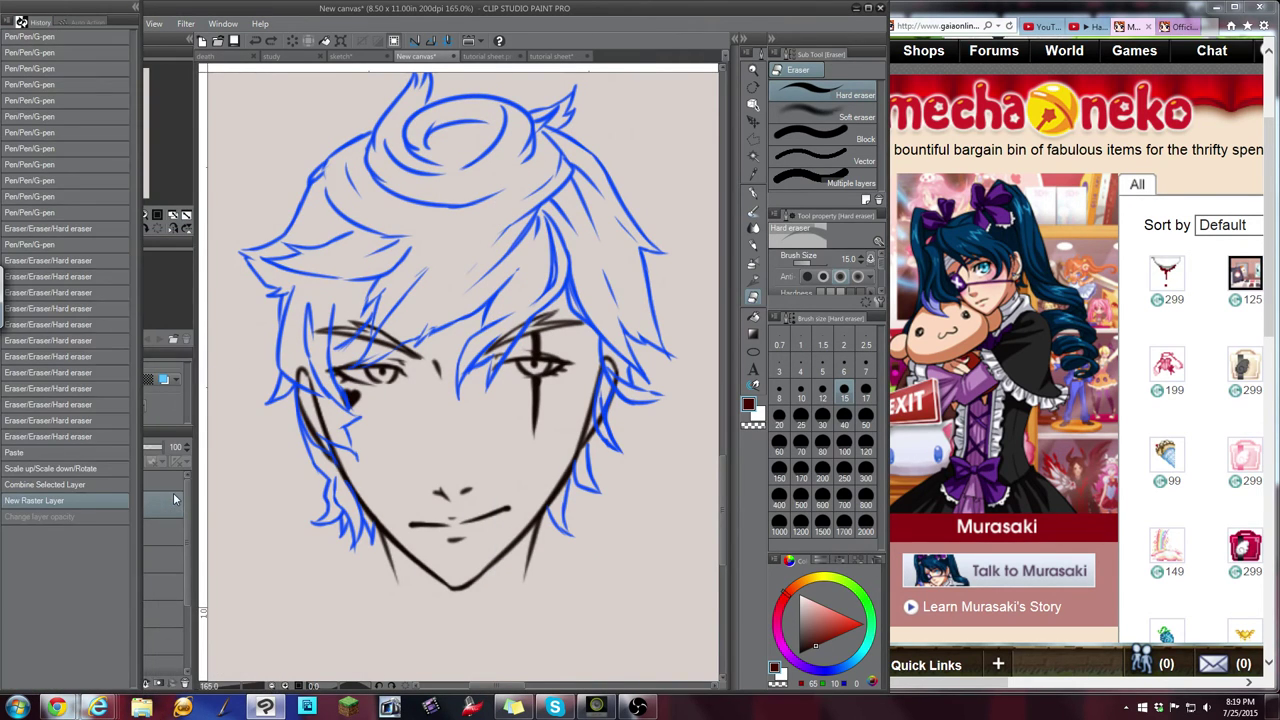
pyautogui.moveTo(30, 22); pyautogui.dragTo(158, 446)
pyautogui.moveTo(40, 22); pyautogui.dragTo(151, 444)
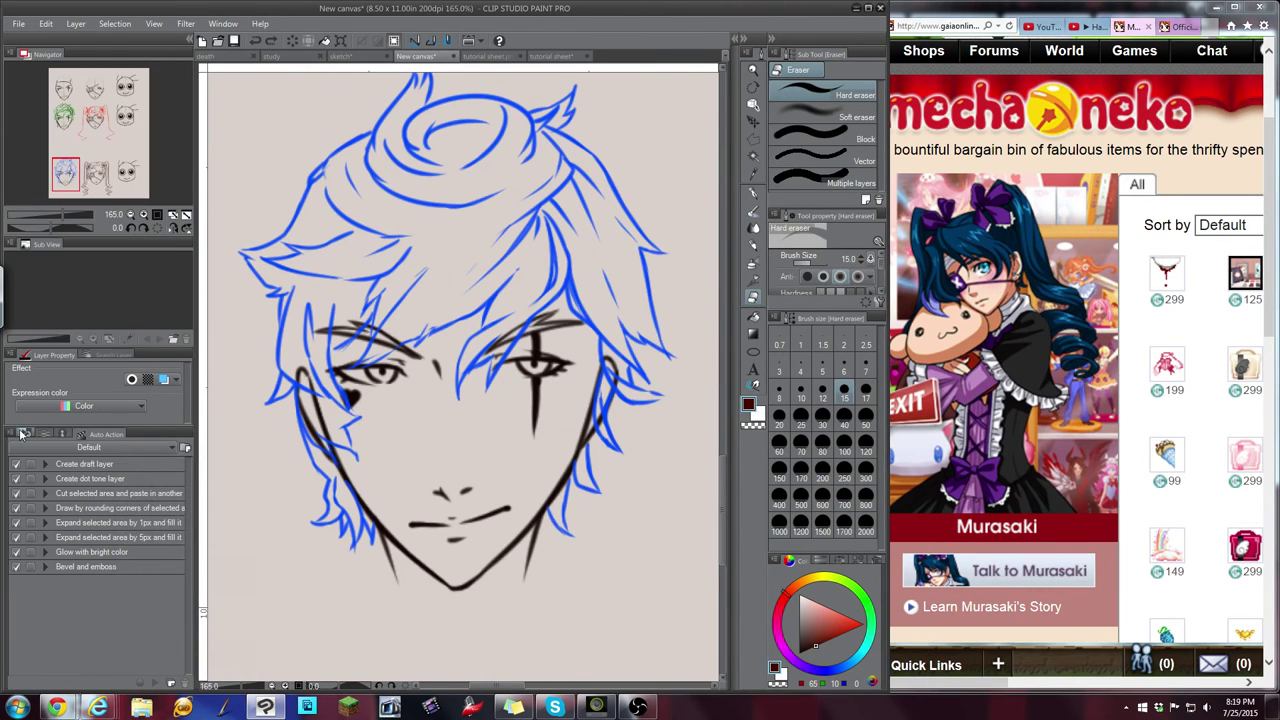
pyautogui.click(30, 436)
pyautogui.click(70, 439)
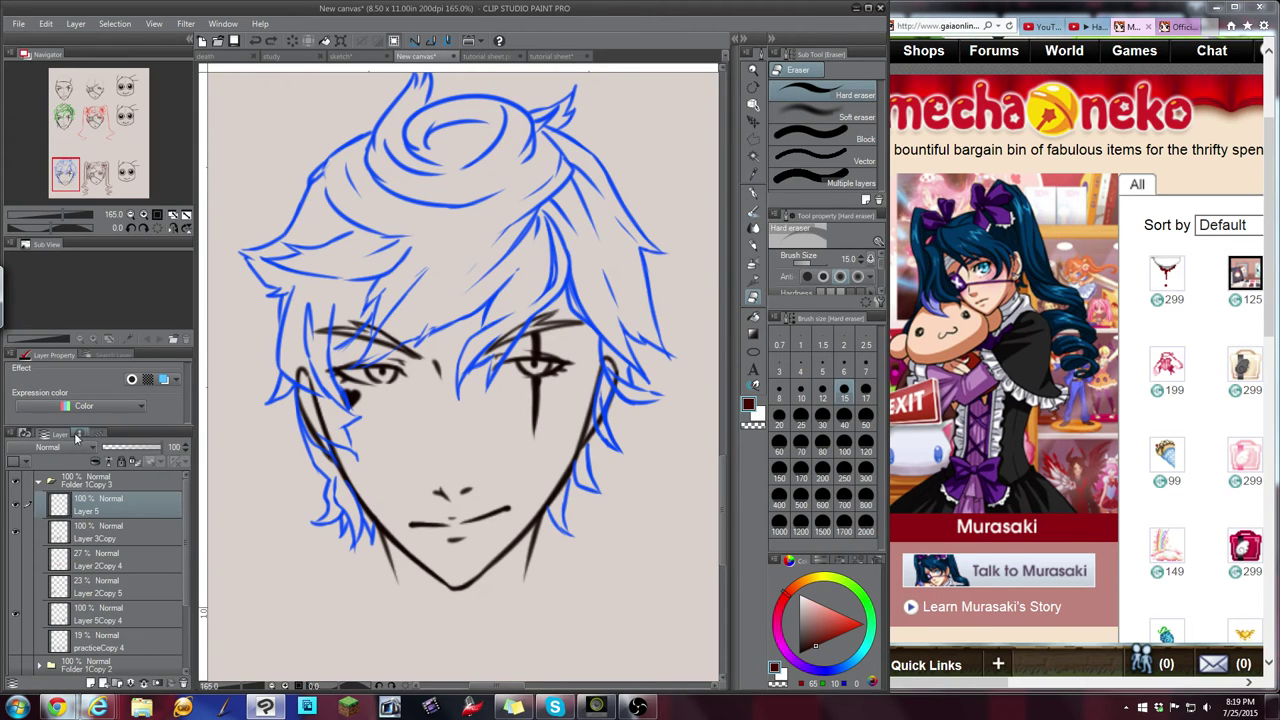
pyautogui.moveTo(60, 436); pyautogui.dragTo(24, 437)
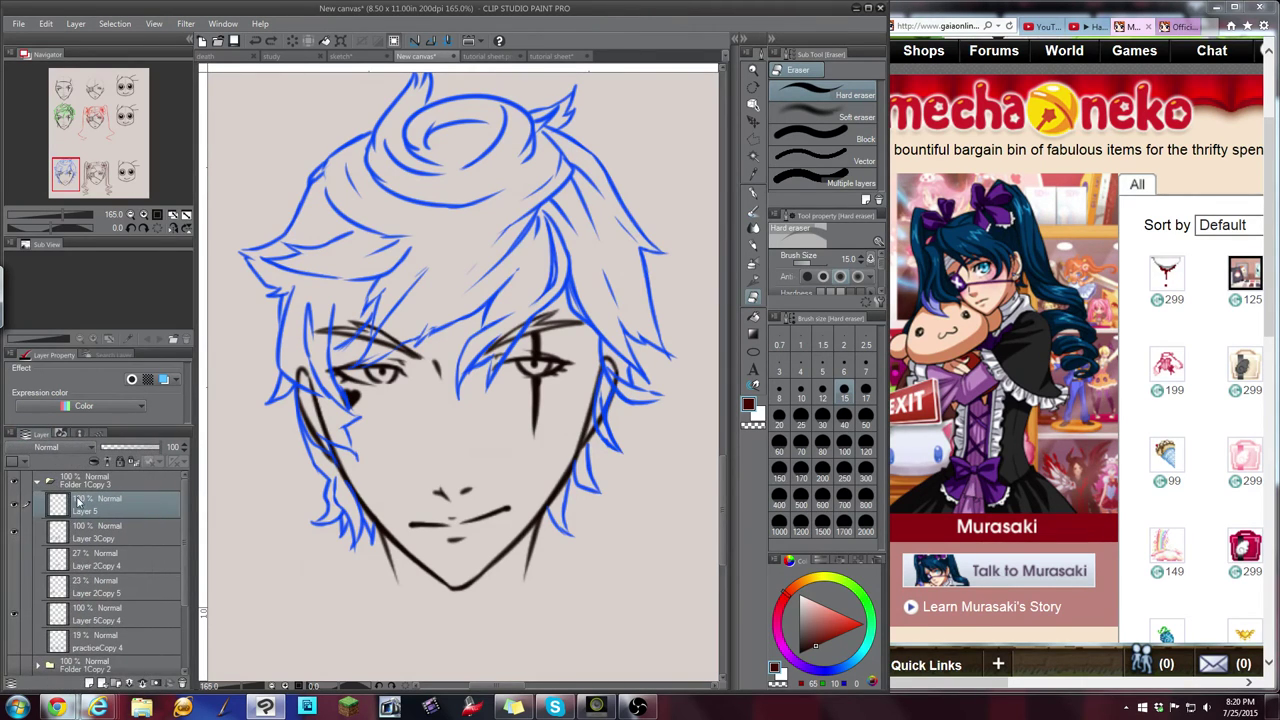
# Lower the opacity of the blue hair sketch on Layer 3Copy to 52% and make Layer 5 the active layer
pyautogui.click(65, 530)
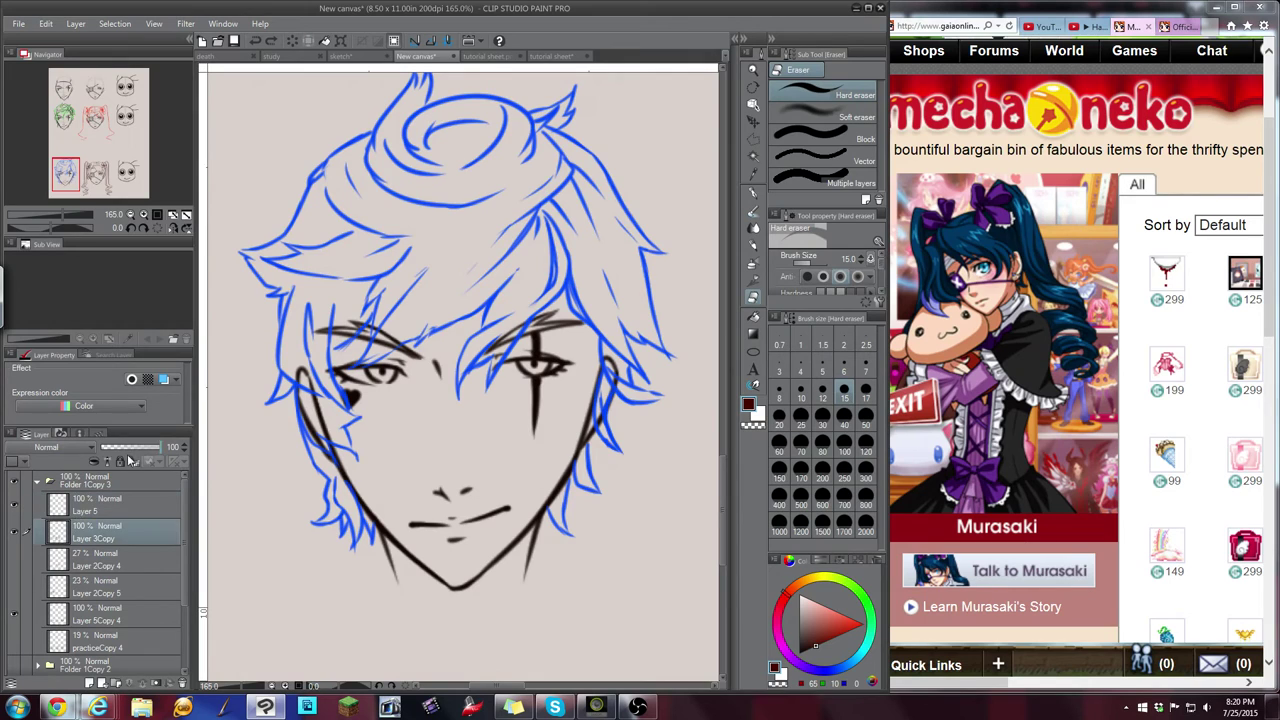
pyautogui.moveTo(157, 448); pyautogui.dragTo(133, 450)
pyautogui.click(100, 508)
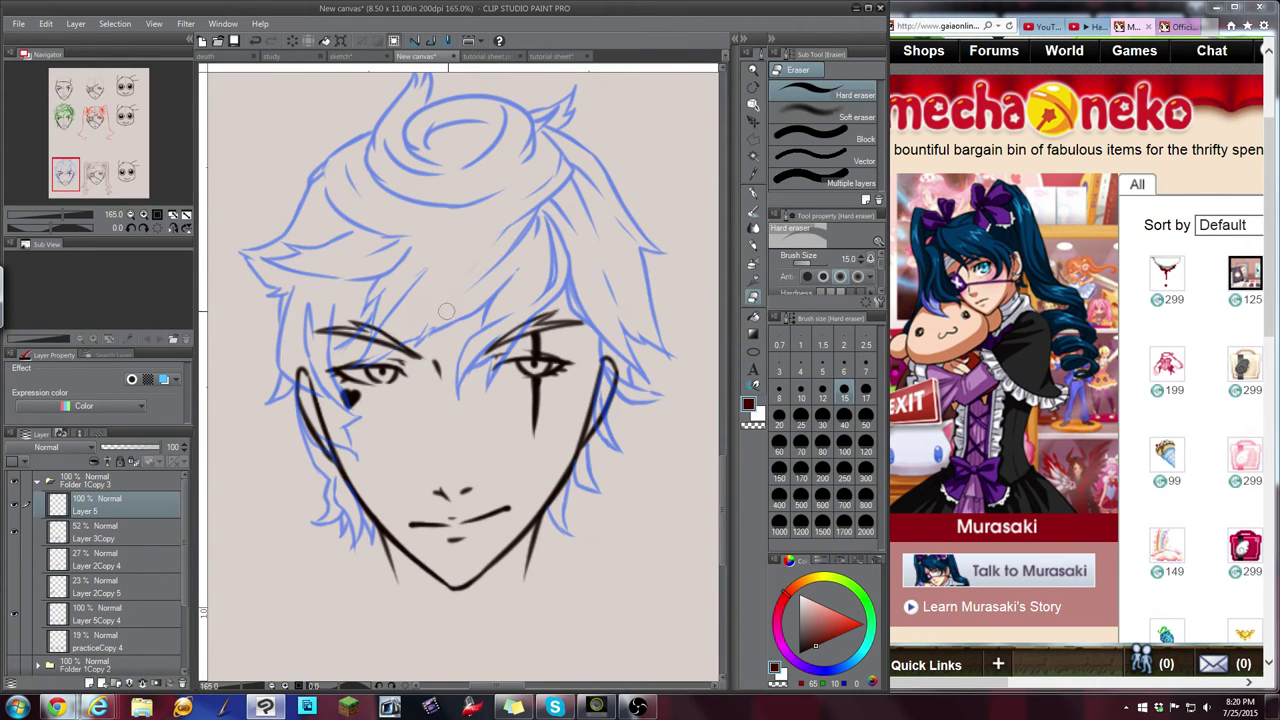
# Switch to the G-pen with black and ink the curved strand edge running down from the parting of the blue hair
pyautogui.scroll(5, 532, 276)
pyautogui.click(754, 193)
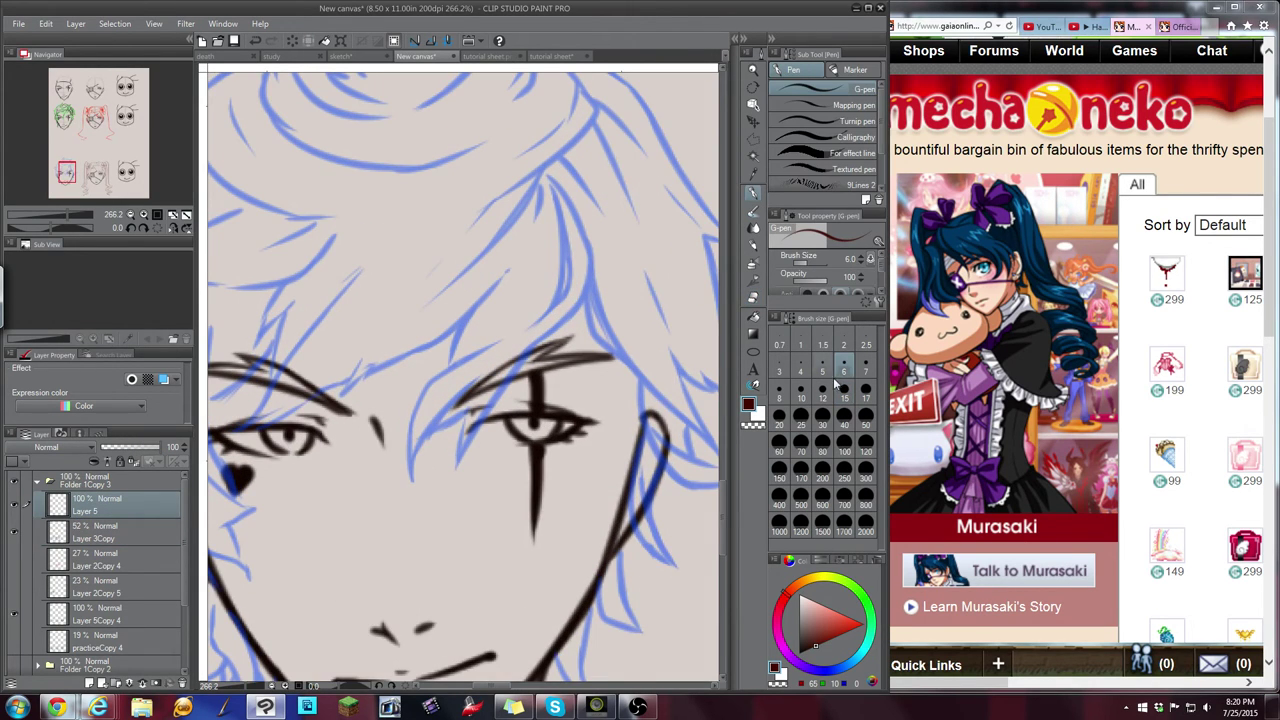
pyautogui.moveTo(814, 640); pyautogui.dragTo(802, 651)
pyautogui.moveTo(546, 174); pyautogui.dragTo(587, 256)
pyautogui.hotkey('ctrl', 'z')
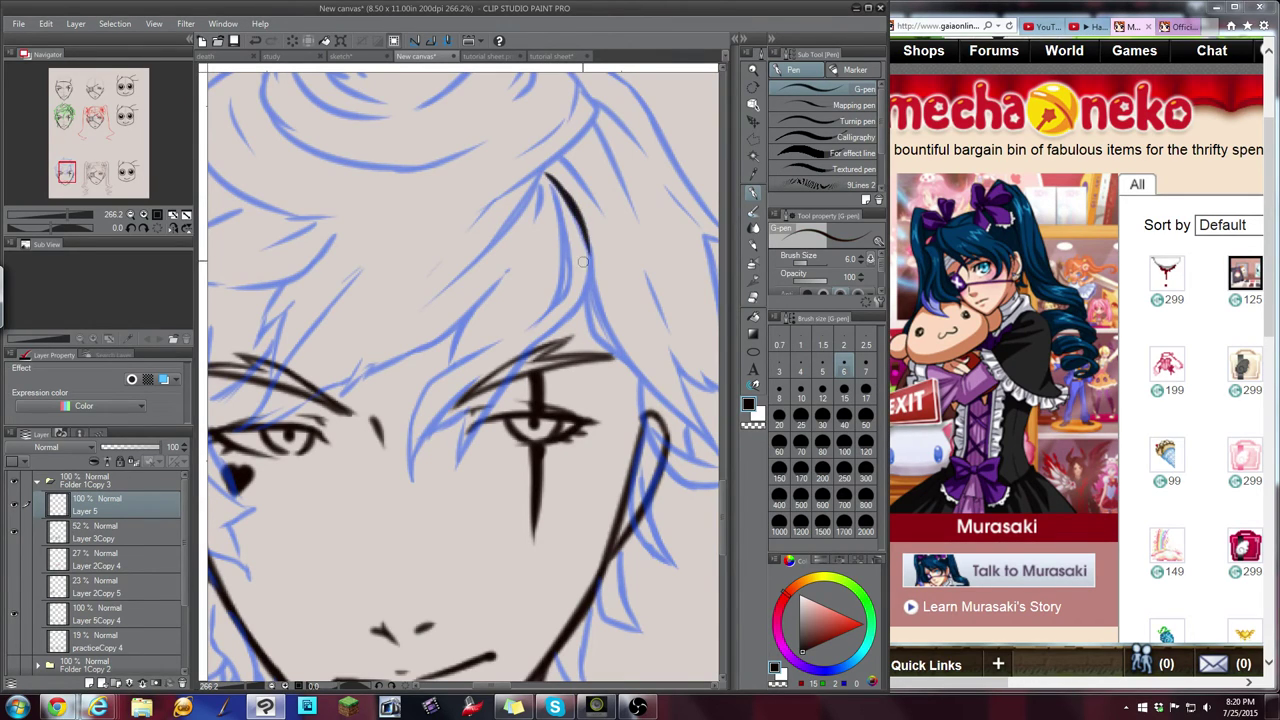
pyautogui.hotkey('ctrl', 'z')
pyautogui.moveTo(546, 174); pyautogui.dragTo(588, 256)
pyautogui.moveTo(573, 212)
pyautogui.mouseDown()
pyautogui.moveTo(586, 302)
pyautogui.moveTo(545, 340)
pyautogui.mouseUp()
pyautogui.hotkey('ctrl', 'z')
pyautogui.hotkey('ctrl', 'z')
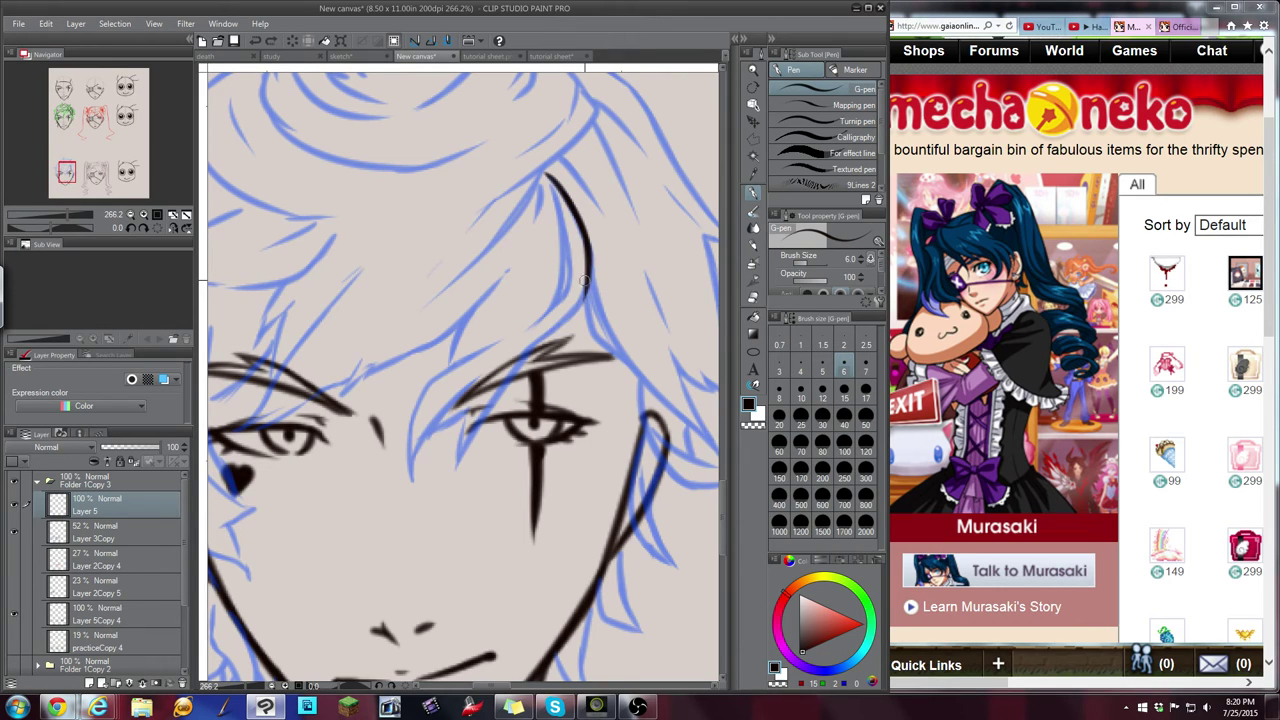
# Extend the inked strand edge in a curve inward to the eyebrow below the parting
pyautogui.moveTo(587, 274); pyautogui.dragTo(546, 343)
pyautogui.hotkey('ctrl', 'z')
pyautogui.moveTo(588, 265)
pyautogui.mouseDown()
pyautogui.moveTo(556, 326)
pyautogui.moveTo(422, 448)
pyautogui.mouseUp()
pyautogui.hotkey('ctrl', 'z')
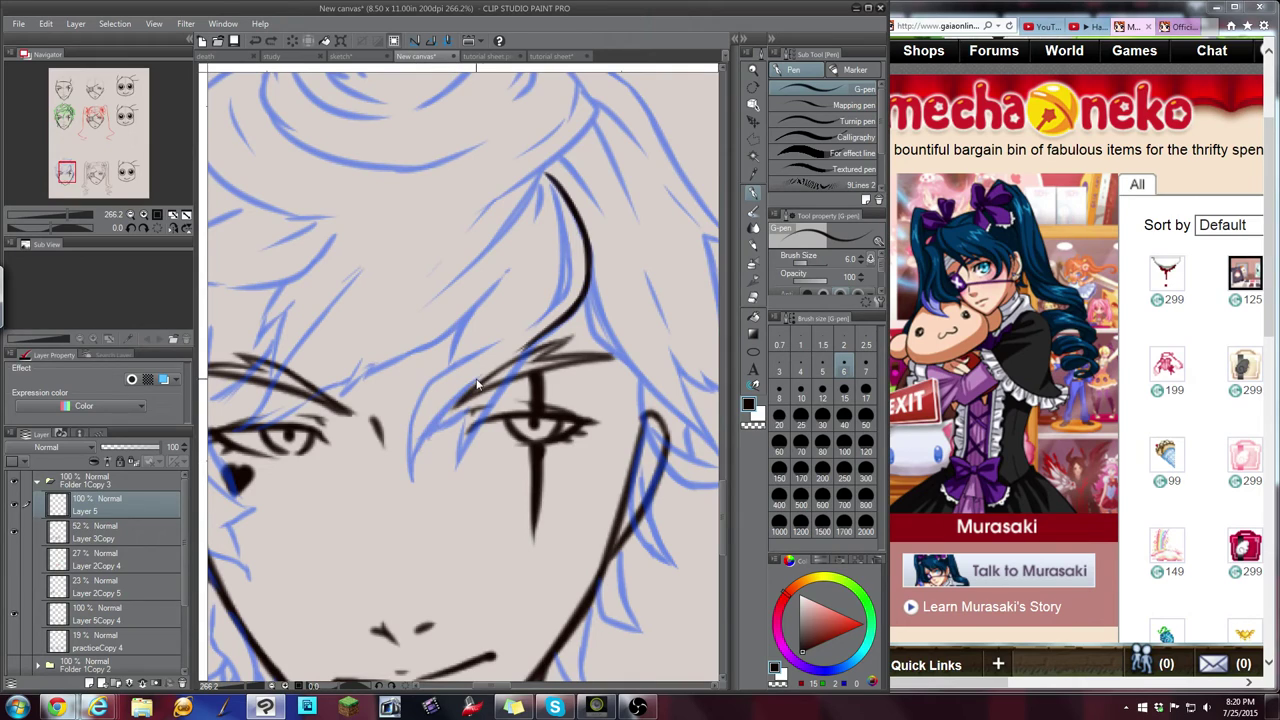
# Hide the face line art on Layer 5Copy 4 and ink two short strokes at the ends of the central fringe
pyautogui.moveTo(481, 373); pyautogui.dragTo(410, 466)
pyautogui.click(15, 615)
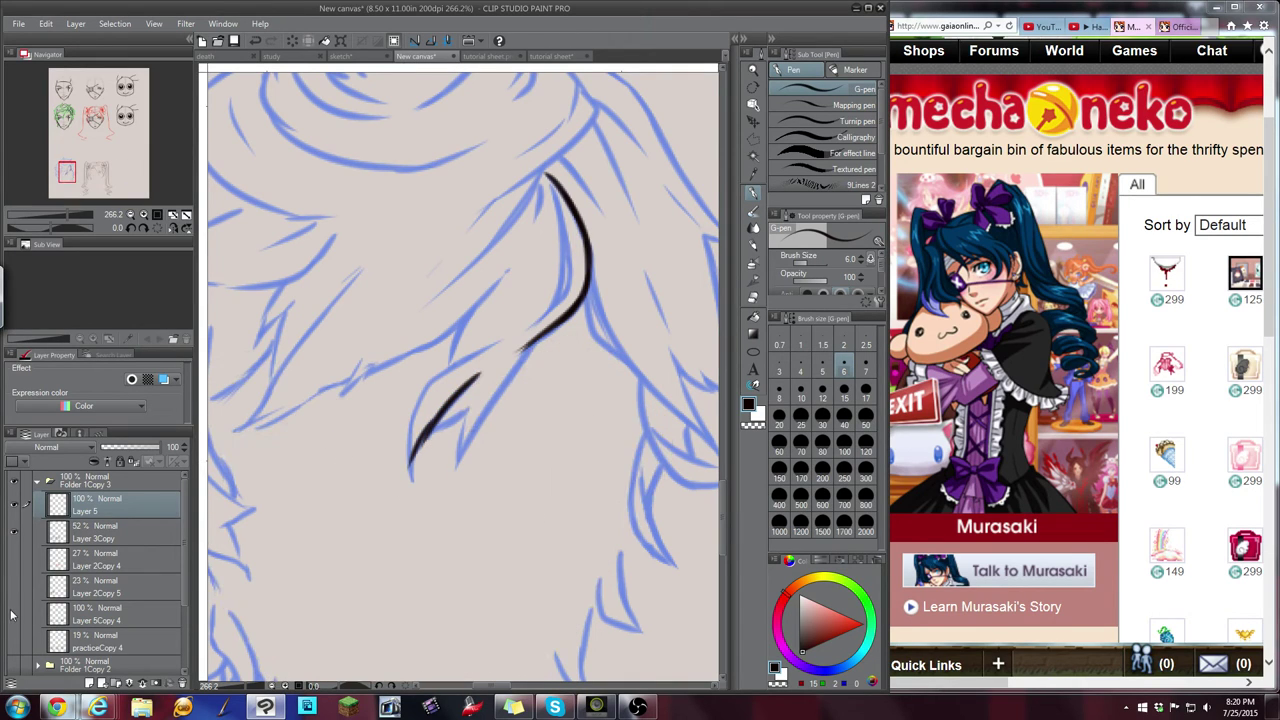
pyautogui.hotkey('ctrl', 'z')
pyautogui.hotkey('ctrl', 'z')
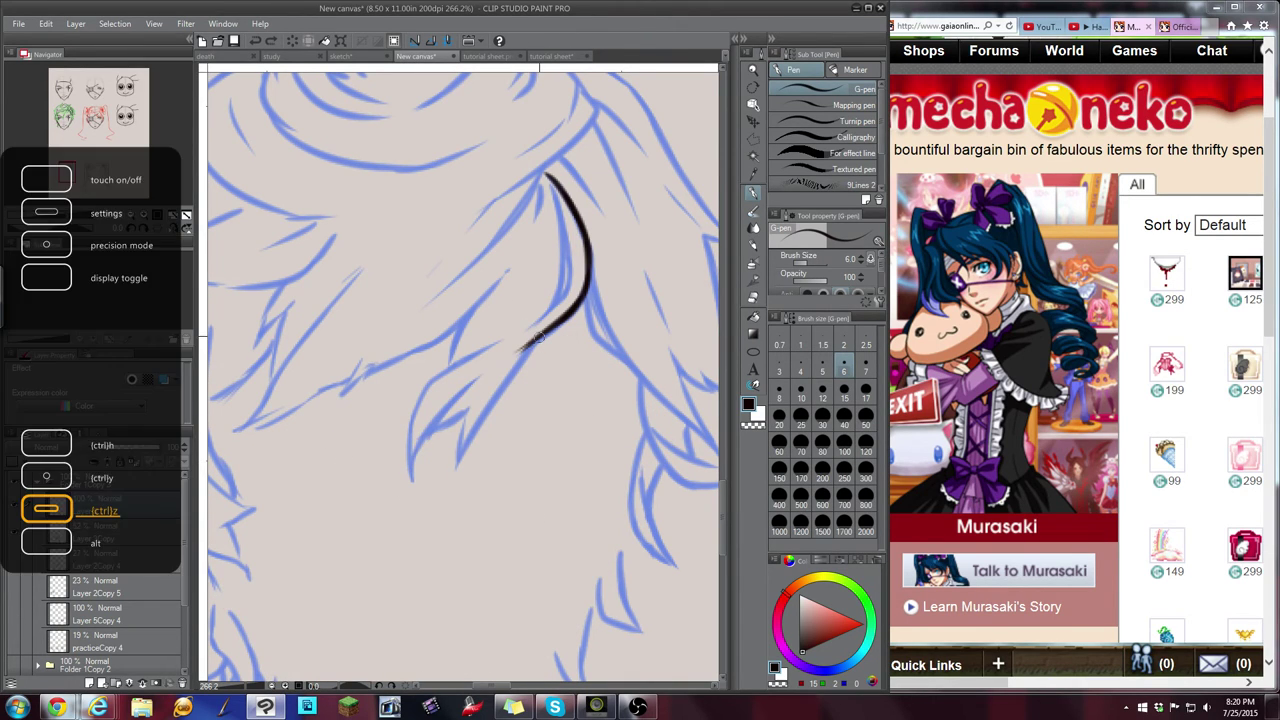
pyautogui.moveTo(487, 369)
pyautogui.mouseDown()
pyautogui.moveTo(455, 392)
pyautogui.moveTo(410, 473)
pyautogui.mouseUp()
pyautogui.moveTo(463, 286); pyautogui.dragTo(434, 372)
pyautogui.hotkey('ctrl', 'z')
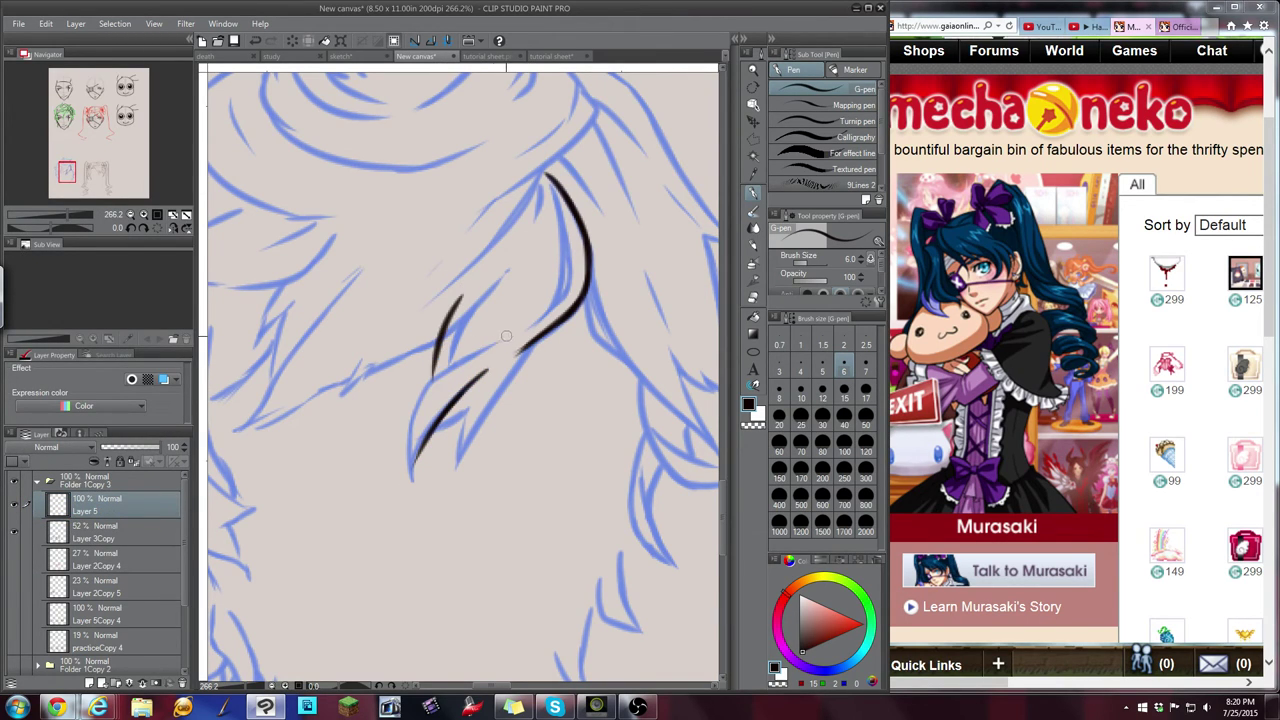
# Ink the outer edge of the pointed fringe lock and extend its inner edge down to the tip
pyautogui.moveTo(506, 338)
pyautogui.mouseDown()
pyautogui.moveTo(417, 397)
pyautogui.moveTo(410, 480)
pyautogui.mouseUp()
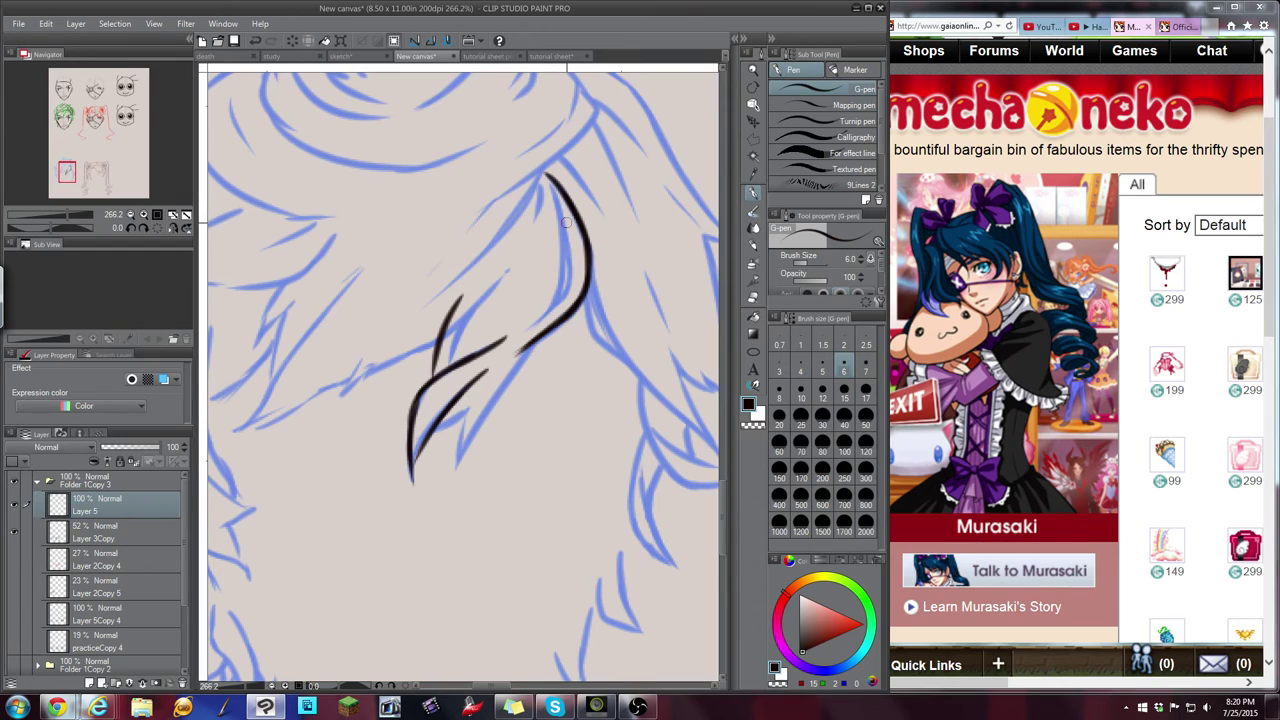
pyautogui.moveTo(433, 426); pyautogui.dragTo(411, 496)
pyautogui.moveTo(485, 373)
pyautogui.mouseDown()
pyautogui.moveTo(535, 339)
pyautogui.moveTo(508, 378)
pyautogui.mouseUp()
pyautogui.hotkey('ctrl', 'z')
# Ink the inner contour line of the curved strand below the parting
pyautogui.moveTo(553, 195); pyautogui.dragTo(561, 242)
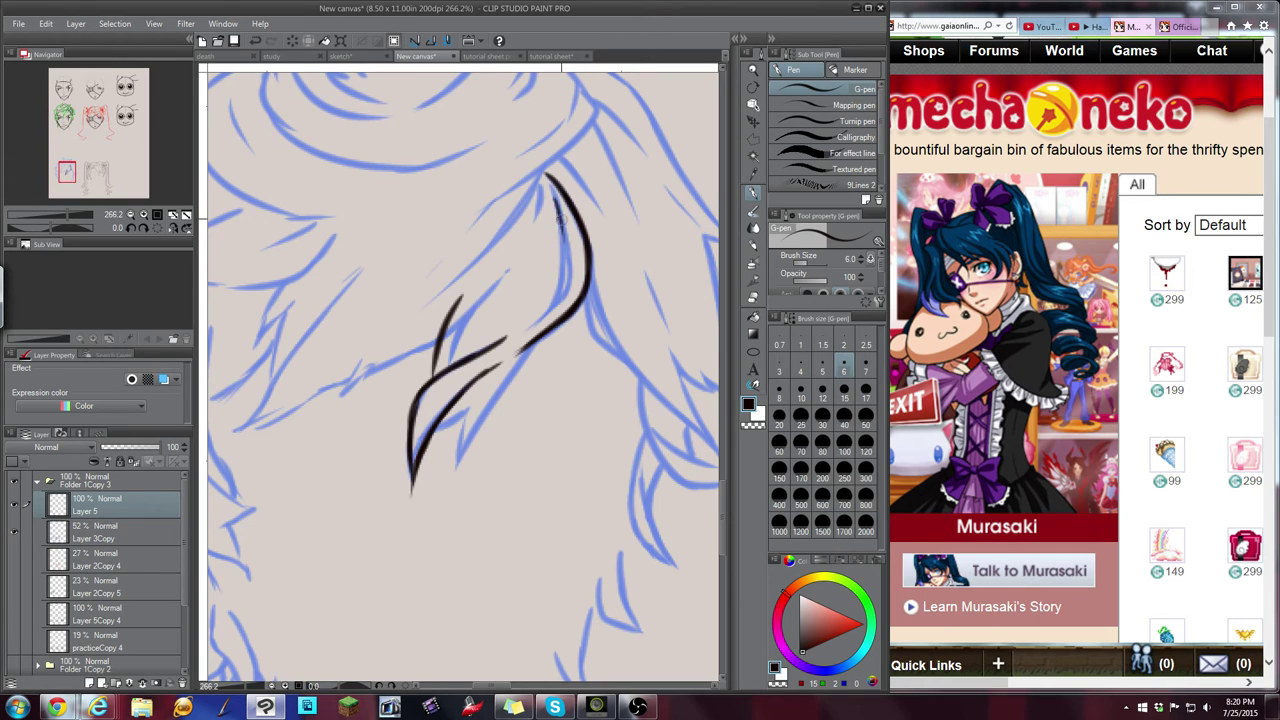
pyautogui.hotkey('ctrl', 'z')
pyautogui.moveTo(549, 186); pyautogui.dragTo(550, 306)
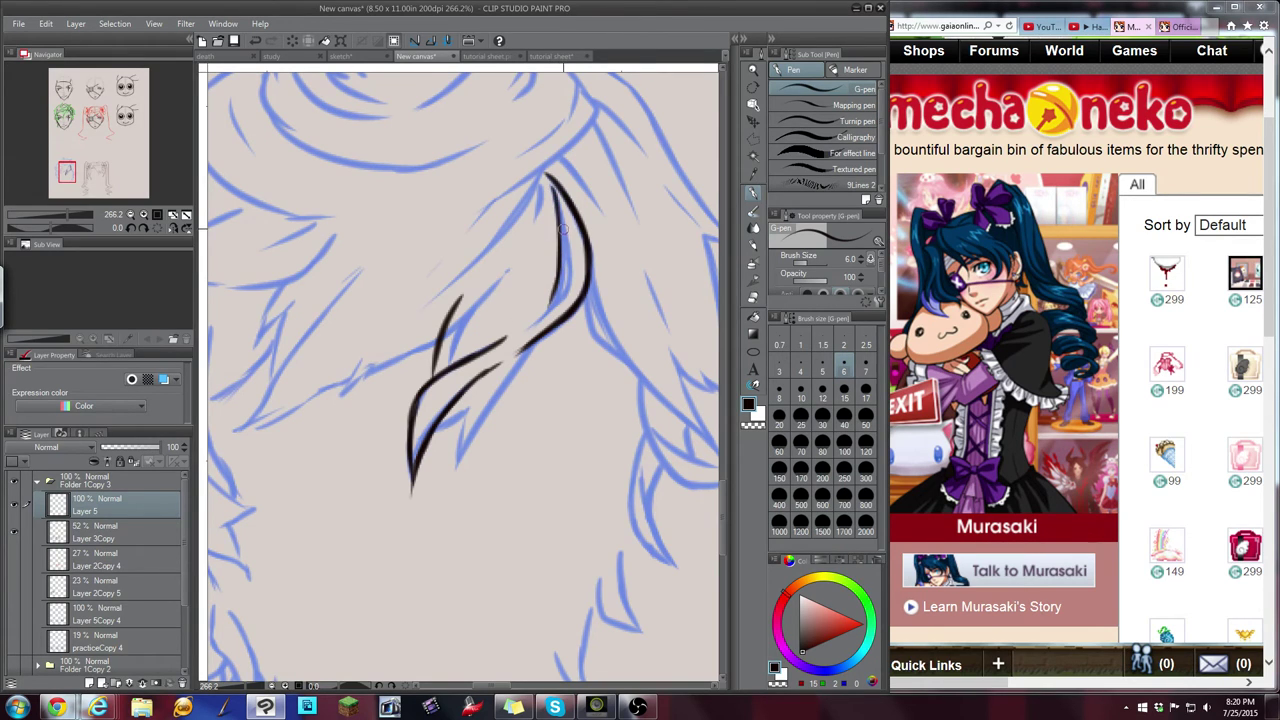
pyautogui.moveTo(559, 209)
pyautogui.mouseDown()
pyautogui.moveTo(560, 297)
pyautogui.moveTo(487, 398)
pyautogui.mouseUp()
pyautogui.hotkey('ctrl', 'z')
# Ink the second pointed tip of the central fringe lock, continuing from the curved strand
pyautogui.moveTo(534, 342); pyautogui.dragTo(454, 475)
pyautogui.moveTo(475, 430); pyautogui.dragTo(454, 478)
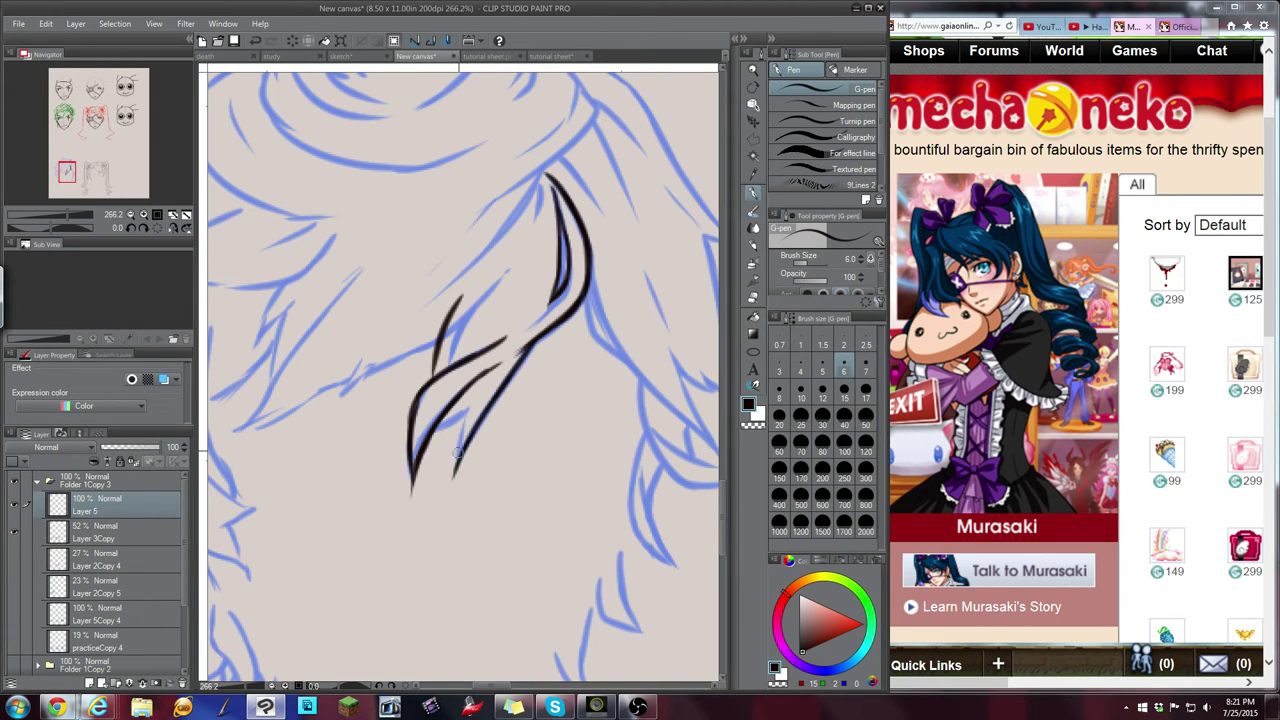
pyautogui.moveTo(471, 407); pyautogui.dragTo(455, 488)
# Check the Hair Tutorial live stream and its control room in the browser, and return to the Murasaki reference and Clip Studio Paint
pyautogui.click(1092, 27)
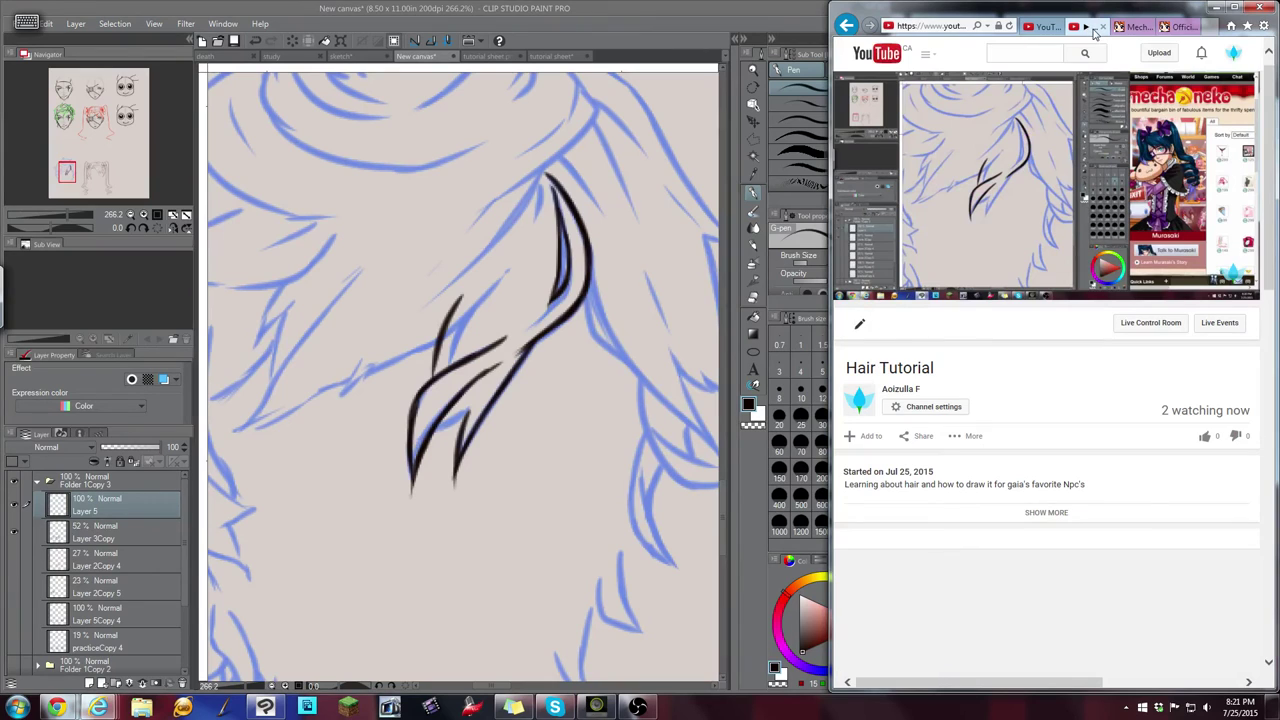
pyautogui.moveTo(994, 216)
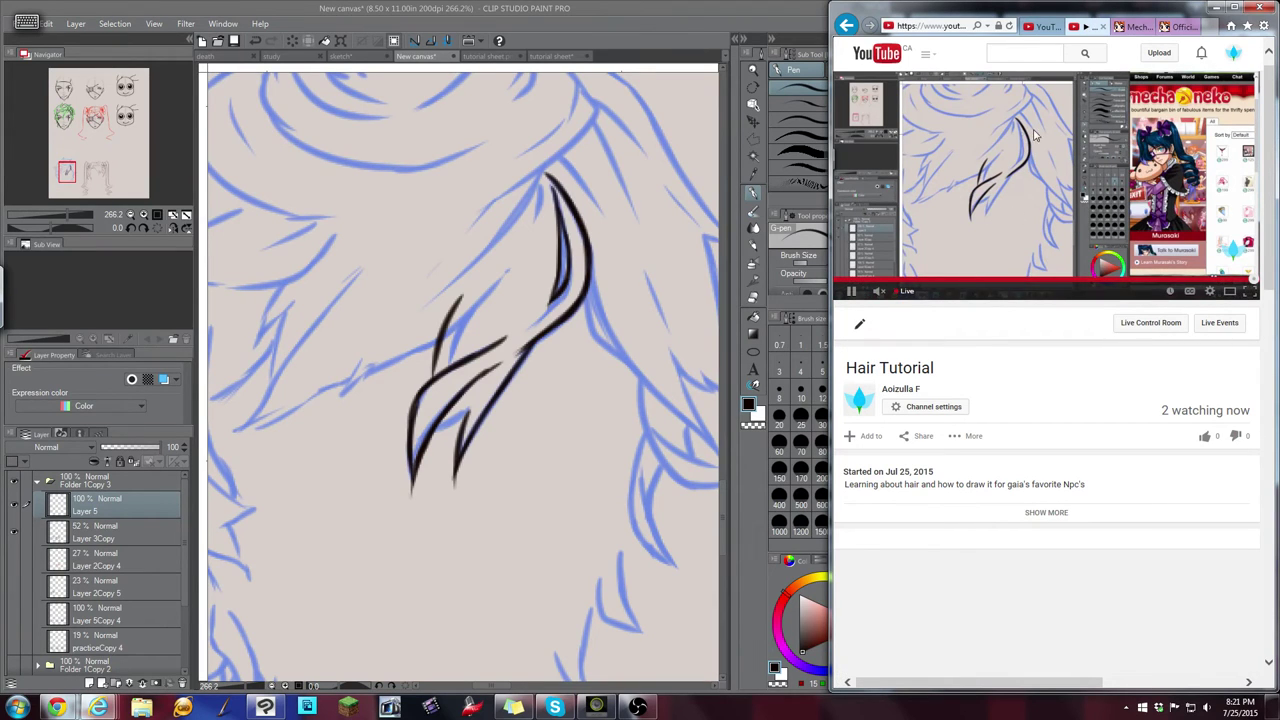
pyautogui.click(1042, 27)
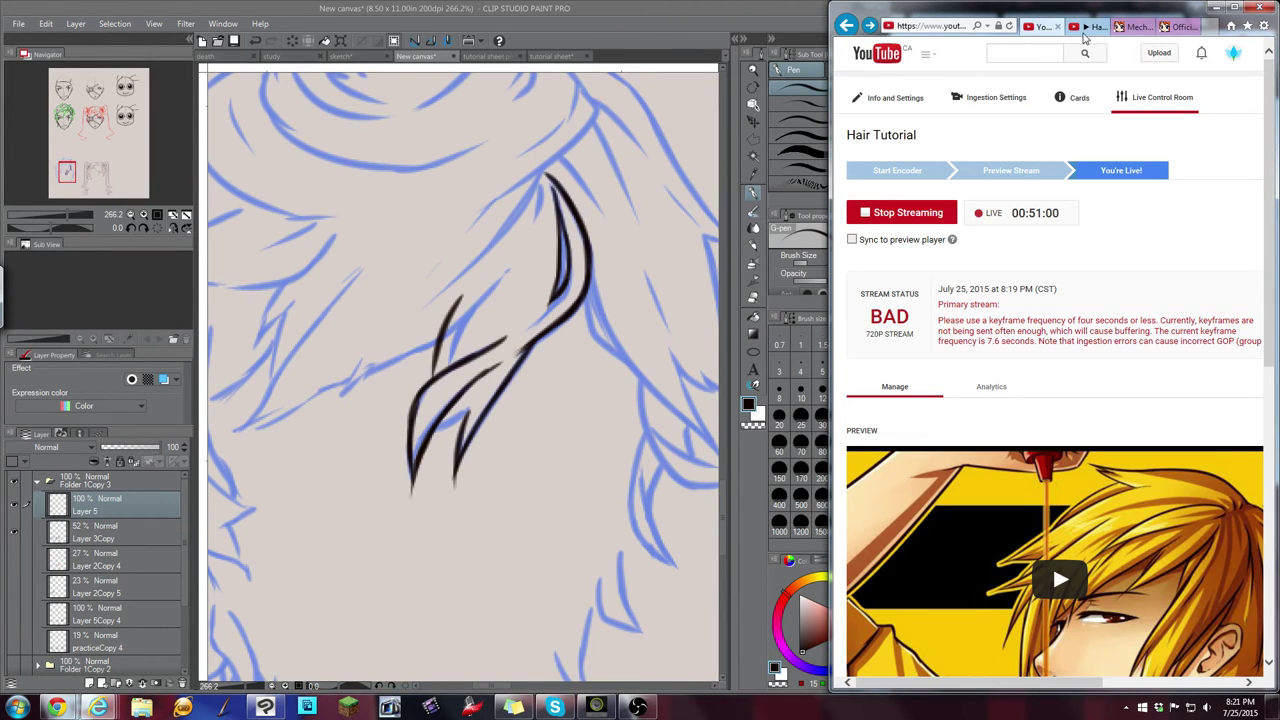
pyautogui.click(1092, 27)
pyautogui.click(1128, 27)
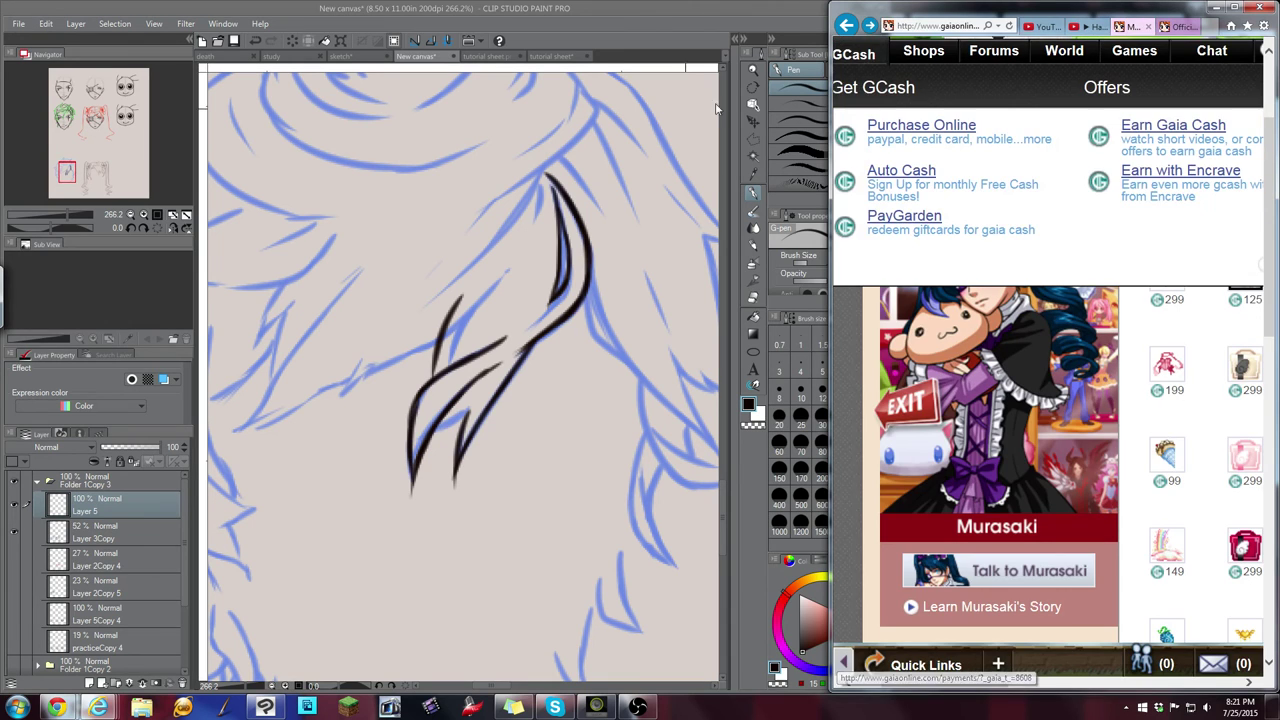
pyautogui.click(628, 22)
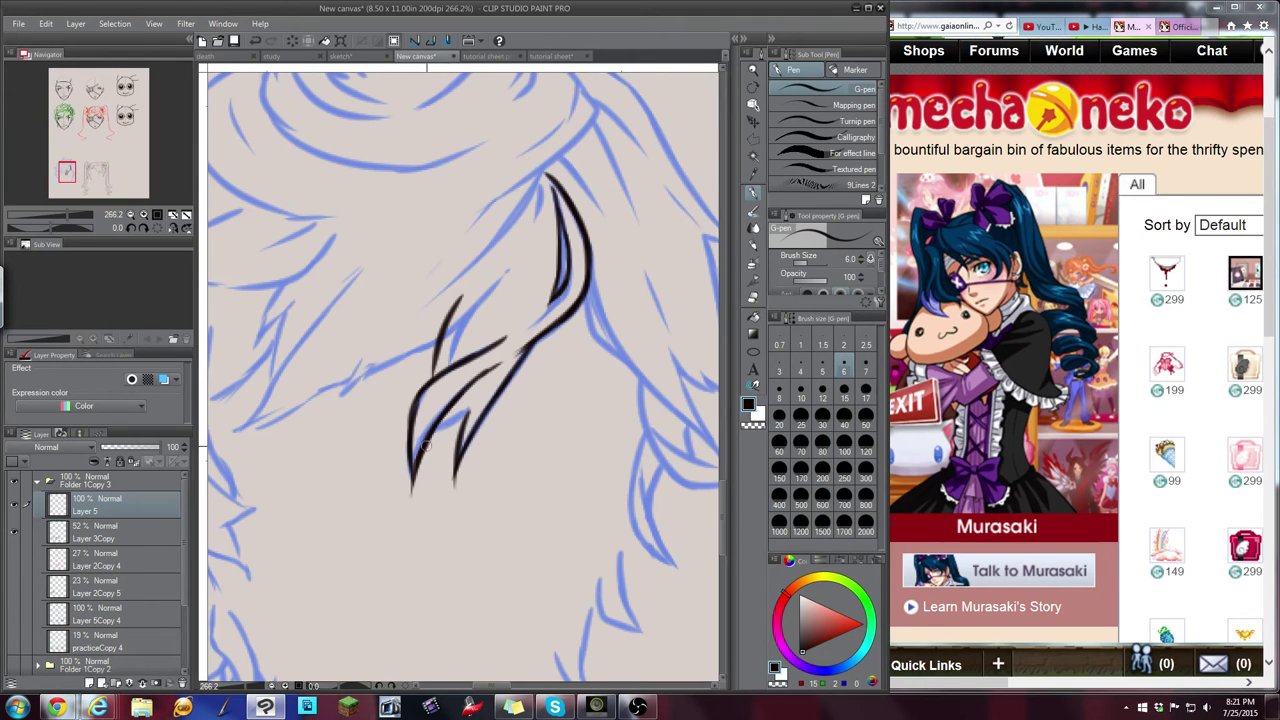
# Ink the long fringe section sweeping left from the parting, with its jagged lower edge and pointed end
pyautogui.moveTo(67, 172); pyautogui.dragTo(64, 170)
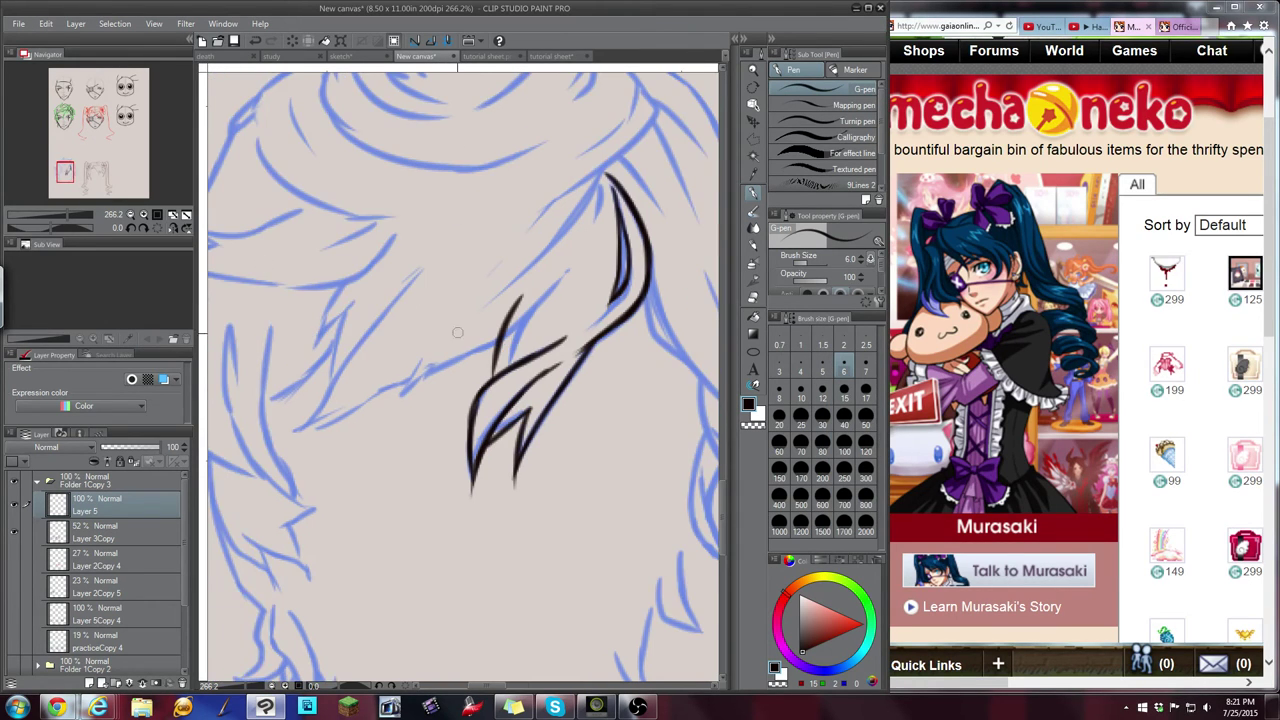
pyautogui.scroll(-1, 505, 300)
pyautogui.hotkey('ctrl', 'z')
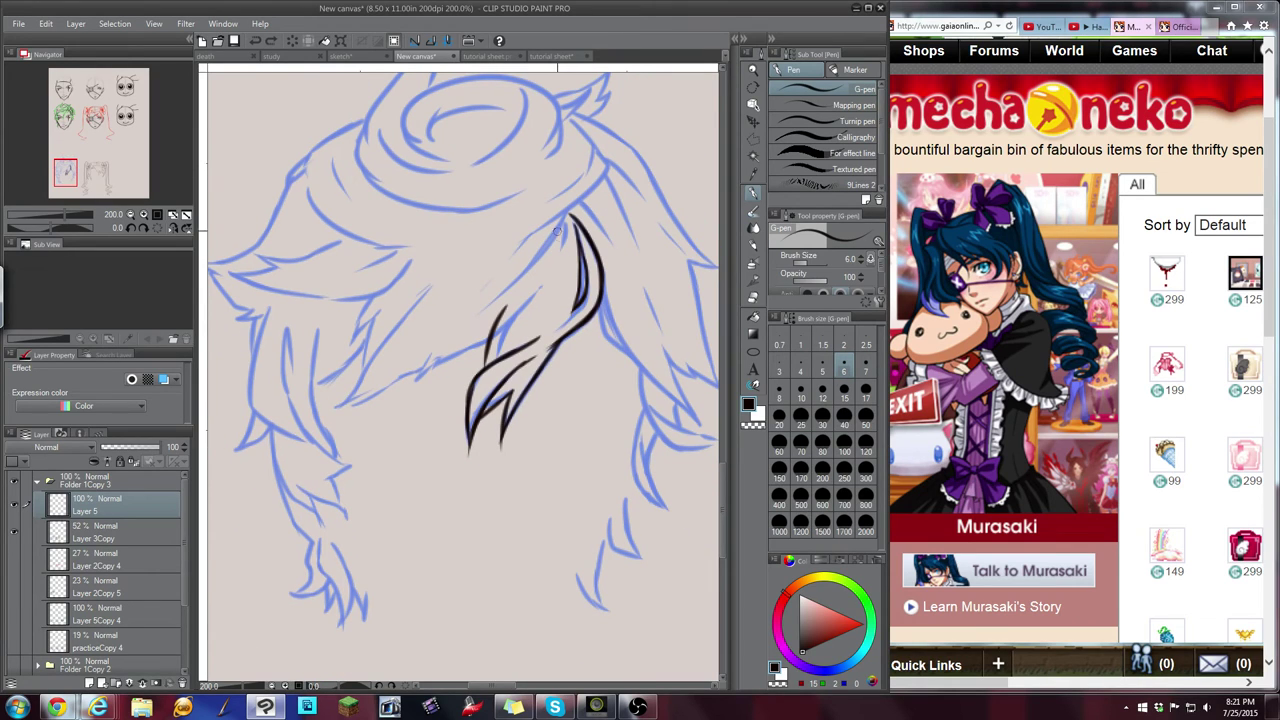
pyautogui.moveTo(558, 229); pyautogui.dragTo(492, 311)
pyautogui.hotkey('ctrl', 'z')
pyautogui.moveTo(562, 219)
pyautogui.mouseDown()
pyautogui.moveTo(478, 322)
pyautogui.moveTo(487, 328)
pyautogui.moveTo(448, 357)
pyautogui.moveTo(465, 347)
pyautogui.moveTo(415, 384)
pyautogui.moveTo(421, 373)
pyautogui.moveTo(335, 408)
pyautogui.mouseUp()
pyautogui.moveTo(416, 294); pyautogui.dragTo(341, 405)
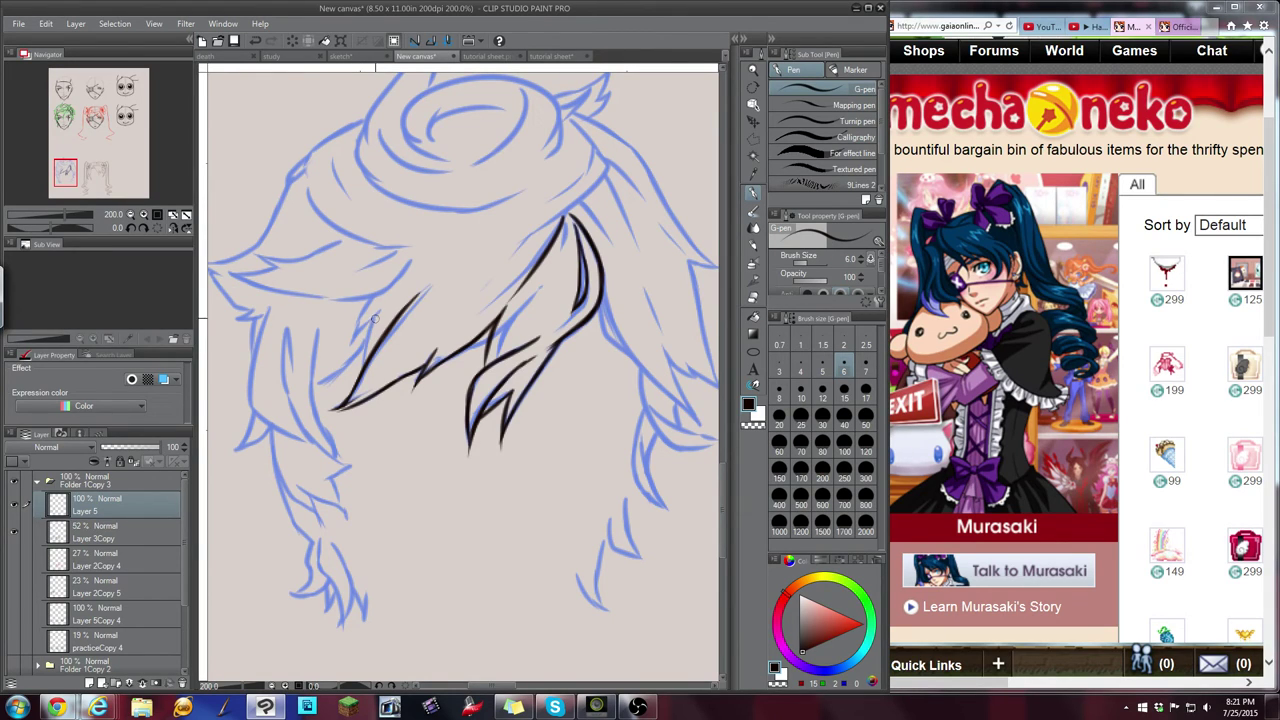
# Ink the zigzag hair points beside the left end of the swept fringe
pyautogui.moveTo(375, 317); pyautogui.dragTo(358, 373)
pyautogui.hotkey('ctrl', 'z')
pyautogui.hotkey('ctrl', 'z')
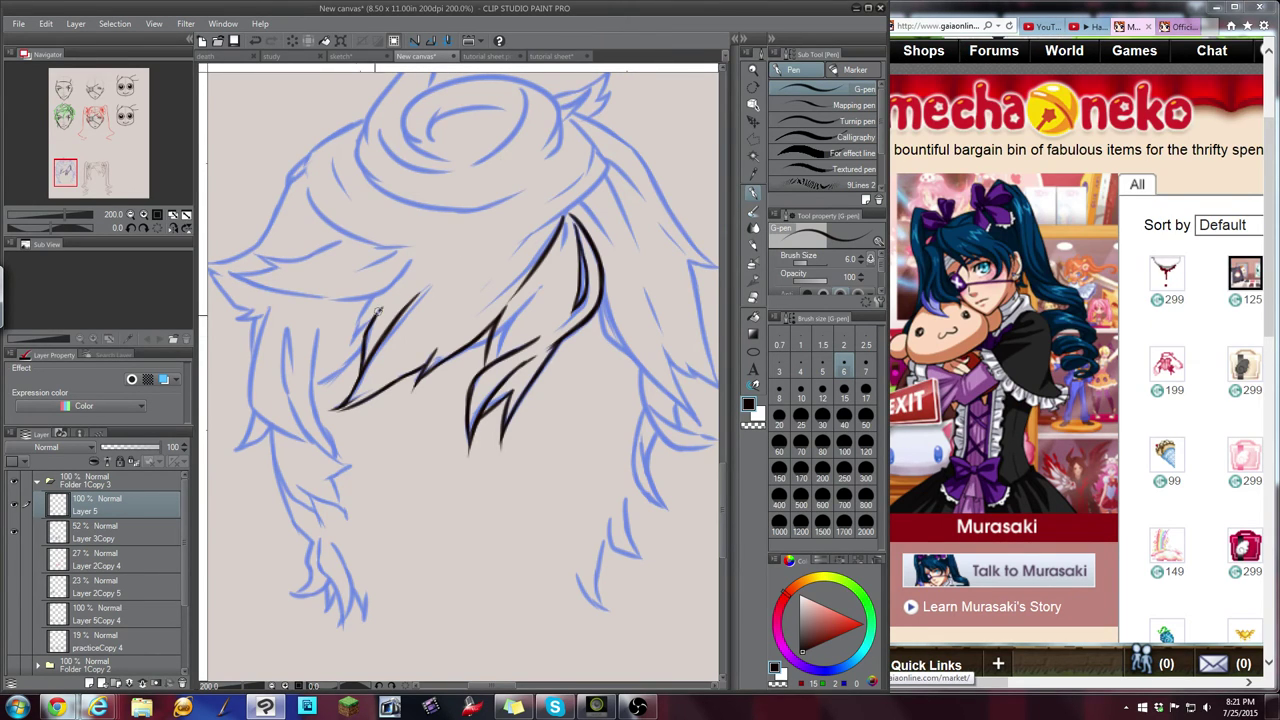
pyautogui.moveTo(379, 310); pyautogui.dragTo(336, 355)
pyautogui.moveTo(377, 292); pyautogui.dragTo(349, 347)
# Ink the lower edge and pointed tip of the right-hand hair section, plus short accent strokes near the parting
pyautogui.moveTo(602, 297)
pyautogui.mouseDown()
pyautogui.moveTo(607, 336)
pyautogui.moveTo(636, 359)
pyautogui.mouseUp()
pyautogui.moveTo(604, 293)
pyautogui.mouseDown()
pyautogui.moveTo(647, 381)
pyautogui.moveTo(632, 354)
pyautogui.moveTo(698, 412)
pyautogui.mouseUp()
pyautogui.hotkey('ctrl', 'z')
pyautogui.moveTo(659, 341); pyautogui.dragTo(691, 408)
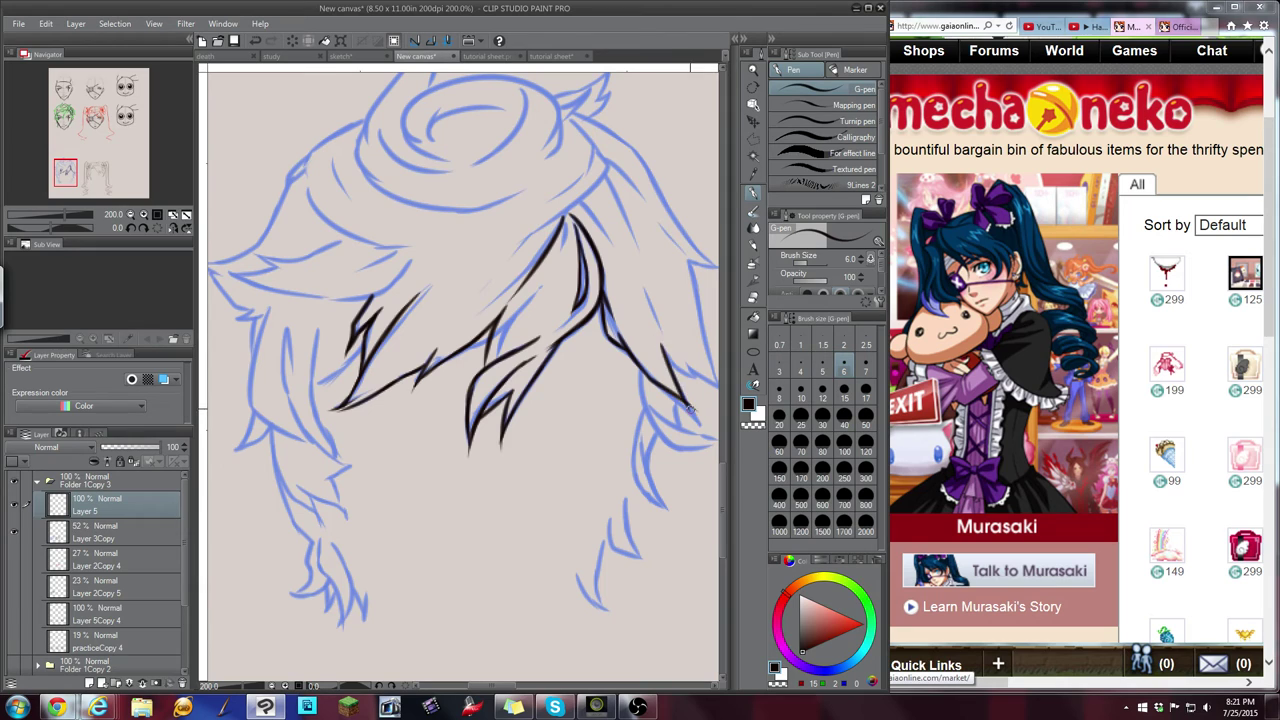
pyautogui.hotkey('ctrl', 'z')
pyautogui.moveTo(658, 340); pyautogui.dragTo(703, 422)
pyautogui.moveTo(643, 291); pyautogui.dragTo(656, 328)
pyautogui.moveTo(579, 206)
pyautogui.mouseDown()
pyautogui.moveTo(610, 242)
pyautogui.moveTo(557, 265)
pyautogui.mouseUp()
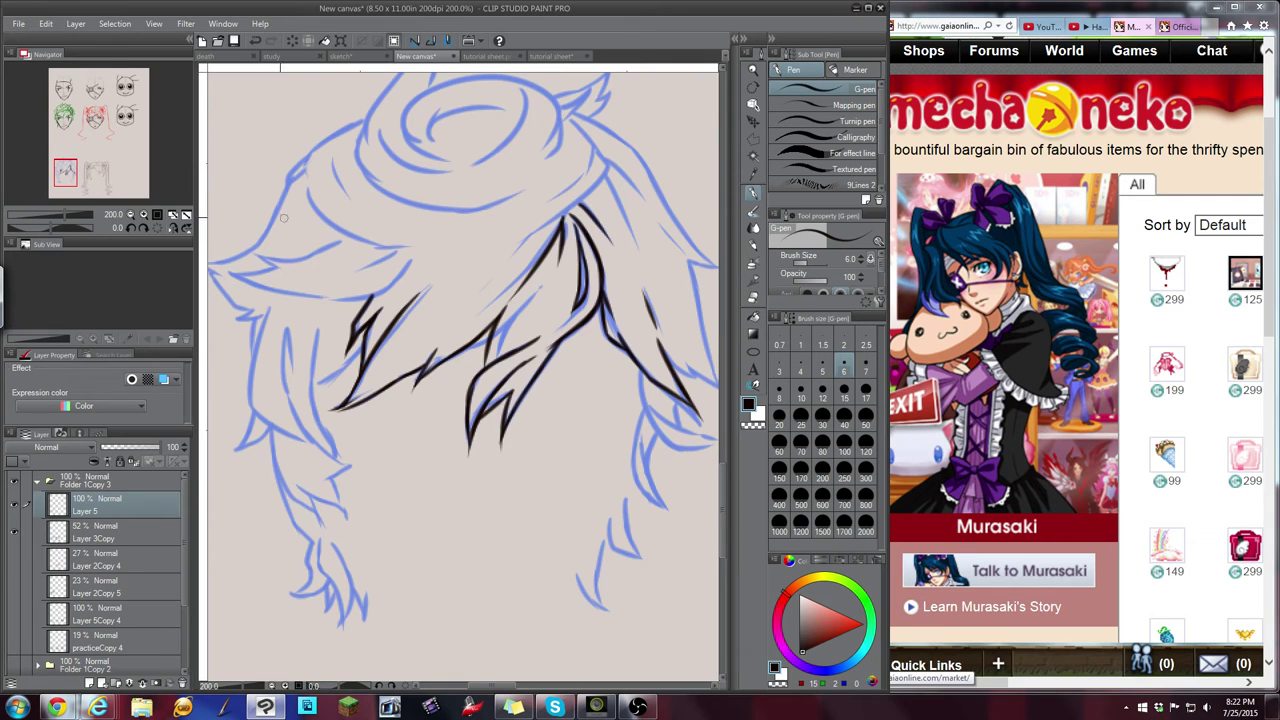
# Ink the short stroke above the zigzag points and the long curved lower edge of the side section sweeping left
pyautogui.moveTo(70, 164); pyautogui.dragTo(64, 161)
pyautogui.scroll(2, 524, 290)
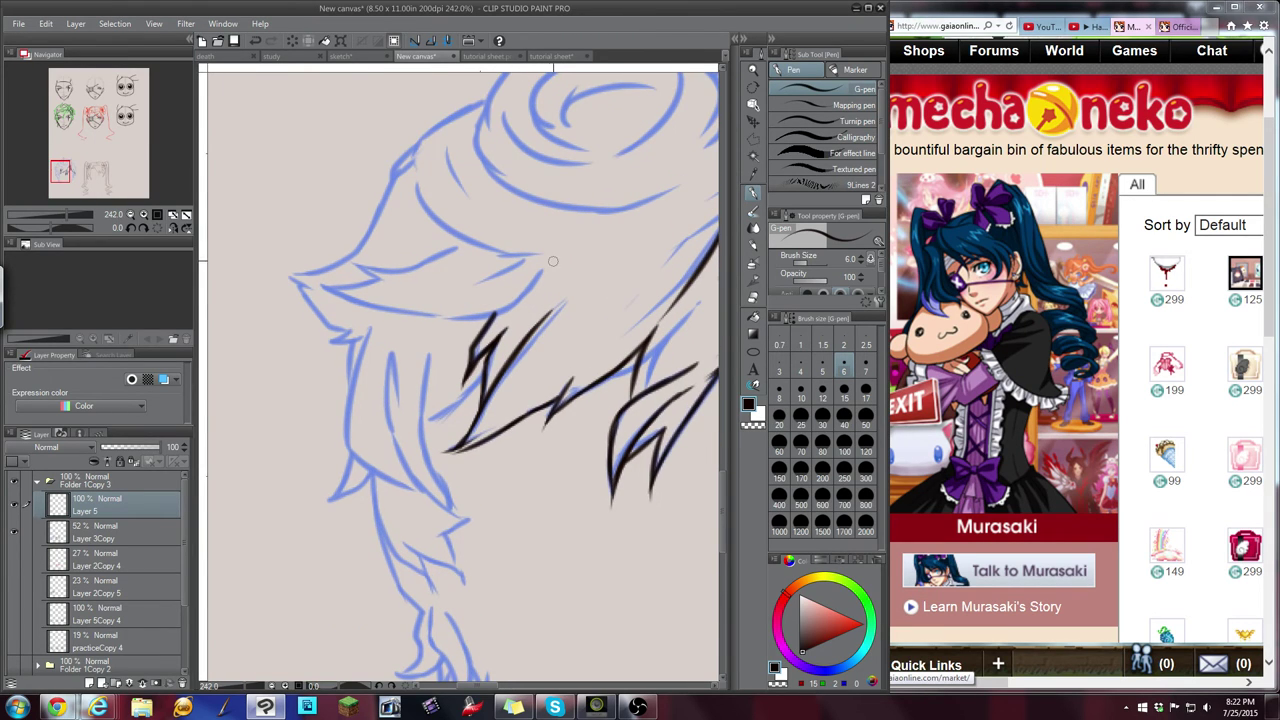
pyautogui.moveTo(552, 261); pyautogui.dragTo(502, 312)
pyautogui.moveTo(307, 272)
pyautogui.mouseDown()
pyautogui.moveTo(346, 298)
pyautogui.moveTo(466, 304)
pyautogui.mouseUp()
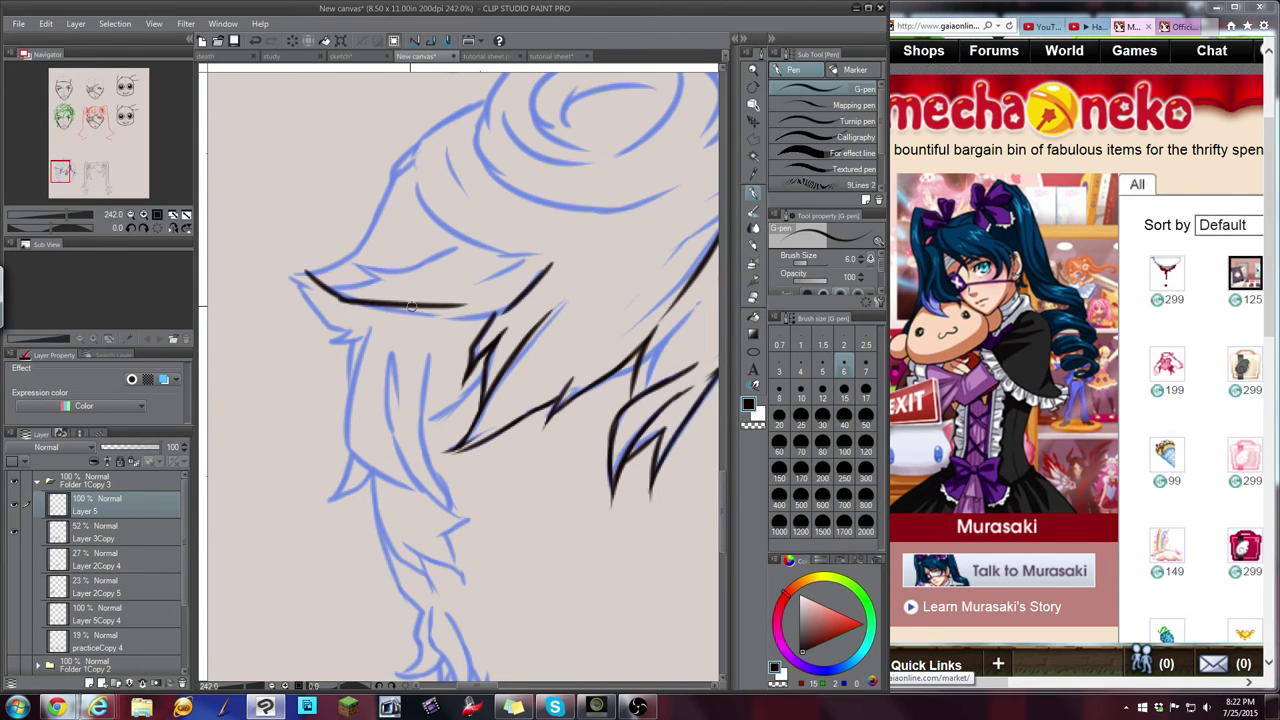
pyautogui.hotkey('ctrl', 'z')
pyautogui.moveTo(342, 295); pyautogui.dragTo(464, 315)
pyautogui.hotkey('ctrl', 'z')
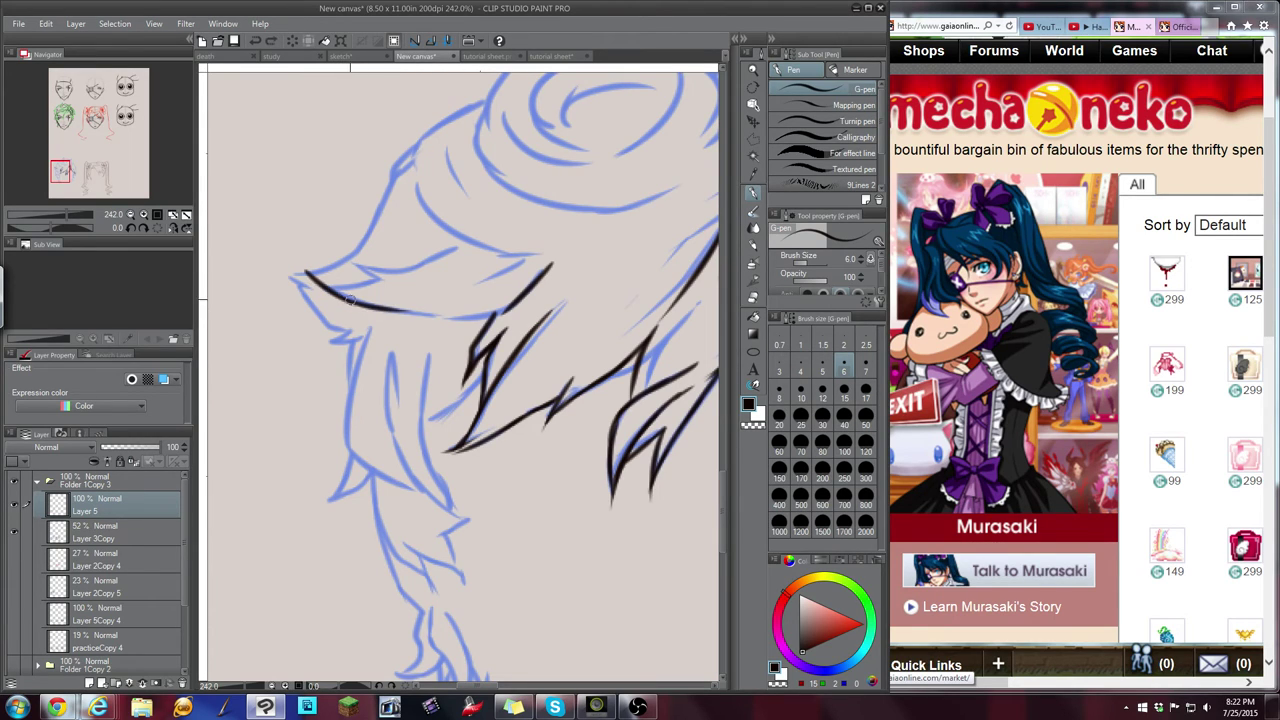
pyautogui.moveTo(350, 300); pyautogui.dragTo(486, 317)
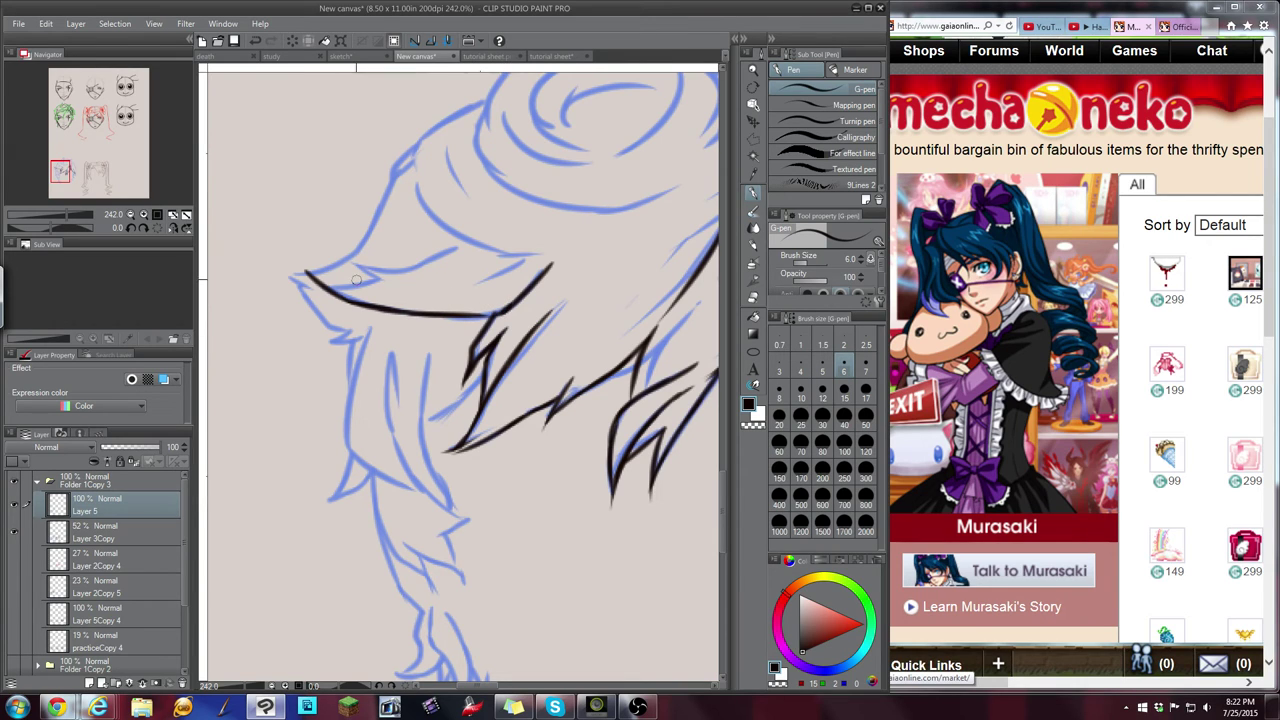
# Ink the notched upper edge of the left-sweeping side section and the curved lower-left edge of the bun's outer coil
pyautogui.moveTo(300, 268)
pyautogui.mouseDown()
pyautogui.moveTo(365, 286)
pyautogui.moveTo(345, 284)
pyautogui.moveTo(381, 268)
pyautogui.moveTo(351, 262)
pyautogui.moveTo(393, 269)
pyautogui.moveTo(461, 240)
pyautogui.mouseUp()
pyautogui.hotkey('ctrl', 'z')
pyautogui.moveTo(416, 146)
pyautogui.mouseDown()
pyautogui.moveTo(434, 217)
pyautogui.moveTo(420, 187)
pyautogui.moveTo(477, 239)
pyautogui.moveTo(560, 243)
pyautogui.moveTo(529, 251)
pyautogui.moveTo(636, 230)
pyautogui.mouseUp()
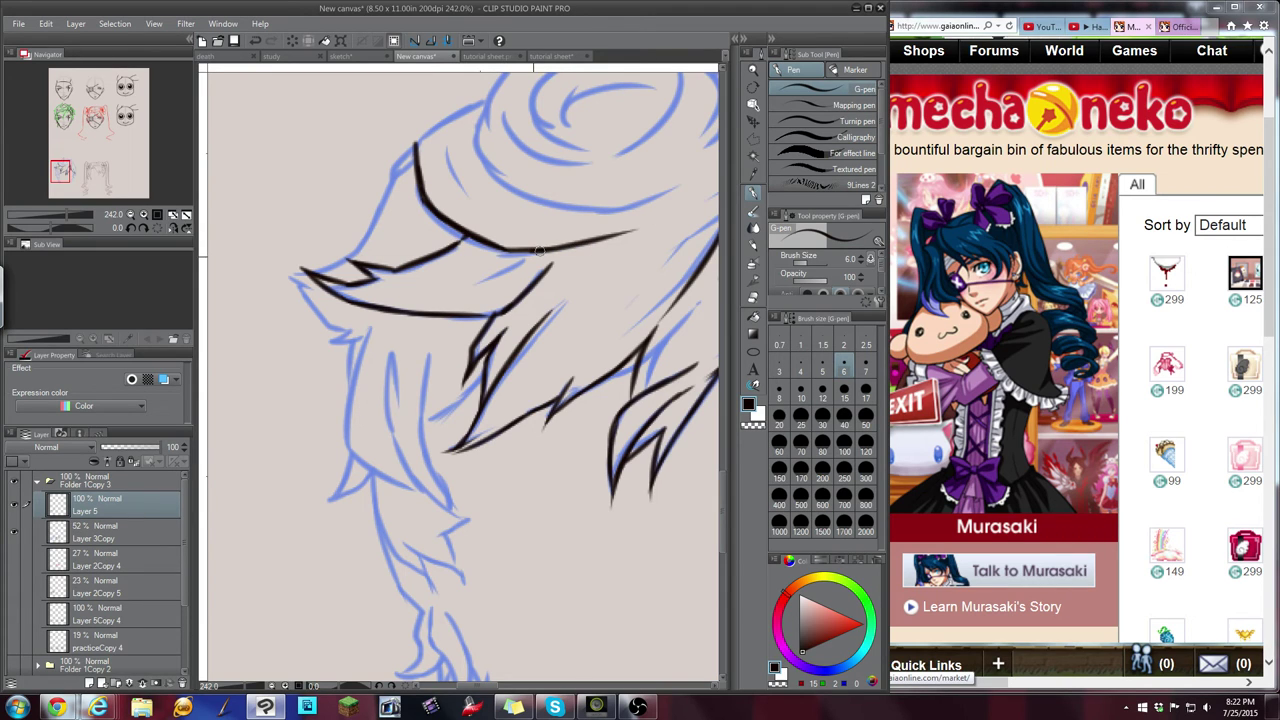
# Ink the angular right end of the bun's outer coil, bringing its lower edge back toward the parting
pyautogui.moveTo(61, 165); pyautogui.dragTo(67, 162)
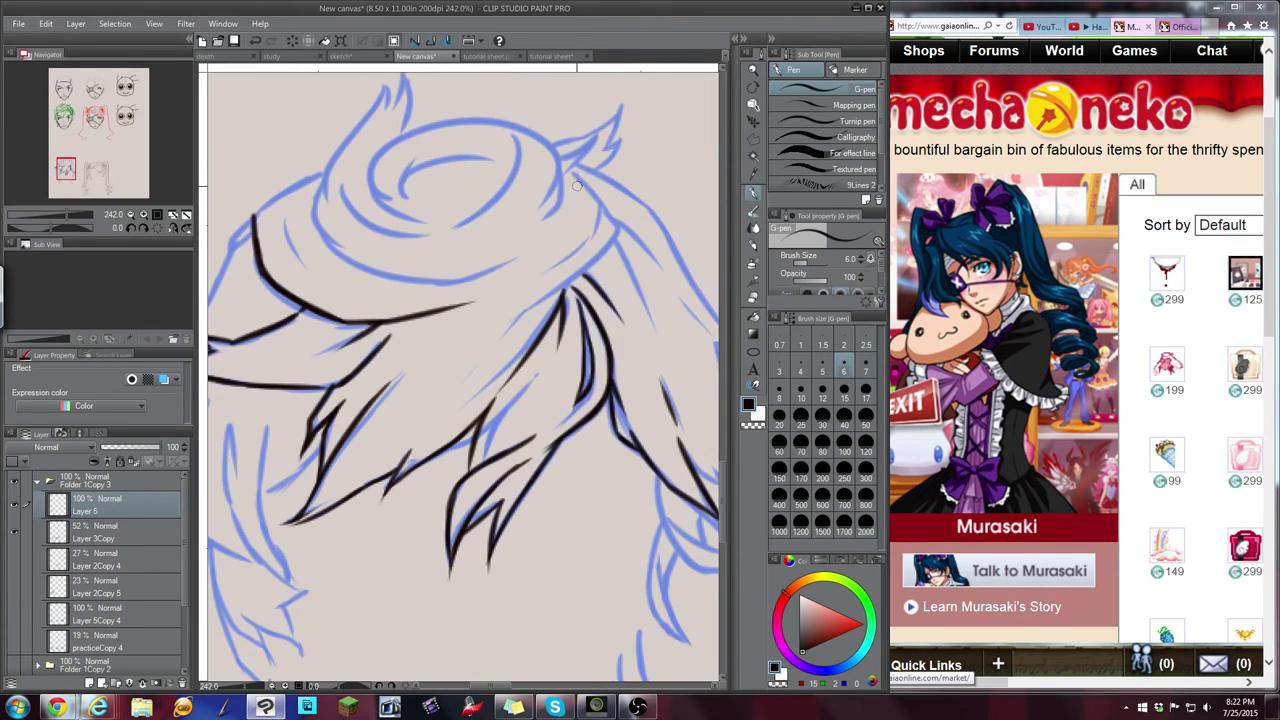
pyautogui.moveTo(570, 168)
pyautogui.mouseDown()
pyautogui.moveTo(600, 209)
pyautogui.moveTo(546, 270)
pyautogui.mouseUp()
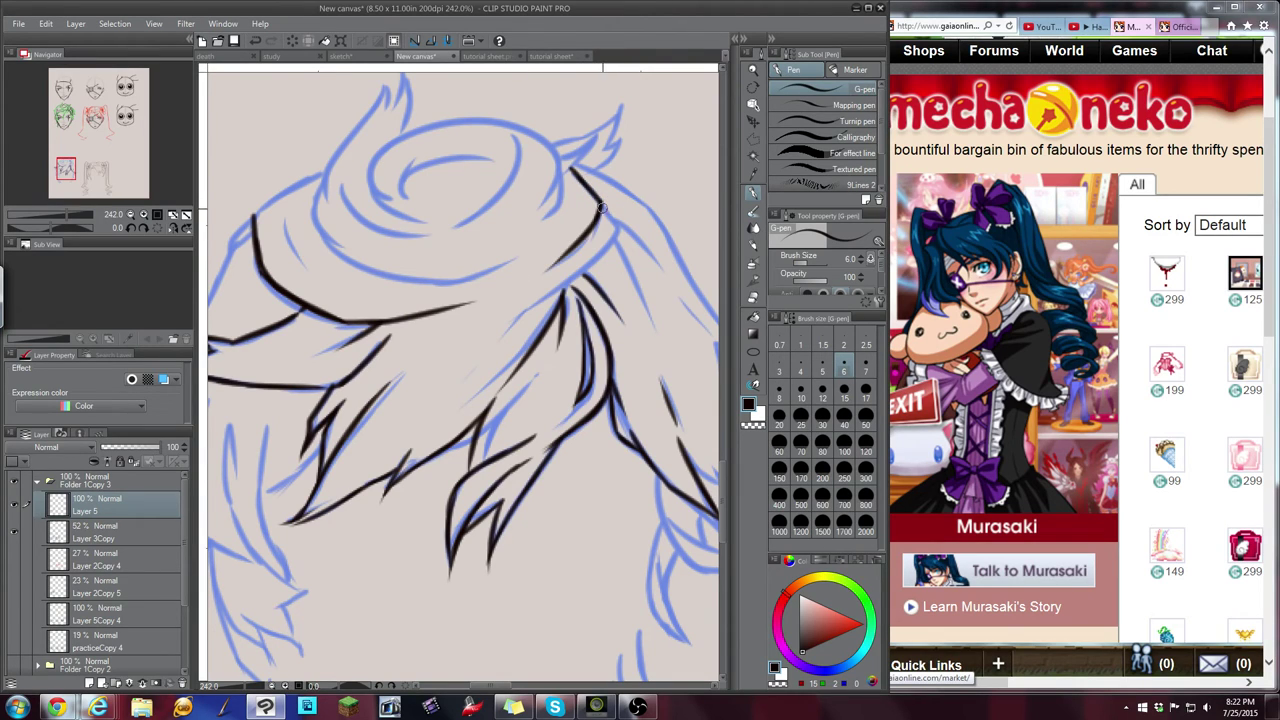
pyautogui.moveTo(602, 206)
pyautogui.mouseDown()
pyautogui.moveTo(623, 233)
pyautogui.moveTo(592, 267)
pyautogui.moveTo(498, 308)
pyautogui.mouseUp()
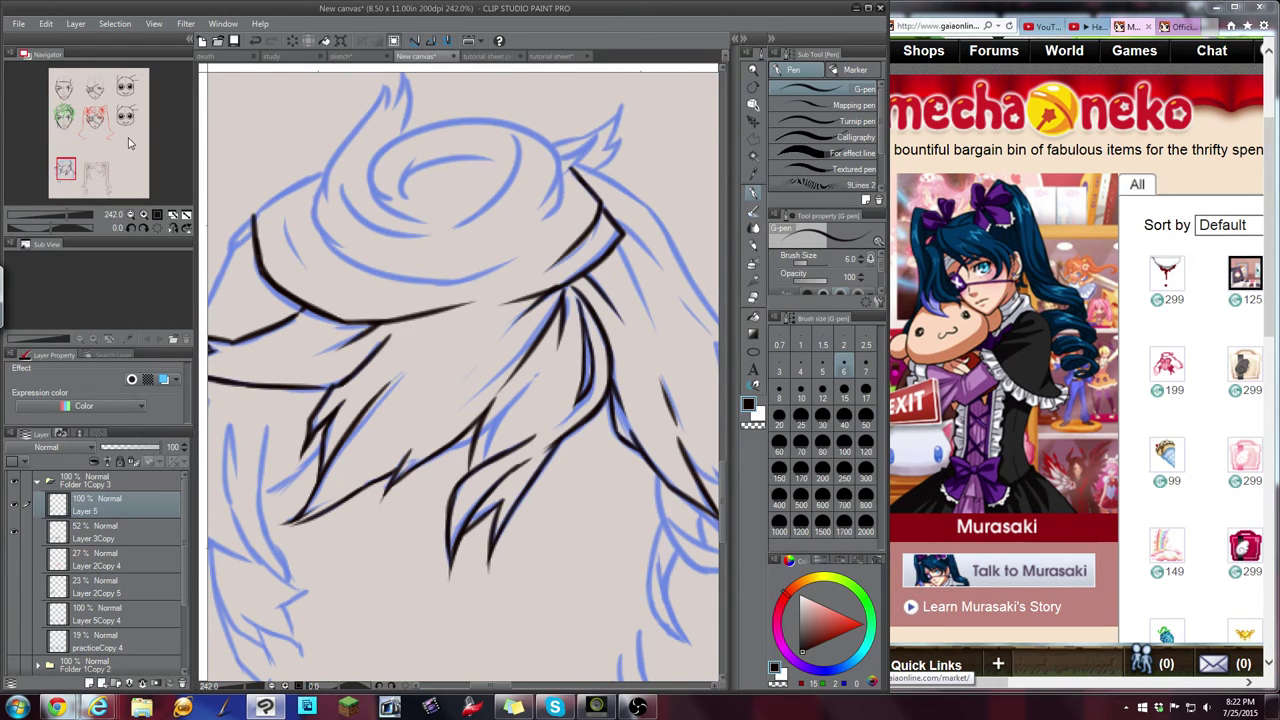
# Ink the upper part of the left side lock, with its inner strand lines, outer contour and pointed lower end
pyautogui.moveTo(66, 167); pyautogui.dragTo(61, 179)
pyautogui.moveTo(466, 149)
pyautogui.mouseDown()
pyautogui.moveTo(454, 174)
pyautogui.moveTo(402, 210)
pyautogui.mouseUp()
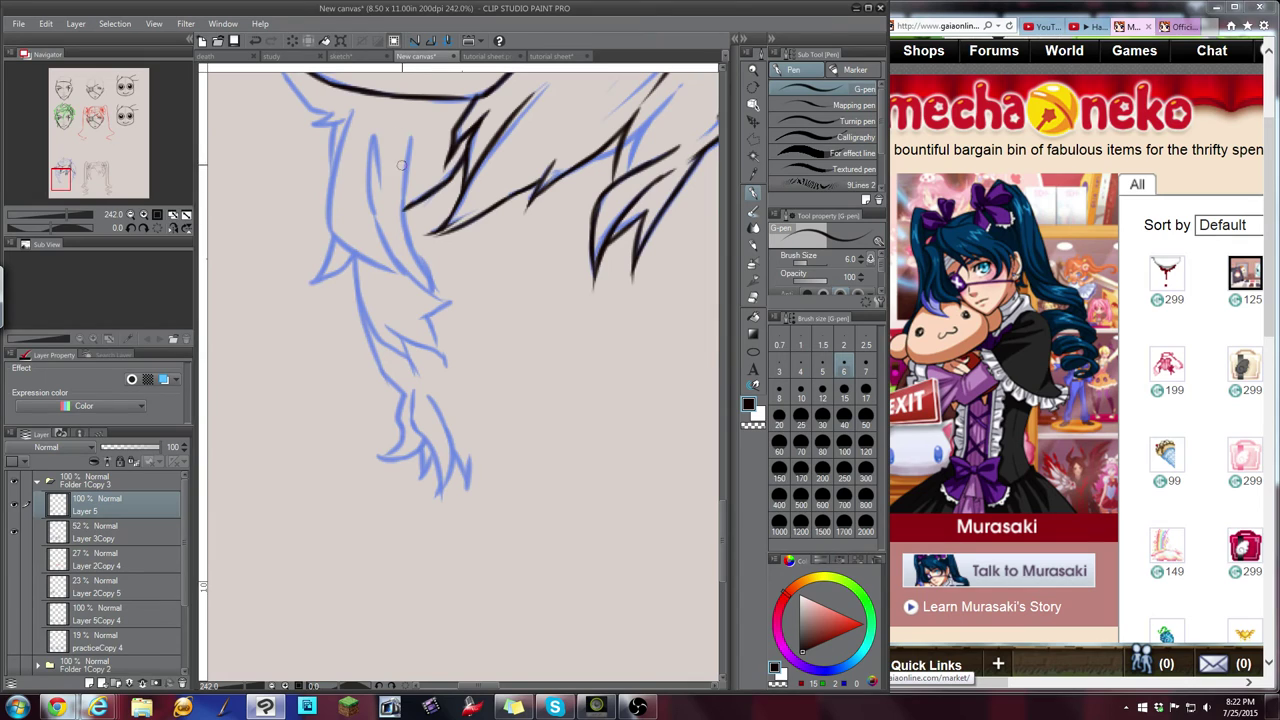
pyautogui.moveTo(409, 146); pyautogui.dragTo(407, 231)
pyautogui.hotkey('ctrl', 'z')
pyautogui.moveTo(410, 145)
pyautogui.mouseDown()
pyautogui.moveTo(407, 232)
pyautogui.moveTo(428, 283)
pyautogui.mouseUp()
pyautogui.hotkey('ctrl', 'z')
pyautogui.moveTo(404, 210); pyautogui.dragTo(432, 292)
pyautogui.moveTo(374, 137); pyautogui.dragTo(377, 231)
pyautogui.hotkey('ctrl', 'z')
pyautogui.hotkey('ctrl', 'z')
pyautogui.moveTo(374, 130)
pyautogui.mouseDown()
pyautogui.moveTo(368, 212)
pyautogui.moveTo(410, 278)
pyautogui.mouseUp()
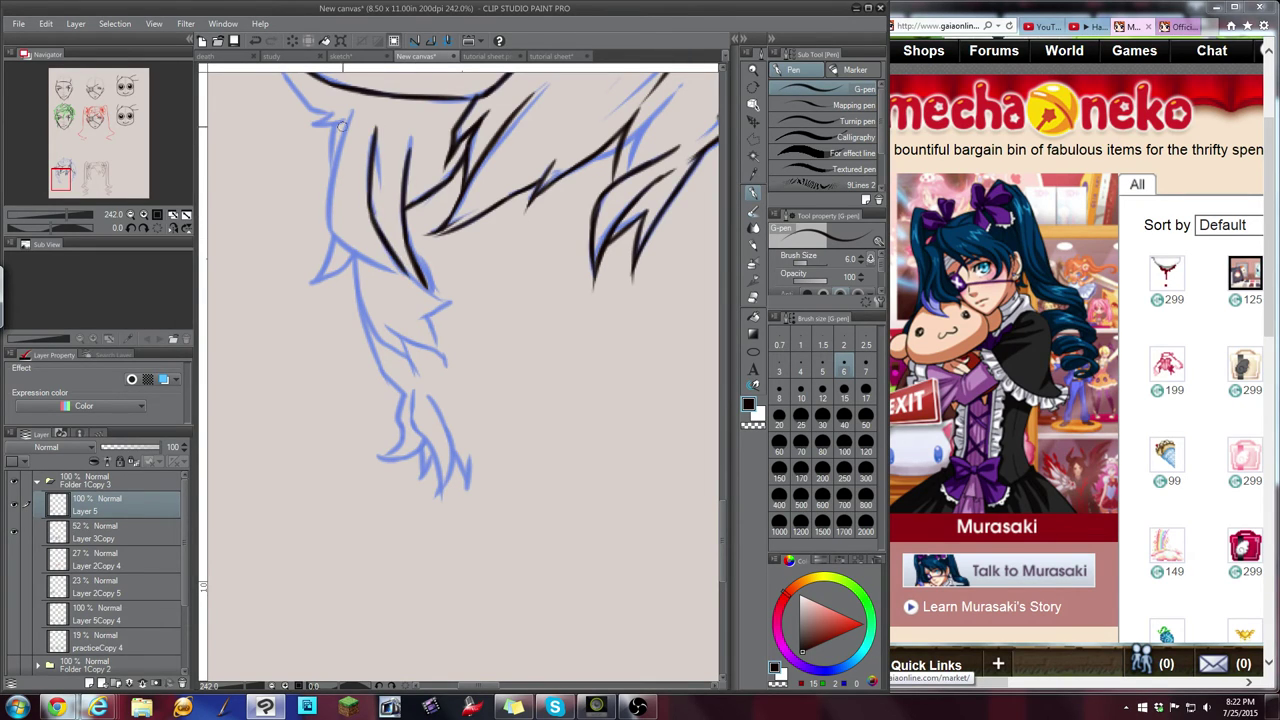
pyautogui.moveTo(359, 112)
pyautogui.mouseDown()
pyautogui.moveTo(324, 207)
pyautogui.moveTo(338, 242)
pyautogui.moveTo(428, 283)
pyautogui.mouseUp()
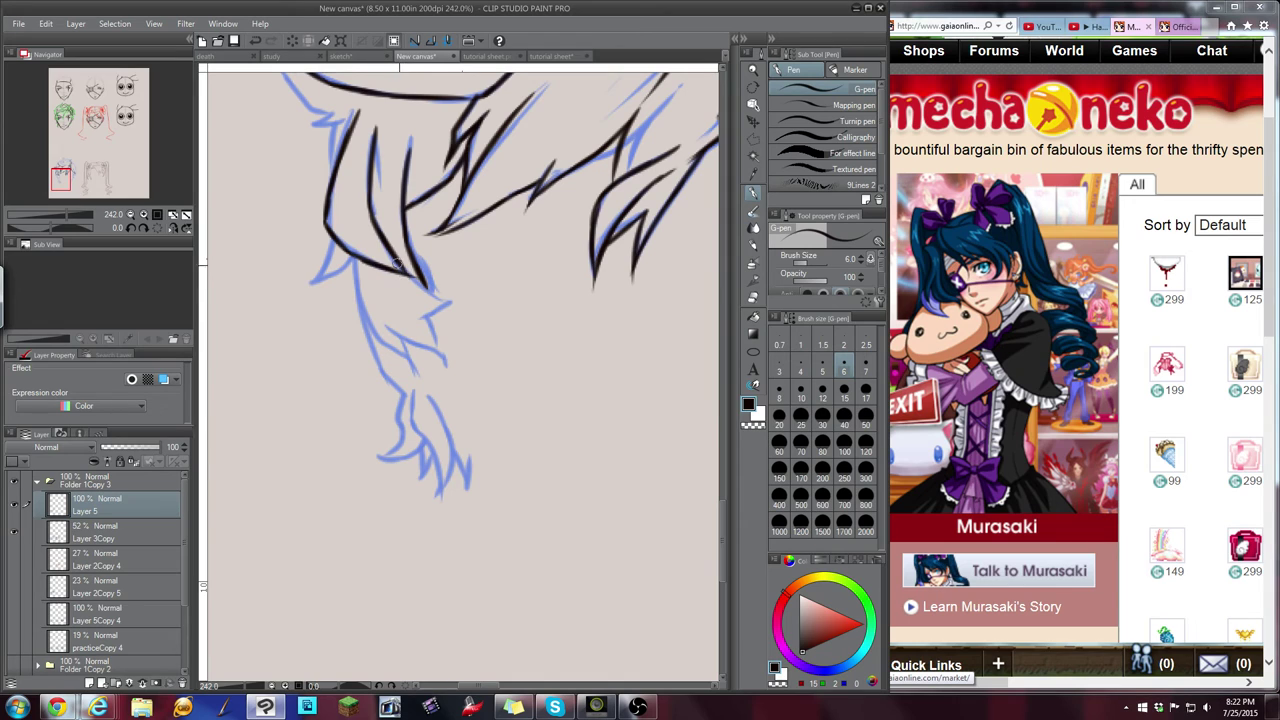
# Check the newest replies in the Gaia forum thread in the browser, and return to the Murasaki reference and Clip Studio Paint
pyautogui.click(1172, 28)
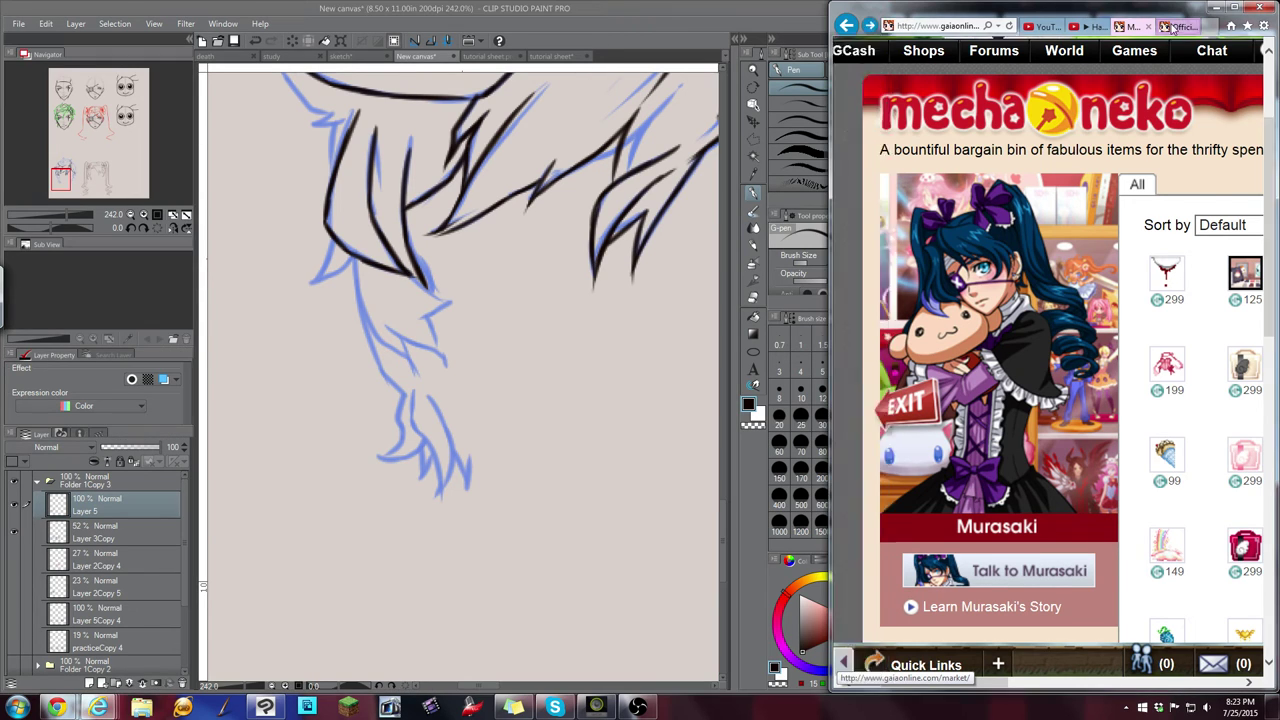
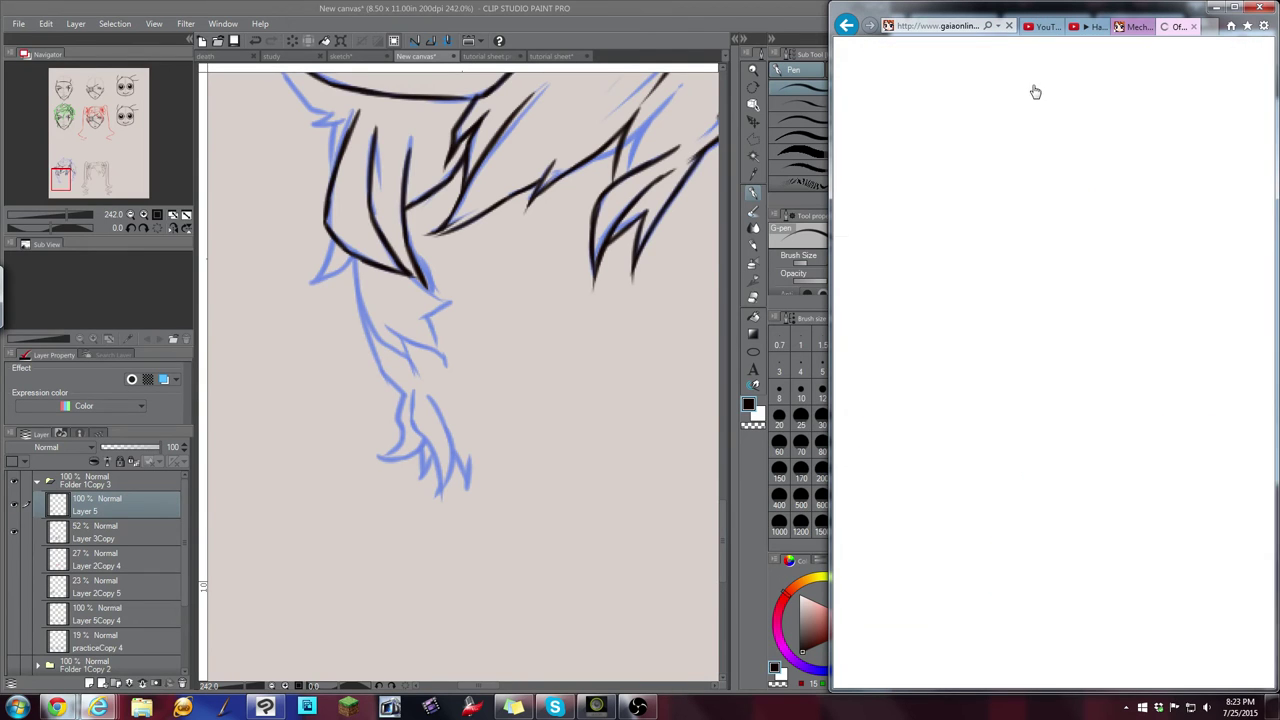
pyautogui.moveTo(1270, 148); pyautogui.dragTo(1272, 491)
pyautogui.scroll(15, 1060, 350)
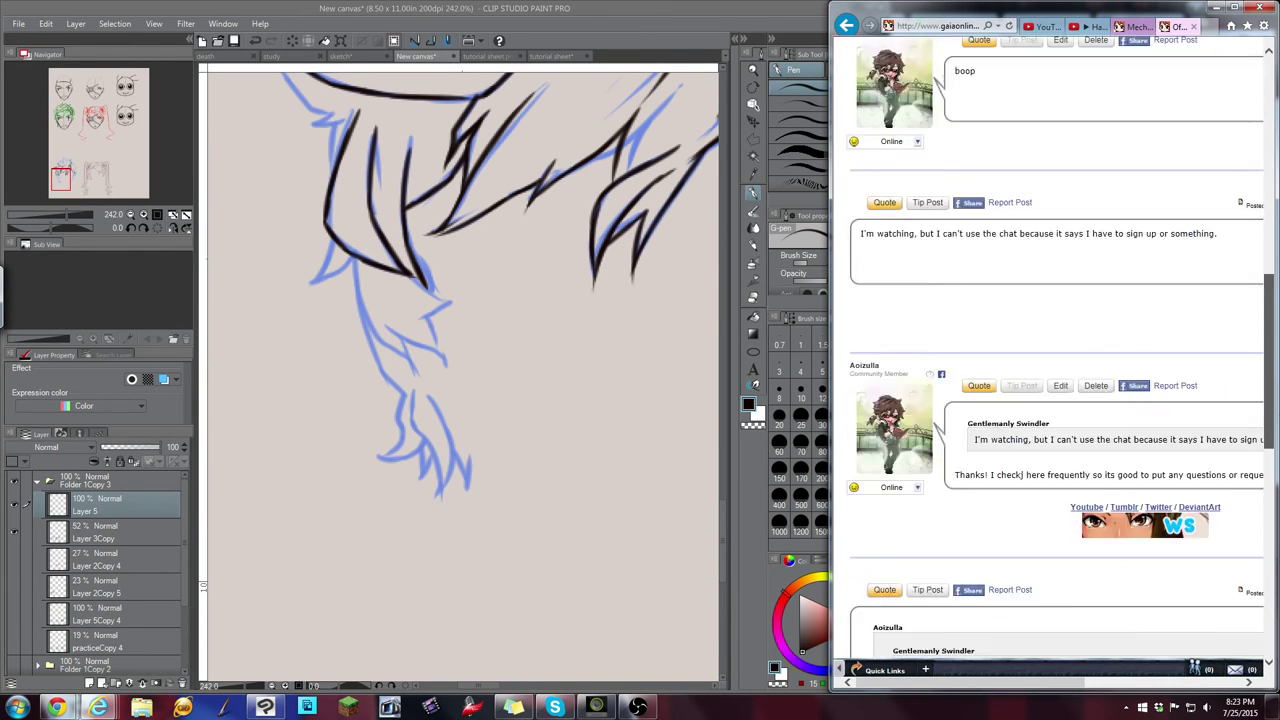
pyautogui.click(1130, 26)
pyautogui.click(658, 52)
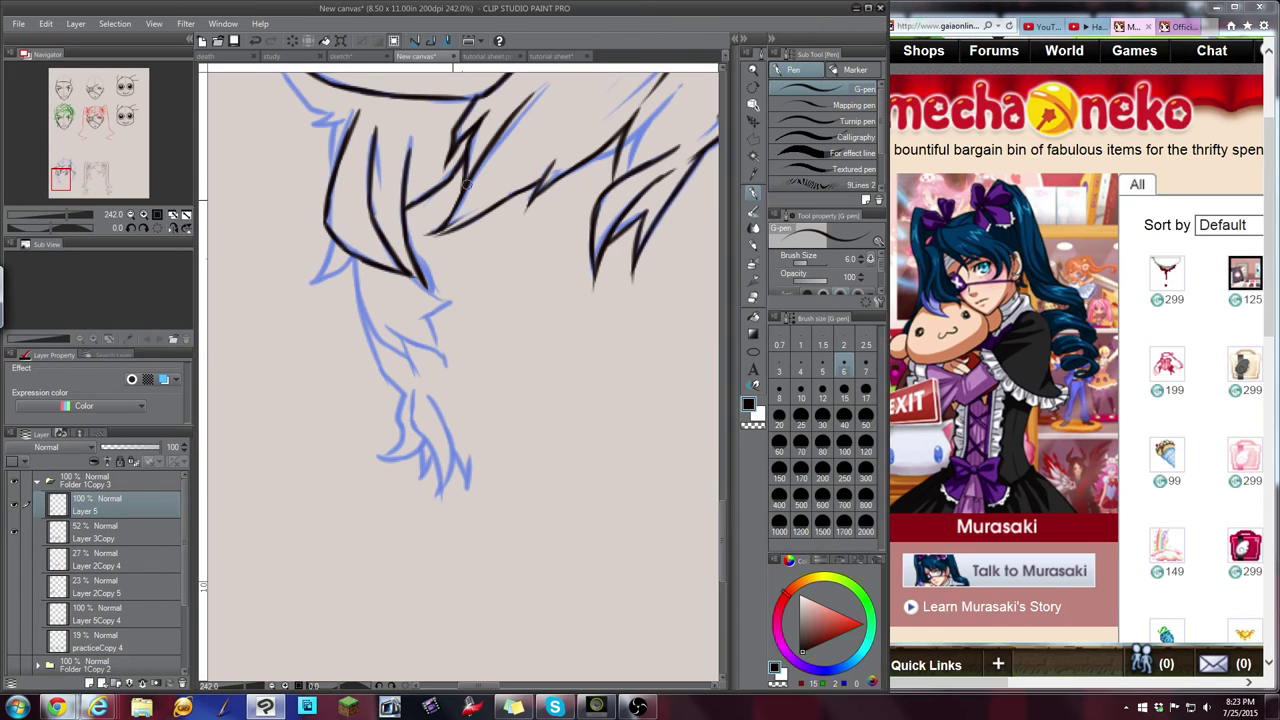
# Ink the middle part of the left side lock, with its large side point and smaller layered points beneath
pyautogui.moveTo(421, 283)
pyautogui.mouseDown()
pyautogui.moveTo(470, 298)
pyautogui.moveTo(466, 317)
pyautogui.moveTo(382, 336)
pyautogui.mouseUp()
pyautogui.click(130, 217)
pyautogui.scroll(3, 480, 286)
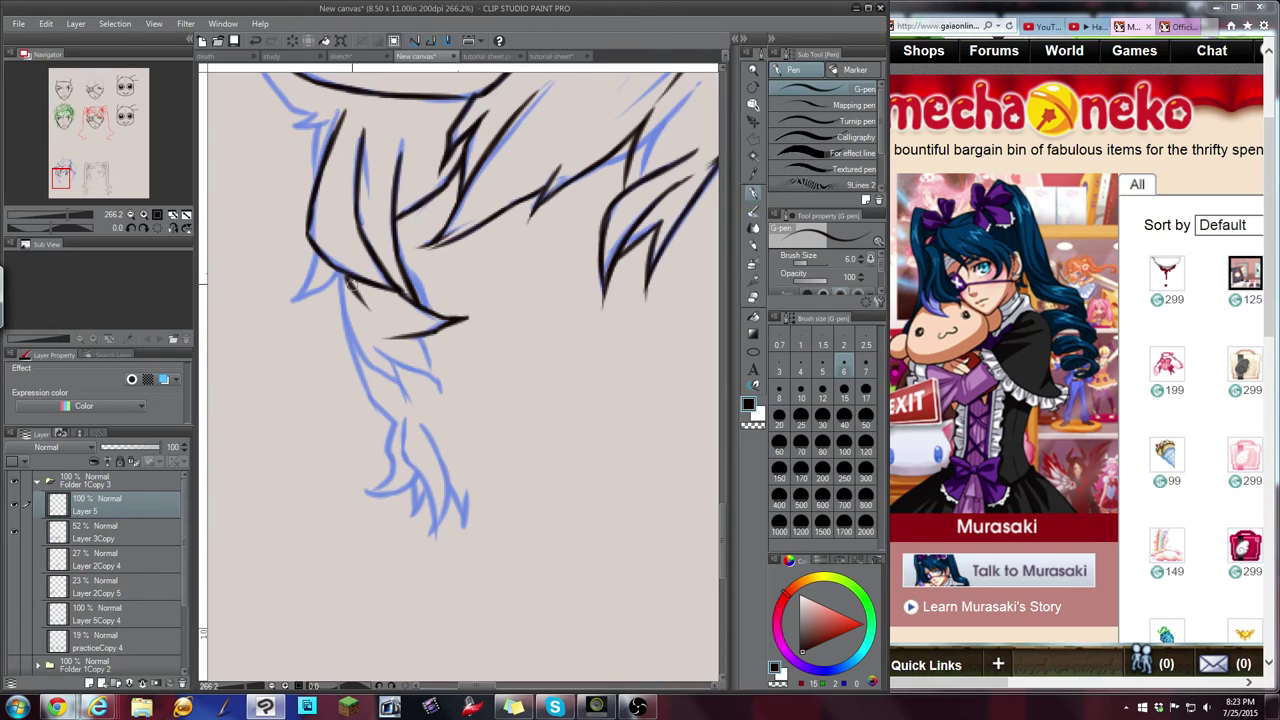
pyautogui.moveTo(367, 304)
pyautogui.mouseDown()
pyautogui.moveTo(343, 279)
pyautogui.moveTo(346, 328)
pyautogui.moveTo(416, 404)
pyautogui.mouseUp()
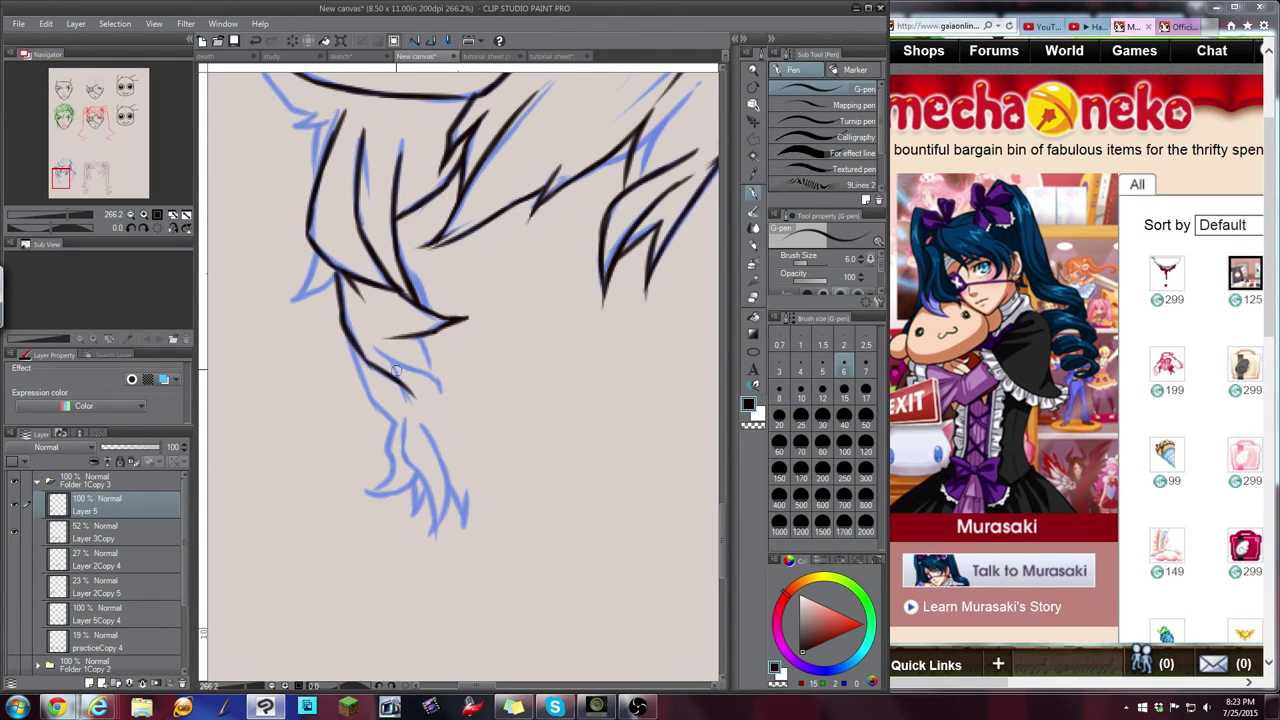
pyautogui.moveTo(386, 354); pyautogui.dragTo(416, 404)
pyautogui.moveTo(367, 342); pyautogui.dragTo(446, 397)
pyautogui.moveTo(406, 334); pyautogui.dragTo(444, 390)
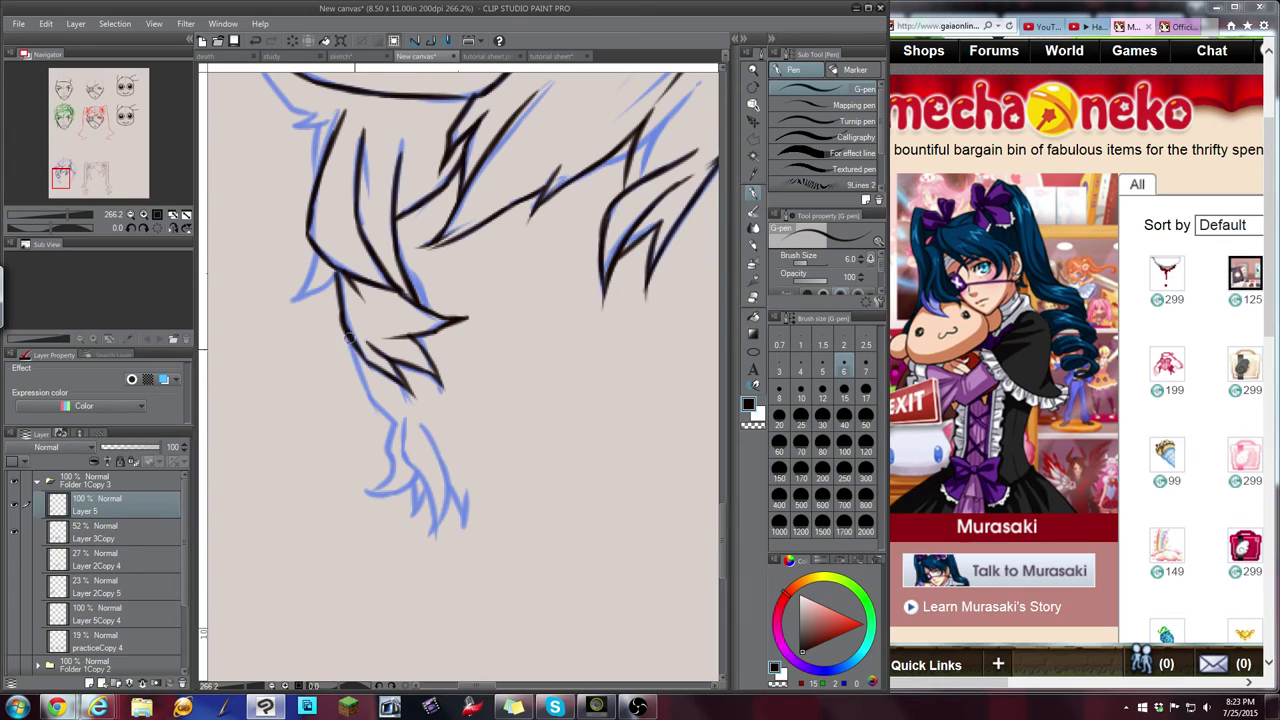
# Ink the narrowing lower end of the left side lock with its splayed tips, plus the outward flick higher up
pyautogui.moveTo(349, 338)
pyautogui.mouseDown()
pyautogui.moveTo(368, 382)
pyautogui.moveTo(404, 400)
pyautogui.moveTo(402, 455)
pyautogui.moveTo(424, 486)
pyautogui.moveTo(432, 548)
pyautogui.mouseUp()
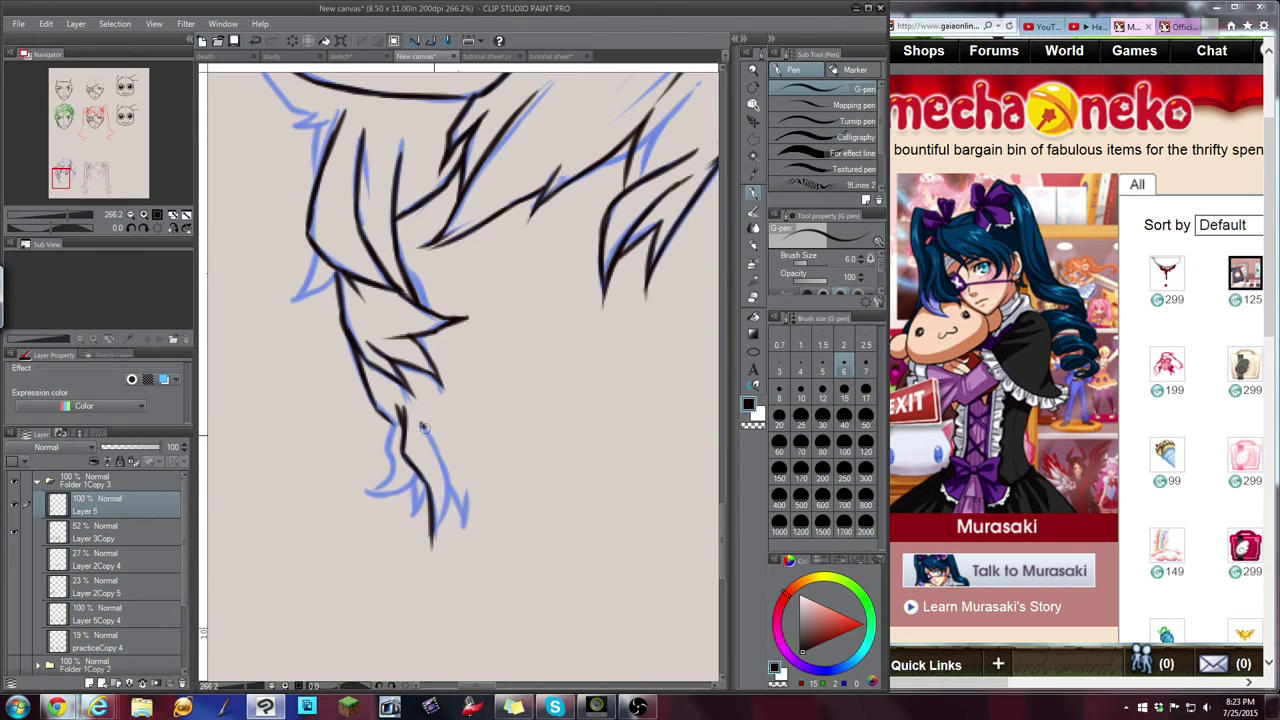
pyautogui.moveTo(421, 424)
pyautogui.mouseDown()
pyautogui.moveTo(446, 468)
pyautogui.moveTo(428, 558)
pyautogui.mouseUp()
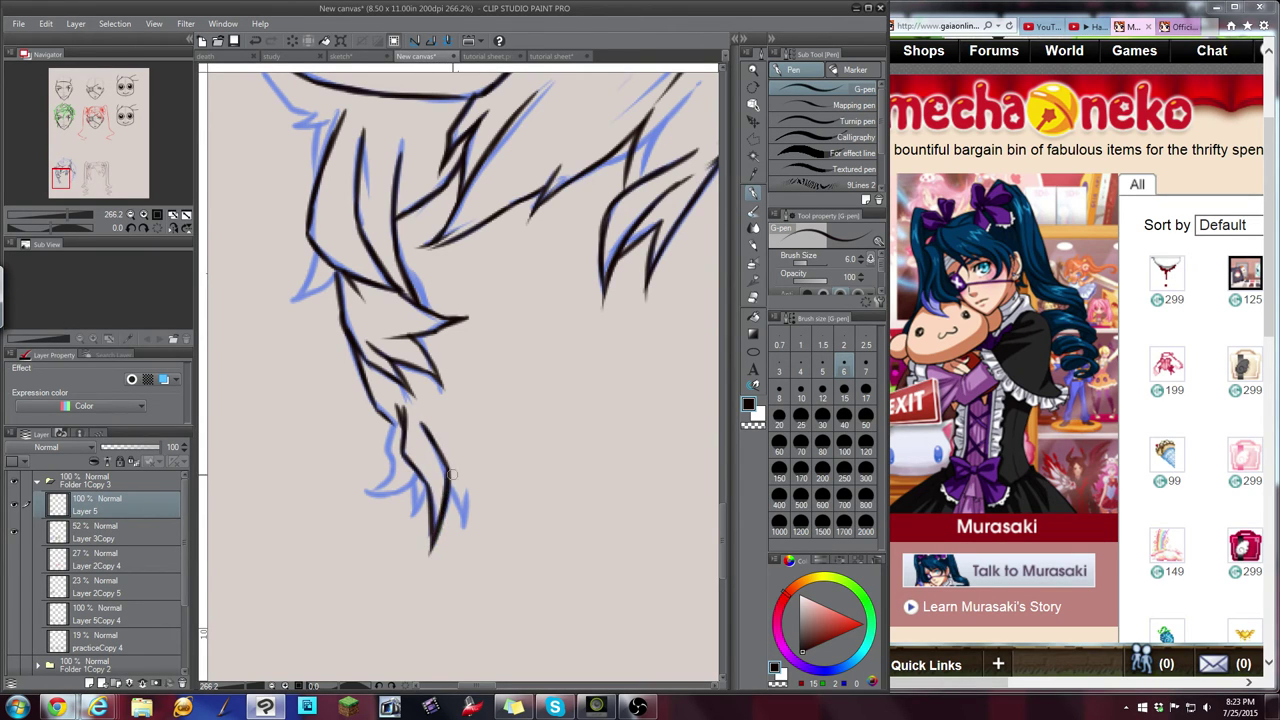
pyautogui.moveTo(448, 480); pyautogui.dragTo(464, 540)
pyautogui.moveTo(391, 430)
pyautogui.mouseDown()
pyautogui.moveTo(395, 472)
pyautogui.moveTo(365, 493)
pyautogui.mouseUp()
pyautogui.moveTo(367, 493)
pyautogui.mouseDown()
pyautogui.moveTo(414, 474)
pyautogui.moveTo(407, 523)
pyautogui.moveTo(427, 489)
pyautogui.mouseUp()
pyautogui.hotkey('ctrl', 'z')
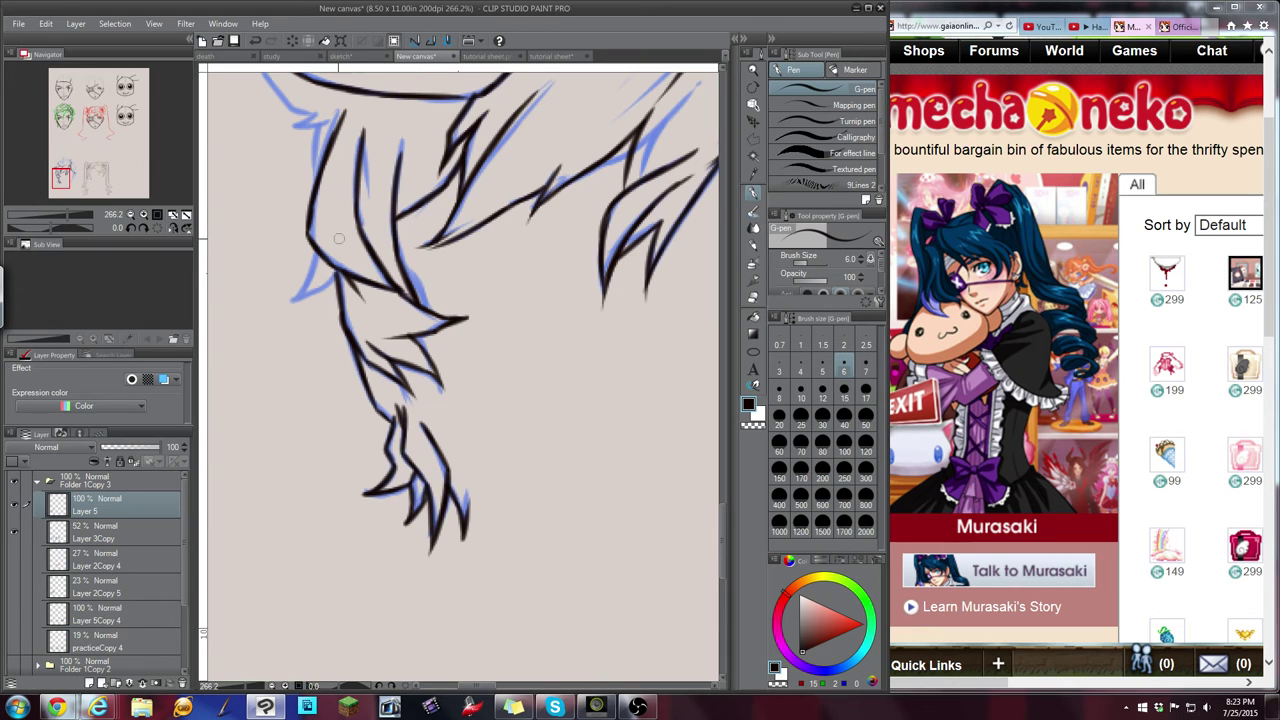
pyautogui.moveTo(317, 254)
pyautogui.mouseDown()
pyautogui.moveTo(284, 301)
pyautogui.moveTo(333, 280)
pyautogui.mouseUp()
# Ink the outer hair contour from the bun down to the left point, and the jagged back strand below it
pyautogui.moveTo(60, 176); pyautogui.dragTo(68, 165)
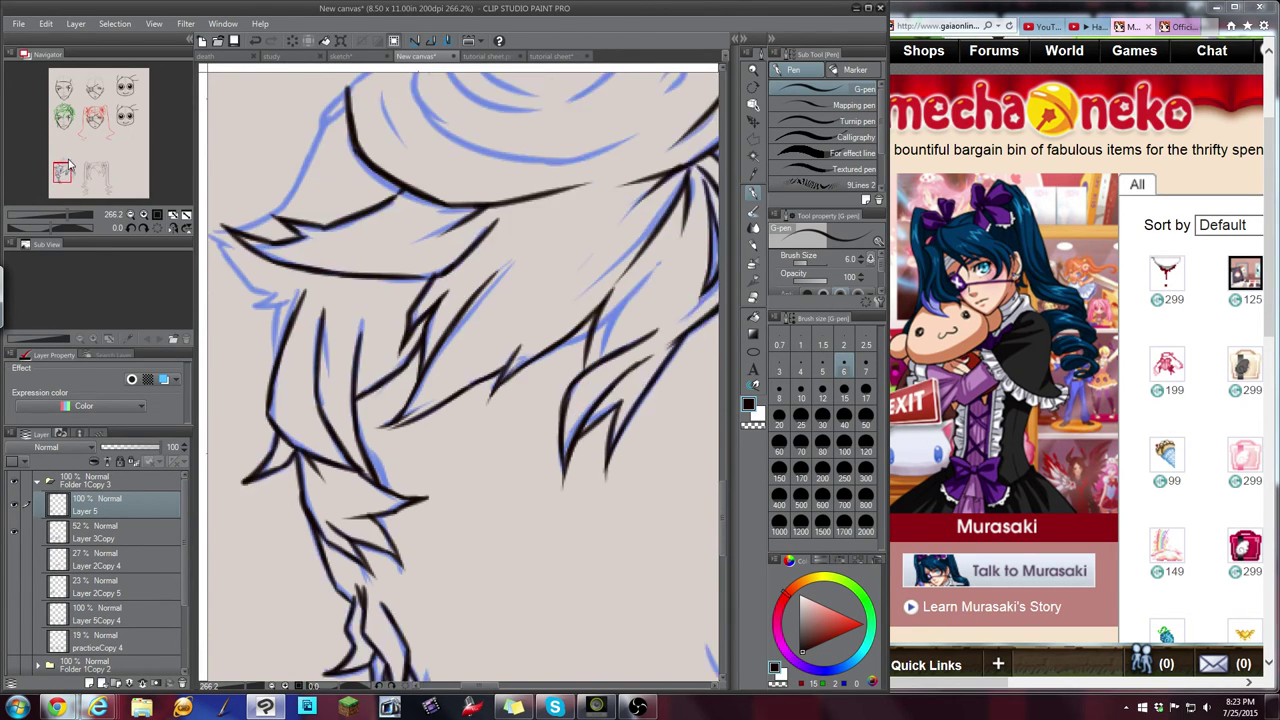
pyautogui.moveTo(343, 92); pyautogui.dragTo(283, 198)
pyautogui.moveTo(63, 174); pyautogui.dragTo(60, 172)
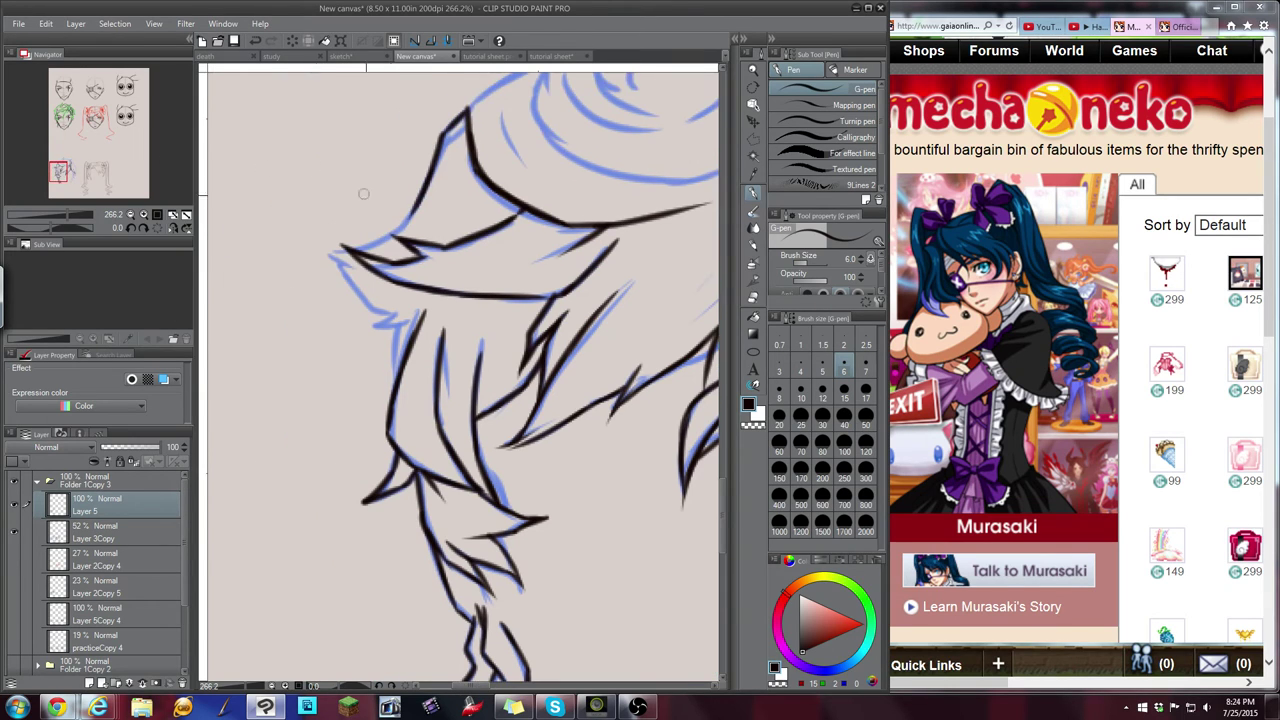
pyautogui.moveTo(412, 207)
pyautogui.mouseDown()
pyautogui.moveTo(347, 249)
pyautogui.moveTo(302, 247)
pyautogui.moveTo(386, 238)
pyautogui.mouseUp()
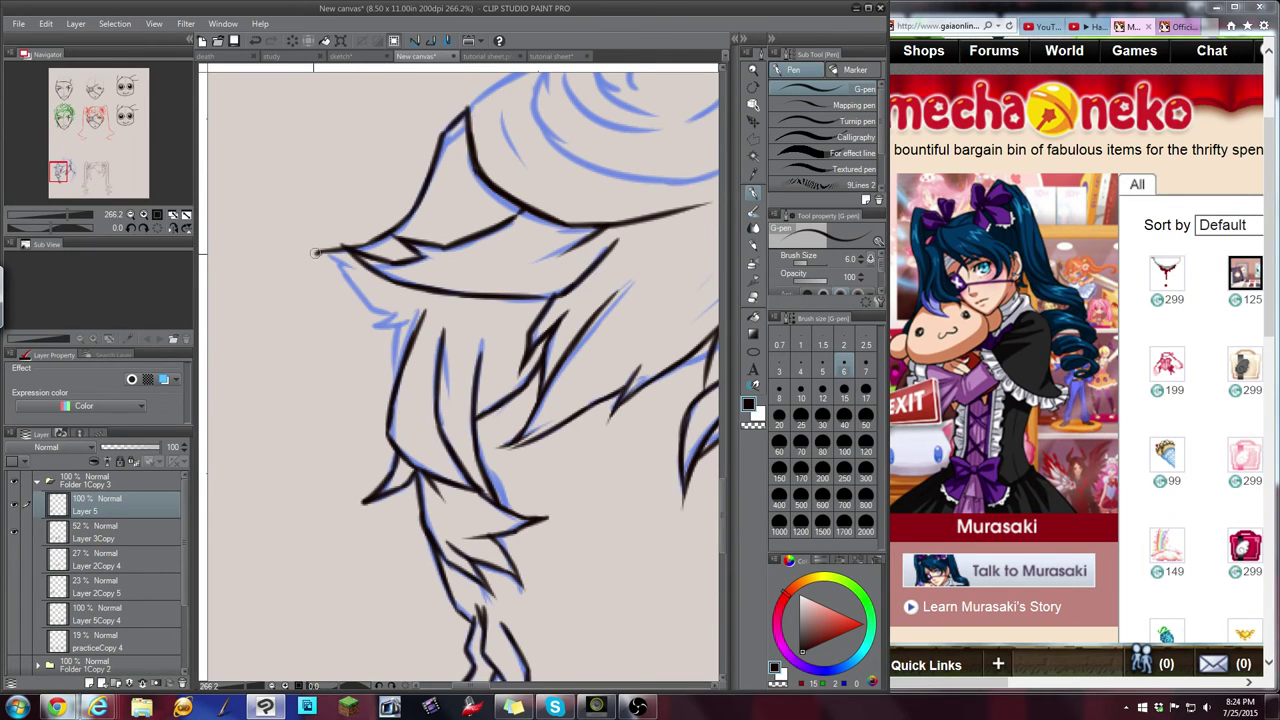
pyautogui.moveTo(312, 252); pyautogui.dragTo(400, 277)
pyautogui.hotkey('ctrl', 'z')
pyautogui.hotkey('ctrl', 'z')
pyautogui.moveTo(325, 256)
pyautogui.mouseDown()
pyautogui.moveTo(373, 309)
pyautogui.moveTo(403, 321)
pyautogui.moveTo(381, 326)
pyautogui.moveTo(420, 314)
pyautogui.moveTo(381, 341)
pyautogui.moveTo(400, 325)
pyautogui.moveTo(394, 396)
pyautogui.mouseUp()
# Ink the upper-left contour of the bun's outer coil and add short accent strokes inside it
pyautogui.moveTo(60, 172); pyautogui.dragTo(66, 166)
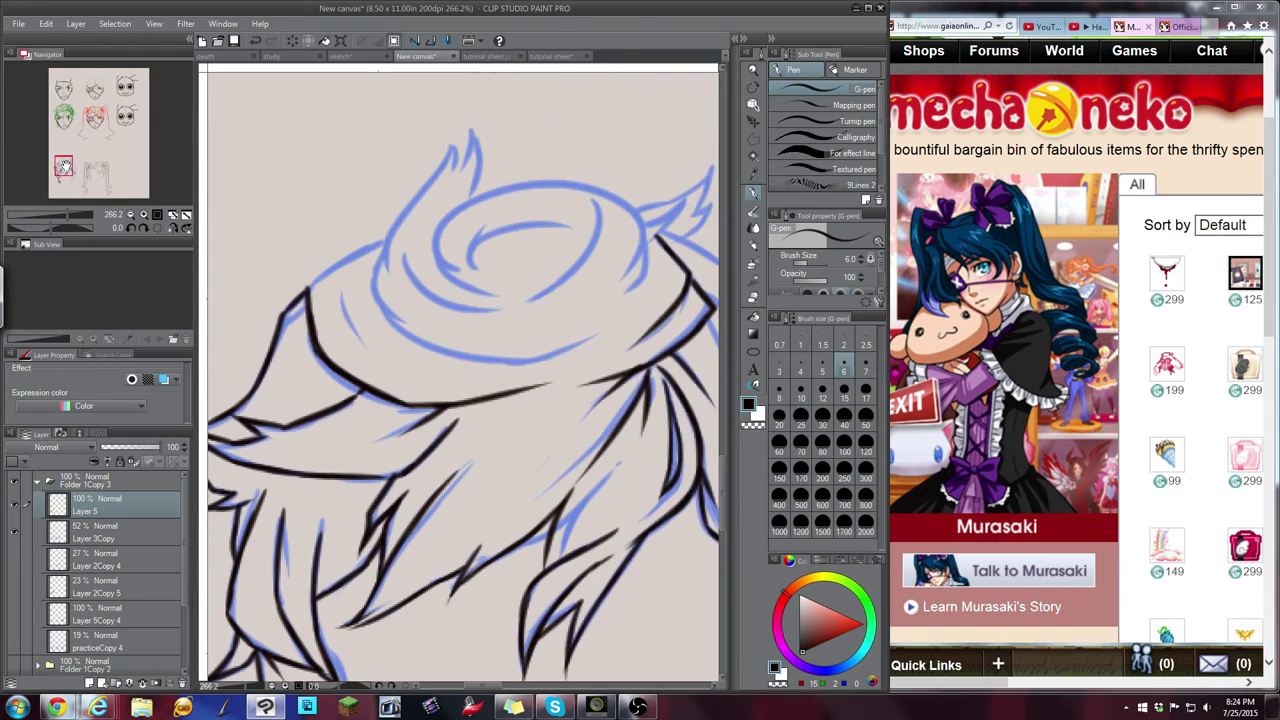
pyautogui.moveTo(382, 242)
pyautogui.mouseDown()
pyautogui.moveTo(307, 289)
pyautogui.moveTo(376, 360)
pyautogui.mouseUp()
pyautogui.moveTo(386, 364); pyautogui.dragTo(432, 377)
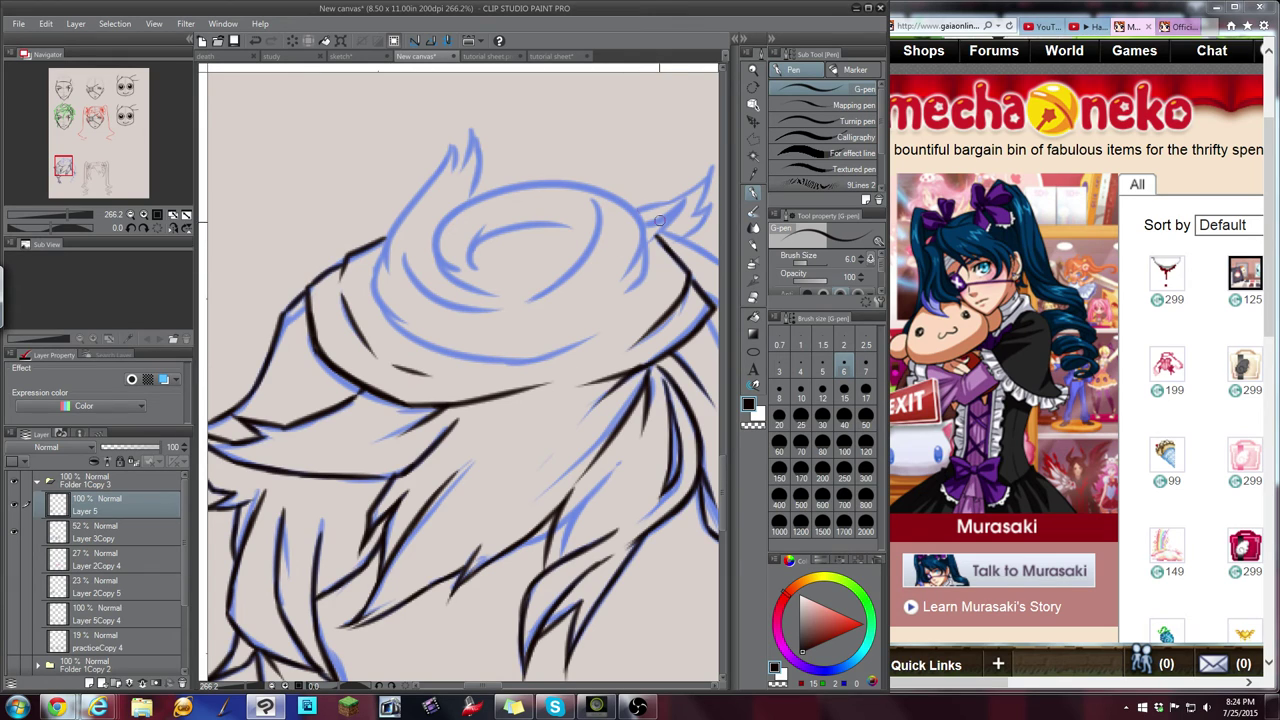
# Ink the spiky tuft on the bun's left and the side and lower edges of its middle coil
pyautogui.moveTo(645, 243); pyautogui.dragTo(623, 302)
pyautogui.moveTo(450, 133)
pyautogui.mouseDown()
pyautogui.moveTo(381, 238)
pyautogui.moveTo(383, 266)
pyautogui.mouseUp()
pyautogui.moveTo(449, 123)
pyautogui.mouseDown()
pyautogui.moveTo(441, 192)
pyautogui.moveTo(465, 131)
pyautogui.moveTo(469, 152)
pyautogui.moveTo(452, 212)
pyautogui.mouseUp()
pyautogui.moveTo(382, 246)
pyautogui.mouseDown()
pyautogui.moveTo(394, 333)
pyautogui.moveTo(381, 312)
pyautogui.moveTo(399, 330)
pyautogui.moveTo(498, 351)
pyautogui.moveTo(434, 336)
pyautogui.moveTo(492, 366)
pyautogui.moveTo(586, 338)
pyautogui.mouseUp()
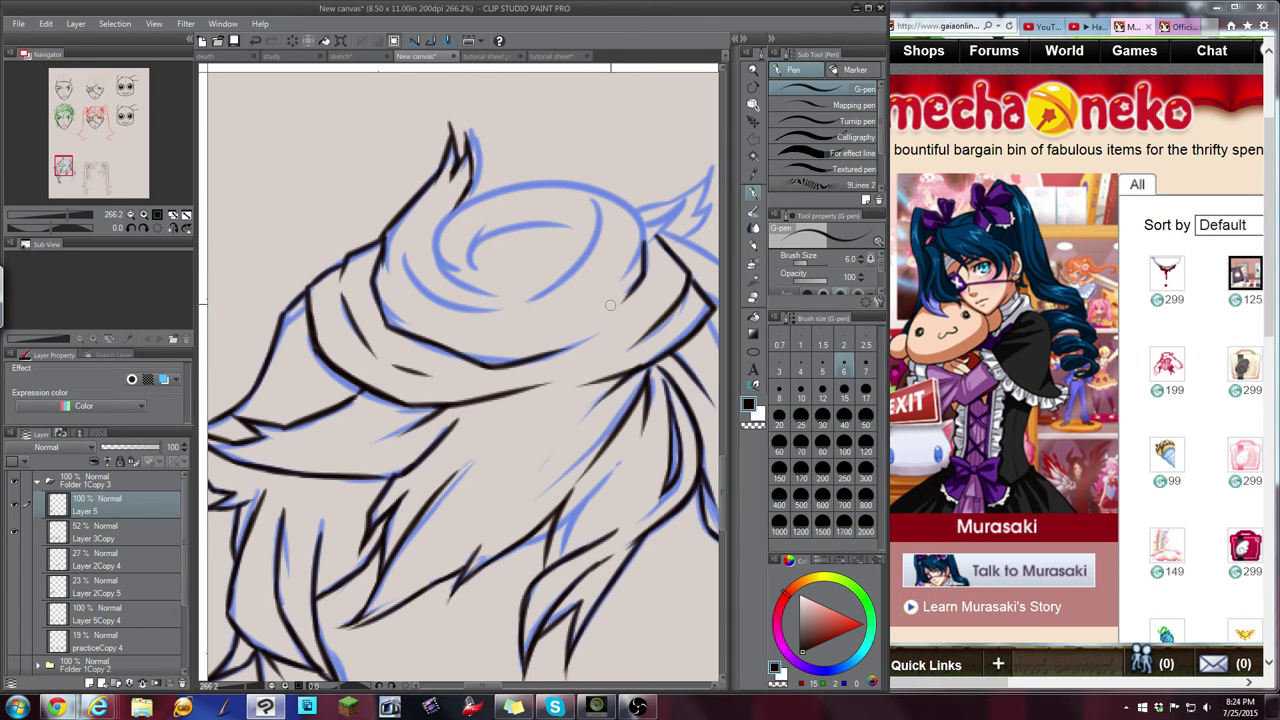
pyautogui.moveTo(633, 213)
pyautogui.mouseDown()
pyautogui.moveTo(646, 240)
pyautogui.moveTo(634, 274)
pyautogui.mouseUp()
# Ink the accent line inside the bun's middle coil and the curved strokes of its central swirl
pyautogui.moveTo(404, 258)
pyautogui.mouseDown()
pyautogui.moveTo(421, 290)
pyautogui.moveTo(499, 306)
pyautogui.mouseUp()
pyautogui.hotkey('ctrl', 'z')
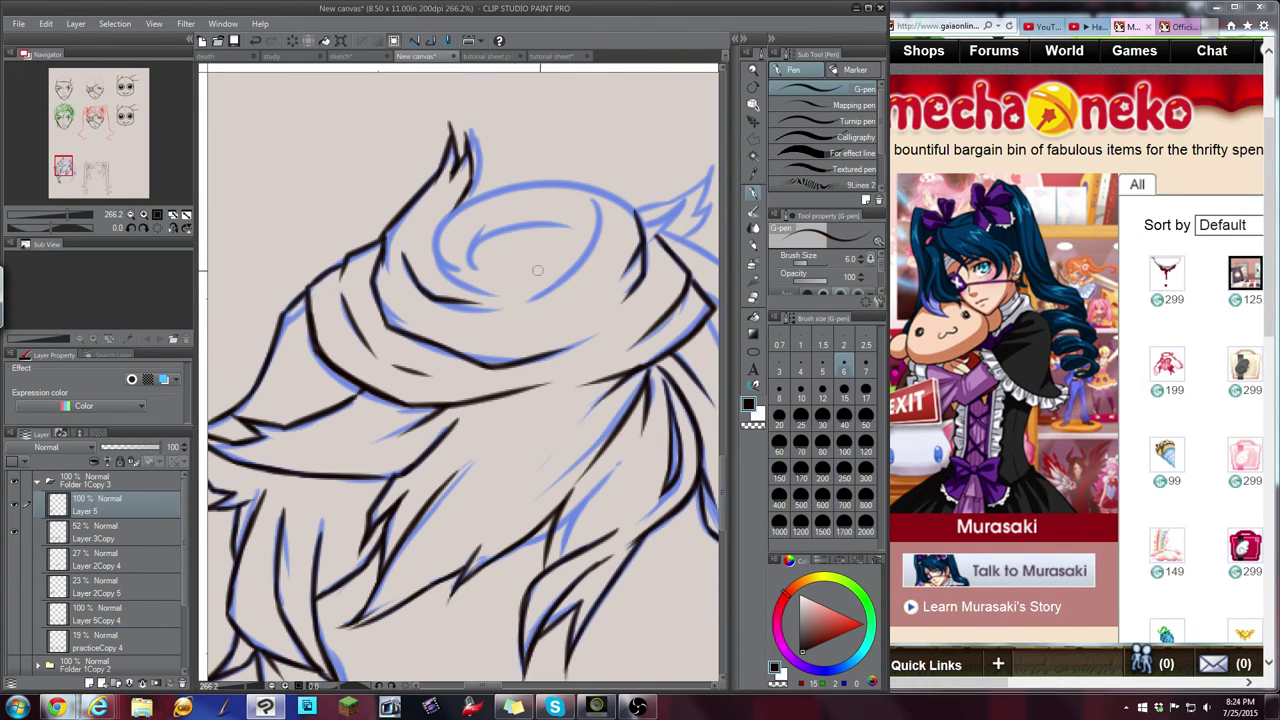
pyautogui.moveTo(591, 200)
pyautogui.mouseDown()
pyautogui.moveTo(604, 231)
pyautogui.moveTo(515, 308)
pyautogui.mouseUp()
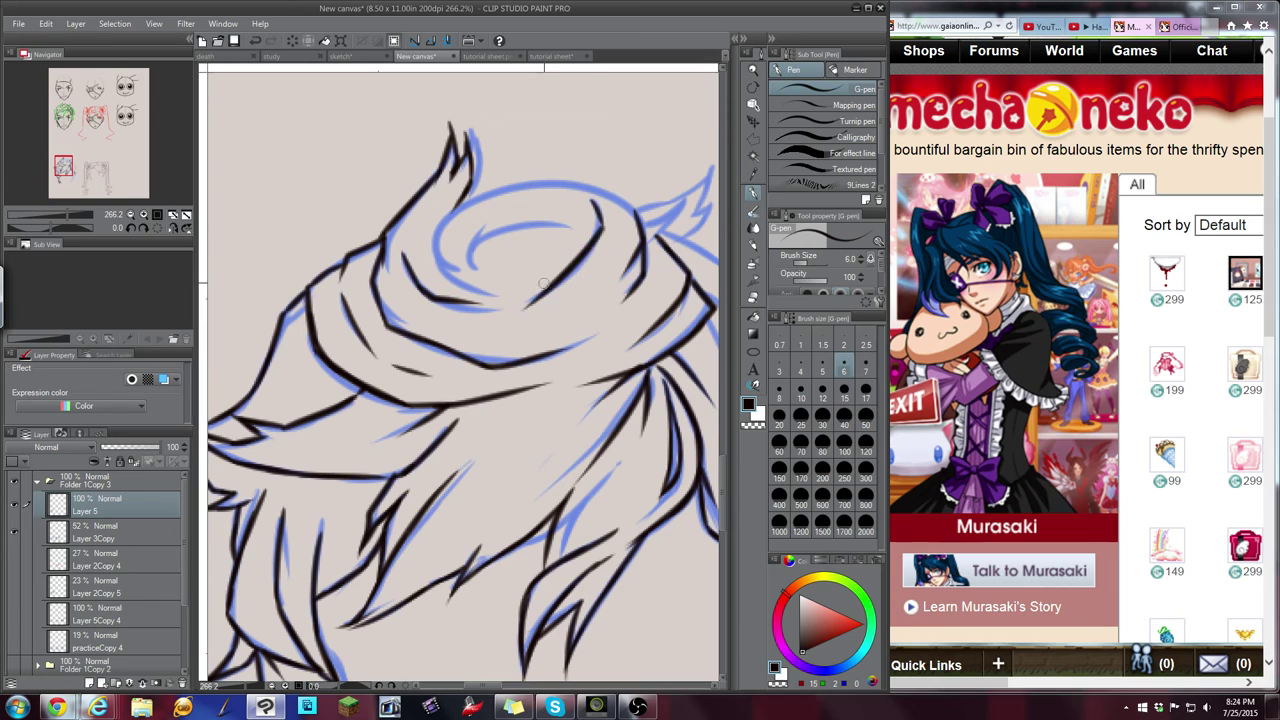
pyautogui.hotkey('ctrl', 'z')
pyautogui.moveTo(603, 228); pyautogui.dragTo(494, 287)
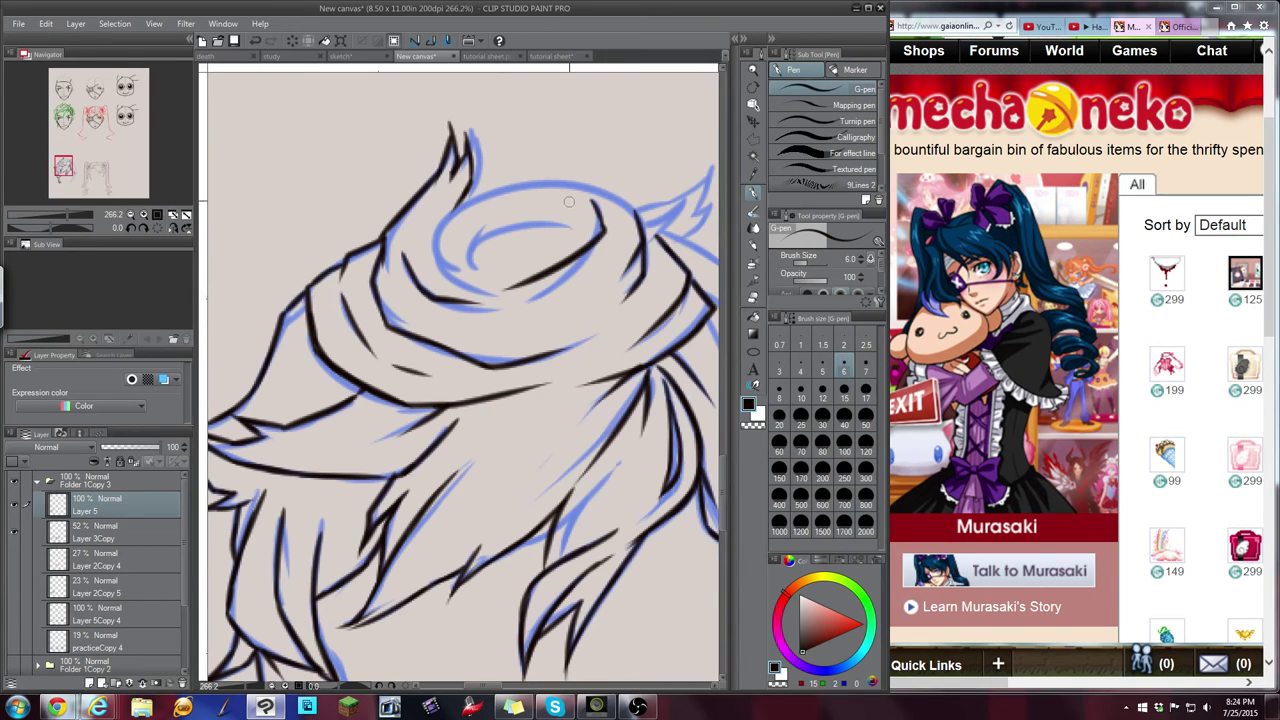
pyautogui.hotkey('ctrl', 'z')
pyautogui.moveTo(600, 212)
pyautogui.mouseDown()
pyautogui.moveTo(603, 236)
pyautogui.moveTo(508, 290)
pyautogui.moveTo(488, 222)
pyautogui.moveTo(600, 222)
pyautogui.mouseUp()
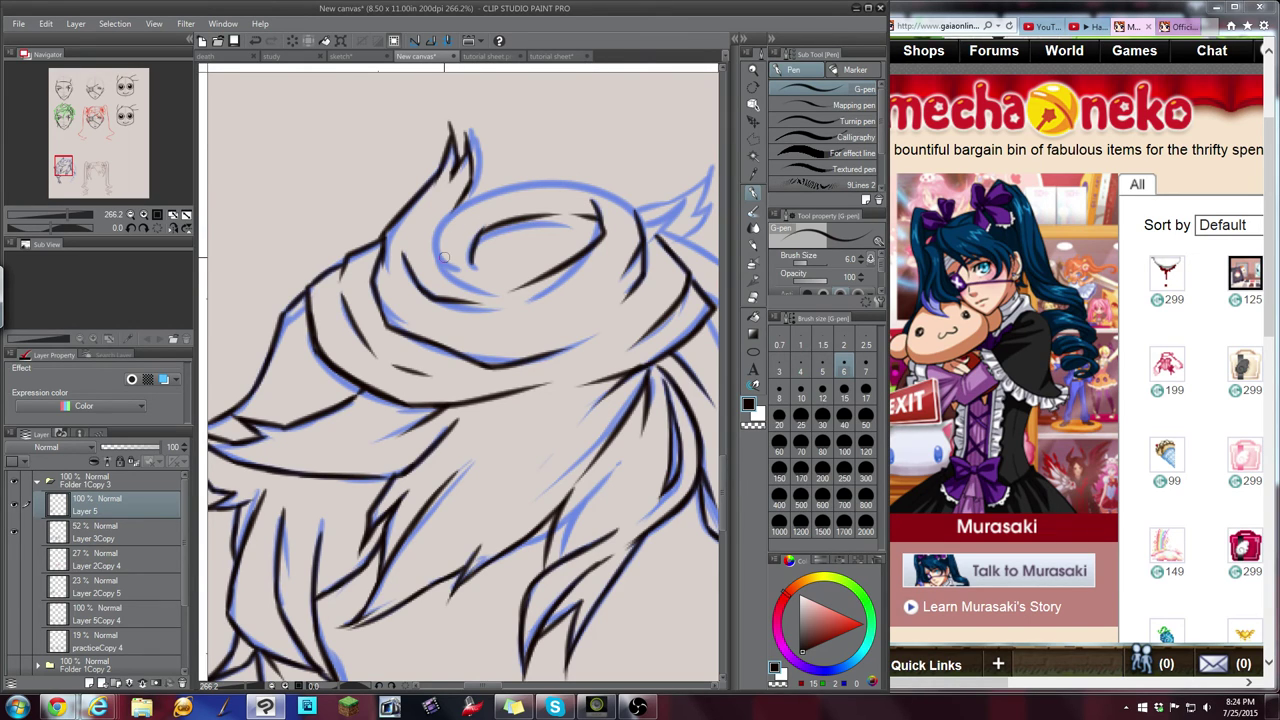
# Ink the left curve around the bun's central swirl and the arched top edge of the bun
pyautogui.moveTo(441, 257)
pyautogui.mouseDown()
pyautogui.moveTo(498, 291)
pyautogui.moveTo(438, 216)
pyautogui.moveTo(510, 183)
pyautogui.moveTo(614, 168)
pyautogui.mouseUp()
pyautogui.hotkey('ctrl', 'z')
pyautogui.hotkey('ctrl', 'z')
pyautogui.hotkey('ctrl', 'z')
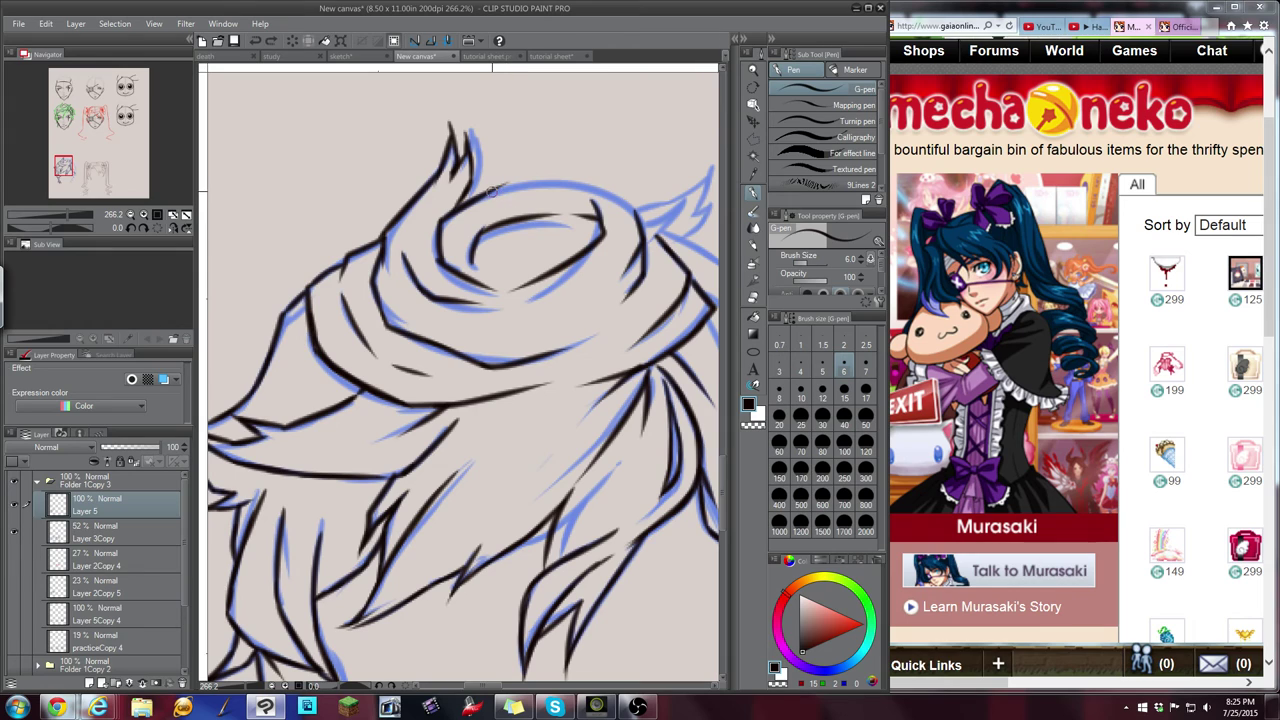
pyautogui.moveTo(492, 190)
pyautogui.mouseDown()
pyautogui.moveTo(552, 175)
pyautogui.moveTo(542, 170)
pyautogui.moveTo(631, 186)
pyautogui.moveTo(558, 181)
pyautogui.moveTo(640, 210)
pyautogui.mouseUp()
pyautogui.hotkey('ctrl', 'z')
pyautogui.hotkey('ctrl', 'z')
pyautogui.hotkey('ctrl', 'z')
# Ink the spiky tuft on the bun's right and the long outer hair contour descending from it
pyautogui.moveTo(63, 166); pyautogui.dragTo(66, 168)
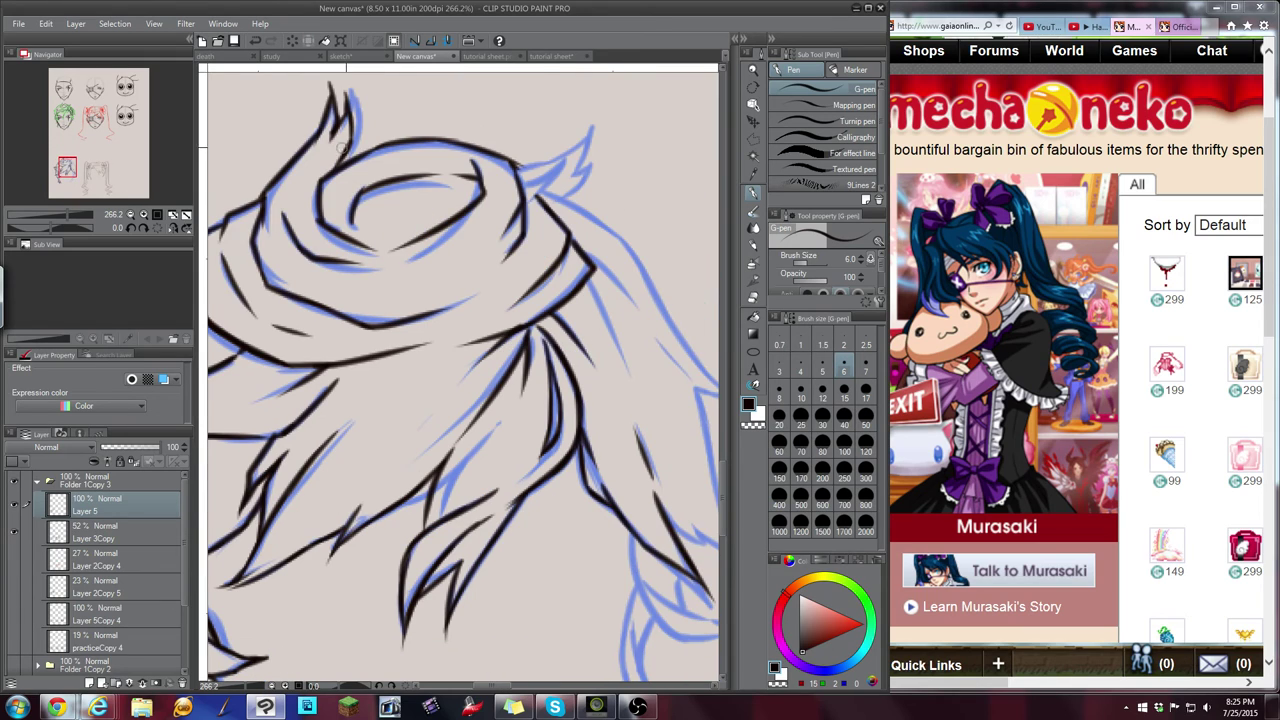
pyautogui.moveTo(519, 183)
pyautogui.mouseDown()
pyautogui.moveTo(557, 159)
pyautogui.moveTo(516, 166)
pyautogui.moveTo(556, 155)
pyautogui.moveTo(580, 123)
pyautogui.moveTo(565, 169)
pyautogui.mouseUp()
pyautogui.moveTo(565, 169)
pyautogui.mouseDown()
pyautogui.moveTo(597, 166)
pyautogui.moveTo(570, 188)
pyautogui.moveTo(648, 238)
pyautogui.mouseUp()
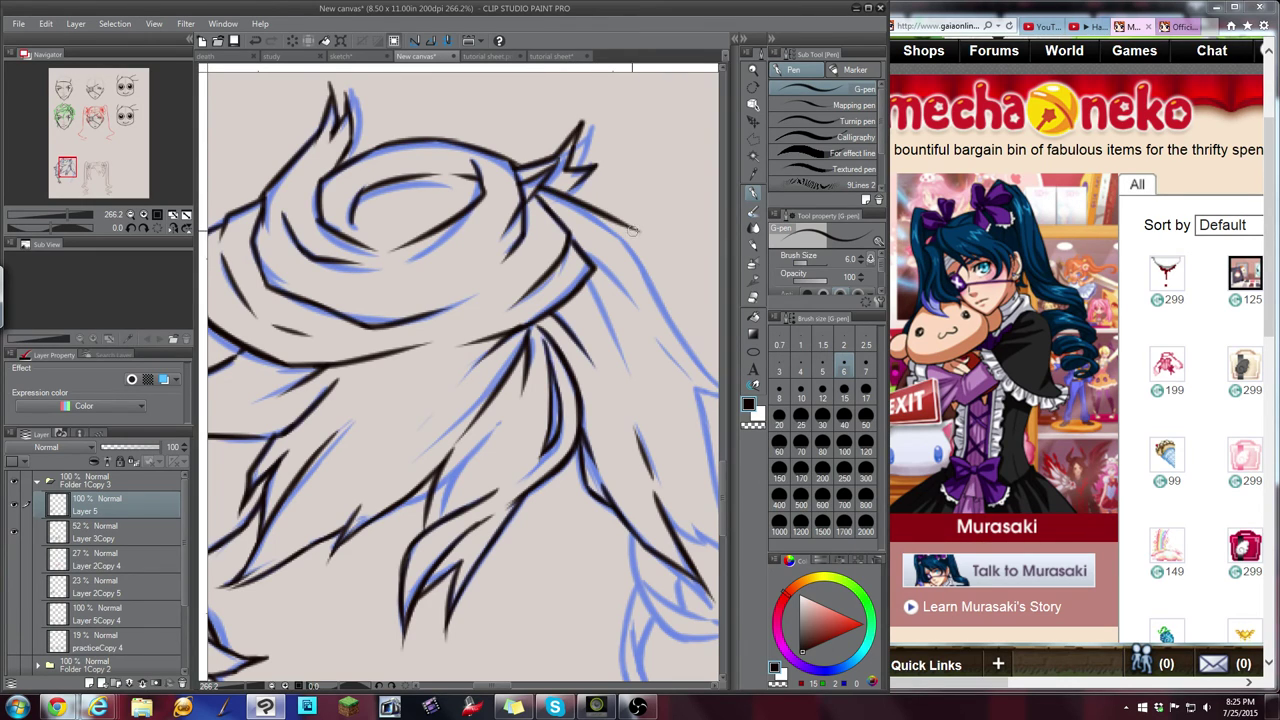
pyautogui.hotkey('ctrl', 'z')
pyautogui.moveTo(537, 186)
pyautogui.mouseDown()
pyautogui.moveTo(630, 240)
pyautogui.moveTo(716, 376)
pyautogui.mouseUp()
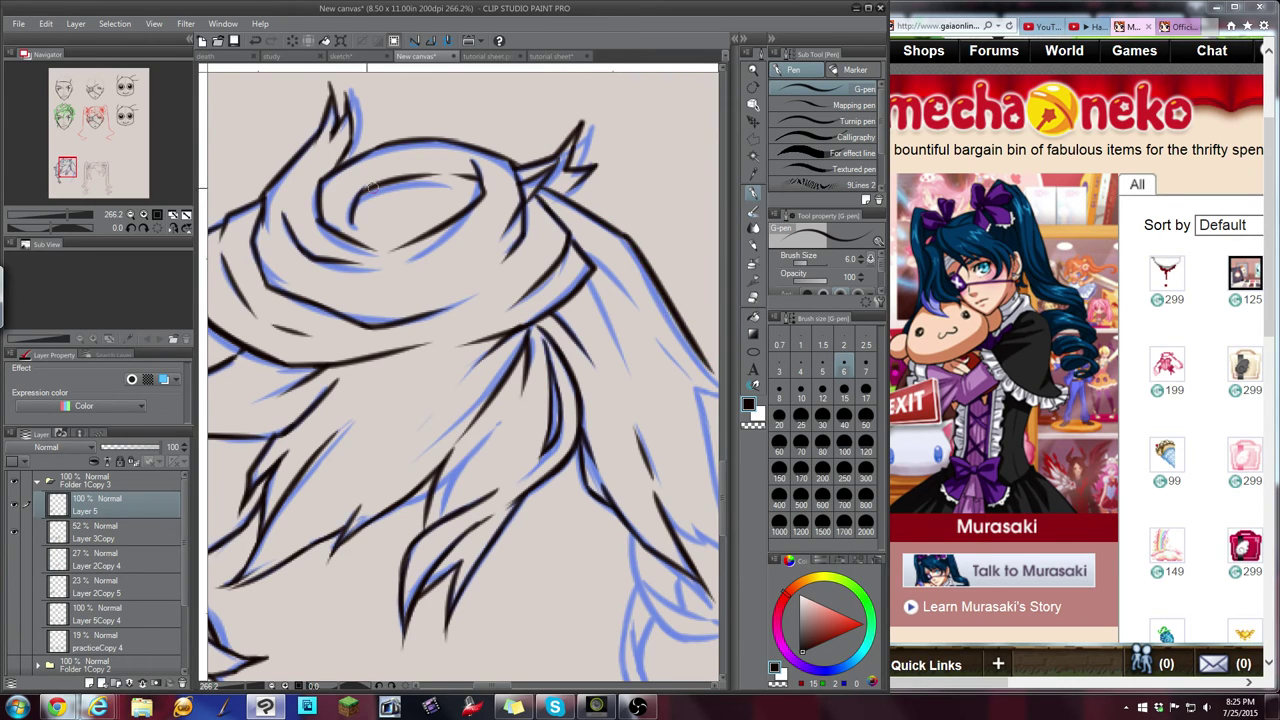
# Ink the remaining outer contour of the male head's right-hand hair lock, including its jagged pointed tips and inner accent strokes
pyautogui.click(73, 169)
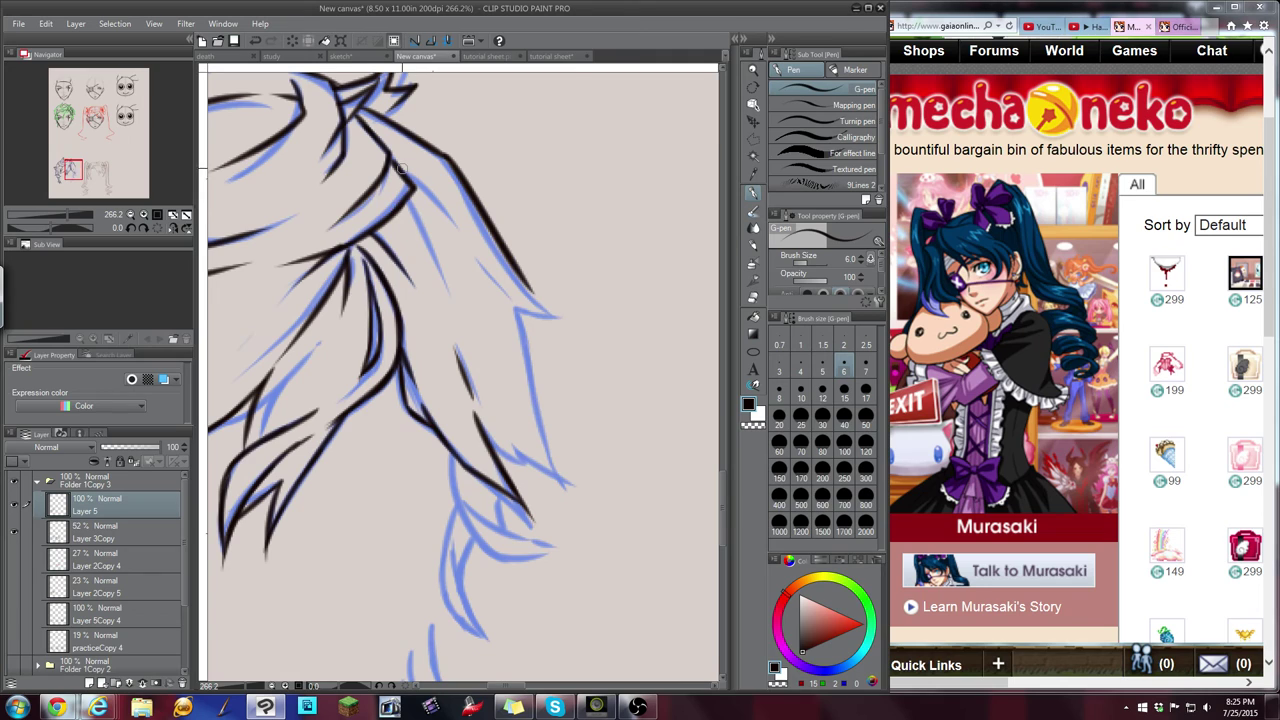
pyautogui.moveTo(402, 169)
pyautogui.mouseDown()
pyautogui.moveTo(451, 224)
pyautogui.moveTo(412, 215)
pyautogui.moveTo(453, 281)
pyautogui.moveTo(483, 267)
pyautogui.moveTo(526, 280)
pyautogui.moveTo(515, 265)
pyautogui.moveTo(551, 312)
pyautogui.moveTo(521, 331)
pyautogui.moveTo(561, 484)
pyautogui.mouseUp()
pyautogui.moveTo(507, 432); pyautogui.dragTo(563, 488)
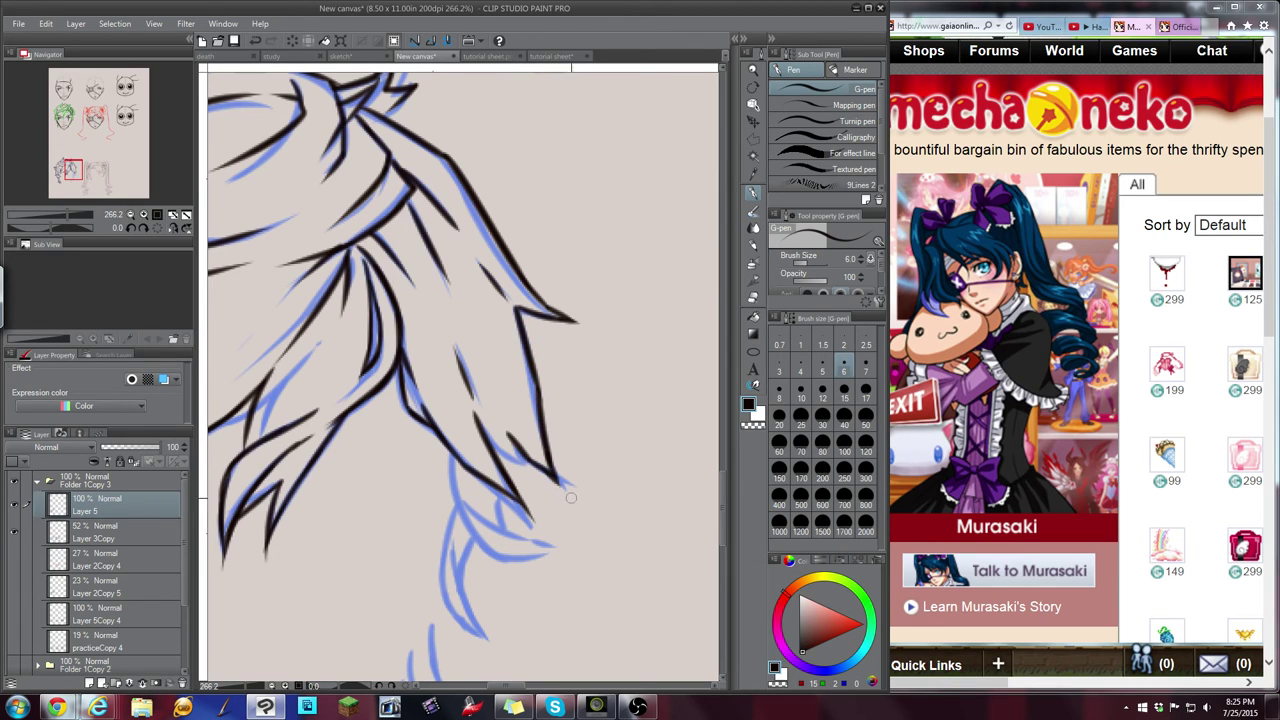
pyautogui.moveTo(515, 446)
pyautogui.mouseDown()
pyautogui.moveTo(536, 483)
pyautogui.moveTo(494, 447)
pyautogui.moveTo(542, 483)
pyautogui.moveTo(506, 462)
pyautogui.moveTo(494, 514)
pyautogui.mouseUp()
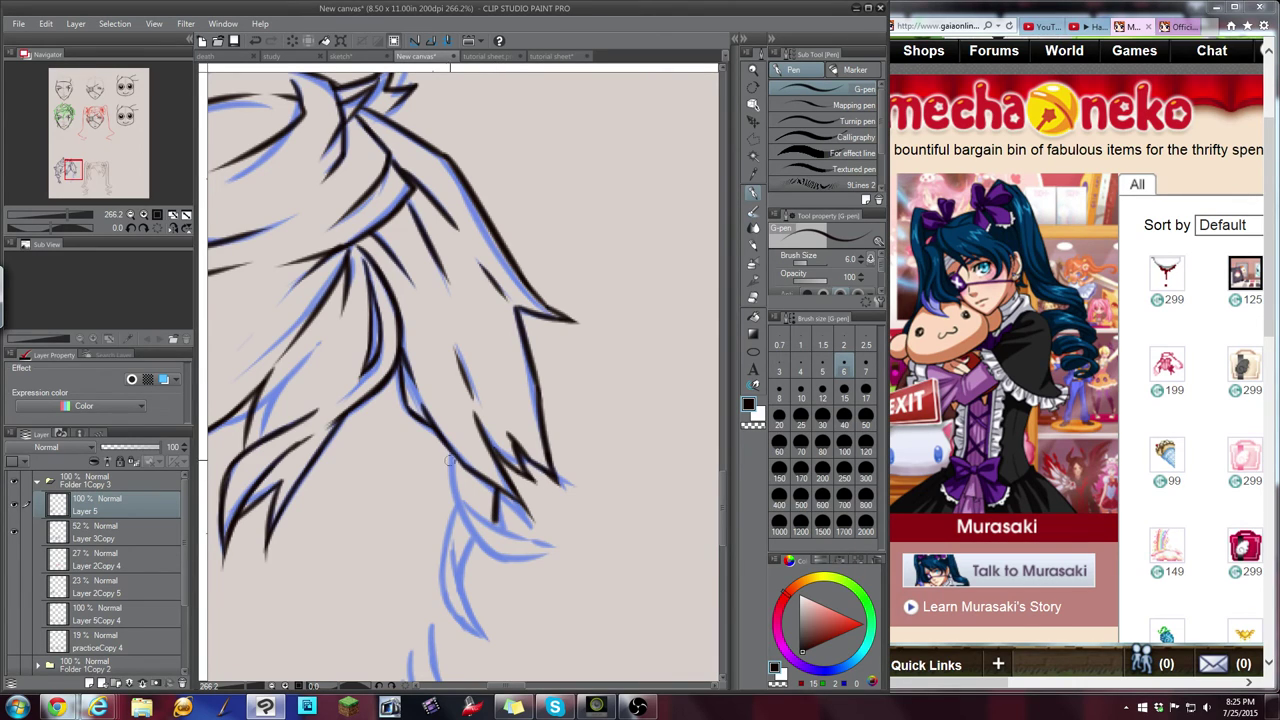
# Ink the small outward-flicking strand beneath the right-hand lock, drawing its lower and upper curved edges to a point
pyautogui.moveTo(450, 460)
pyautogui.mouseDown()
pyautogui.moveTo(453, 508)
pyautogui.moveTo(492, 558)
pyautogui.moveTo(558, 549)
pyautogui.mouseUp()
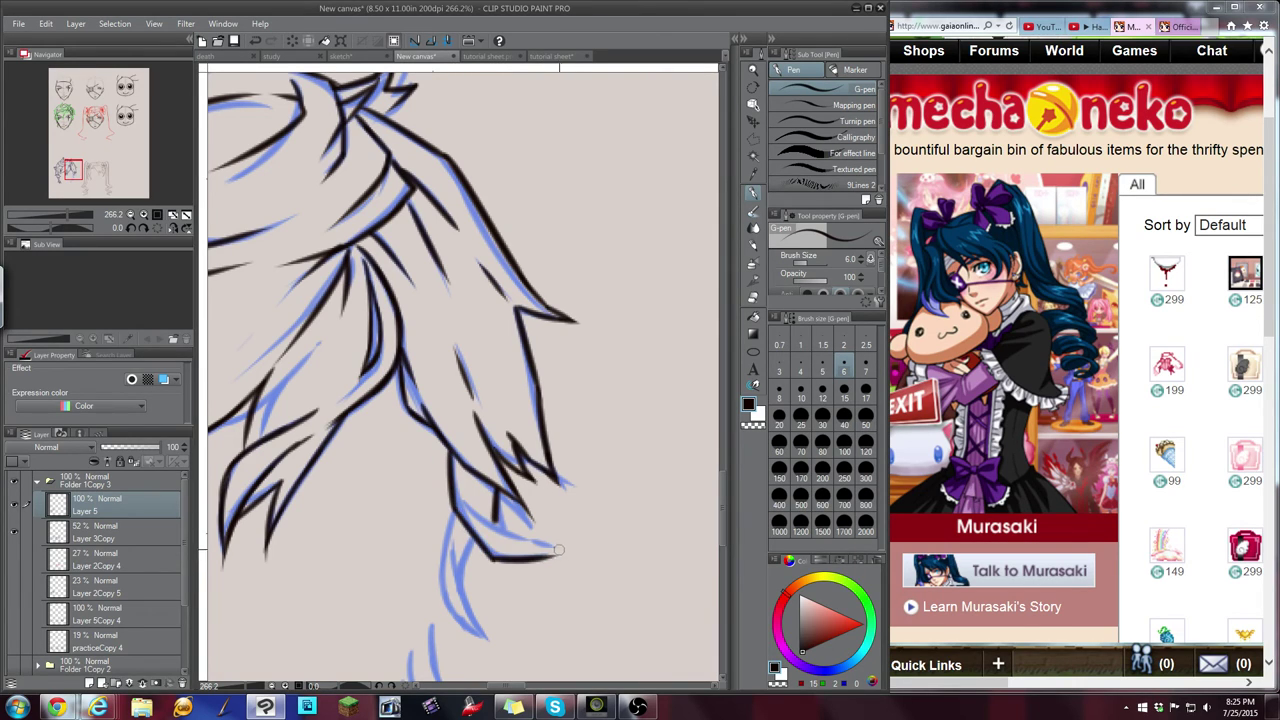
pyautogui.moveTo(466, 510); pyautogui.dragTo(558, 545)
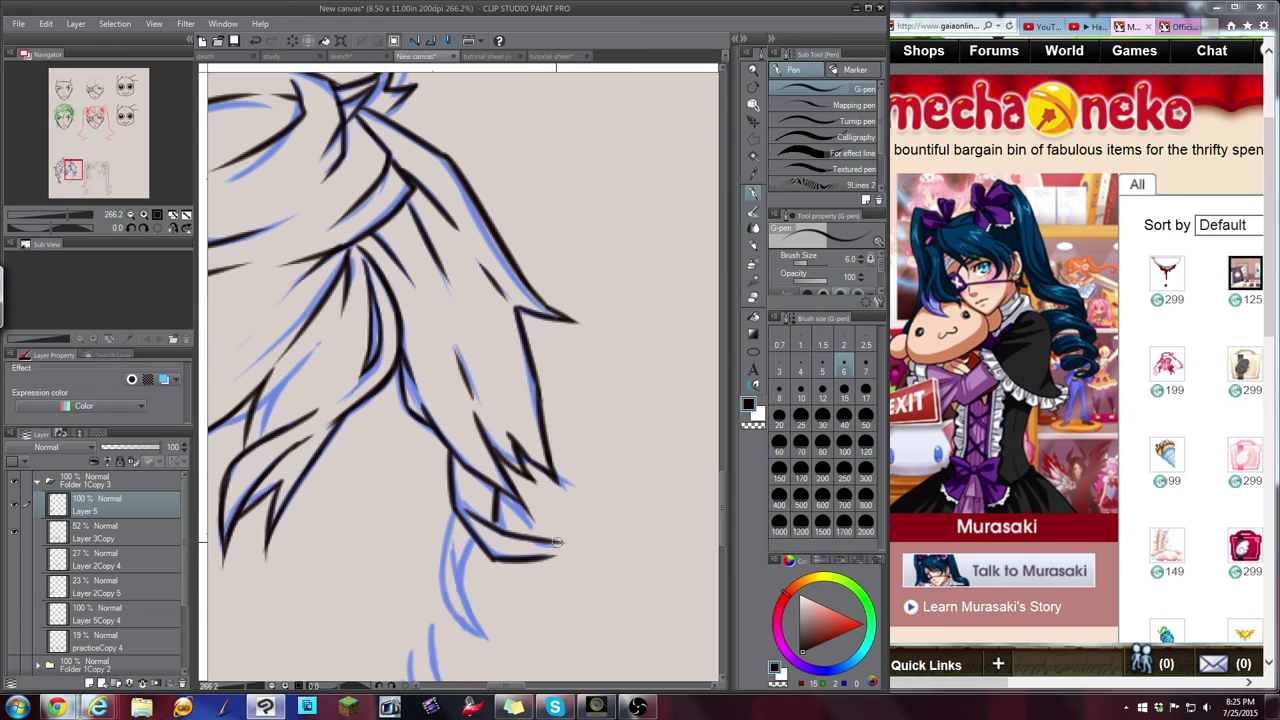
pyautogui.hotkey('ctrl', 'z')
pyautogui.moveTo(466, 509)
pyautogui.mouseDown()
pyautogui.moveTo(526, 542)
pyautogui.moveTo(576, 549)
pyautogui.mouseUp()
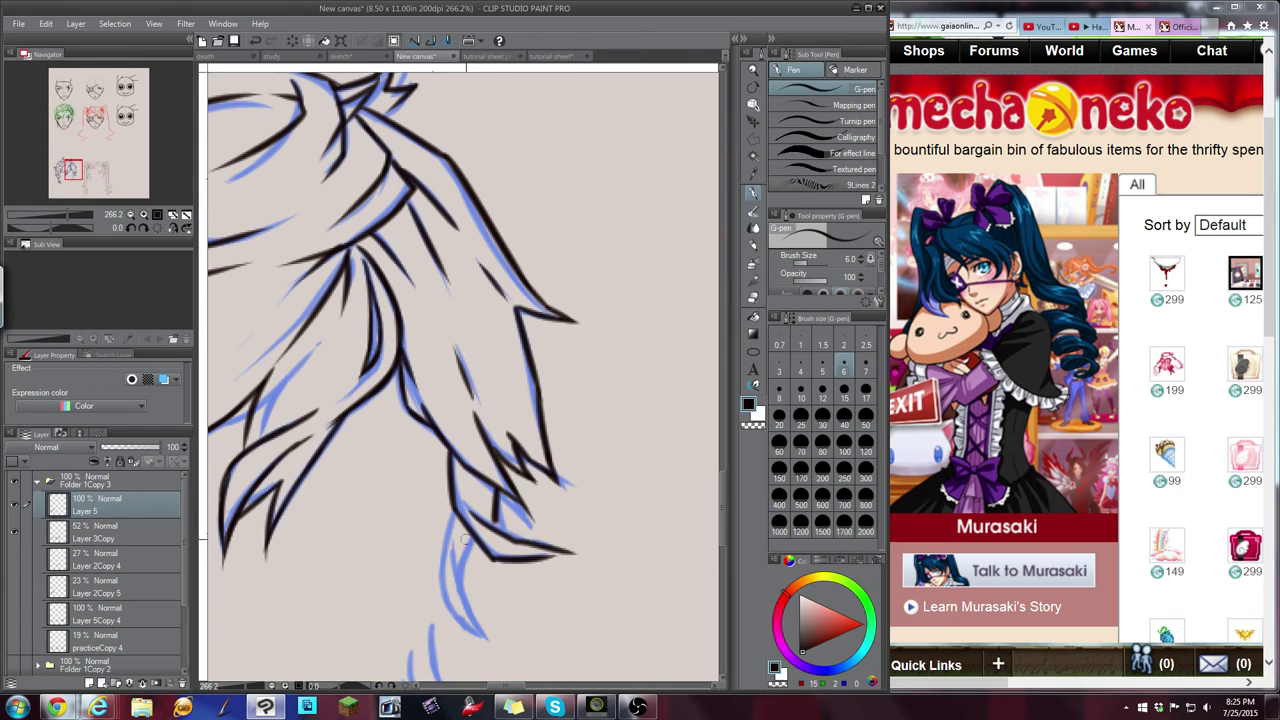
# Ink the narrow downward-curving strand below the flicked one, with both edges meeting at a pointed tip
pyautogui.moveTo(472, 537); pyautogui.dragTo(460, 573)
pyautogui.moveTo(452, 508)
pyautogui.mouseDown()
pyautogui.moveTo(443, 577)
pyautogui.moveTo(461, 628)
pyautogui.moveTo(457, 612)
pyautogui.moveTo(487, 640)
pyautogui.mouseUp()
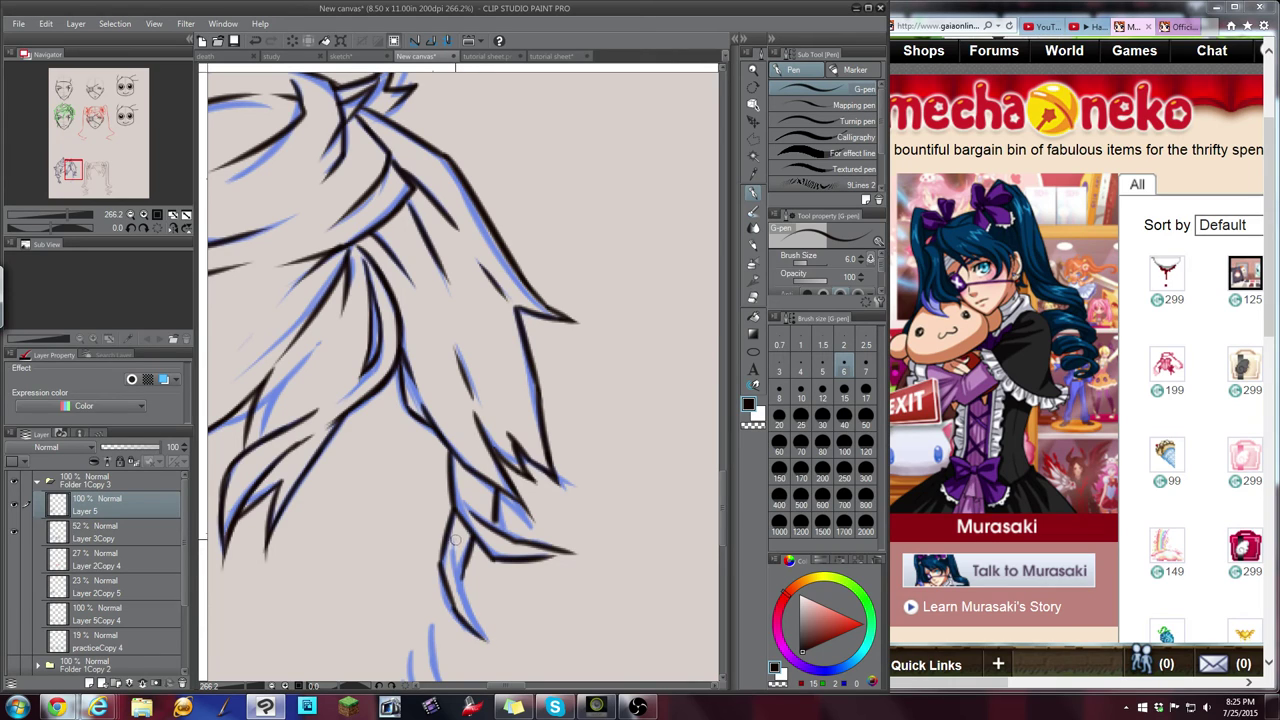
pyautogui.moveTo(455, 540)
pyautogui.mouseDown()
pyautogui.moveTo(456, 588)
pyautogui.moveTo(484, 643)
pyautogui.mouseUp()
pyautogui.moveTo(468, 550); pyautogui.dragTo(459, 580)
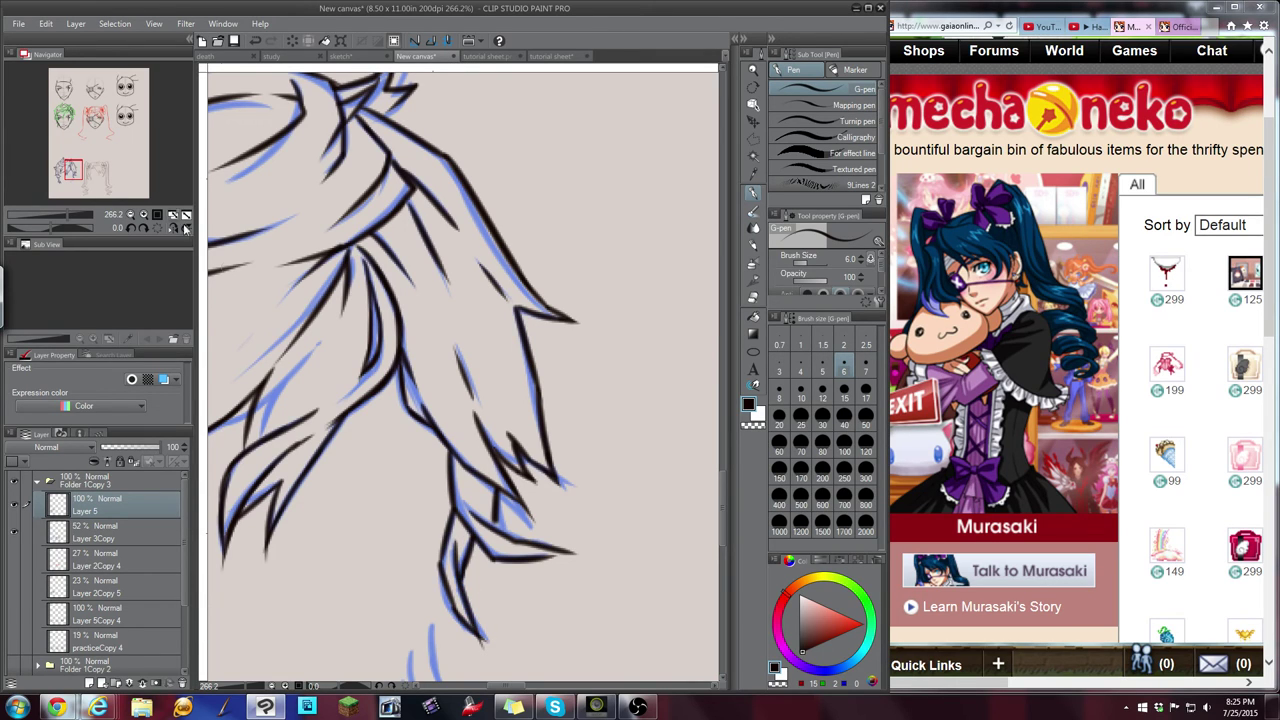
# Show the face line art on Layer 5Copy 4 and ink the small hair tips along the right side of the jaw
pyautogui.moveTo(72, 169); pyautogui.dragTo(72, 177)
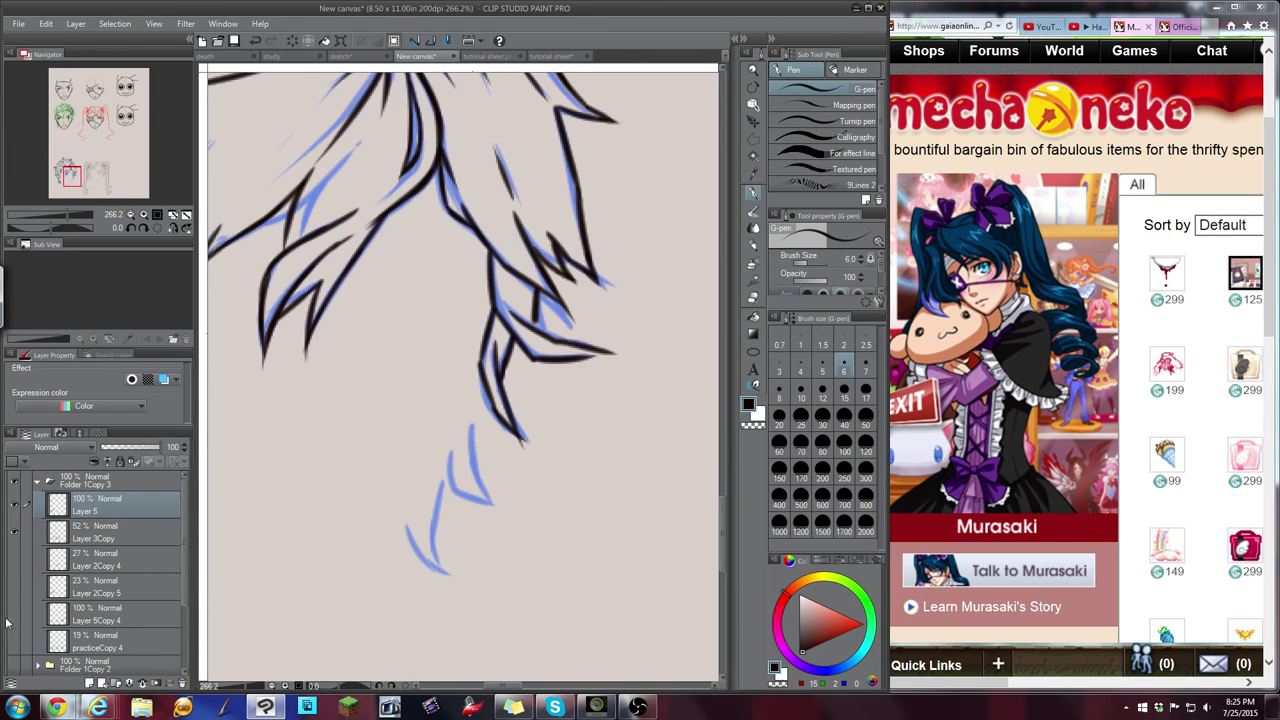
pyautogui.click(14, 614)
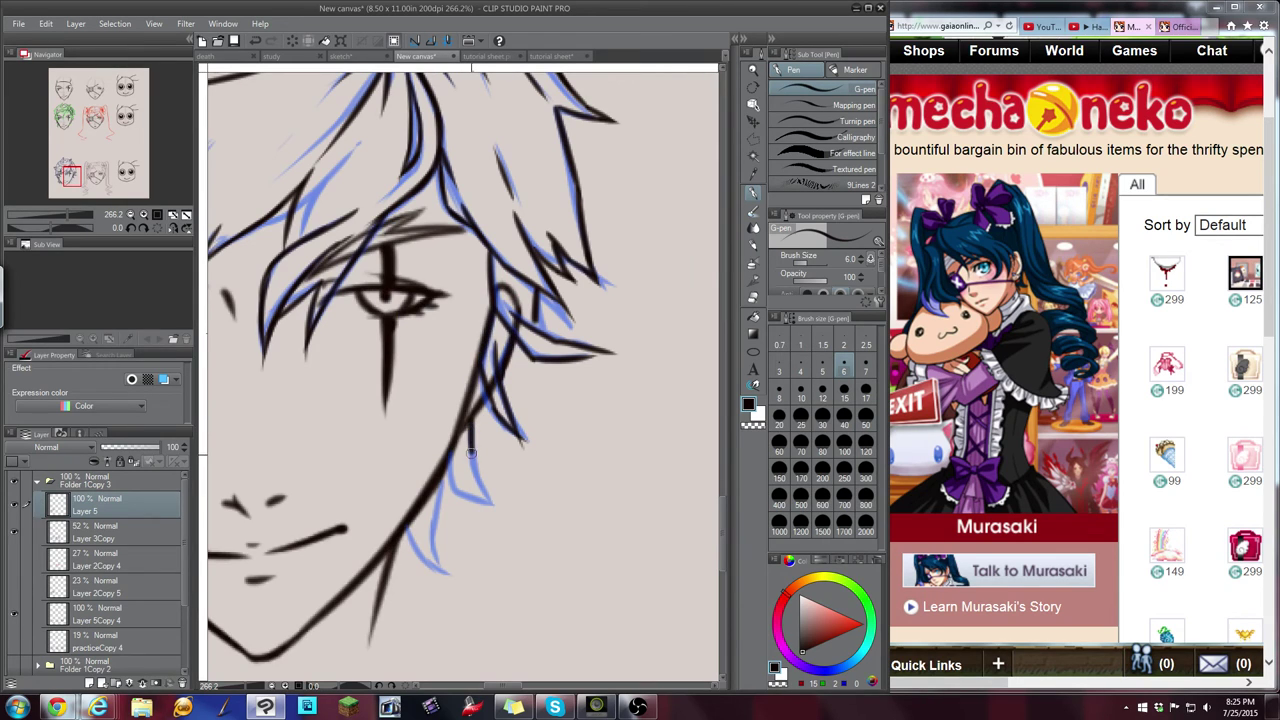
pyautogui.moveTo(471, 453)
pyautogui.mouseDown()
pyautogui.moveTo(476, 492)
pyautogui.moveTo(452, 488)
pyautogui.moveTo(492, 503)
pyautogui.moveTo(436, 522)
pyautogui.moveTo(428, 560)
pyautogui.moveTo(450, 585)
pyautogui.mouseUp()
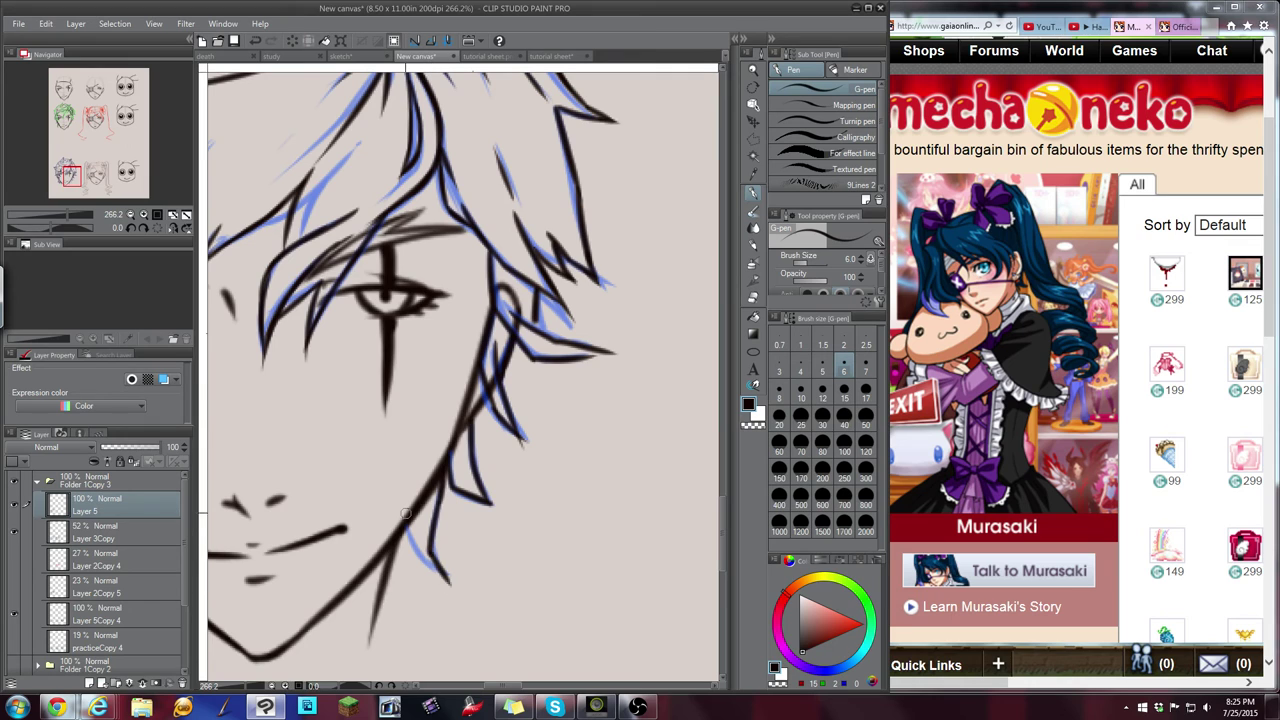
pyautogui.moveTo(405, 523); pyautogui.dragTo(446, 582)
# On Layer 5Copy 4, erase the ear lines overlapped by the hair on the right side of the face with the hard eraser
pyautogui.moveTo(76, 170); pyautogui.dragTo(73, 168)
pyautogui.scroll(-3, 494, 378)
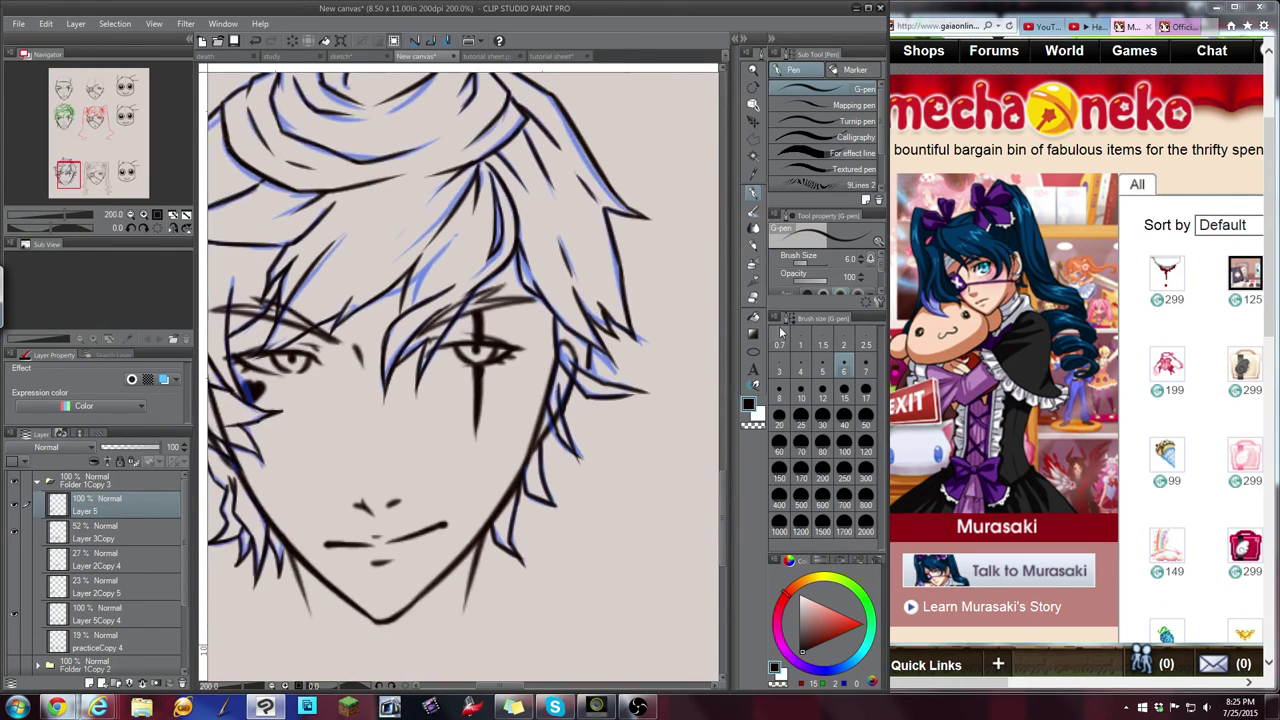
pyautogui.click(753, 297)
pyautogui.click(110, 614)
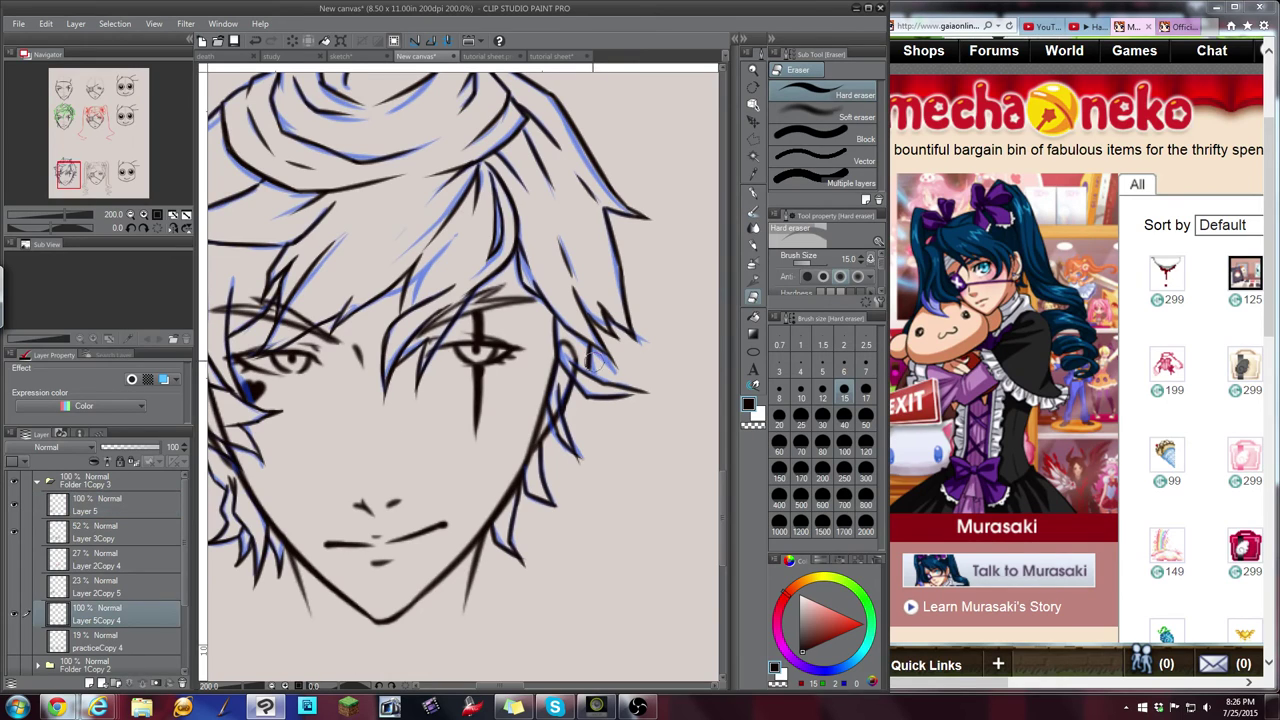
pyautogui.moveTo(561, 407)
pyautogui.mouseDown()
pyautogui.moveTo(555, 425)
pyautogui.moveTo(564, 402)
pyautogui.mouseUp()
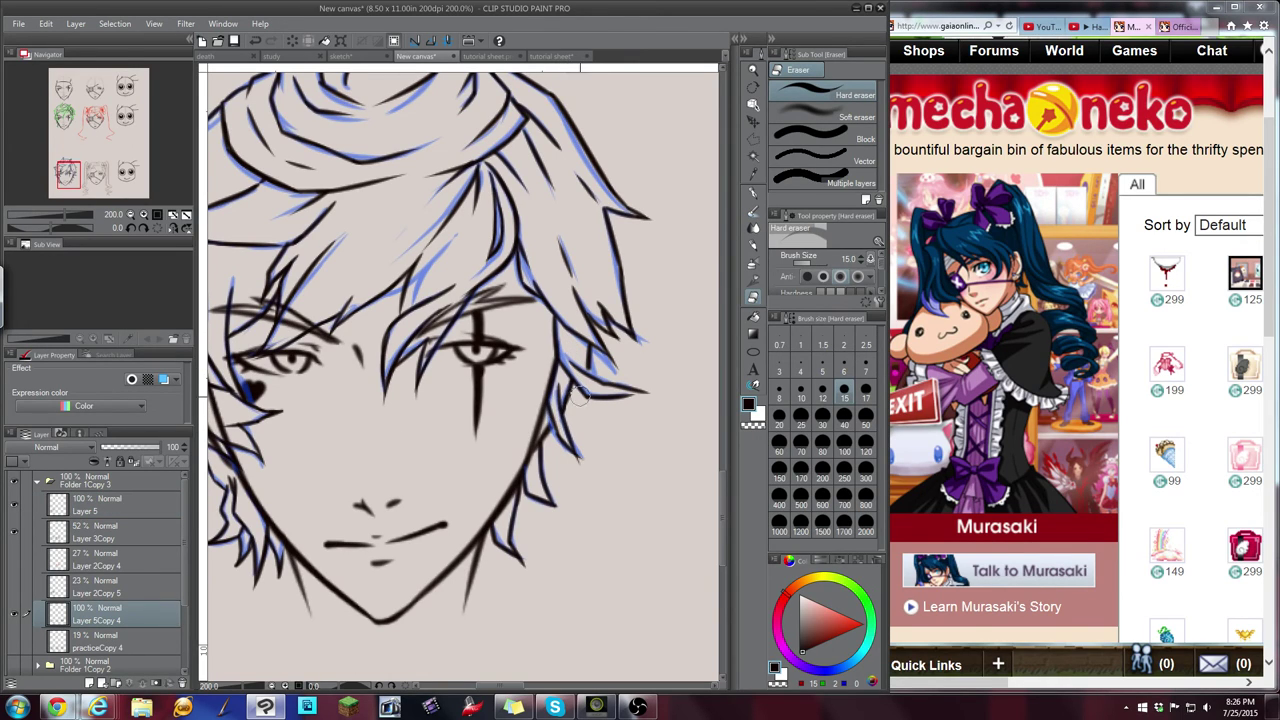
# Erase the parts of both eyebrows that run beneath the inked fringe strands
pyautogui.moveTo(70, 173); pyautogui.dragTo(67, 174)
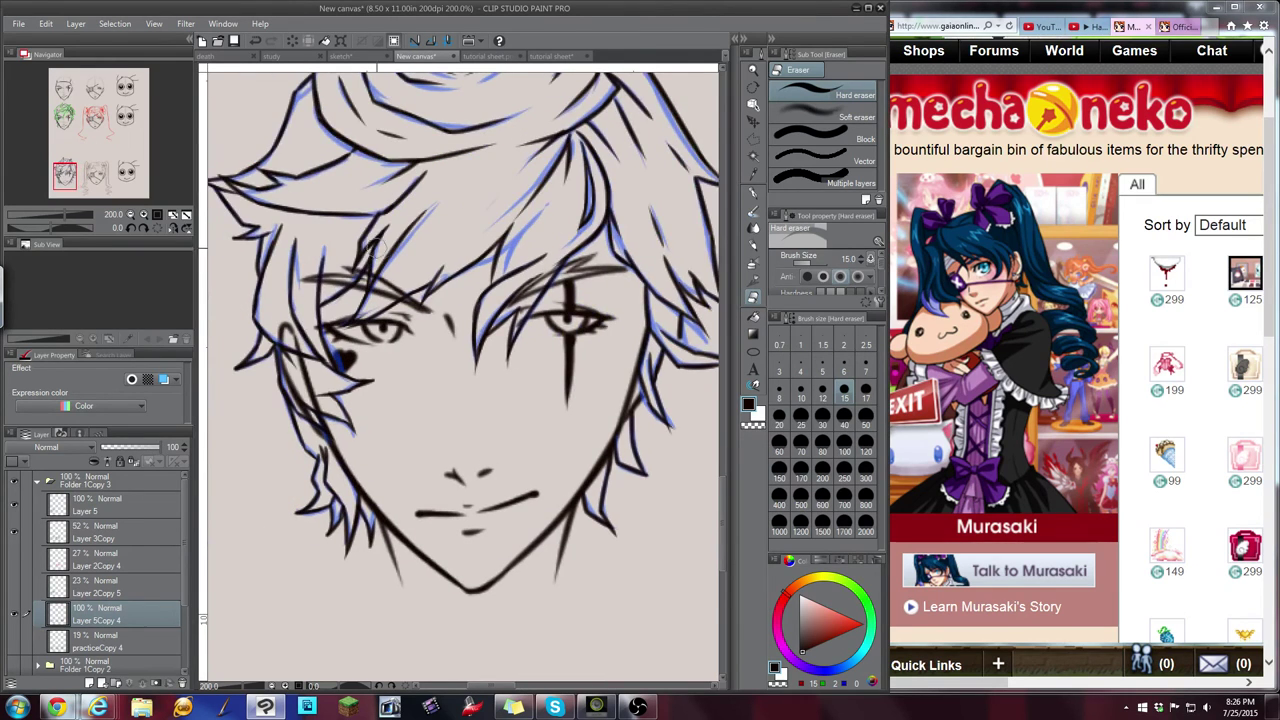
pyautogui.moveTo(394, 272)
pyautogui.mouseDown()
pyautogui.moveTo(380, 289)
pyautogui.moveTo(395, 287)
pyautogui.moveTo(389, 297)
pyautogui.mouseUp()
pyautogui.moveTo(539, 269); pyautogui.dragTo(509, 303)
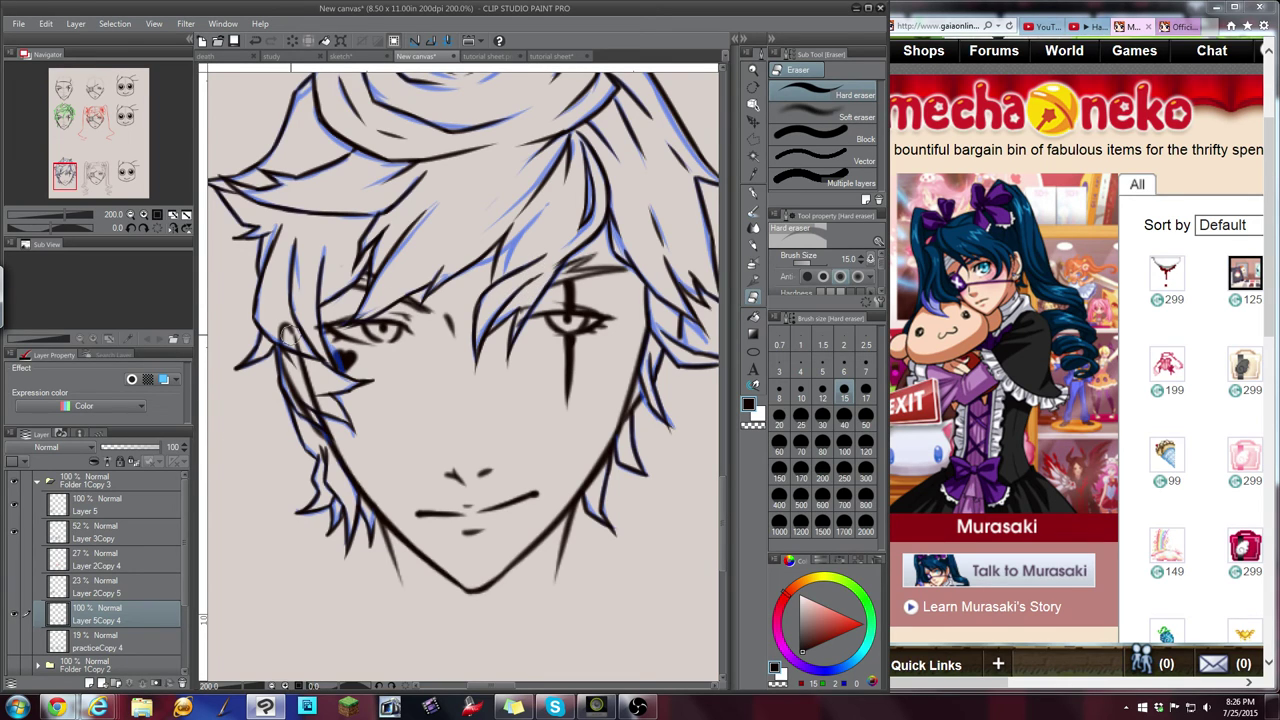
# Erase the ear and face lines under the left side hair, hiding the Layer 3Copy sketch to check the overlaps
pyautogui.moveTo(285, 330)
pyautogui.mouseDown()
pyautogui.moveTo(284, 316)
pyautogui.moveTo(296, 365)
pyautogui.moveTo(332, 404)
pyautogui.mouseUp()
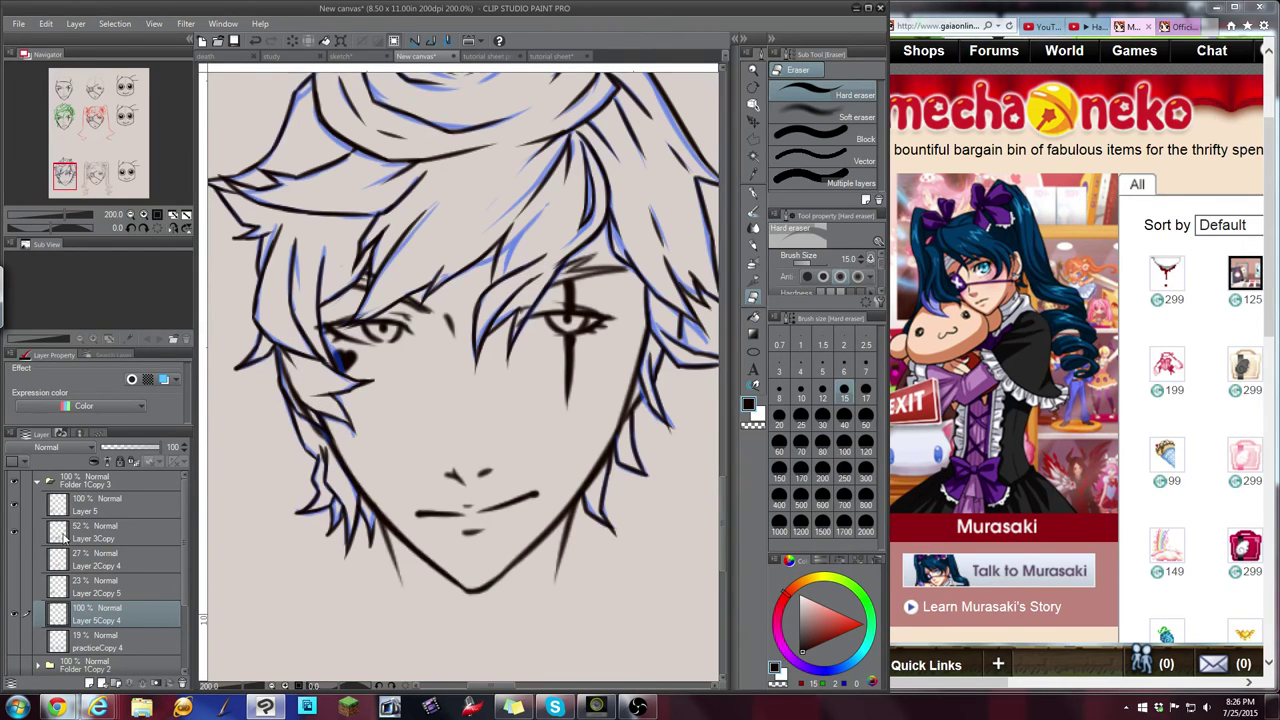
pyautogui.click(15, 535)
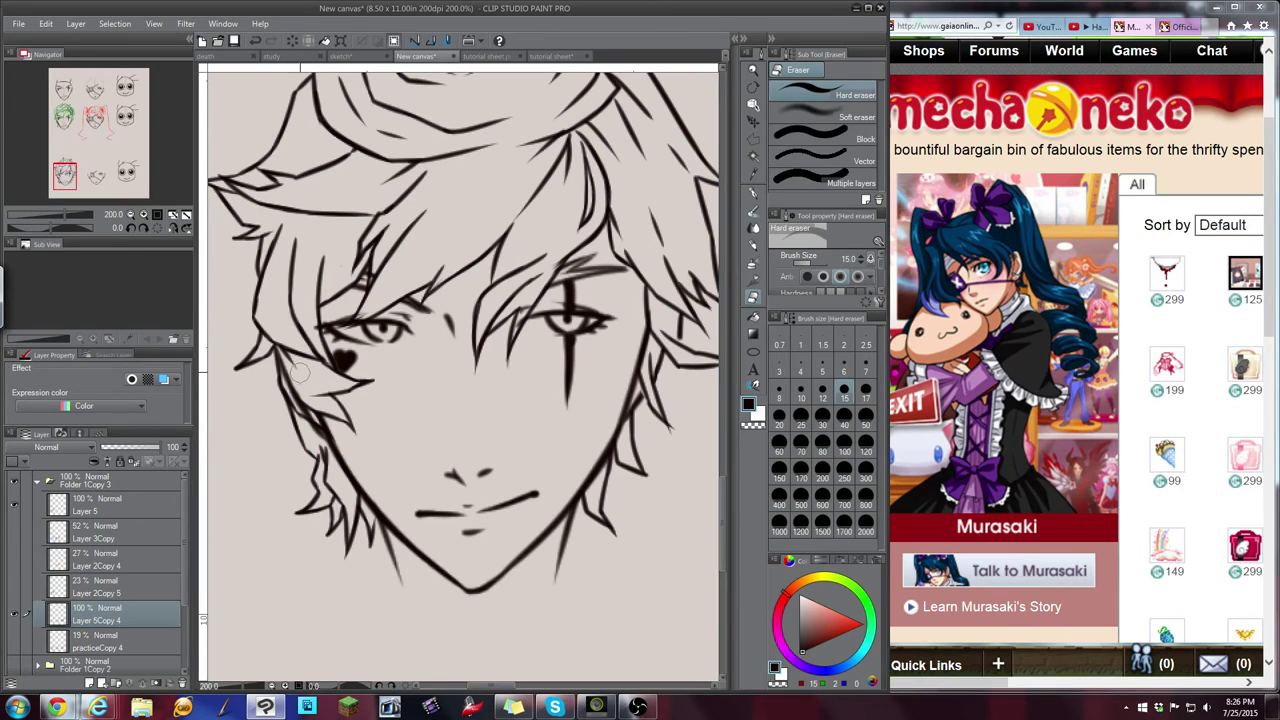
pyautogui.moveTo(298, 376)
pyautogui.mouseDown()
pyautogui.moveTo(288, 382)
pyautogui.moveTo(316, 446)
pyautogui.moveTo(292, 409)
pyautogui.mouseUp()
# Review the cleaned male head alongside the other bottom-row heads and return to the G-pen
pyautogui.click(130, 215)
pyautogui.click(130, 215)
pyautogui.click(130, 215)
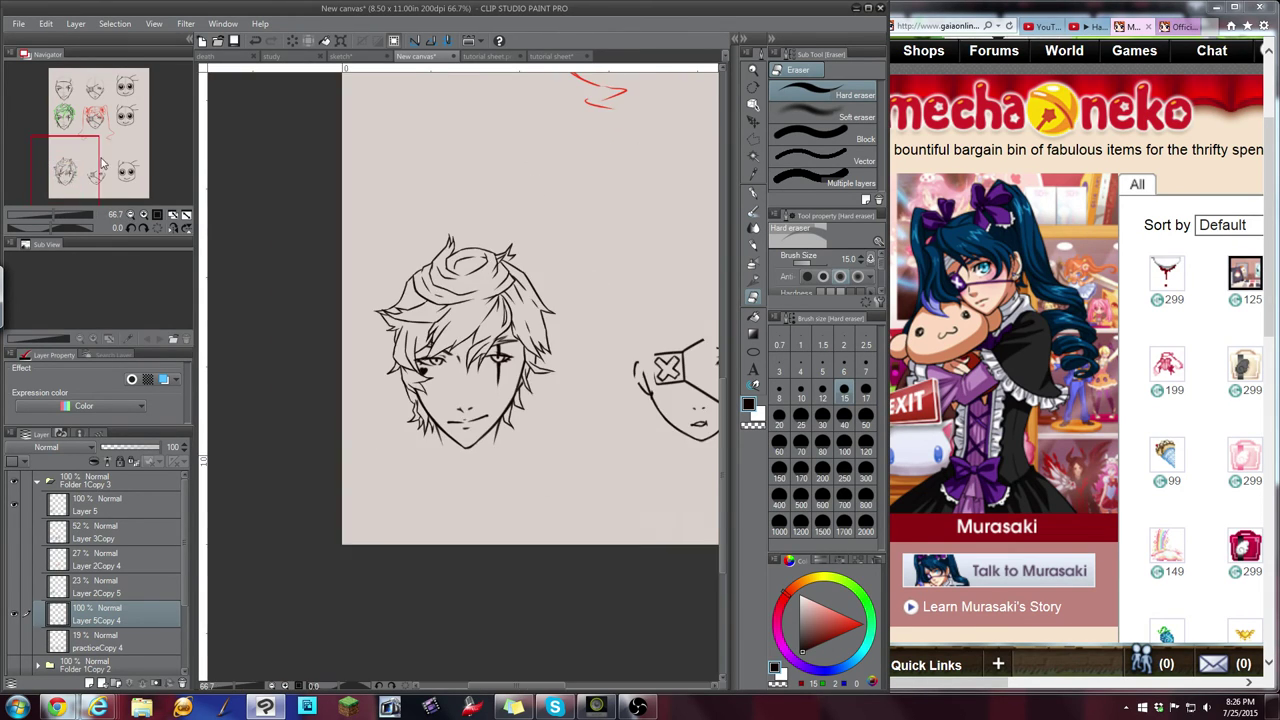
pyautogui.moveTo(103, 155); pyautogui.dragTo(78, 160)
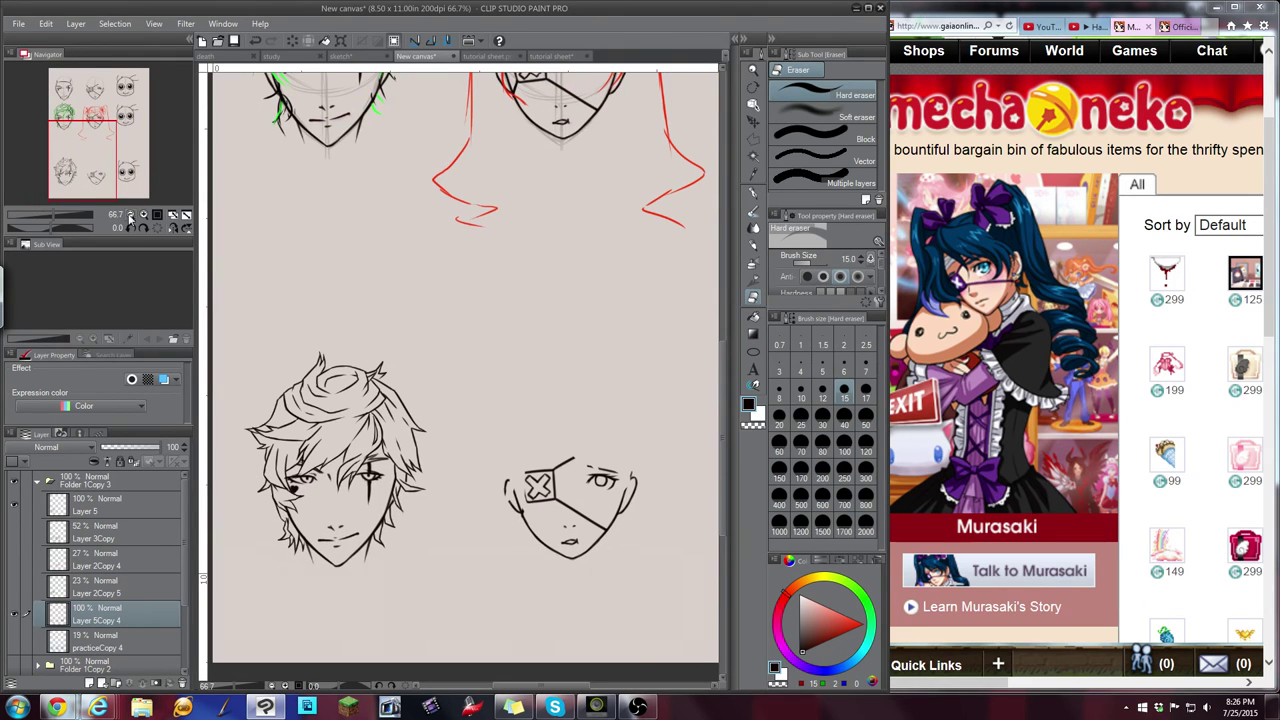
pyautogui.click(128, 215)
pyautogui.click(753, 192)
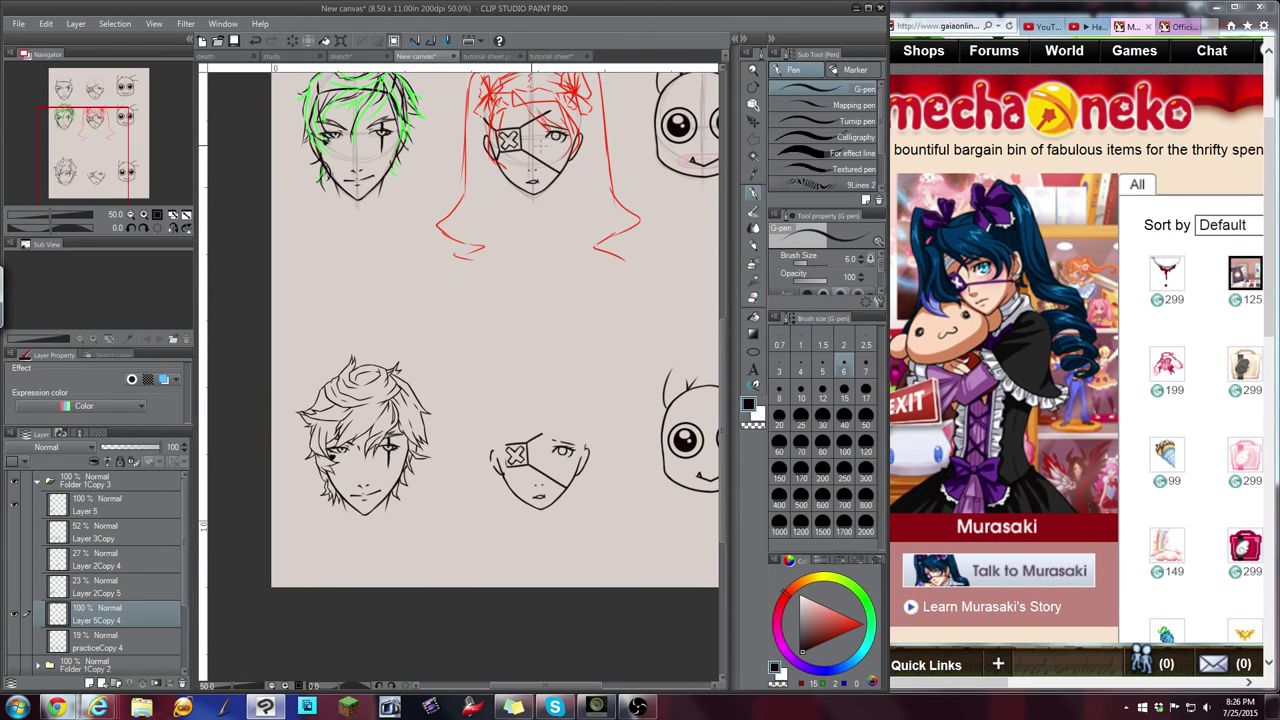
pyautogui.moveTo(80, 160); pyautogui.dragTo(86, 163)
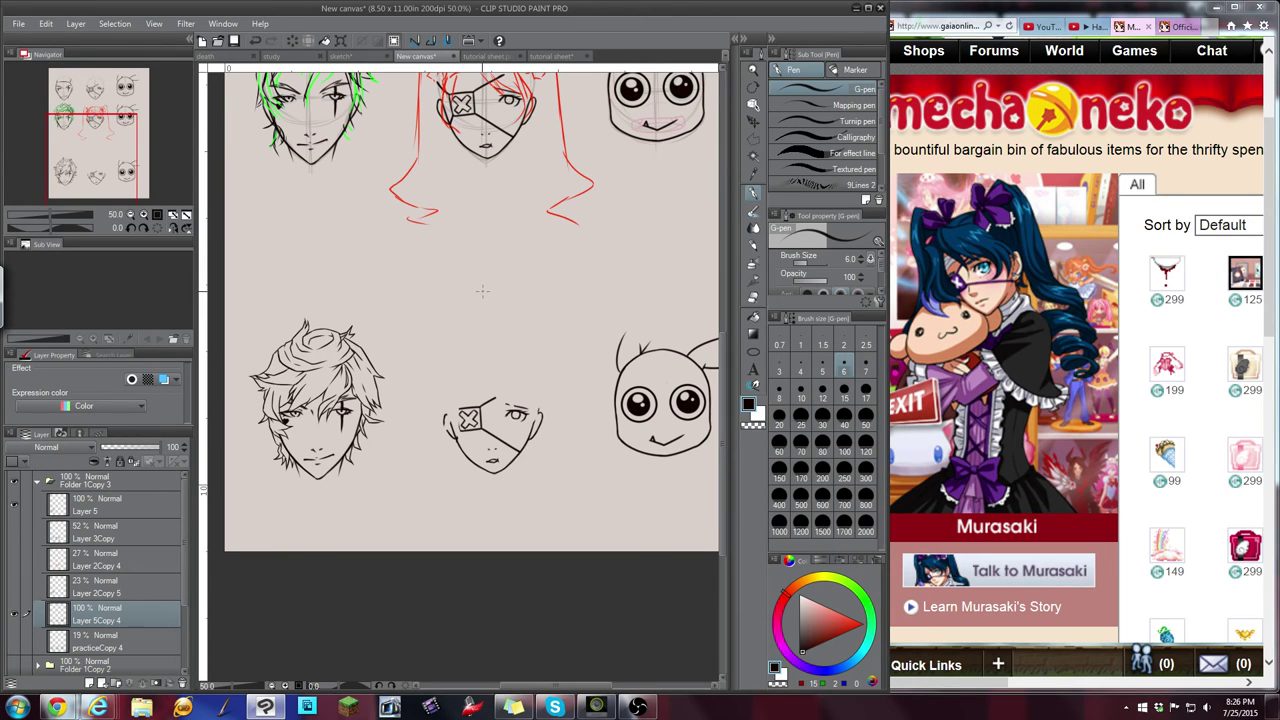
# Show the Layer 3Copy hair sketch again, keep the Layer 2 copies hidden, and make Layer 5 the active layer
pyautogui.click(16, 585)
pyautogui.click(13, 588)
pyautogui.click(14, 563)
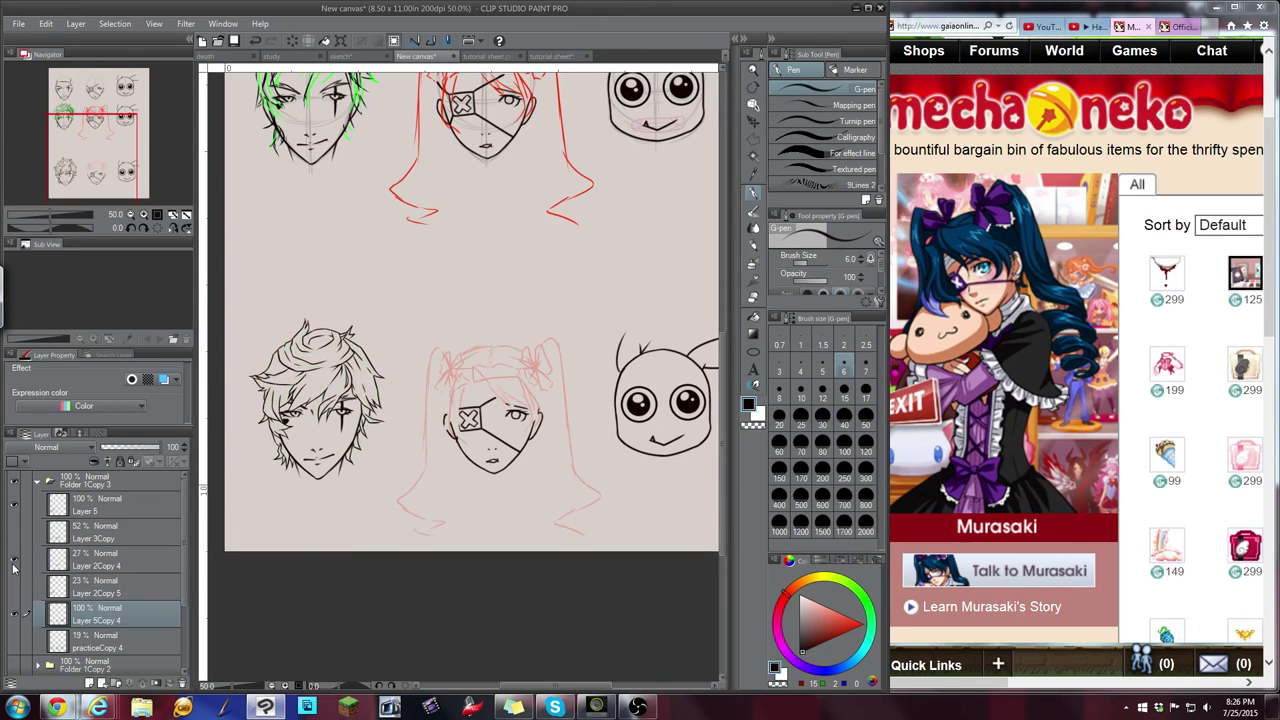
pyautogui.click(14, 566)
pyautogui.click(14, 537)
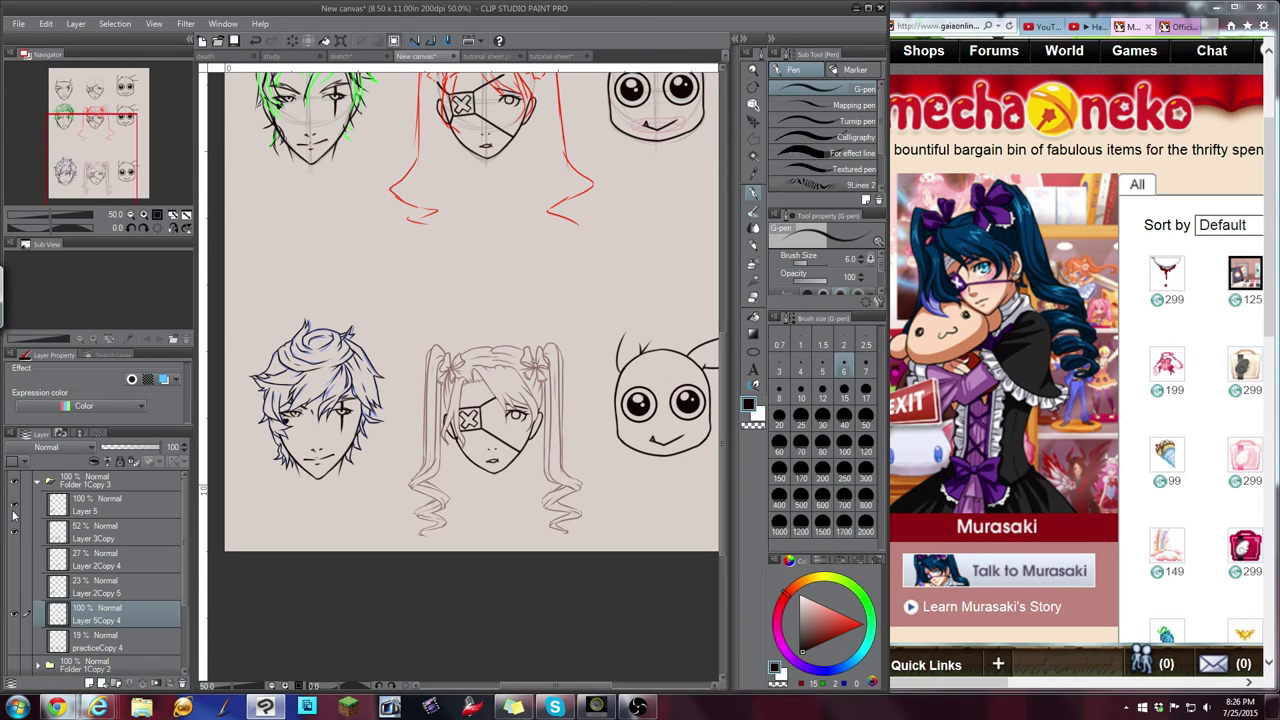
pyautogui.click(14, 508)
pyautogui.click(14, 510)
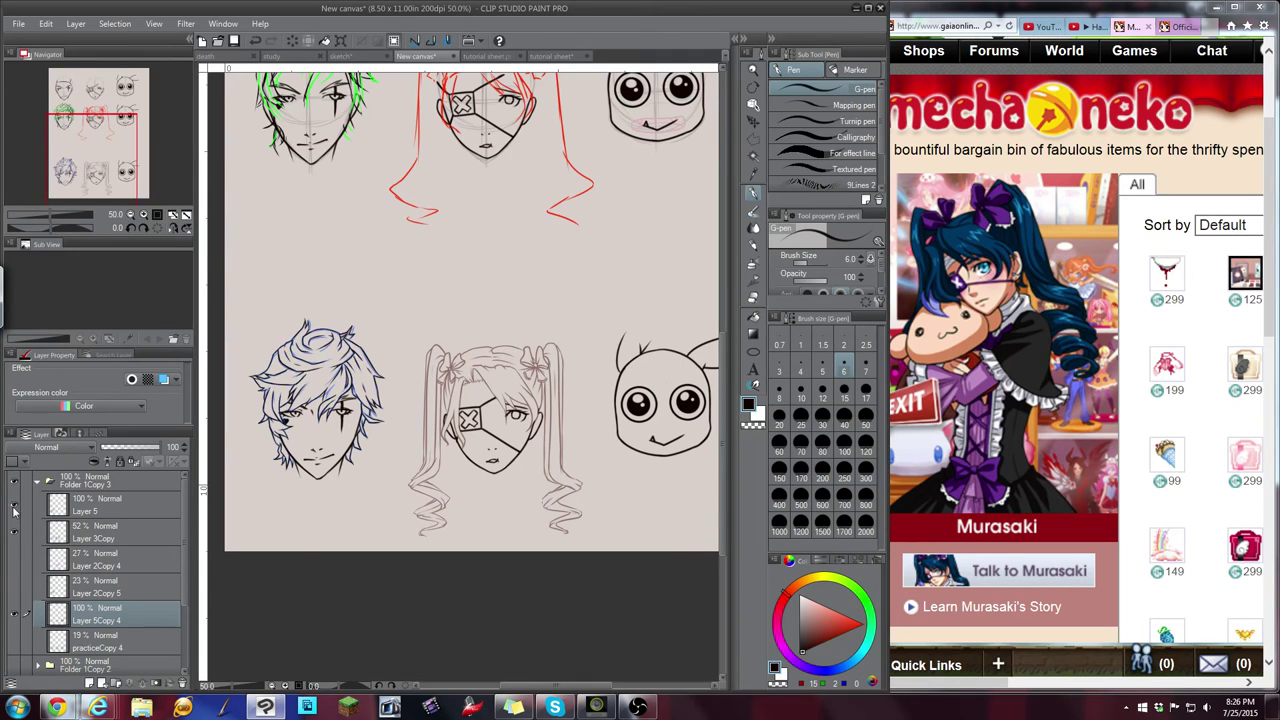
pyautogui.click(75, 510)
# Ink the girl's hairline beside the left bow, from the top of the side lock to the upright edge of the parting
pyautogui.scroll(4, 502, 405)
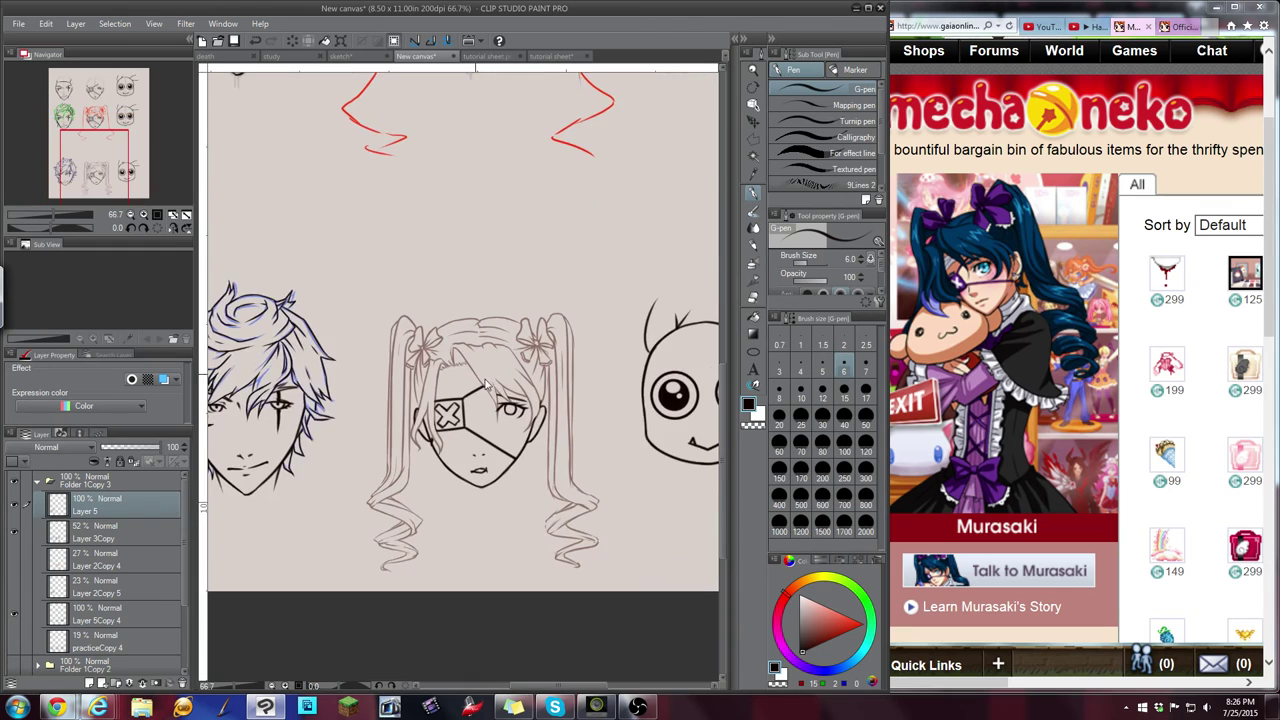
pyautogui.scroll(6, 402, 347)
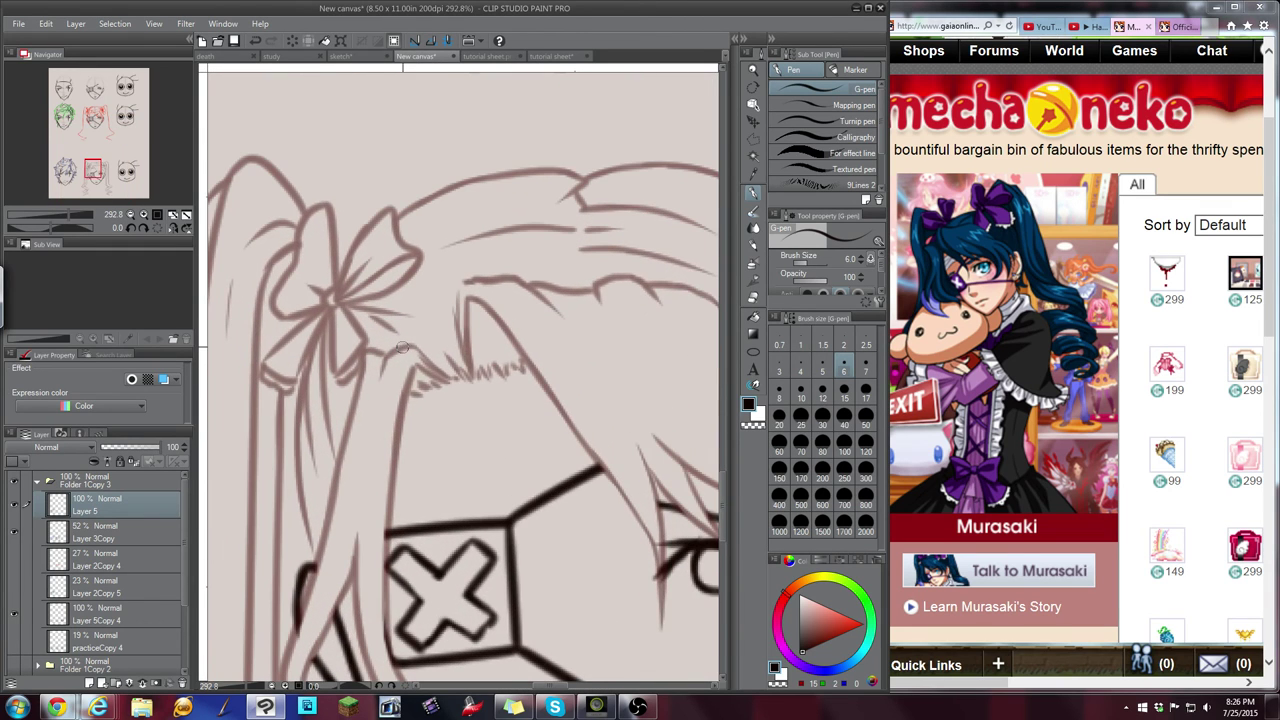
pyautogui.moveTo(381, 378)
pyautogui.mouseDown()
pyautogui.moveTo(407, 348)
pyautogui.moveTo(460, 376)
pyautogui.moveTo(457, 279)
pyautogui.mouseUp()
pyautogui.moveTo(389, 351)
pyautogui.mouseDown()
pyautogui.moveTo(361, 351)
pyautogui.moveTo(363, 382)
pyautogui.mouseUp()
# Ink the outer edge of the girl's left side lock from the hairline down to its curled tip
pyautogui.moveTo(97, 166); pyautogui.dragTo(93, 169)
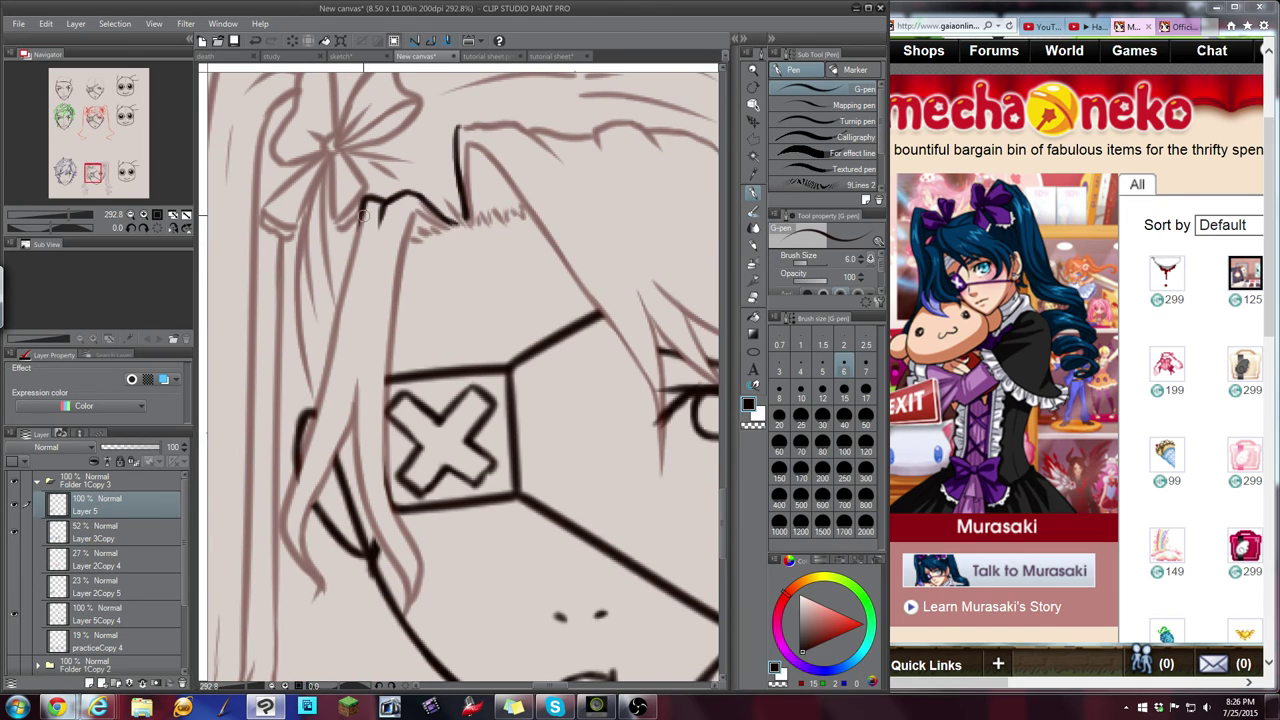
pyautogui.moveTo(362, 215); pyautogui.dragTo(297, 453)
pyautogui.hotkey('ctrl', 'z')
pyautogui.moveTo(362, 215); pyautogui.dragTo(282, 521)
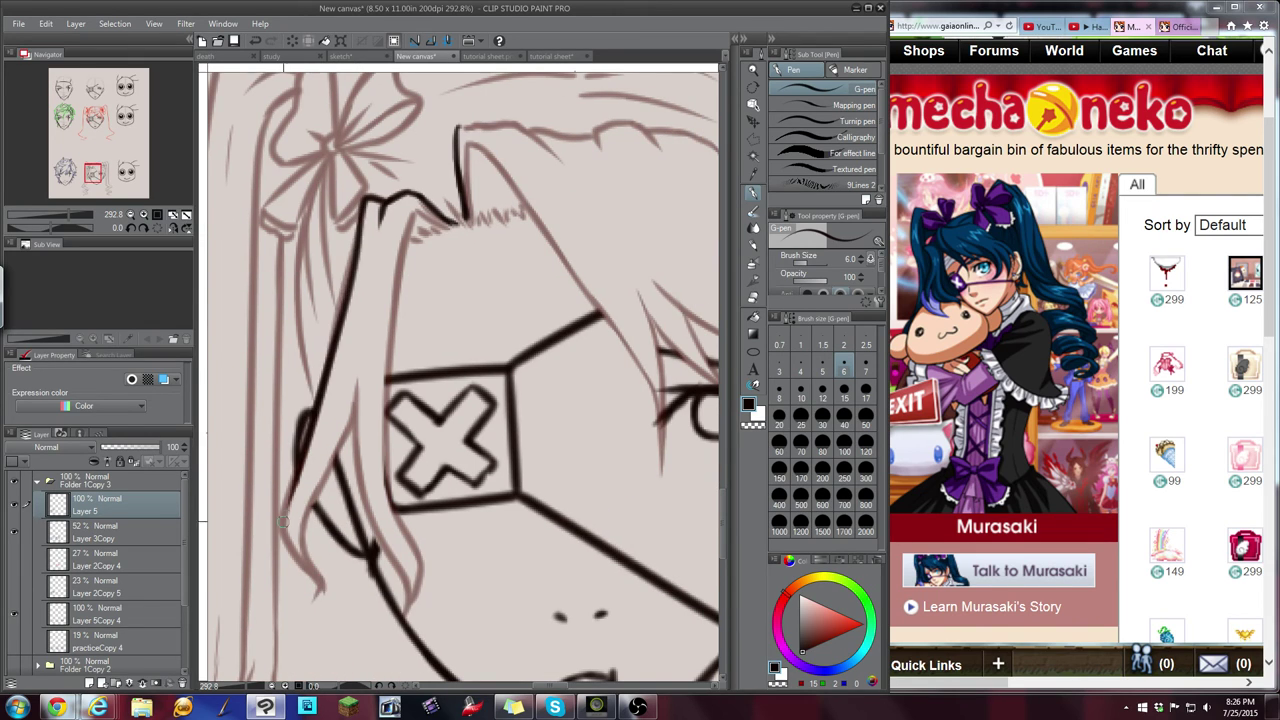
pyautogui.moveTo(298, 468); pyautogui.dragTo(282, 533)
pyautogui.hotkey('ctrl', 'z')
pyautogui.moveTo(299, 468)
pyautogui.mouseDown()
pyautogui.moveTo(280, 540)
pyautogui.moveTo(323, 596)
pyautogui.moveTo(316, 606)
pyautogui.mouseUp()
pyautogui.hotkey('ctrl', 'z')
pyautogui.hotkey('ctrl', 'z')
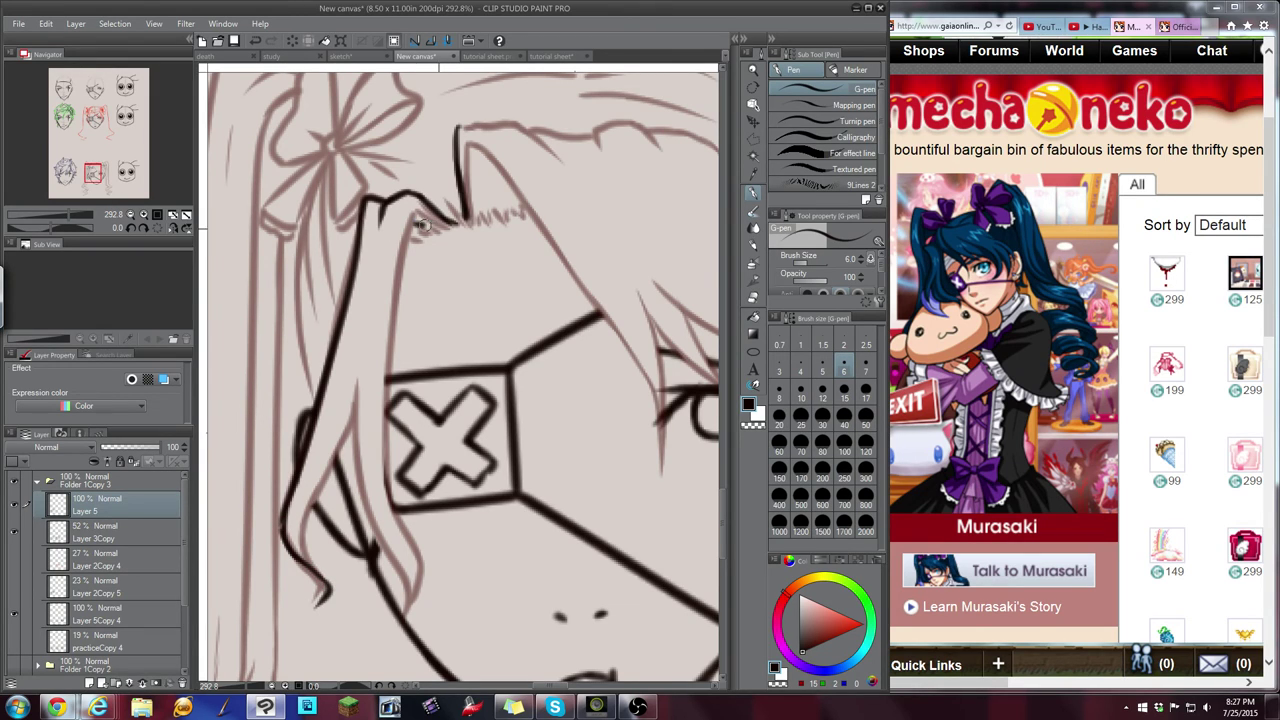
# Ink the inner edge of the girl's left side lock along the eyepatch and down to its pointed end
pyautogui.moveTo(420, 223)
pyautogui.mouseDown()
pyautogui.moveTo(455, 224)
pyautogui.moveTo(412, 252)
pyautogui.moveTo(394, 366)
pyautogui.mouseUp()
pyautogui.hotkey('ctrl', 'z')
pyautogui.moveTo(400, 305)
pyautogui.mouseDown()
pyautogui.moveTo(392, 474)
pyautogui.moveTo(421, 558)
pyautogui.mouseUp()
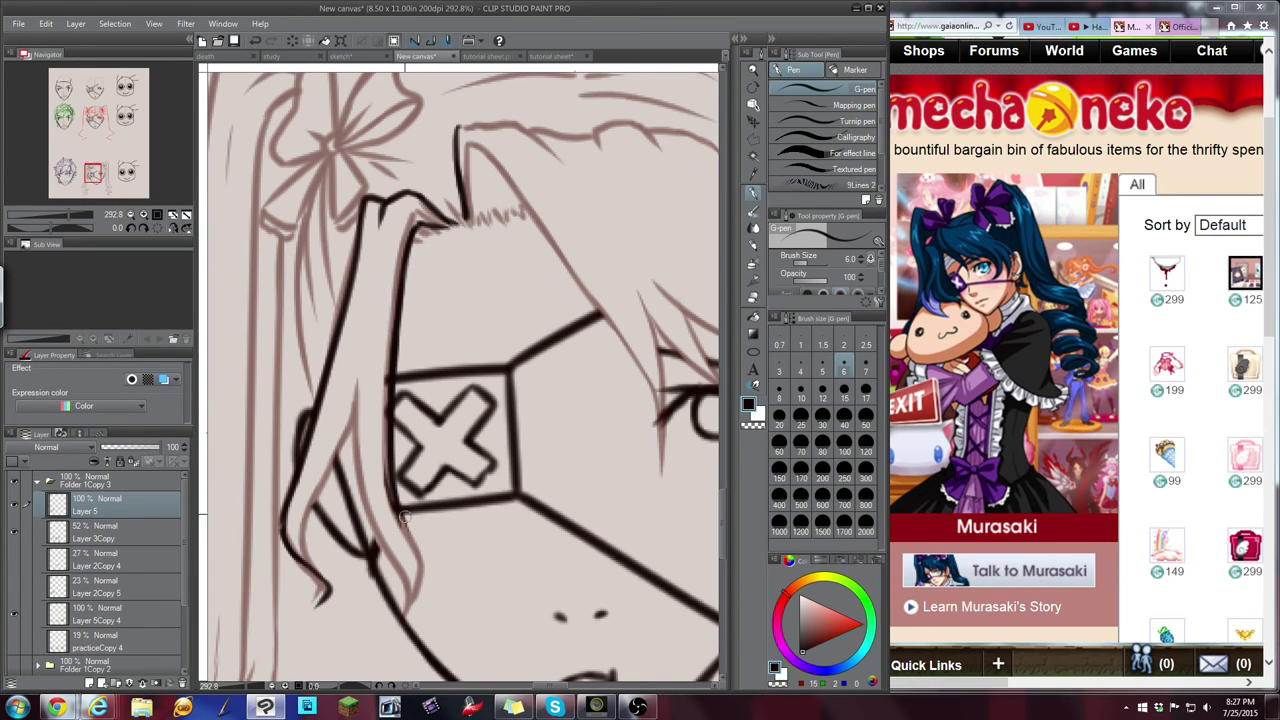
pyautogui.moveTo(398, 503); pyautogui.dragTo(418, 628)
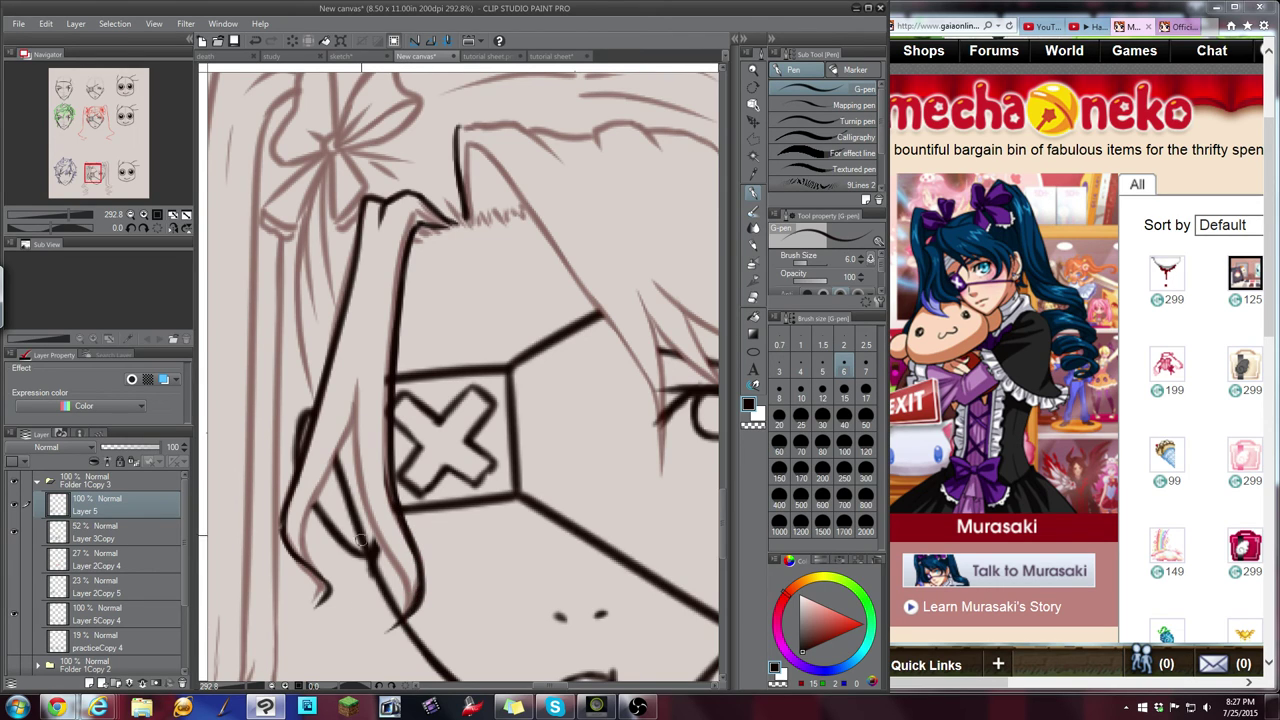
# Ink the split inside the girl's left side lock, separating its two strands down to their tips
pyautogui.moveTo(350, 373); pyautogui.dragTo(354, 487)
pyautogui.hotkey('ctrl', 'z')
pyautogui.moveTo(350, 373); pyautogui.dragTo(354, 482)
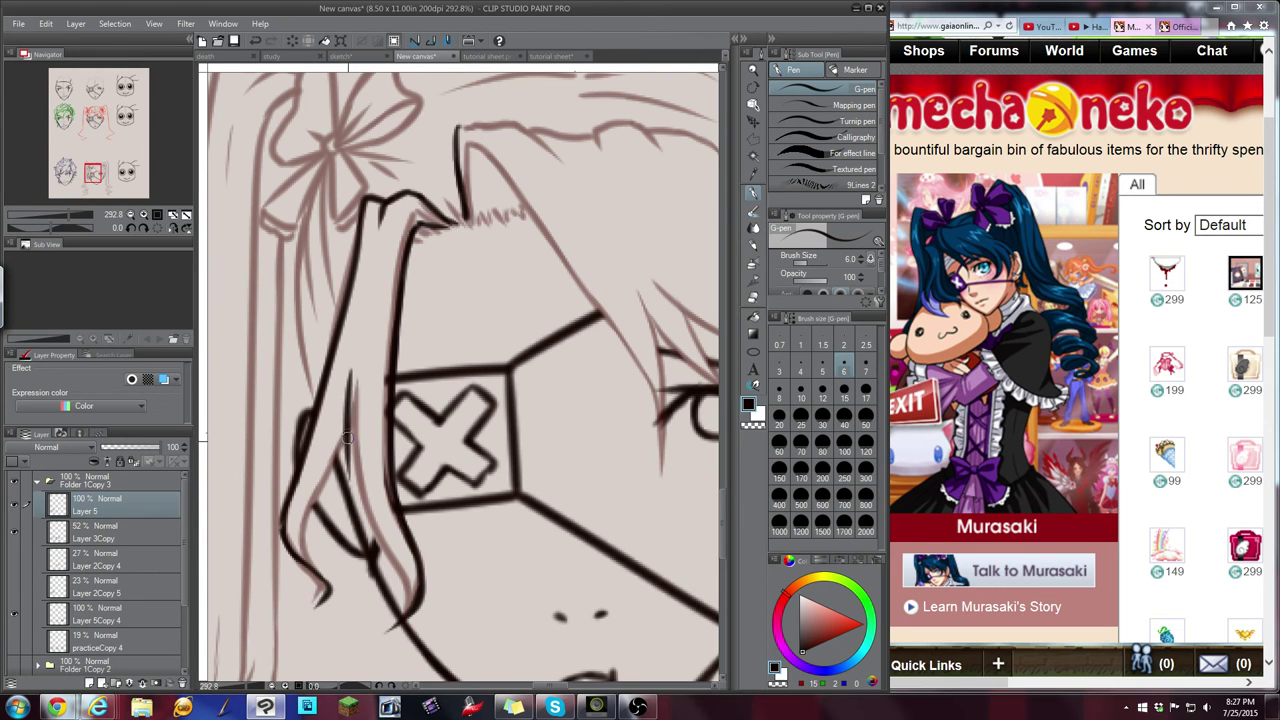
pyautogui.moveTo(348, 436)
pyautogui.mouseDown()
pyautogui.moveTo(356, 496)
pyautogui.moveTo(407, 600)
pyautogui.mouseUp()
pyautogui.hotkey('ctrl', 'z')
pyautogui.moveTo(372, 533)
pyautogui.mouseDown()
pyautogui.moveTo(405, 607)
pyautogui.moveTo(397, 632)
pyautogui.mouseUp()
pyautogui.moveTo(349, 431)
pyautogui.mouseDown()
pyautogui.moveTo(312, 523)
pyautogui.moveTo(327, 604)
pyautogui.mouseUp()
# Ink the long central bang from the parting down across the eyepatch strap to its pointed tip beside the open eye
pyautogui.moveTo(476, 208)
pyautogui.mouseDown()
pyautogui.moveTo(474, 222)
pyautogui.moveTo(508, 214)
pyautogui.moveTo(414, 240)
pyautogui.moveTo(469, 152)
pyautogui.moveTo(626, 341)
pyautogui.mouseUp()
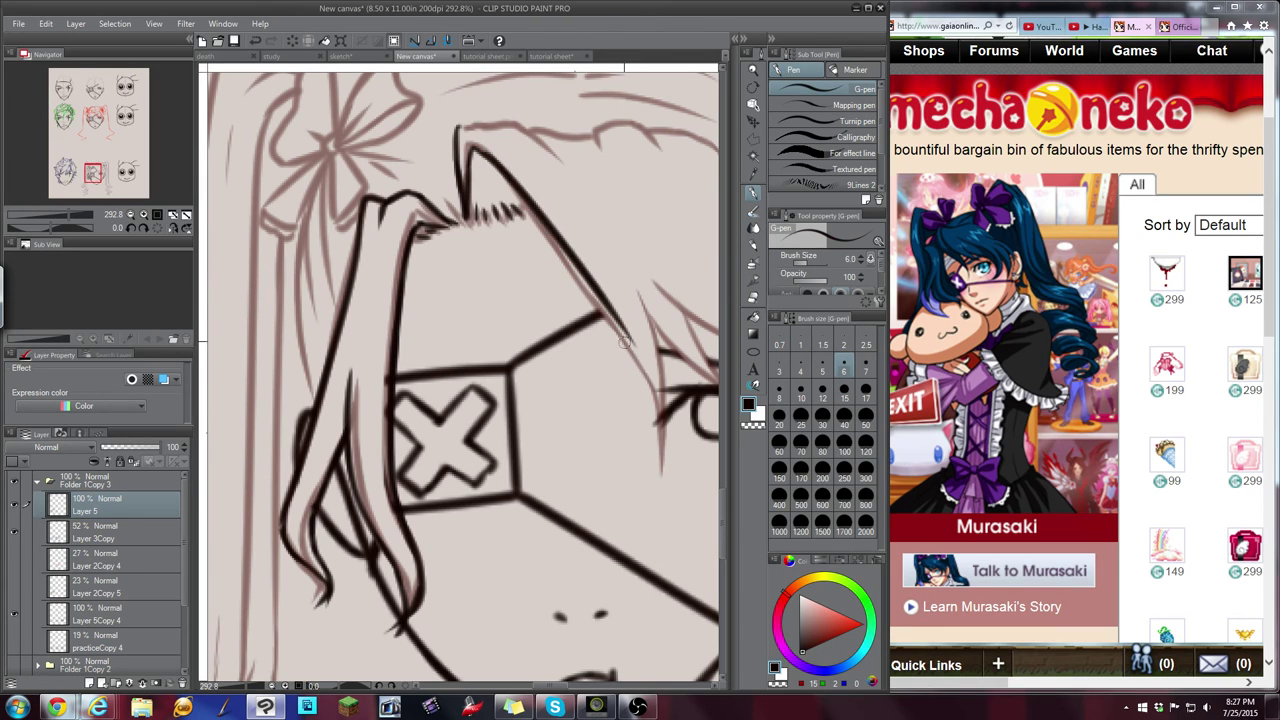
pyautogui.hotkey('ctrl', 'z')
pyautogui.moveTo(479, 150); pyautogui.dragTo(619, 347)
pyautogui.moveTo(586, 290); pyautogui.dragTo(636, 384)
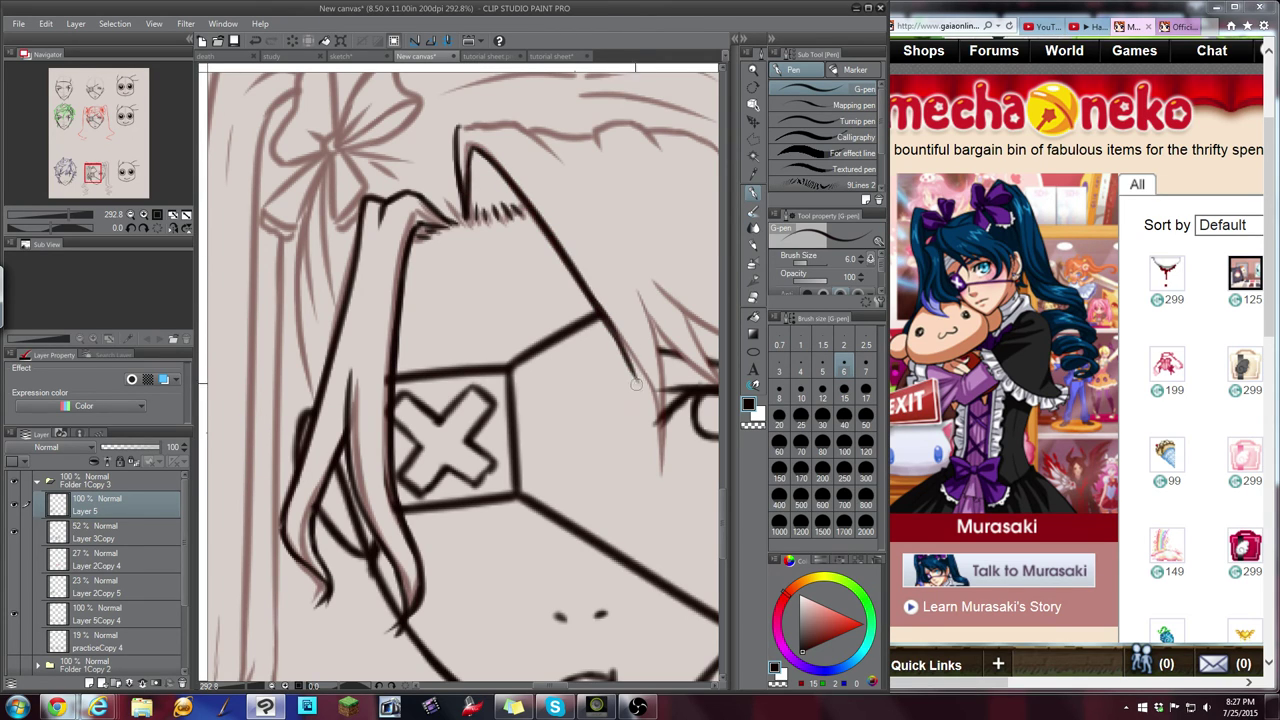
pyautogui.moveTo(612, 338); pyautogui.dragTo(656, 472)
pyautogui.moveTo(100, 172); pyautogui.dragTo(118, 172)
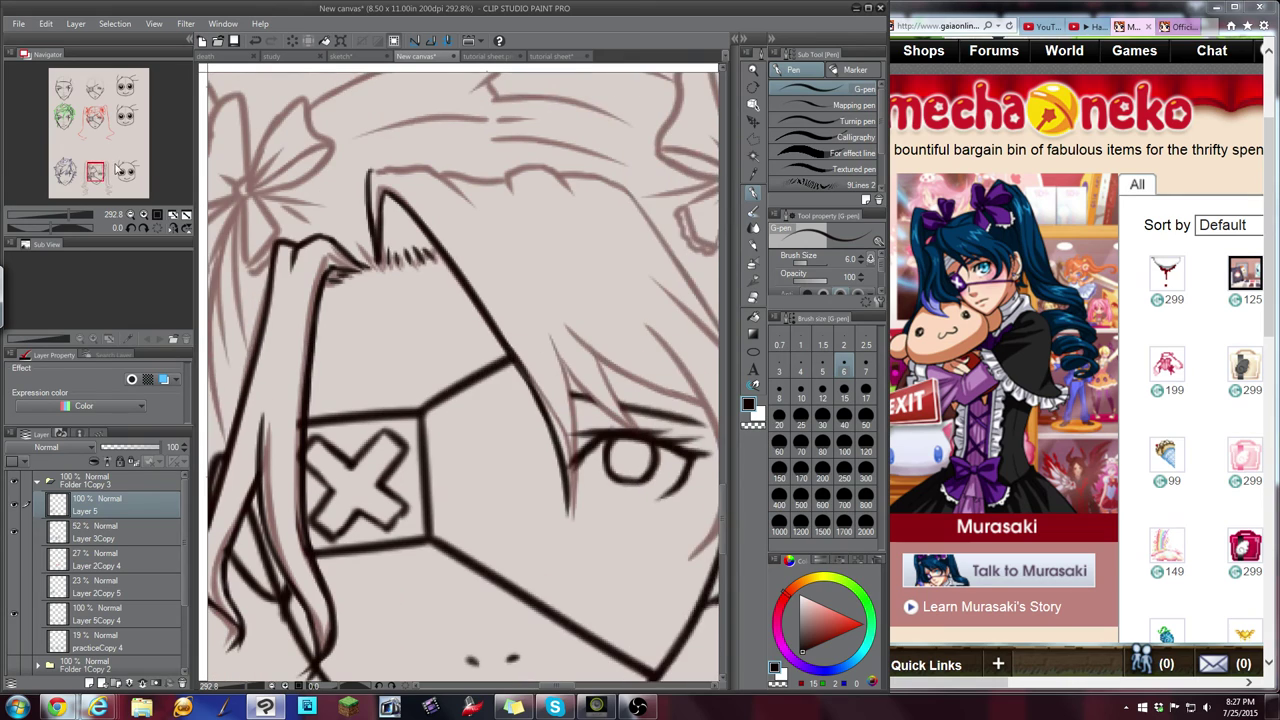
pyautogui.moveTo(554, 358); pyautogui.dragTo(574, 456)
pyautogui.moveTo(562, 390); pyautogui.dragTo(571, 515)
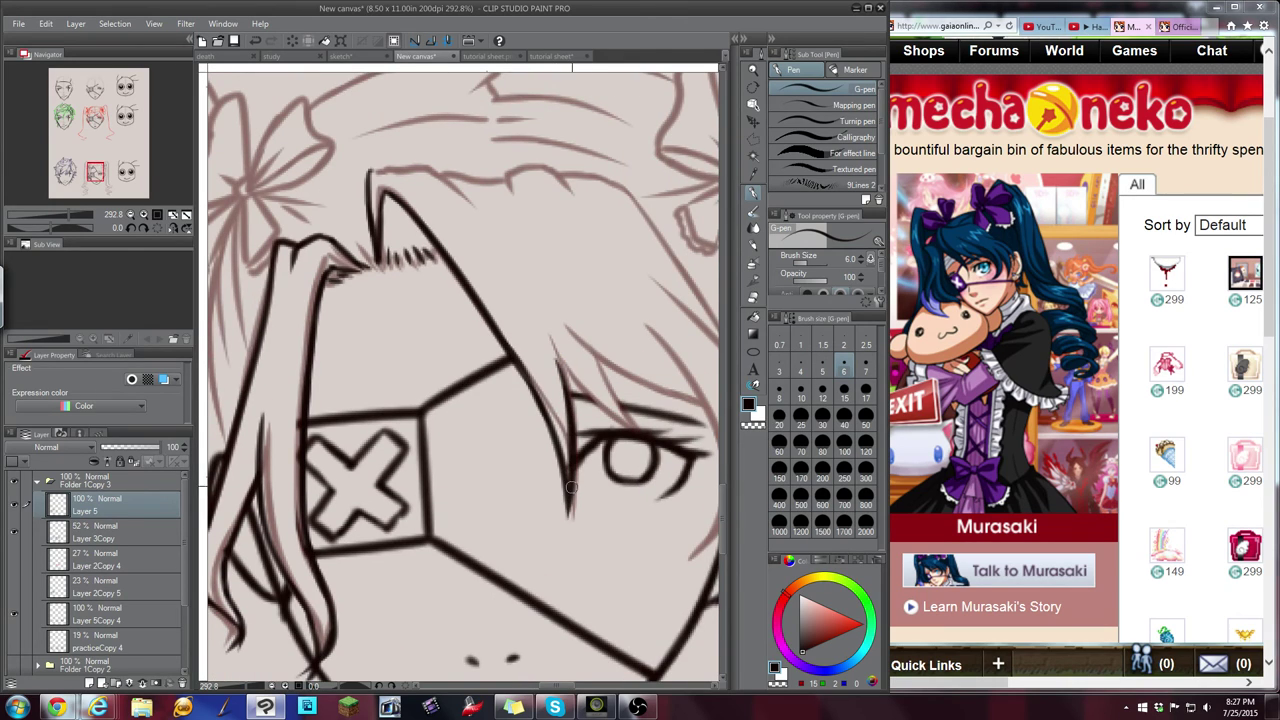
# Ink the short pointed strands of the fringe falling over the inner corner of the open eye
pyautogui.moveTo(552, 342); pyautogui.dragTo(612, 419)
pyautogui.hotkey('ctrl', 'z')
pyautogui.moveTo(551, 340); pyautogui.dragTo(622, 423)
pyautogui.moveTo(590, 350); pyautogui.dragTo(652, 436)
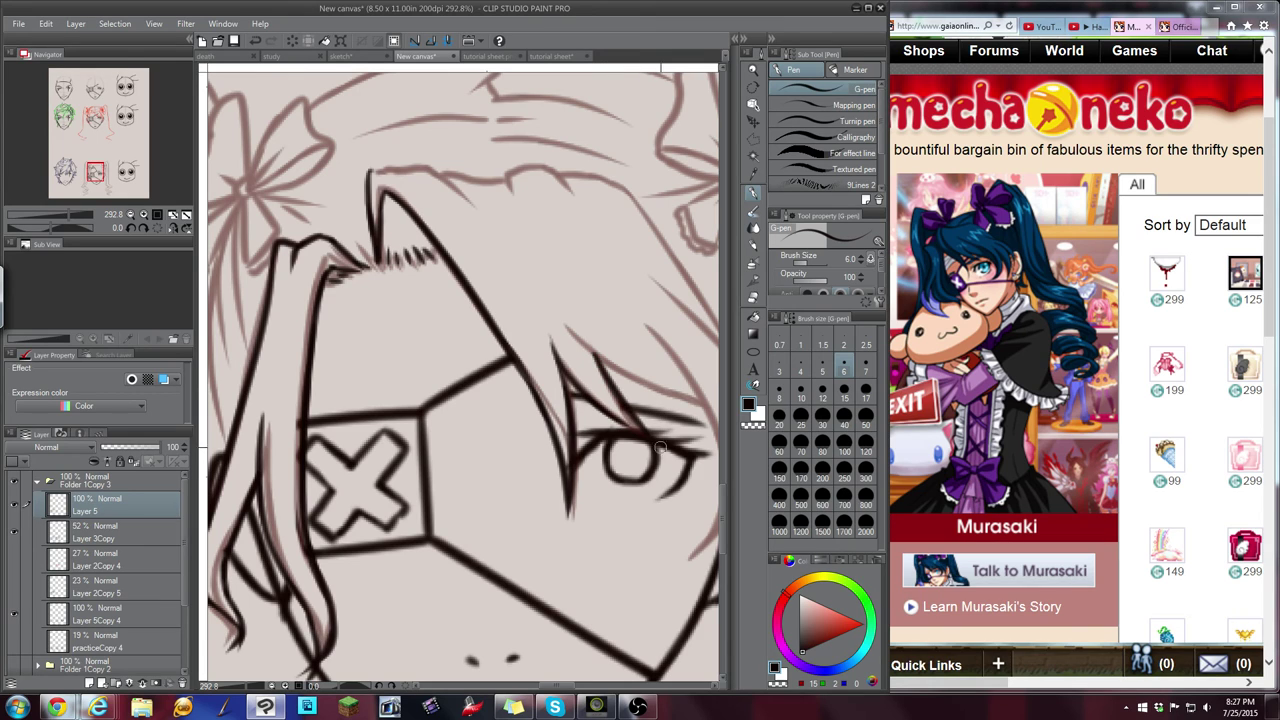
# Ink the top edge of the fringe from the parting toward the middle, with short split lines running down from it
pyautogui.moveTo(371, 167)
pyautogui.mouseDown()
pyautogui.moveTo(436, 170)
pyautogui.moveTo(500, 265)
pyautogui.mouseUp()
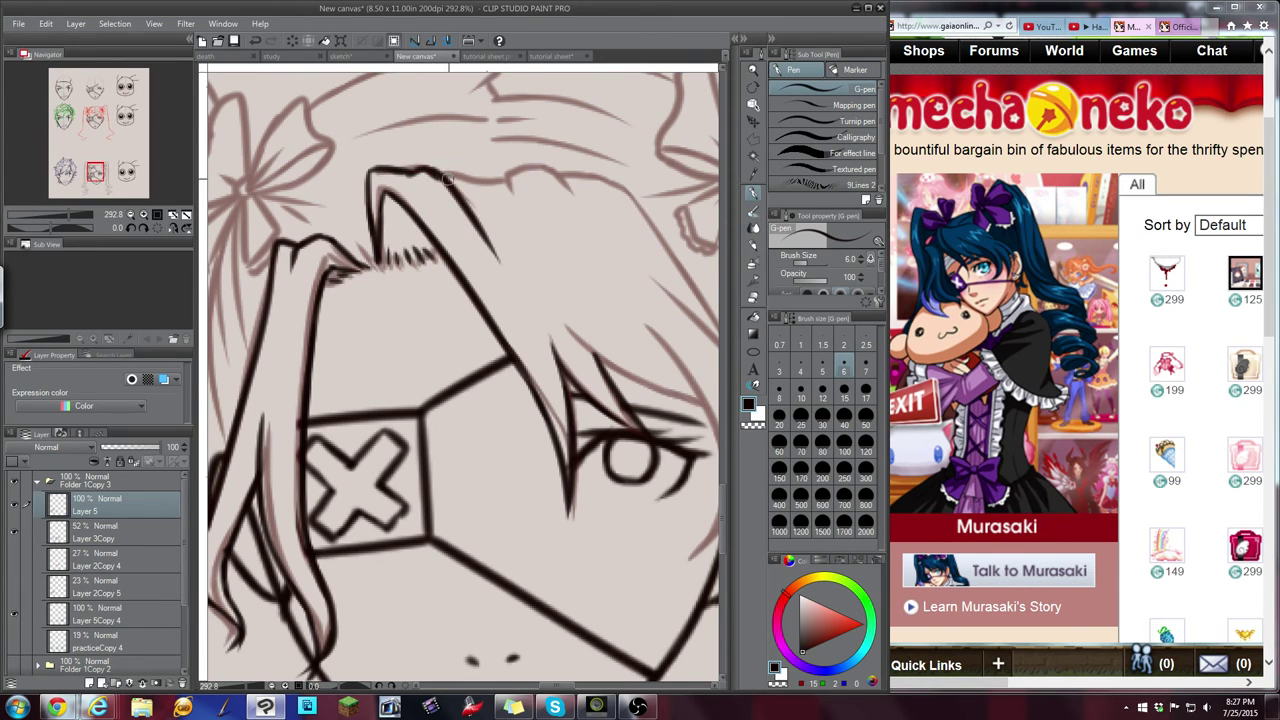
pyautogui.hotkey('ctrl', 'z')
pyautogui.hotkey('ctrl', 'z')
pyautogui.moveTo(408, 174)
pyautogui.mouseDown()
pyautogui.moveTo(458, 191)
pyautogui.moveTo(494, 234)
pyautogui.mouseUp()
pyautogui.moveTo(449, 176)
pyautogui.mouseDown()
pyautogui.moveTo(522, 180)
pyautogui.moveTo(510, 173)
pyautogui.moveTo(525, 214)
pyautogui.mouseUp()
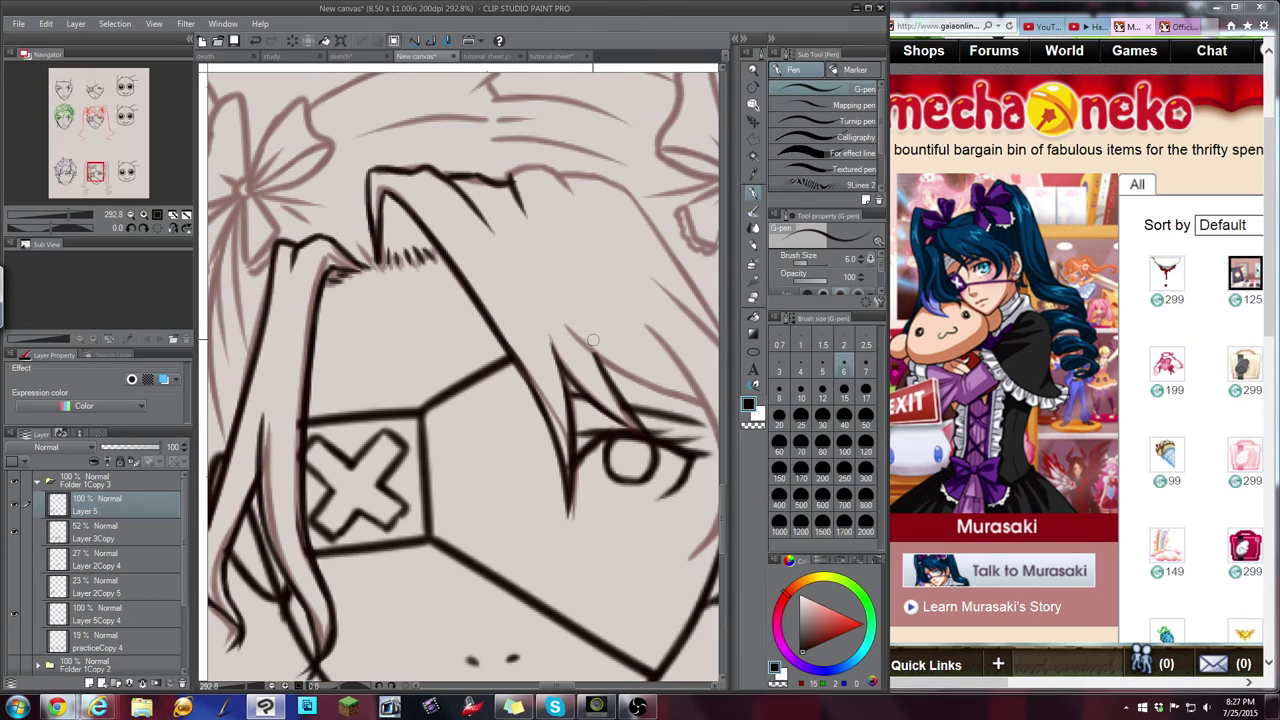
pyautogui.moveTo(113, 172); pyautogui.dragTo(117, 172)
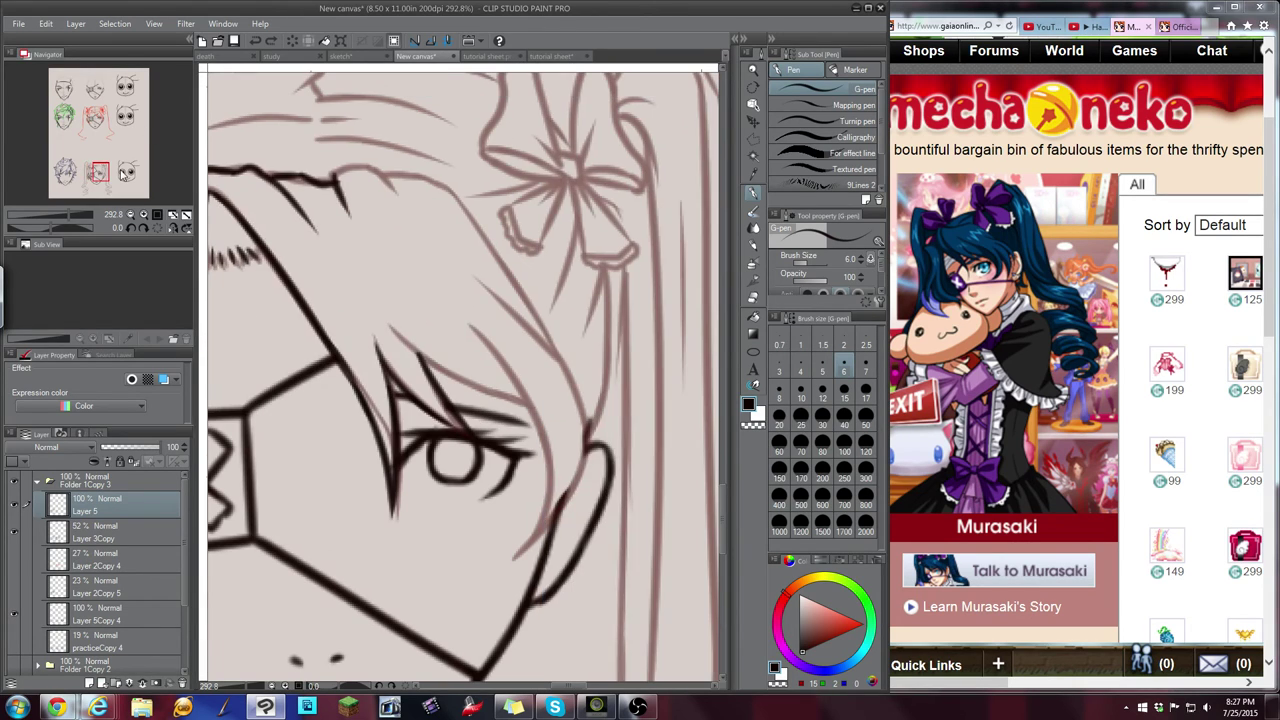
# Ink the lower edge of the fringe strand above the open eye and the next bump along the fringe's top edge
pyautogui.moveTo(416, 350); pyautogui.dragTo(498, 403)
pyautogui.hotkey('ctrl', 'z')
pyautogui.moveTo(416, 350); pyautogui.dragTo(547, 413)
pyautogui.hotkey('ctrl', 'z')
pyautogui.moveTo(404, 338); pyautogui.dragTo(526, 408)
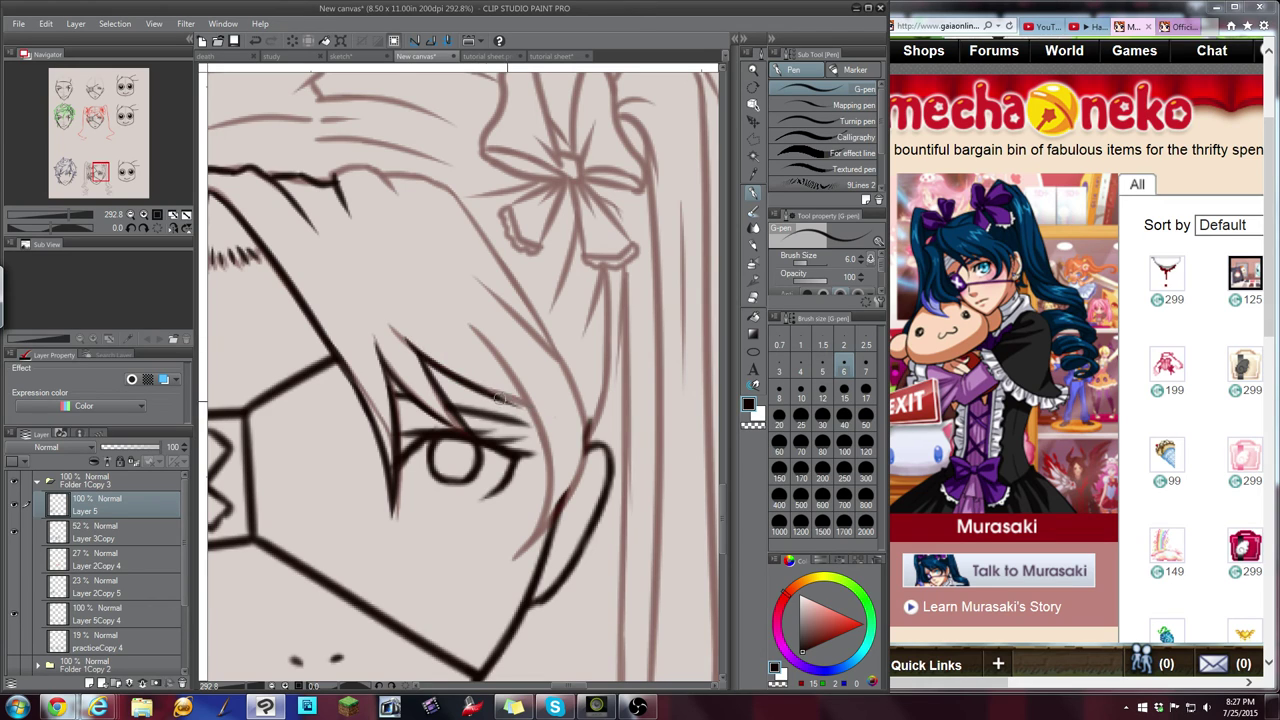
pyautogui.moveTo(334, 184)
pyautogui.mouseDown()
pyautogui.moveTo(362, 248)
pyautogui.moveTo(343, 168)
pyautogui.moveTo(370, 163)
pyautogui.moveTo(416, 208)
pyautogui.mouseUp()
pyautogui.hotkey('ctrl', 'z')
# Ink the curved edge of the outer bang from above the open eye down to its tip on the cheek
pyautogui.moveTo(466, 320); pyautogui.dragTo(530, 407)
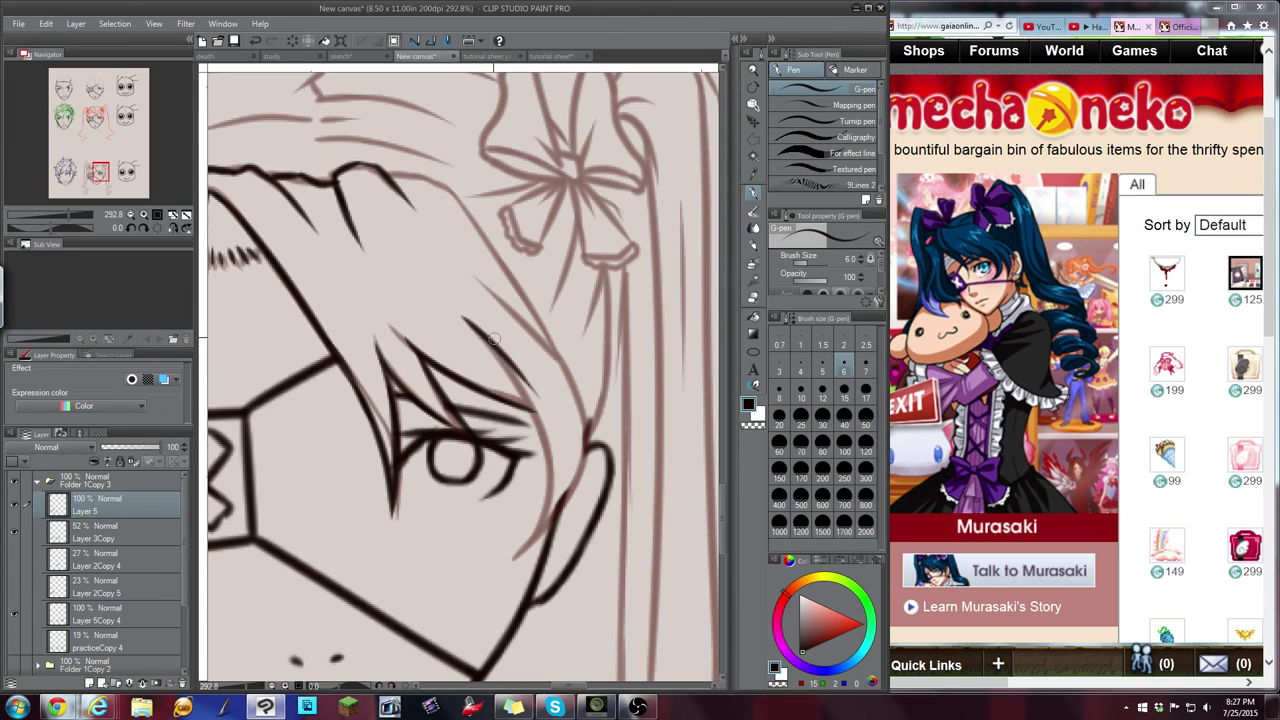
pyautogui.hotkey('ctrl', 'z')
pyautogui.moveTo(463, 319)
pyautogui.mouseDown()
pyautogui.moveTo(545, 445)
pyautogui.moveTo(523, 405)
pyautogui.moveTo(537, 424)
pyautogui.moveTo(545, 486)
pyautogui.mouseUp()
pyautogui.hotkey('ctrl', 'z')
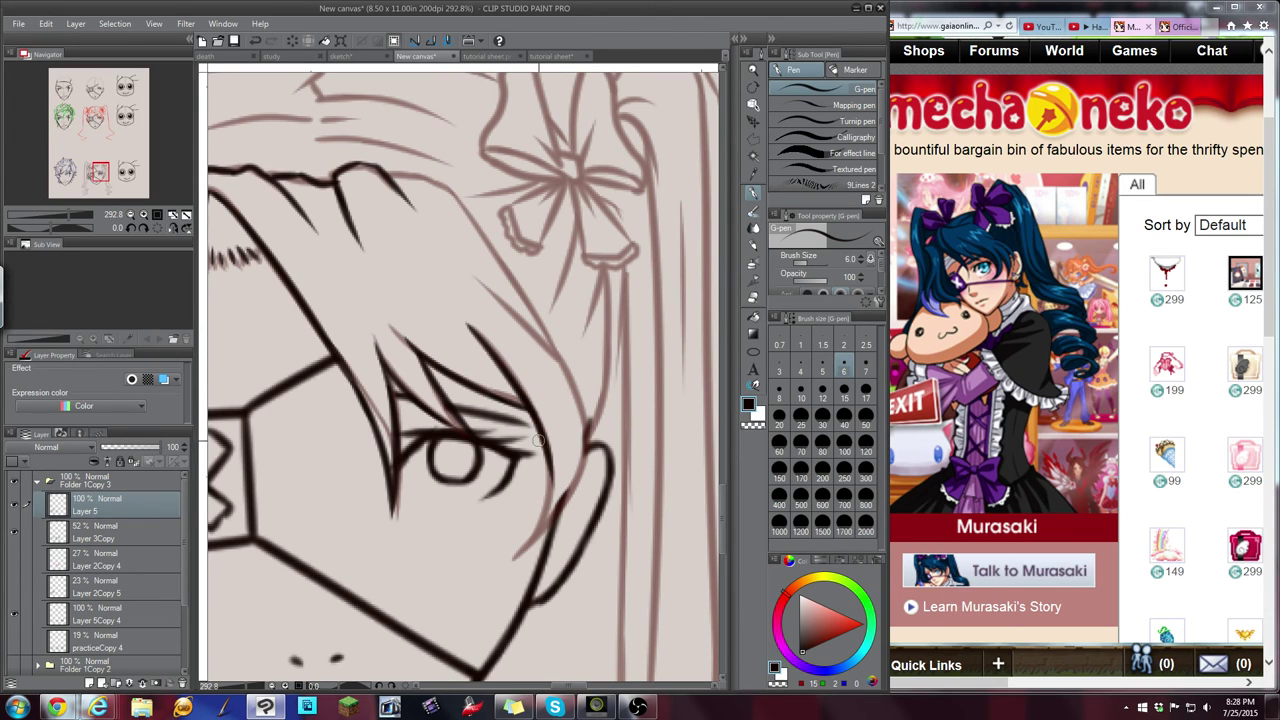
pyautogui.moveTo(538, 424); pyautogui.dragTo(526, 560)
# Ink the fringe's outer contour from its top edge down to the right ear, including the inner strand and the tapering end
pyautogui.moveTo(386, 170)
pyautogui.mouseDown()
pyautogui.moveTo(448, 190)
pyautogui.moveTo(557, 350)
pyautogui.mouseUp()
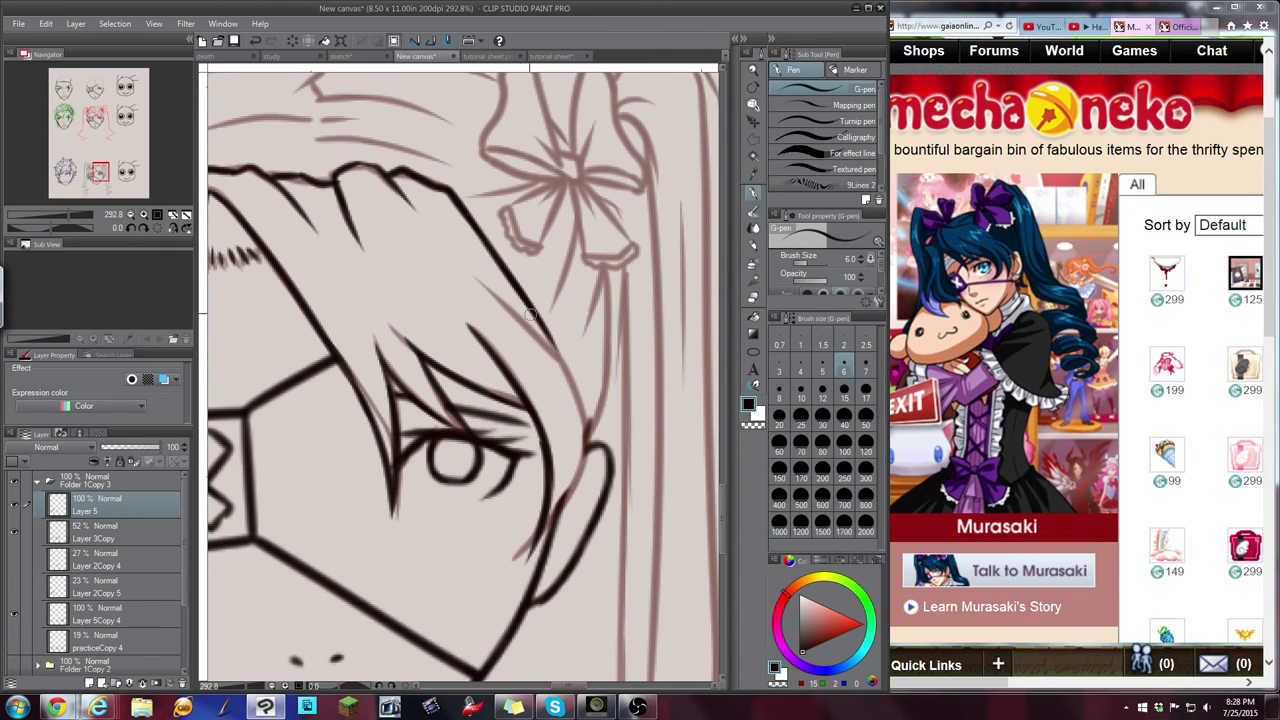
pyautogui.moveTo(523, 298); pyautogui.dragTo(556, 351)
pyautogui.moveTo(473, 273)
pyautogui.mouseDown()
pyautogui.moveTo(585, 402)
pyautogui.moveTo(560, 360)
pyautogui.moveTo(586, 413)
pyautogui.mouseUp()
pyautogui.hotkey('ctrl', 'z')
pyautogui.hotkey('ctrl', 'z')
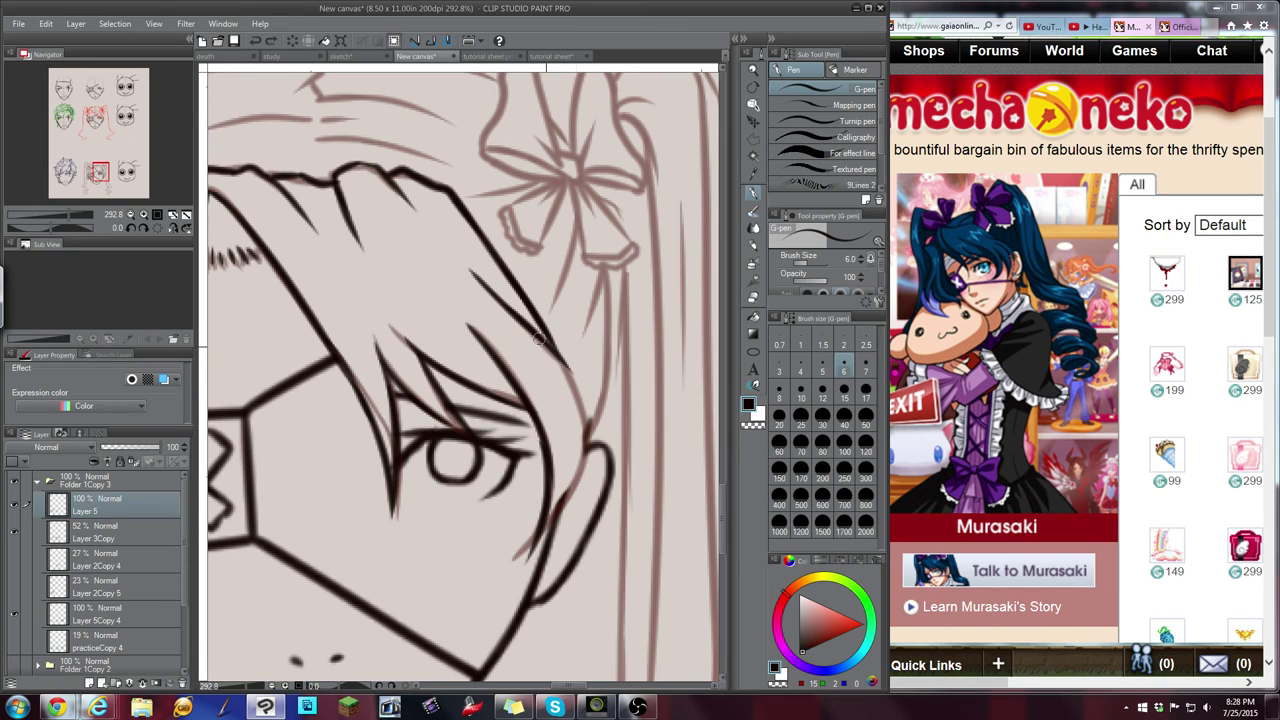
pyautogui.moveTo(534, 336)
pyautogui.mouseDown()
pyautogui.moveTo(565, 367)
pyautogui.moveTo(584, 435)
pyautogui.moveTo(546, 506)
pyautogui.mouseUp()
pyautogui.hotkey('ctrl', 'z')
pyautogui.moveTo(583, 438); pyautogui.dragTo(547, 530)
pyautogui.moveTo(570, 484); pyautogui.dragTo(531, 543)
# Add fine hair strokes inside the parting, and ink the right loop and knot of the left bow
pyautogui.click(96, 171)
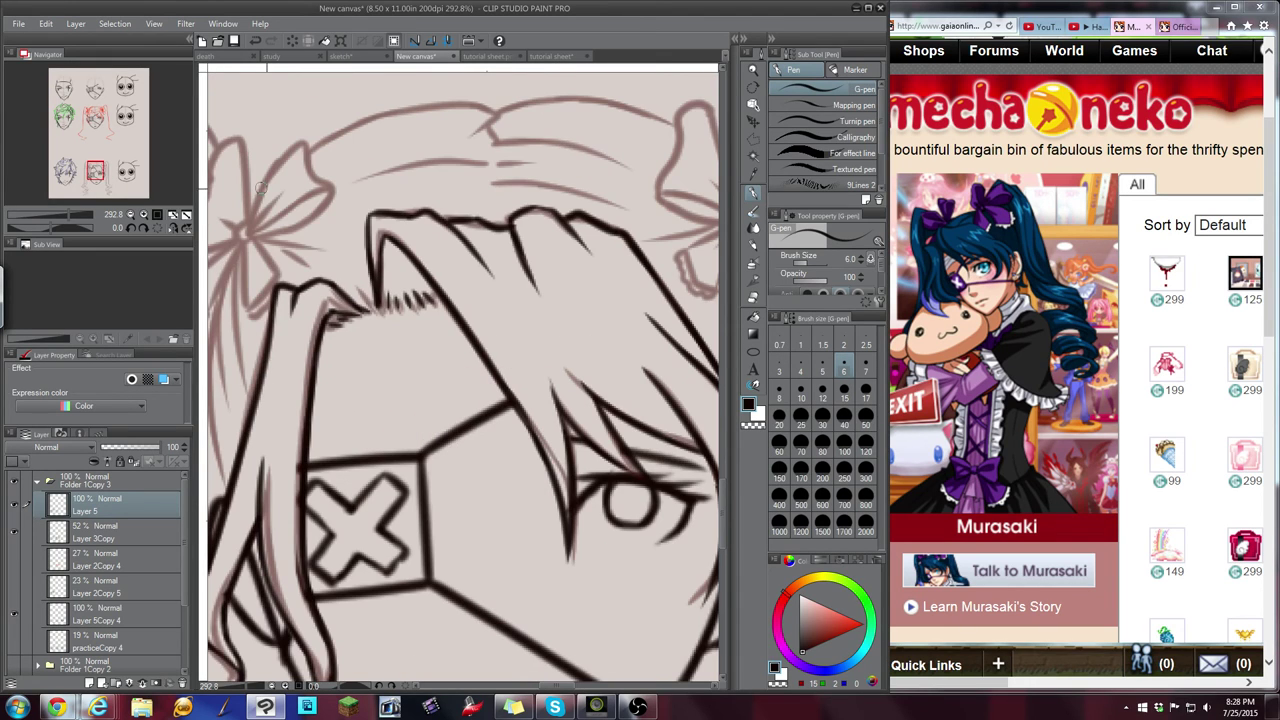
pyautogui.moveTo(412, 304); pyautogui.dragTo(393, 228)
pyautogui.moveTo(105, 178); pyautogui.dragTo(101, 175)
pyautogui.moveTo(360, 283)
pyautogui.mouseDown()
pyautogui.moveTo(341, 299)
pyautogui.moveTo(356, 305)
pyautogui.moveTo(408, 199)
pyautogui.moveTo(443, 256)
pyautogui.moveTo(434, 270)
pyautogui.mouseUp()
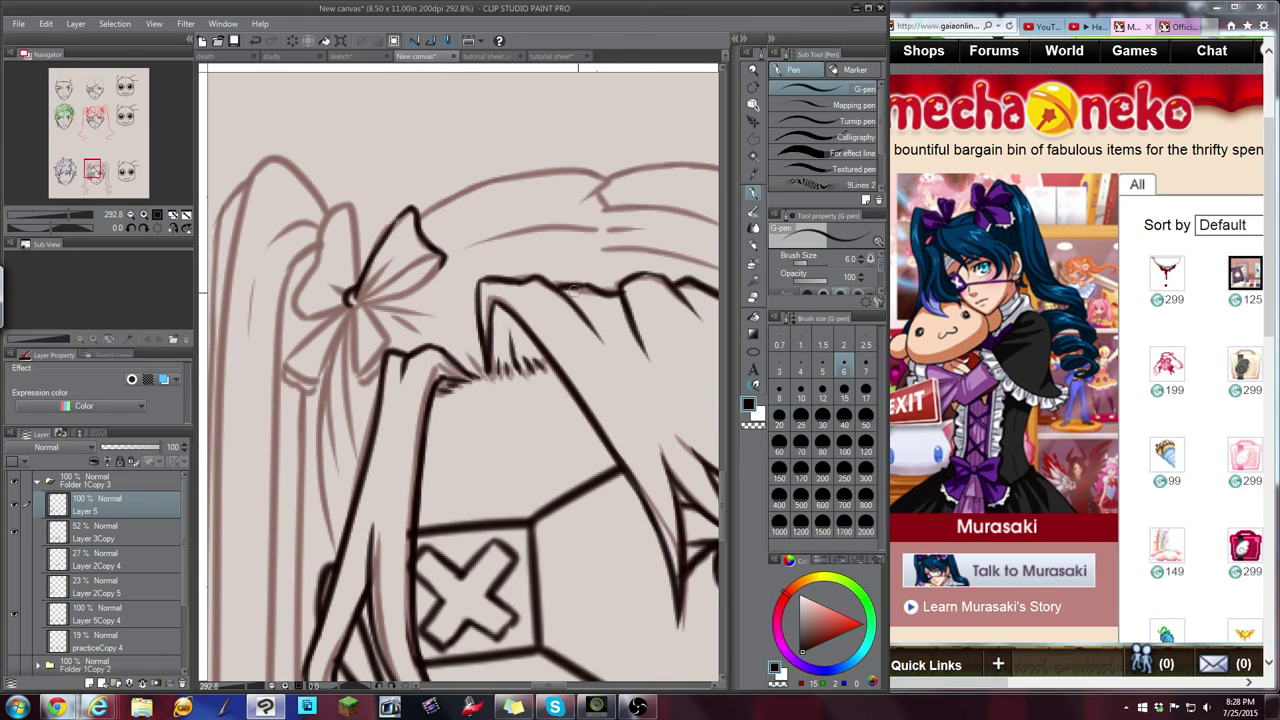
pyautogui.moveTo(357, 298)
pyautogui.mouseDown()
pyautogui.moveTo(441, 260)
pyautogui.moveTo(404, 278)
pyautogui.moveTo(439, 261)
pyautogui.moveTo(416, 290)
pyautogui.moveTo(356, 300)
pyautogui.mouseUp()
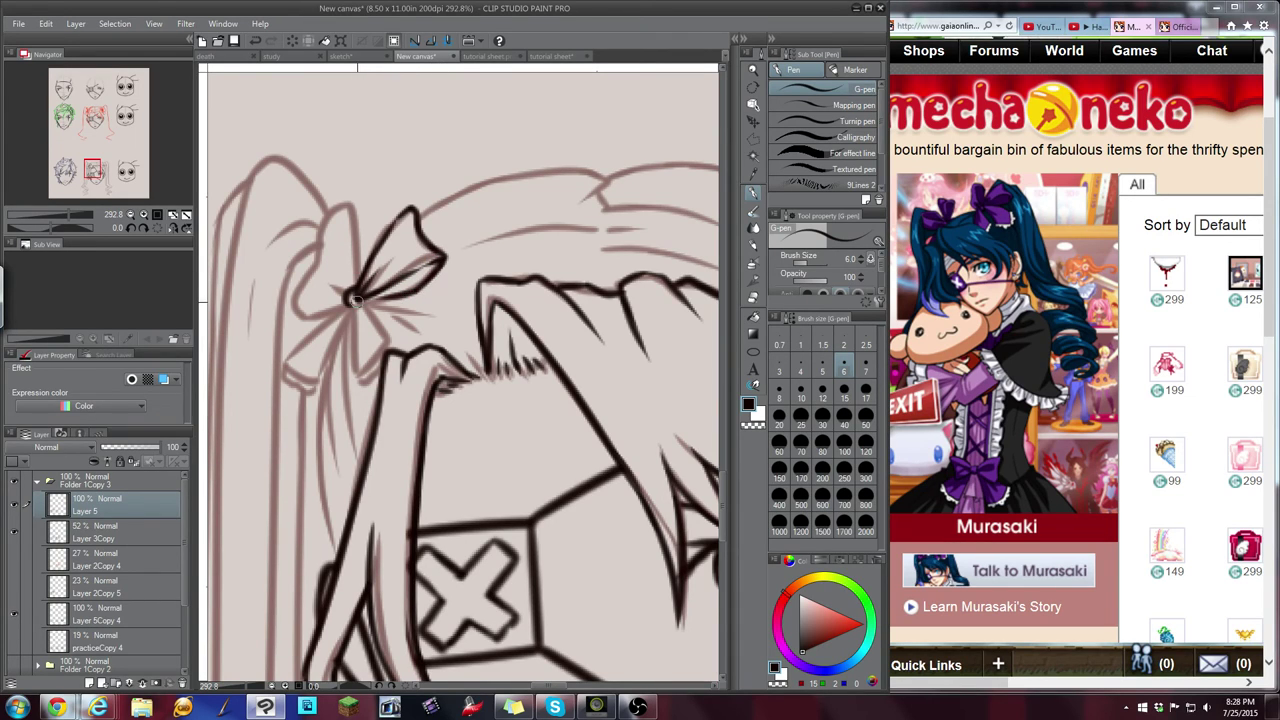
pyautogui.click(1240, 707)
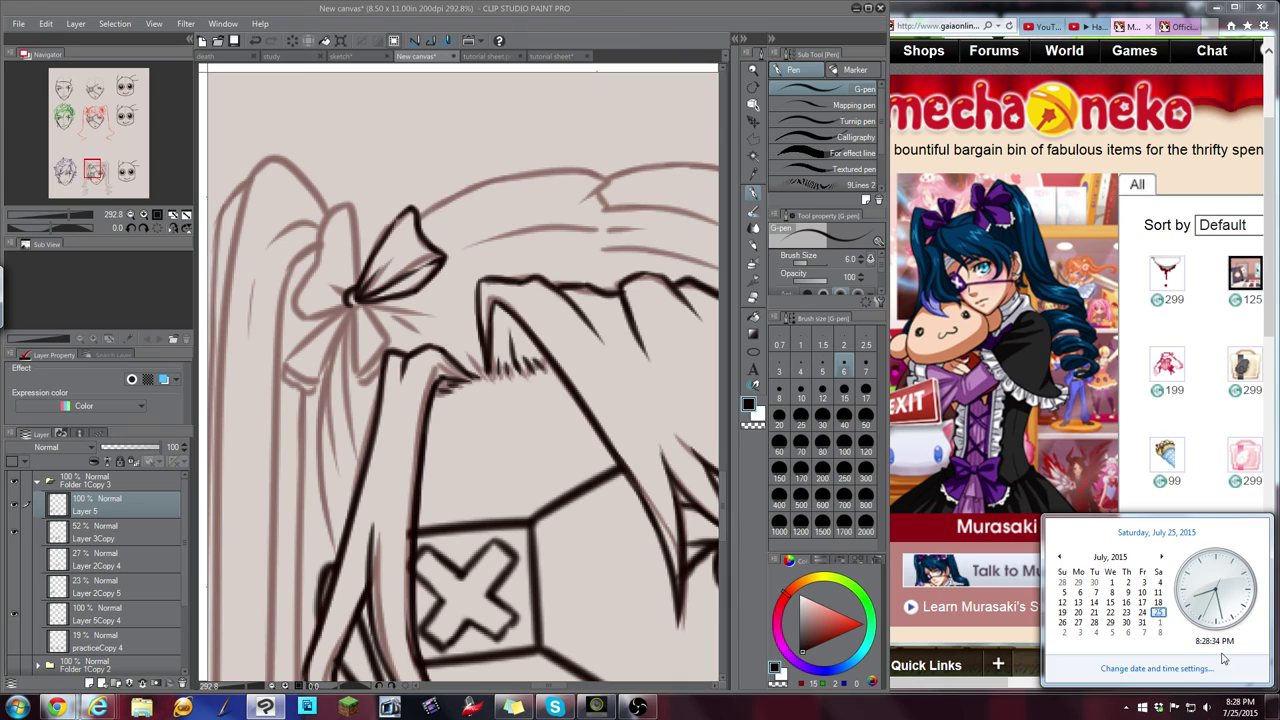
pyautogui.click(600, 17)
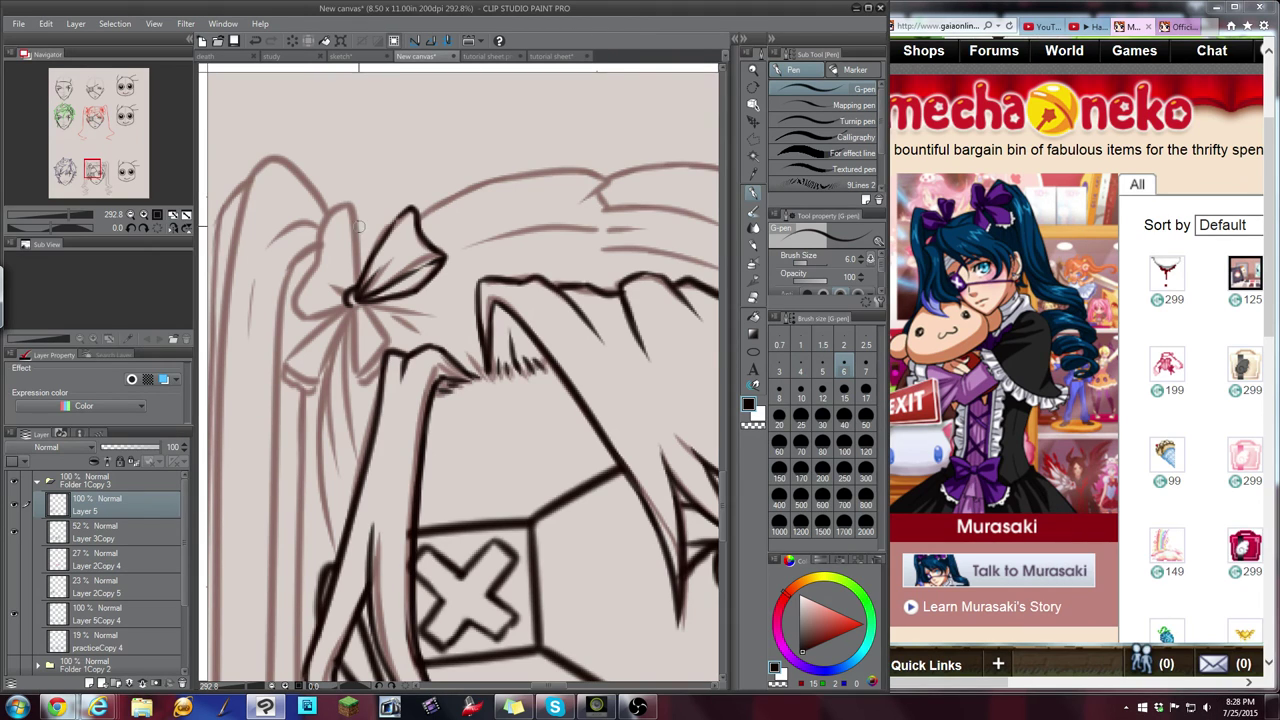
# Ink the left loop of the left bow from its upper tip around to the knot
pyautogui.moveTo(335, 208); pyautogui.dragTo(358, 275)
pyautogui.moveTo(333, 213)
pyautogui.mouseDown()
pyautogui.moveTo(295, 283)
pyautogui.moveTo(297, 307)
pyautogui.moveTo(353, 306)
pyautogui.moveTo(345, 293)
pyautogui.moveTo(285, 344)
pyautogui.mouseUp()
pyautogui.hotkey('ctrl', 'z')
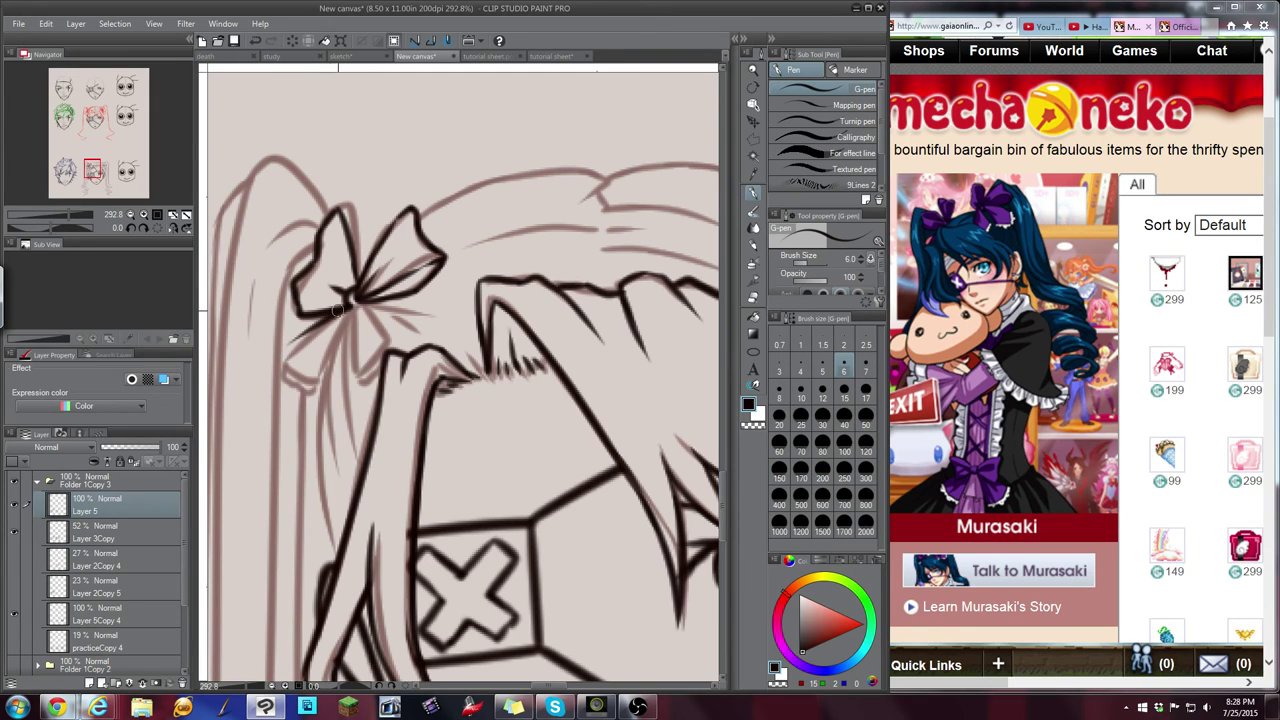
pyautogui.hotkey('ctrl', 'z')
# Ink the two hanging ribbon tails of the left bow with their folded ends and the creases below the knot
pyautogui.moveTo(350, 304)
pyautogui.mouseDown()
pyautogui.moveTo(280, 355)
pyautogui.moveTo(324, 377)
pyautogui.mouseUp()
pyautogui.moveTo(347, 307); pyautogui.dragTo(329, 373)
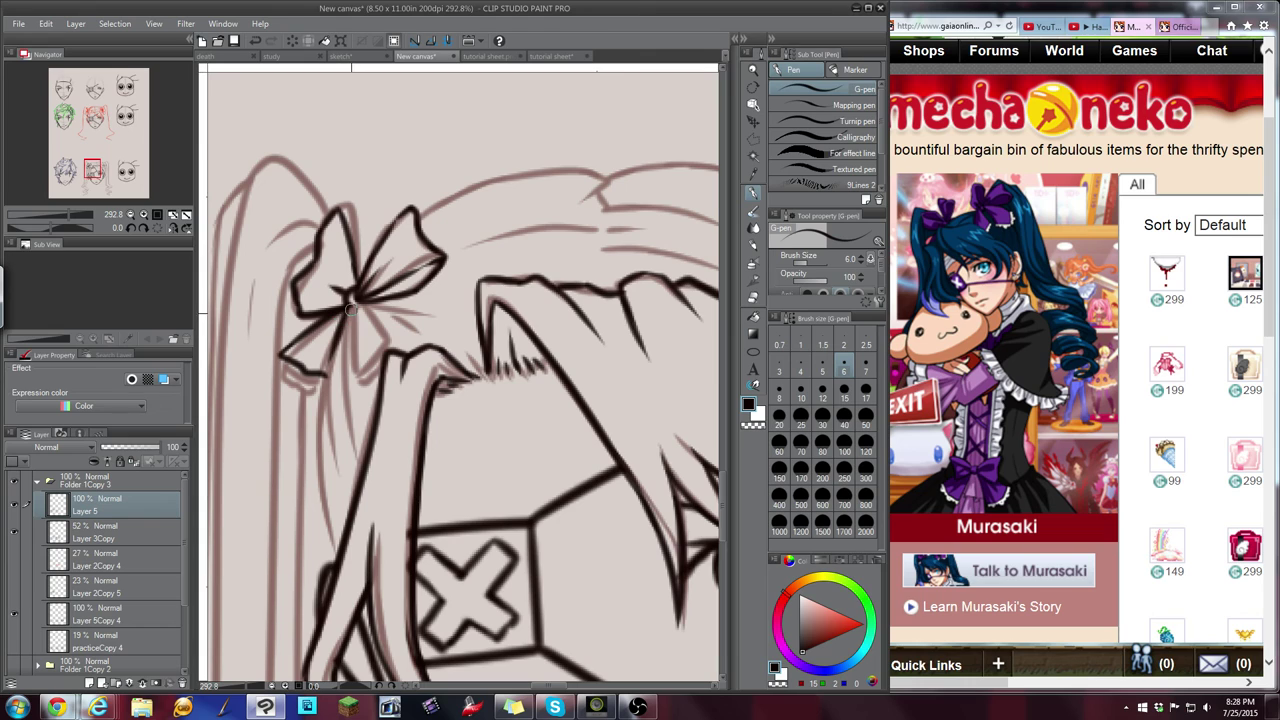
pyautogui.moveTo(351, 309)
pyautogui.mouseDown()
pyautogui.moveTo(361, 372)
pyautogui.moveTo(391, 338)
pyautogui.mouseUp()
pyautogui.moveTo(355, 299)
pyautogui.mouseDown()
pyautogui.moveTo(395, 338)
pyautogui.moveTo(366, 332)
pyautogui.moveTo(277, 358)
pyautogui.moveTo(300, 382)
pyautogui.moveTo(320, 380)
pyautogui.moveTo(380, 362)
pyautogui.moveTo(395, 340)
pyautogui.moveTo(338, 442)
pyautogui.mouseUp()
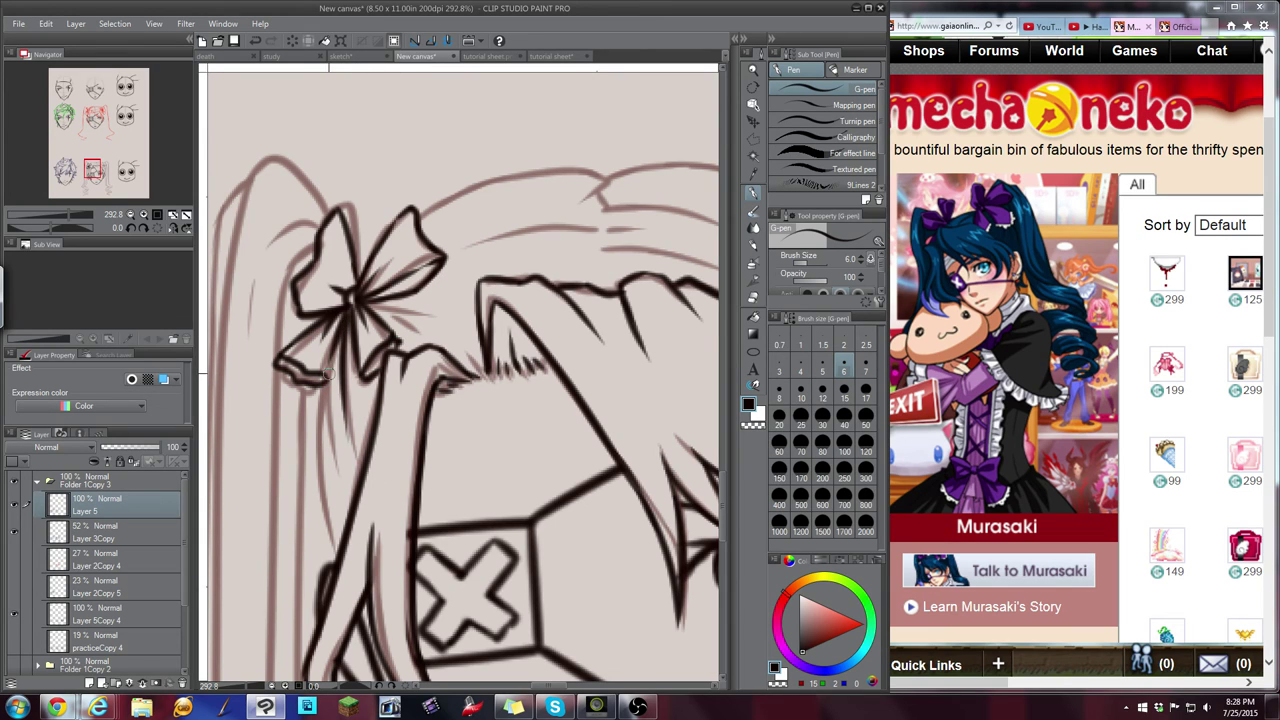
# Ink the loose hair strands hanging below the left bow, behind the side lock
pyautogui.moveTo(325, 358); pyautogui.dragTo(341, 474)
pyautogui.hotkey('ctrl', 'z')
pyautogui.moveTo(323, 384); pyautogui.dragTo(341, 466)
pyautogui.hotkey('ctrl', 'z')
pyautogui.moveTo(324, 382); pyautogui.dragTo(339, 464)
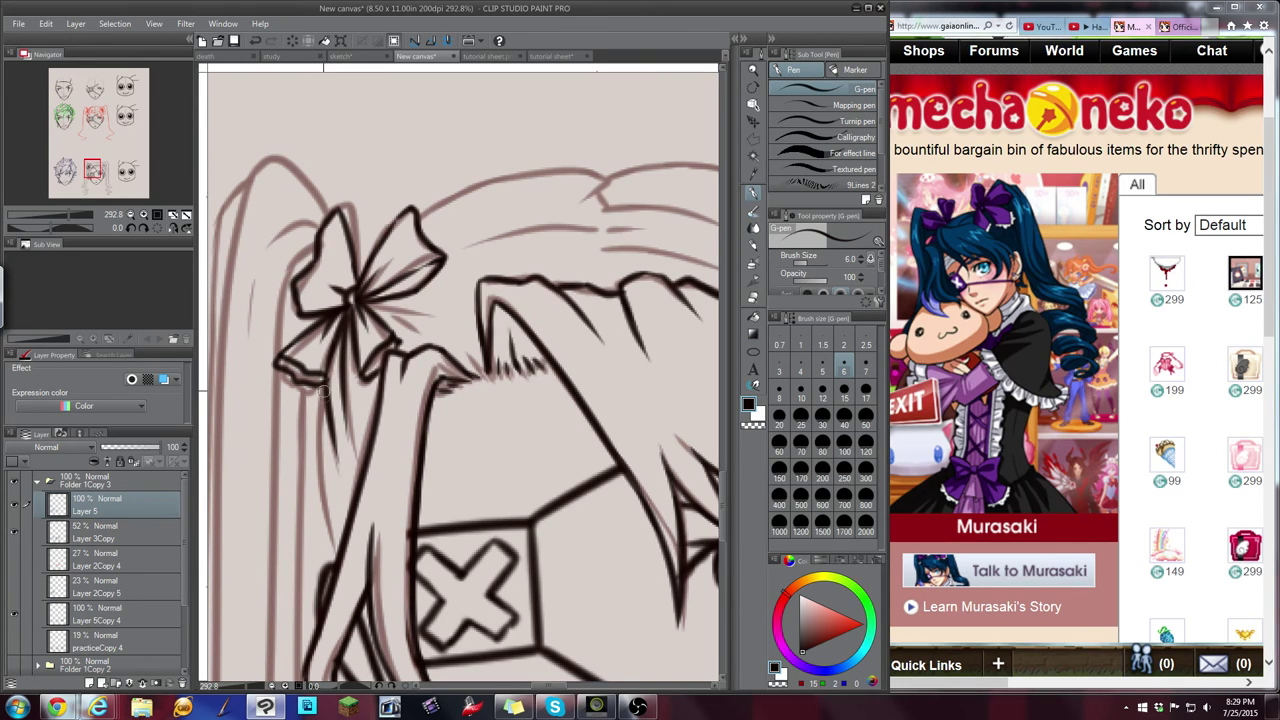
pyautogui.moveTo(323, 391); pyautogui.dragTo(342, 554)
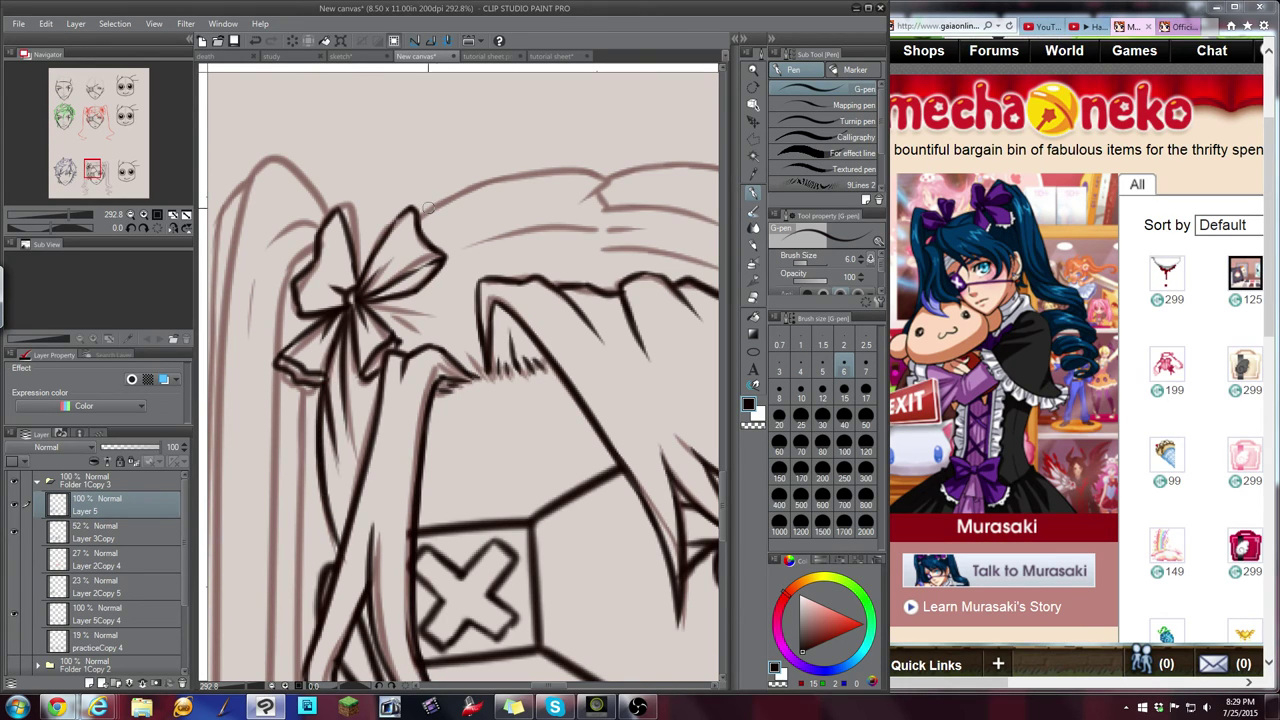
# Ink the crown contour from the left bow to the central notch, with short flow lines beside the bow
pyautogui.moveTo(418, 212); pyautogui.dragTo(590, 166)
pyautogui.hotkey('ctrl', 'z')
pyautogui.moveTo(430, 208)
pyautogui.mouseDown()
pyautogui.moveTo(491, 181)
pyautogui.moveTo(565, 172)
pyautogui.moveTo(605, 172)
pyautogui.moveTo(574, 188)
pyautogui.moveTo(627, 196)
pyautogui.moveTo(466, 243)
pyautogui.moveTo(428, 277)
pyautogui.mouseUp()
pyautogui.moveTo(444, 271); pyautogui.dragTo(476, 269)
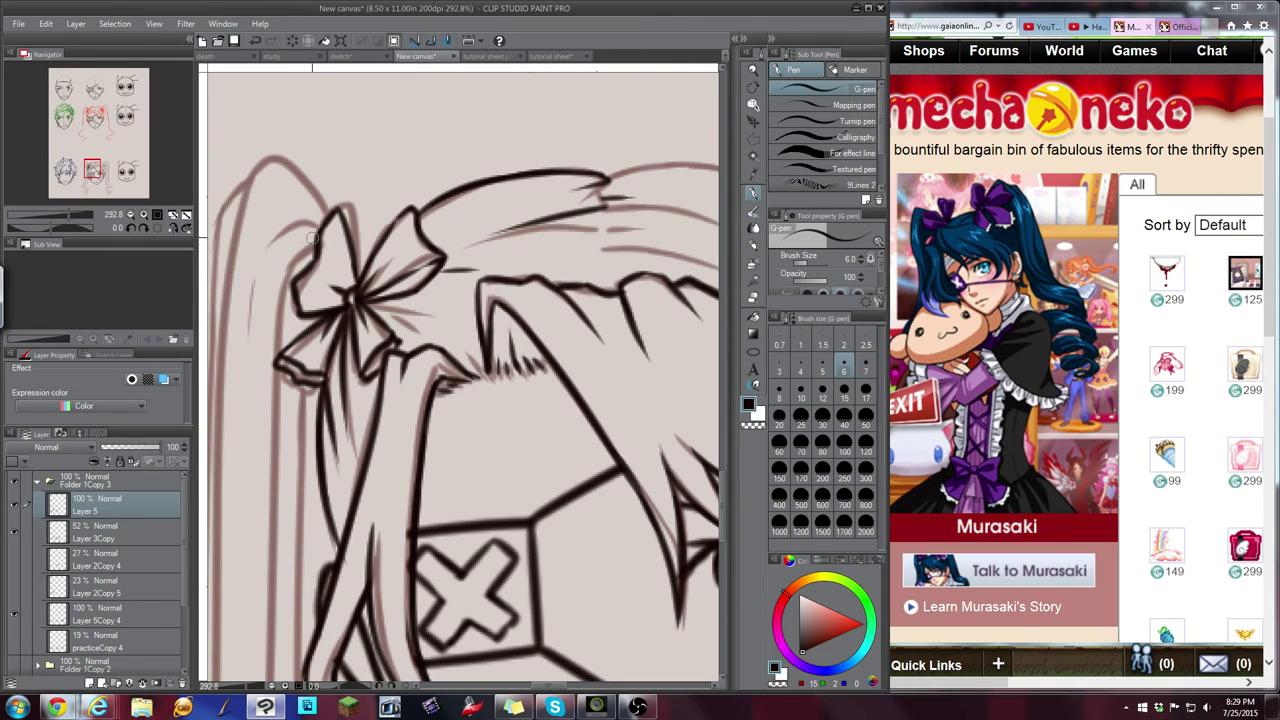
pyautogui.moveTo(381, 307); pyautogui.dragTo(425, 313)
# Ink the crown contour from the central notch to the right bow, and the hair flow lines beneath it
pyautogui.moveTo(93, 166); pyautogui.dragTo(97, 166)
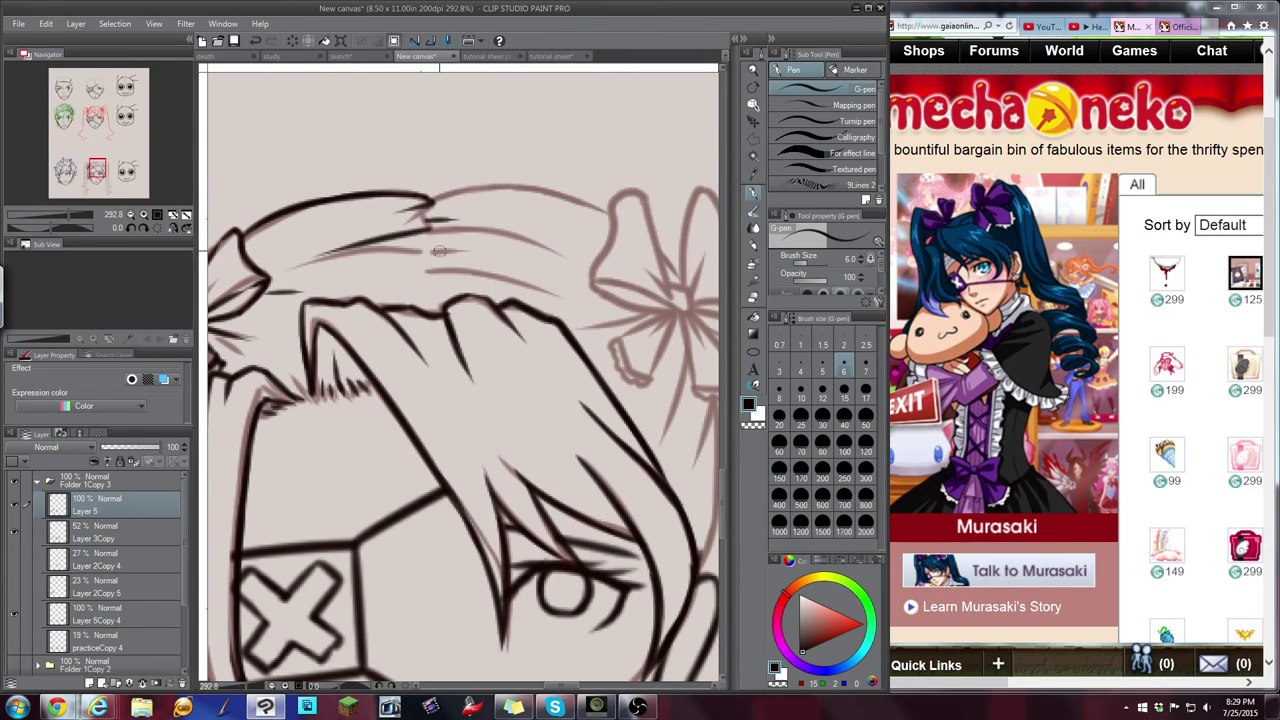
pyautogui.moveTo(435, 250); pyautogui.dragTo(528, 247)
pyautogui.moveTo(433, 279)
pyautogui.mouseDown()
pyautogui.moveTo(567, 291)
pyautogui.moveTo(363, 293)
pyautogui.mouseUp()
pyautogui.moveTo(432, 198); pyautogui.dragTo(560, 193)
pyautogui.hotkey('ctrl', 'z')
pyautogui.moveTo(476, 187)
pyautogui.mouseDown()
pyautogui.moveTo(540, 184)
pyautogui.moveTo(610, 211)
pyautogui.mouseUp()
# Ink the knot and both upper loops of the right bow, including their inner creases
pyautogui.moveTo(97, 168); pyautogui.dragTo(106, 166)
pyautogui.moveTo(414, 353)
pyautogui.mouseDown()
pyautogui.moveTo(427, 372)
pyautogui.moveTo(416, 375)
pyautogui.mouseUp()
pyautogui.moveTo(376, 260); pyautogui.dragTo(408, 367)
pyautogui.moveTo(408, 367)
pyautogui.mouseDown()
pyautogui.moveTo(384, 341)
pyautogui.moveTo(416, 375)
pyautogui.mouseUp()
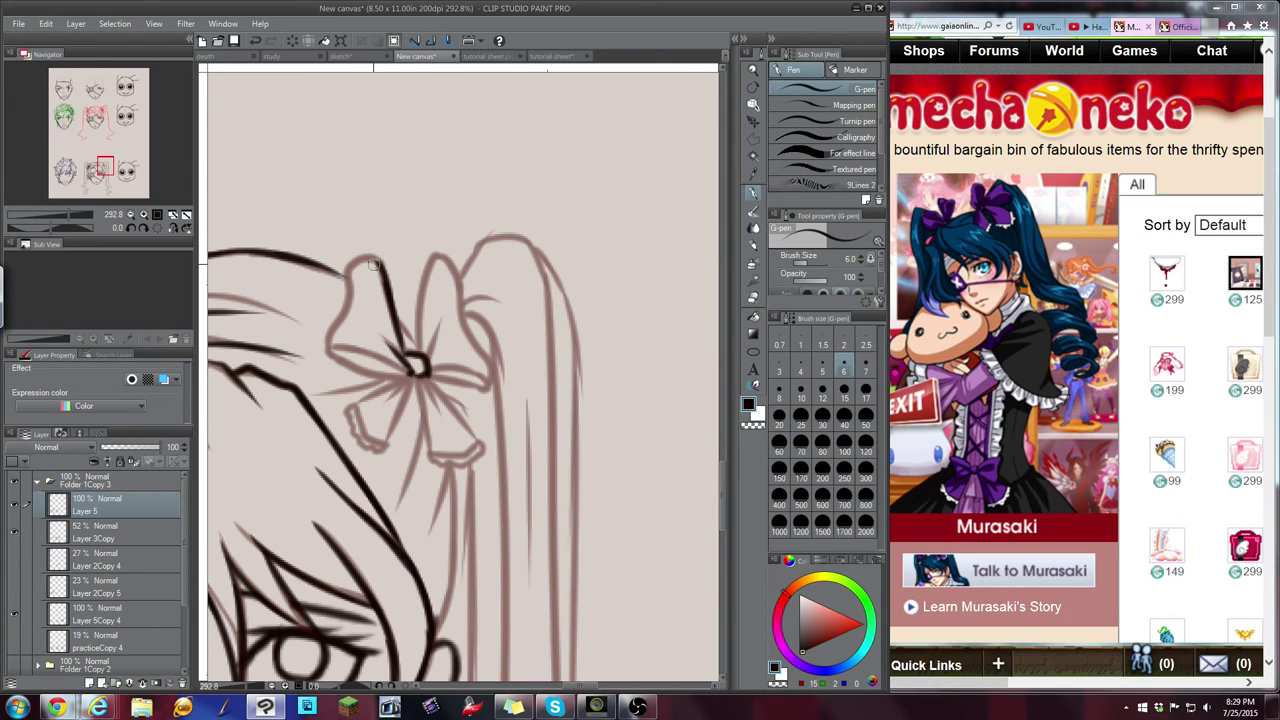
pyautogui.moveTo(373, 264)
pyautogui.mouseDown()
pyautogui.moveTo(339, 272)
pyautogui.moveTo(329, 352)
pyautogui.moveTo(356, 370)
pyautogui.moveTo(418, 372)
pyautogui.mouseUp()
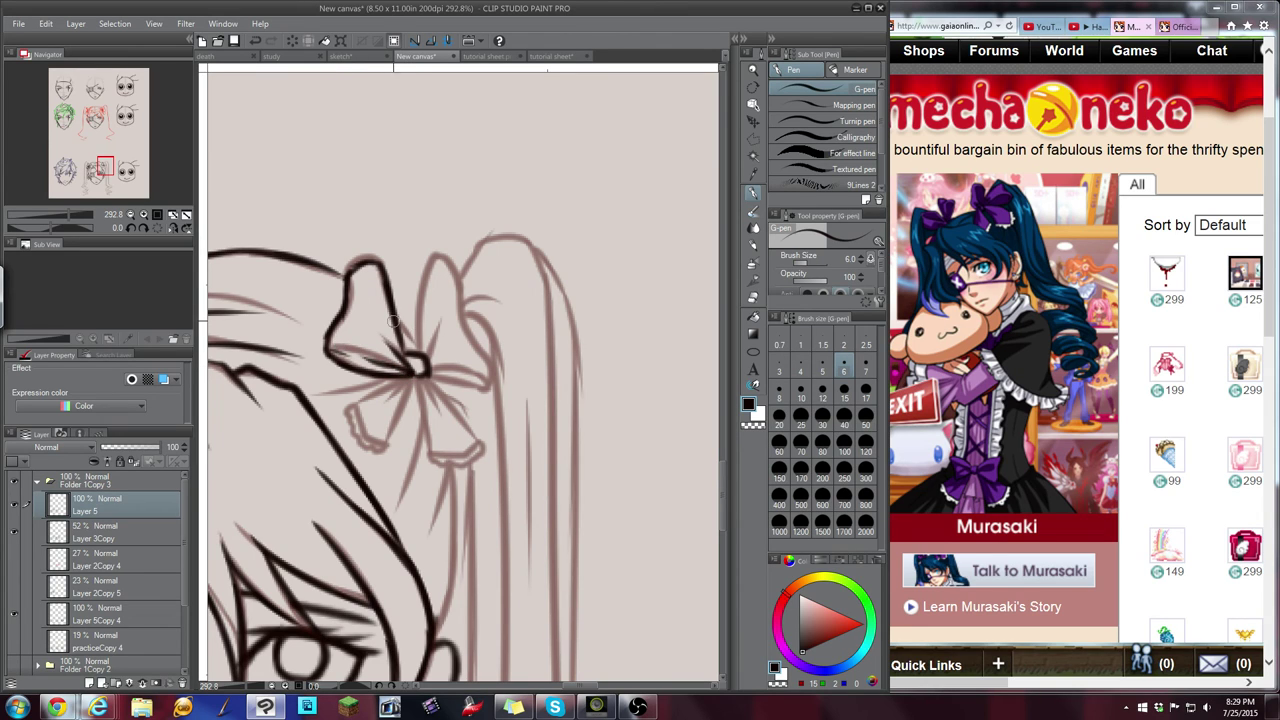
pyautogui.moveTo(393, 321)
pyautogui.mouseDown()
pyautogui.moveTo(408, 345)
pyautogui.moveTo(438, 258)
pyautogui.moveTo(489, 386)
pyautogui.moveTo(431, 372)
pyautogui.moveTo(450, 322)
pyautogui.mouseUp()
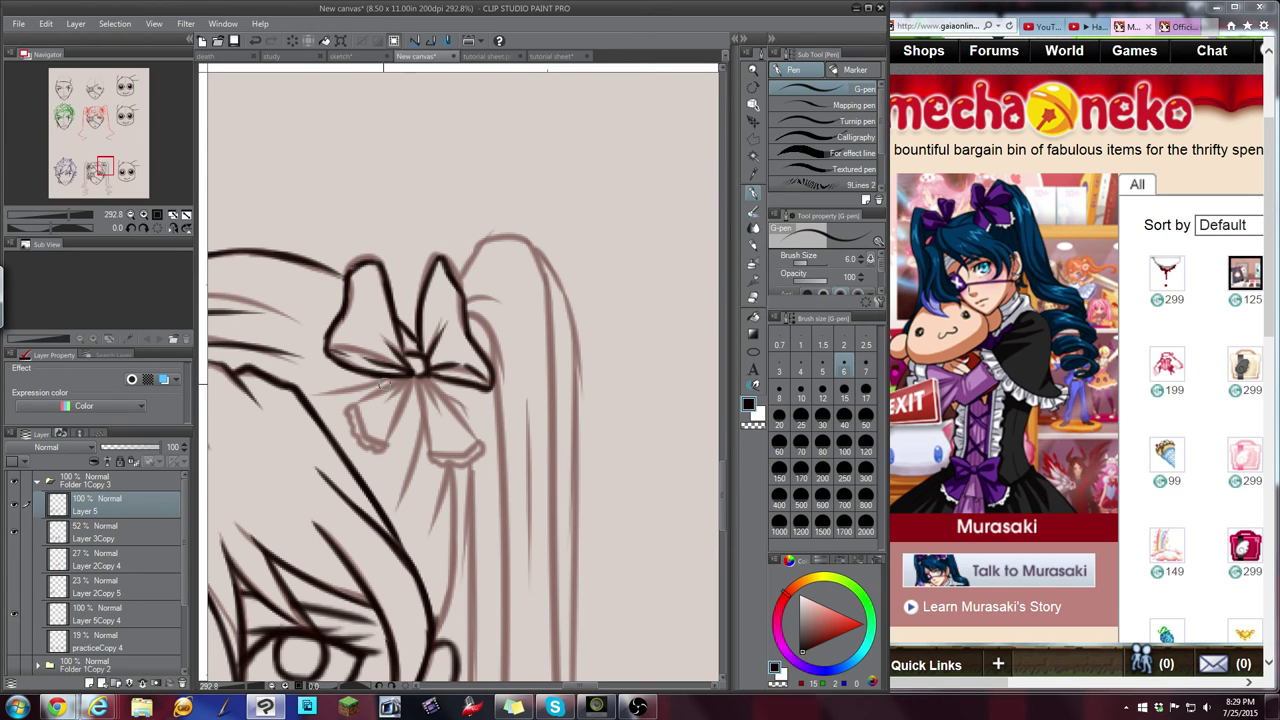
# Ink the left ribbon tail of the right bow with its folded end
pyautogui.moveTo(411, 377); pyautogui.dragTo(390, 436)
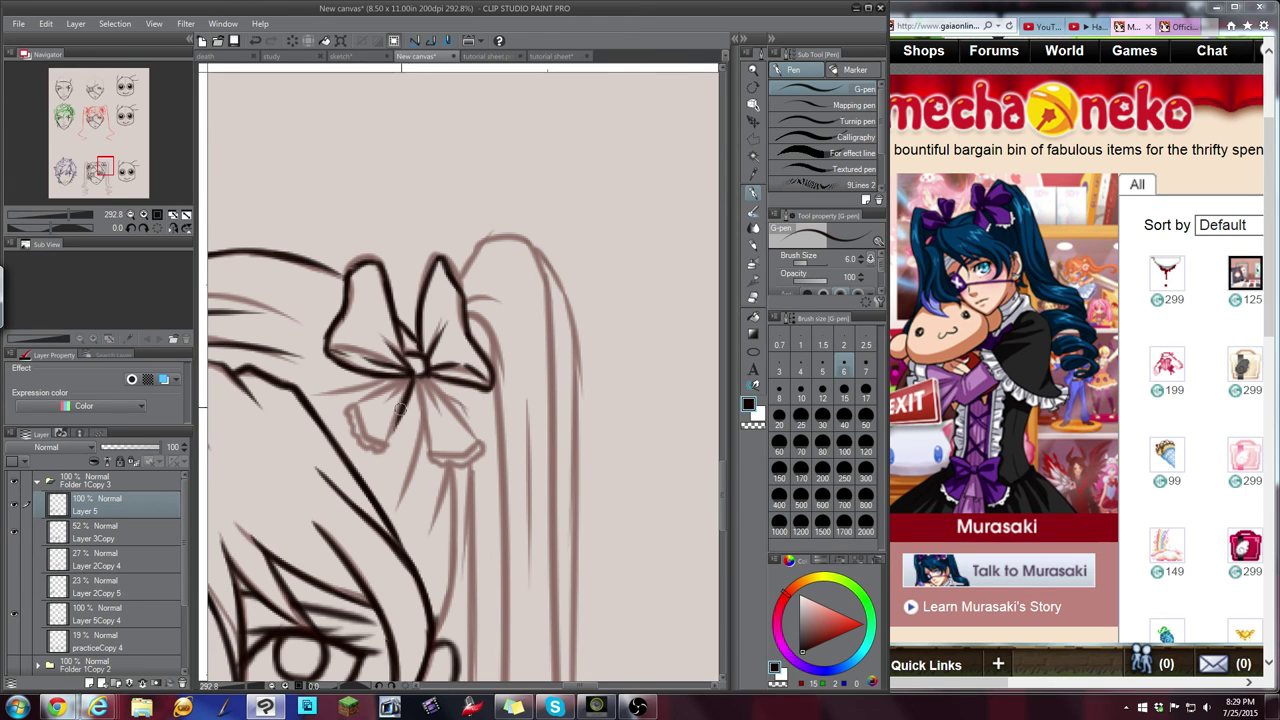
pyautogui.moveTo(404, 376)
pyautogui.mouseDown()
pyautogui.moveTo(356, 400)
pyautogui.moveTo(376, 410)
pyautogui.moveTo(356, 416)
pyautogui.moveTo(360, 436)
pyautogui.moveTo(386, 450)
pyautogui.mouseUp()
pyautogui.moveTo(355, 404)
pyautogui.mouseDown()
pyautogui.moveTo(344, 420)
pyautogui.moveTo(385, 450)
pyautogui.mouseUp()
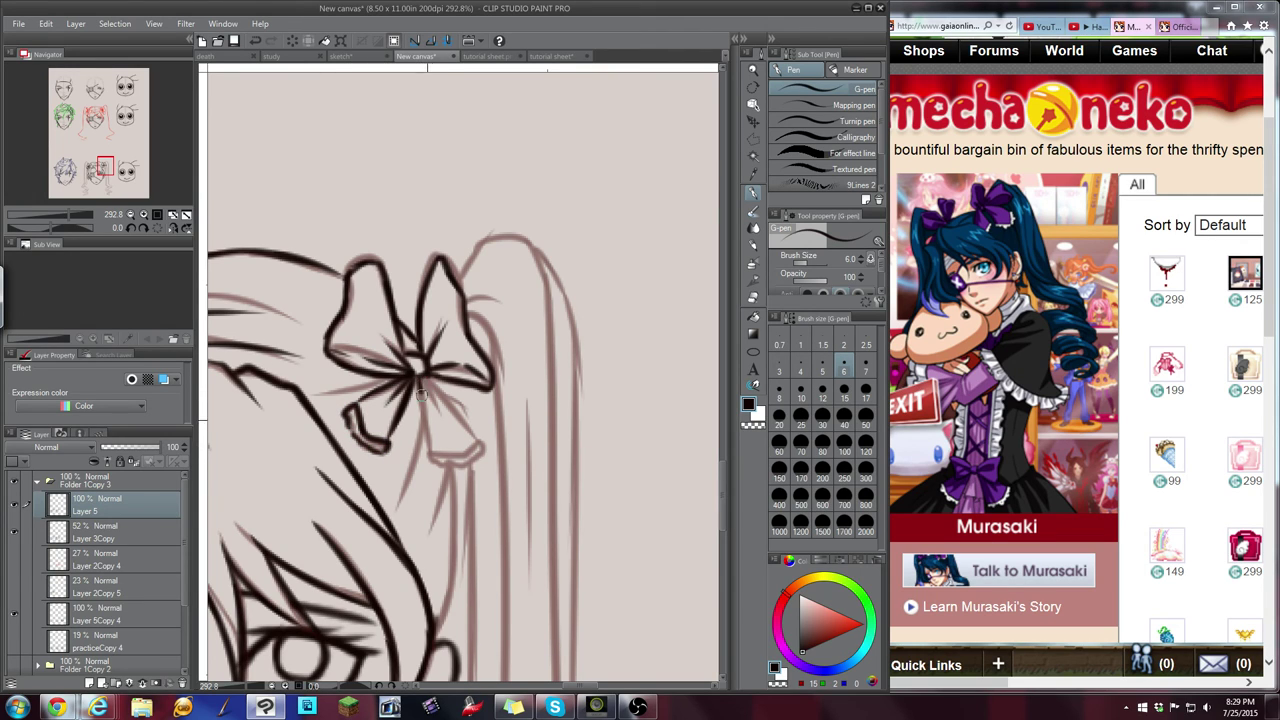
# Ink the right ribbon tail of the right bow and the hair strands running from beneath it toward the ear
pyautogui.moveTo(430, 381)
pyautogui.mouseDown()
pyautogui.moveTo(484, 442)
pyautogui.moveTo(434, 450)
pyautogui.moveTo(477, 446)
pyautogui.moveTo(452, 462)
pyautogui.moveTo(484, 440)
pyautogui.moveTo(452, 496)
pyautogui.moveTo(438, 630)
pyautogui.mouseUp()
pyautogui.moveTo(453, 466); pyautogui.dragTo(417, 545)
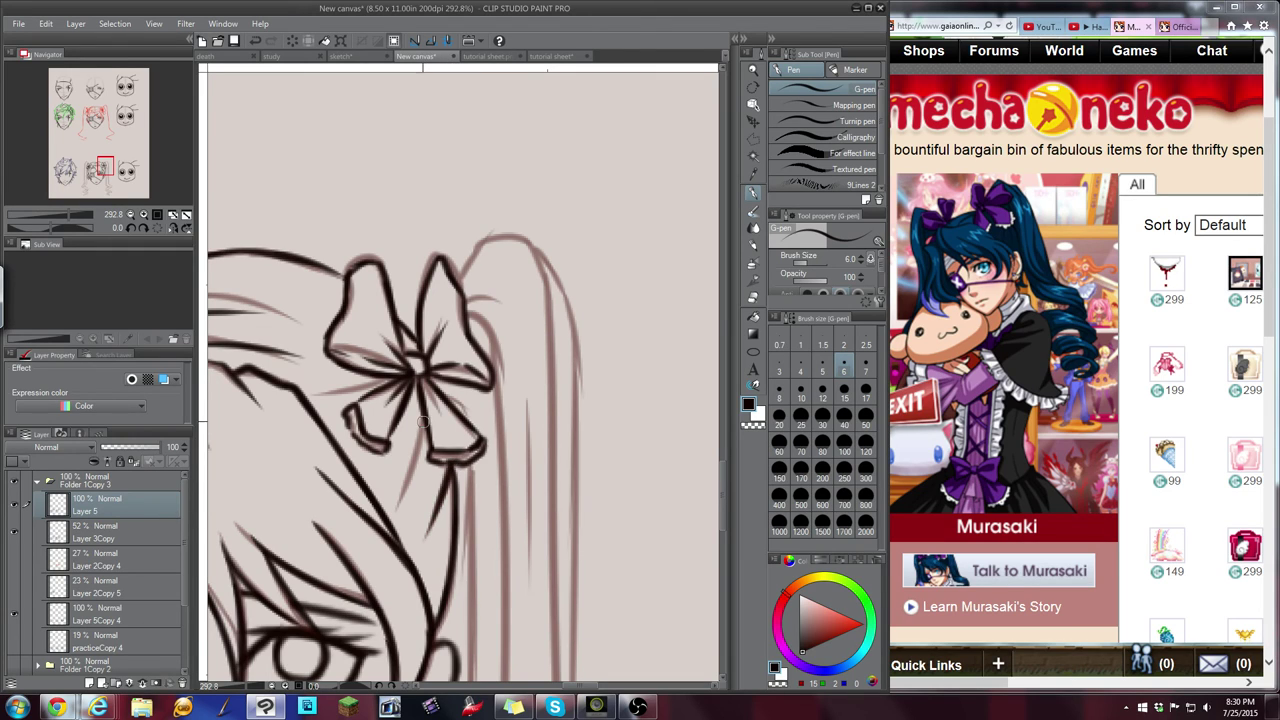
pyautogui.moveTo(423, 404); pyautogui.dragTo(399, 524)
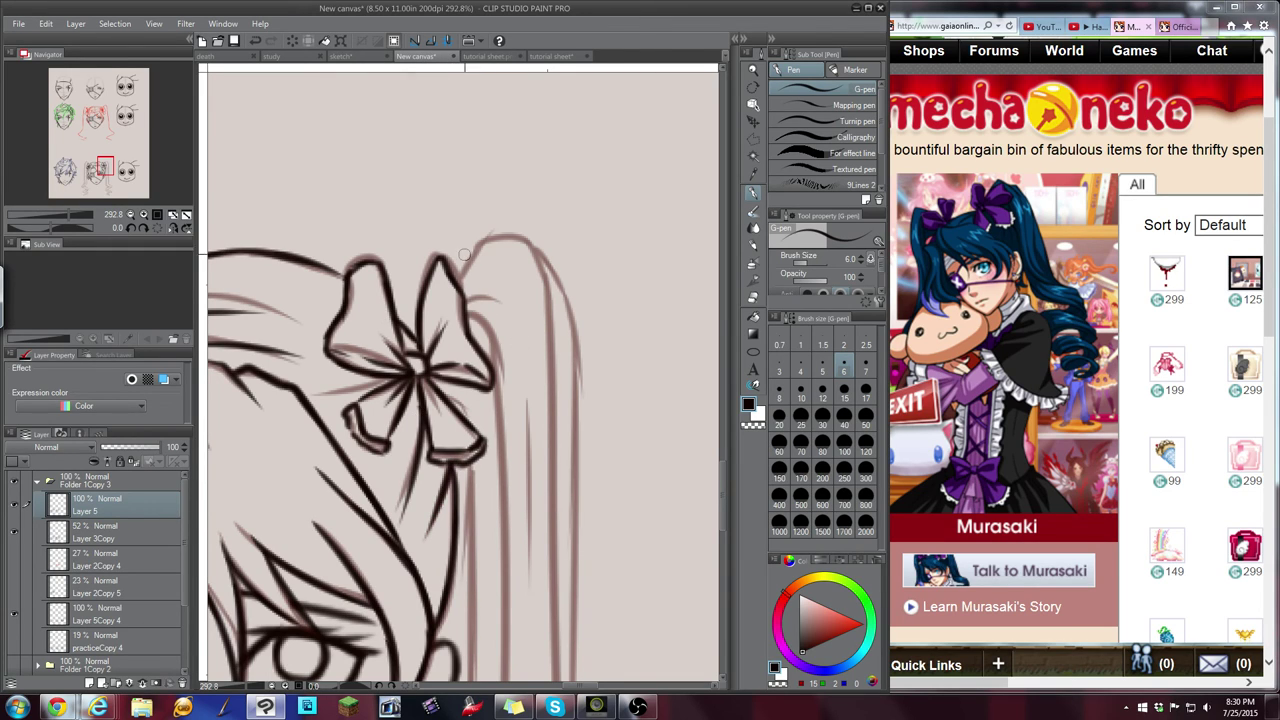
# Ink the rounded top of the right twin tail and the long strand lines falling from it beside the bow
pyautogui.moveTo(460, 278)
pyautogui.mouseDown()
pyautogui.moveTo(487, 240)
pyautogui.moveTo(533, 244)
pyautogui.moveTo(556, 358)
pyautogui.moveTo(553, 585)
pyautogui.mouseUp()
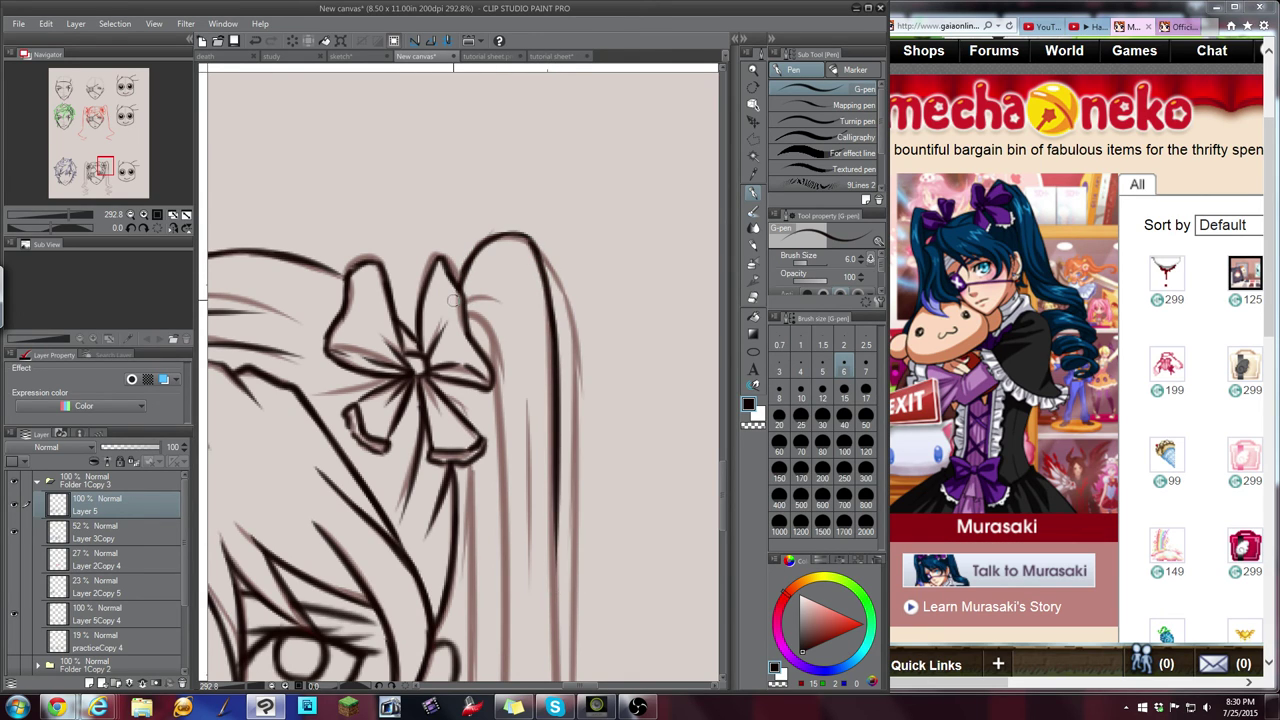
pyautogui.moveTo(466, 312)
pyautogui.mouseDown()
pyautogui.moveTo(500, 372)
pyautogui.moveTo(503, 474)
pyautogui.mouseUp()
pyautogui.moveTo(498, 382); pyautogui.dragTo(505, 562)
pyautogui.hotkey('ctrl', 'z')
pyautogui.hotkey('ctrl', 'z')
pyautogui.moveTo(485, 330); pyautogui.dragTo(502, 495)
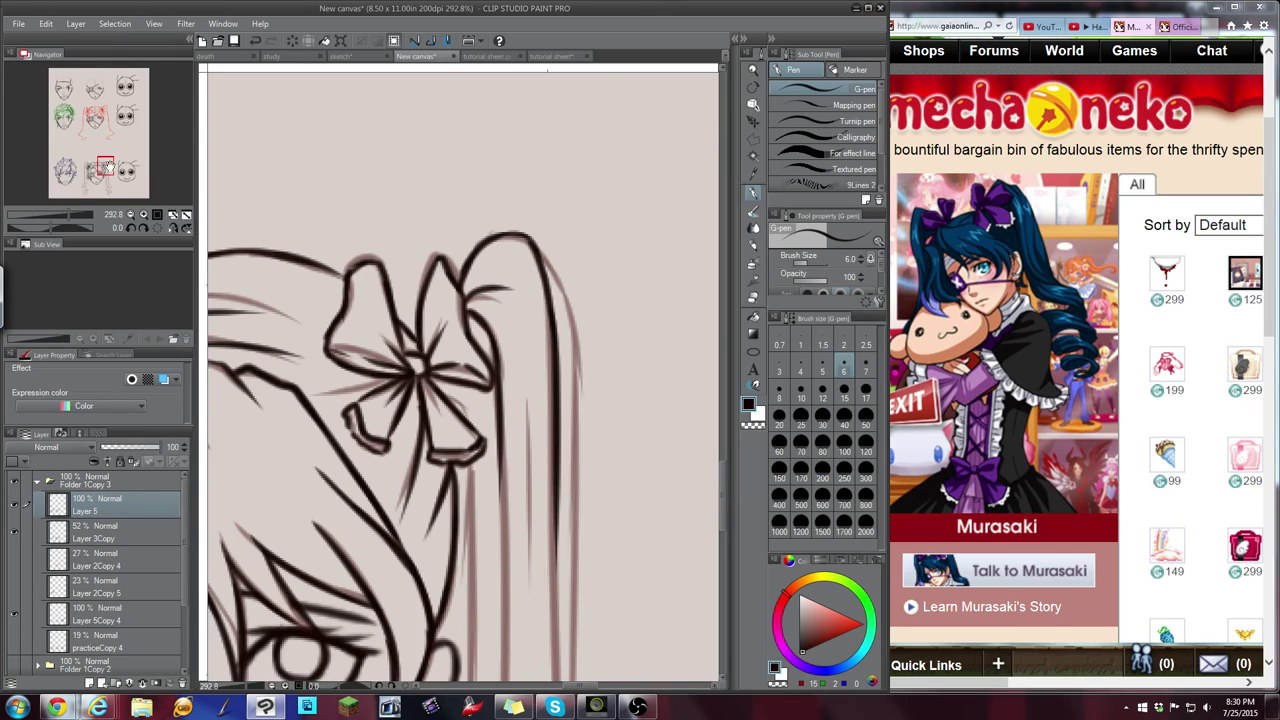
pyautogui.moveTo(98, 161); pyautogui.dragTo(90, 166)
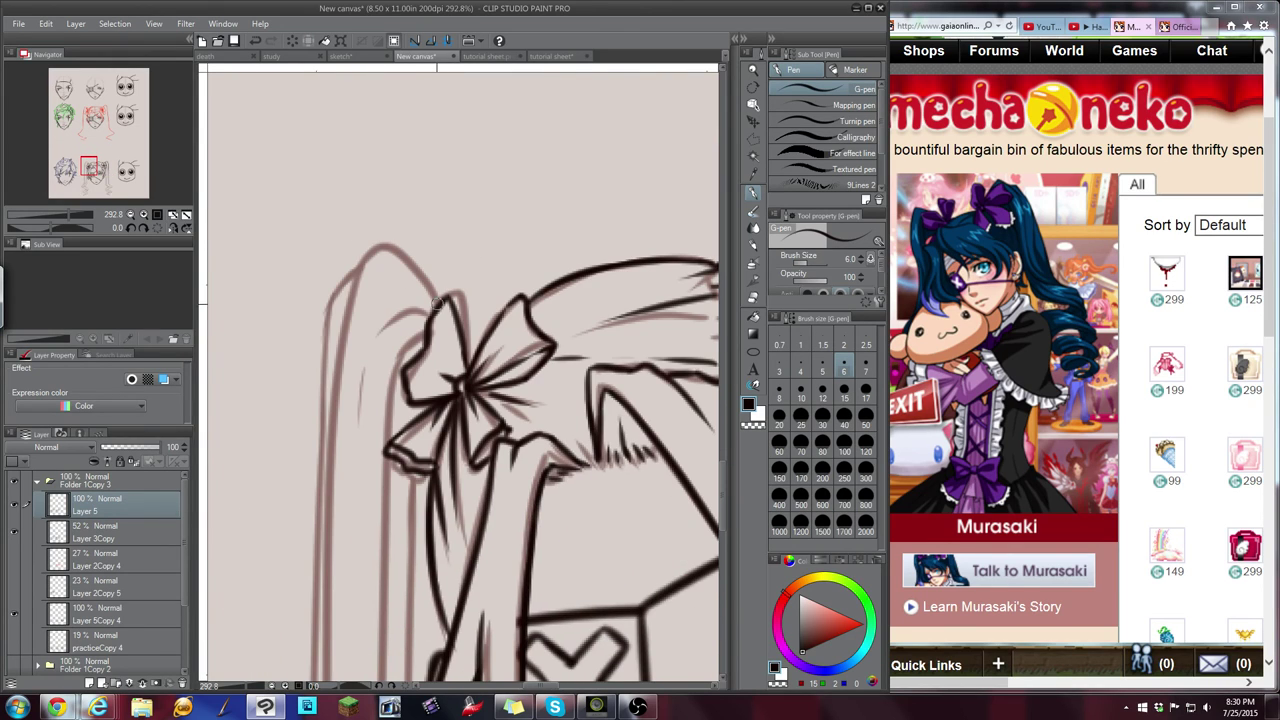
# Ink the rounded arch at the top of the left twin tail, rising from the left bow
pyautogui.moveTo(437, 303); pyautogui.dragTo(378, 267)
pyautogui.hotkey('ctrl', 'z')
pyautogui.moveTo(438, 301)
pyautogui.mouseDown()
pyautogui.moveTo(373, 258)
pyautogui.moveTo(349, 314)
pyautogui.mouseUp()
pyautogui.click(636, 710)
pyautogui.click(637, 707)
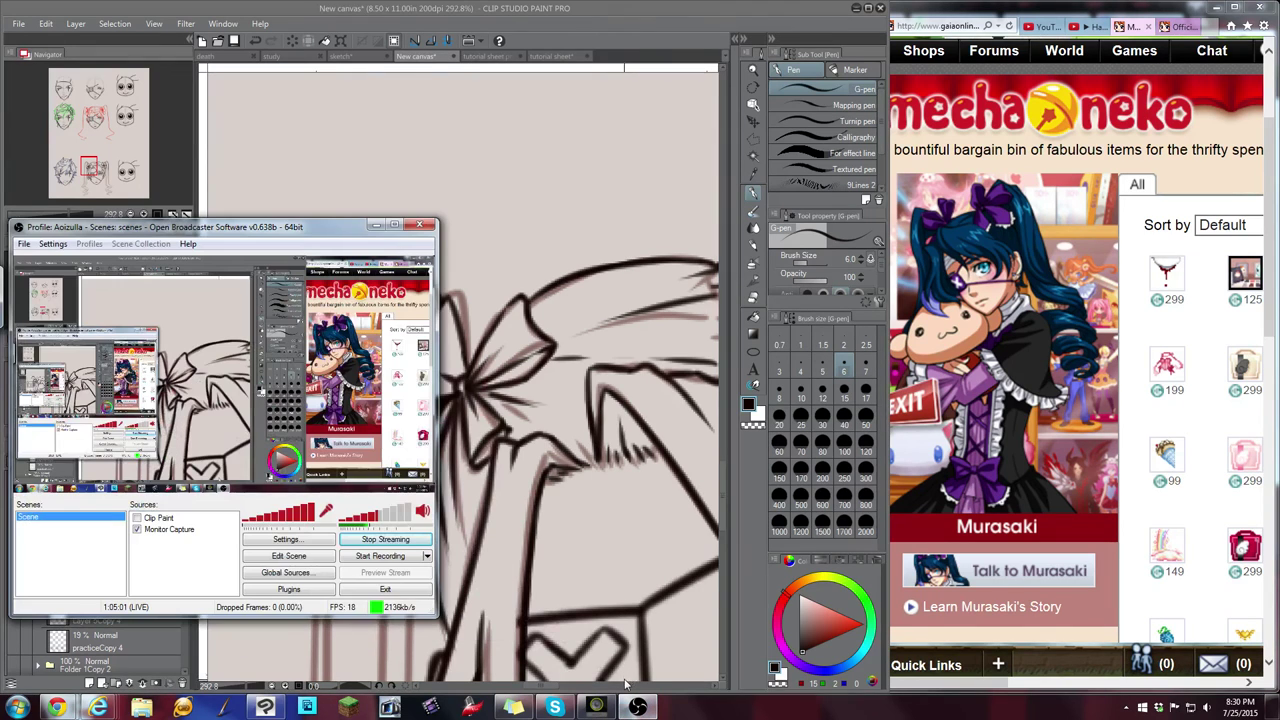
pyautogui.click(650, 46)
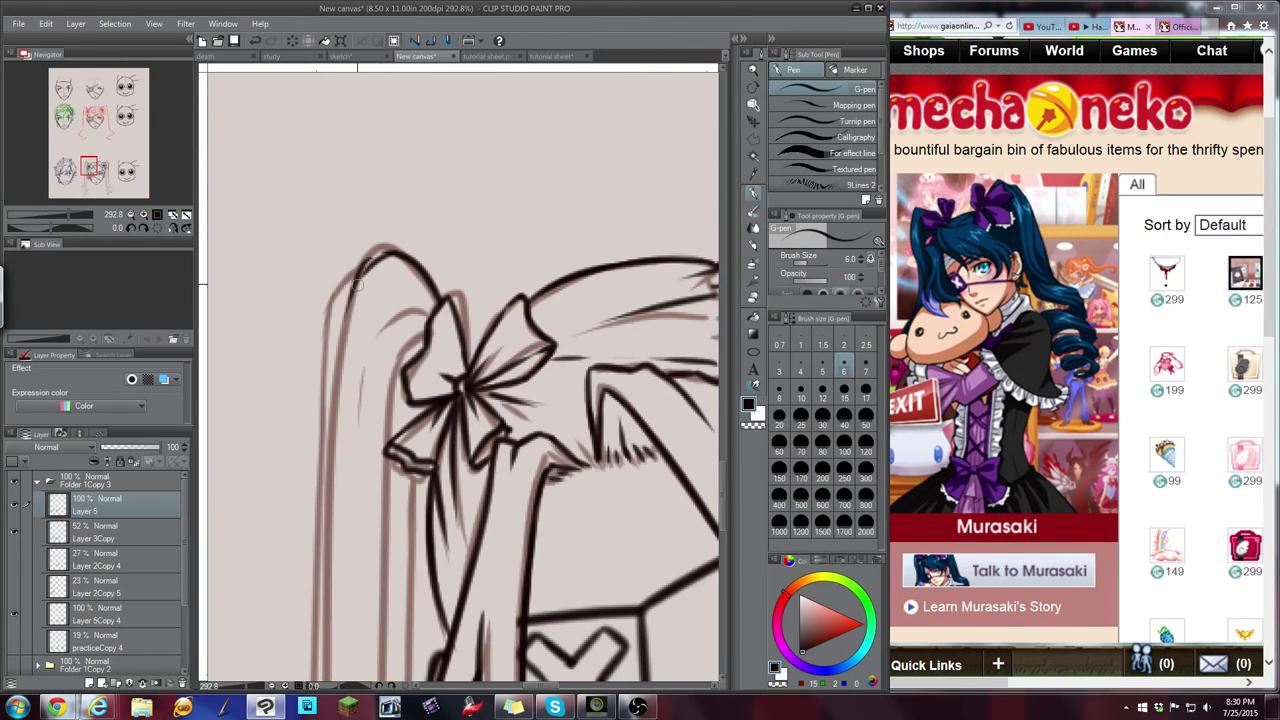
# Ink the long strand line falling from the left twin tail's arch along its outer side
pyautogui.moveTo(388, 252)
pyautogui.mouseDown()
pyautogui.moveTo(350, 280)
pyautogui.moveTo(336, 484)
pyautogui.mouseUp()
pyautogui.hotkey('ctrl', 'z')
pyautogui.moveTo(363, 267); pyautogui.dragTo(338, 406)
pyautogui.moveTo(352, 302); pyautogui.dragTo(333, 530)
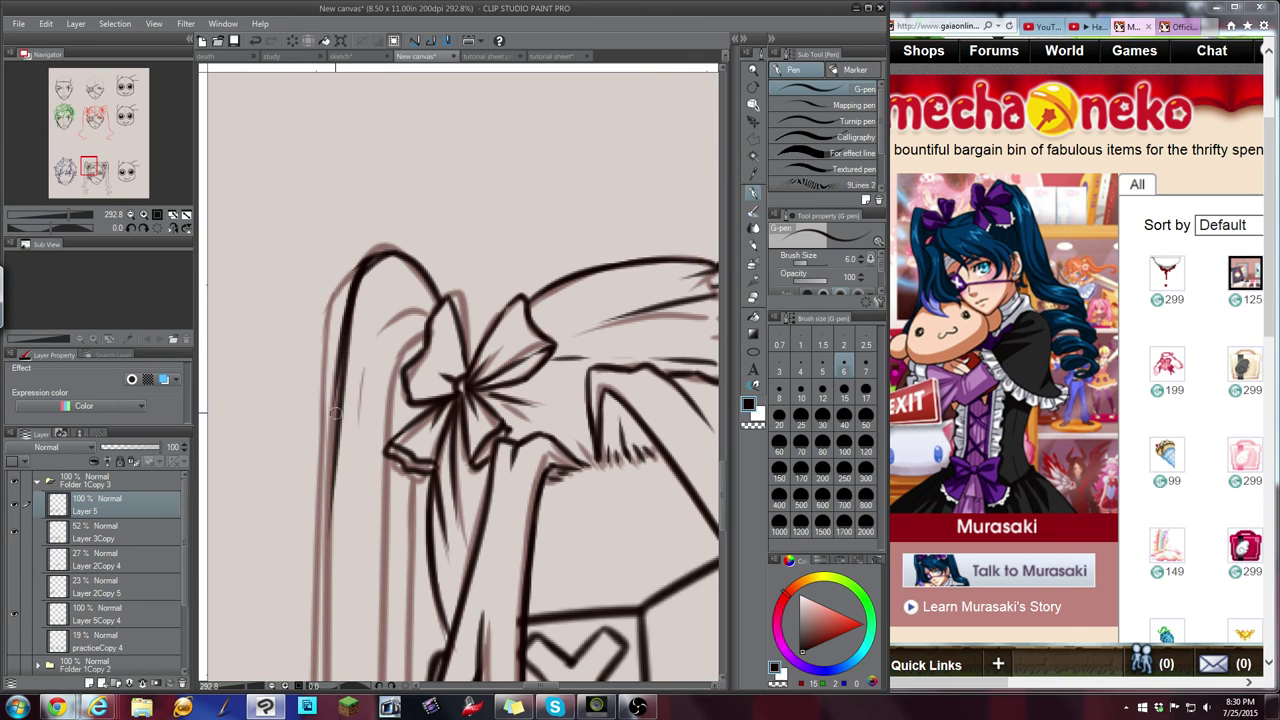
pyautogui.hotkey('ctrl', 'z')
pyautogui.moveTo(350, 300); pyautogui.dragTo(318, 612)
# Extend the left twin tail's long outer strand line straight down to where the hair begins to curl
pyautogui.moveTo(84, 169); pyautogui.dragTo(89, 174)
pyautogui.scroll(-1, 418, 155)
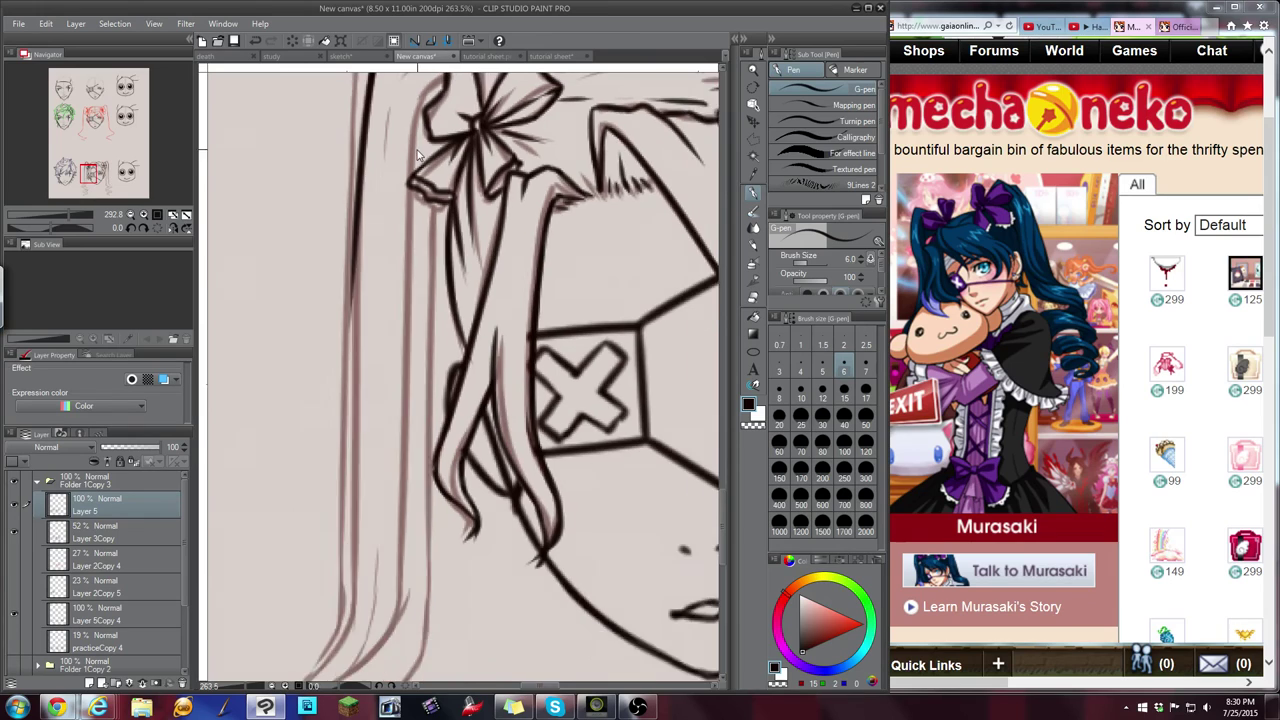
pyautogui.scroll(-2, 410, 165)
pyautogui.moveTo(362, 200); pyautogui.dragTo(369, 520)
pyautogui.hotkey('ctrl', 'z')
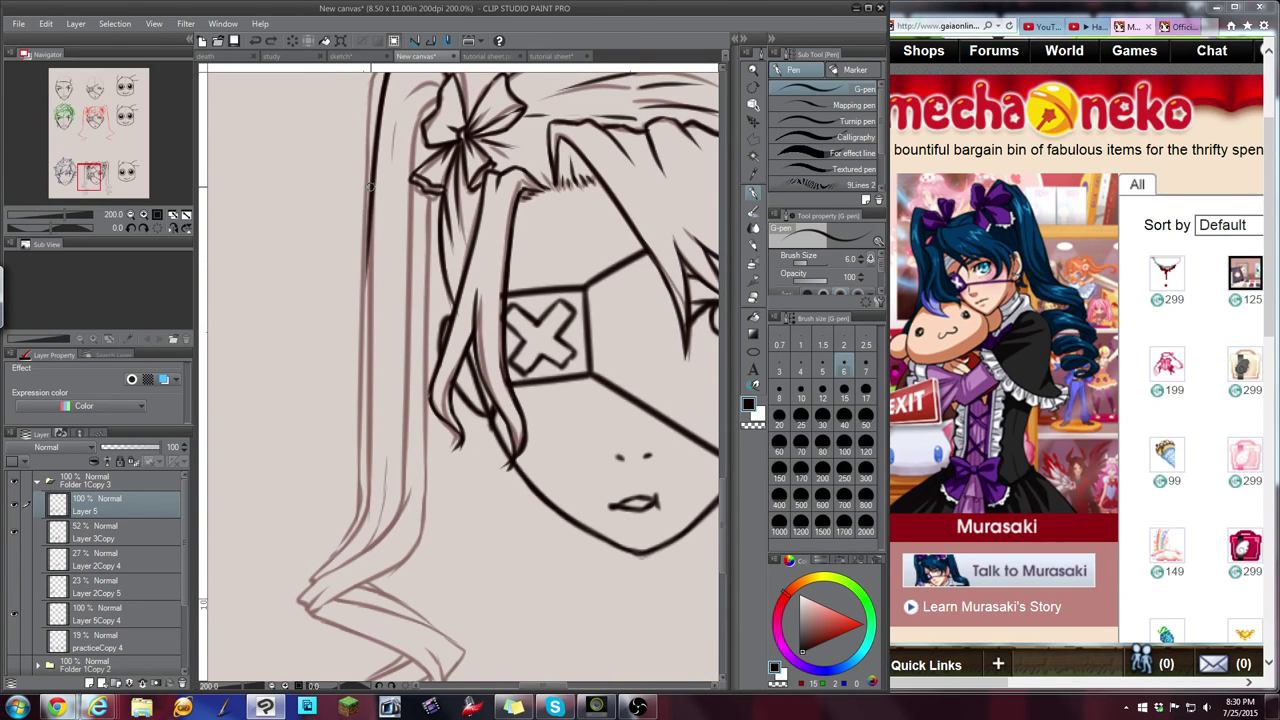
pyautogui.moveTo(371, 198); pyautogui.dragTo(371, 528)
pyautogui.hotkey('ctrl', 'z')
pyautogui.moveTo(372, 192); pyautogui.dragTo(372, 500)
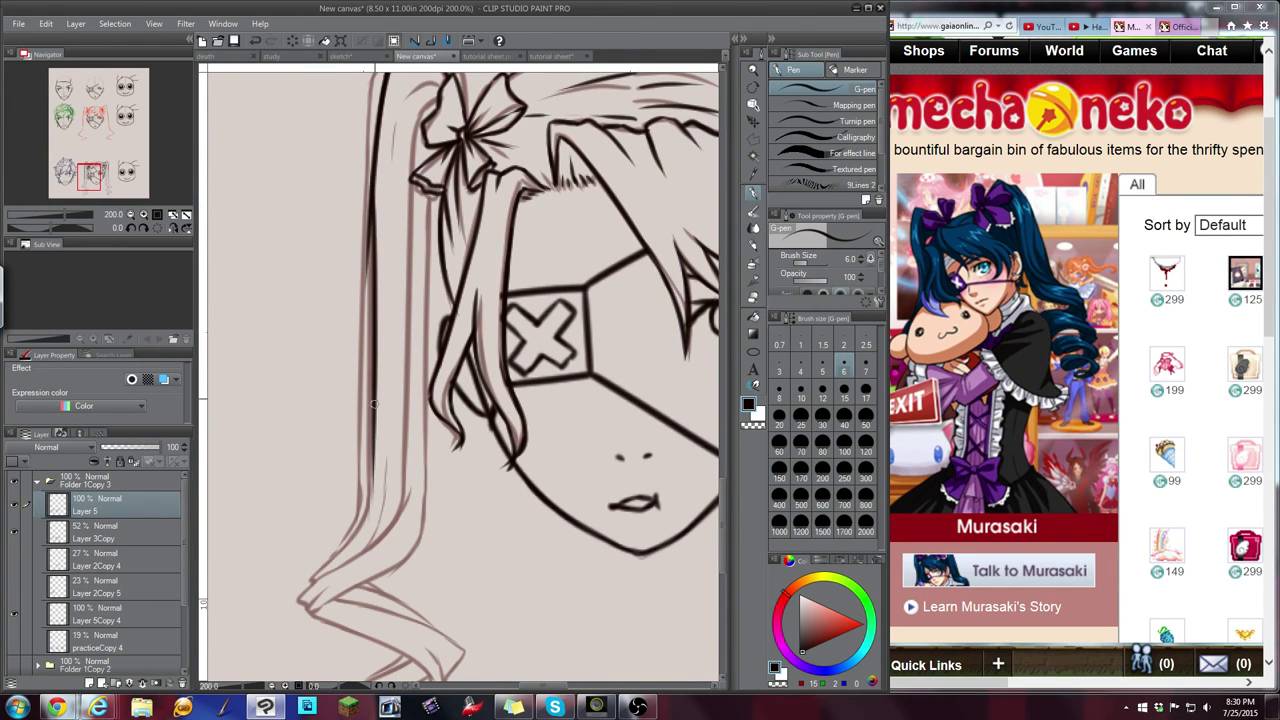
pyautogui.hotkey('ctrl', 'z')
pyautogui.moveTo(373, 180); pyautogui.dragTo(364, 526)
pyautogui.hotkey('ctrl', 'z')
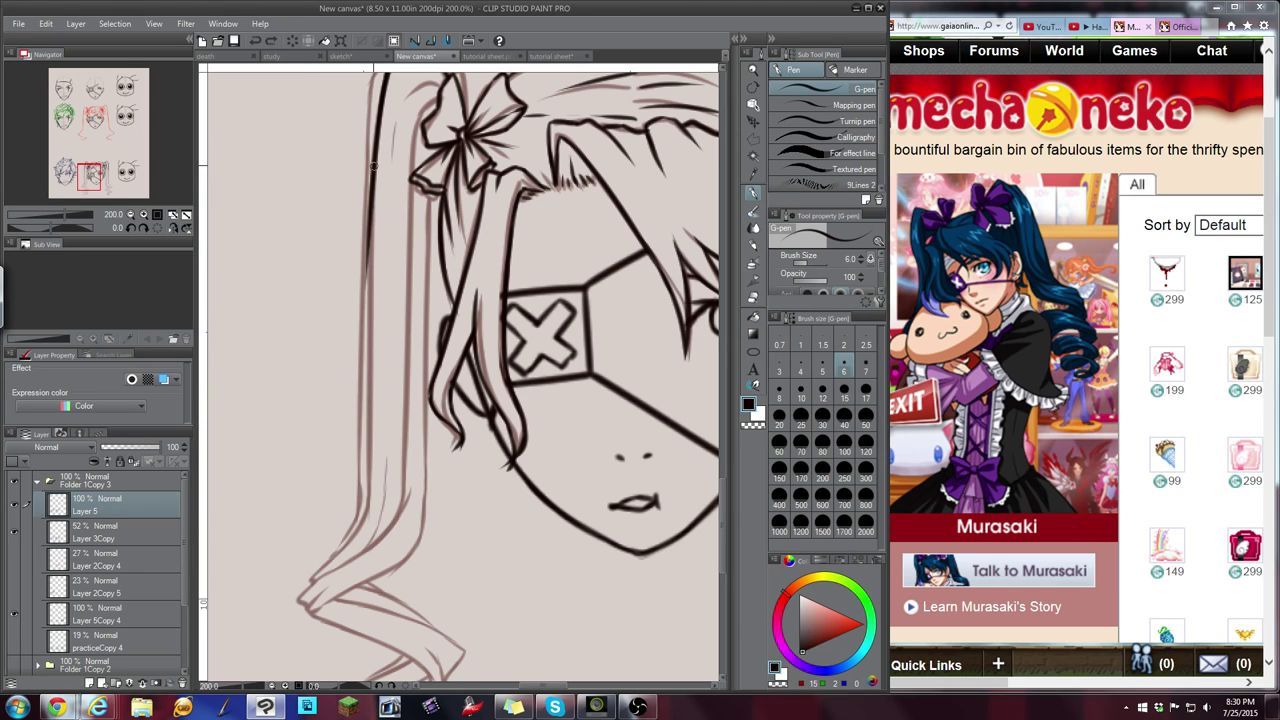
pyautogui.moveTo(377, 163); pyautogui.dragTo(372, 506)
pyautogui.hotkey('ctrl', 'z')
pyautogui.moveTo(376, 155); pyautogui.dragTo(366, 515)
pyautogui.hotkey('ctrl', 'z')
pyautogui.moveTo(376, 167); pyautogui.dragTo(365, 530)
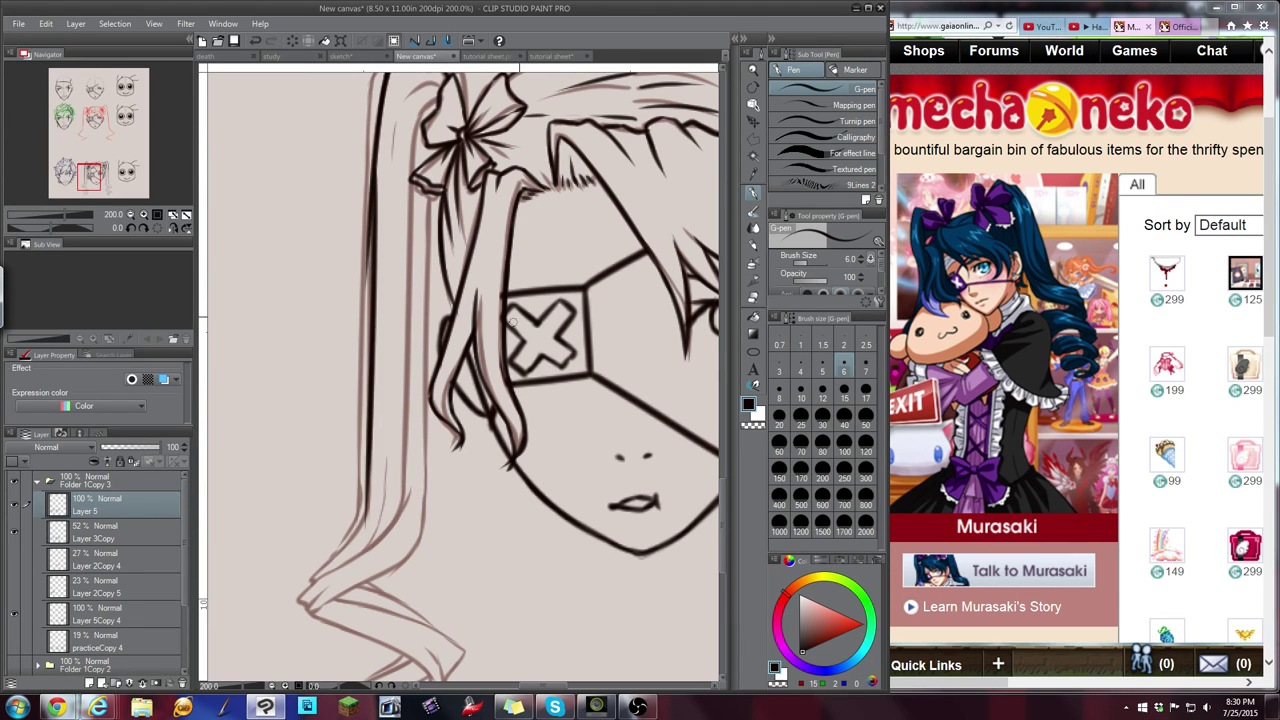
# Erase the stray stroke end beside the left twin tail's long strand line with the Hard eraser
pyautogui.click(754, 297)
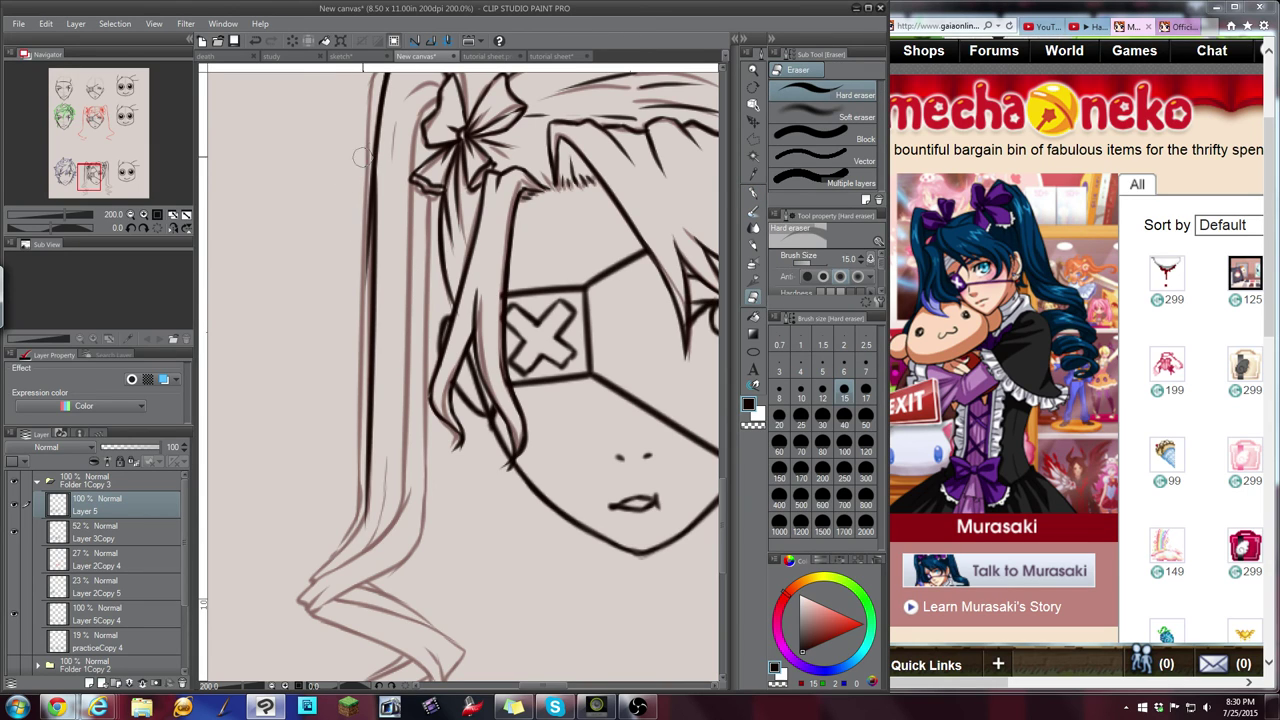
pyautogui.moveTo(362, 158); pyautogui.dragTo(360, 272)
pyautogui.moveTo(362, 137); pyautogui.dragTo(362, 231)
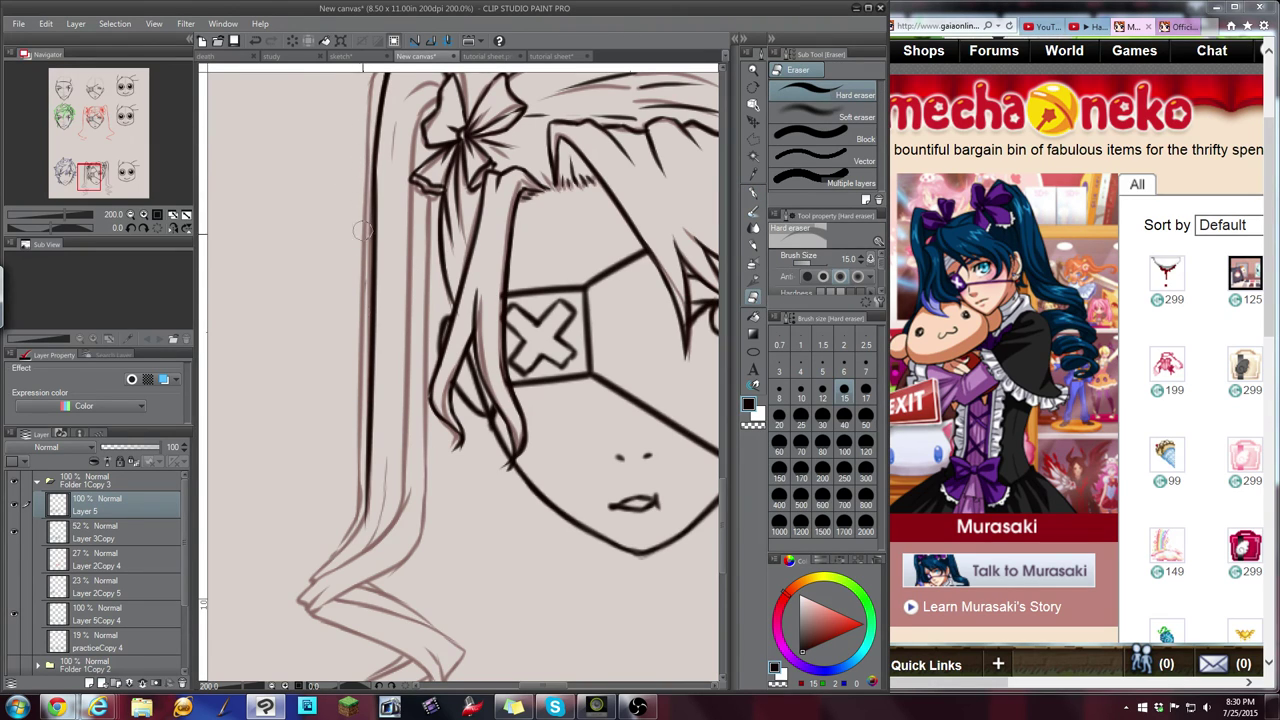
# Ink the left twin tail's middle strand line and its inner edge from the bow down to the curl with the G-pen
pyautogui.click(753, 192)
pyautogui.moveTo(436, 92)
pyautogui.mouseDown()
pyautogui.moveTo(415, 172)
pyautogui.moveTo(415, 124)
pyautogui.moveTo(394, 512)
pyautogui.mouseUp()
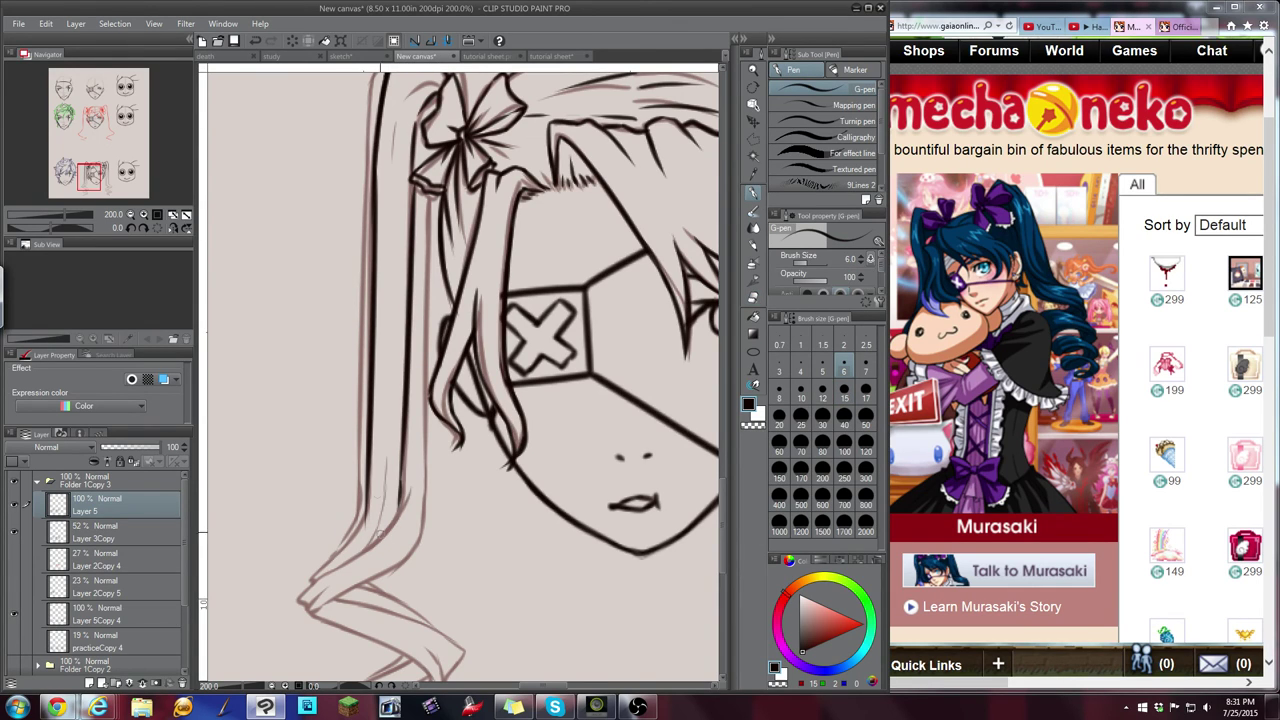
pyautogui.moveTo(442, 82)
pyautogui.mouseDown()
pyautogui.moveTo(406, 99)
pyautogui.moveTo(387, 199)
pyautogui.moveTo(423, 385)
pyautogui.mouseUp()
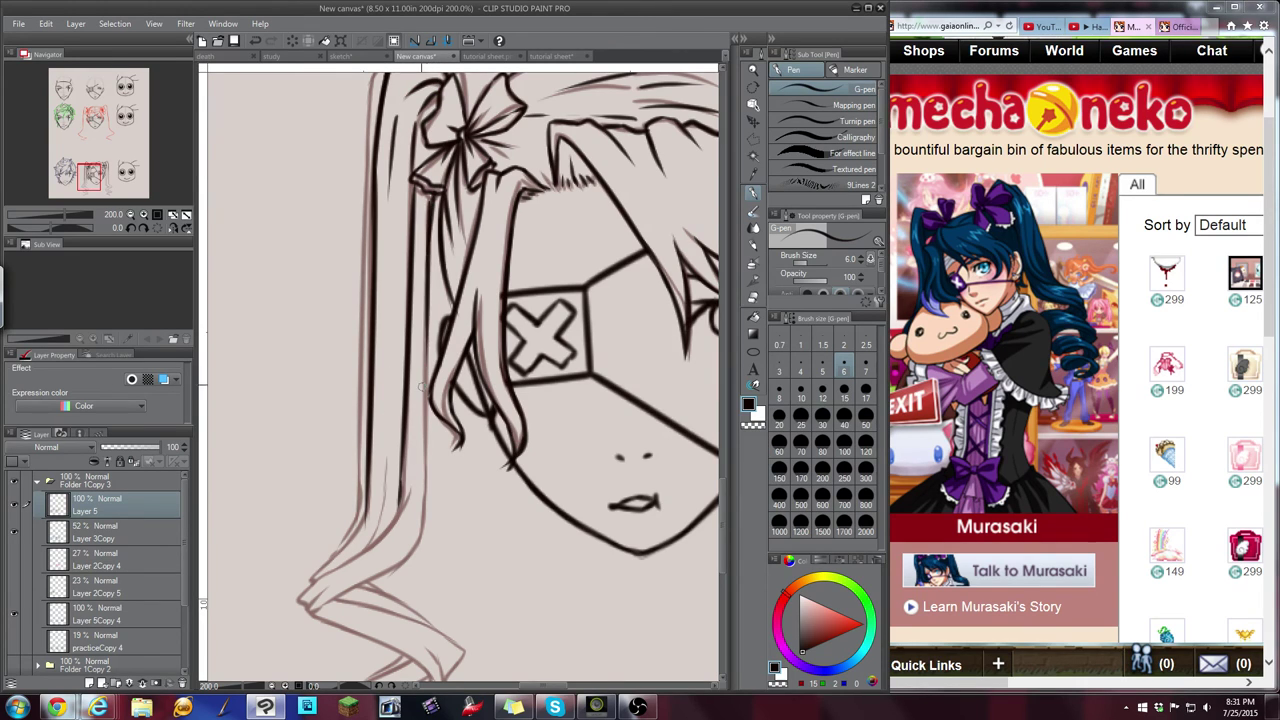
pyautogui.moveTo(426, 295); pyautogui.dragTo(424, 396)
pyautogui.moveTo(425, 343); pyautogui.dragTo(418, 444)
pyautogui.hotkey('ctrl', 'z')
pyautogui.moveTo(423, 353); pyautogui.dragTo(425, 457)
pyautogui.moveTo(427, 386); pyautogui.dragTo(427, 501)
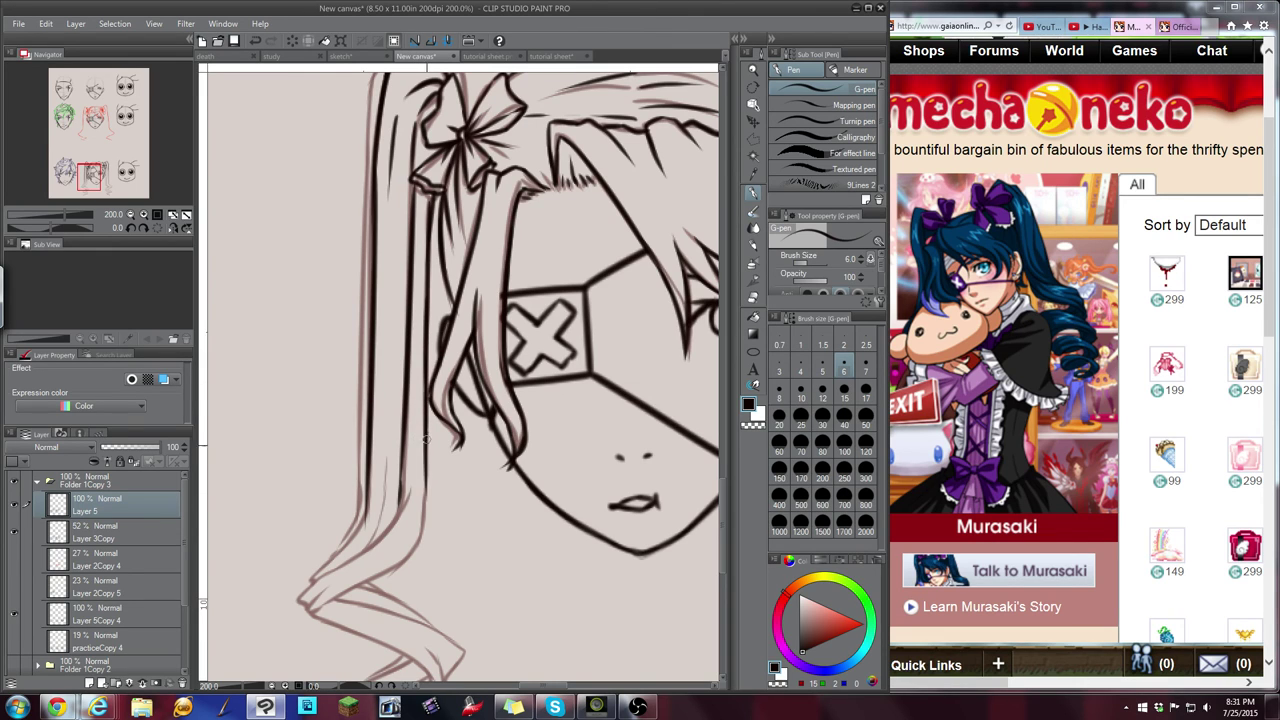
pyautogui.moveTo(426, 440); pyautogui.dragTo(426, 515)
# Ink the outermost edge of the left twin tail from the top of the arch down along the sketch
pyautogui.click(88, 172)
pyautogui.moveTo(88, 172); pyautogui.dragTo(92, 168)
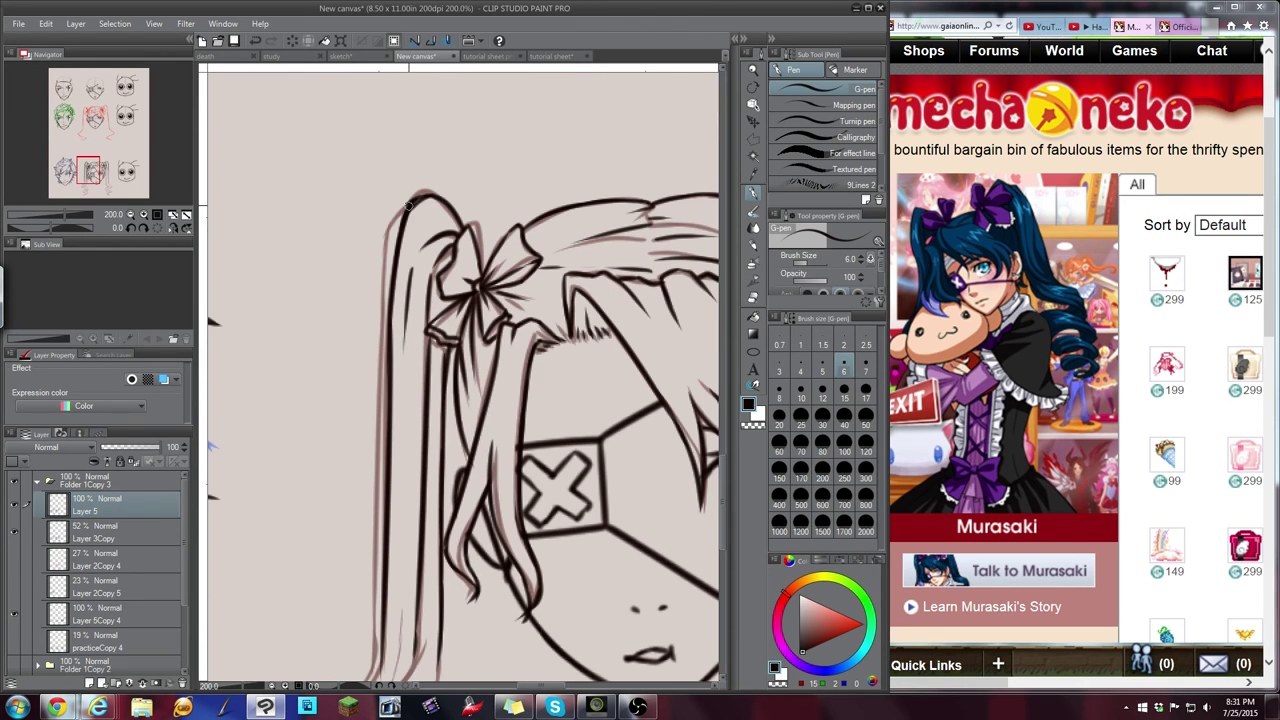
pyautogui.moveTo(409, 206)
pyautogui.mouseDown()
pyautogui.moveTo(384, 260)
pyautogui.moveTo(379, 396)
pyautogui.mouseUp()
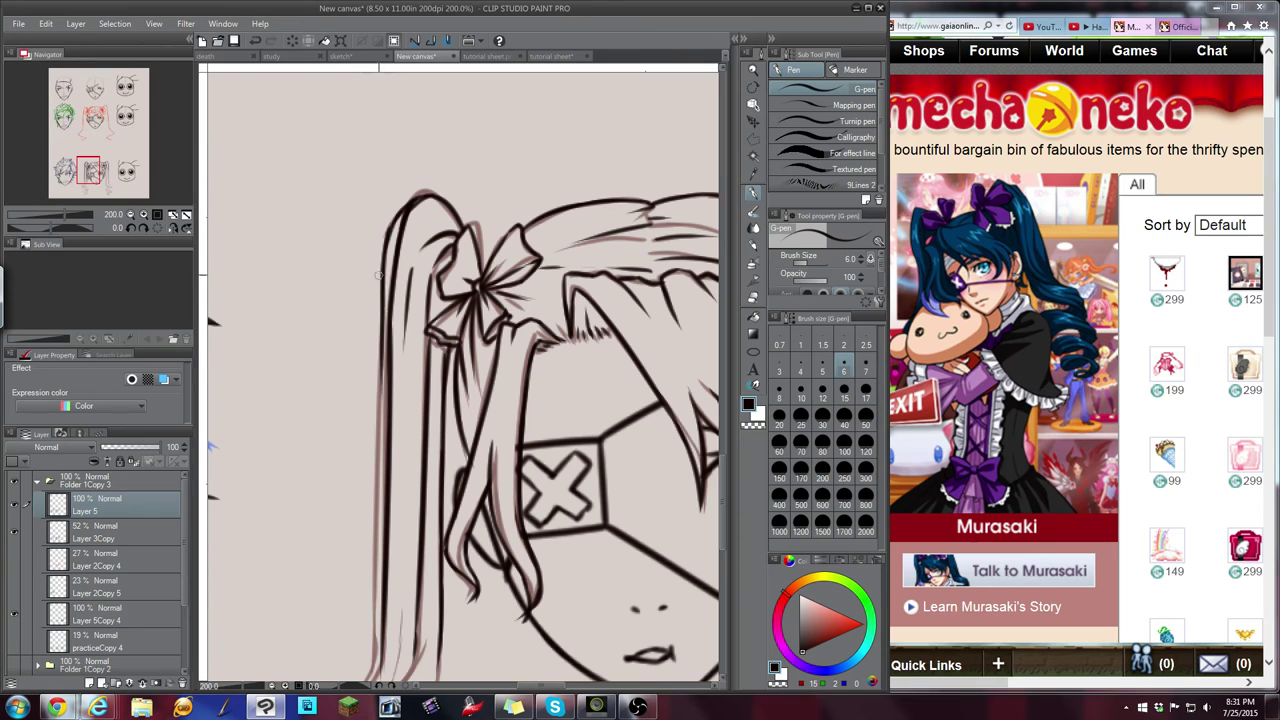
pyautogui.moveTo(383, 306); pyautogui.dragTo(372, 505)
pyautogui.moveTo(372, 505); pyautogui.dragTo(365, 622)
pyautogui.hotkey('ctrl', 'z')
pyautogui.moveTo(385, 294); pyautogui.dragTo(379, 612)
# Ink the lower bend of the left twin tail, with its folded tip and inner strand lines
pyautogui.moveTo(104, 180); pyautogui.dragTo(93, 189)
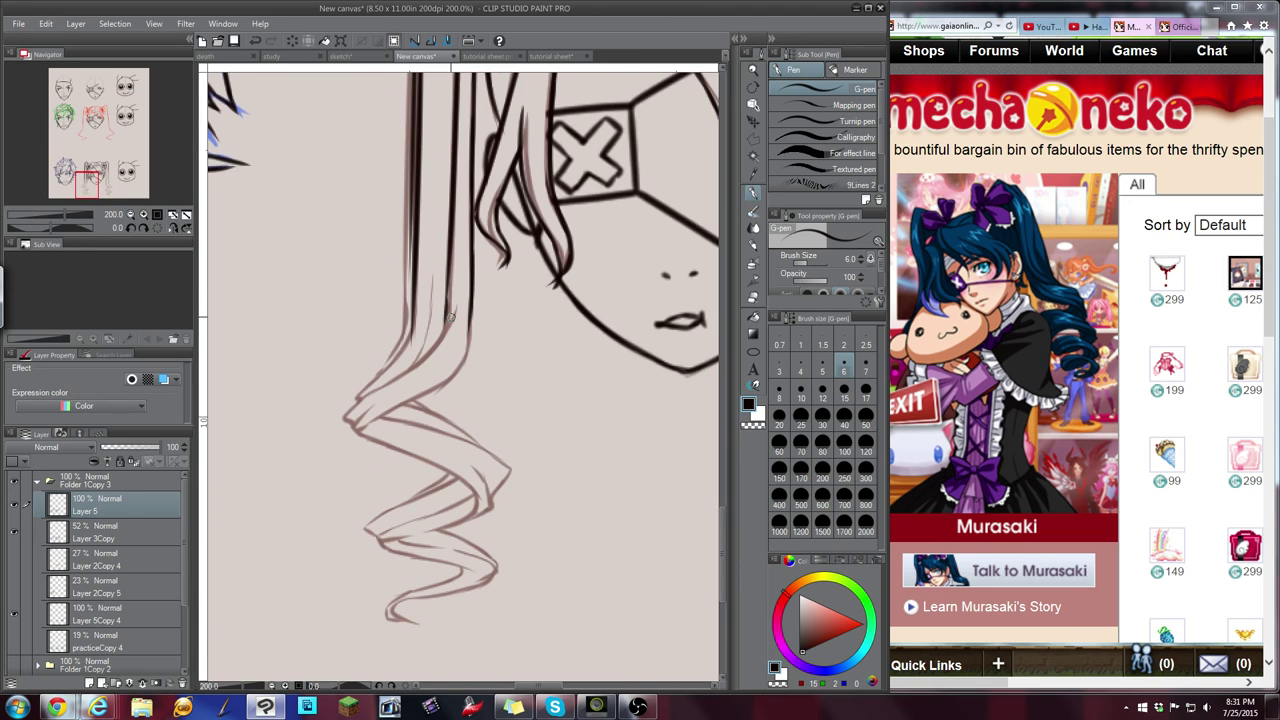
pyautogui.moveTo(453, 310)
pyautogui.mouseDown()
pyautogui.moveTo(346, 418)
pyautogui.moveTo(367, 405)
pyautogui.moveTo(359, 434)
pyautogui.moveTo(363, 397)
pyautogui.moveTo(362, 429)
pyautogui.moveTo(385, 417)
pyautogui.moveTo(362, 414)
pyautogui.moveTo(433, 381)
pyautogui.mouseUp()
pyautogui.hotkey('ctrl', 'z')
pyautogui.moveTo(363, 426)
pyautogui.mouseDown()
pyautogui.moveTo(452, 375)
pyautogui.moveTo(470, 317)
pyautogui.moveTo(441, 381)
pyautogui.moveTo(419, 296)
pyautogui.moveTo(444, 295)
pyautogui.moveTo(462, 358)
pyautogui.mouseUp()
pyautogui.hotkey('ctrl', 'z')
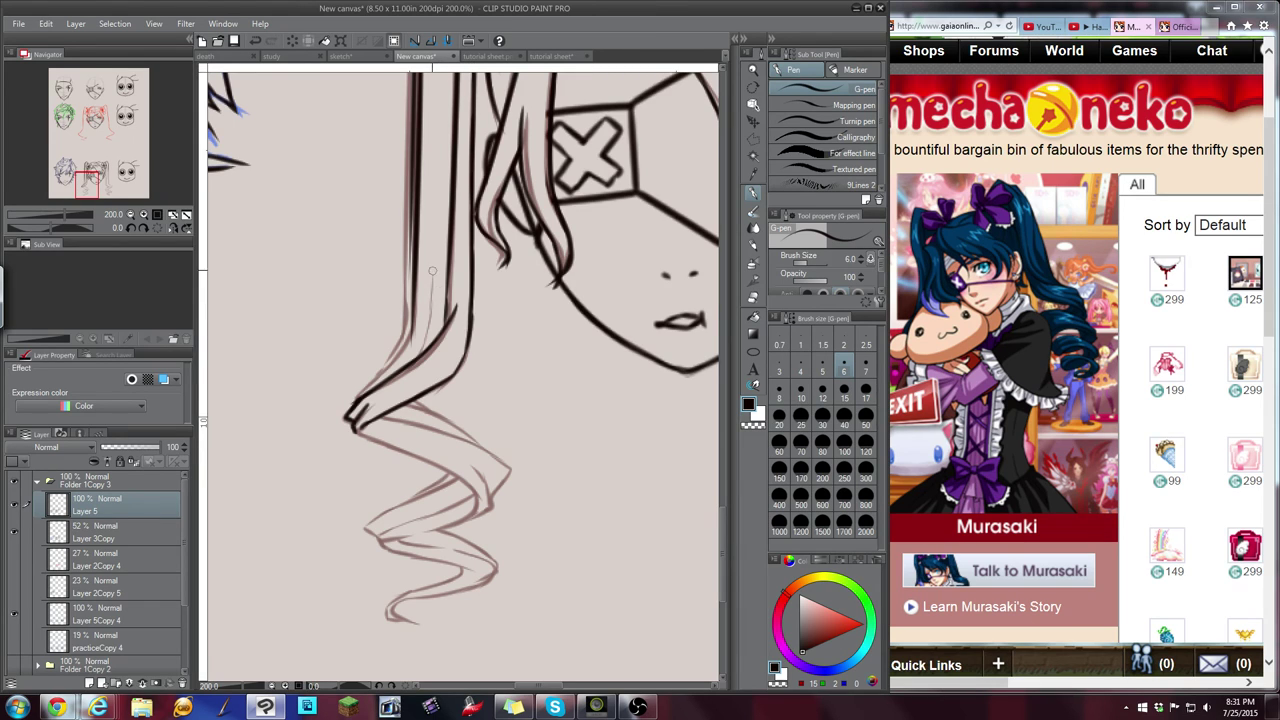
pyautogui.moveTo(433, 268)
pyautogui.mouseDown()
pyautogui.moveTo(428, 336)
pyautogui.moveTo(410, 362)
pyautogui.mouseUp()
pyautogui.moveTo(415, 302)
pyautogui.mouseDown()
pyautogui.moveTo(399, 351)
pyautogui.moveTo(408, 340)
pyautogui.moveTo(353, 399)
pyautogui.mouseUp()
pyautogui.hotkey('ctrl', 'z')
pyautogui.hotkey('ctrl', 'z')
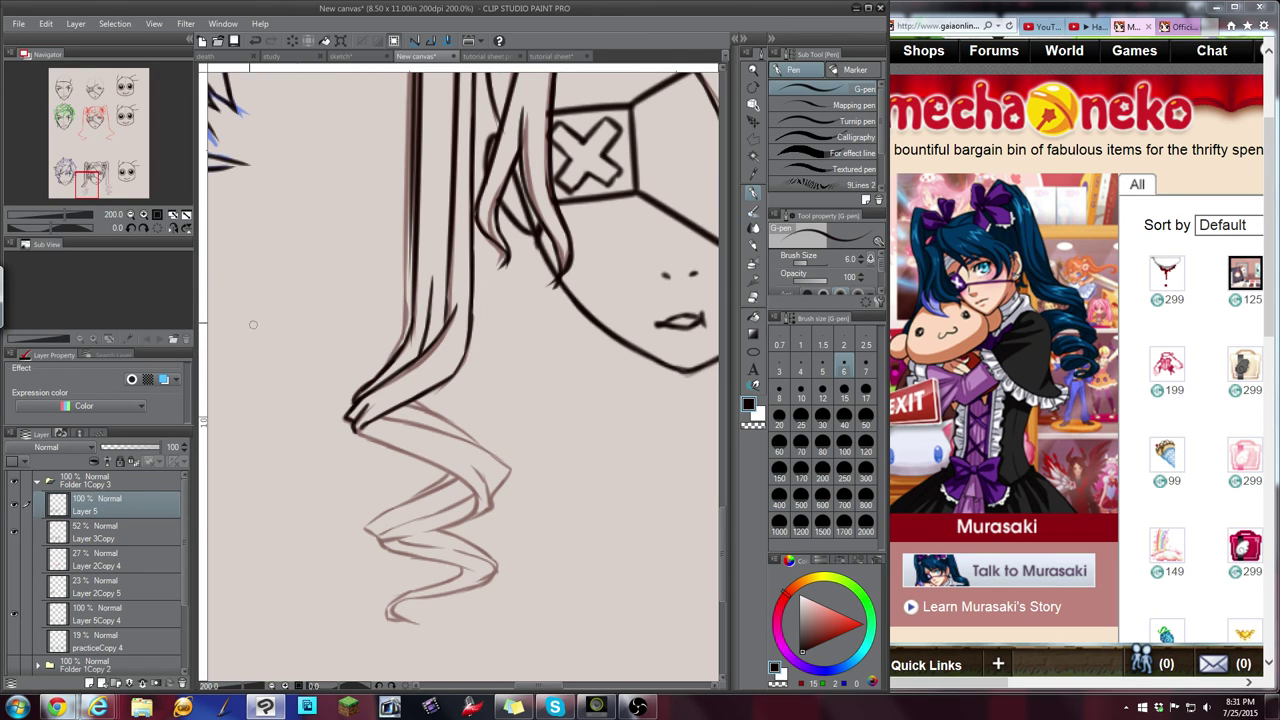
# Ink the left twin tail's first coil sweeping right below the folded tip, including its right-hand folded end
pyautogui.moveTo(88, 184); pyautogui.dragTo(92, 188)
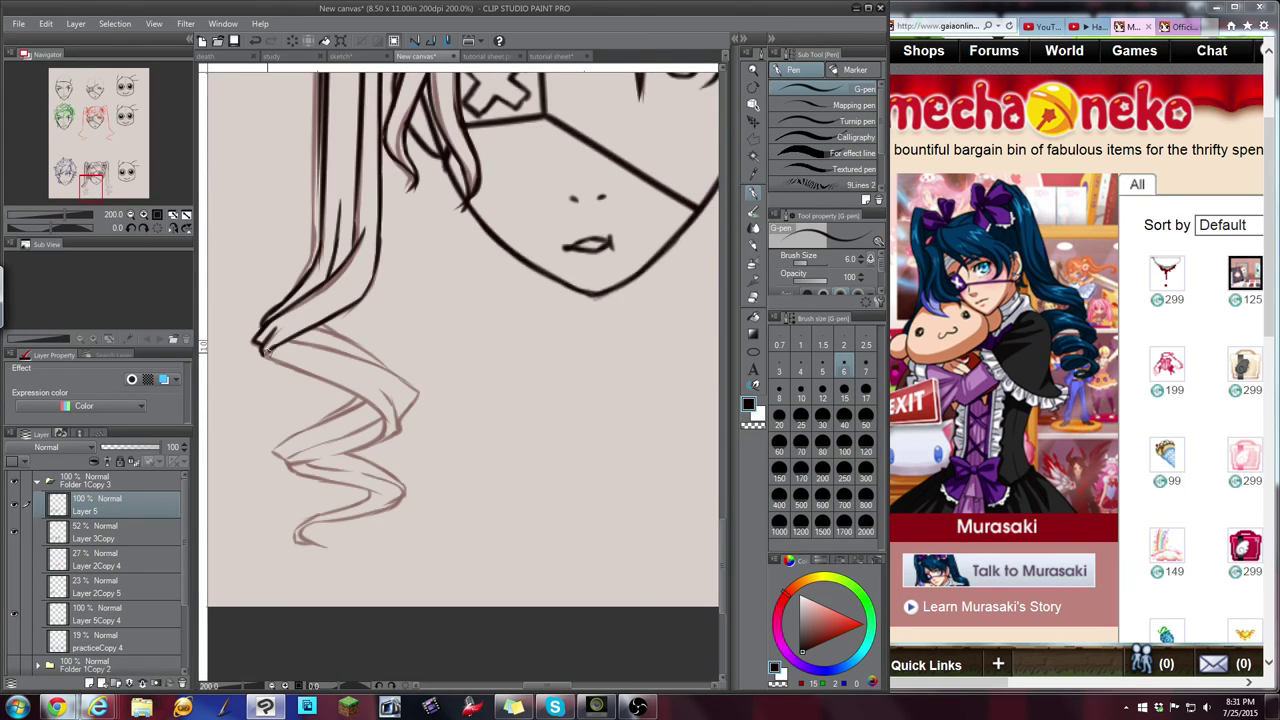
pyautogui.moveTo(267, 352)
pyautogui.mouseDown()
pyautogui.moveTo(385, 413)
pyautogui.moveTo(336, 387)
pyautogui.moveTo(371, 415)
pyautogui.mouseUp()
pyautogui.hotkey('ctrl', 'z')
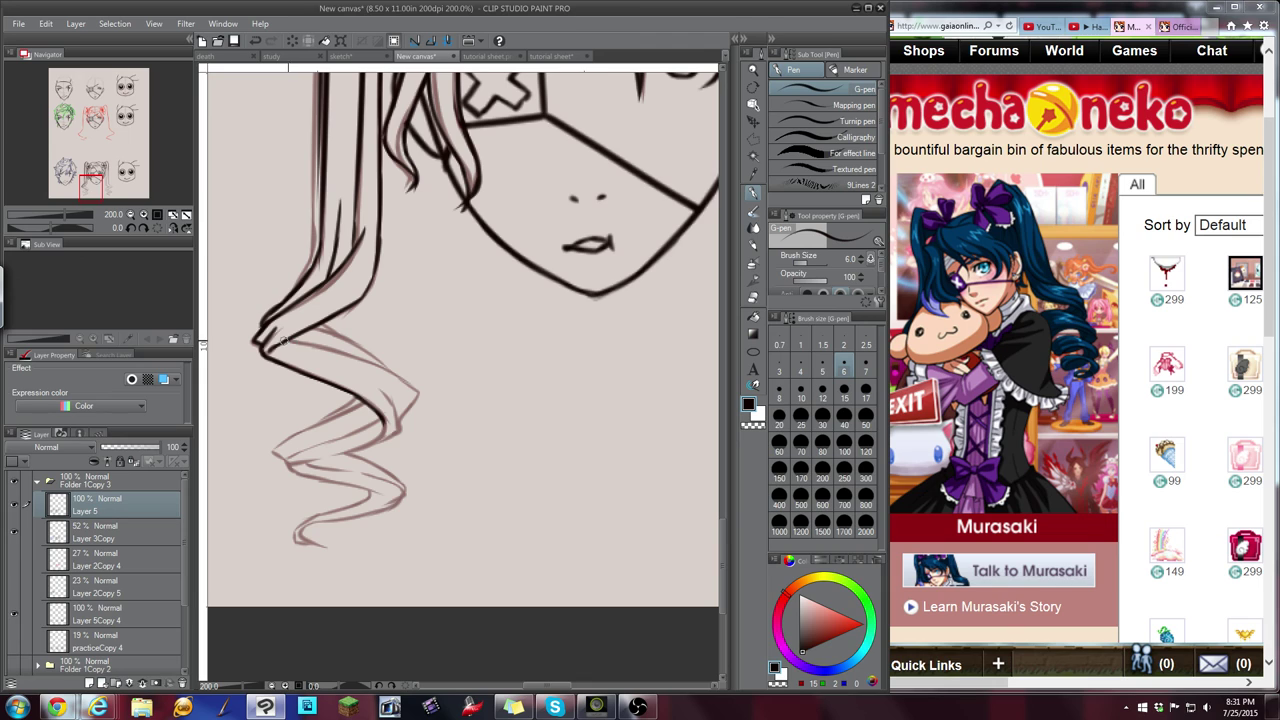
pyautogui.moveTo(347, 355)
pyautogui.mouseDown()
pyautogui.moveTo(407, 381)
pyautogui.moveTo(418, 402)
pyautogui.moveTo(403, 418)
pyautogui.moveTo(396, 393)
pyautogui.moveTo(399, 430)
pyautogui.moveTo(359, 449)
pyautogui.mouseUp()
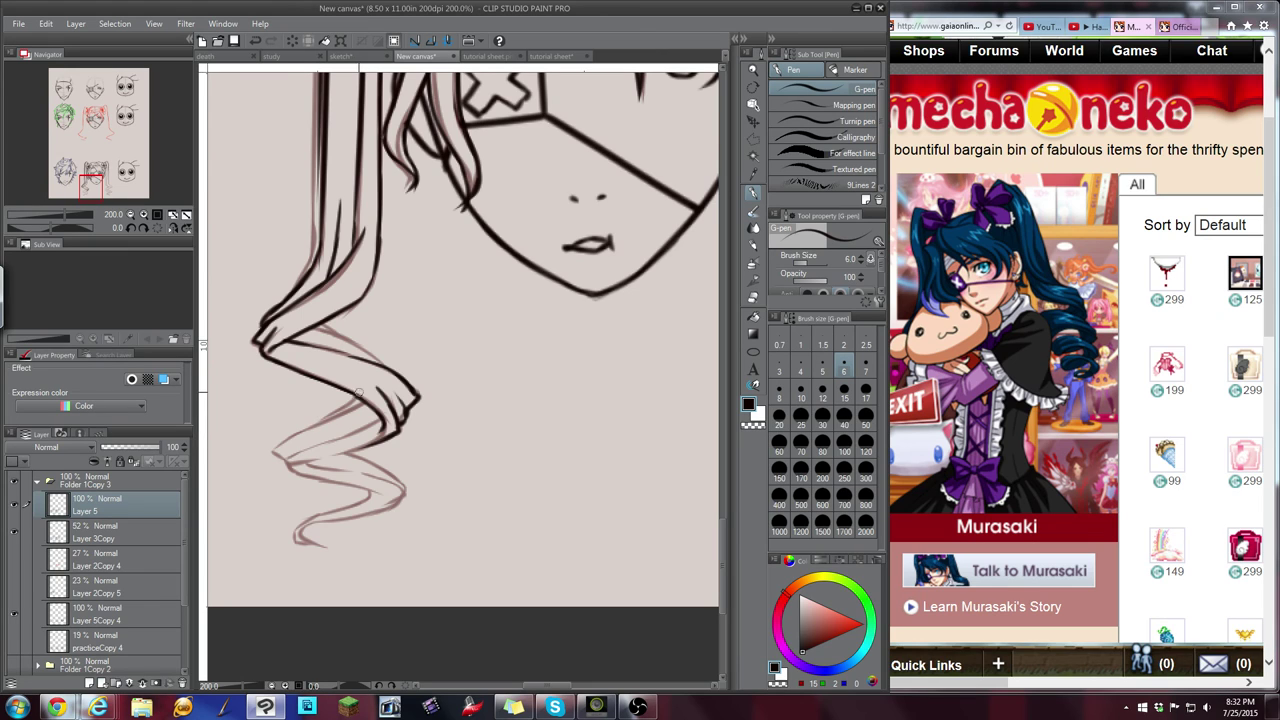
# Ink the left twin tail's next coil sweeping back left to its pointed fold
pyautogui.moveTo(362, 396); pyautogui.dragTo(312, 428)
pyautogui.hotkey('ctrl', 'z')
pyautogui.hotkey('ctrl', 'z')
pyautogui.moveTo(357, 408)
pyautogui.mouseDown()
pyautogui.moveTo(274, 452)
pyautogui.moveTo(385, 426)
pyautogui.moveTo(290, 452)
pyautogui.mouseUp()
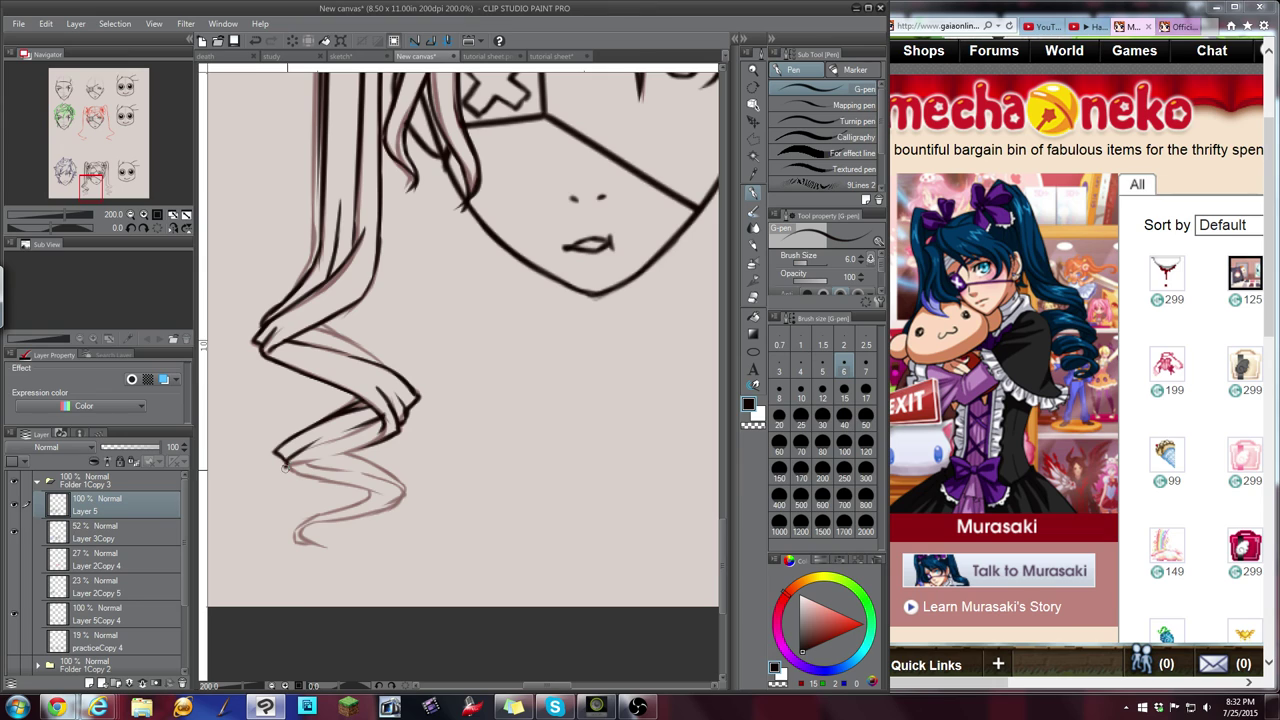
# Ink the left twin tail's last coil and tapered end, plus the remaining upper edge of the first coil
pyautogui.moveTo(289, 470); pyautogui.dragTo(385, 495)
pyautogui.moveTo(290, 466)
pyautogui.mouseDown()
pyautogui.moveTo(362, 447)
pyautogui.moveTo(352, 453)
pyautogui.moveTo(400, 487)
pyautogui.mouseUp()
pyautogui.moveTo(320, 465); pyautogui.dragTo(396, 483)
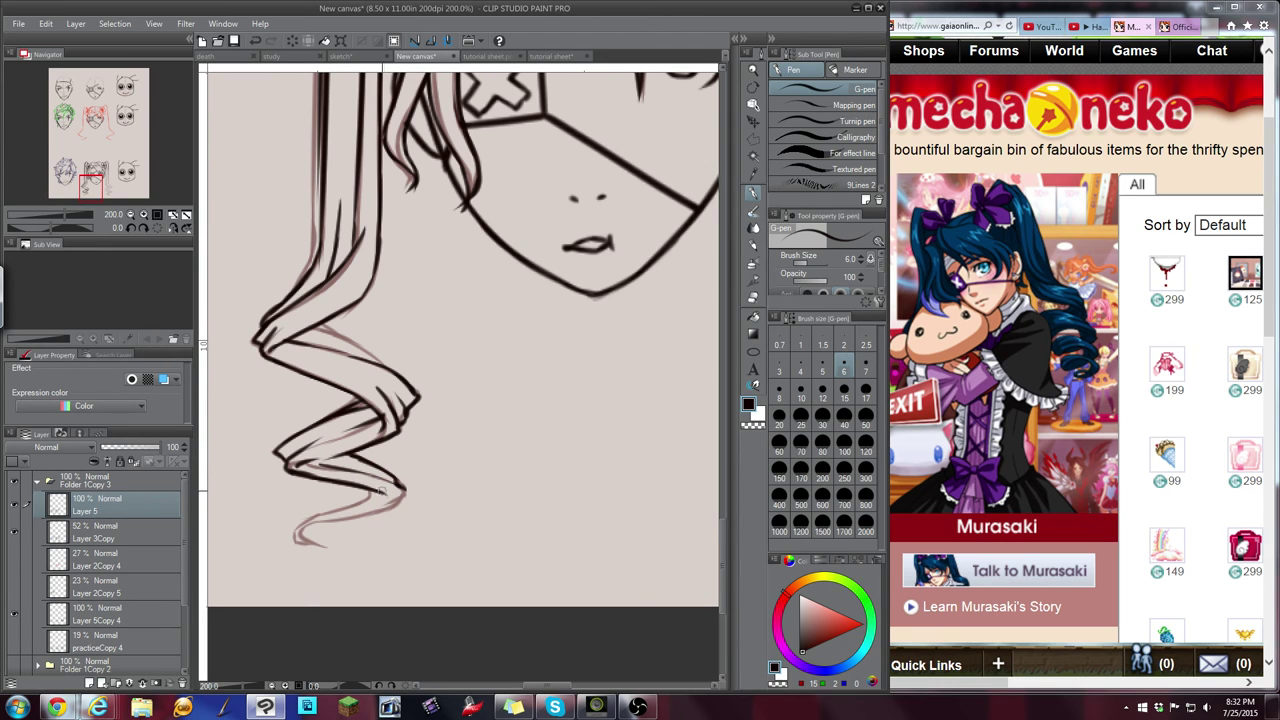
pyautogui.moveTo(372, 495)
pyautogui.mouseDown()
pyautogui.moveTo(310, 518)
pyautogui.moveTo(298, 532)
pyautogui.moveTo(316, 547)
pyautogui.mouseUp()
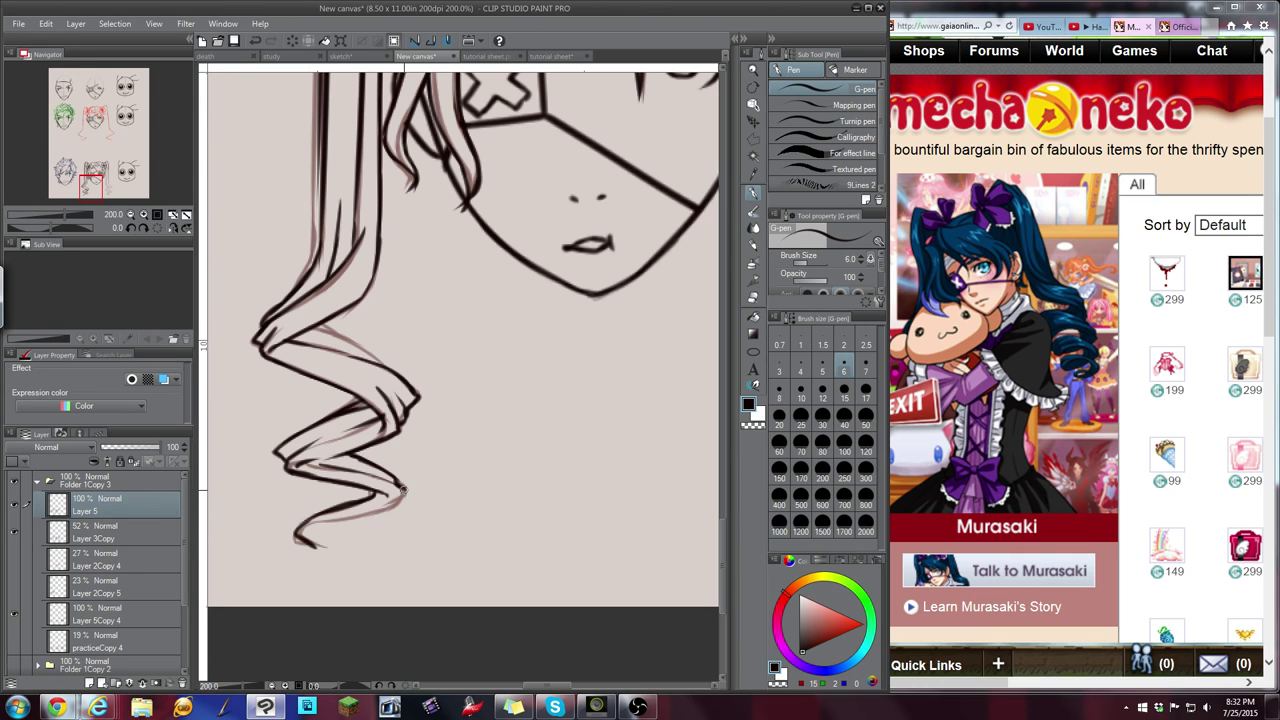
pyautogui.moveTo(397, 500); pyautogui.dragTo(300, 535)
pyautogui.moveTo(317, 328)
pyautogui.mouseDown()
pyautogui.moveTo(396, 370)
pyautogui.moveTo(347, 331)
pyautogui.mouseUp()
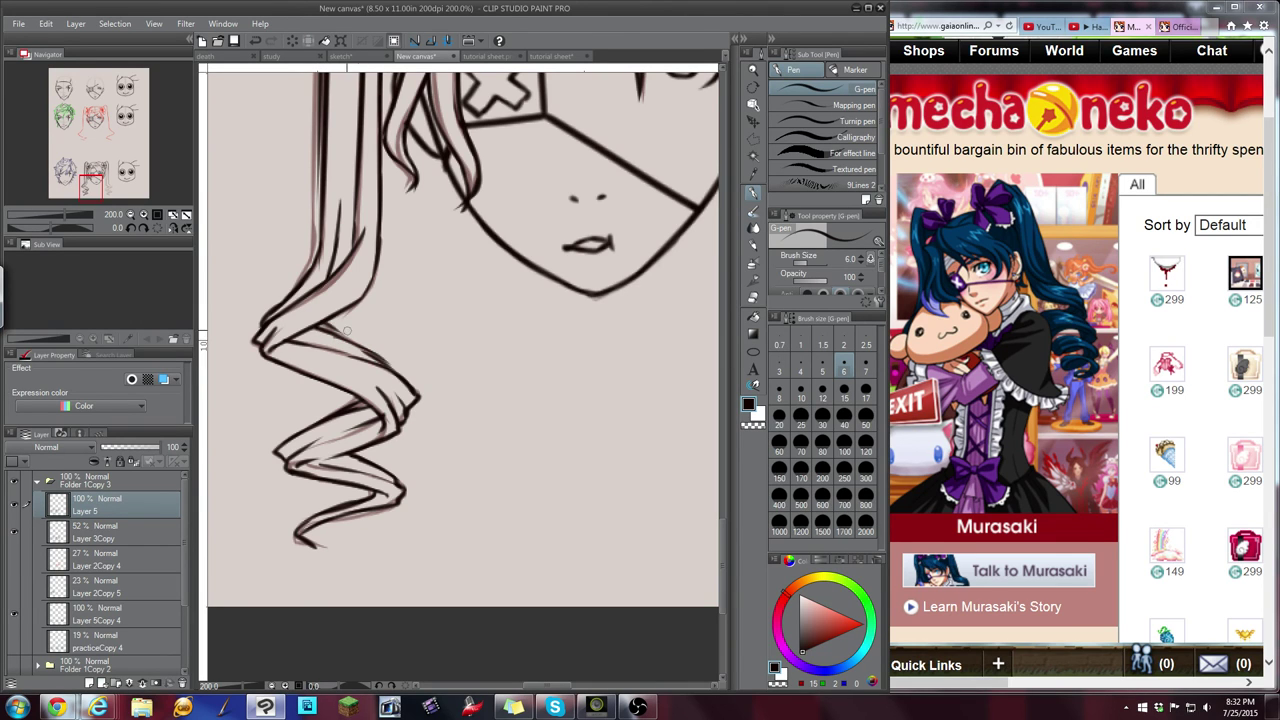
# Ink the inner edge of the right twin tail from beneath the bow down into its lower bend
pyautogui.moveTo(91, 187)
pyautogui.mouseDown()
pyautogui.moveTo(93, 171)
pyautogui.moveTo(108, 176)
pyautogui.mouseUp()
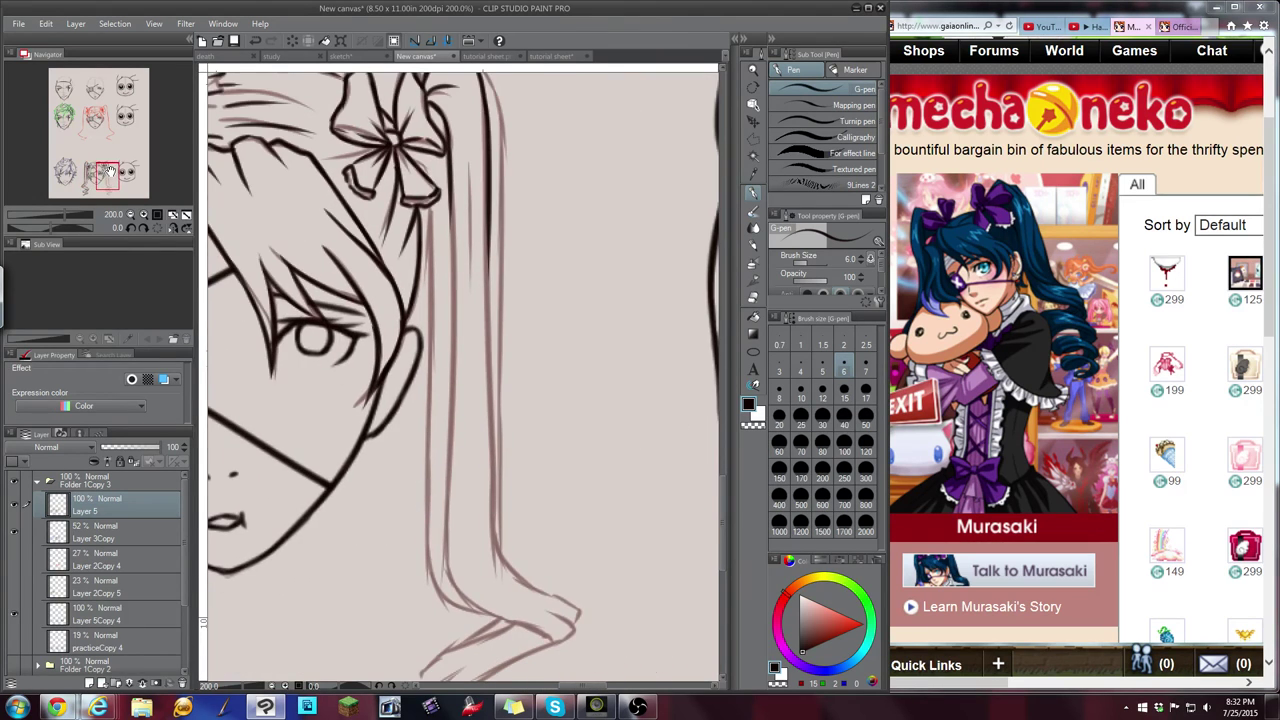
pyautogui.moveTo(427, 208); pyautogui.dragTo(427, 414)
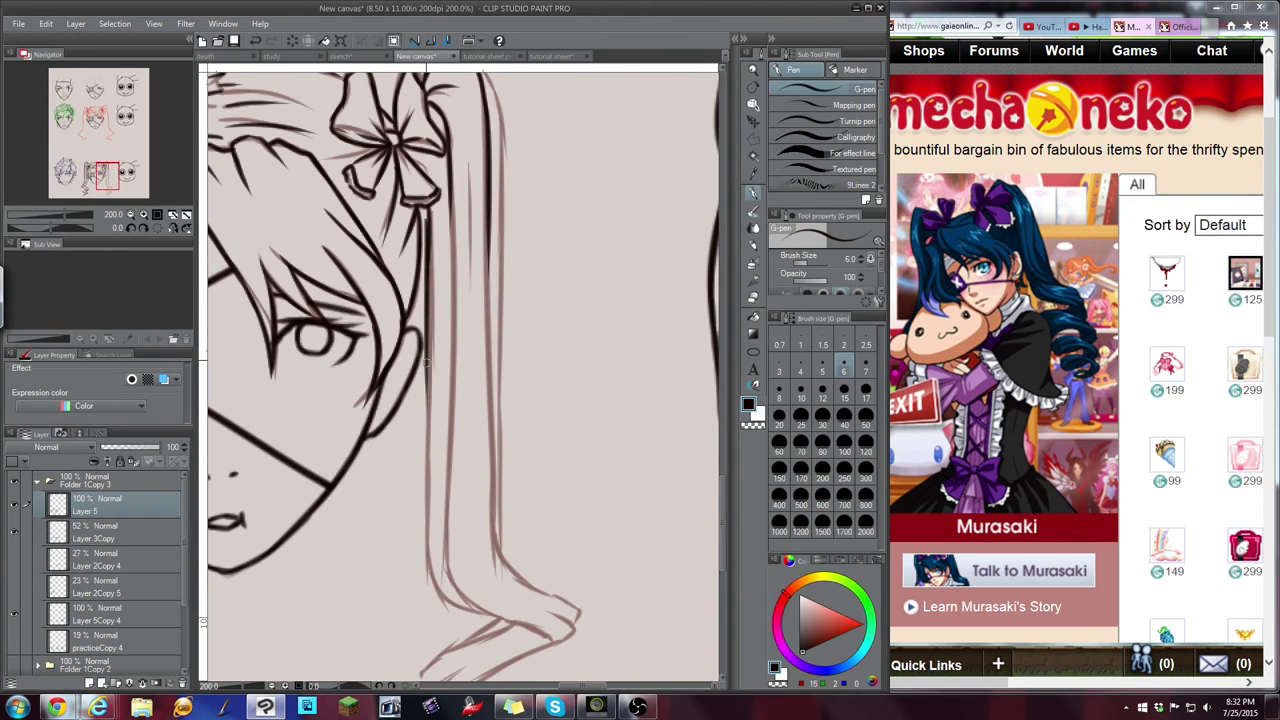
pyautogui.moveTo(427, 328); pyautogui.dragTo(421, 504)
pyautogui.hotkey('ctrl', 'z')
pyautogui.moveTo(424, 334)
pyautogui.mouseDown()
pyautogui.moveTo(425, 548)
pyautogui.moveTo(437, 581)
pyautogui.moveTo(486, 614)
pyautogui.mouseUp()
pyautogui.hotkey('ctrl', 'z')
pyautogui.hotkey('ctrl', 'z')
# Extend the right twin tail's second strand line down and around the lower bend toward the curl tip
pyautogui.moveTo(454, 310); pyautogui.dragTo(450, 562)
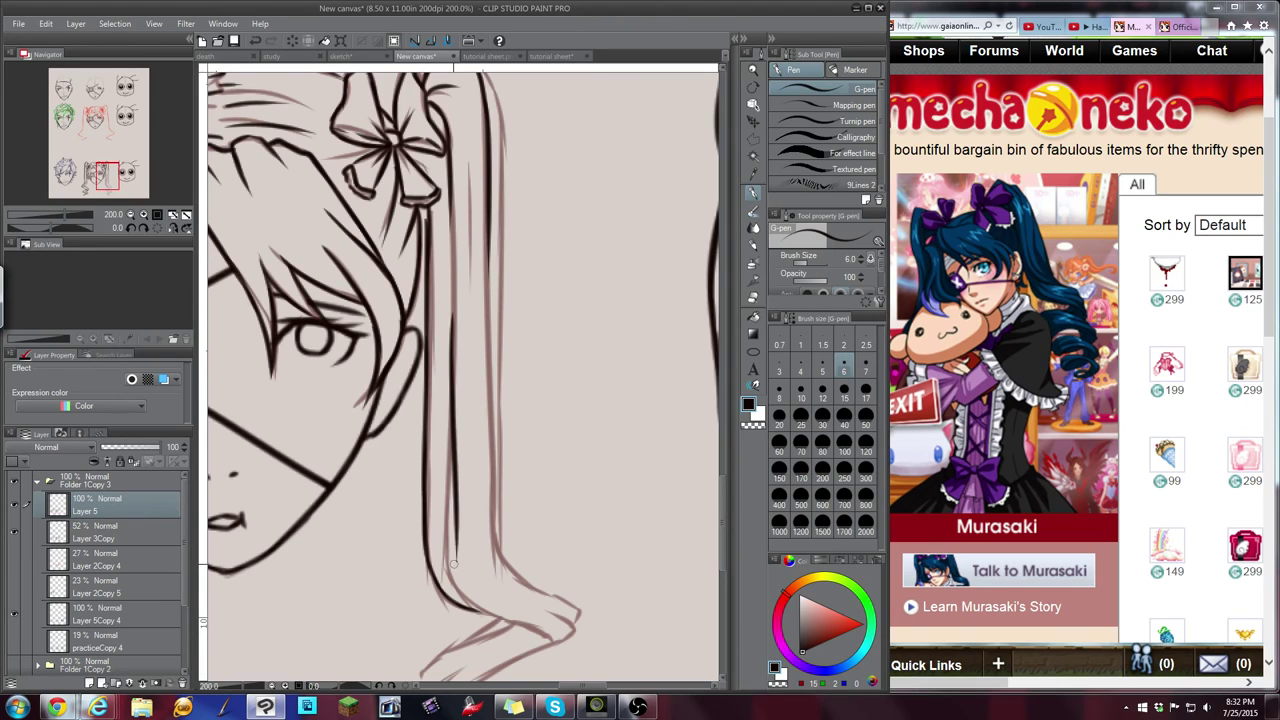
pyautogui.hotkey('ctrl', 'z')
pyautogui.moveTo(453, 324); pyautogui.dragTo(449, 463)
pyautogui.moveTo(448, 400)
pyautogui.mouseDown()
pyautogui.moveTo(454, 584)
pyautogui.moveTo(546, 636)
pyautogui.mouseUp()
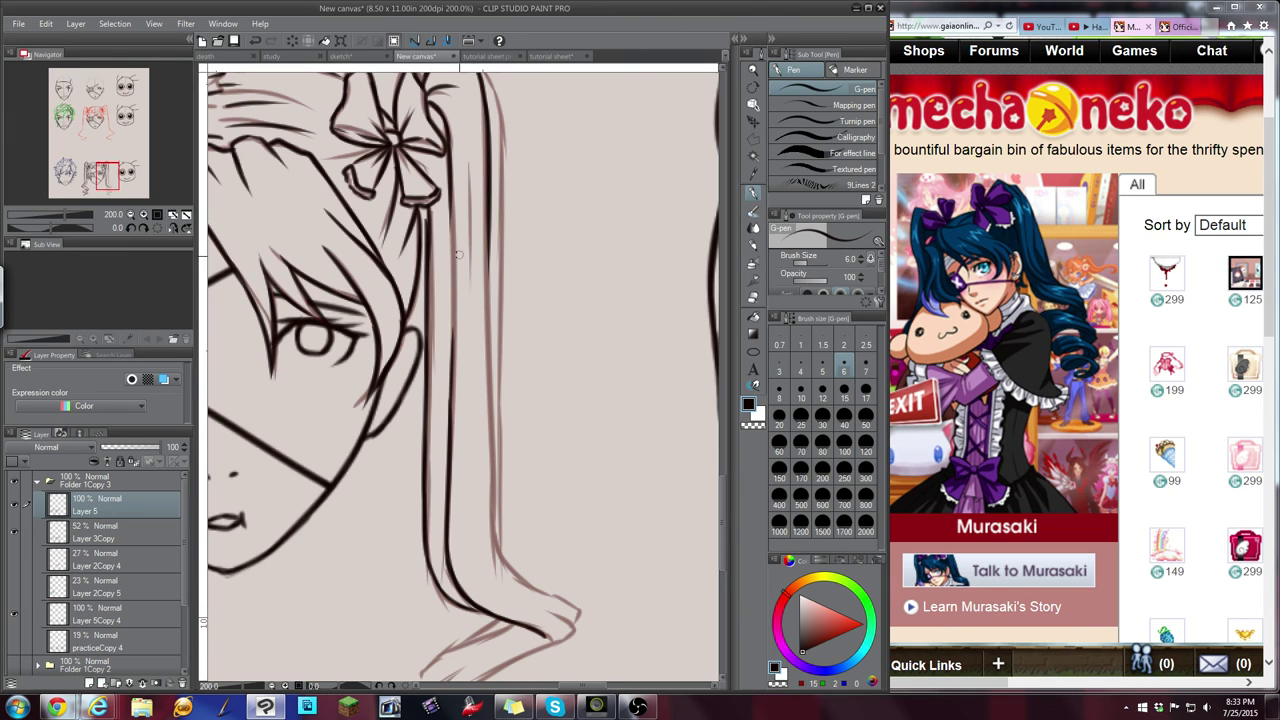
# Extend the right twin tail's outer strand line down and curve it out to the tip of the first bend
pyautogui.moveTo(488, 322); pyautogui.dragTo(498, 514)
pyautogui.hotkey('ctrl', 'z')
pyautogui.moveTo(487, 332); pyautogui.dragTo(491, 484)
pyautogui.hotkey('ctrl', 'z')
pyautogui.moveTo(490, 322); pyautogui.dragTo(486, 476)
pyautogui.hotkey('ctrl', 'z')
pyautogui.moveTo(488, 320); pyautogui.dragTo(487, 474)
pyautogui.moveTo(486, 353)
pyautogui.mouseDown()
pyautogui.moveTo(495, 538)
pyautogui.moveTo(543, 589)
pyautogui.mouseUp()
pyautogui.moveTo(484, 537); pyautogui.dragTo(578, 607)
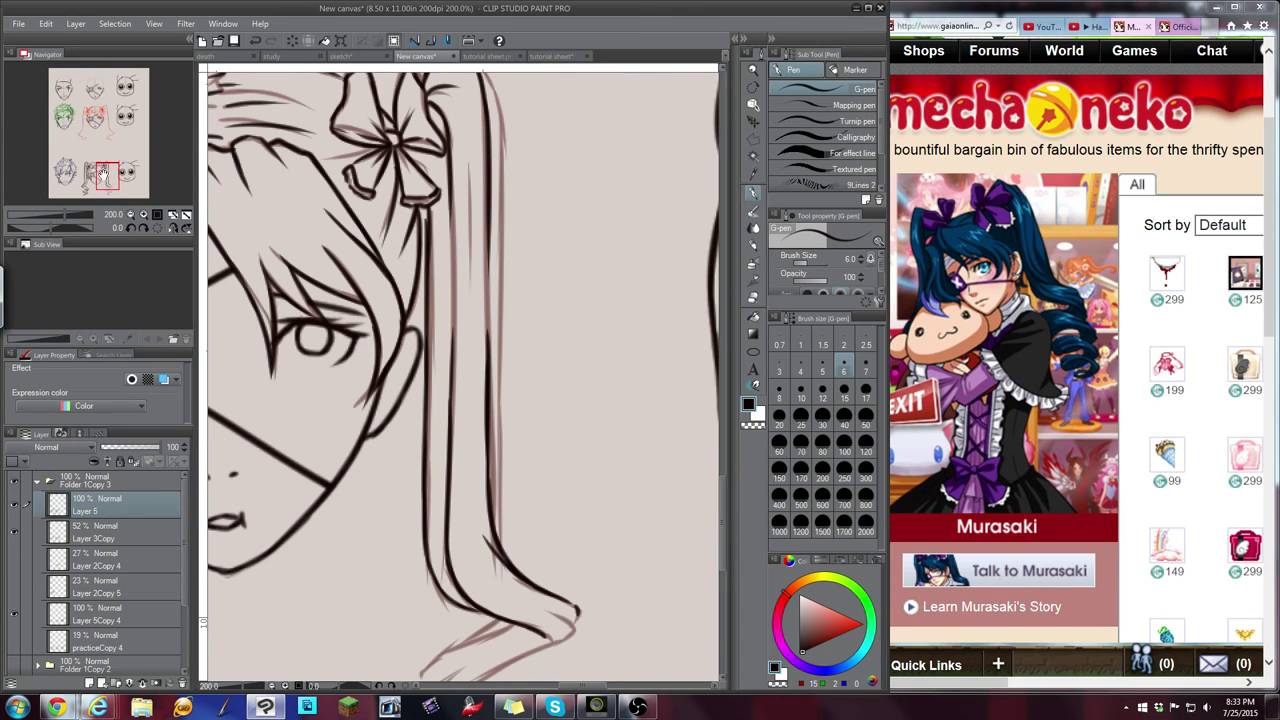
# Ink the outermost edge of the right twin tail from its rounded top down to the lower bend
pyautogui.scroll(2, 446, 162)
pyautogui.moveTo(480, 157)
pyautogui.mouseDown()
pyautogui.moveTo(500, 200)
pyautogui.moveTo(504, 482)
pyautogui.mouseUp()
pyautogui.hotkey('ctrl', 'z')
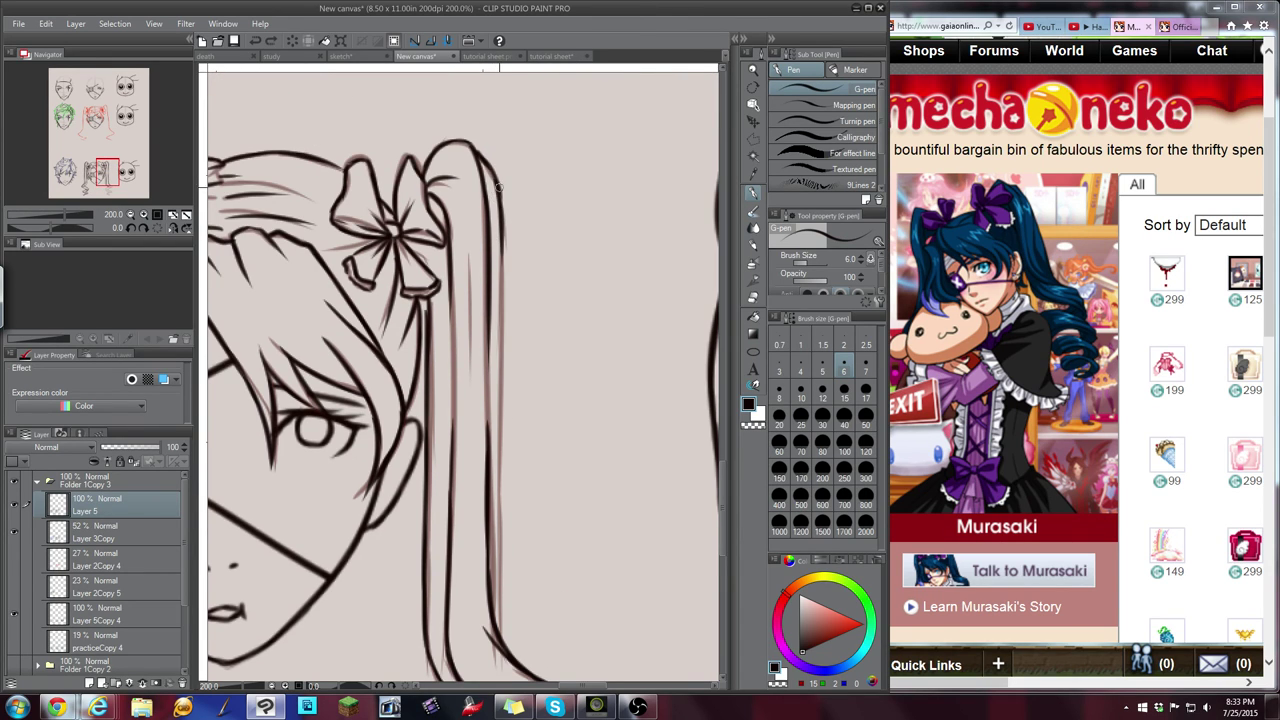
pyautogui.moveTo(498, 186); pyautogui.dragTo(504, 446)
pyautogui.hotkey('ctrl', 'z')
pyautogui.moveTo(500, 200); pyautogui.dragTo(506, 498)
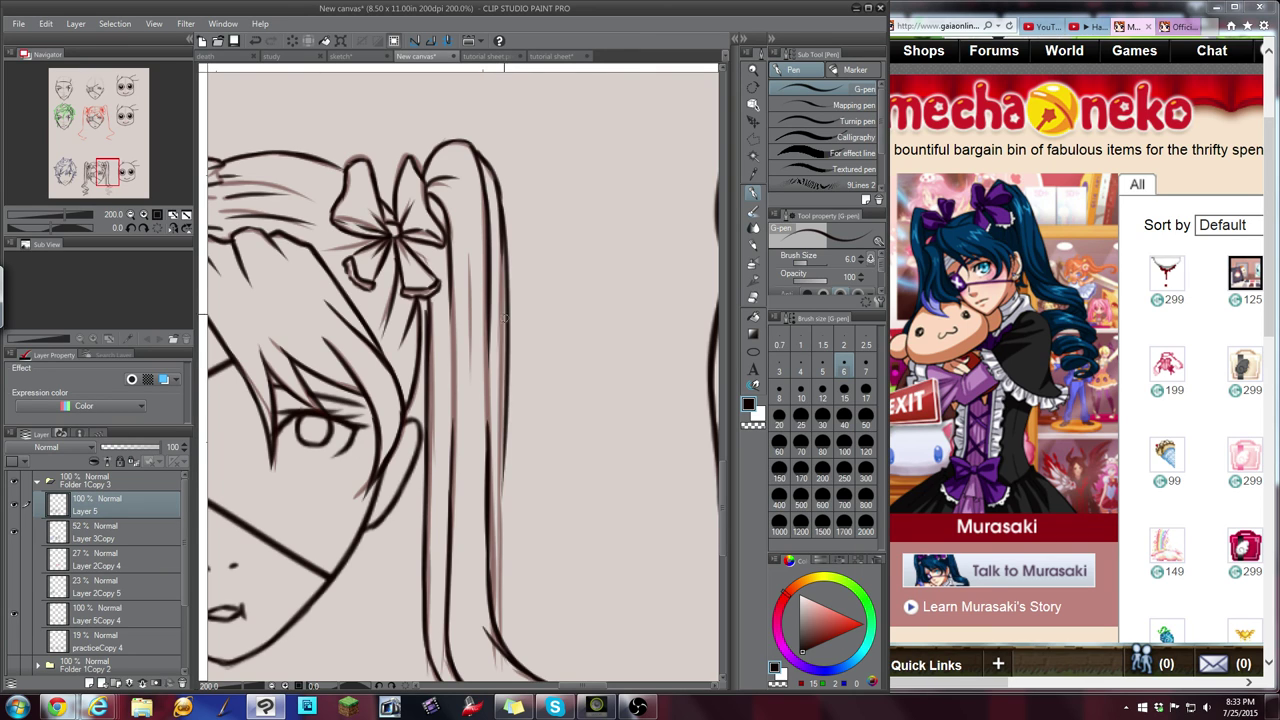
pyautogui.hotkey('ctrl', 'z')
pyautogui.moveTo(503, 216); pyautogui.dragTo(505, 545)
pyautogui.hotkey('ctrl', 'z')
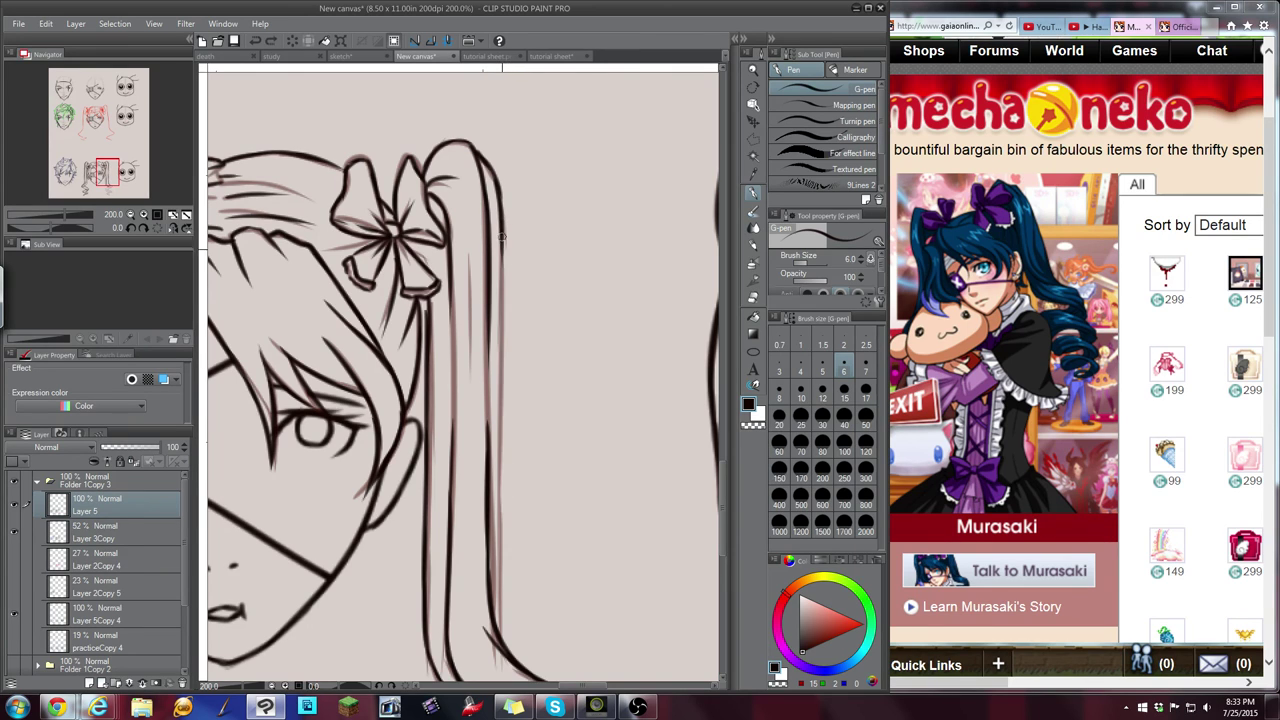
pyautogui.moveTo(502, 236); pyautogui.dragTo(495, 603)
pyautogui.hotkey('ctrl', 'z')
pyautogui.moveTo(503, 225); pyautogui.dragTo(491, 645)
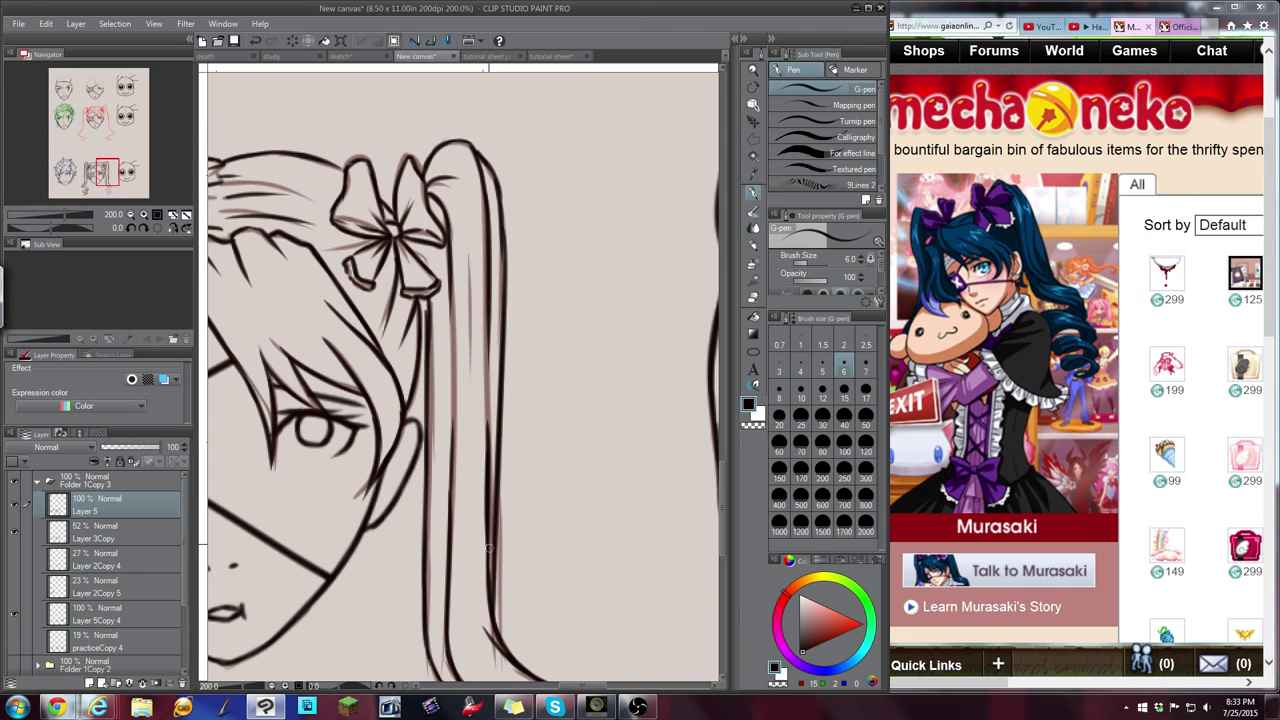
pyautogui.moveTo(109, 166)
pyautogui.mouseDown()
pyautogui.moveTo(91, 164)
pyautogui.moveTo(108, 181)
pyautogui.mouseUp()
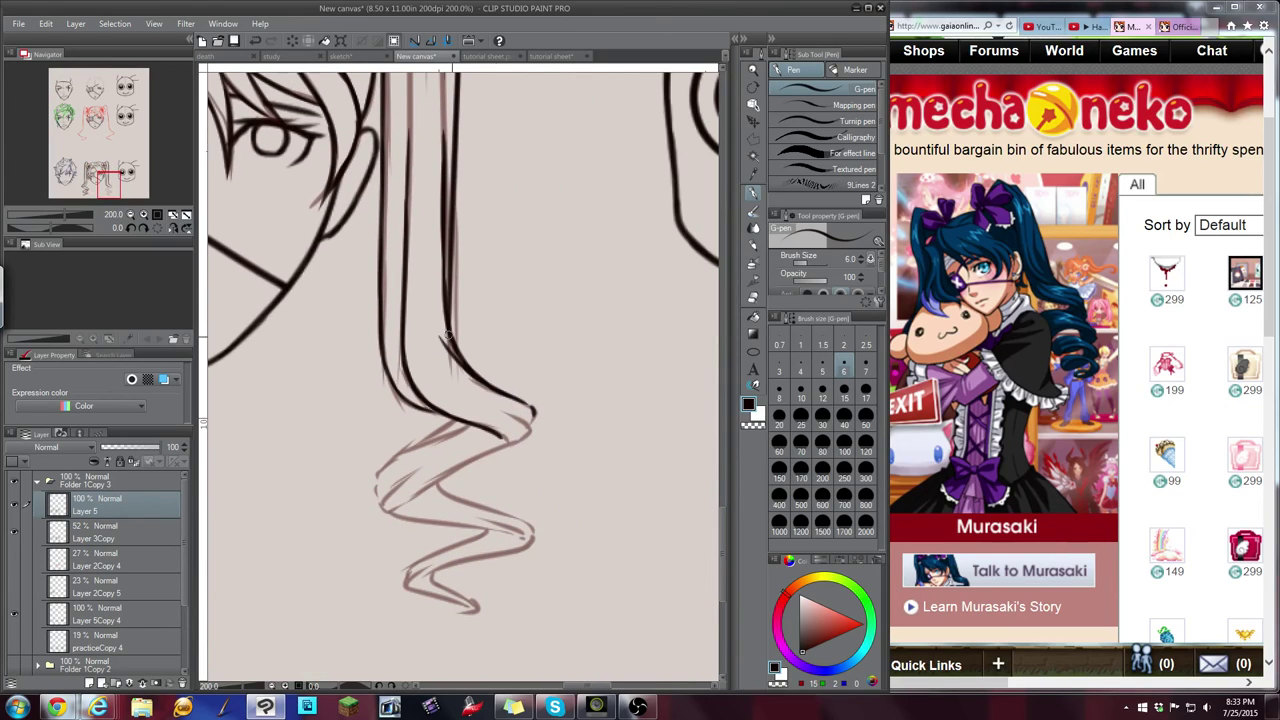
# Ink the short closing line at the tip of the right twin tail's first bend
pyautogui.moveTo(523, 402)
pyautogui.mouseDown()
pyautogui.moveTo(532, 410)
pyautogui.moveTo(514, 444)
pyautogui.mouseUp()
# Switch to the browser, refresh the Official NPCon FanArt Workshop forum thread, and return to the canvas
pyautogui.click(1042, 26)
pyautogui.click(1118, 26)
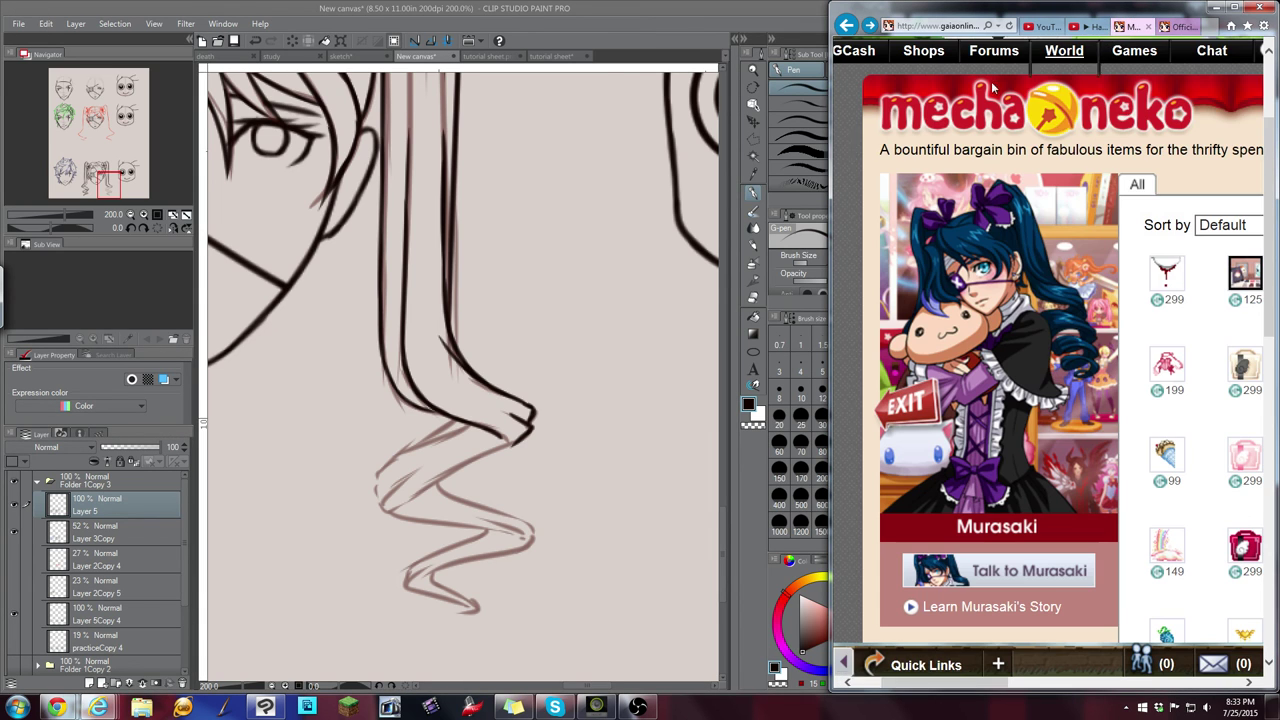
pyautogui.click(1175, 26)
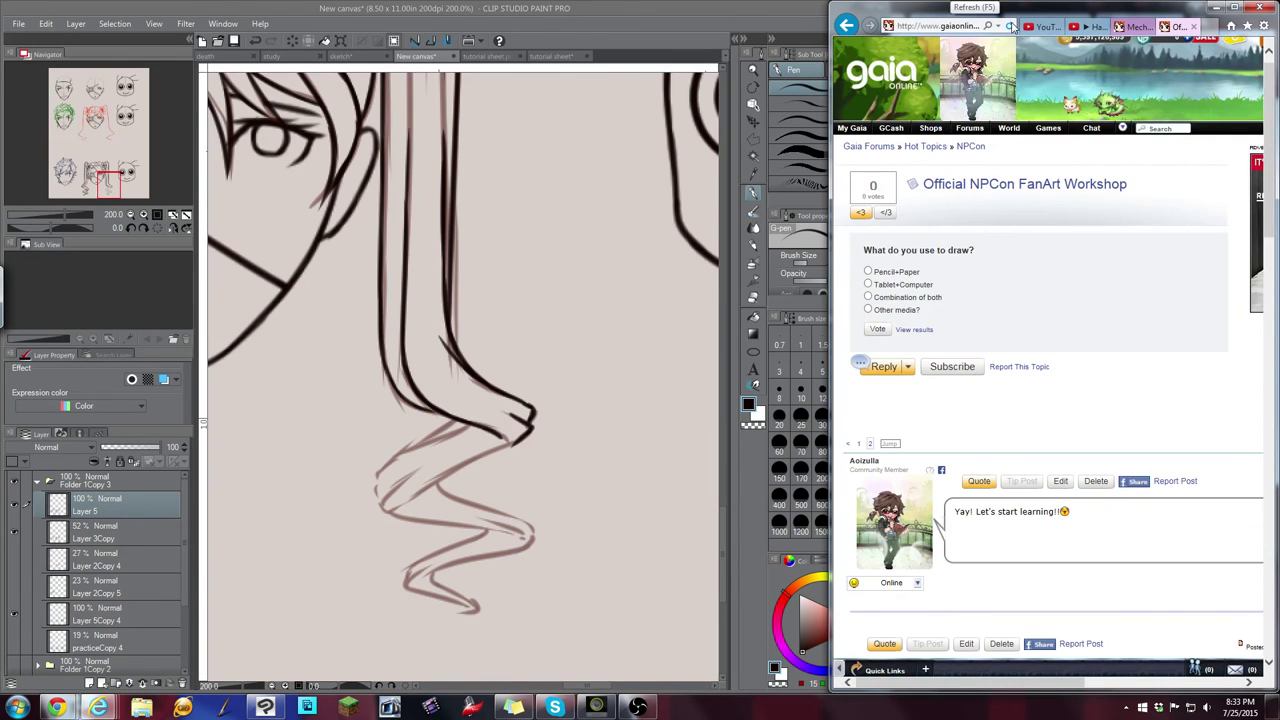
pyautogui.click(1009, 26)
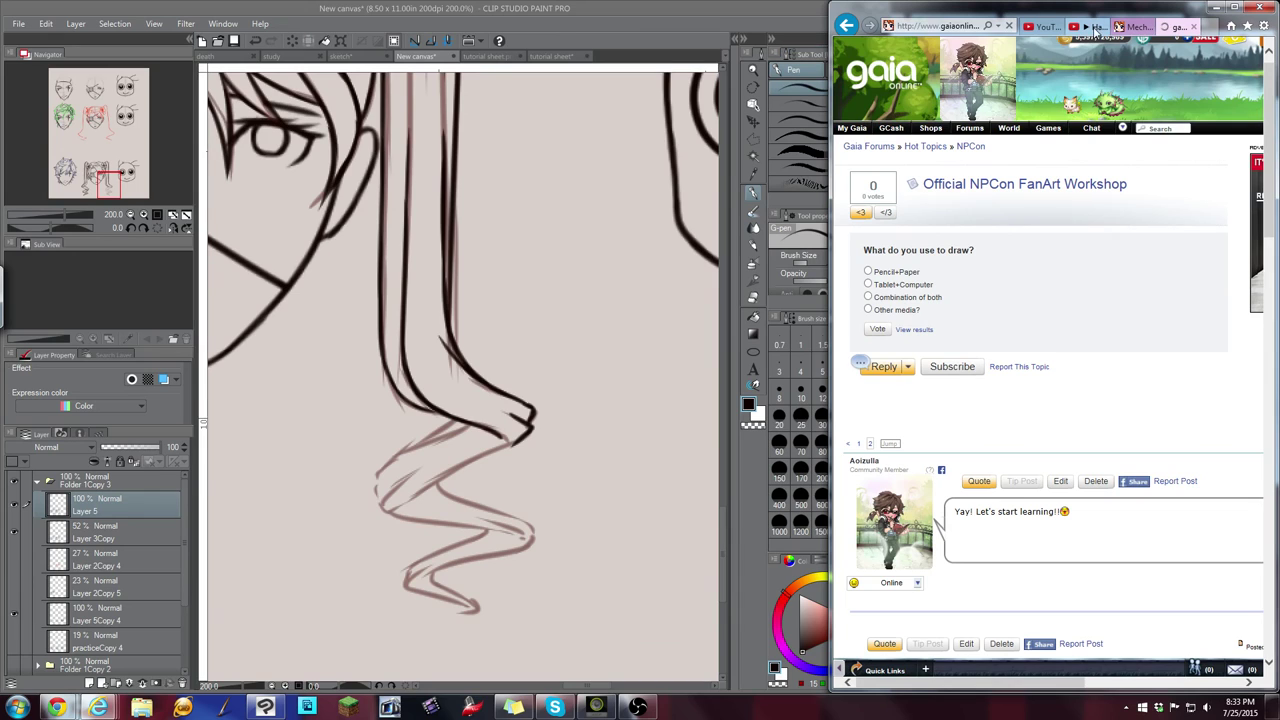
pyautogui.click(656, 17)
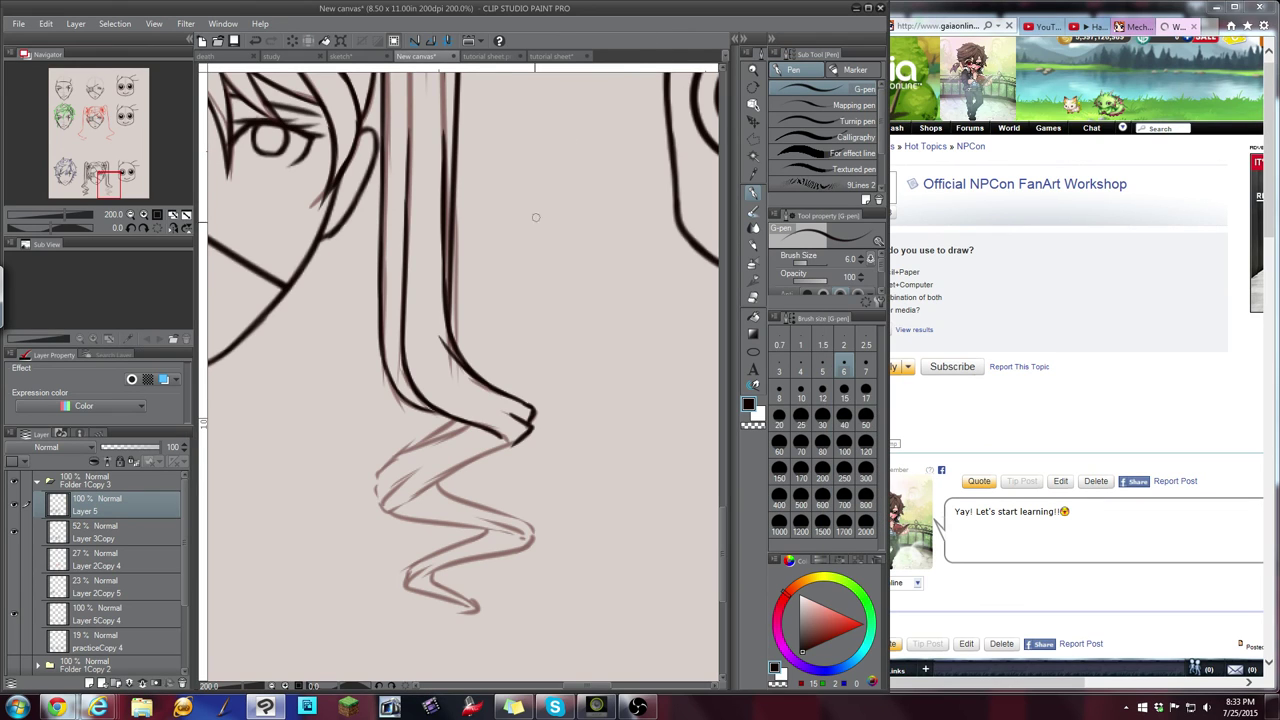
# Ink the curl's lower edge from the first bend's tip diagonally back to the inner turn
pyautogui.moveTo(513, 443); pyautogui.dragTo(402, 510)
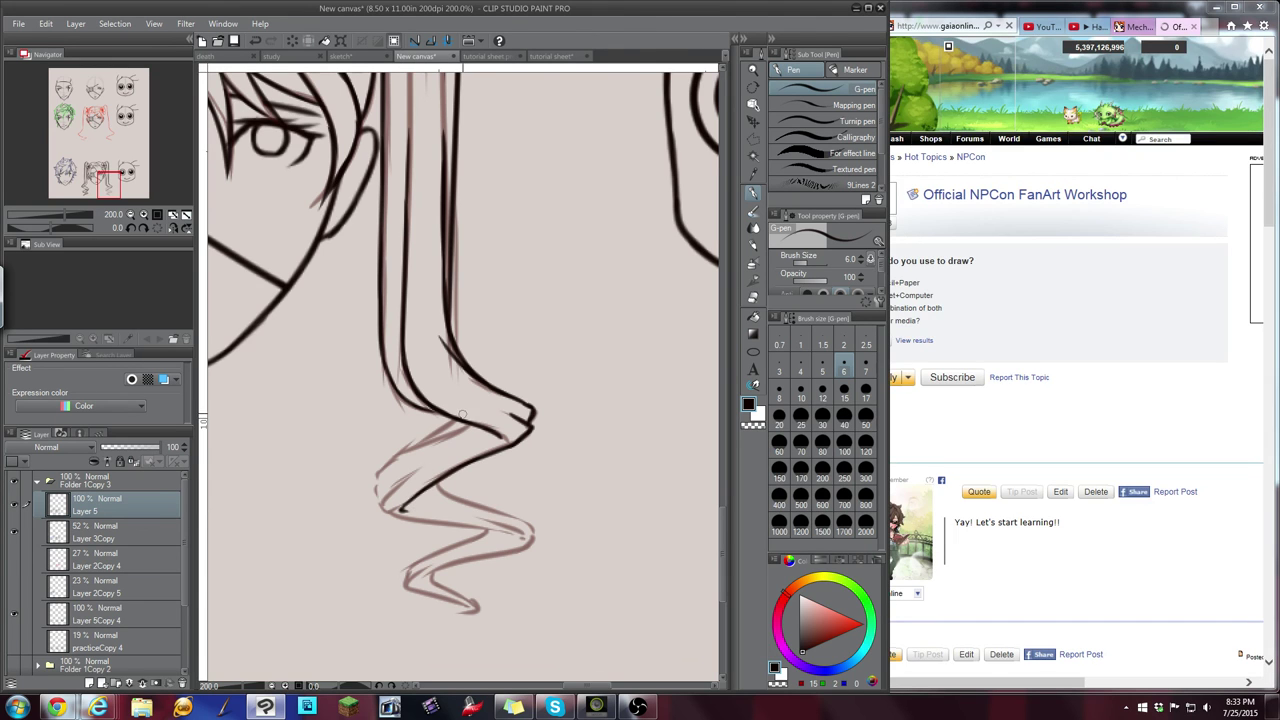
# Read the newest reply at the end of the forum thread in the browser, then return to the canvas
pyautogui.moveTo(1270, 155); pyautogui.dragTo(1248, 540)
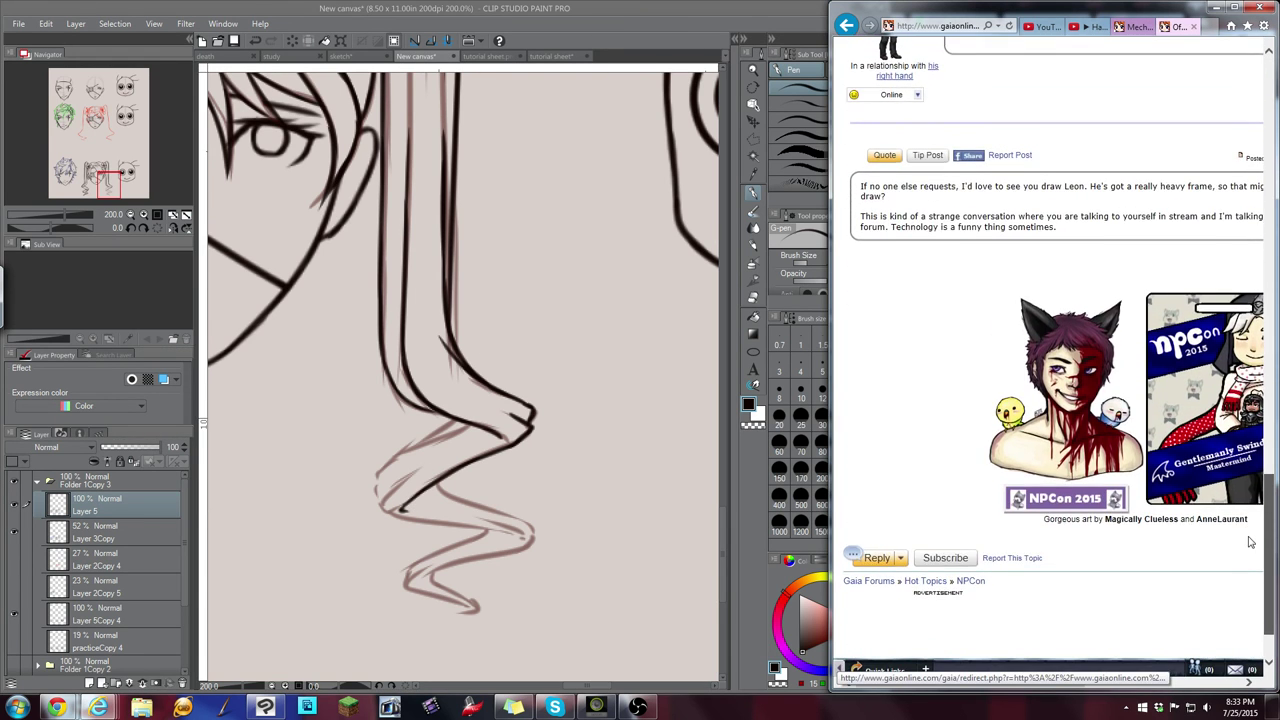
pyautogui.moveTo(1080, 682)
pyautogui.mouseDown()
pyautogui.moveTo(1125, 674)
pyautogui.moveTo(1074, 670)
pyautogui.mouseUp()
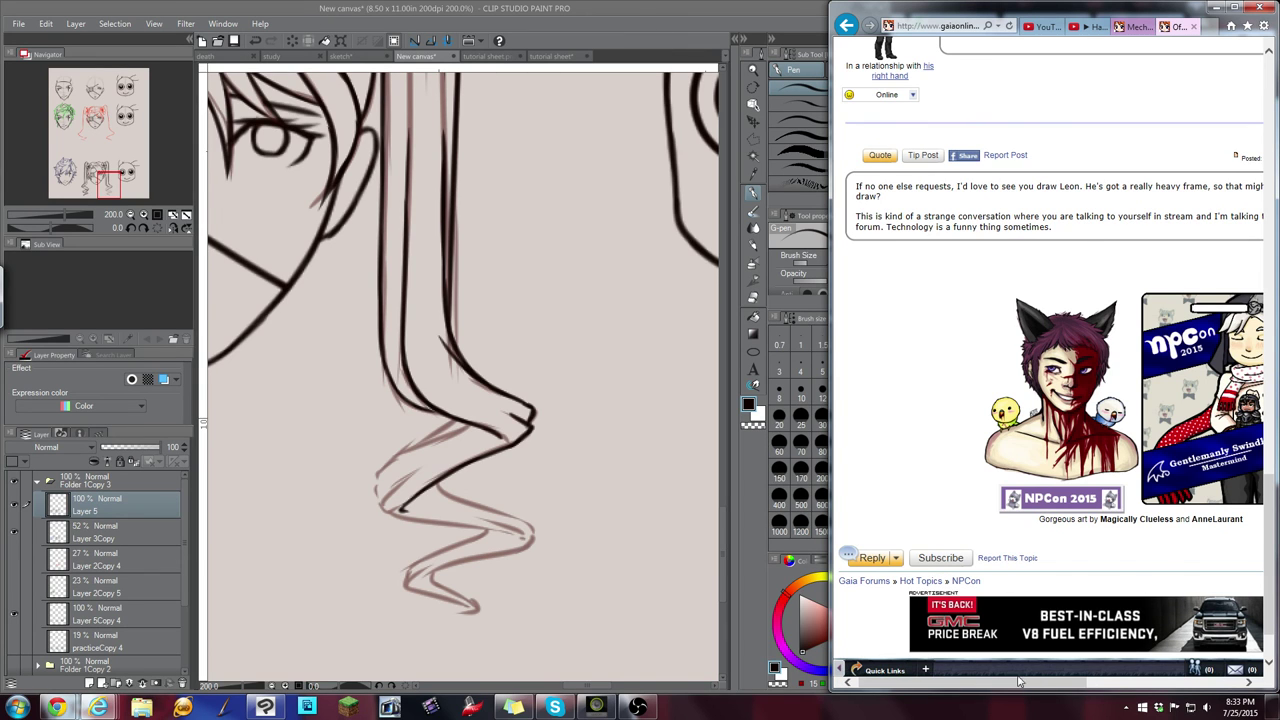
pyautogui.moveTo(1019, 682)
pyautogui.mouseDown()
pyautogui.moveTo(1065, 682)
pyautogui.moveTo(1020, 686)
pyautogui.mouseUp()
pyautogui.click(636, 30)
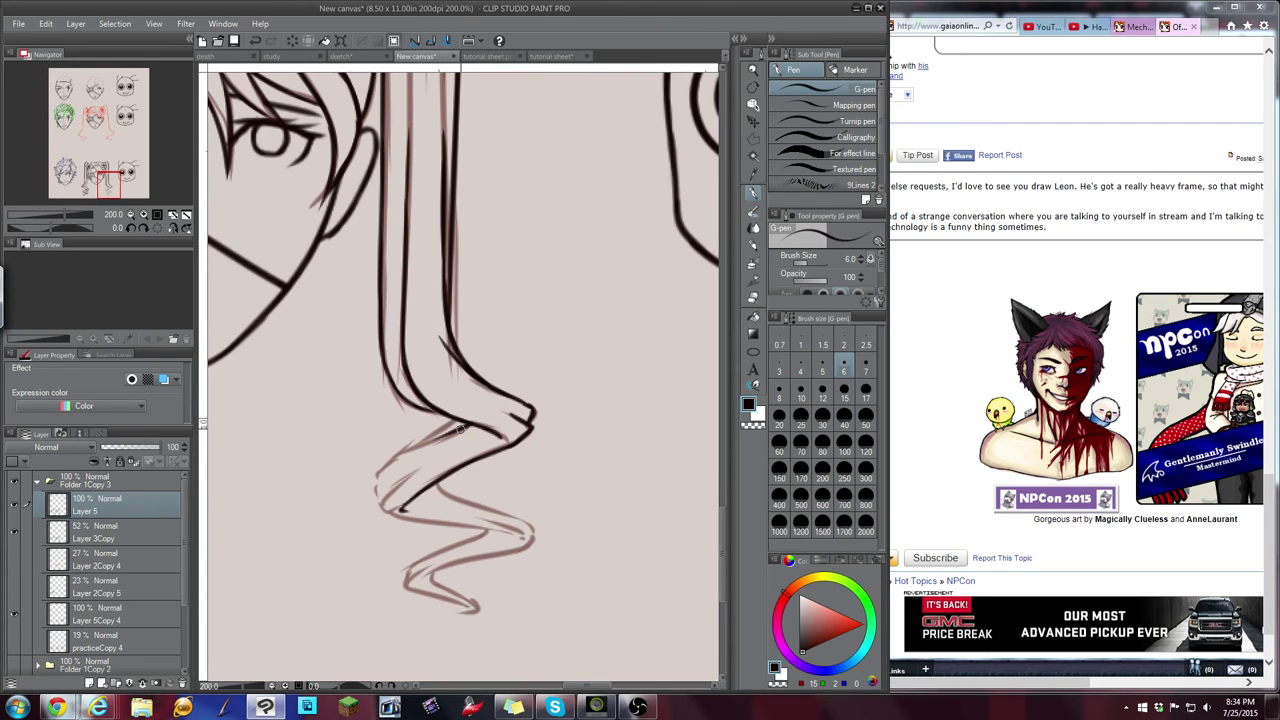
# Ink the right twin tail's diagonal strands from beneath the first bend down to the curl's inner turn, redoing unsatisfactory strokes
pyautogui.moveTo(467, 424)
pyautogui.mouseDown()
pyautogui.moveTo(380, 477)
pyautogui.moveTo(382, 494)
pyautogui.moveTo(407, 475)
pyautogui.moveTo(380, 500)
pyautogui.mouseUp()
pyautogui.hotkey('ctrl', 'z')
pyautogui.moveTo(450, 450); pyautogui.dragTo(393, 485)
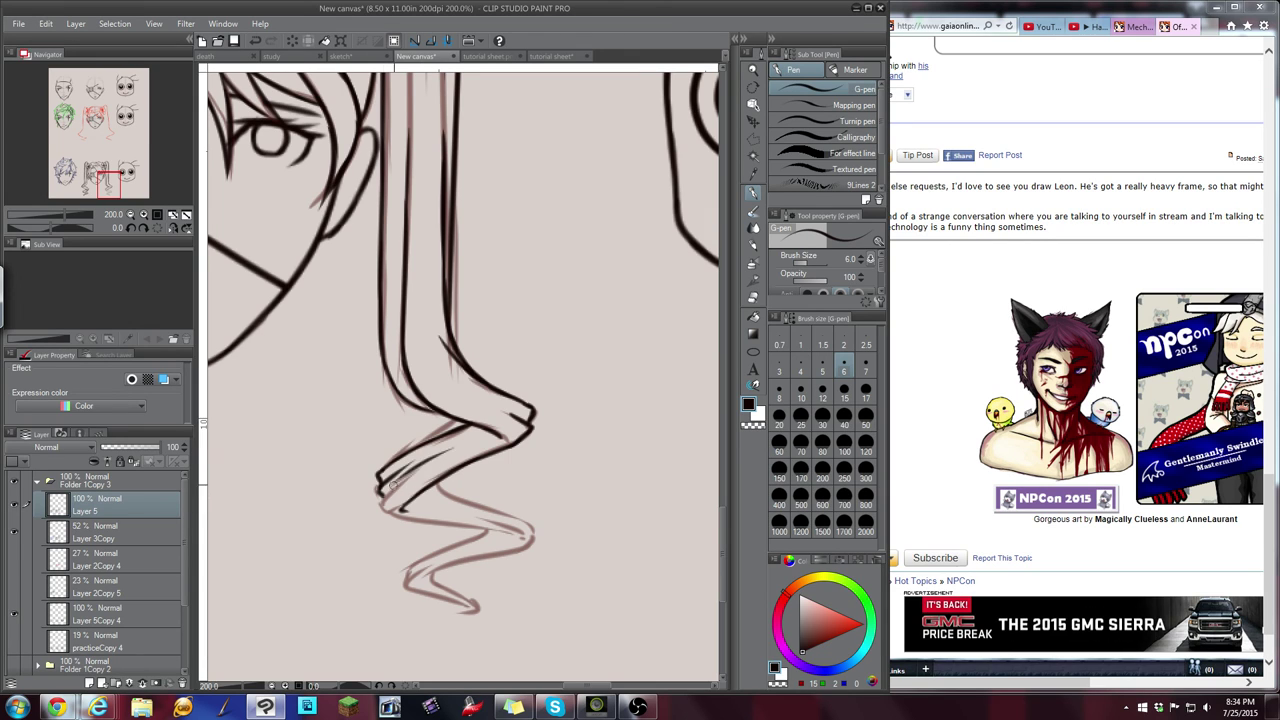
pyautogui.hotkey('ctrl', 'z')
pyautogui.moveTo(477, 435); pyautogui.dragTo(399, 483)
pyautogui.hotkey('ctrl', 'z')
pyautogui.hotkey('ctrl', 'z')
# Ink the next curl band of the right twin tail from the inner turn out to the second bend's tip
pyautogui.moveTo(482, 434)
pyautogui.mouseDown()
pyautogui.moveTo(384, 508)
pyautogui.moveTo(396, 515)
pyautogui.moveTo(390, 483)
pyautogui.moveTo(420, 518)
pyautogui.moveTo(514, 538)
pyautogui.mouseUp()
pyautogui.hotkey('ctrl', 'z')
pyautogui.moveTo(432, 484)
pyautogui.mouseDown()
pyautogui.moveTo(524, 520)
pyautogui.moveTo(537, 530)
pyautogui.moveTo(527, 544)
pyautogui.mouseUp()
pyautogui.hotkey('ctrl', 'z')
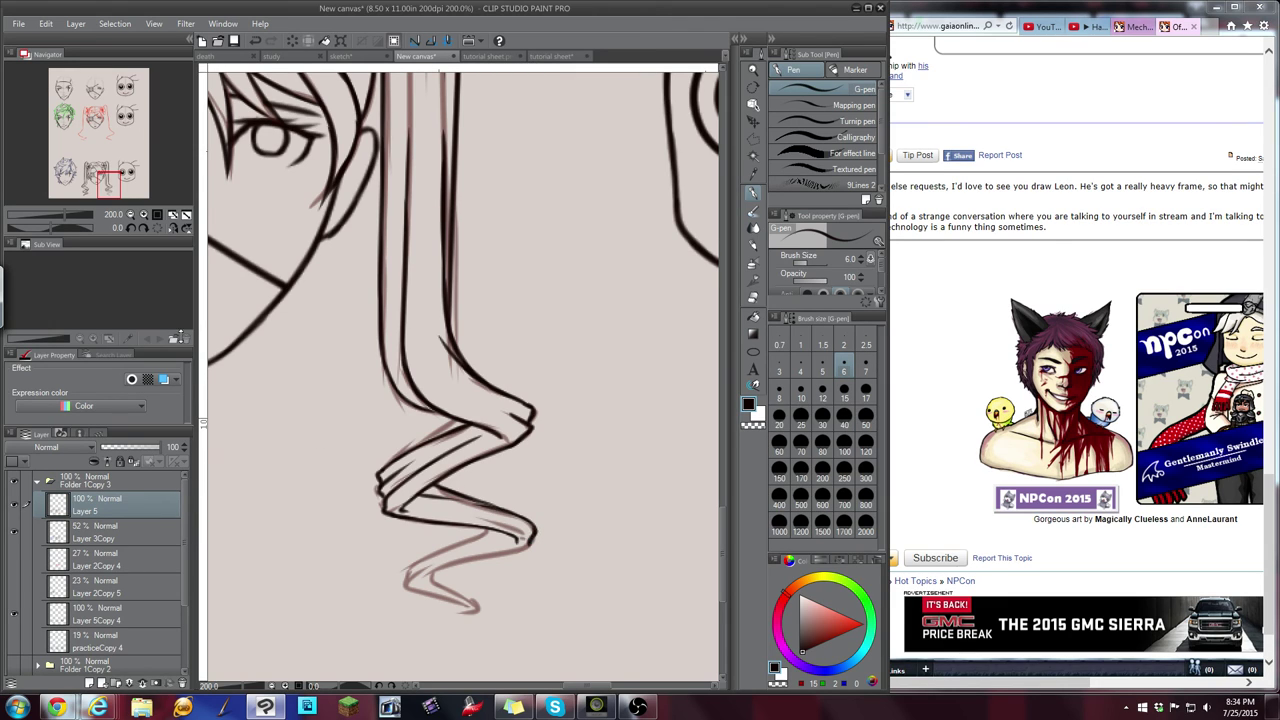
# Ink the right twin tail's last small curl from the second bend down to its hooked end, adding a short strand line above
pyautogui.moveTo(115, 178); pyautogui.dragTo(113, 183)
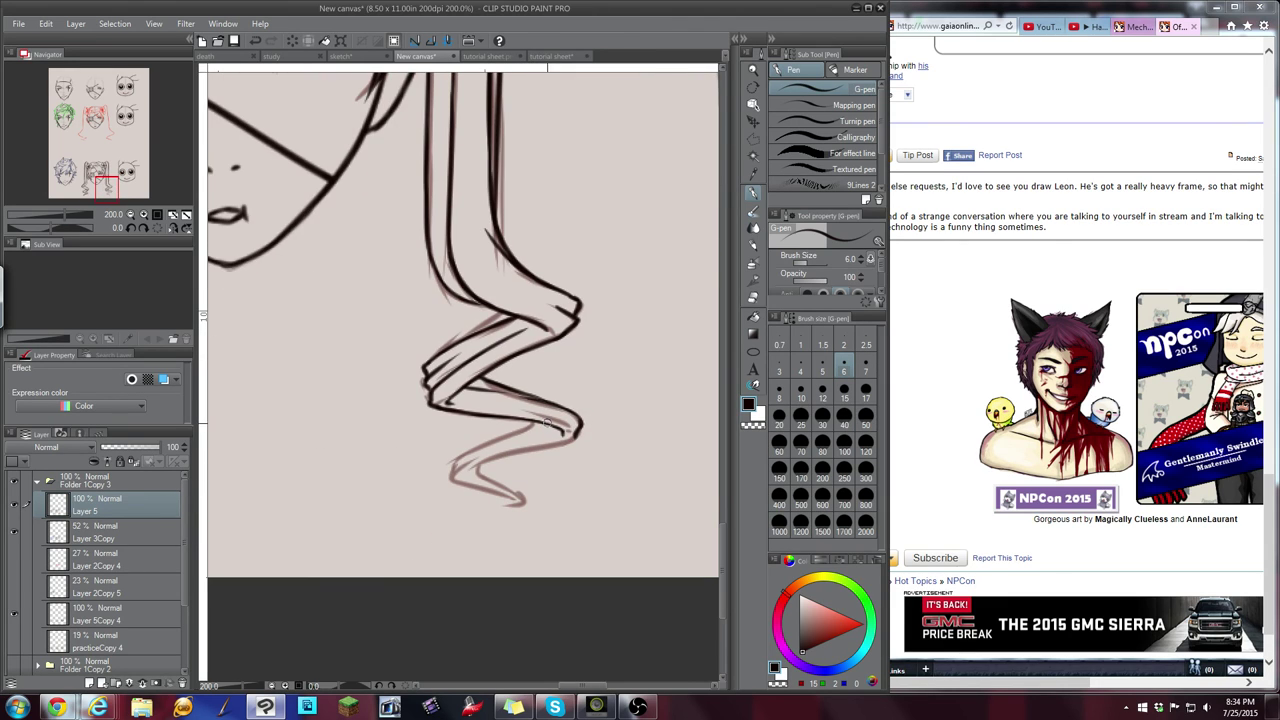
pyautogui.moveTo(546, 421)
pyautogui.mouseDown()
pyautogui.moveTo(566, 434)
pyautogui.moveTo(462, 454)
pyautogui.mouseUp()
pyautogui.moveTo(574, 431)
pyautogui.mouseDown()
pyautogui.moveTo(552, 418)
pyautogui.moveTo(546, 444)
pyautogui.moveTo(460, 465)
pyautogui.mouseUp()
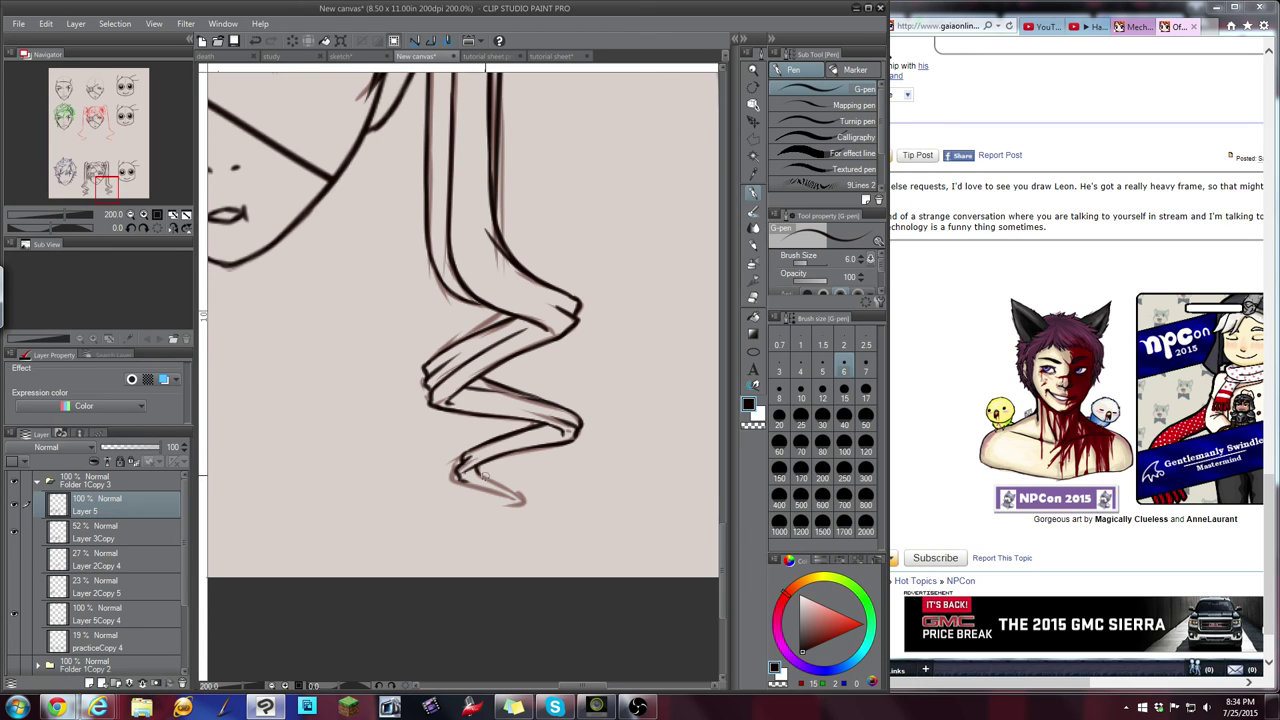
pyautogui.moveTo(477, 467); pyautogui.dragTo(528, 507)
pyautogui.moveTo(462, 478)
pyautogui.mouseDown()
pyautogui.moveTo(522, 500)
pyautogui.moveTo(510, 507)
pyautogui.mouseUp()
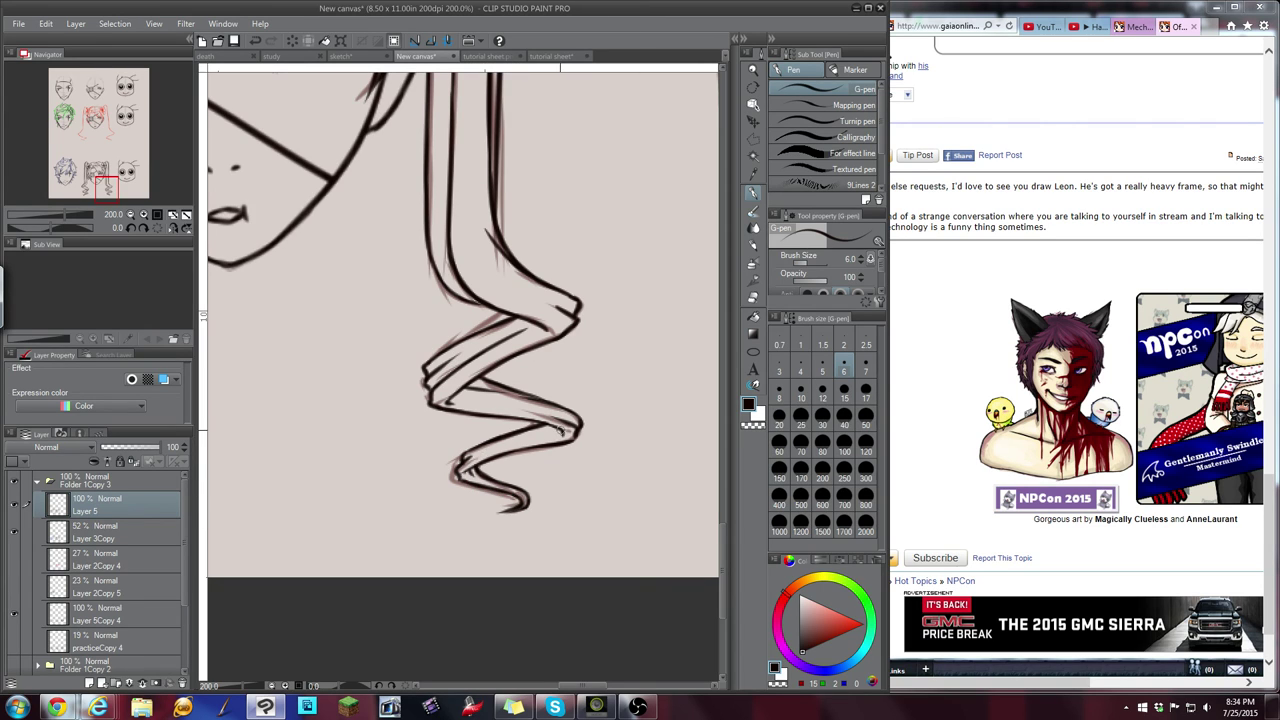
pyautogui.moveTo(561, 430); pyautogui.dragTo(527, 436)
pyautogui.hotkey('ctrl', 'z')
pyautogui.moveTo(452, 400); pyautogui.dragTo(495, 399)
# Hide the faded hair sketch on Layer 3Copy and check the finished line art on the whole page
pyautogui.click(130, 213)
pyautogui.click(130, 213)
pyautogui.click(130, 213)
pyautogui.moveTo(108, 147)
pyautogui.mouseDown()
pyautogui.moveTo(98, 135)
pyautogui.moveTo(104, 153)
pyautogui.mouseUp()
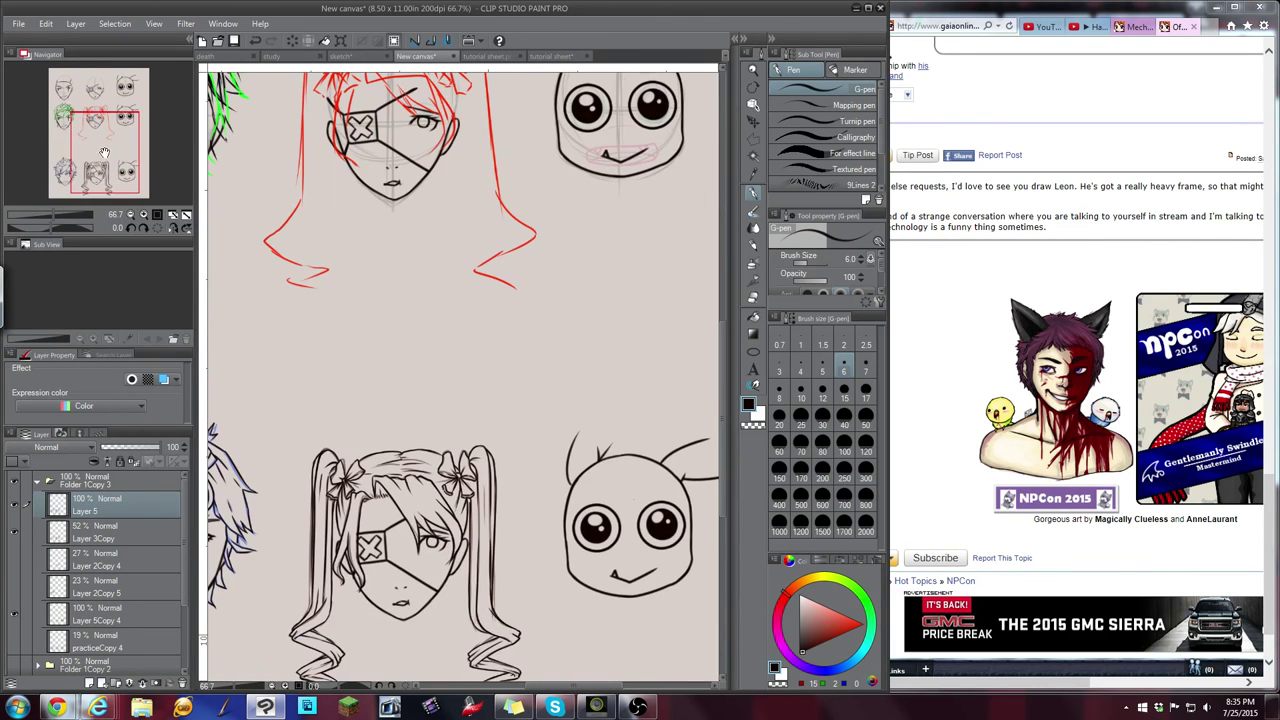
pyautogui.click(130, 216)
pyautogui.click(15, 533)
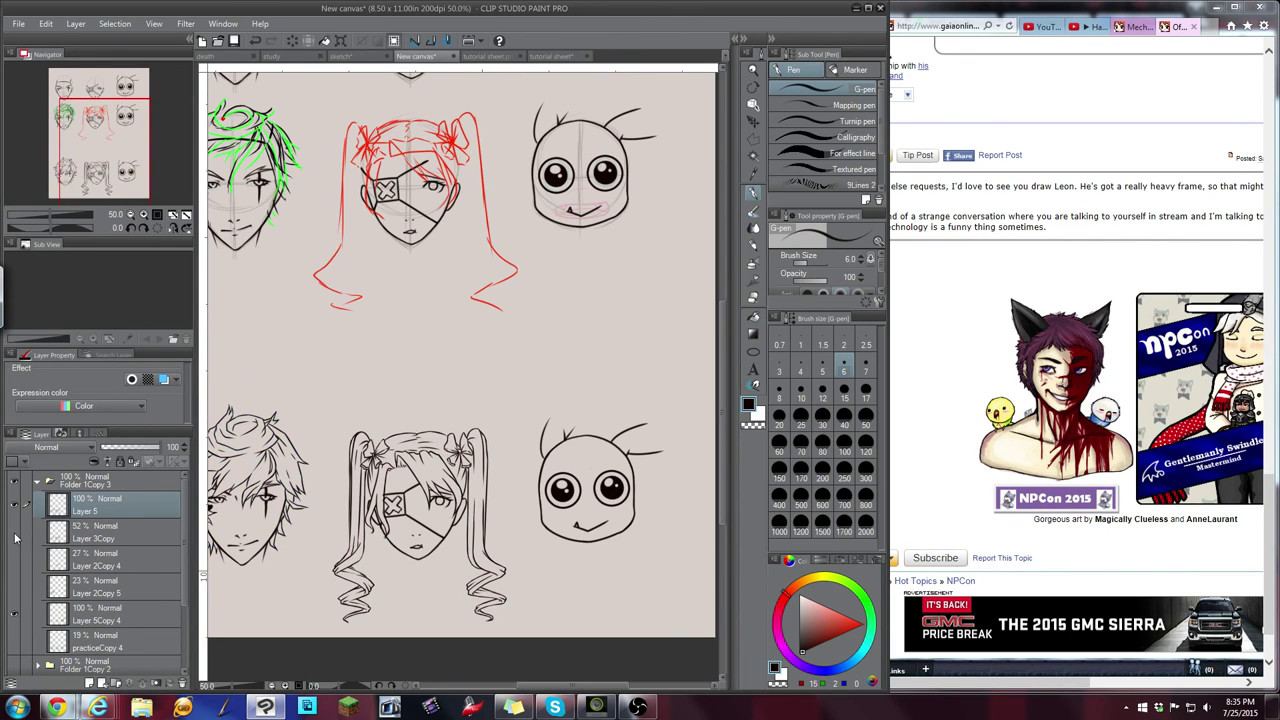
pyautogui.moveTo(104, 155); pyautogui.dragTo(127, 140)
pyautogui.click(130, 216)
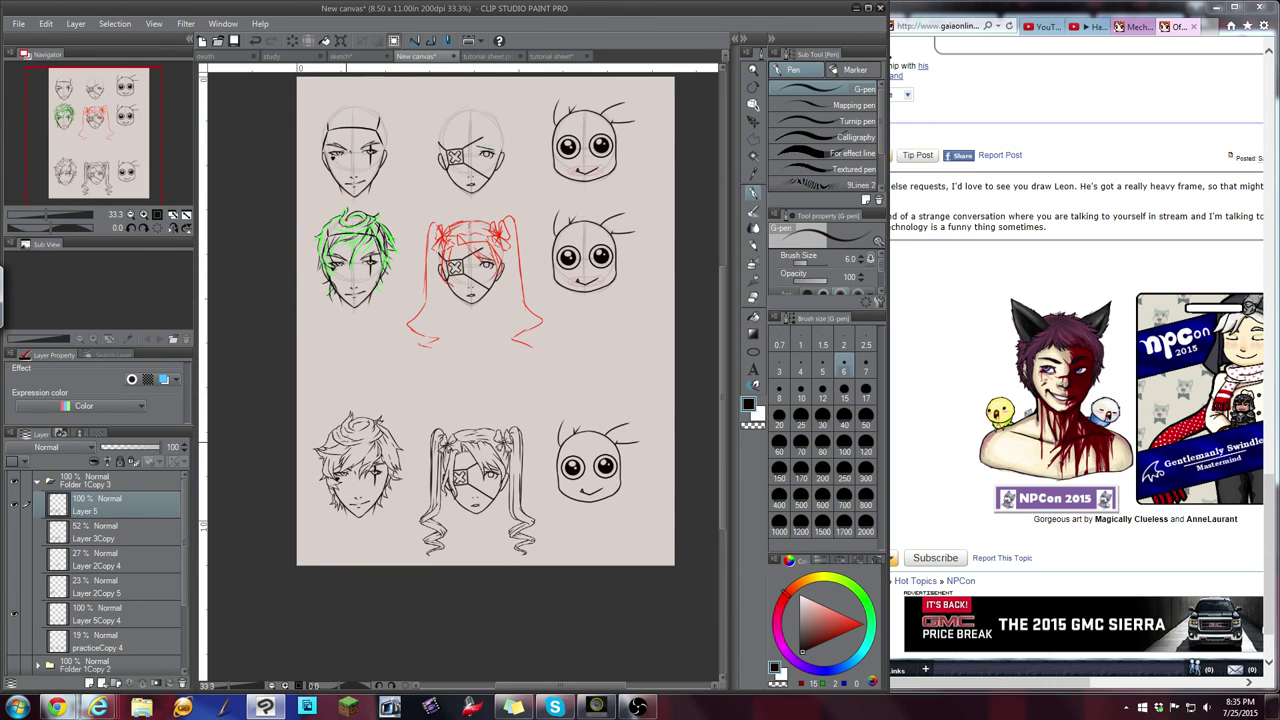
# Collapse Folder 1Copy 3, show Folder 1Copy 2, and move its row of heads up clear of the bottom row
pyautogui.click(37, 481)
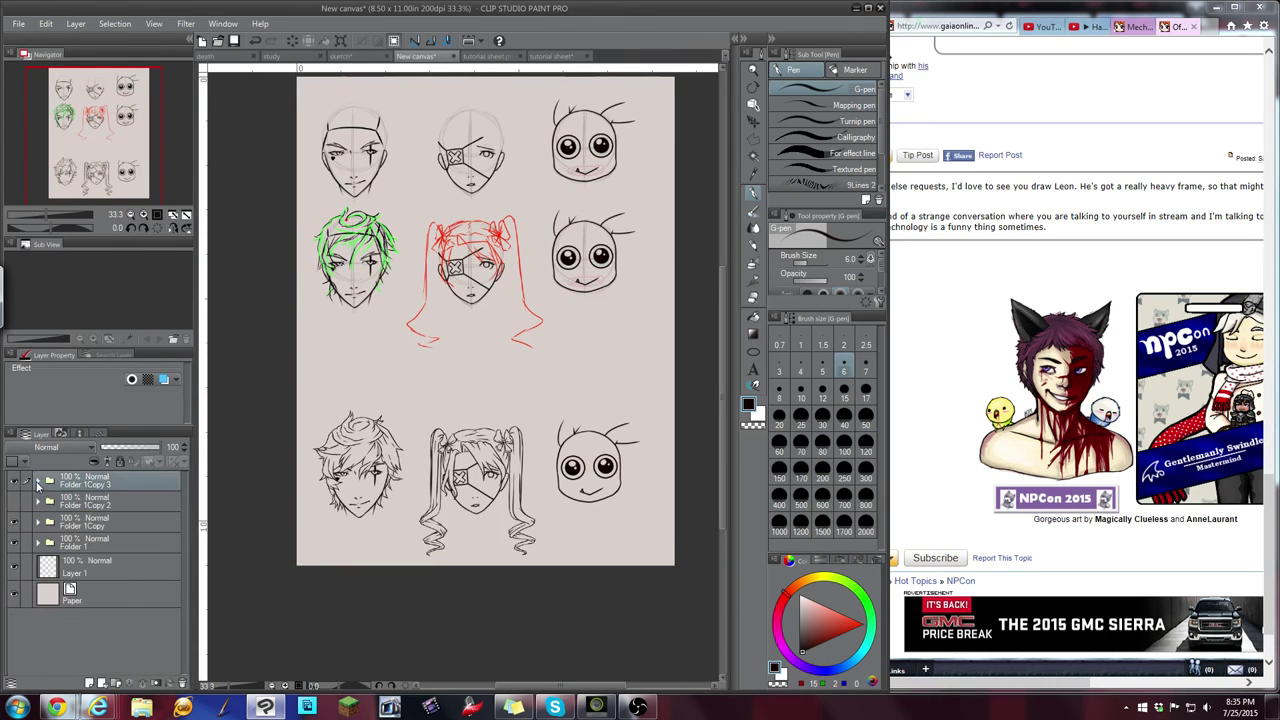
pyautogui.click(14, 507)
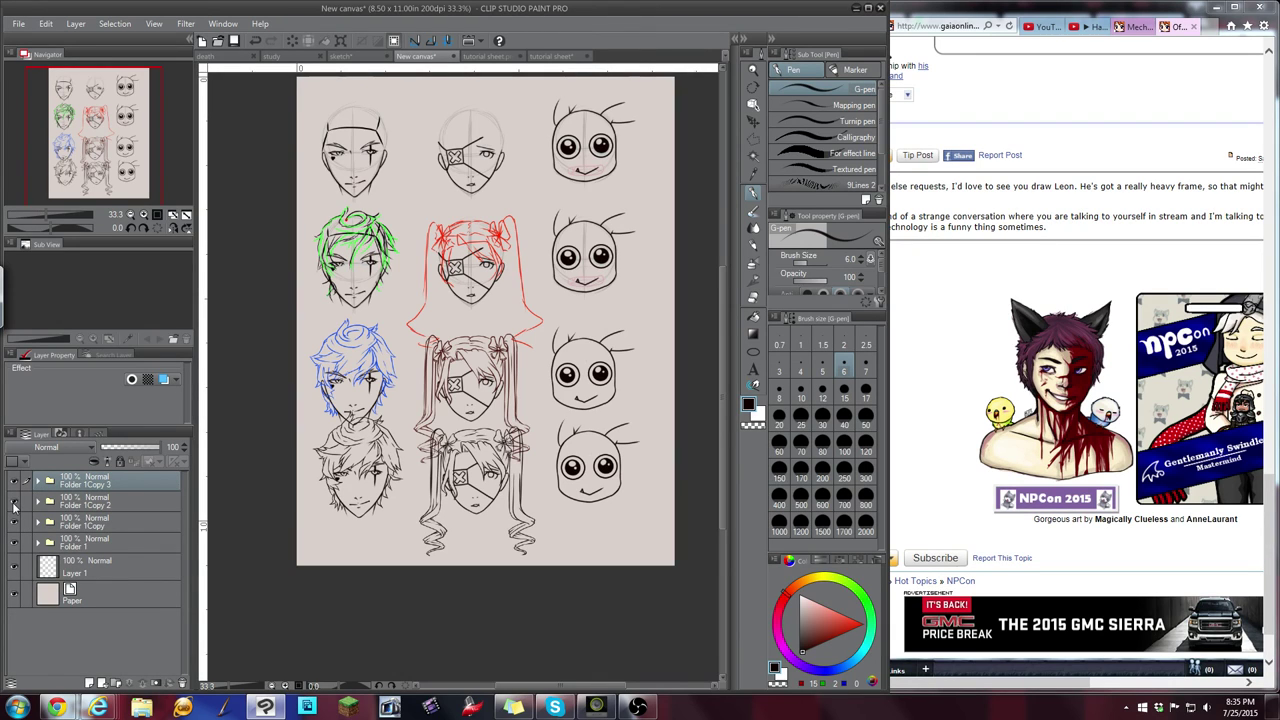
pyautogui.click(62, 508)
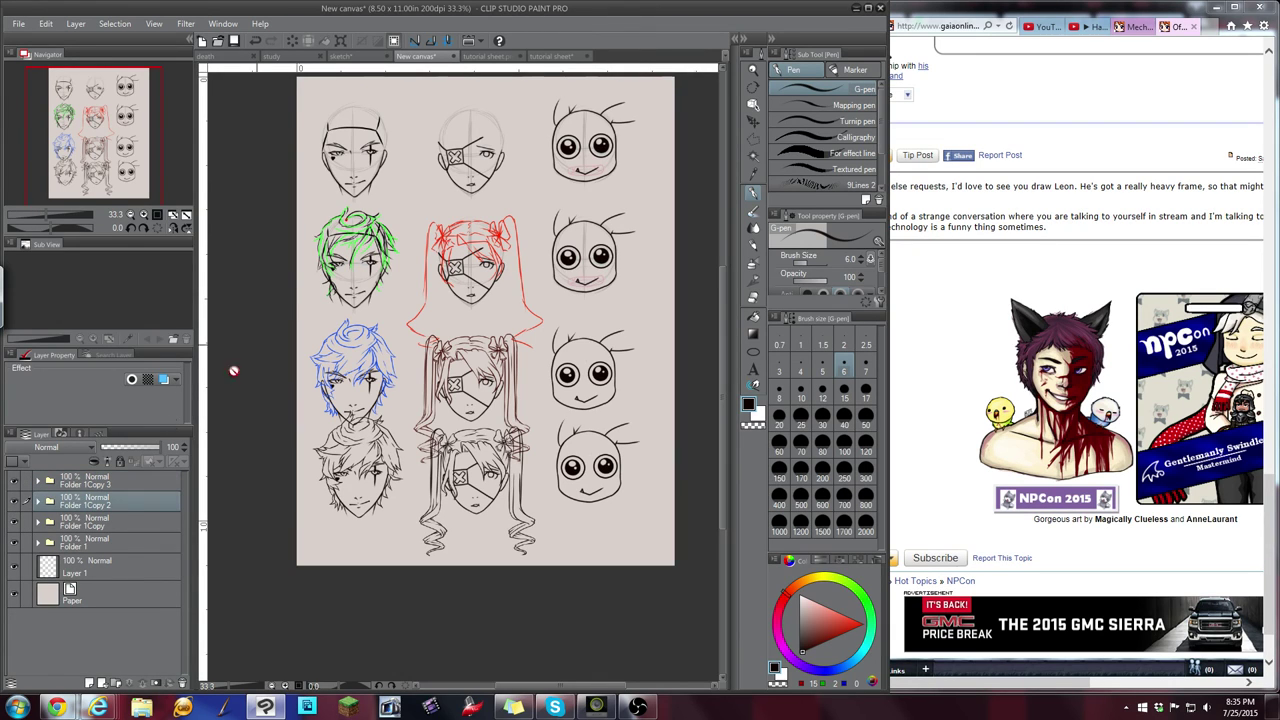
pyautogui.hotkey('ctrl', 't')
pyautogui.moveTo(535, 366); pyautogui.dragTo(544, 335)
pyautogui.press('Return')
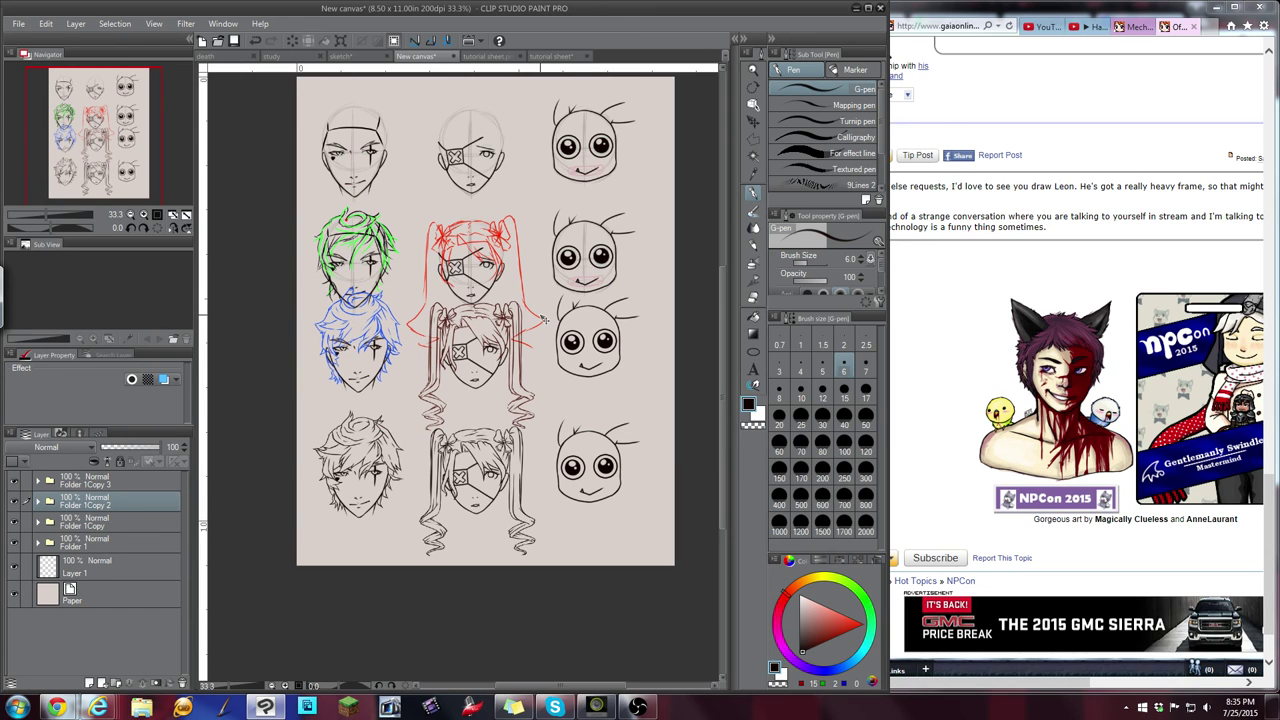
# Move the second row of heads in Folder 1Copy up, close beneath the top row
pyautogui.click(78, 524)
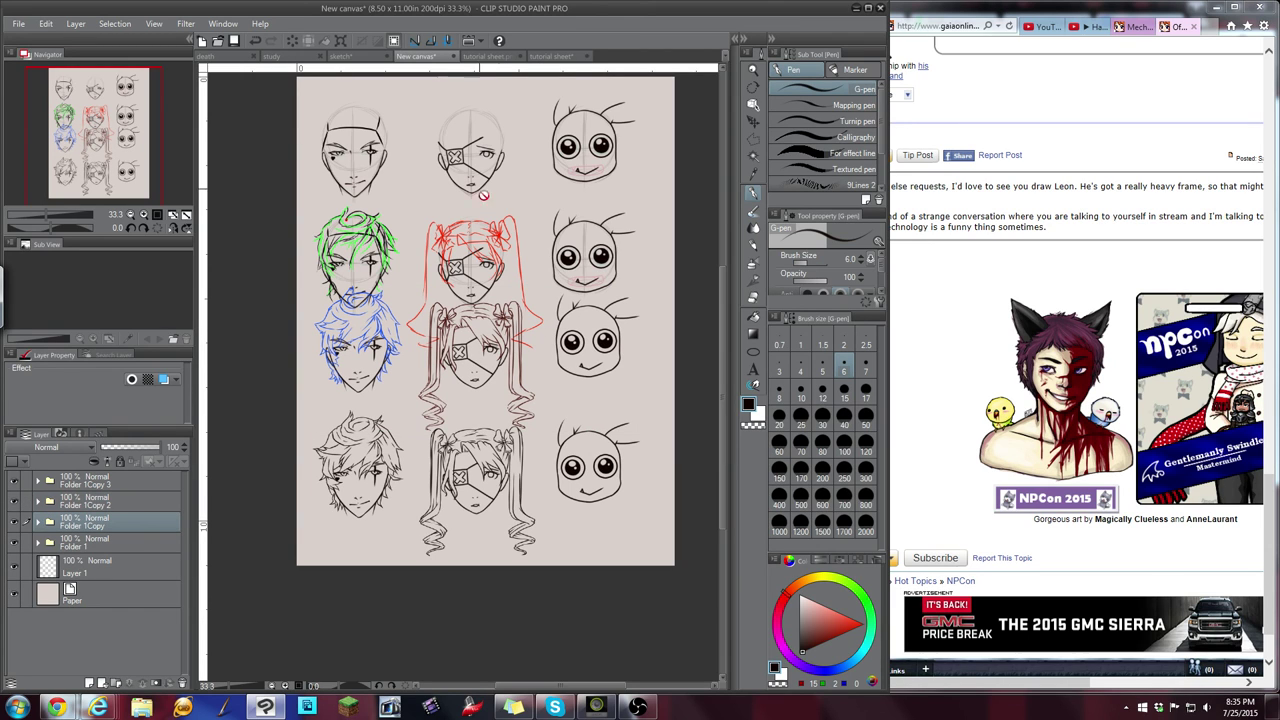
pyautogui.hotkey('ctrl', 't')
pyautogui.moveTo(580, 254)
pyautogui.mouseDown()
pyautogui.moveTo(580, 215)
pyautogui.moveTo(564, 241)
pyautogui.moveTo(573, 265)
pyautogui.mouseUp()
pyautogui.press('Return')
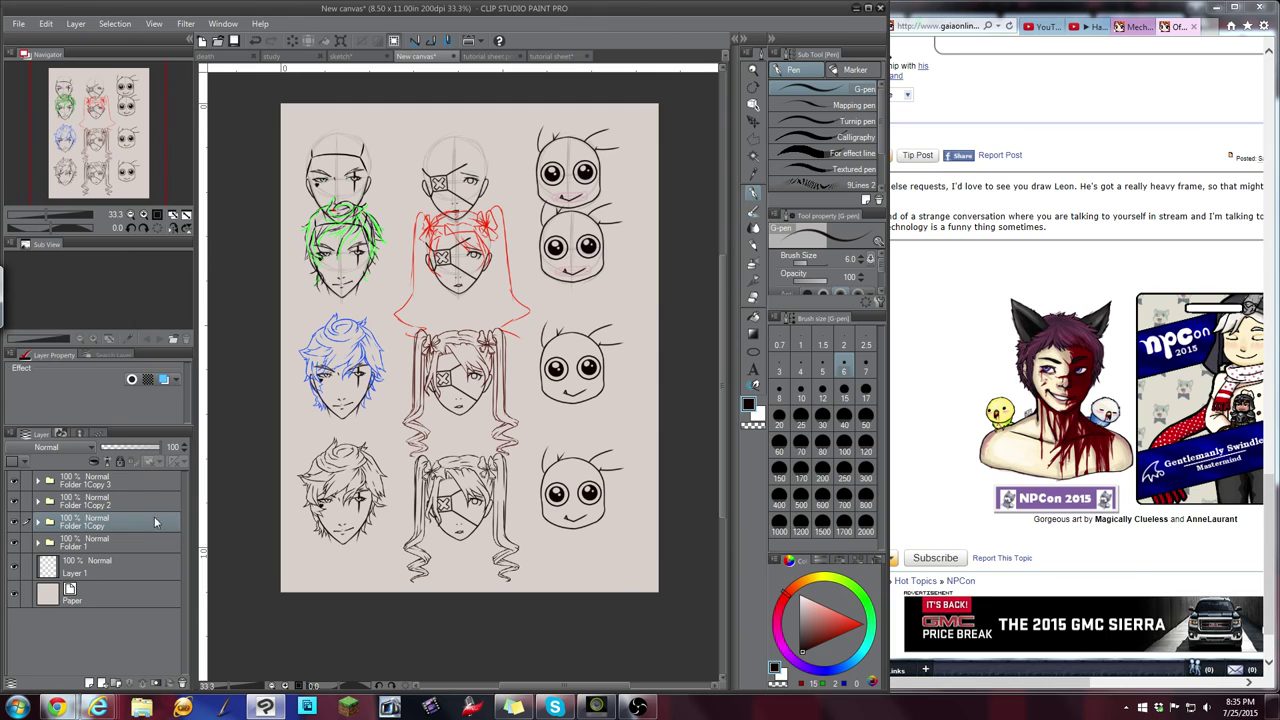
# Move the top row of heads in Folder 1 up to the page's upper edge
pyautogui.click(110, 543)
pyautogui.click(340, 41)
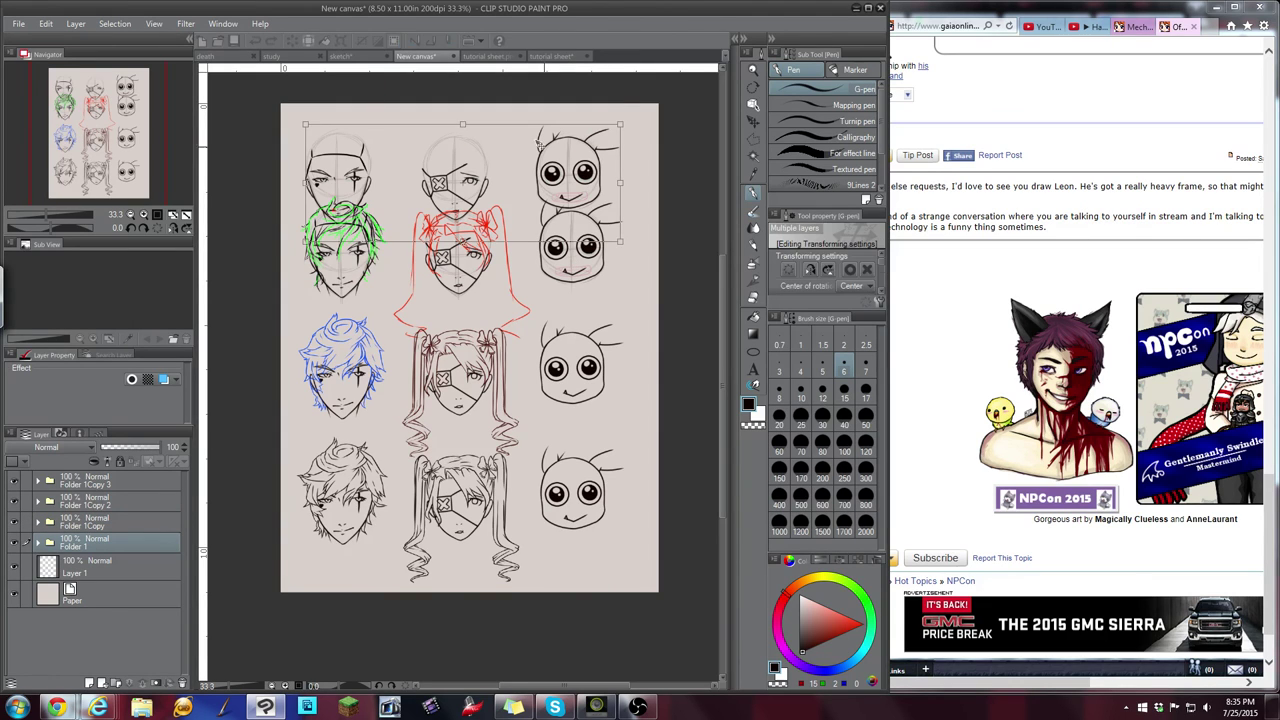
pyautogui.moveTo(580, 166); pyautogui.dragTo(586, 150)
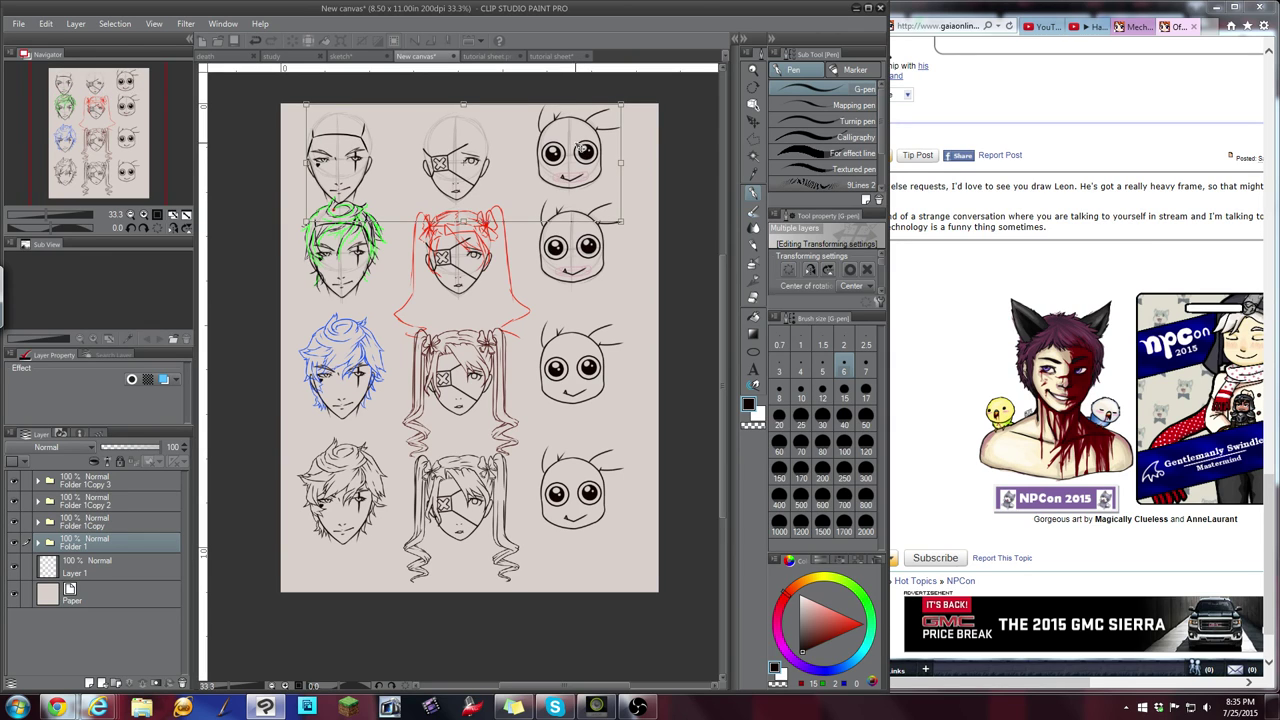
pyautogui.press('Return')
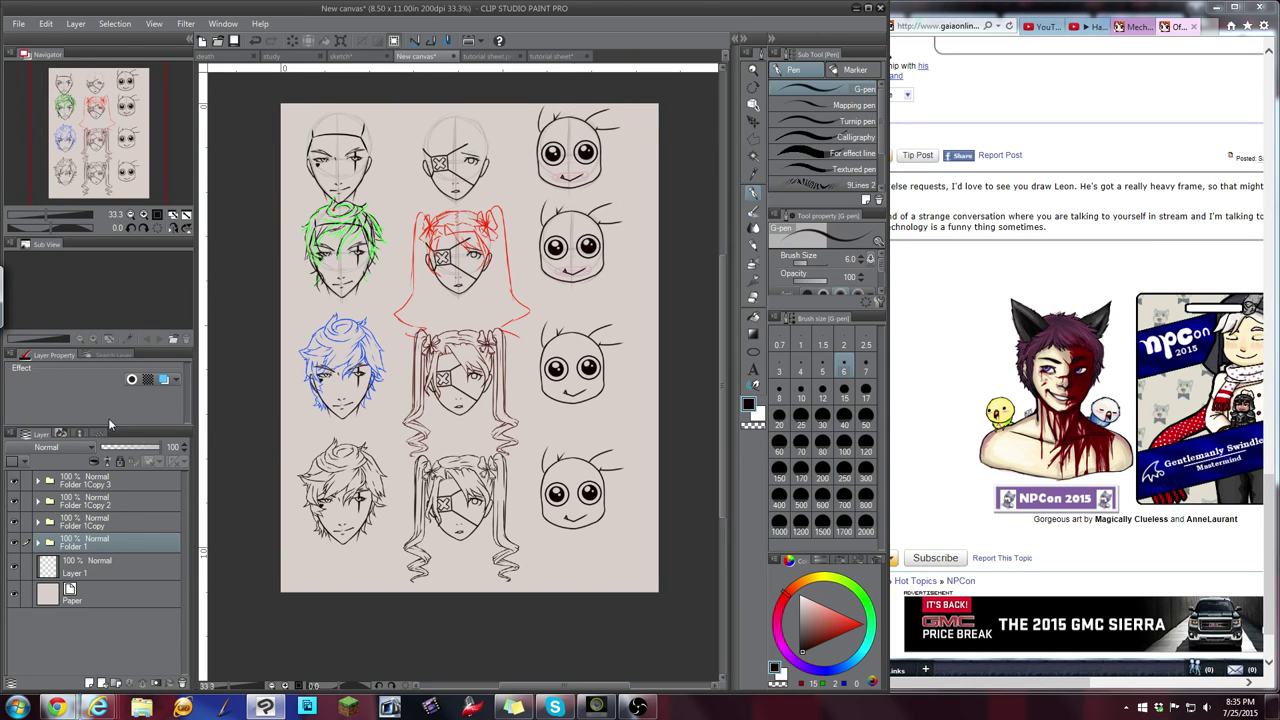
# Nudge the bottom row in Folder 1Copy 3 and the third row in Folder 1Copy 2 slightly down and to the right
pyautogui.click(110, 480)
pyautogui.click(340, 41)
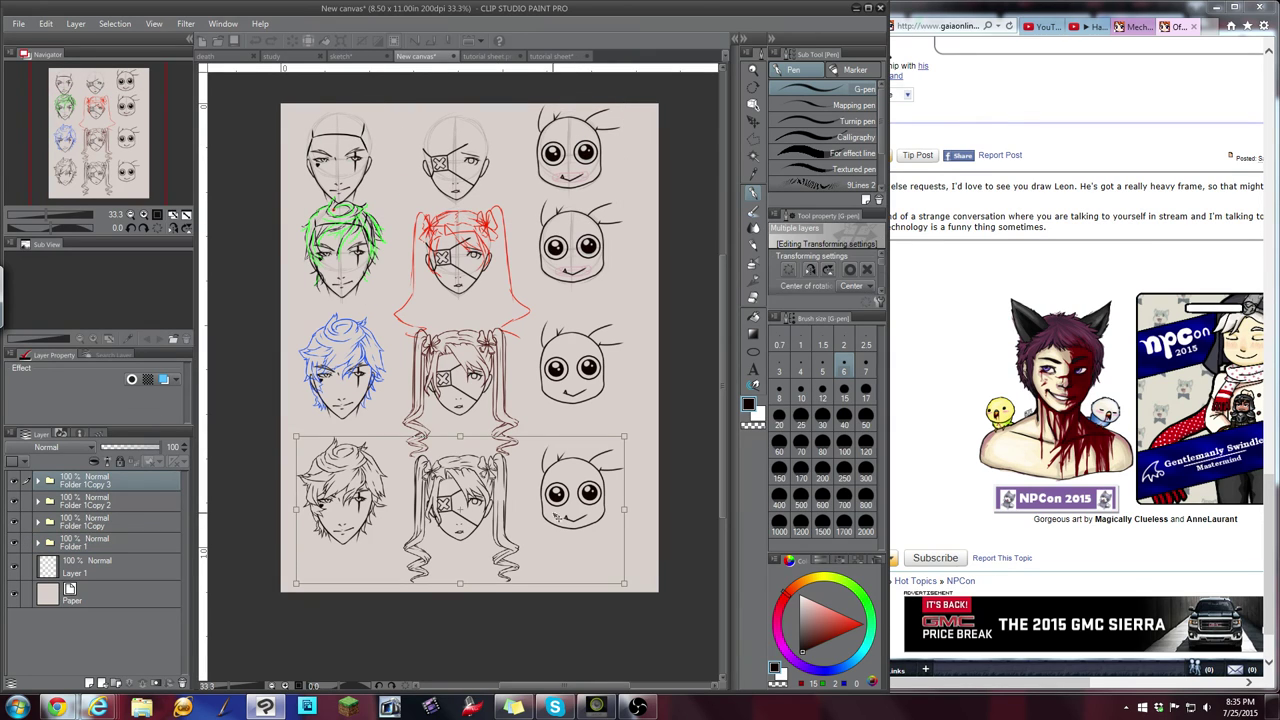
pyautogui.moveTo(556, 516); pyautogui.dragTo(559, 520)
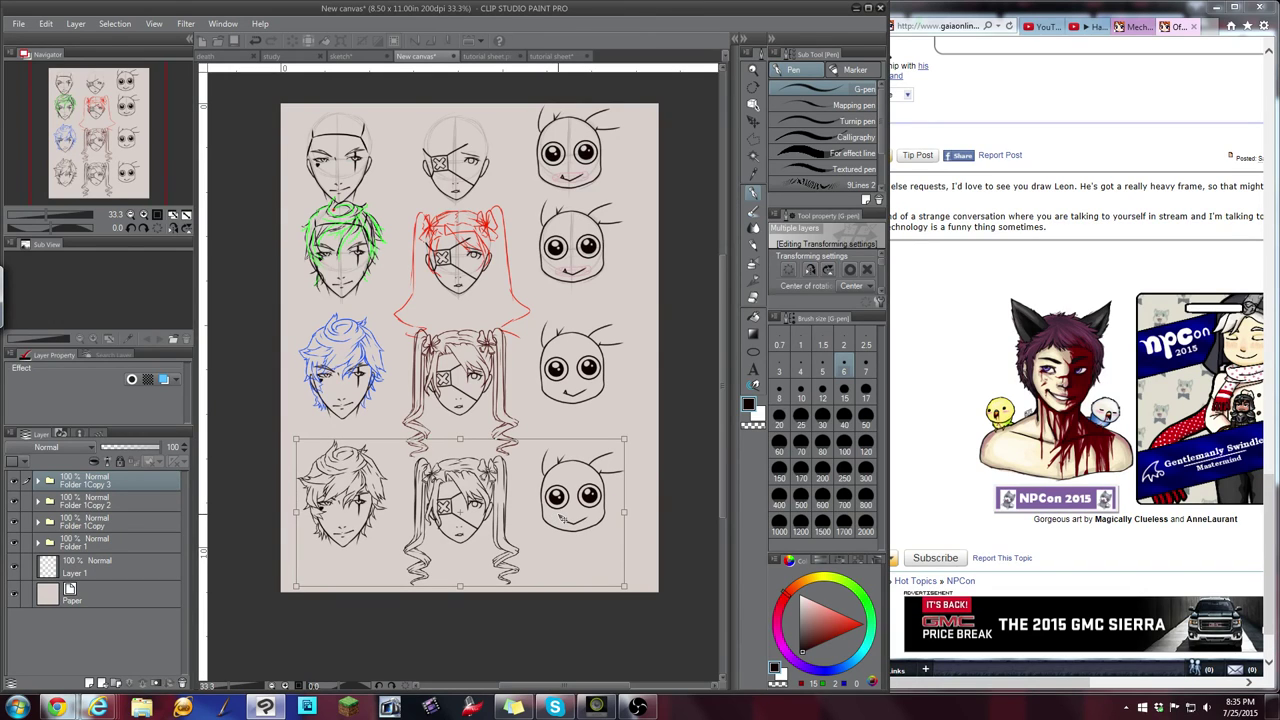
pyautogui.press('Return')
pyautogui.click(146, 500)
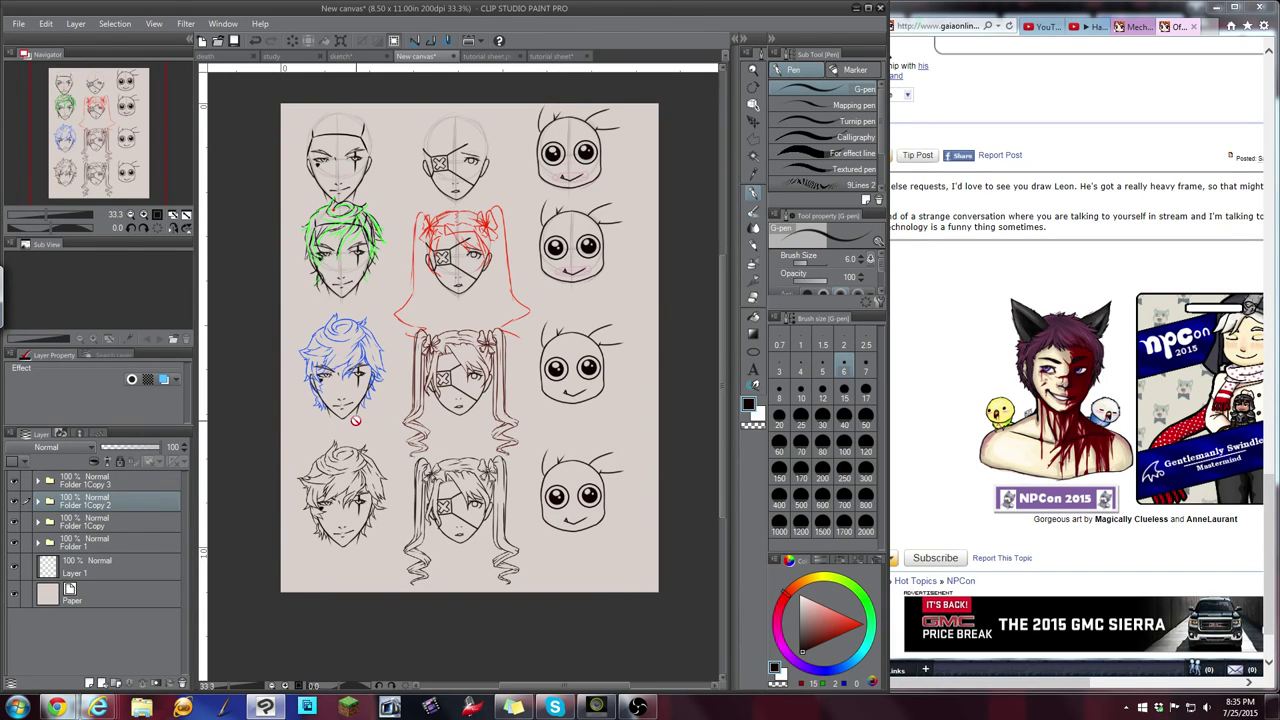
pyautogui.hotkey('ctrl', 't')
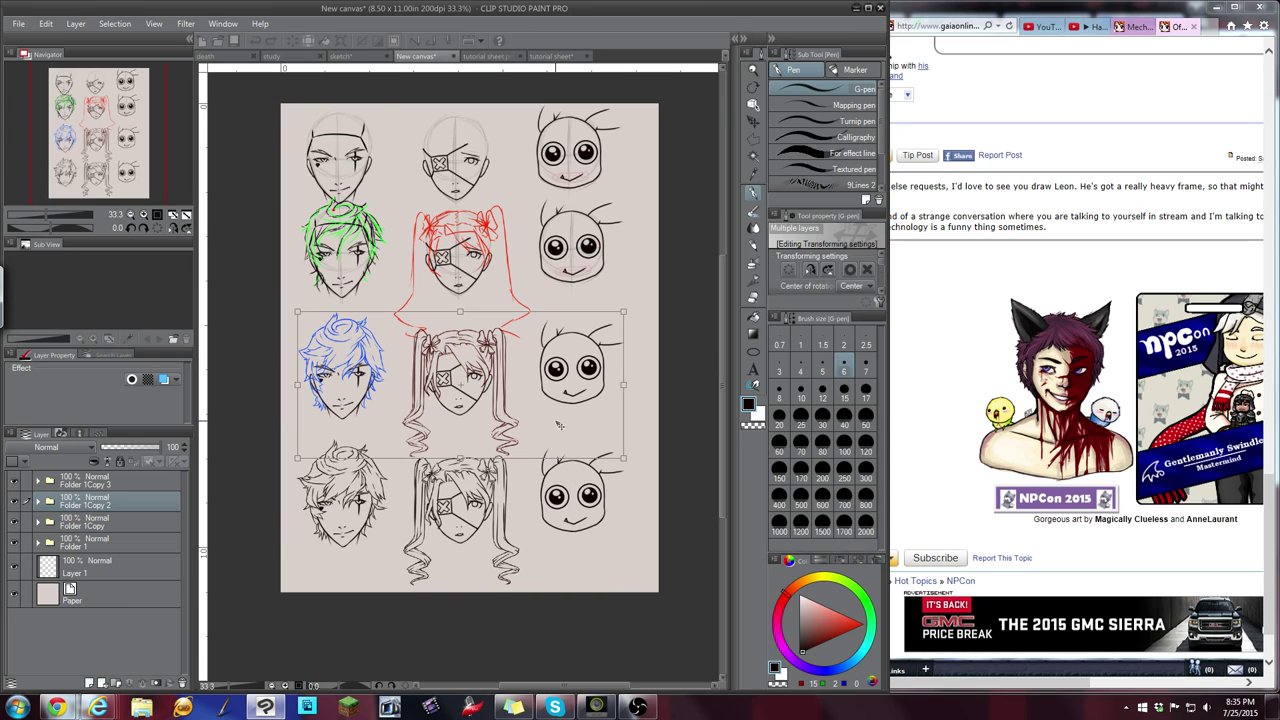
pyautogui.press('Return')
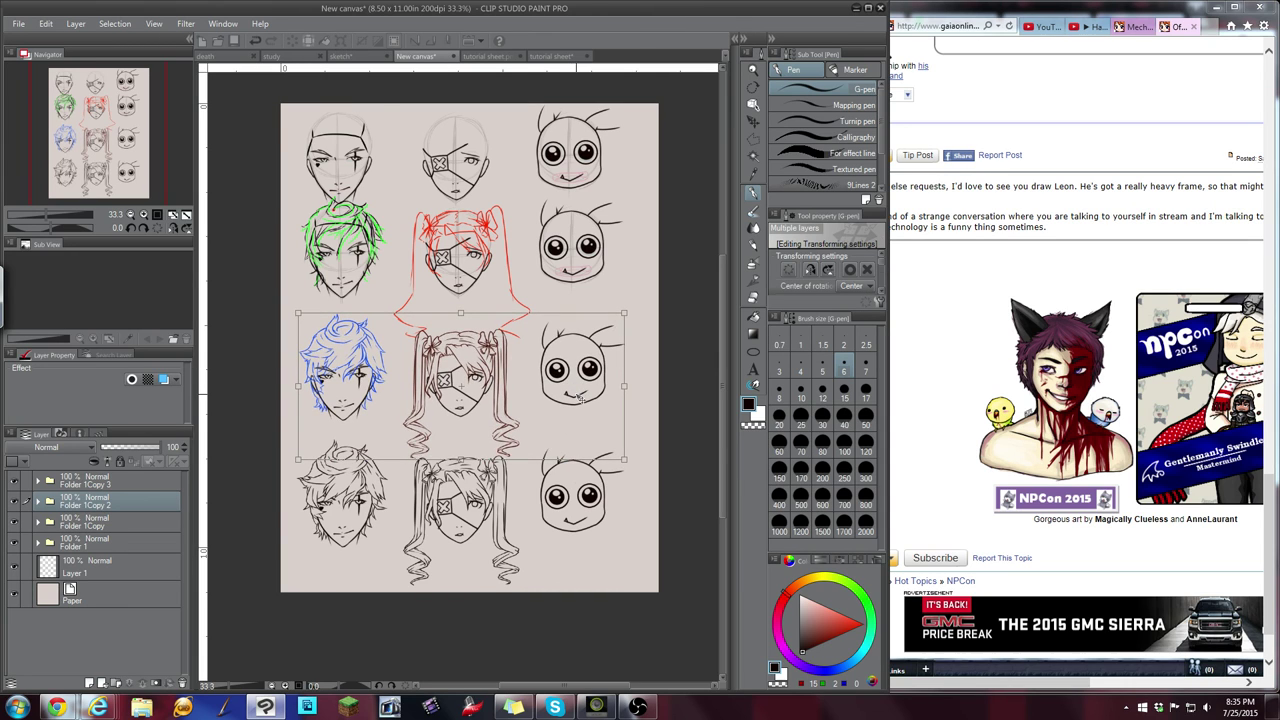
# Nudge the second row of heads in Folder 1Copy slightly to the right and up
pyautogui.click(107, 527)
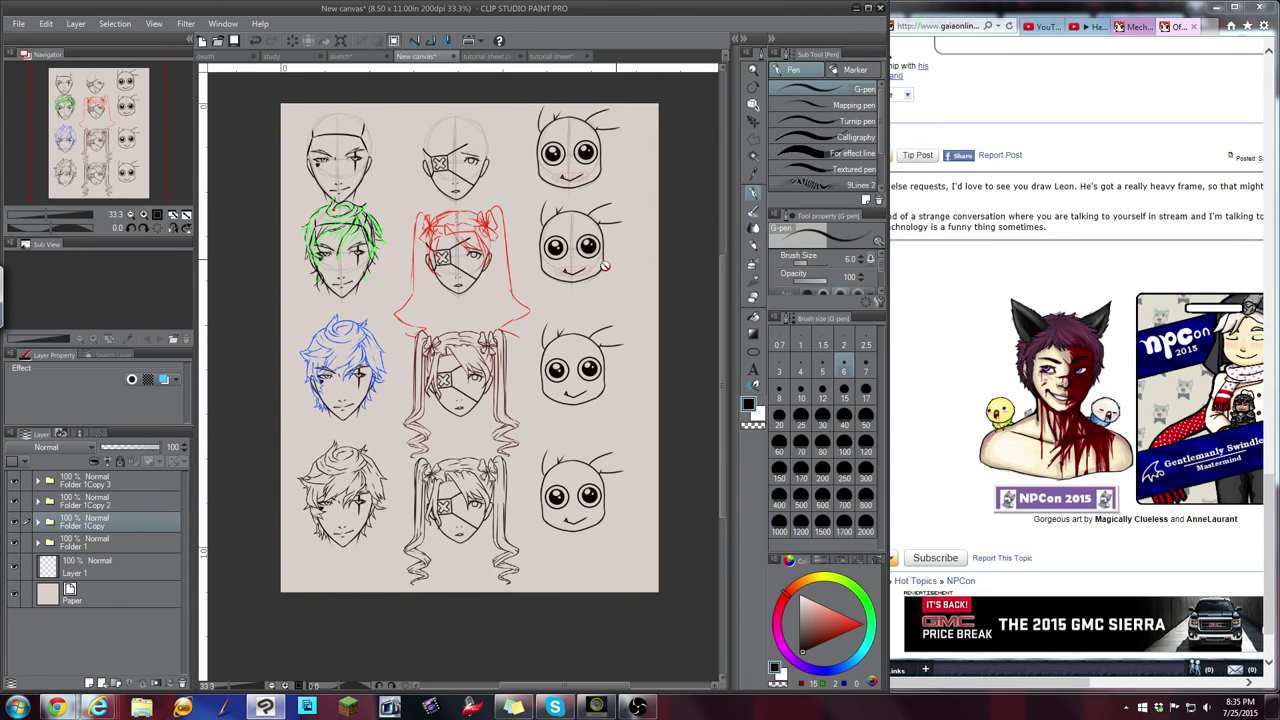
pyautogui.click(341, 41)
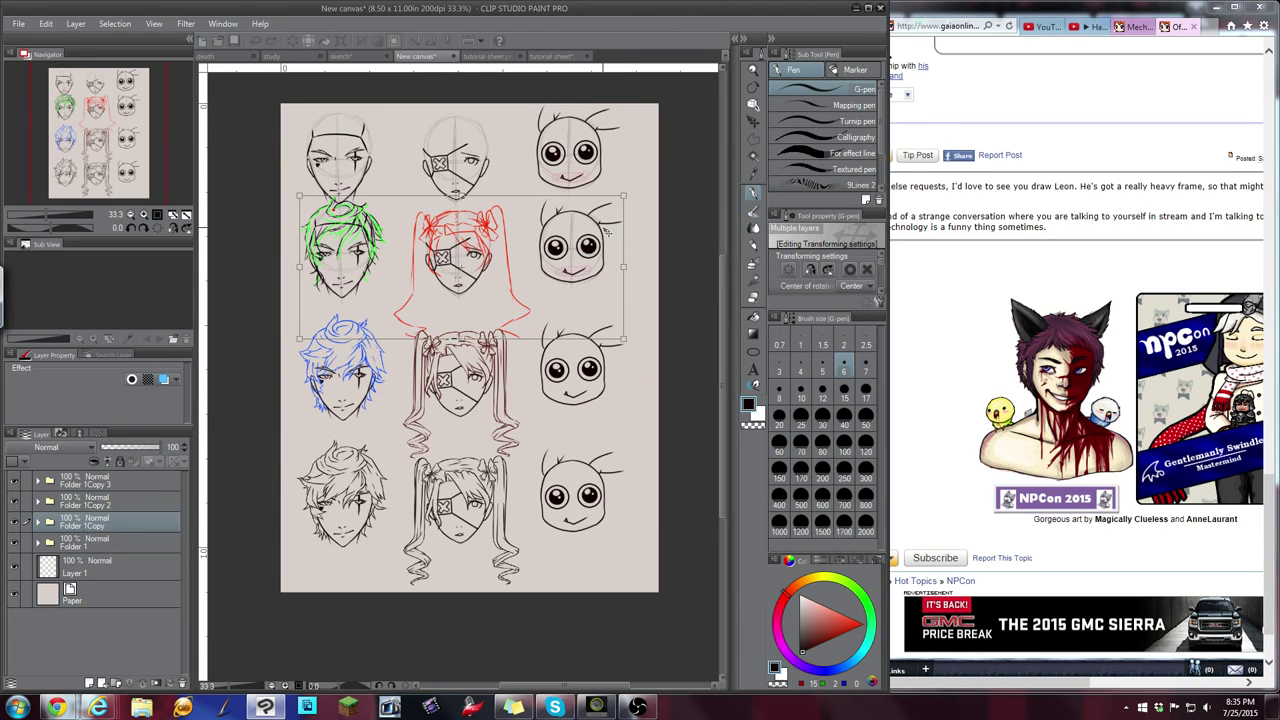
pyautogui.moveTo(591, 244); pyautogui.dragTo(593, 243)
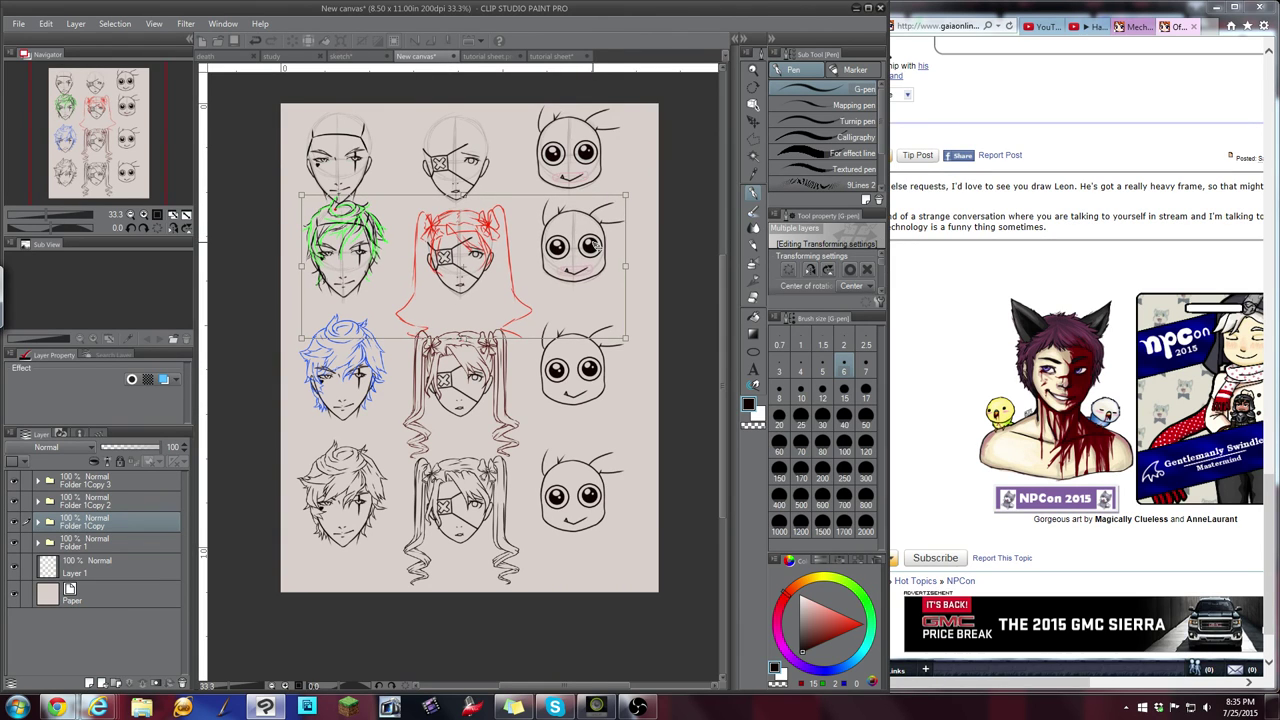
pyautogui.press('Return')
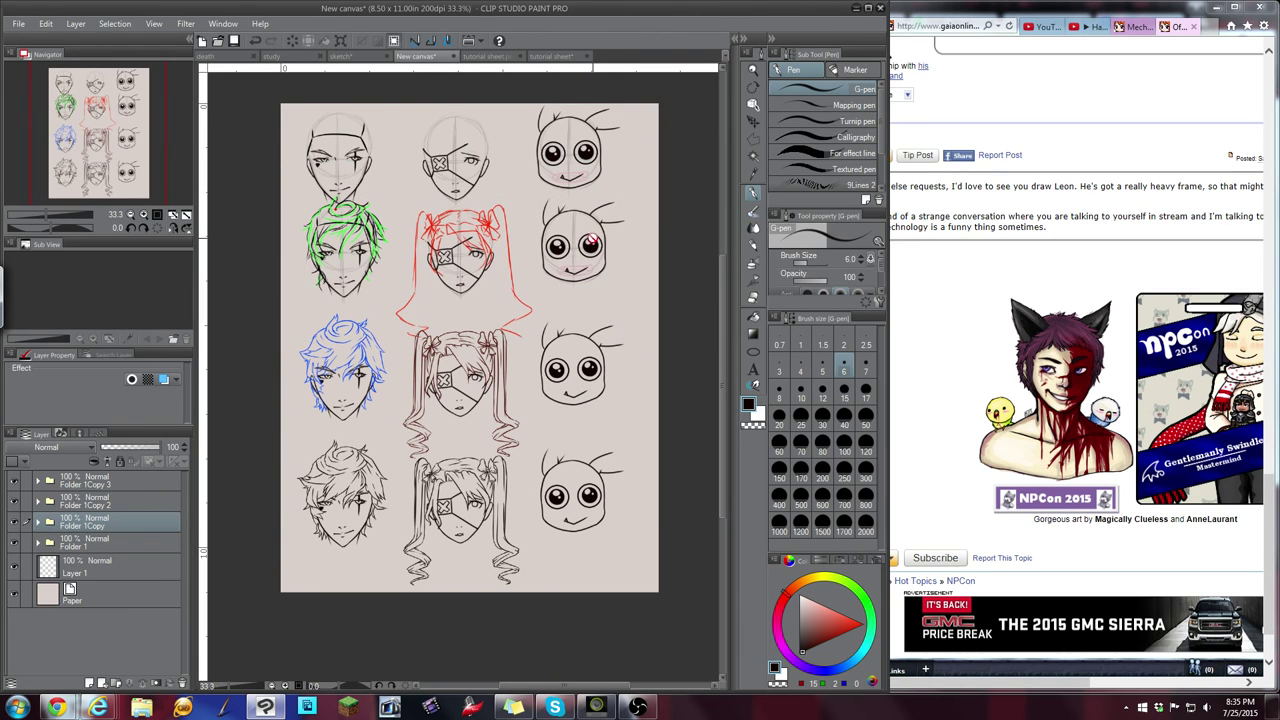
# Nudge the top row of heads in Folder 1 slightly up, checking the Gaia forum thread for replies before committing the transform
pyautogui.click(104, 542)
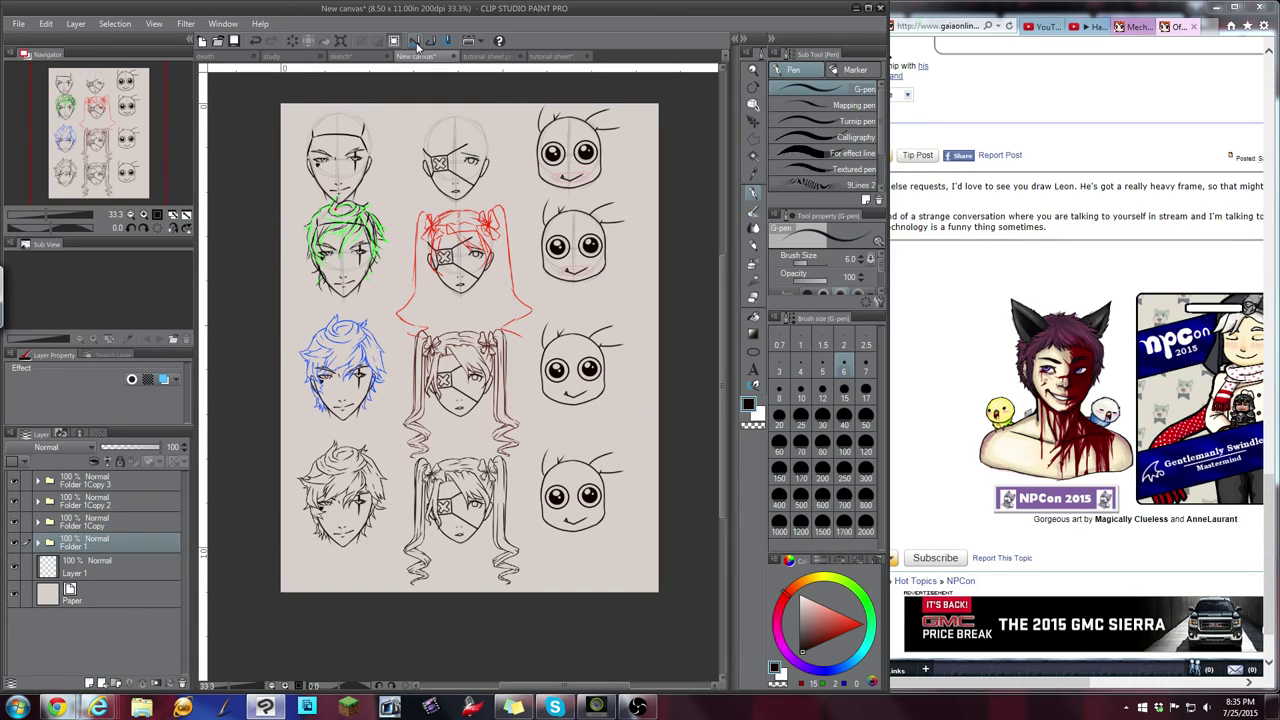
pyautogui.click(340, 42)
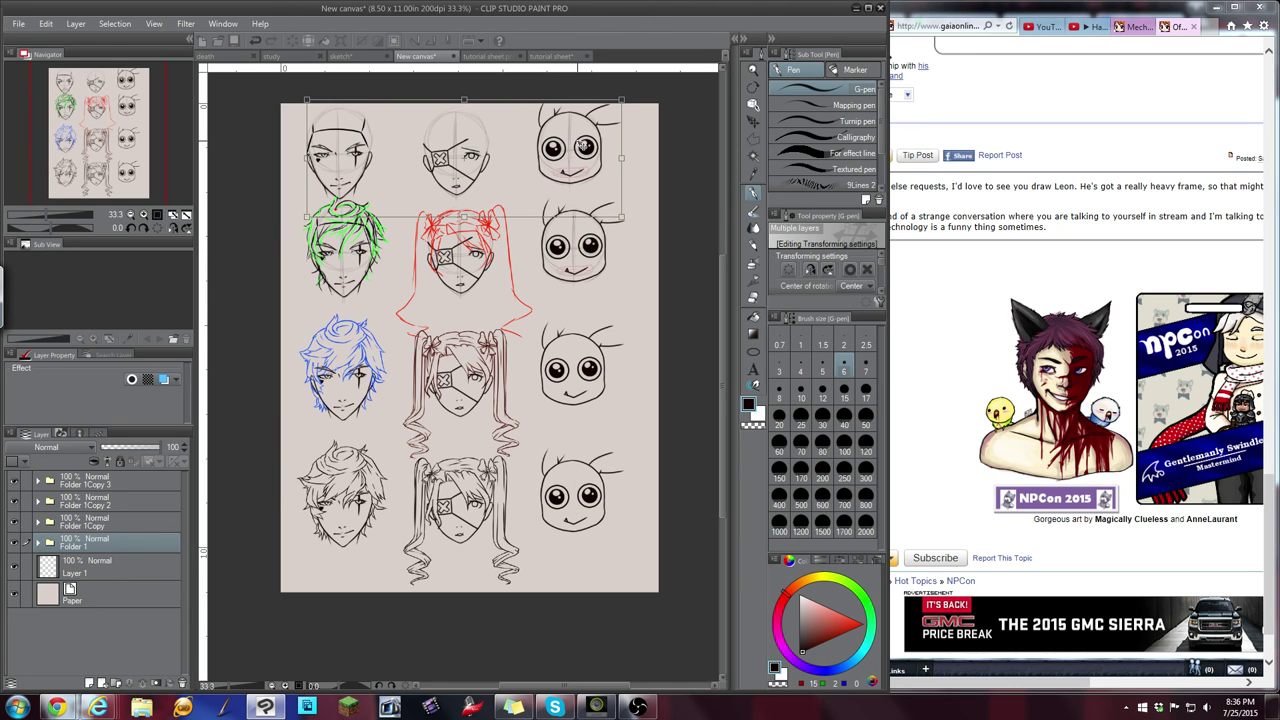
pyautogui.click(1033, 127)
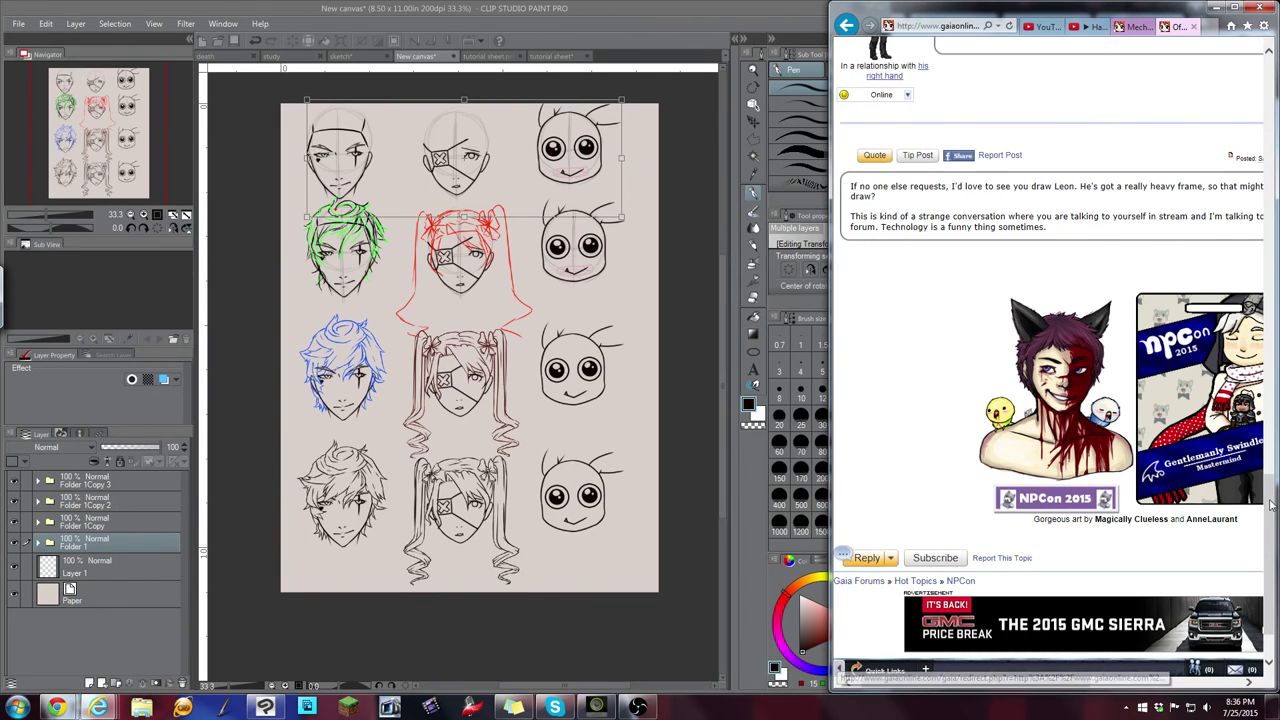
pyautogui.moveTo(1274, 504); pyautogui.dragTo(1275, 385)
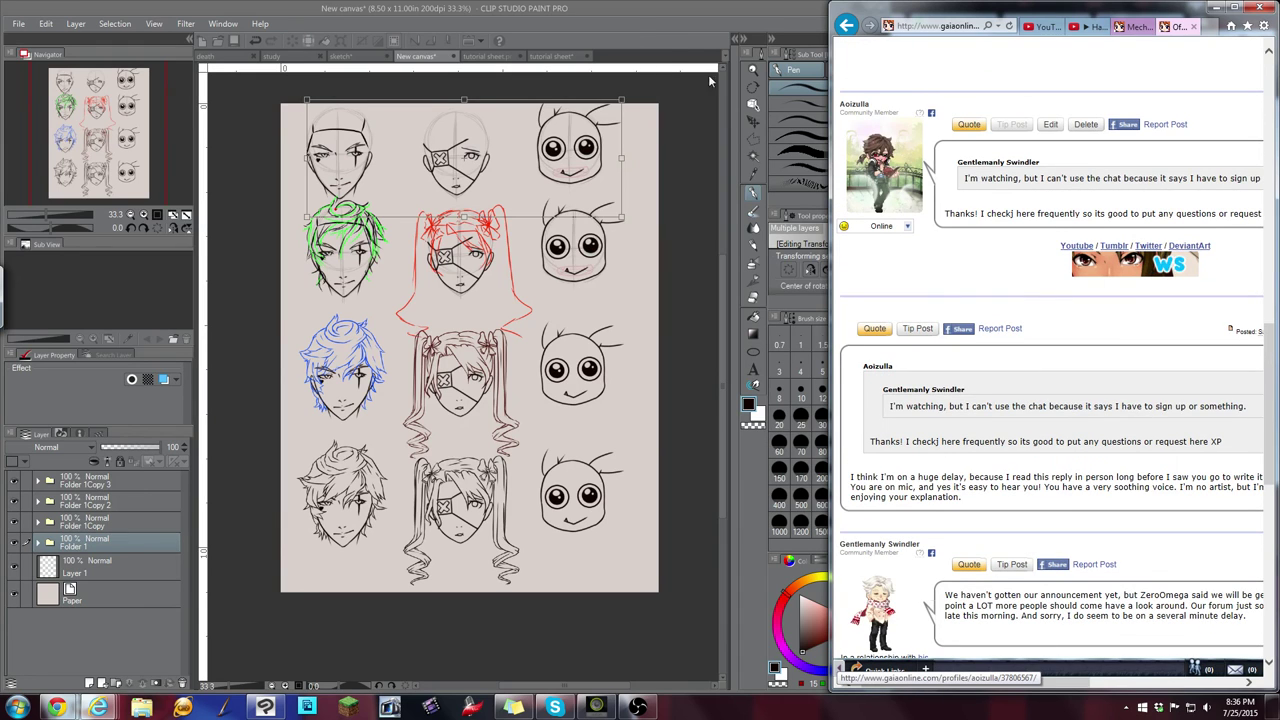
pyautogui.click(635, 10)
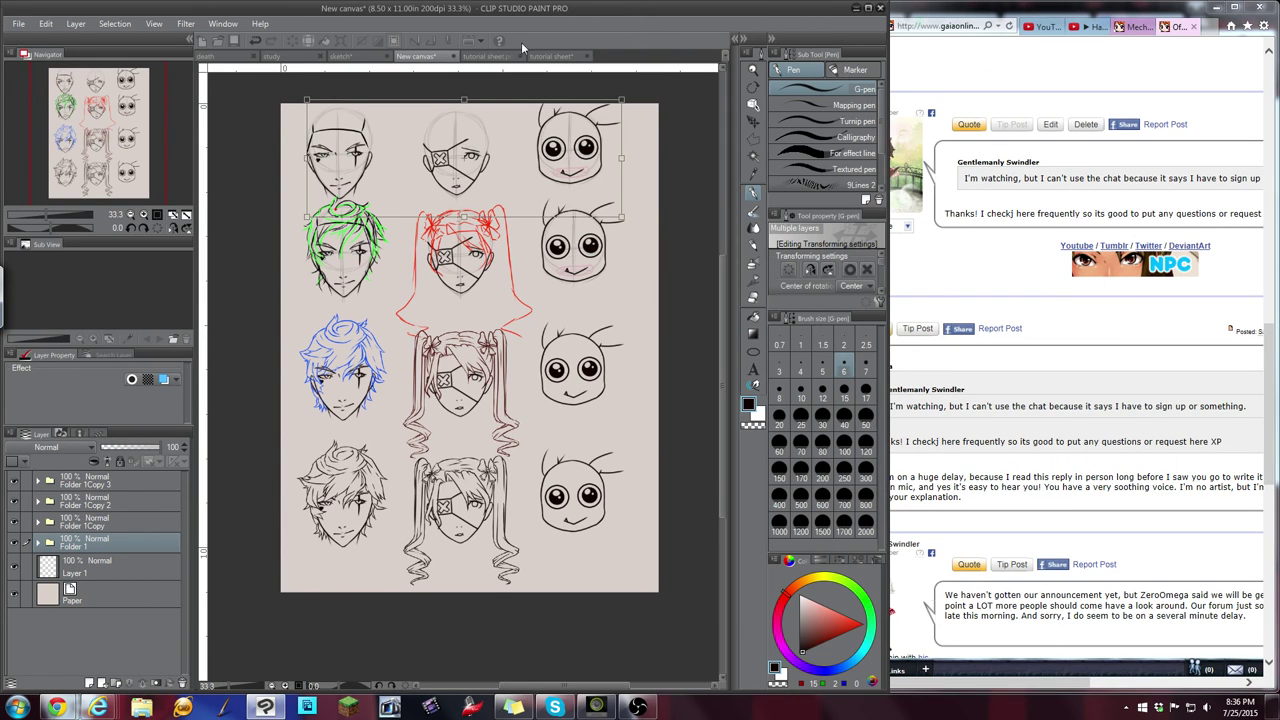
pyautogui.press('Return')
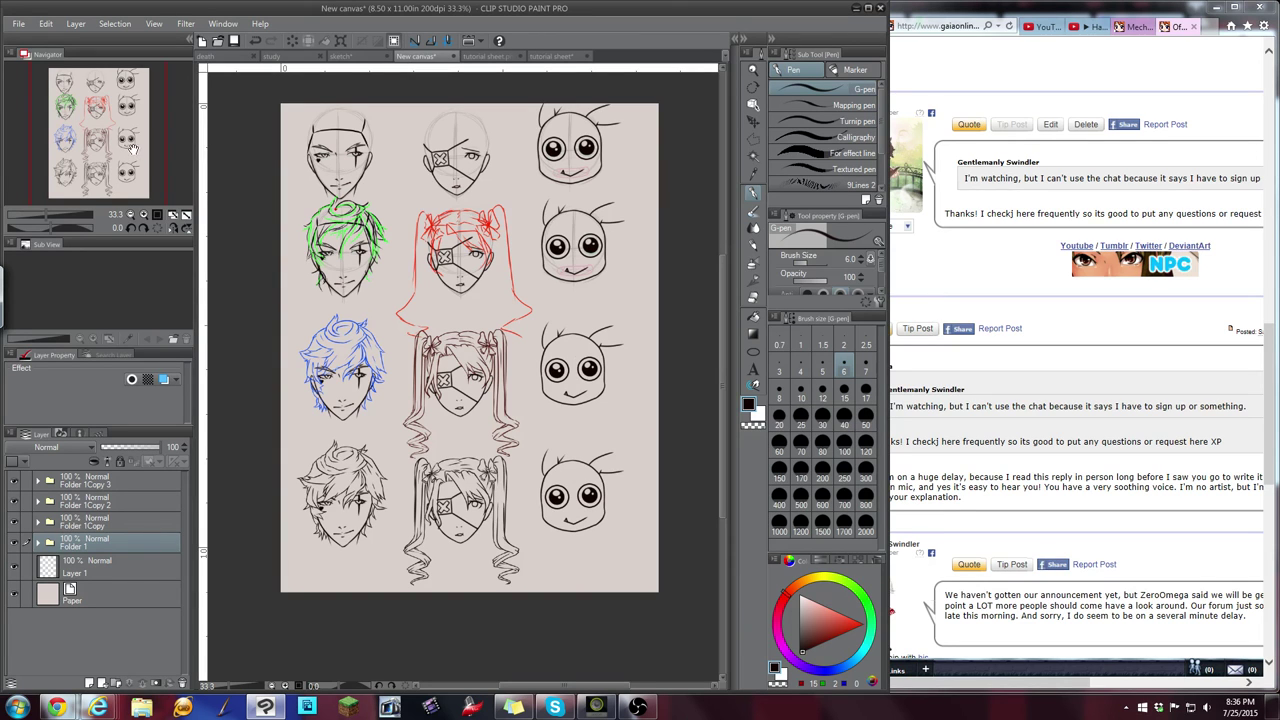
# Maximize the drawing window and fit the whole page in view to examine the spacing of the four rows of heads
pyautogui.moveTo(129, 151); pyautogui.dragTo(127, 147)
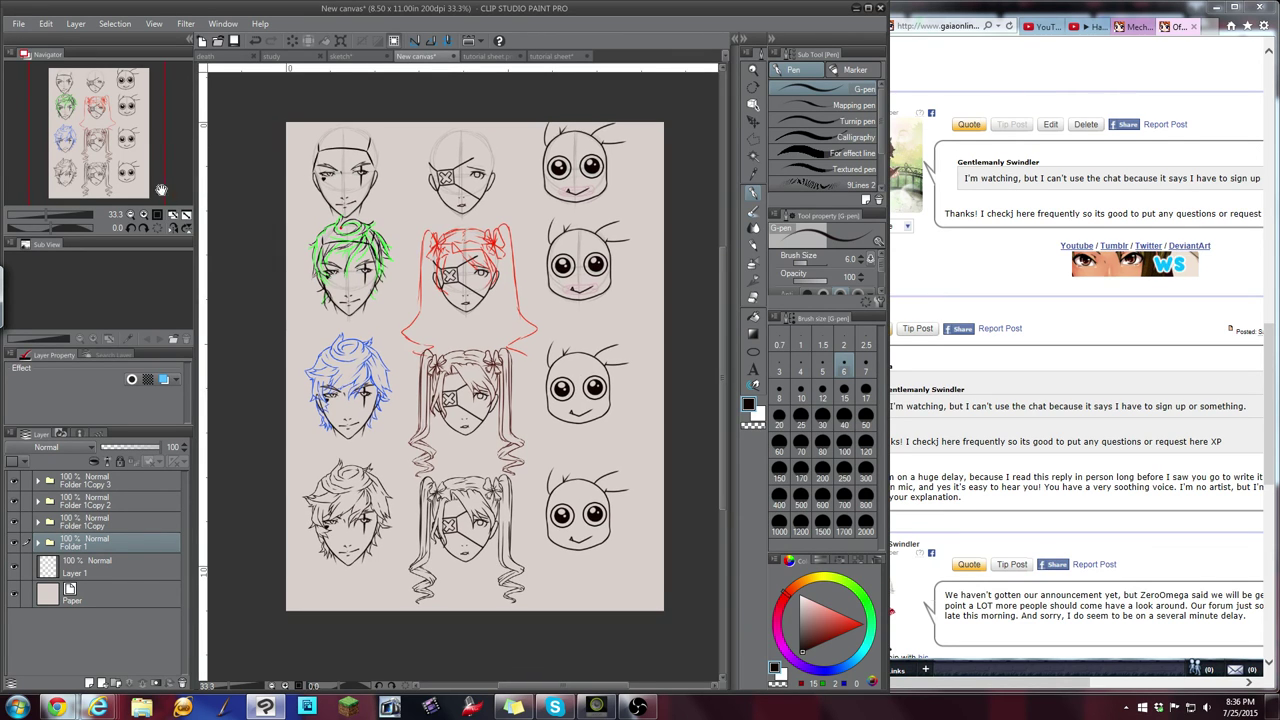
pyautogui.click(186, 215)
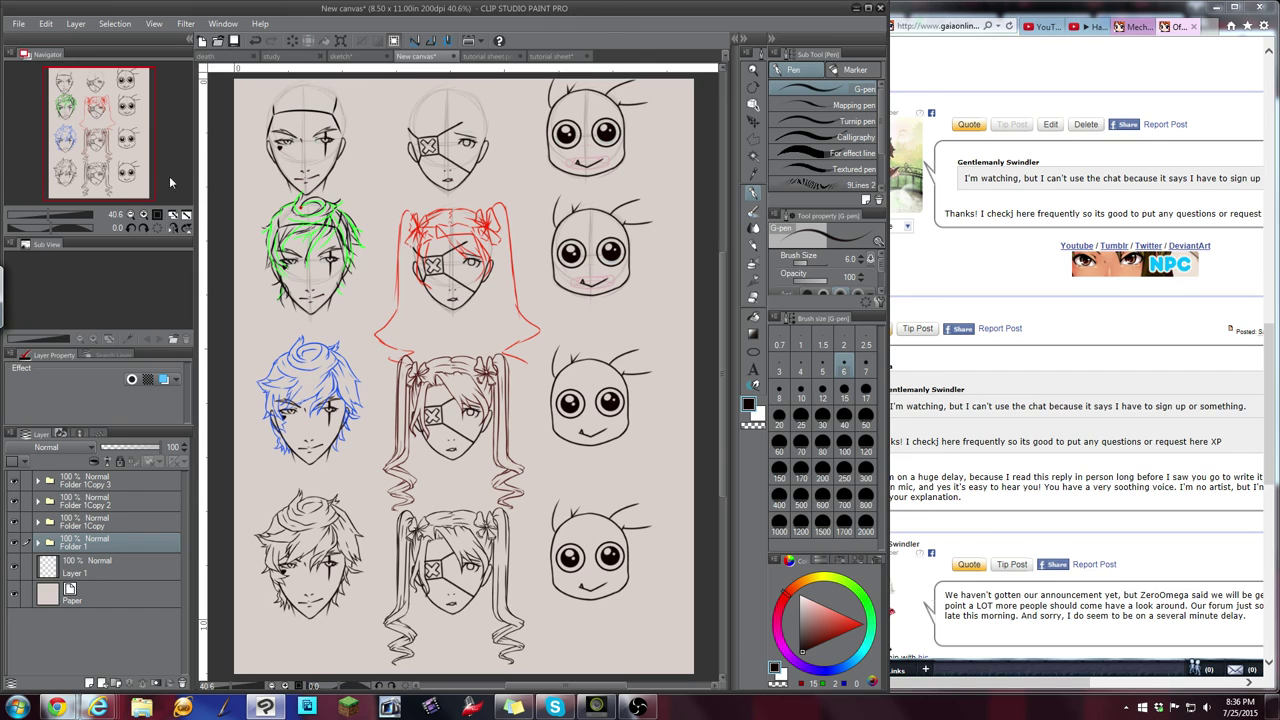
pyautogui.click(867, 9)
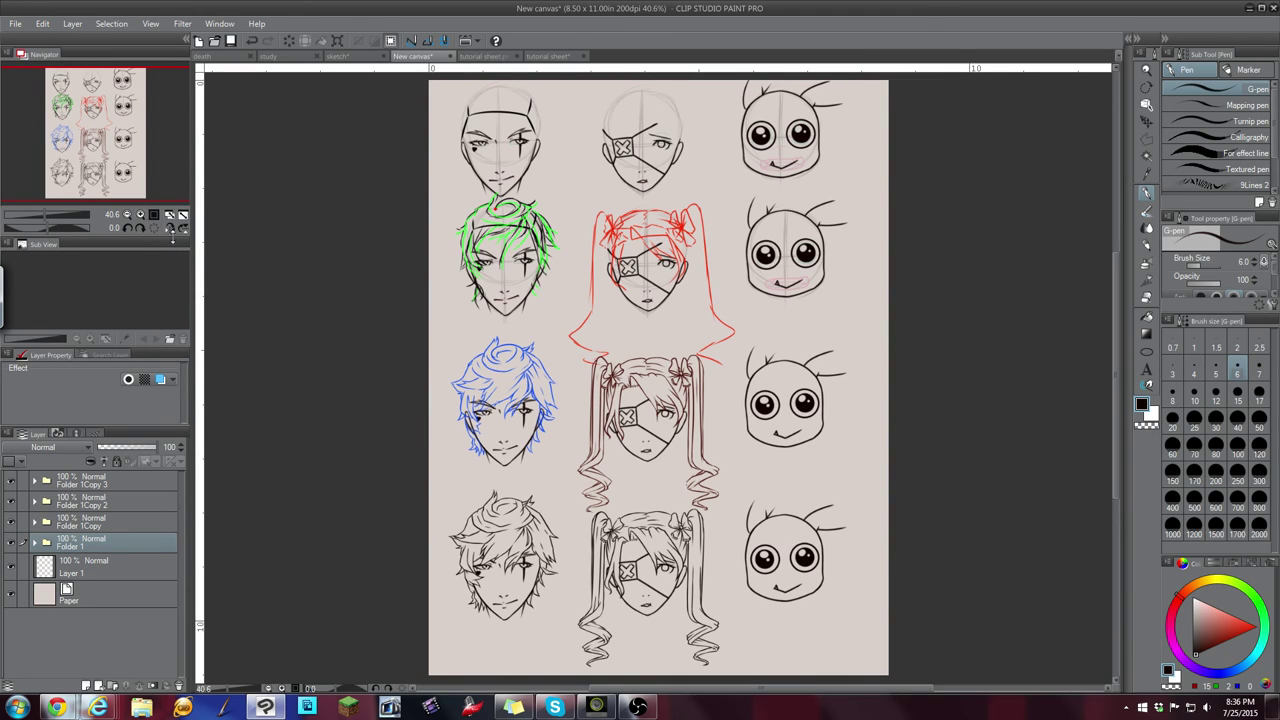
pyautogui.click(141, 213)
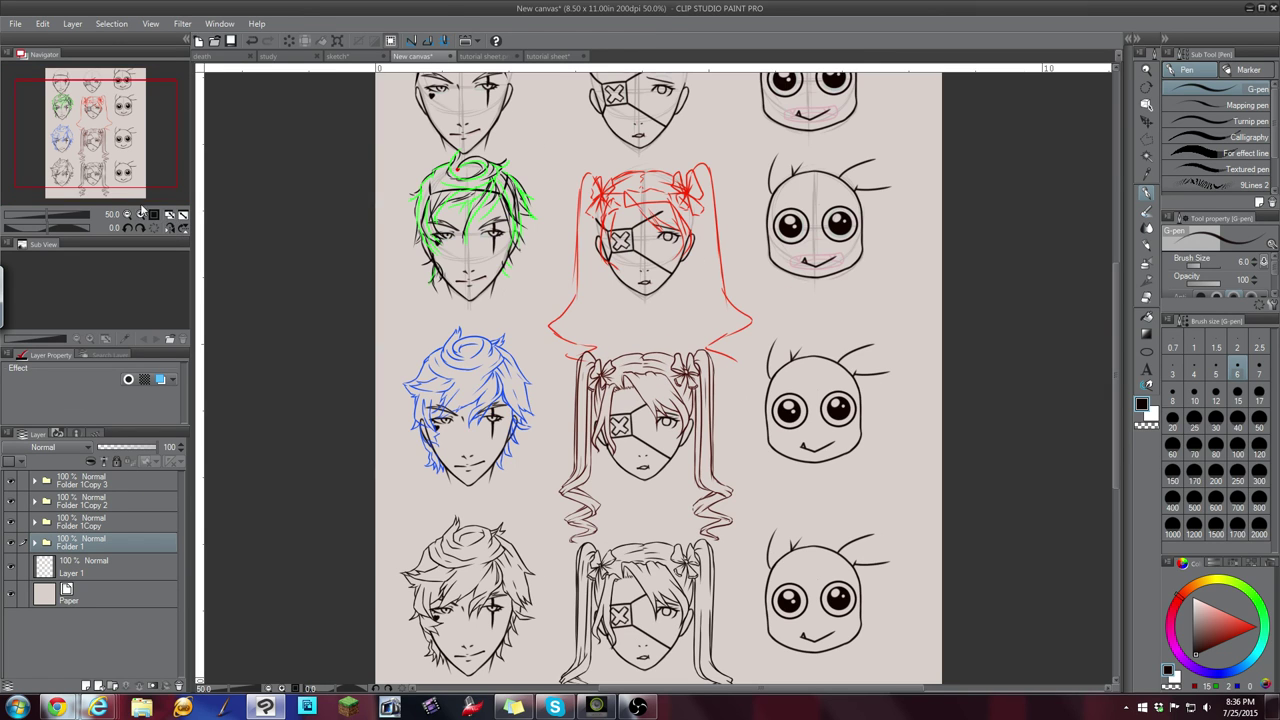
pyautogui.moveTo(131, 144); pyautogui.dragTo(131, 137)
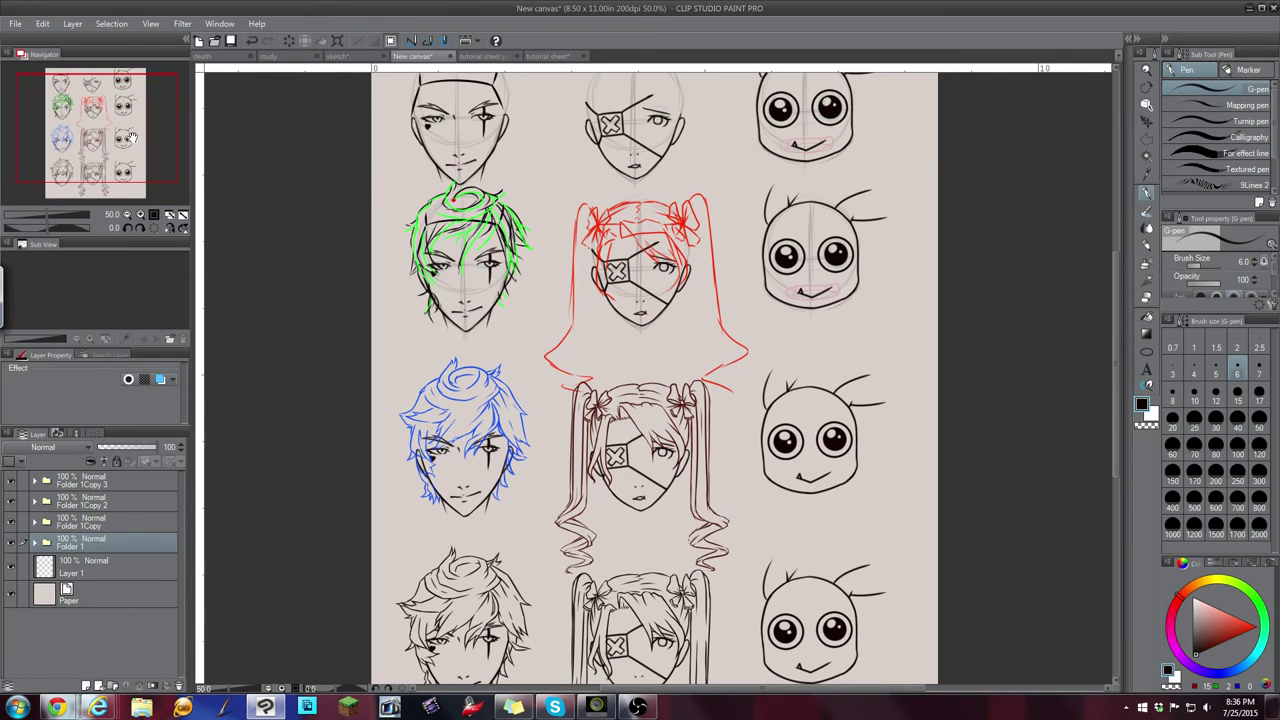
pyautogui.click(181, 216)
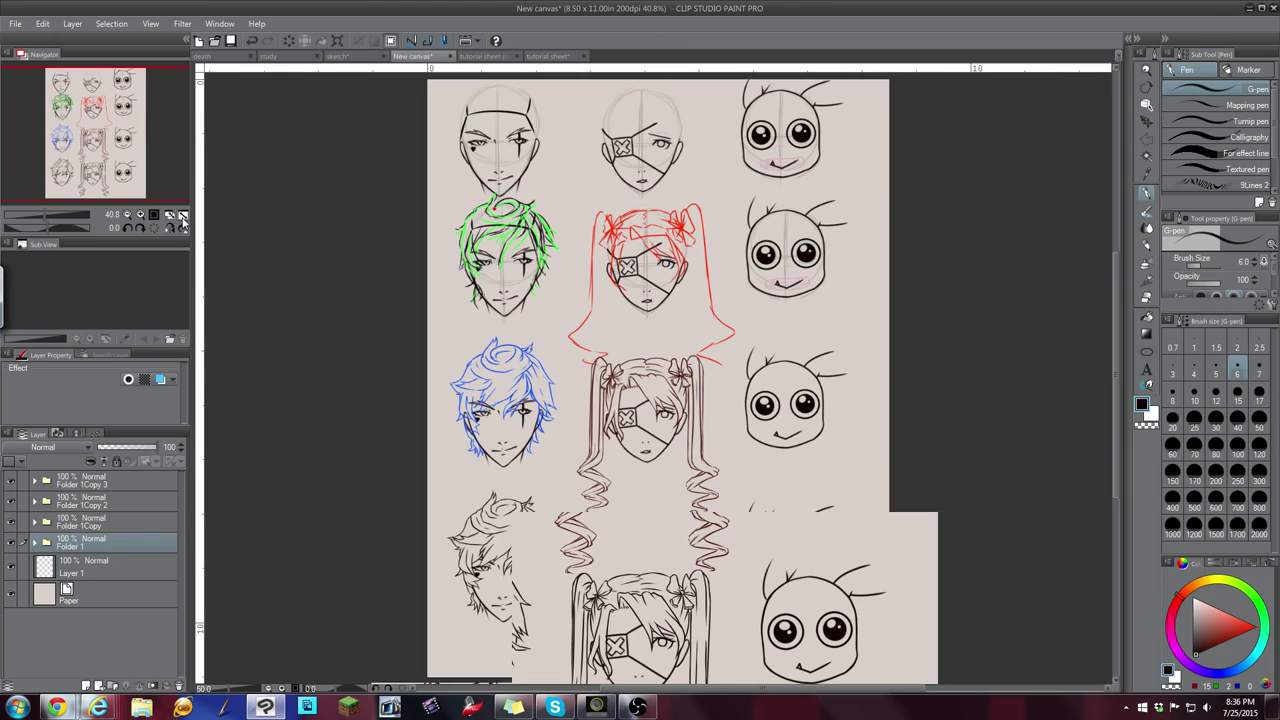
pyautogui.click(566, 710)
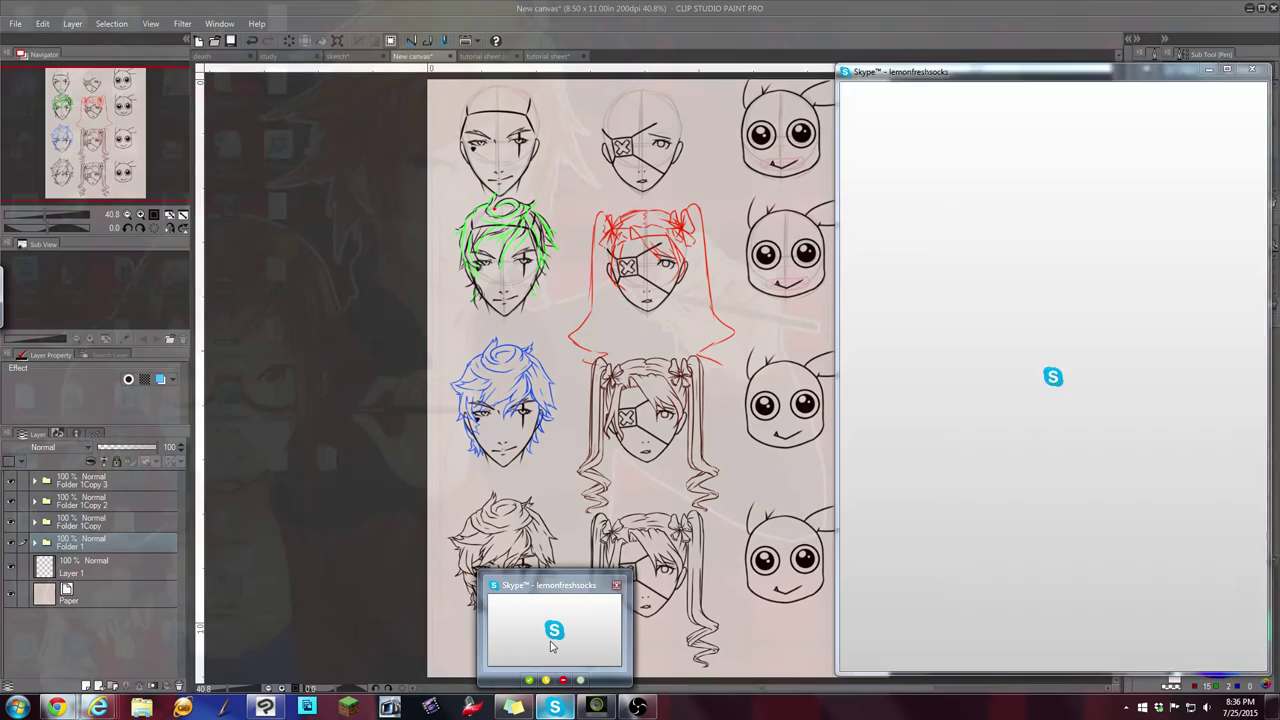
pyautogui.click(553, 711)
pyautogui.click(555, 712)
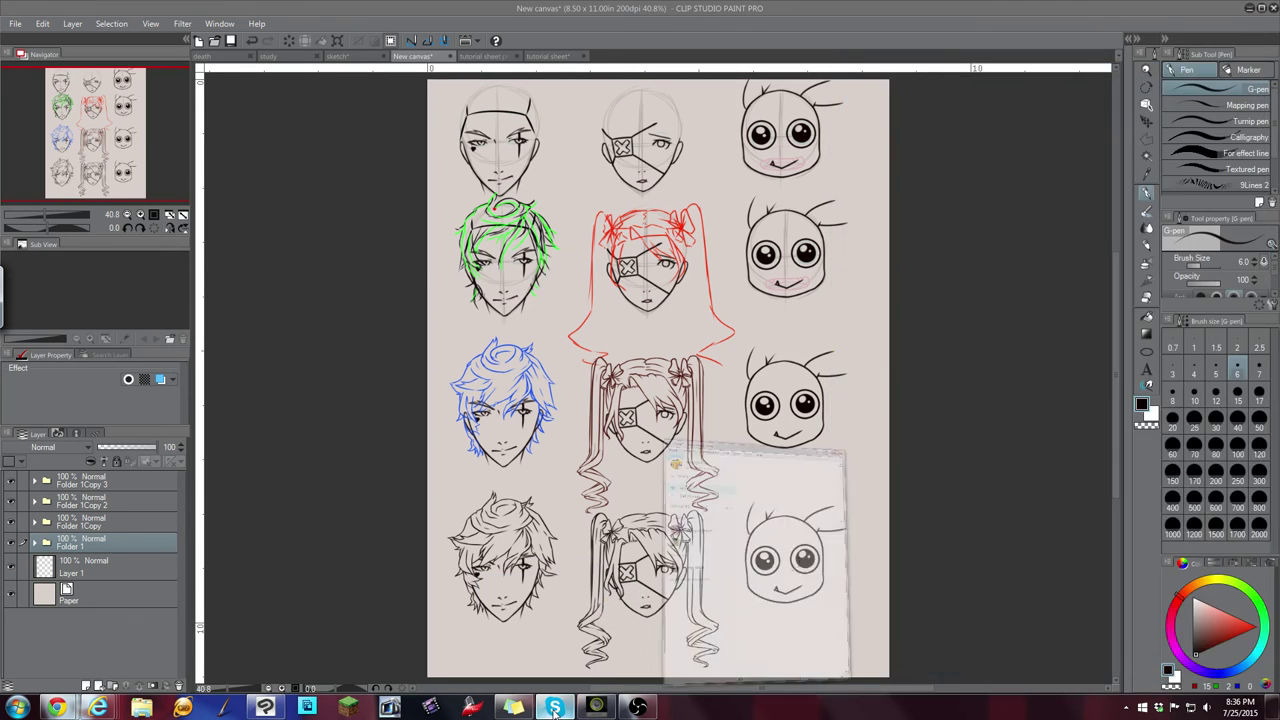
pyautogui.click(557, 712)
# Bring up Open Broadcaster Software, switch to YouTube's Live Control Room in Internet Explorer, and stop streaming the Hair Tutorial event
pyautogui.click(645, 708)
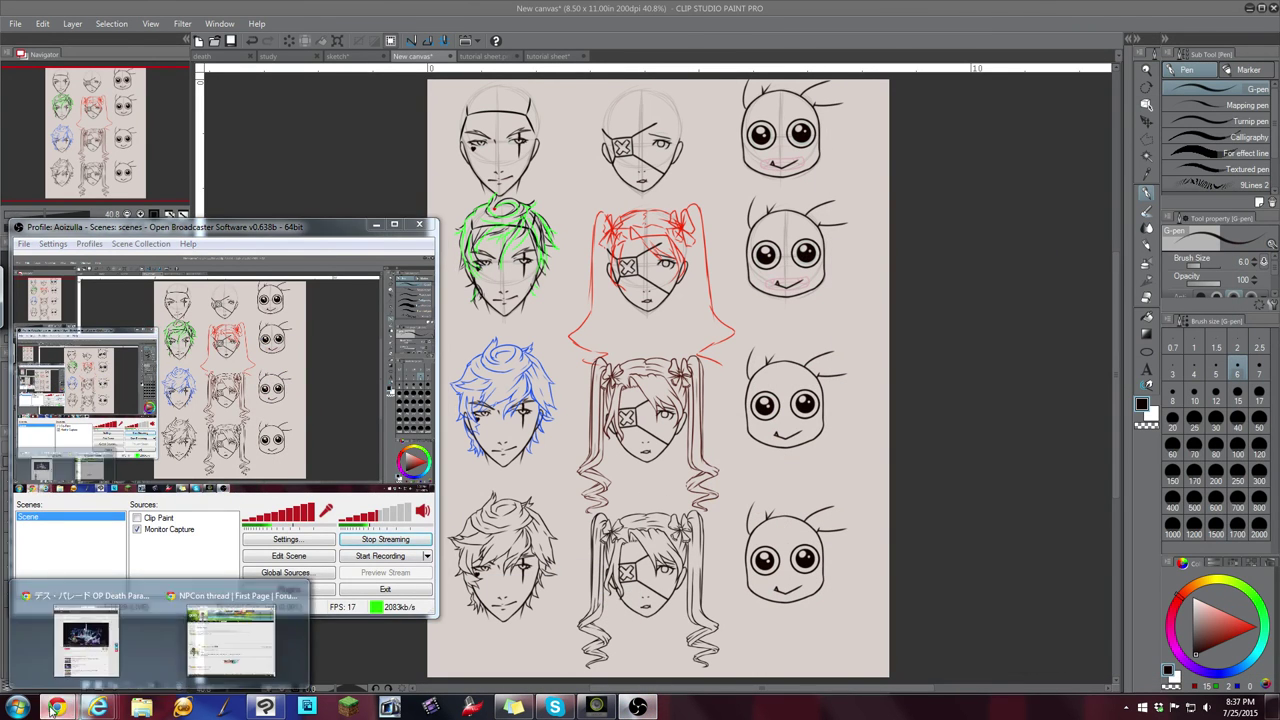
pyautogui.moveTo(98, 707)
pyautogui.click(108, 648)
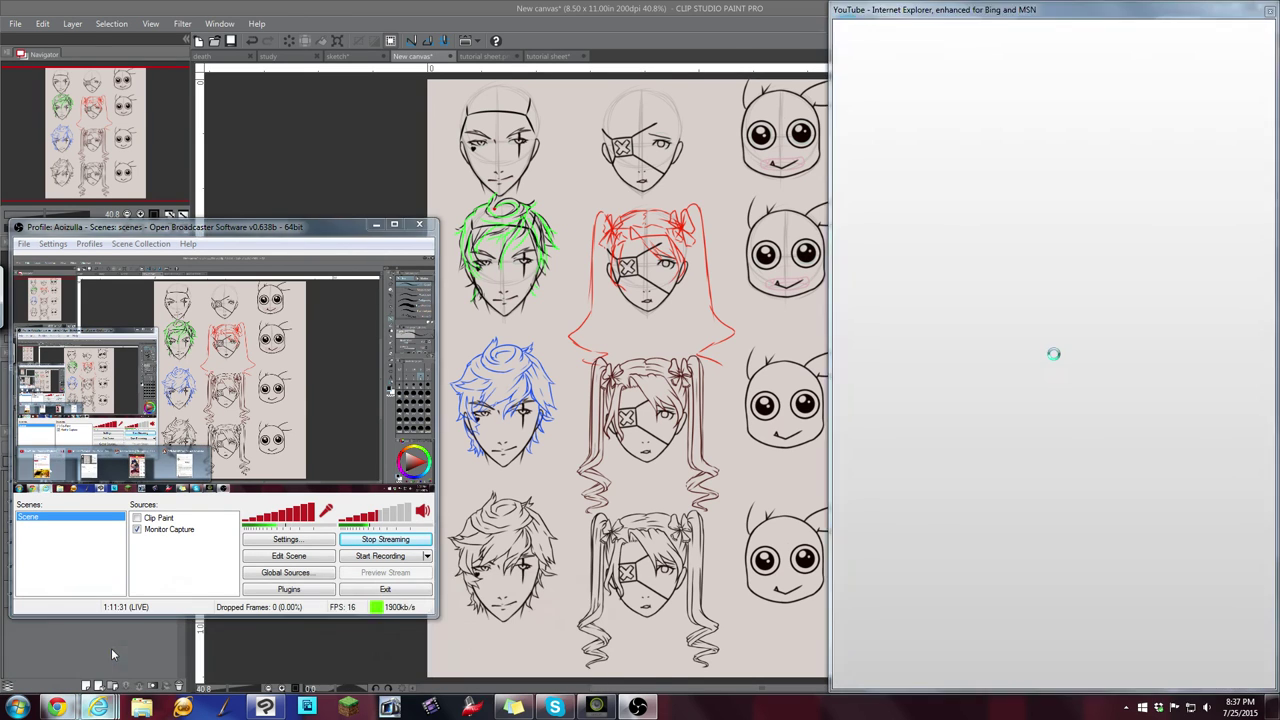
pyautogui.click(937, 219)
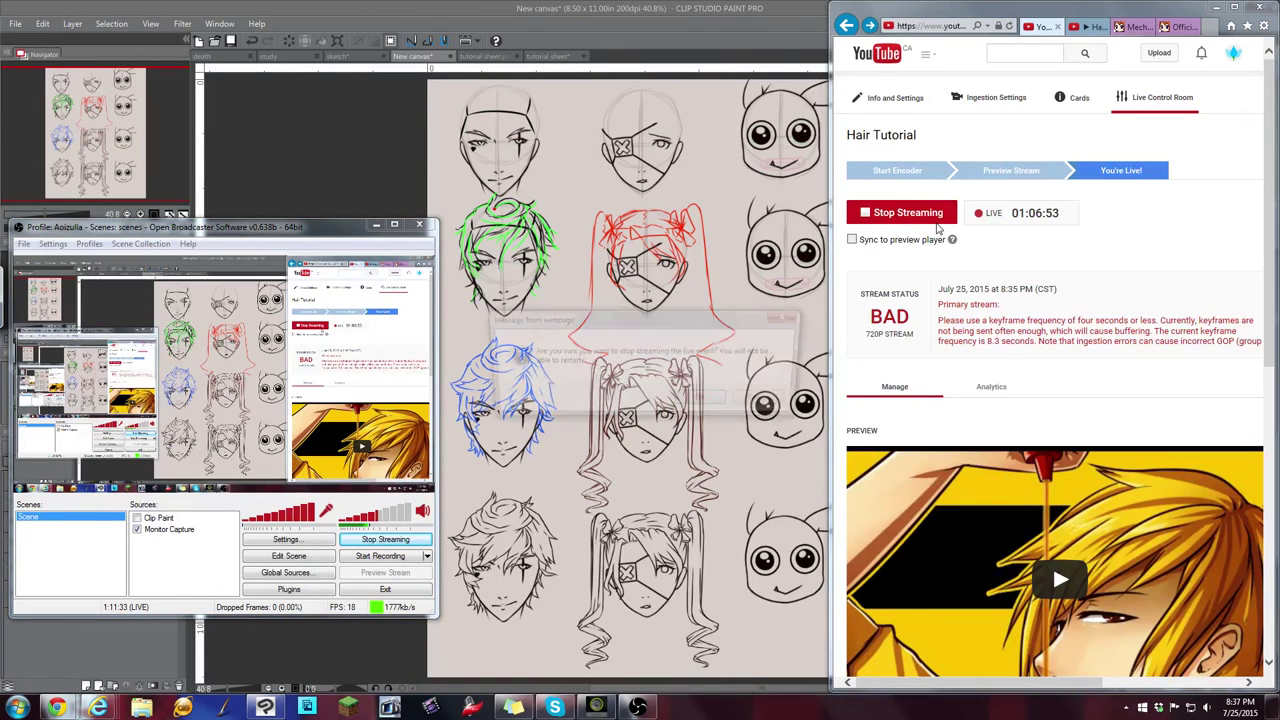